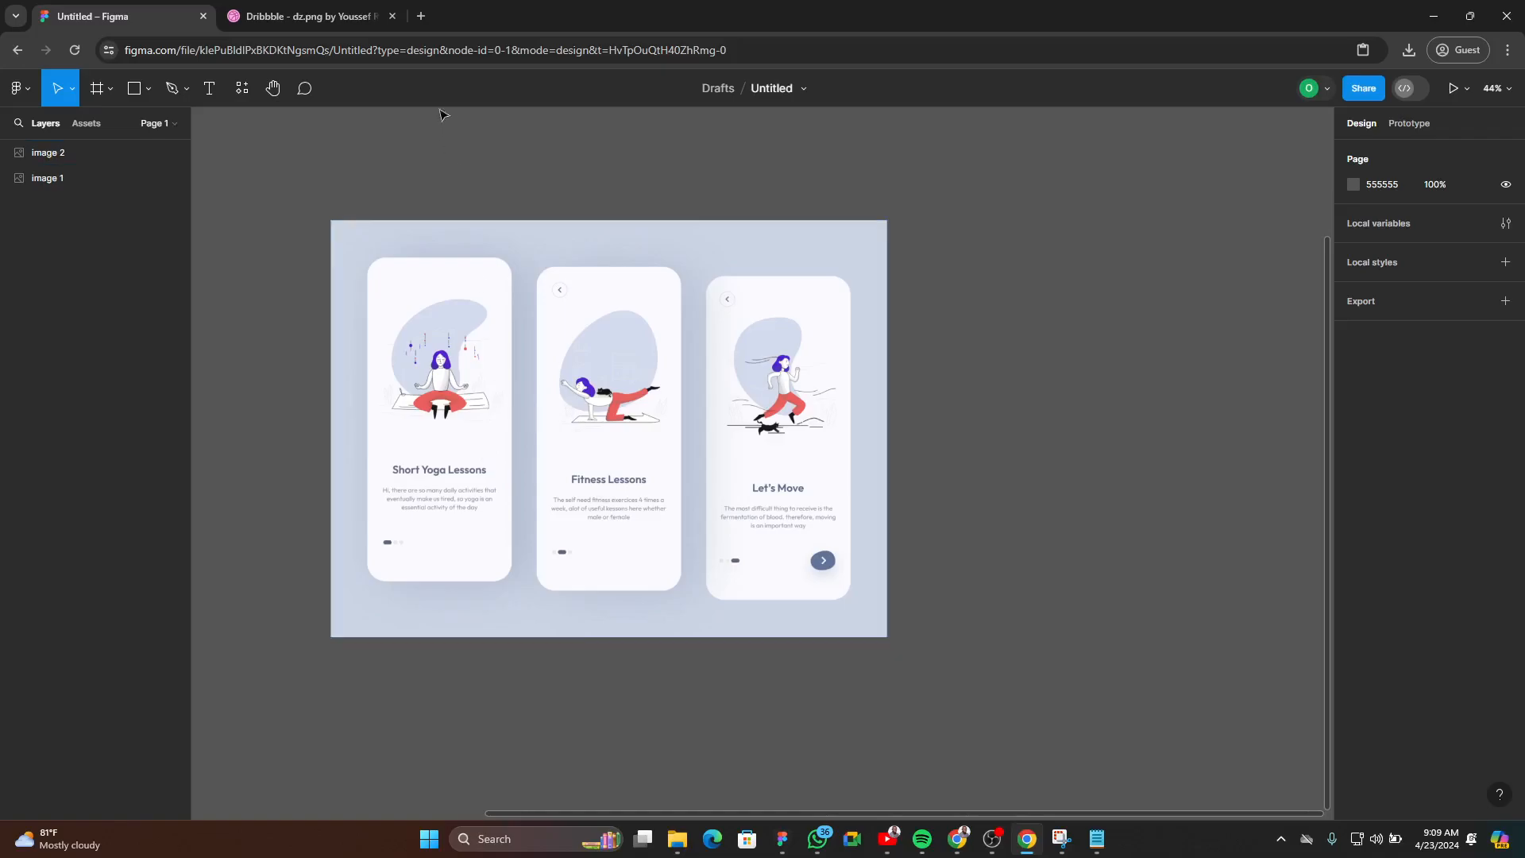
# - Examine the three-screen Onboarding Screens reference shot on Dribbble, from the illustrations to the page indicators
pyautogui.click(325, 18)
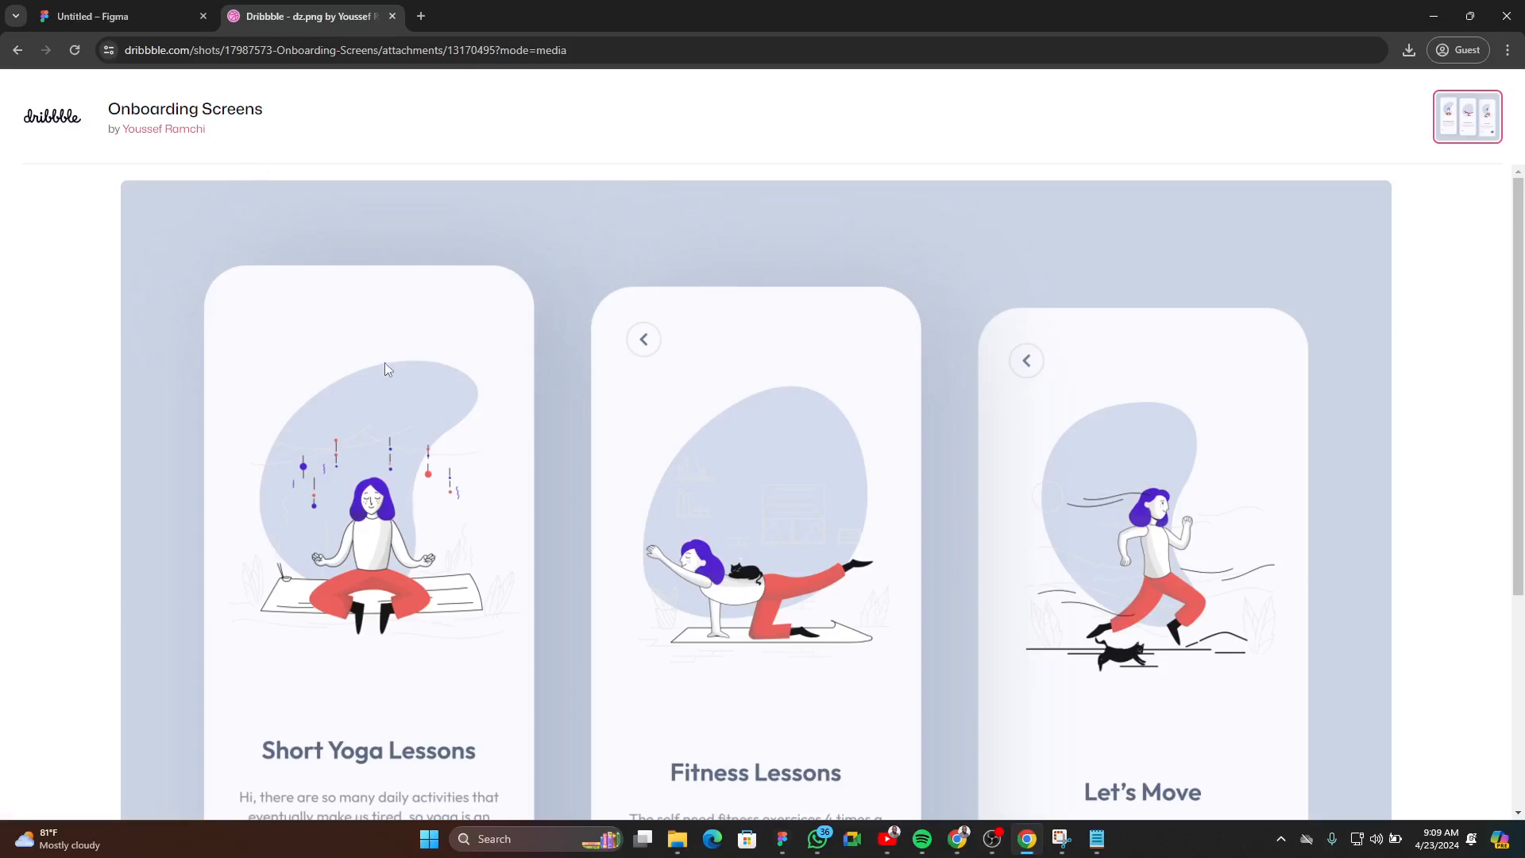
pyautogui.scroll(-1, 388, 459)
pyautogui.scroll(-3, 388, 459)
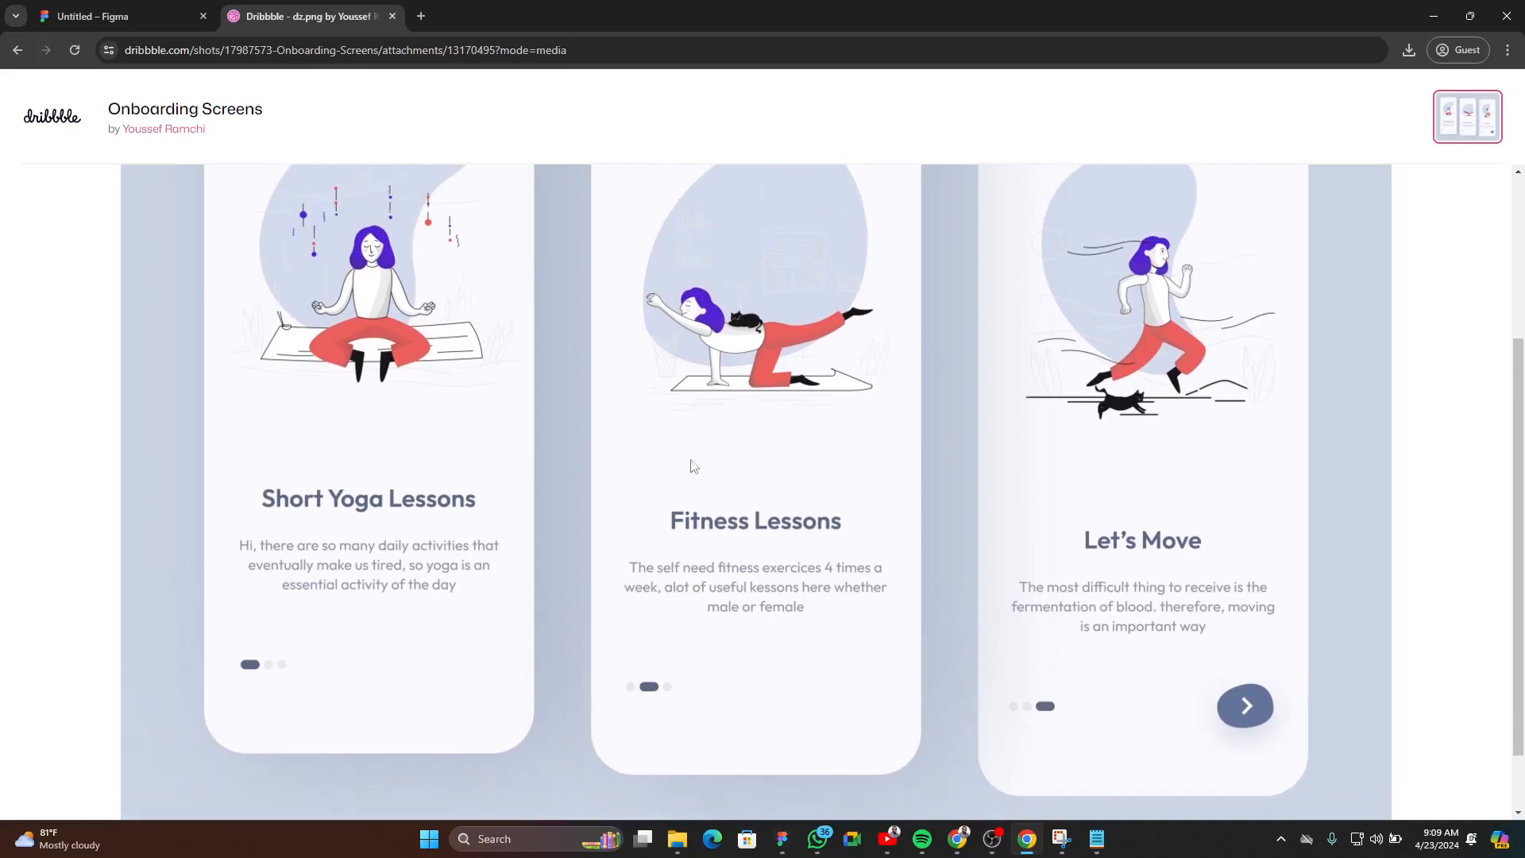
pyautogui.scroll(2, 490, 434)
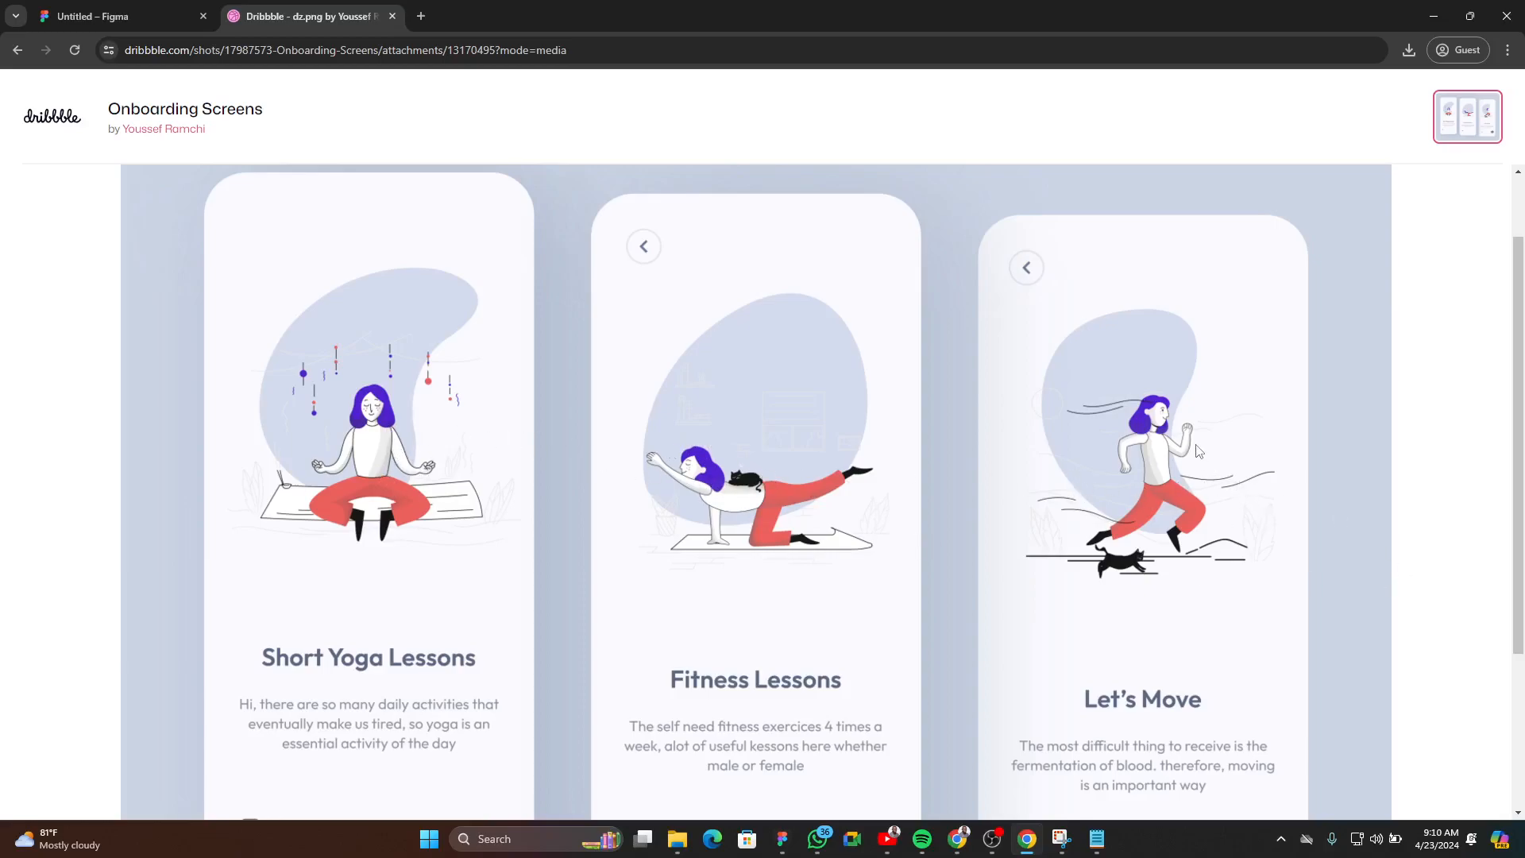
# - Switch to Figma and place a new iPhone 13 & 14 frame on the empty canvas beside the reference image
pyautogui.click(154, 7)
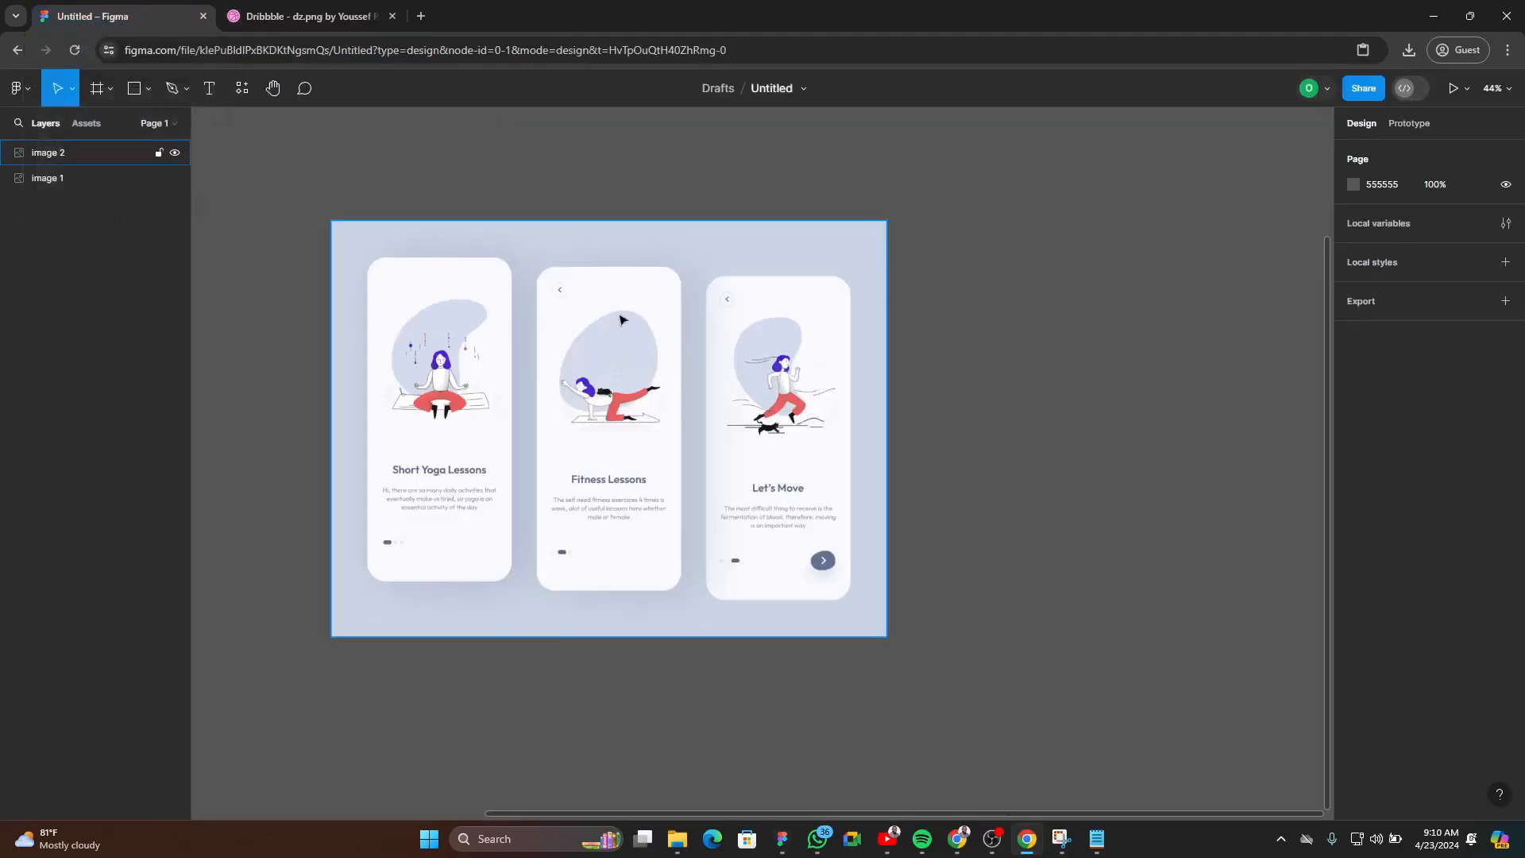
pyautogui.moveTo(940, 477); pyautogui.dragTo(871, 454)
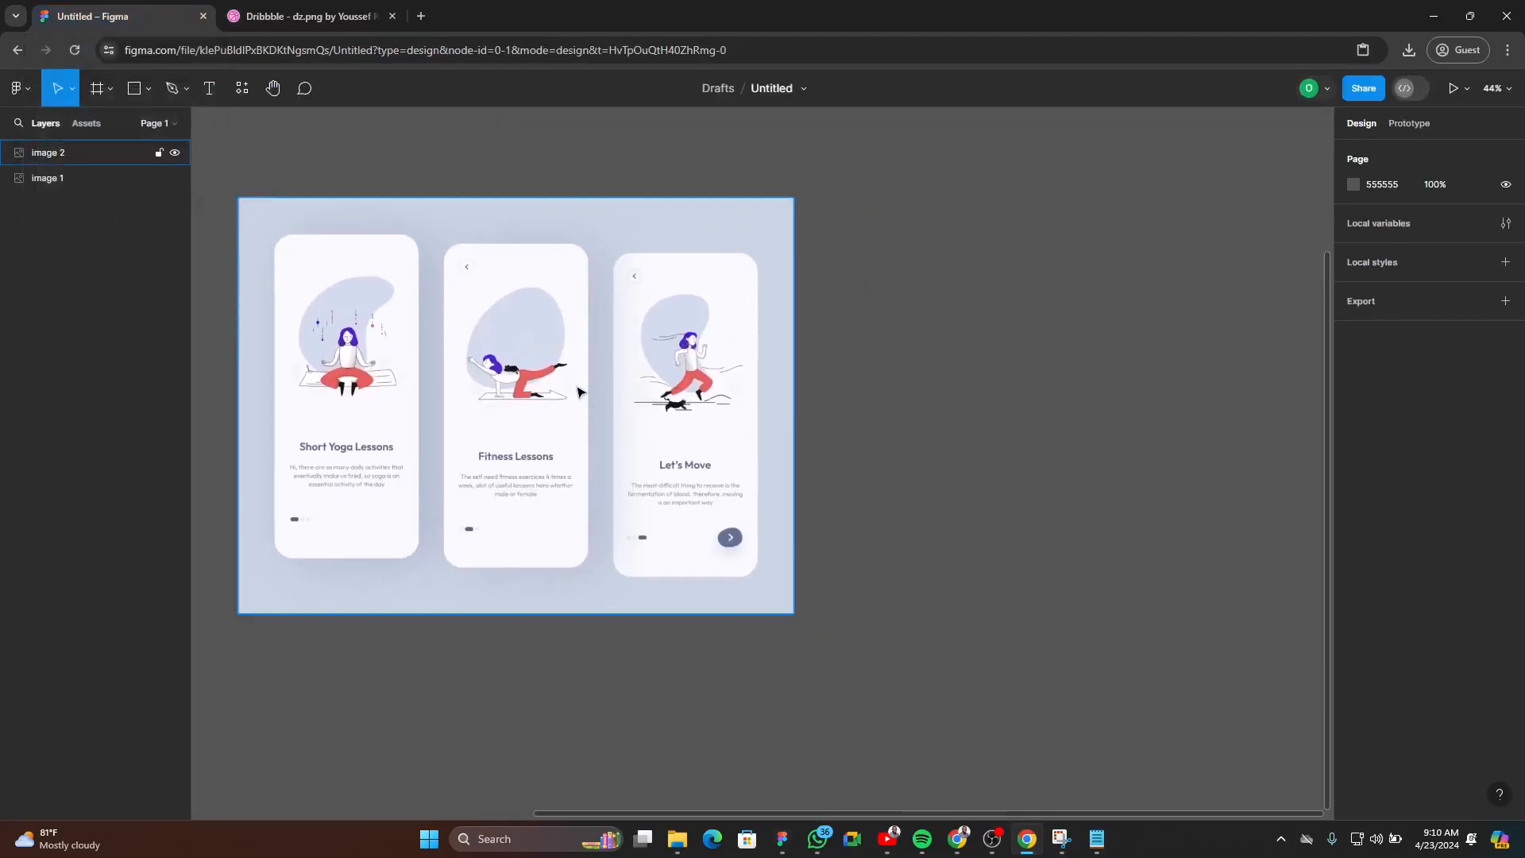
pyautogui.scroll(3, 491, 436)
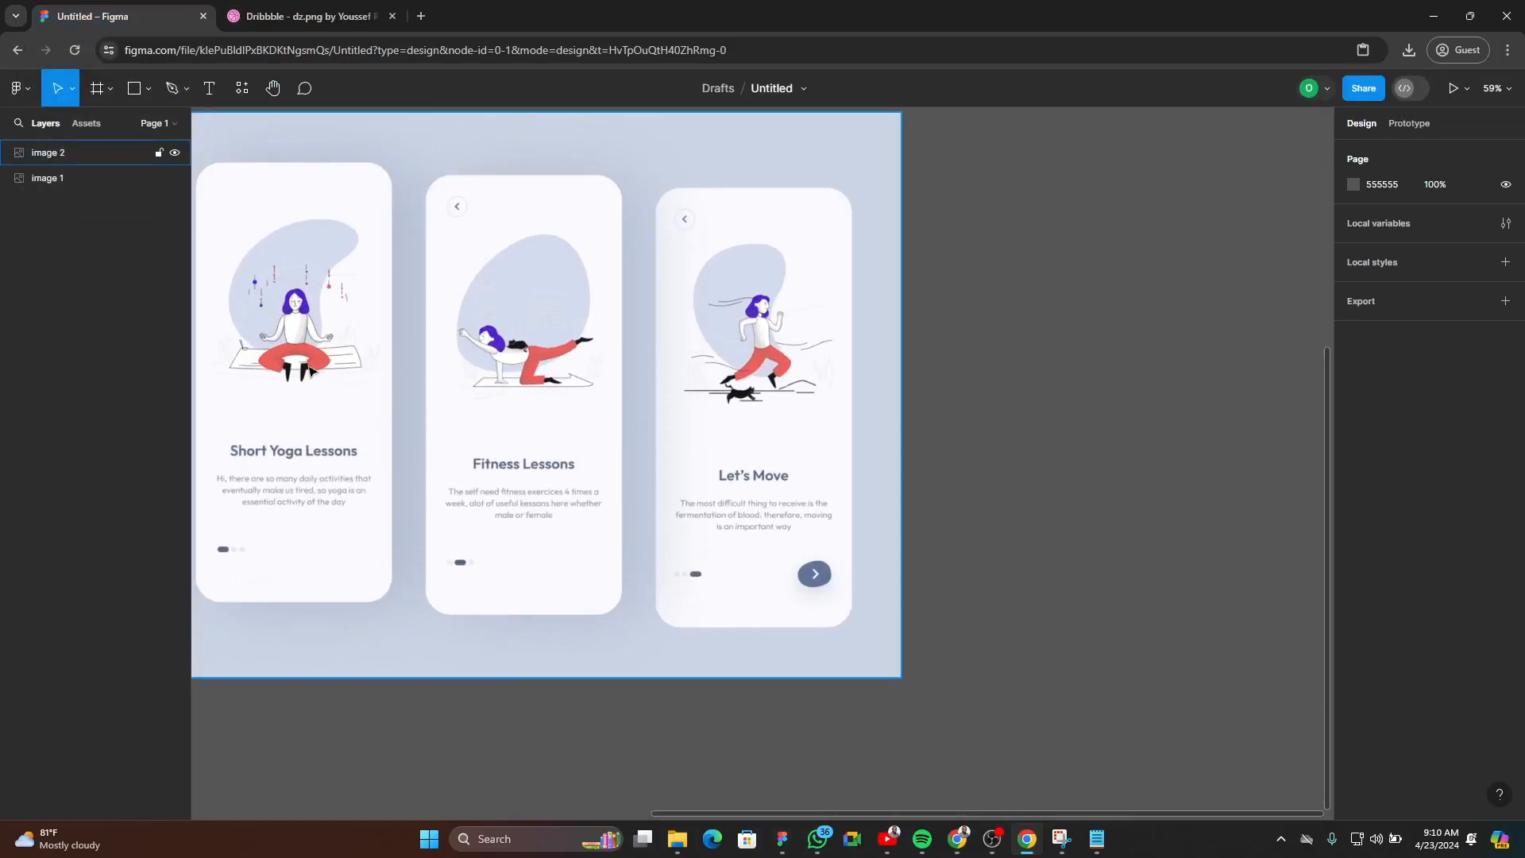
pyautogui.scroll(-2, 790, 421)
pyautogui.hscroll(3, 782, 414)
pyautogui.hscroll(3, 847, 348)
pyautogui.scroll(1, 845, 347)
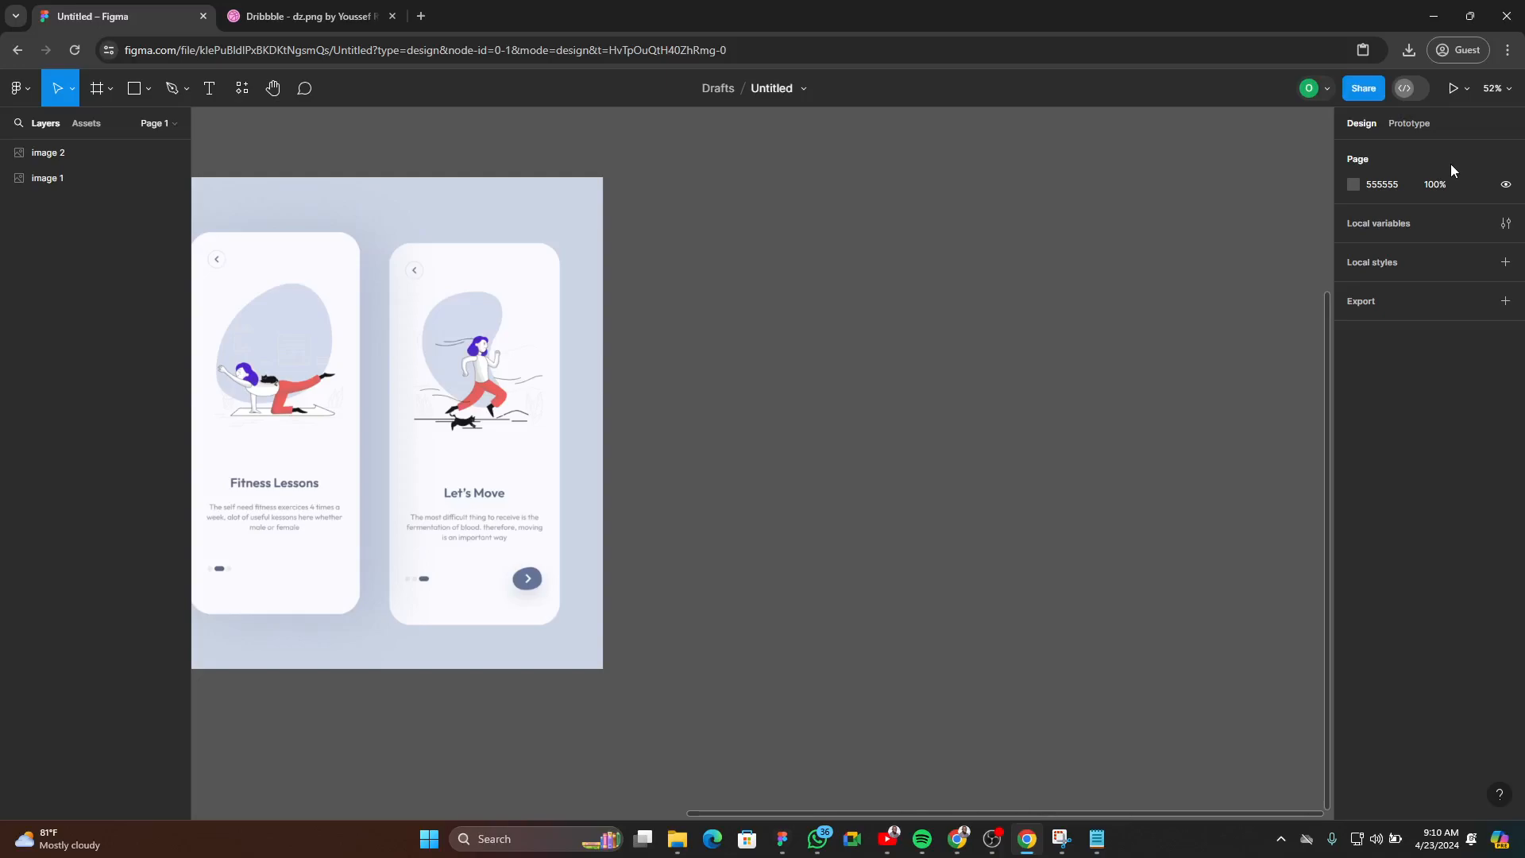
pyautogui.press('f')
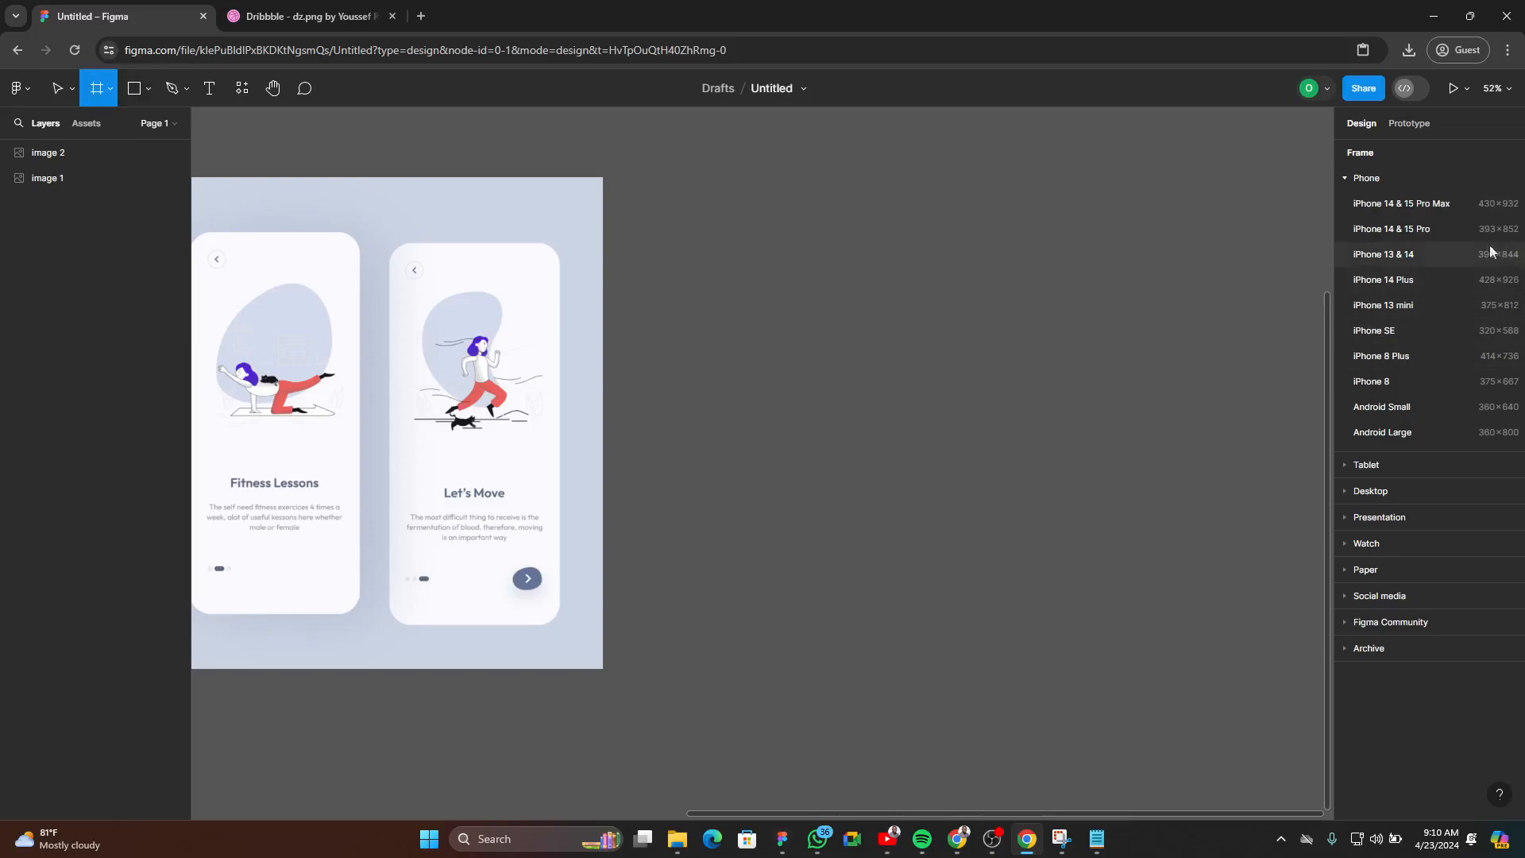
pyautogui.click(1422, 254)
pyautogui.moveTo(715, 284); pyautogui.dragTo(708, 216)
pyautogui.scroll(-3, 997, 414)
pyautogui.scroll(1, 628, 440)
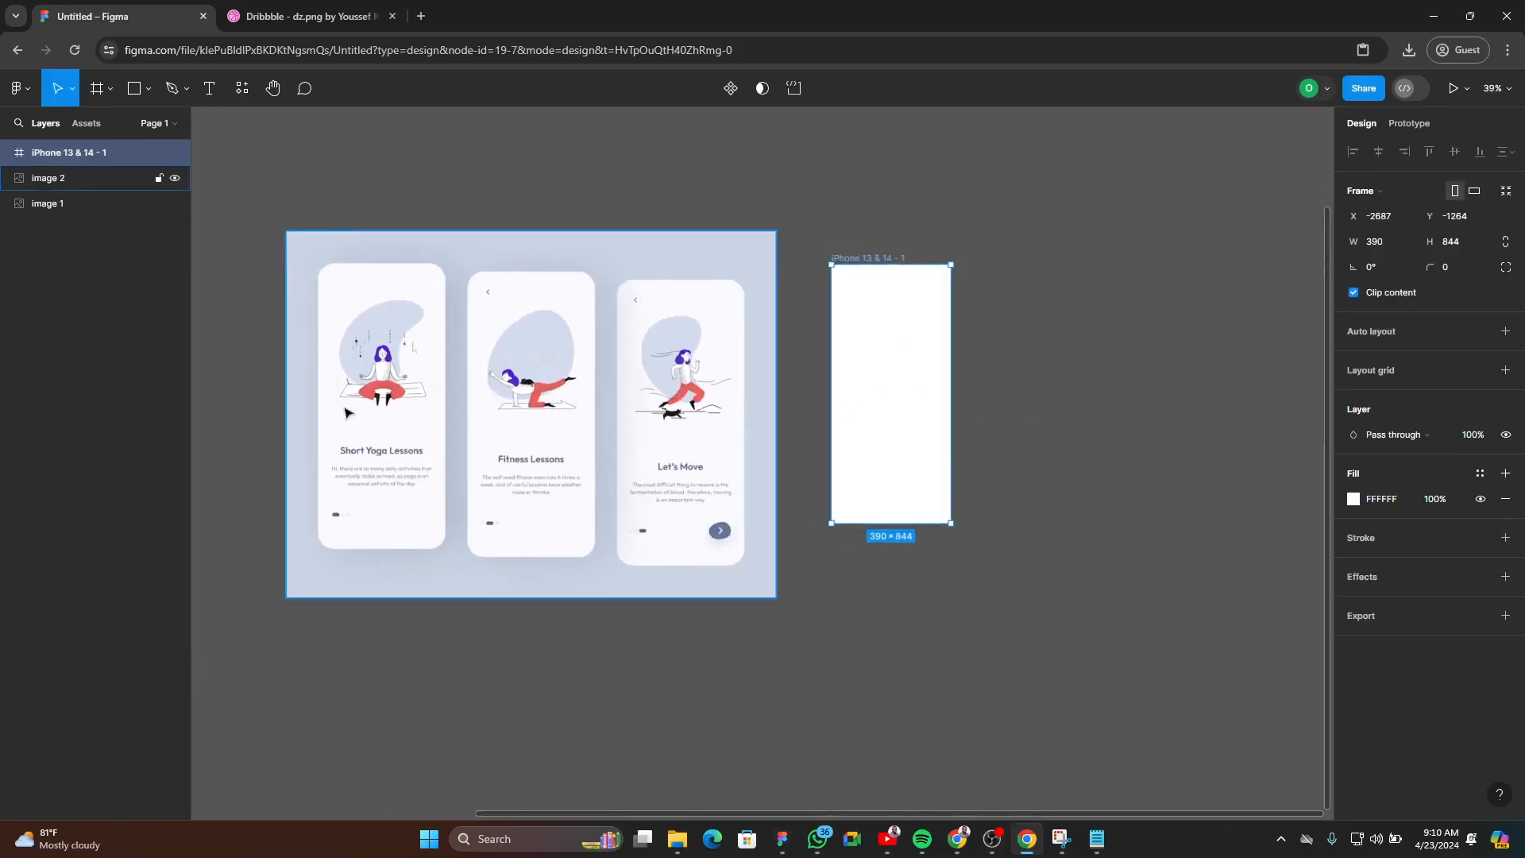
# - Search the web for storyset in a new browser tab and open the Storyset site
pyautogui.scroll(5, 369, 413)
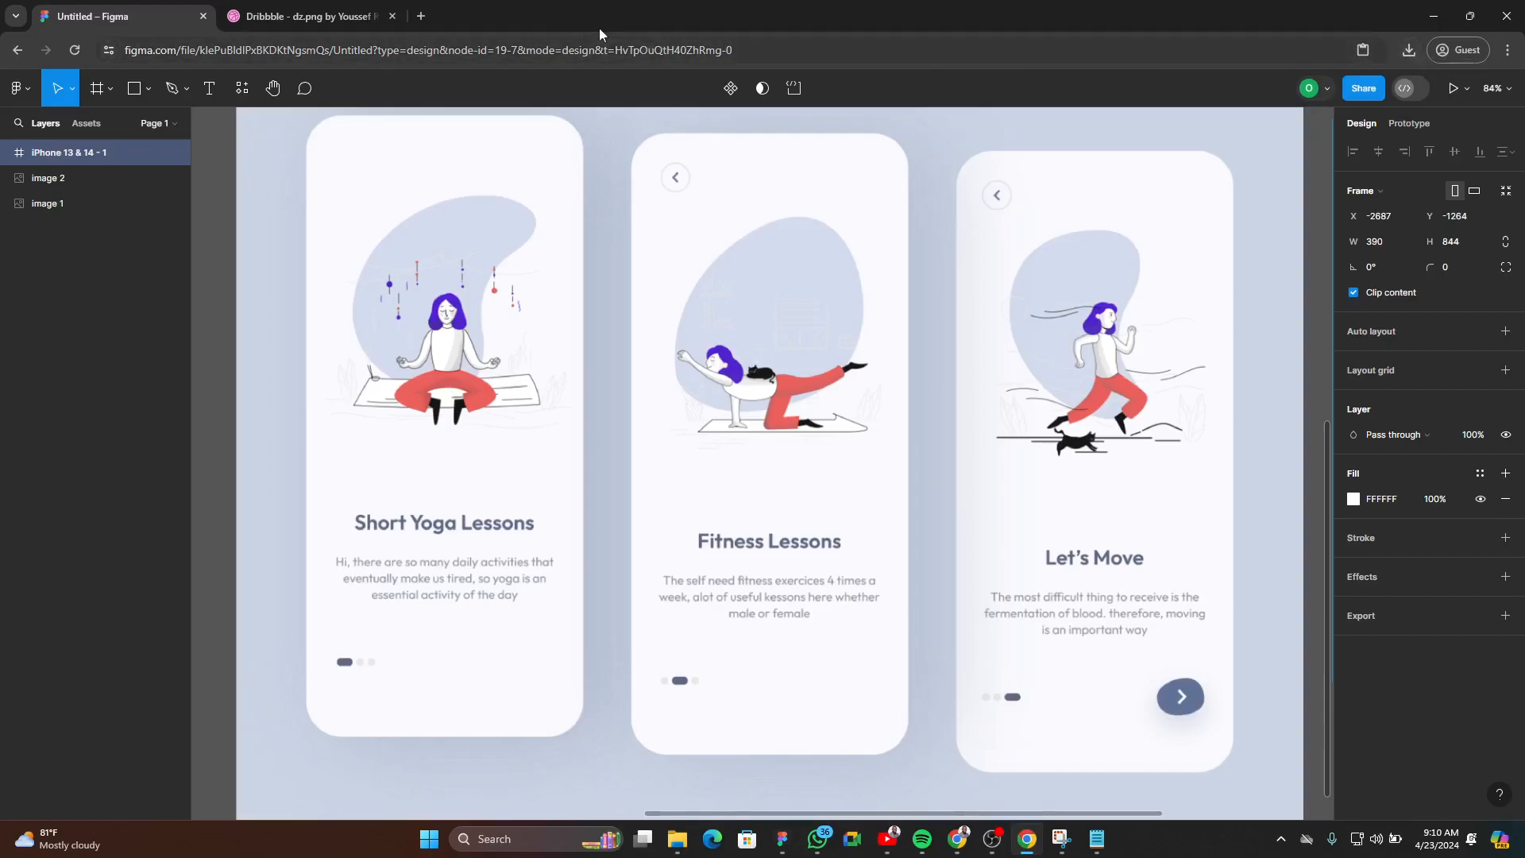
pyautogui.click(420, 17)
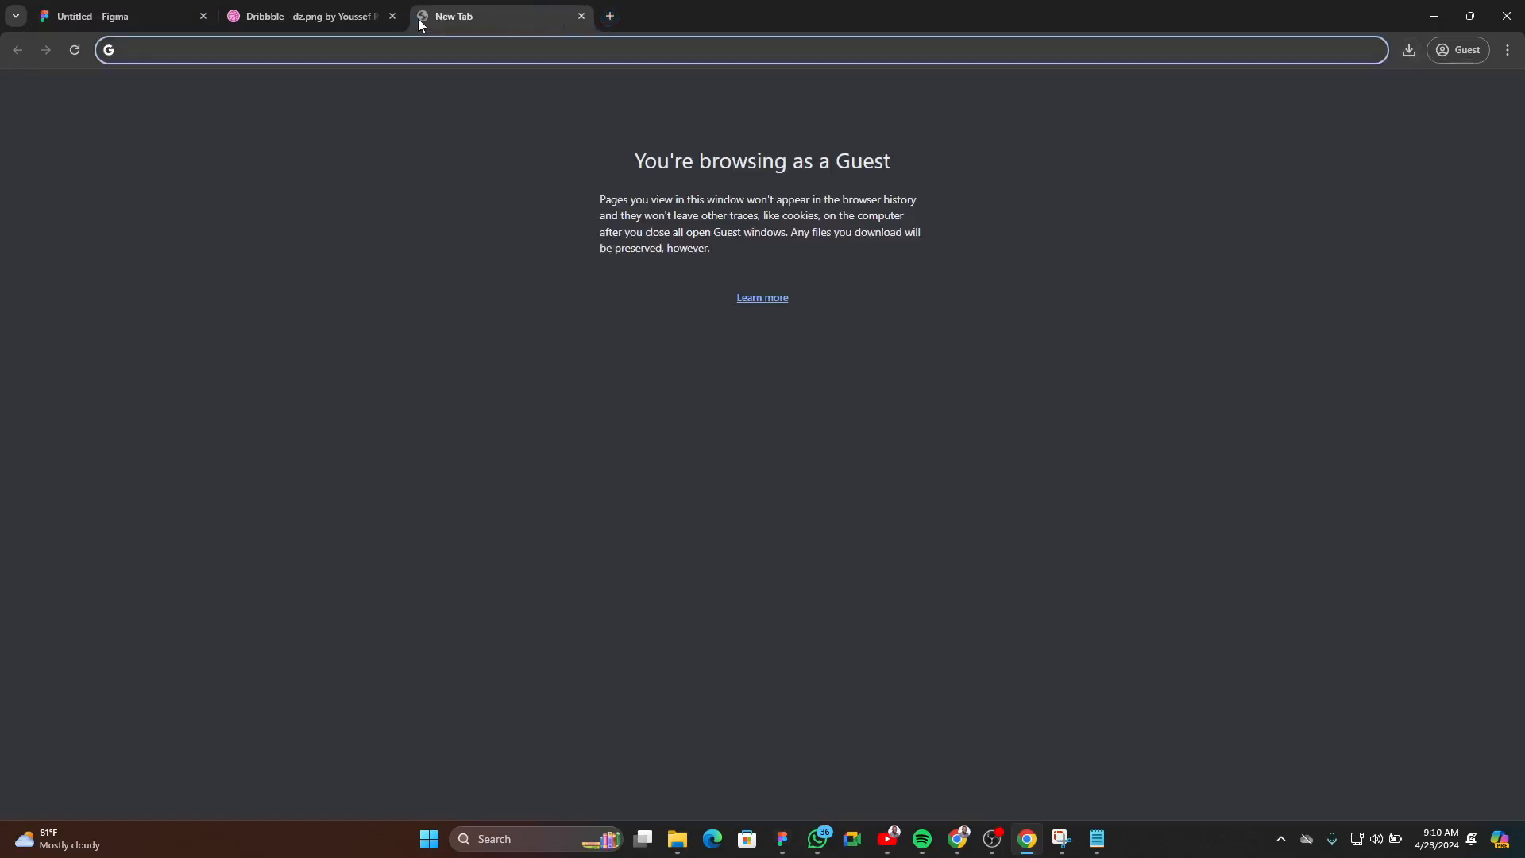
pyautogui.write('st')
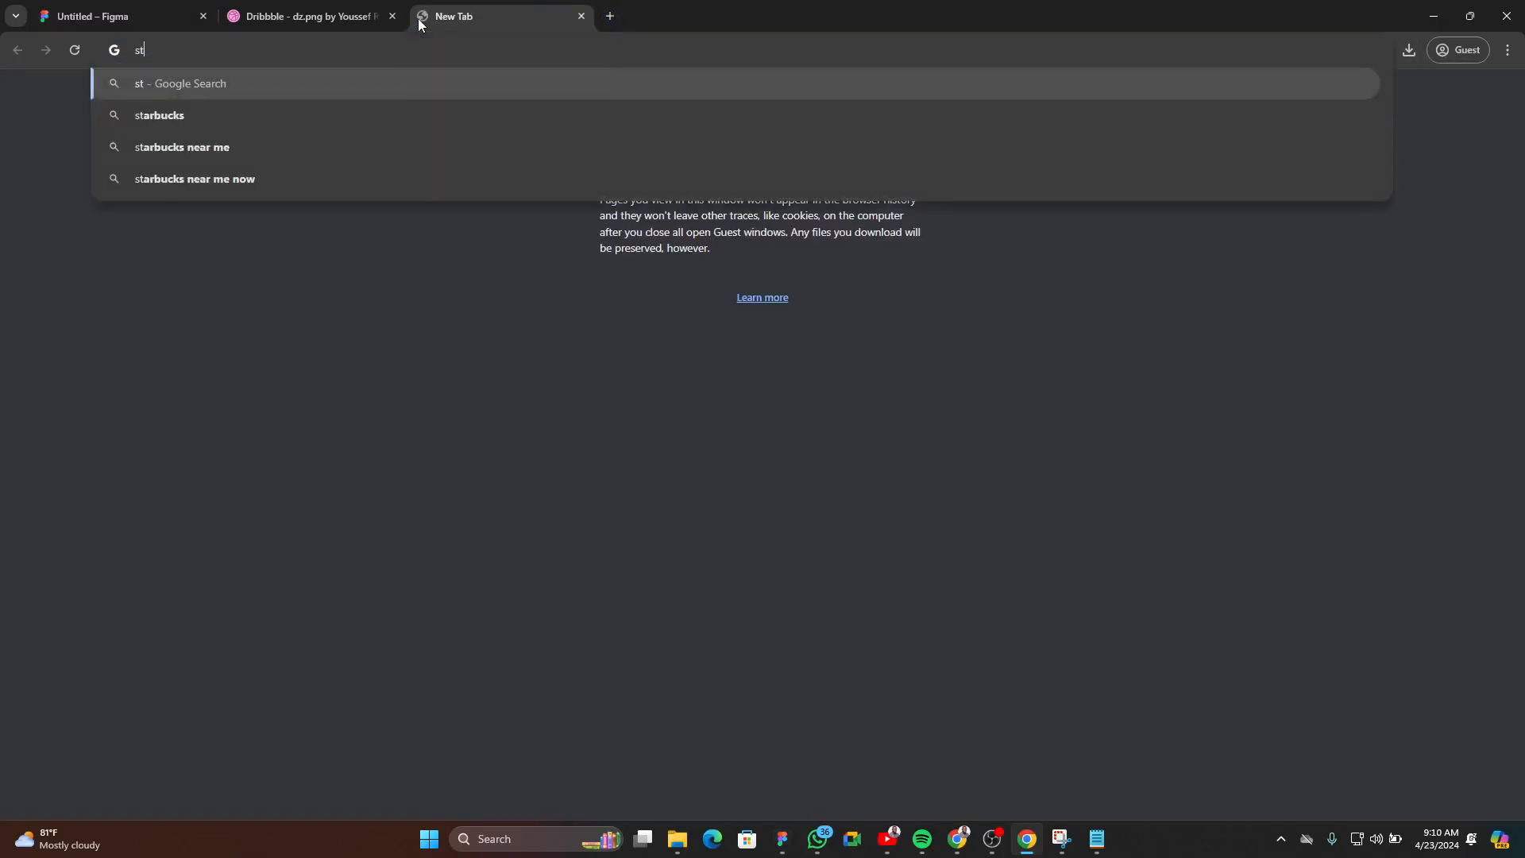
pyautogui.write('oryset')
pyautogui.press('Return')
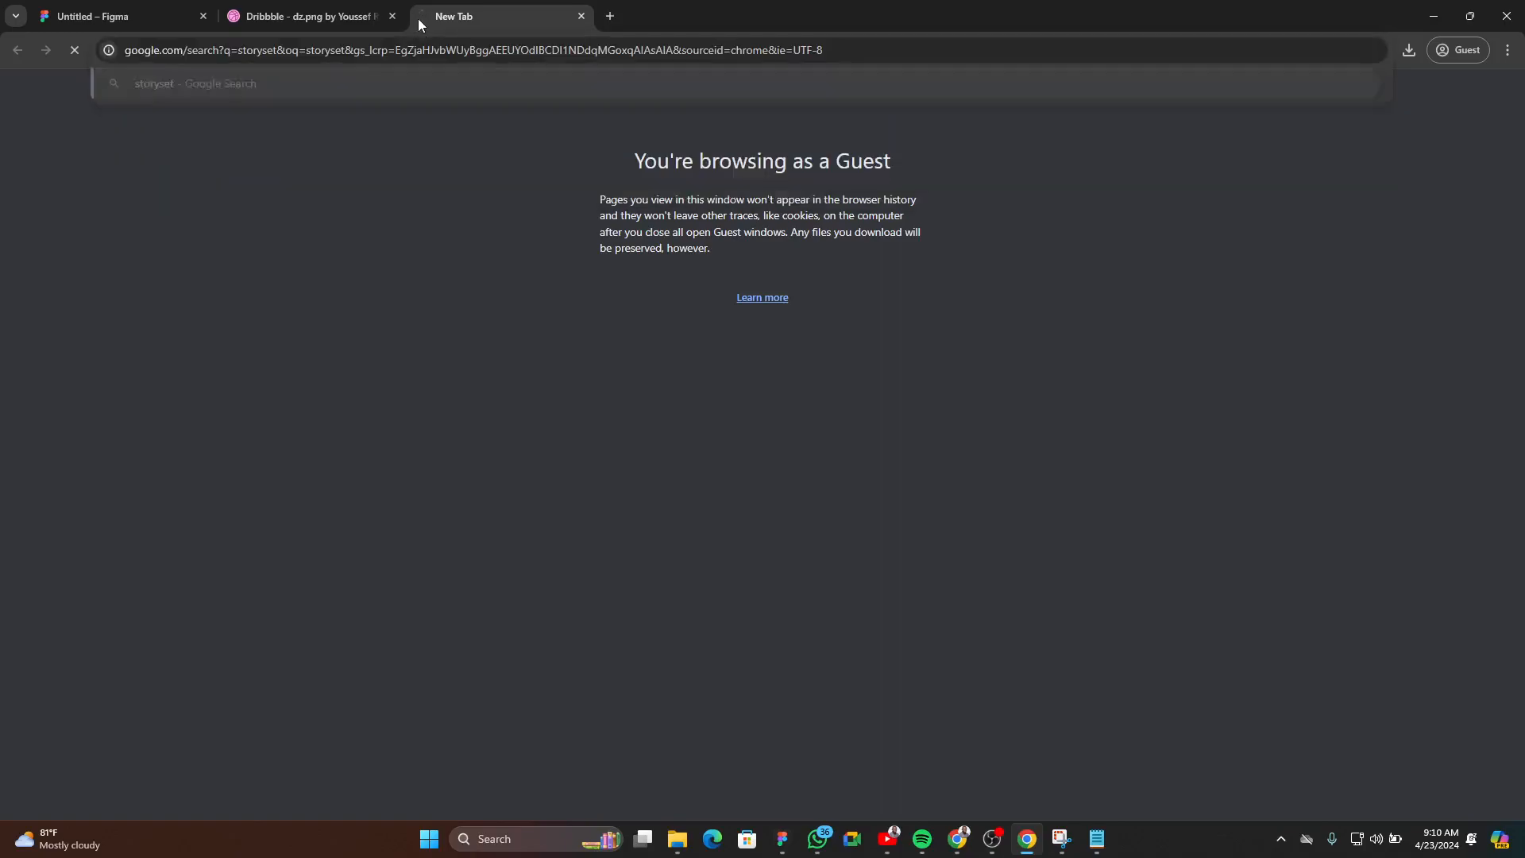
pyautogui.click(317, 311)
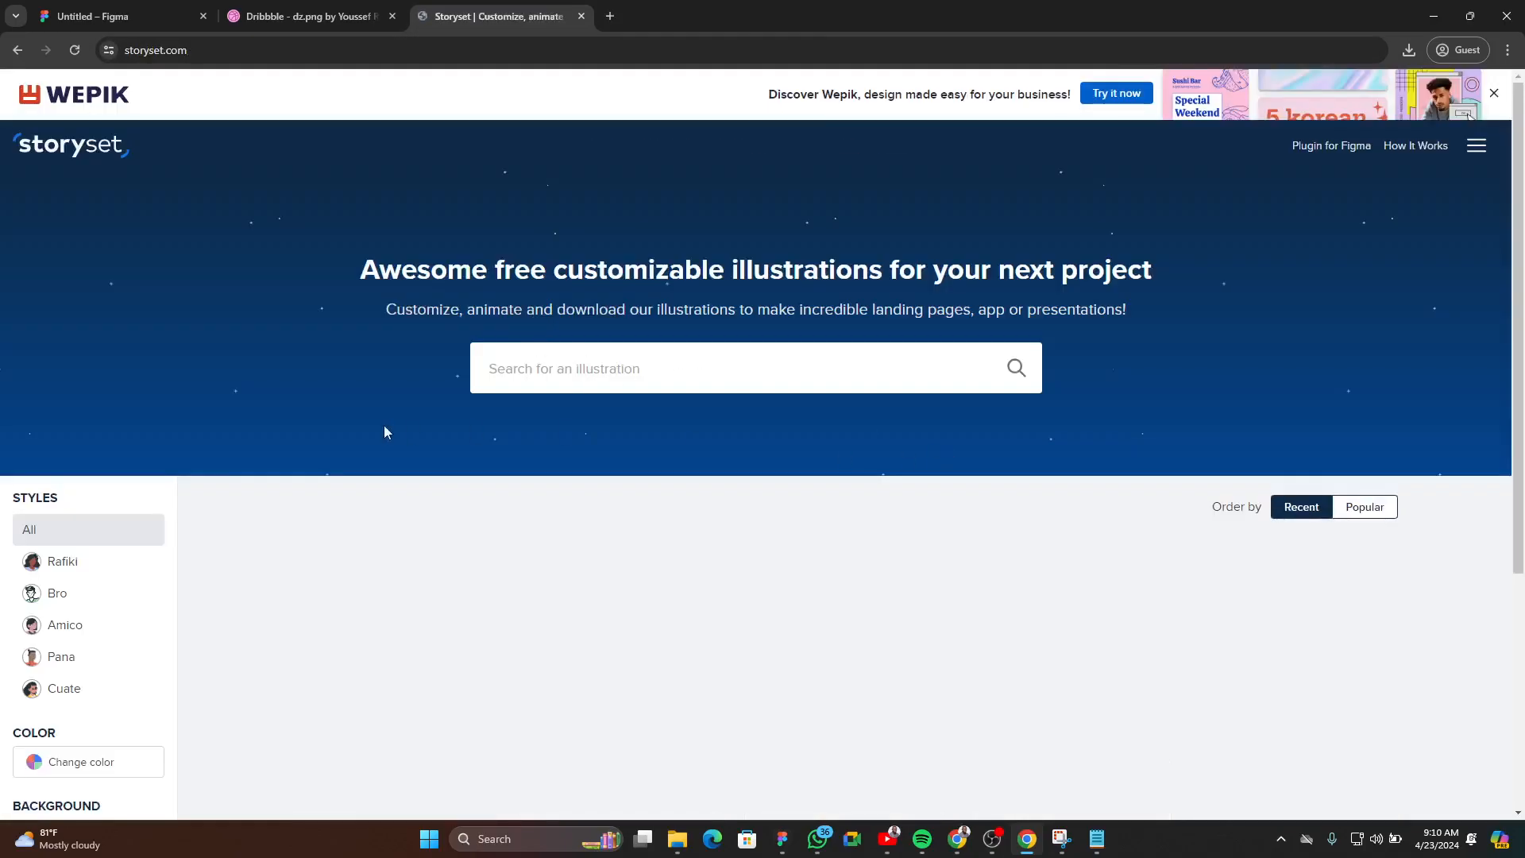
# - Search the Storyset illustration library for yoga
pyautogui.scroll(-3, 635, 380)
pyautogui.scroll(3, 675, 318)
pyautogui.click(652, 386)
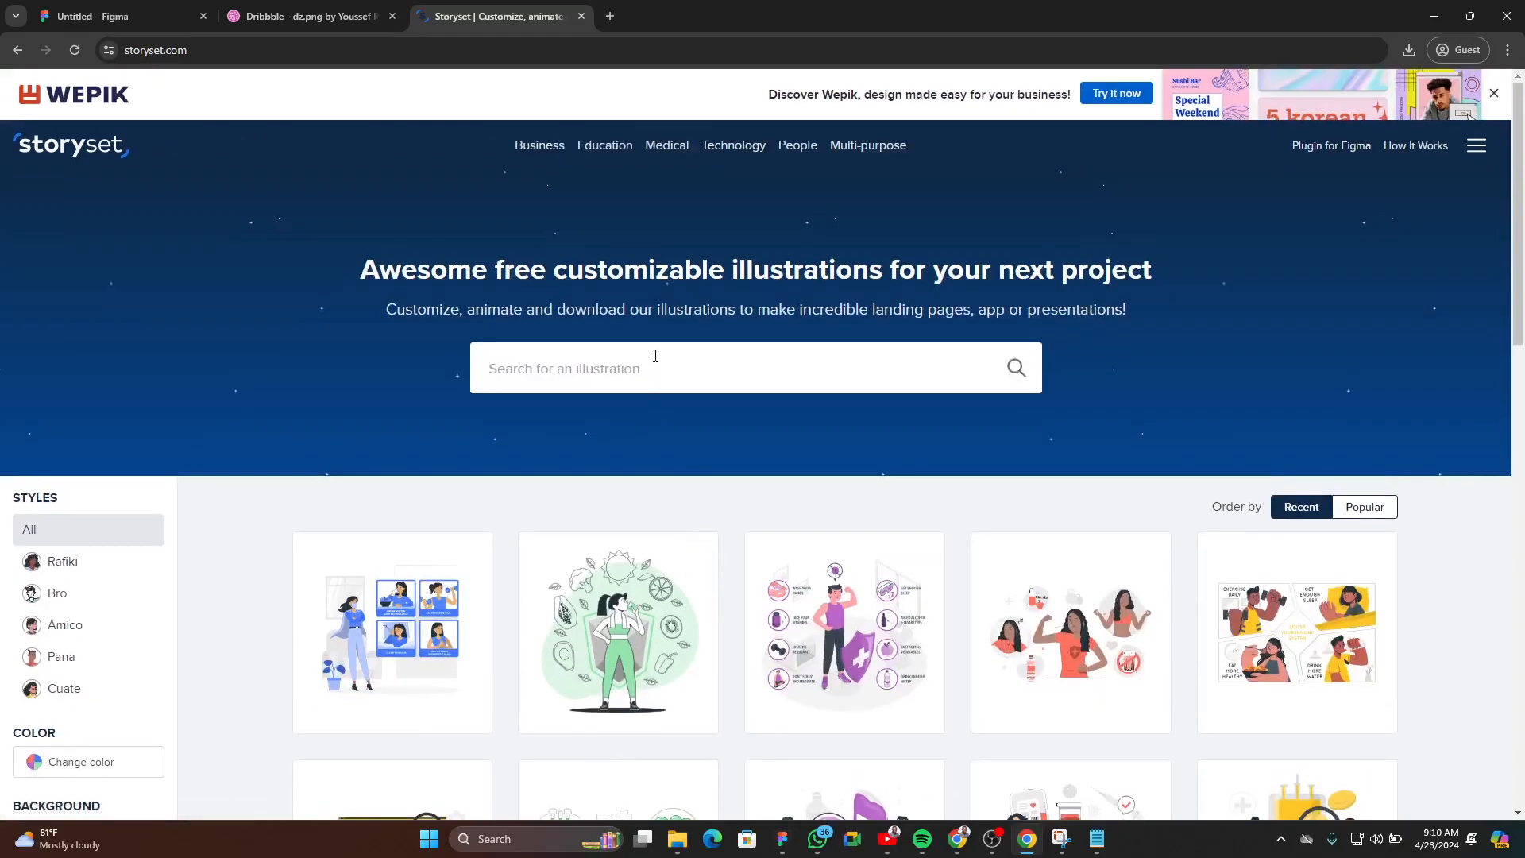
pyautogui.write('yo')
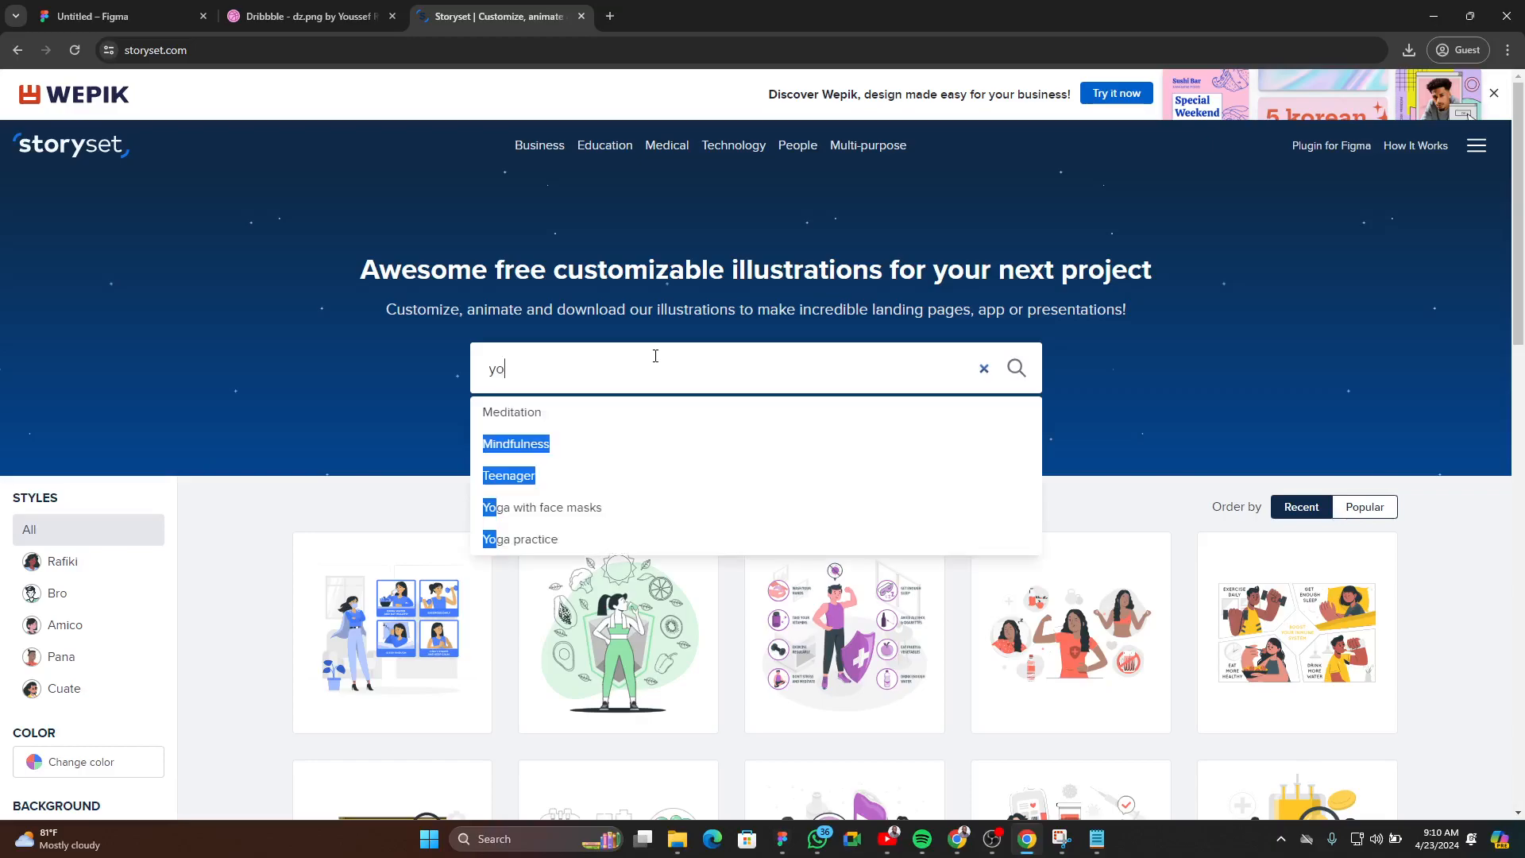
pyautogui.write('ga')
pyautogui.press('Return')
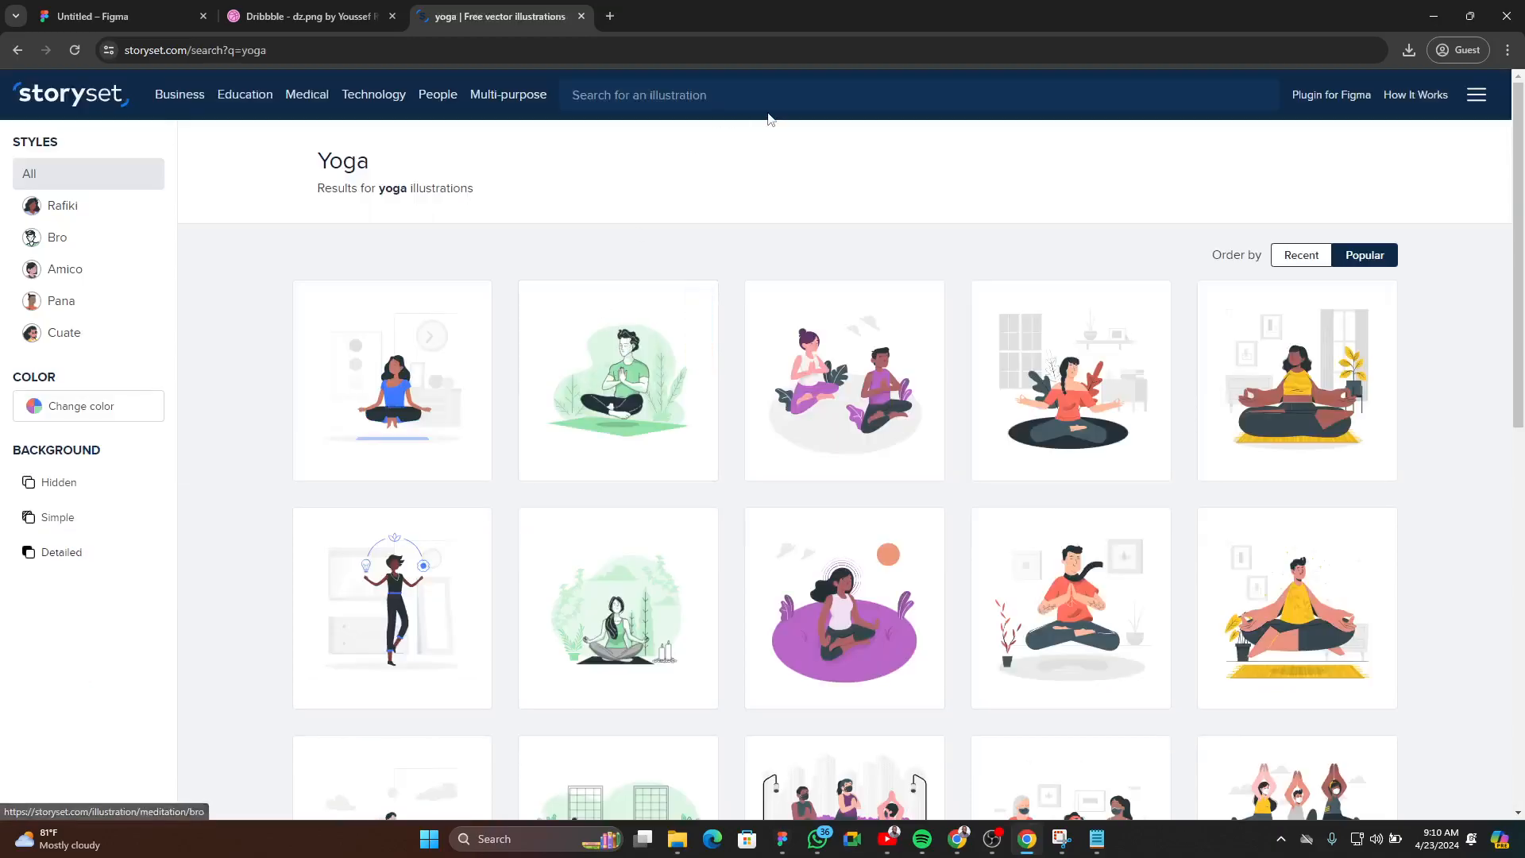
# - Search the Storyset library for jogging illustrations
pyautogui.click(894, 97)
pyautogui.write('jogging')
pyautogui.press('Return')
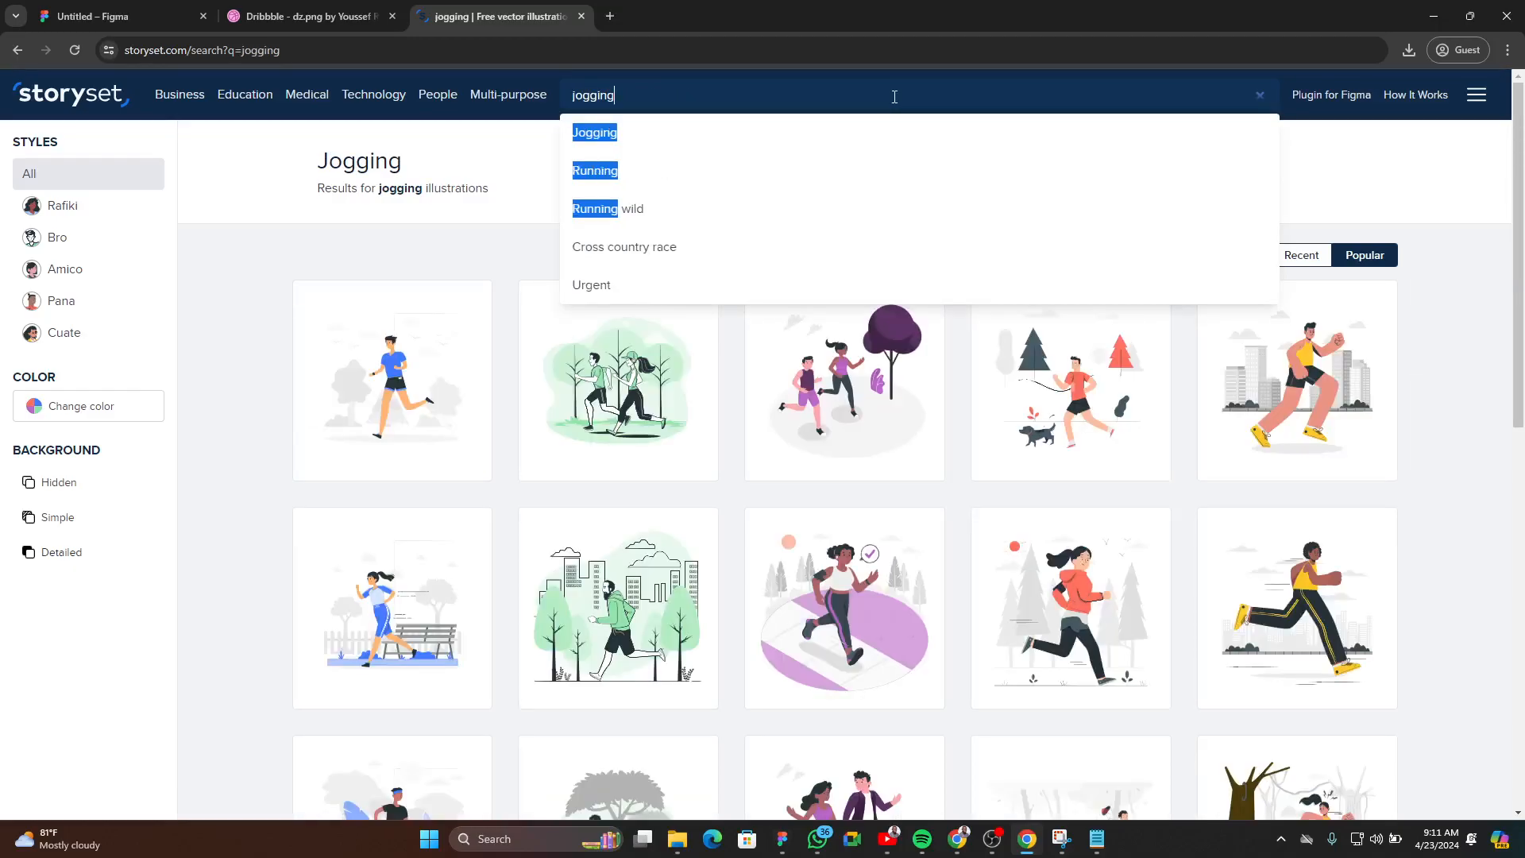
# - Search Storyset for stretch and narrow it to the suggested stretching exercises illustrations
pyautogui.write('st')
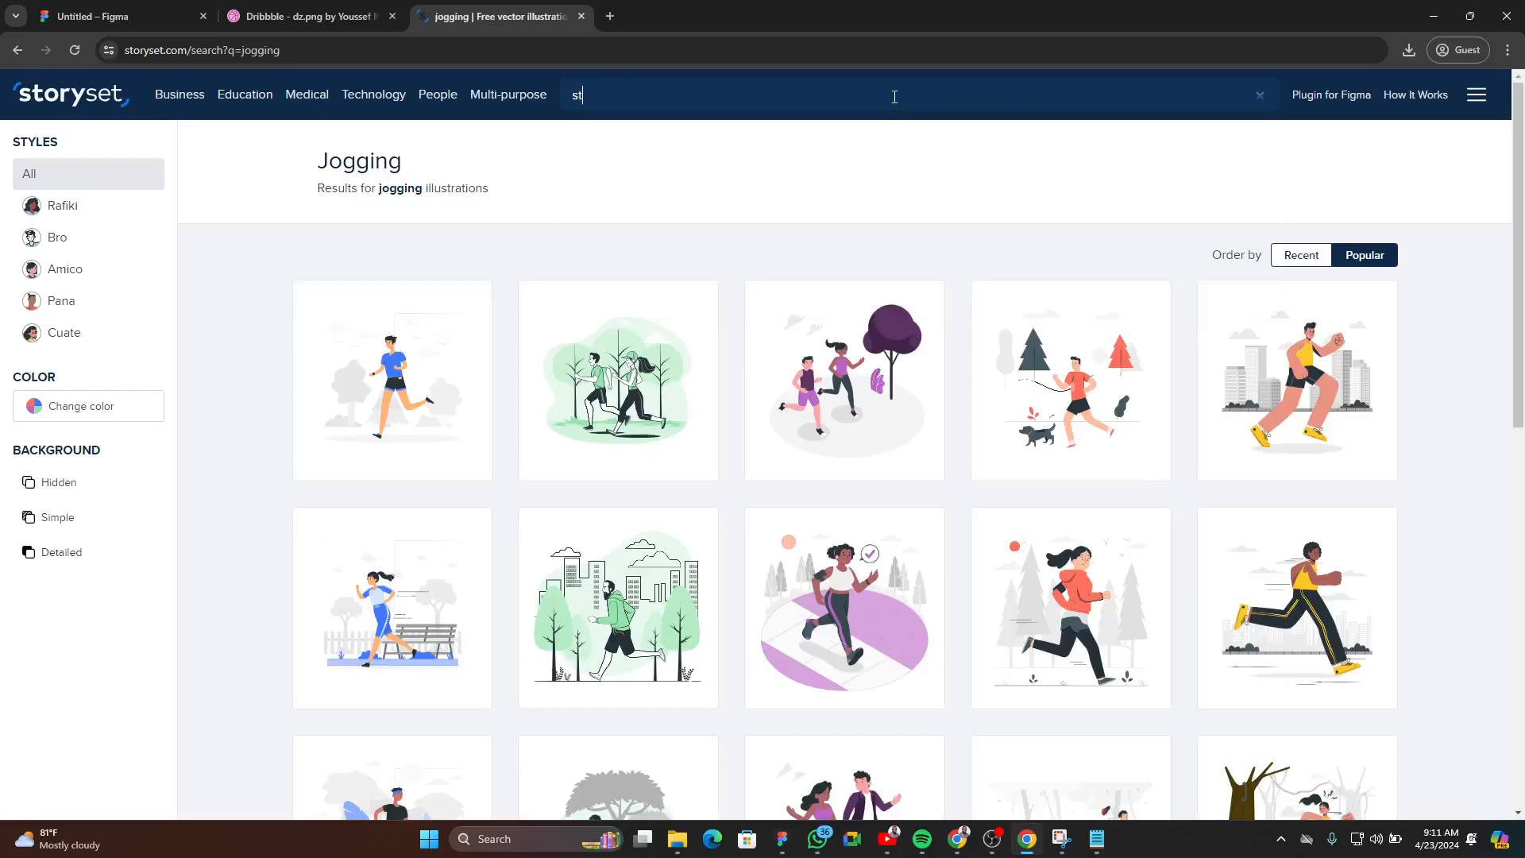
pyautogui.write('retch')
pyautogui.press('Return')
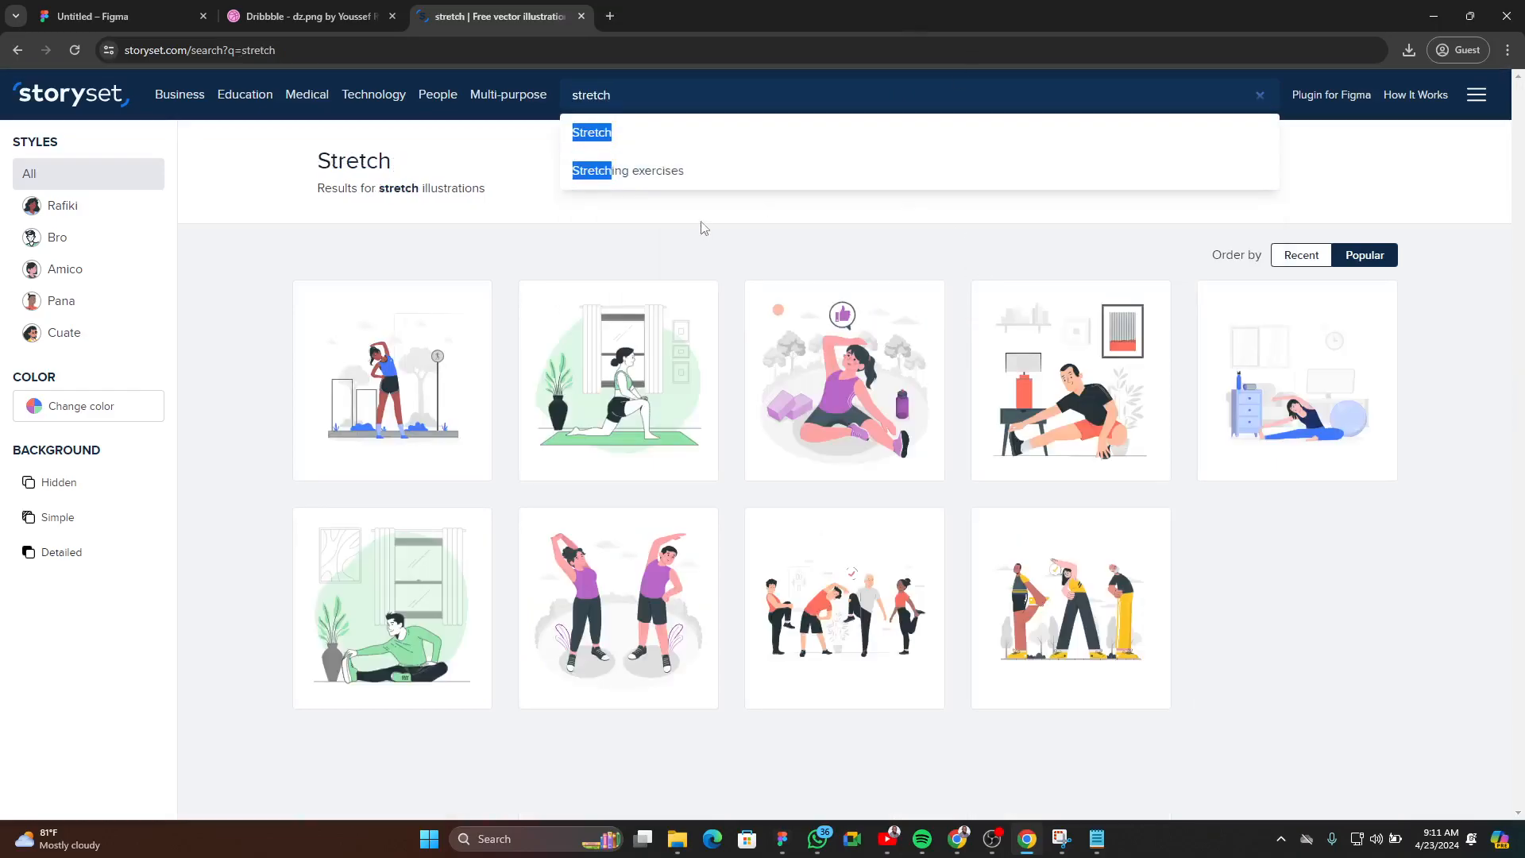
pyautogui.click(666, 172)
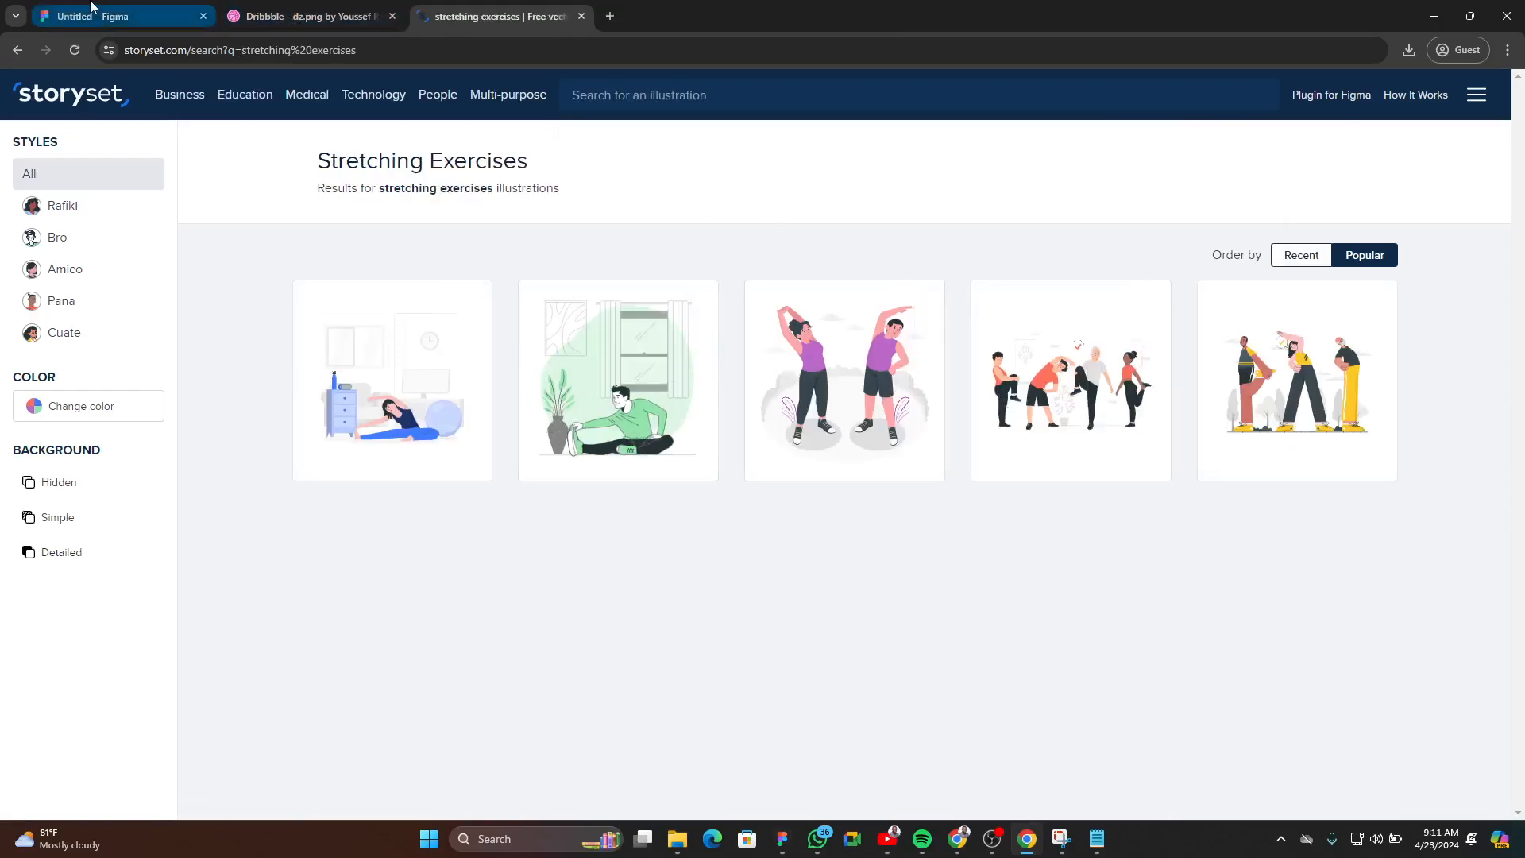
# - Switch to Figma and import the downloaded Stretch-rafiki.svg, Running-rafiki.svg and Meditation-rafiki.svg onto the canvas around the phone frame
pyautogui.click(115, 18)
pyautogui.hscroll(5, 635, 412)
pyautogui.scroll(-5, 851, 439)
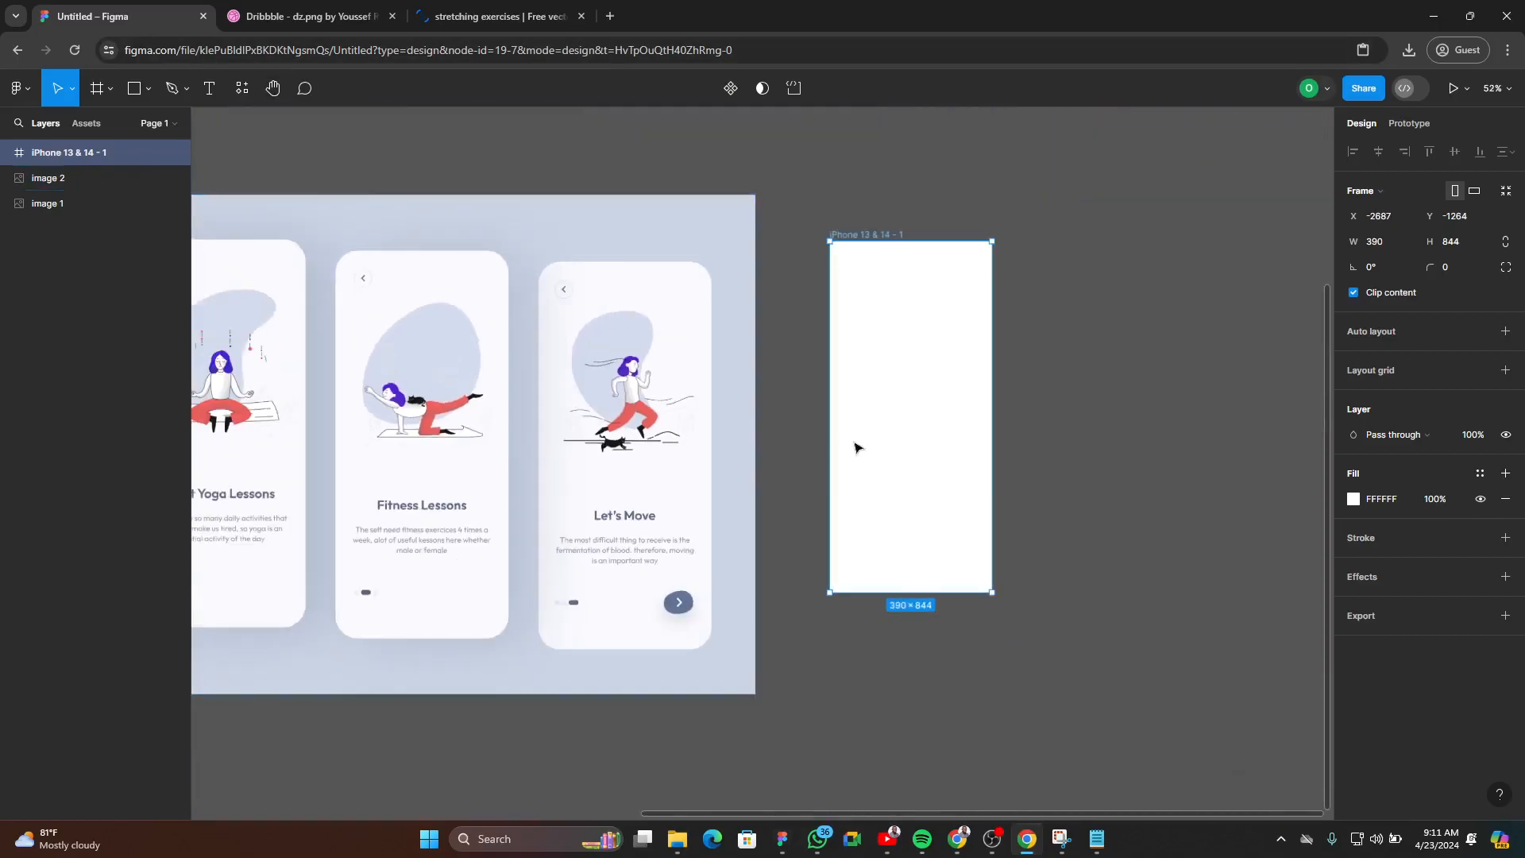
pyautogui.hscroll(5, 640, 412)
pyautogui.scroll(3, 640, 412)
pyautogui.scroll(-3, 467, 418)
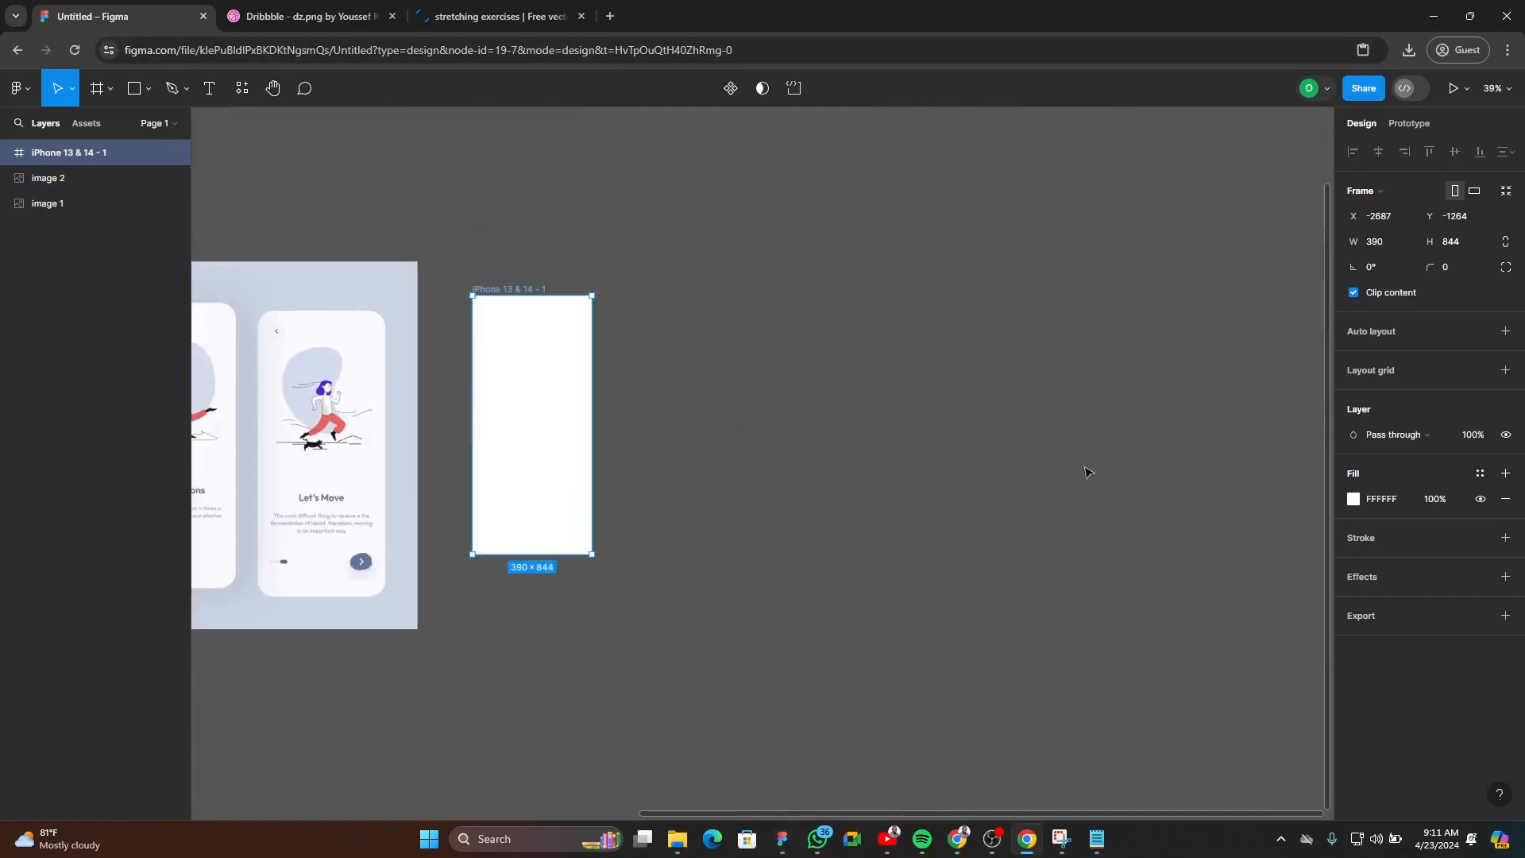
pyautogui.click(1410, 49)
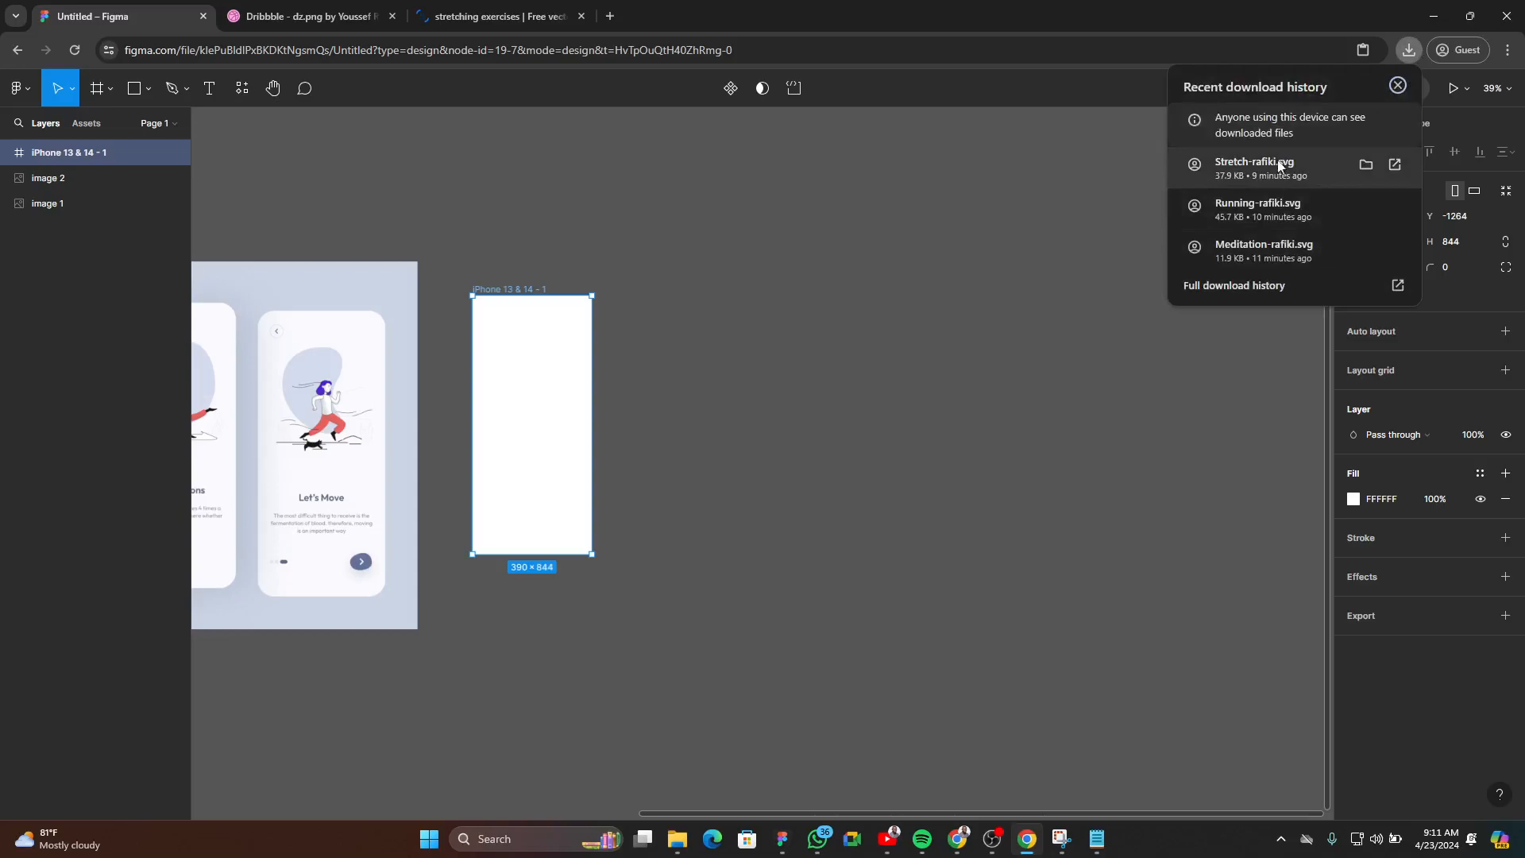
pyautogui.moveTo(1285, 168); pyautogui.dragTo(603, 177)
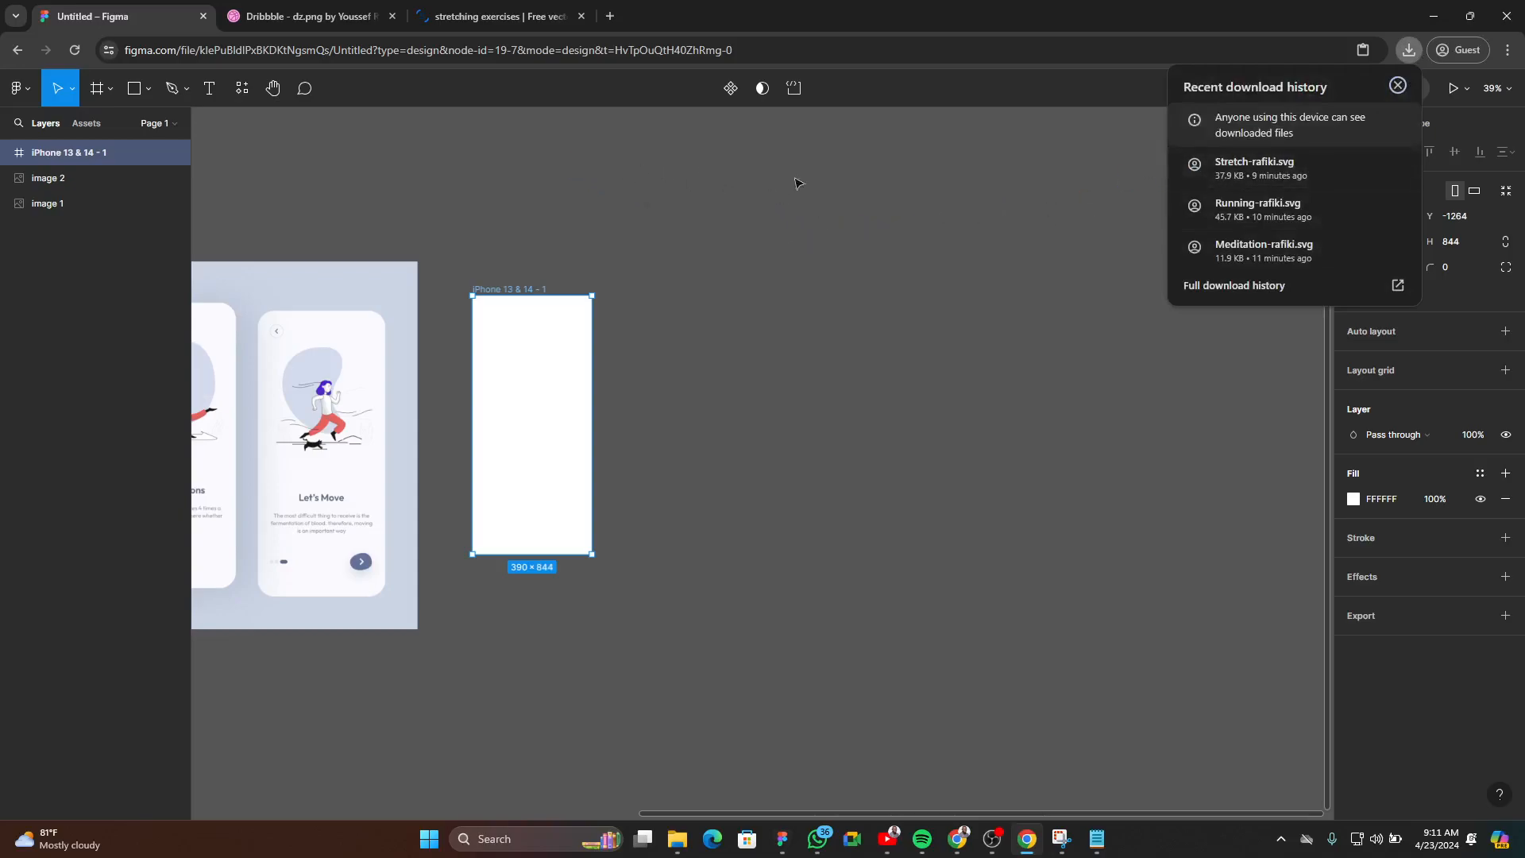
pyautogui.moveTo(1291, 182); pyautogui.dragTo(806, 168)
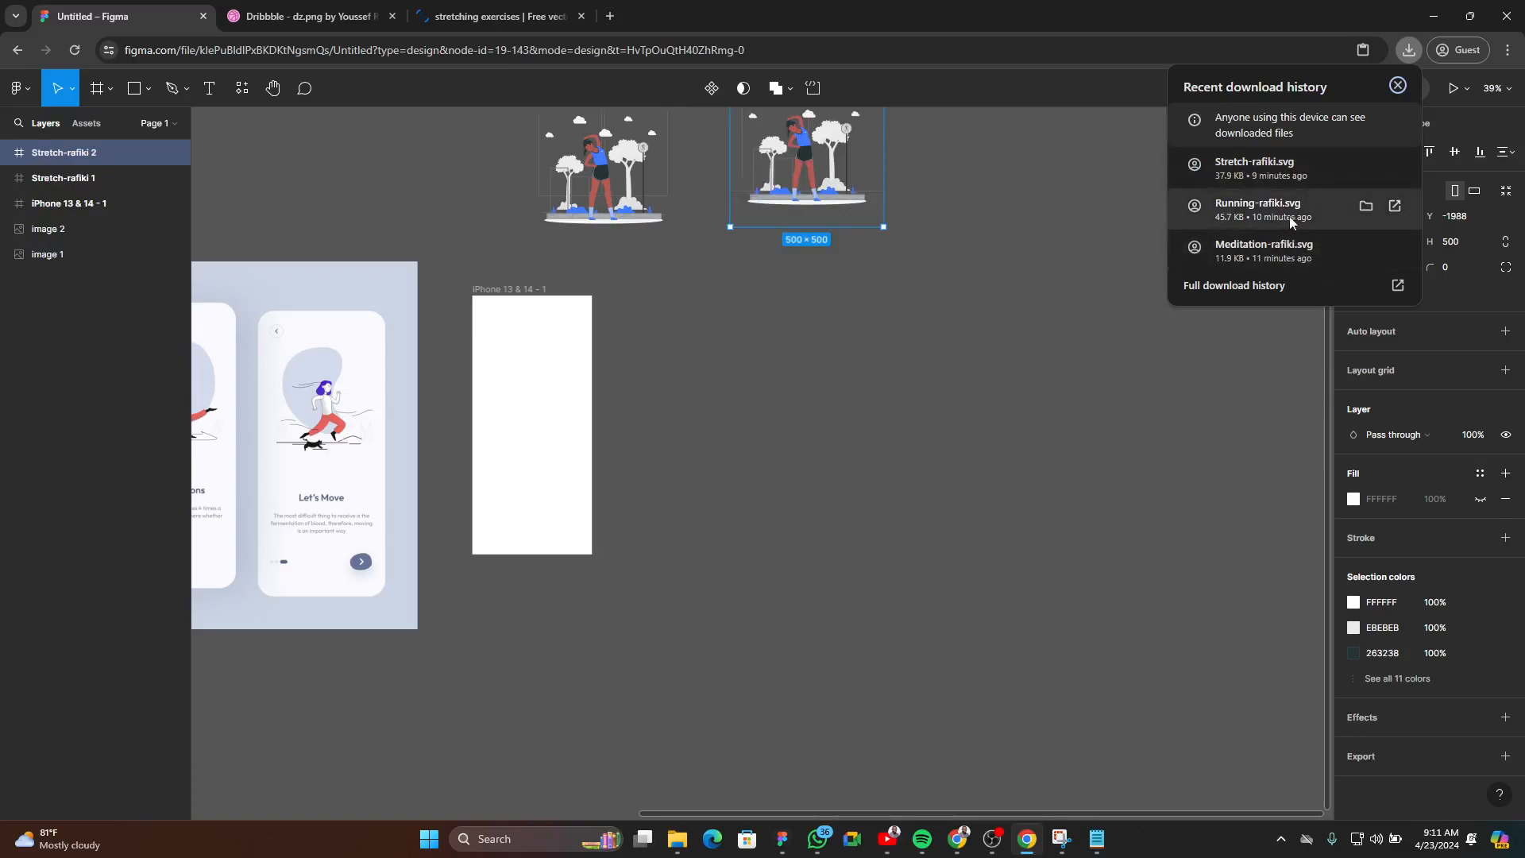
pyautogui.moveTo(1027, 168); pyautogui.dragTo(1028, 168)
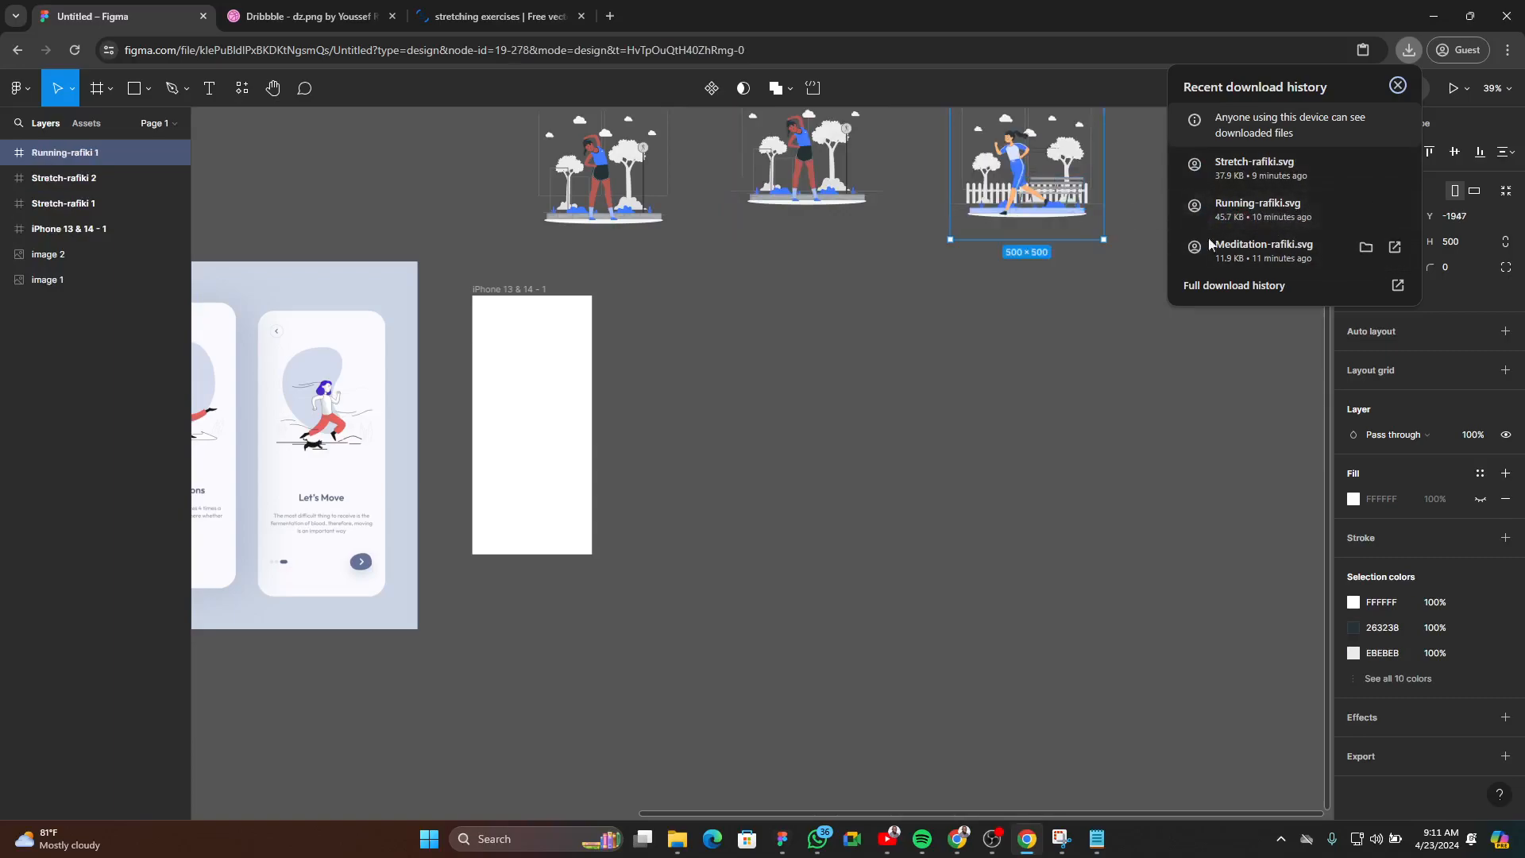
pyautogui.moveTo(1270, 246); pyautogui.dragTo(987, 333)
# - Delete the duplicate Stretch-rafiki 2 illustration and move Stretch-rafiki 1 into its place beside the running illustration
pyautogui.scroll(3, 1123, 429)
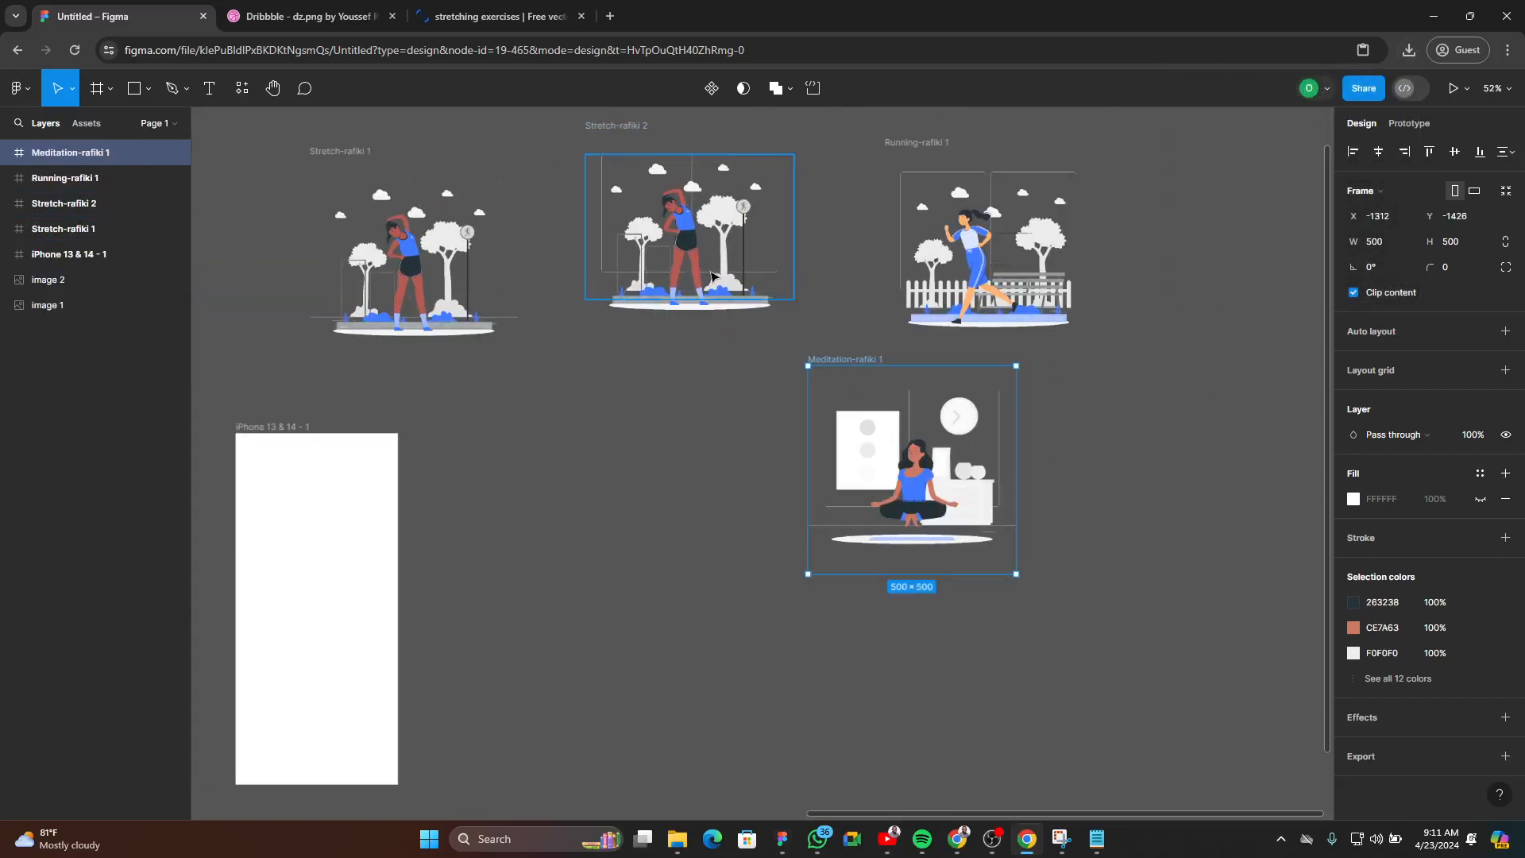
pyautogui.click(713, 274)
pyautogui.click(635, 126)
pyautogui.press('Delete')
pyautogui.moveTo(346, 154); pyautogui.dragTo(574, 141)
# - Delete the background vectors on both outer sides of the stretching woman in Stretch-rafiki 1, including the trees, window outlines and sign
pyautogui.scroll(5, 711, 177)
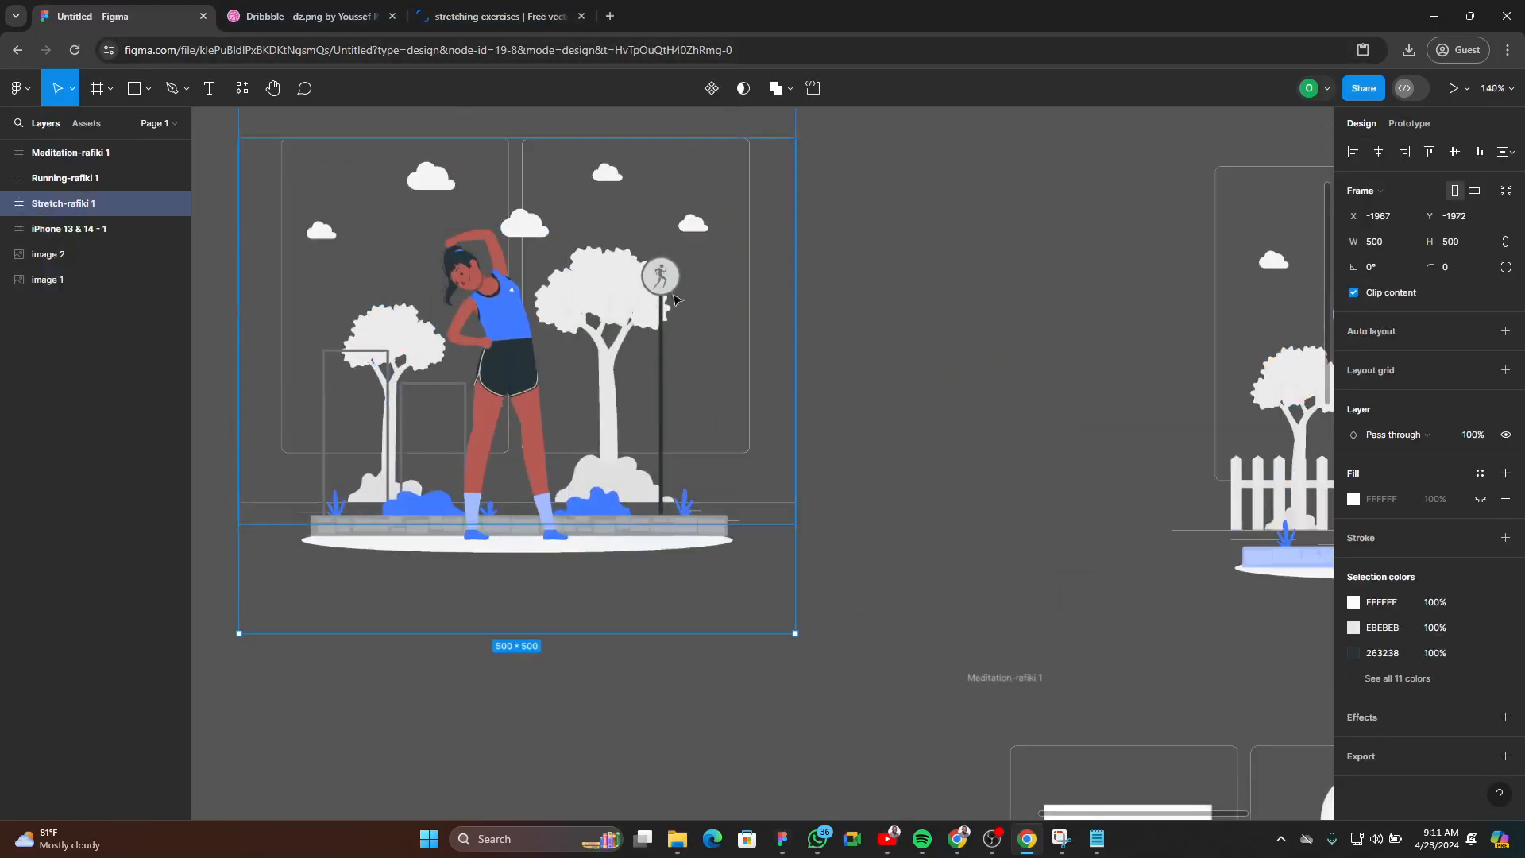
pyautogui.scroll(-3, 550, 348)
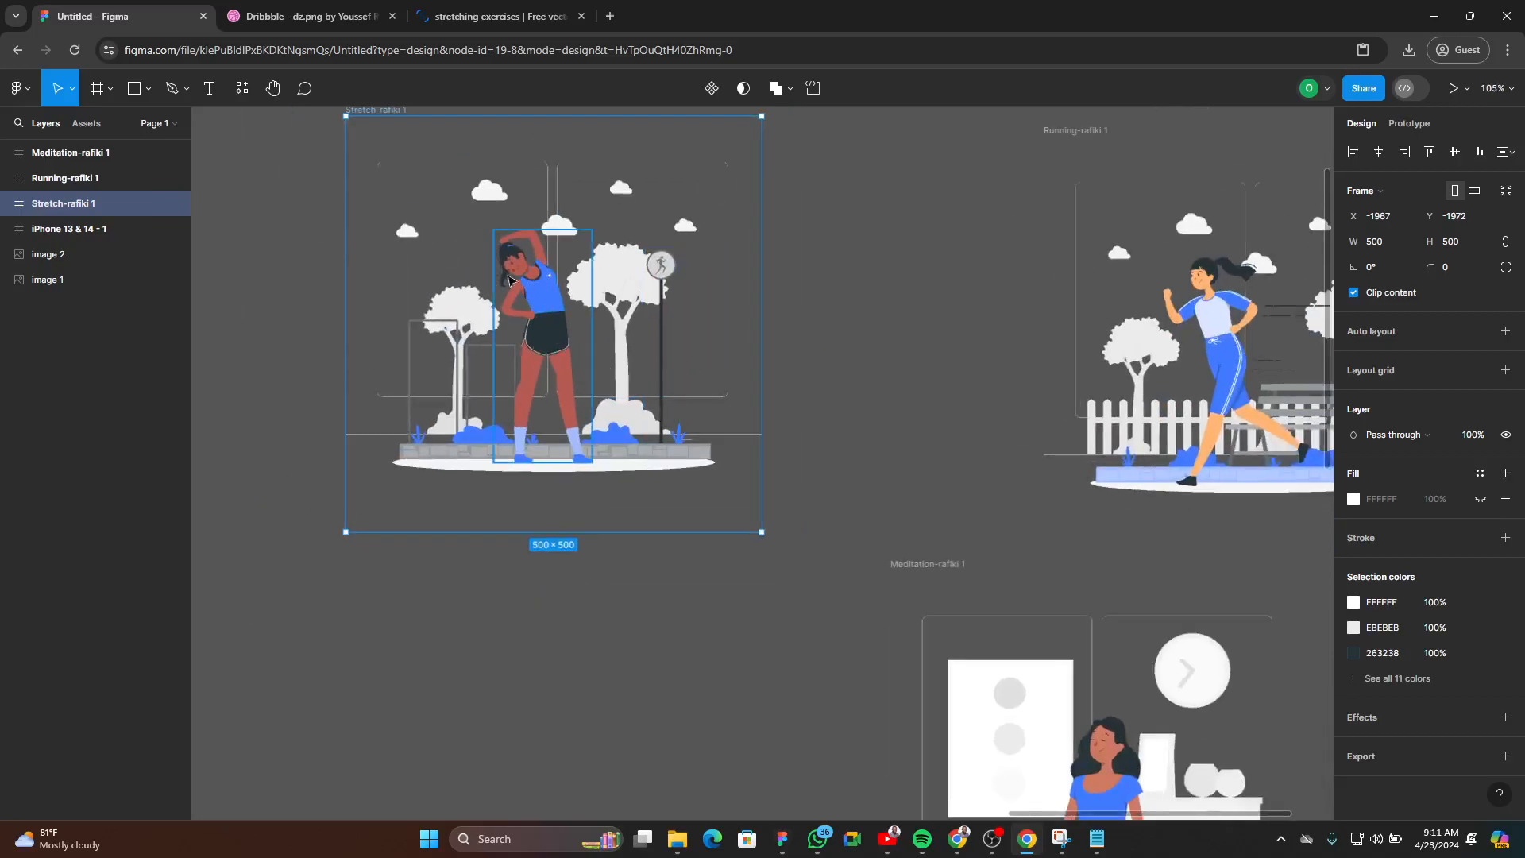
pyautogui.scroll(3, 518, 447)
pyautogui.scroll(-2, 517, 447)
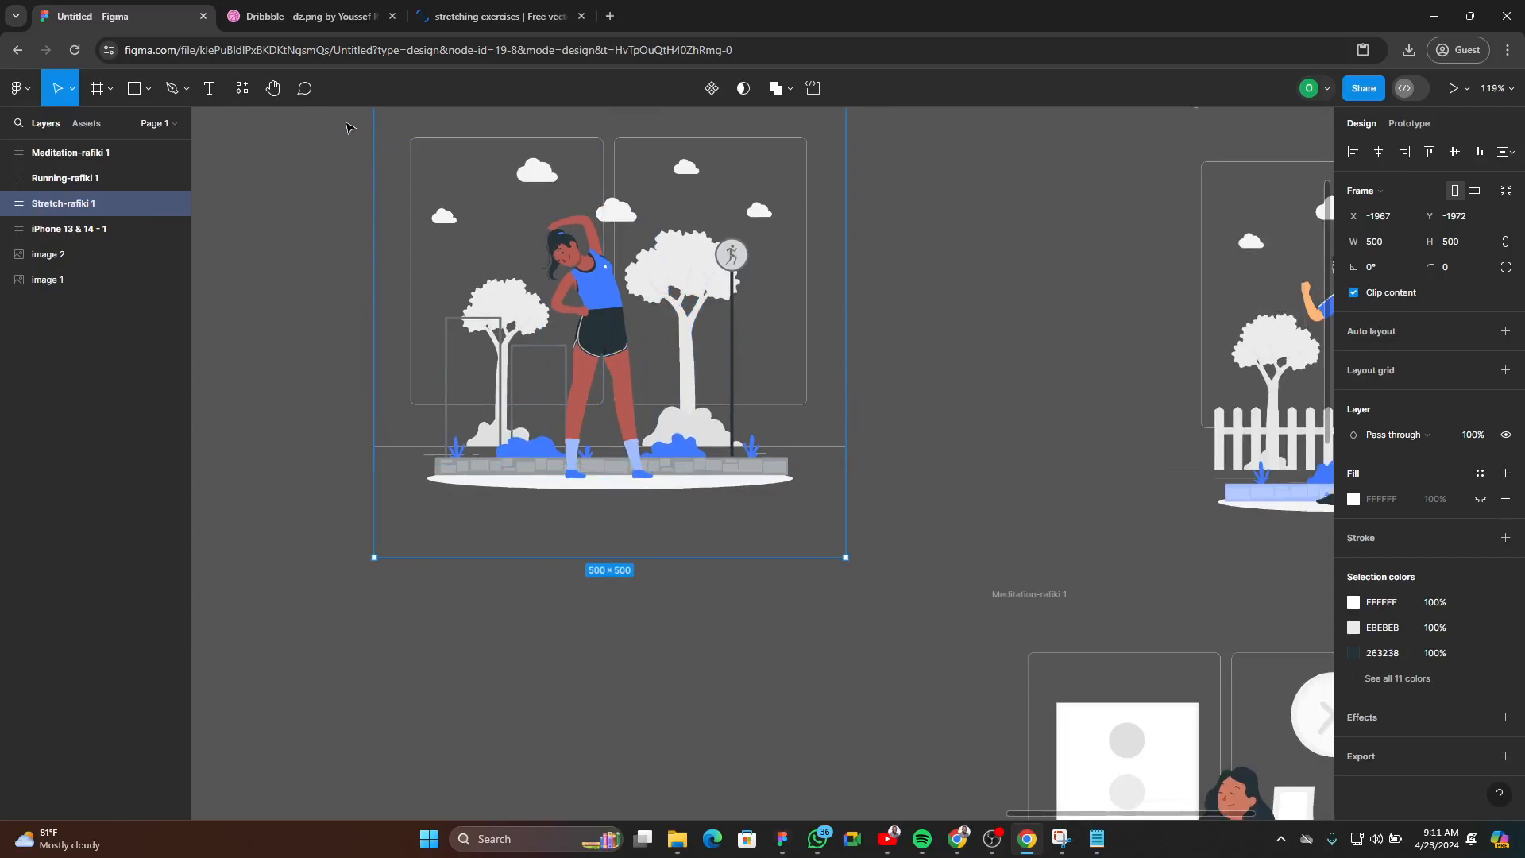
pyautogui.scroll(2, 355, 172)
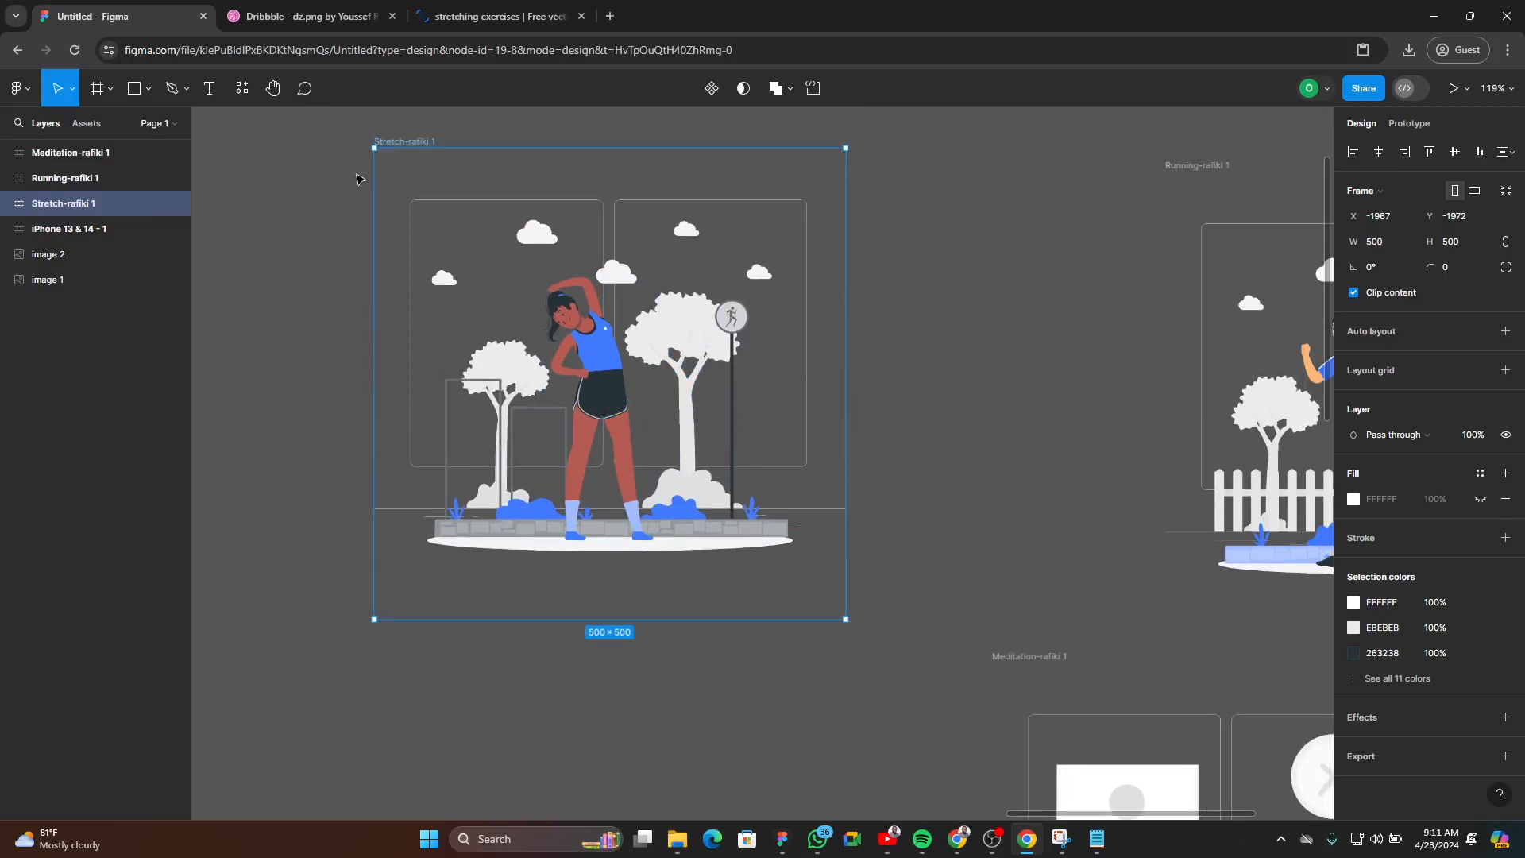
pyautogui.moveTo(324, 180); pyautogui.dragTo(532, 590)
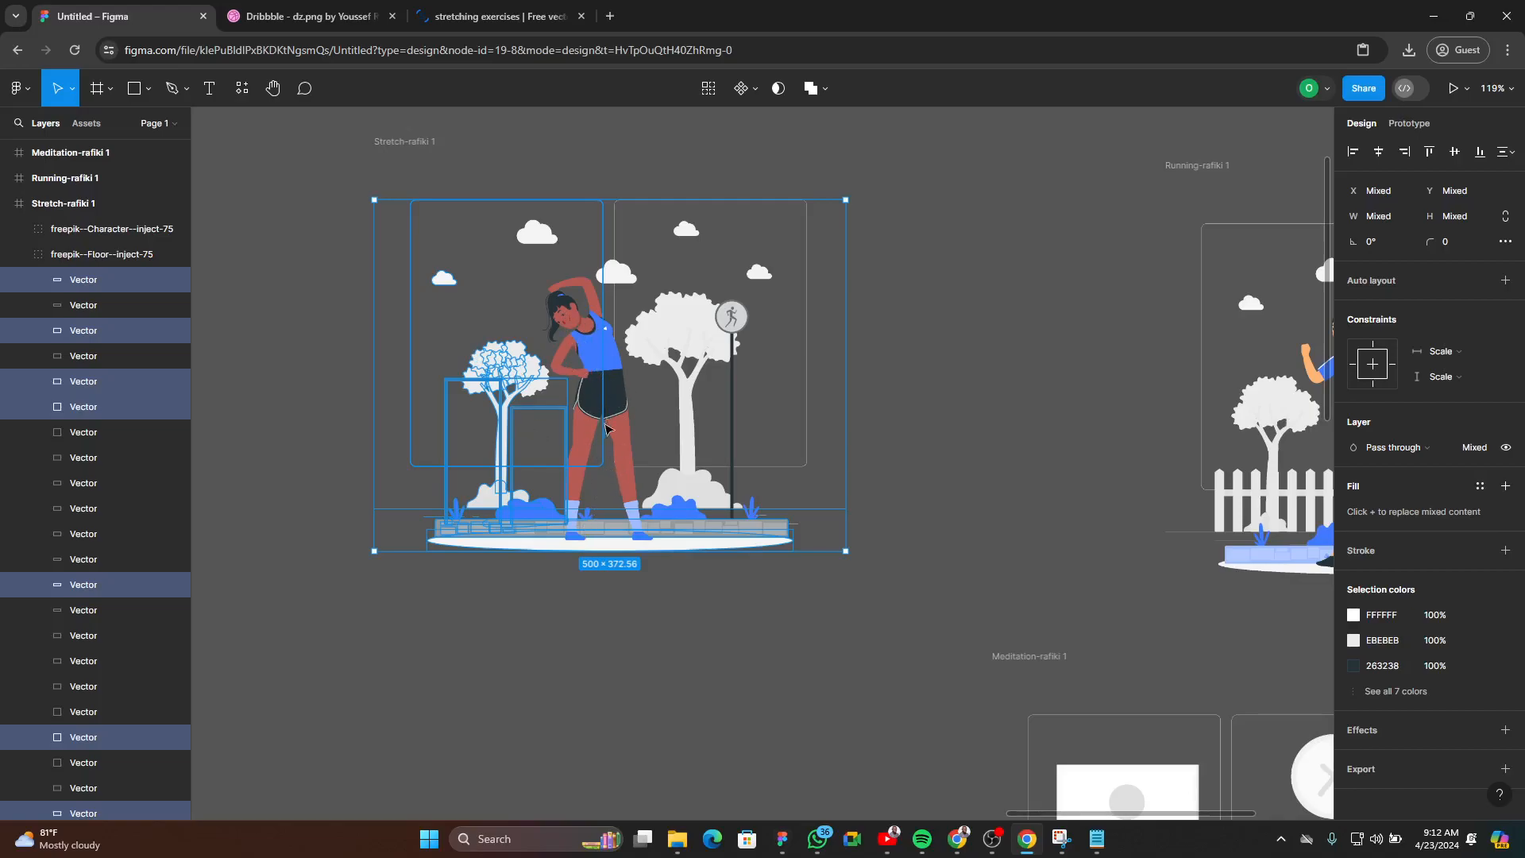
pyautogui.press('Delete')
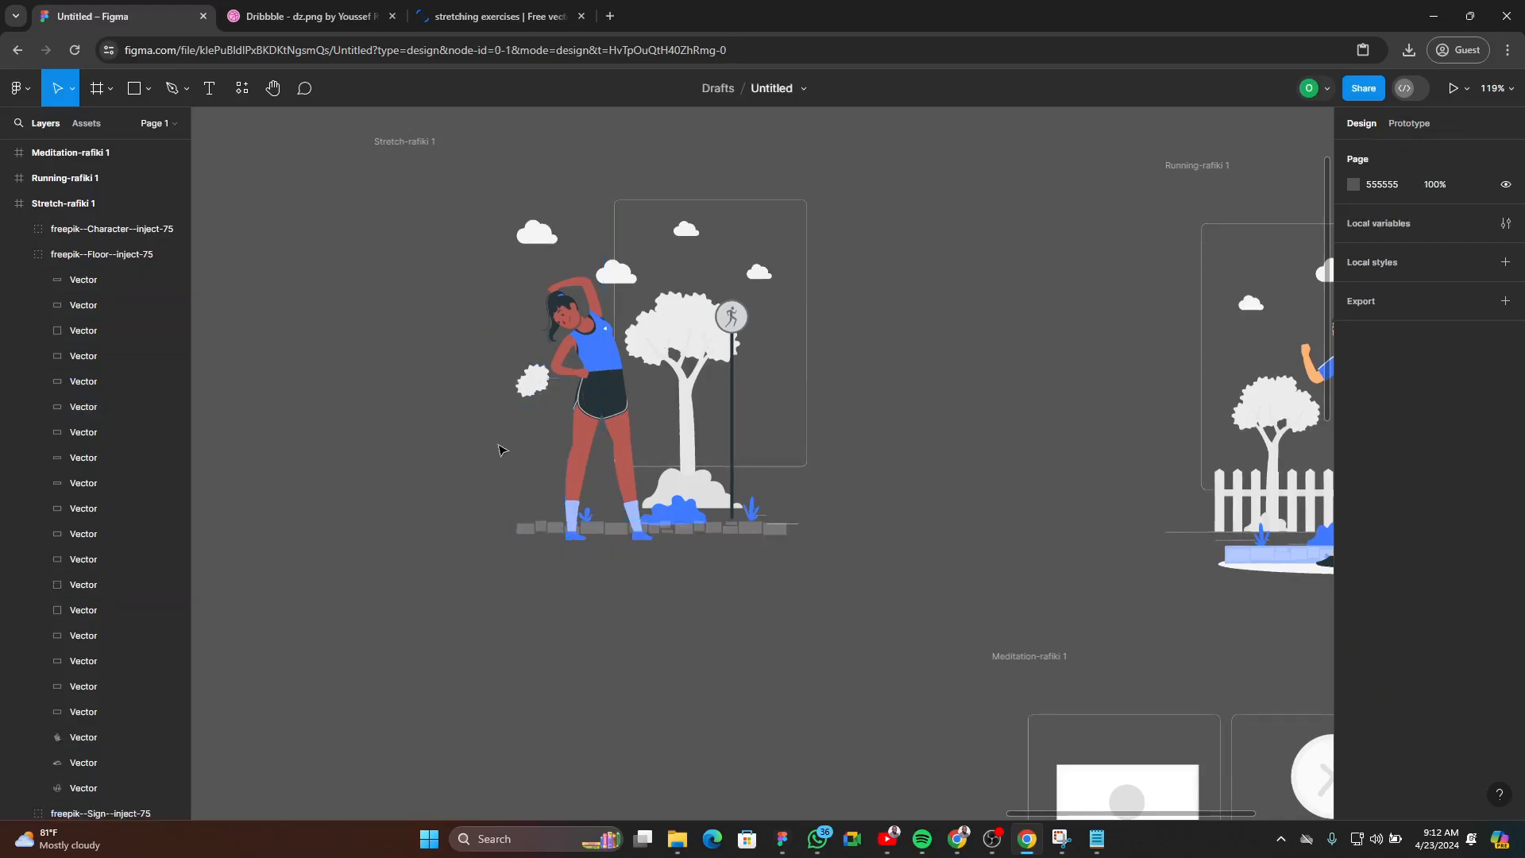
pyautogui.moveTo(923, 175); pyautogui.dragTo(709, 644)
pyautogui.press('Delete')
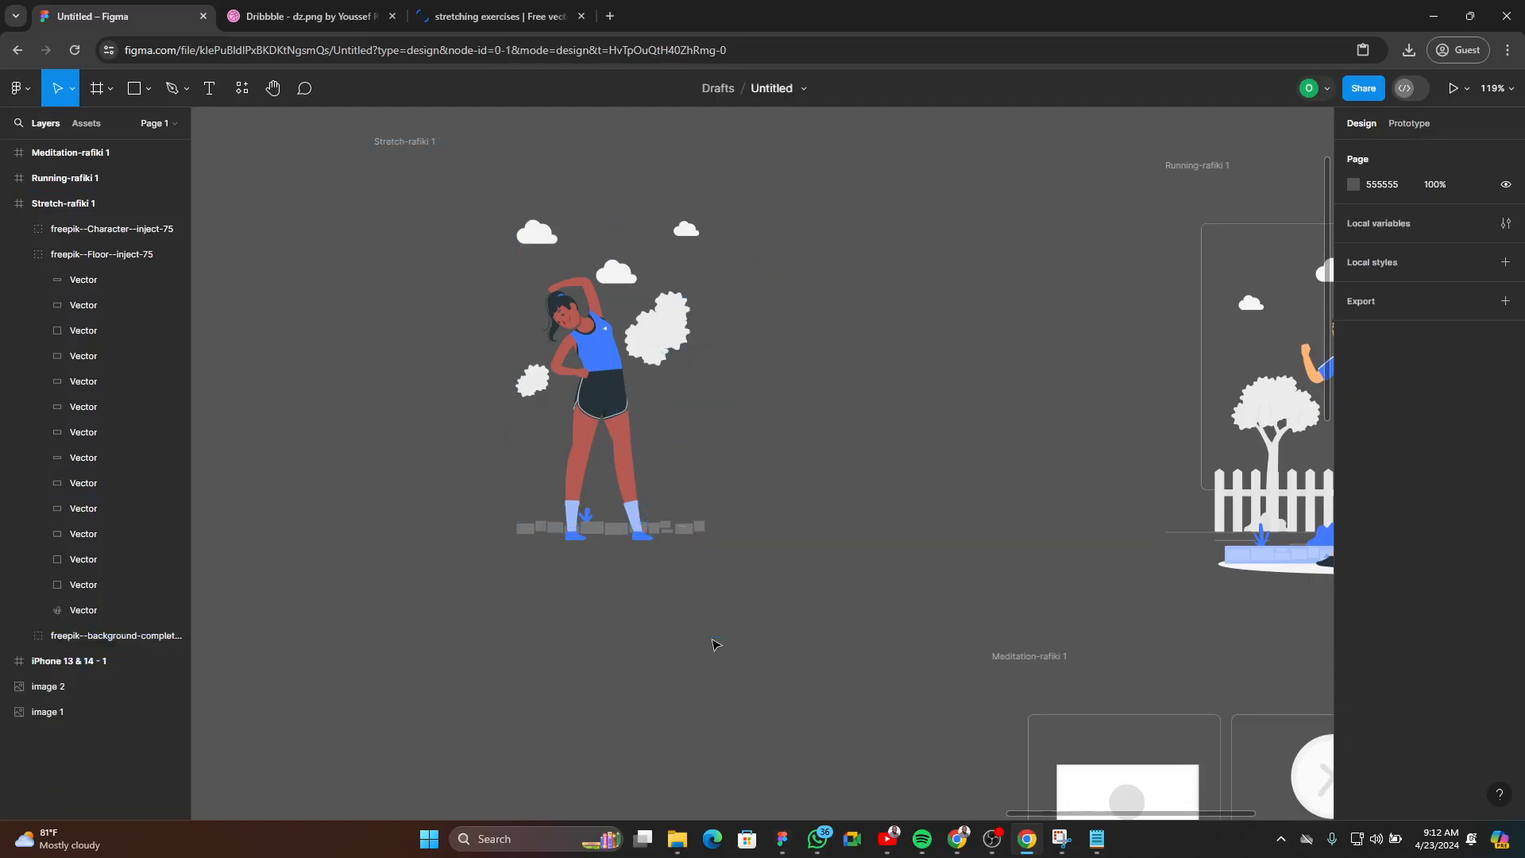
# - Delete the upper-right cloud, the bushes, the upper-left cloud and the outer floor tiles around the stretching woman in Stretch-rafiki 1
pyautogui.moveTo(843, 212); pyautogui.dragTo(658, 385)
pyautogui.press('Delete')
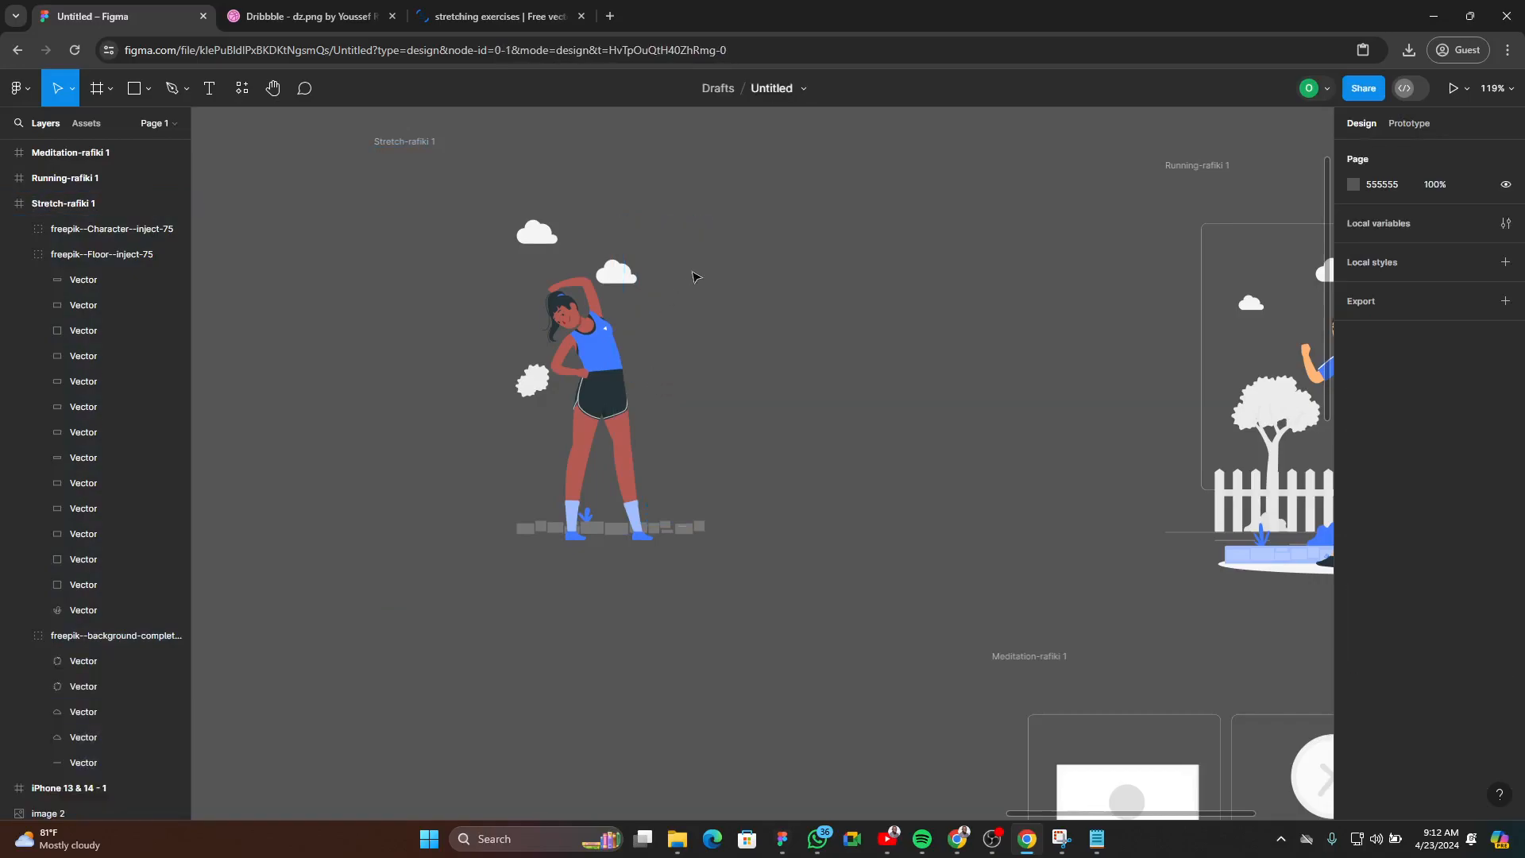
pyautogui.moveTo(884, 448); pyautogui.dragTo(667, 601)
pyautogui.press('Delete')
pyautogui.moveTo(335, 426); pyautogui.dragTo(554, 643)
pyautogui.press('Delete')
pyautogui.moveTo(312, 233); pyautogui.dragTo(536, 439)
pyautogui.press('Delete')
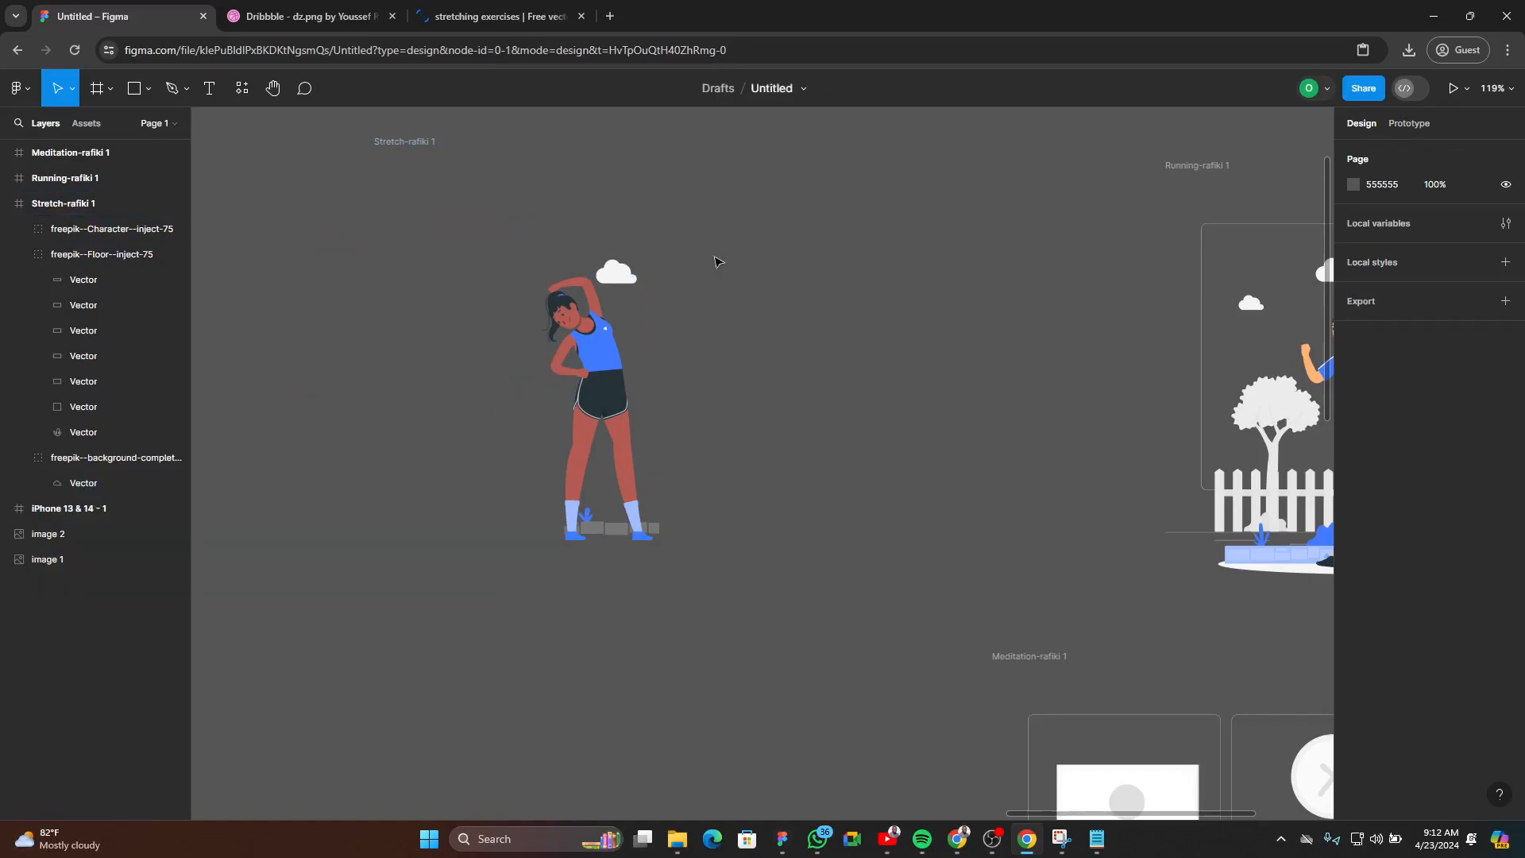
# - Delete the last cloud beside the stretching woman's hand and the remaining floor tiles at her feet
pyautogui.click(616, 272)
pyautogui.press('Delete')
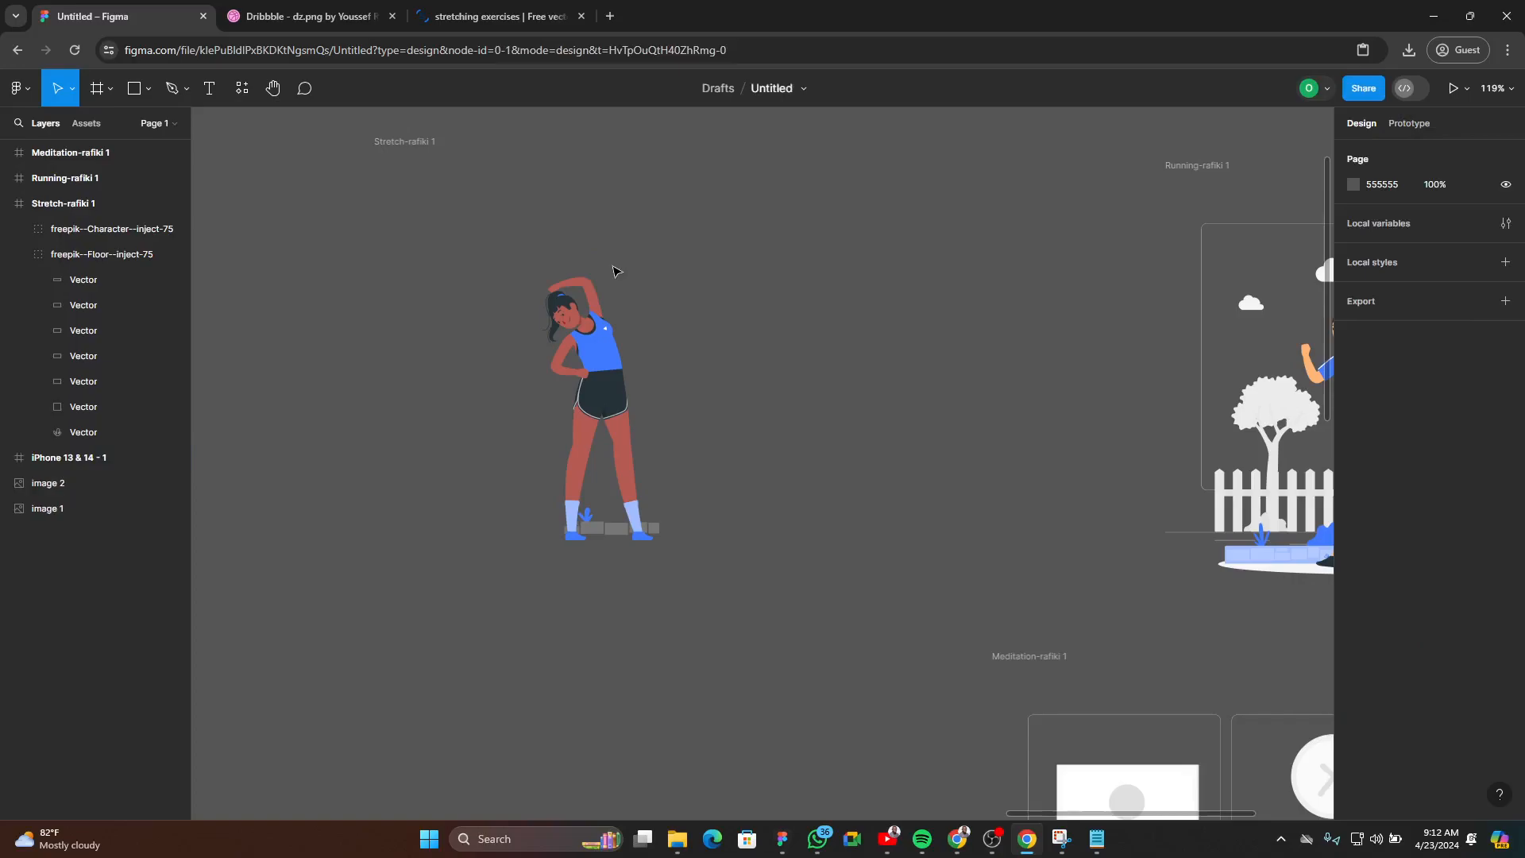
pyautogui.scroll(5, 591, 540)
pyautogui.click(575, 477)
pyautogui.press('Delete')
pyautogui.scroll(-8, 582, 512)
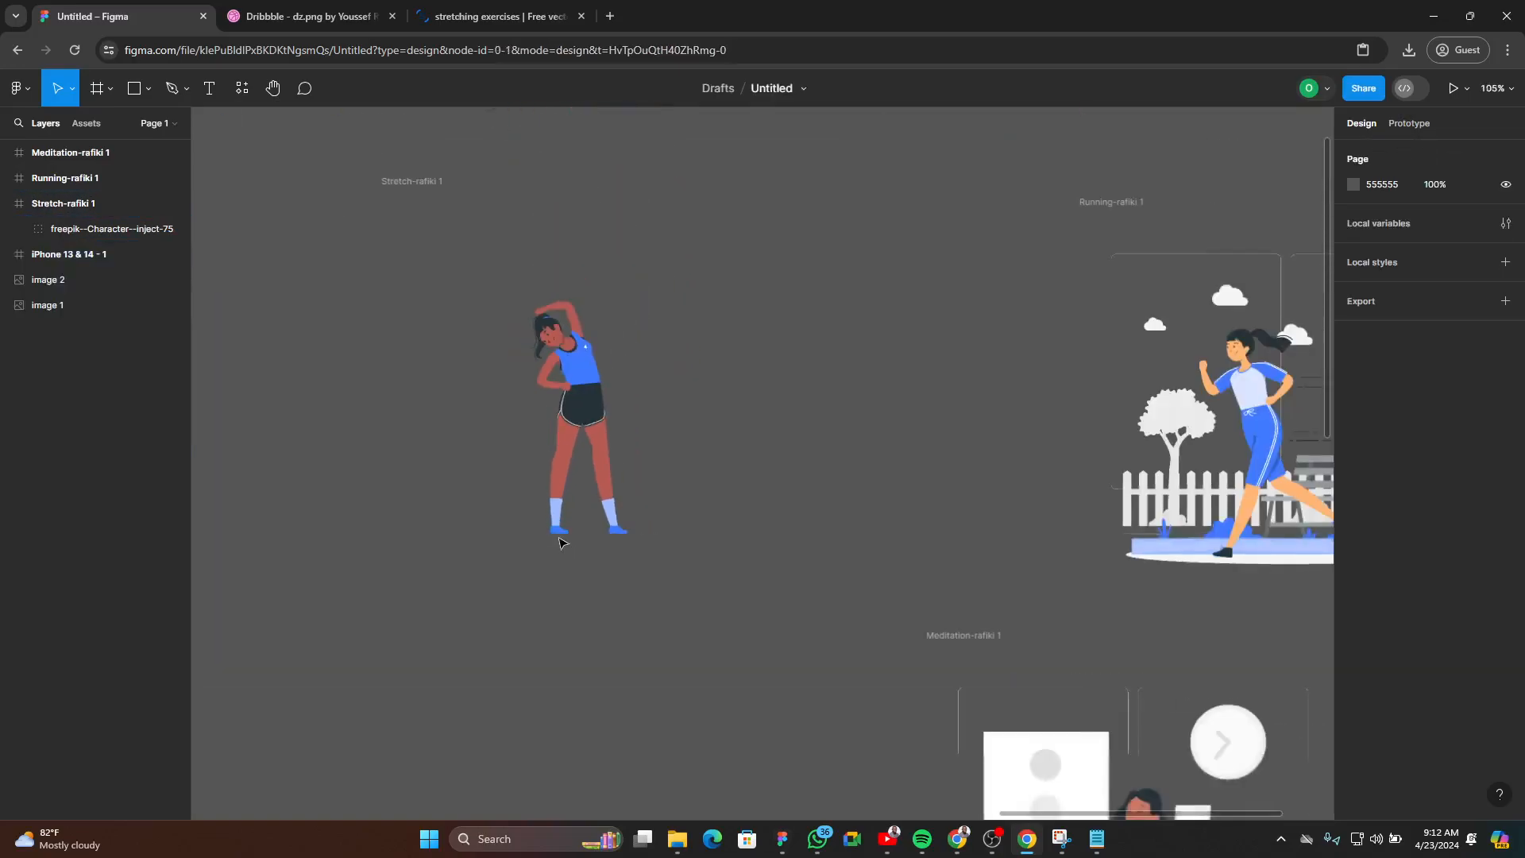
# - Resize the Stretch-rafiki 1 frame to fit the woman and move it further left on the canvas
pyautogui.click(481, 312)
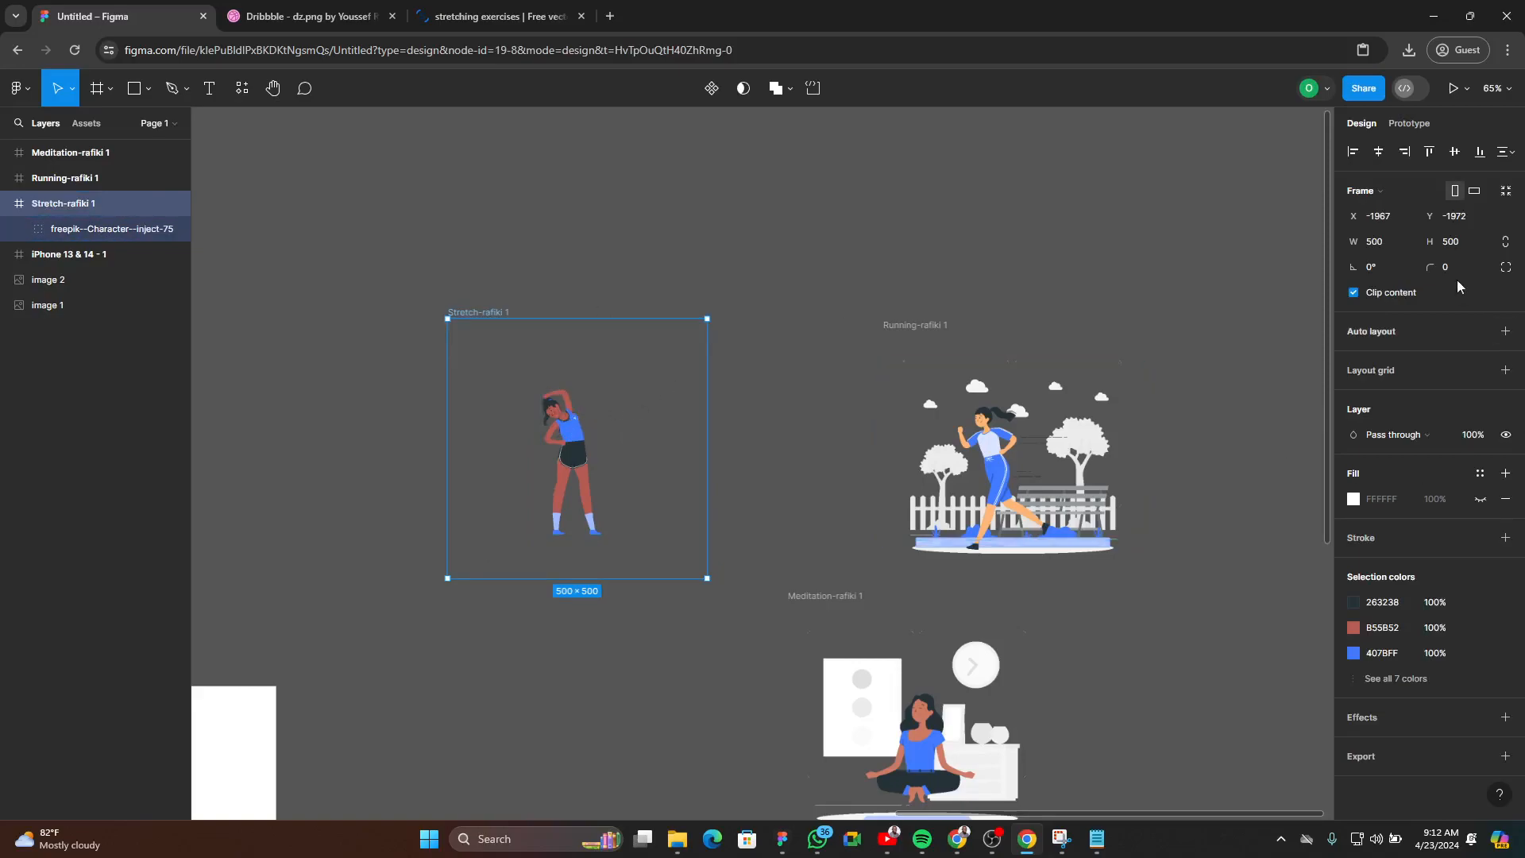
pyautogui.click(1507, 191)
pyautogui.moveTo(579, 379); pyautogui.dragTo(350, 352)
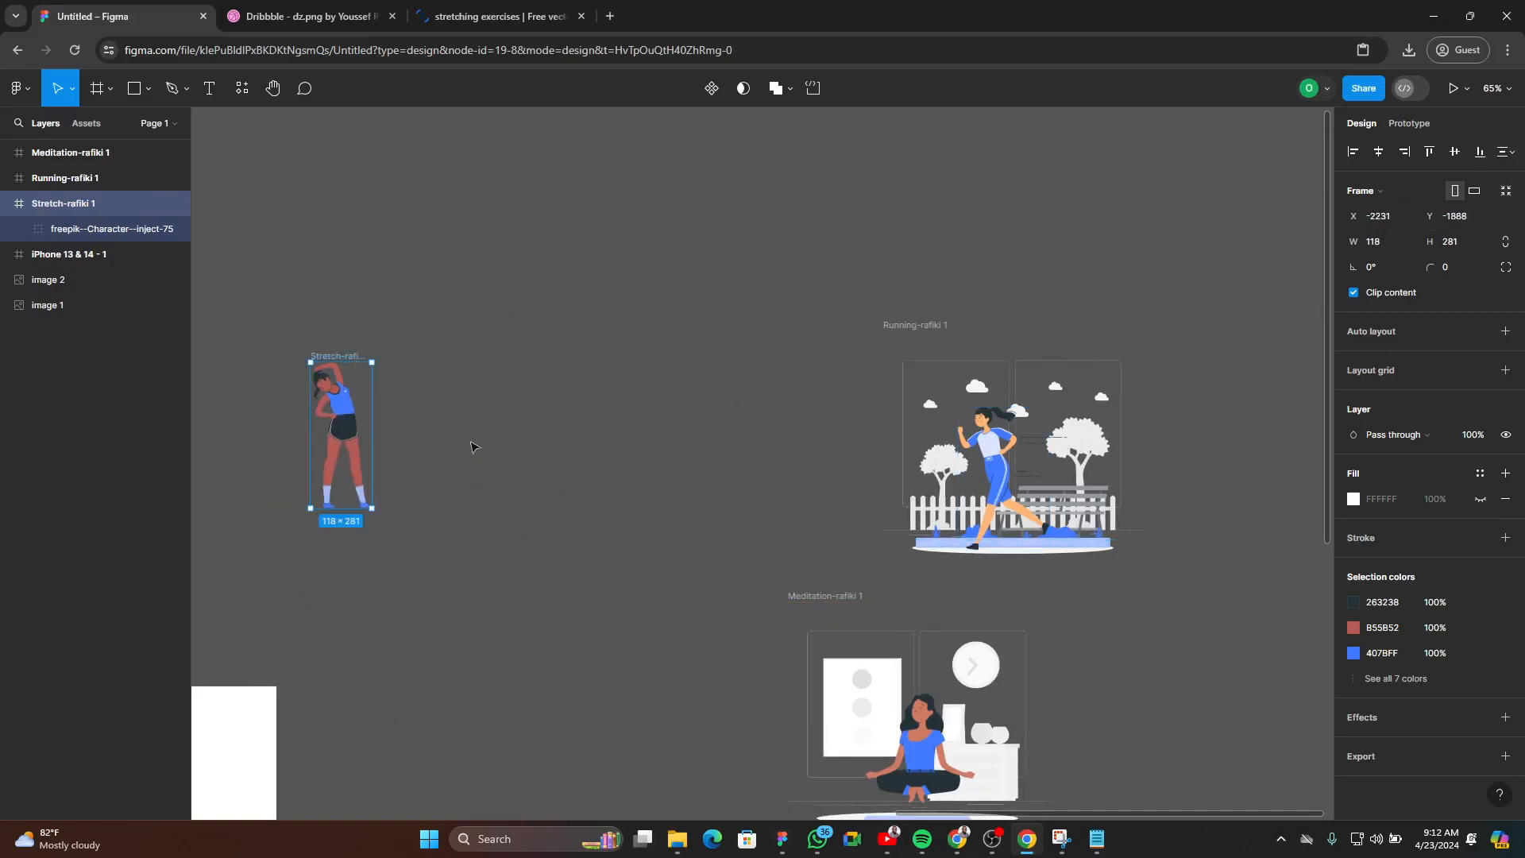
# - Delete the background vectors on both sides of the running woman in Running-rafiki 1, including window outlines, trees, bench slats and outer fence pickets
pyautogui.hscroll(1, 624, 467)
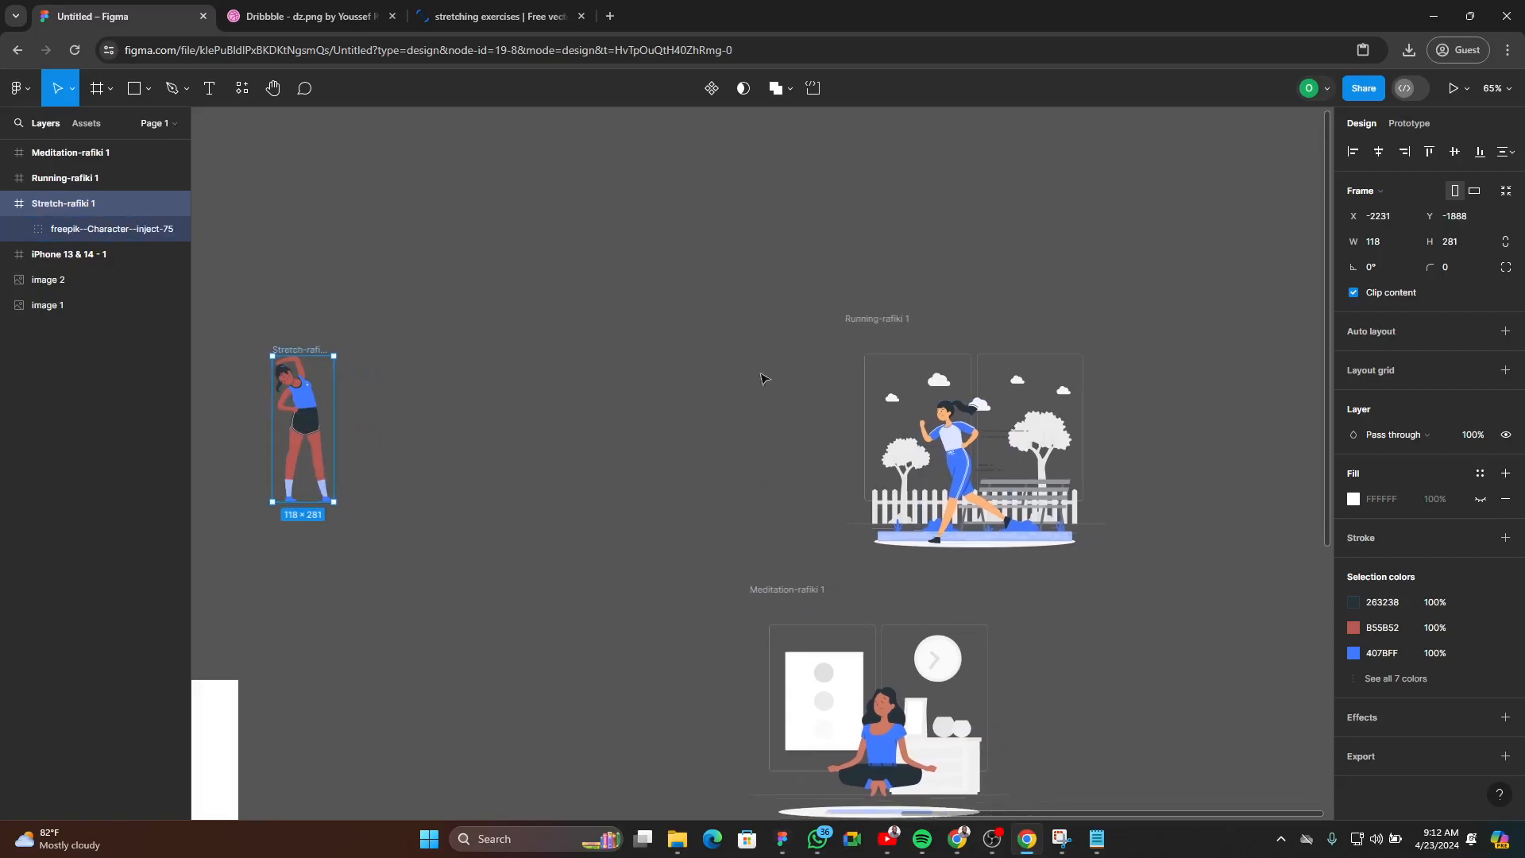
pyautogui.moveTo(1078, 504); pyautogui.dragTo(744, 469)
pyautogui.scroll(3, 634, 512)
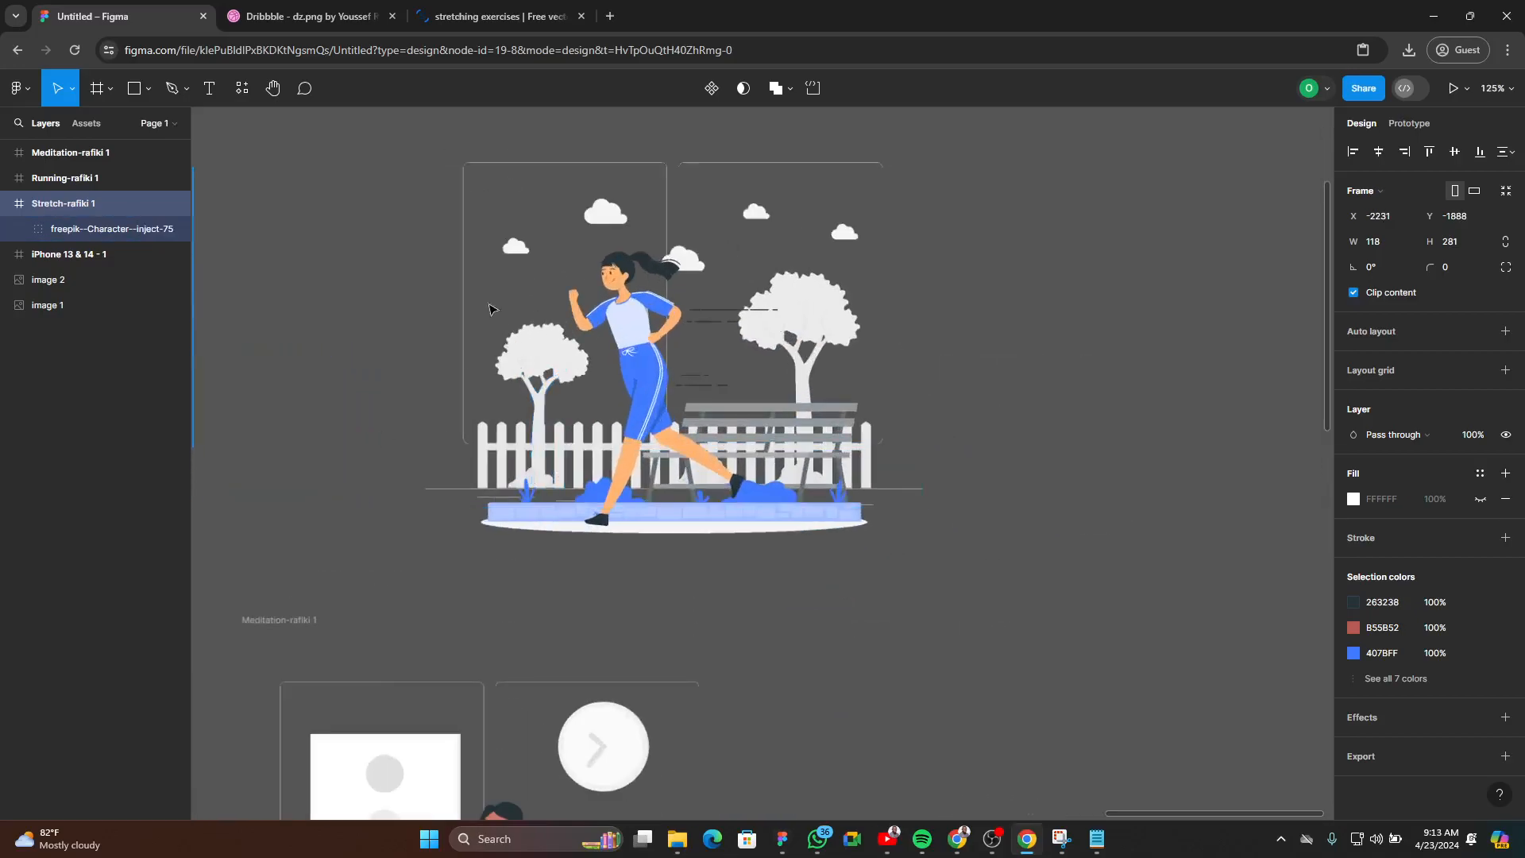
pyautogui.moveTo(381, 148); pyautogui.dragTo(529, 524)
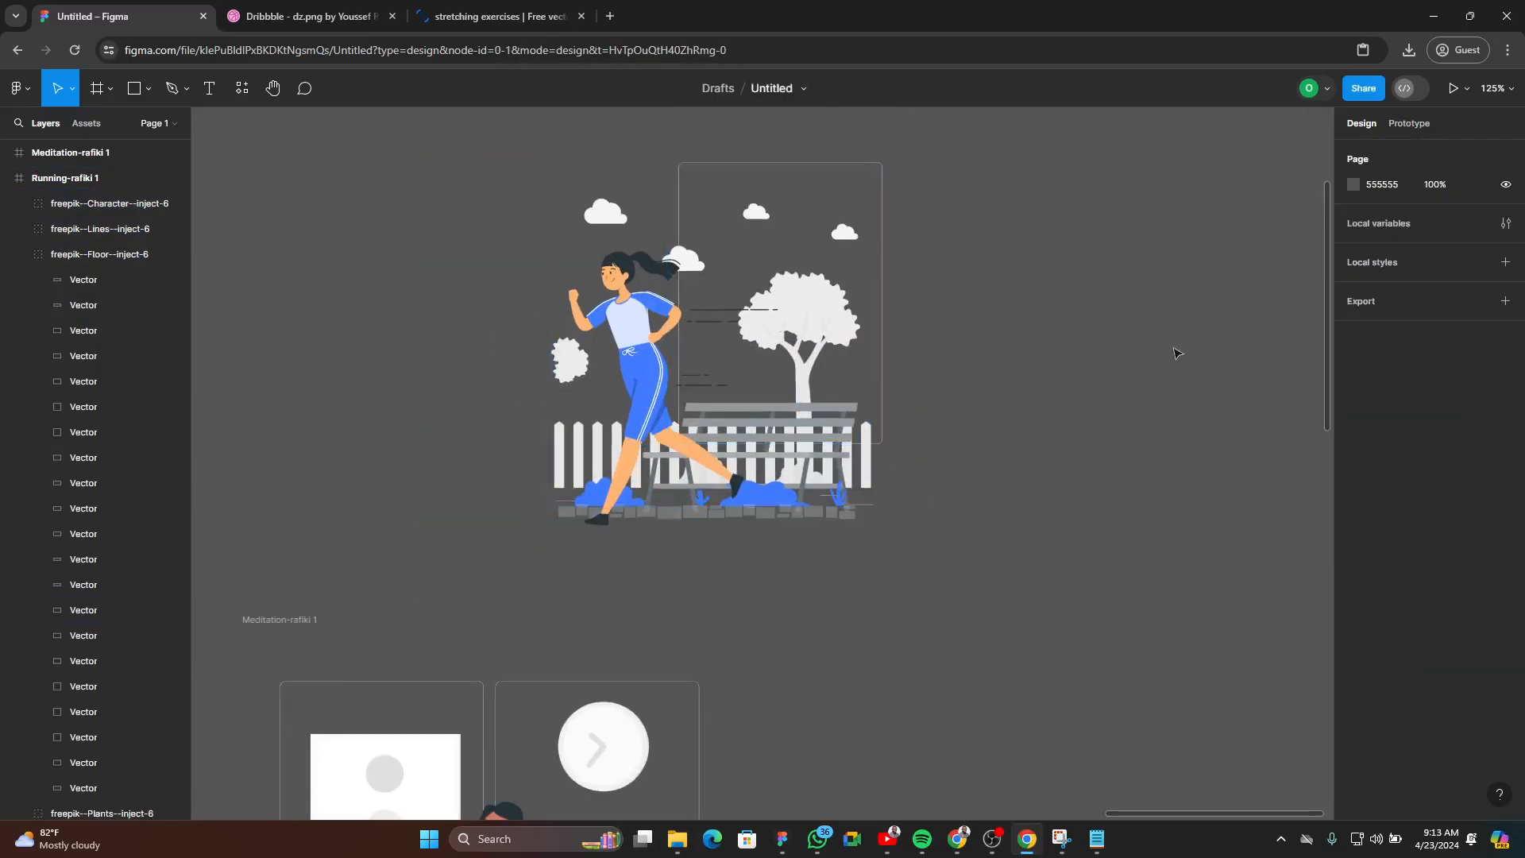
pyautogui.moveTo(1062, 143); pyautogui.dragTo(794, 599)
pyautogui.press('Delete')
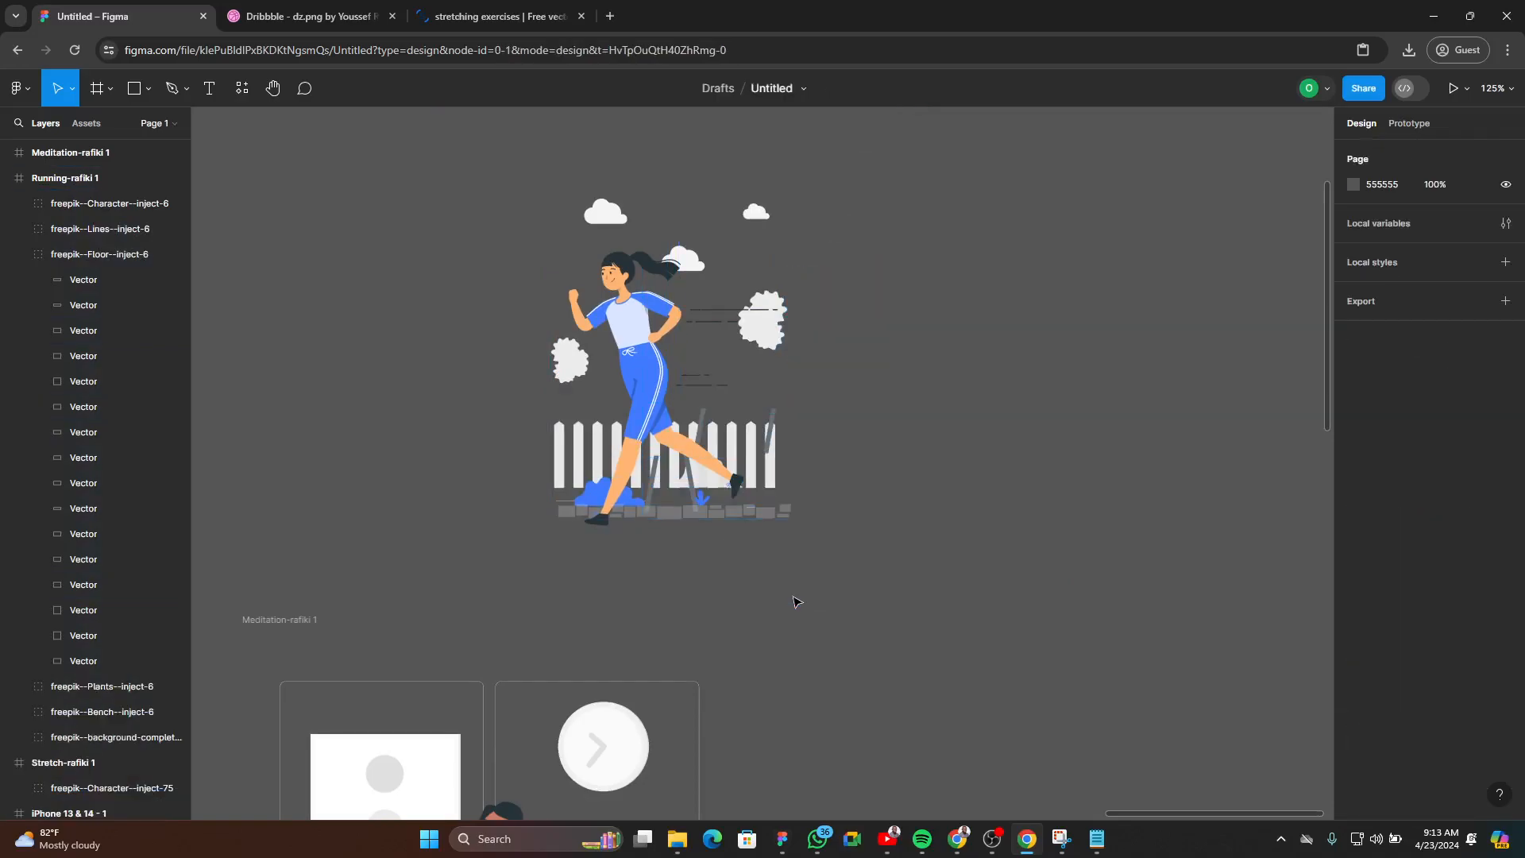
pyautogui.moveTo(932, 174); pyautogui.dragTo(749, 576)
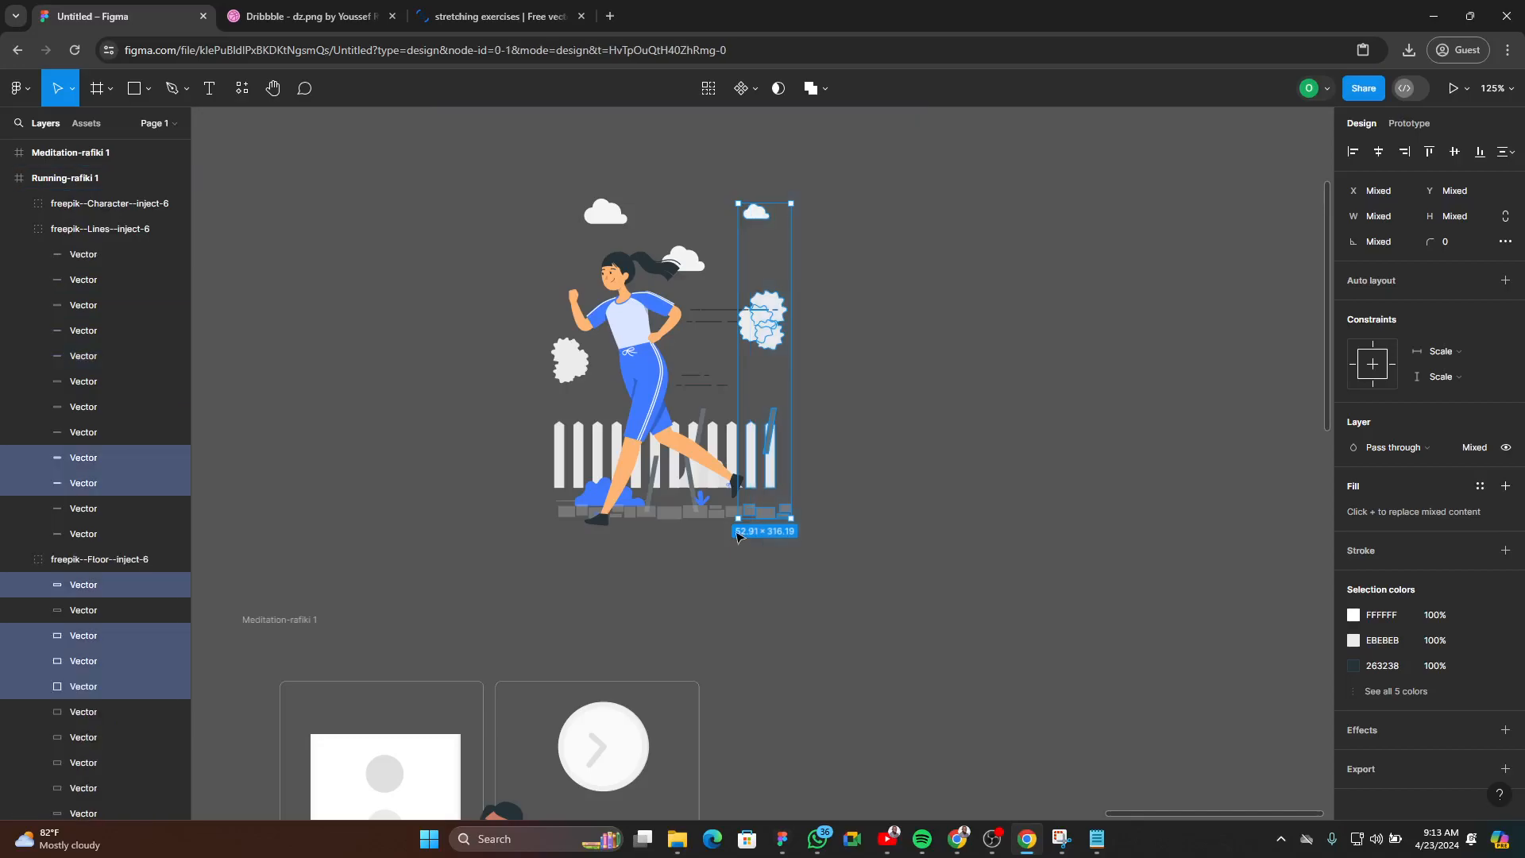
pyautogui.press('Delete')
pyautogui.moveTo(306, 199); pyautogui.dragTo(564, 562)
pyautogui.press('Delete')
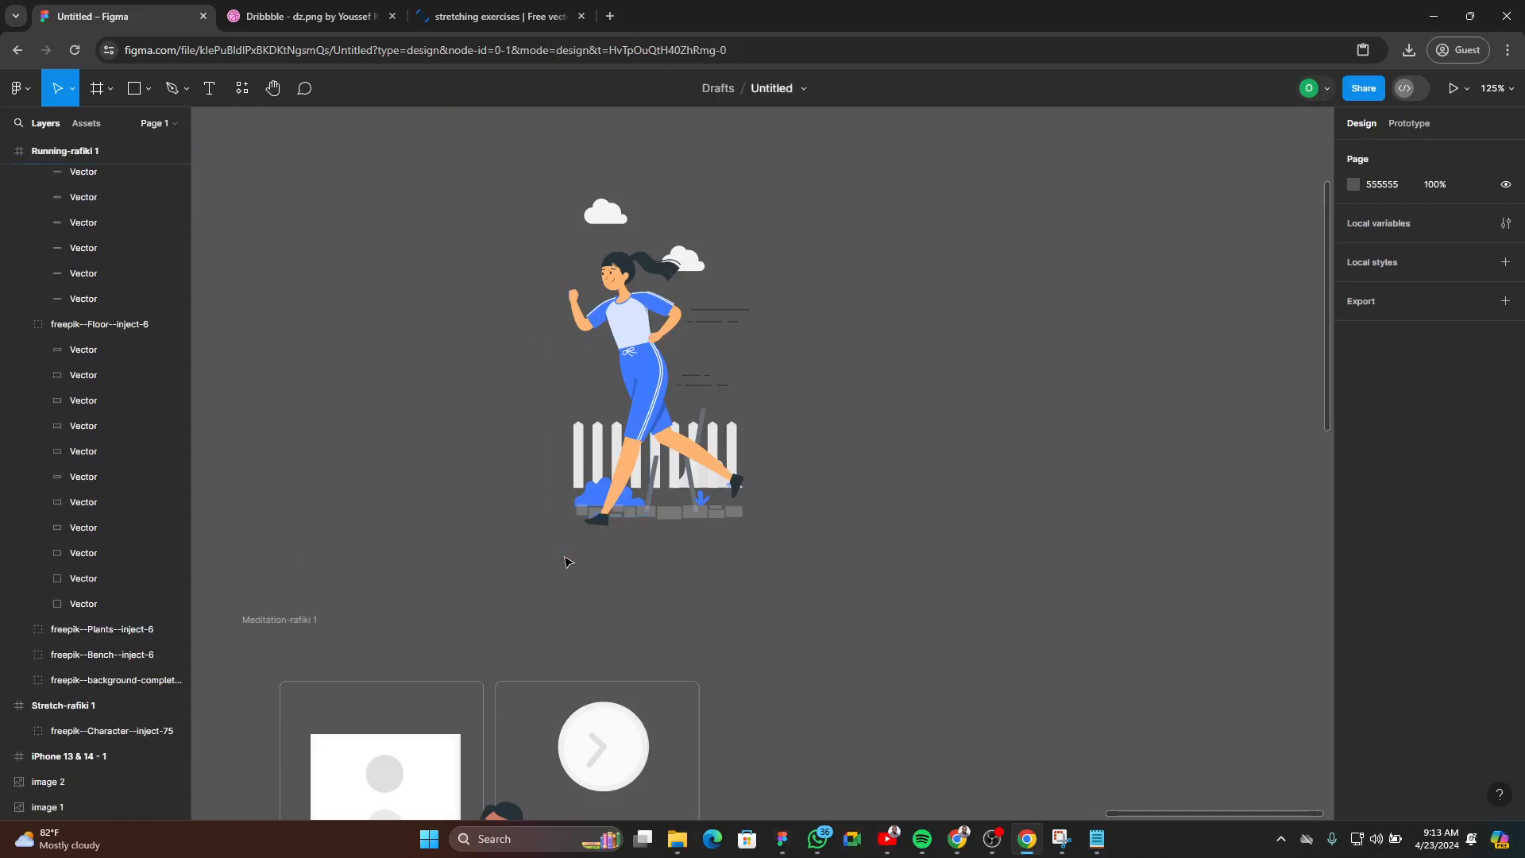
# - Delete the cloud above the running woman's head
pyautogui.scroll(1, 470, 511)
pyautogui.scroll(2, 458, 405)
pyautogui.moveTo(388, 154); pyautogui.dragTo(920, 331)
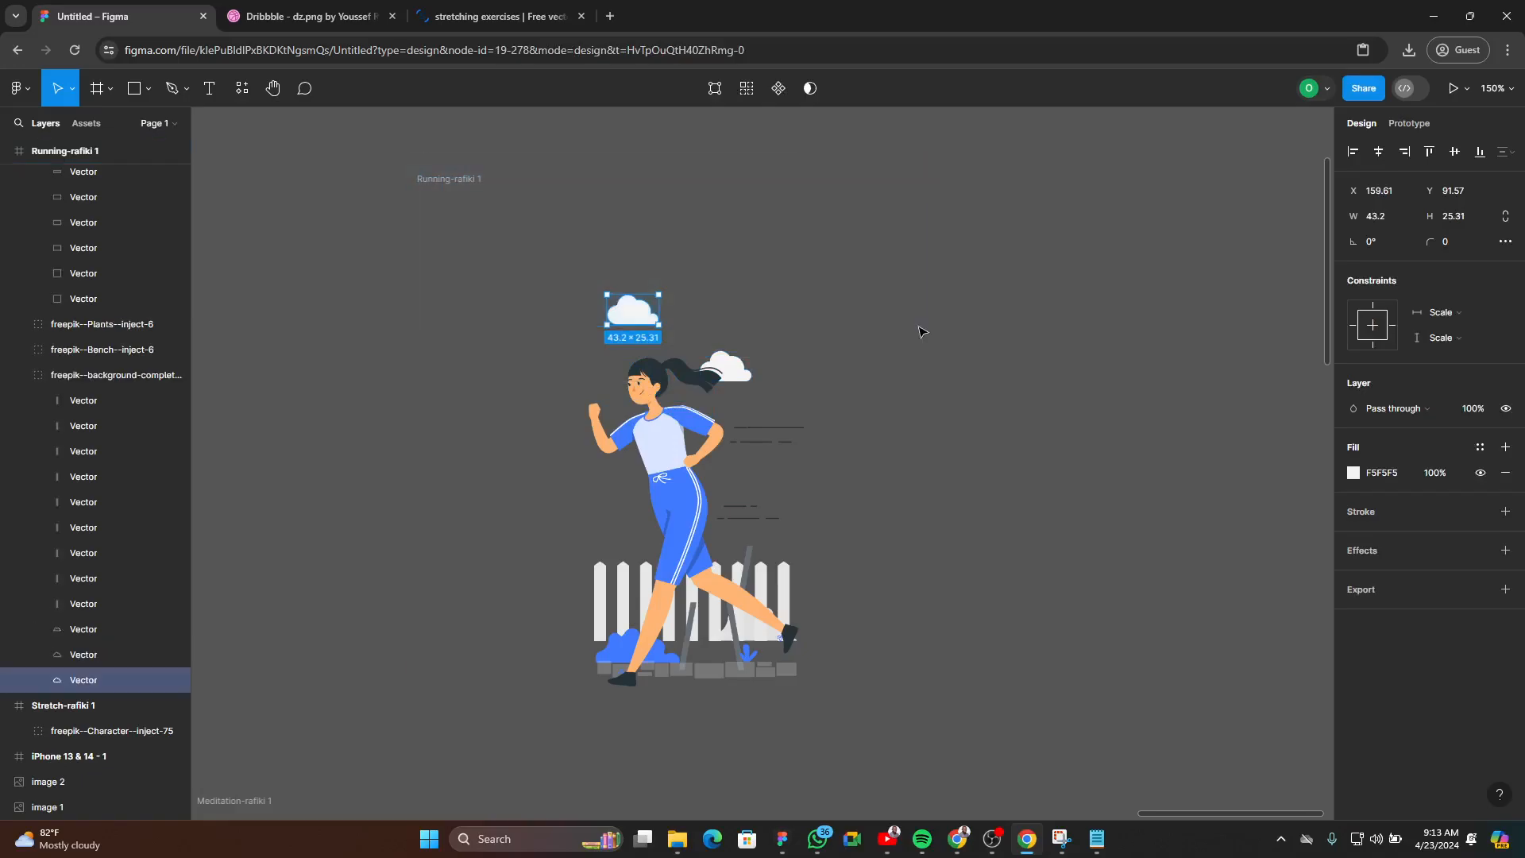
pyautogui.press('Delete')
pyautogui.scroll(-1, 885, 379)
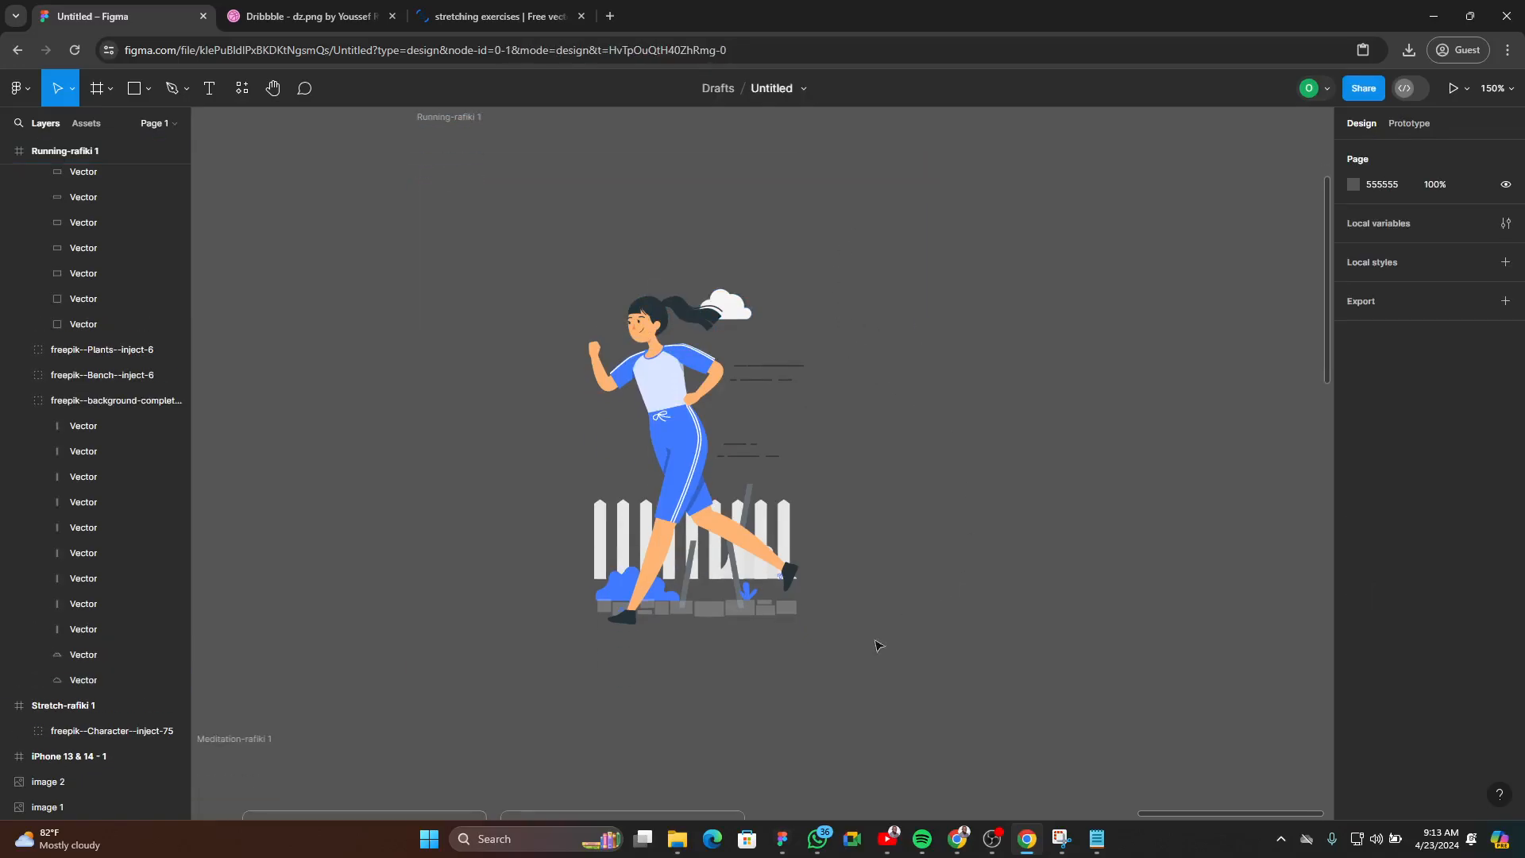
# - Delete the floor and background groups behind the running woman, removing the stone tiles, fence pickets and remaining cloud
pyautogui.click(886, 715)
pyautogui.scroll(5, 834, 758)
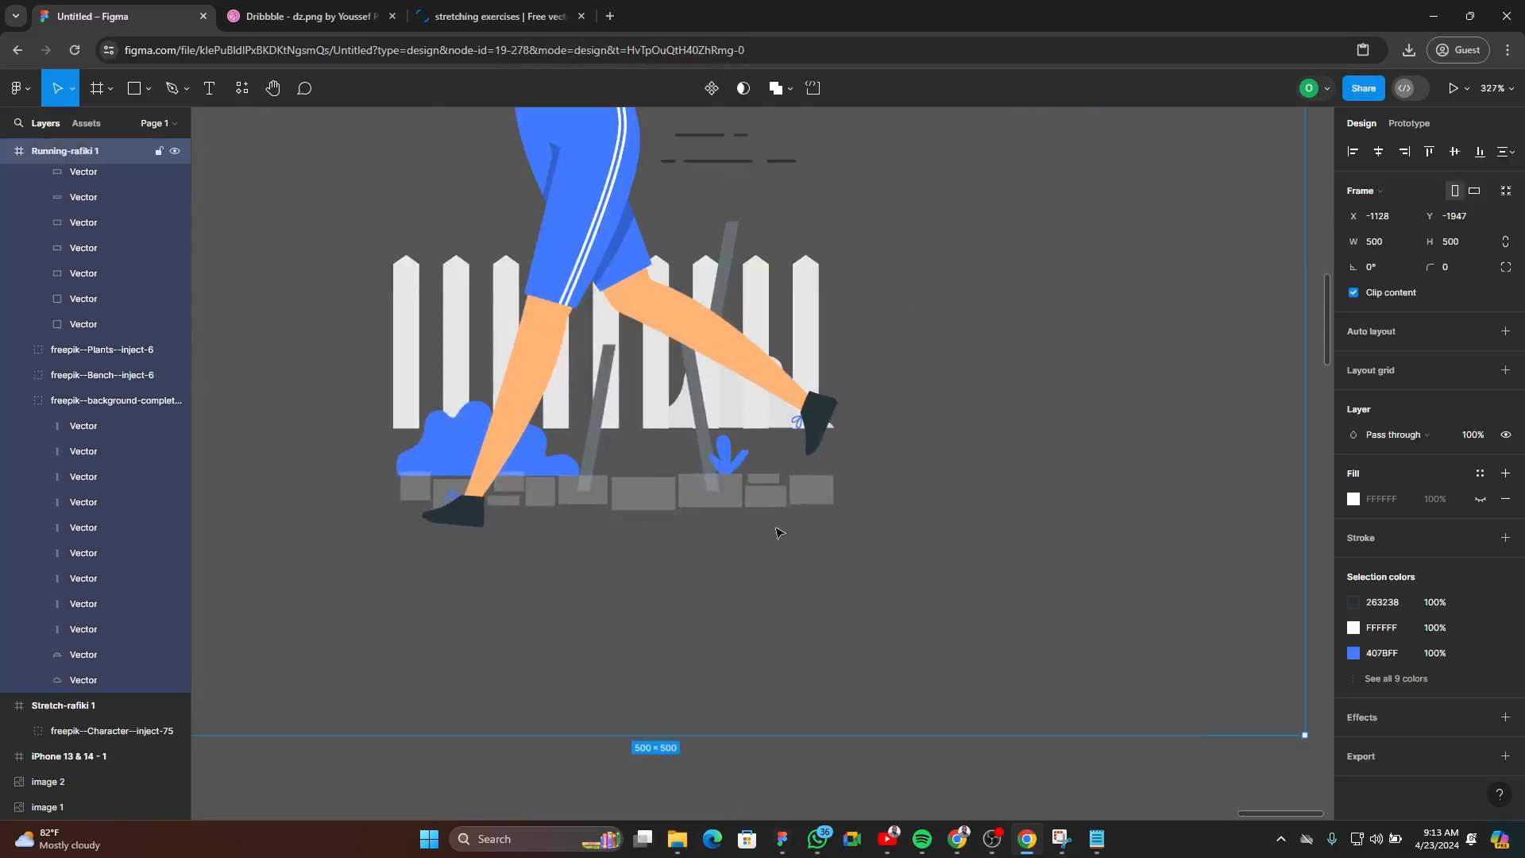
pyautogui.click(779, 503)
pyautogui.keyDown('shift'); pyautogui.click(737, 380); pyautogui.keyUp('shift')
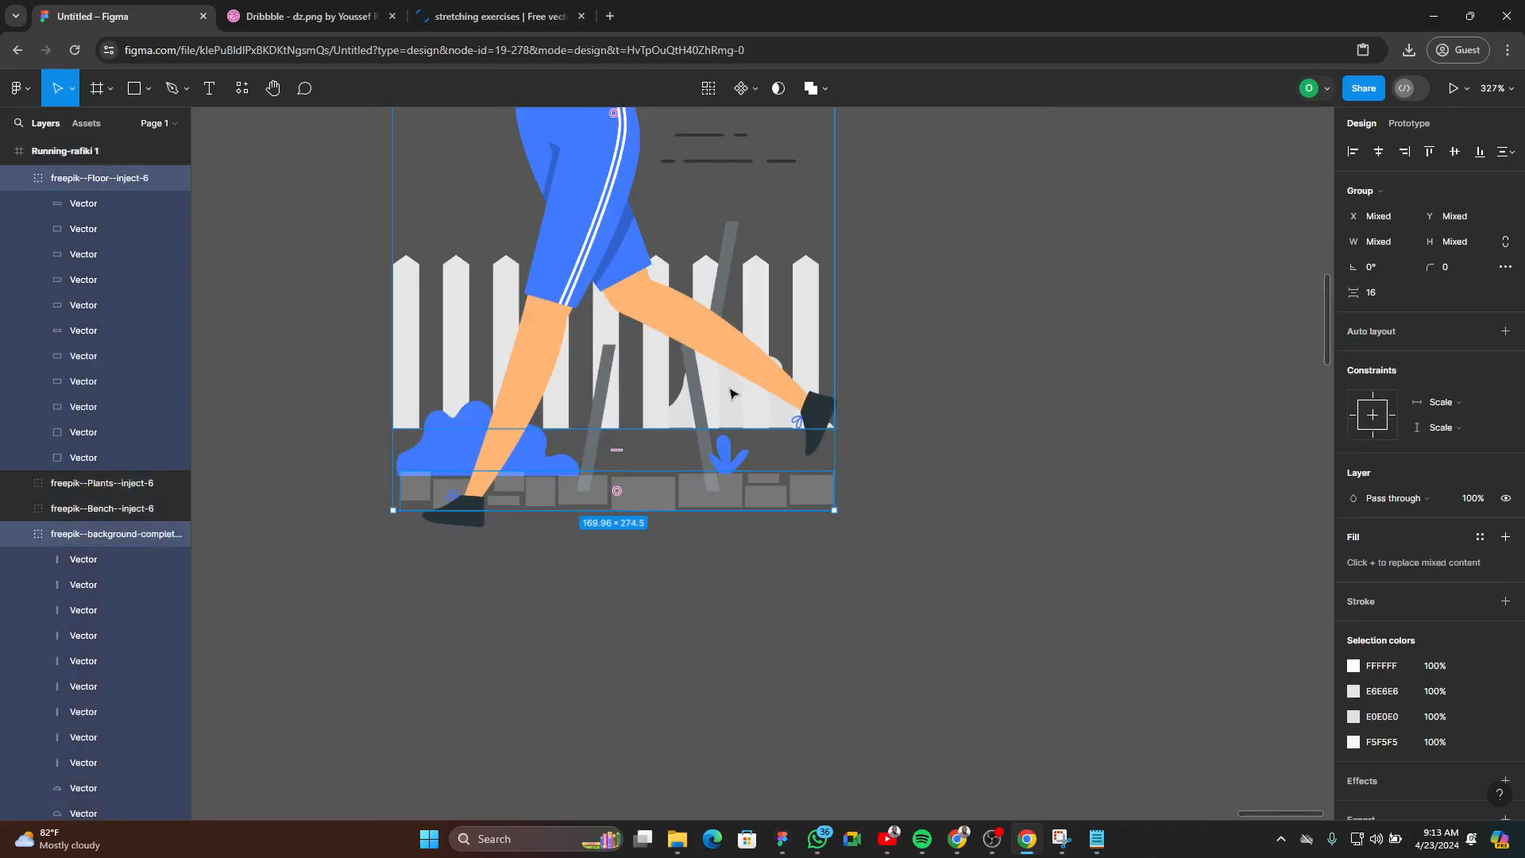
pyautogui.press('Delete')
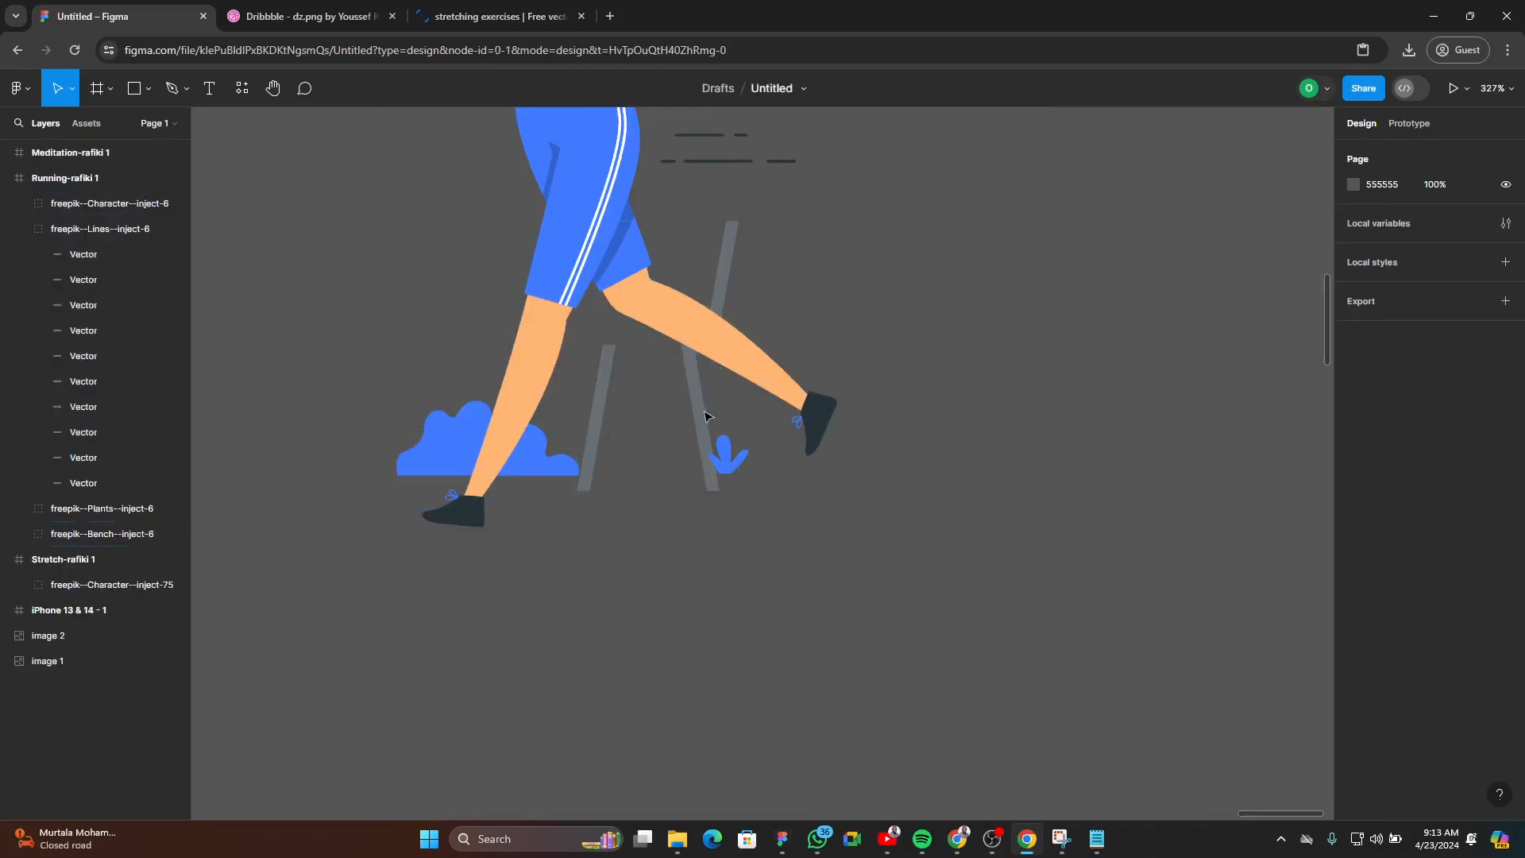
# - Delete the plants, bench and motion-line groups so only the running woman's character group remains in Running-rafiki 1
pyautogui.click(675, 437)
pyautogui.keyDown('shift'); pyautogui.click(412, 464); pyautogui.keyUp('shift')
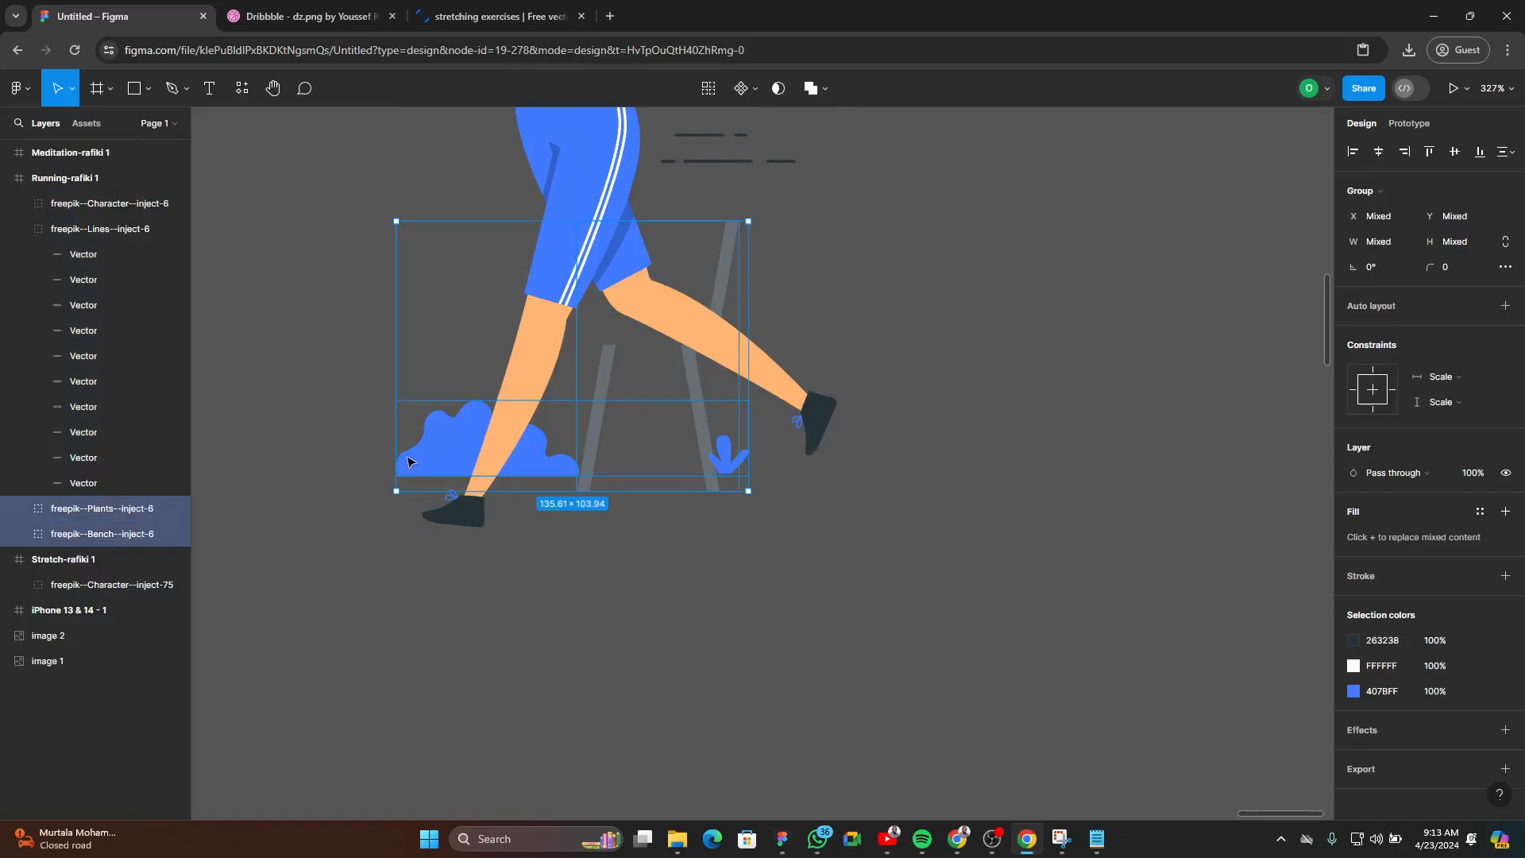
pyautogui.press('Delete')
pyautogui.scroll(5, 1133, 312)
pyautogui.click(715, 554)
pyautogui.press('Delete')
pyautogui.scroll(-5, 874, 334)
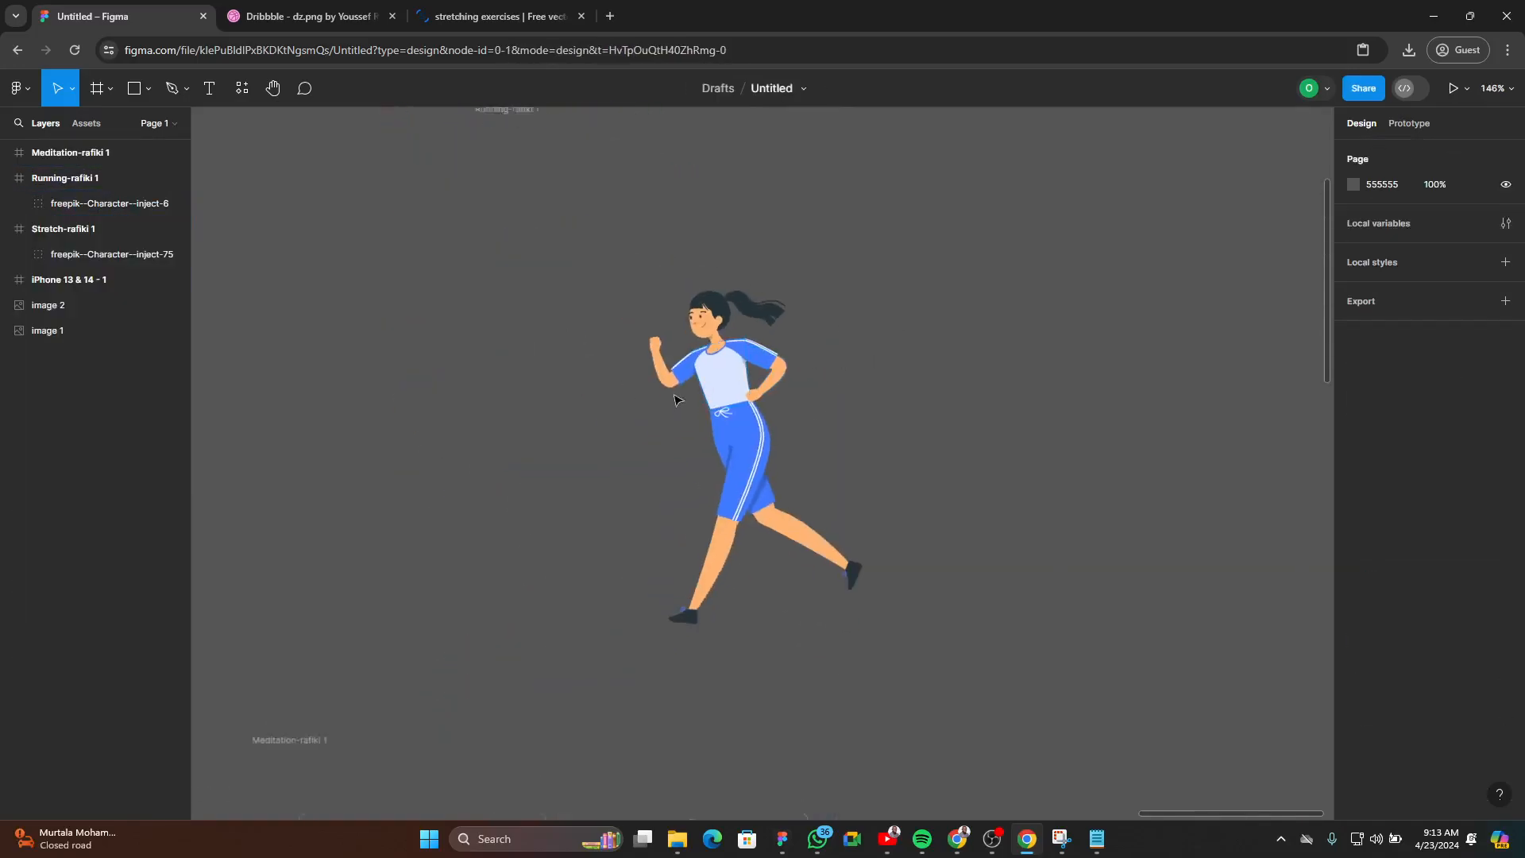
# - Resize the Running-rafiki 1 frame to fit the runner and move it beside the stretching woman
pyautogui.scroll(-3, 674, 400)
pyautogui.click(928, 304)
pyautogui.click(1504, 198)
pyautogui.scroll(-4, 977, 421)
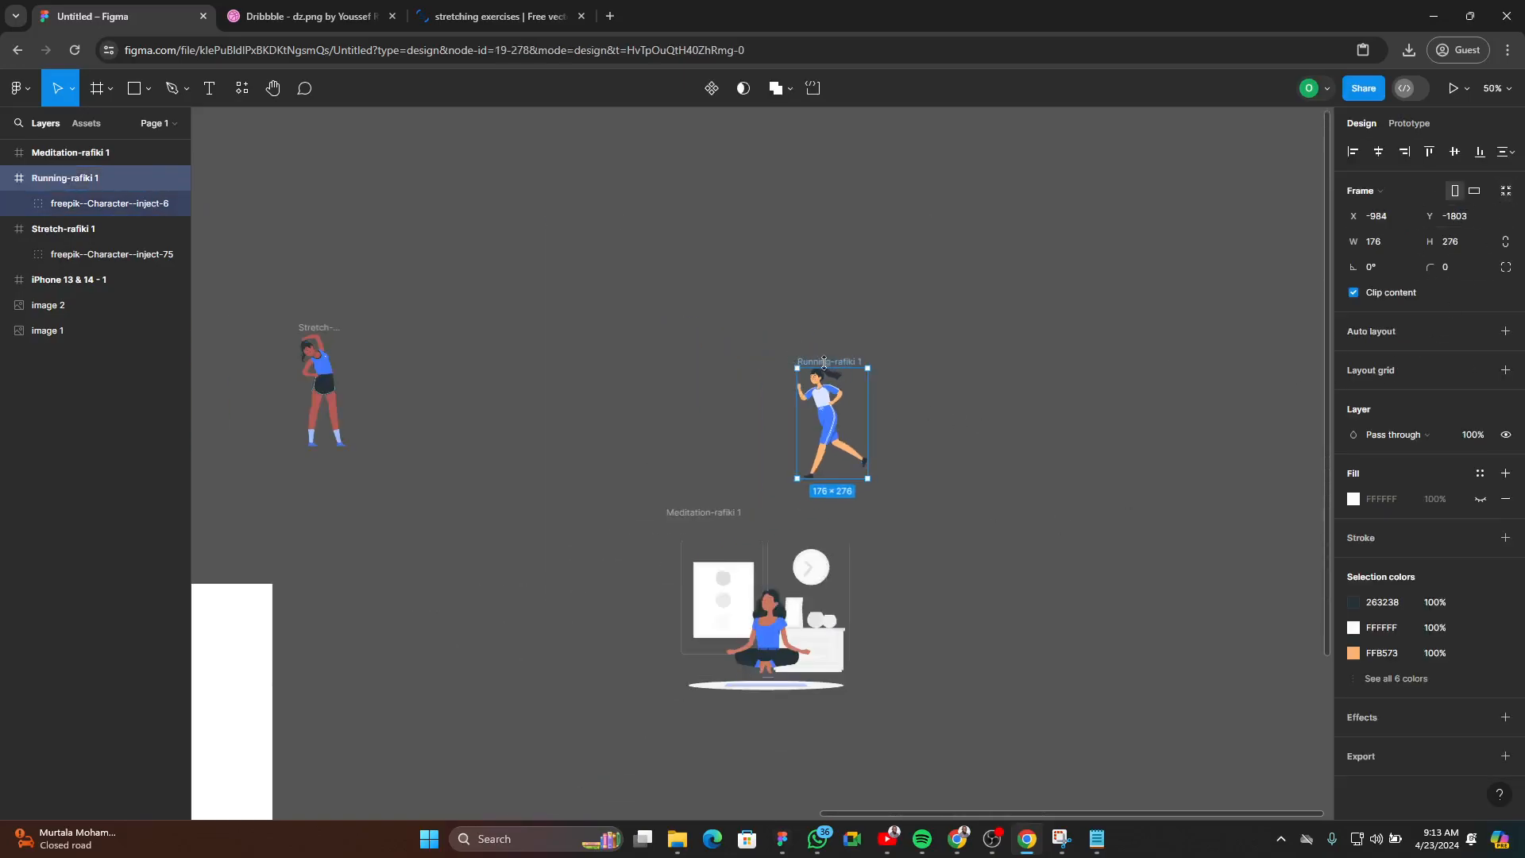
pyautogui.moveTo(828, 365); pyautogui.dragTo(445, 332)
pyautogui.scroll(-1, 977, 650)
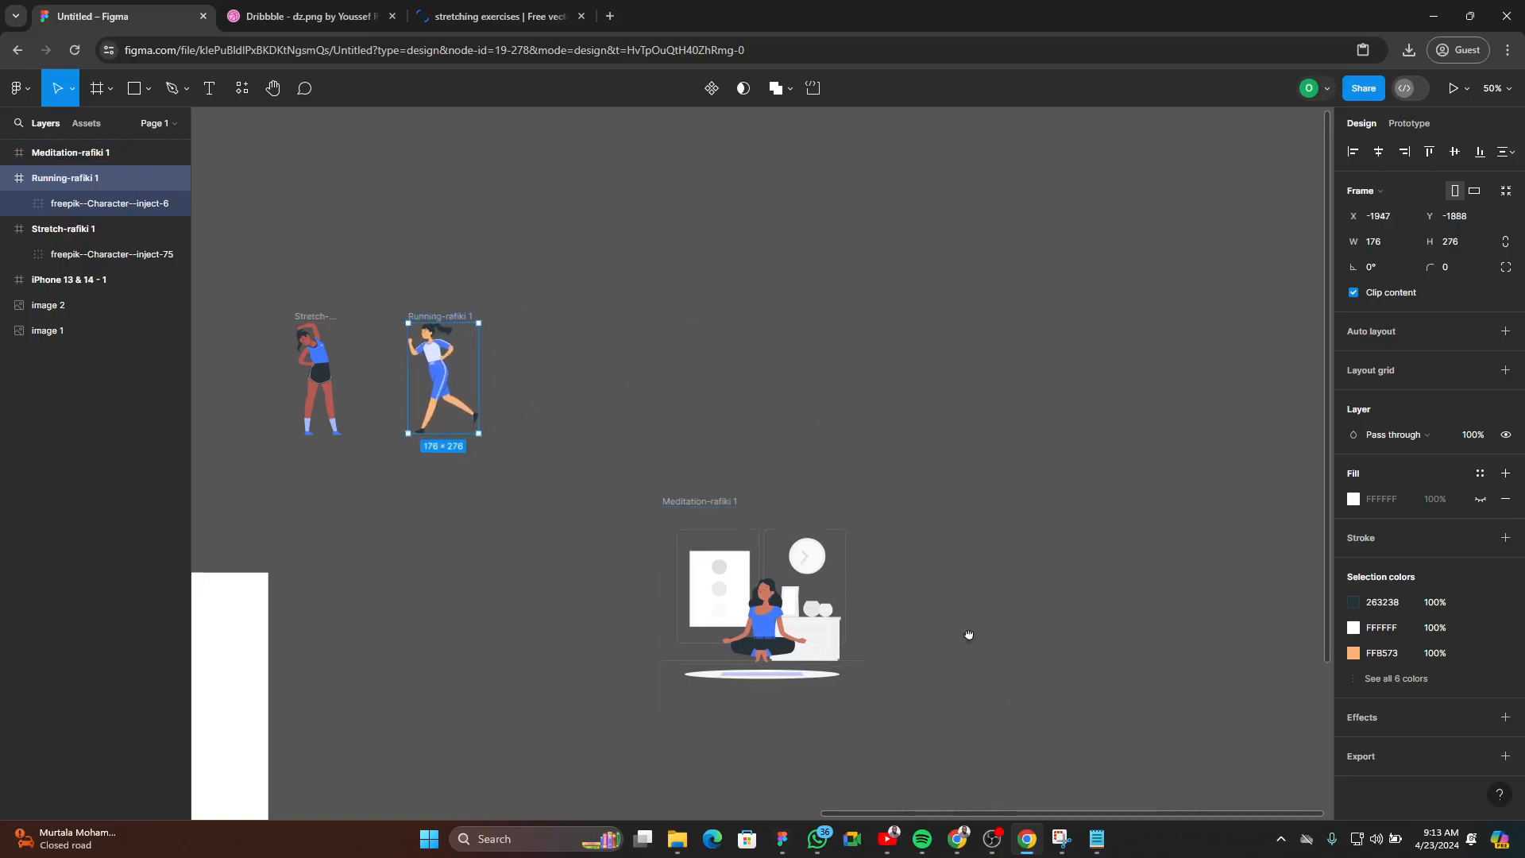
# - Delete the outer background vectors in Meditation-rafiki 1, including the window outlines, wall clock, cabinet and the carpet below the woman
pyautogui.scroll(5, 976, 649)
pyautogui.moveTo(488, 268); pyautogui.dragTo(891, 394)
pyautogui.click(877, 371)
pyautogui.moveTo(1005, 334); pyautogui.dragTo(558, 566)
pyautogui.press('Delete')
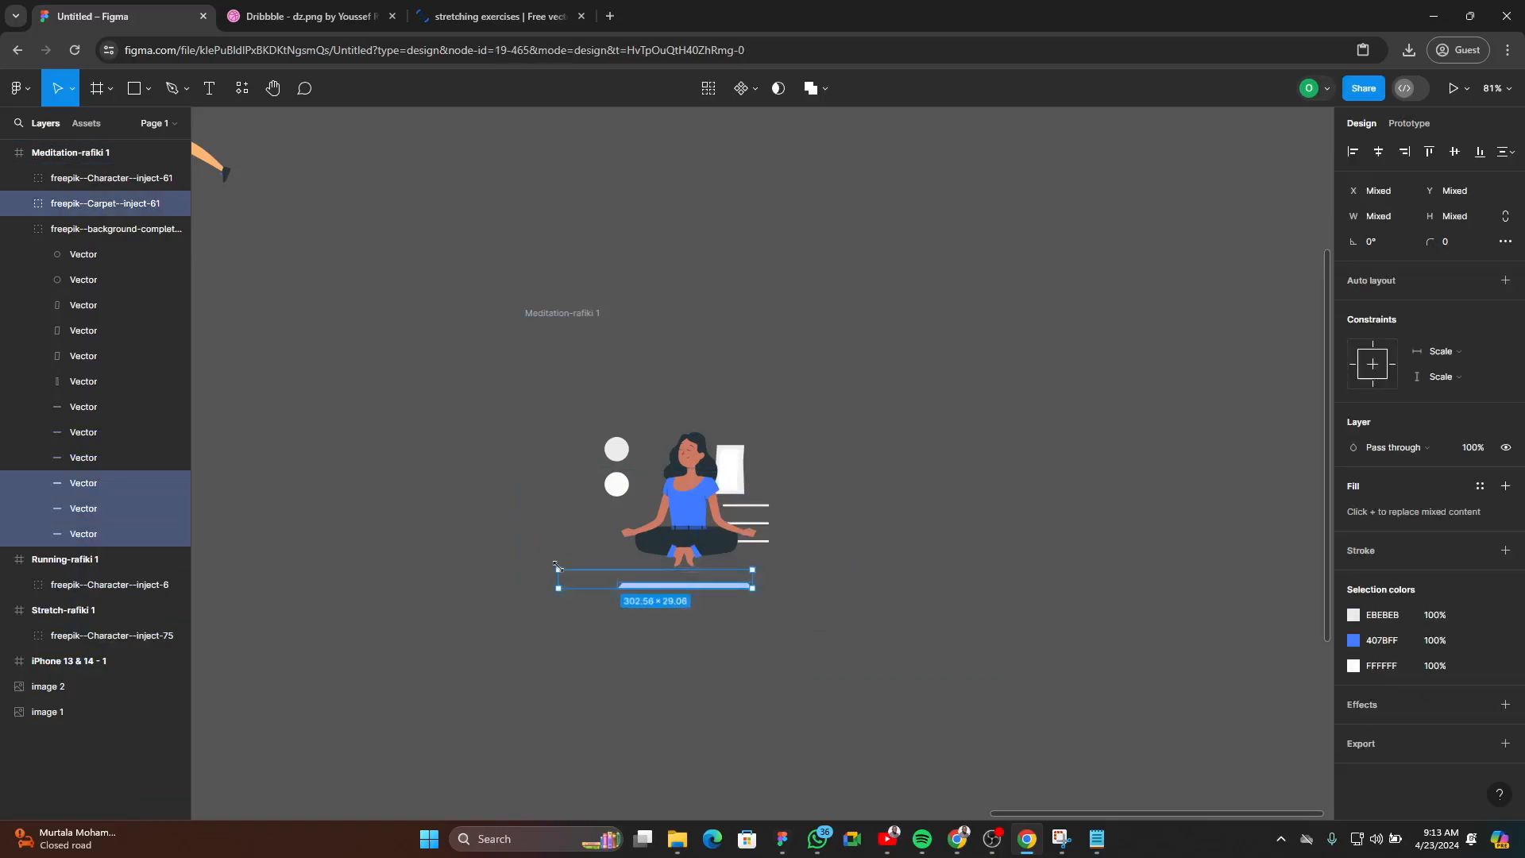
pyautogui.press('Delete')
# - Delete the two light circles beside the meditating woman while keeping her arm
pyautogui.moveTo(486, 271); pyautogui.dragTo(636, 504)
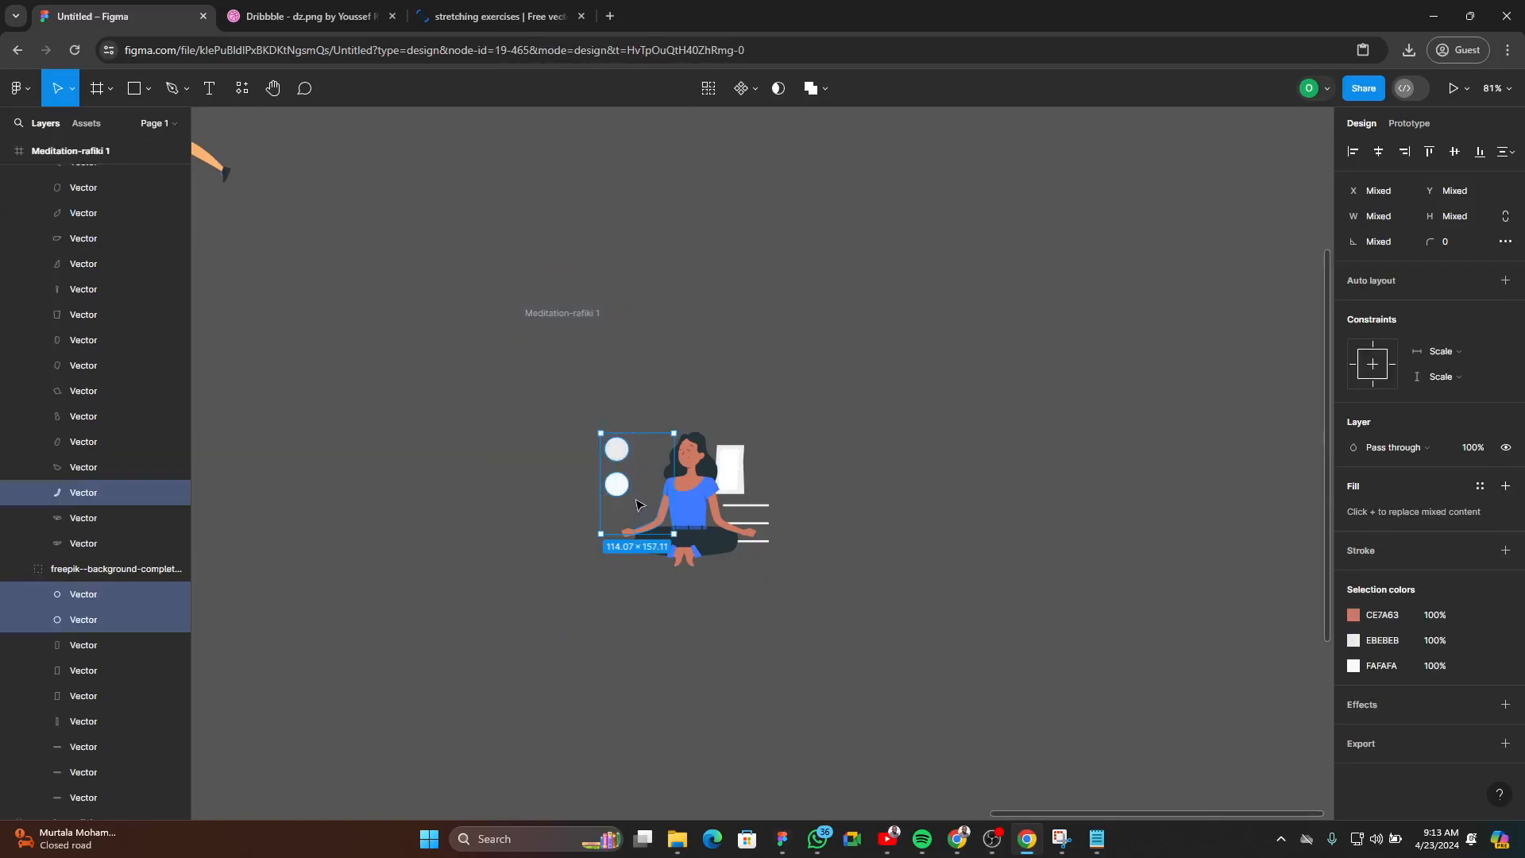
pyautogui.click(416, 459)
pyautogui.moveTo(489, 262); pyautogui.dragTo(630, 483)
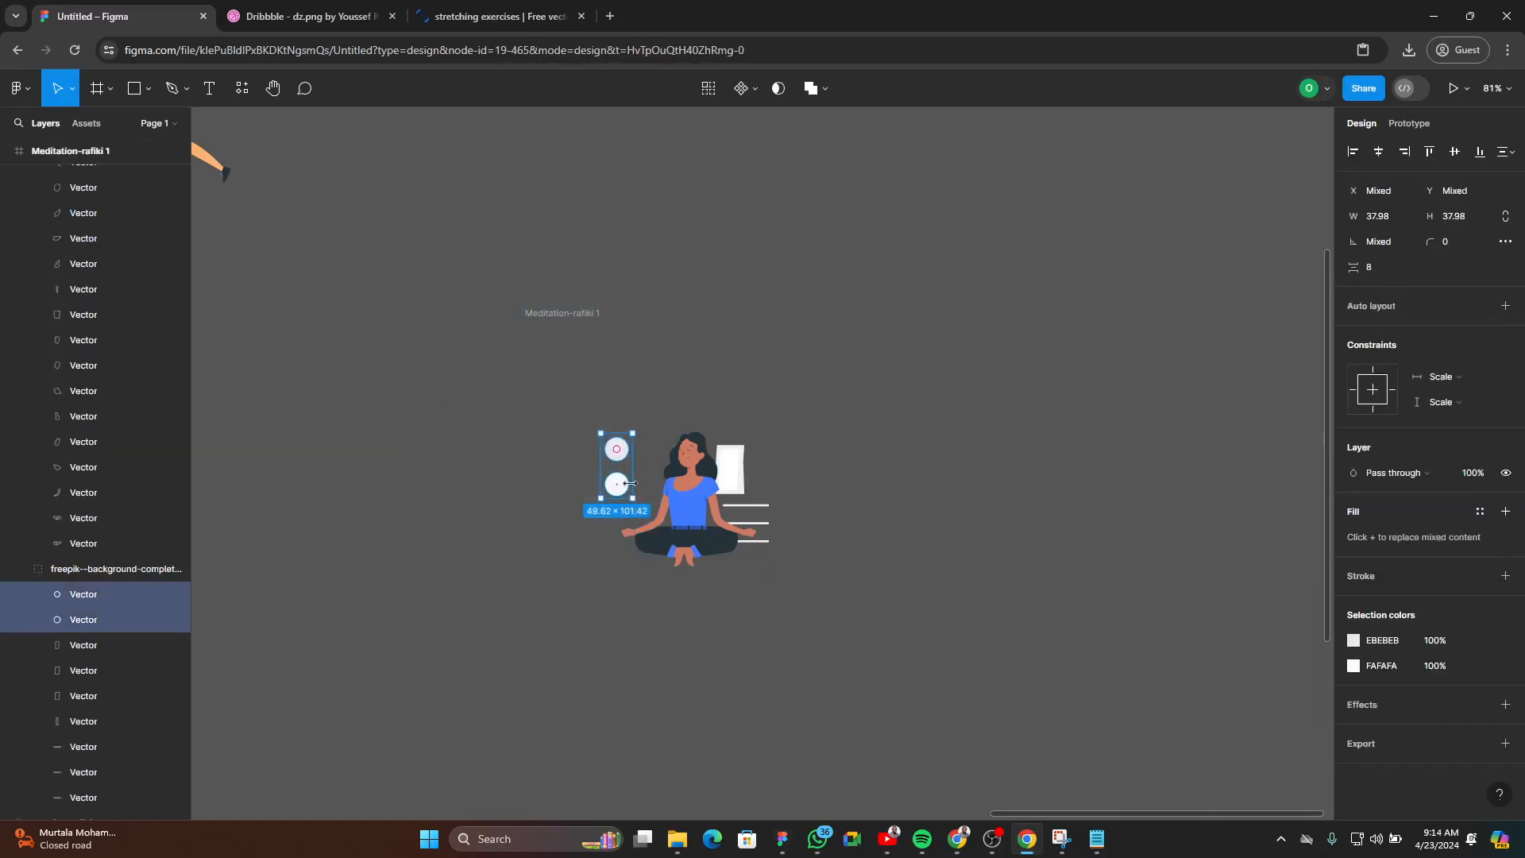
pyautogui.press('Delete')
# - Try to delete the picture frame beside the meditating woman together with her arm, and undo the deletion
pyautogui.moveTo(953, 279); pyautogui.dragTo(749, 479)
pyautogui.press('Delete')
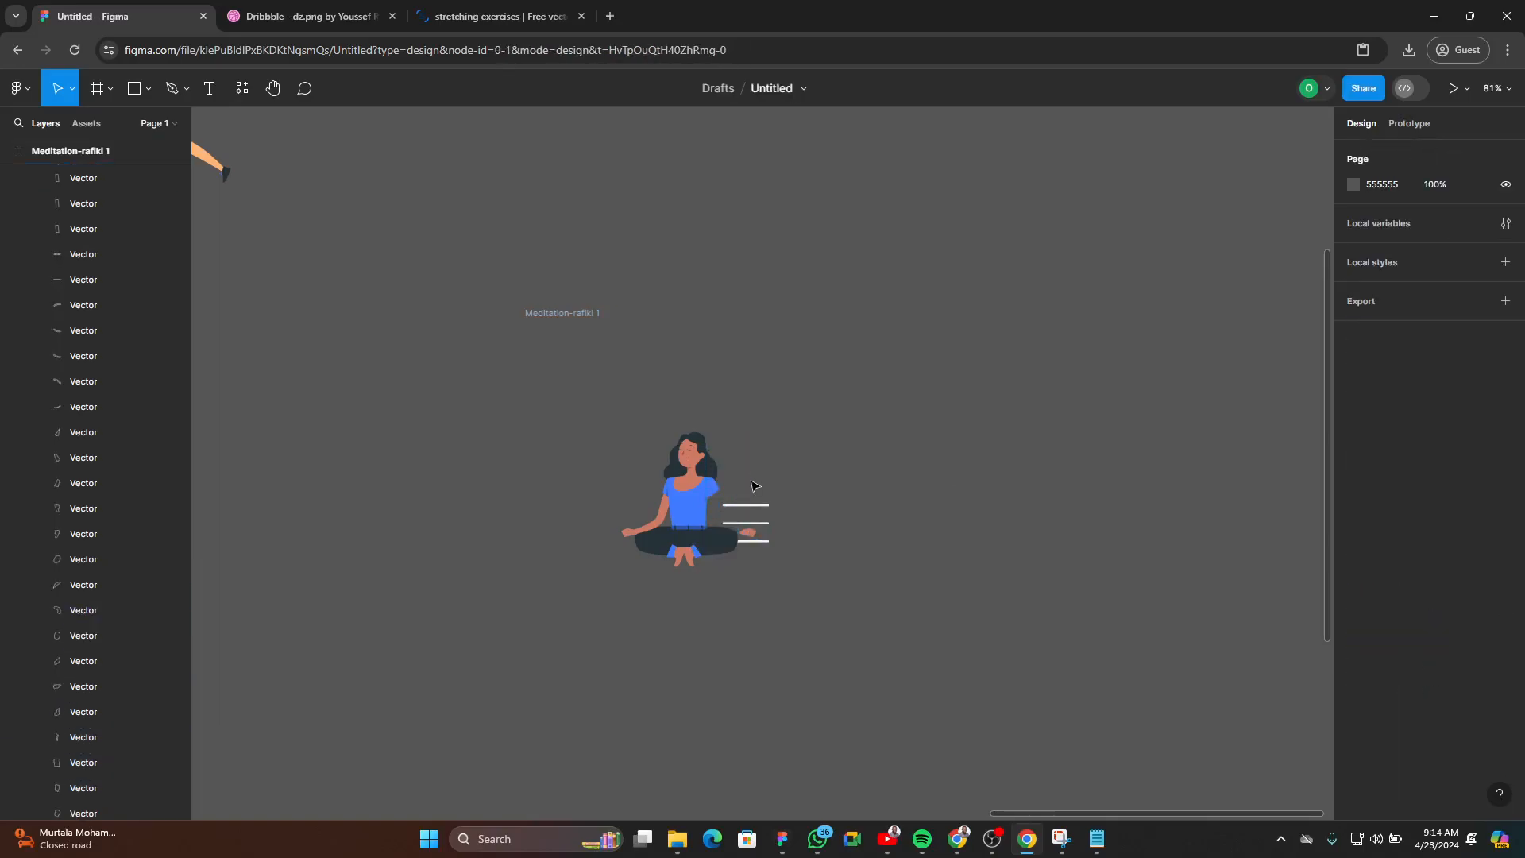
pyautogui.hotkey('ctrl', 'z')
# - Delete the remaining background group behind the meditating woman, including the picture frame and the horizontal lines
pyautogui.scroll(5, 766, 493)
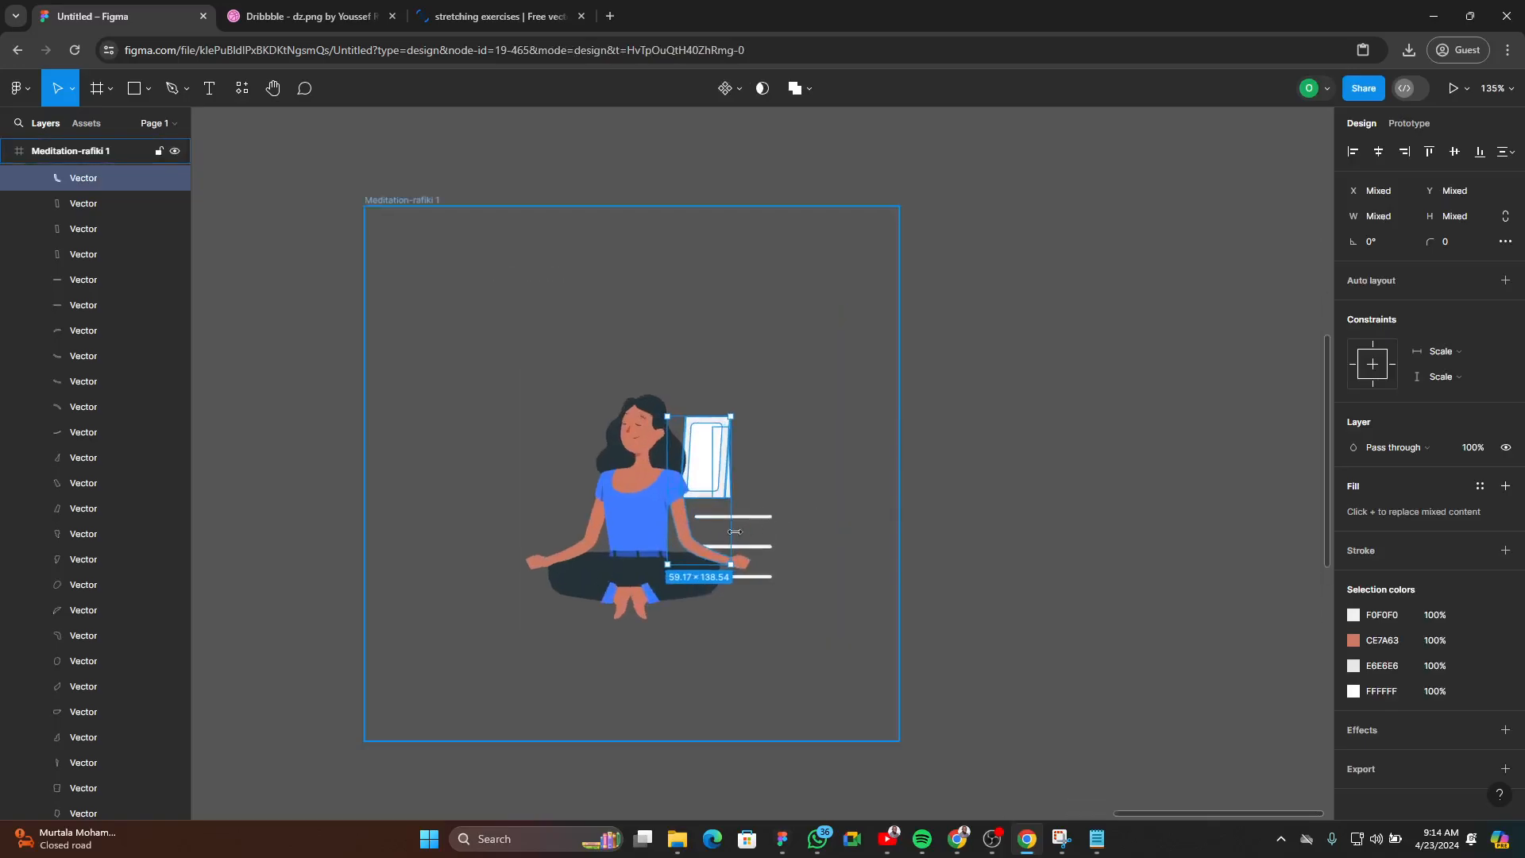
pyautogui.click(870, 506)
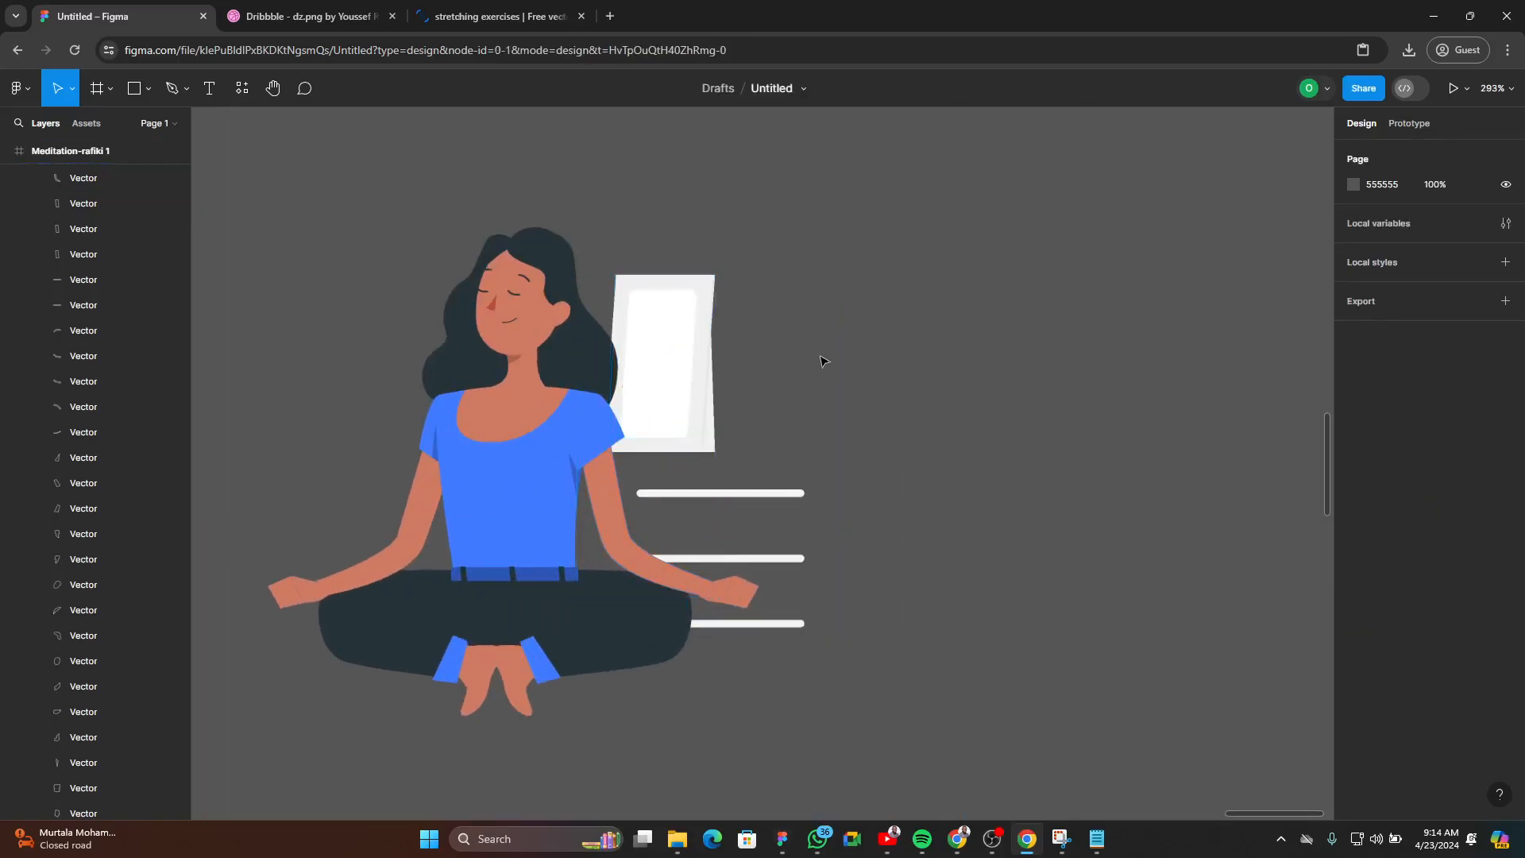
pyautogui.click(671, 354)
pyautogui.press('Delete')
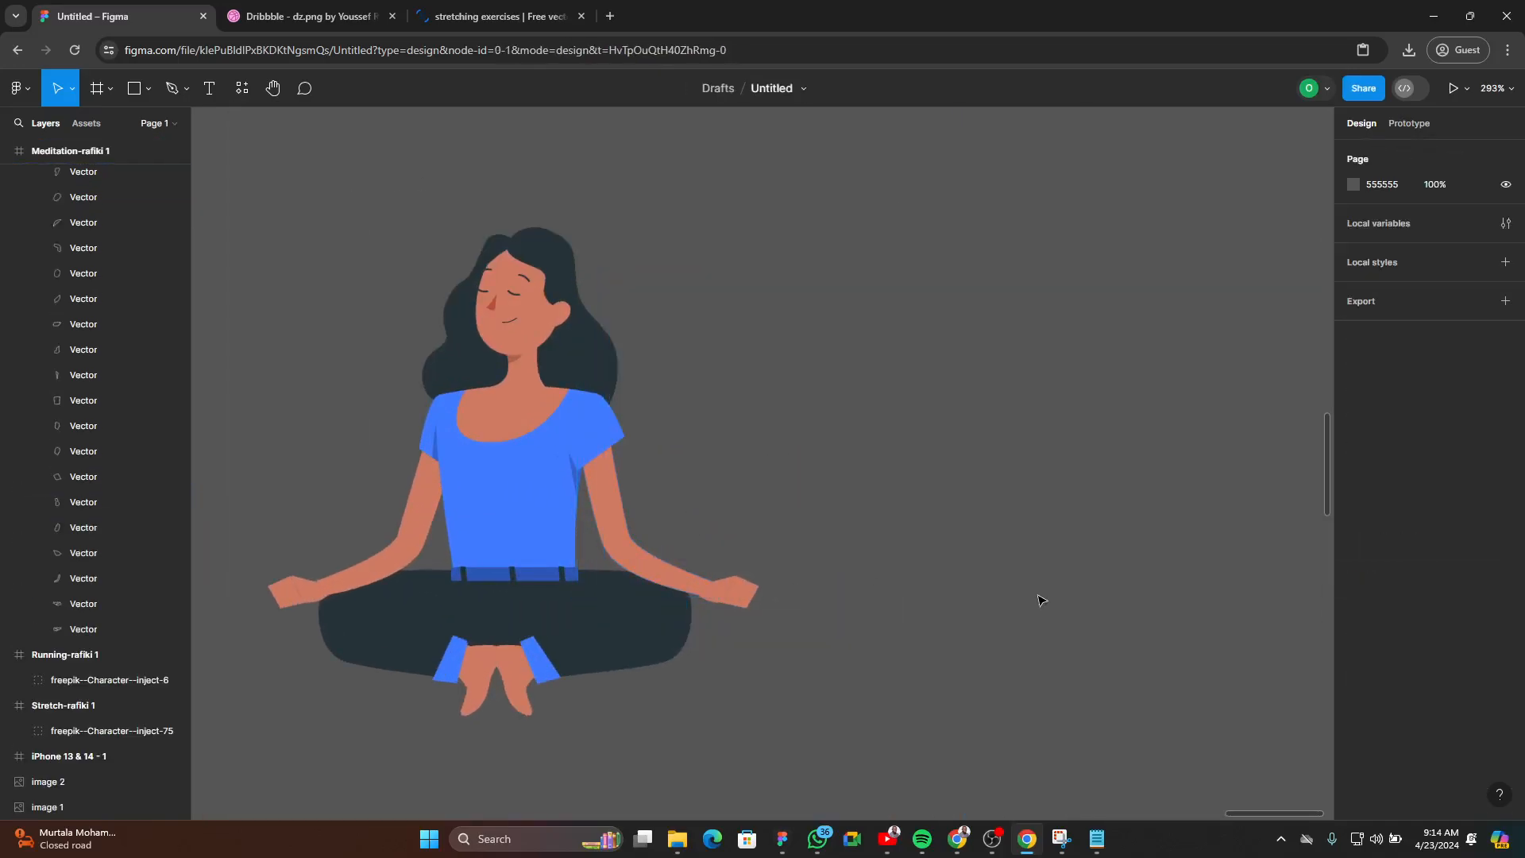
# - Resize the Meditation-rafiki 1 frame to fit the woman and move it beside the running illustration
pyautogui.scroll(-5, 652, 470)
pyautogui.click(394, 210)
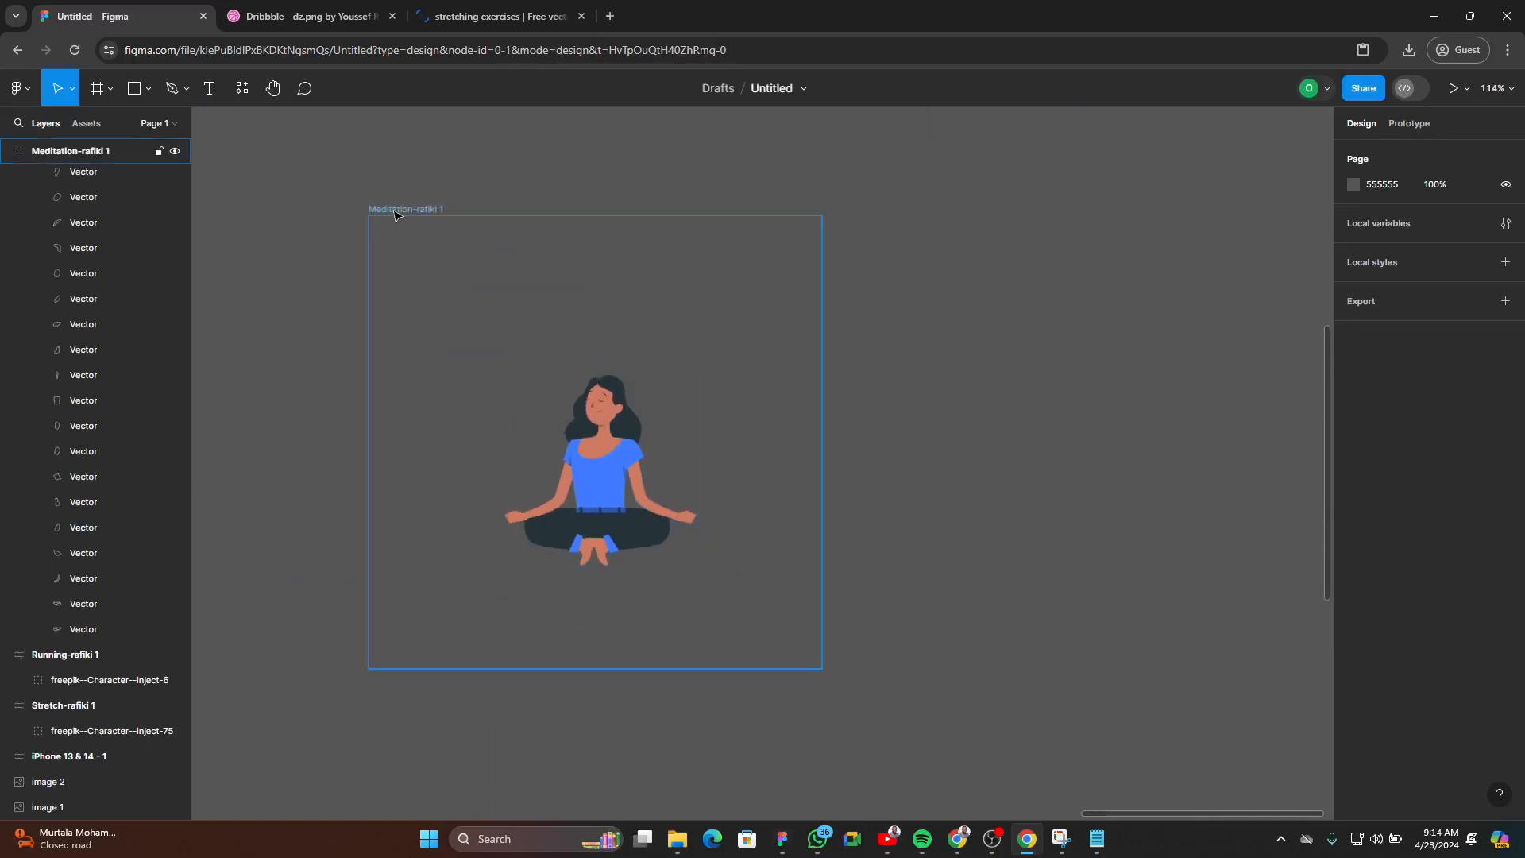
pyautogui.click(1506, 192)
pyautogui.scroll(-4, 1074, 420)
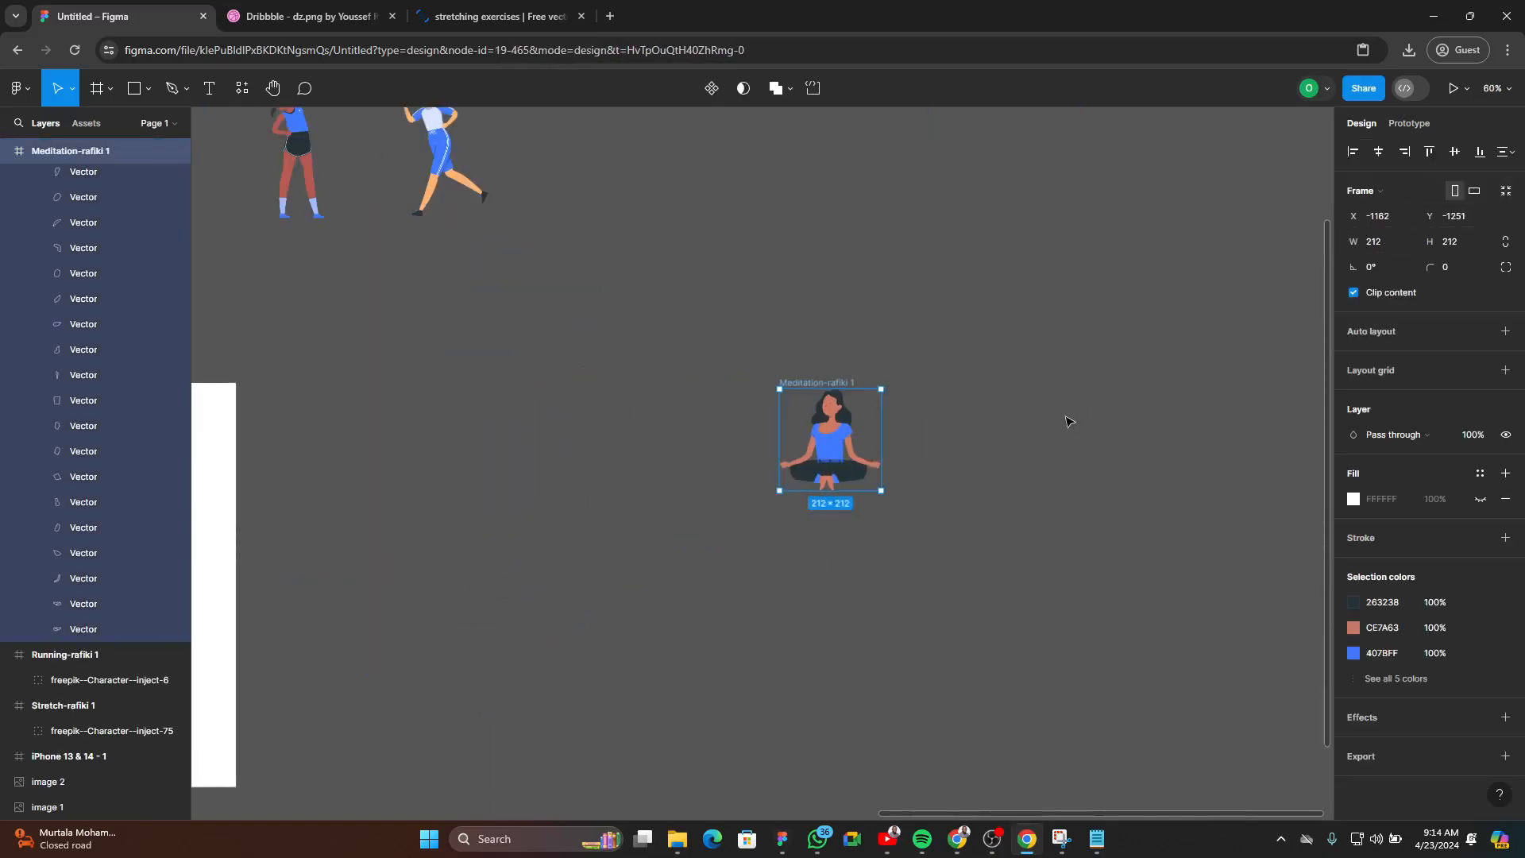
pyautogui.scroll(2, 865, 397)
pyautogui.moveTo(862, 397); pyautogui.dragTo(610, 269)
pyautogui.scroll(4, 445, 357)
pyautogui.scroll(-1, 477, 366)
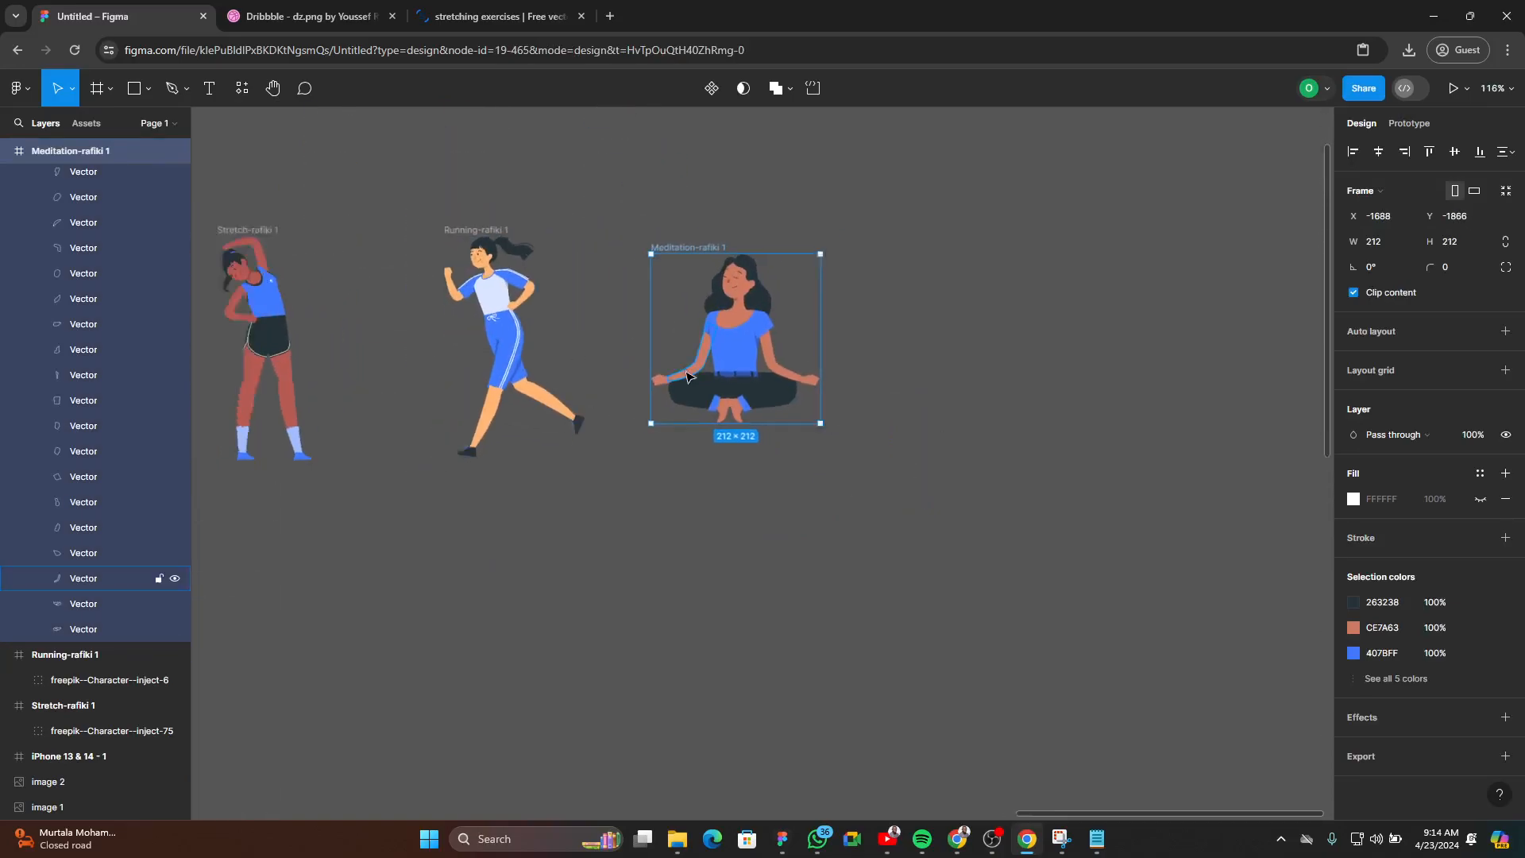
# - Copy the skin color CE7A63 from the meditating woman and apply it to the stretching woman's main skin color
pyautogui.scroll(4, 288, 349)
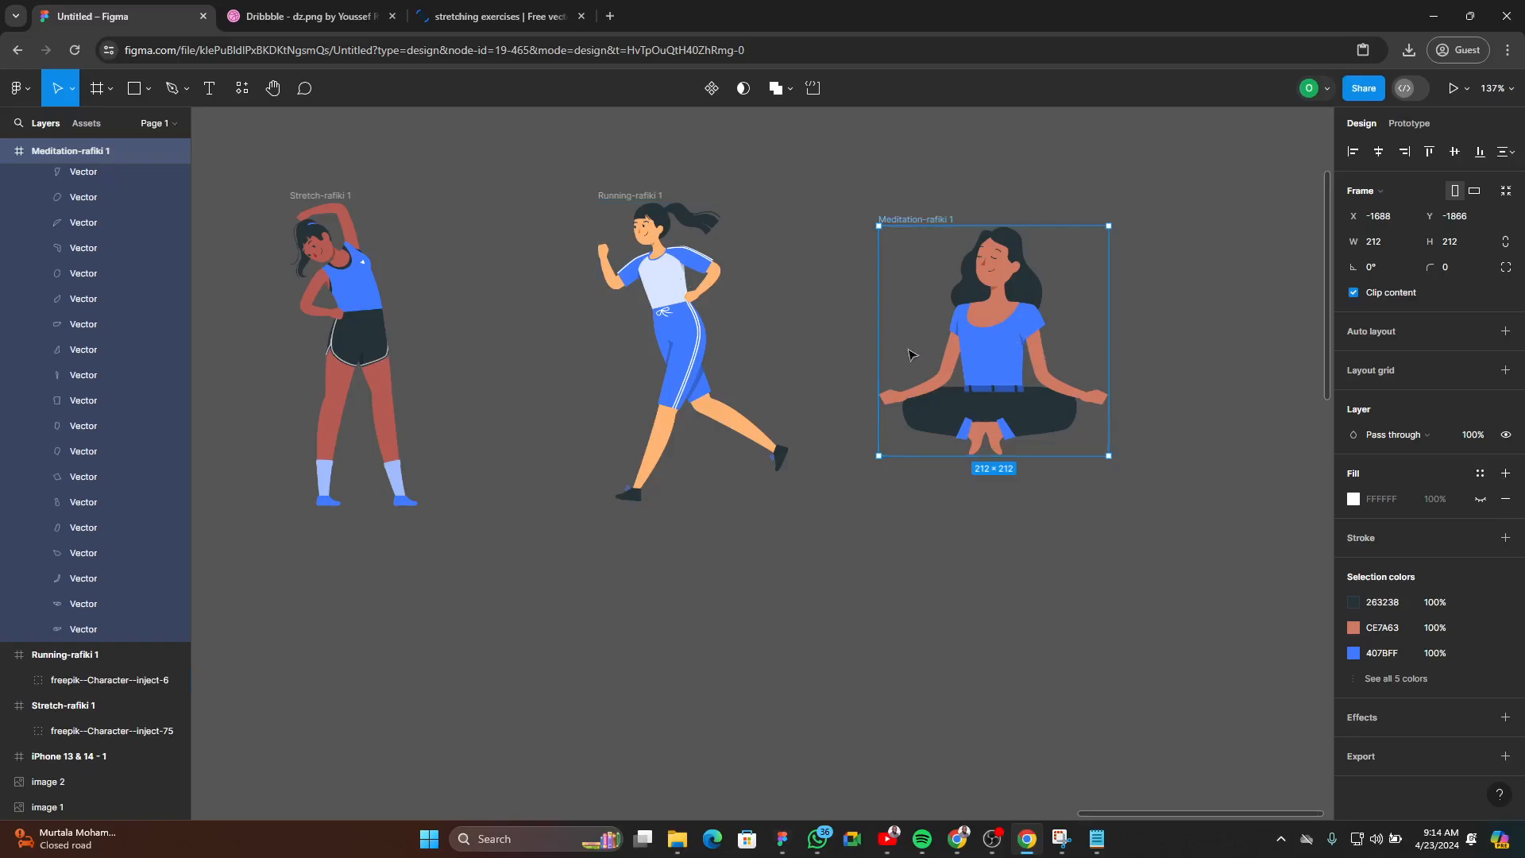
pyautogui.moveTo(748, 520); pyautogui.dragTo(741, 529)
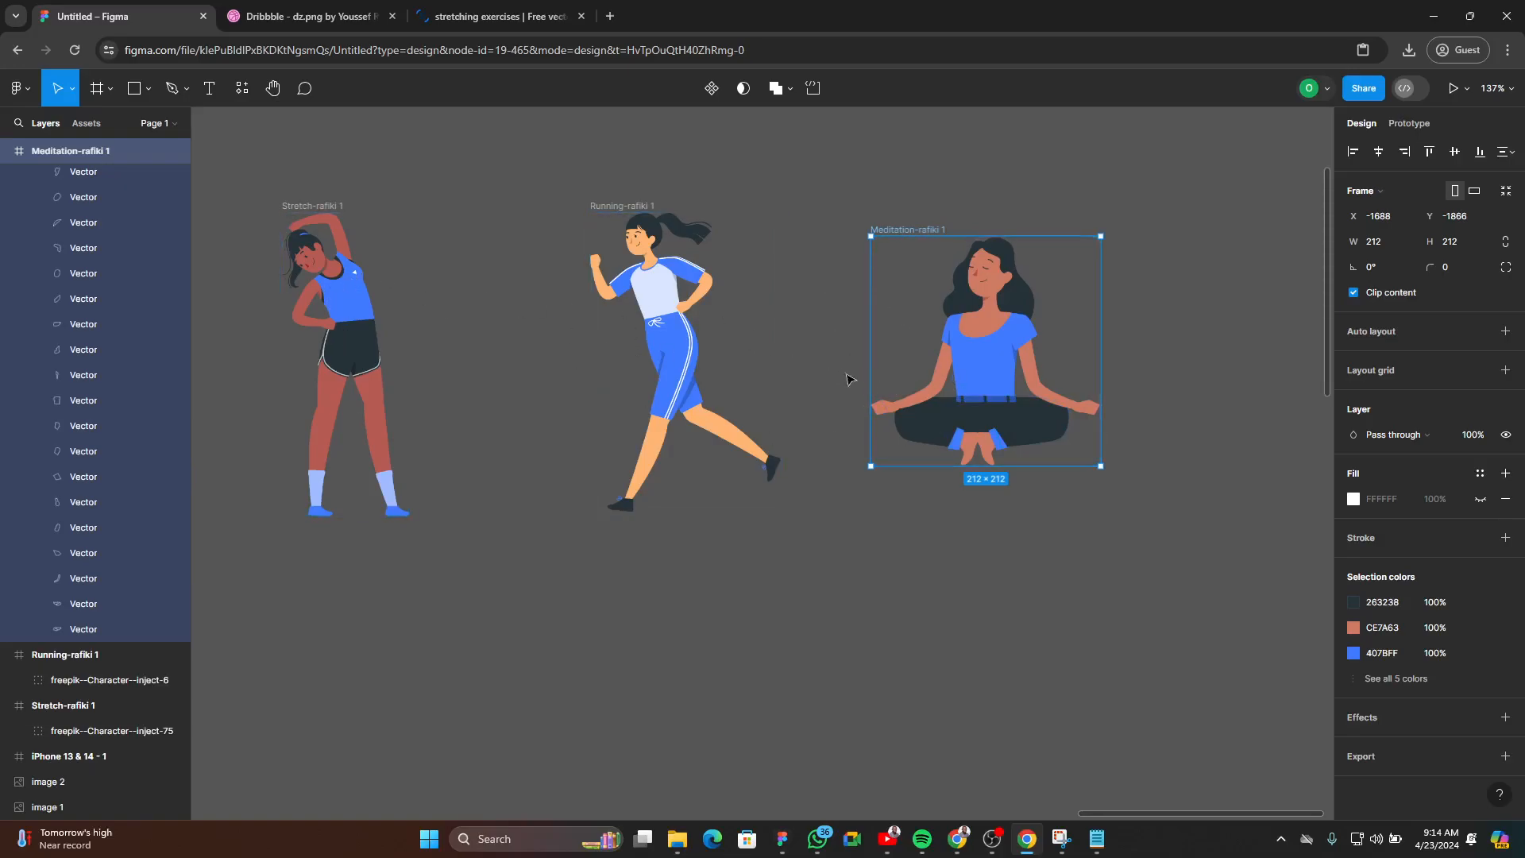
pyautogui.click(370, 349)
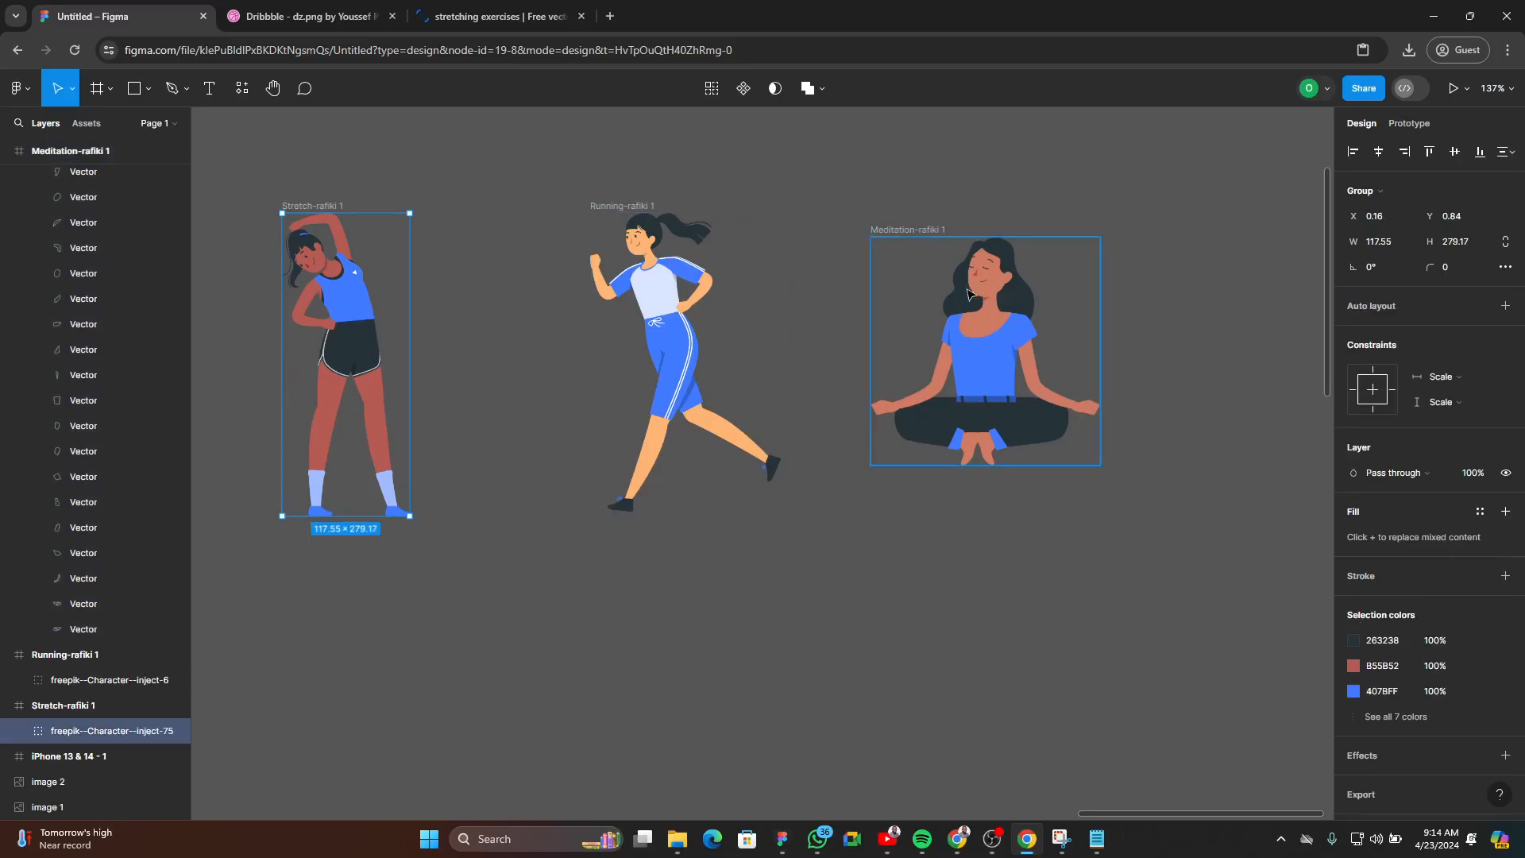
pyautogui.click(980, 310)
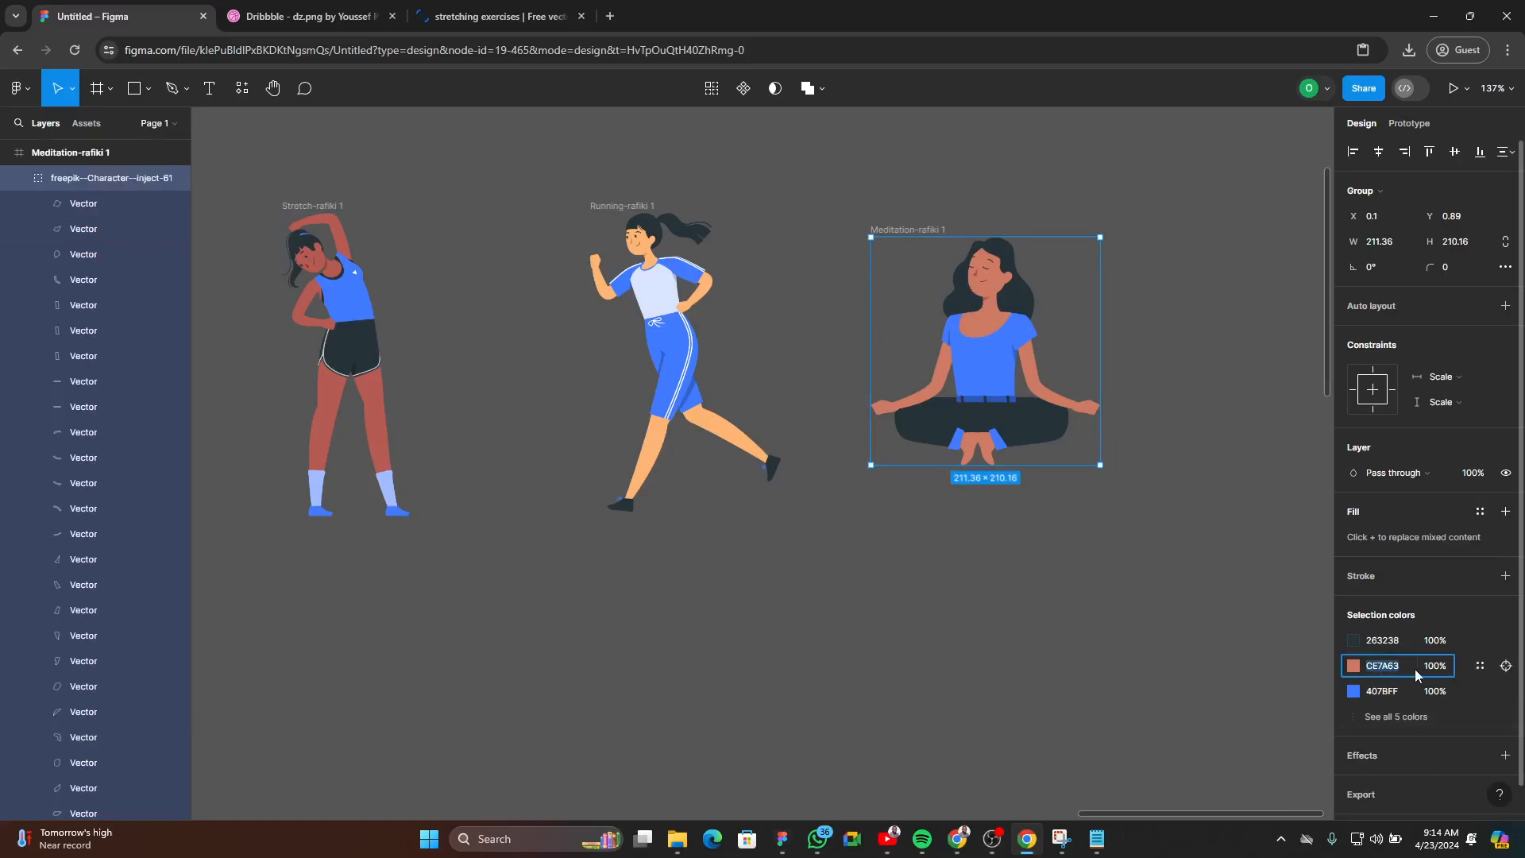
pyautogui.click(935, 745)
pyautogui.click(373, 358)
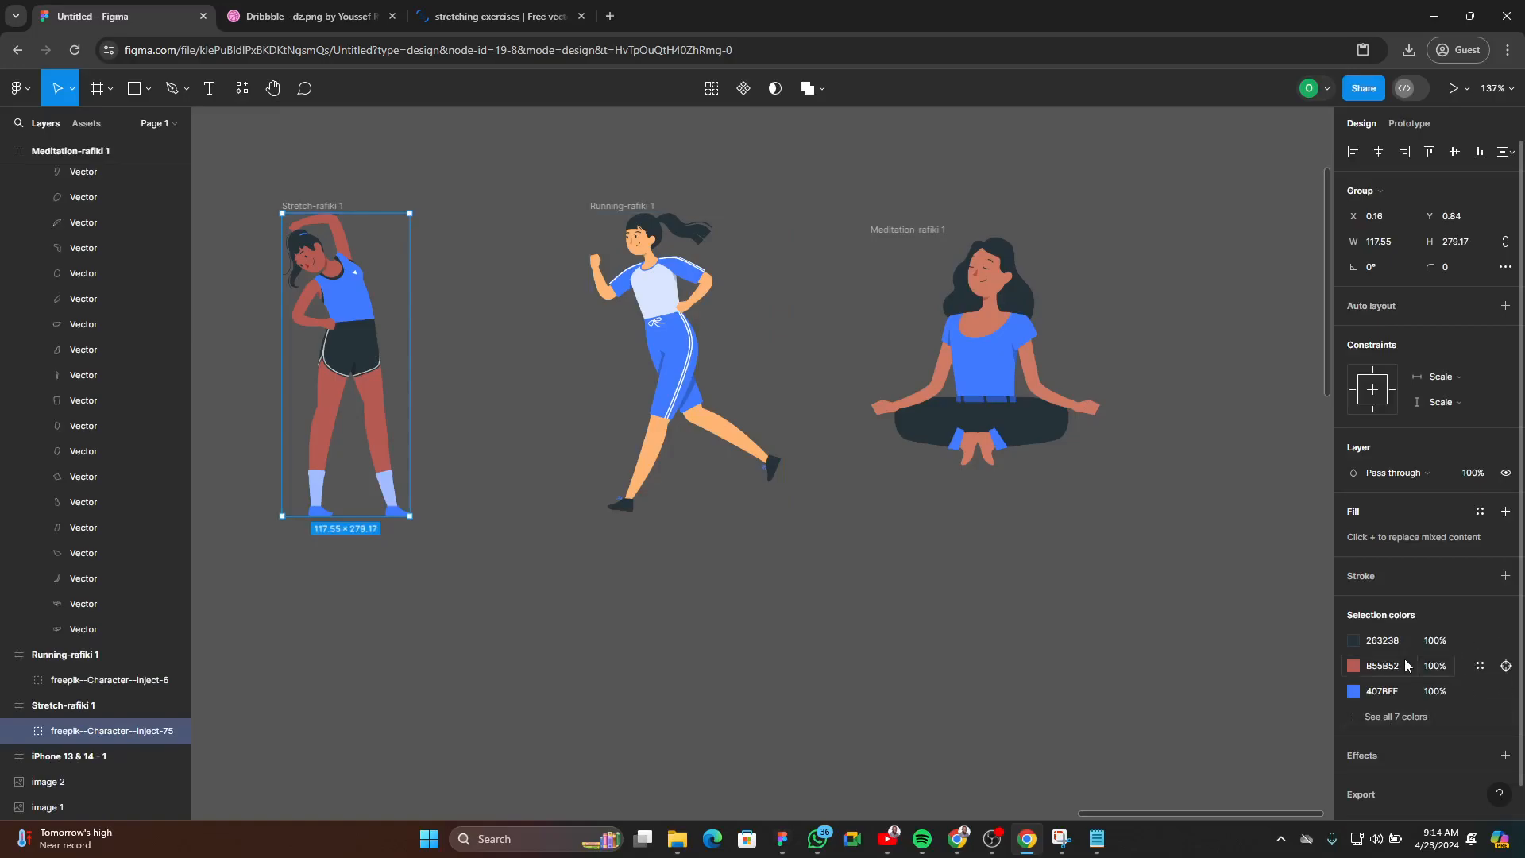
pyautogui.click(817, 606)
# - Set the running woman's light orange skin color to CE7A63 to match the other illustrations
pyautogui.click(663, 287)
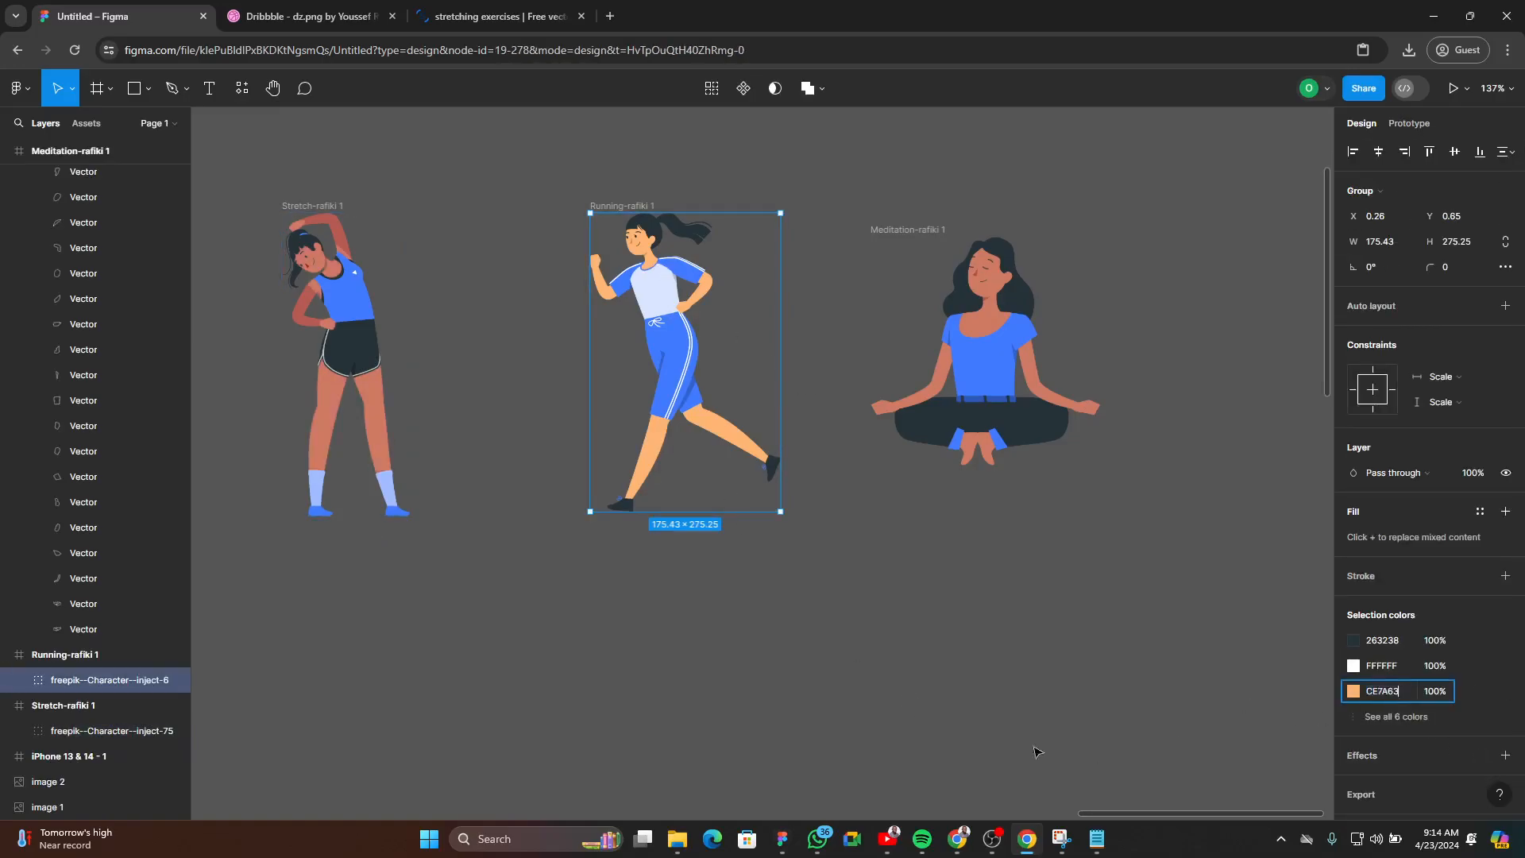
pyautogui.click(818, 693)
pyautogui.scroll(-5, 758, 583)
pyautogui.scroll(-5, 453, 486)
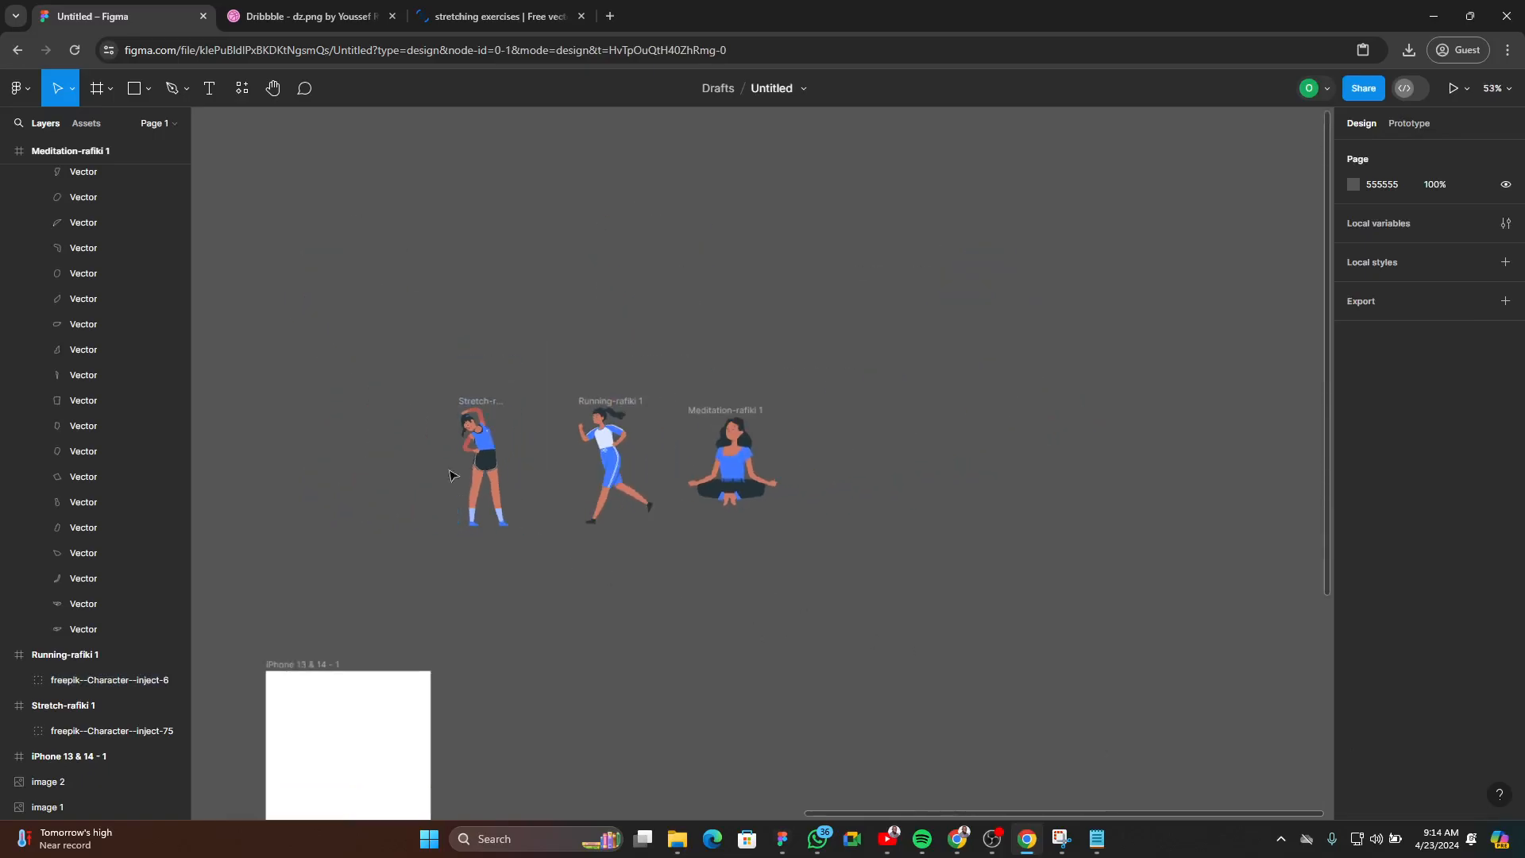
pyautogui.moveTo(416, 370); pyautogui.dragTo(926, 653)
pyautogui.click(913, 647)
# - Copy the blue 407BFF from the meditating woman and apply it to the running woman's blue clothing color
pyautogui.scroll(5, 637, 531)
pyautogui.scroll(5, 811, 540)
pyautogui.scroll(-4, 858, 461)
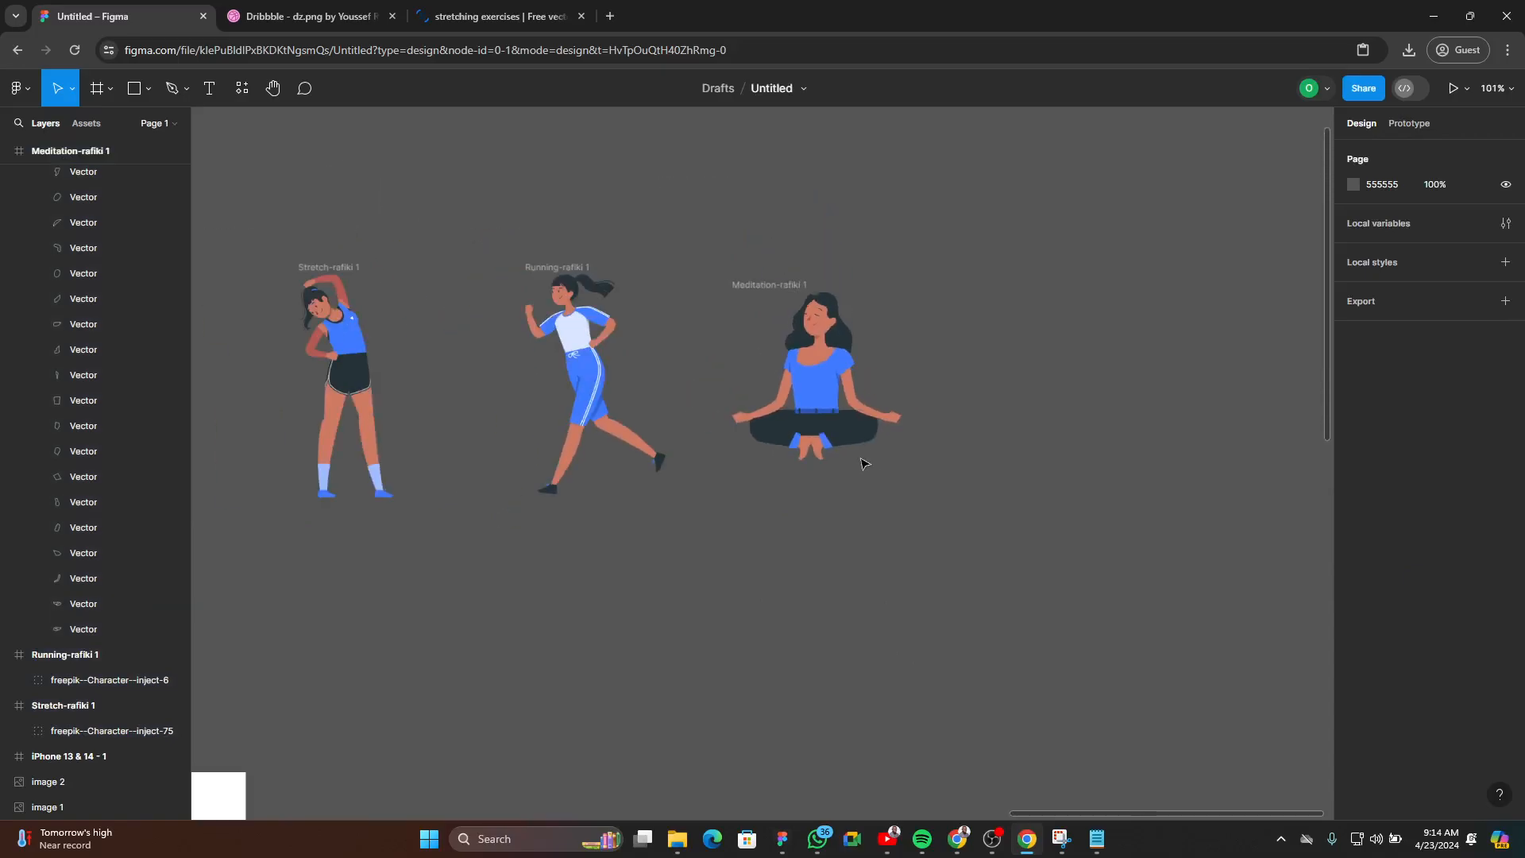
pyautogui.click(810, 389)
pyautogui.click(1381, 691)
pyautogui.click(868, 773)
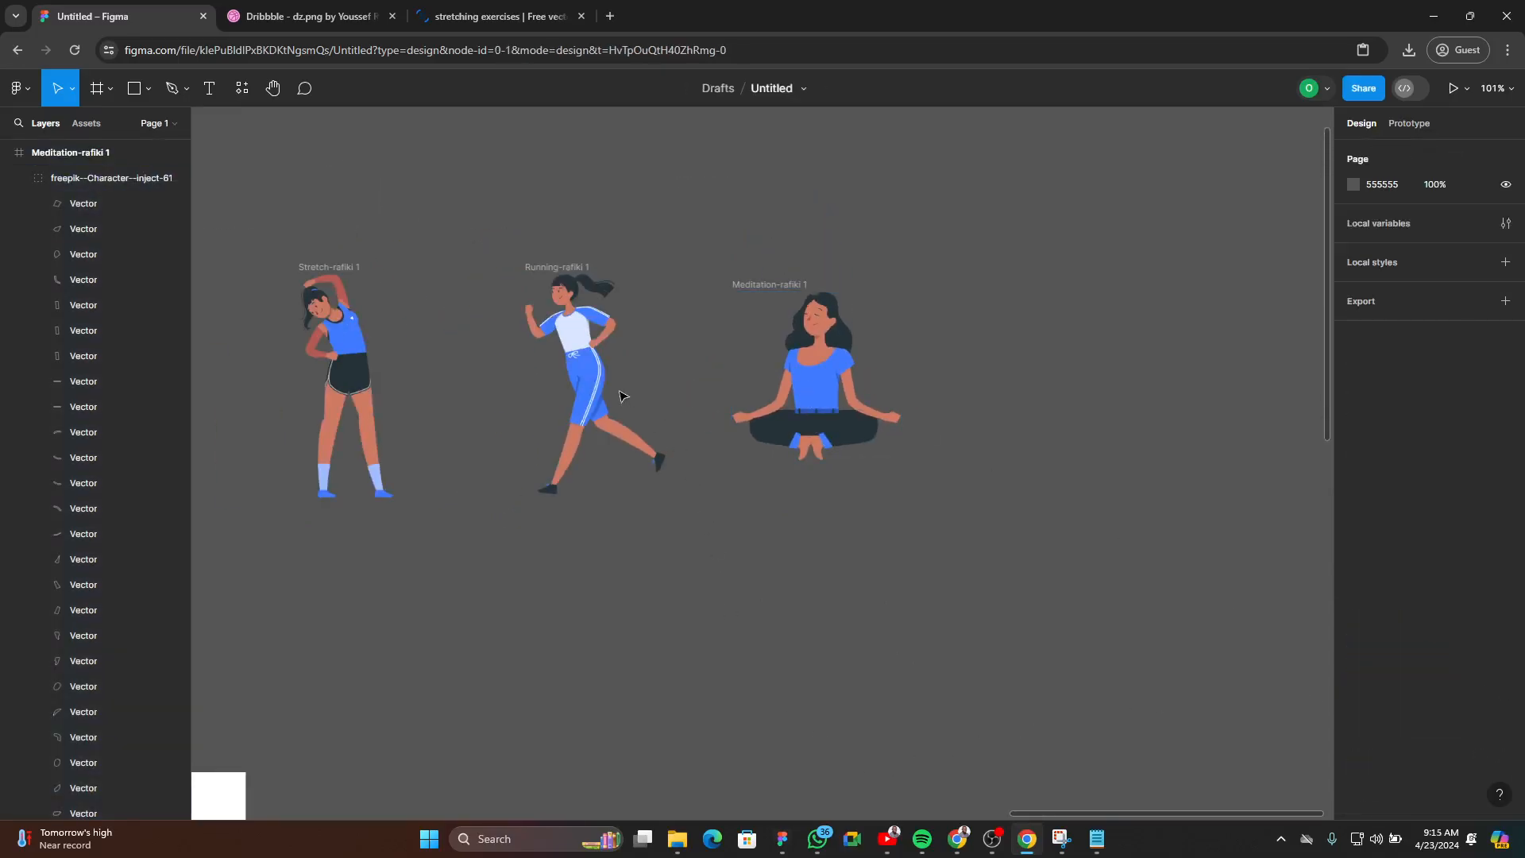
pyautogui.click(578, 390)
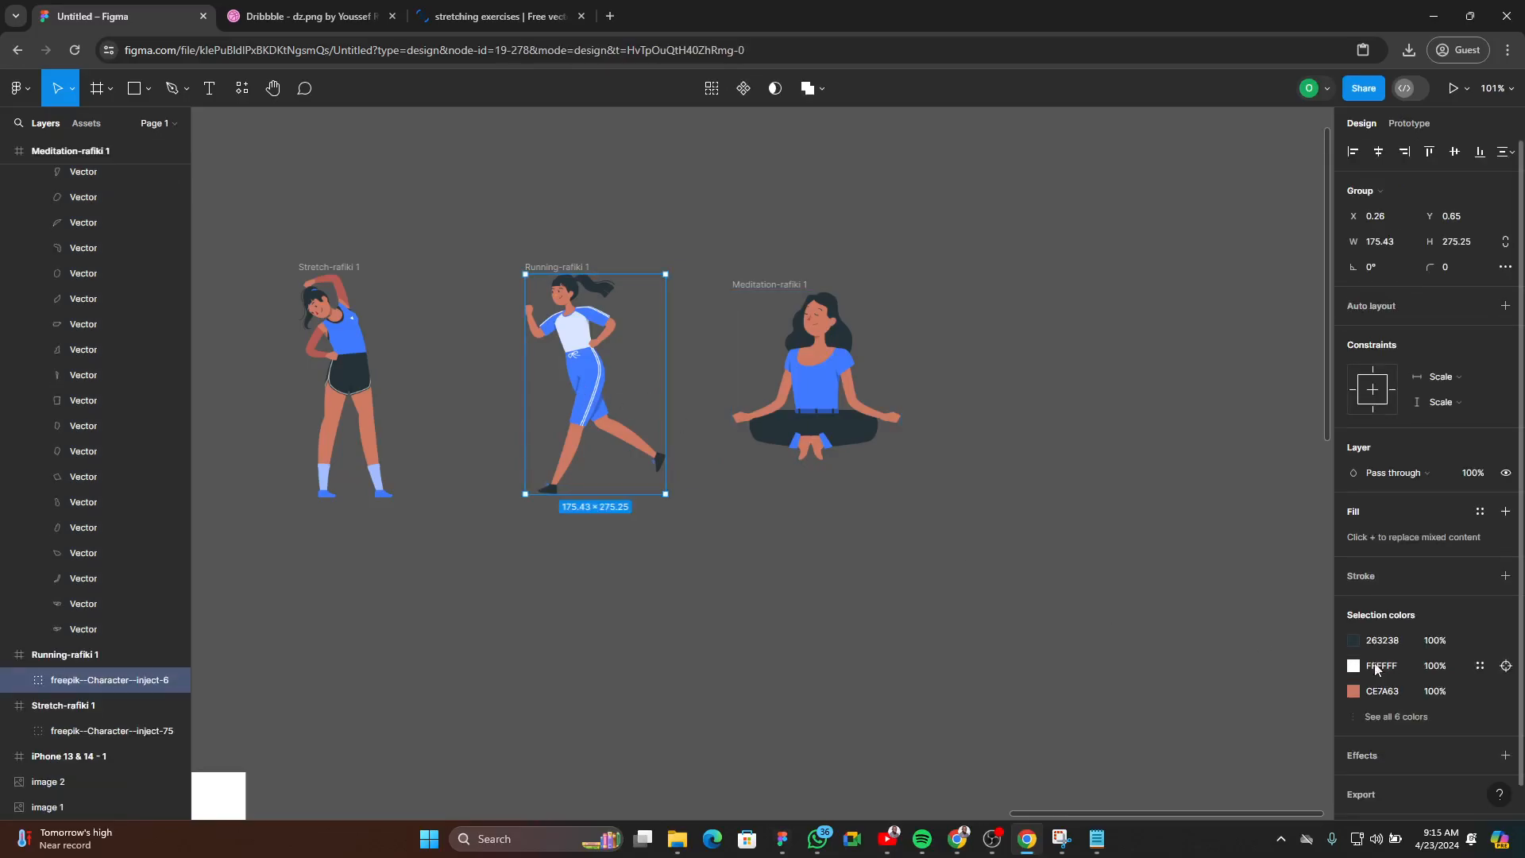
pyautogui.click(1382, 666)
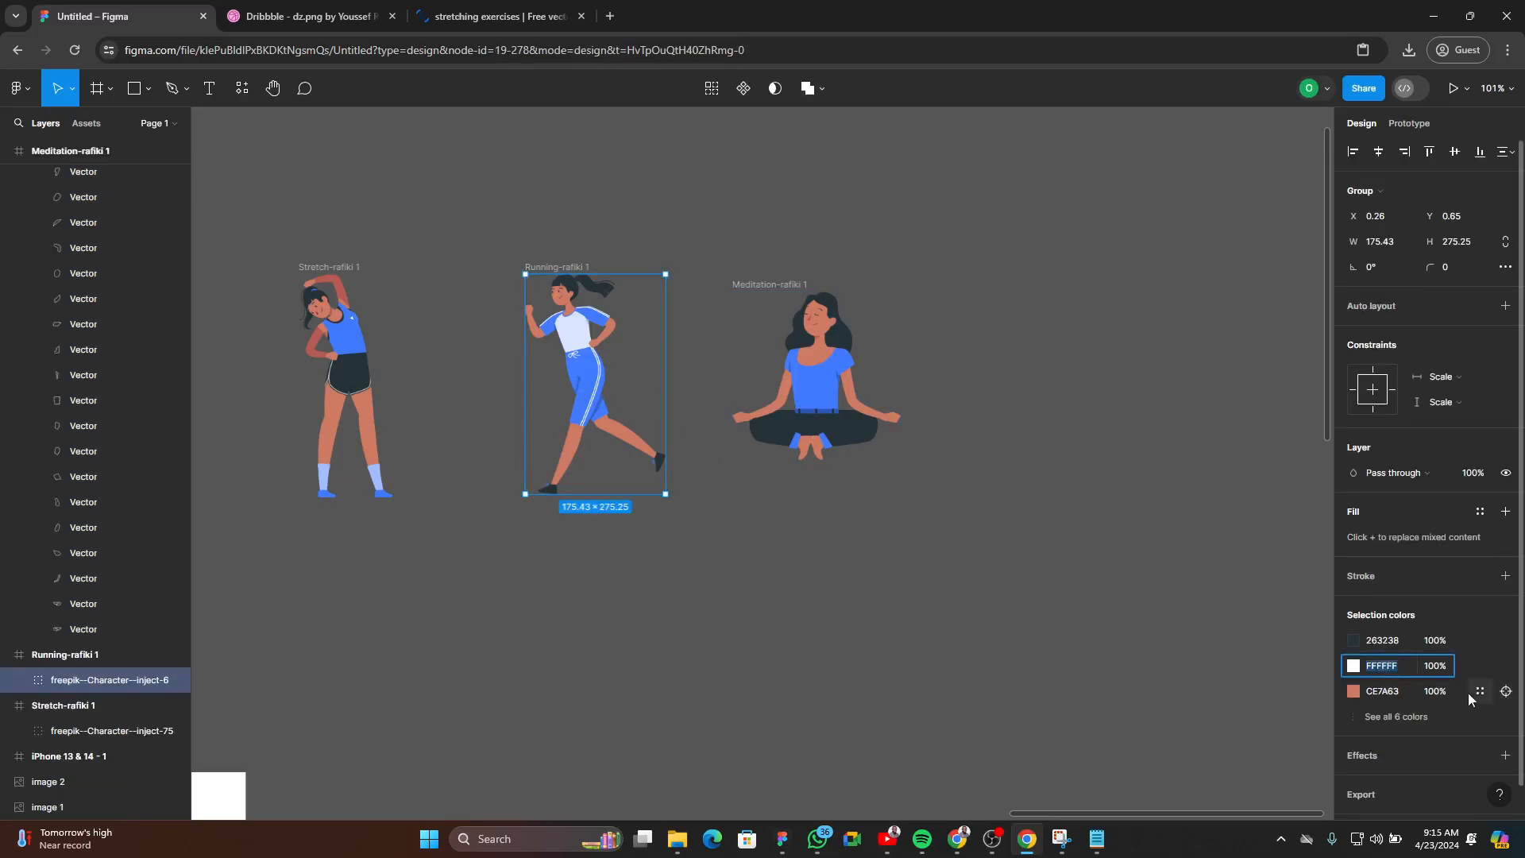
pyautogui.click(1416, 714)
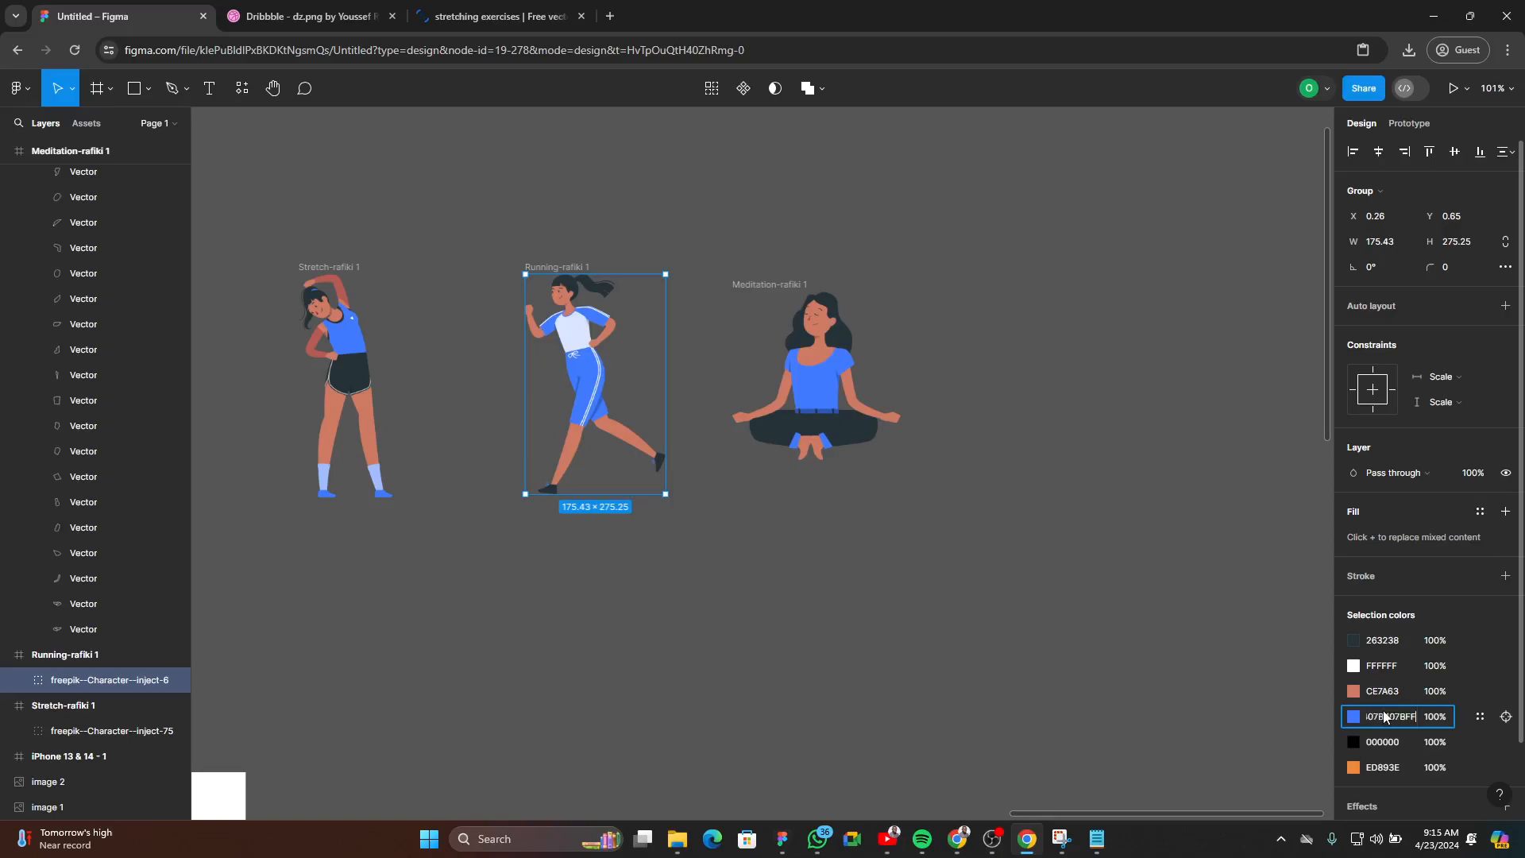
pyautogui.click(1007, 663)
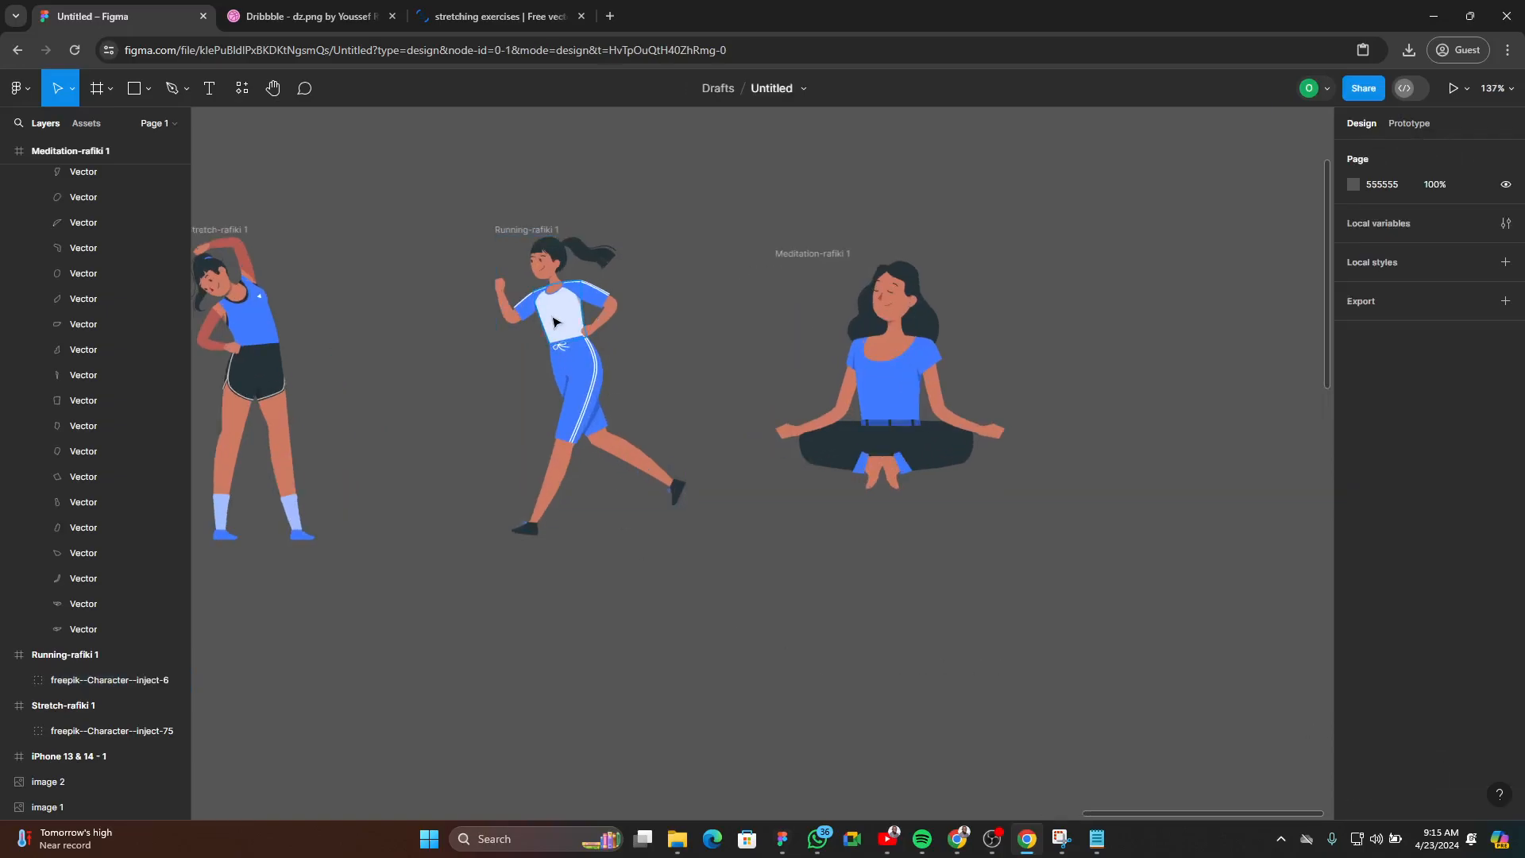
# - Copy the dark color code 263238 from the meditating woman's full list of colors
pyautogui.scroll(5, 572, 325)
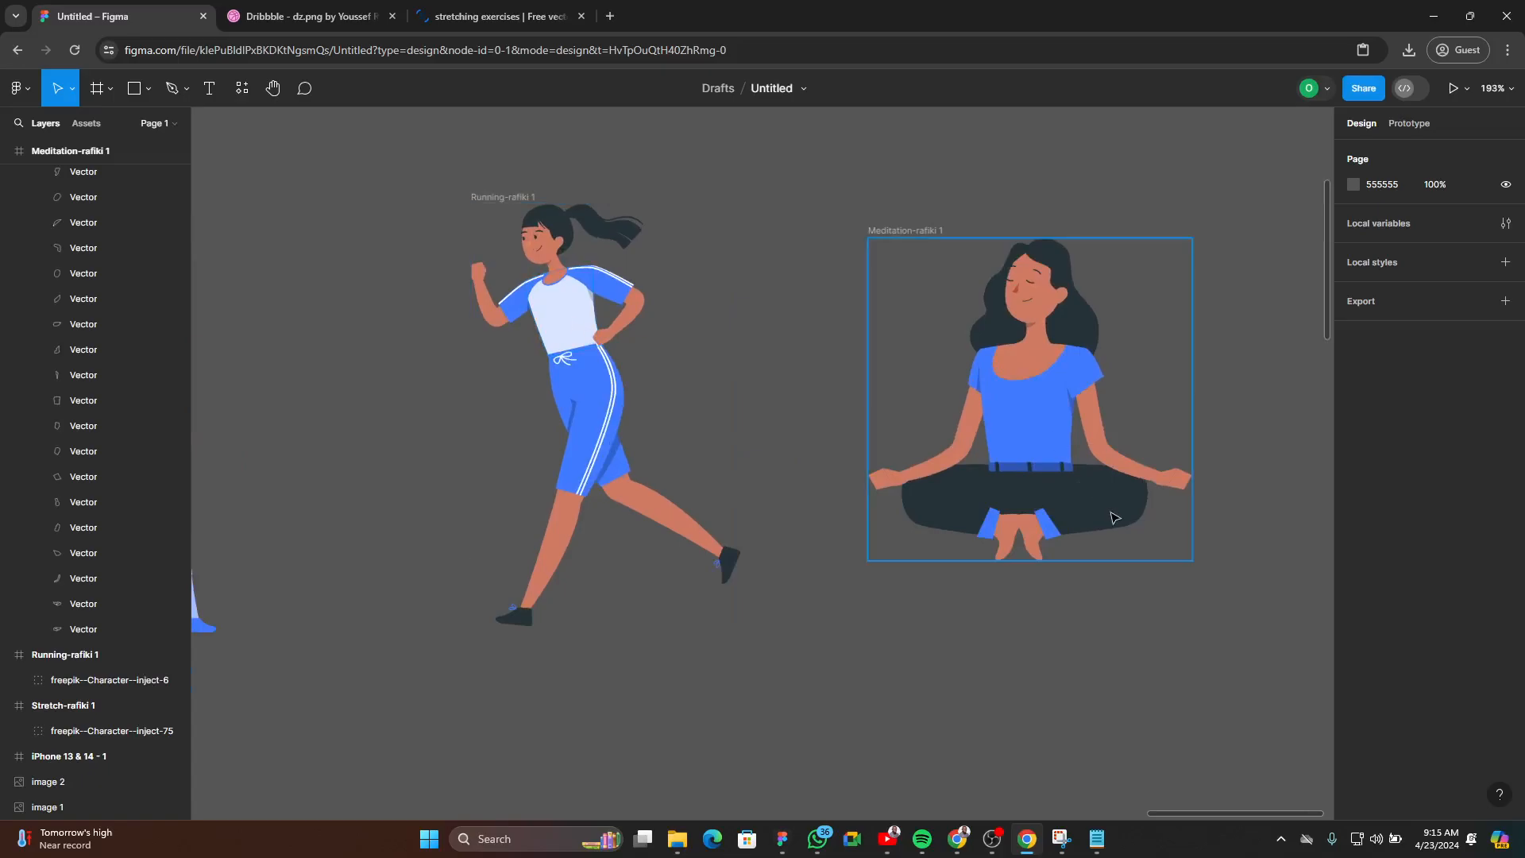
pyautogui.click(865, 371)
pyautogui.scroll(-3, 953, 476)
pyautogui.click(1400, 716)
pyautogui.click(1386, 642)
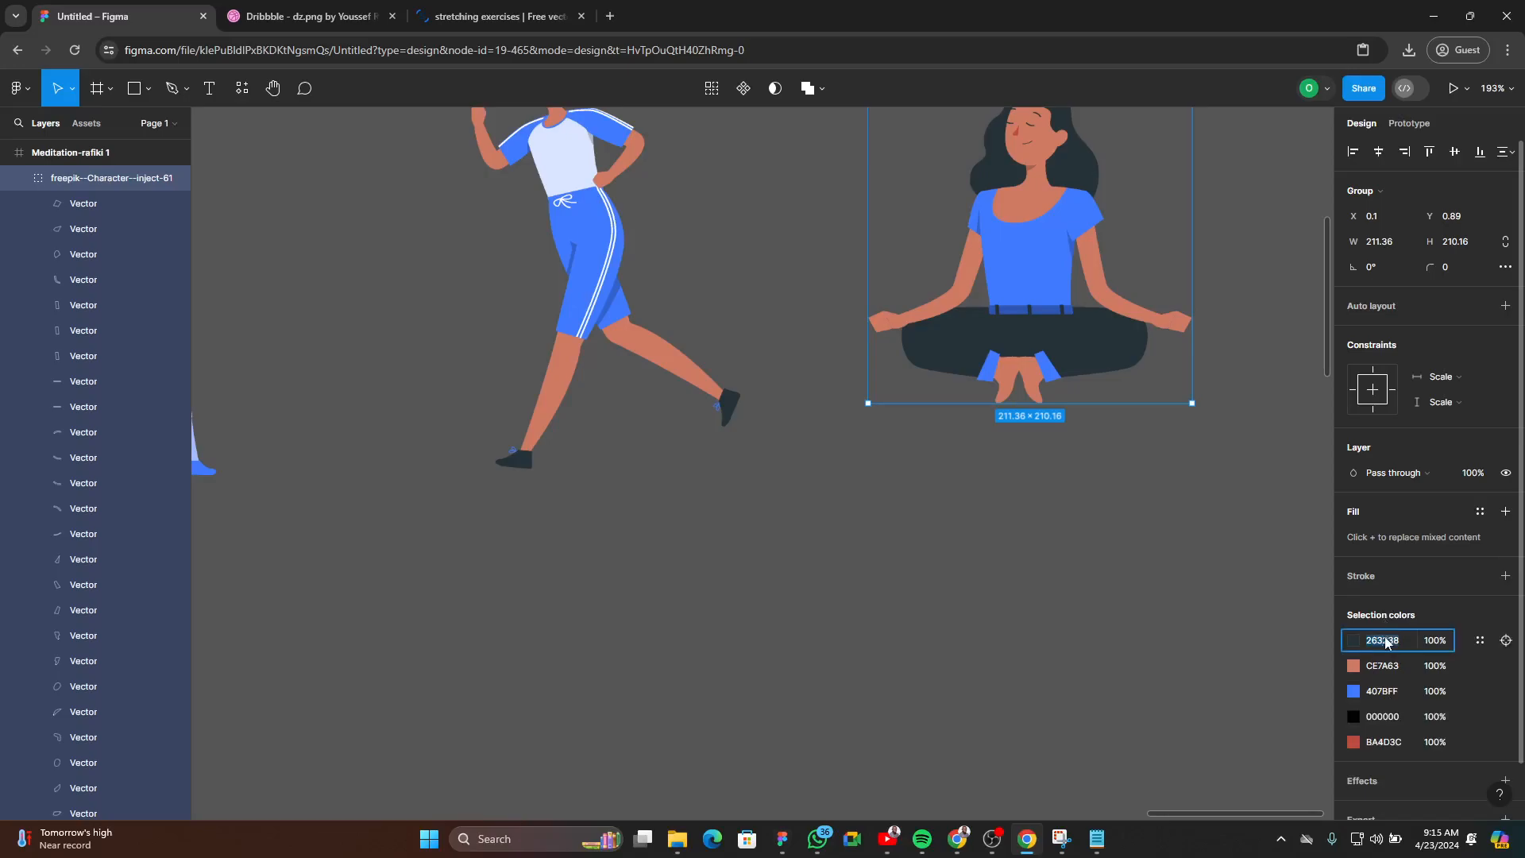
pyautogui.click(1503, 640)
pyautogui.scroll(-3, 1046, 633)
pyautogui.click(807, 548)
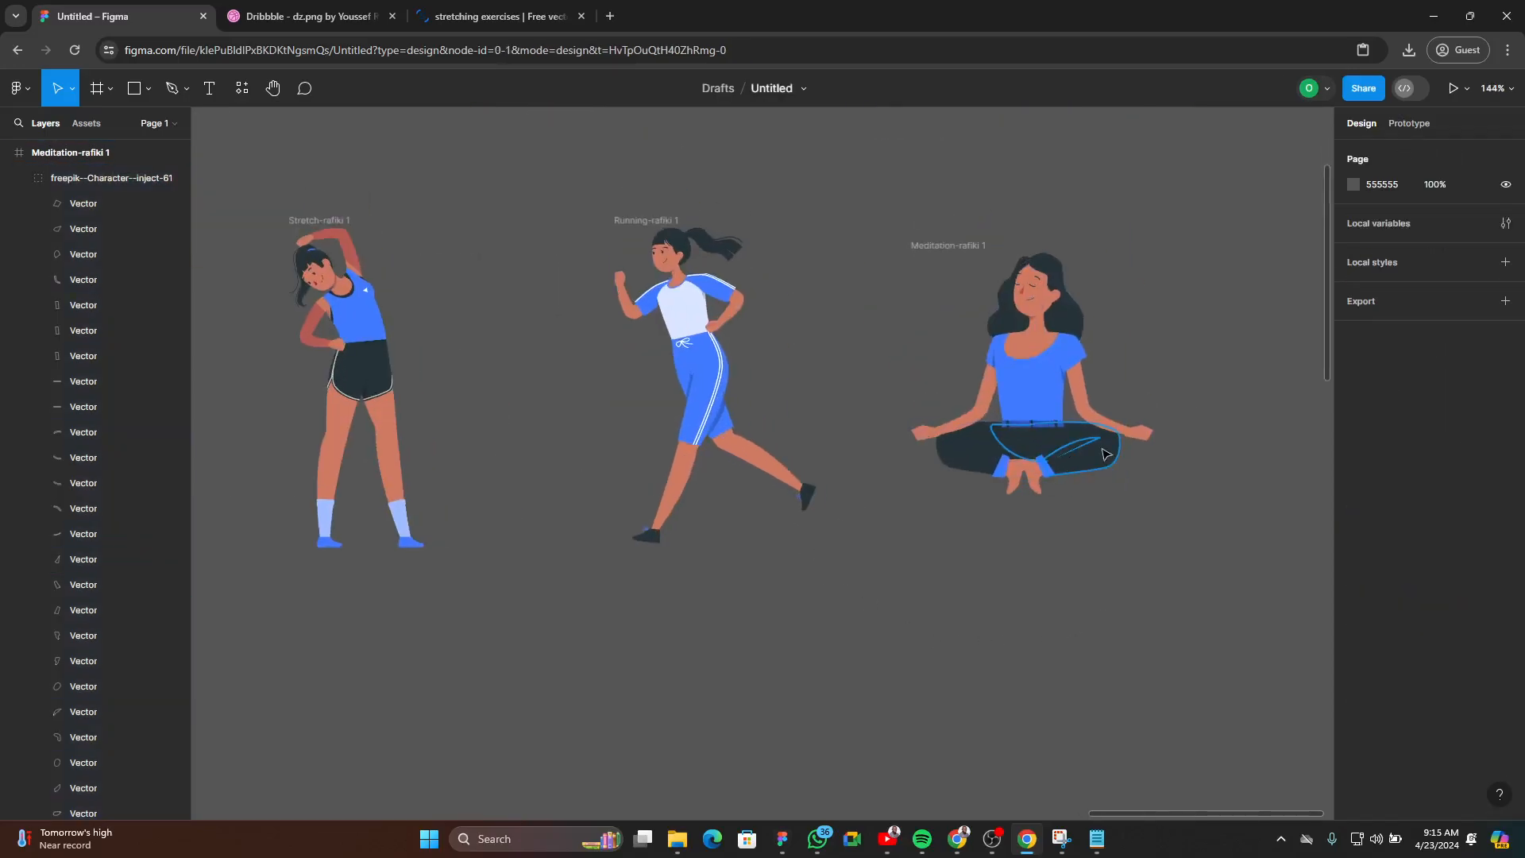
# - Change the fill of the running woman's white shirt to the copied dark color 263238
pyautogui.scroll(3, 675, 421)
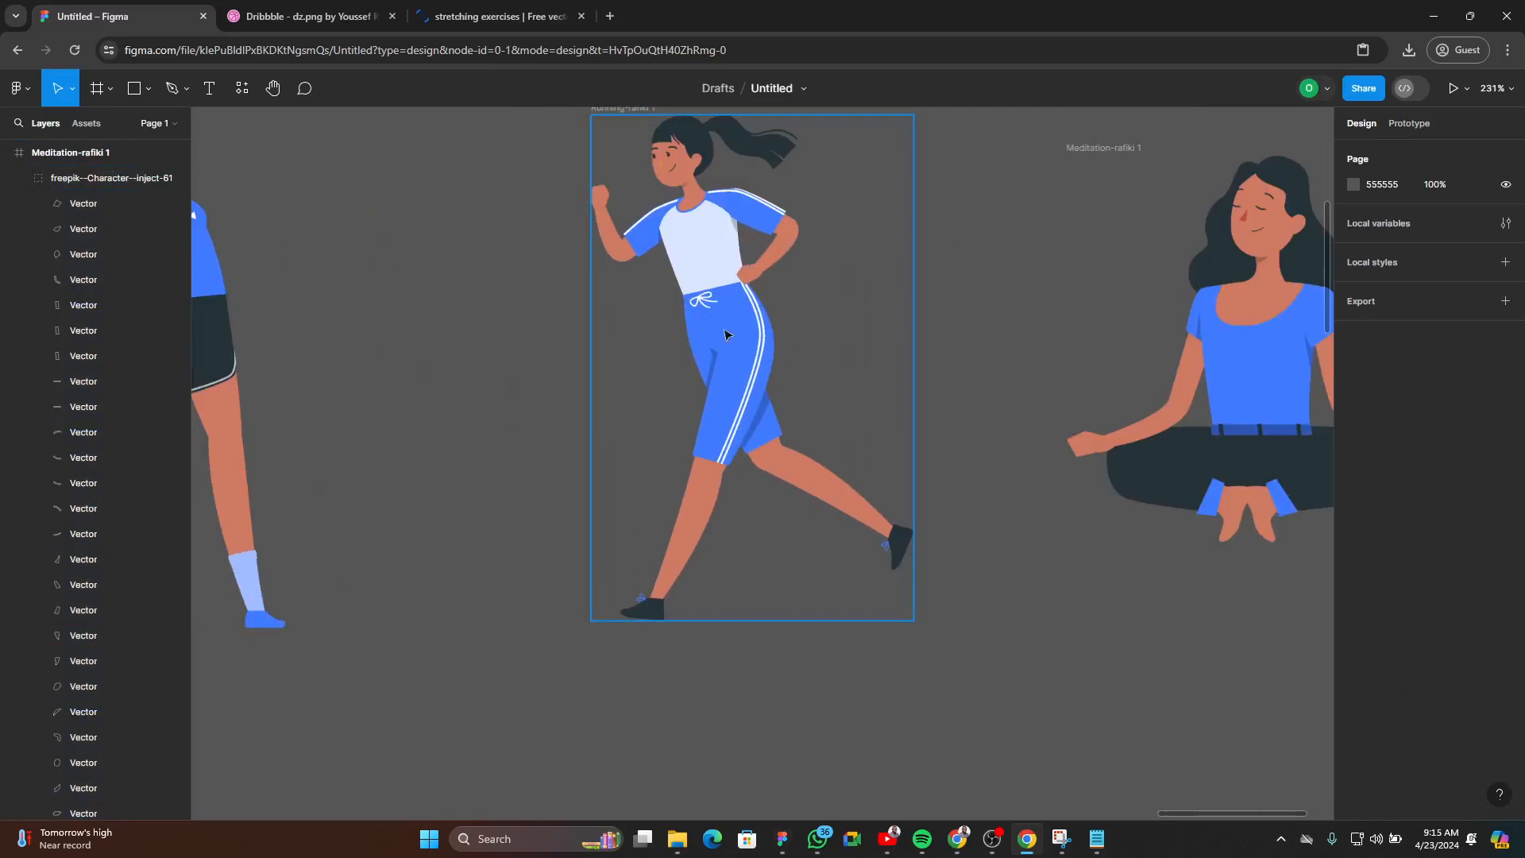
pyautogui.keyDown('ctrl'); pyautogui.click(706, 254); pyautogui.keyUp('ctrl')
pyautogui.click(1387, 476)
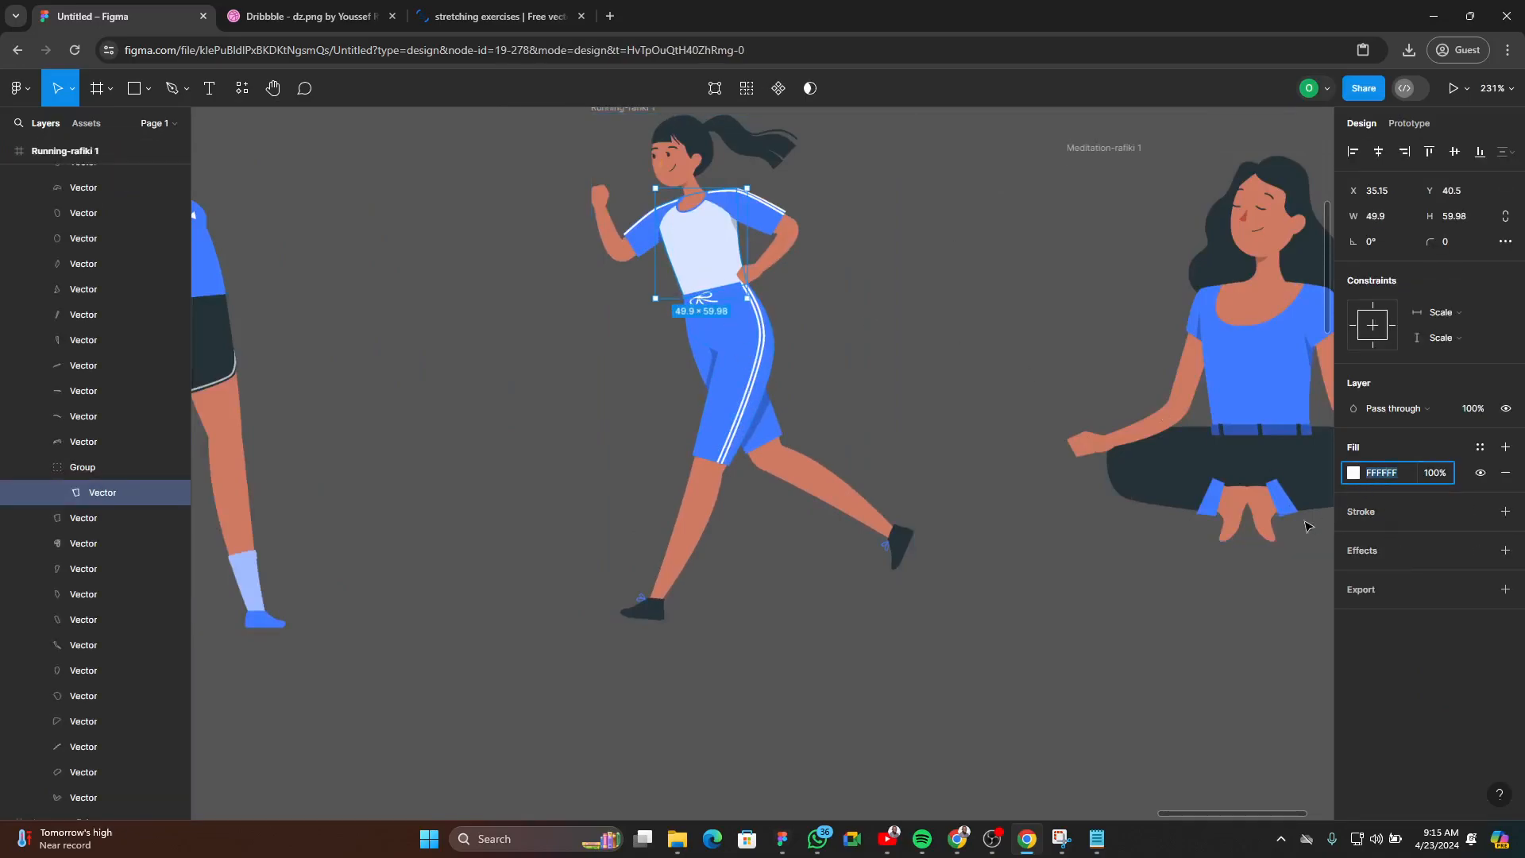
pyautogui.click(888, 632)
pyautogui.hotkey('shift', '1')
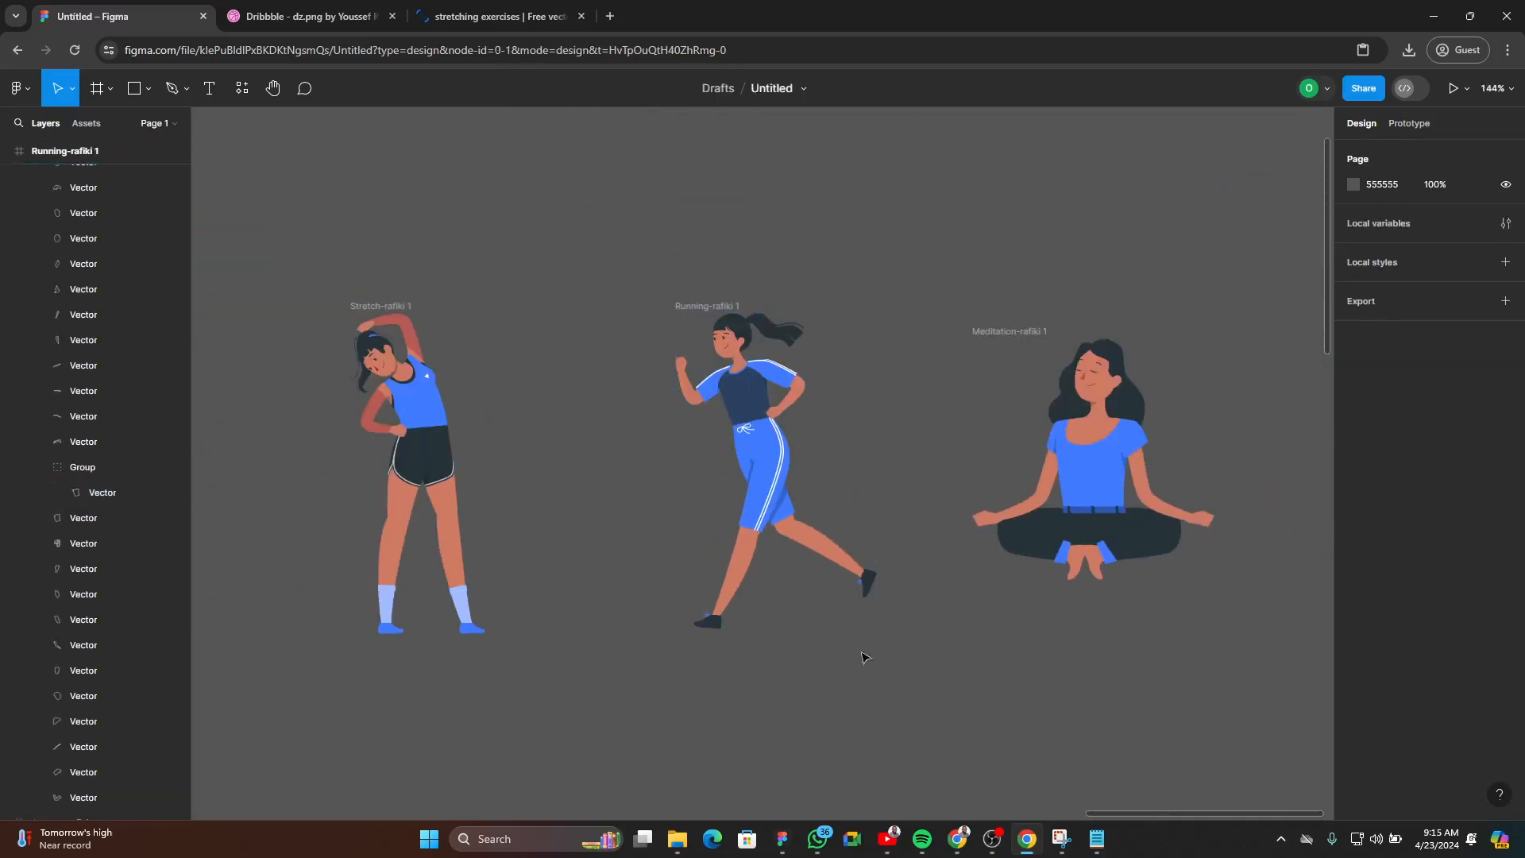
# - Examine the stretching woman's colors, checking which shapes use 000000 and inspecting her dark color 263238
pyautogui.scroll(-5, 768, 693)
pyautogui.scroll(5, 493, 490)
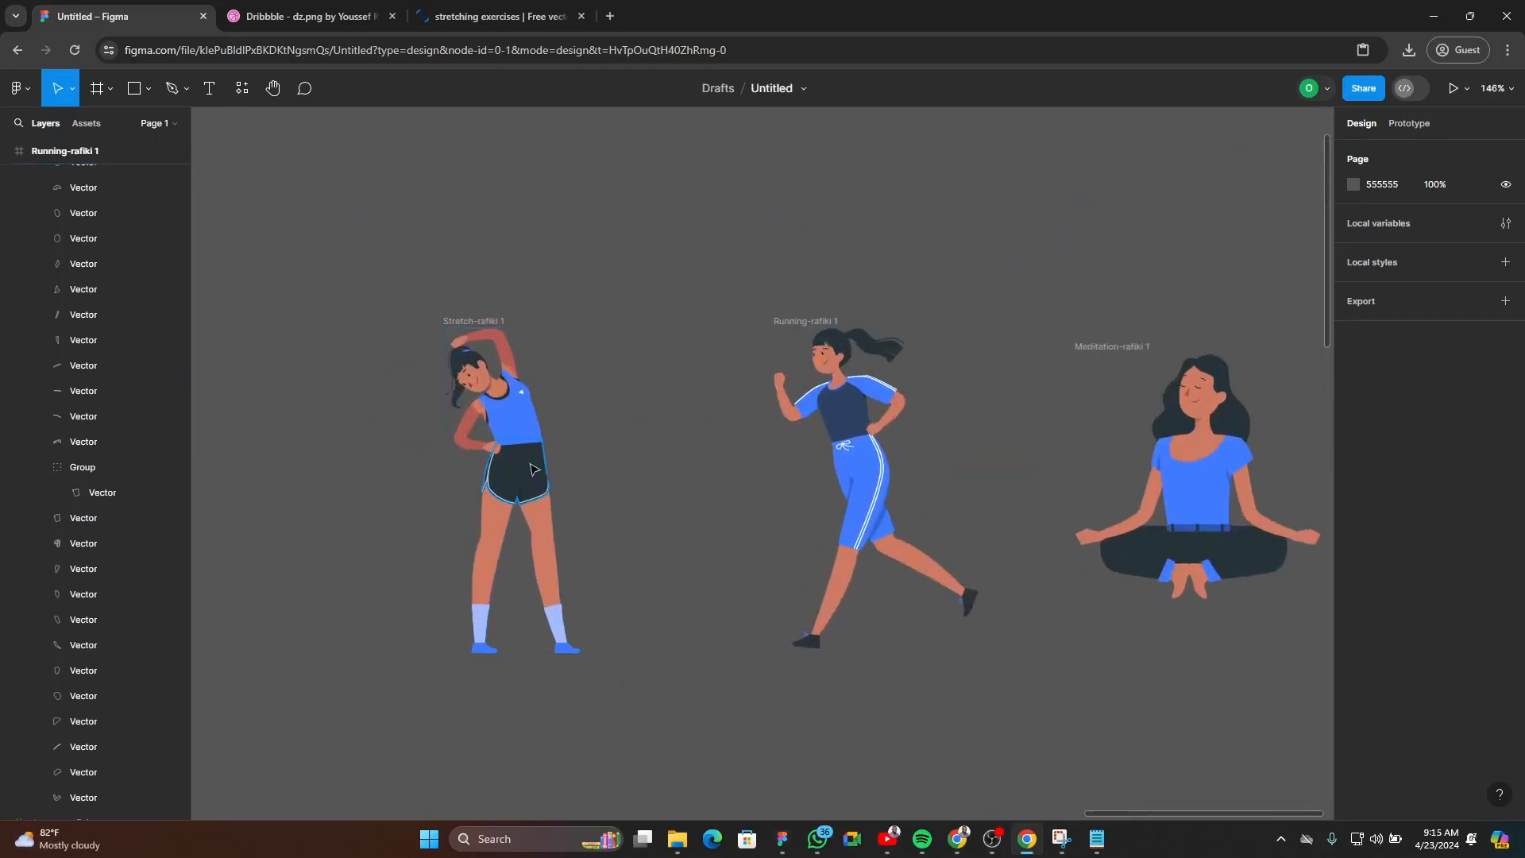
pyautogui.scroll(1, 516, 469)
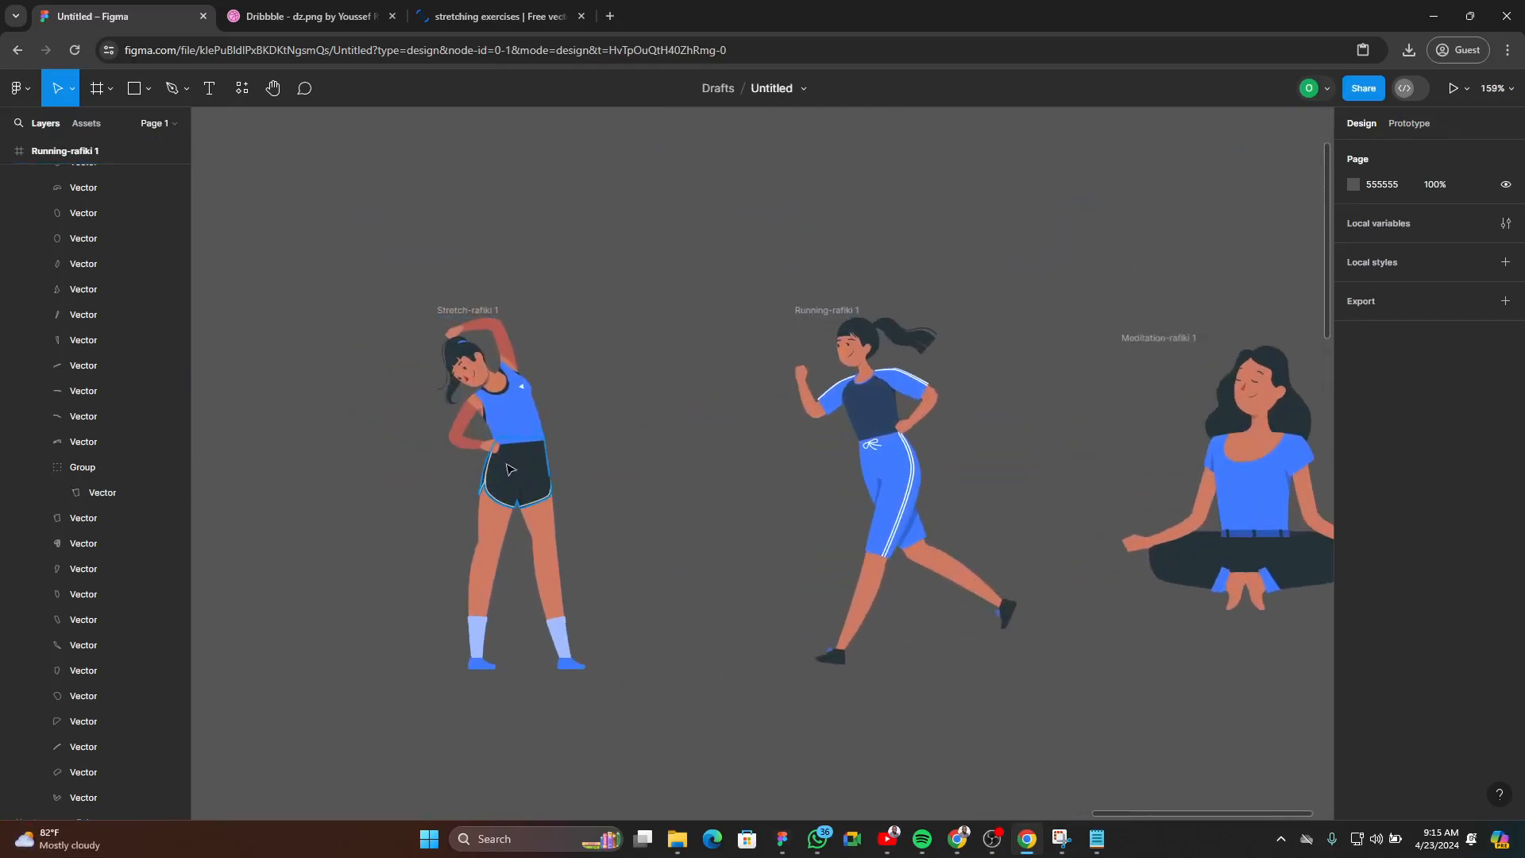
pyautogui.click(494, 384)
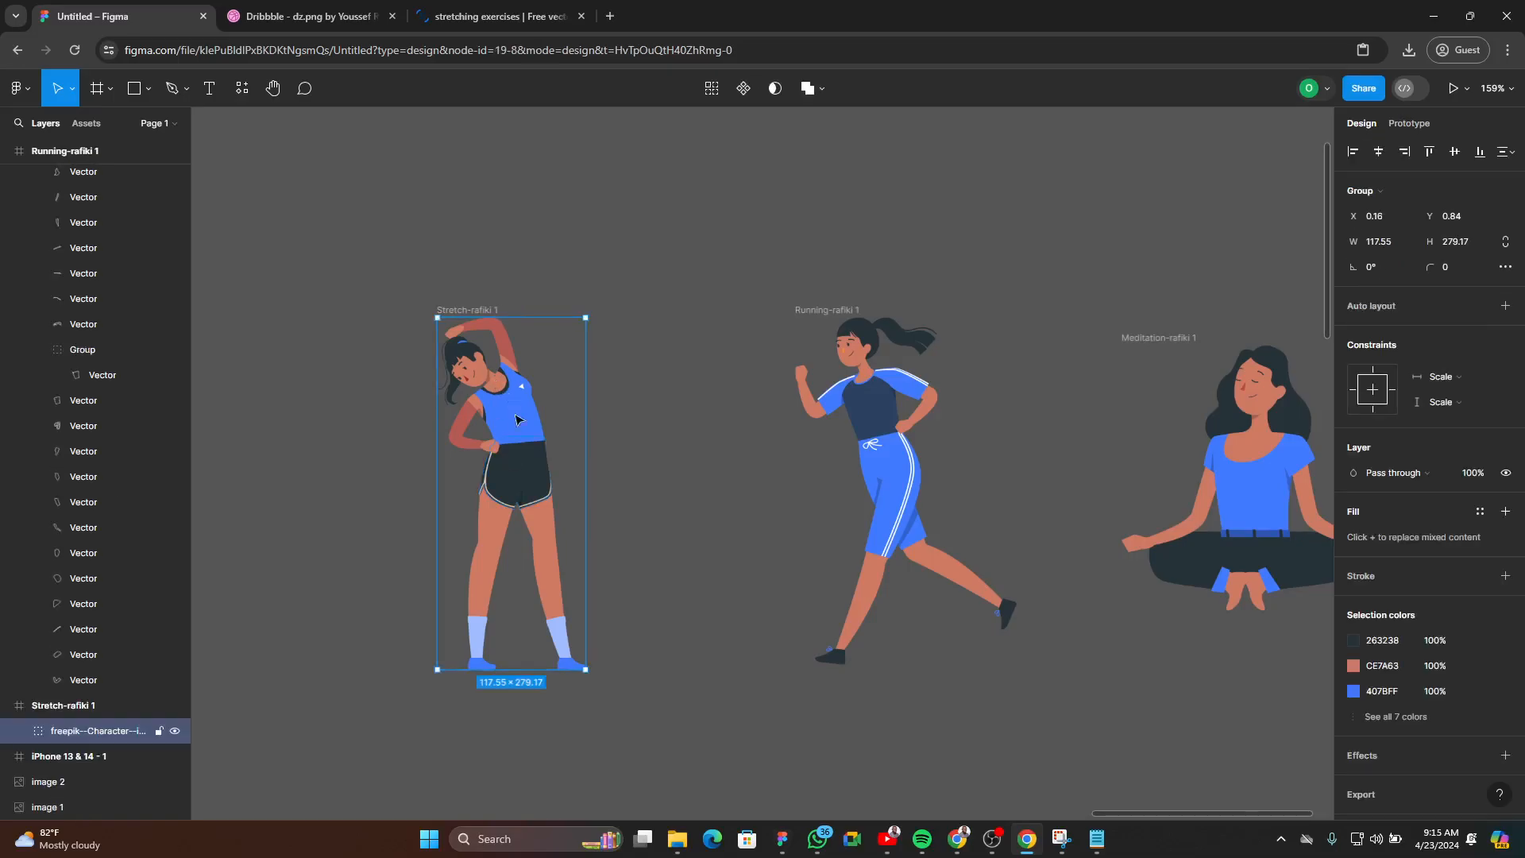
pyautogui.click(1386, 714)
pyautogui.click(1506, 741)
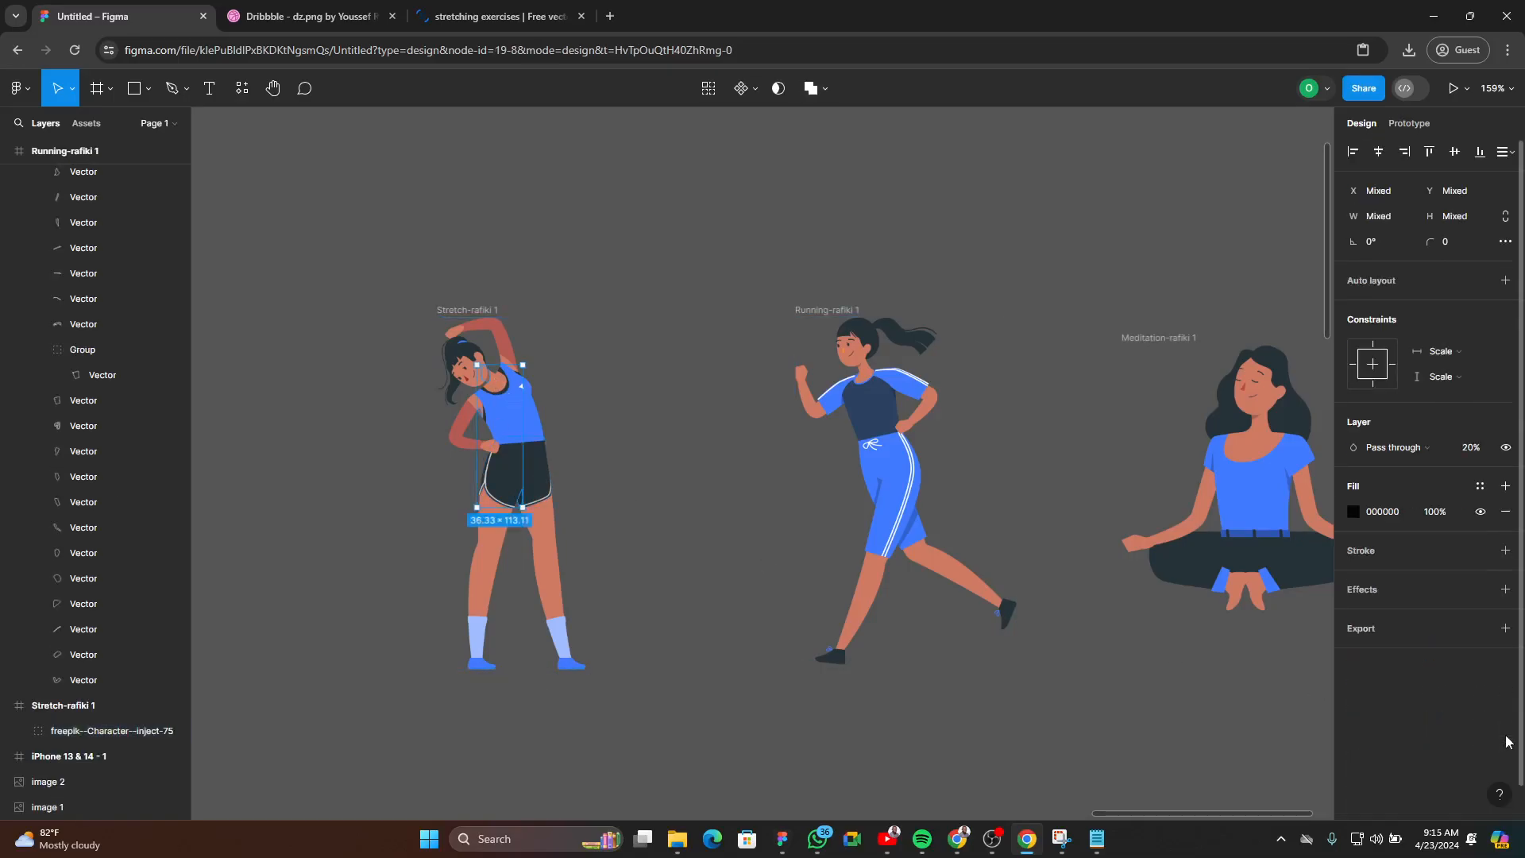
pyautogui.click(657, 525)
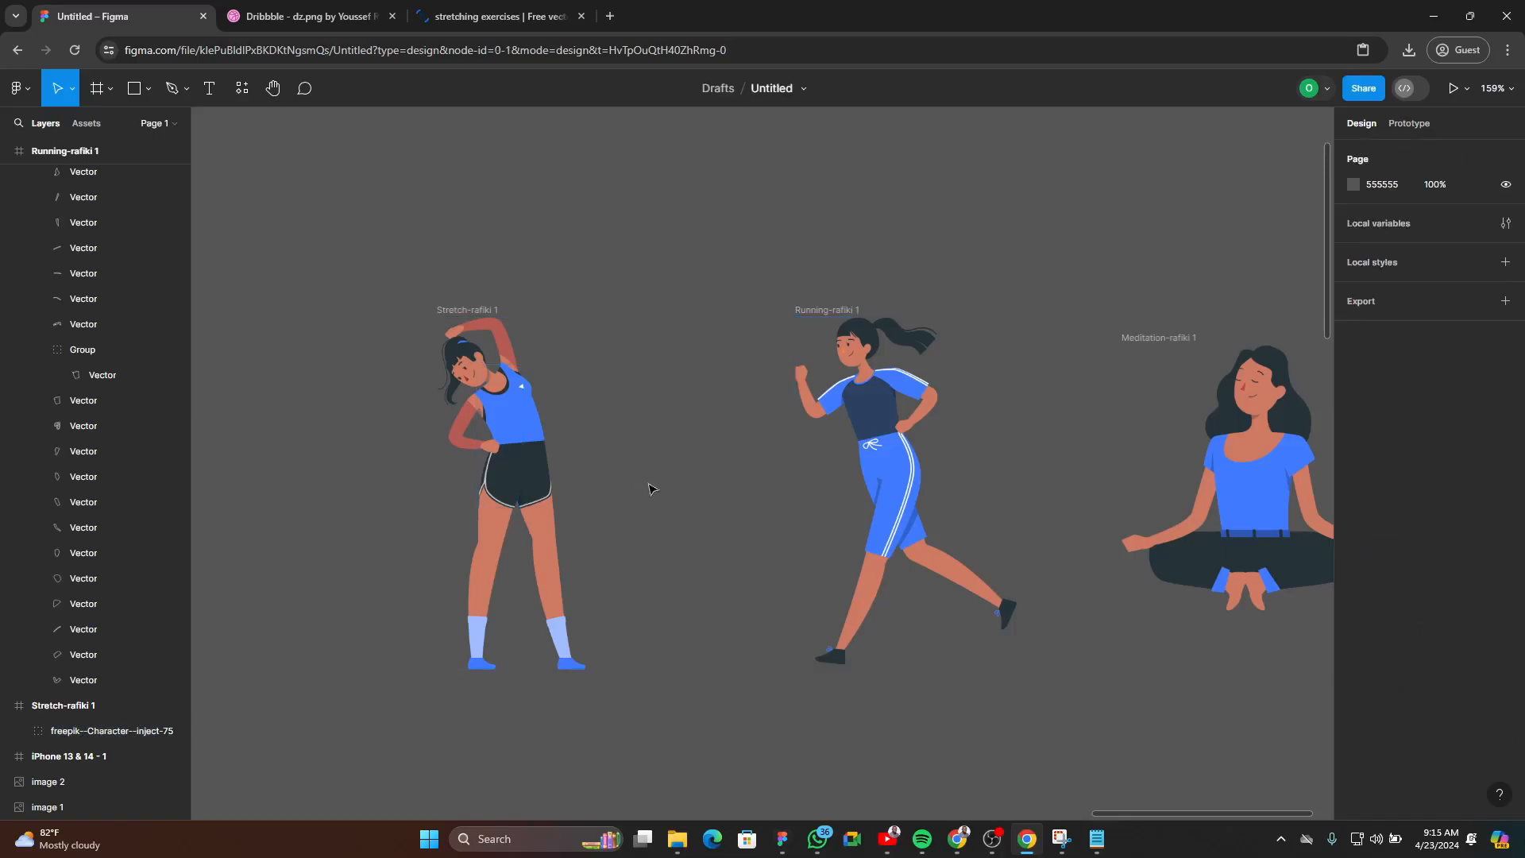
pyautogui.click(439, 419)
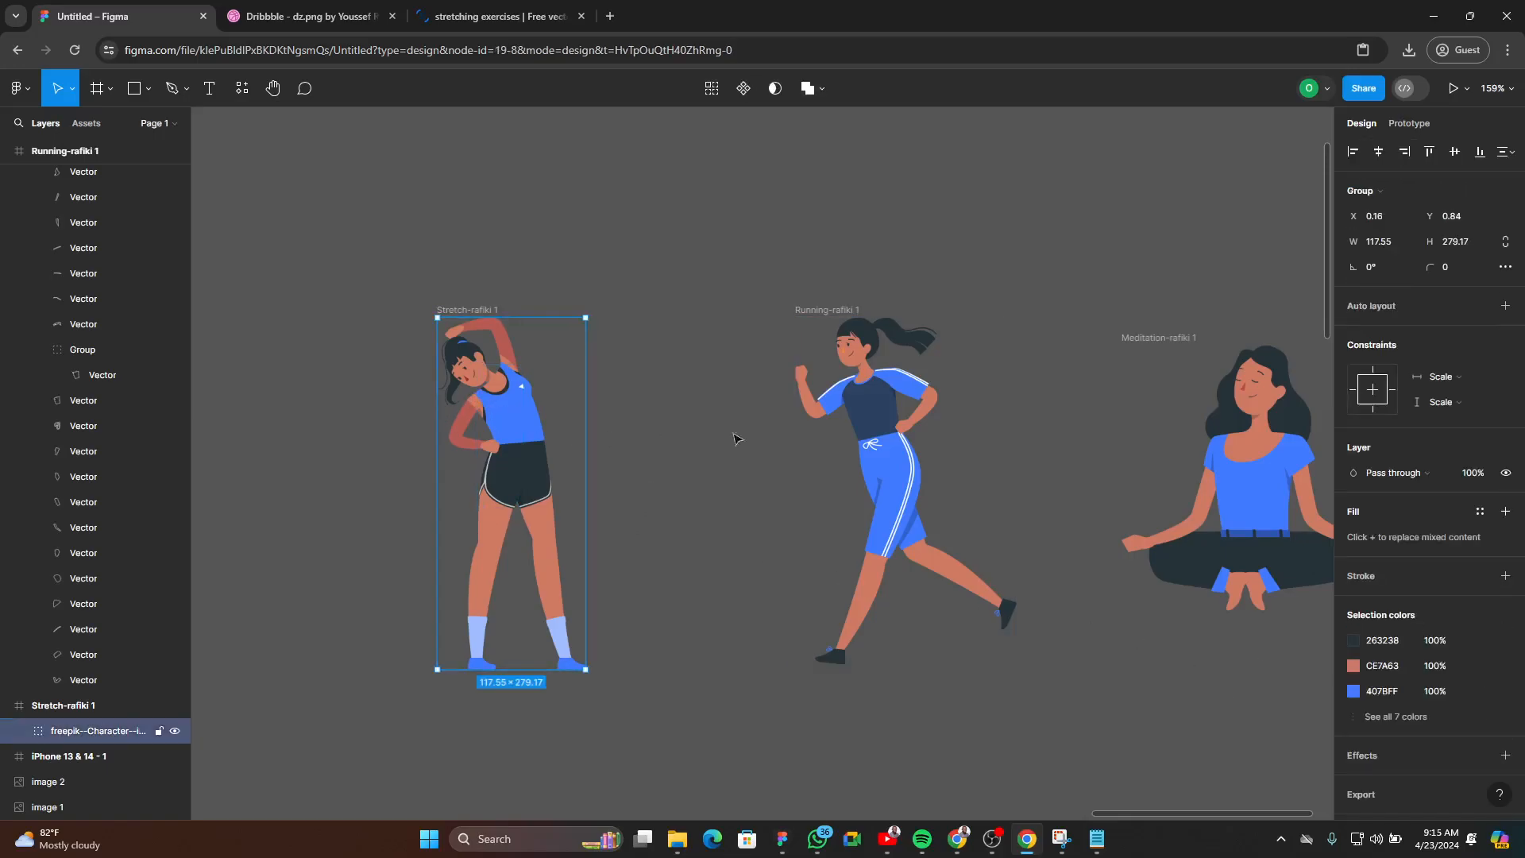
pyautogui.click(1395, 640)
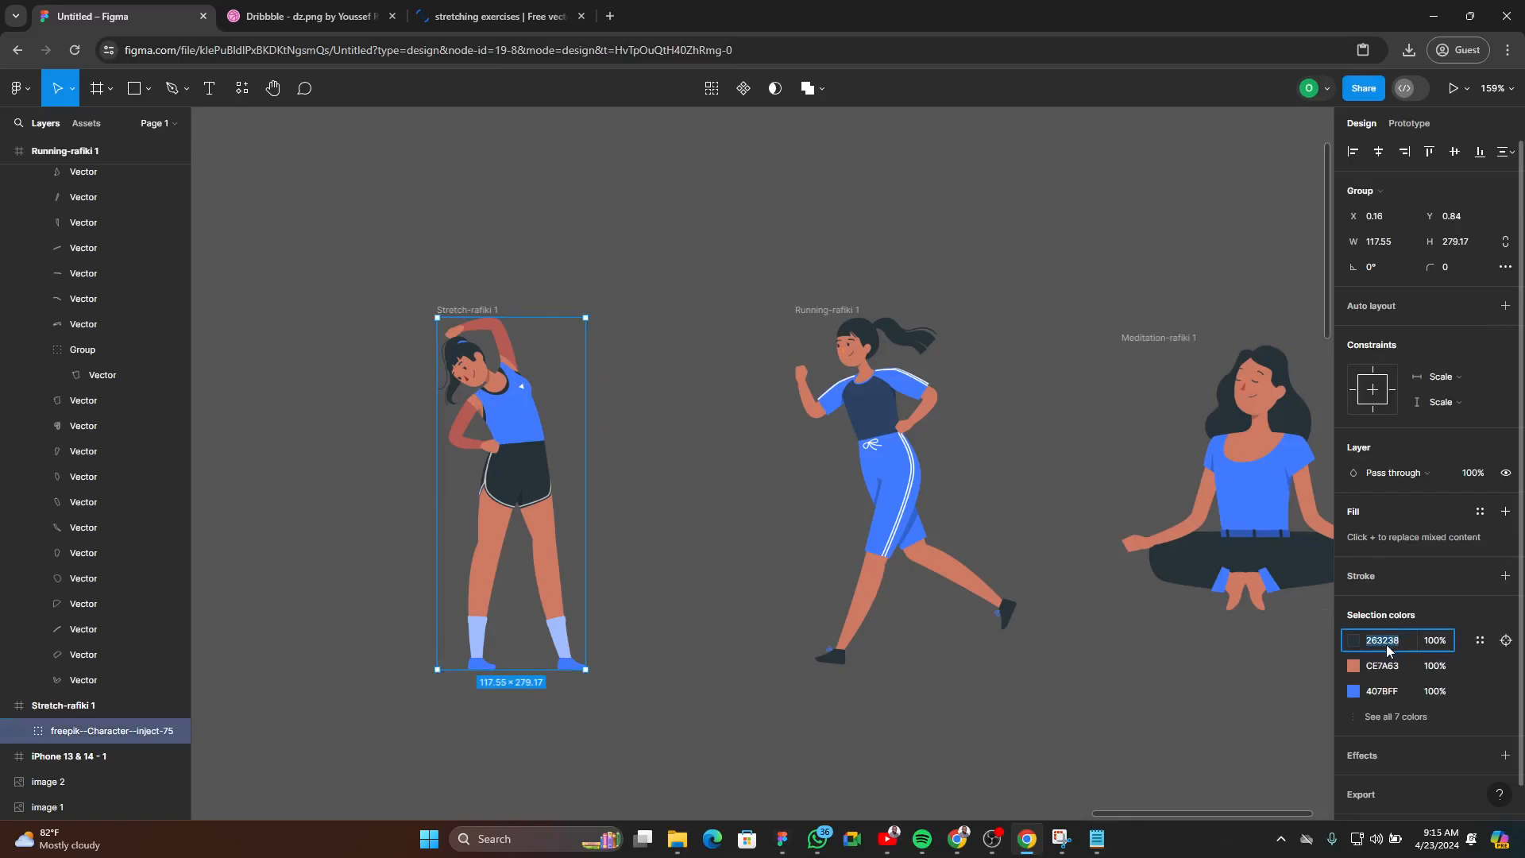
pyautogui.click(886, 742)
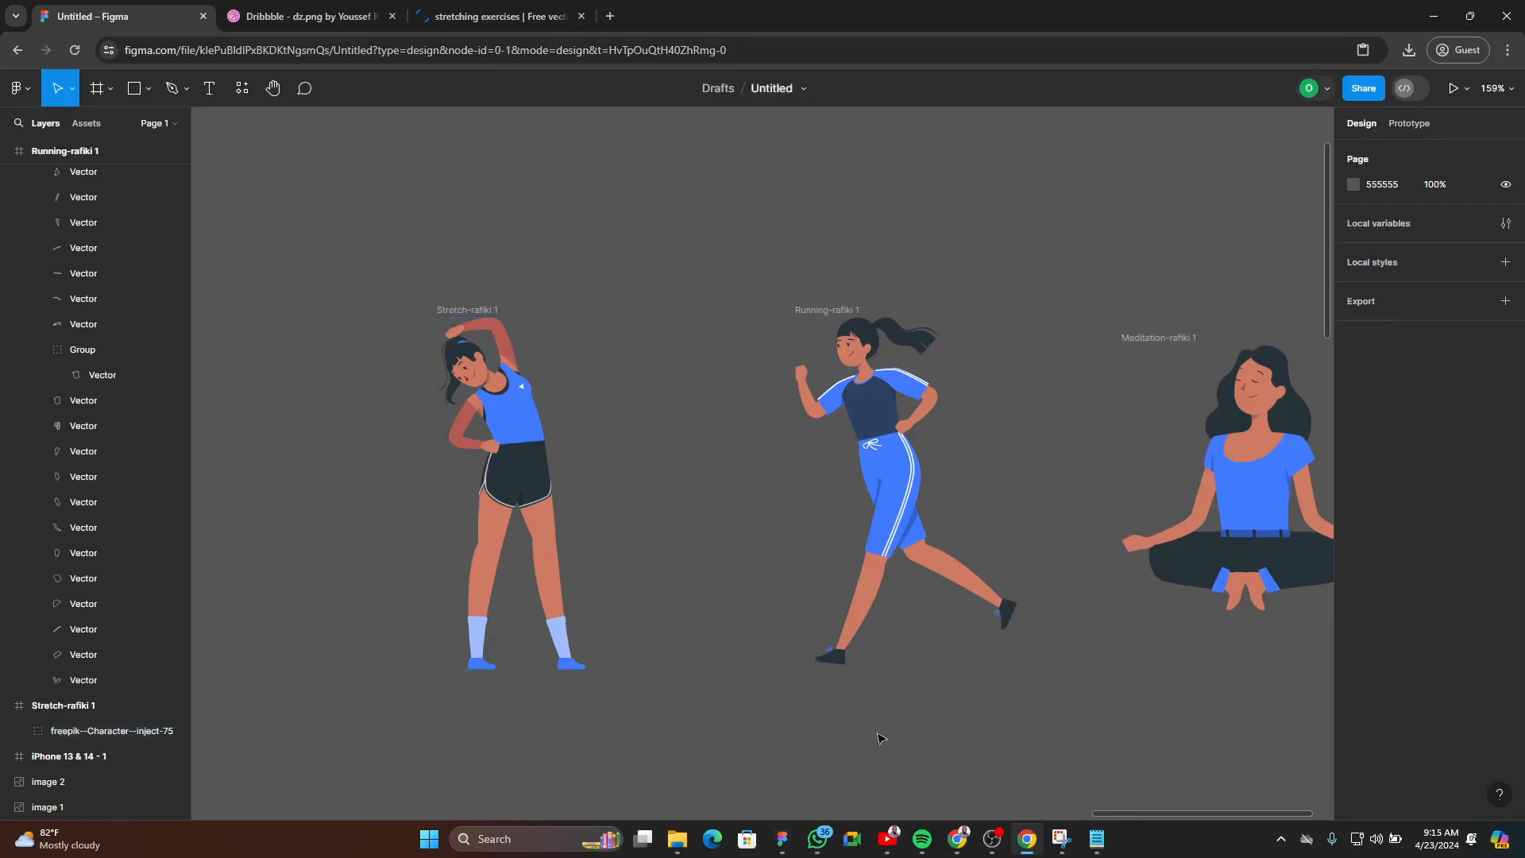
# - Try to move the meditating woman onto the blank iPhone 13 & 14 frame, and undo the move
pyautogui.keyDown('ctrl'); pyautogui.scroll(-2, 508, 667); pyautogui.keyUp('ctrl')
pyautogui.scroll(-2, 705, 701)
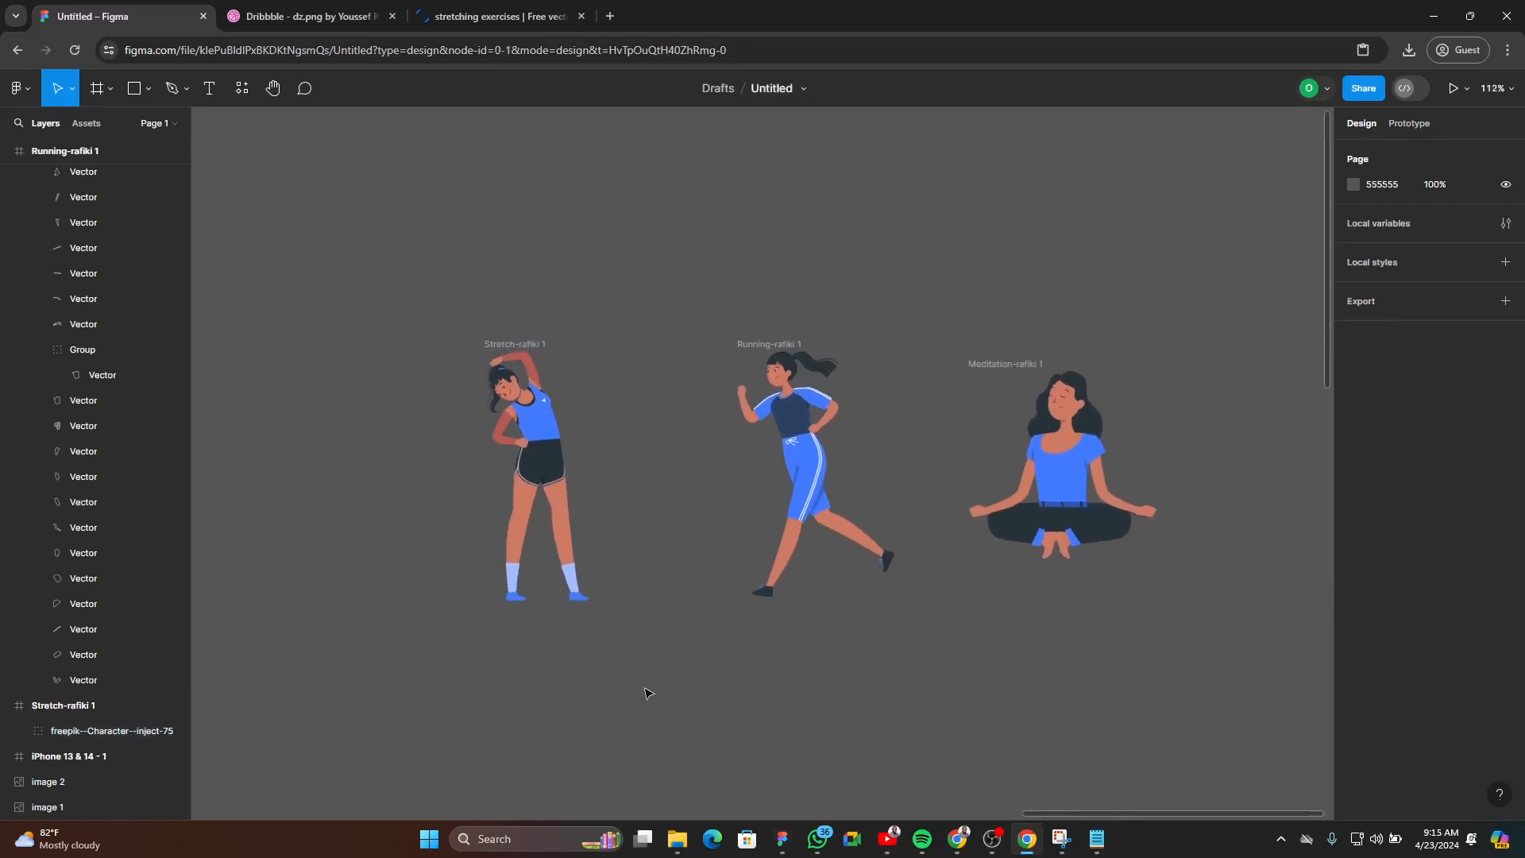
pyautogui.scroll(-3, 729, 698)
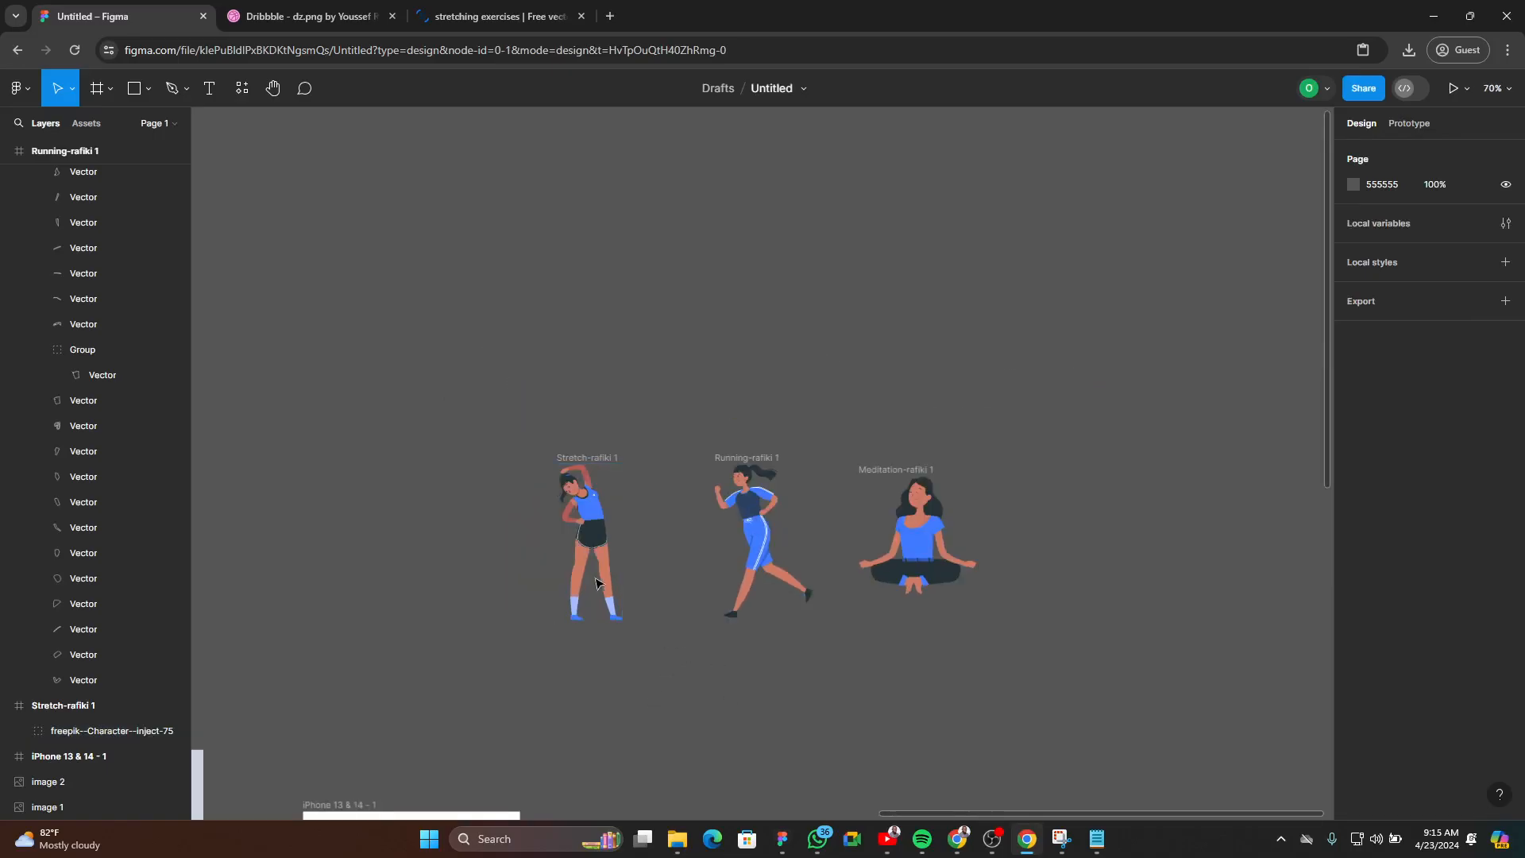
pyautogui.scroll(-10, 592, 580)
pyautogui.hscroll(-7, 592, 581)
pyautogui.moveTo(562, 609); pyautogui.dragTo(570, 552)
pyautogui.moveTo(888, 518); pyautogui.dragTo(736, 729)
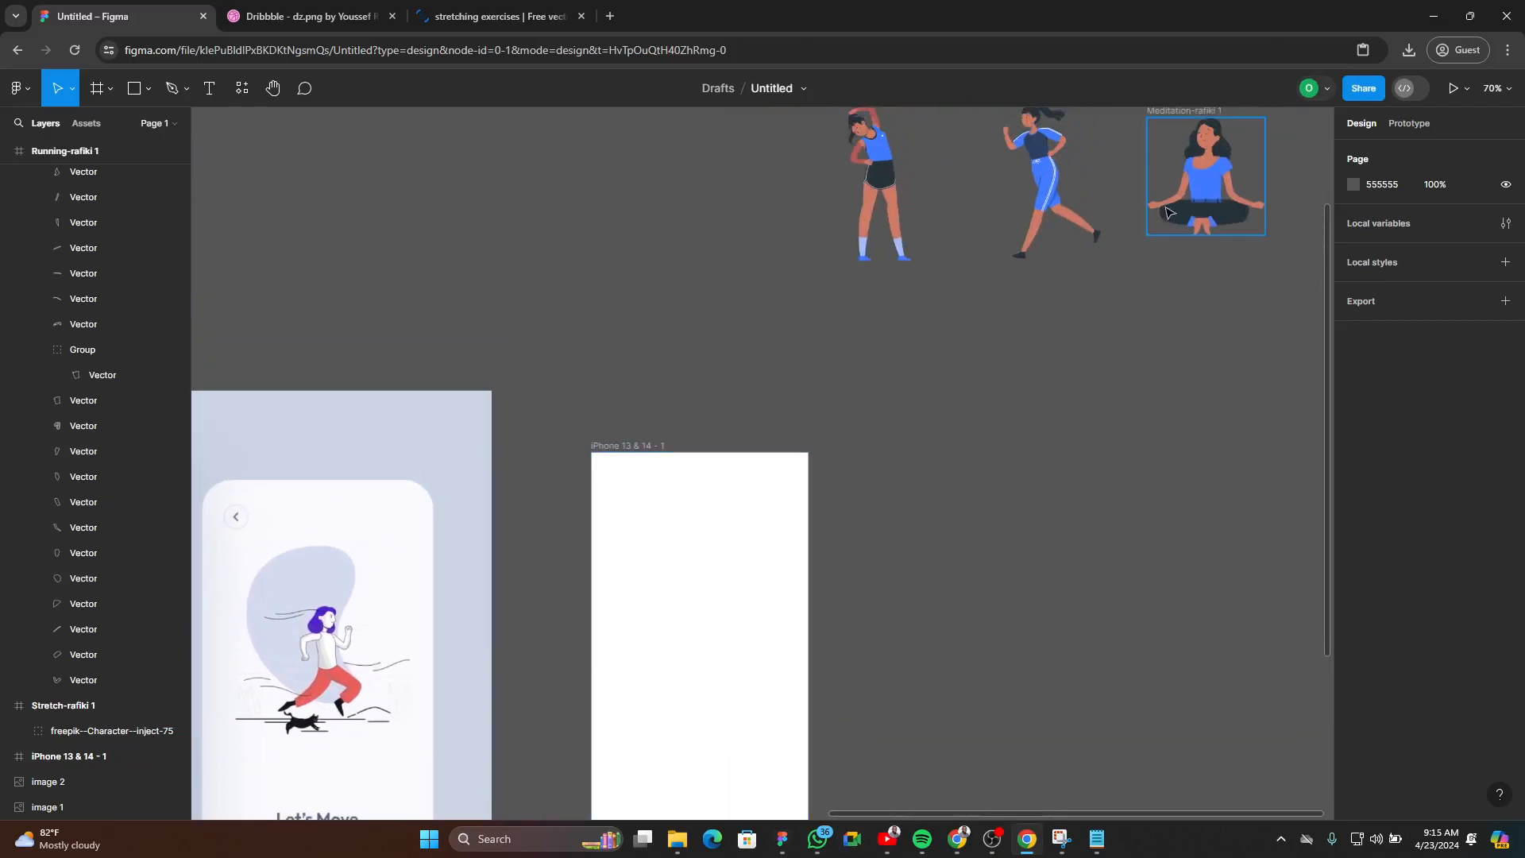
pyautogui.moveTo(1167, 212); pyautogui.dragTo(663, 608)
pyautogui.hotkey('ctrl', 'z')
# - Try to move the running woman's group down within the Running-rafiki 1 frame, and undo the move
pyautogui.moveTo(930, 483); pyautogui.dragTo(850, 529)
pyautogui.moveTo(1060, 369); pyautogui.dragTo(845, 524)
pyautogui.scroll(3, 907, 319)
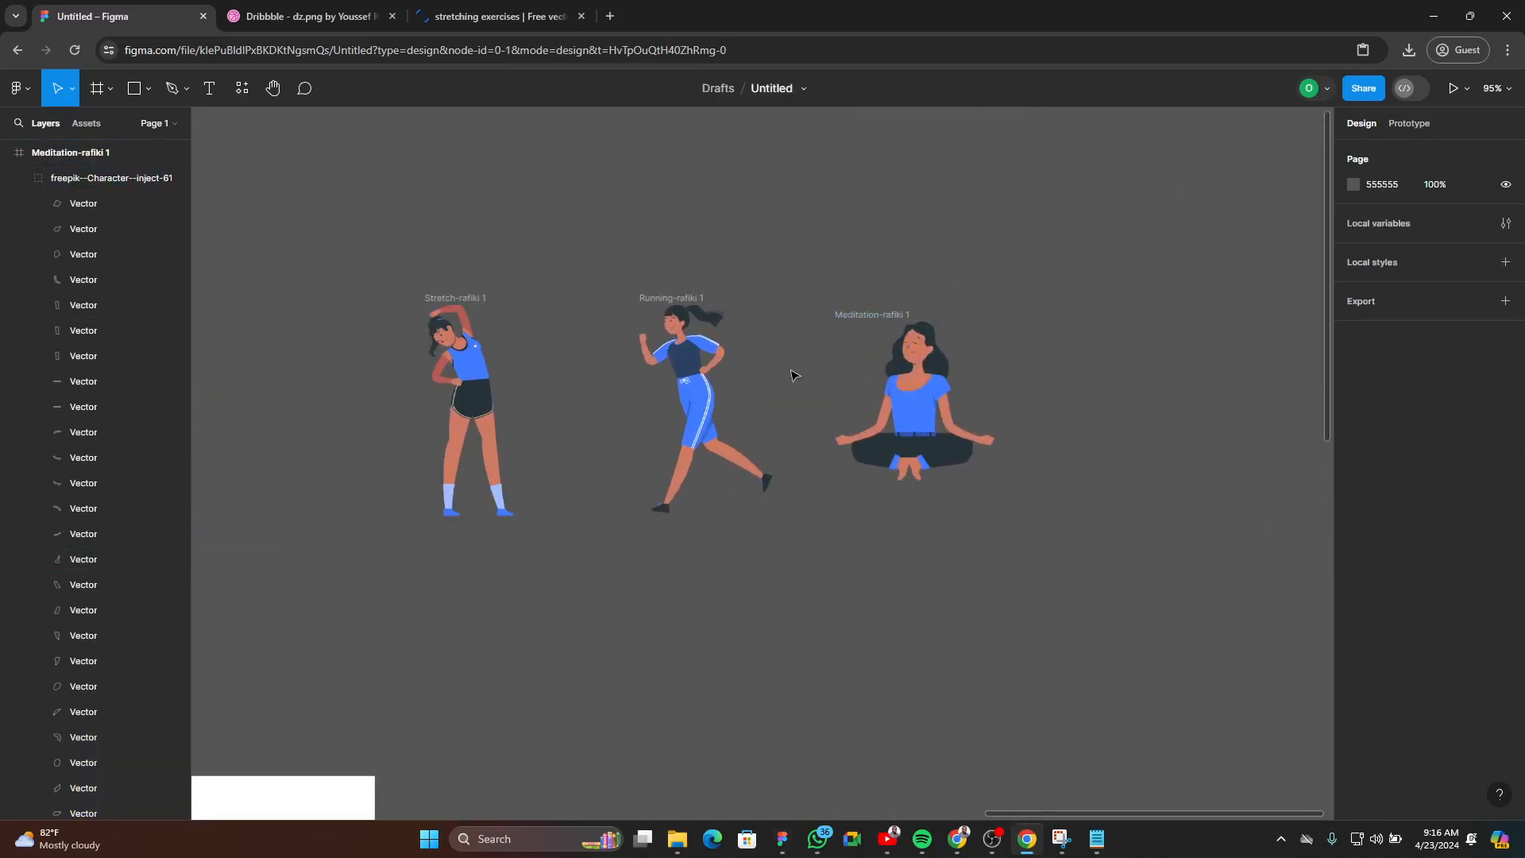
pyautogui.moveTo(709, 368); pyautogui.dragTo(709, 412)
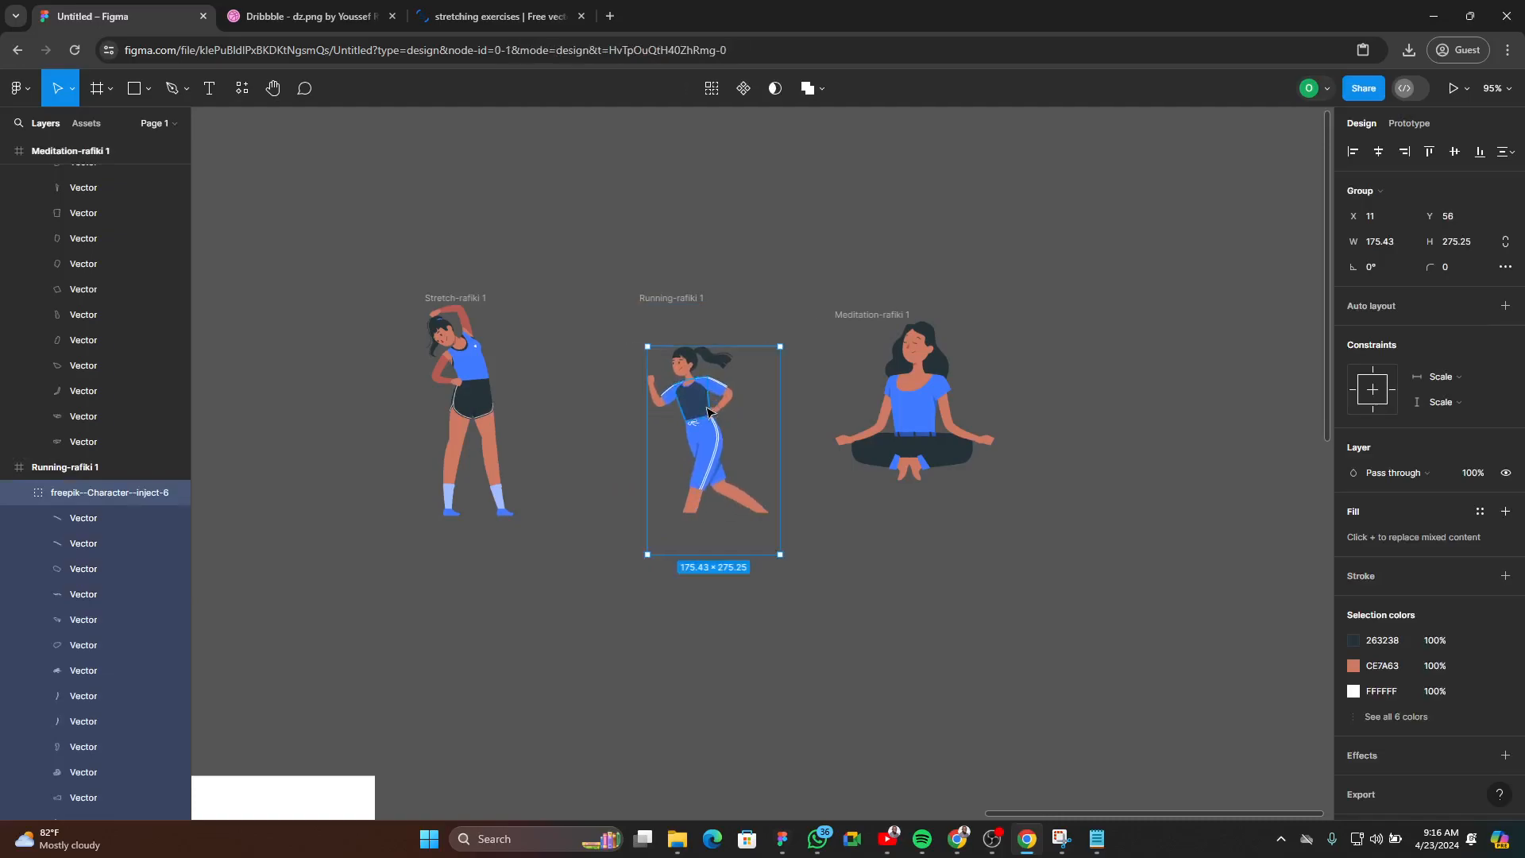
pyautogui.hotkey('ctrl', 'z')
# - Move the whole Meditation-rafiki 1 frame into the upper half of the iPhone 13 & 14 - 1 frame and center it horizontally
pyautogui.moveTo(860, 315); pyautogui.dragTo(400, 686)
pyautogui.scroll(-3, 768, 625)
pyautogui.scroll(-2, 770, 625)
pyautogui.scroll(2, 466, 580)
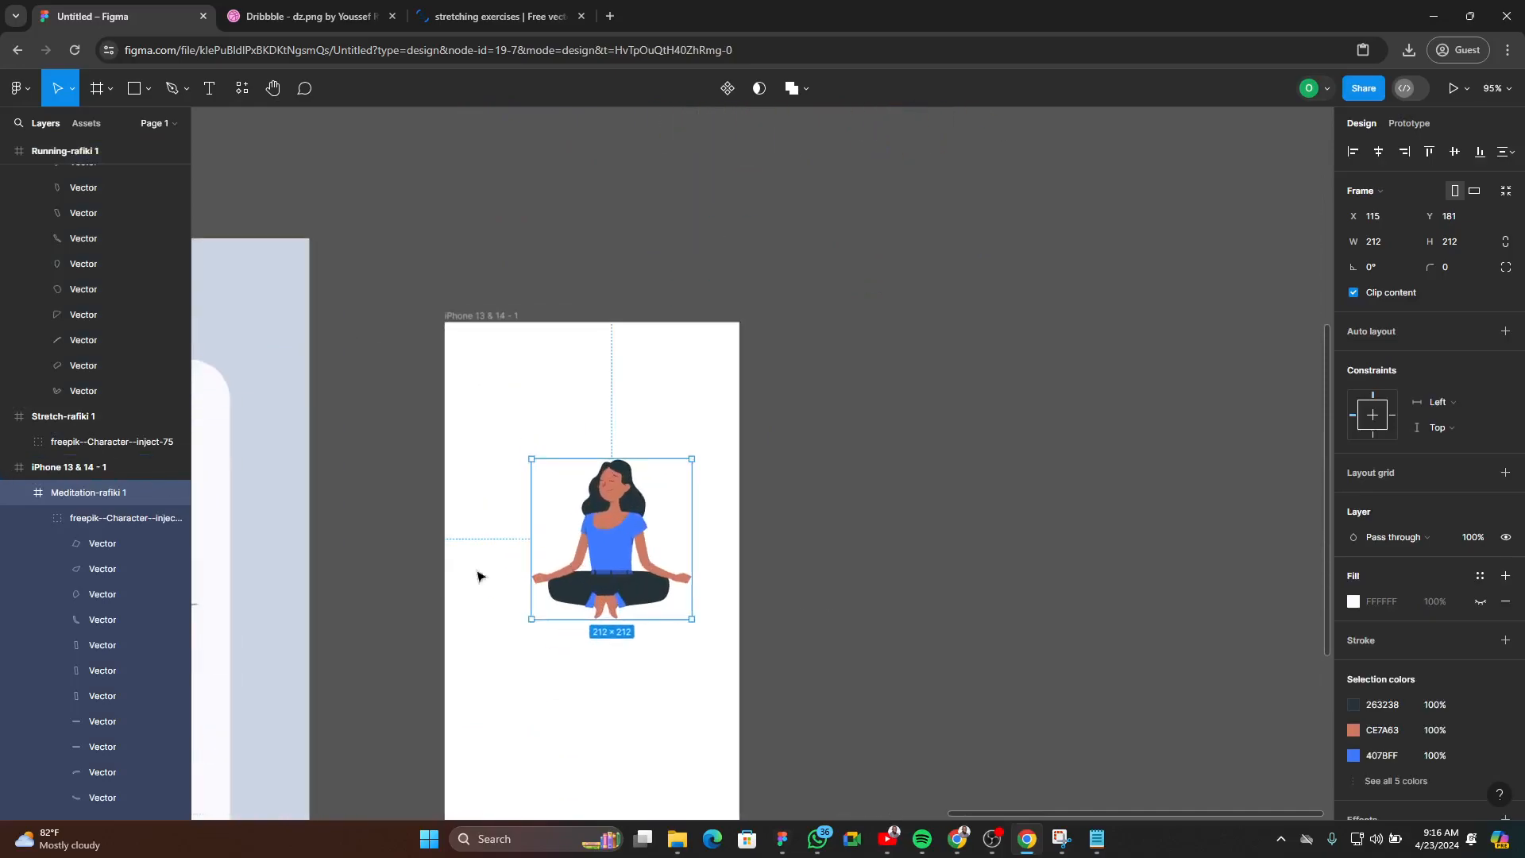
pyautogui.click(1380, 152)
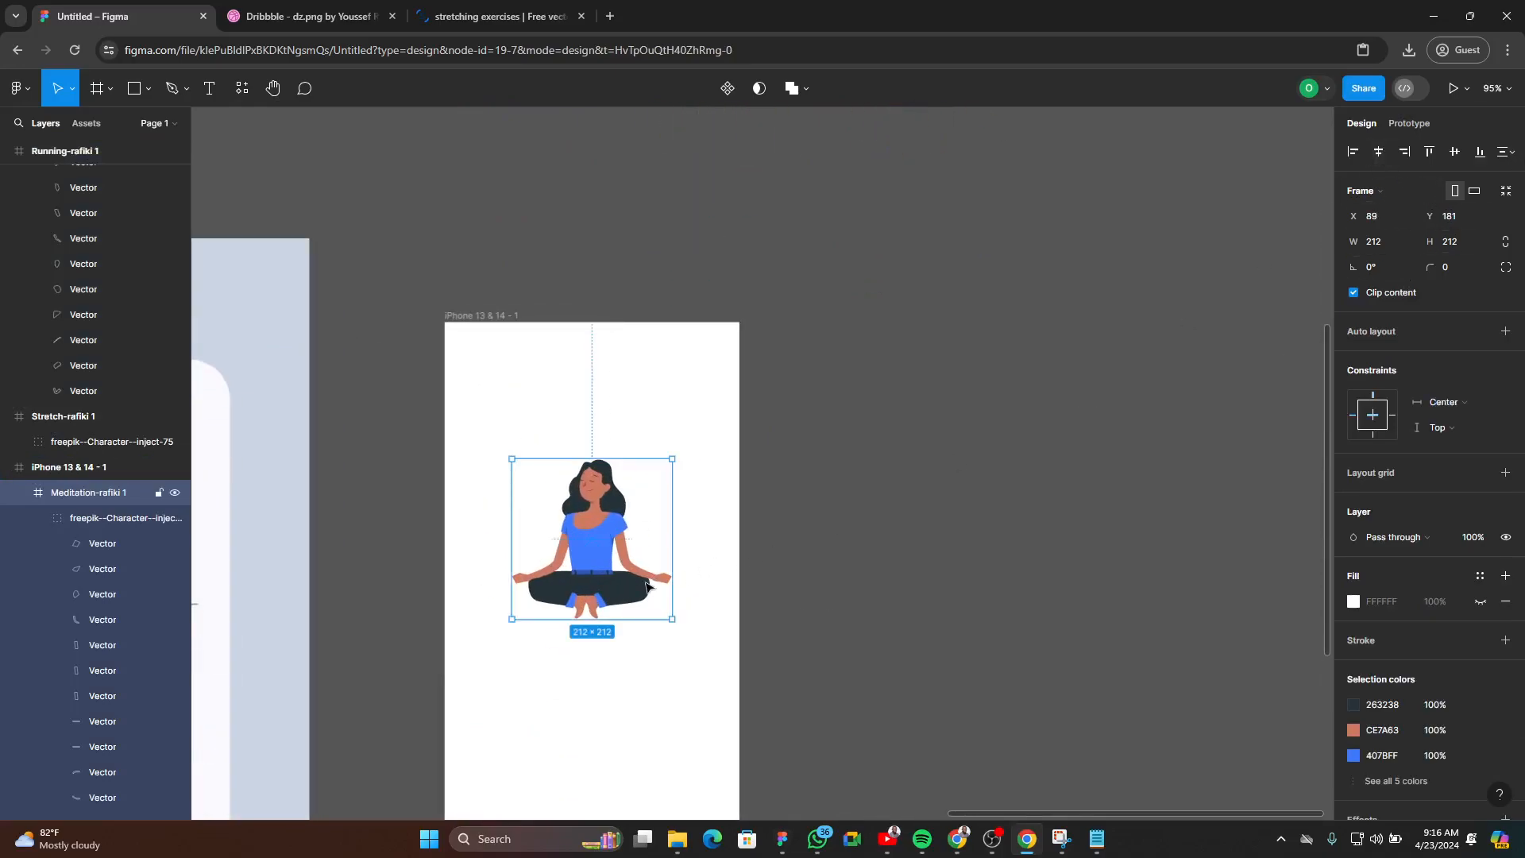
pyautogui.scroll(-2, 658, 540)
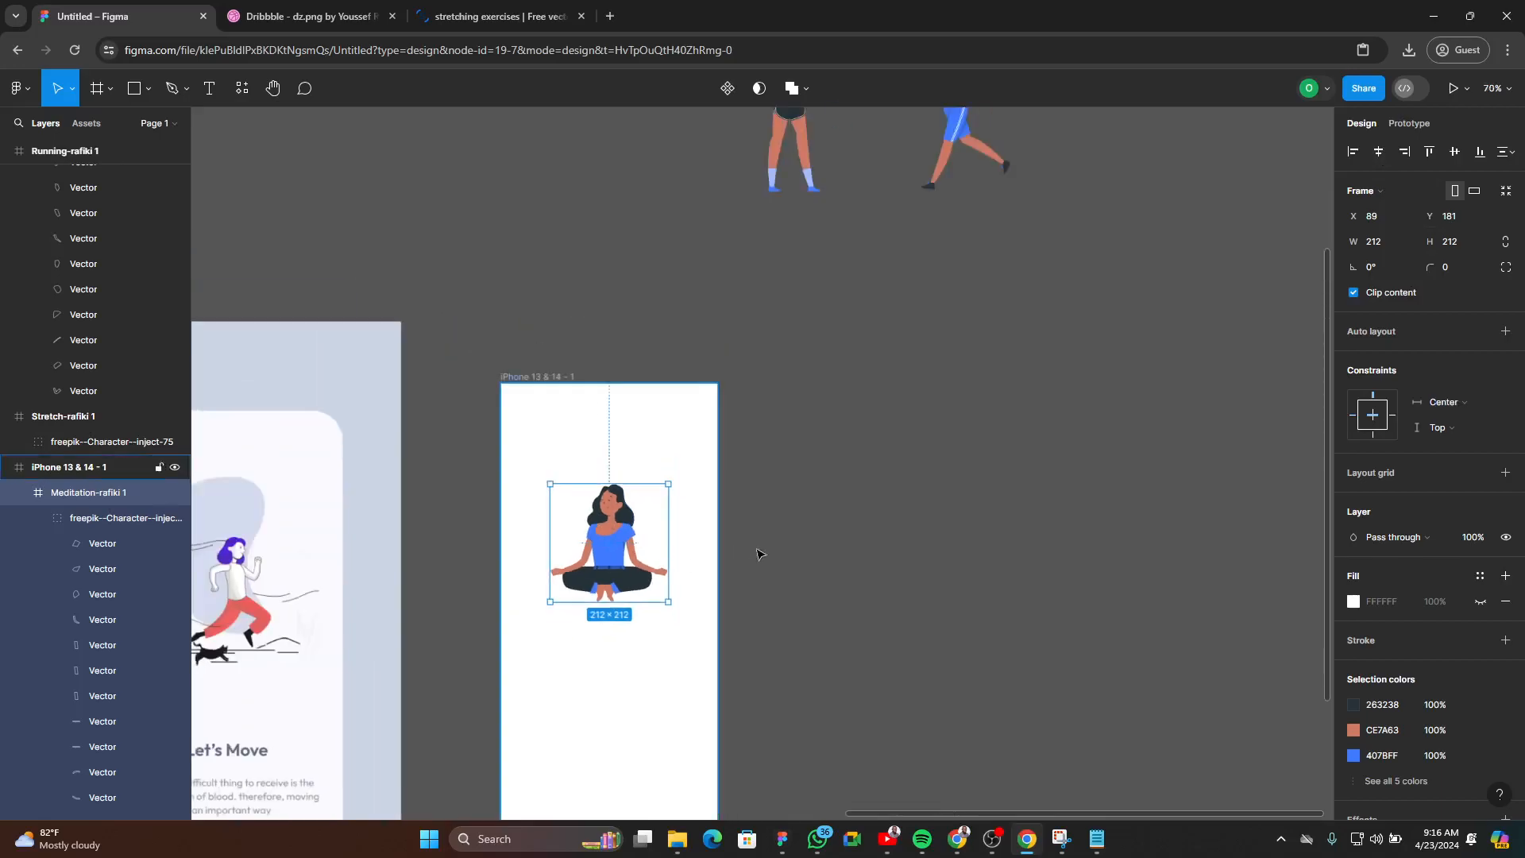
# - Compare the meditating woman's size and placement in the phone frame with the Short Yoga Lessons reference screen
pyautogui.scroll(2, 504, 561)
pyautogui.scroll(1, 623, 508)
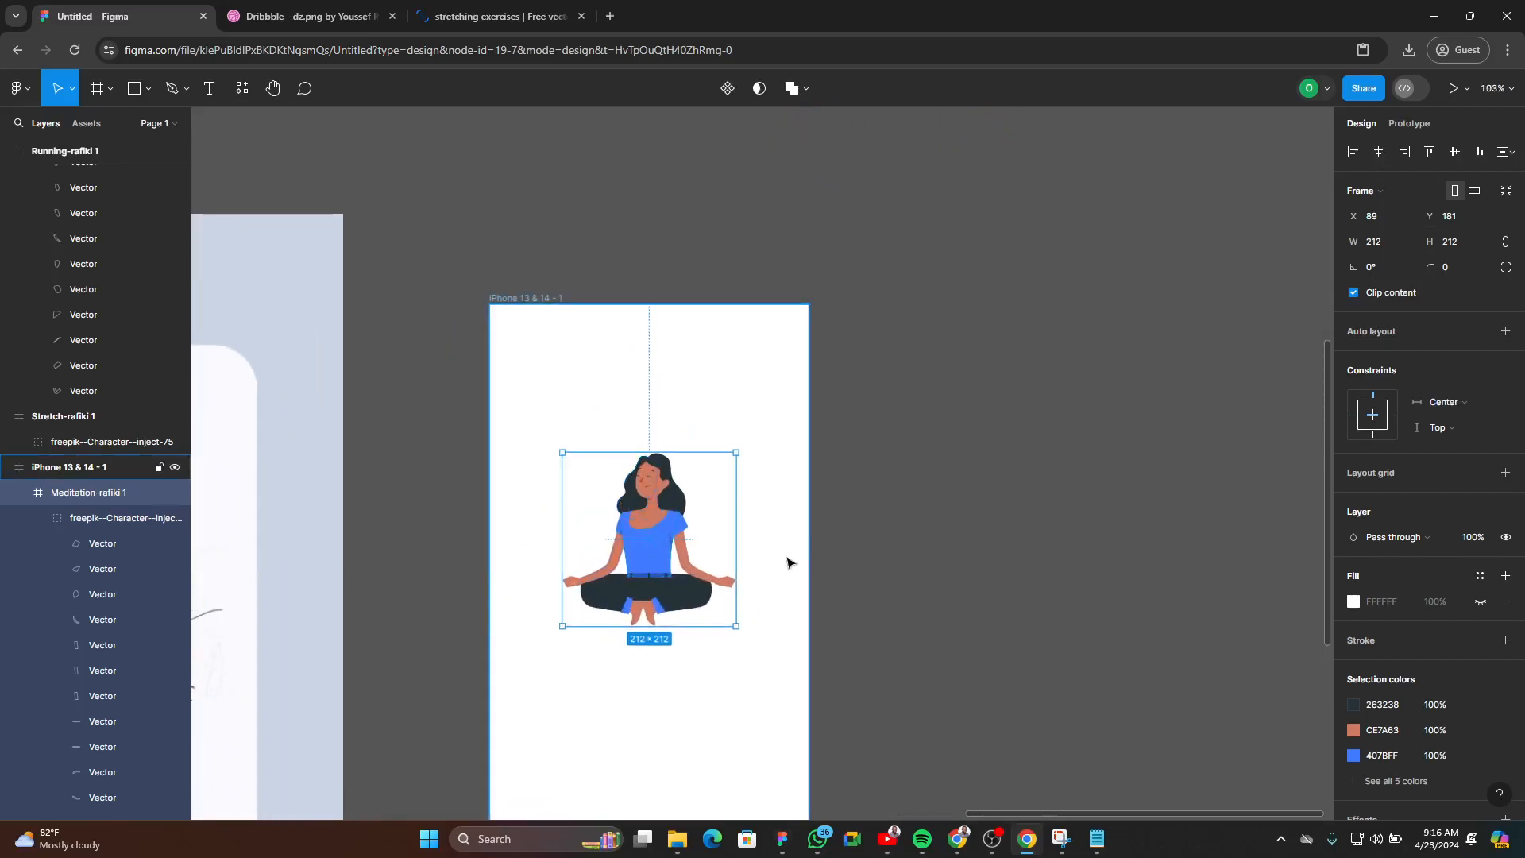
pyautogui.scroll(-3, 841, 562)
pyautogui.scroll(1, 732, 570)
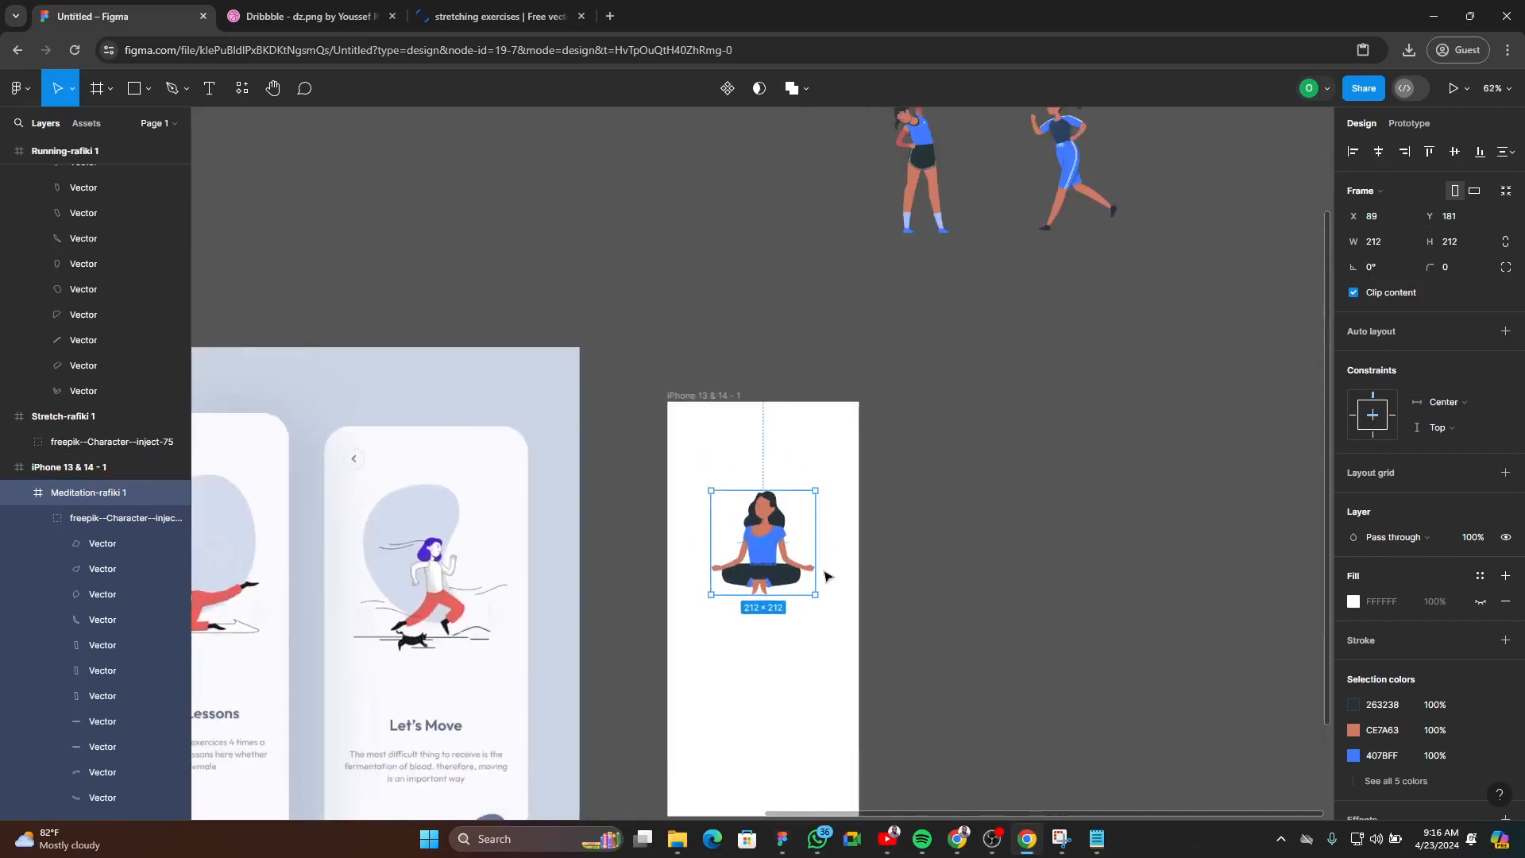
pyautogui.moveTo(736, 655); pyautogui.dragTo(1193, 427)
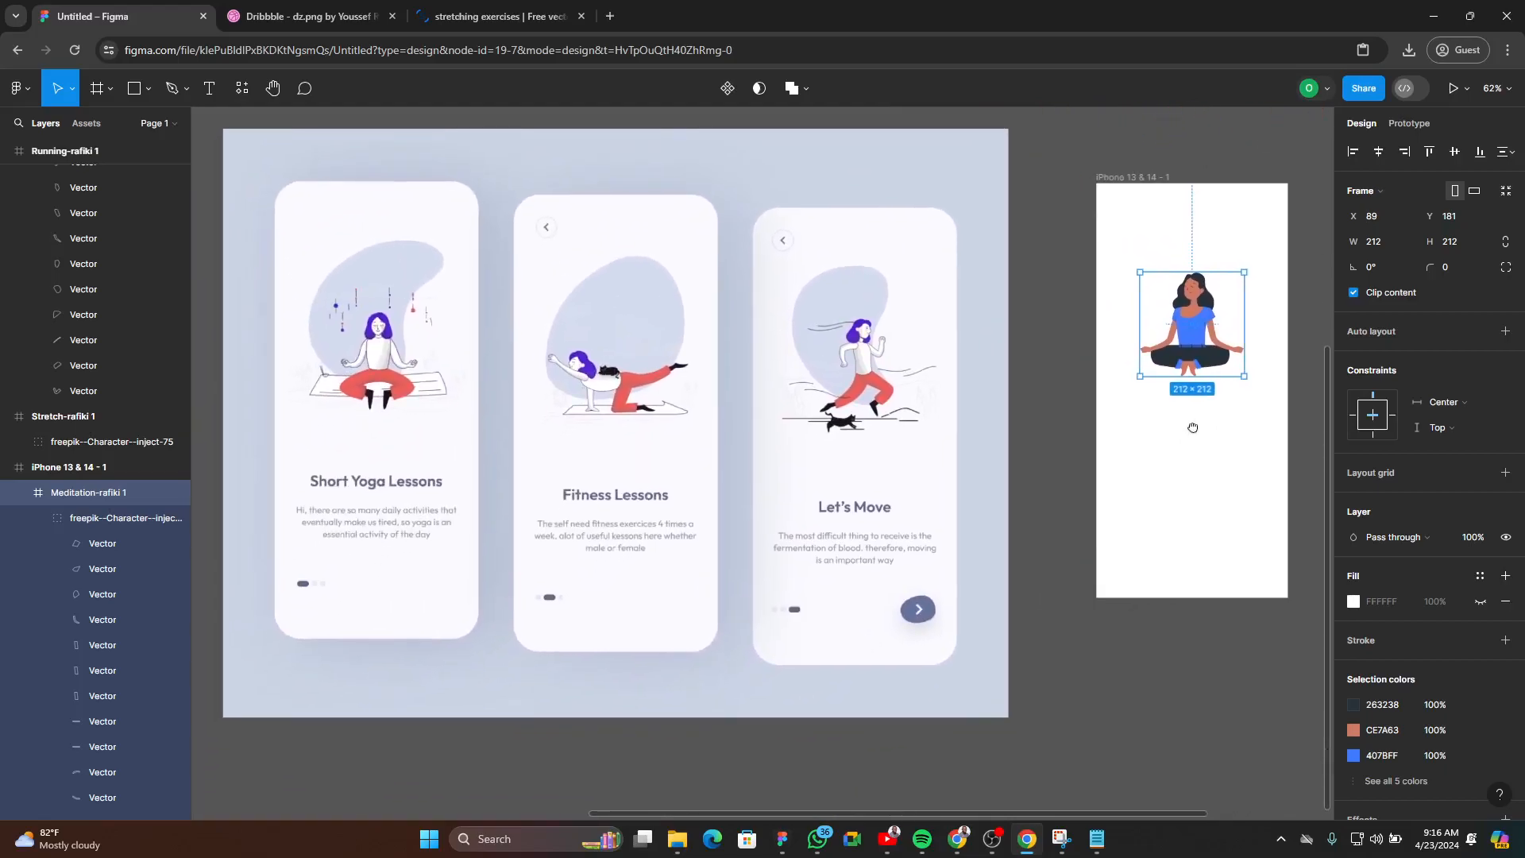
pyautogui.moveTo(1117, 466); pyautogui.dragTo(963, 494)
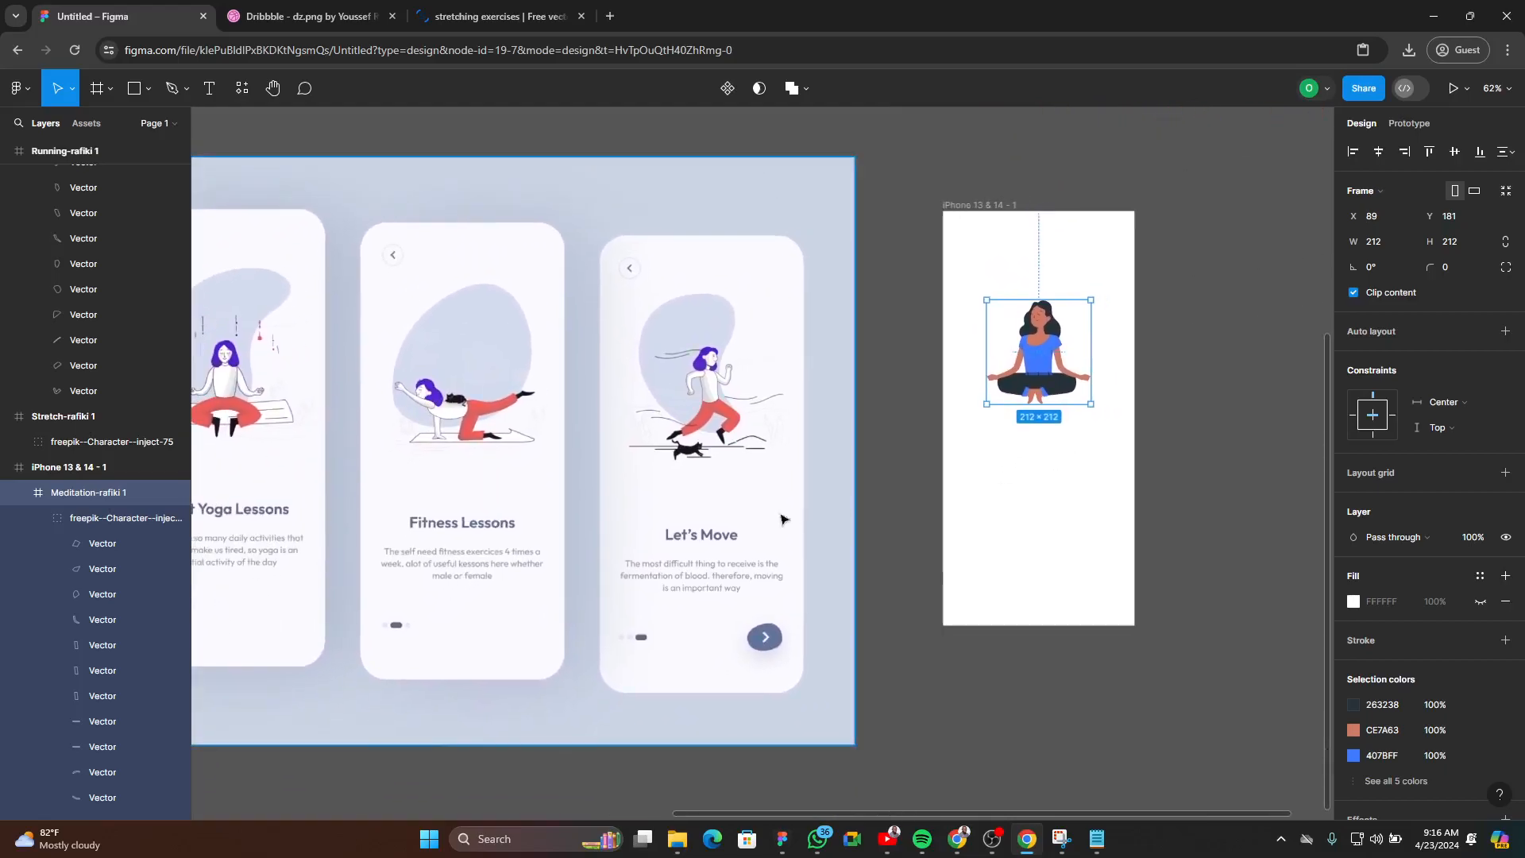
pyautogui.moveTo(1086, 511); pyautogui.dragTo(1234, 511)
pyautogui.moveTo(393, 486); pyautogui.dragTo(480, 522)
pyautogui.scroll(5, 481, 526)
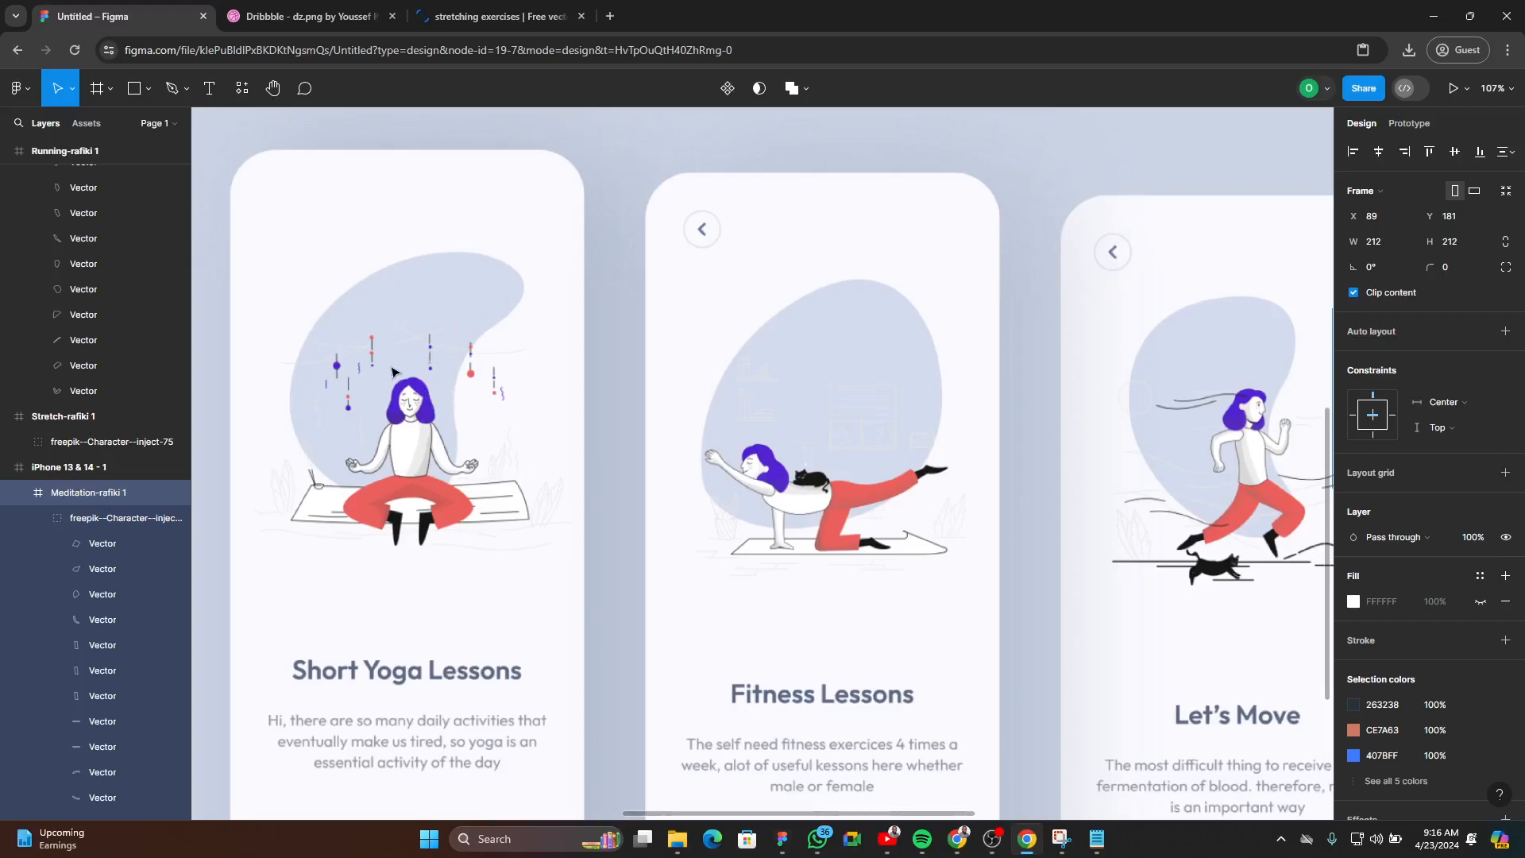
# - Move the Meditation-rafiki 1 frame down to Y 220 in the iPhone 13 & 14 - 1 frame, keeping it horizontally centered
pyautogui.scroll(-3, 420, 489)
pyautogui.moveTo(1106, 534); pyautogui.dragTo(861, 437)
pyautogui.moveTo(1067, 508); pyautogui.dragTo(927, 574)
pyautogui.scroll(3, 847, 465)
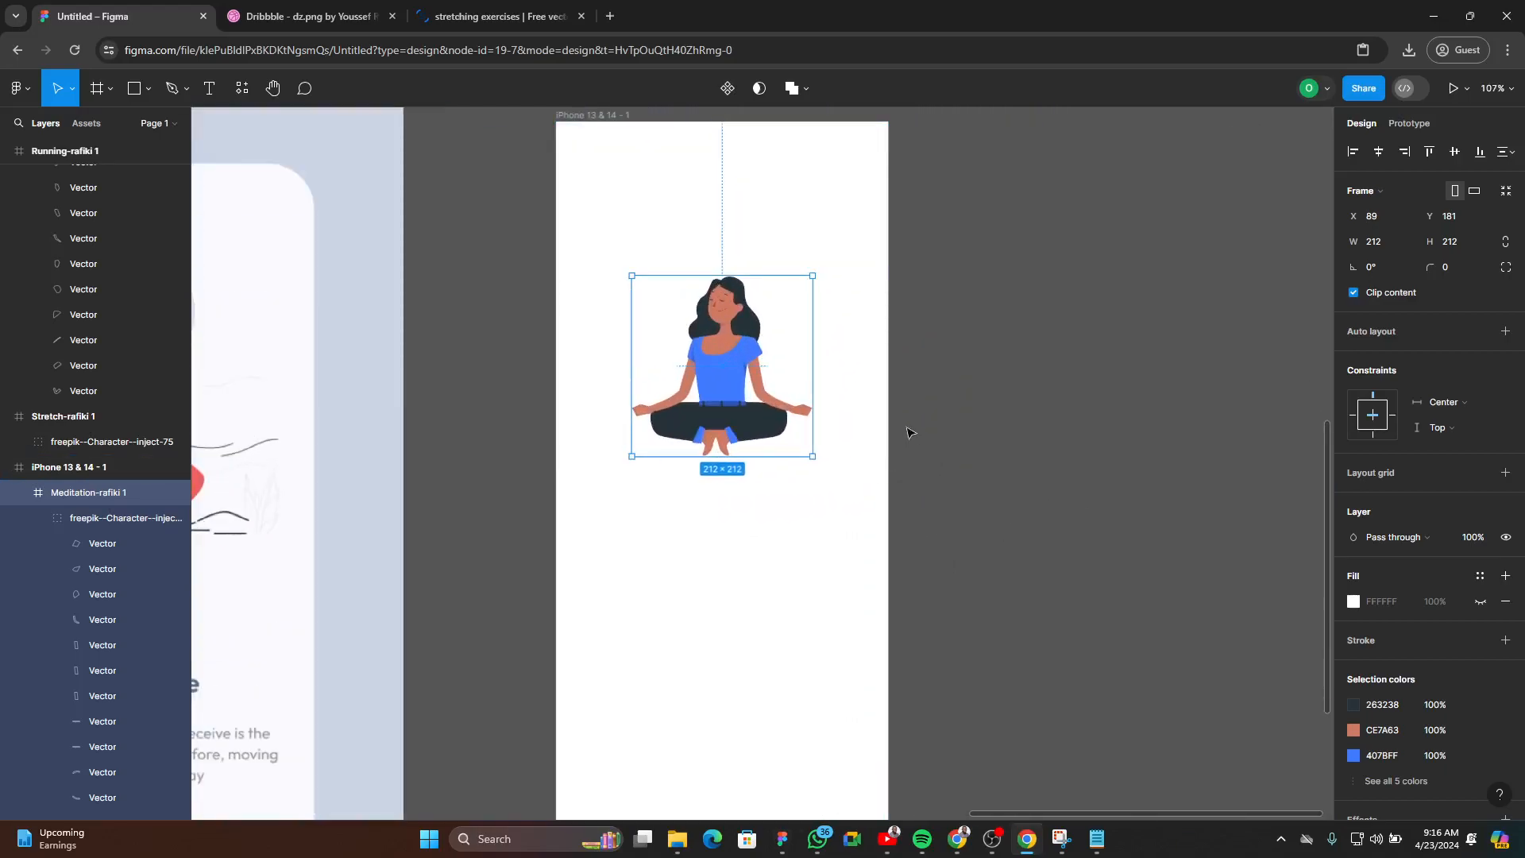
pyautogui.moveTo(714, 379); pyautogui.dragTo(735, 432)
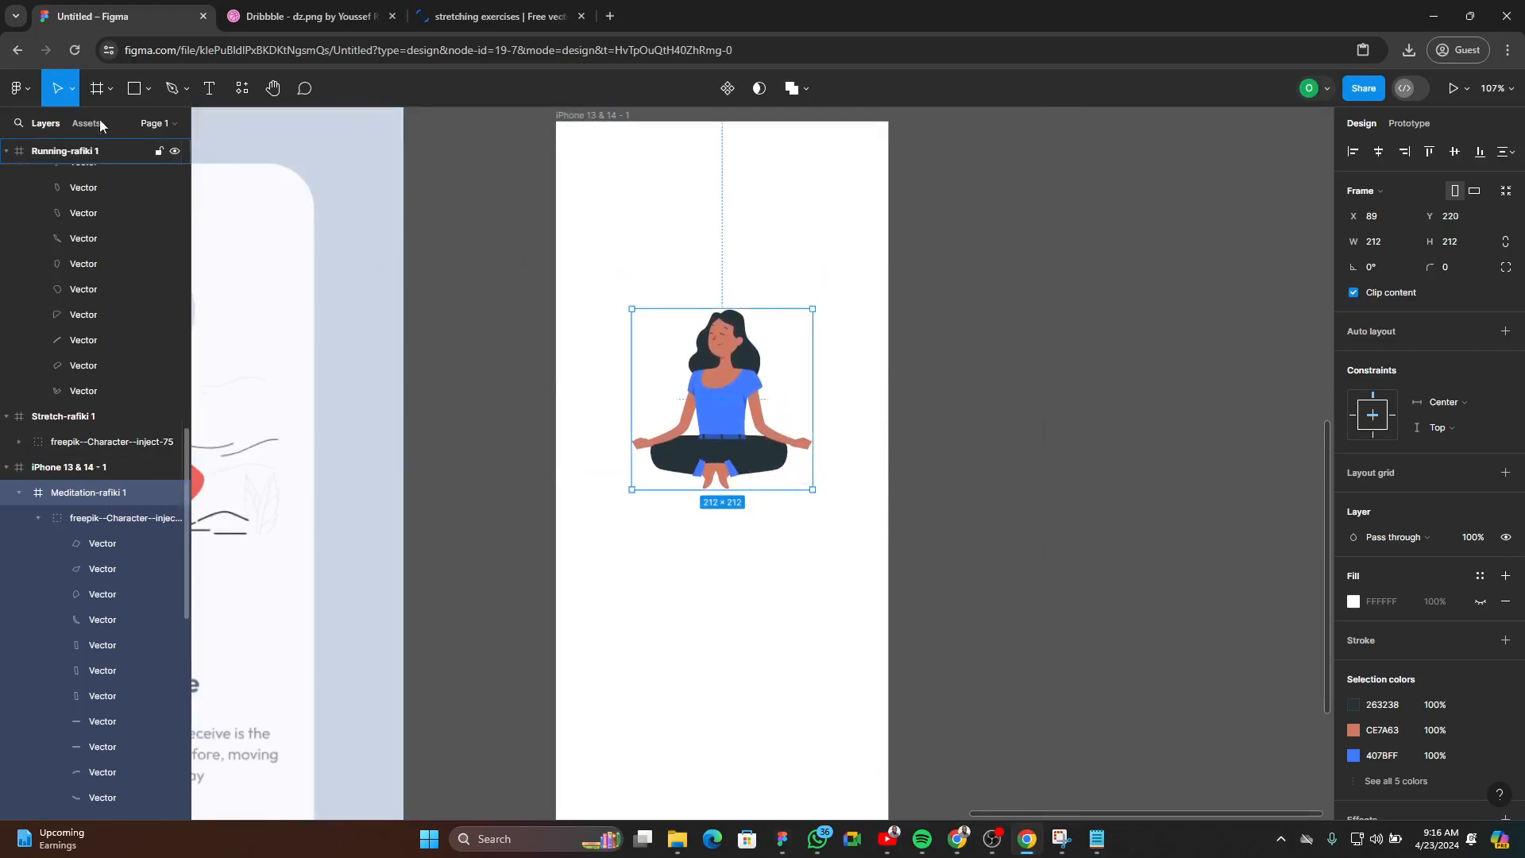
# - Scale the Meditation-rafiki 1 frame with its artwork to 234 × 234 from its top center, checking its proportions against the reference screens
pyautogui.click(73, 90)
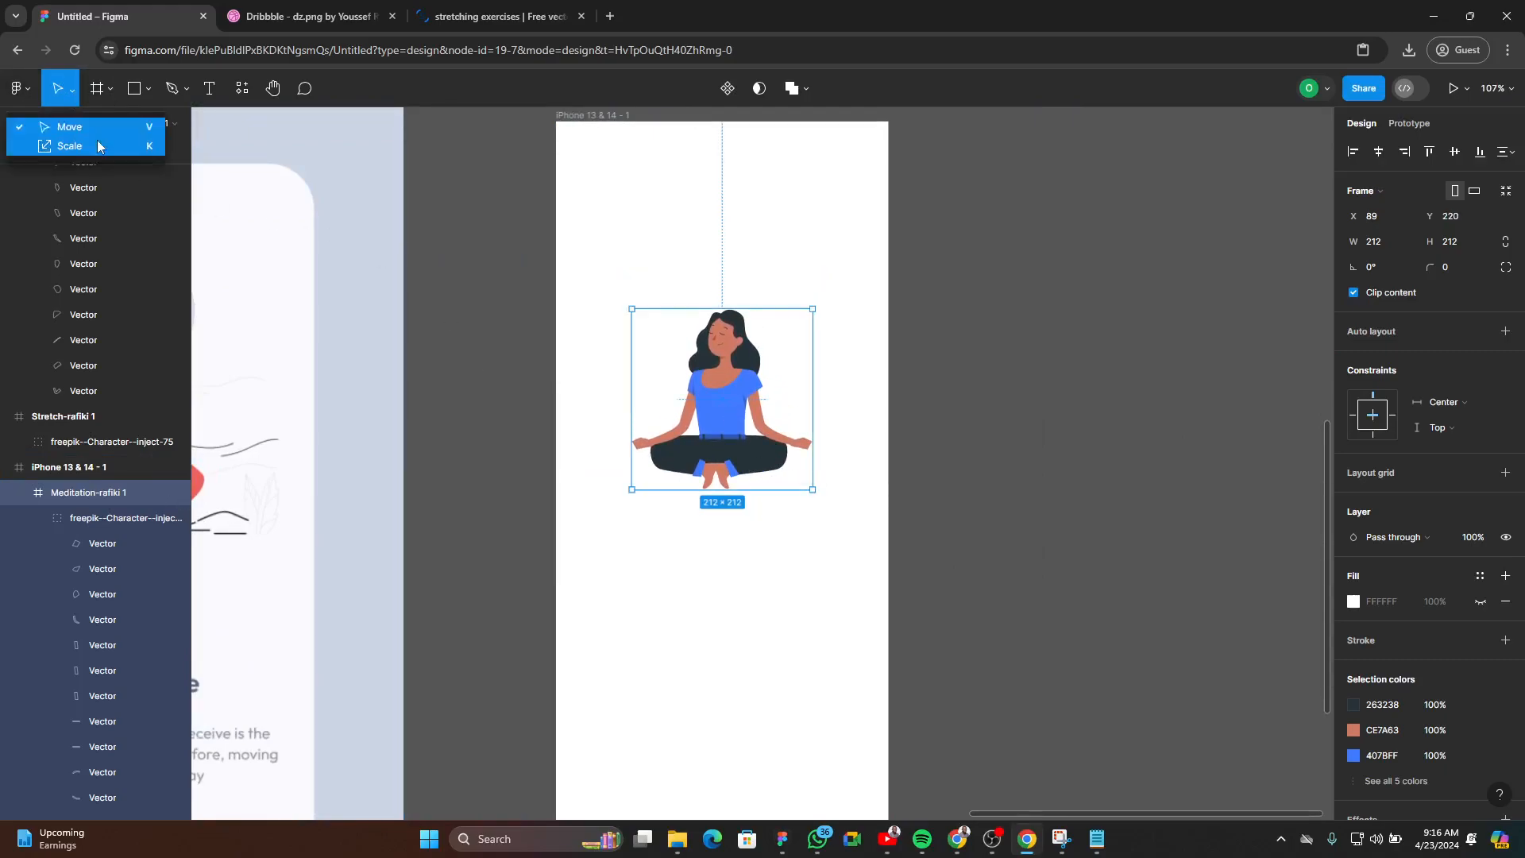
pyautogui.click(85, 143)
pyautogui.moveTo(741, 487); pyautogui.dragTo(749, 533)
pyautogui.scroll(-5, 1167, 588)
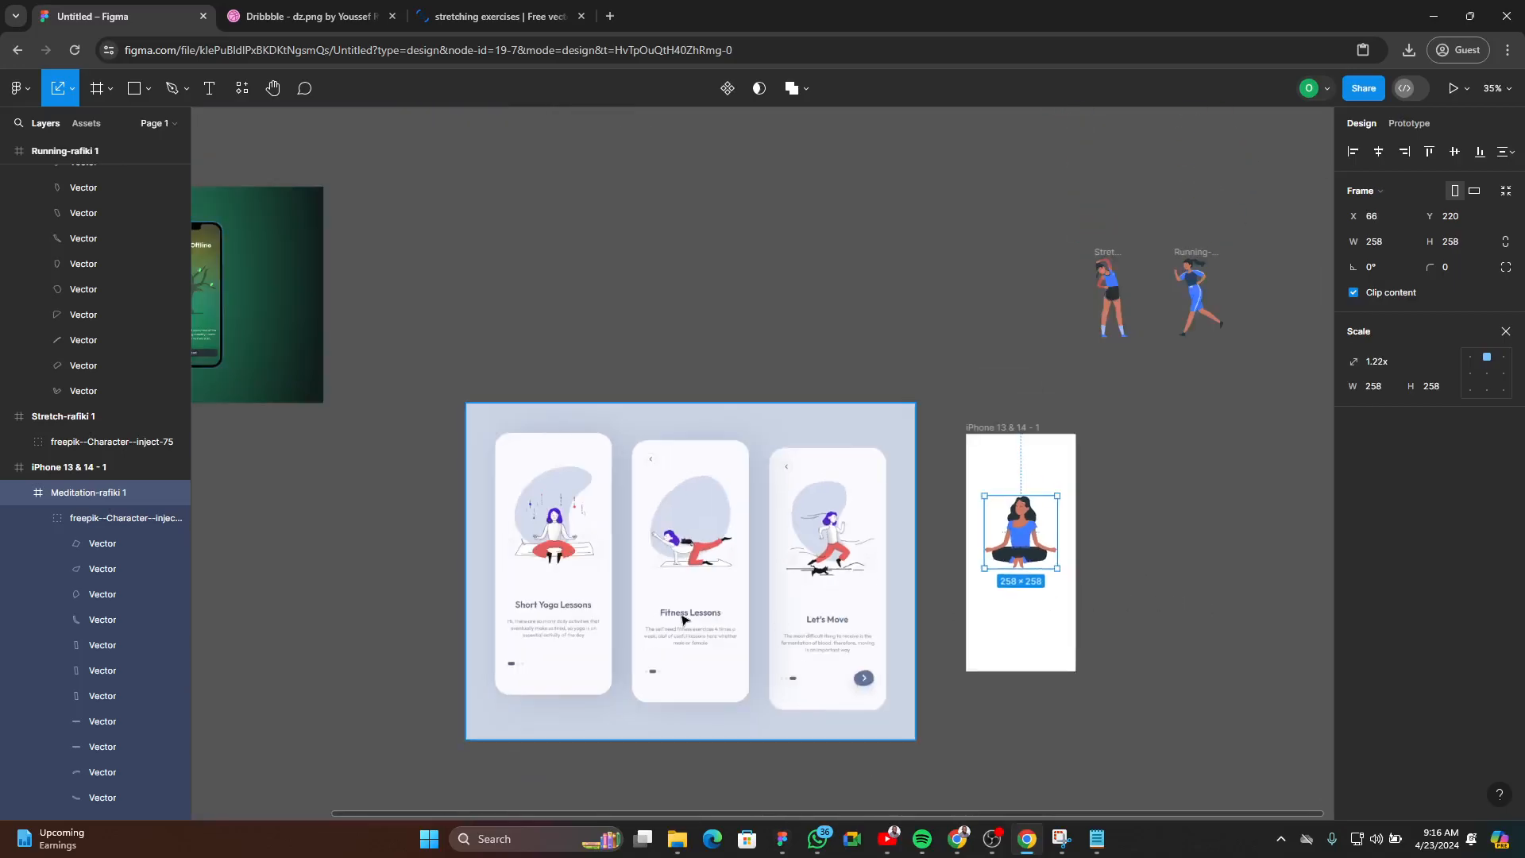
pyautogui.scroll(3, 684, 621)
pyautogui.hscroll(2, 685, 621)
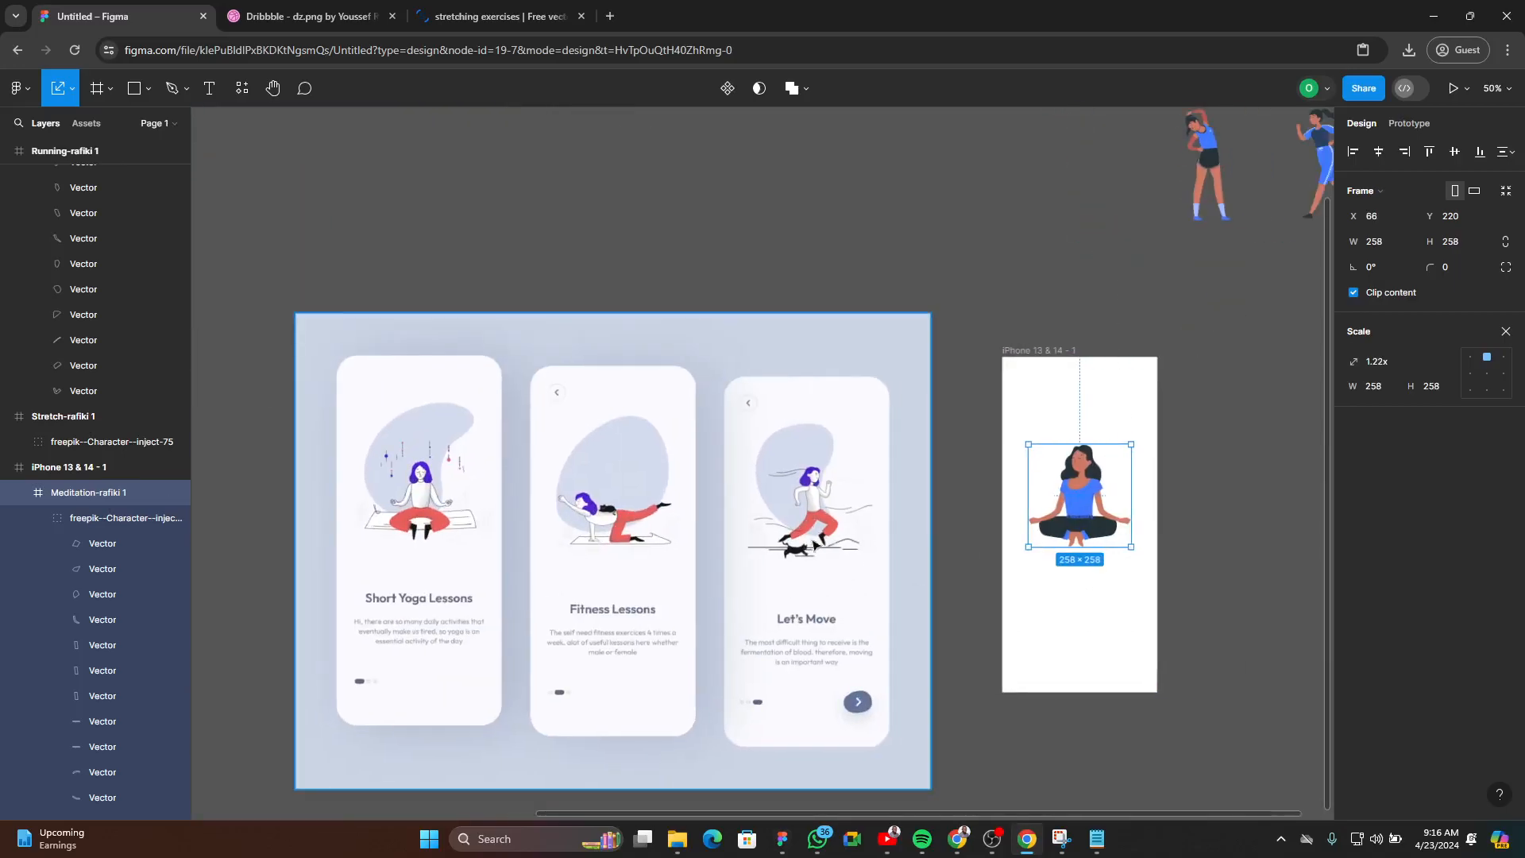
pyautogui.scroll(8, 1176, 548)
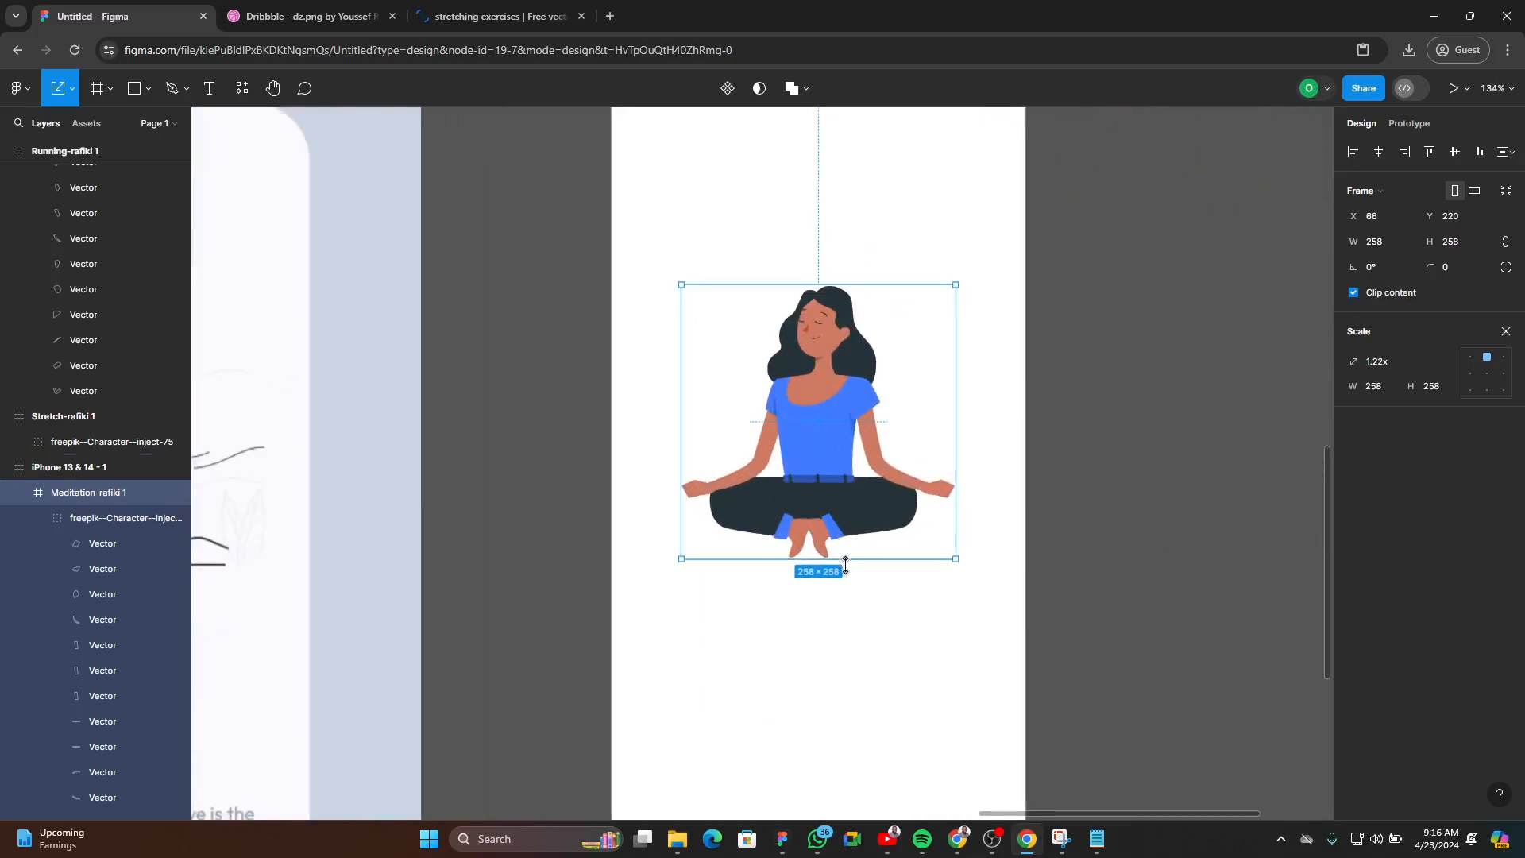
pyautogui.moveTo(845, 562); pyautogui.dragTo(841, 532)
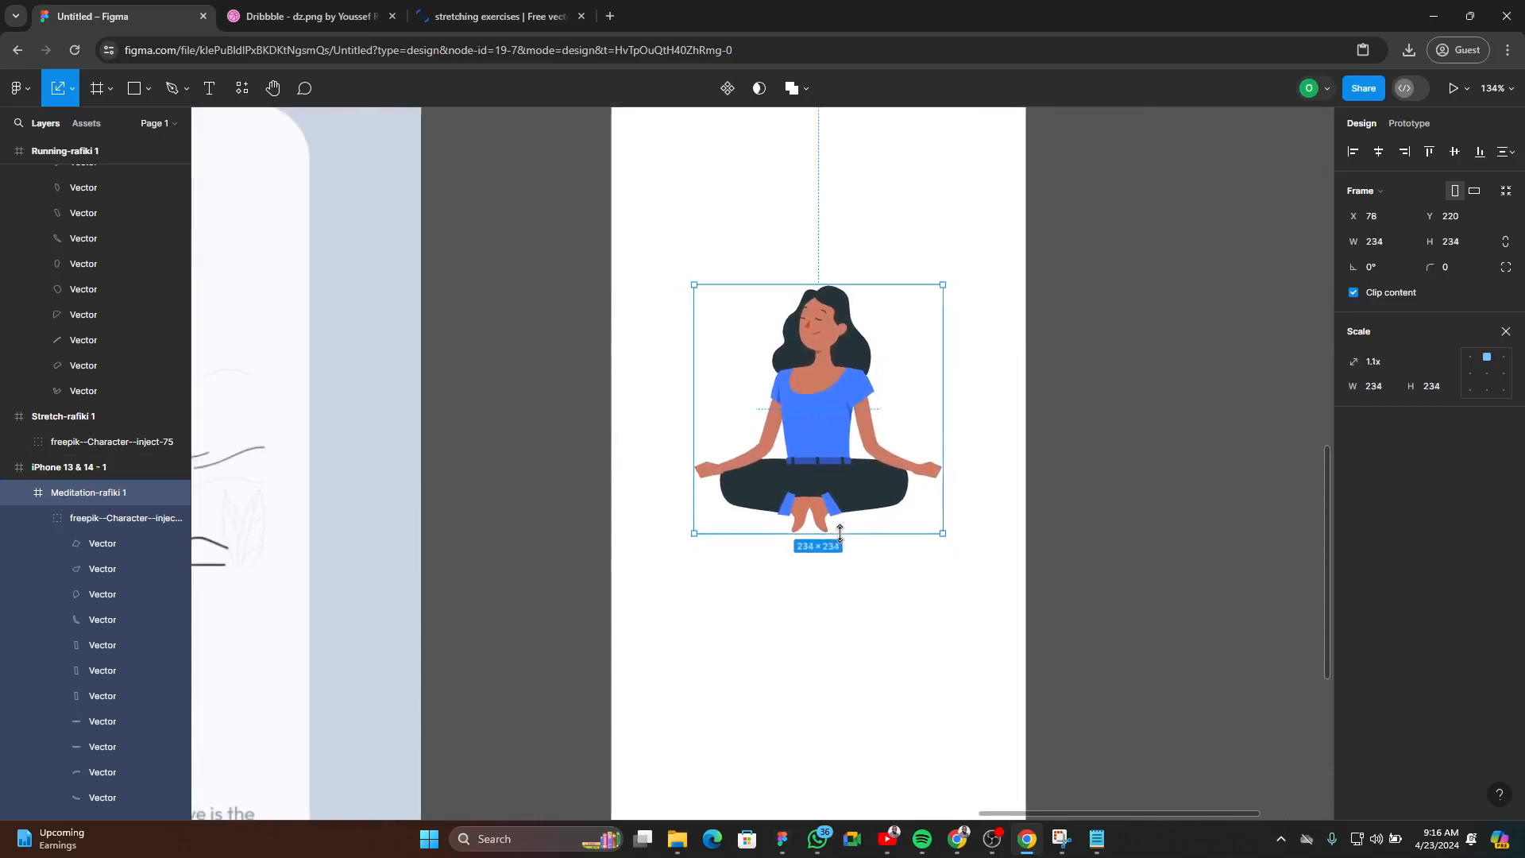
pyautogui.press('v')
# - Preview the iPhone 13 & 14 - 1 frame and place the preview beside the canvas to compare it with the reference screens
pyautogui.scroll(-5, 585, 545)
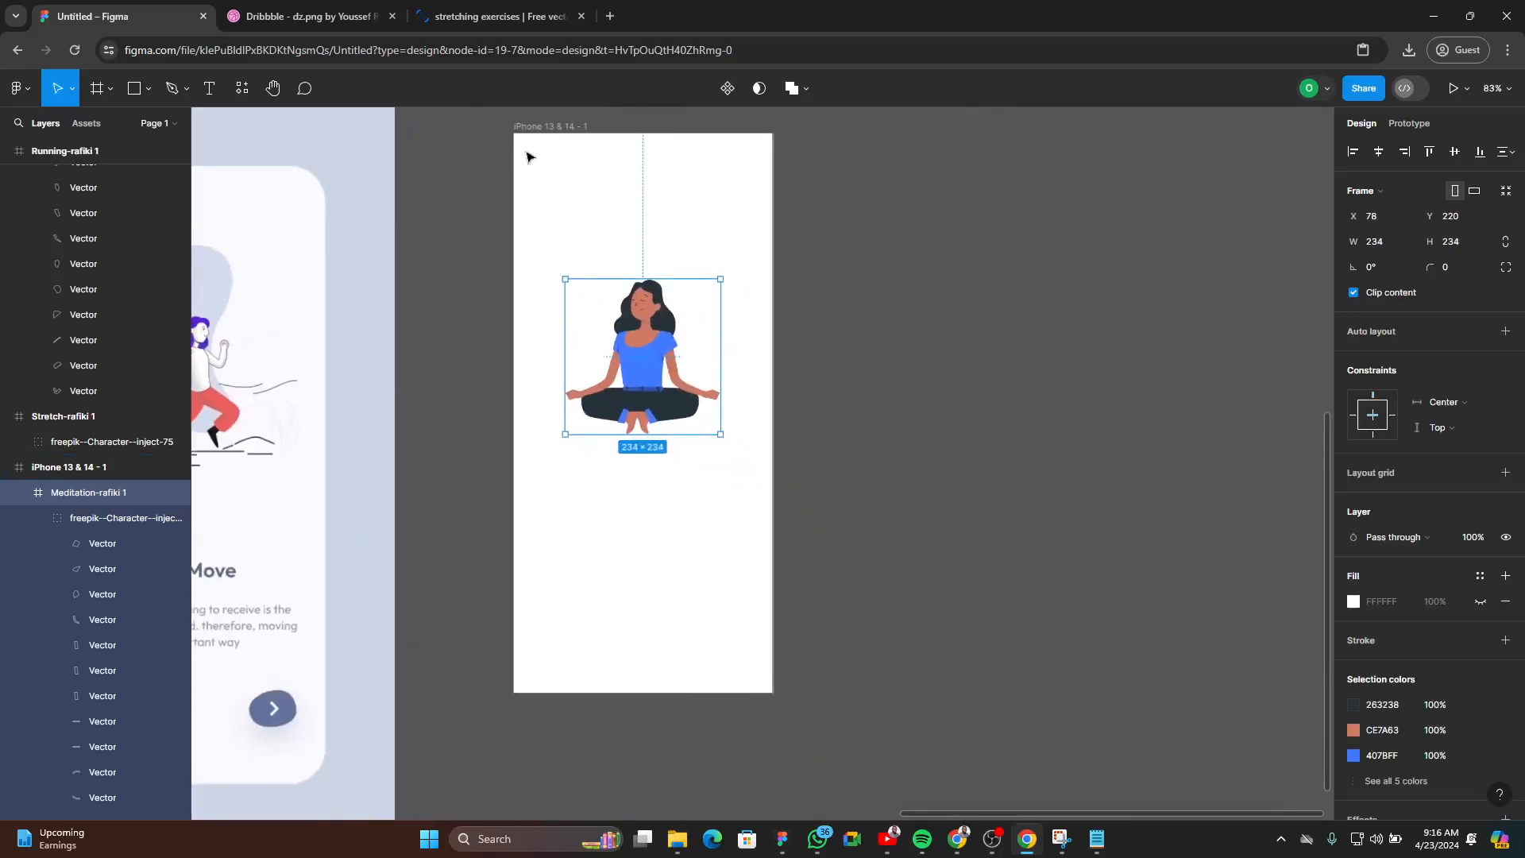
pyautogui.click(556, 125)
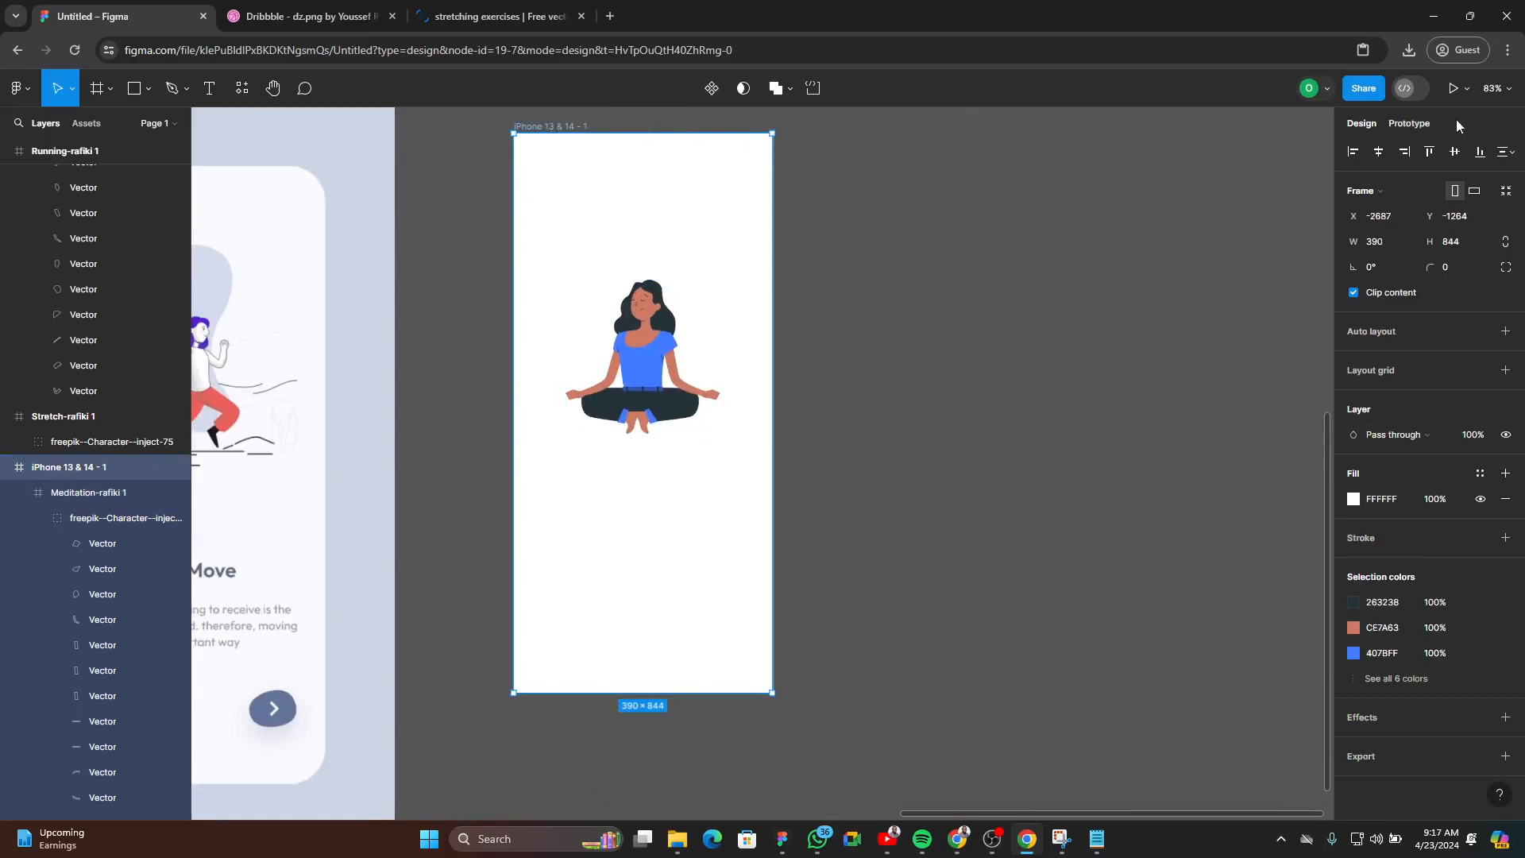
pyautogui.click(1453, 89)
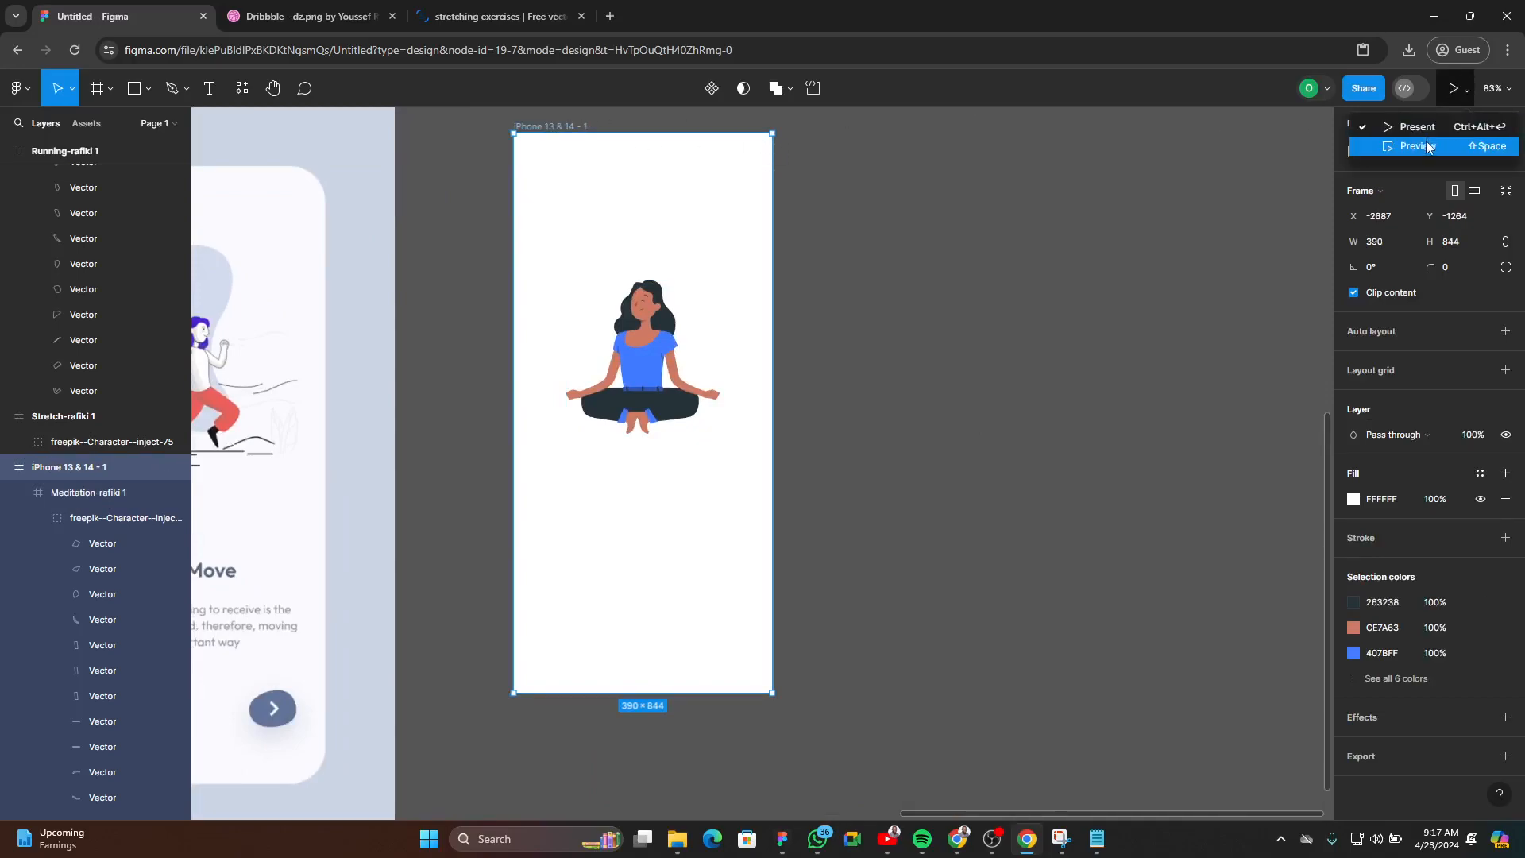
pyautogui.click(1430, 146)
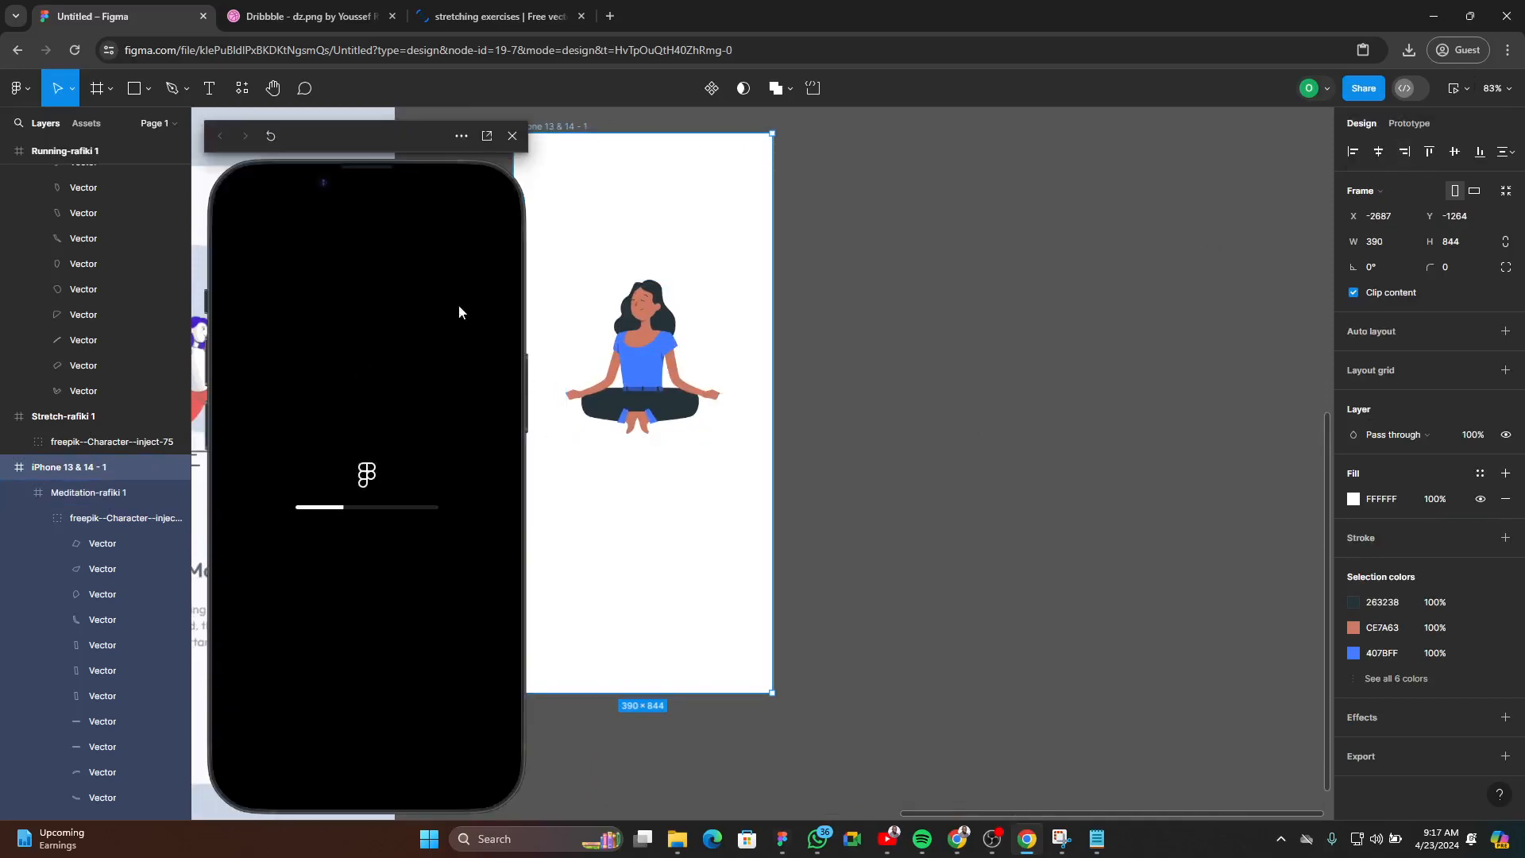
pyautogui.moveTo(448, 133); pyautogui.dragTo(661, 154)
pyautogui.moveTo(1022, 159); pyautogui.dragTo(1194, 122)
pyautogui.scroll(-1, 490, 514)
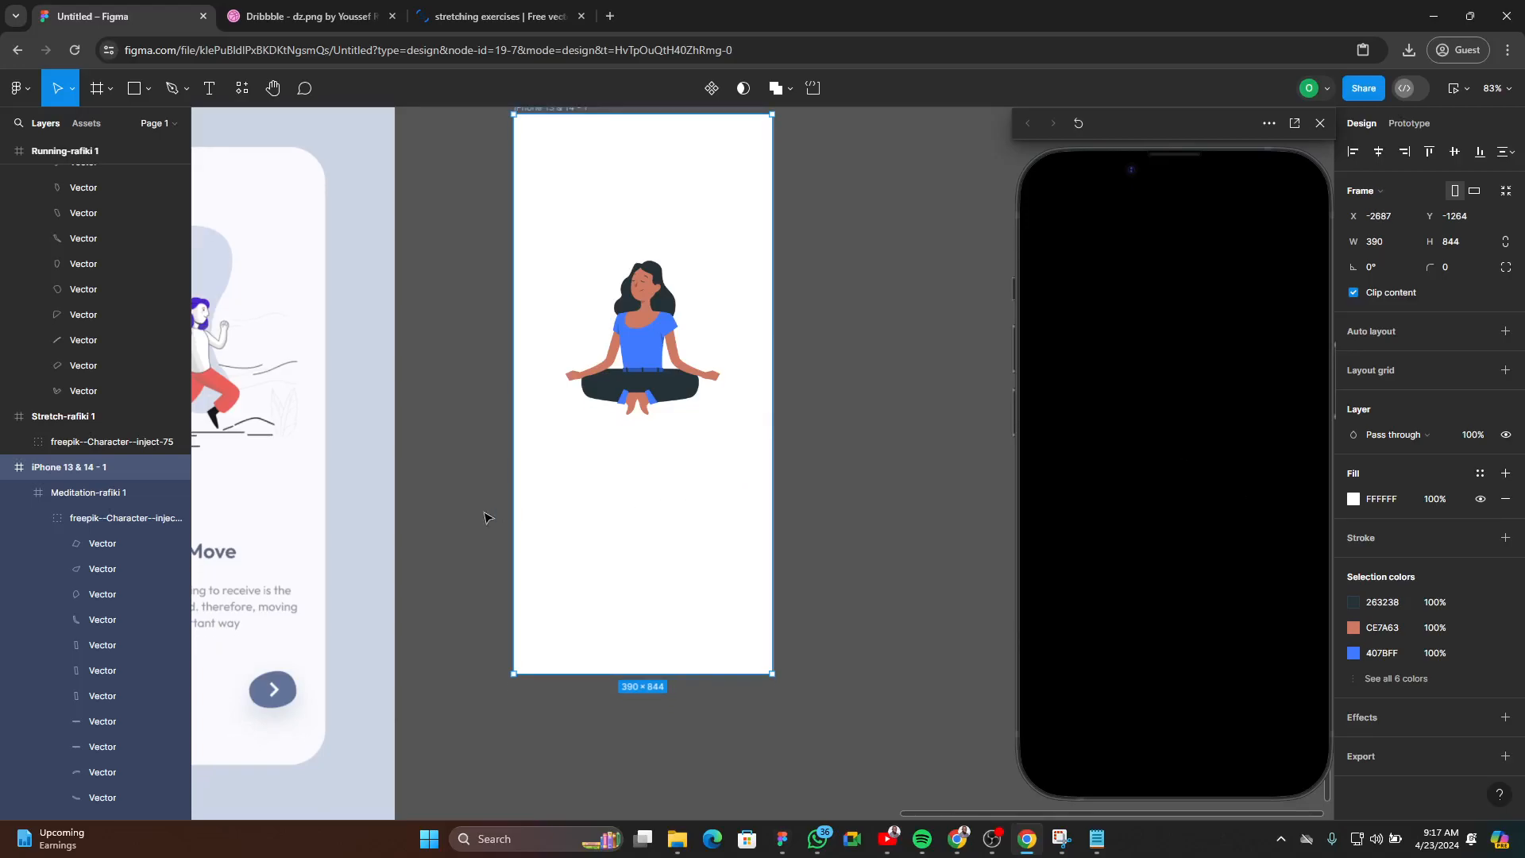
pyautogui.hscroll(-3, 718, 514)
pyautogui.hscroll(3, 720, 515)
pyautogui.keyDown('ctrl'); pyautogui.scroll(-3, 953, 496); pyautogui.keyUp('ctrl')
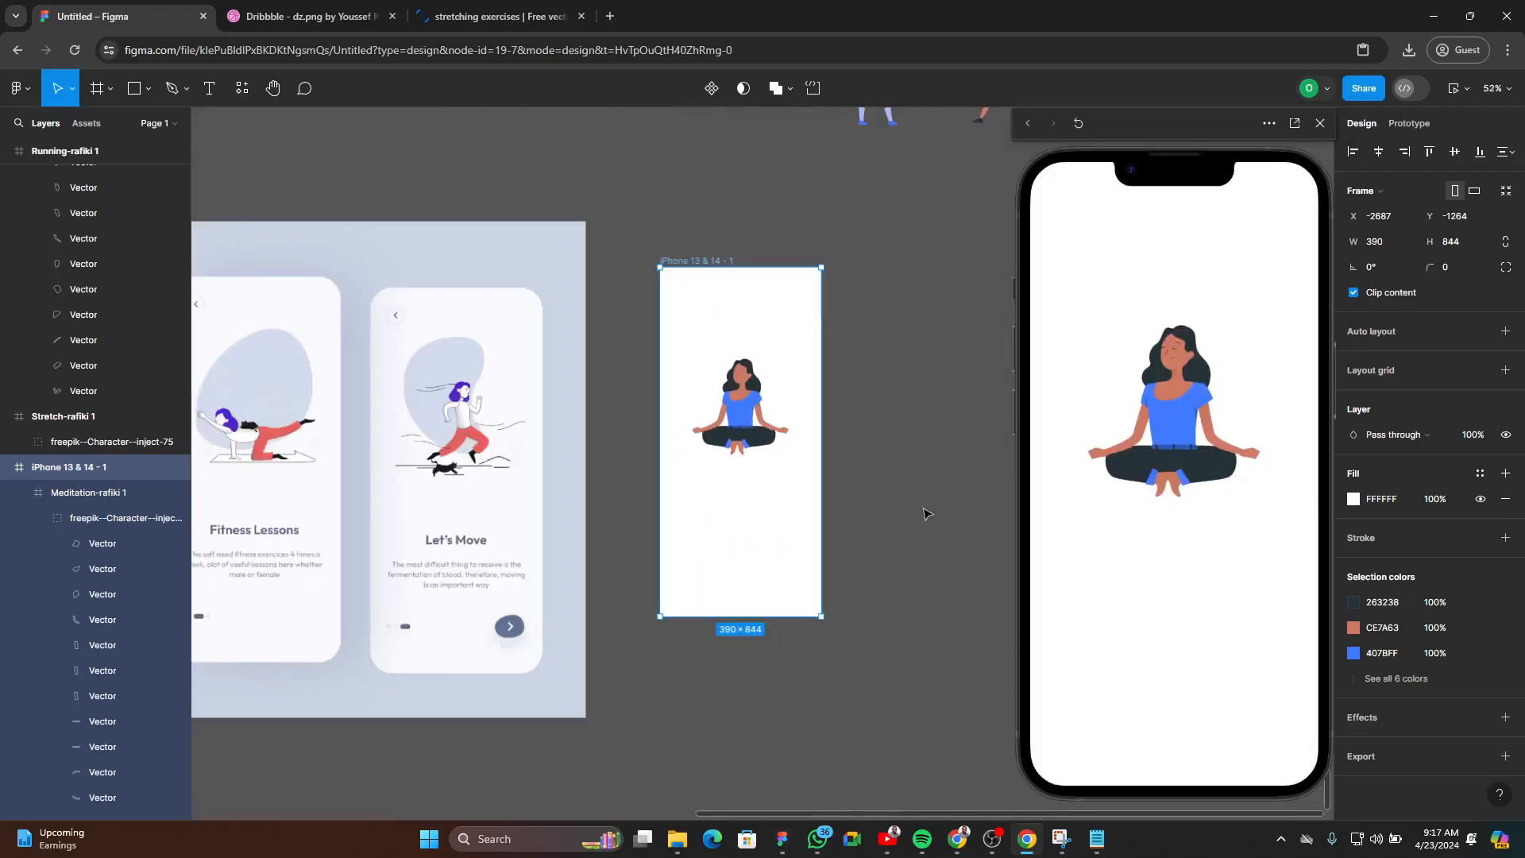
pyautogui.hscroll(-5, 715, 486)
pyautogui.hscroll(3, 882, 417)
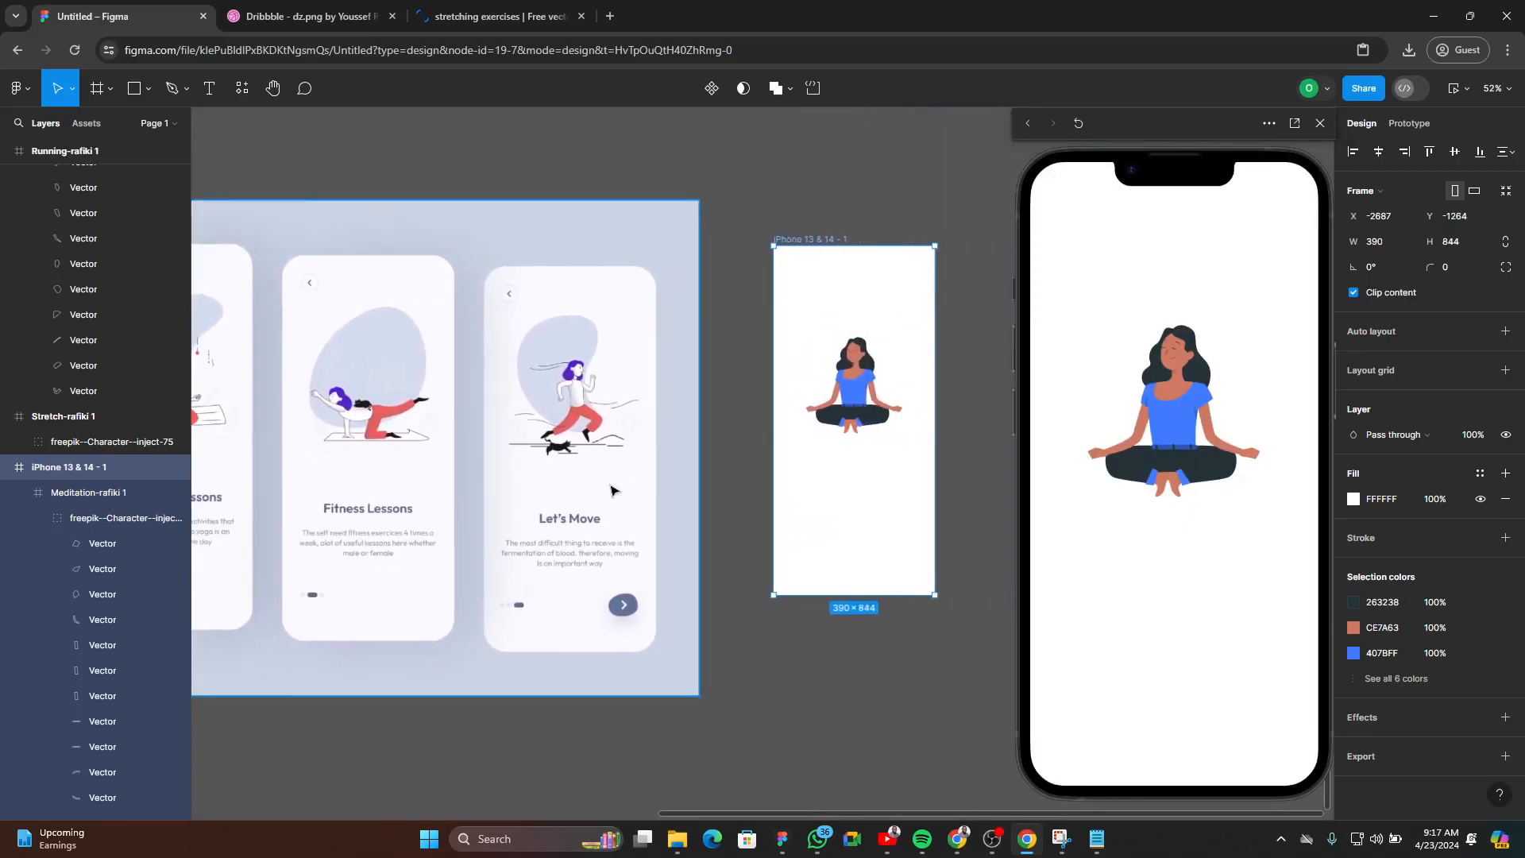
# - Start tracing the blue blob on the Short Yoga Lessons reference with the Pen tool, curving up its left edge from the mat
pyautogui.click(877, 399)
pyautogui.hscroll(-2, 731, 418)
pyautogui.keyDown('ctrl'); pyautogui.scroll(5, 450, 377); pyautogui.keyUp('ctrl')
pyautogui.keyDown('ctrl'); pyautogui.scroll(3, 410, 361); pyautogui.keyUp('ctrl')
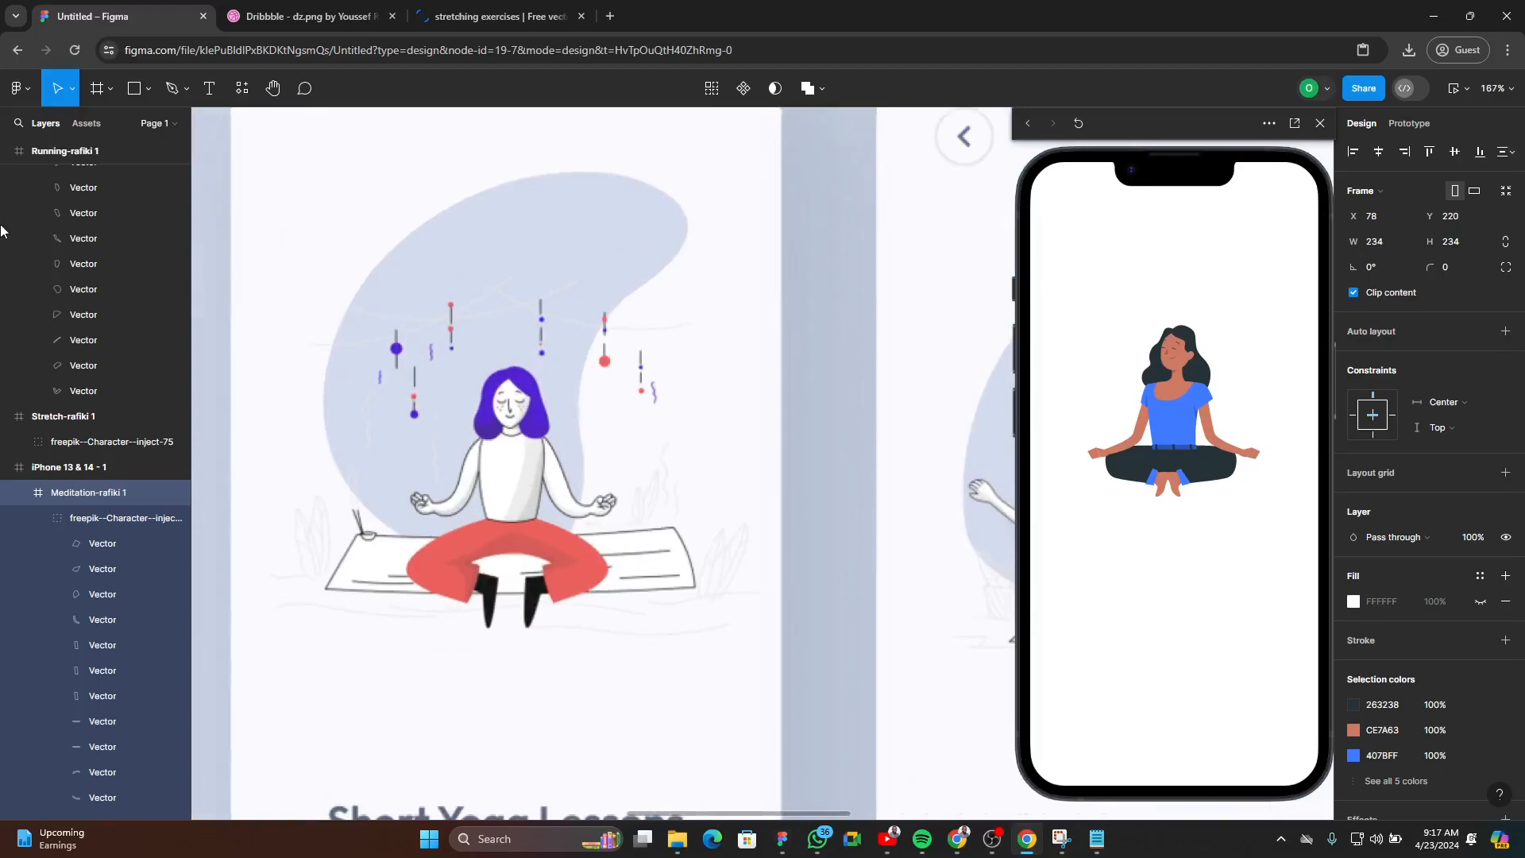
pyautogui.press('p')
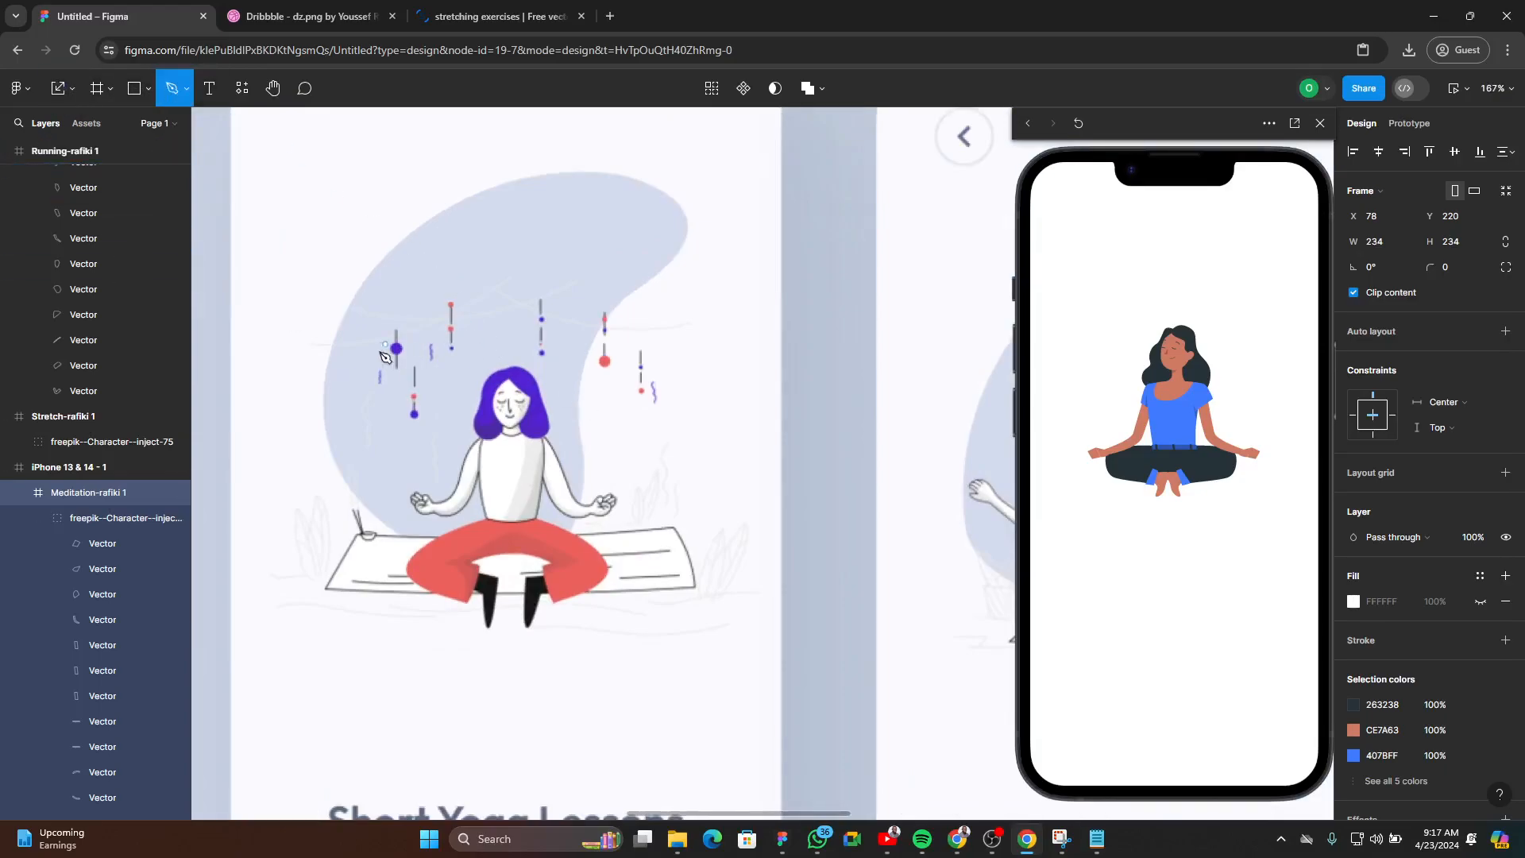
pyautogui.click(407, 536)
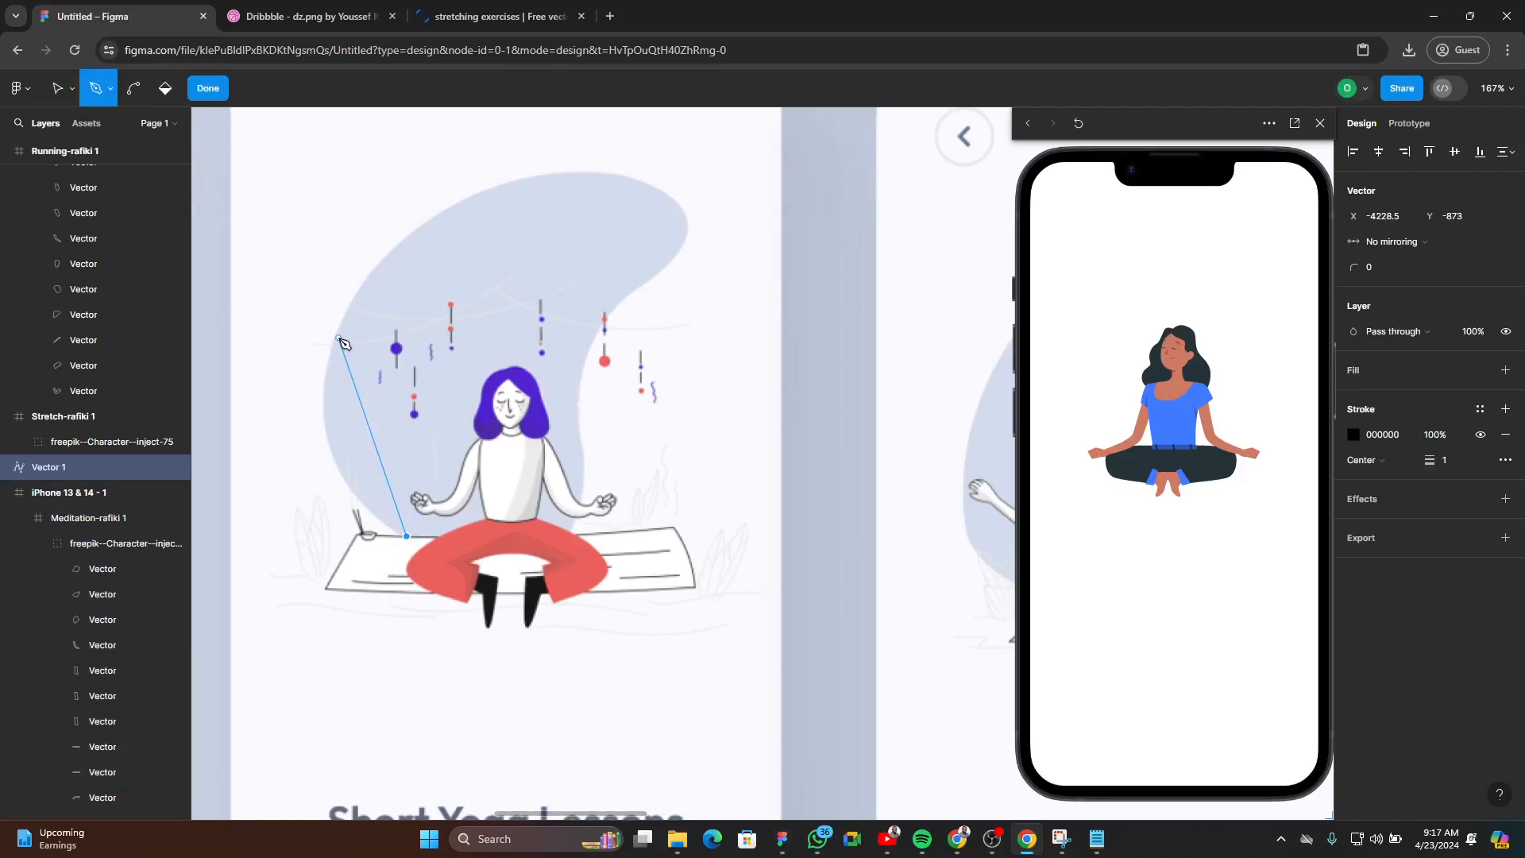
pyautogui.press('Escape')
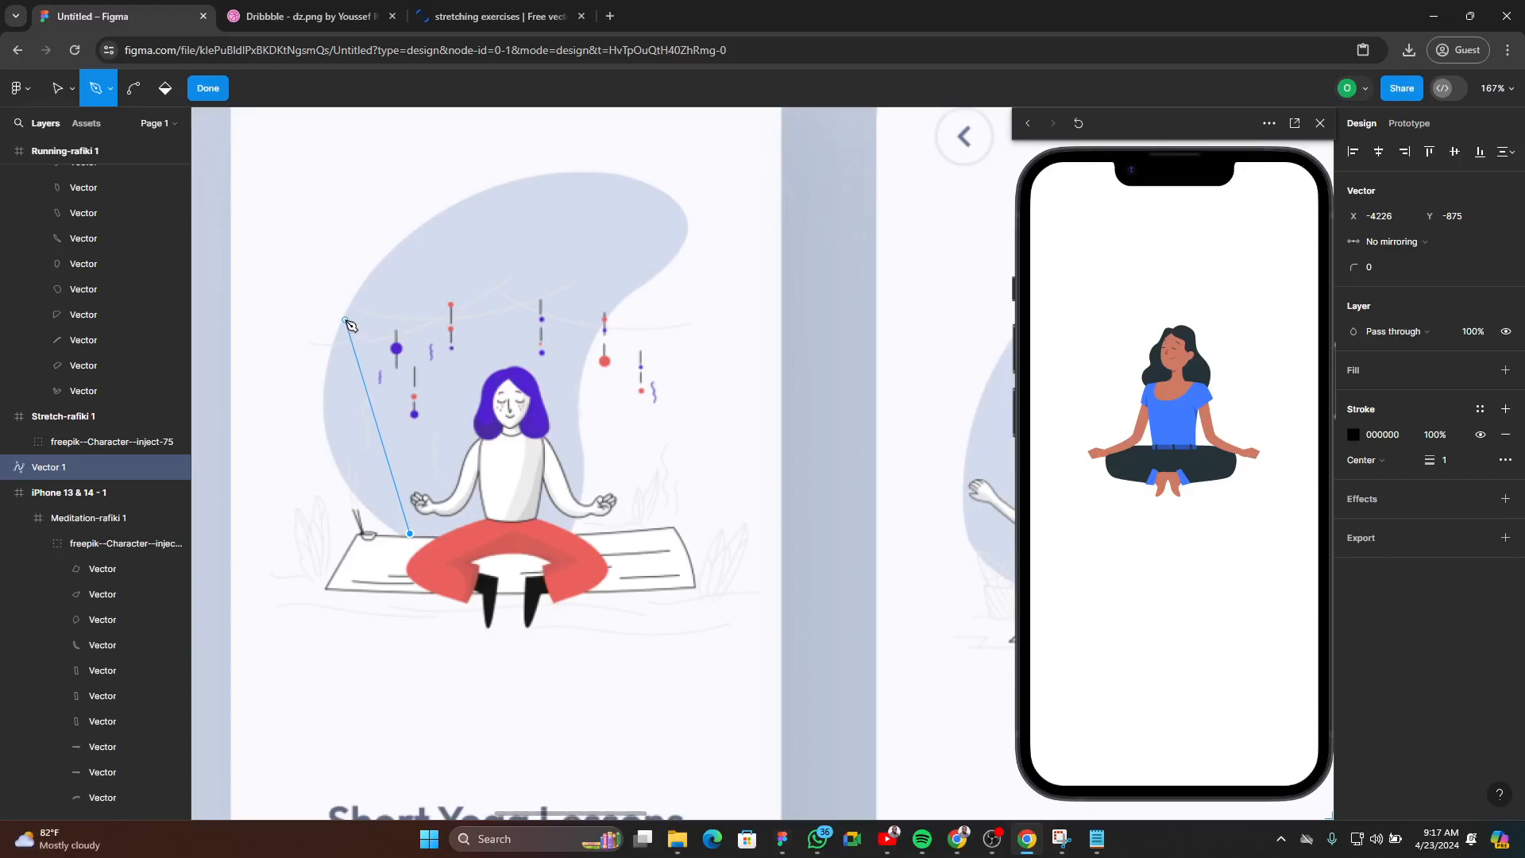
pyautogui.moveTo(344, 318); pyautogui.dragTo(410, 141)
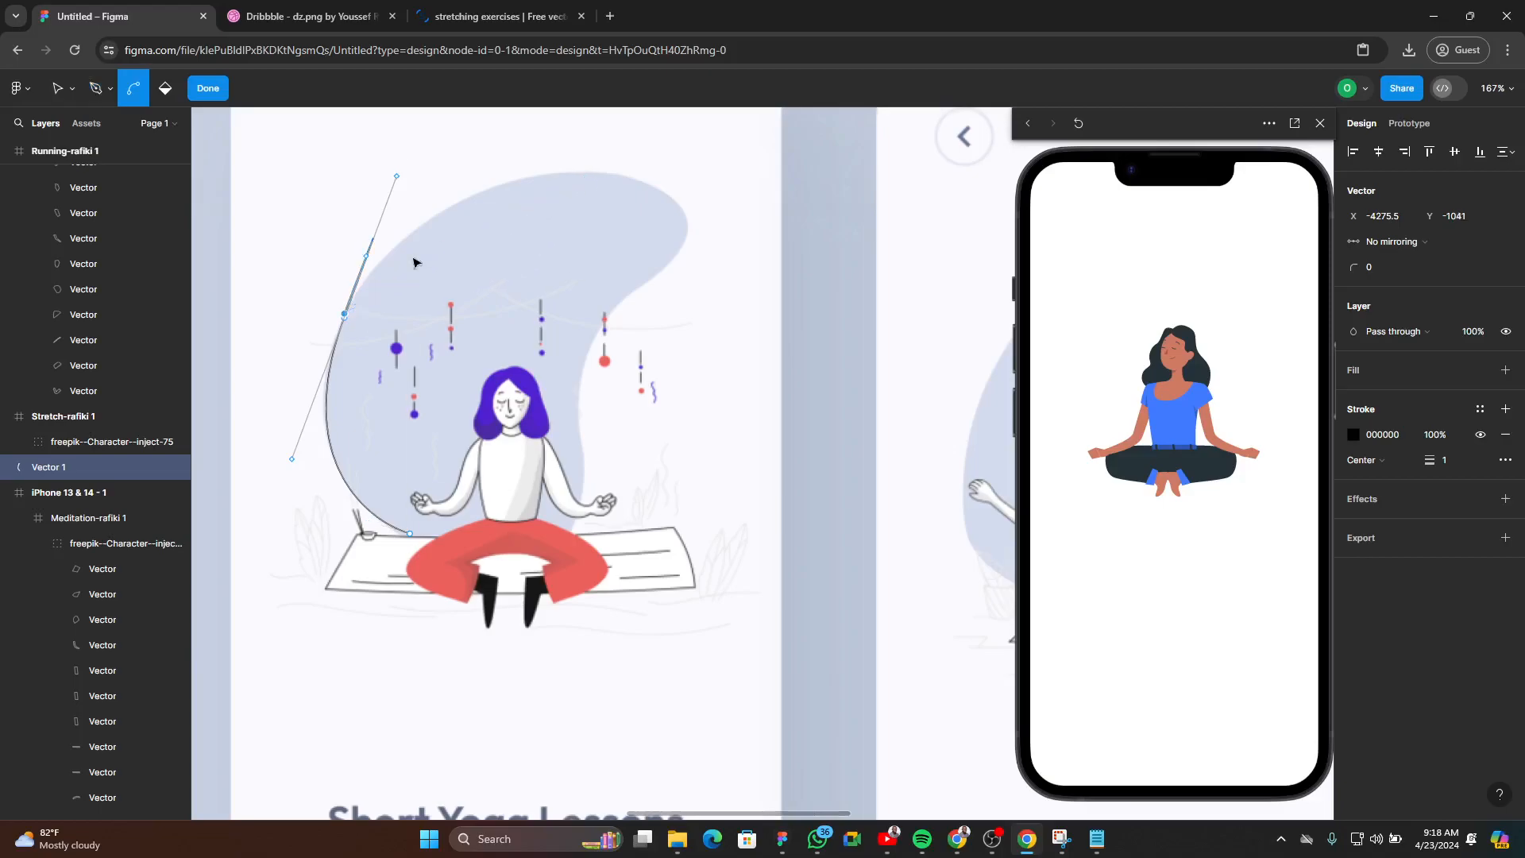
pyautogui.click(345, 318)
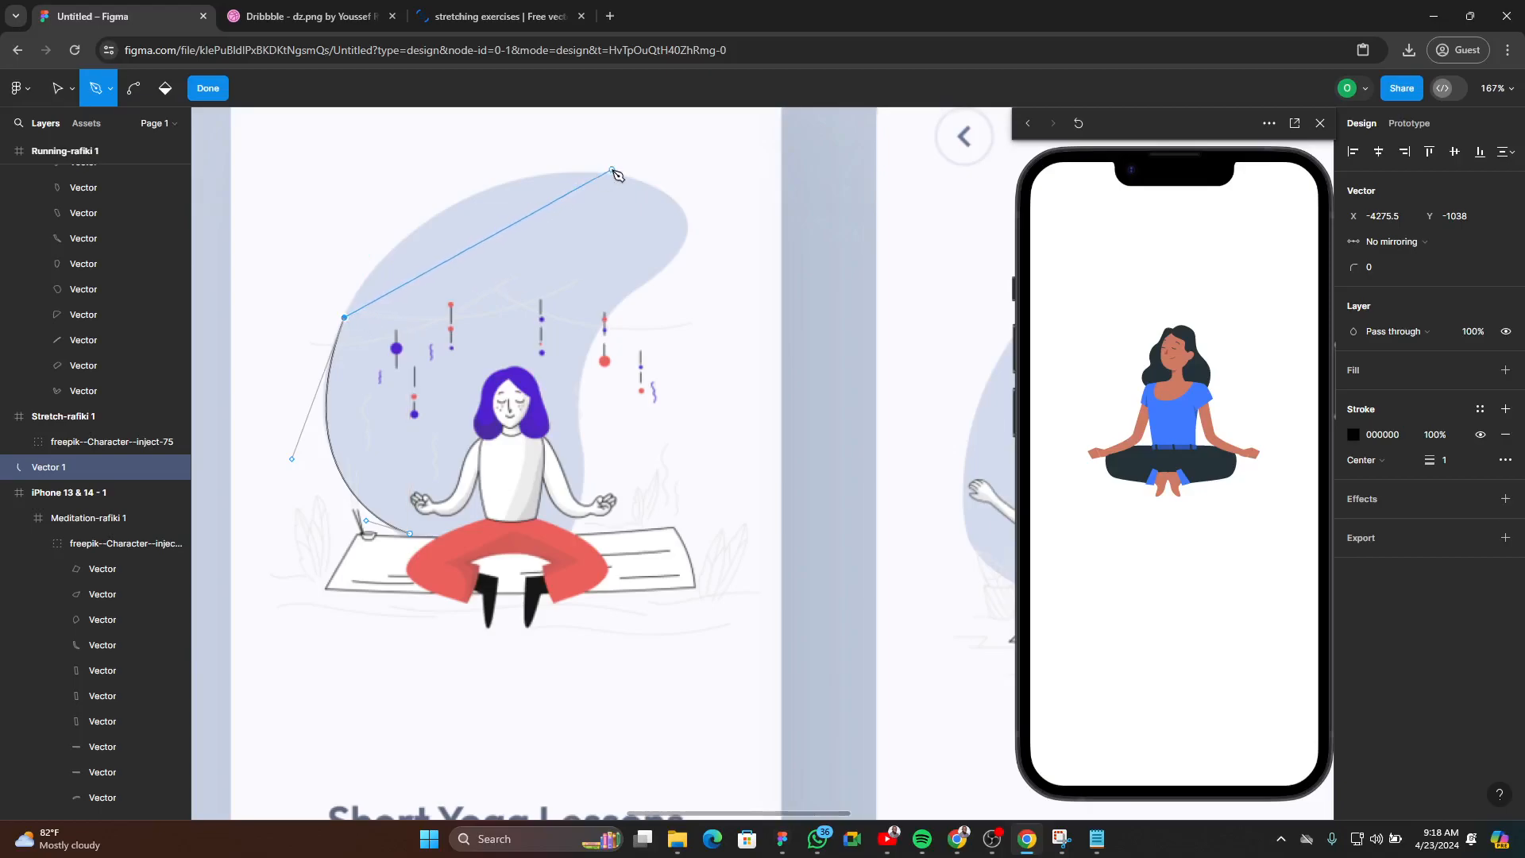
# - Continue the blob's outline with curves over its top edge and around its rounded right tip
pyautogui.moveTo(629, 178); pyautogui.dragTo(840, 206)
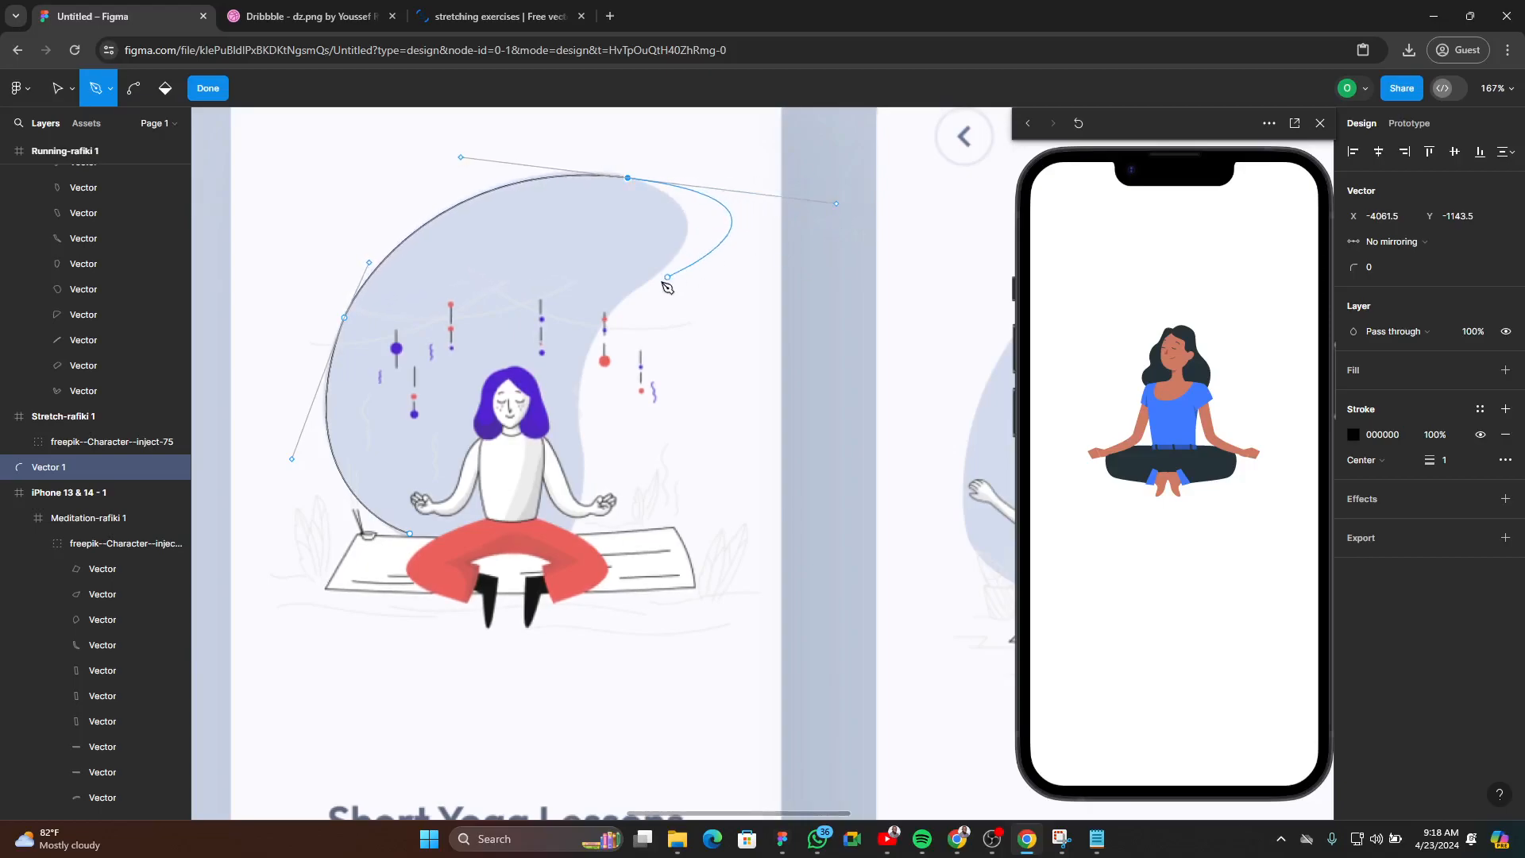
pyautogui.click(628, 178)
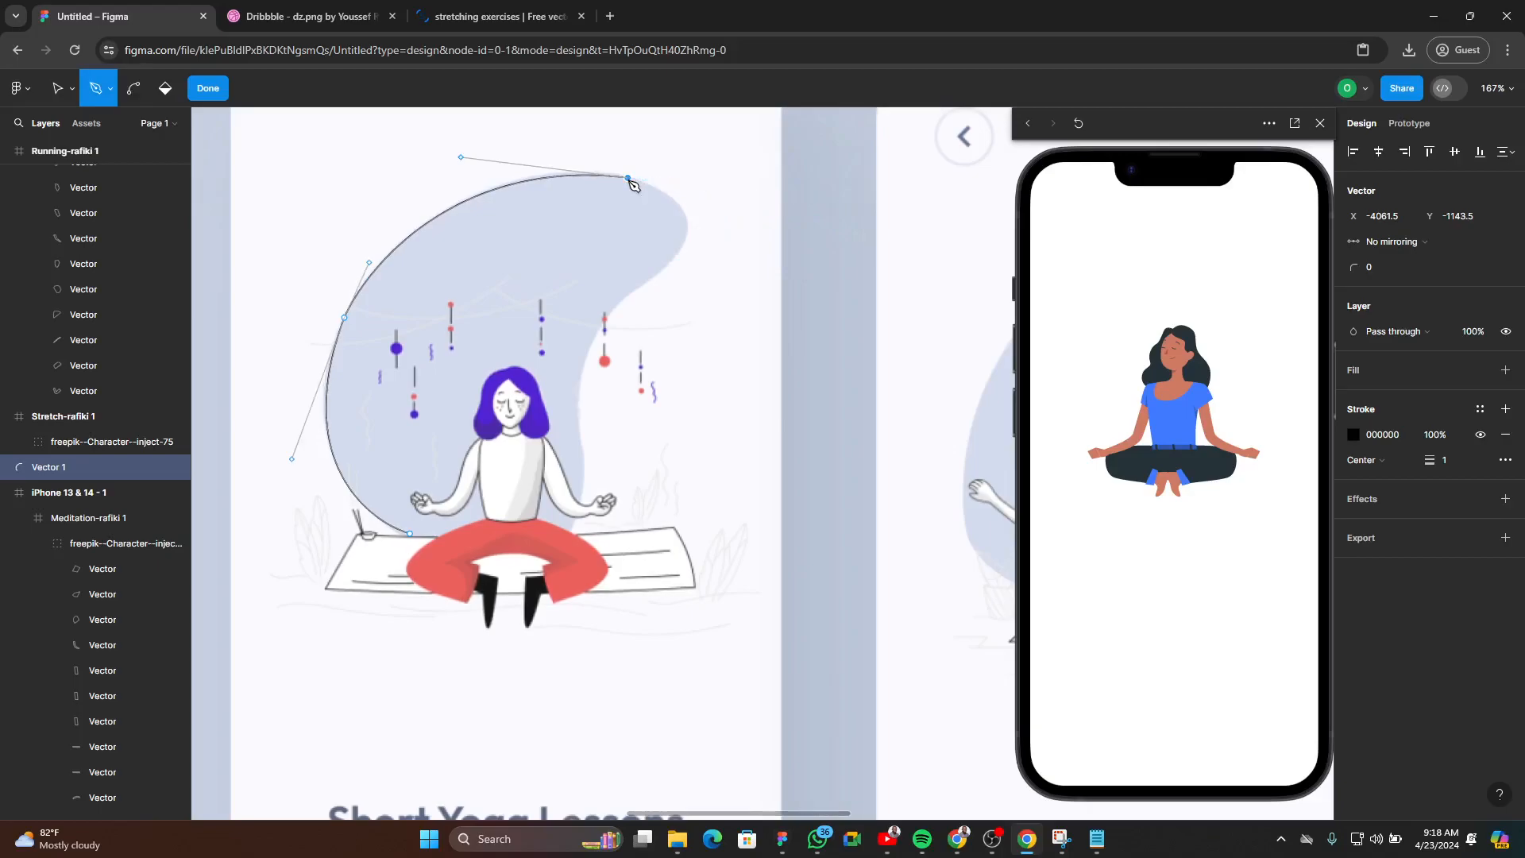
pyautogui.moveTo(685, 237); pyautogui.dragTo(665, 277)
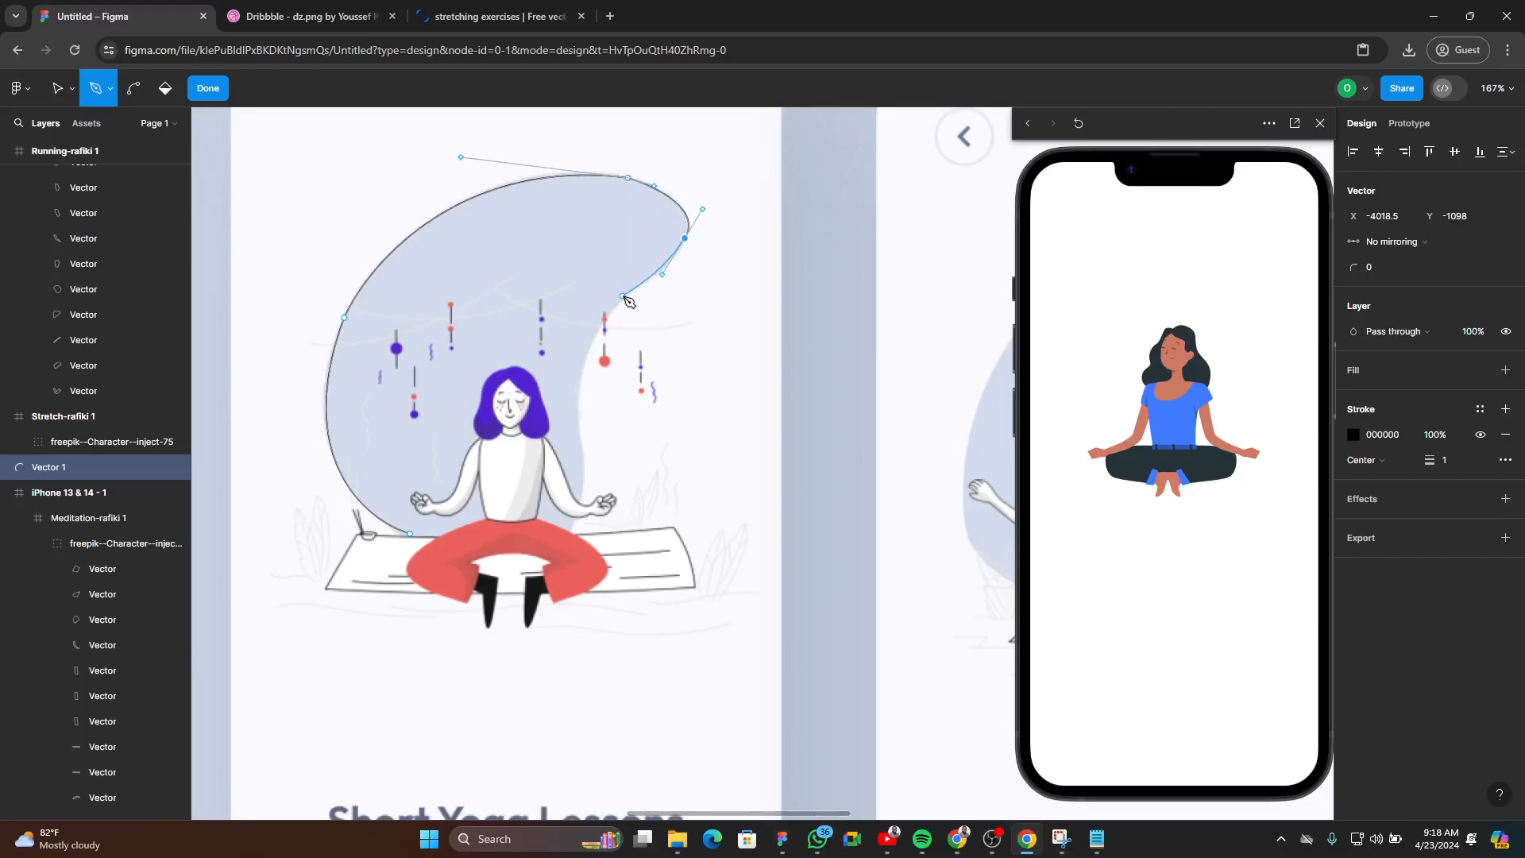
# - Try to trace the blob's inner right curve down from the notch below its tip, and undo those points
pyautogui.click(629, 293)
pyautogui.moveTo(631, 300); pyautogui.dragTo(625, 302)
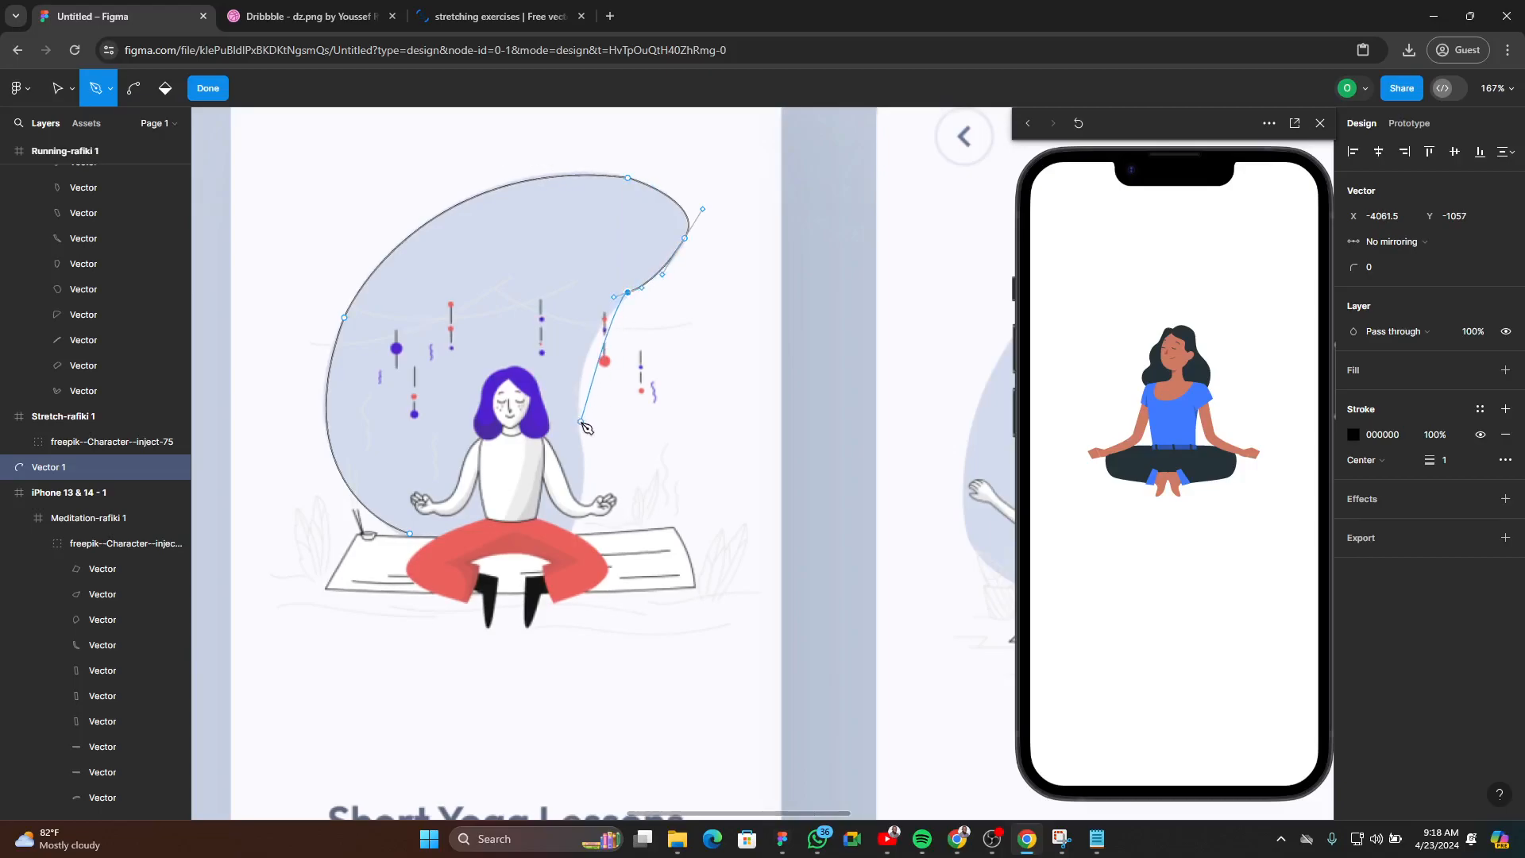
pyautogui.moveTo(578, 429); pyautogui.dragTo(622, 473)
pyautogui.hotkey('ctrl', 'z')
pyautogui.click(628, 293)
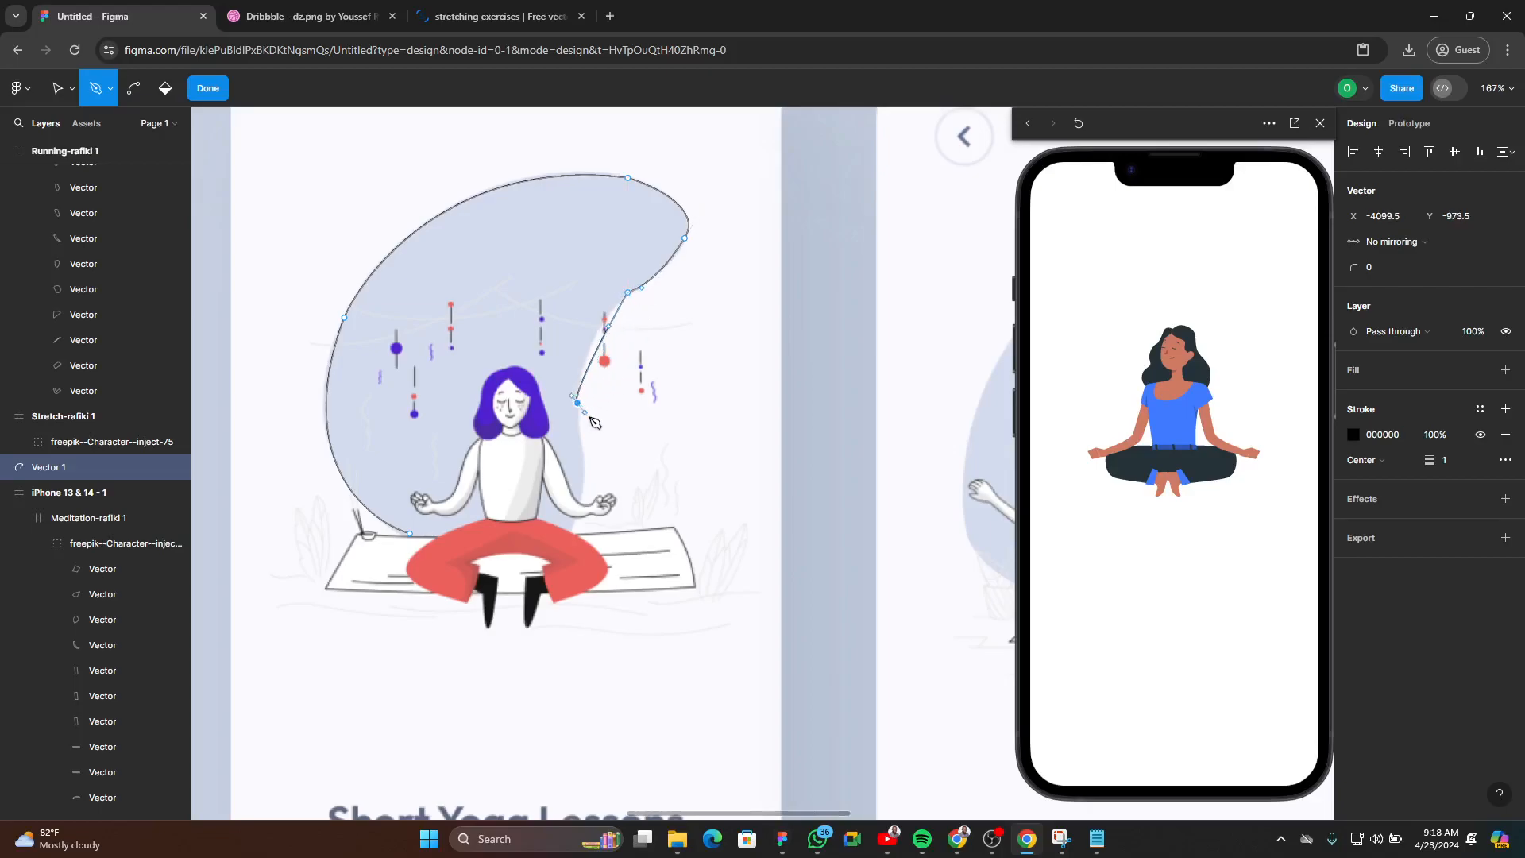
pyautogui.press('ctrl')
pyautogui.hotkey('ctrl', 'z')
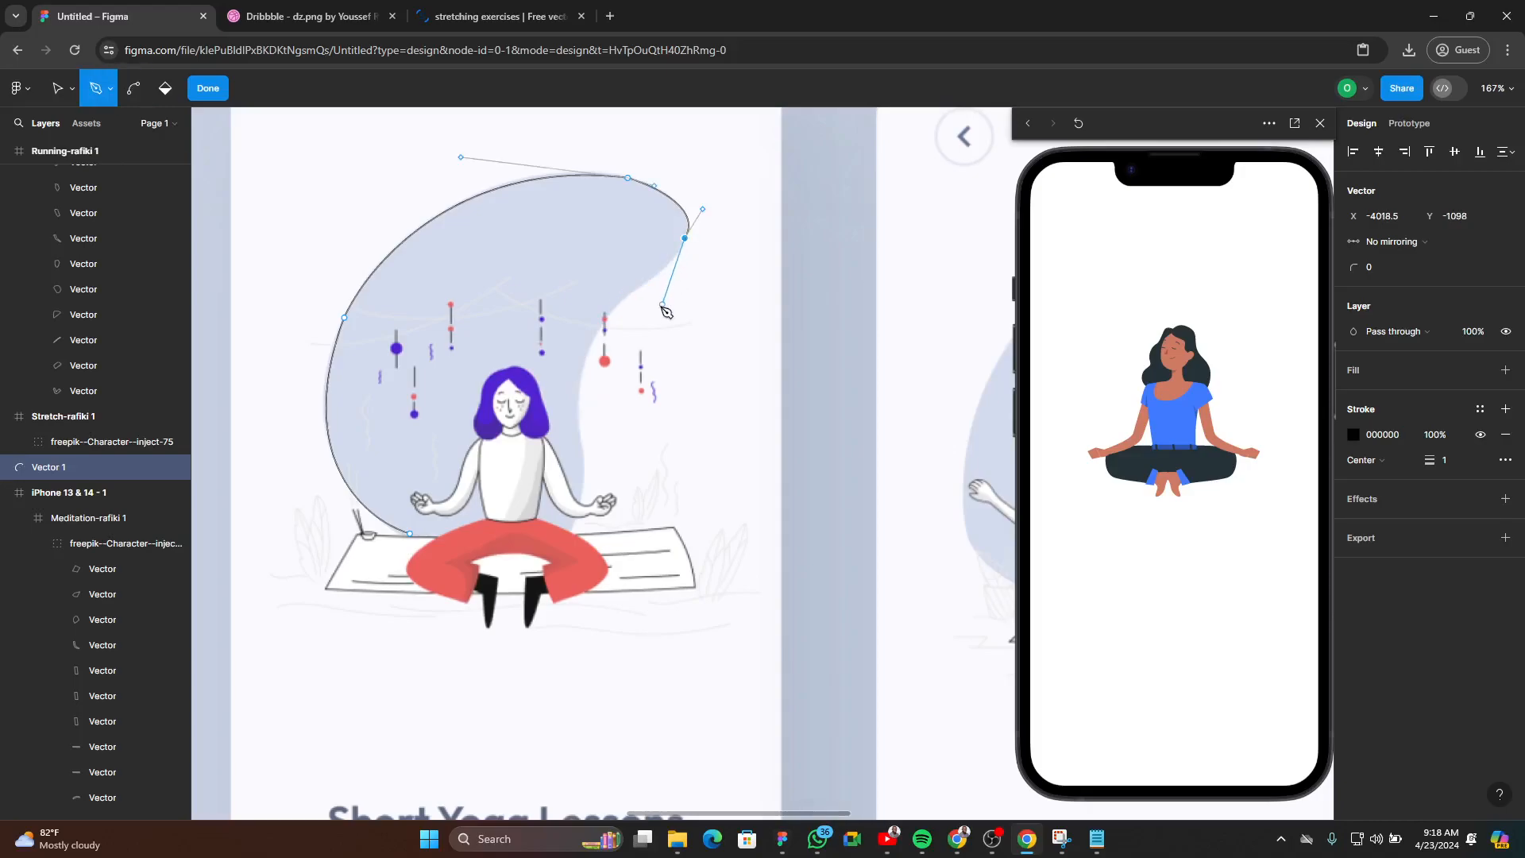
# - Trace the blob's inner right curve and bottom to close the outline at about 274 × 286, and set its corner radius to 110
pyautogui.moveTo(628, 295); pyautogui.dragTo(597, 312)
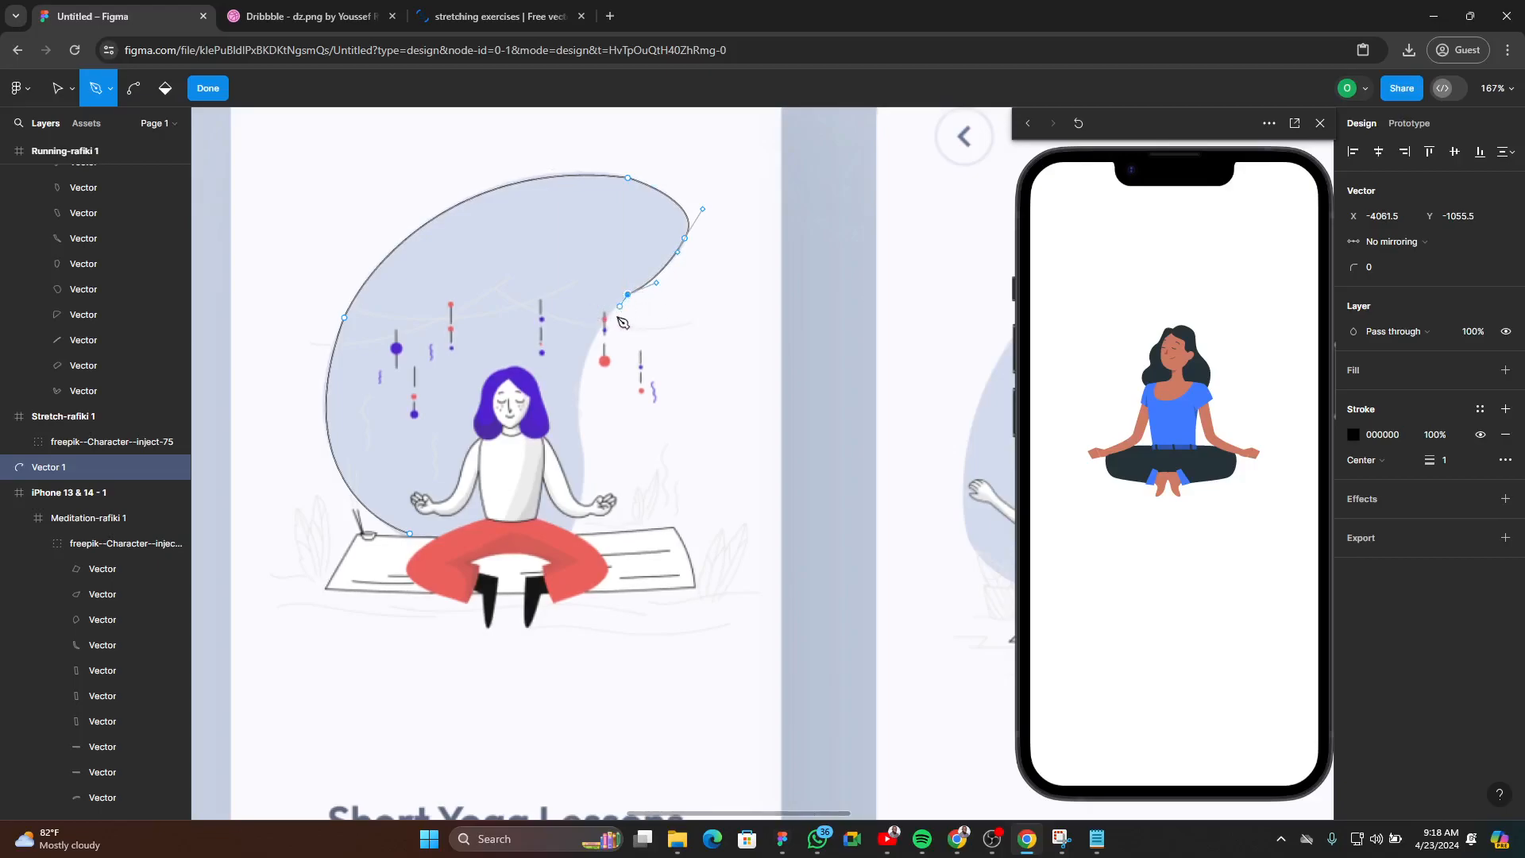
pyautogui.moveTo(582, 451); pyautogui.dragTo(611, 547)
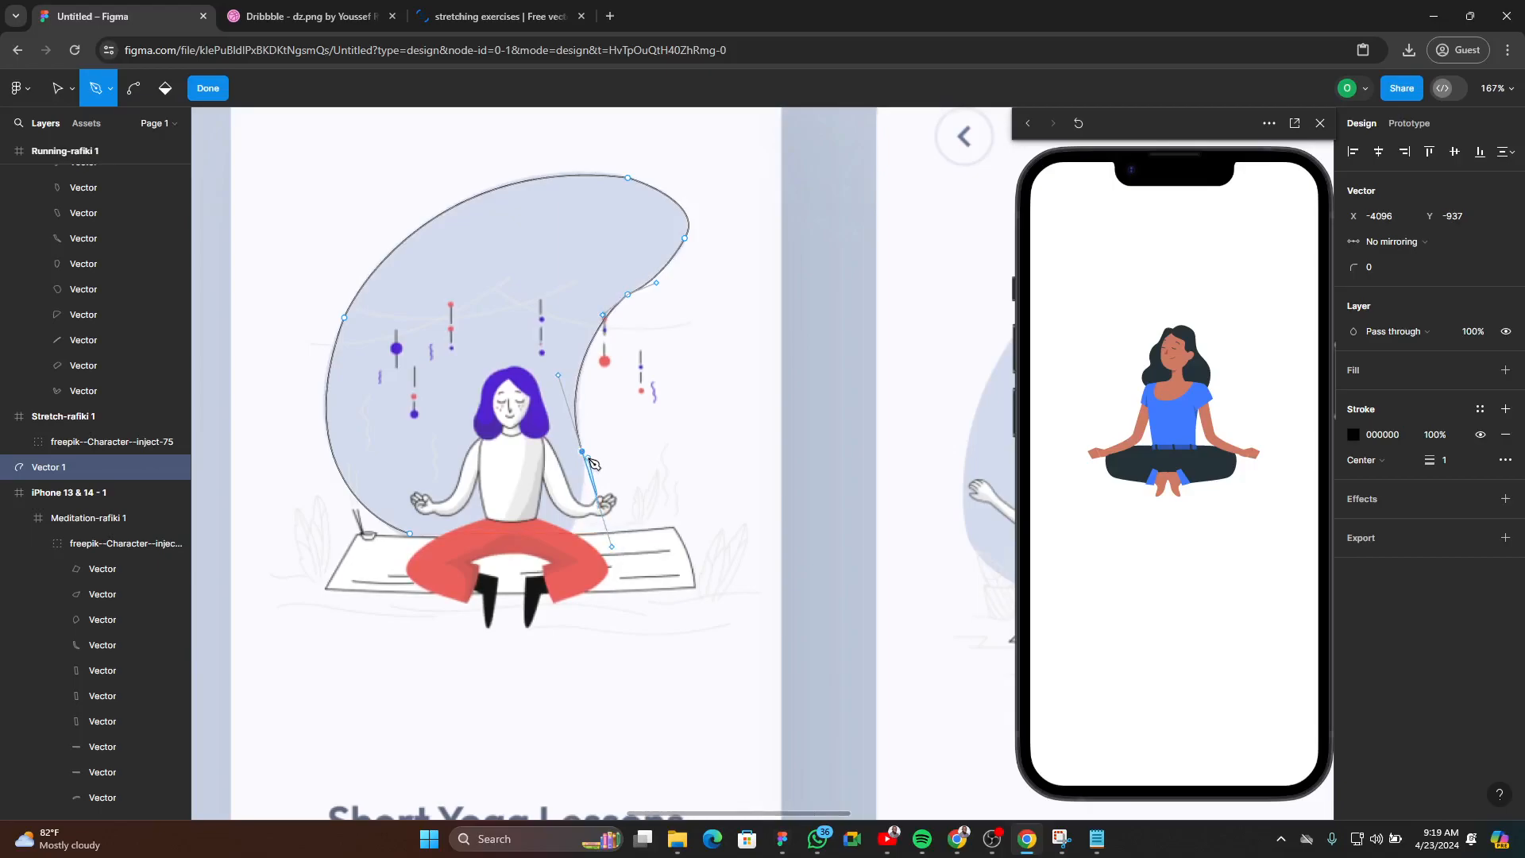
pyautogui.moveTo(583, 453); pyautogui.dragTo(577, 540)
pyautogui.moveTo(574, 537); pyautogui.dragTo(326, 493)
pyautogui.click(567, 533)
pyautogui.click(208, 87)
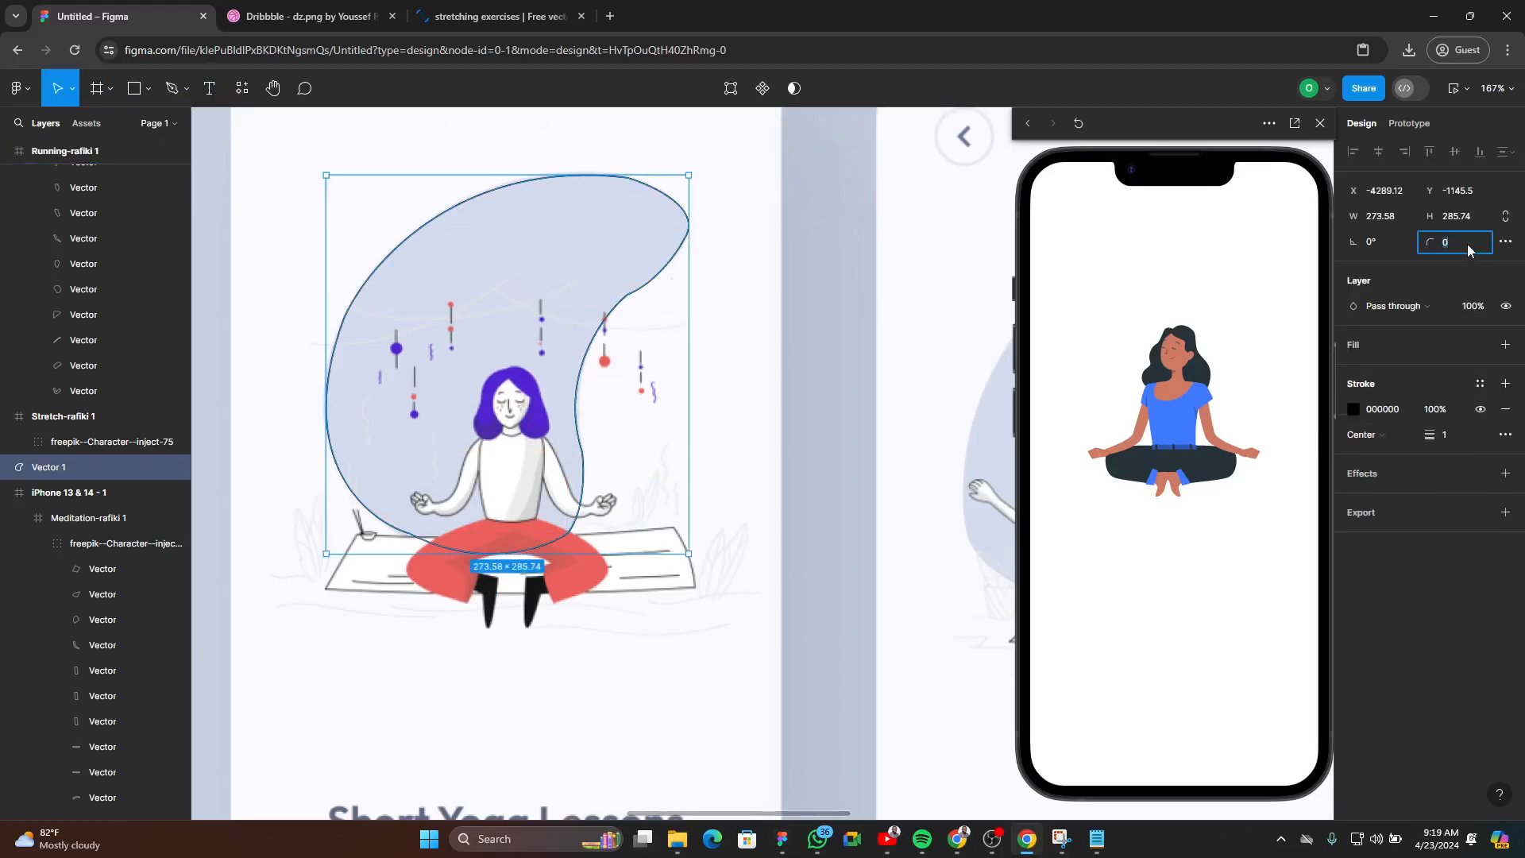
pyautogui.write('20')
pyautogui.press('Return')
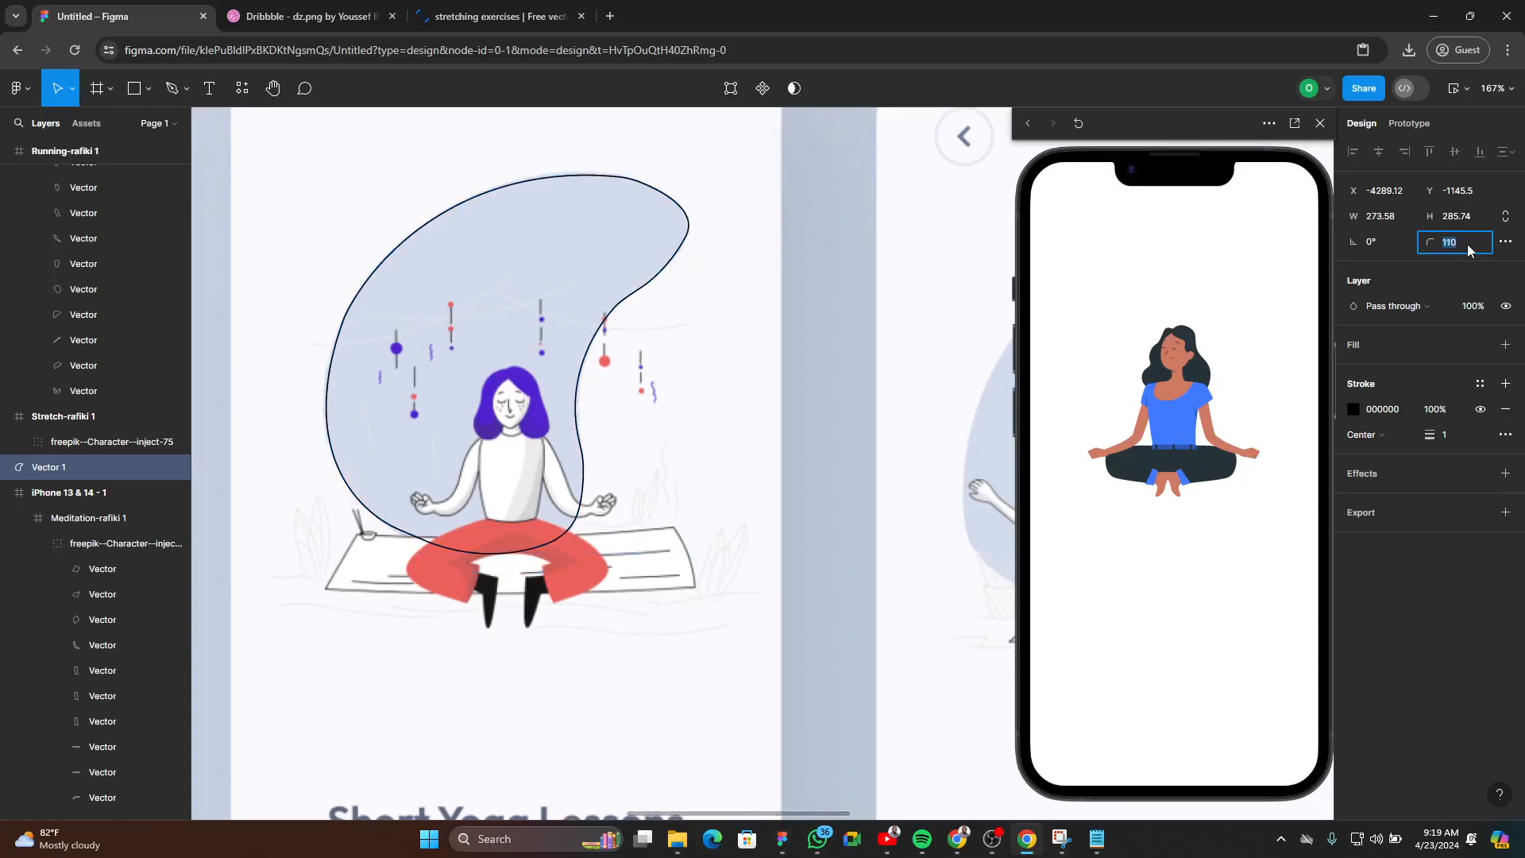
# - Increase the traced blob's corner radius to 190
pyautogui.hotkey('shift', 'Up')
pyautogui.hotkey('shift', 'Up')
pyautogui.hotkey('shift', 'Up')
pyautogui.scroll(-3, 413, 476)
pyautogui.scroll(-5, 524, 537)
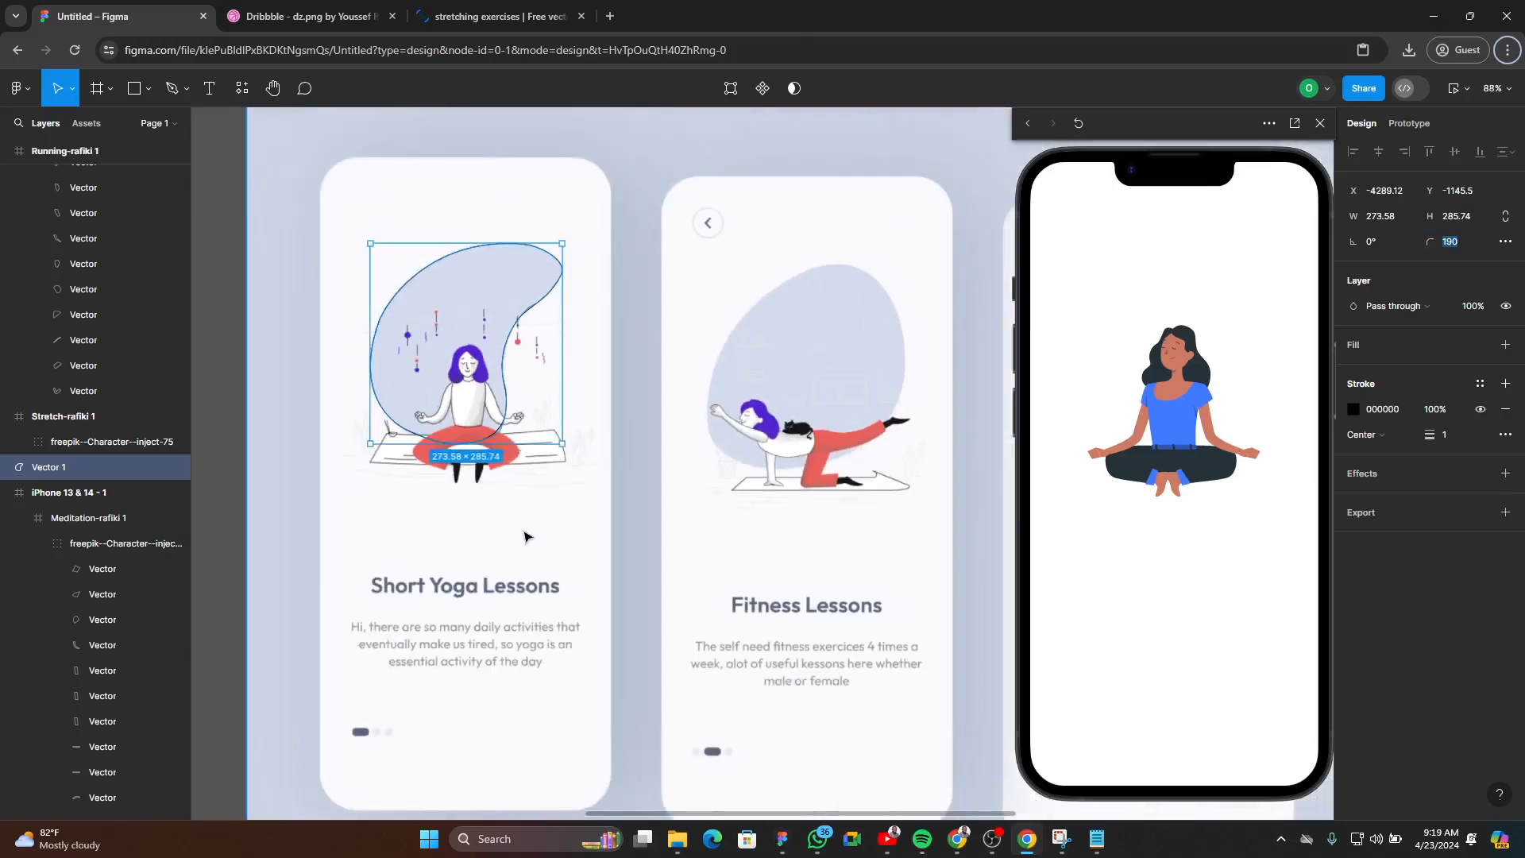
# - Move the blob outline off the reference image onto empty canvas above the iPhone 13 & 14 frame, at X -2824, Y -1770
pyautogui.click(462, 327)
pyautogui.click(485, 247)
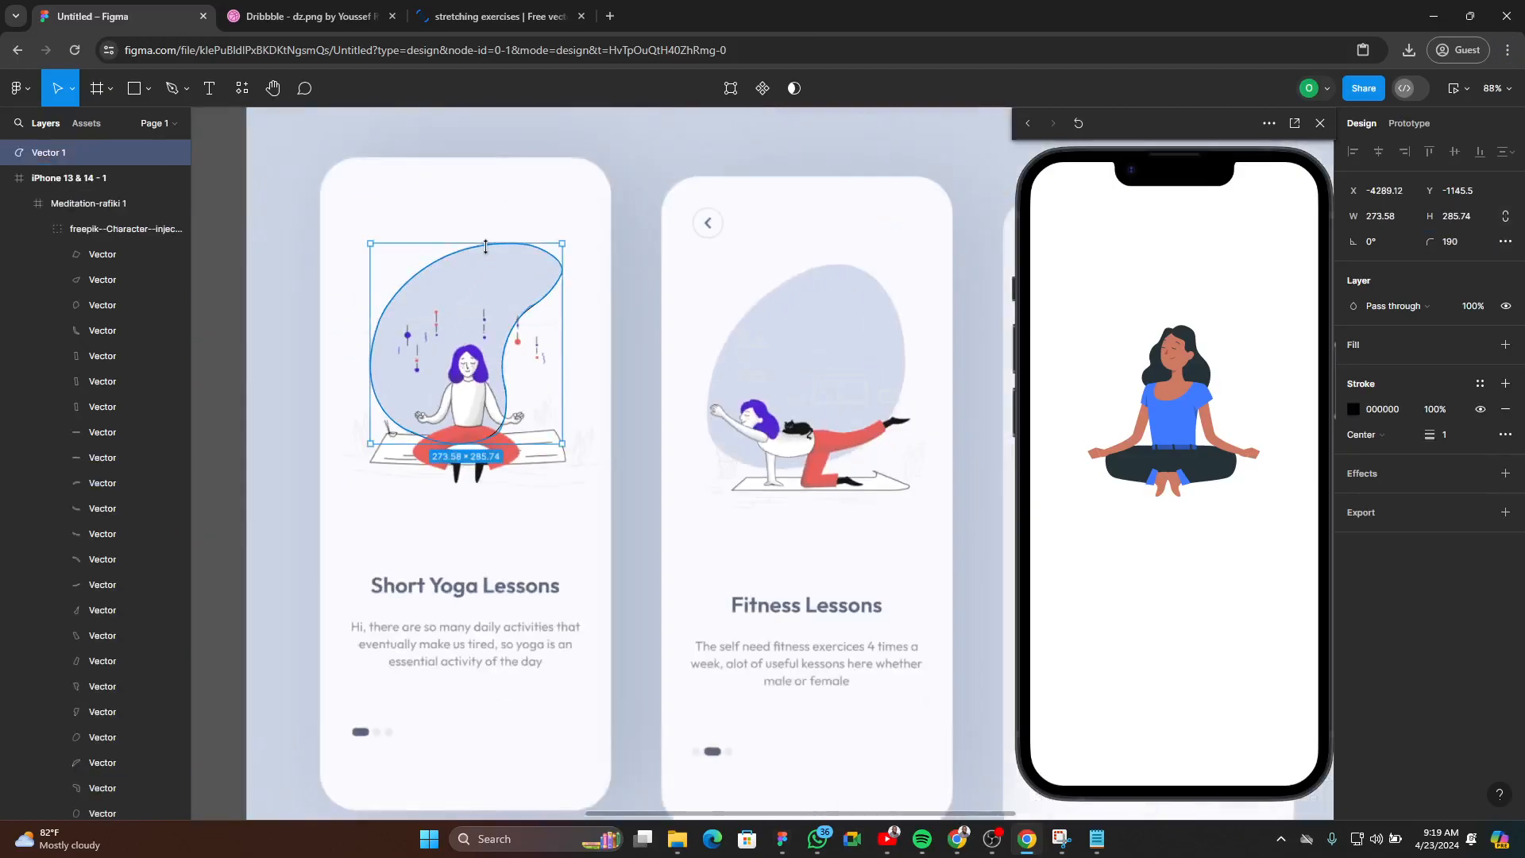
pyautogui.scroll(-4, 229, 517)
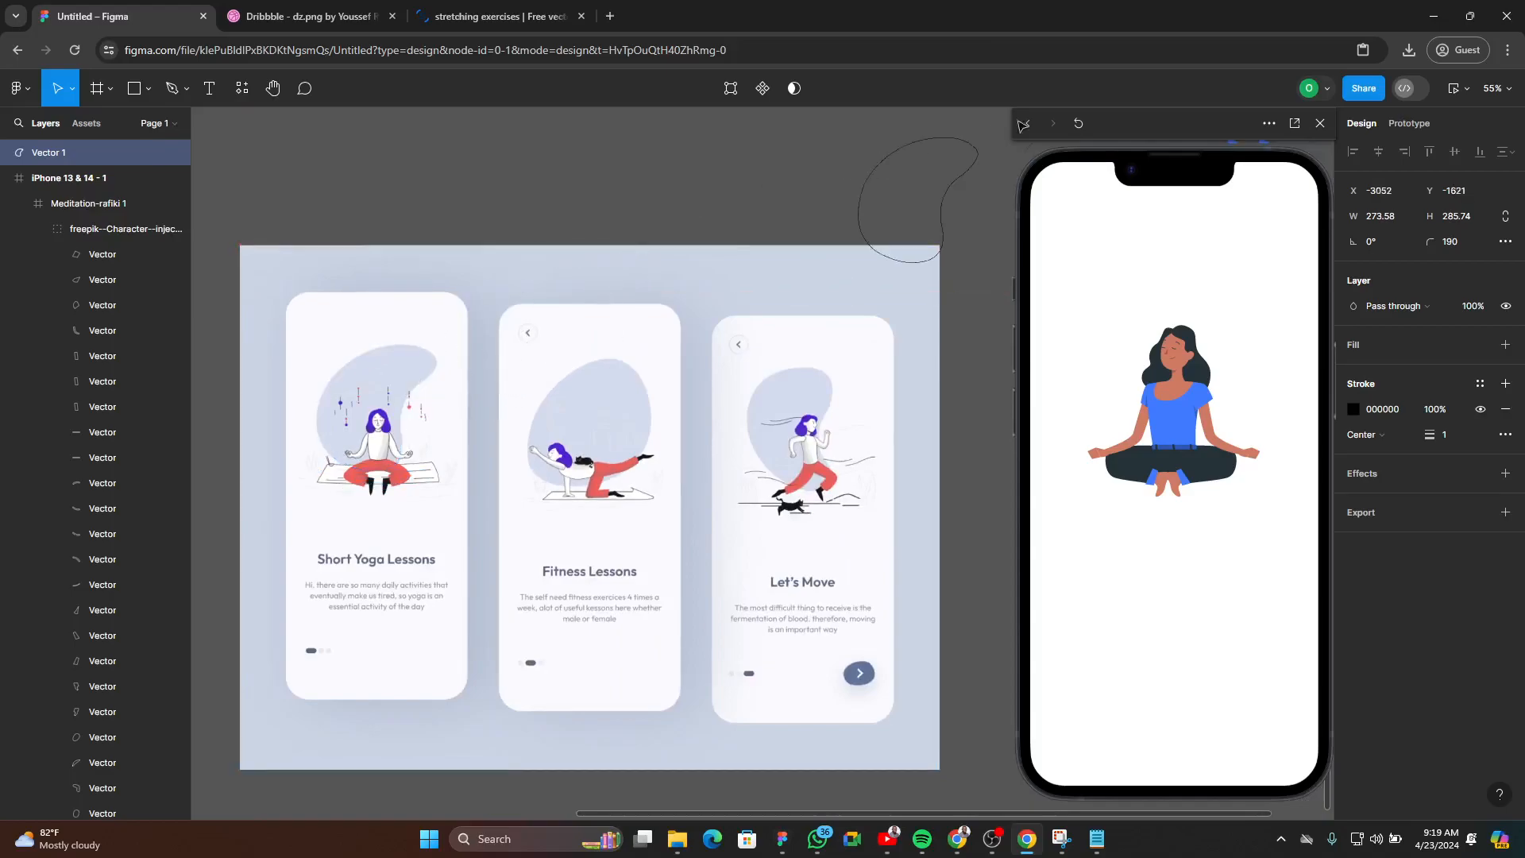
pyautogui.scroll(3, 913, 215)
pyautogui.moveTo(1322, 132); pyautogui.dragTo(966, 286)
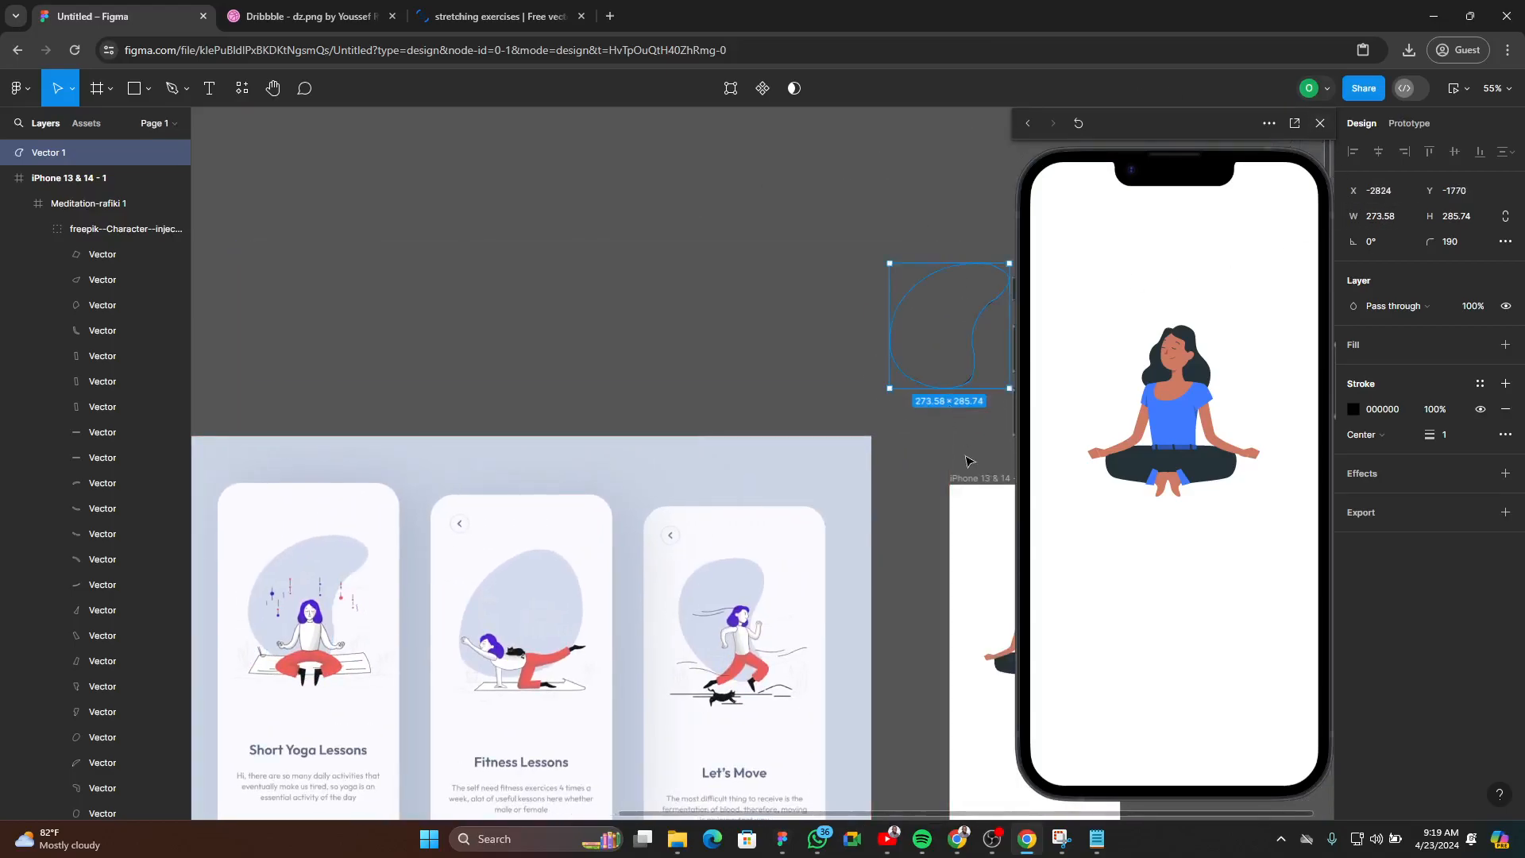
pyautogui.moveTo(936, 451); pyautogui.dragTo(604, 401)
pyautogui.scroll(6, 596, 234)
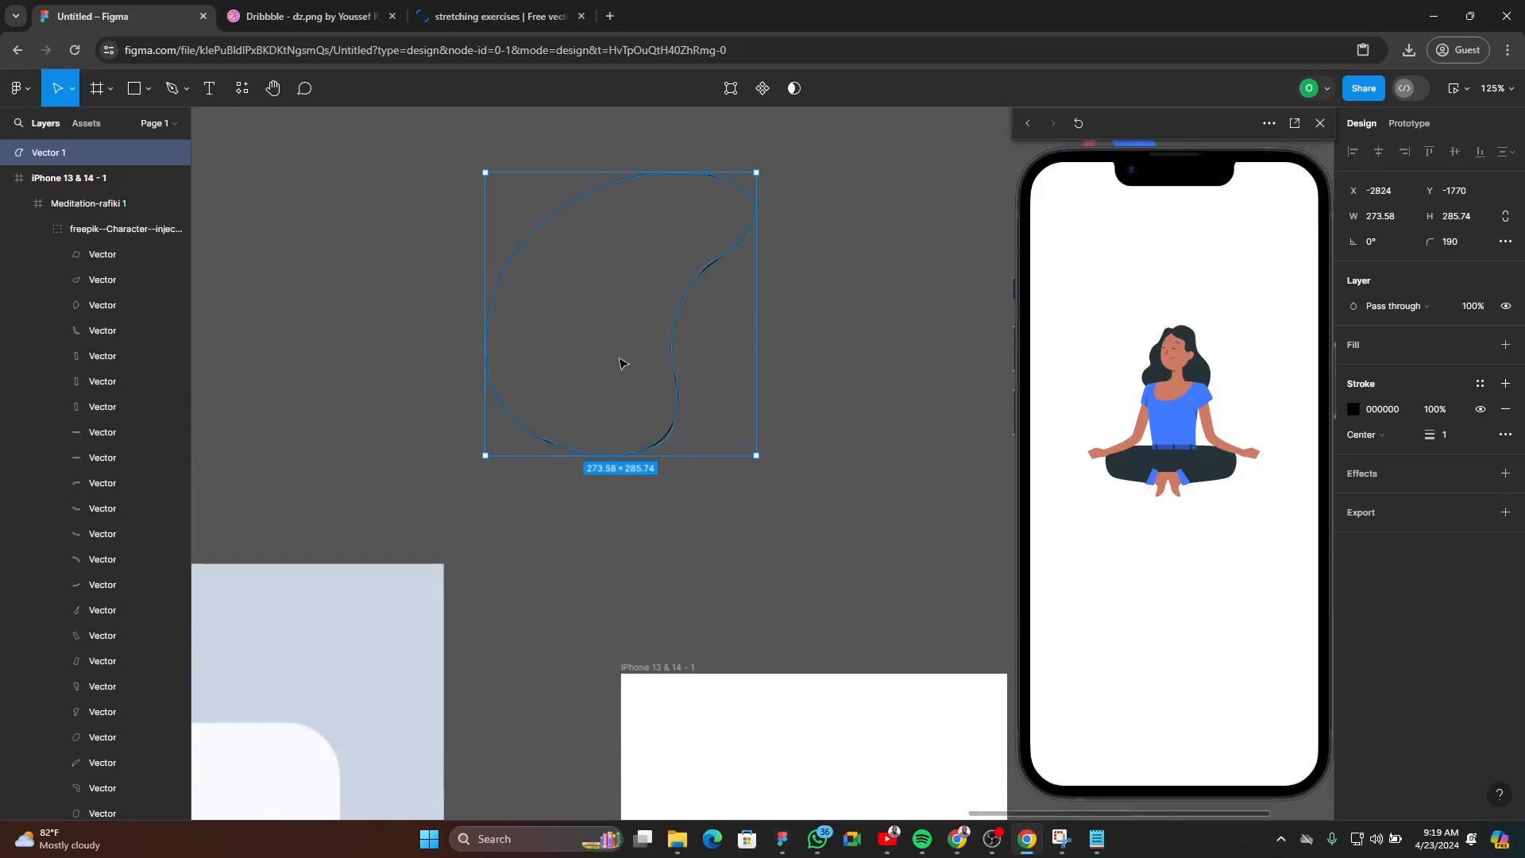
pyautogui.scroll(-5, 622, 362)
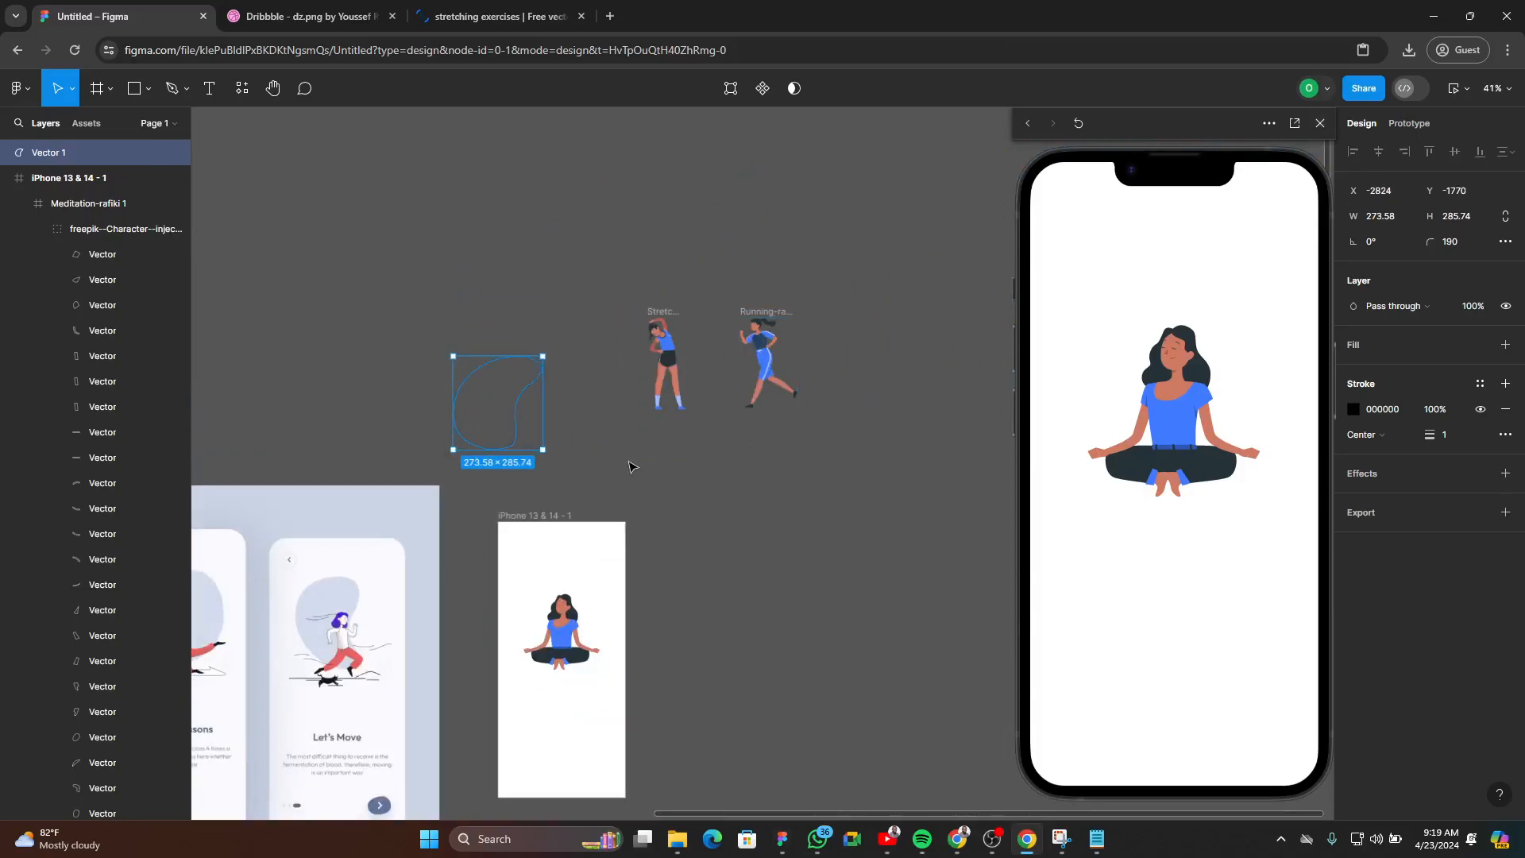
# - Close the prototype preview and place the downloaded Stretch-rafiki.svg on empty canvas beside the running illustration
pyautogui.click(1319, 125)
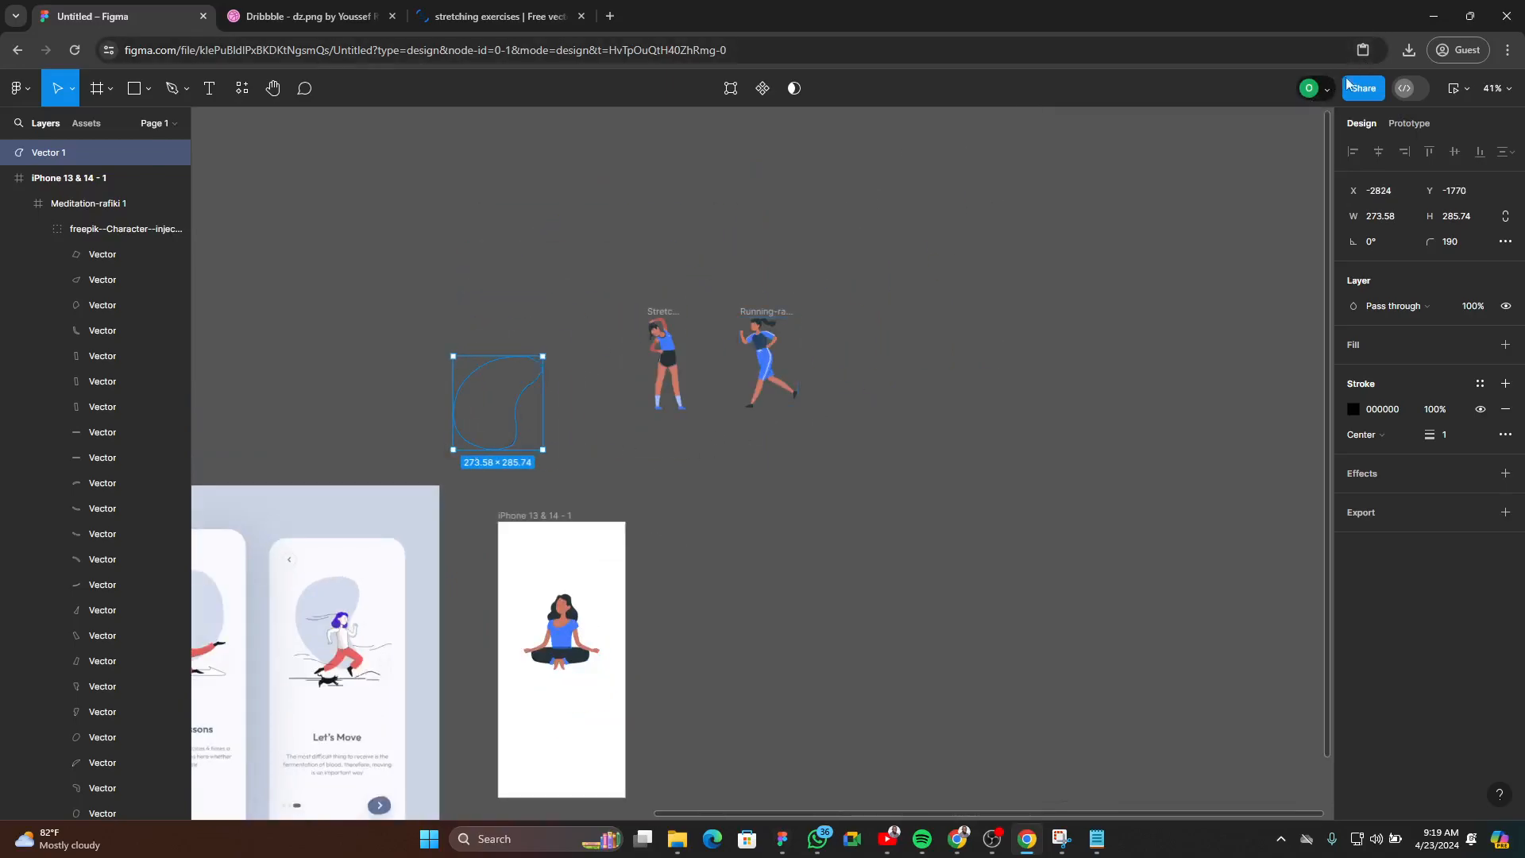
pyautogui.click(1410, 51)
pyautogui.moveTo(1258, 163); pyautogui.dragTo(961, 336)
pyautogui.scroll(5, 987, 342)
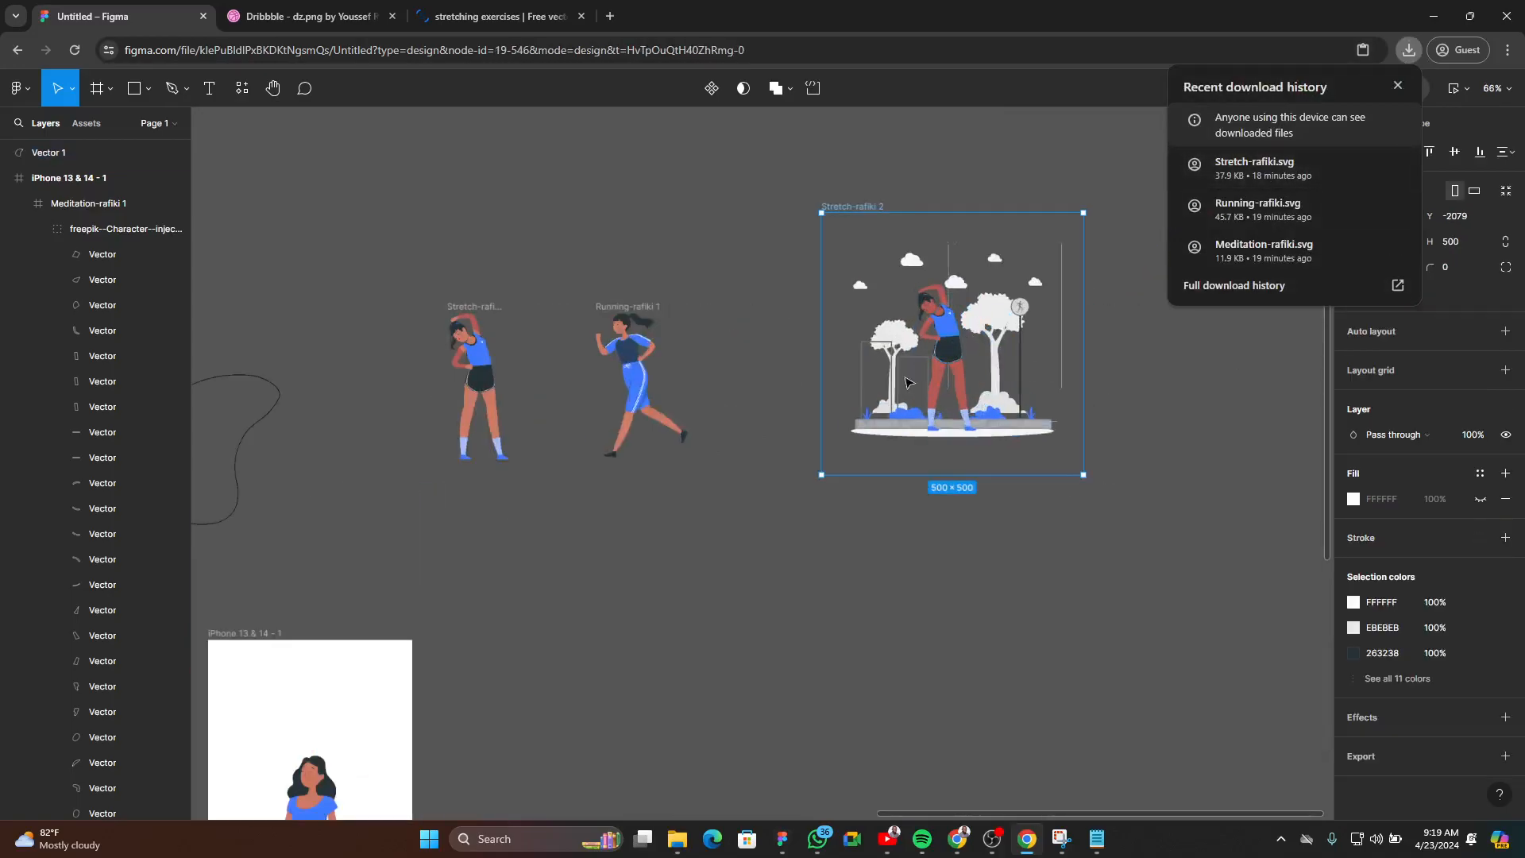
pyautogui.scroll(-5, 1049, 290)
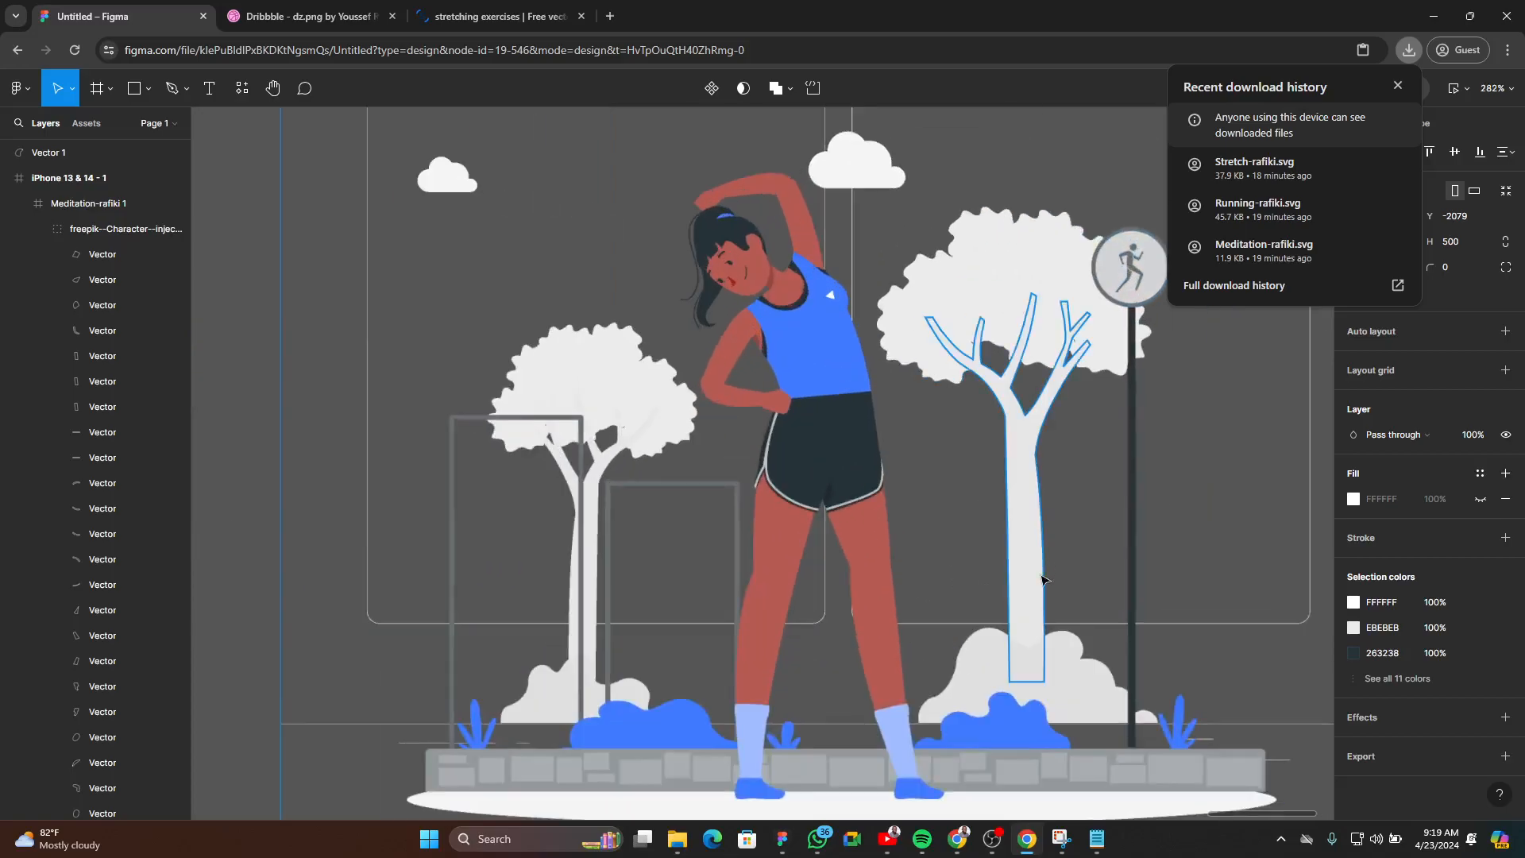
# - Swap the blob's stroke for a solid fill
pyautogui.moveTo(505, 733); pyautogui.dragTo(915, 377)
pyautogui.click(511, 467)
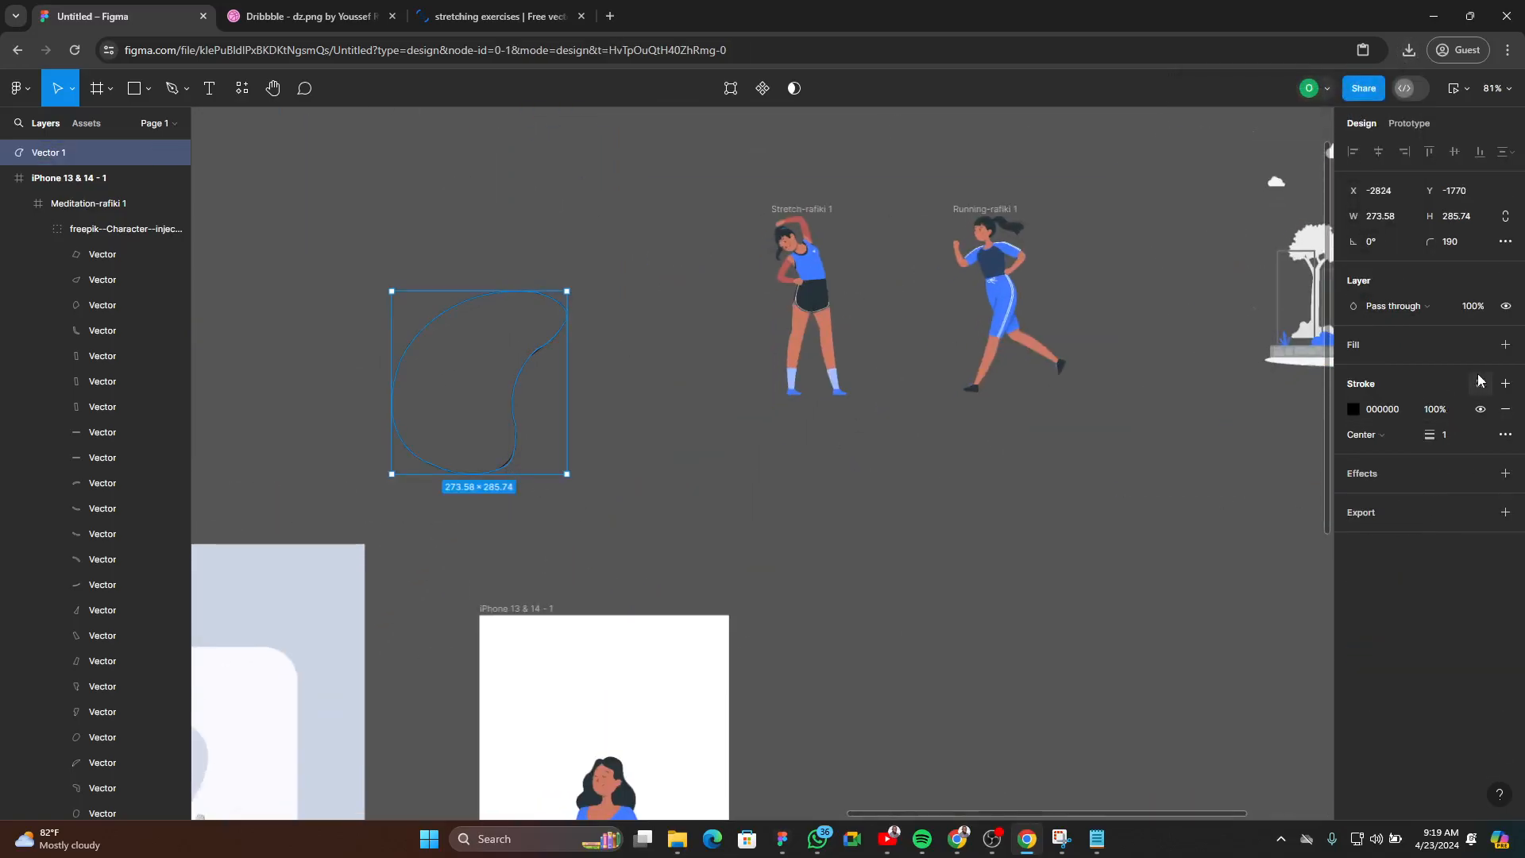
pyautogui.hotkey('shift', 'x')
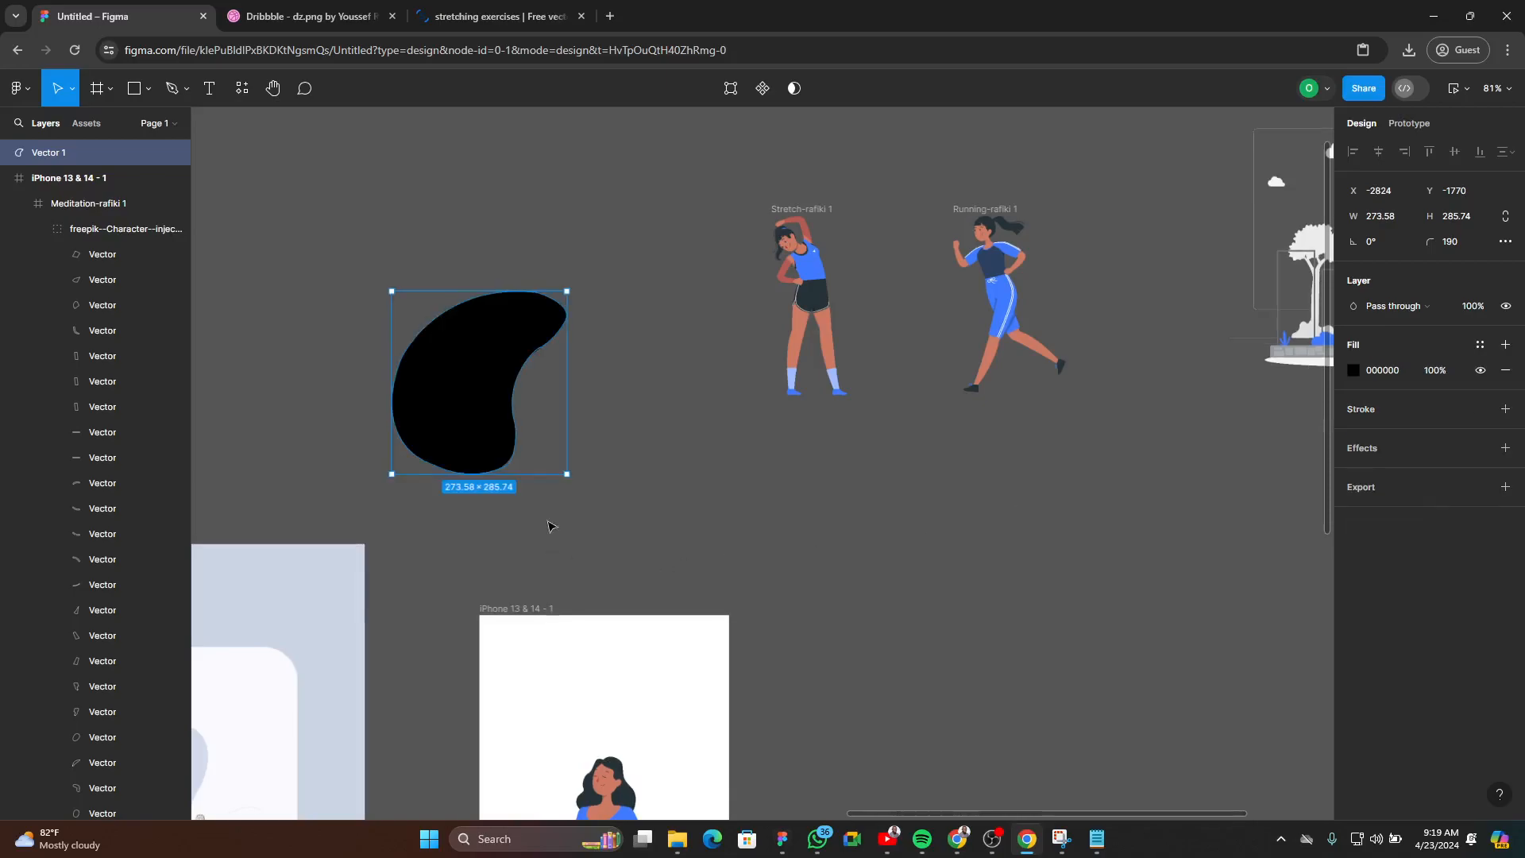
# - Set the blob's fill to EBEBEB, sampled from the smaller tree's foliage in the full stretching illustration
pyautogui.scroll(3, 1027, 508)
pyautogui.scroll(-6, 1220, 443)
pyautogui.scroll(5, 1081, 334)
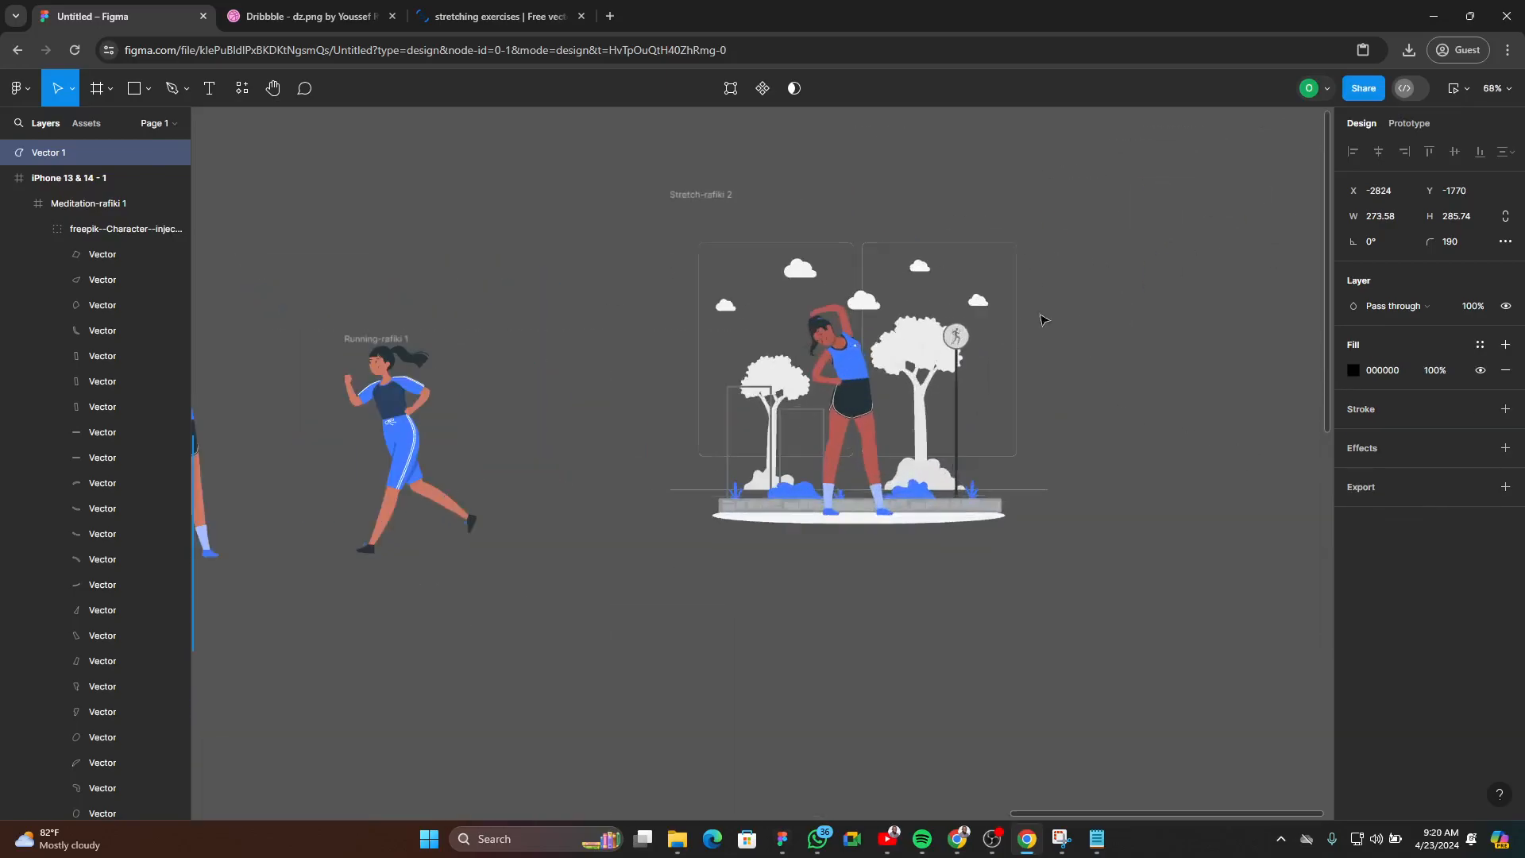
pyautogui.click(1353, 370)
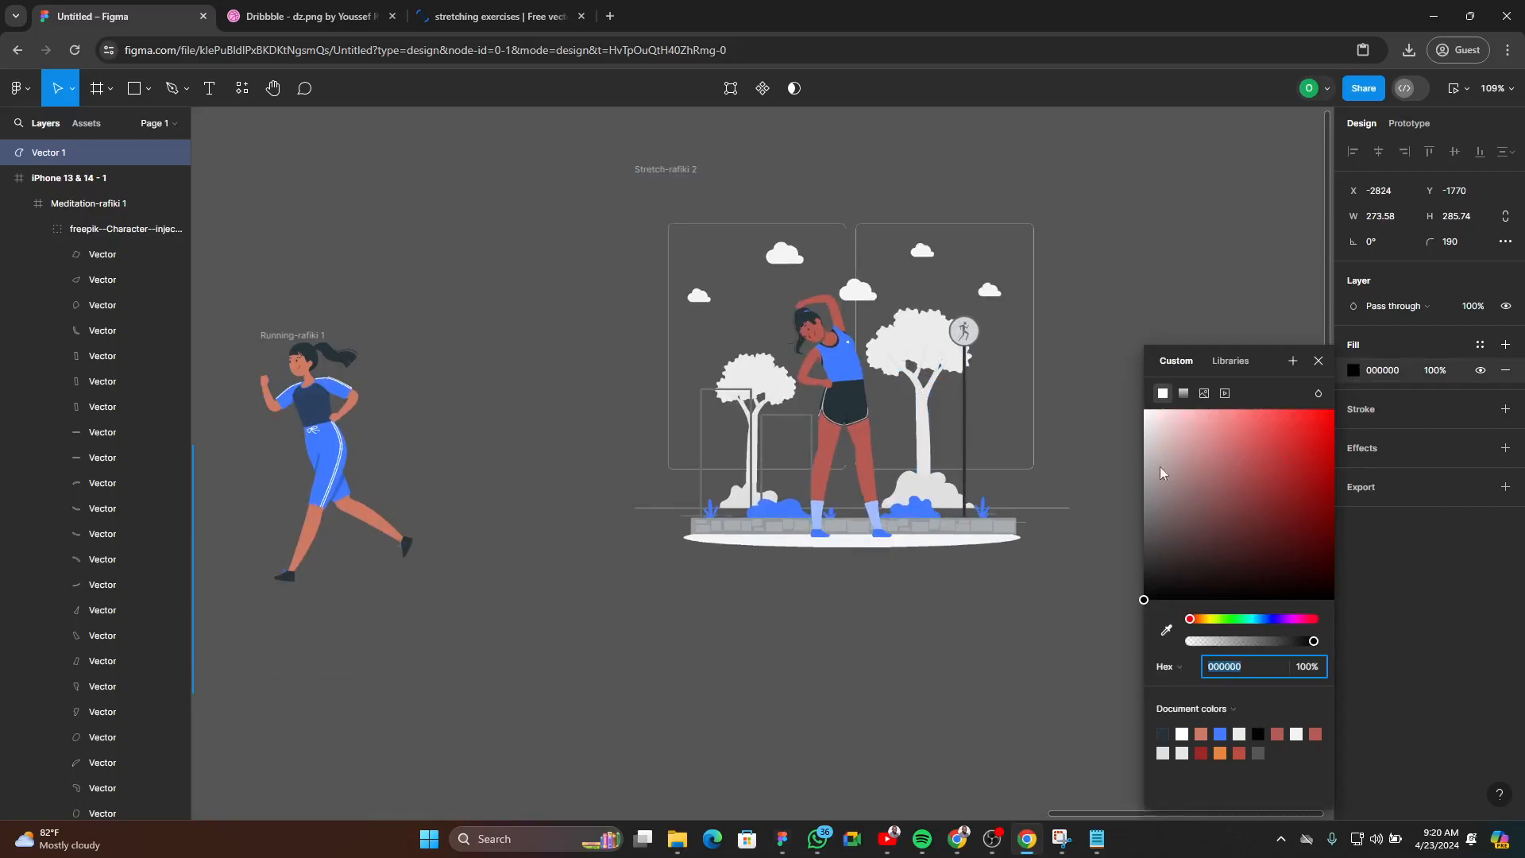
pyautogui.click(1167, 630)
pyautogui.scroll(5, 794, 342)
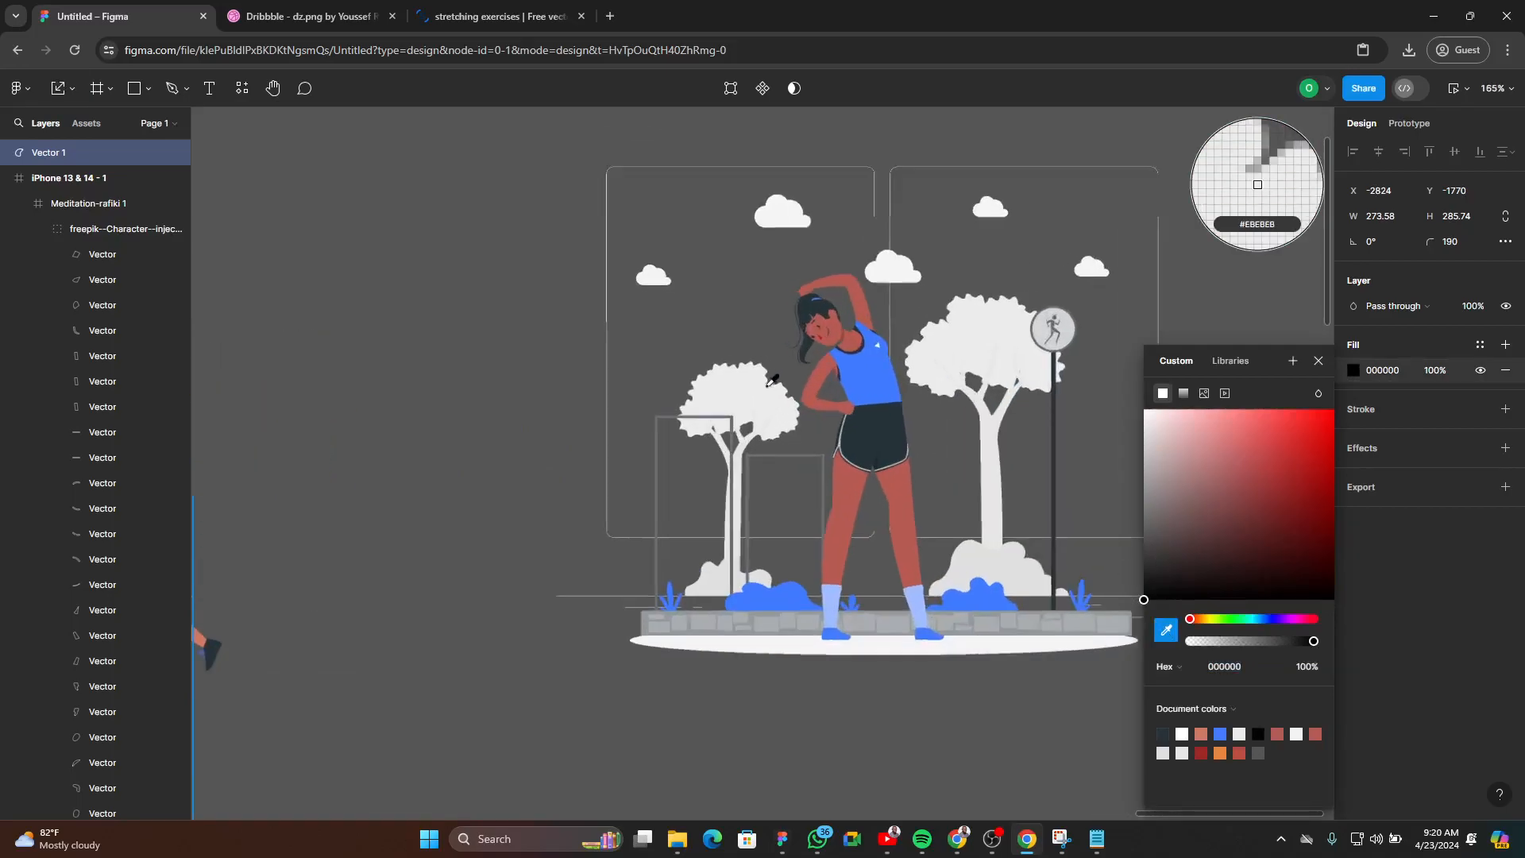
pyautogui.click(752, 385)
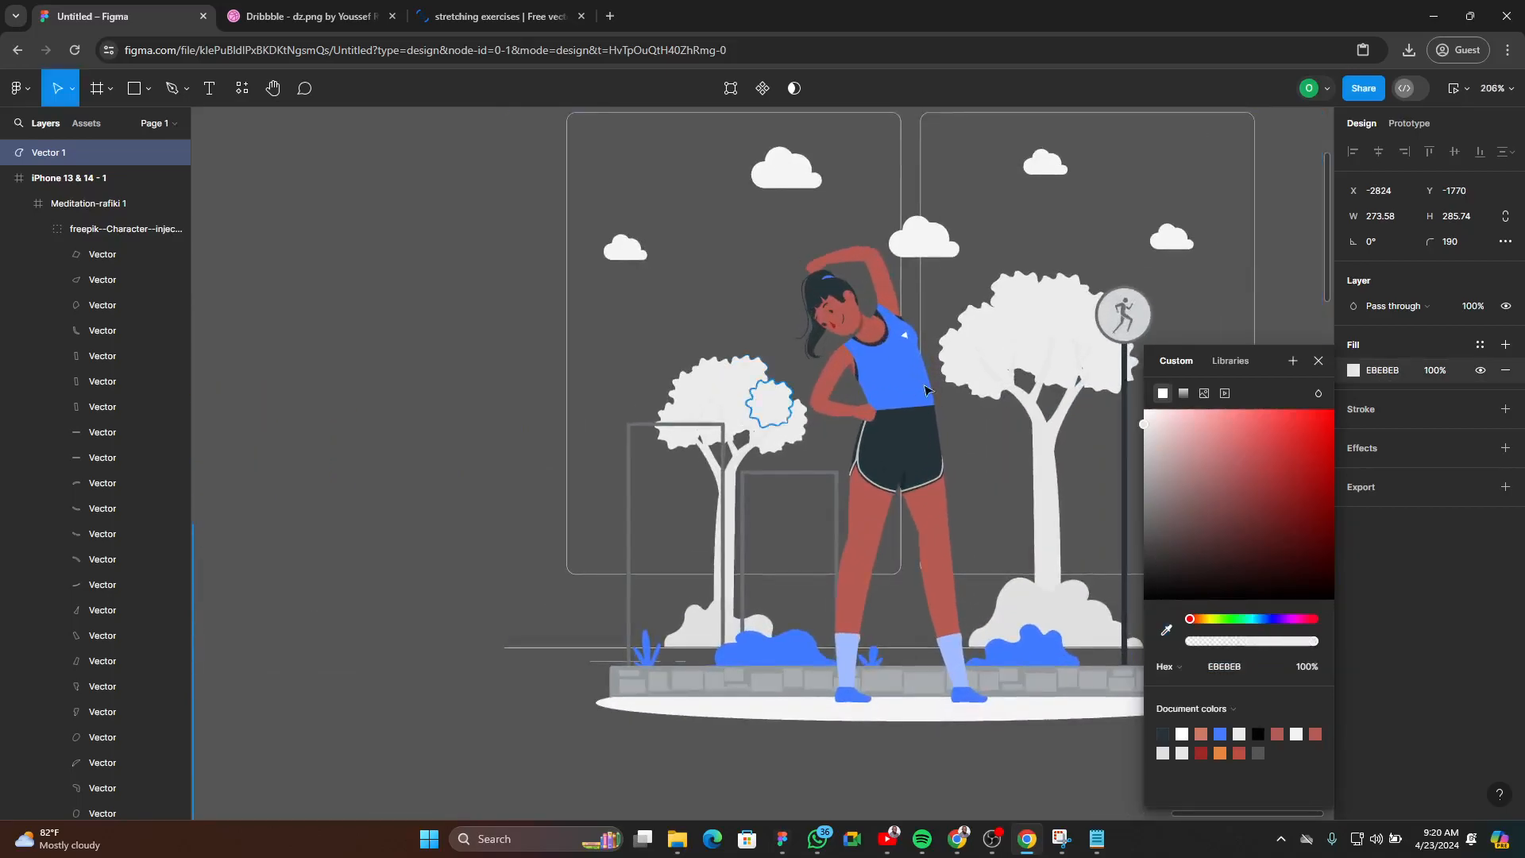
pyautogui.scroll(-5, 794, 445)
pyautogui.scroll(-4, 492, 540)
pyautogui.scroll(2, 602, 445)
pyautogui.scroll(5, 1034, 286)
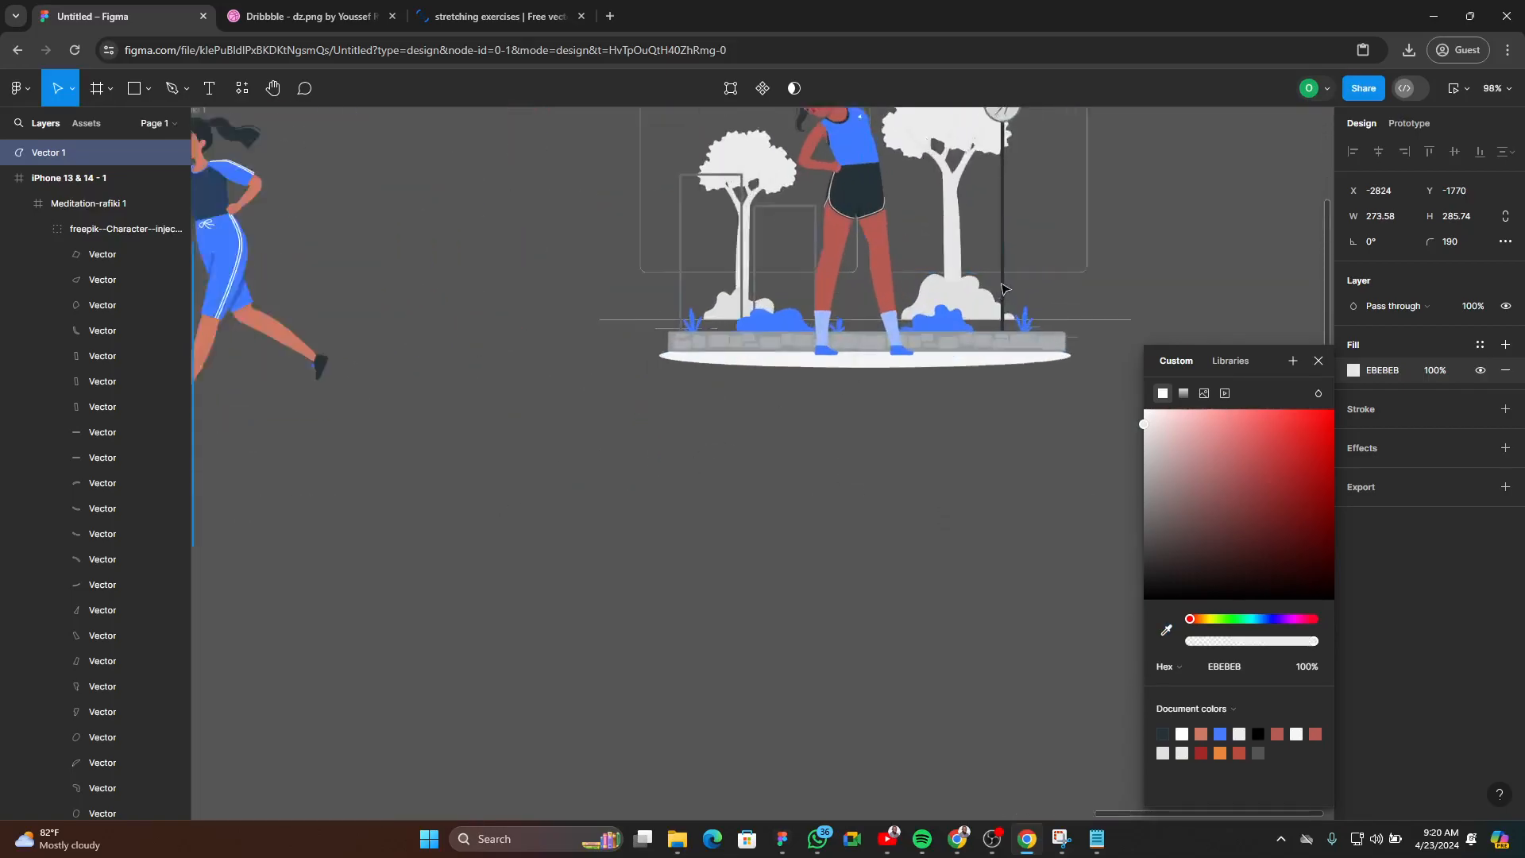
pyautogui.scroll(-4, 1089, 379)
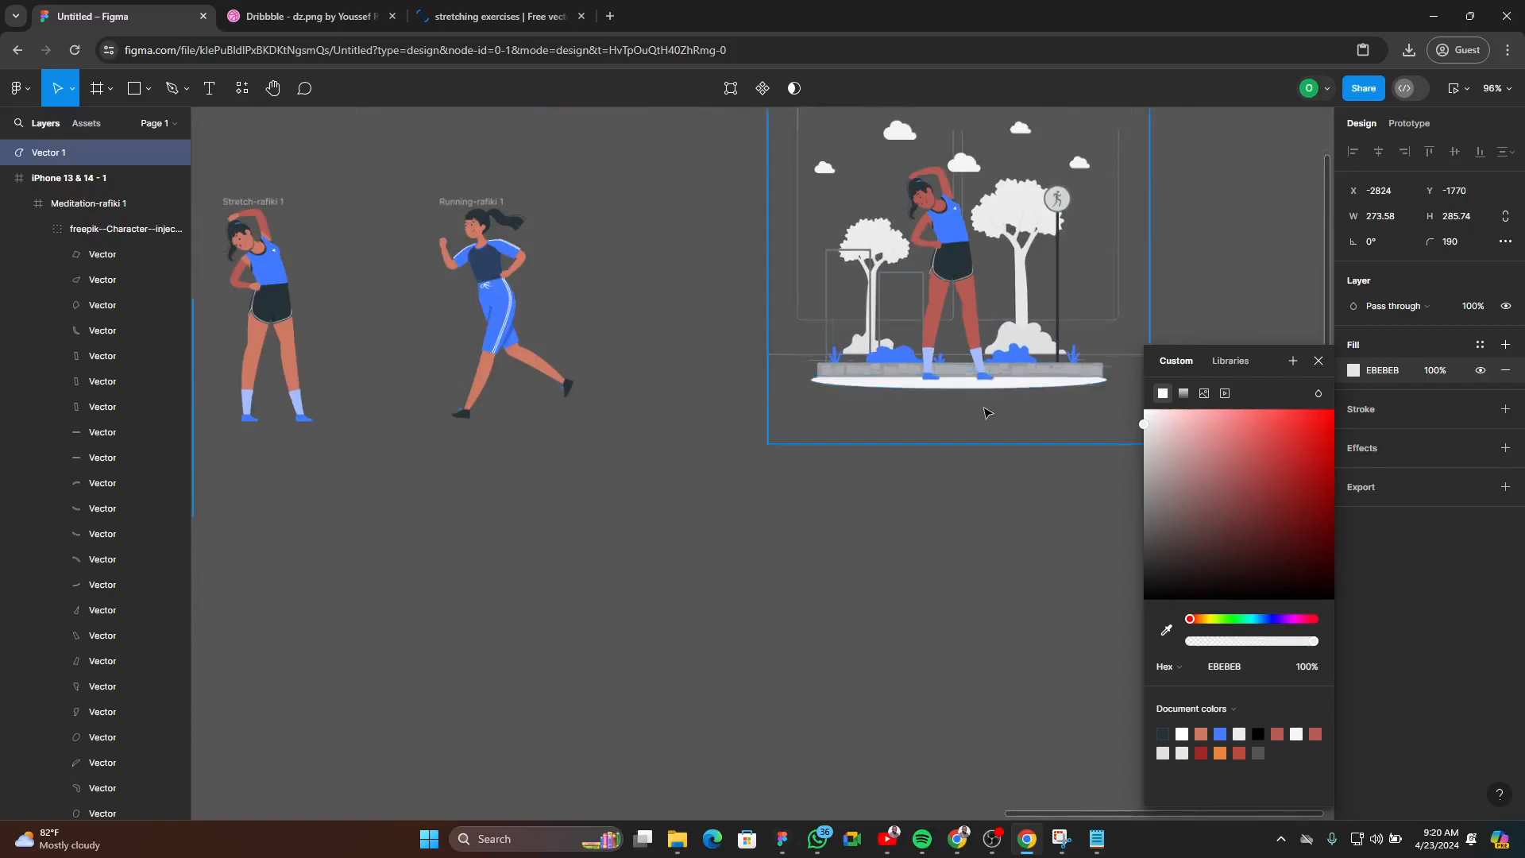
pyautogui.click(1317, 363)
# - Move the blob into the iPhone 13 & 14 frame and send it behind the meditation illustration
pyautogui.moveTo(267, 429); pyautogui.dragTo(377, 686)
pyautogui.scroll(-2, 358, 719)
pyautogui.scroll(3, 351, 738)
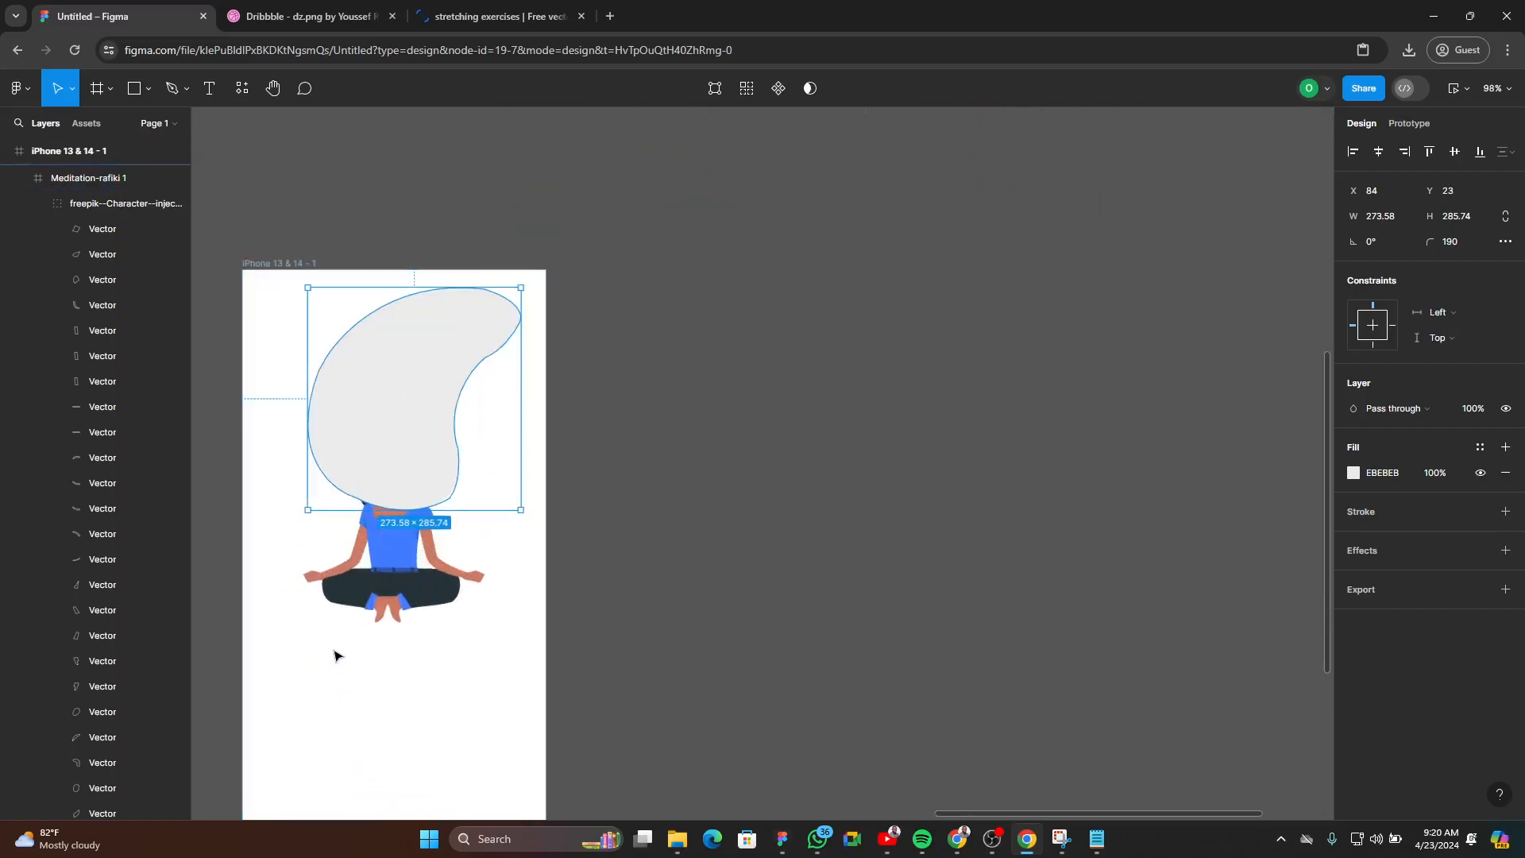
pyautogui.hotkey('ctrl', '[')
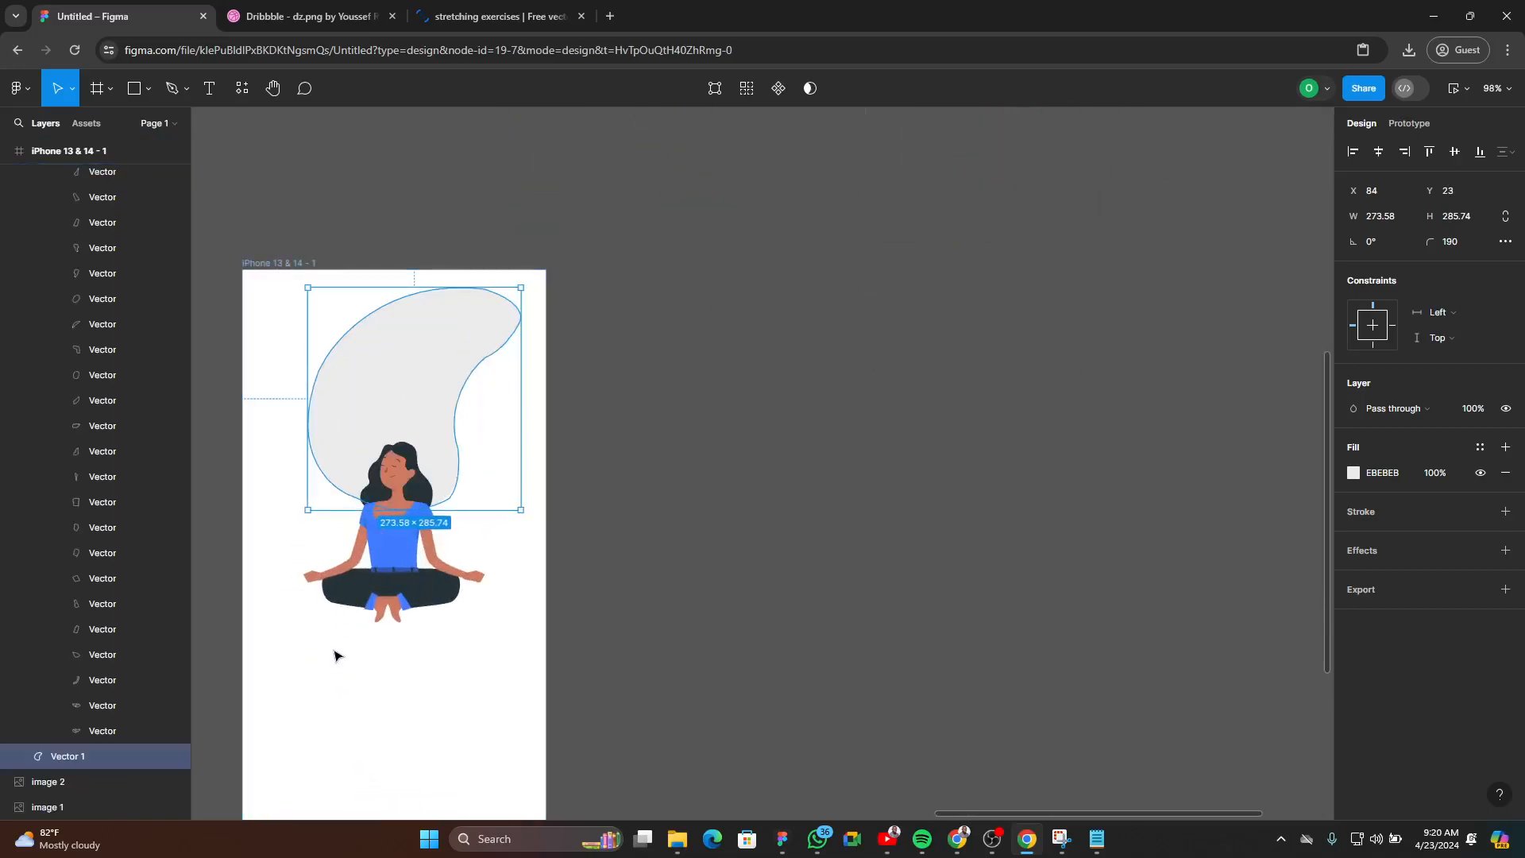
# - Lower the blob behind the meditating woman to X 84, Y 156 in the phone frame
pyautogui.moveTo(435, 391); pyautogui.dragTo(415, 467)
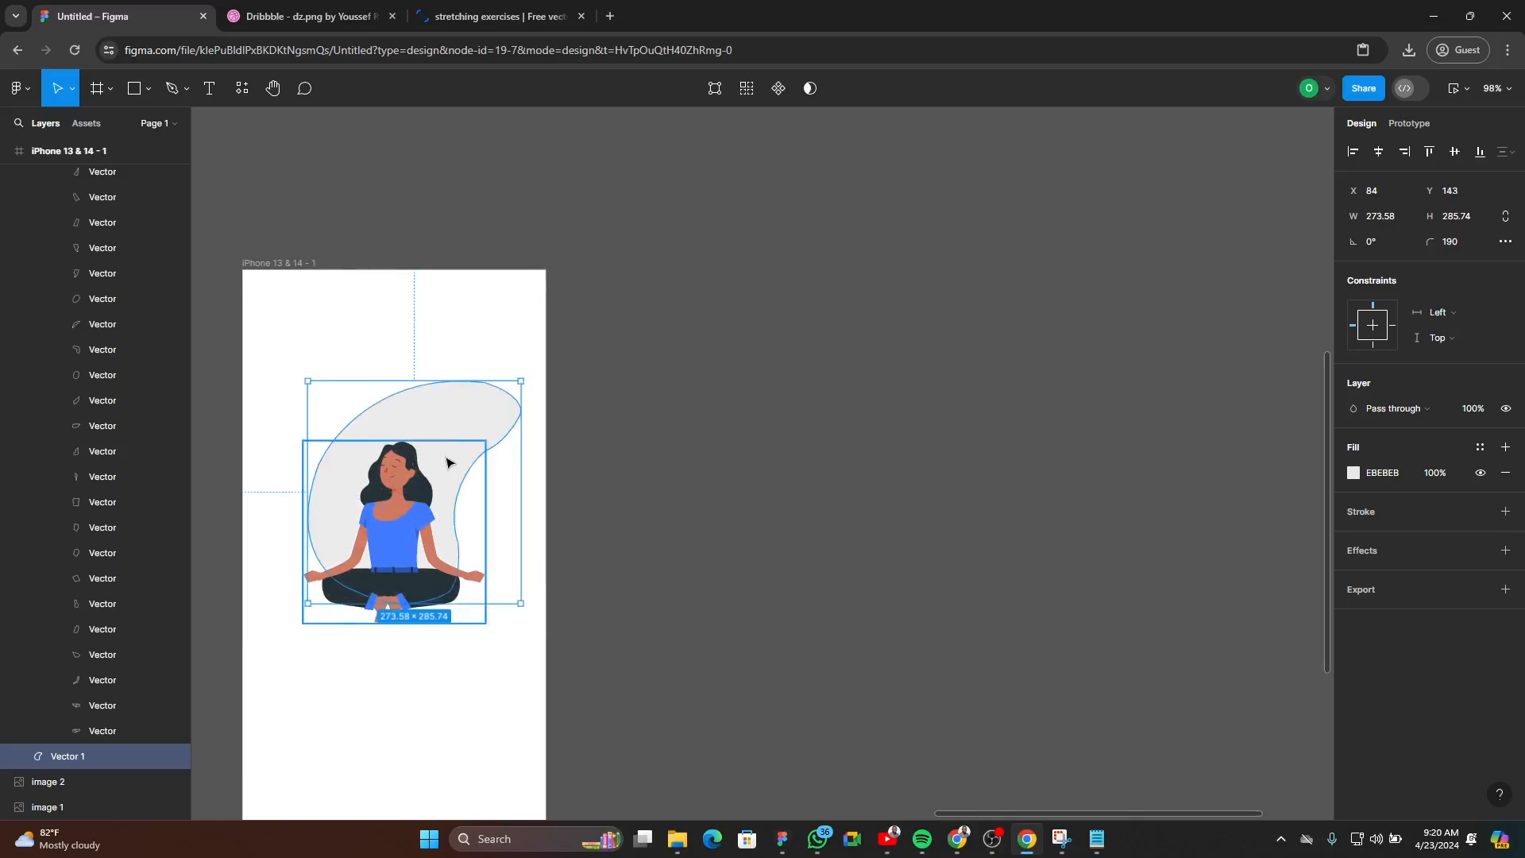
pyautogui.moveTo(457, 418); pyautogui.dragTo(465, 437)
pyautogui.scroll(-5, 889, 565)
pyautogui.scroll(5, 856, 578)
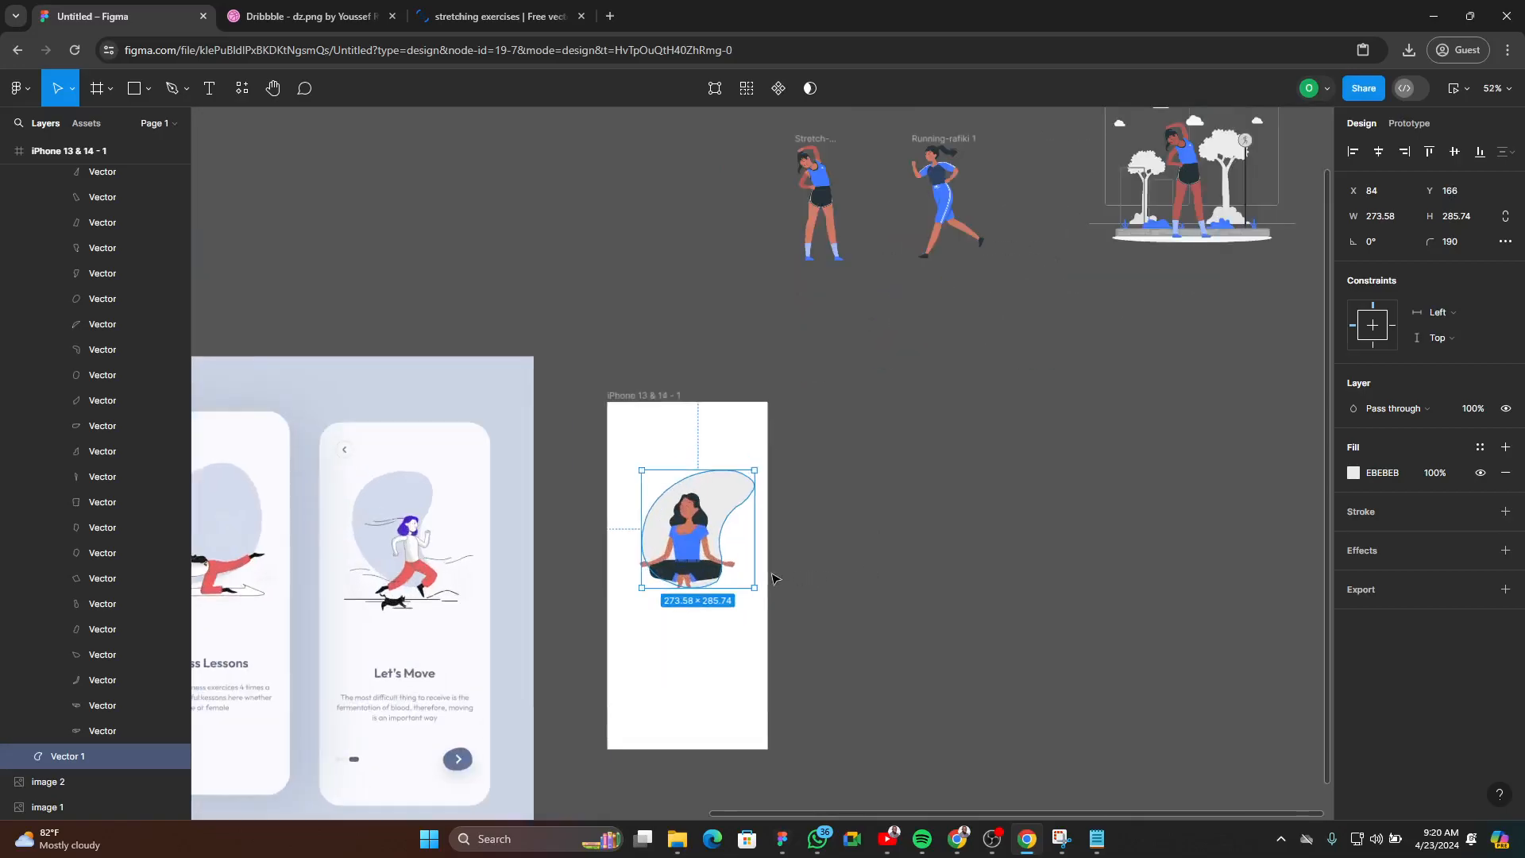
pyautogui.moveTo(715, 456); pyautogui.dragTo(714, 451)
# - Examine the blob's outline close up around its tip and notch, and compare its look with the reference screens
pyautogui.scroll(3, 658, 491)
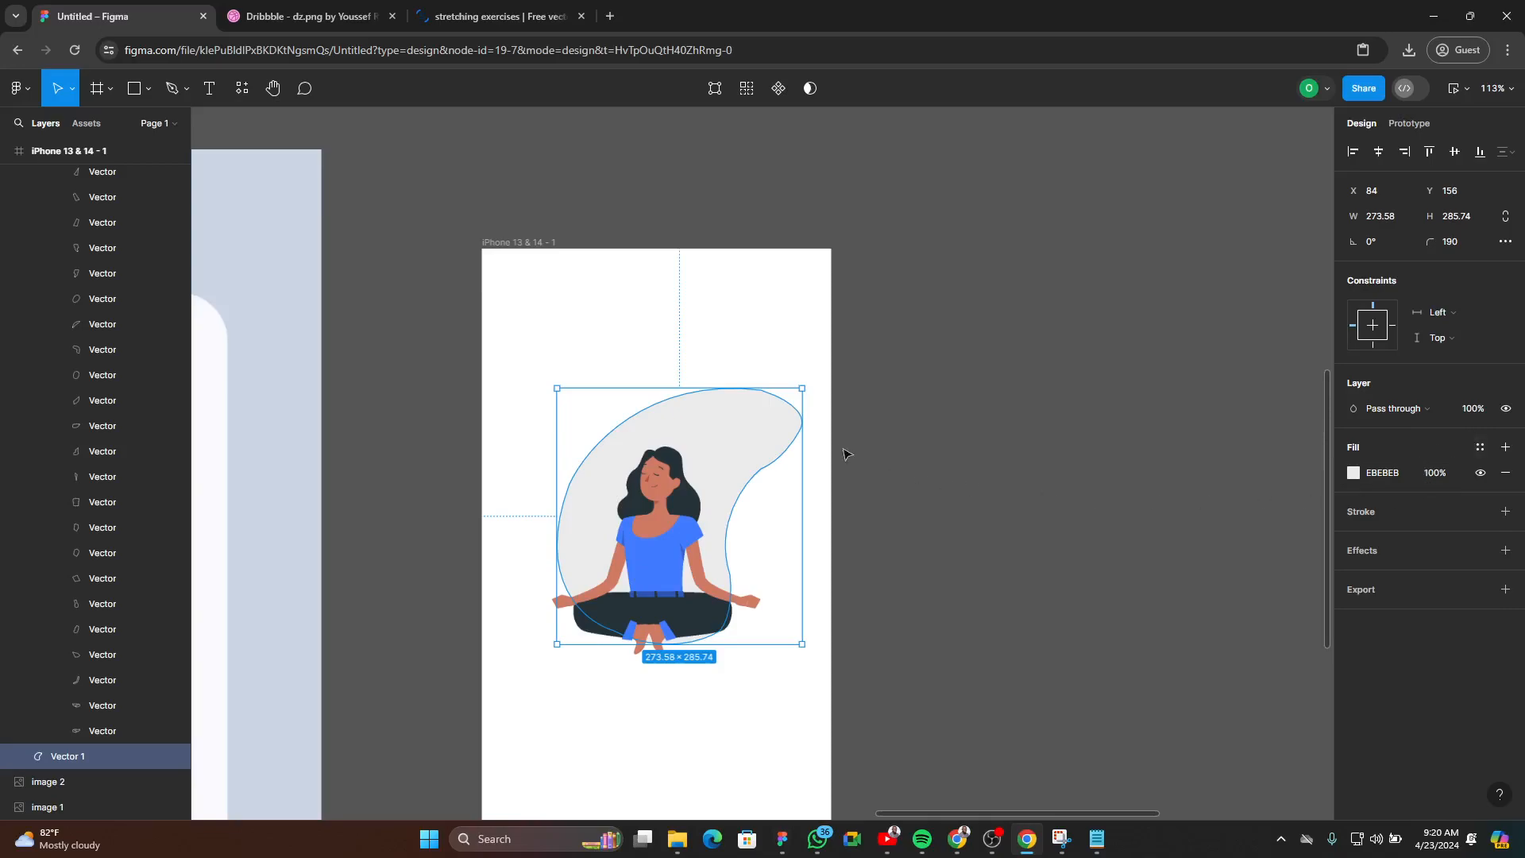
pyautogui.scroll(5, 796, 409)
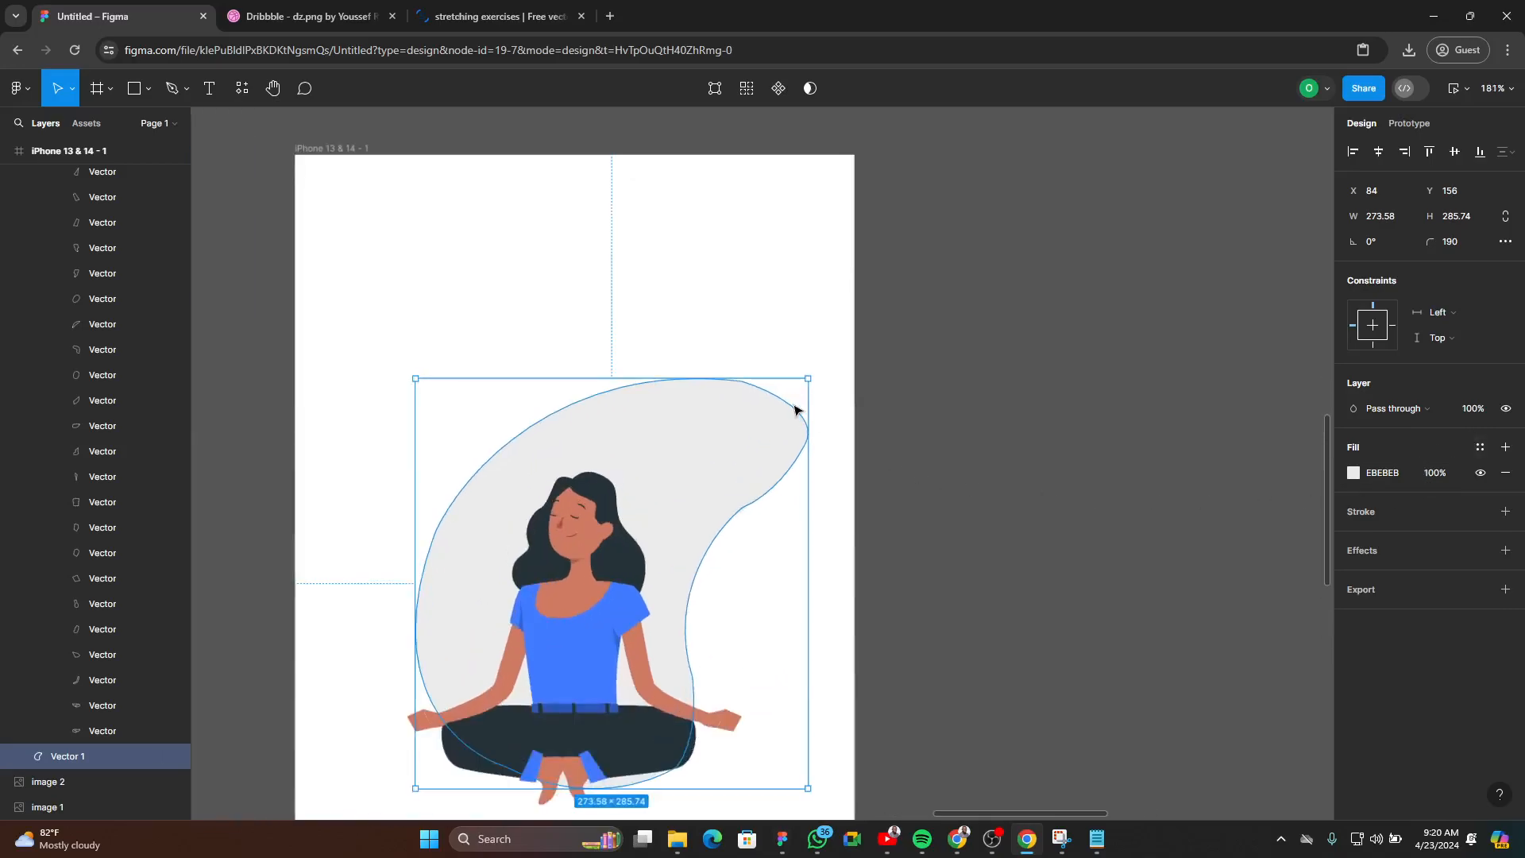
pyautogui.scroll(3, 847, 405)
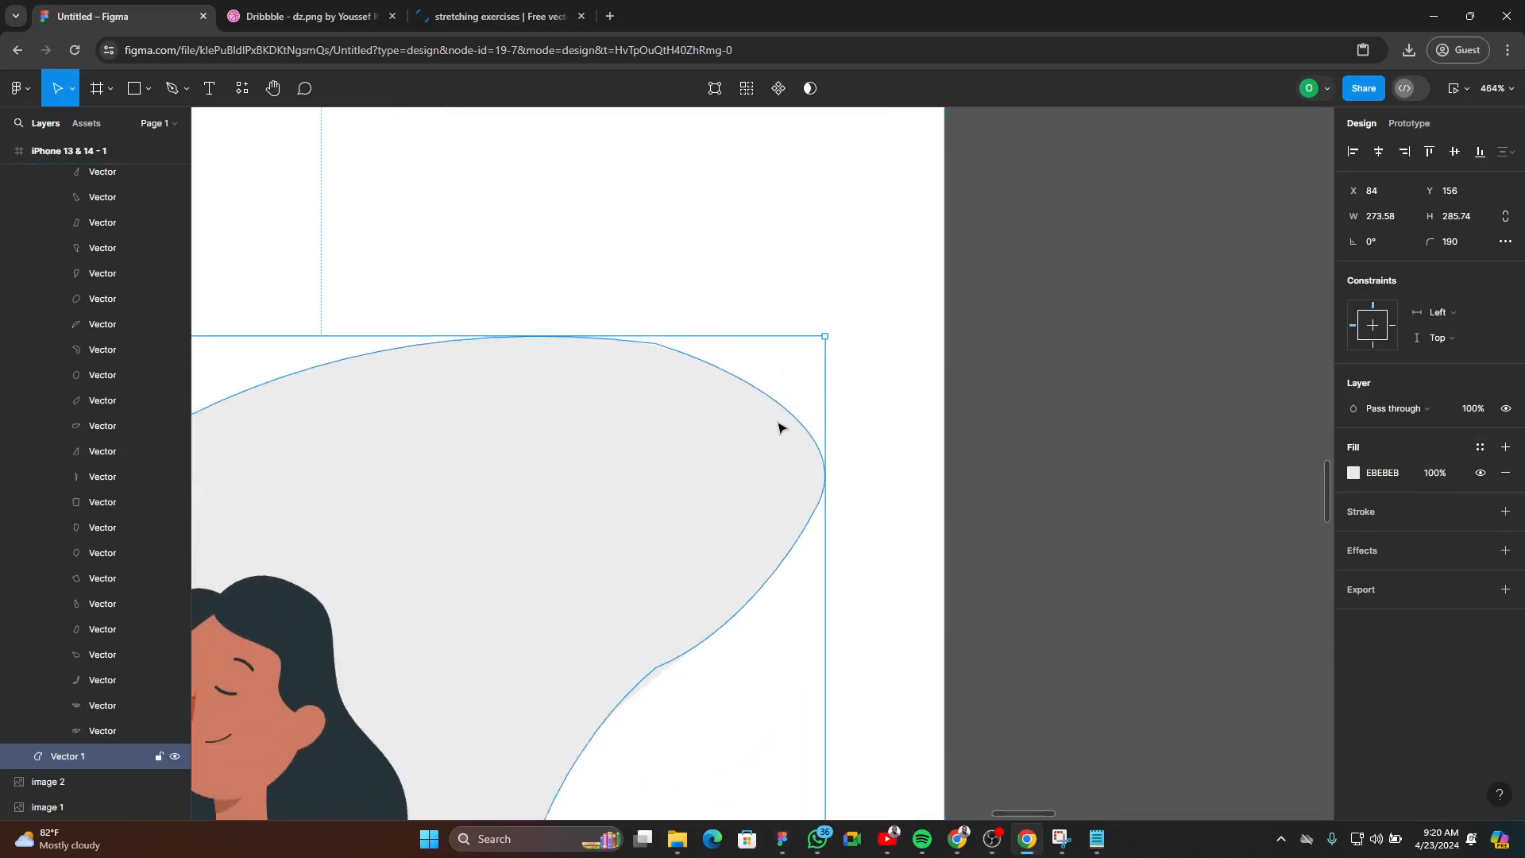
pyautogui.scroll(-5, 826, 501)
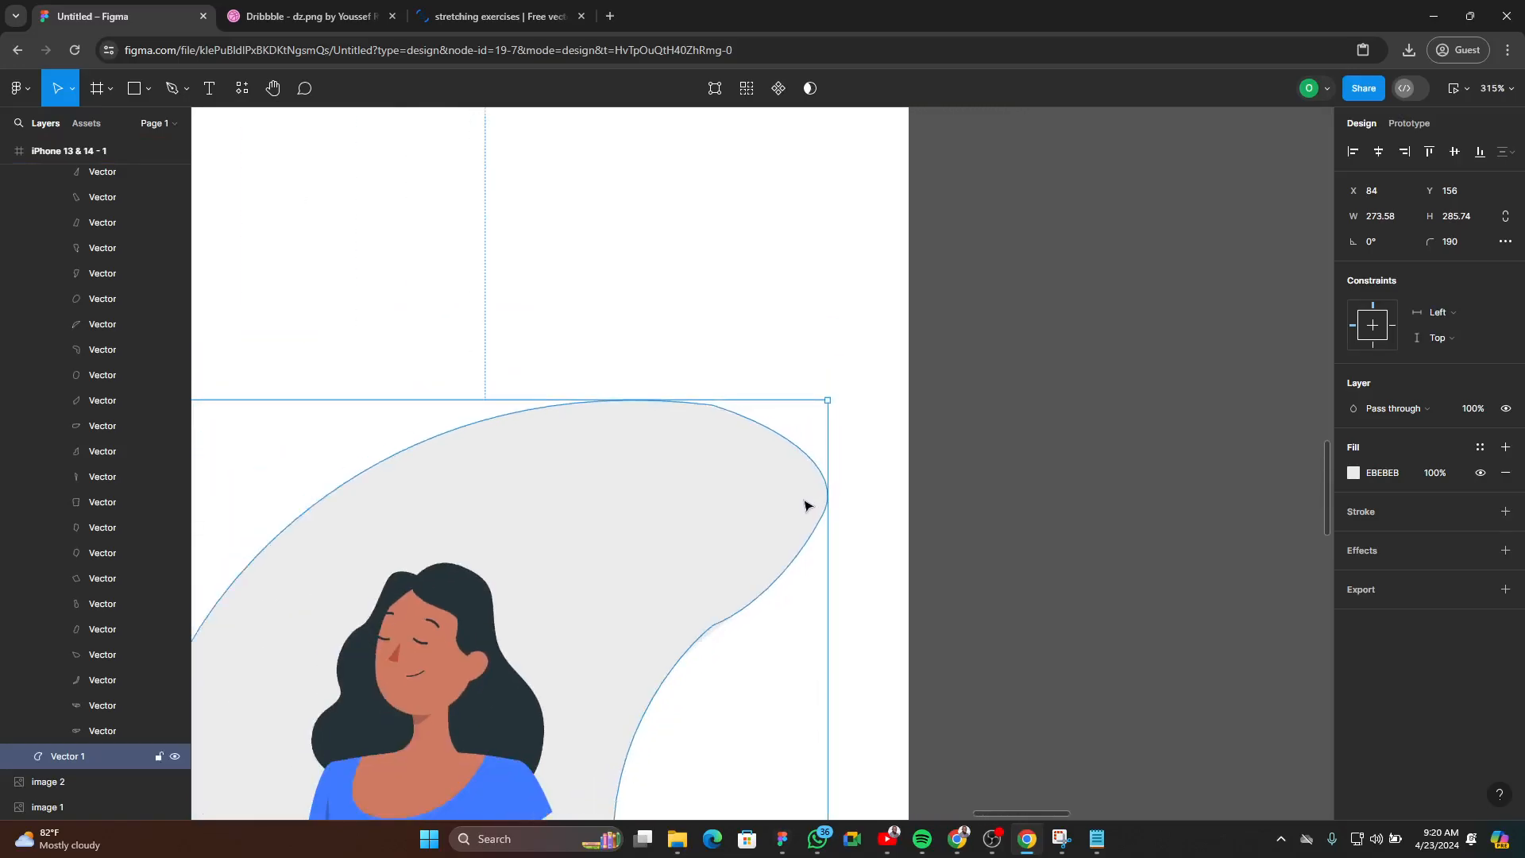
pyautogui.click(884, 484)
pyautogui.scroll(-5, 884, 485)
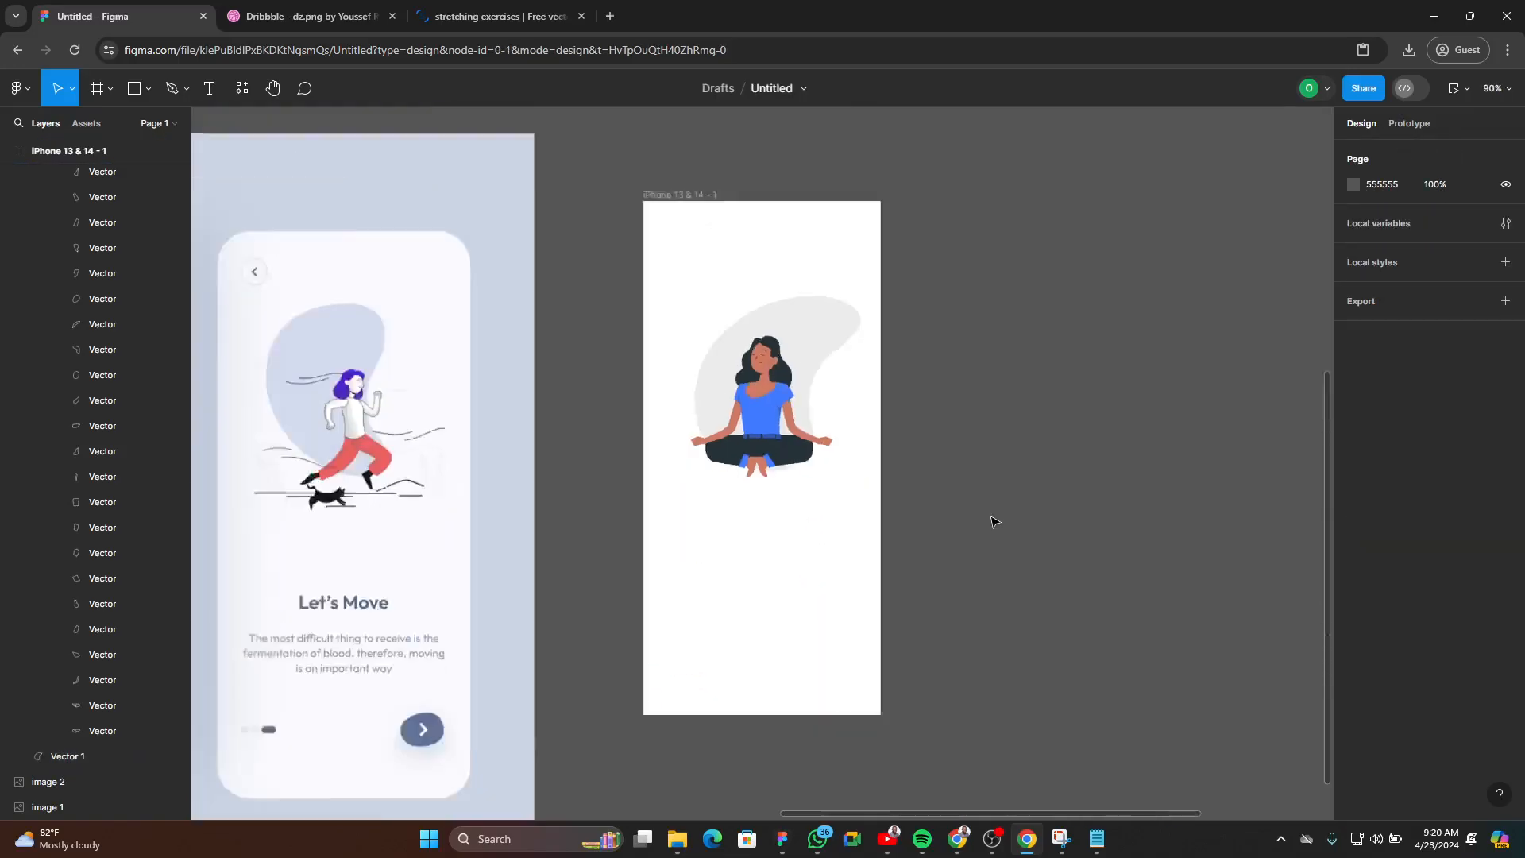
pyautogui.scroll(-3, 997, 443)
pyautogui.scroll(3, 997, 429)
pyautogui.scroll(3, 894, 475)
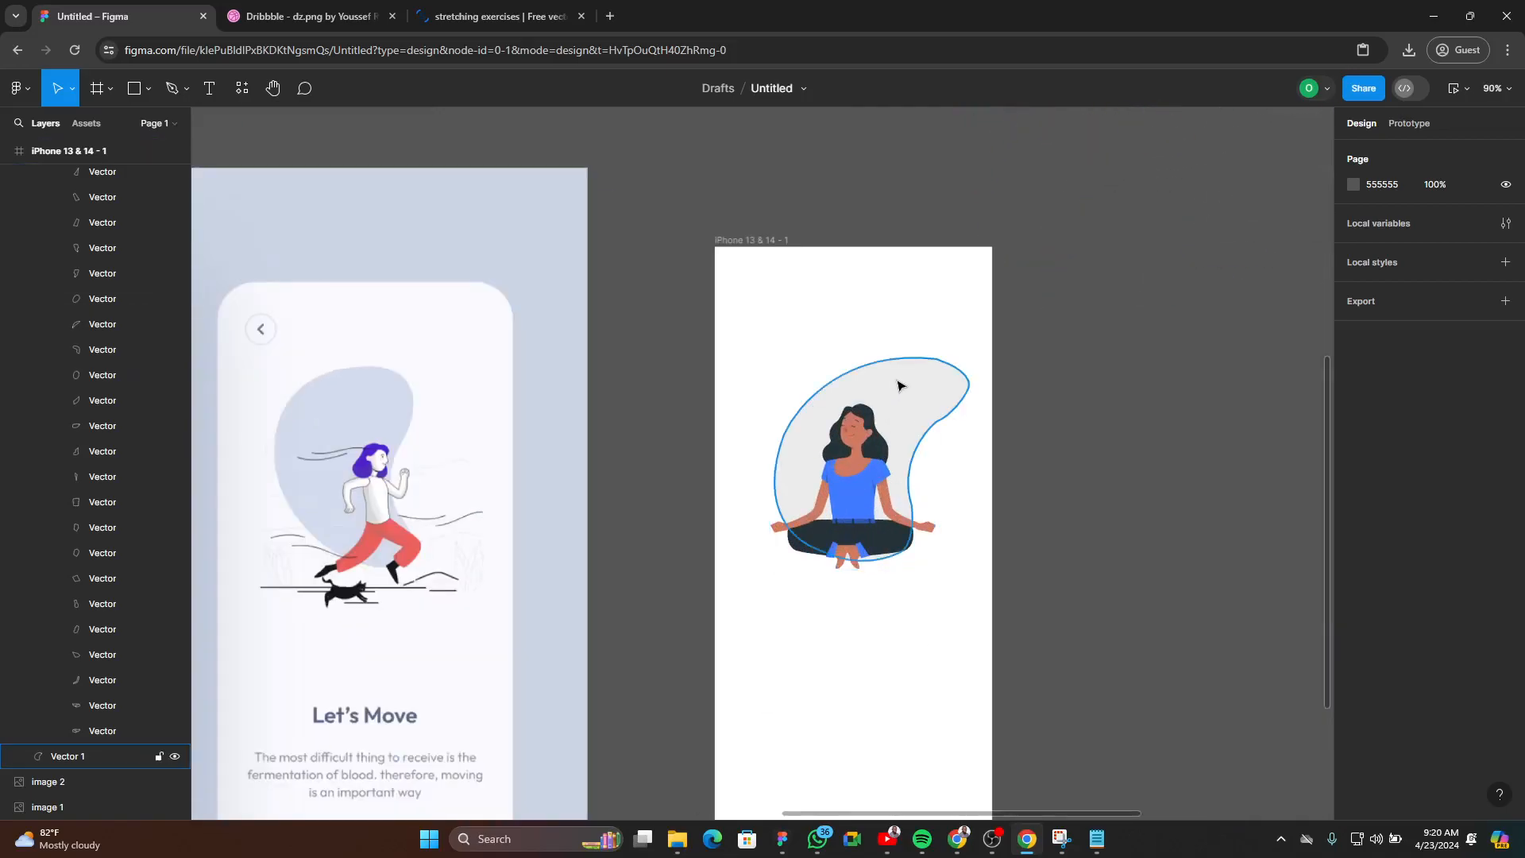
# - Align the blob and the meditation illustration with each other on their horizontal centers
pyautogui.click(880, 416)
pyautogui.keyDown('shift'); pyautogui.click(860, 482); pyautogui.keyUp('shift')
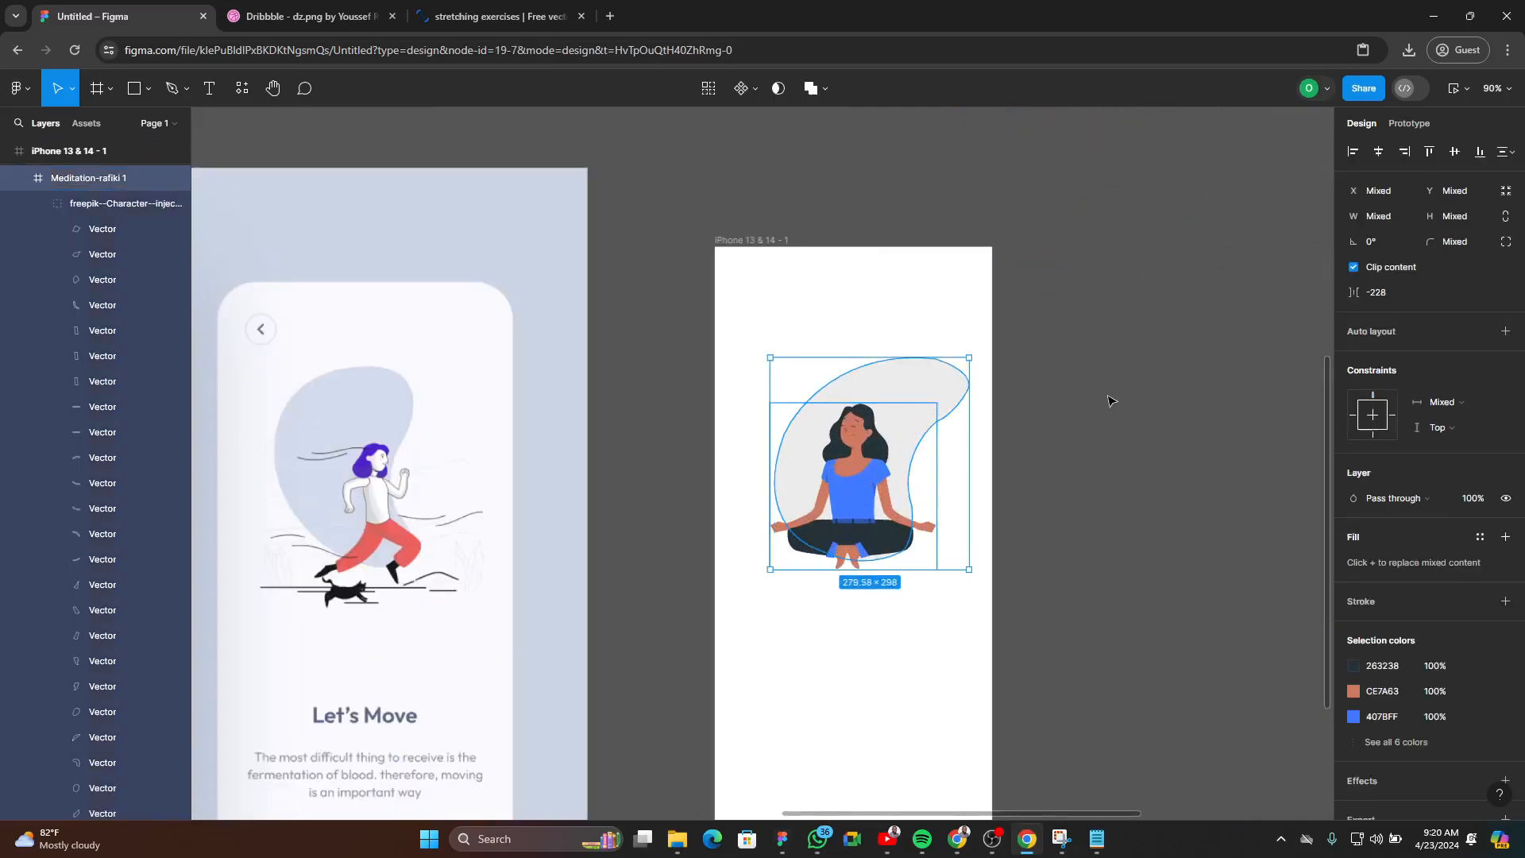
pyautogui.click(1066, 395)
pyautogui.click(917, 393)
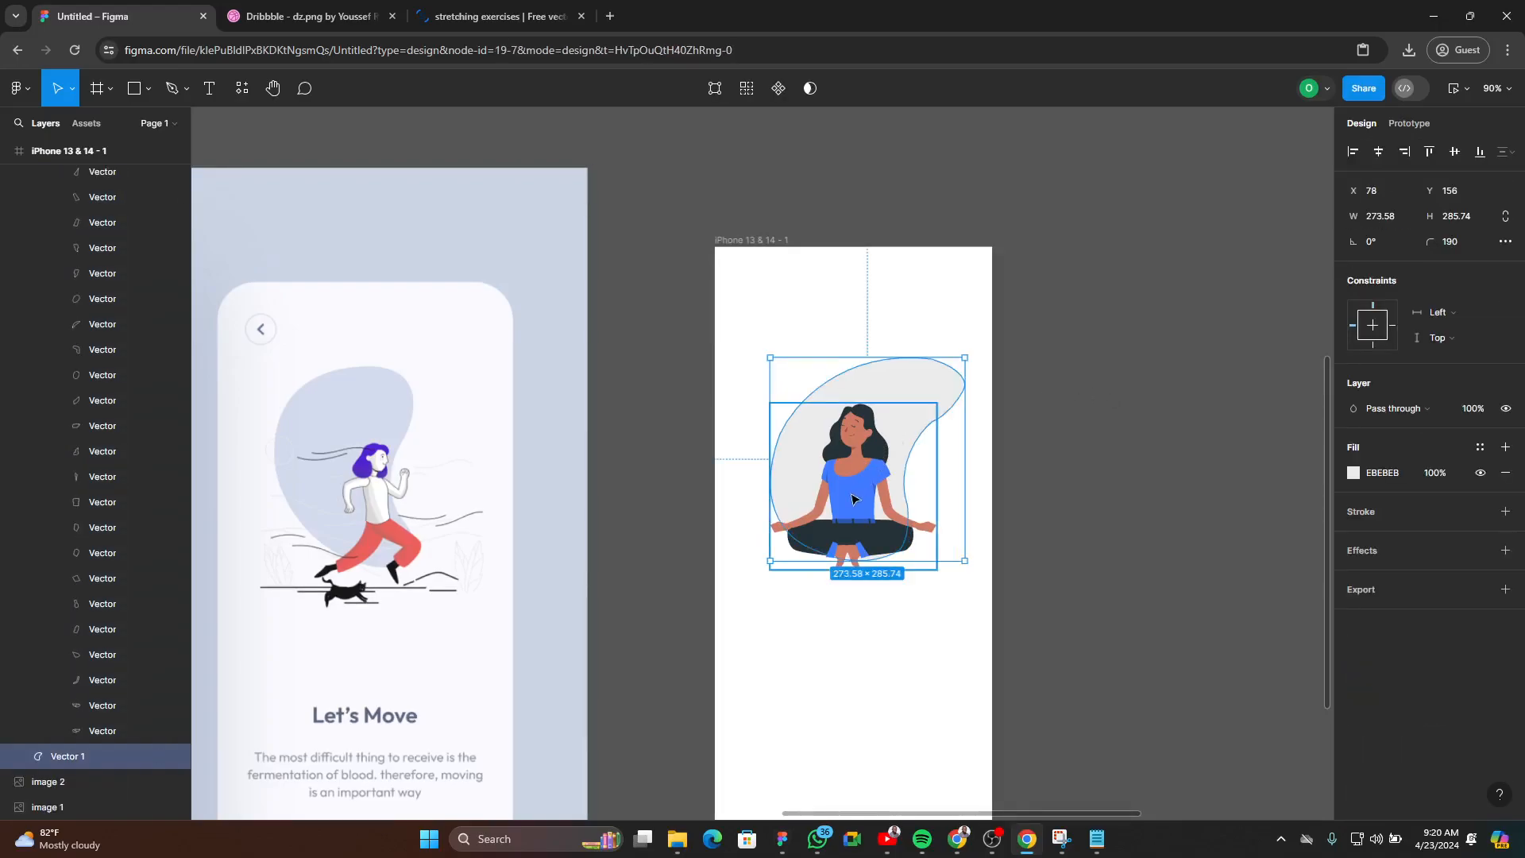
pyautogui.keyDown('shift'); pyautogui.click(944, 486); pyautogui.keyUp('shift')
pyautogui.click(1378, 154)
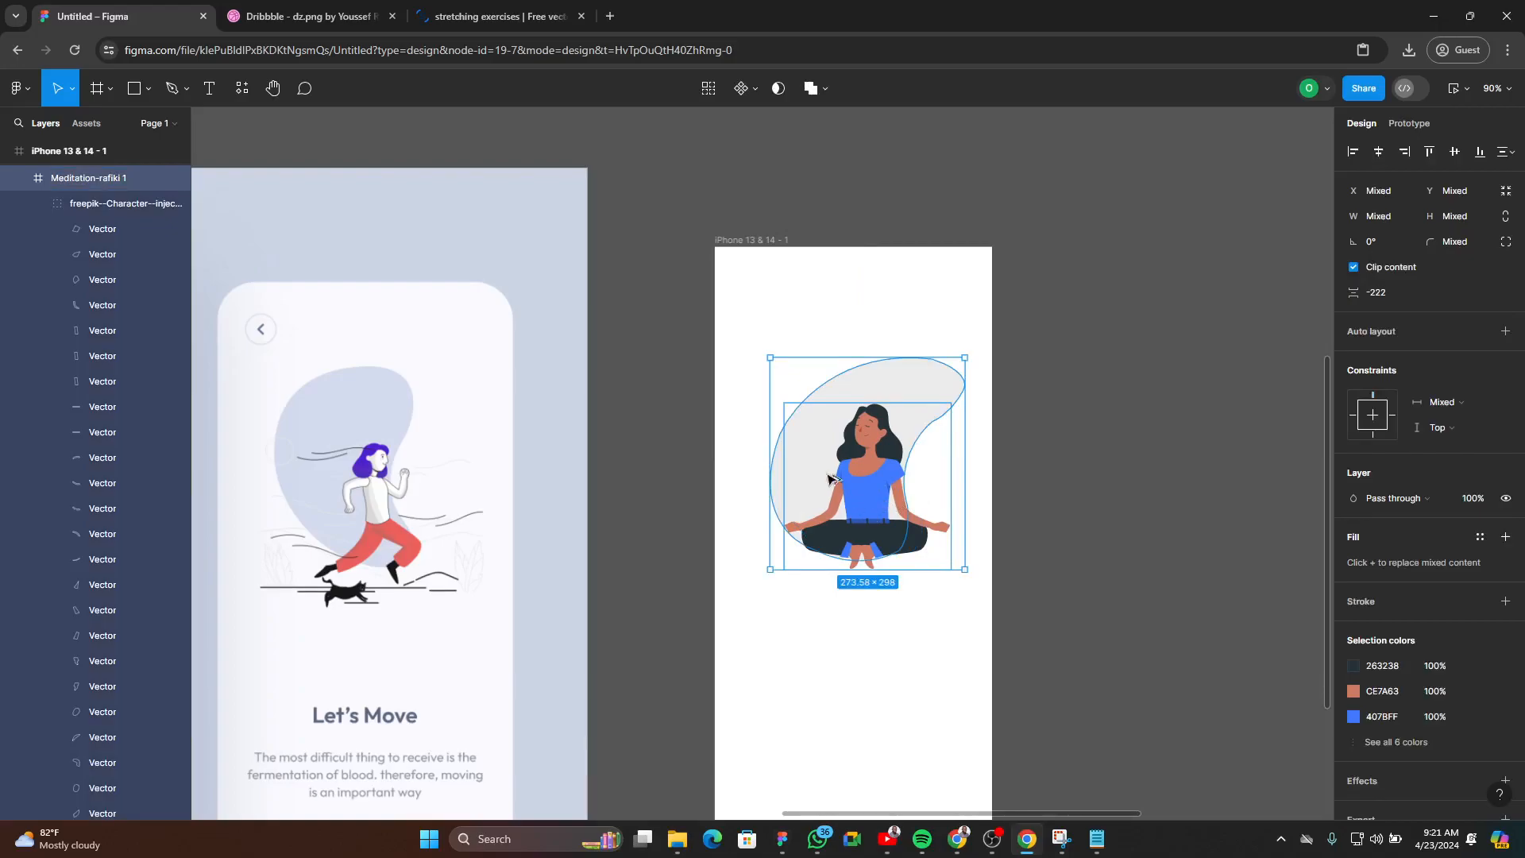
# - Wrap the blob and the meditation illustration in a new frame and center it horizontally in the phone frame at X 58
pyautogui.rightClick(825, 449)
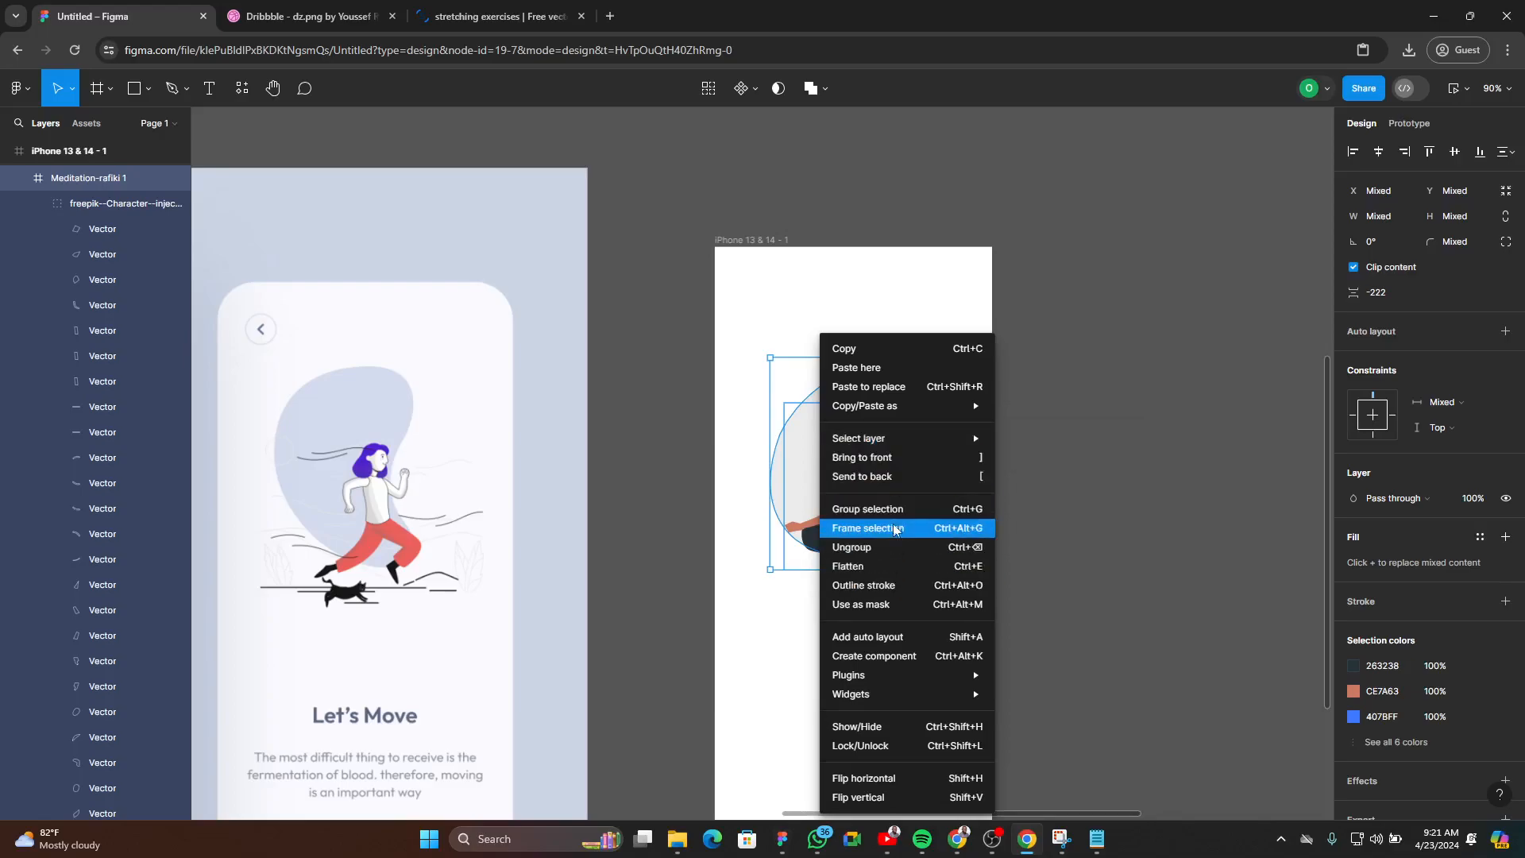
pyautogui.click(868, 528)
pyautogui.moveTo(866, 479); pyautogui.dragTo(851, 480)
pyautogui.hotkey('shift', '1')
pyautogui.scroll(3, 993, 540)
pyautogui.scroll(3, 992, 540)
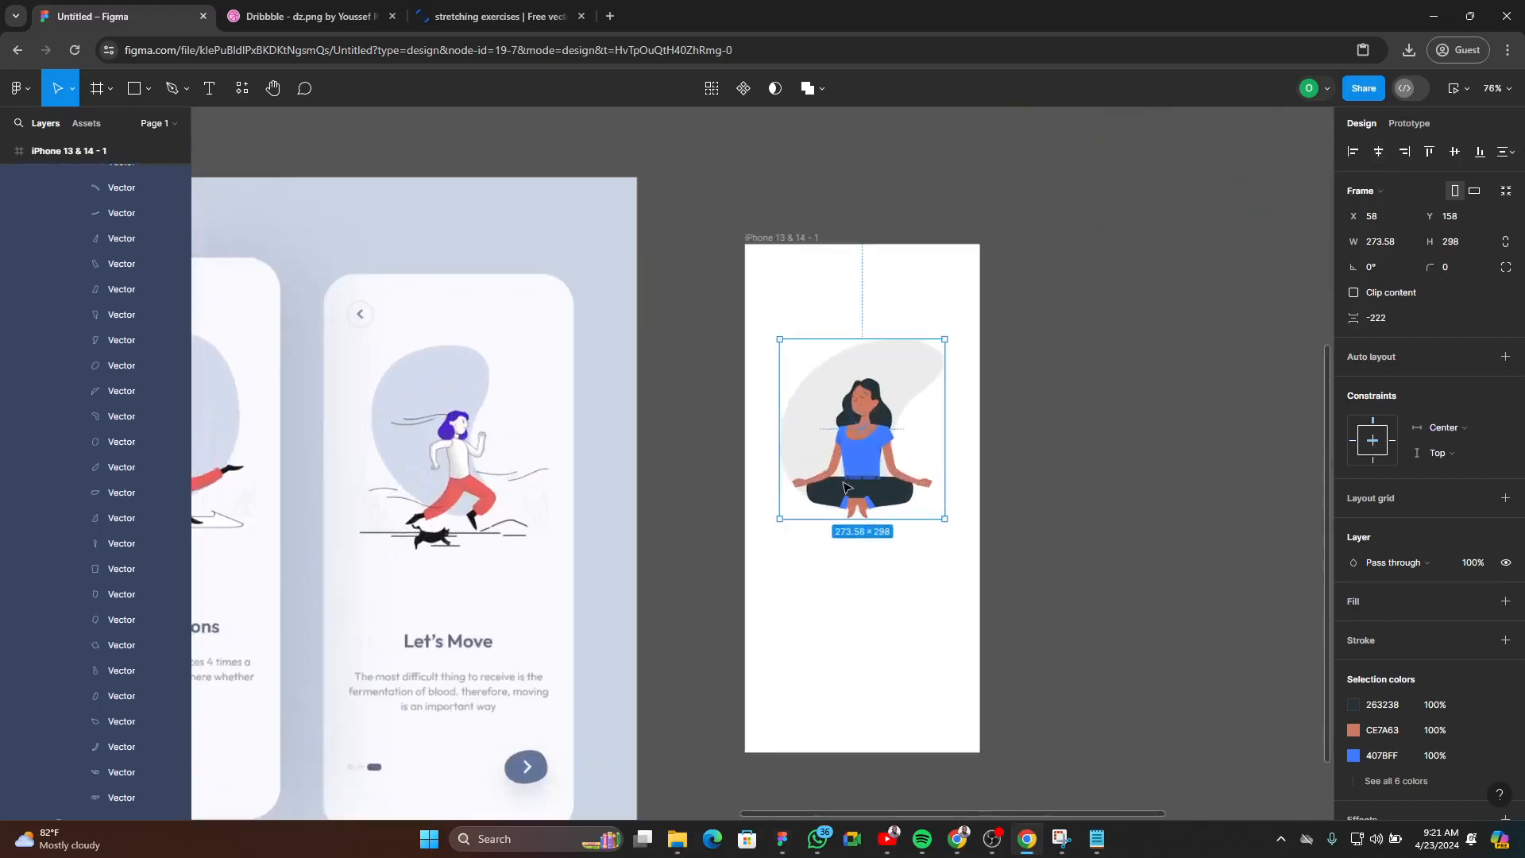
# - Move the framed meditation artwork lower in the phone frame, keeping it horizontally centered, and clear the selection
pyautogui.scroll(-3, 973, 573)
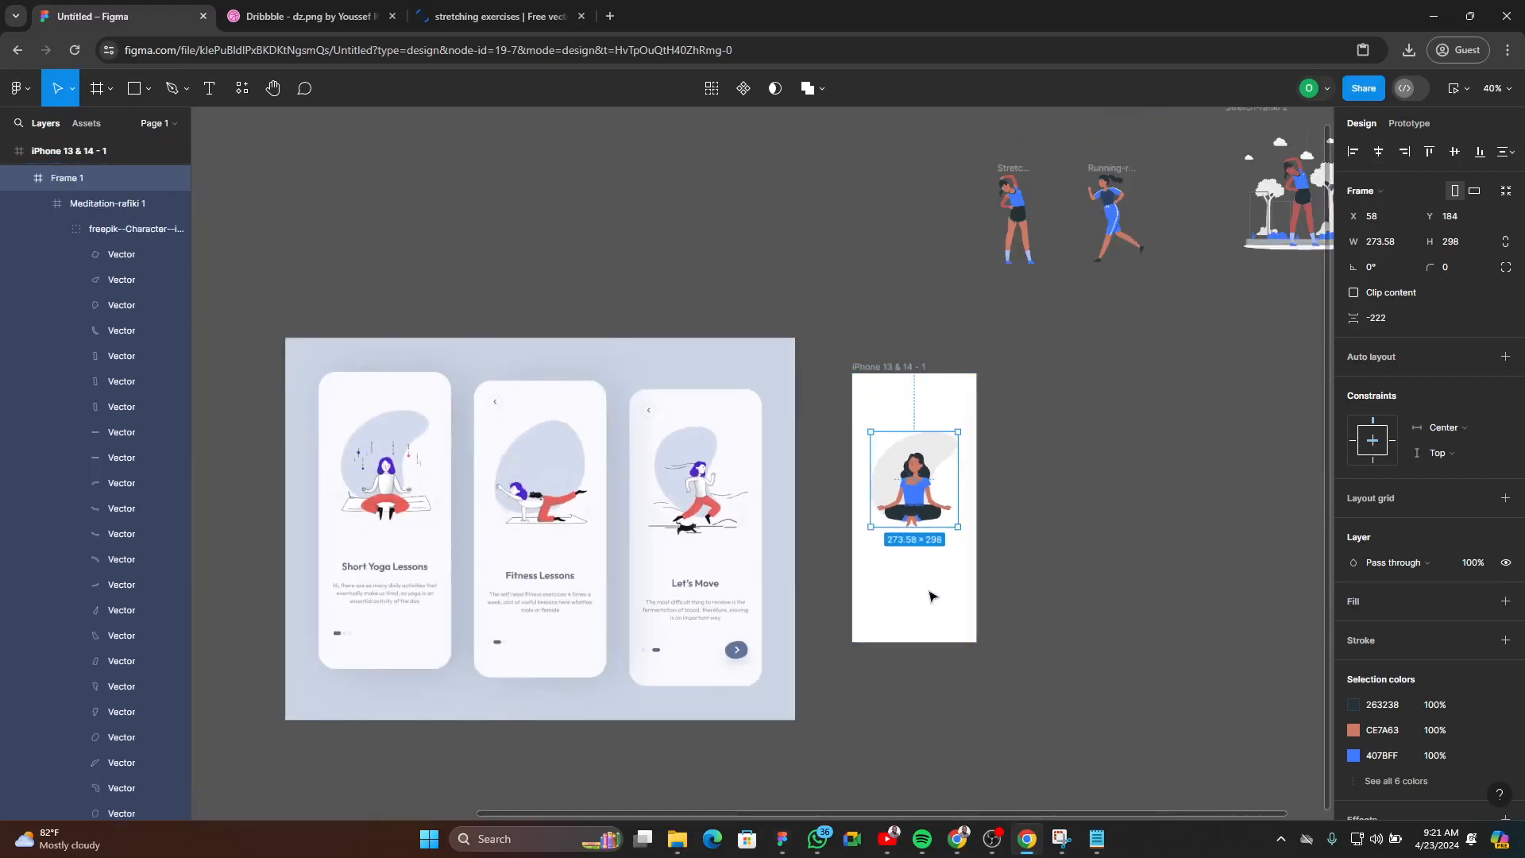
pyautogui.scroll(2, 884, 468)
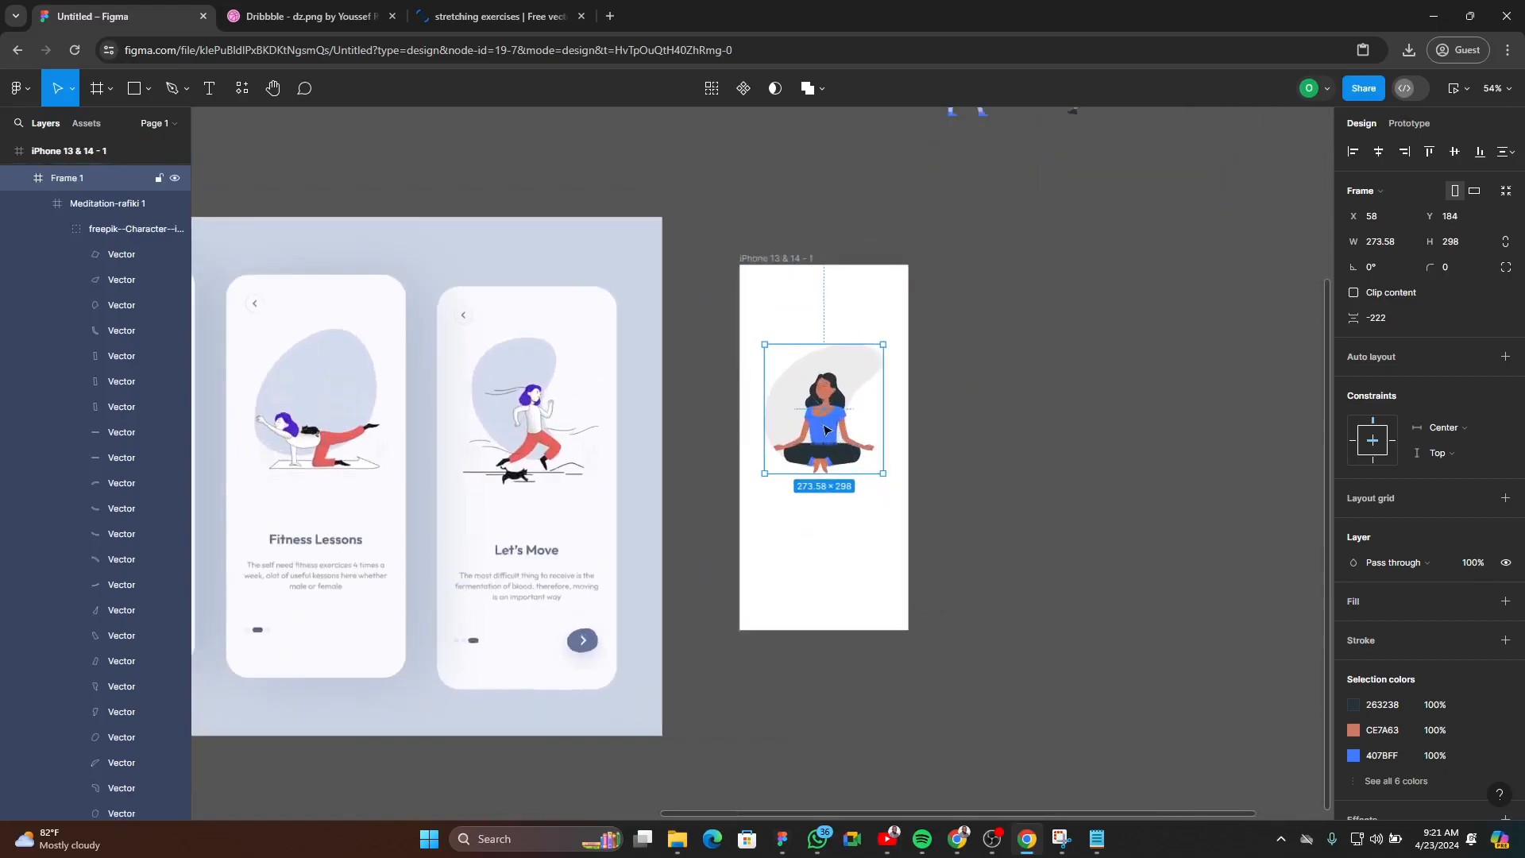
pyautogui.click(891, 387)
pyautogui.click(844, 389)
pyautogui.moveTo(829, 409); pyautogui.dragTo(828, 428)
pyautogui.click(974, 453)
pyautogui.scroll(-2, 980, 579)
pyautogui.scroll(4, 339, 619)
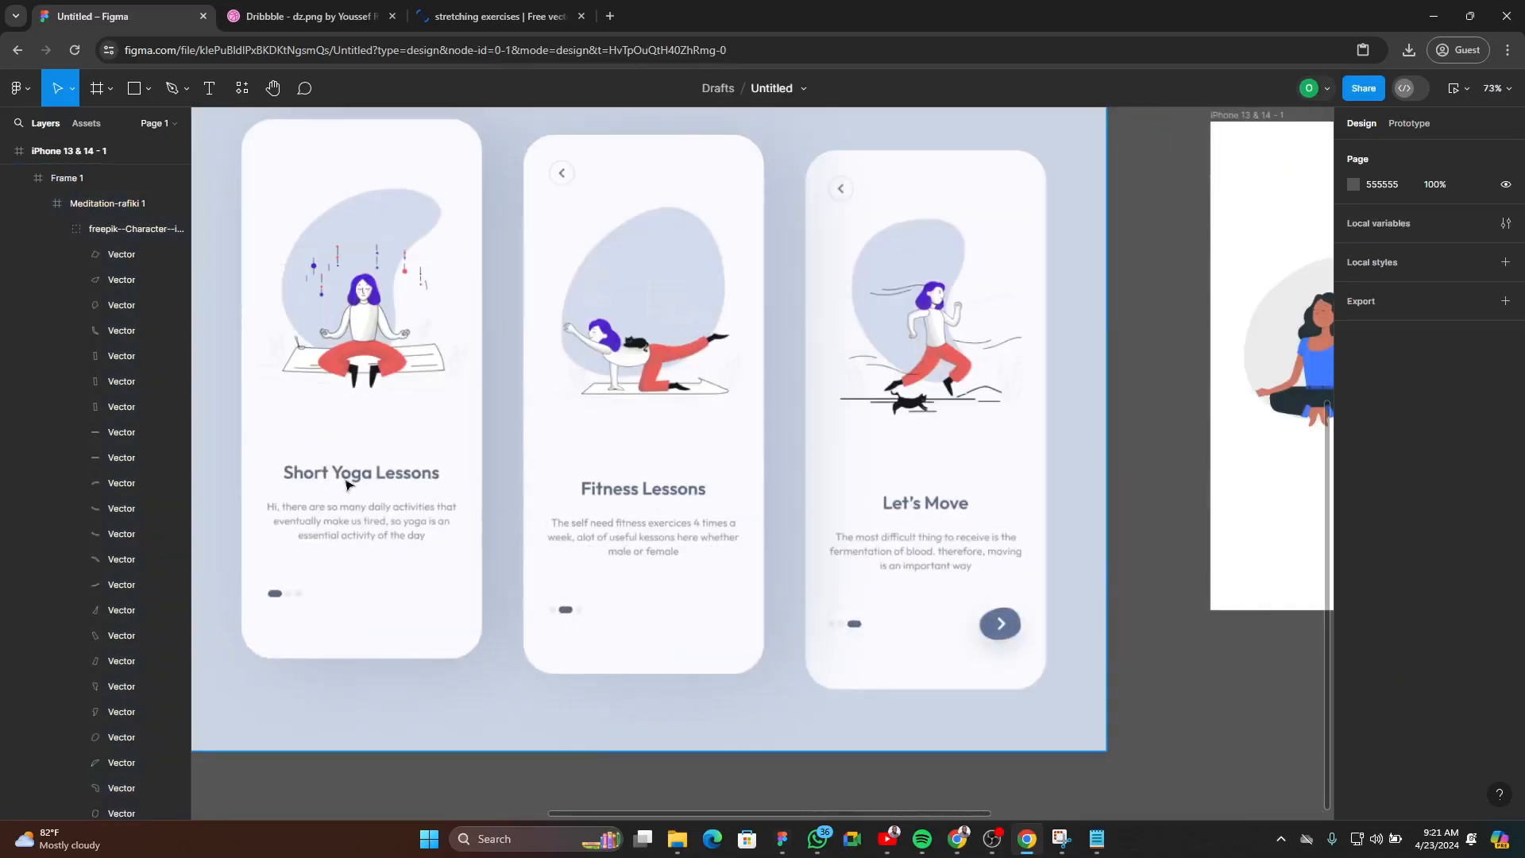
# - Switch to the Notepad notes, copy the heading "Short Yoga Lessons", and return to the Figma file
pyautogui.hotkey('alt', 'Tab')
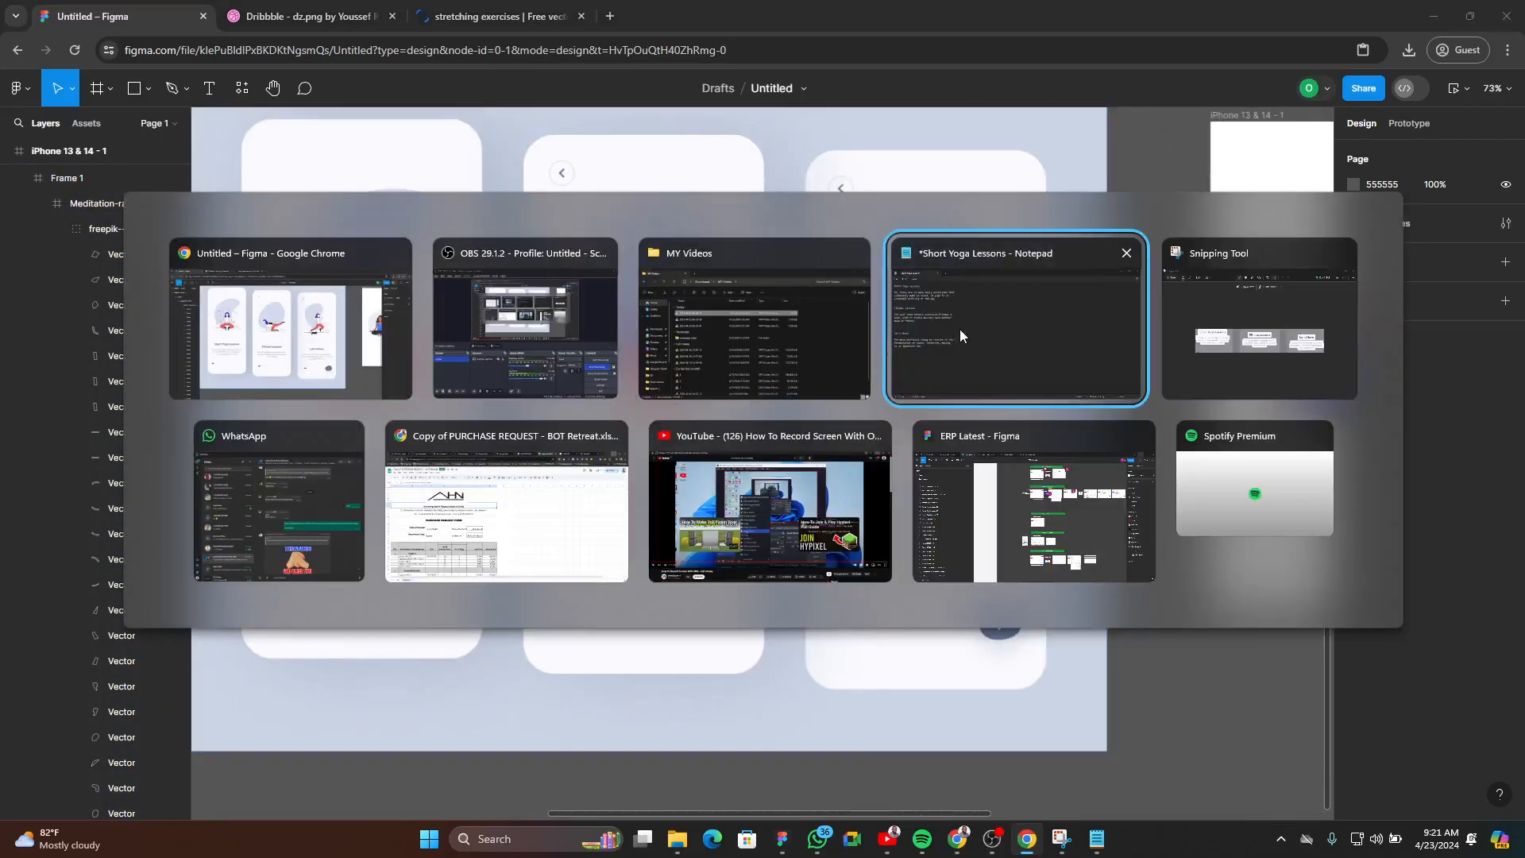
pyautogui.click(959, 328)
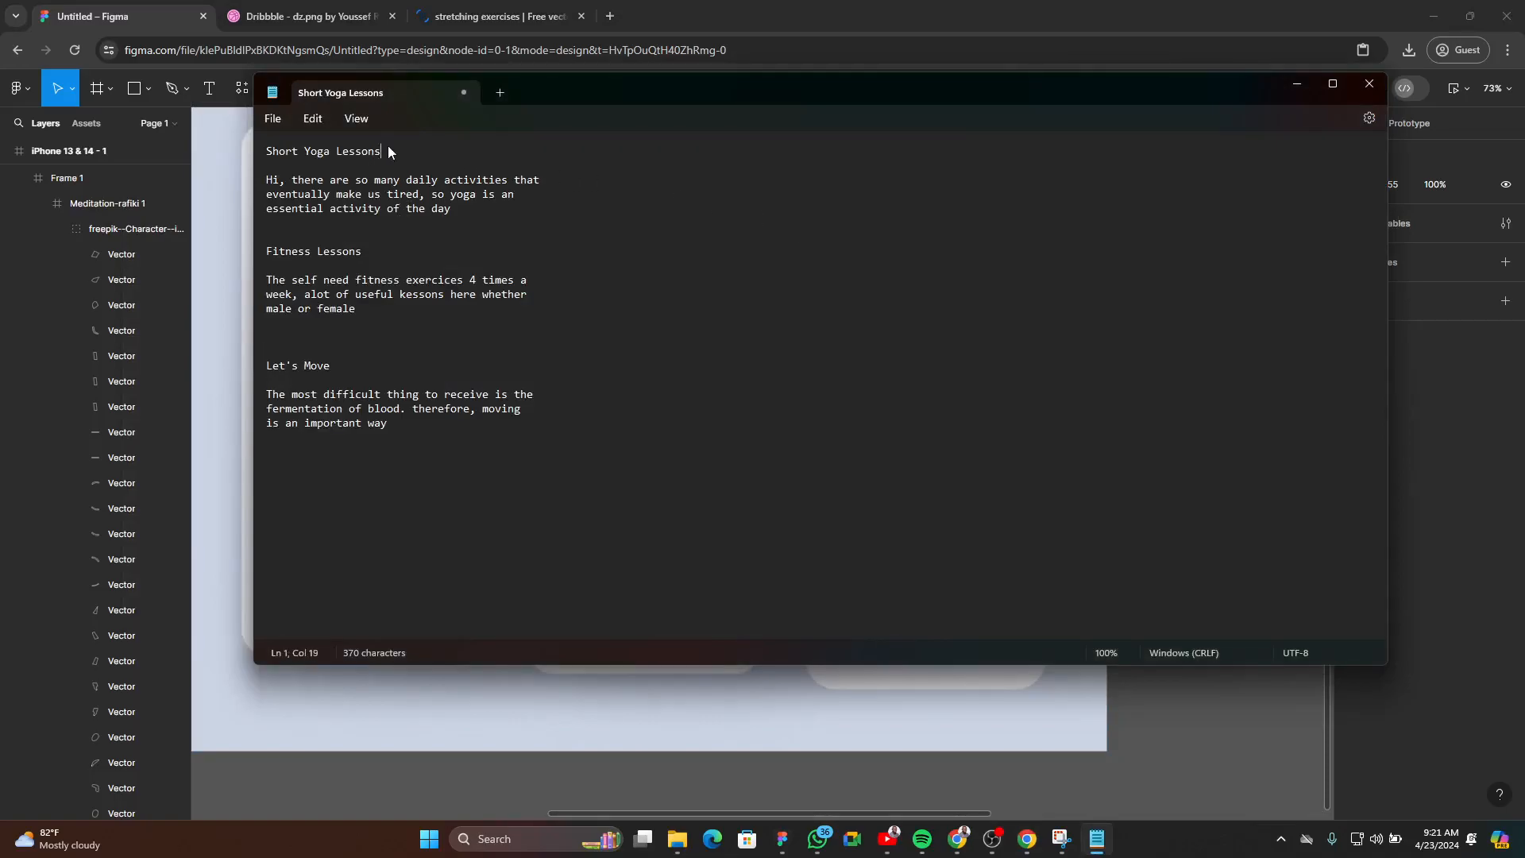
pyautogui.hotkey('alt', 'Tab')
# - Add a text layer reading "Short Yoga Lessons" below the meditation artwork in the phone frame
pyautogui.moveTo(1374, 489); pyautogui.dragTo(817, 449)
pyautogui.scroll(5, 893, 389)
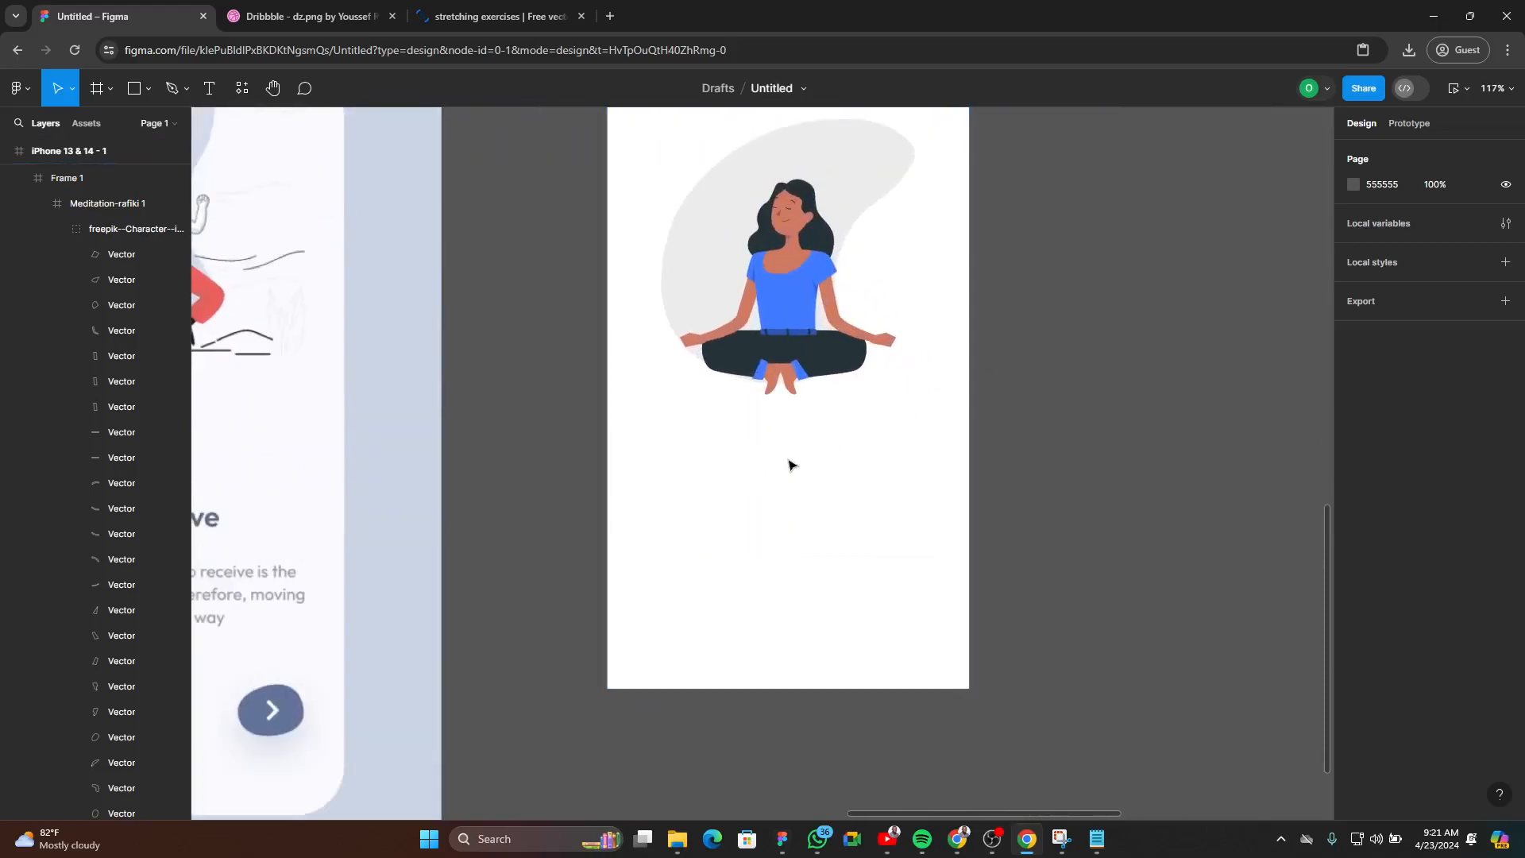
pyautogui.press('t')
pyautogui.click(705, 445)
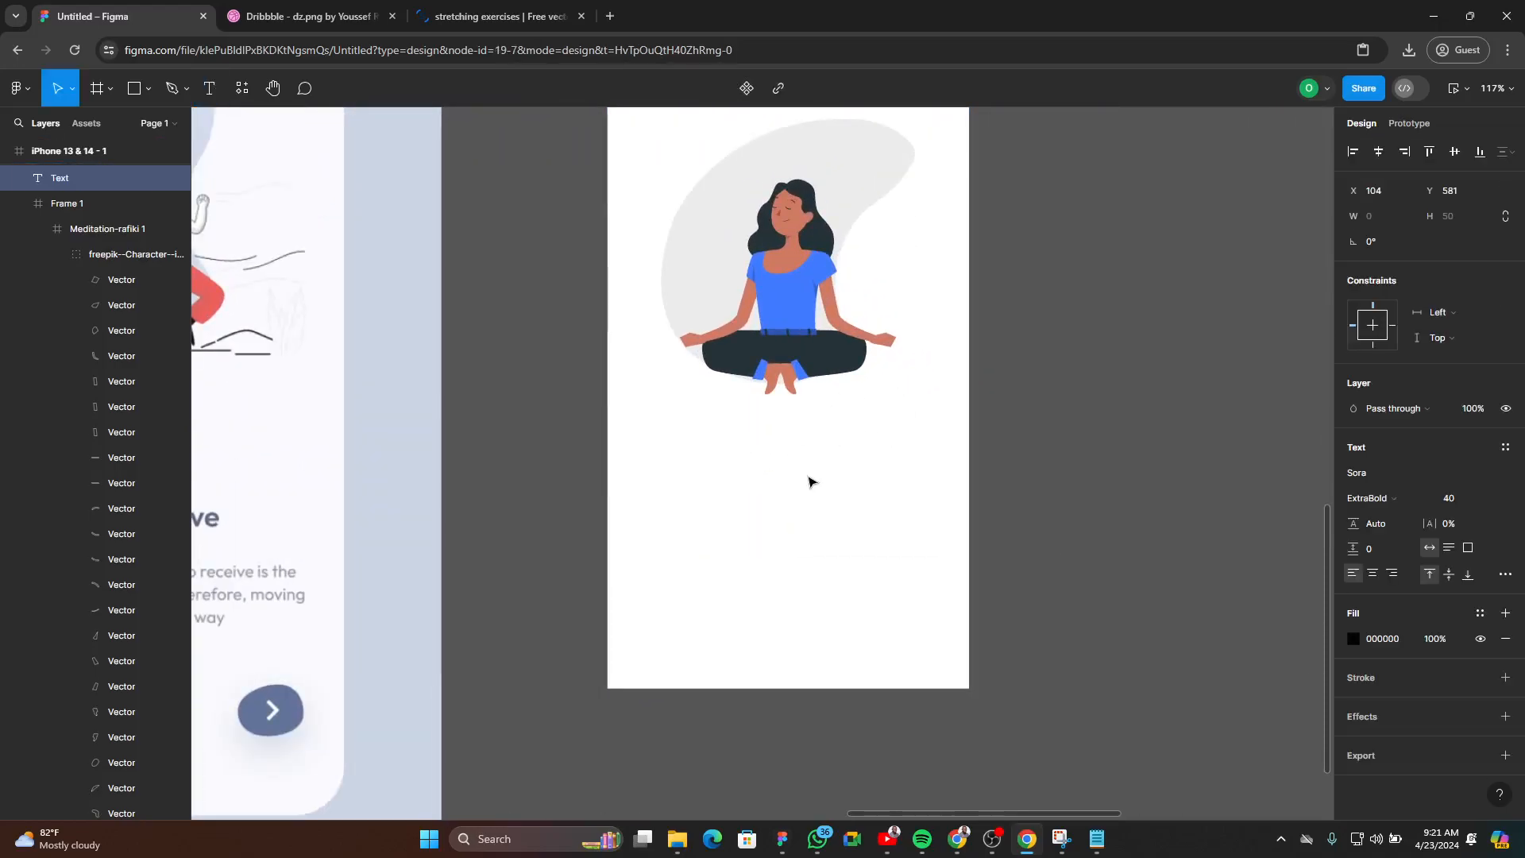
pyautogui.write('Short Yoga Lessons')
# - Examine the lettering and placement of the title and body text on the reference screens
pyautogui.scroll(-5, 668, 516)
pyautogui.scroll(10, 445, 501)
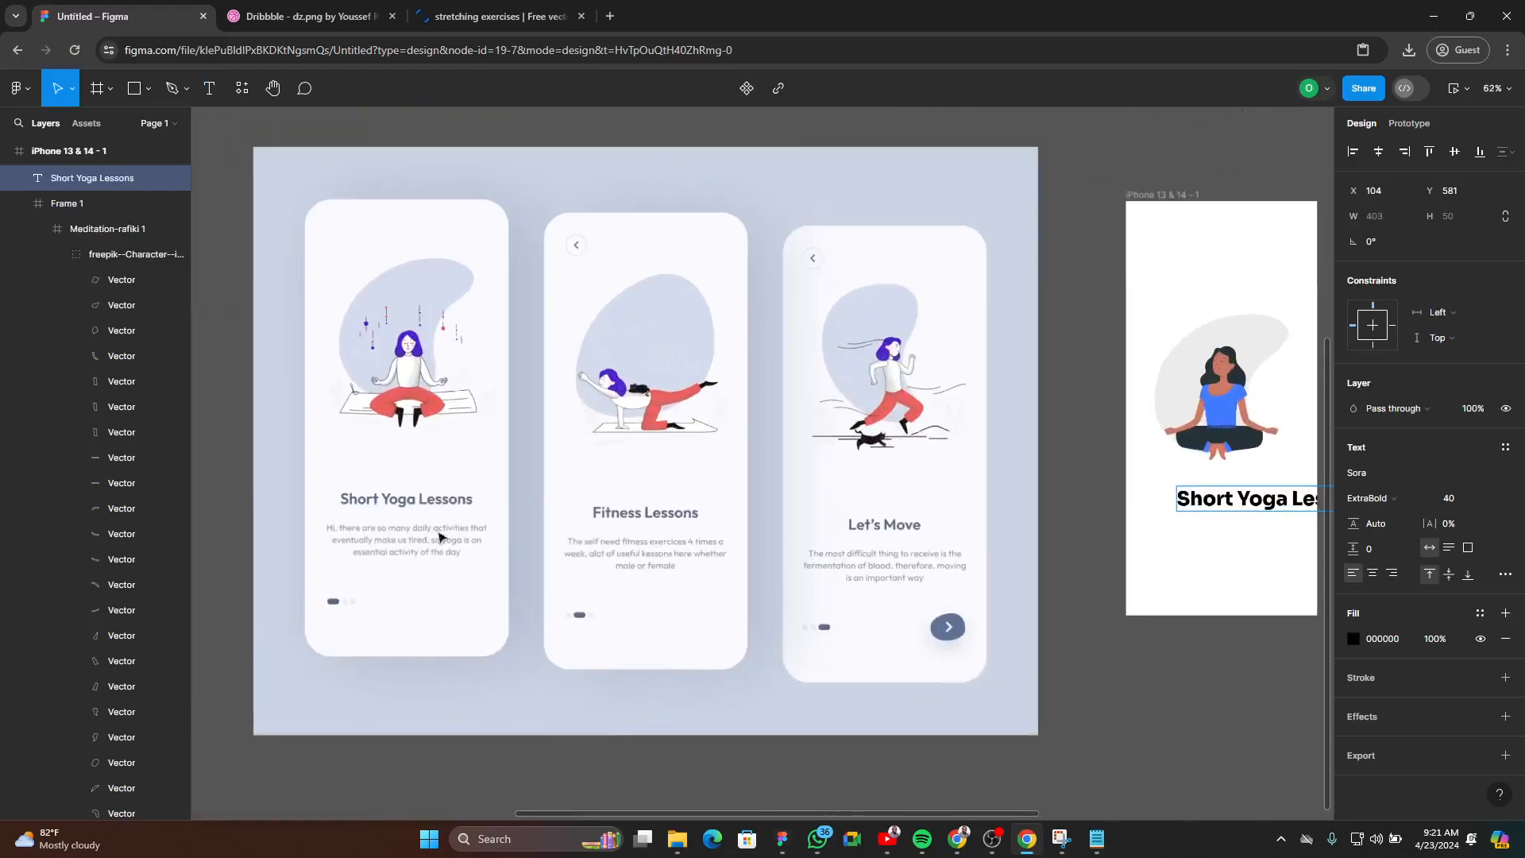
pyautogui.scroll(-3, 500, 489)
pyautogui.scroll(2, 436, 504)
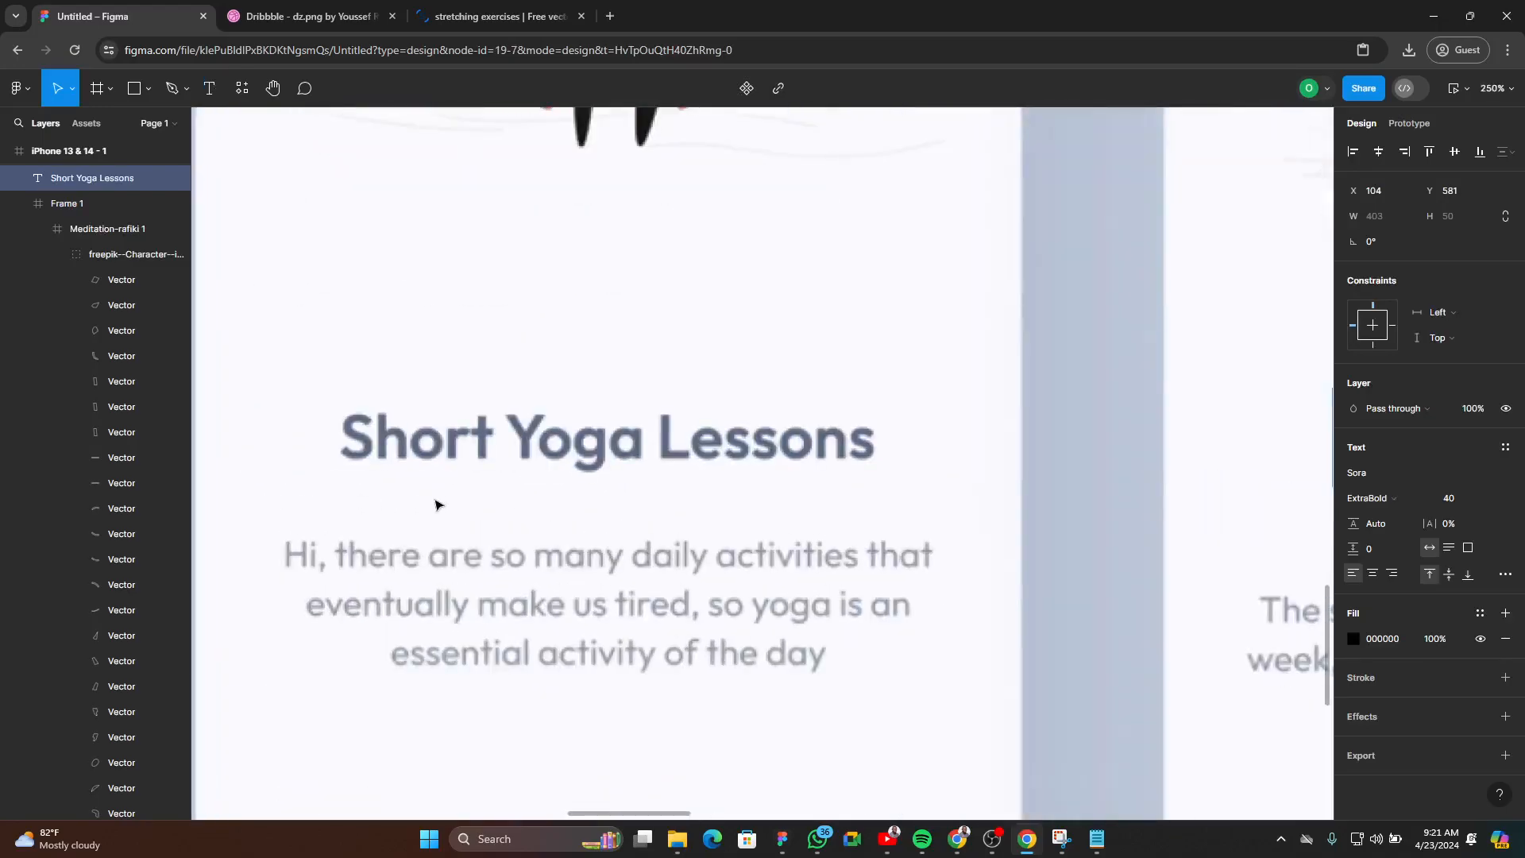
pyautogui.scroll(-4, 318, 516)
pyautogui.scroll(3, 365, 518)
pyautogui.scroll(-4, 412, 525)
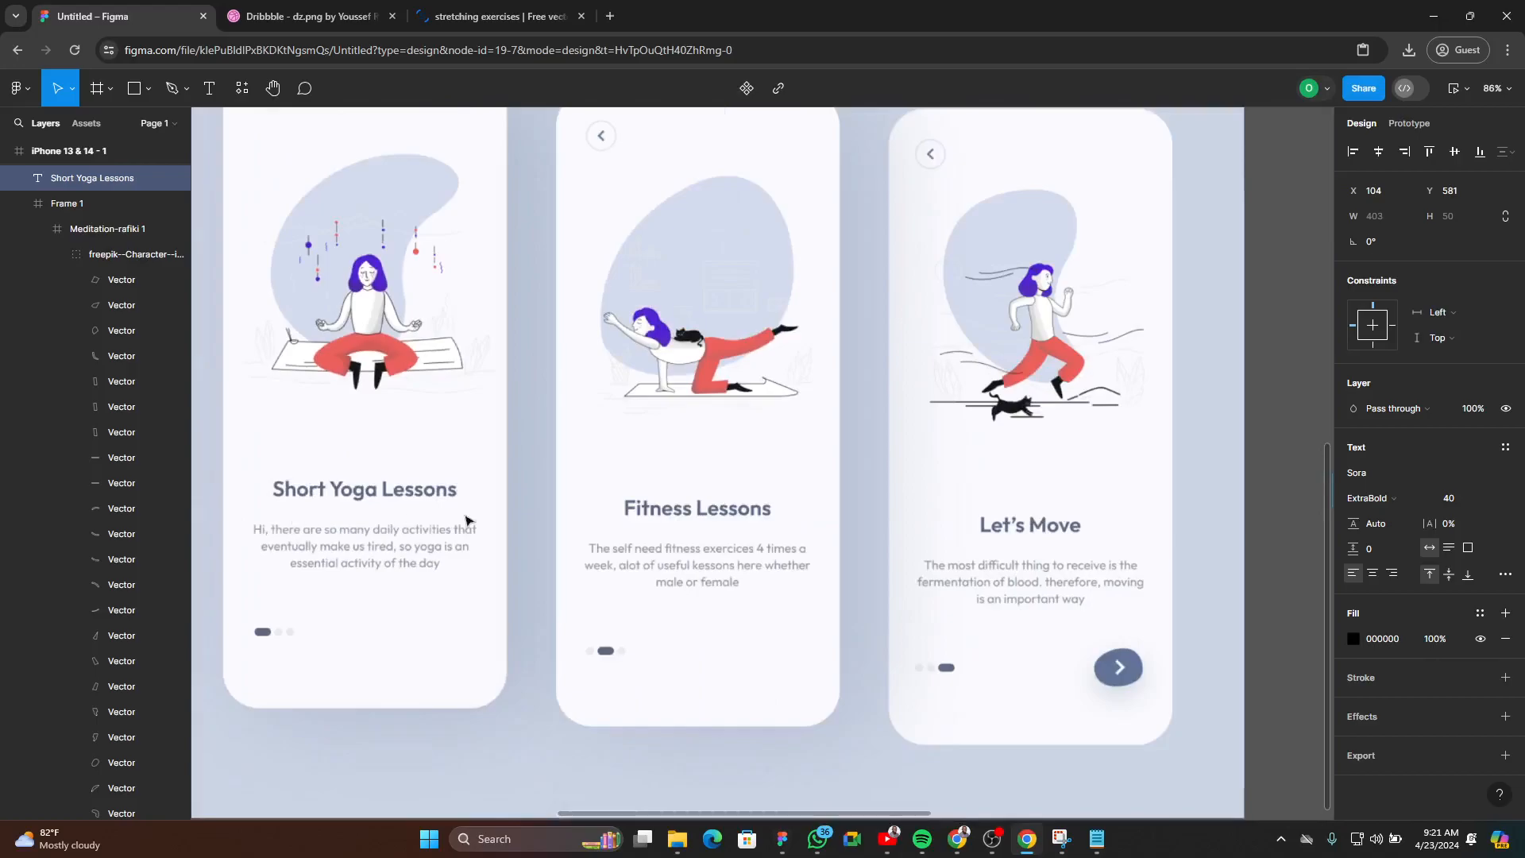
# - Move the "Short Yoga Lessons" title within the phone frame to X 10, Y 631
pyautogui.hscroll(5, 466, 504)
pyautogui.scroll(4, 483, 518)
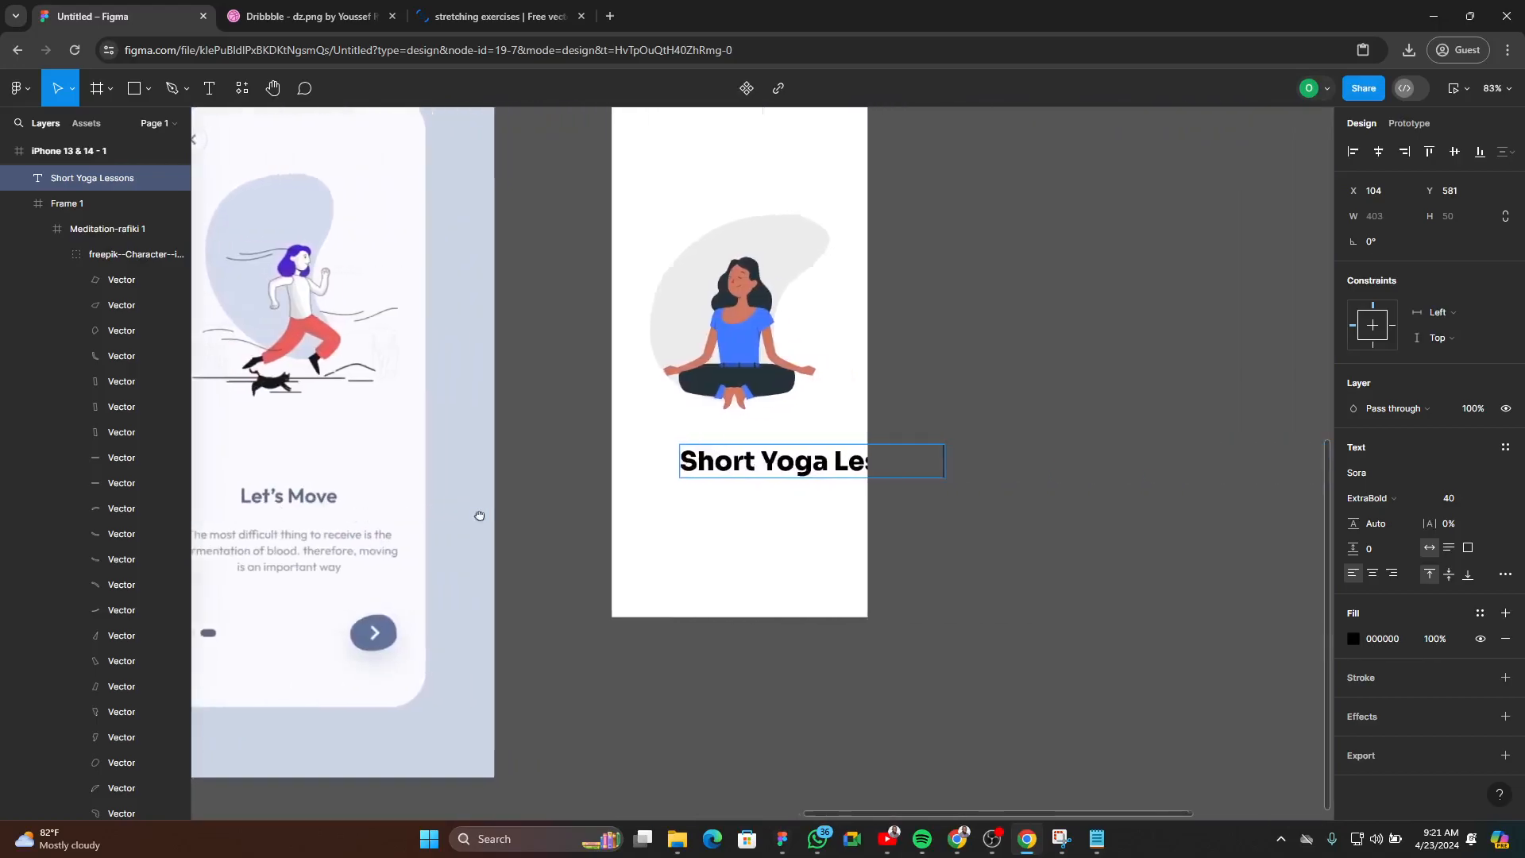
pyautogui.press('Escape')
pyautogui.moveTo(794, 432); pyautogui.dragTo(696, 486)
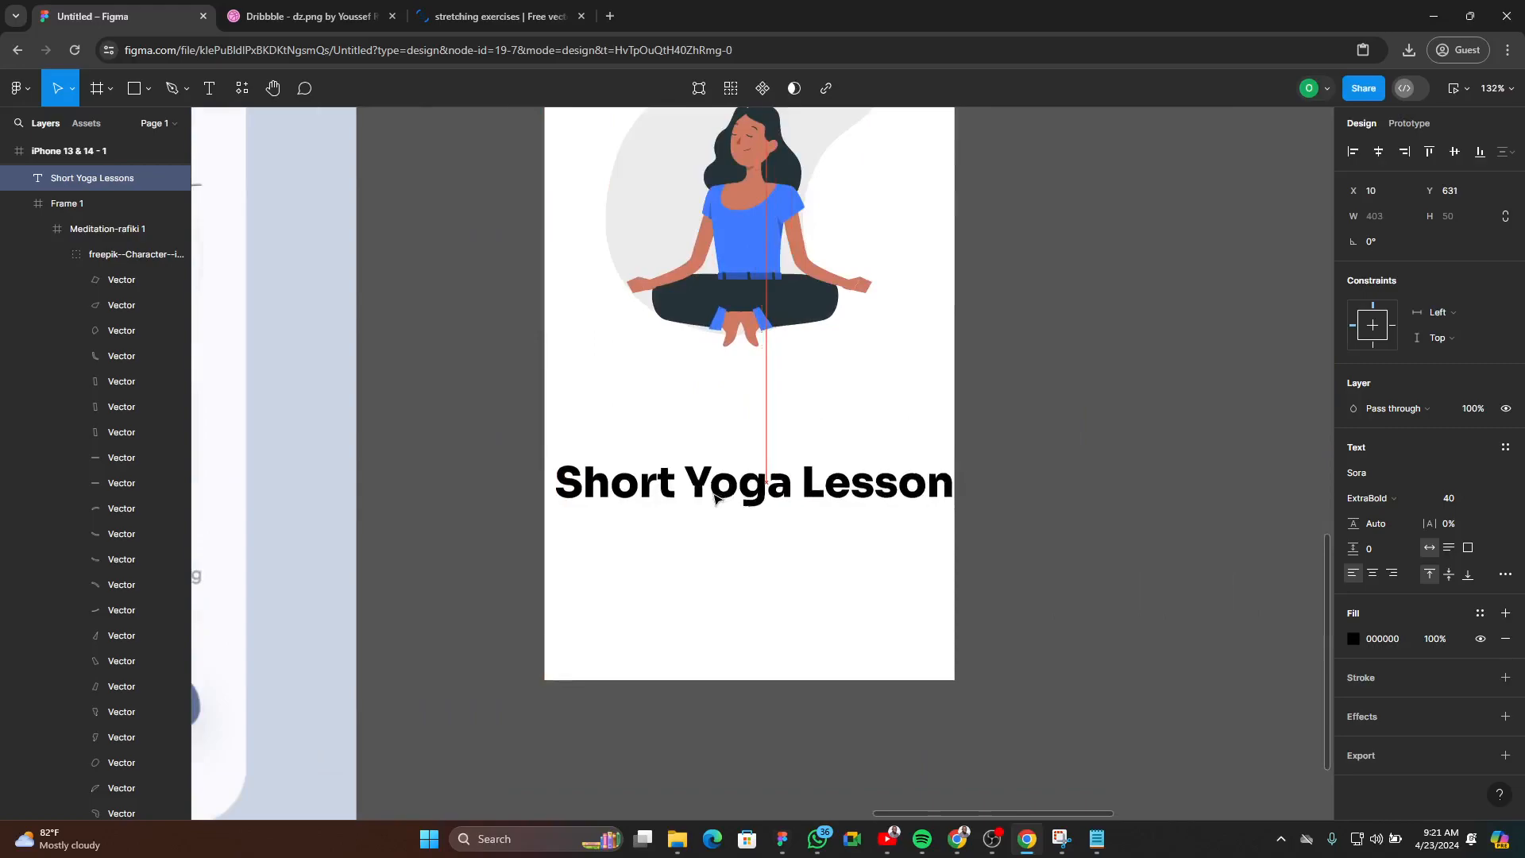
# - Browse the available fonts for a match to the reference and set the title's font to Quicksand
pyautogui.click(1388, 473)
pyautogui.scroll(-5, 1231, 603)
pyautogui.scroll(-4, 1231, 589)
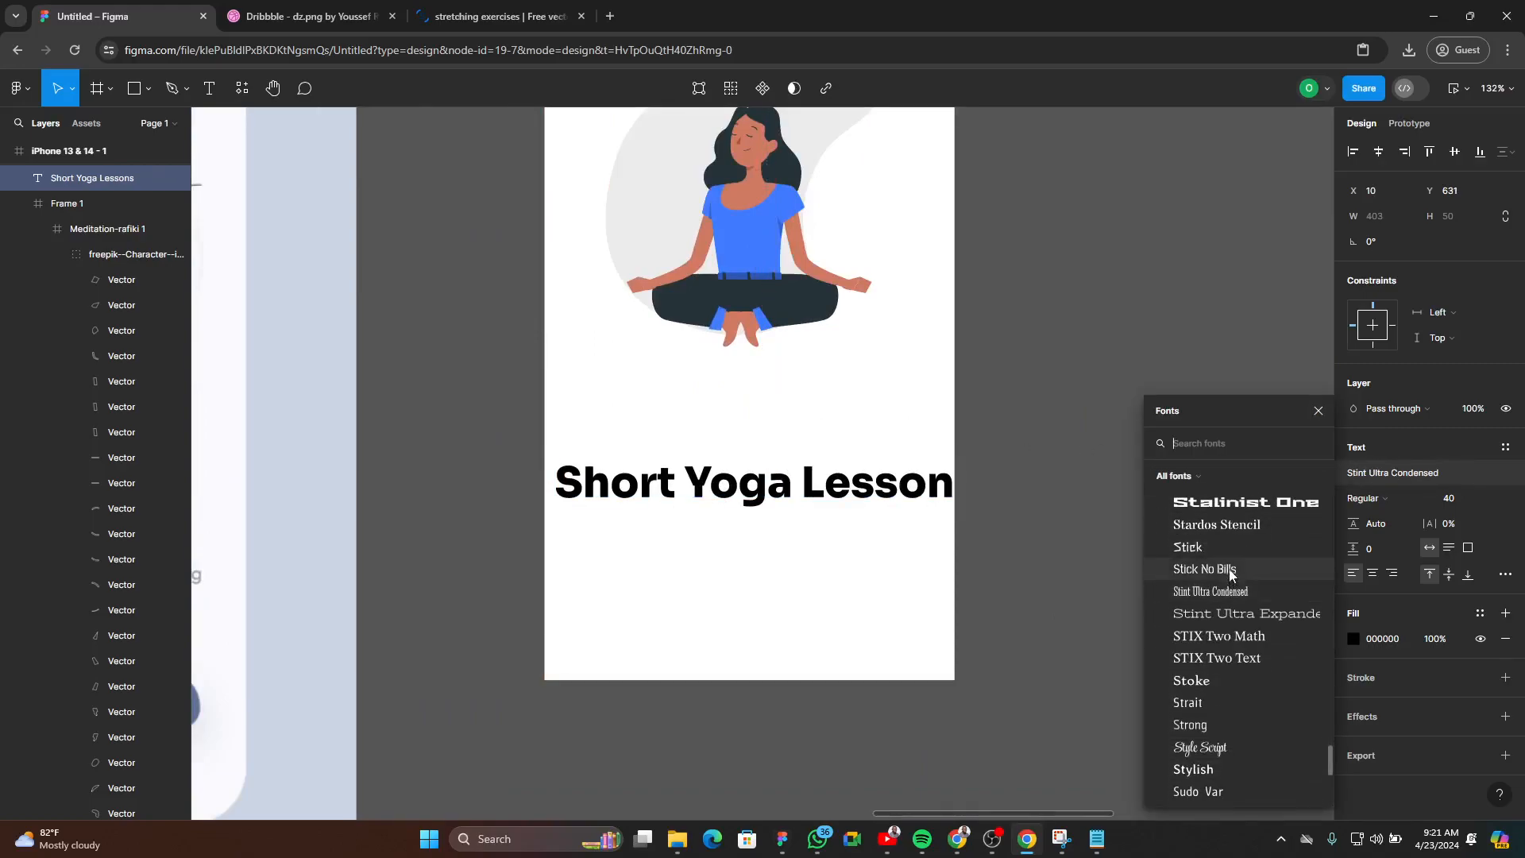
pyautogui.scroll(-8, 1229, 564)
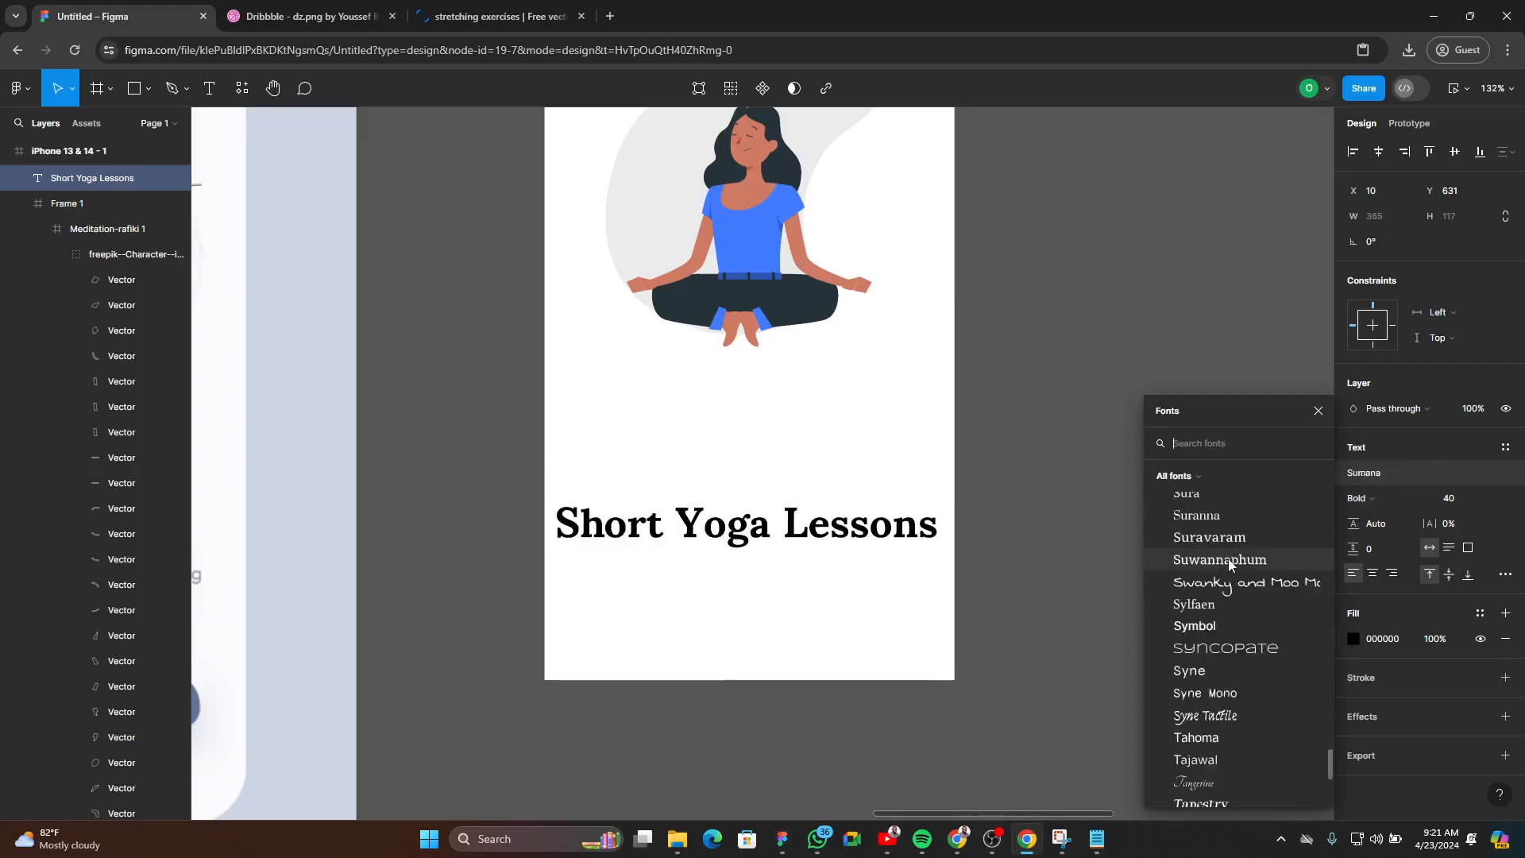
pyautogui.write('c')
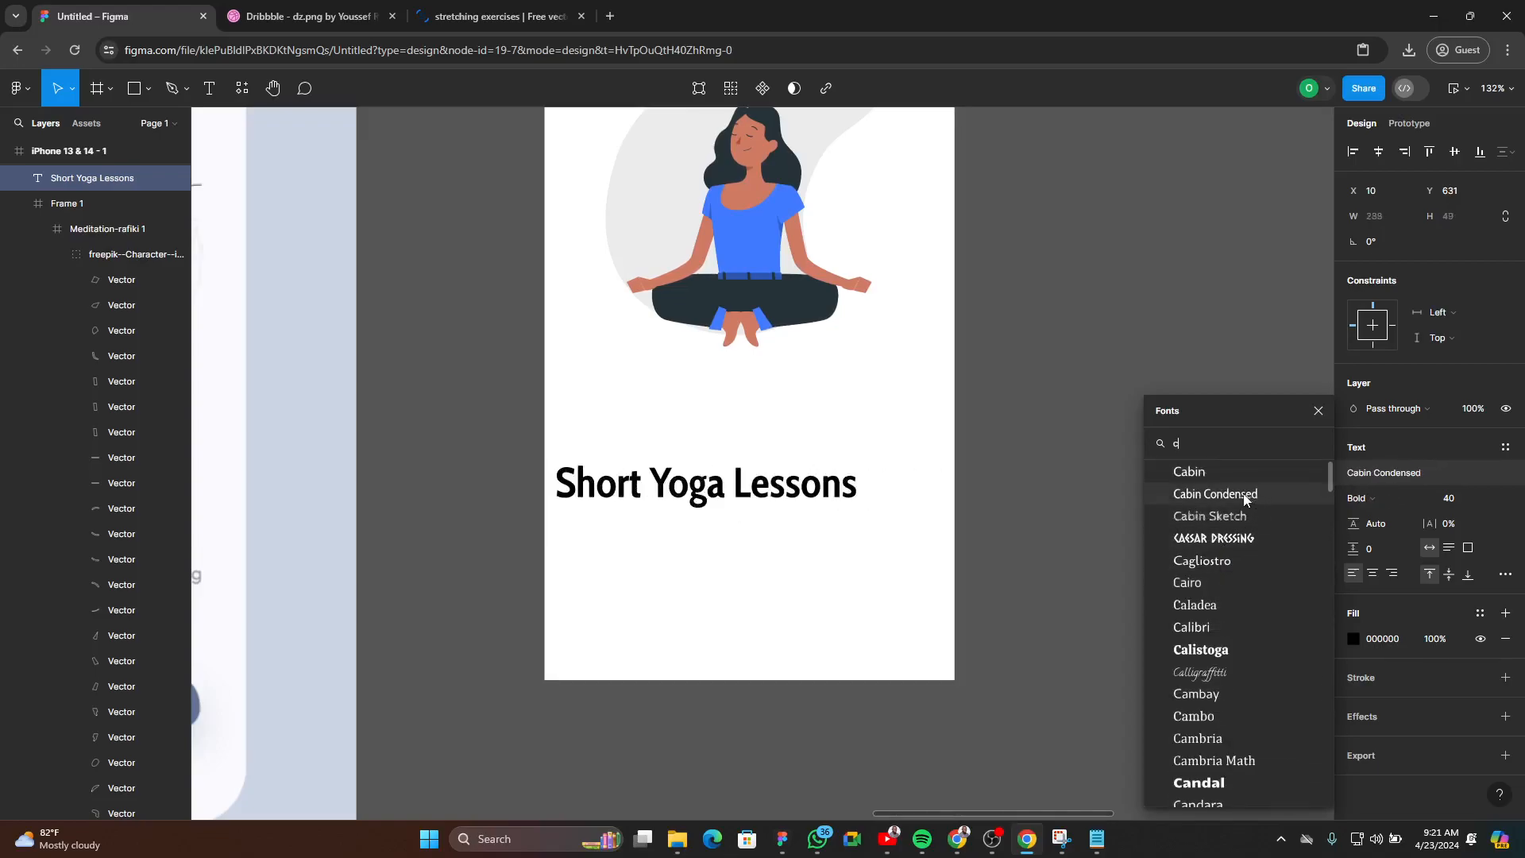
pyautogui.scroll(-2, 1246, 595)
pyautogui.scroll(-3, 1242, 602)
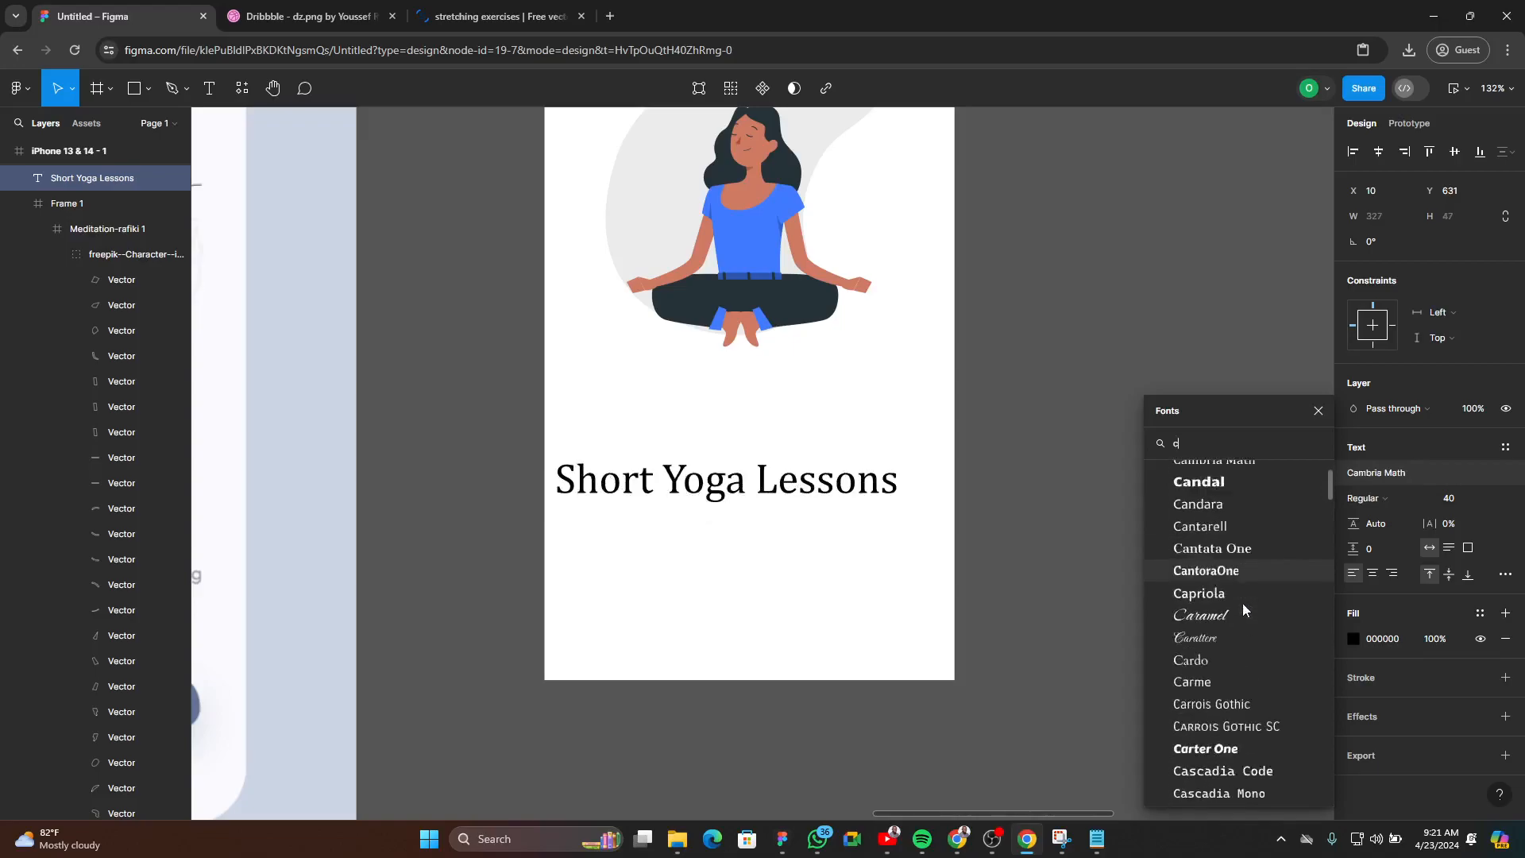
pyautogui.scroll(-4, 1233, 608)
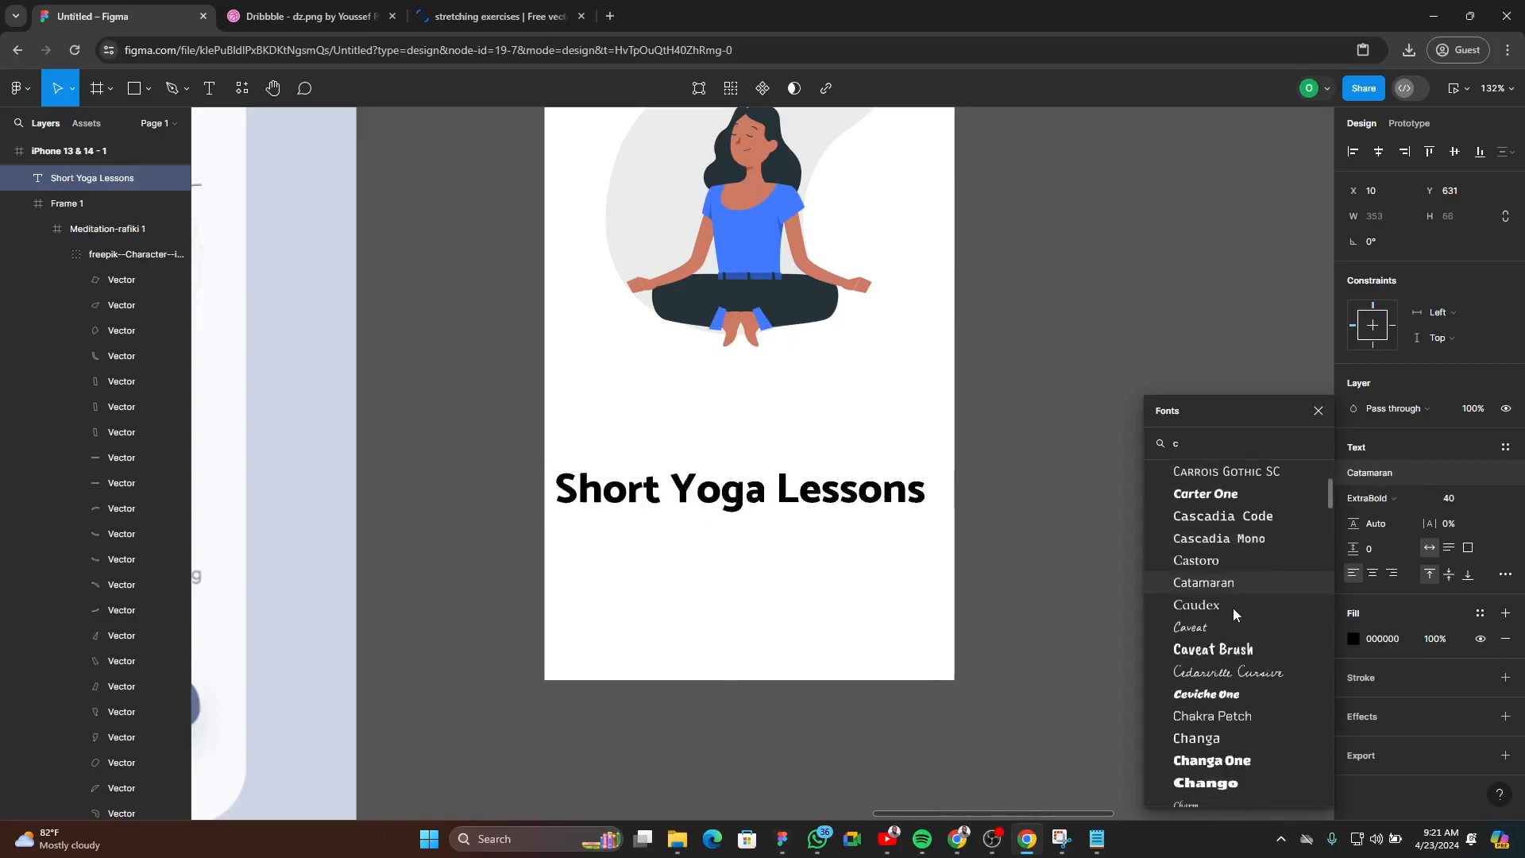
pyautogui.scroll(-8, 1233, 613)
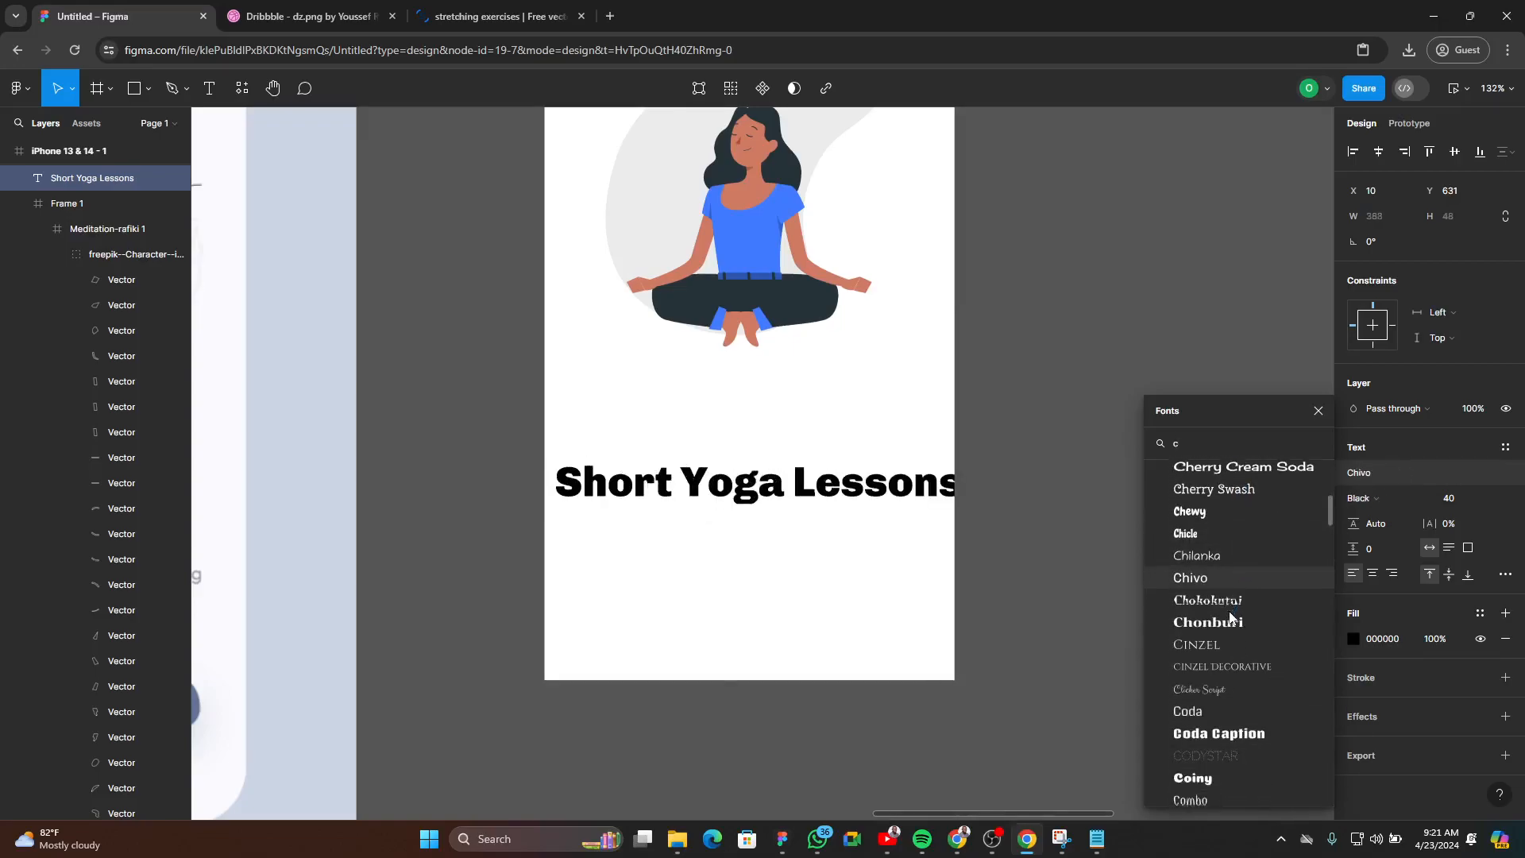
pyautogui.scroll(-8, 1228, 612)
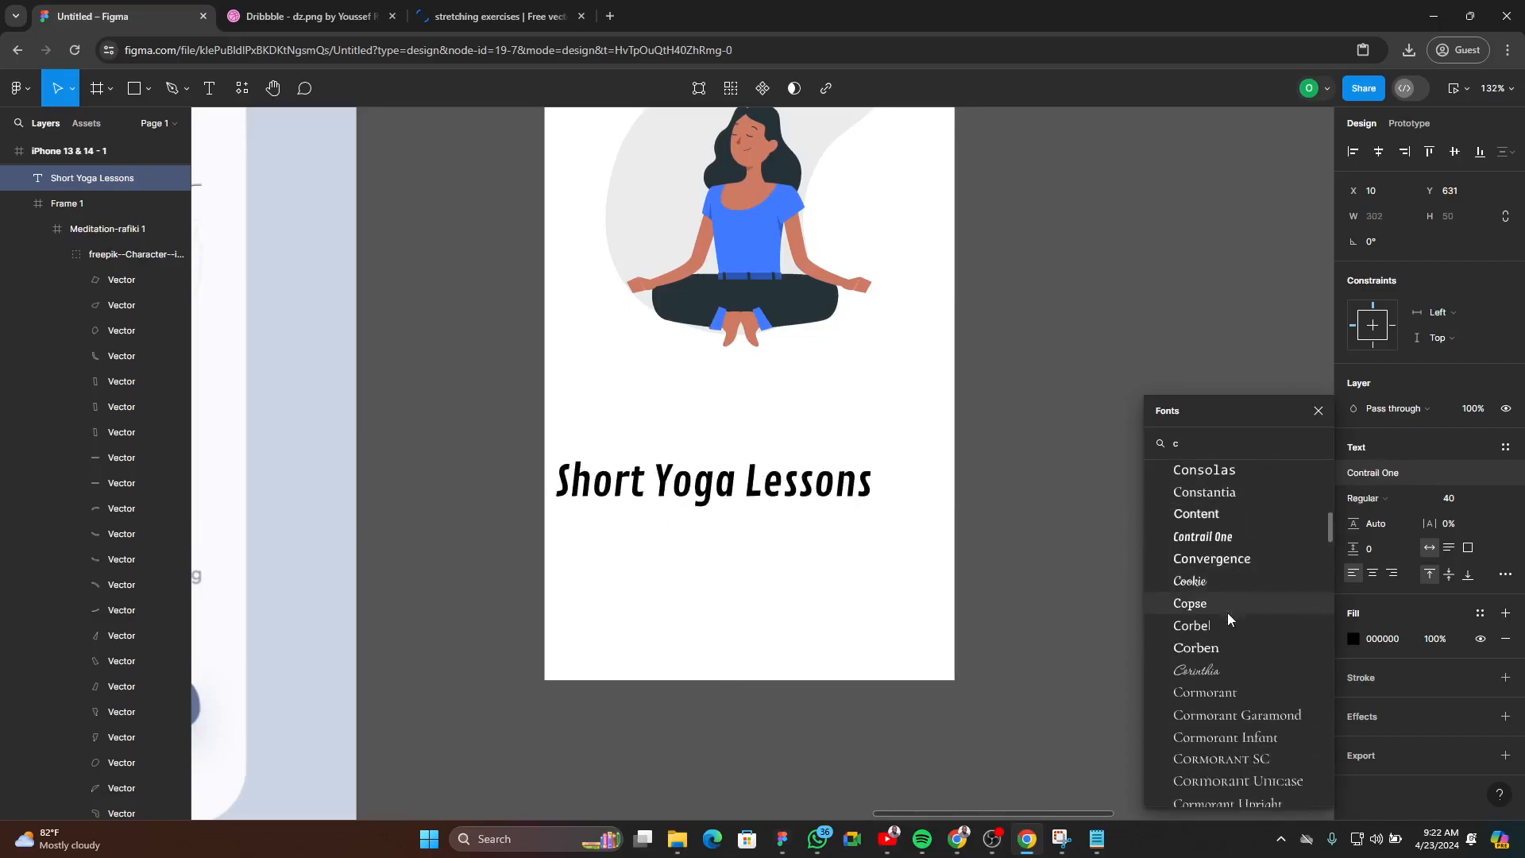
pyautogui.scroll(-8, 1227, 612)
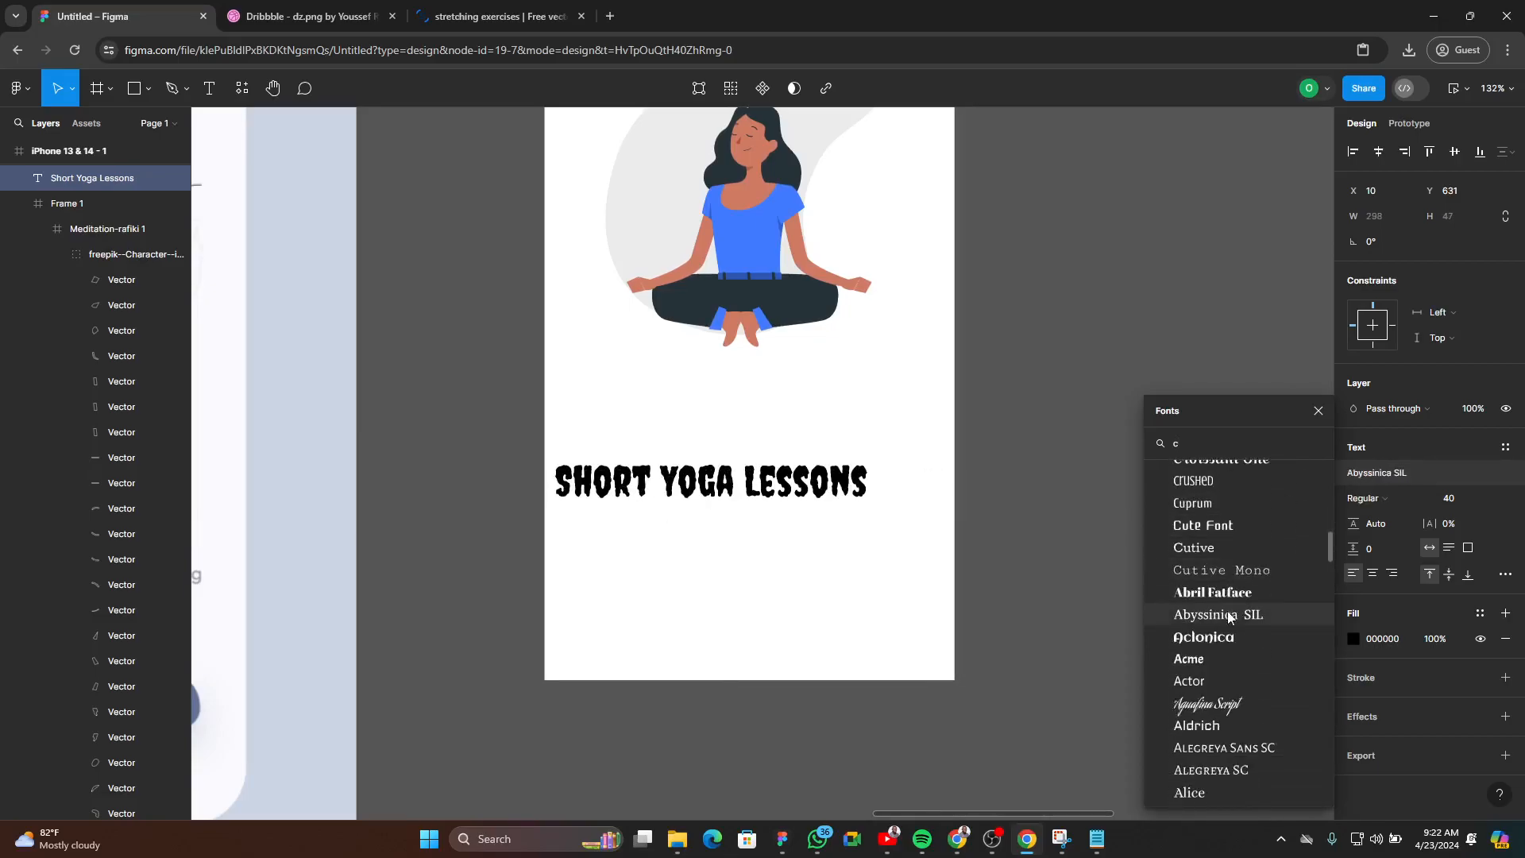
pyautogui.scroll(-8, 1229, 617)
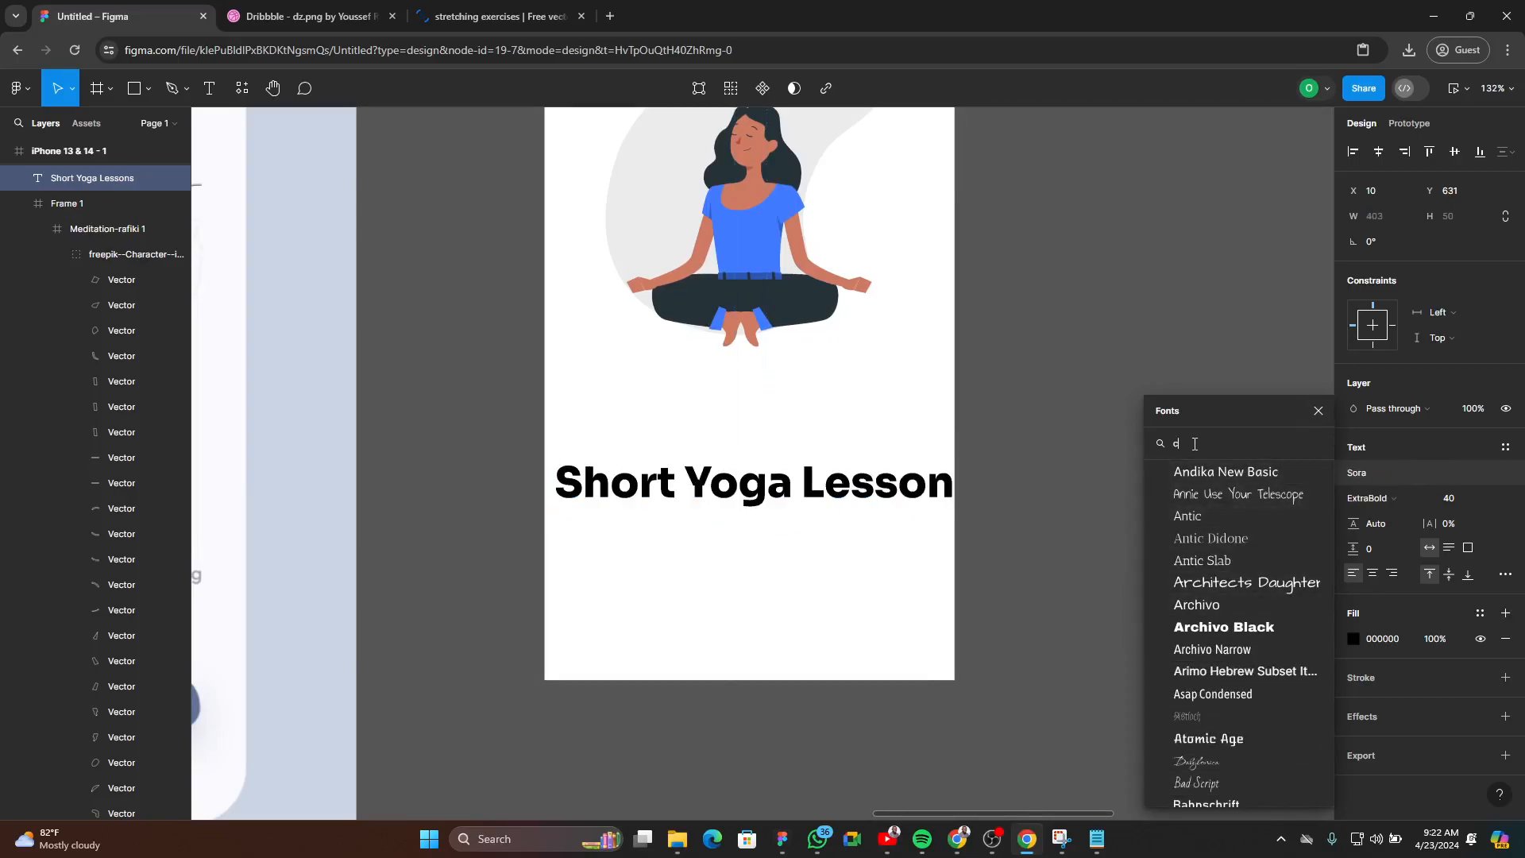
pyautogui.write('qui')
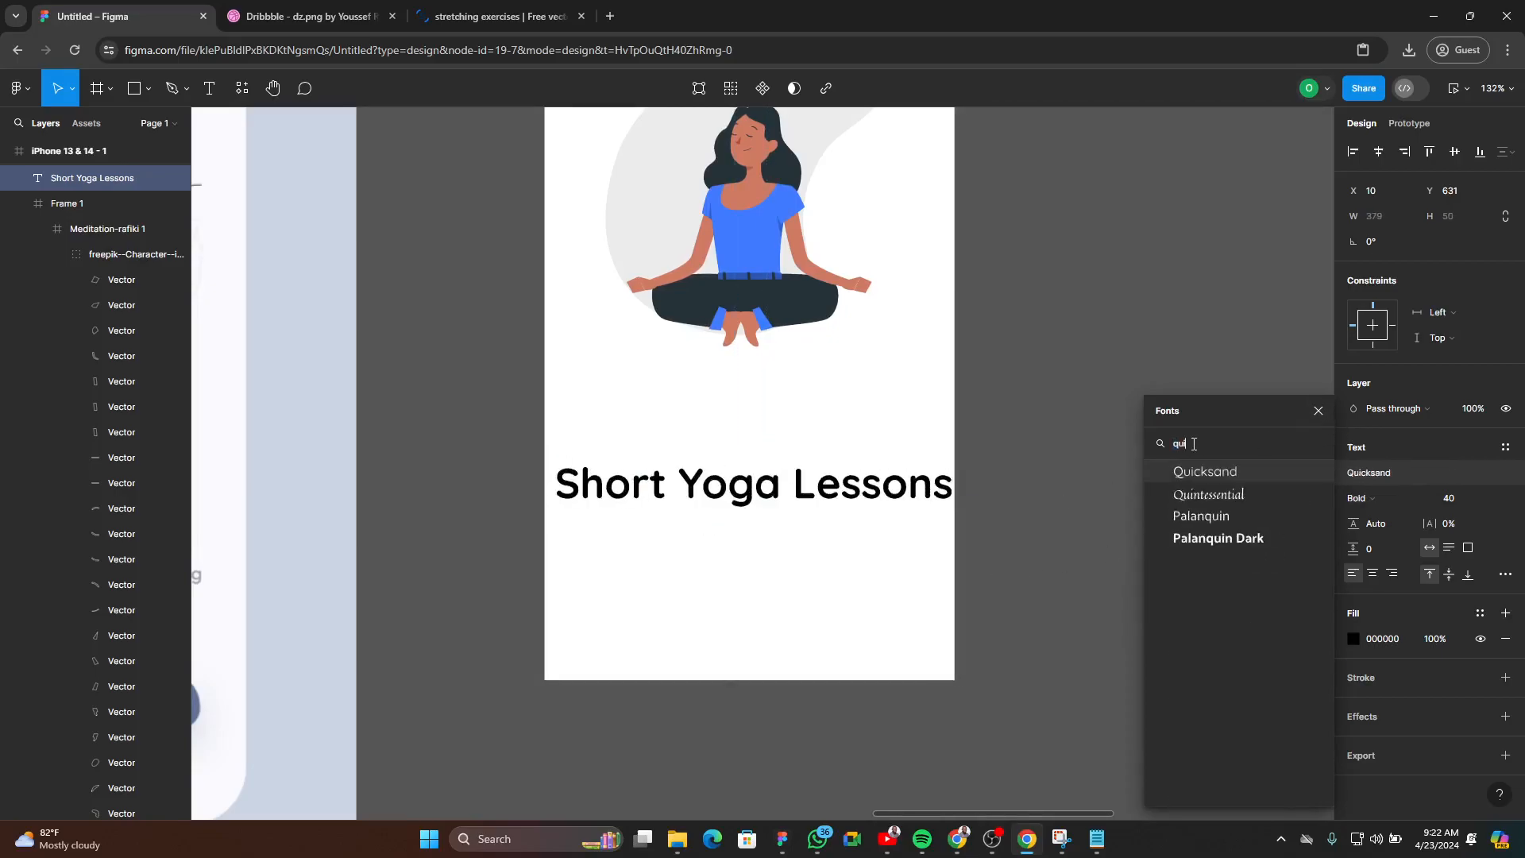
pyautogui.press('Return')
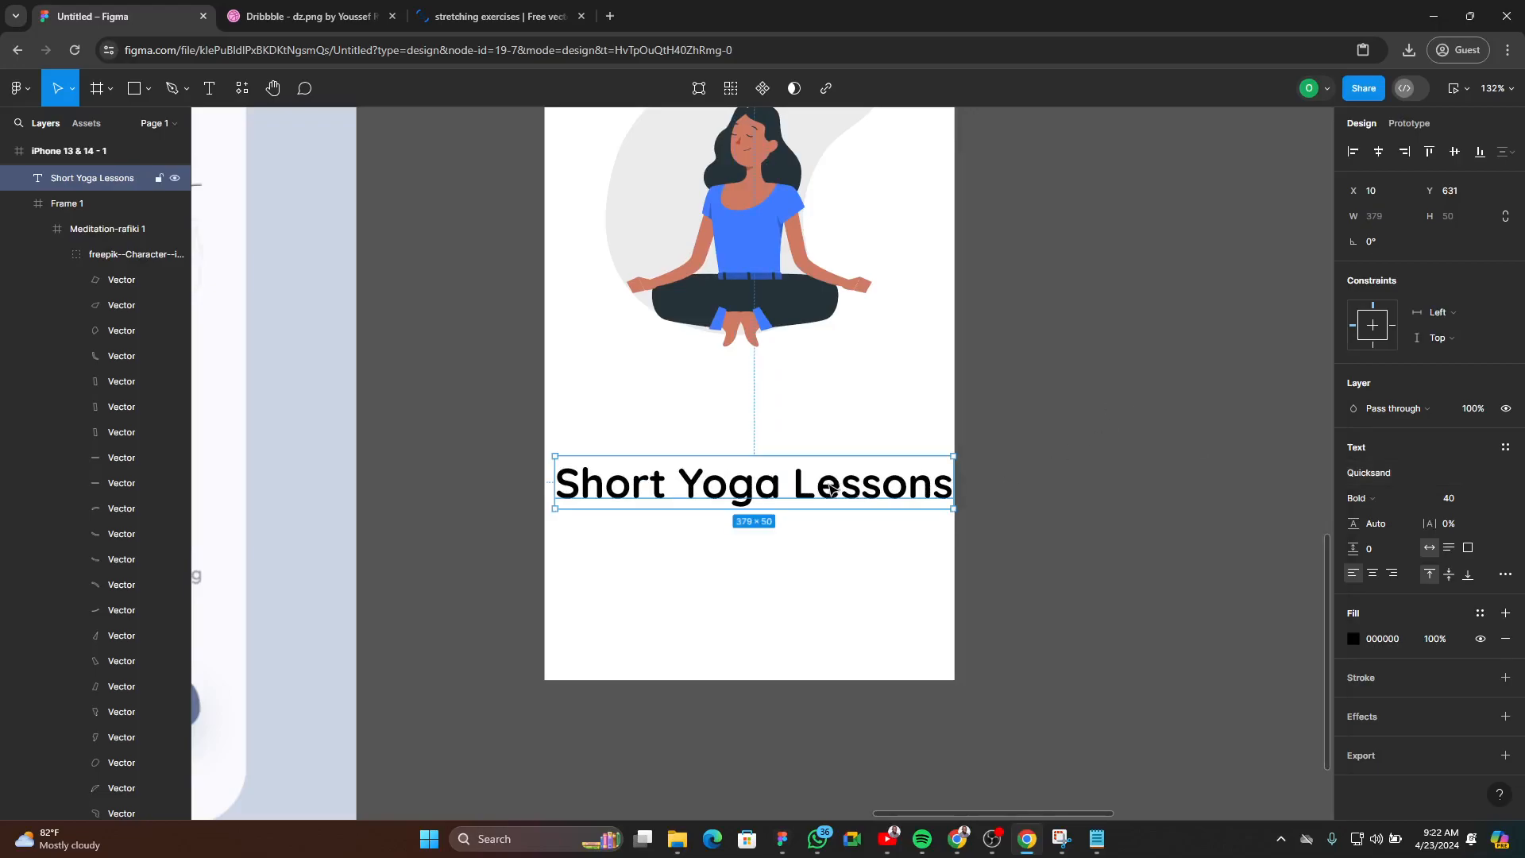
# - Compare the title with the reference heading and set its font size to 32
pyautogui.scroll(-5, 1103, 504)
pyautogui.scroll(5, 413, 489)
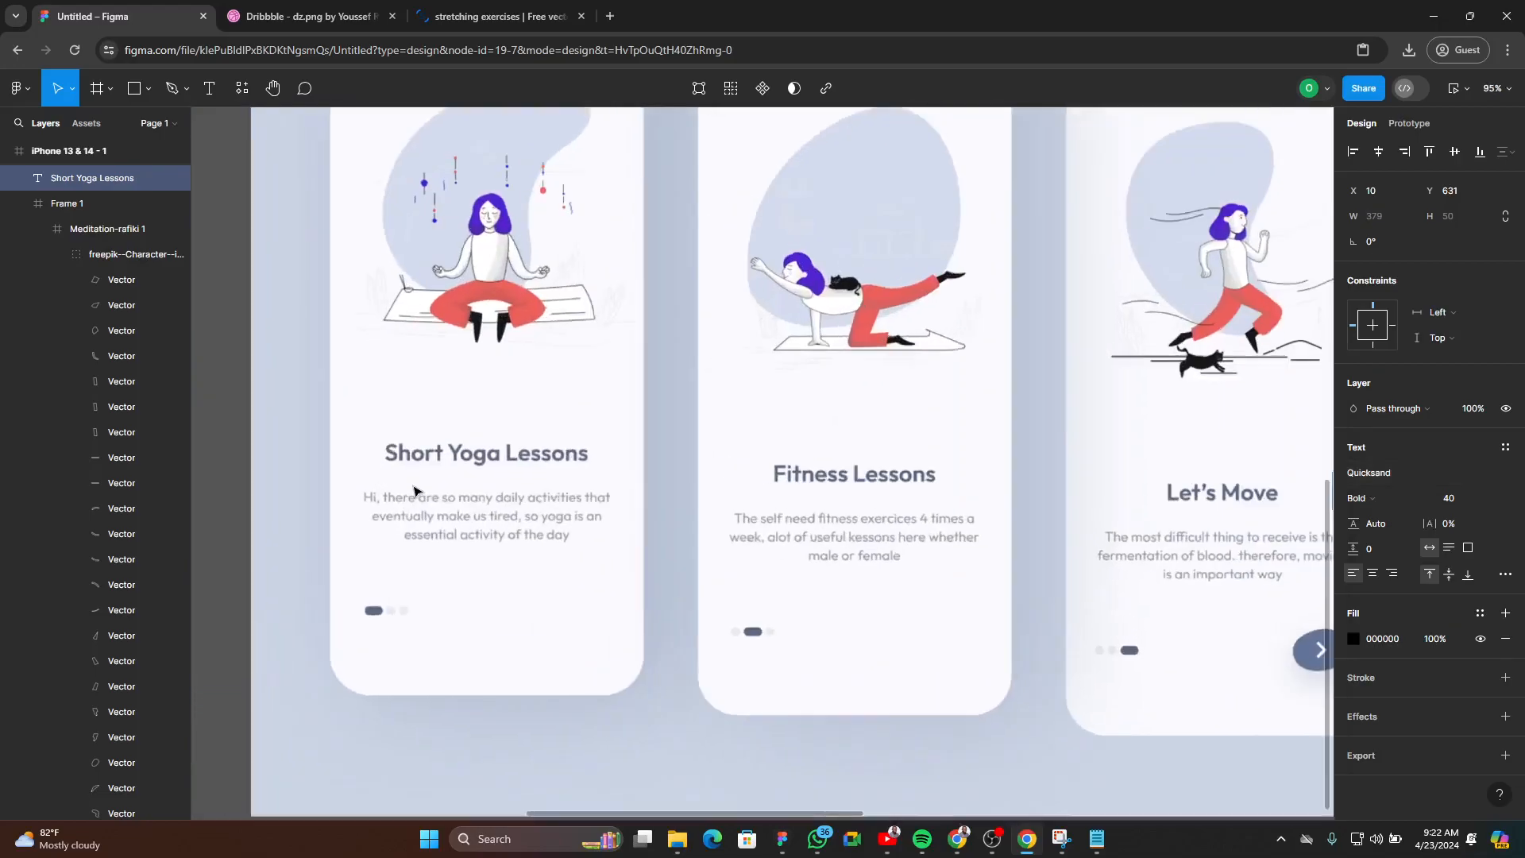
pyautogui.hscroll(10, 707, 486)
pyautogui.scroll(5, 937, 476)
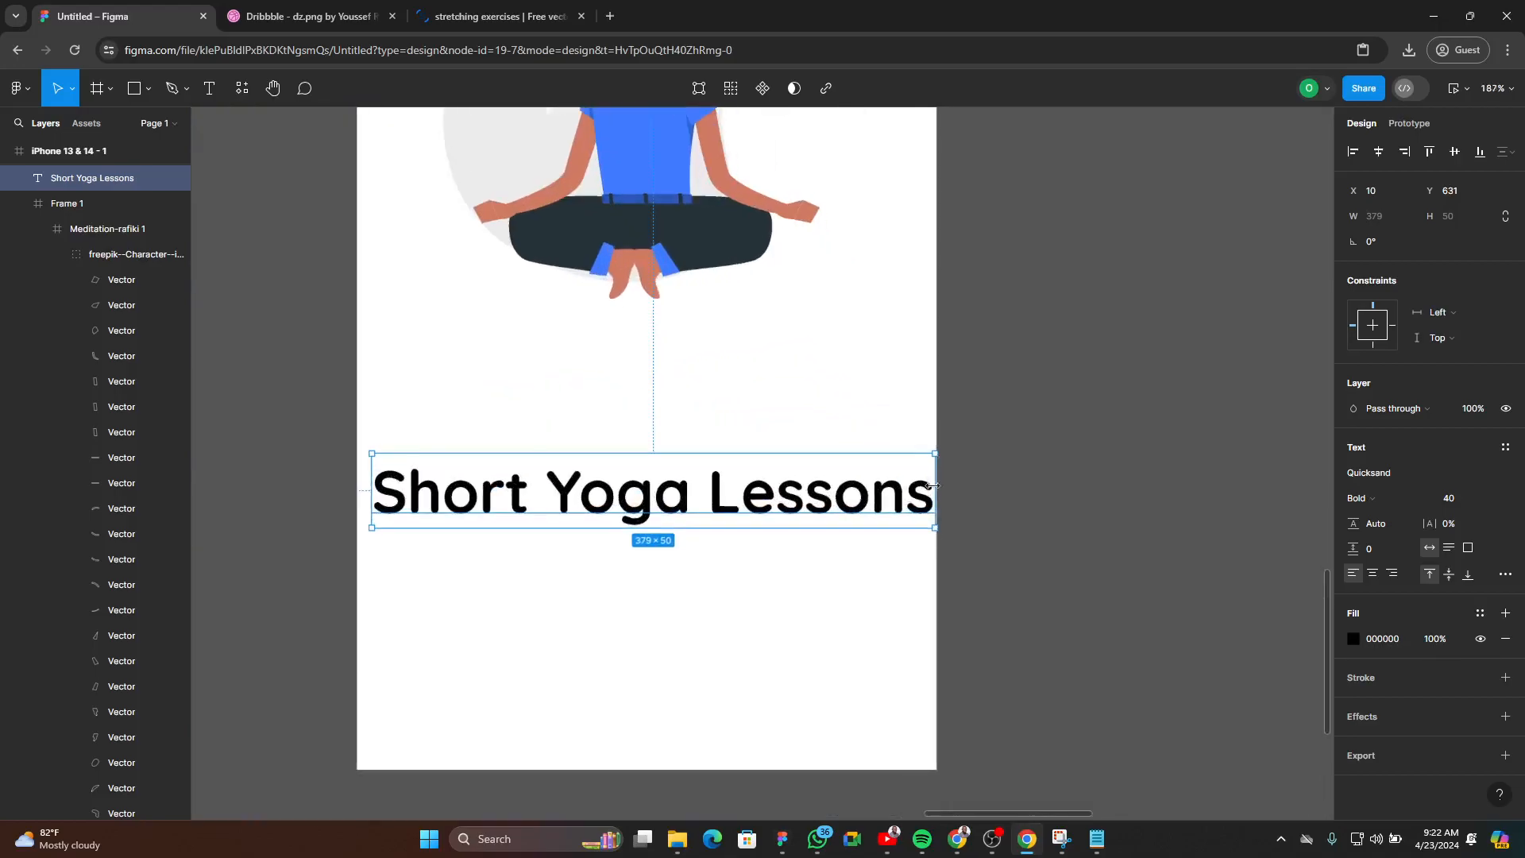
pyautogui.click(1504, 491)
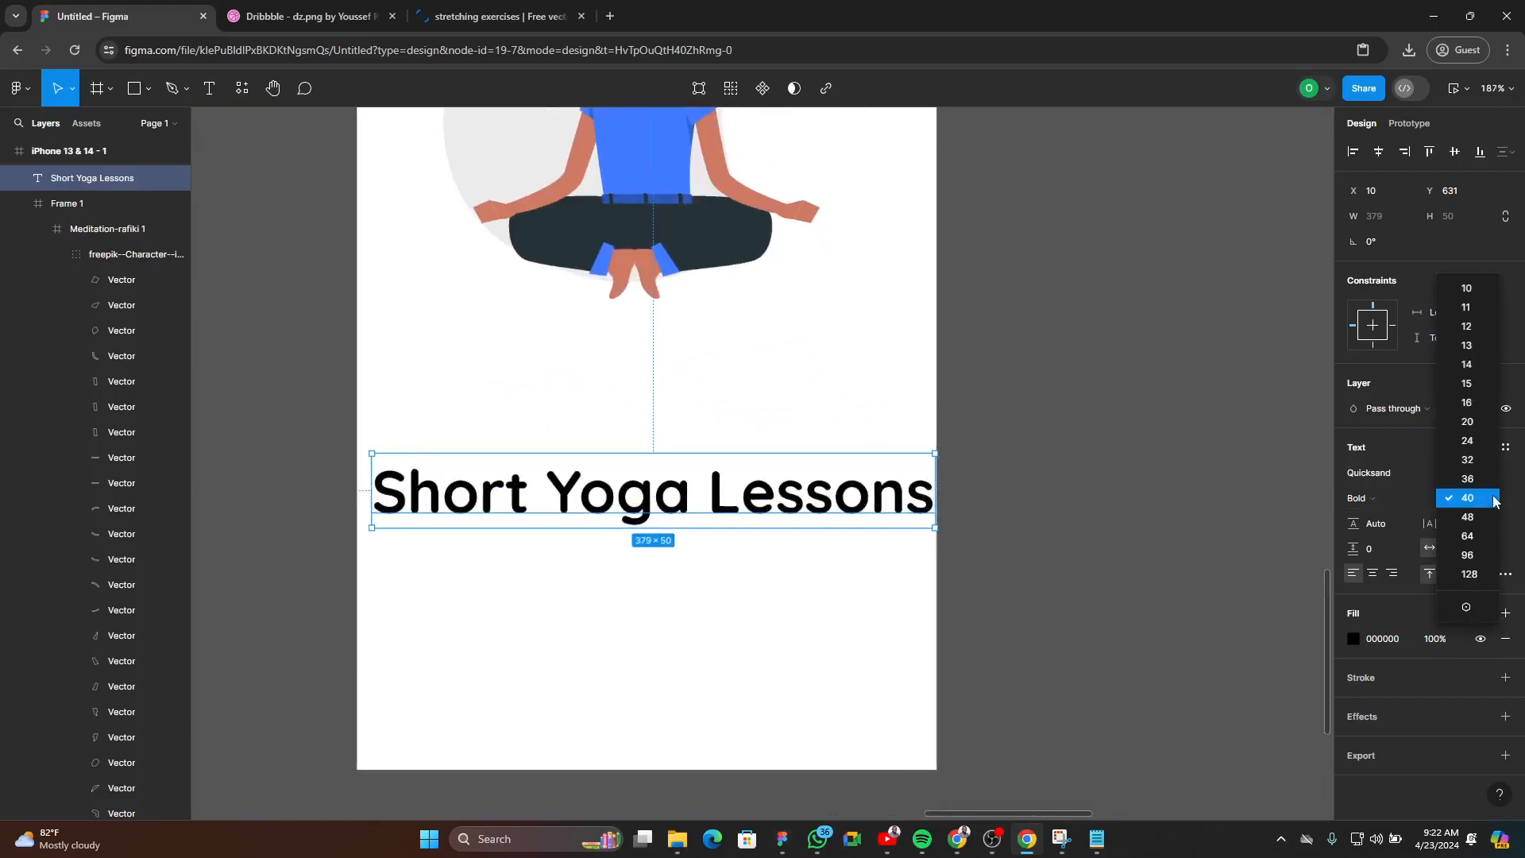
pyautogui.click(1461, 456)
# - Center the title horizontally in the phone frame and move it up to Y 603
pyautogui.scroll(-1, 999, 529)
pyautogui.scroll(-4, 999, 529)
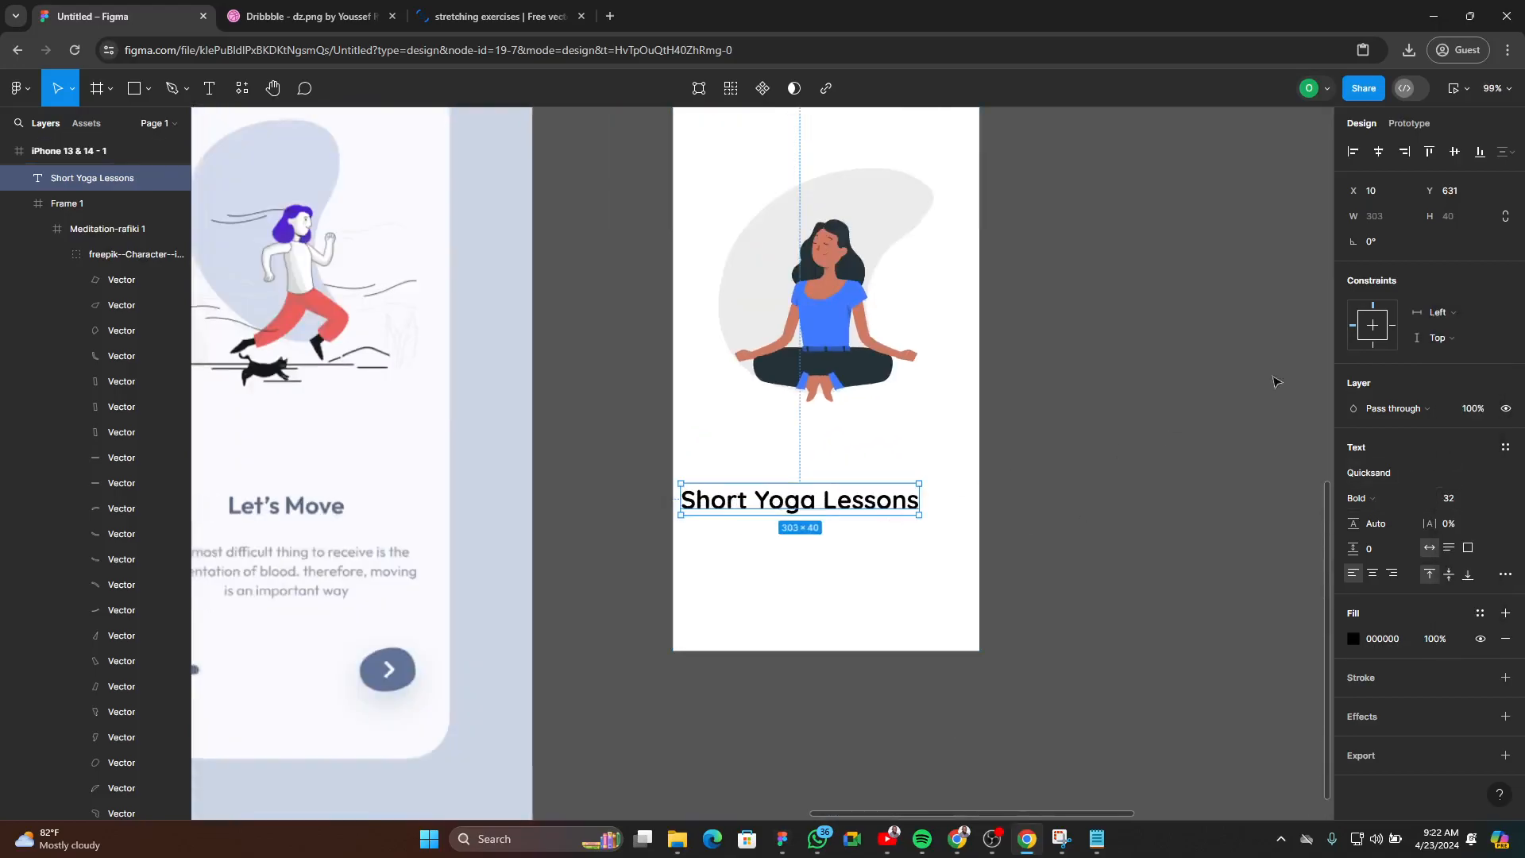
pyautogui.click(1379, 151)
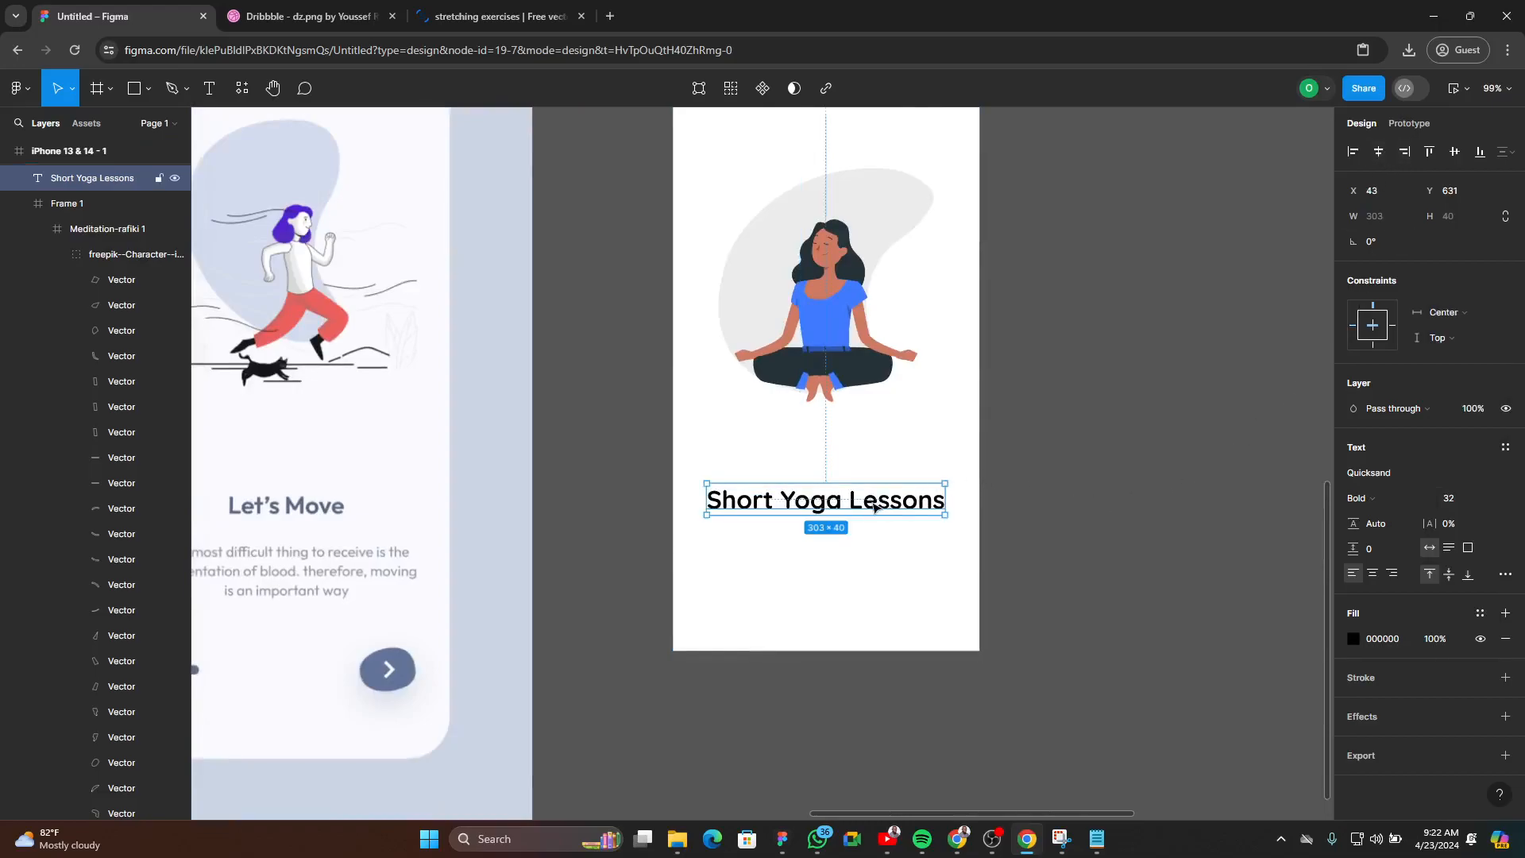
pyautogui.moveTo(874, 508); pyautogui.dragTo(876, 484)
# - Set the title's letter spacing to -2% and center it horizontally in the phone frame again
pyautogui.scroll(-4, 1160, 493)
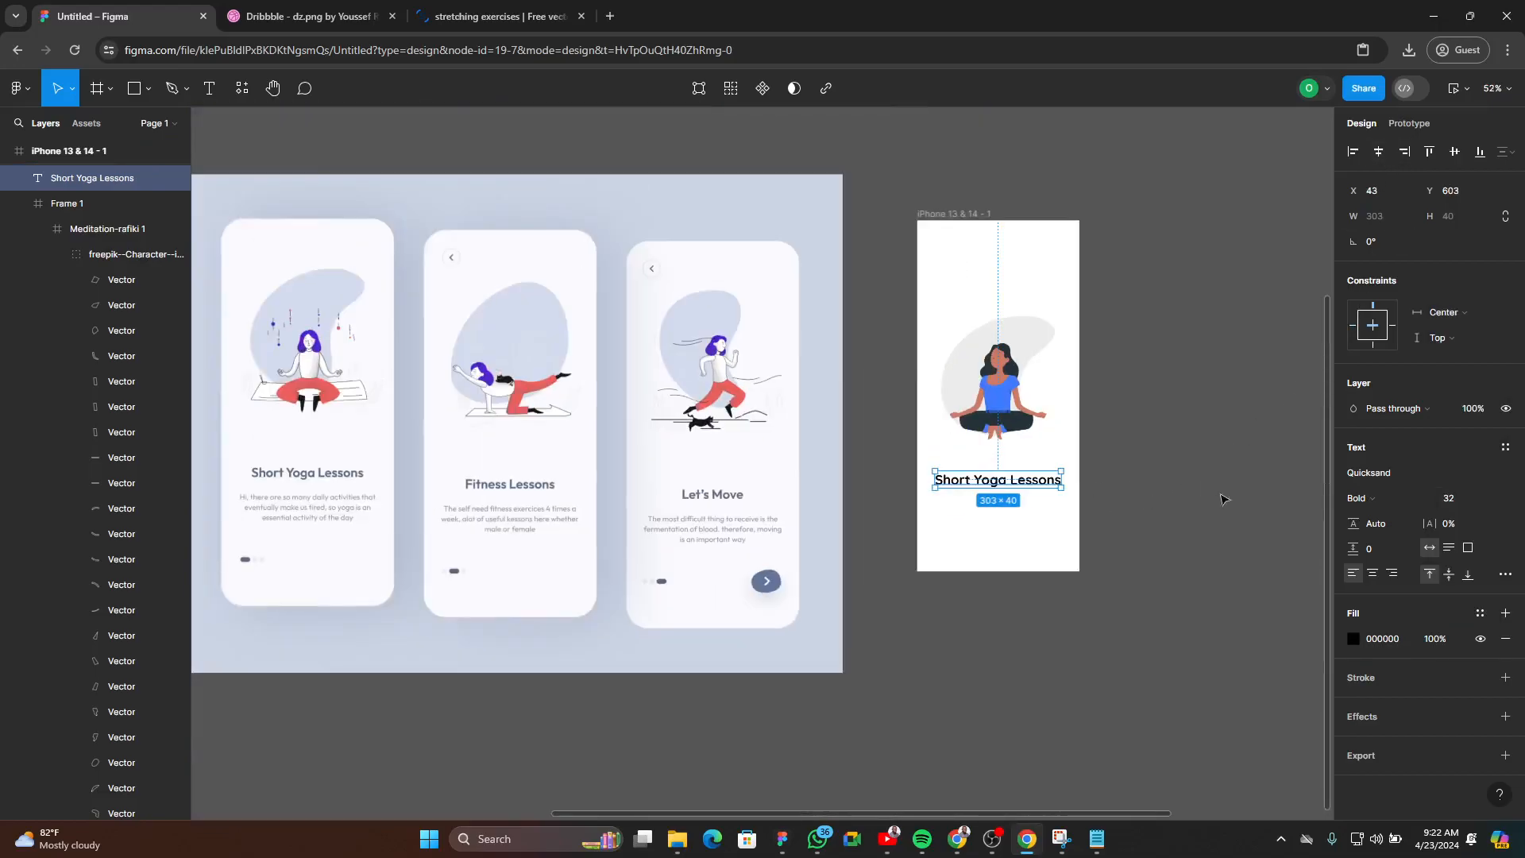
pyautogui.scroll(5, 1212, 499)
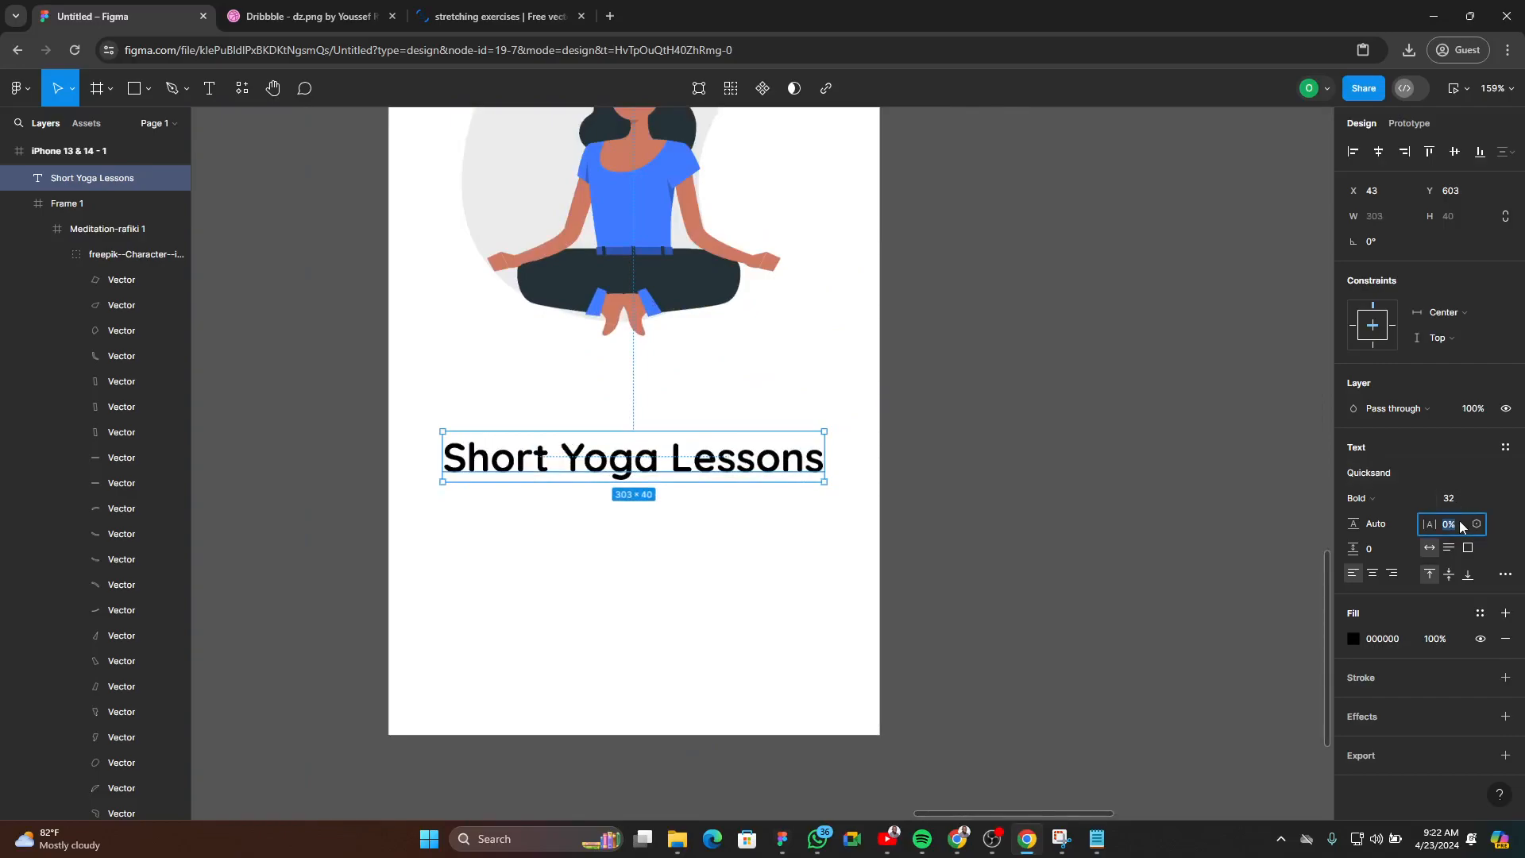
pyautogui.press('Down')
pyautogui.press('Down')
pyautogui.press('Down')
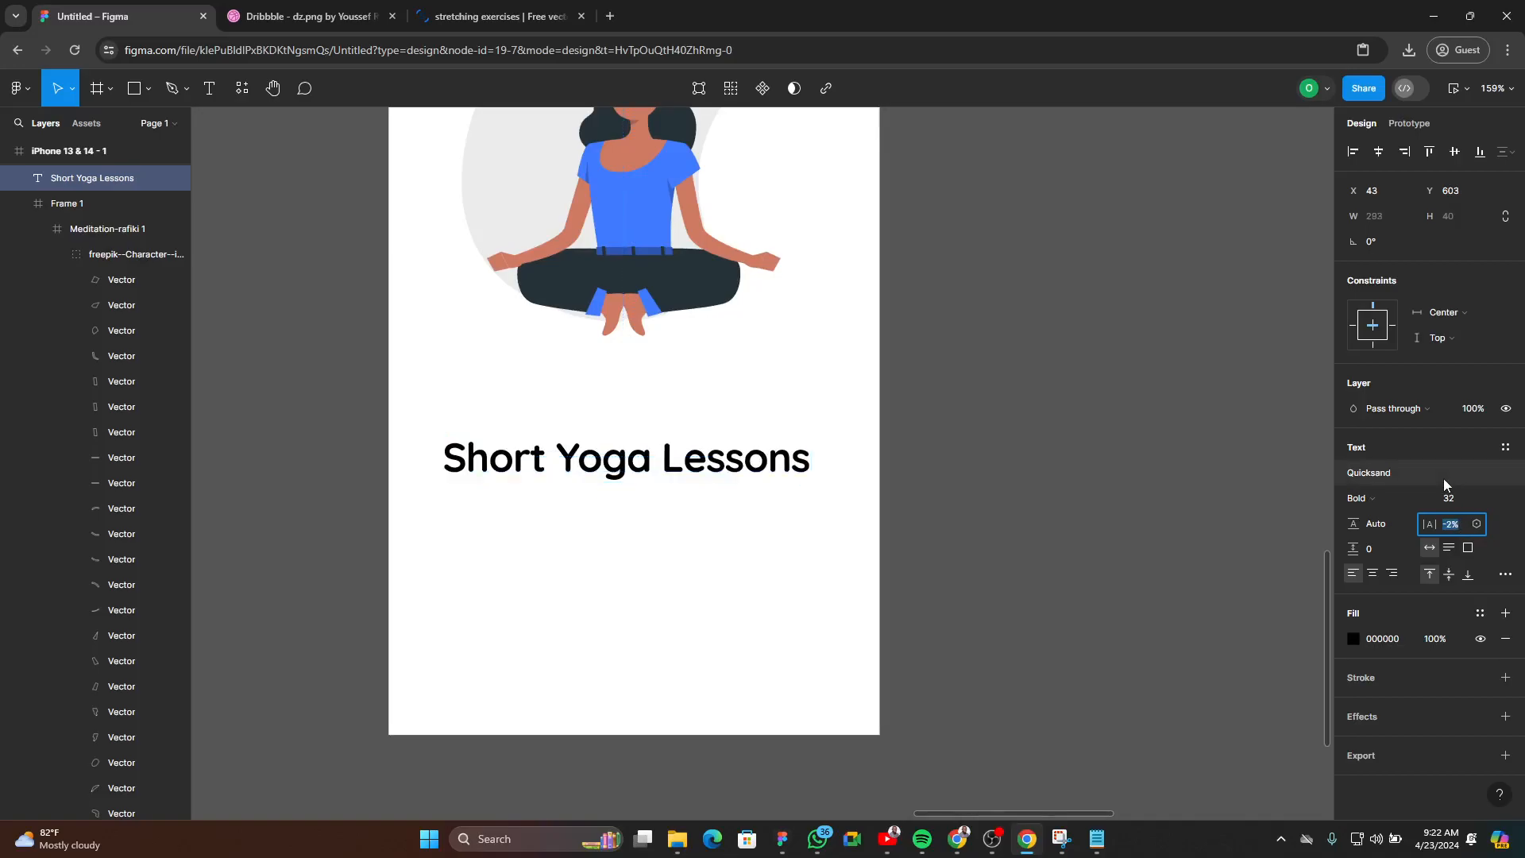
pyautogui.press('Up')
pyautogui.click(1189, 515)
pyautogui.click(651, 459)
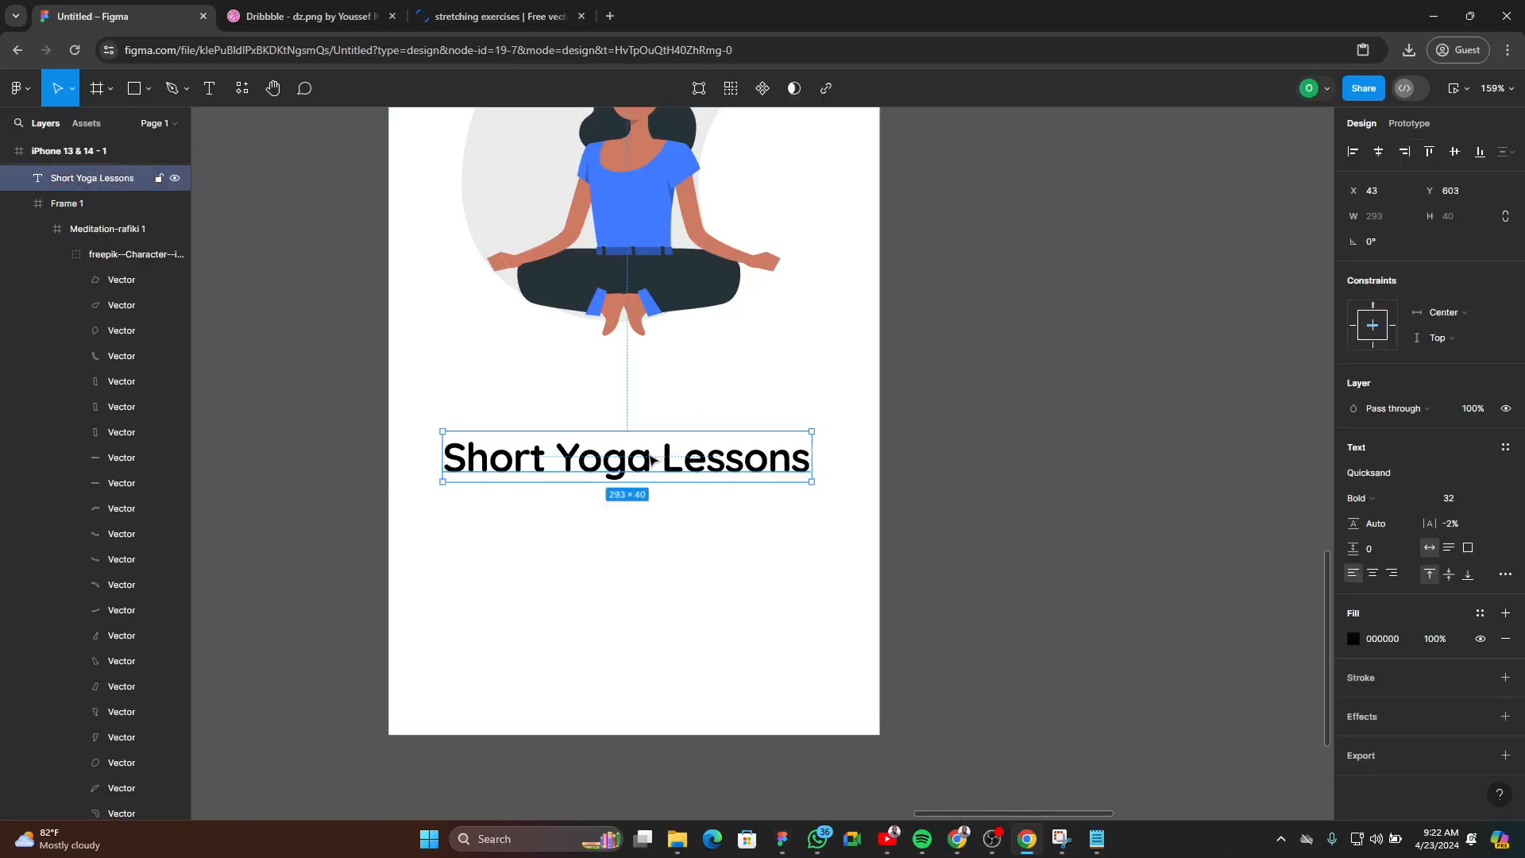
pyautogui.click(1378, 151)
# - Duplicate the "Short Yoga Lessons" title directly below the original at Y 668
pyautogui.scroll(-5, 1113, 479)
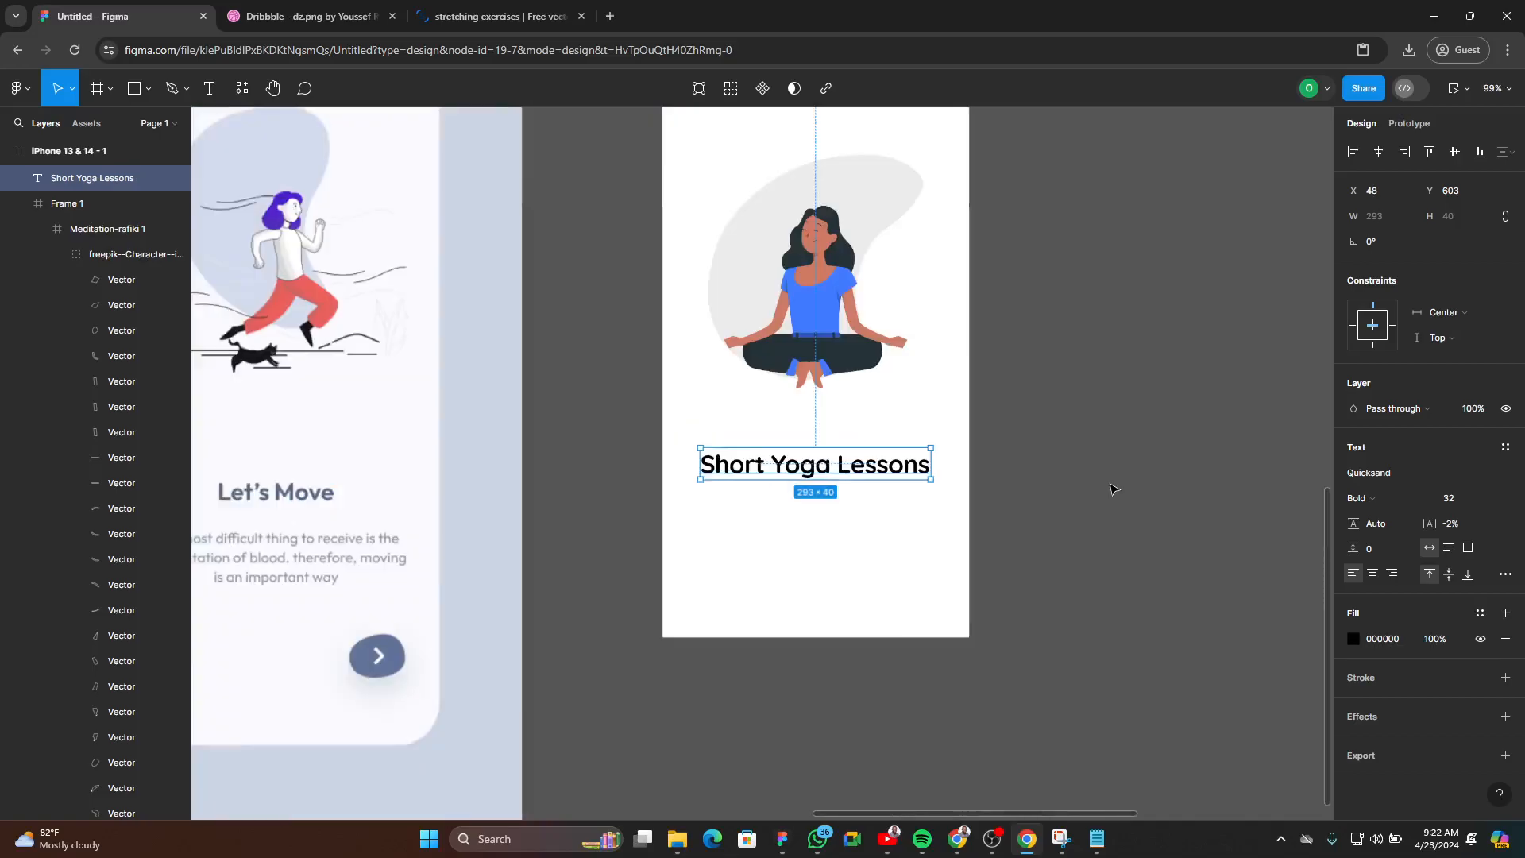
pyautogui.hscroll(-5, 304, 543)
pyautogui.scroll(5, 683, 445)
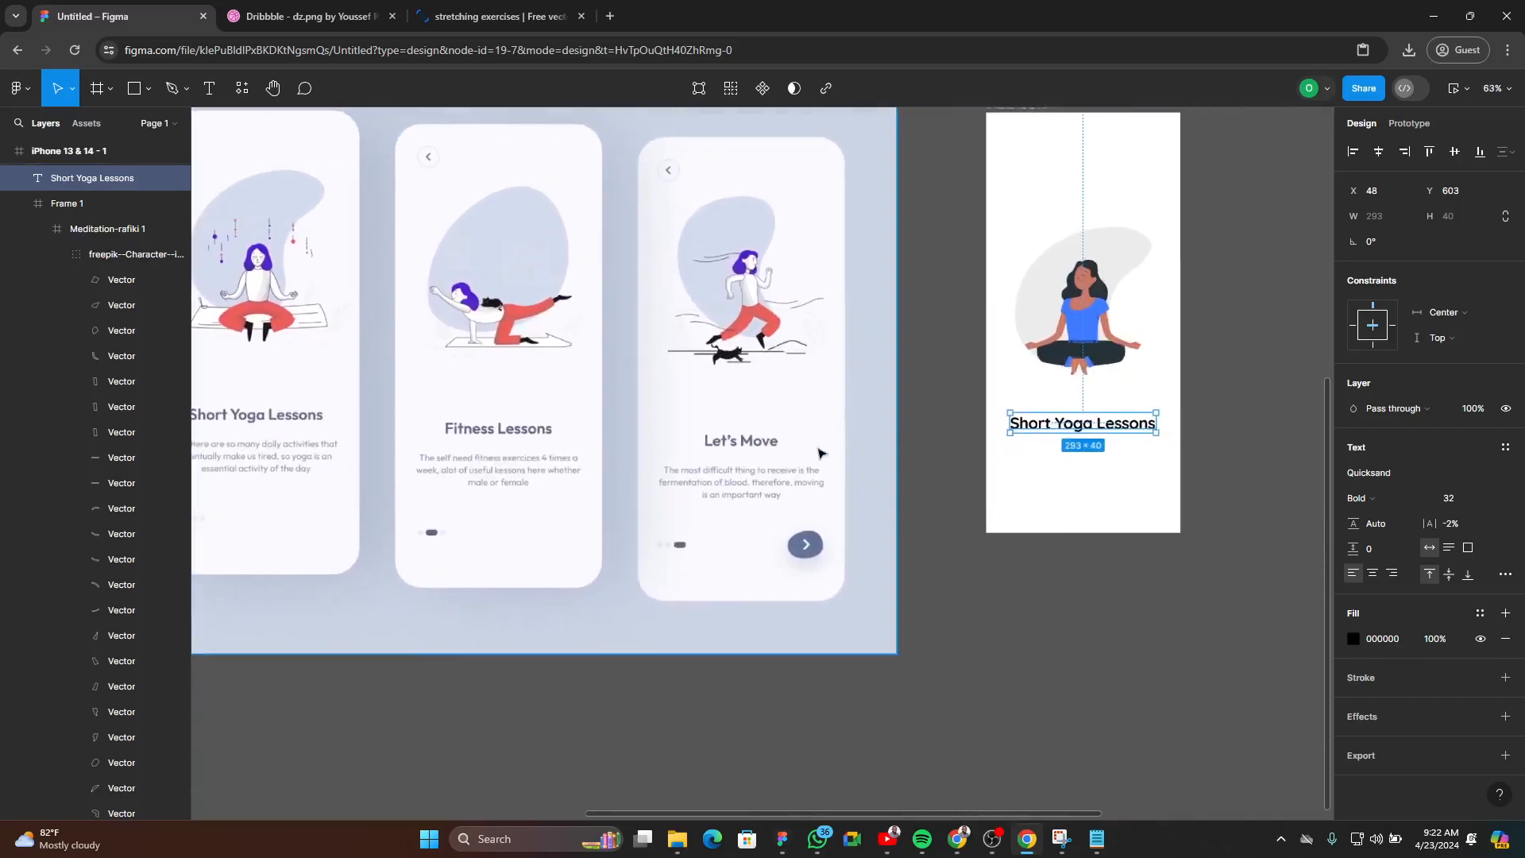
pyautogui.scroll(3, 662, 427)
pyautogui.moveTo(695, 413); pyautogui.dragTo(699, 498)
# - Replace the duplicate's text with the yoga paragraph copied from Notepad, starting "Hi, there are so many daily activities", and select all of it
pyautogui.hotkey('alt', 'Tab')
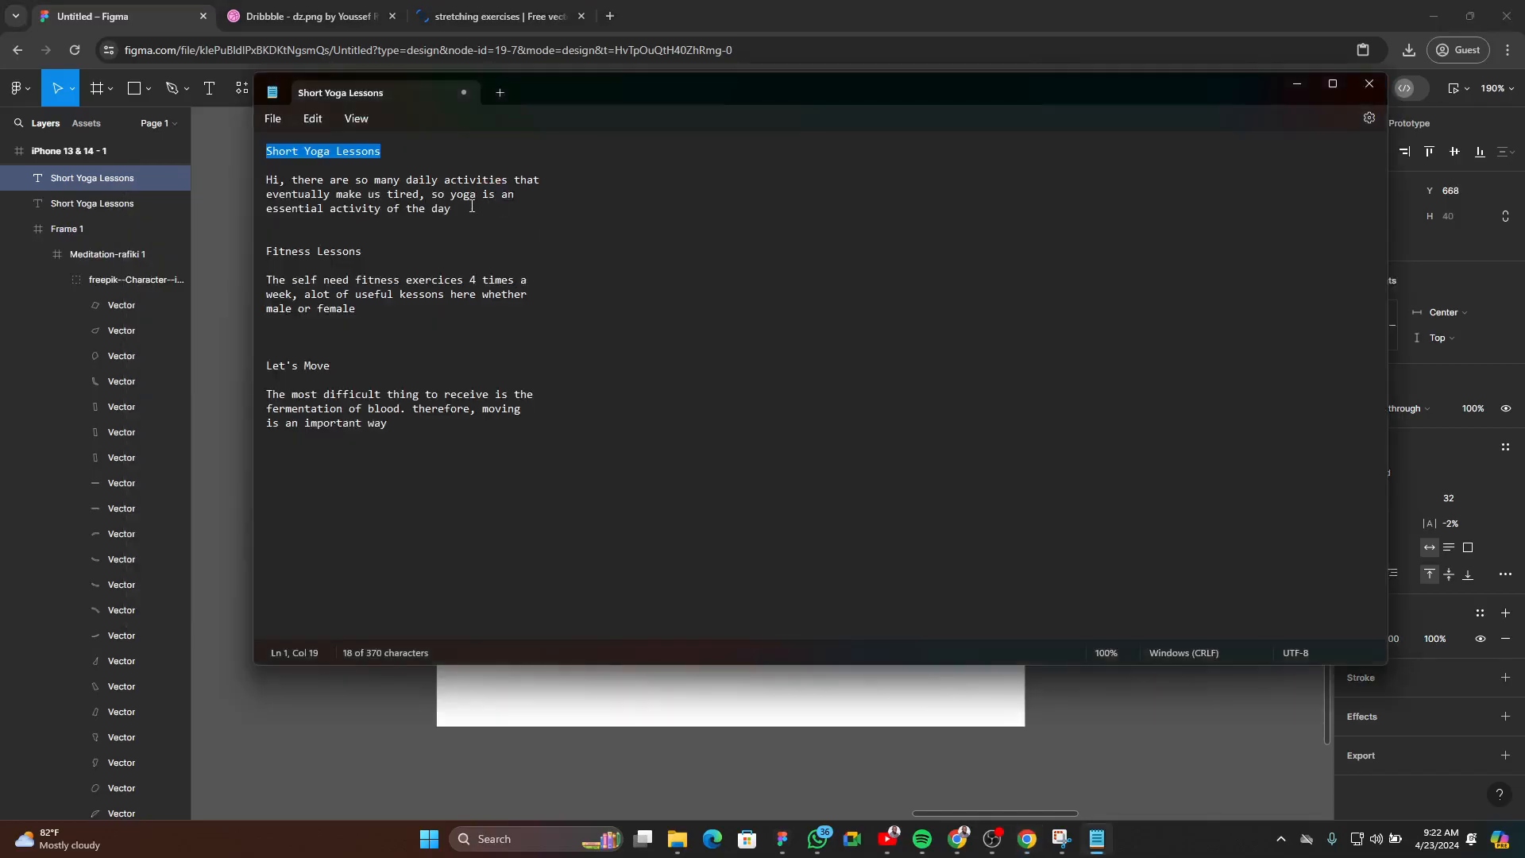
pyautogui.moveTo(471, 206); pyautogui.dragTo(259, 179)
pyautogui.hotkey('alt', 'Tab')
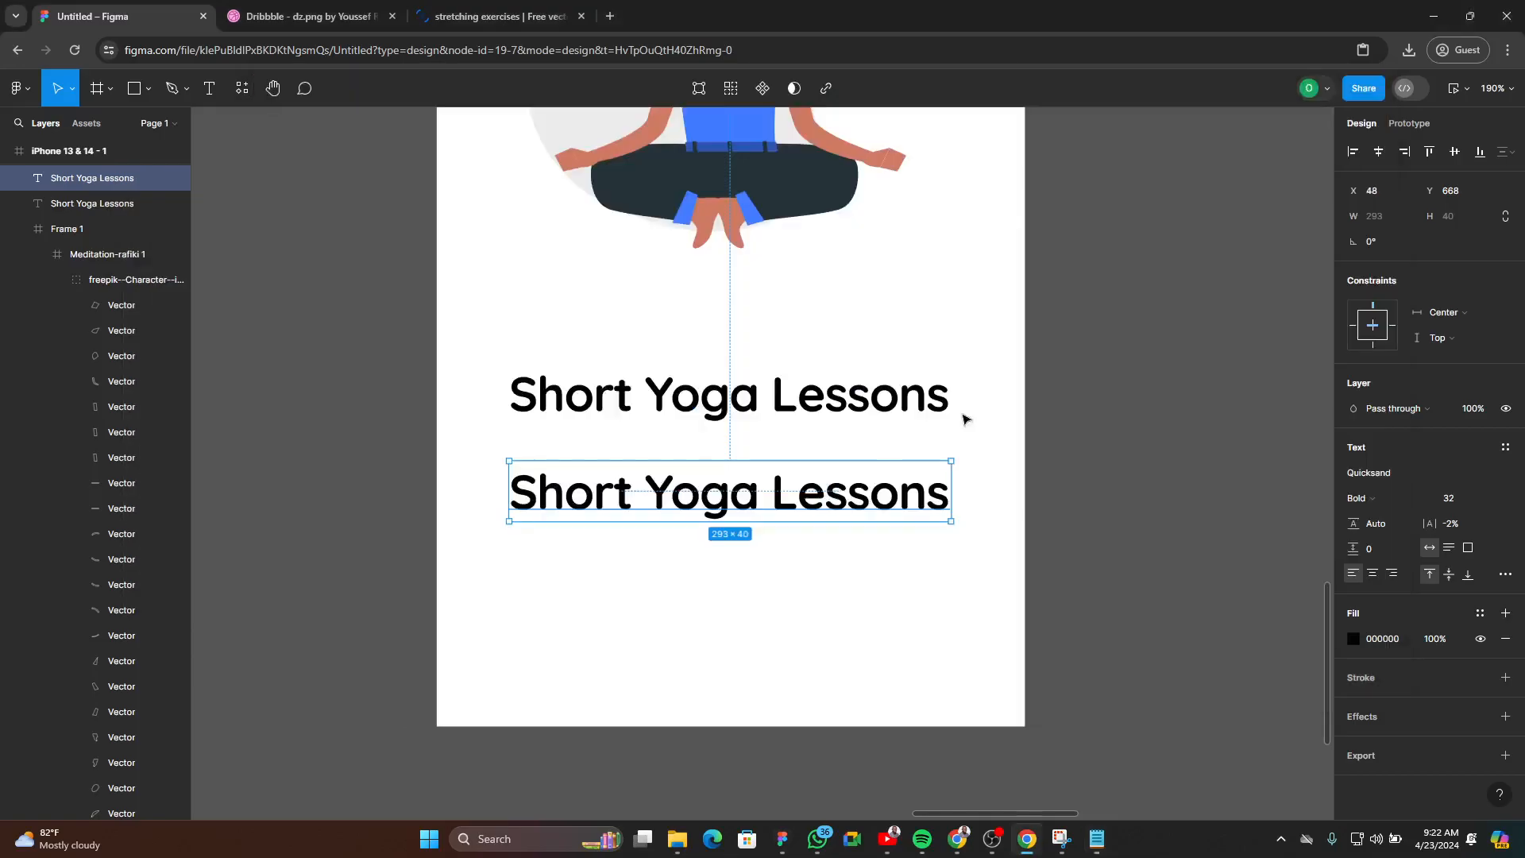
pyautogui.doubleClick(794, 505)
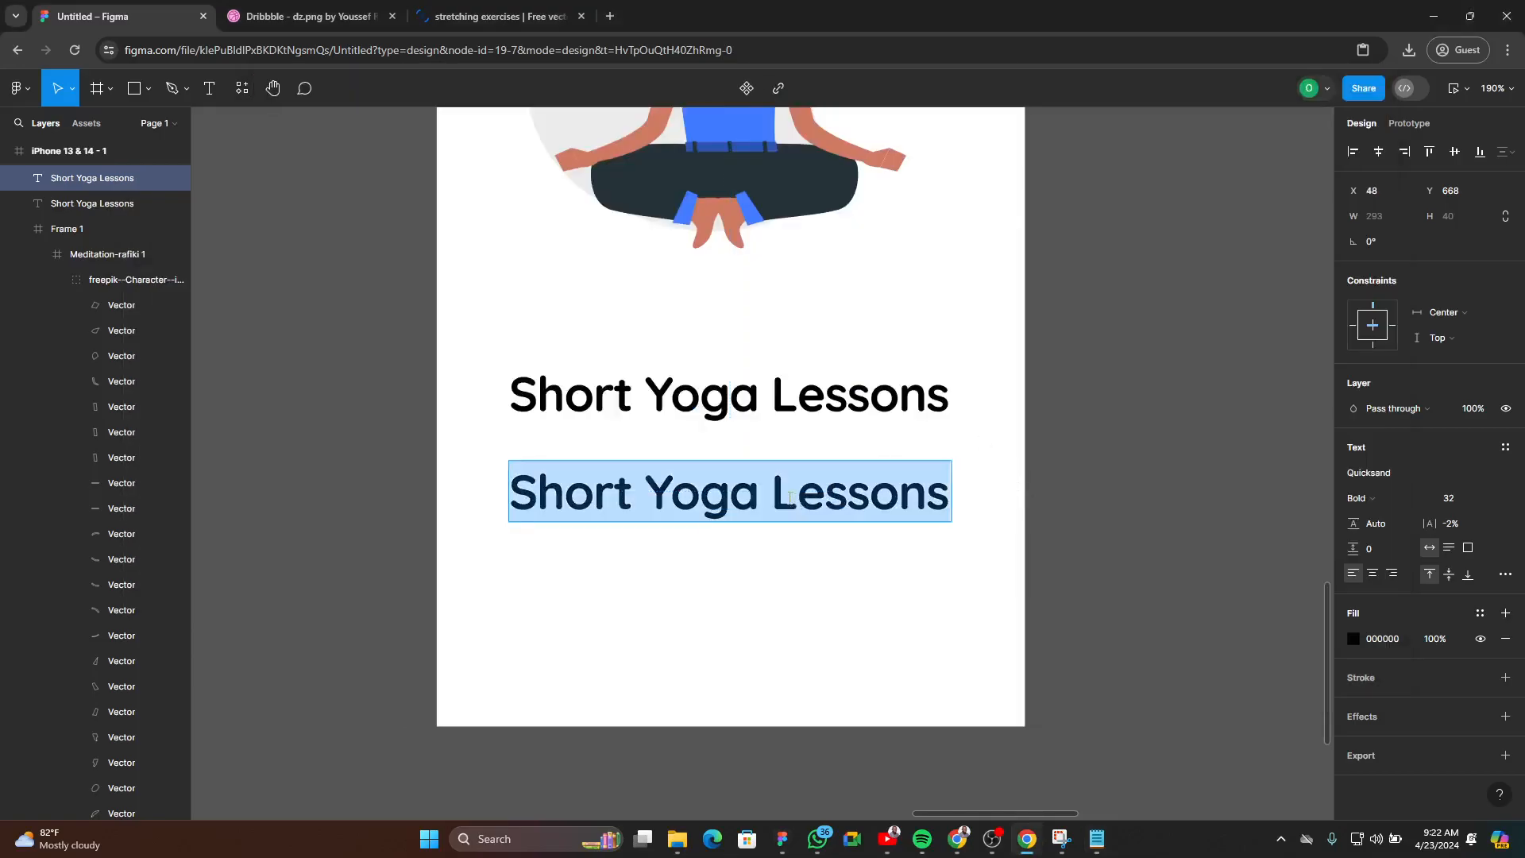
pyautogui.hotkey('ctrl', 'v')
pyautogui.hotkey('ctrl', 'a')
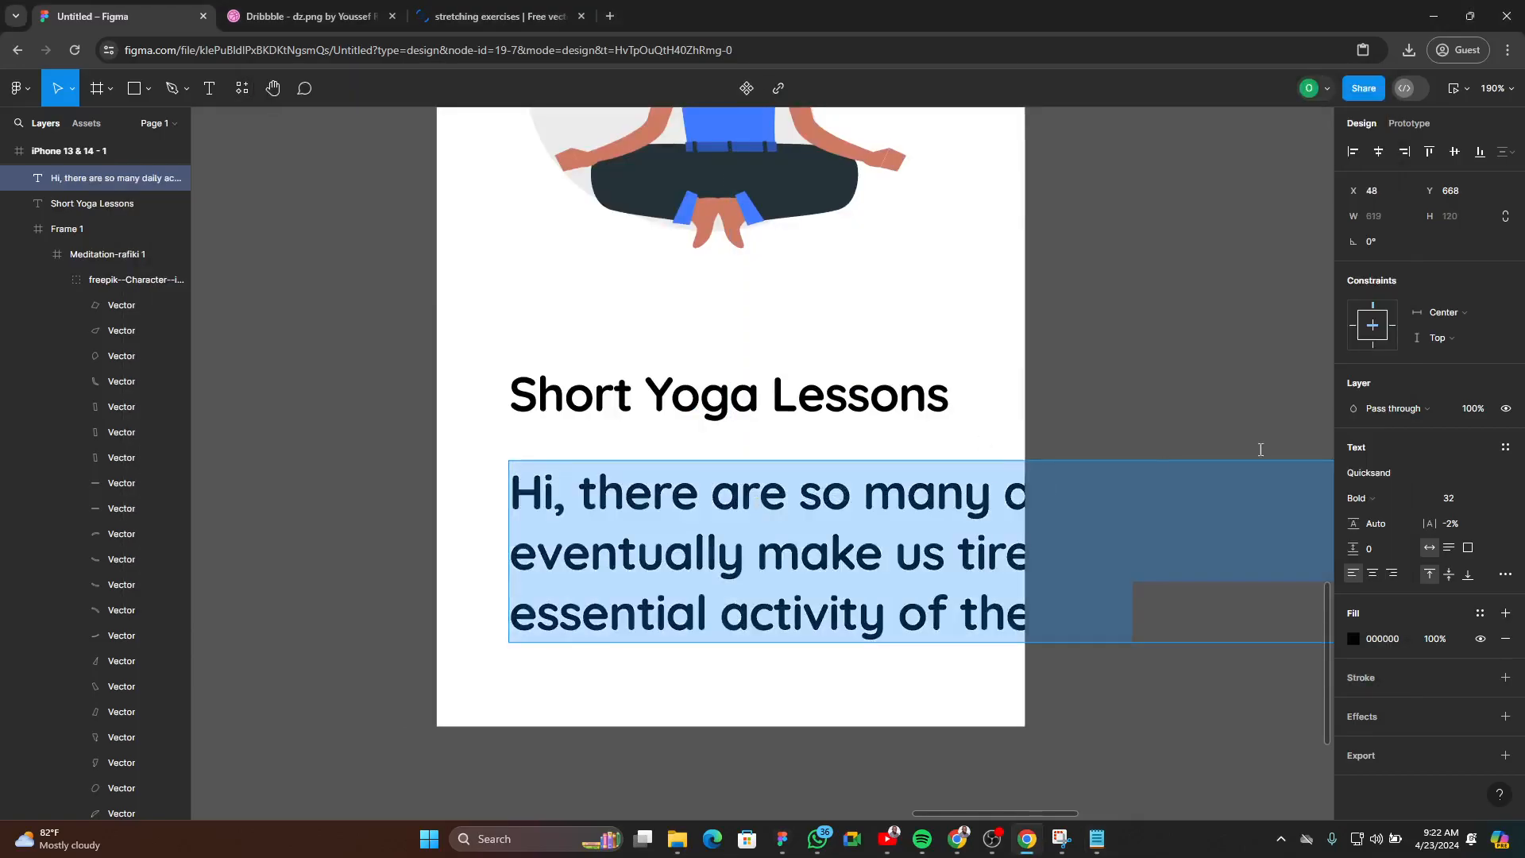
# - Set the description text's font size to 14 and its weight to Medium
pyautogui.click(1491, 498)
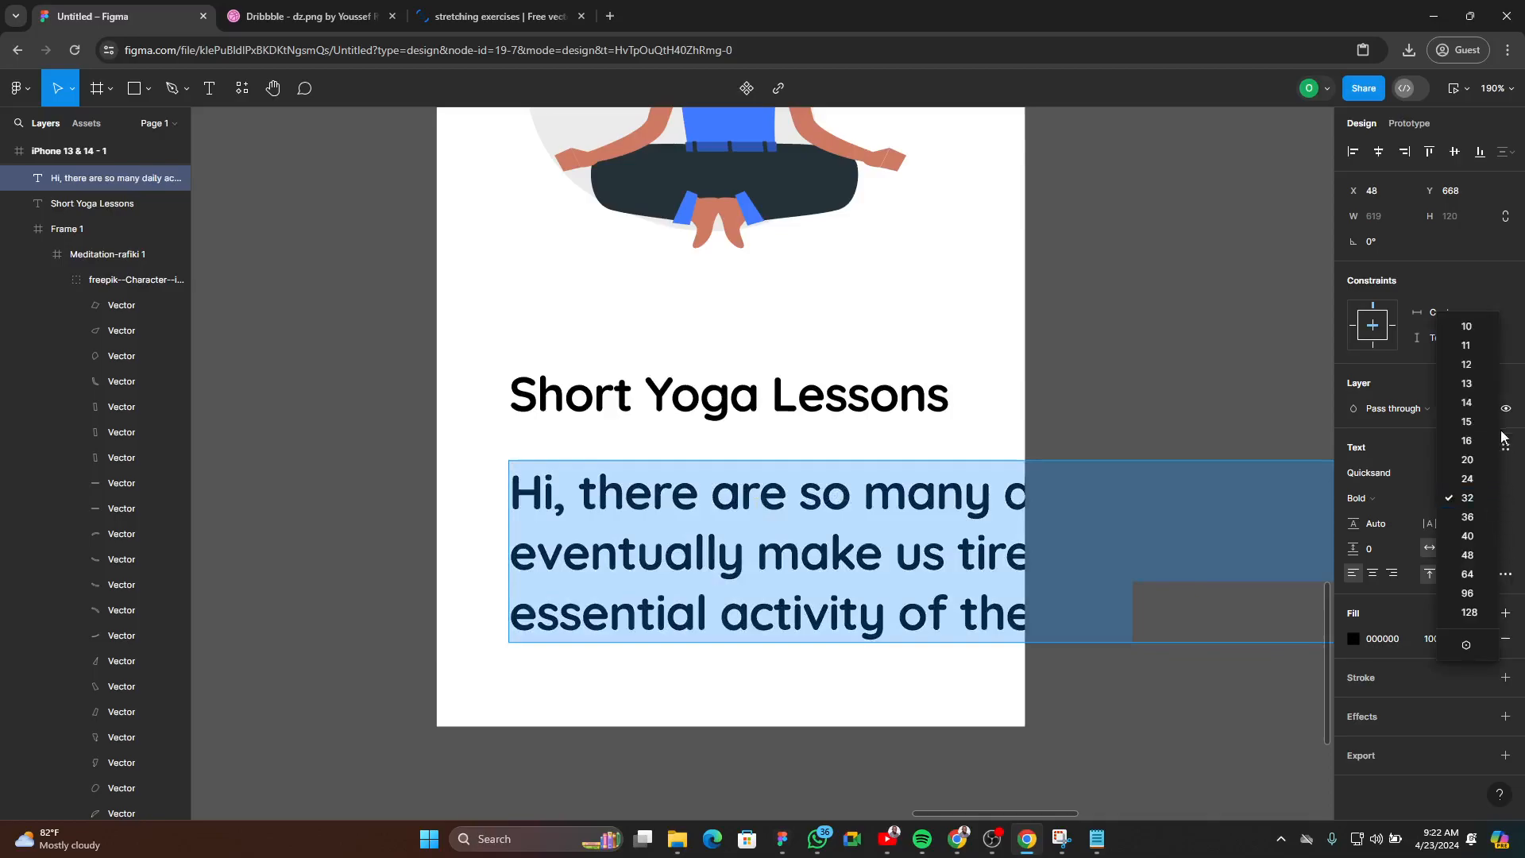
pyautogui.click(1466, 403)
pyautogui.click(1405, 498)
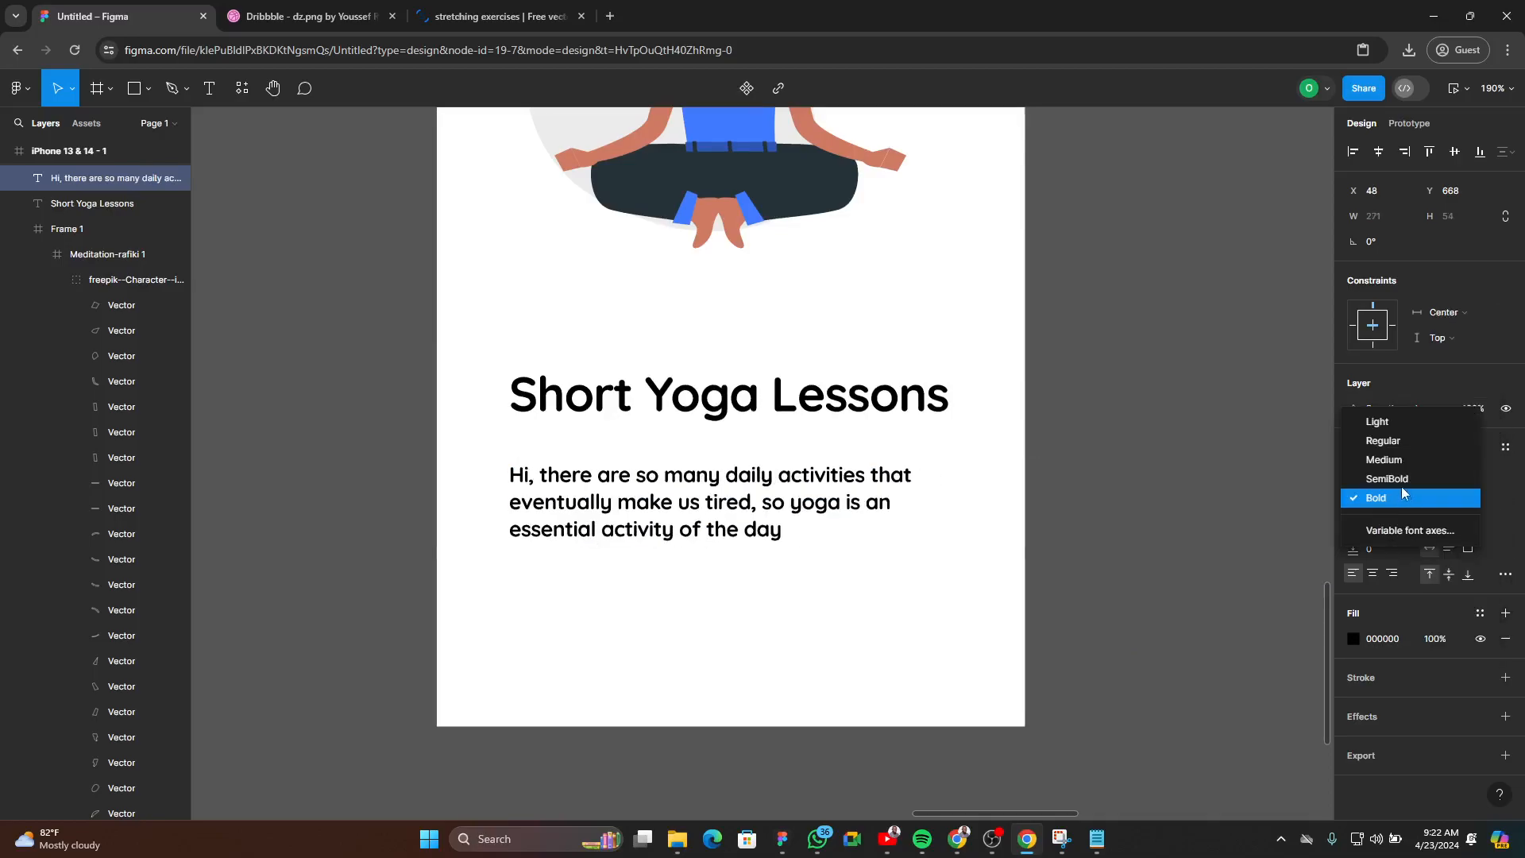
pyautogui.click(1390, 442)
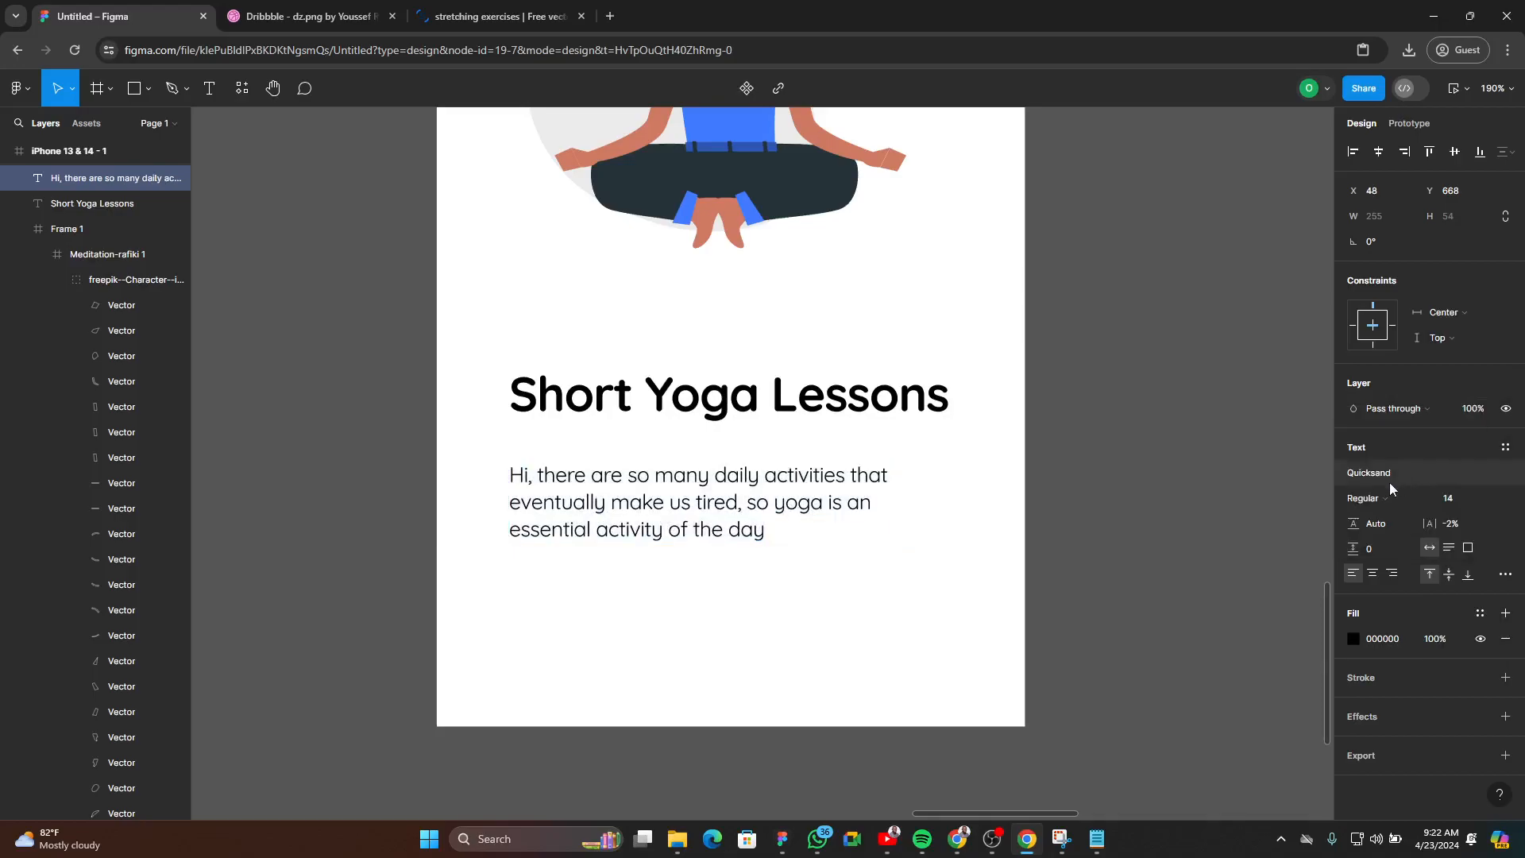
pyautogui.scroll(-6, 1123, 531)
pyautogui.scroll(4, 810, 597)
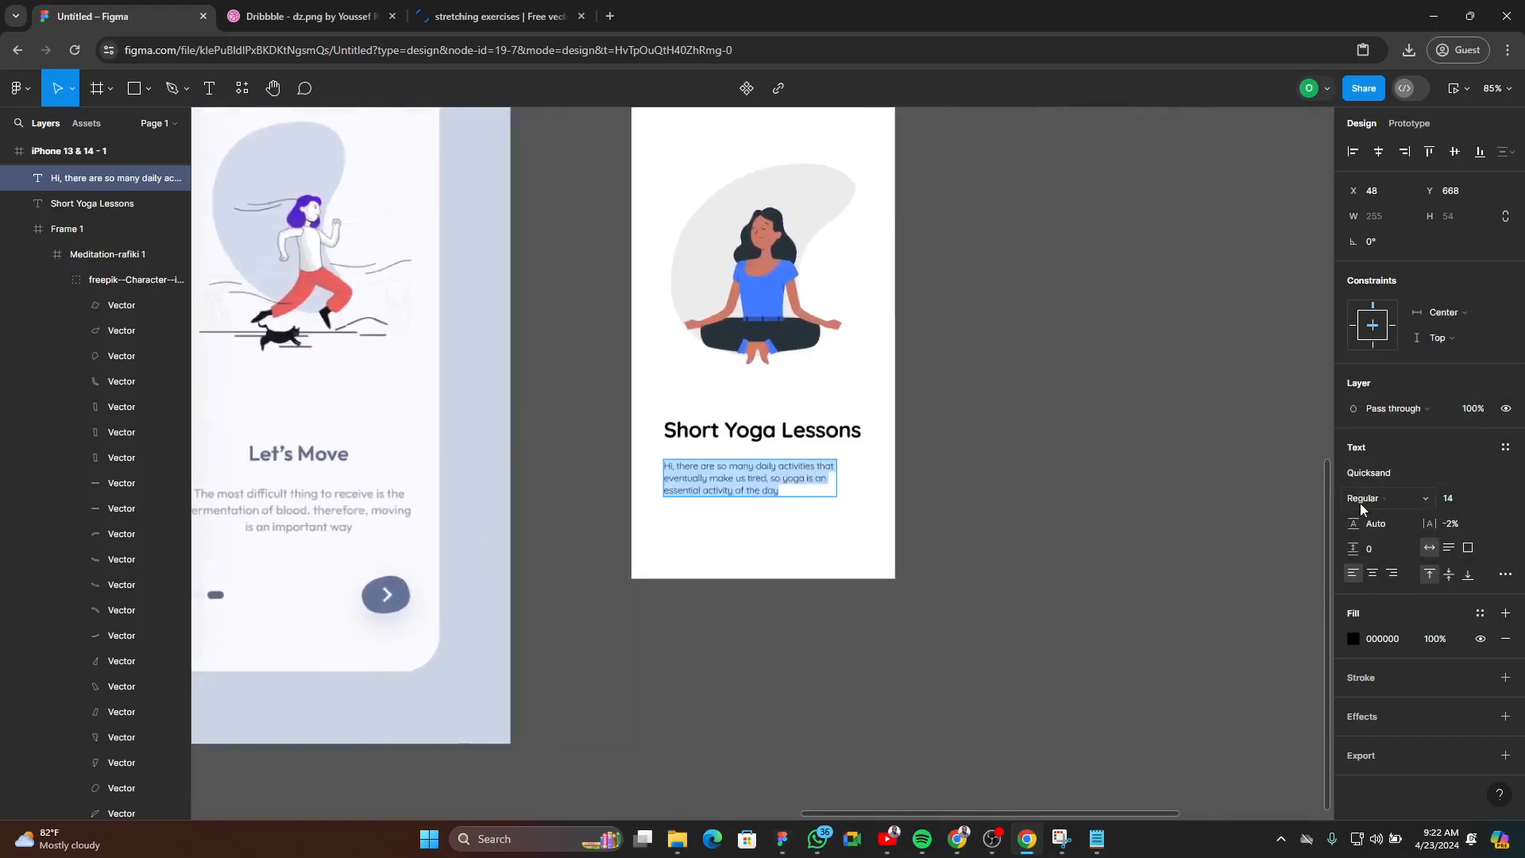
pyautogui.click(1382, 500)
pyautogui.click(1383, 517)
pyautogui.hotkey('ctrl', '=')
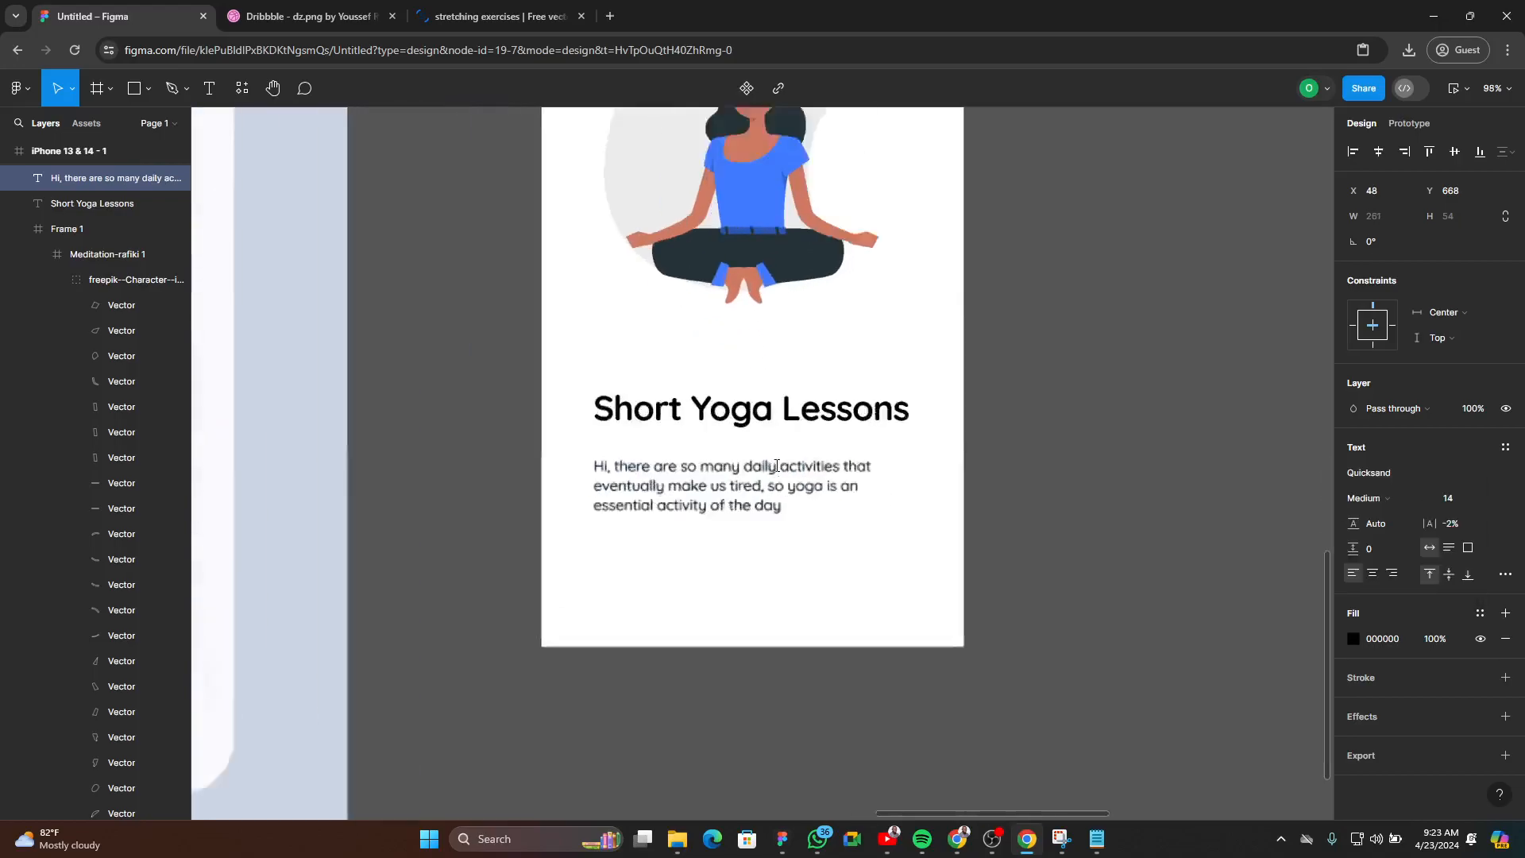
# - Center-align the description's text lines and center the text box horizontally in the phone frame
pyautogui.click(1372, 573)
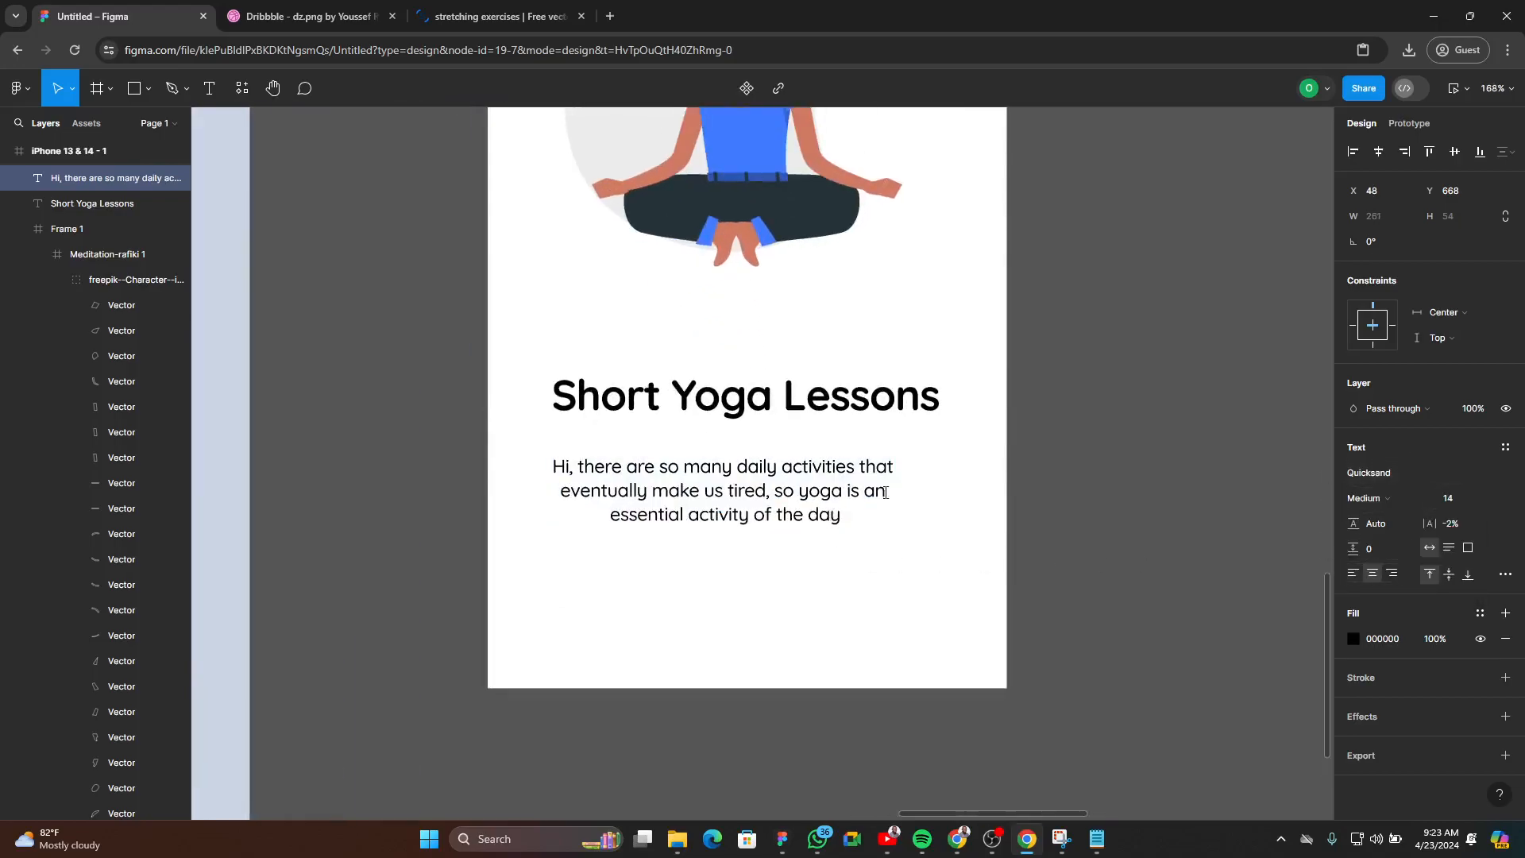
pyautogui.press('Return')
pyautogui.click(1354, 151)
pyautogui.click(1378, 152)
pyautogui.scroll(-5, 786, 498)
pyautogui.scroll(4, 994, 504)
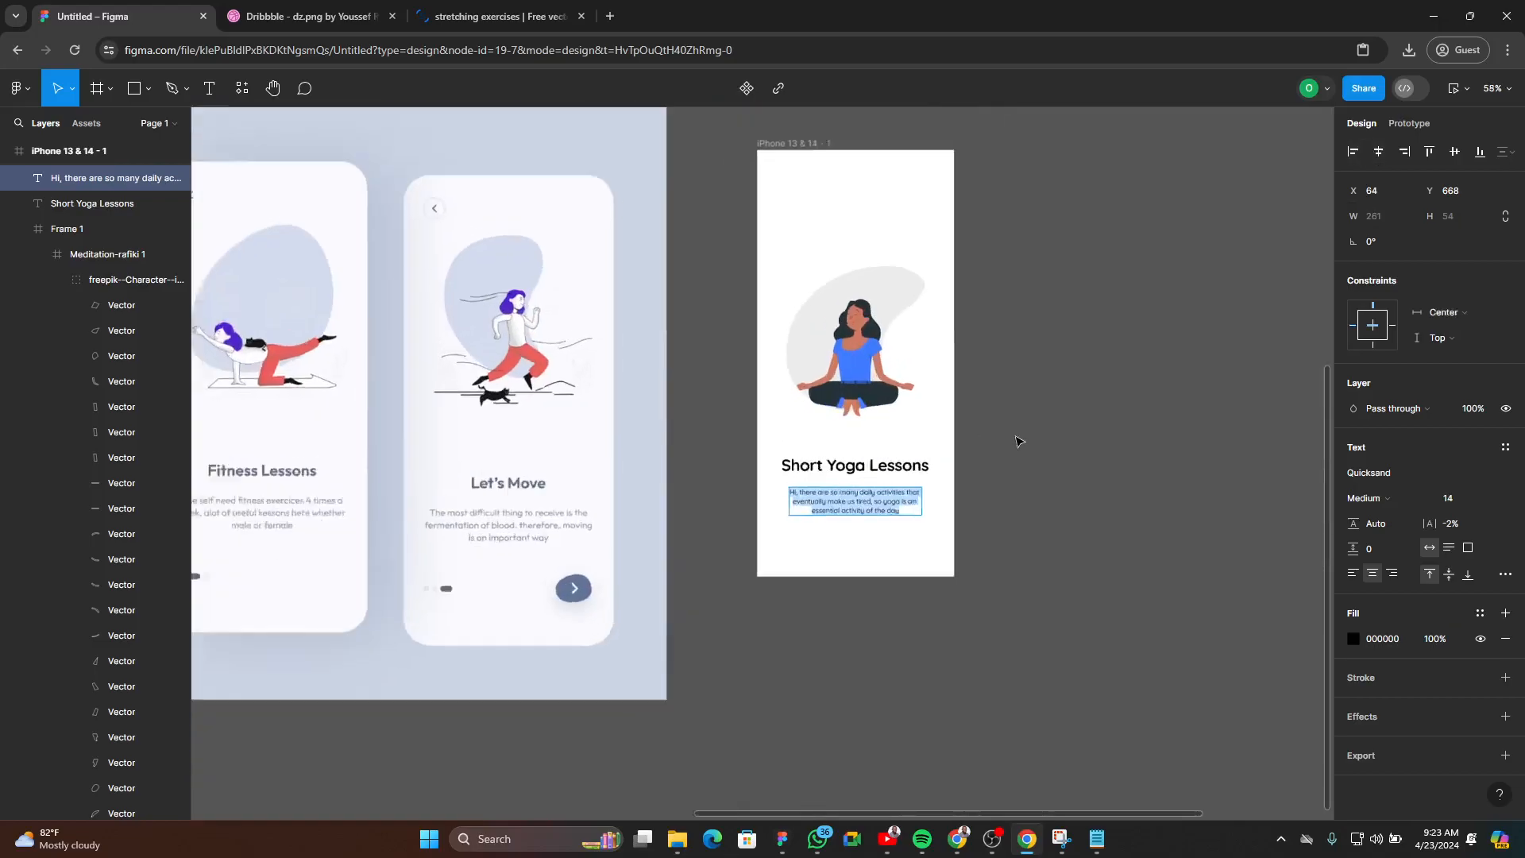
# - Widen the description text box on both sides to 293 px, about the width of the title above it
pyautogui.scroll(3, 871, 531)
pyautogui.moveTo(927, 501); pyautogui.dragTo(941, 505)
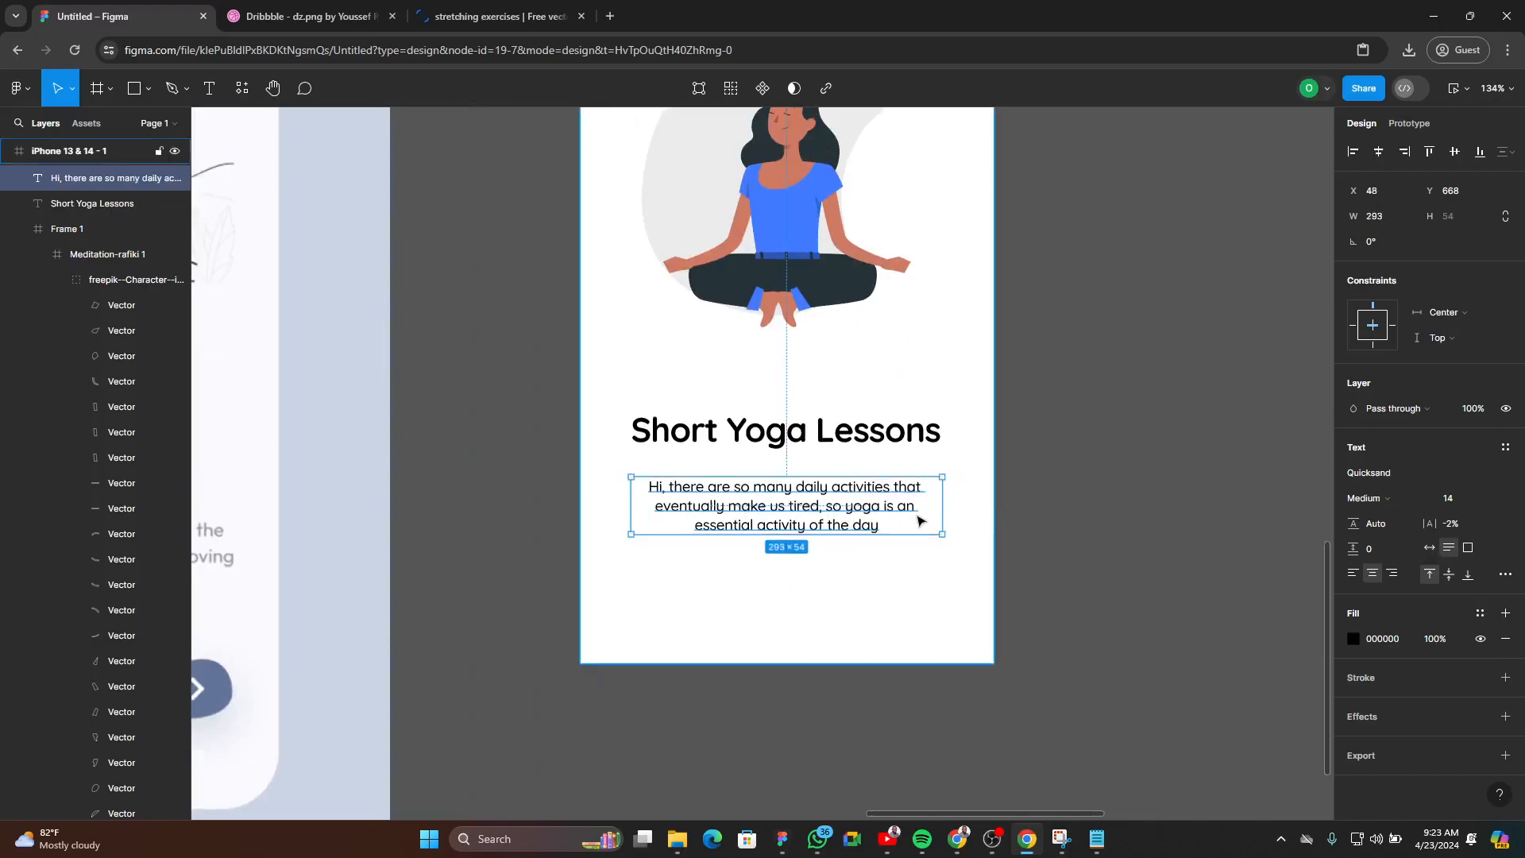
pyautogui.scroll(-2, 920, 516)
pyautogui.click(1137, 503)
pyautogui.moveTo(1096, 489); pyautogui.dragTo(857, 613)
pyautogui.scroll(-2, 673, 433)
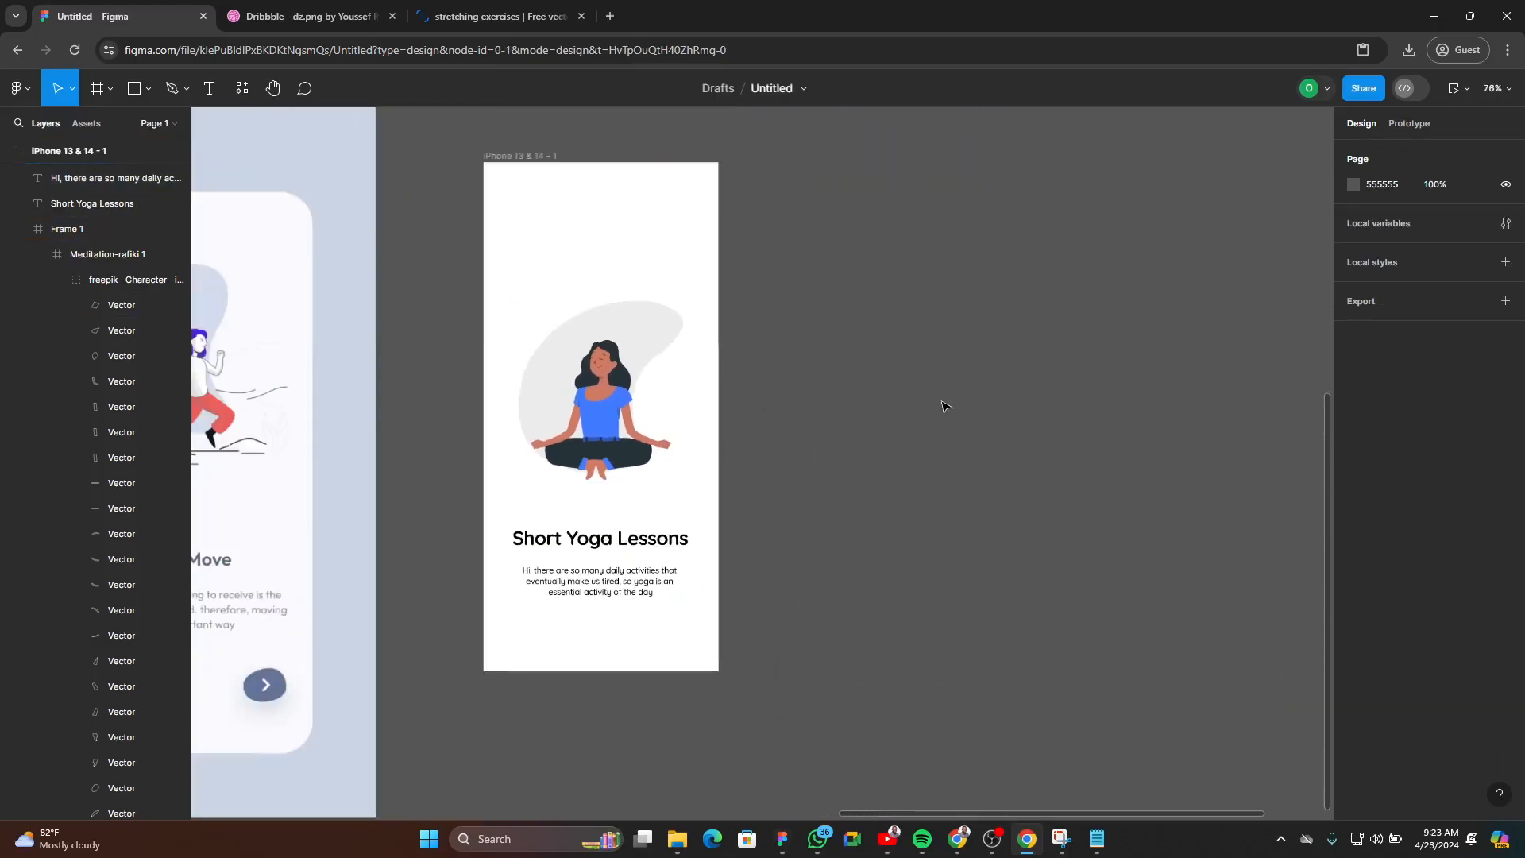
pyautogui.moveTo(922, 405); pyautogui.dragTo(855, 436)
# - Add a layout grid to the iPhone frame and change its type to columns
pyautogui.click(453, 203)
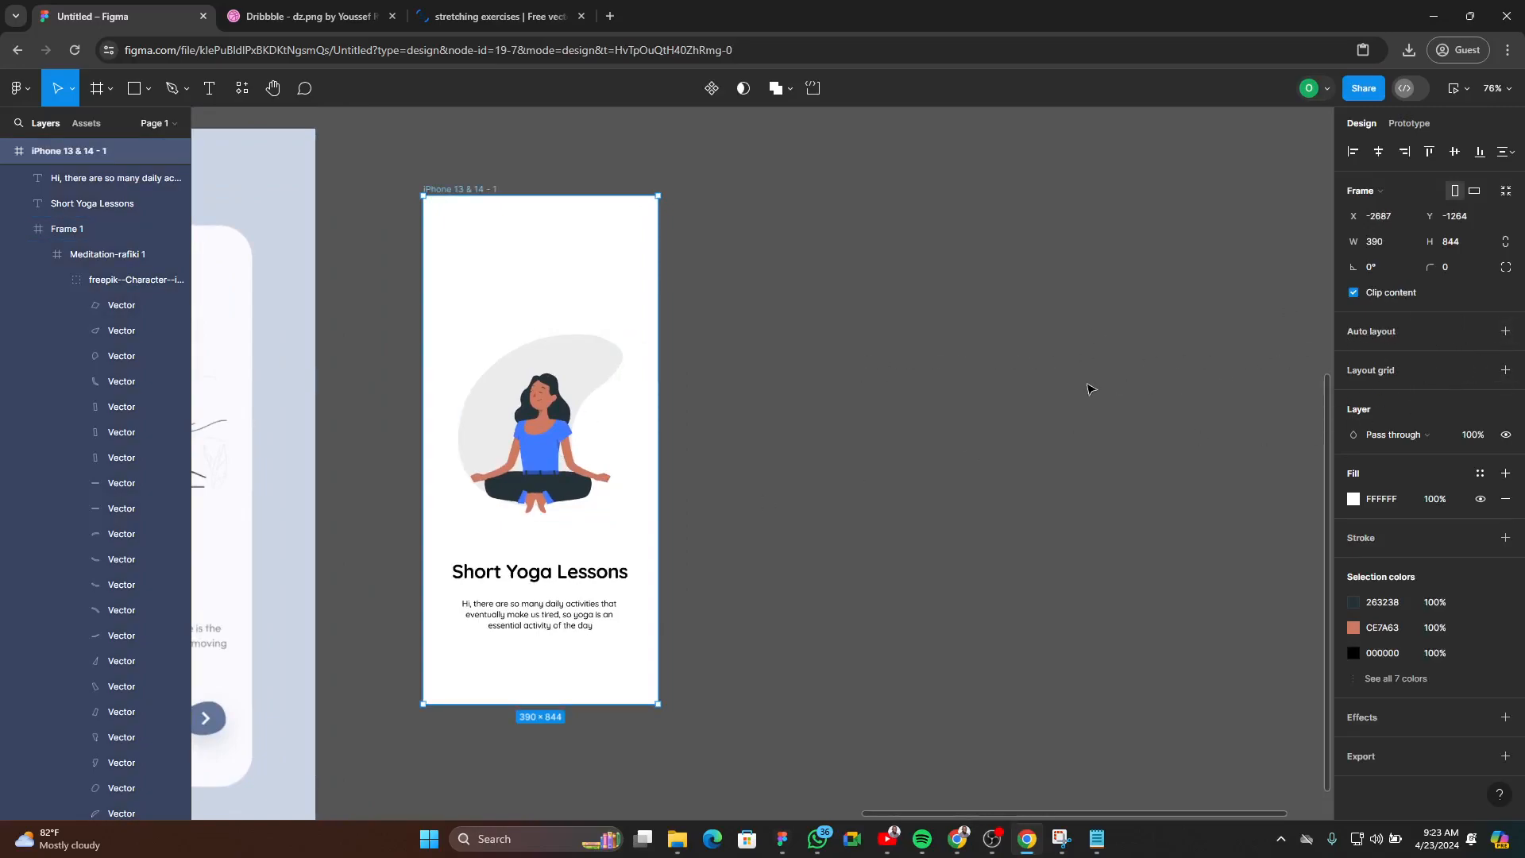
pyautogui.click(1503, 371)
pyautogui.click(1354, 396)
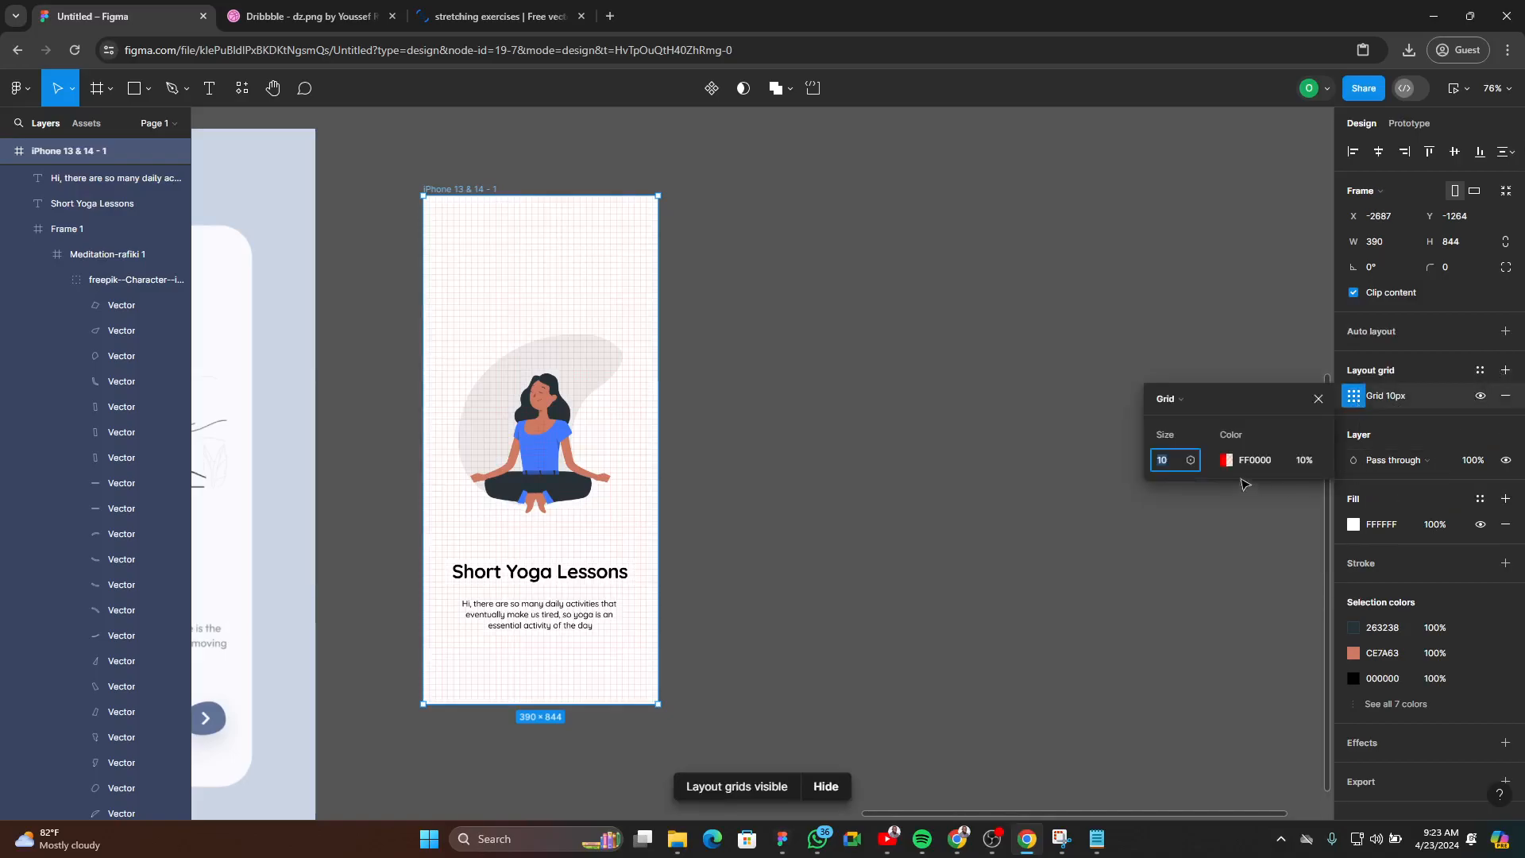
pyautogui.click(1179, 402)
pyautogui.click(1180, 416)
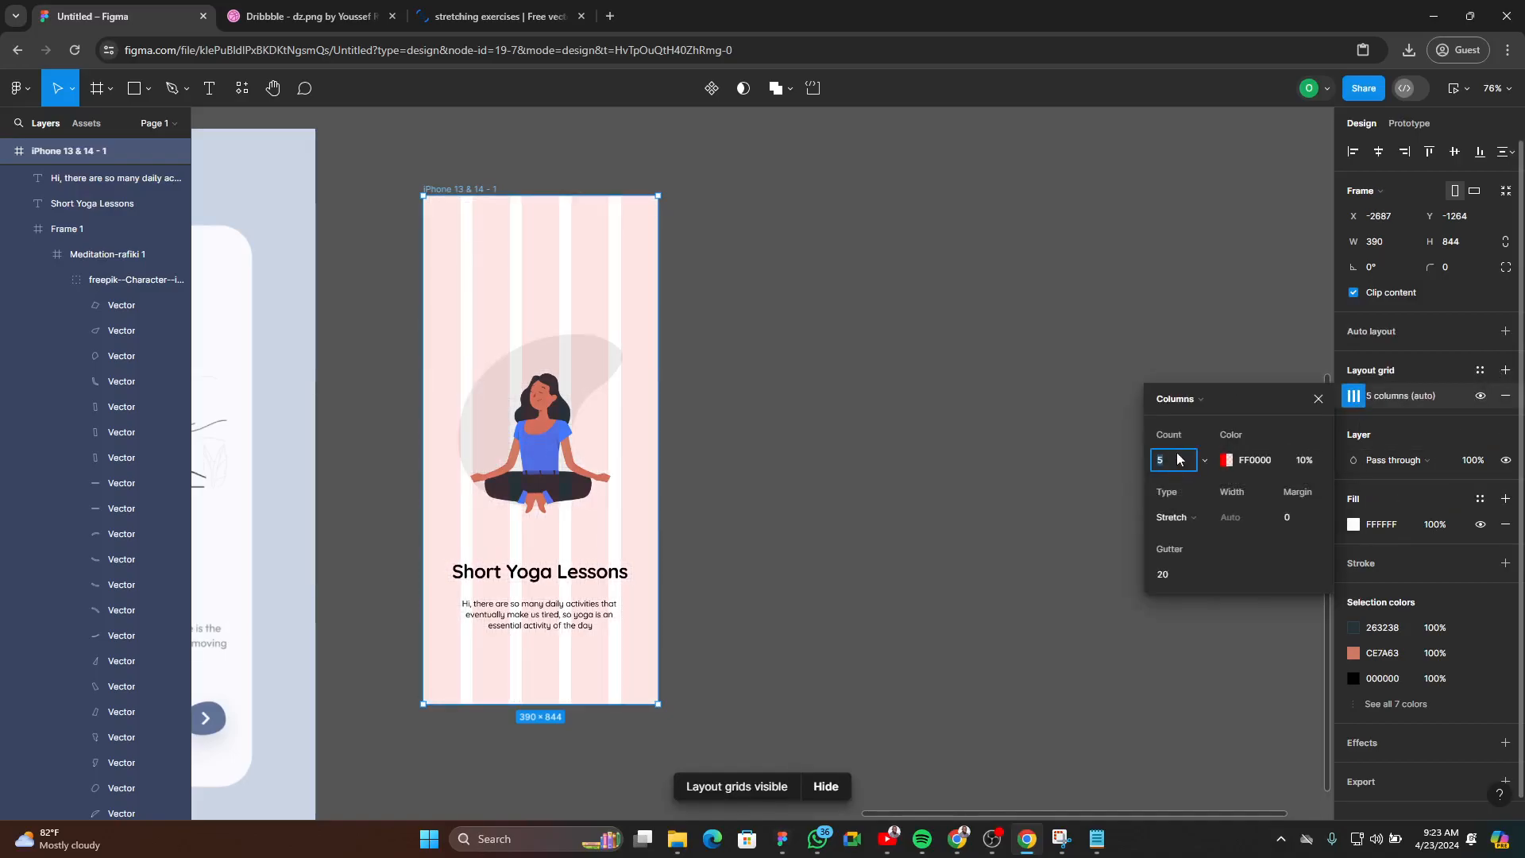
# - Set the iPhone frame's column grid to a count of 4 with a margin of 24
pyautogui.click(1172, 463)
pyautogui.press('Down')
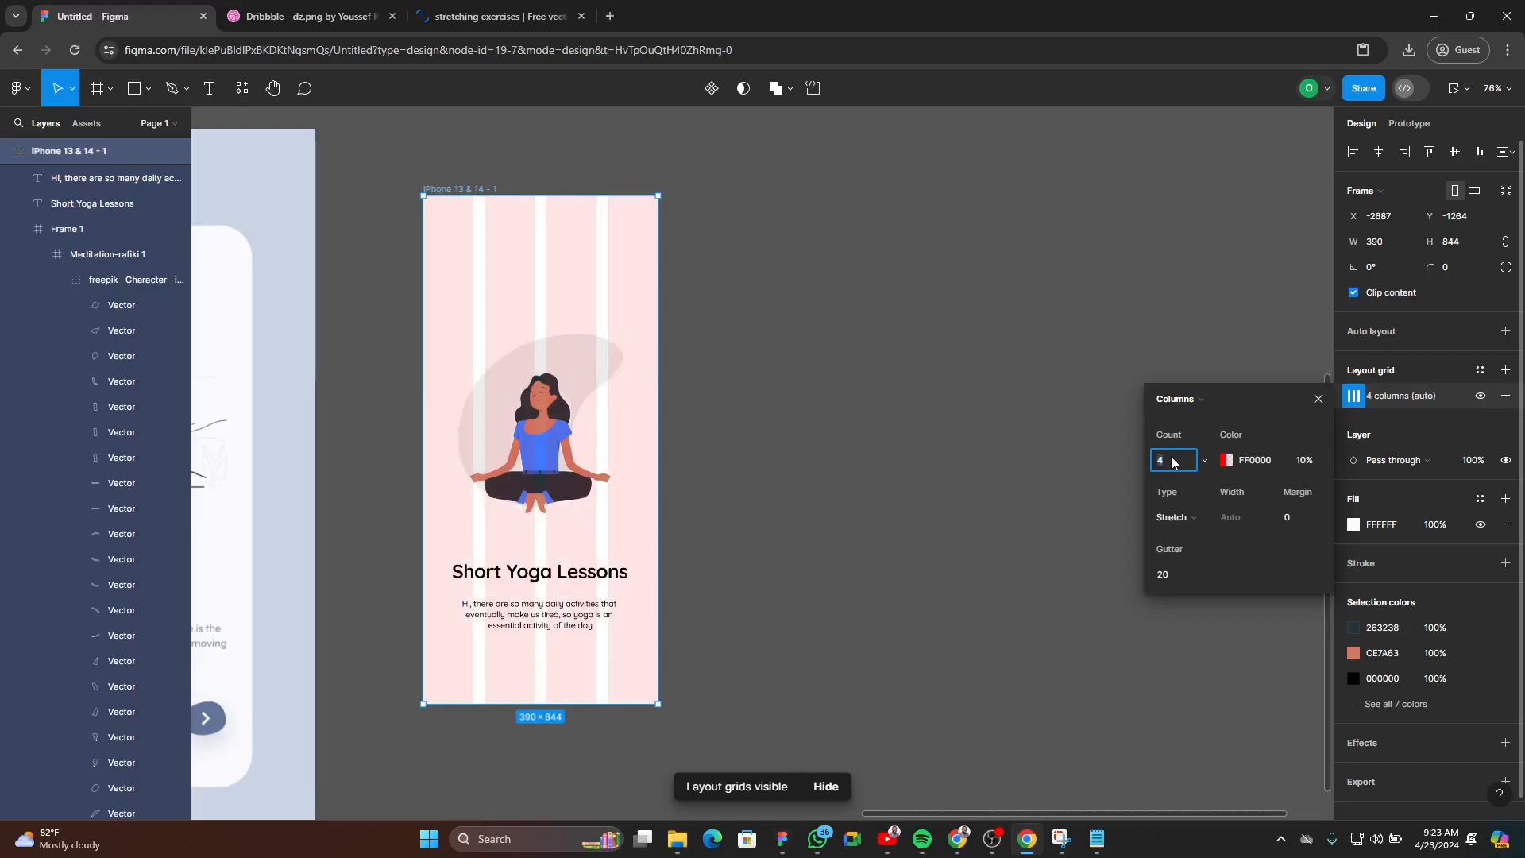
pyautogui.click(1295, 516)
pyautogui.write('24')
pyautogui.press('Return')
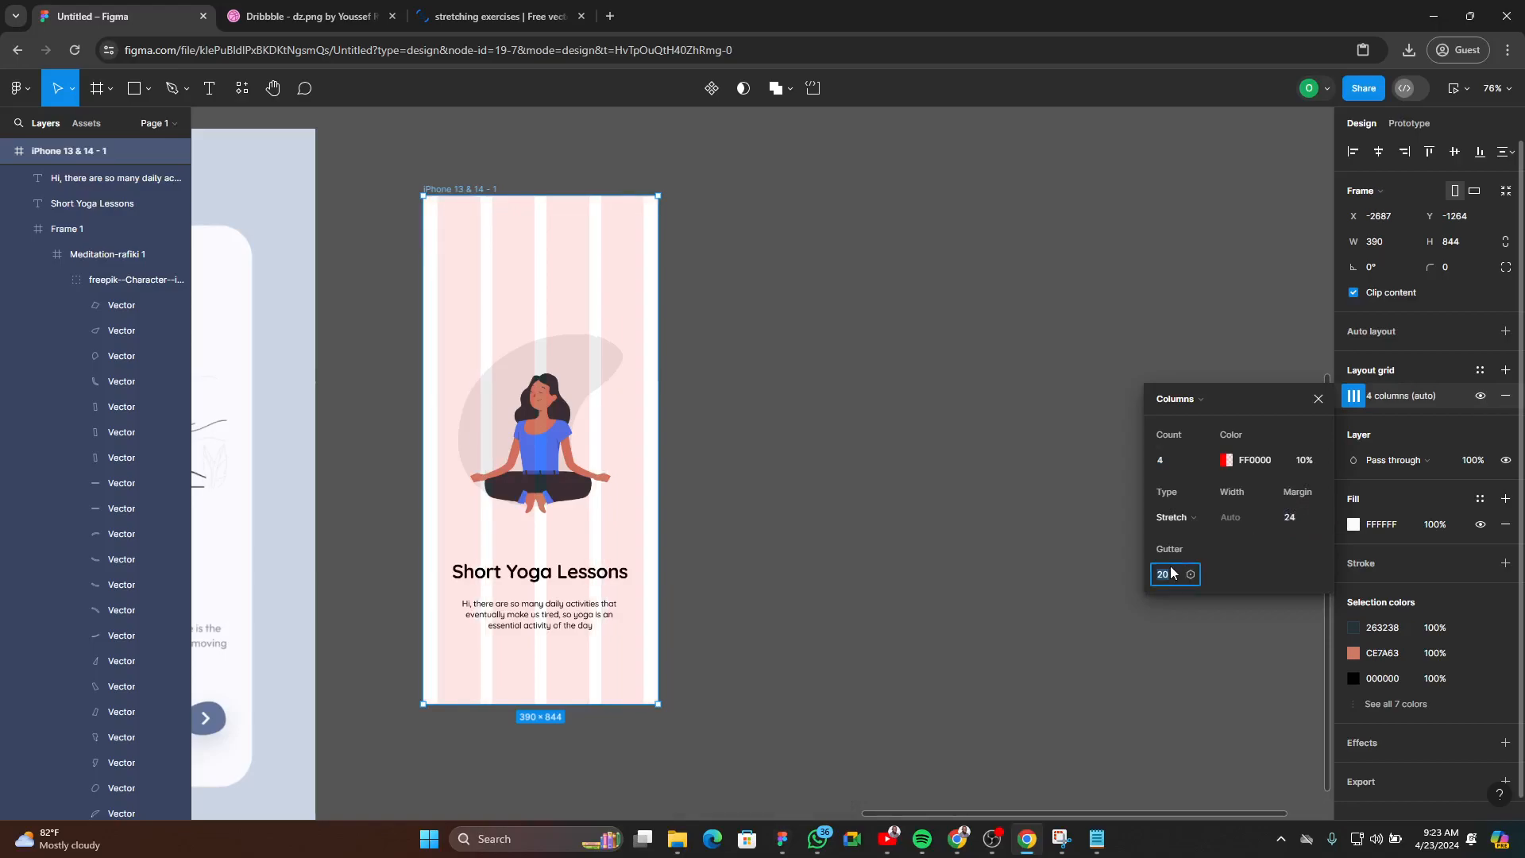
pyautogui.click(851, 392)
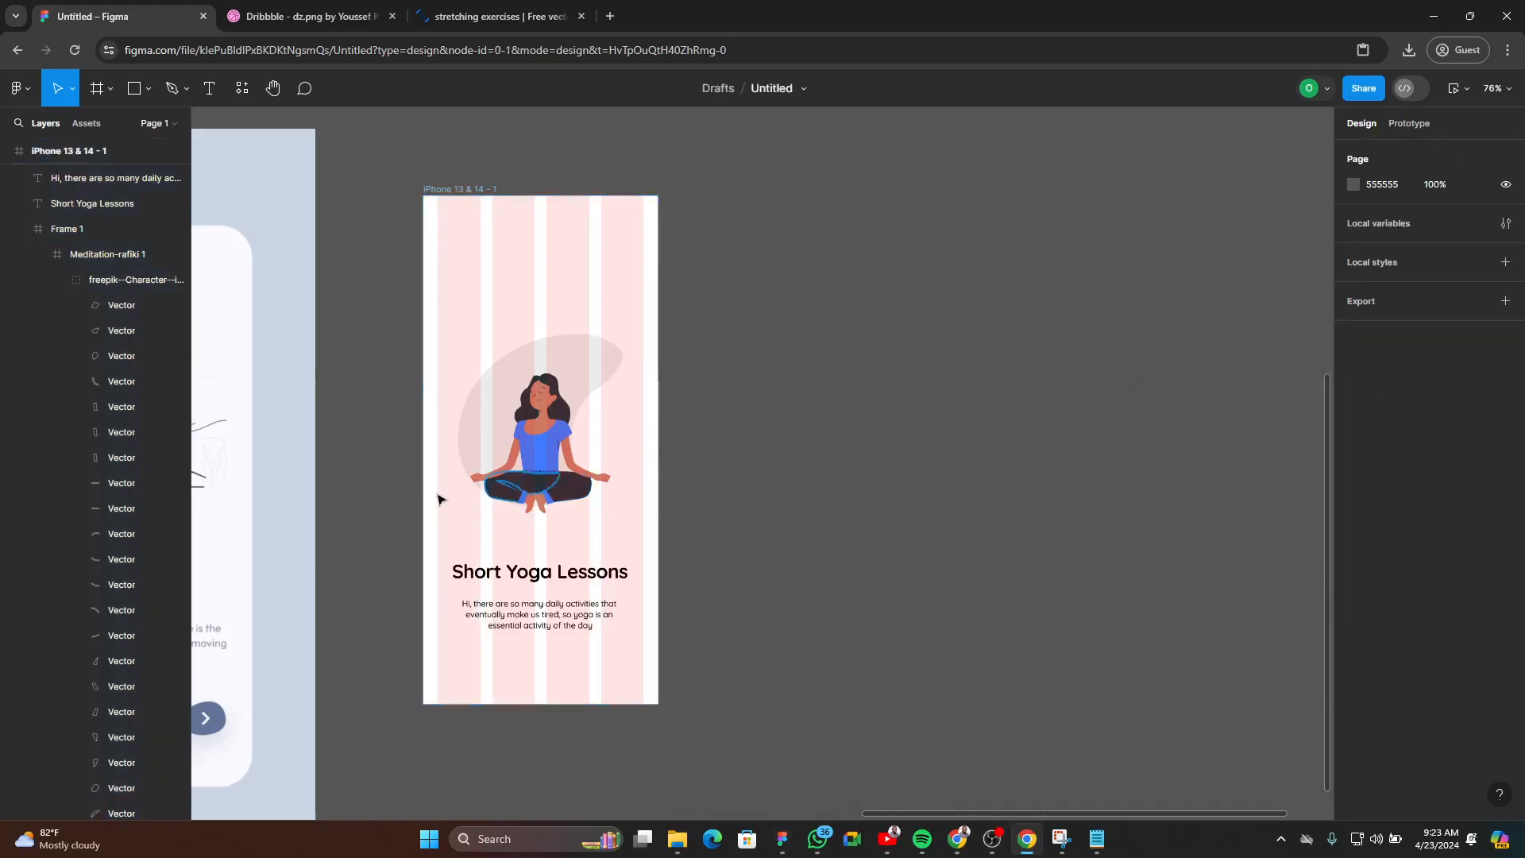
# - Widen the description text box to span all the grid columns, 342 px wide starting at X 24
pyautogui.scroll(5, 433, 493)
pyautogui.scroll(3, 524, 556)
pyautogui.scroll(-2, 501, 619)
pyautogui.click(806, 548)
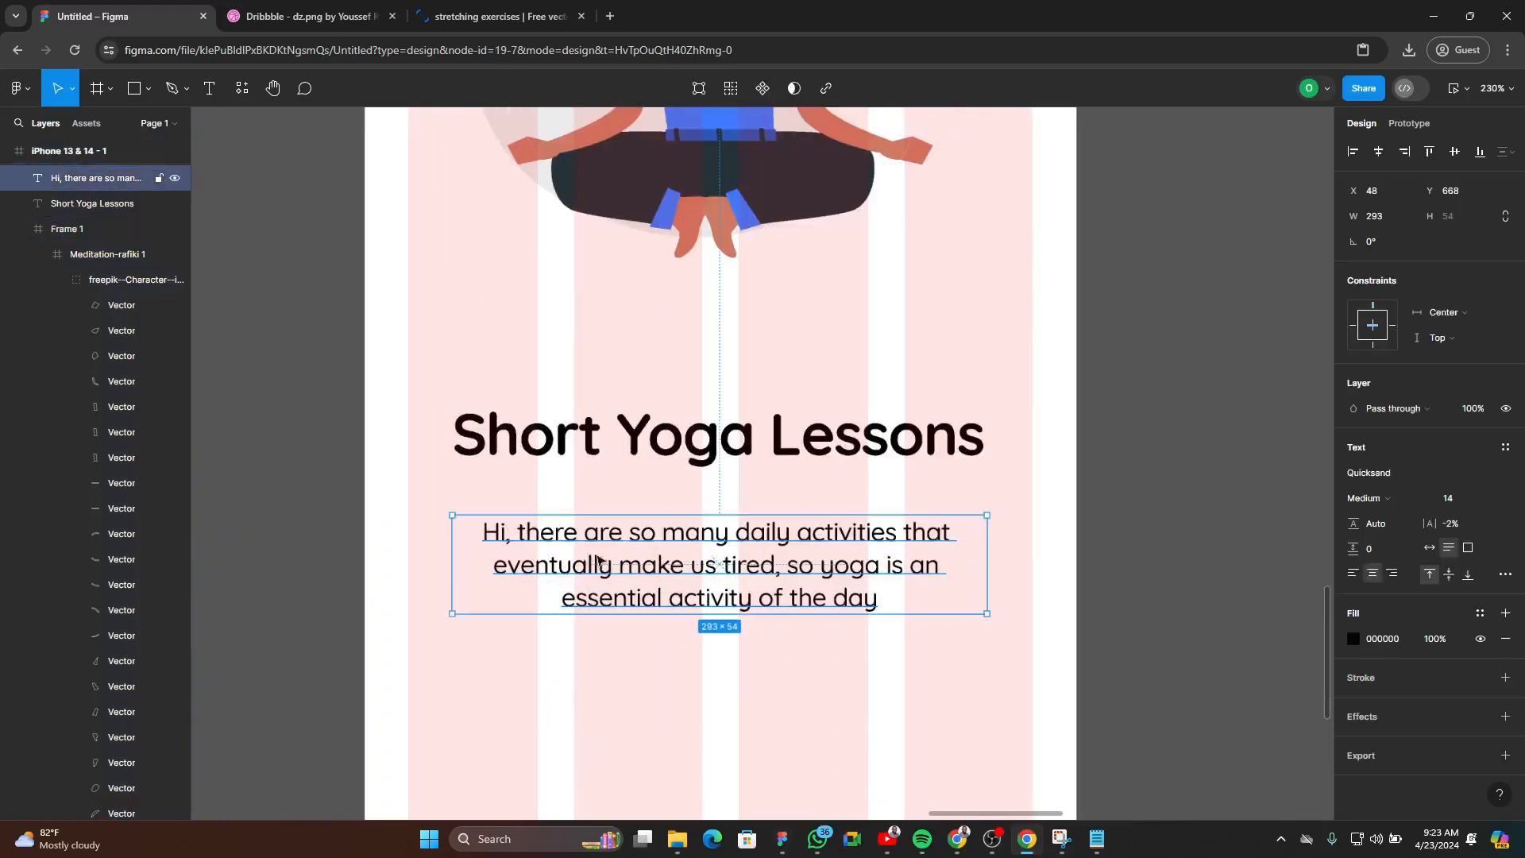
pyautogui.moveTo(985, 563); pyautogui.dragTo(1036, 567)
pyautogui.scroll(-2, 482, 591)
pyautogui.scroll(2, 482, 592)
pyautogui.scroll(2, 452, 583)
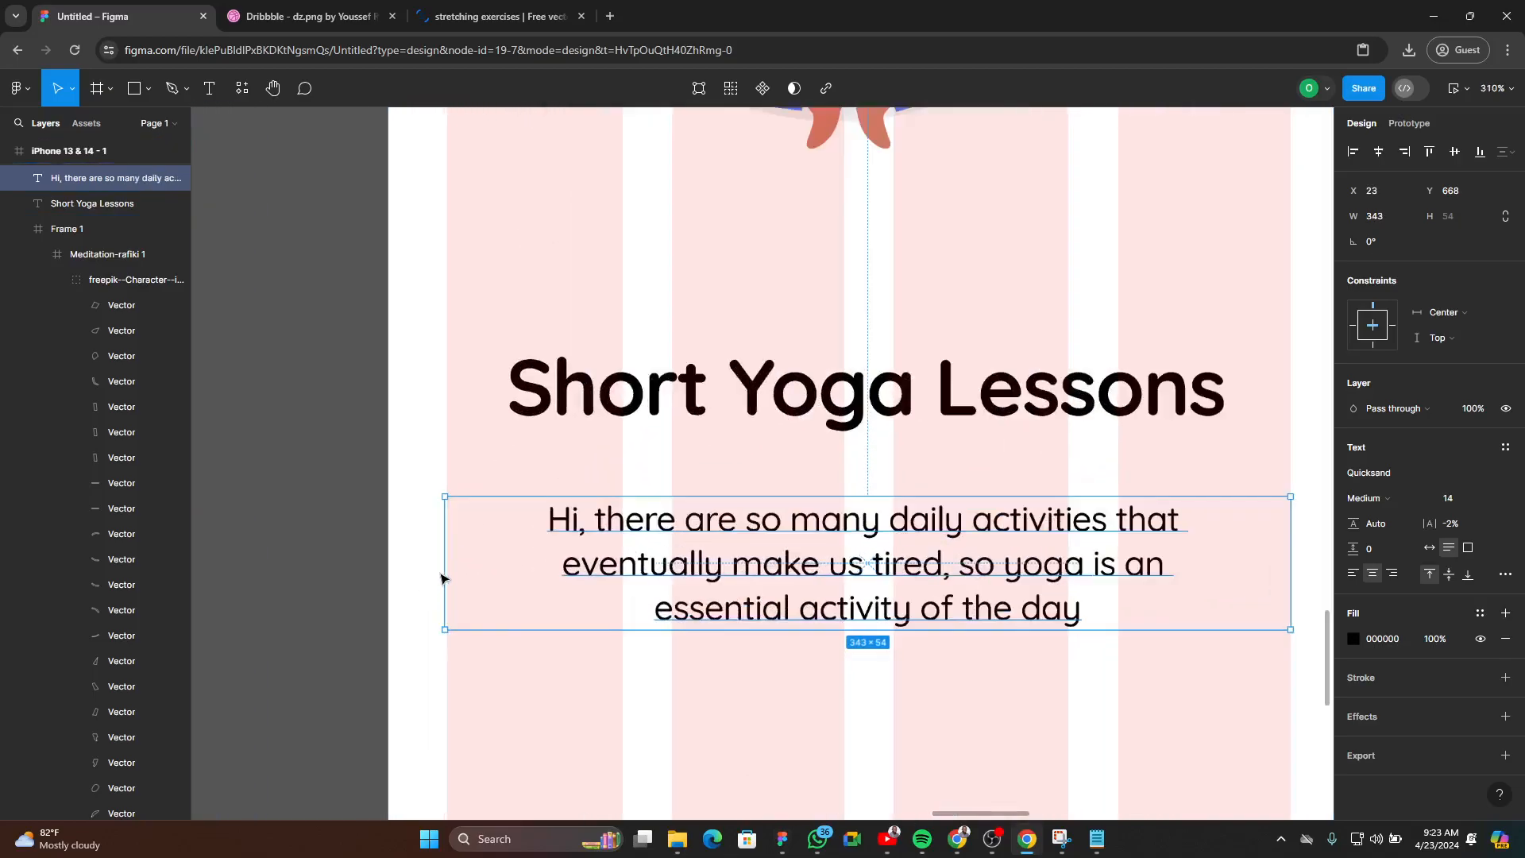
pyautogui.moveTo(441, 570); pyautogui.dragTo(443, 570)
pyautogui.scroll(-6, 441, 570)
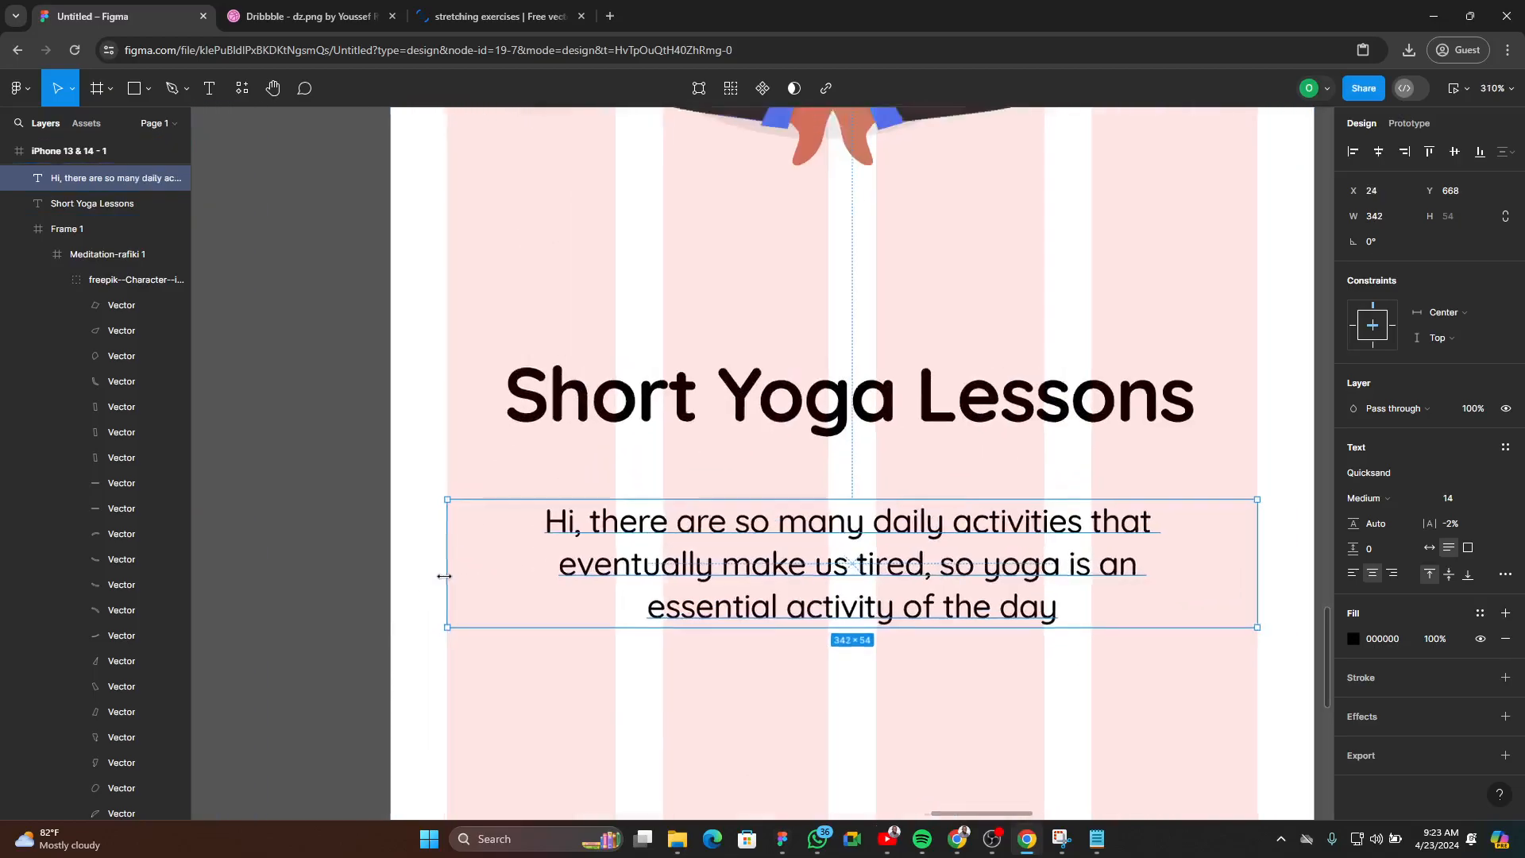
pyautogui.scroll(3, 796, 587)
pyautogui.click(977, 535)
pyautogui.scroll(-9, 824, 554)
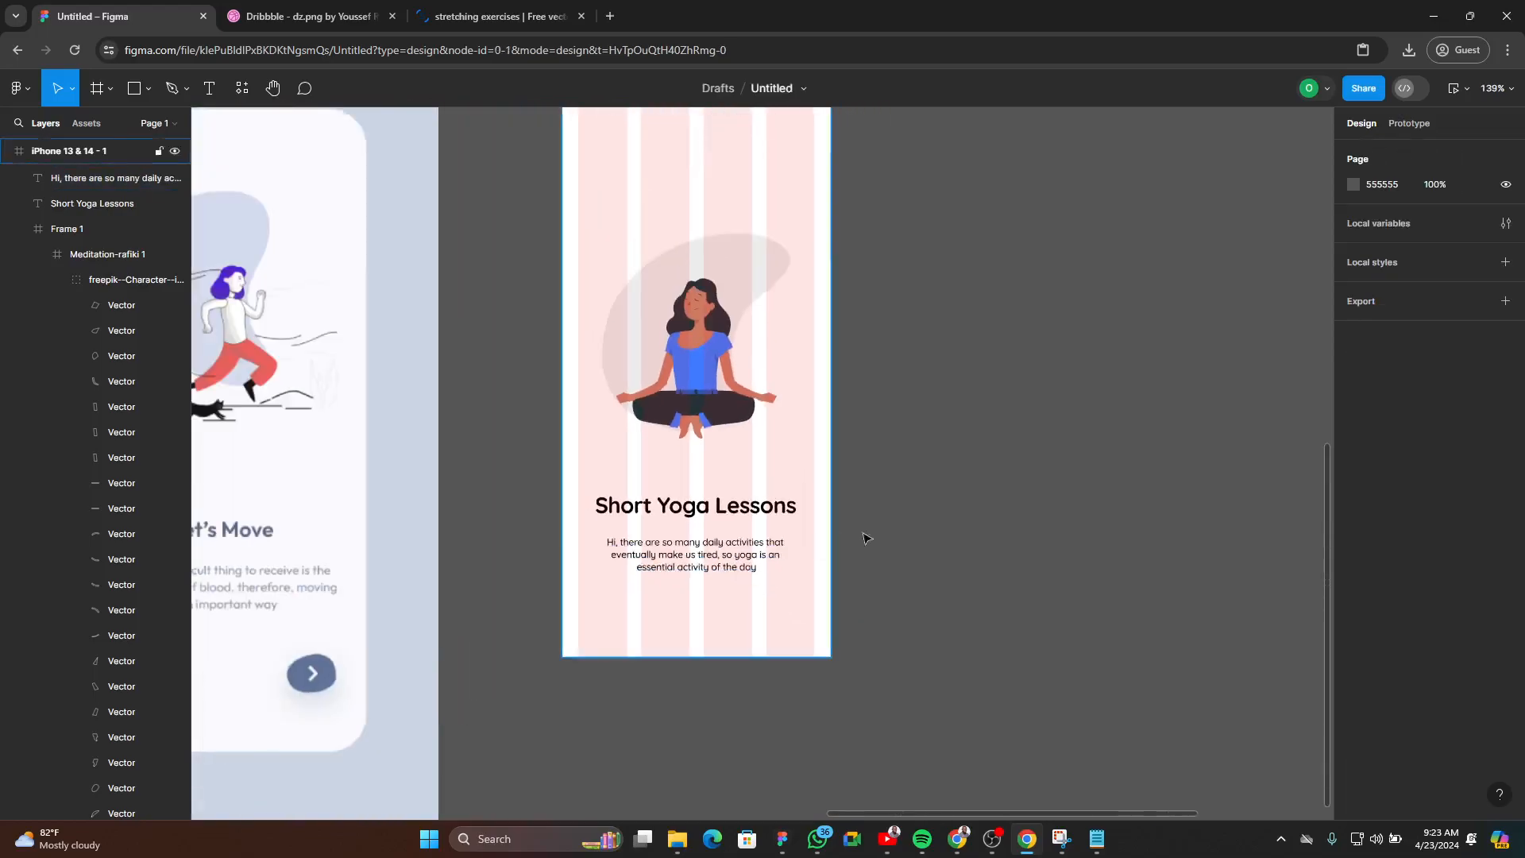
# - Wrap the "Short Yoga Lessons" title and the description together in a vertical auto layout frame
pyautogui.scroll(5, 945, 493)
pyautogui.scroll(-1, 476, 606)
pyautogui.click(780, 599)
pyautogui.scroll(3, 780, 600)
pyautogui.click(747, 521)
pyautogui.keyDown('shift'); pyautogui.click(754, 454); pyautogui.keyUp('shift')
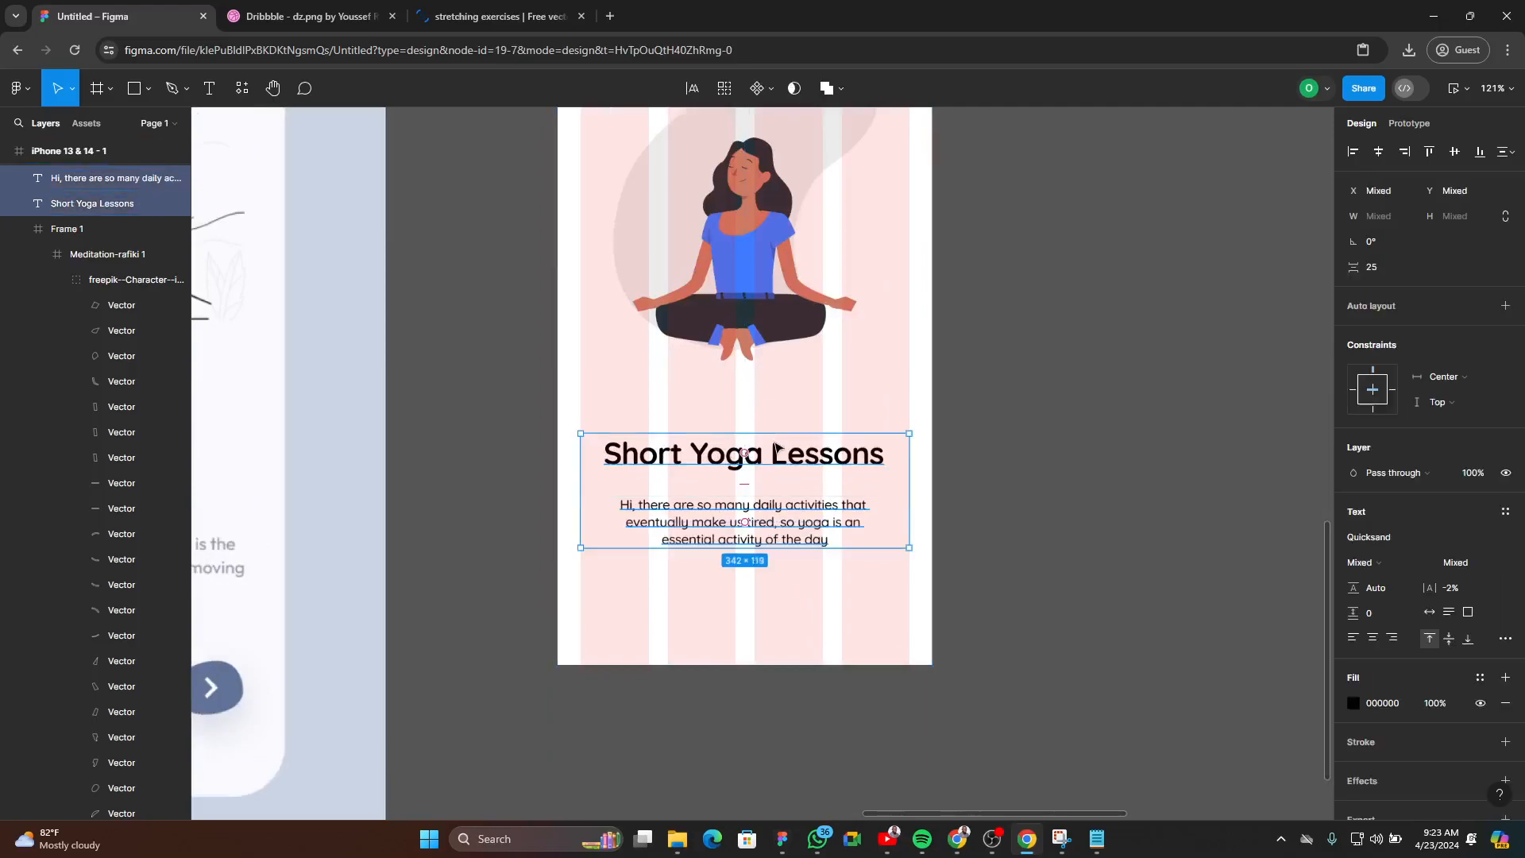
pyautogui.hotkey('shift', 'a')
pyautogui.scroll(5, 879, 585)
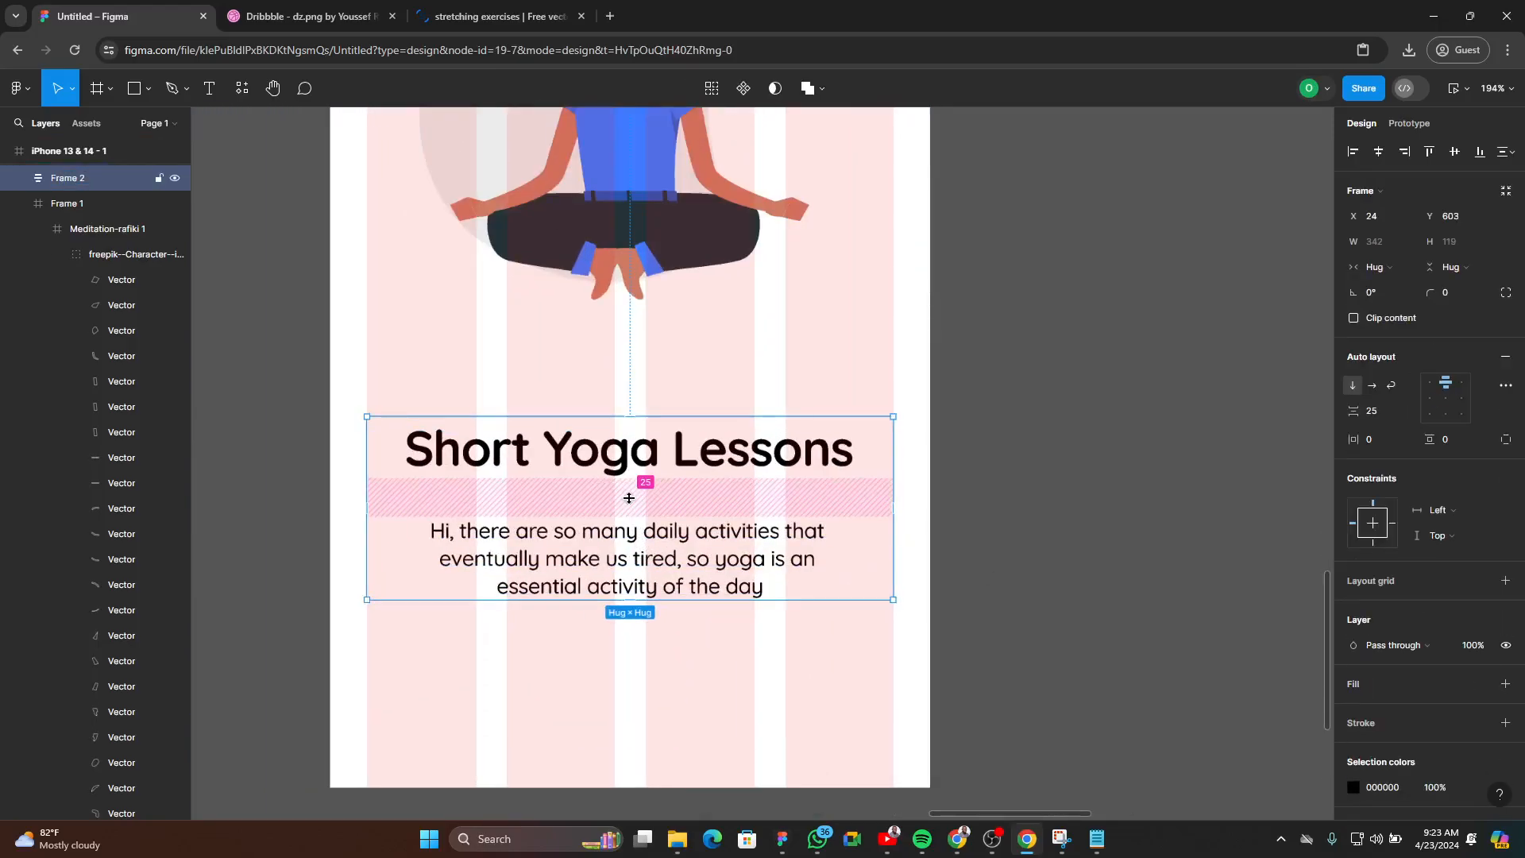
# - Set the auto layout's vertical gap between the title and the description to 20
pyautogui.click(629, 498)
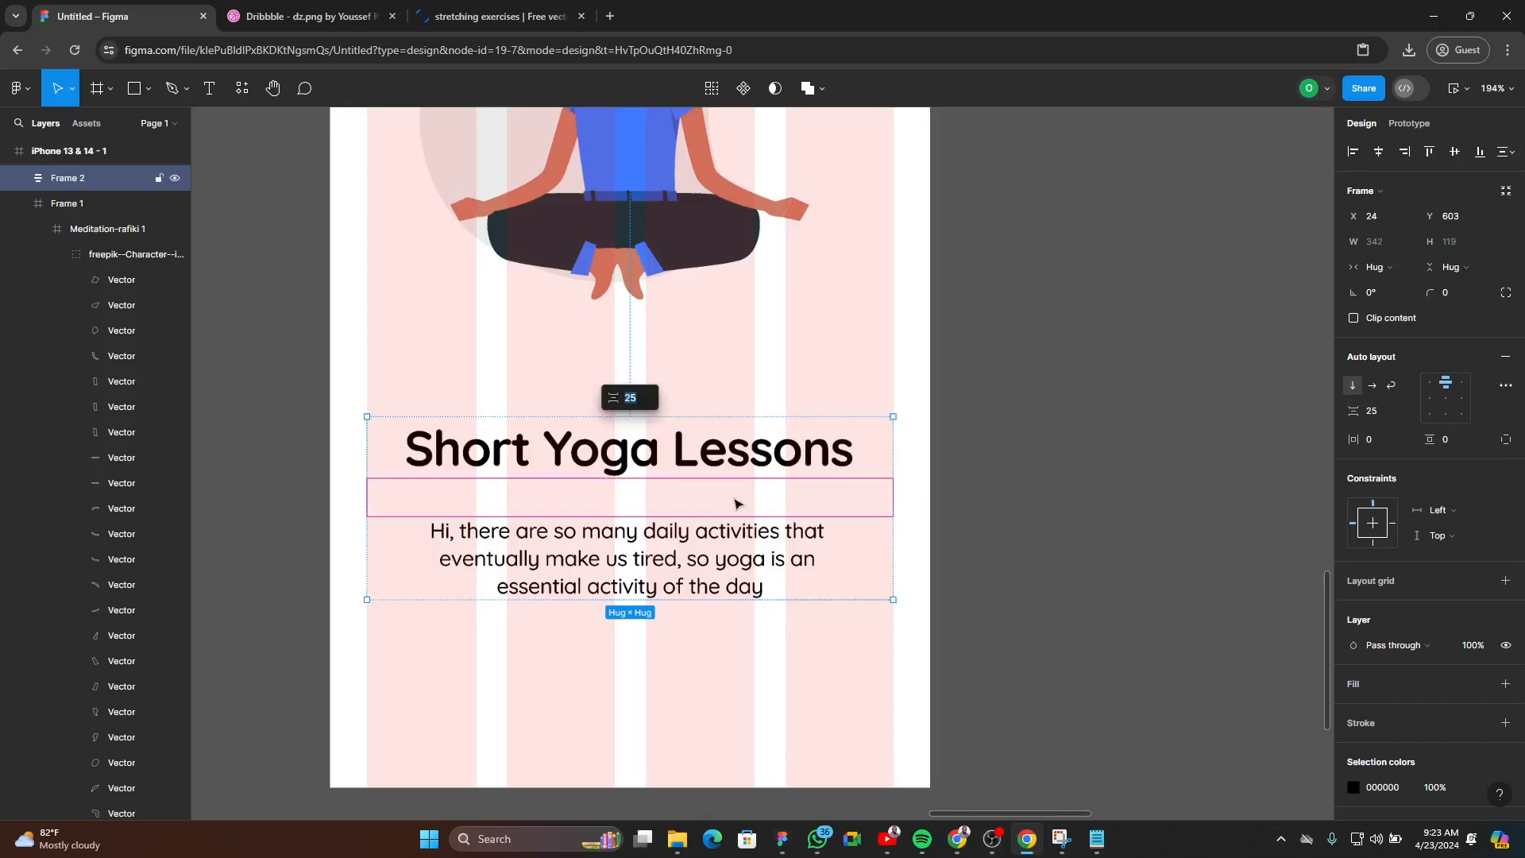
pyautogui.click(1394, 412)
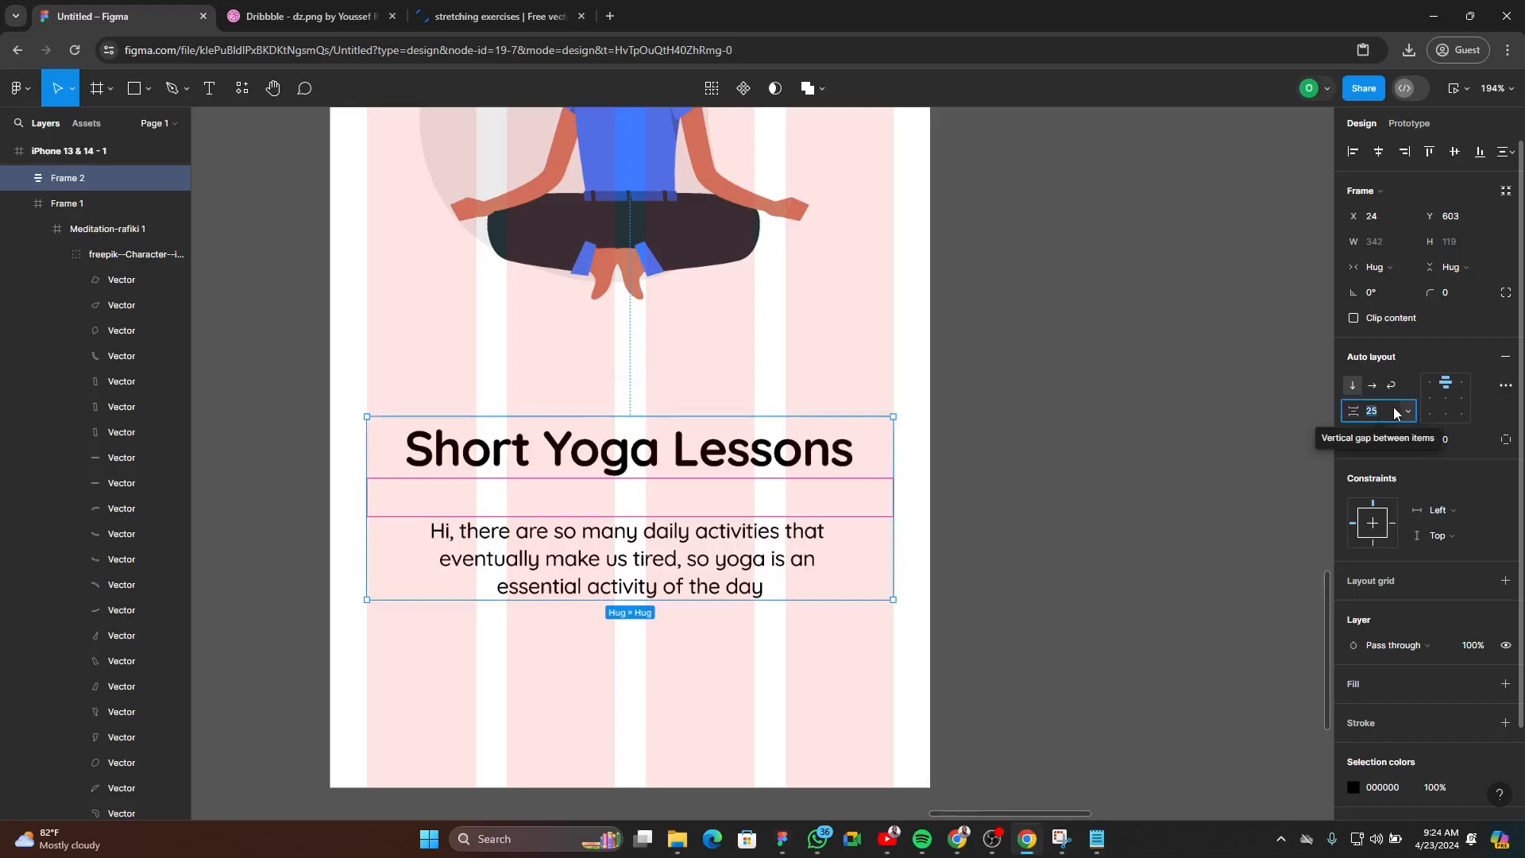
pyautogui.write('2')
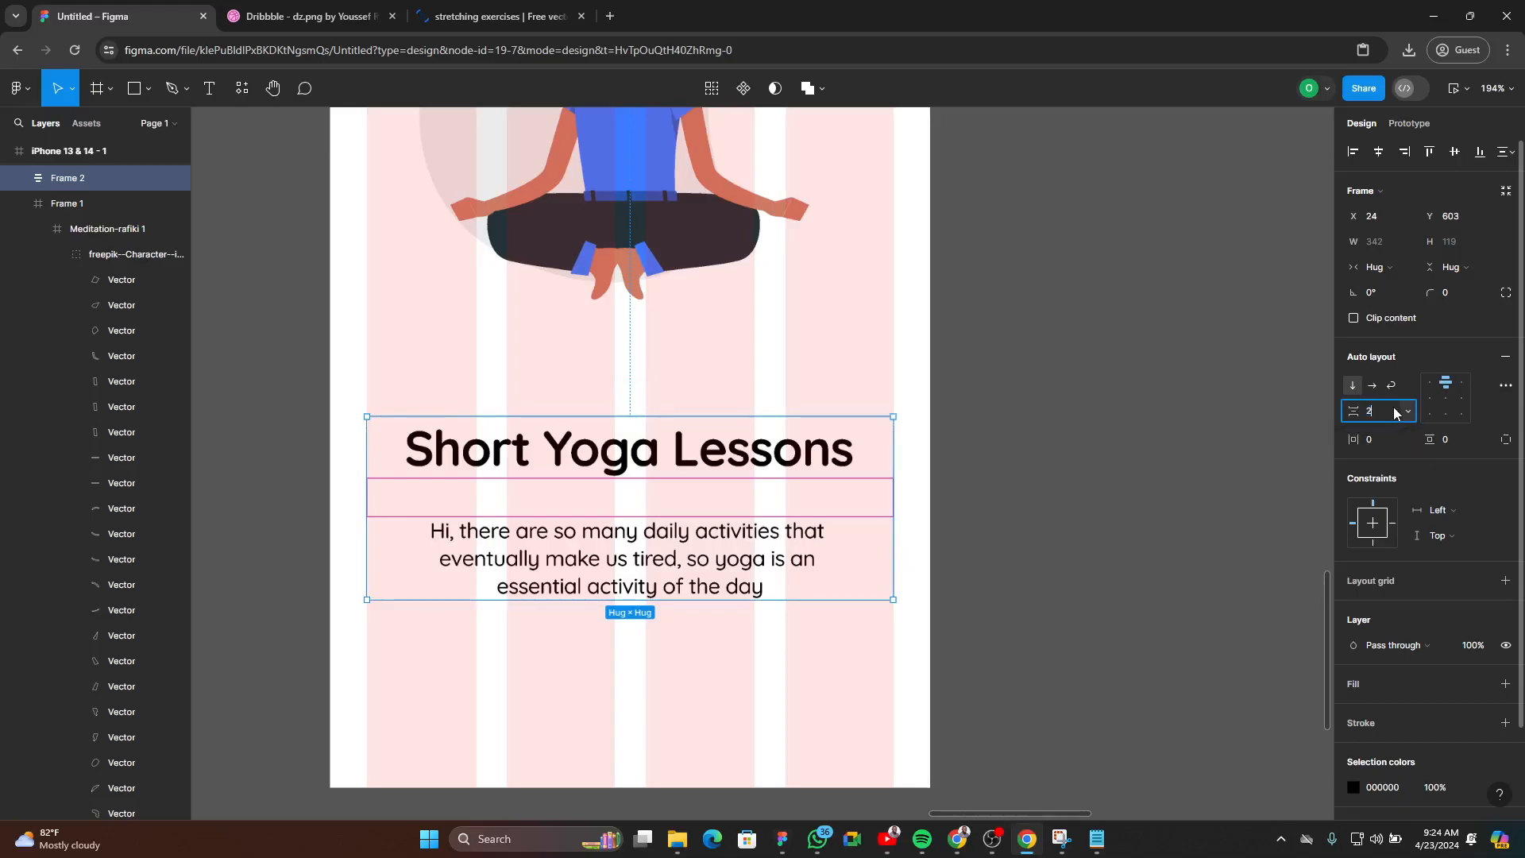
pyautogui.write('0')
pyautogui.press('Return')
pyautogui.scroll(-3, 913, 509)
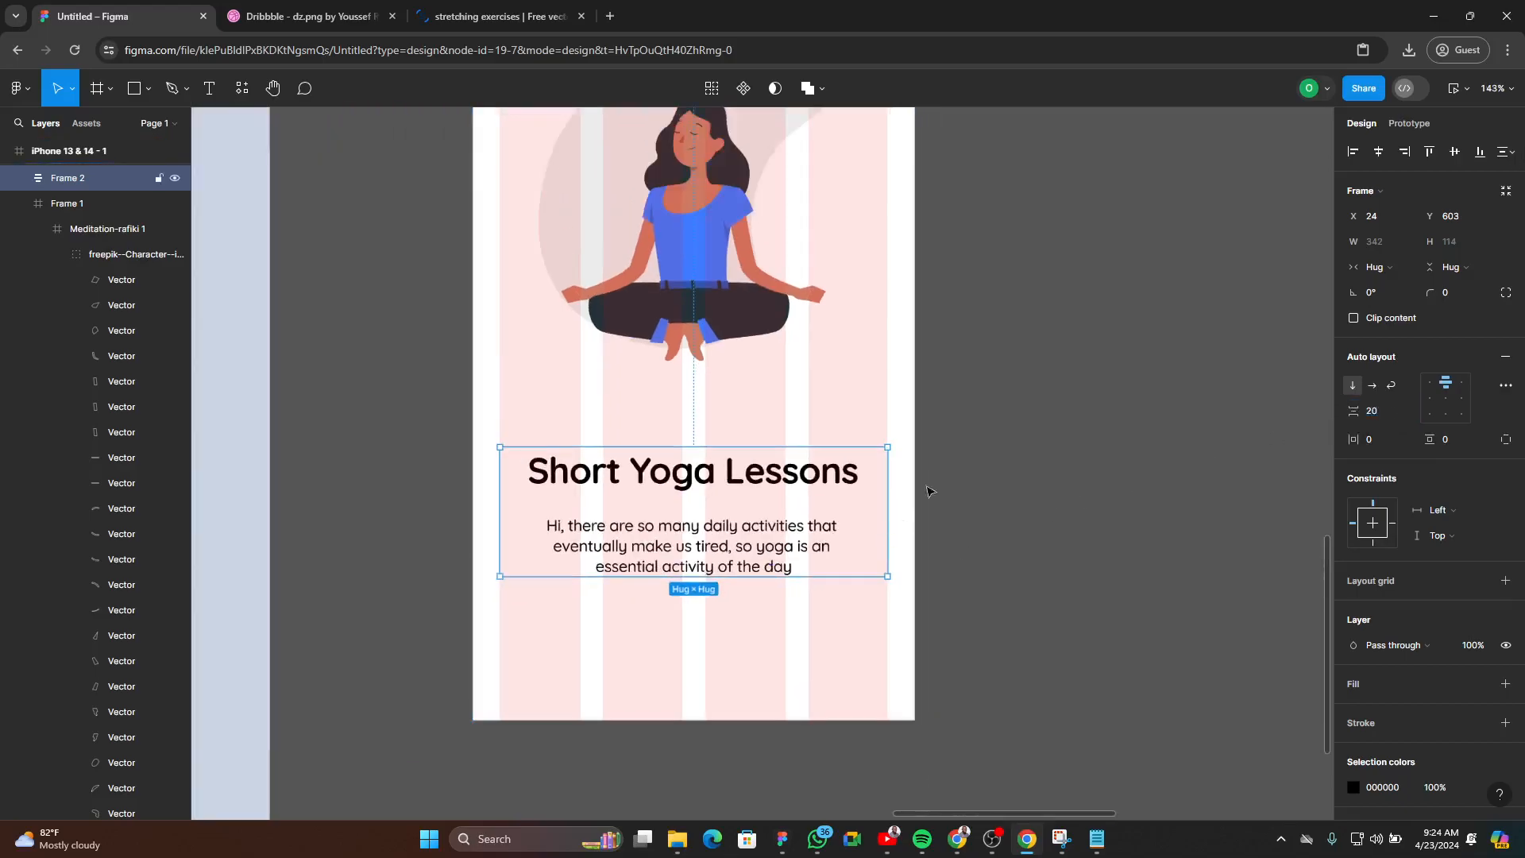
# - Examine the page indicator dots below the description in the reference design's "Short Yoga Lessons" screen
pyautogui.scroll(-5, 963, 517)
pyautogui.scroll(8, 286, 555)
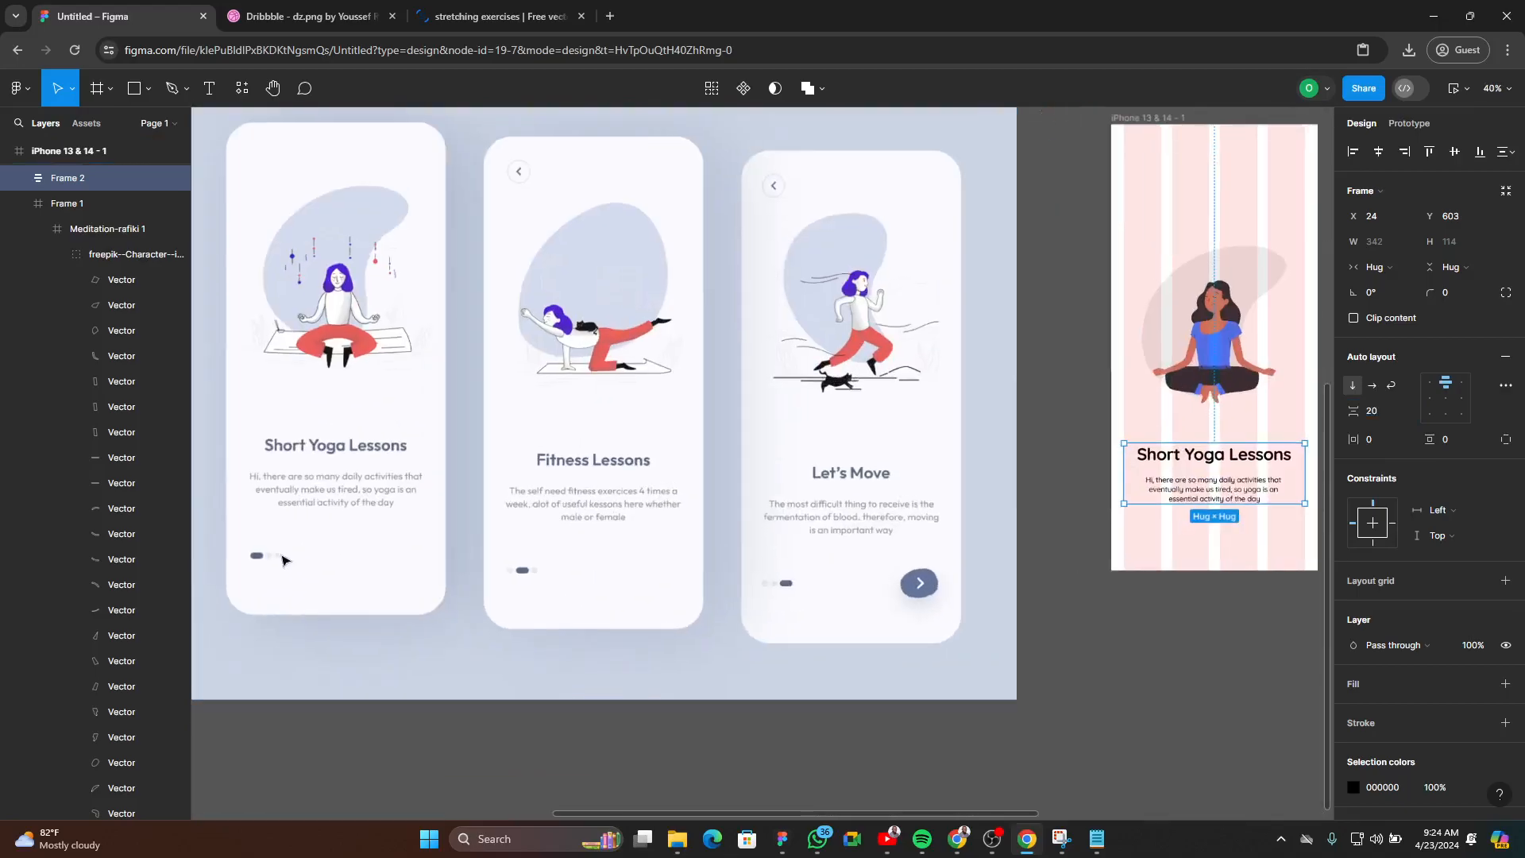
pyautogui.scroll(4, 242, 561)
pyautogui.scroll(-8, 376, 550)
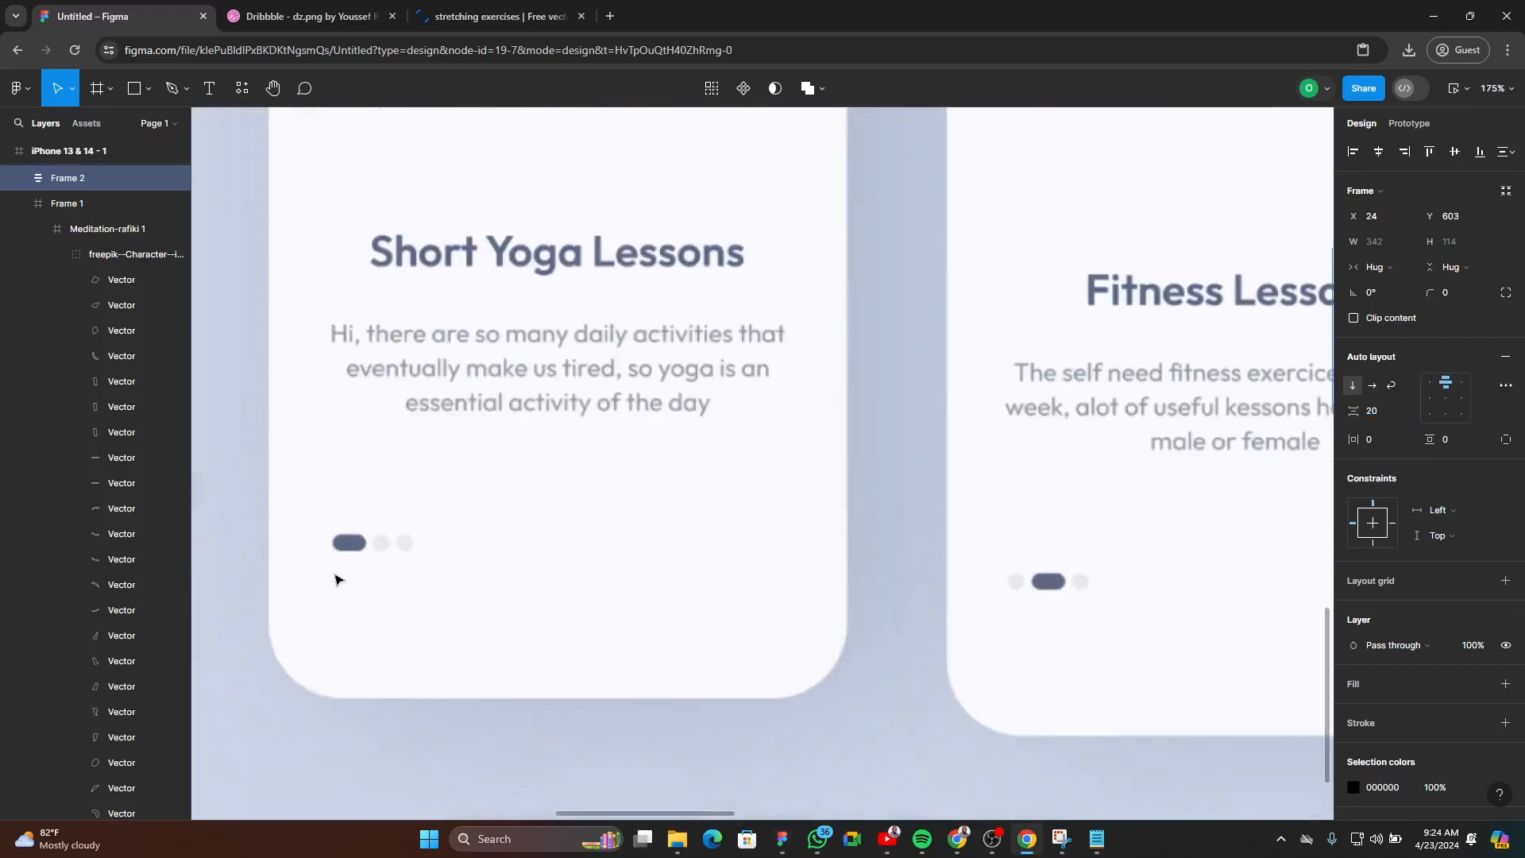
pyautogui.hscroll(5, 803, 633)
pyautogui.scroll(-2, 803, 633)
pyautogui.hscroll(4, 830, 604)
# - Hide the layout grids and draw a small rectangle about 17 × 10 px below the description, near the phone frame's lower-left corner
pyautogui.click(1055, 529)
pyautogui.hotkey('ctrl', 'shift', '4')
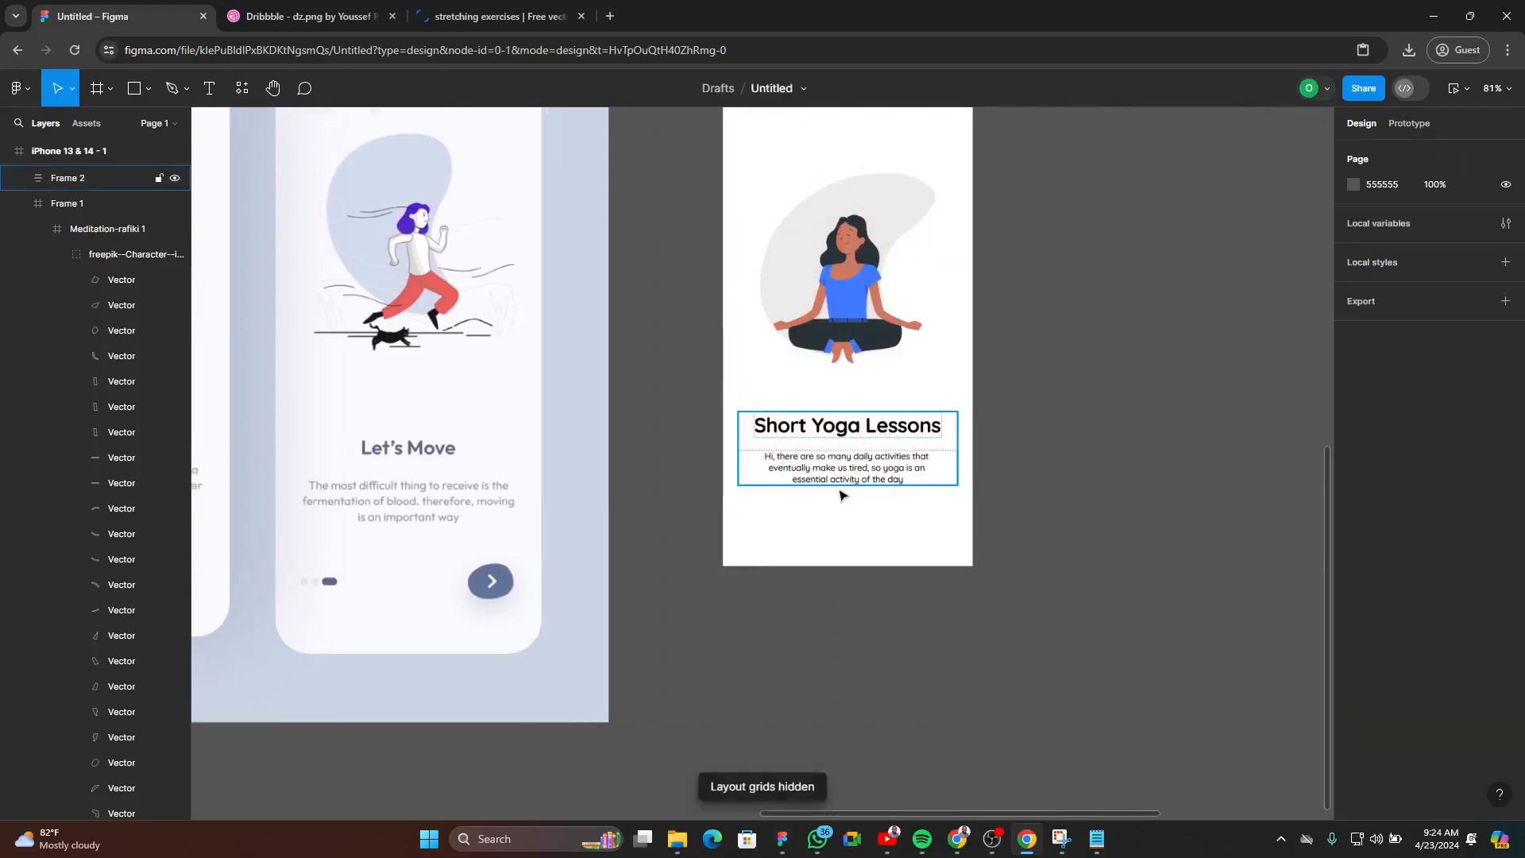
pyautogui.scroll(8, 826, 500)
pyautogui.hscroll(3, 746, 526)
pyautogui.scroll(-1, 747, 526)
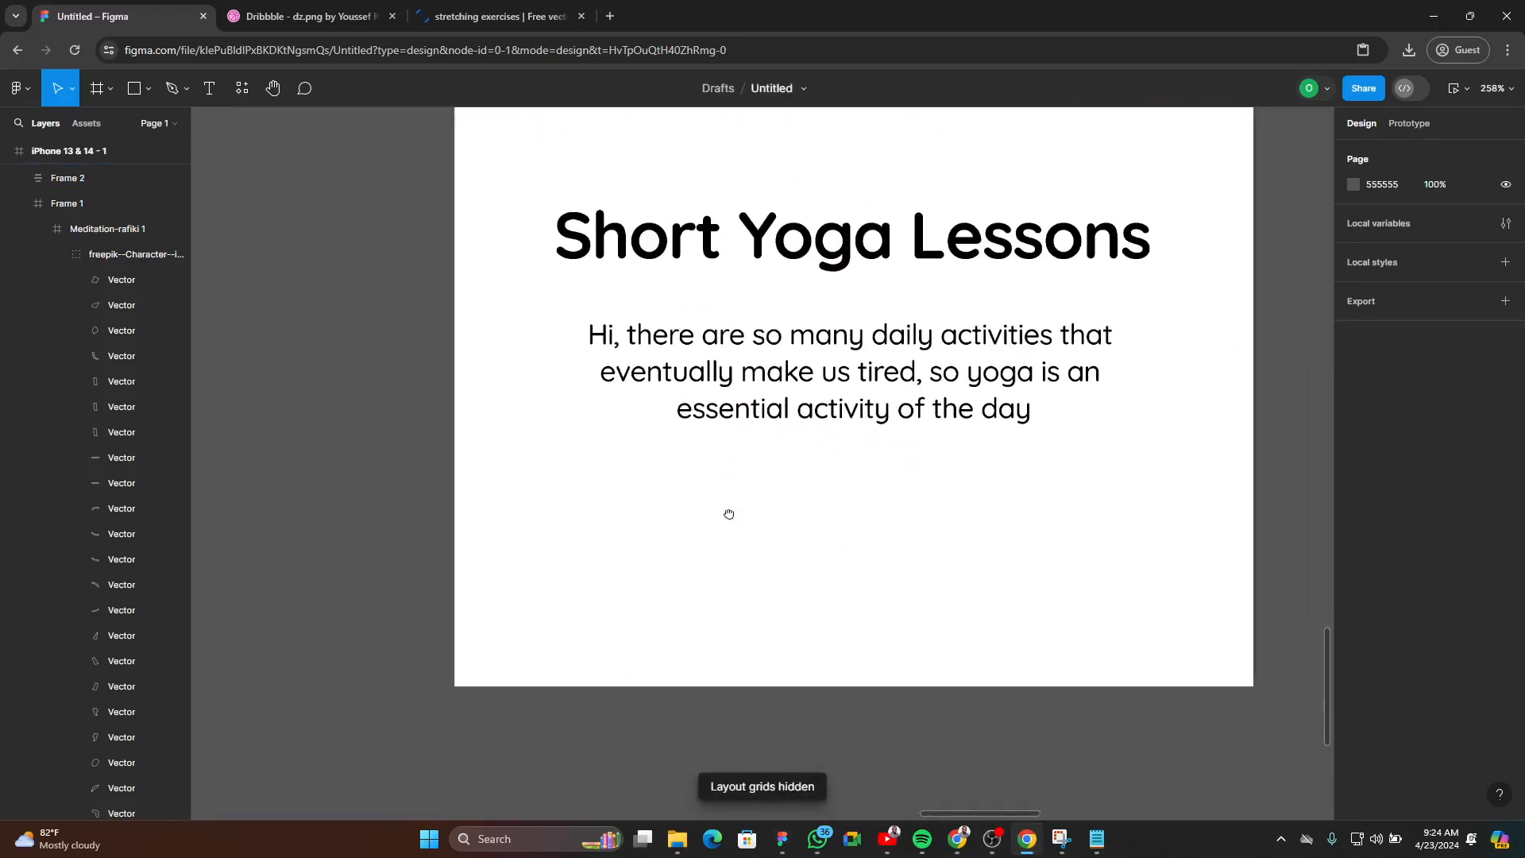
pyautogui.click(134, 91)
pyautogui.moveTo(541, 535); pyautogui.dragTo(575, 554)
pyautogui.scroll(5, 575, 554)
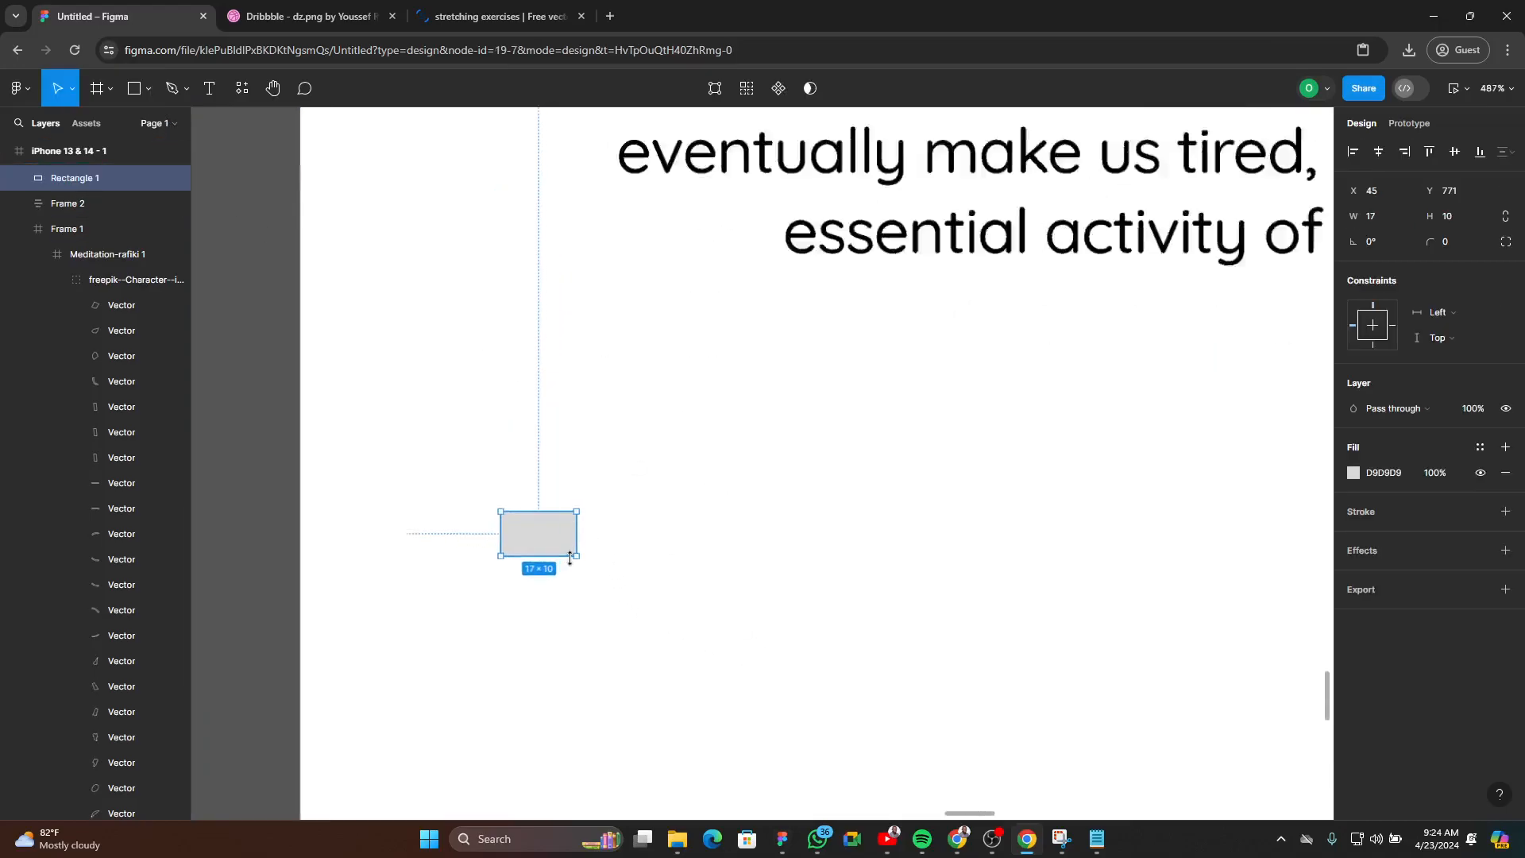
# - Turn the small rectangle into a pill with a corner radius of 40 and a height of 6 px
pyautogui.click(1467, 246)
pyautogui.write('10')
pyautogui.press('Return')
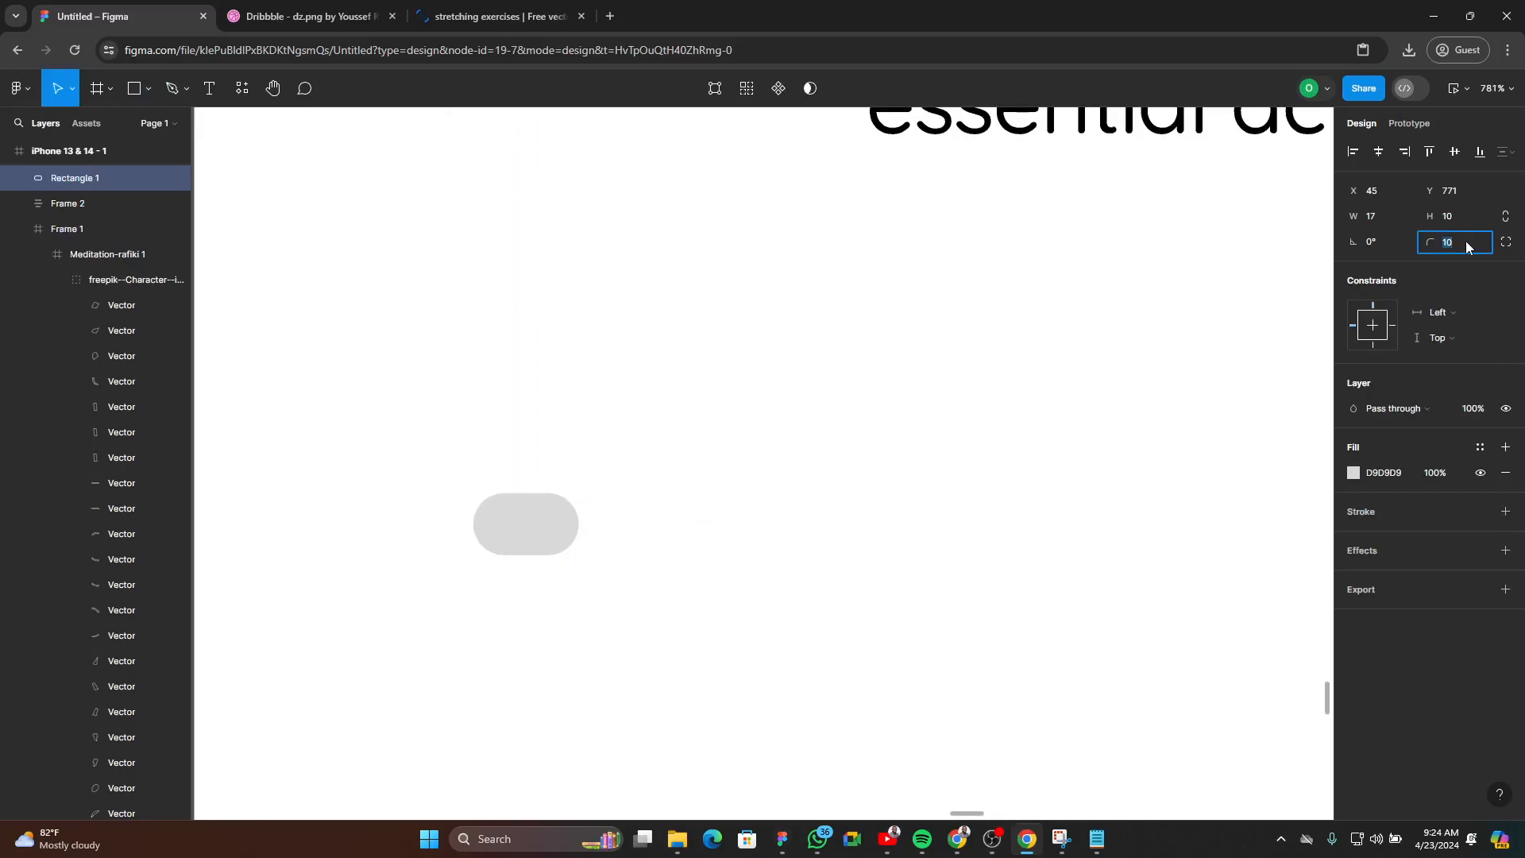
pyautogui.click(537, 533)
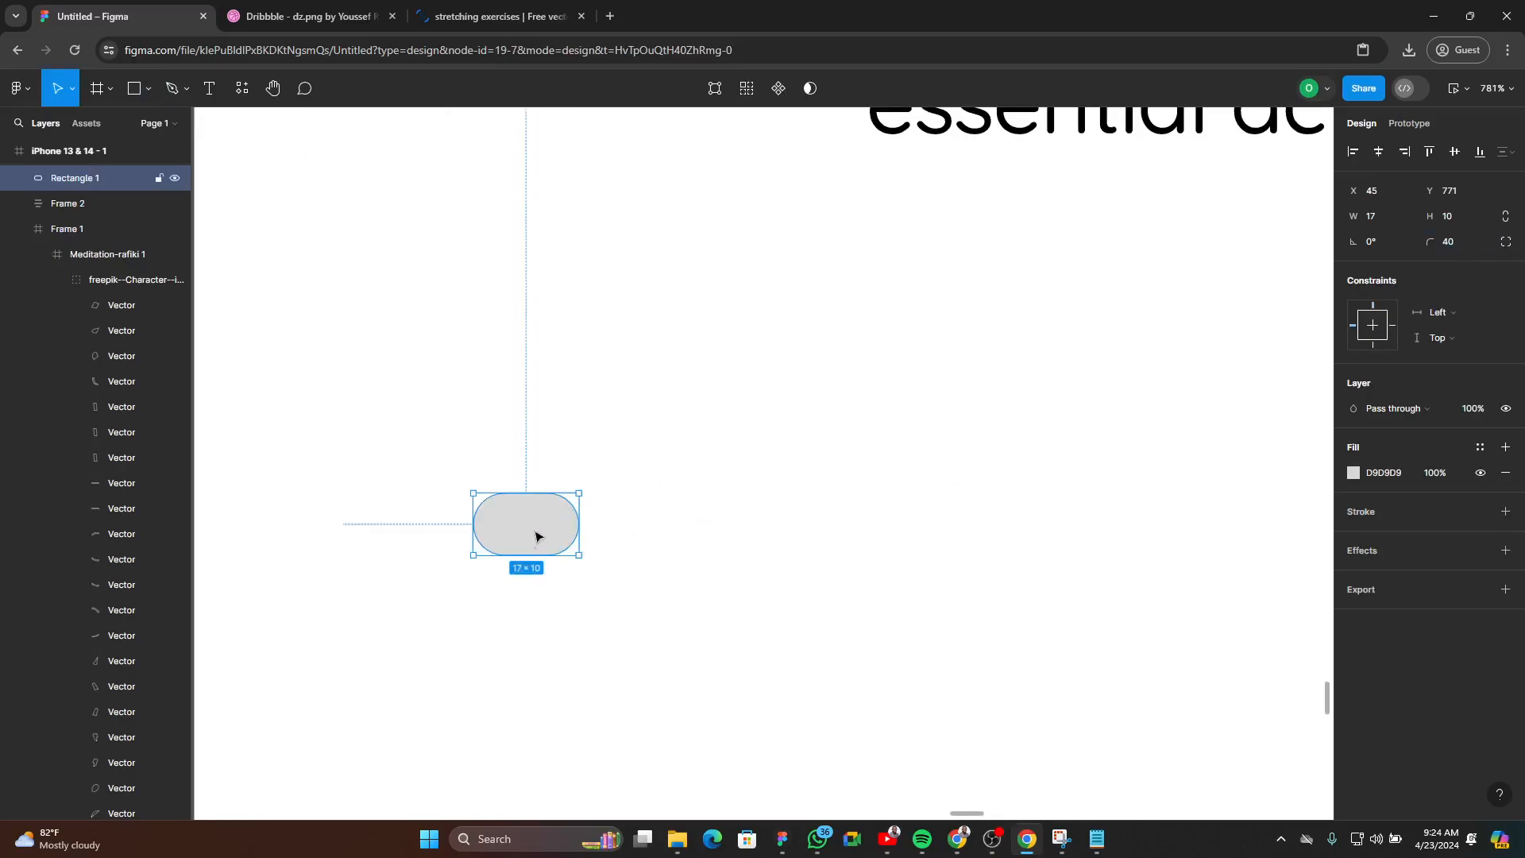
pyautogui.moveTo(530, 555); pyautogui.dragTo(531, 531)
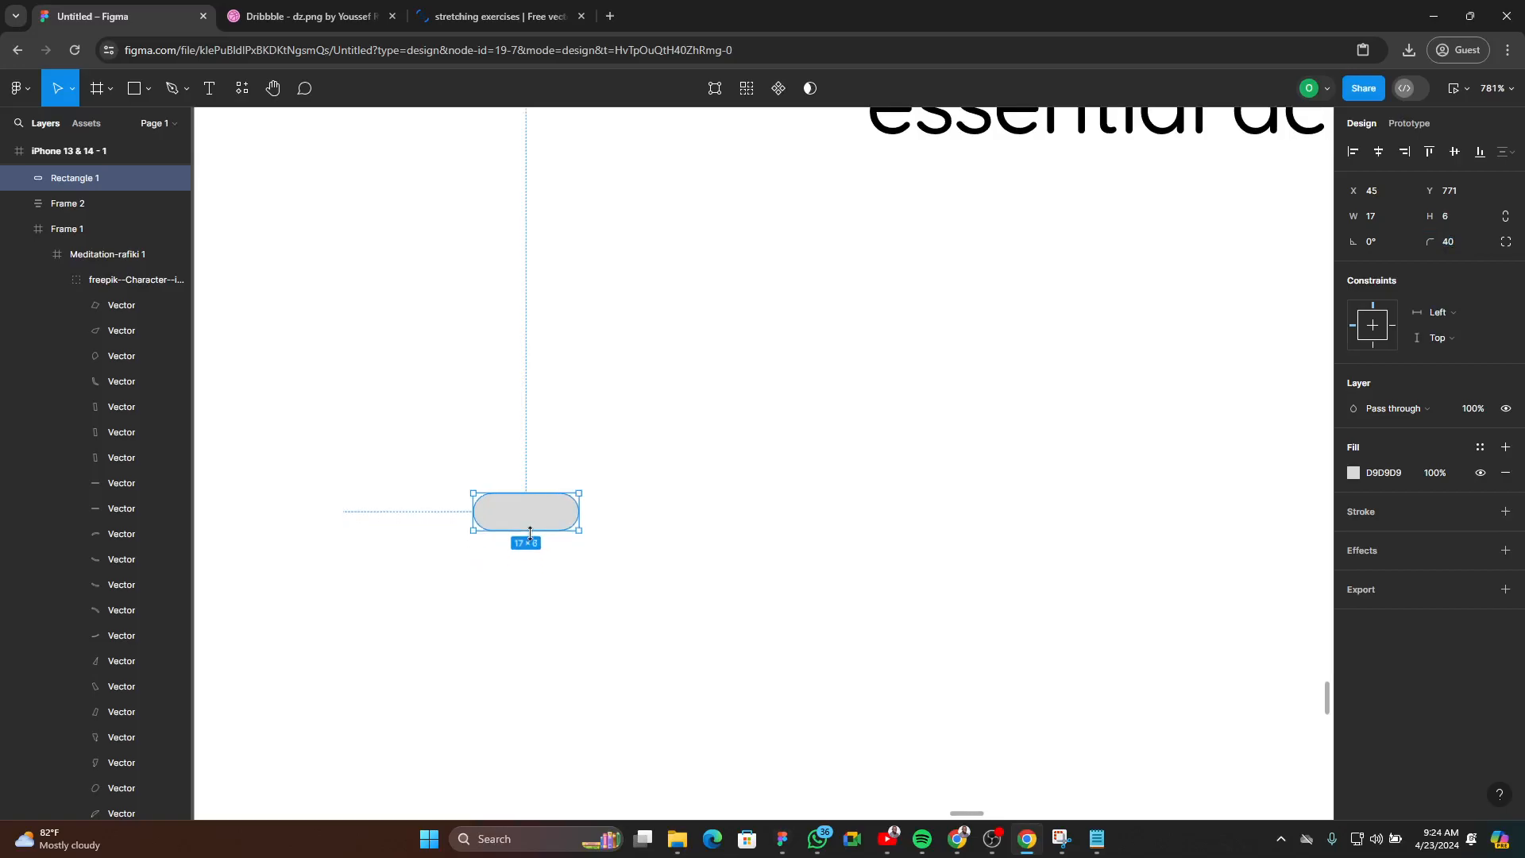
pyautogui.click(611, 570)
pyautogui.scroll(-10, 538, 562)
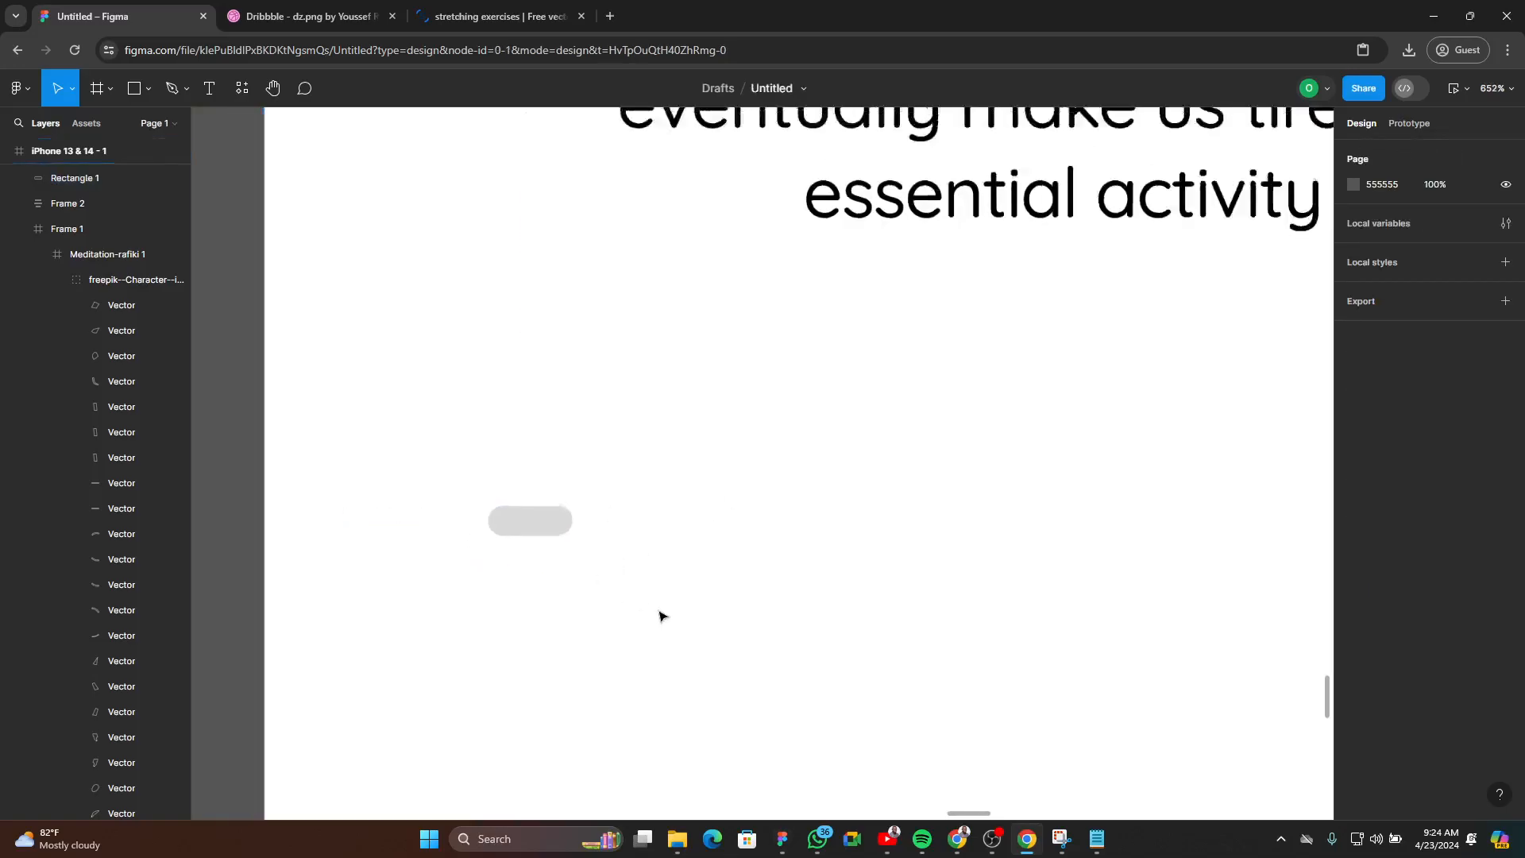
pyautogui.scroll(-3, 783, 659)
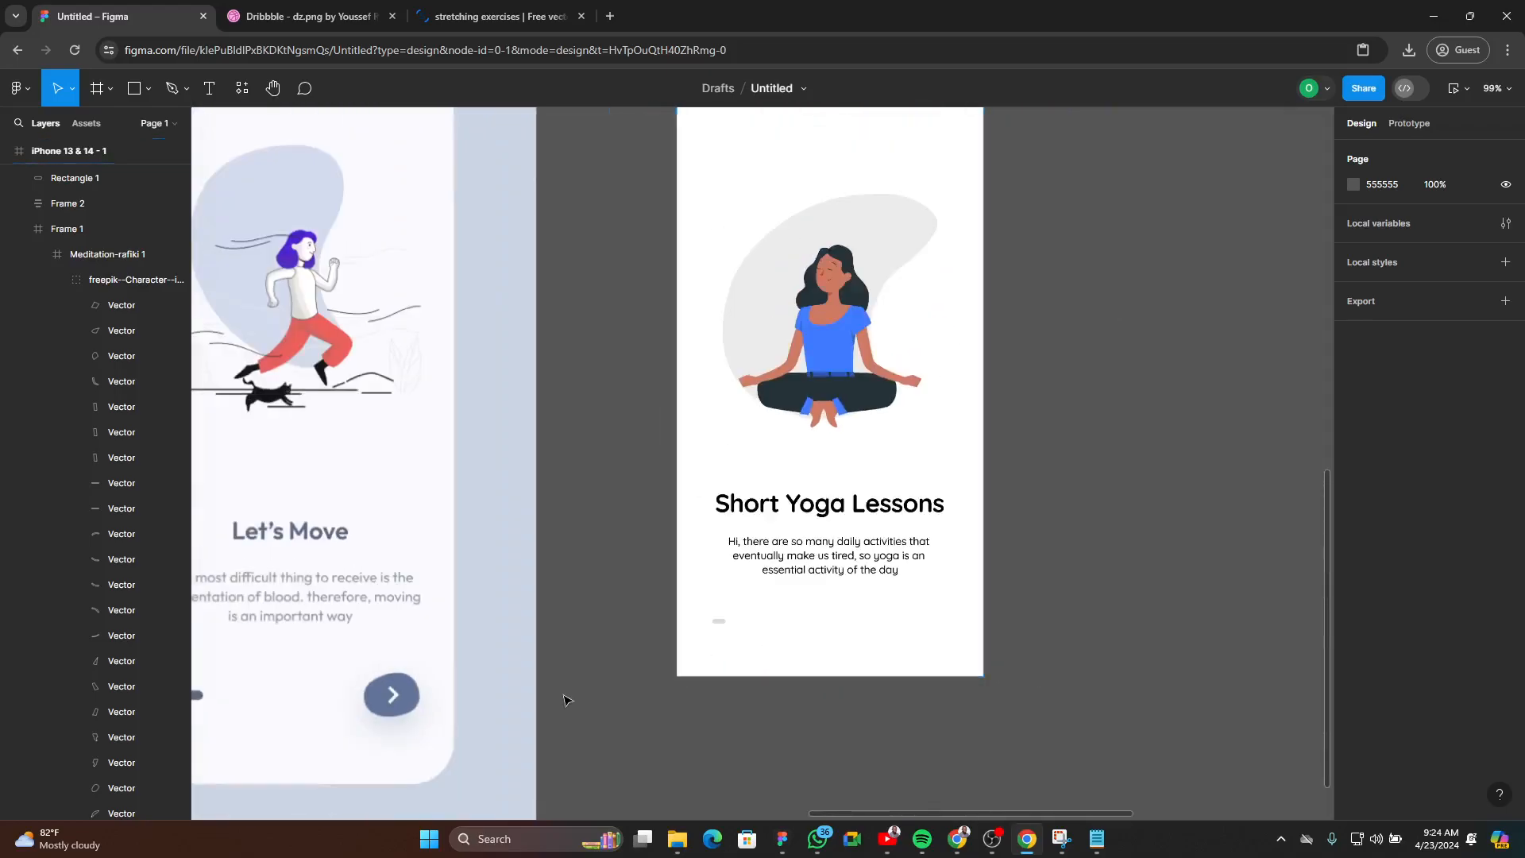
# - Set the pill's height to 8 px
pyautogui.hscroll(-3, 731, 664)
pyautogui.hscroll(5, 700, 623)
pyautogui.scroll(5, 597, 611)
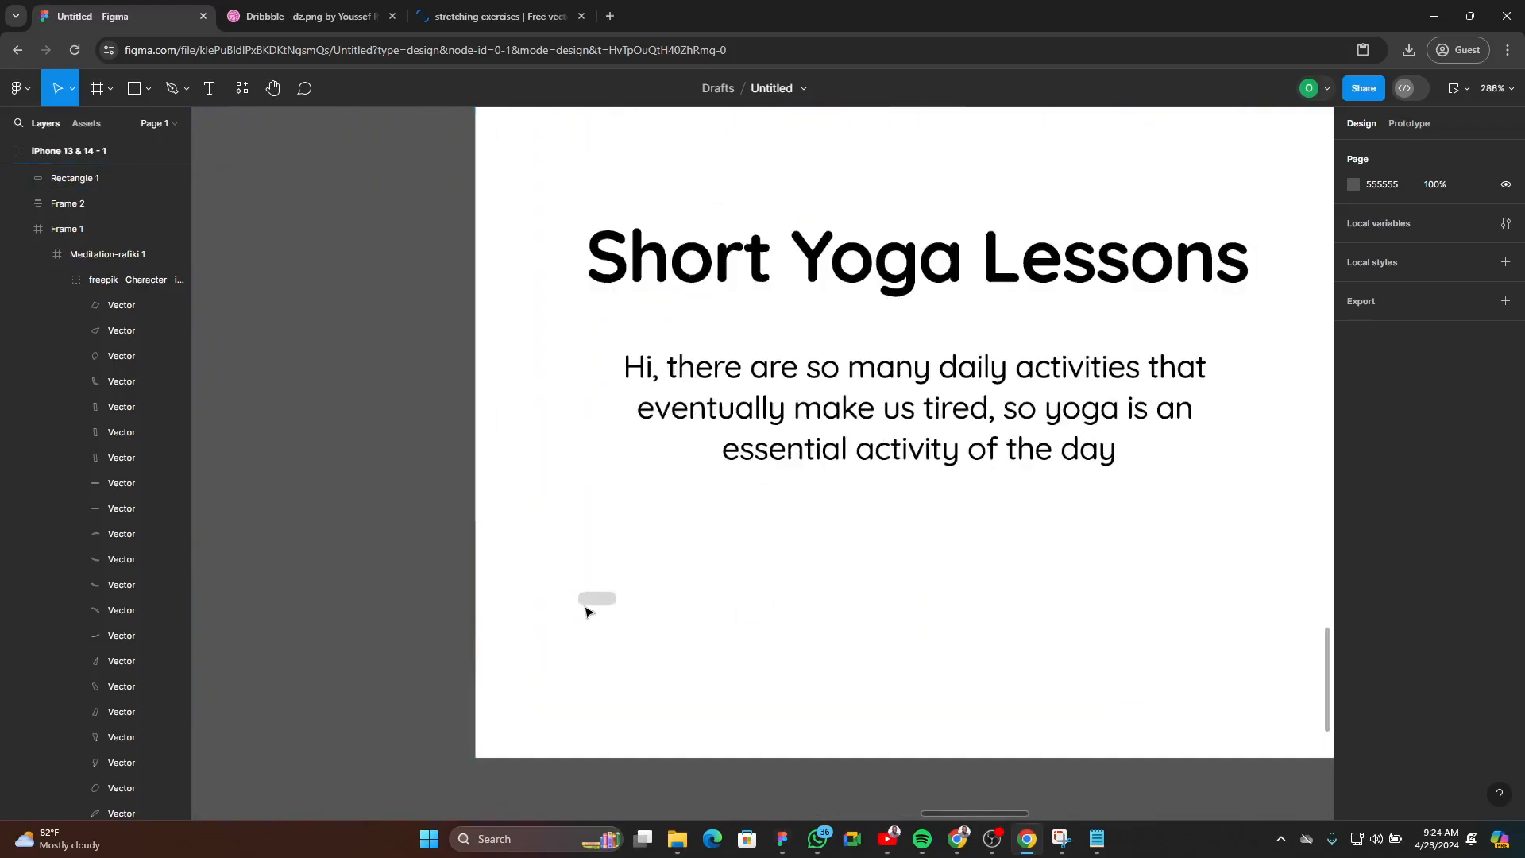
pyautogui.click(600, 610)
pyautogui.click(1458, 222)
pyautogui.press('Up')
pyautogui.scroll(4, 476, 659)
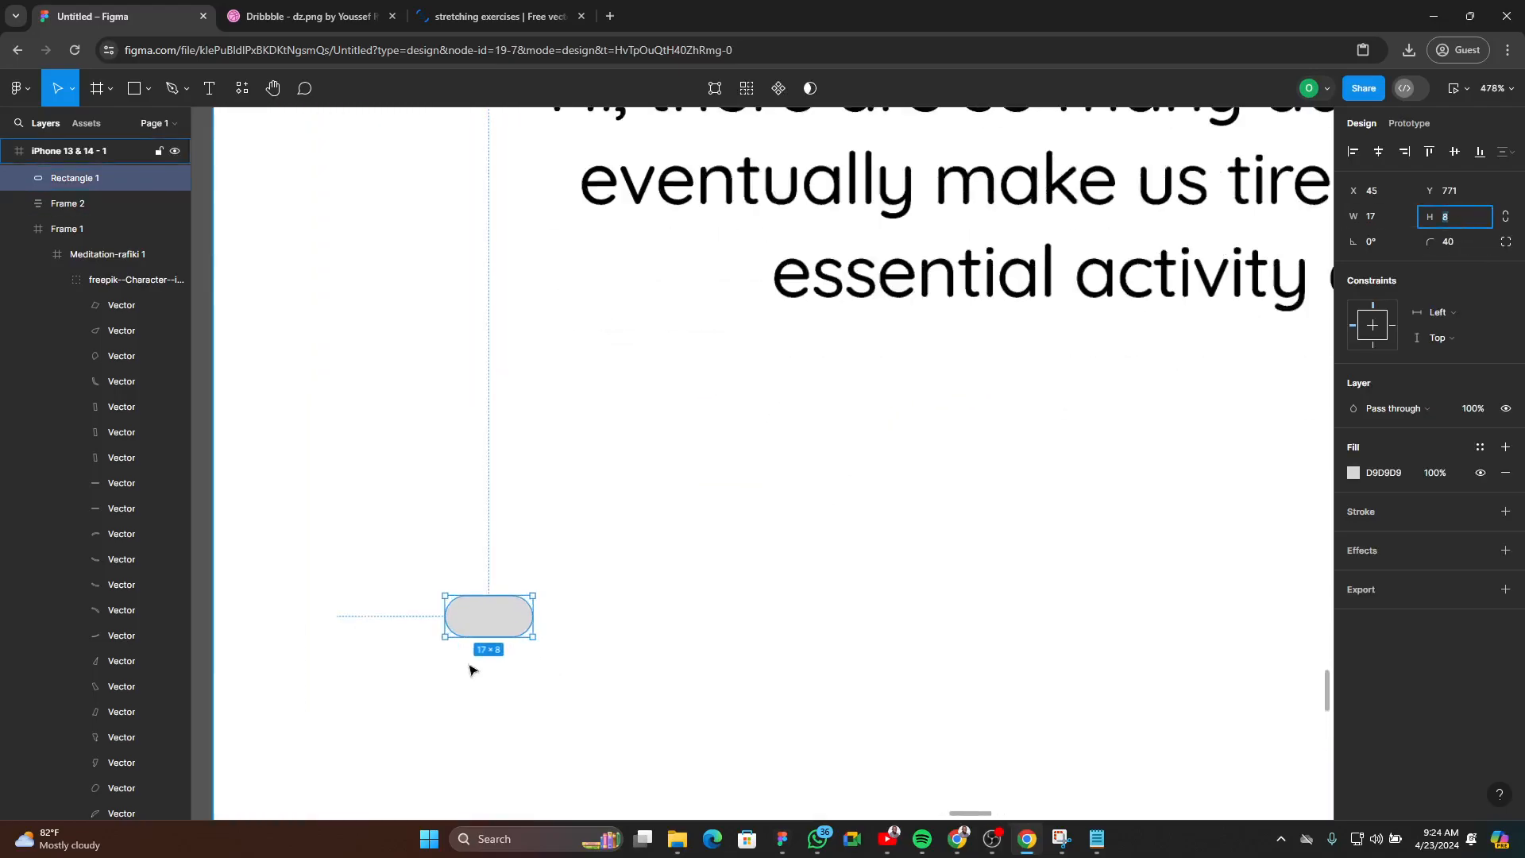
# - Duplicate the pill twice in a row beside the original, evenly spaced at the same height
pyautogui.moveTo(487, 622); pyautogui.dragTo(589, 626)
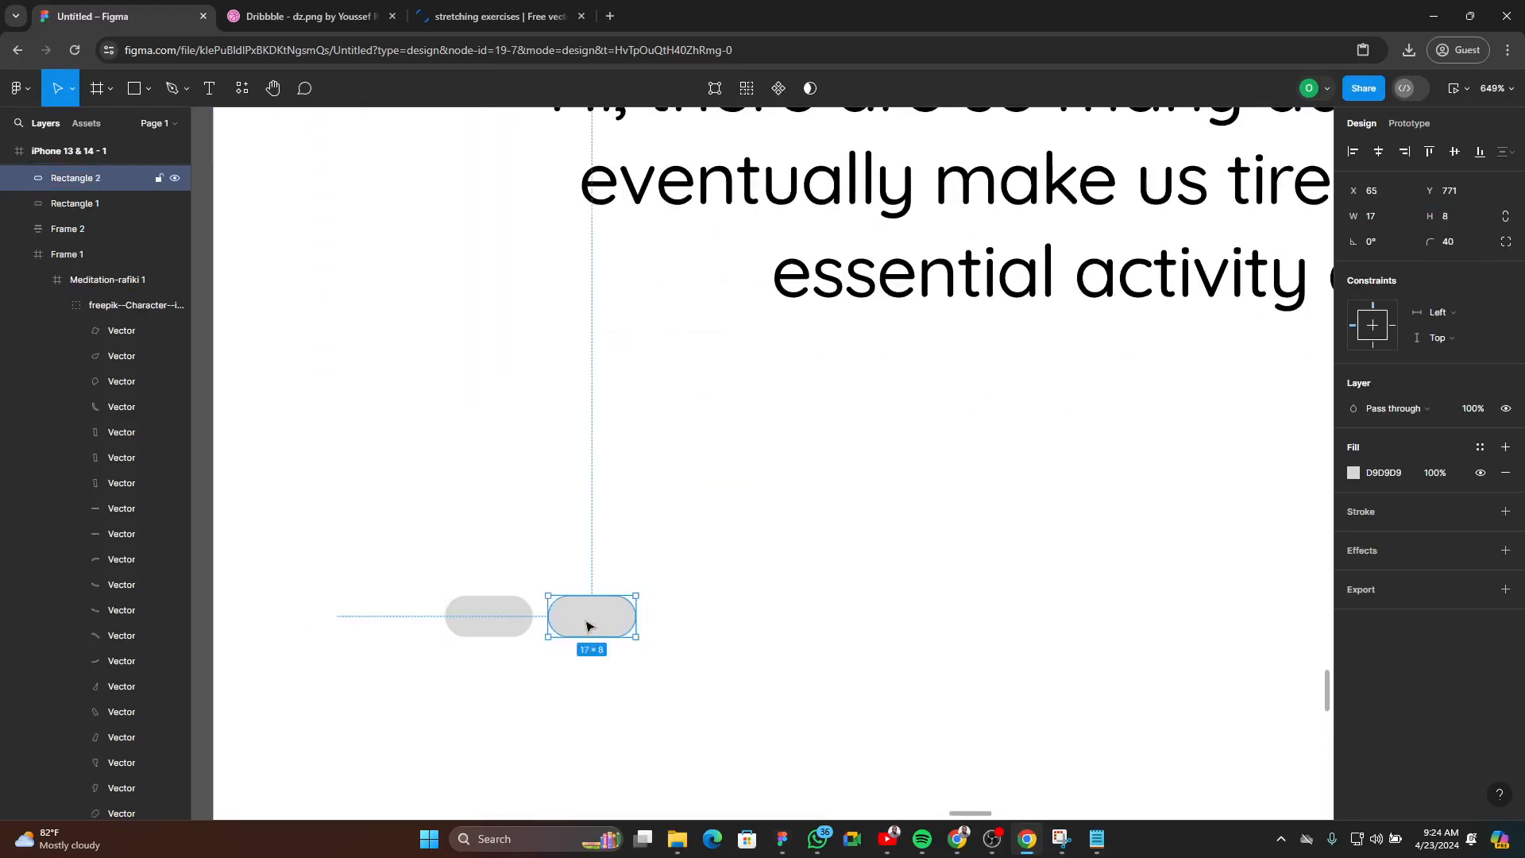
pyautogui.hotkey('ctrl', 'd')
pyautogui.press('Escape')
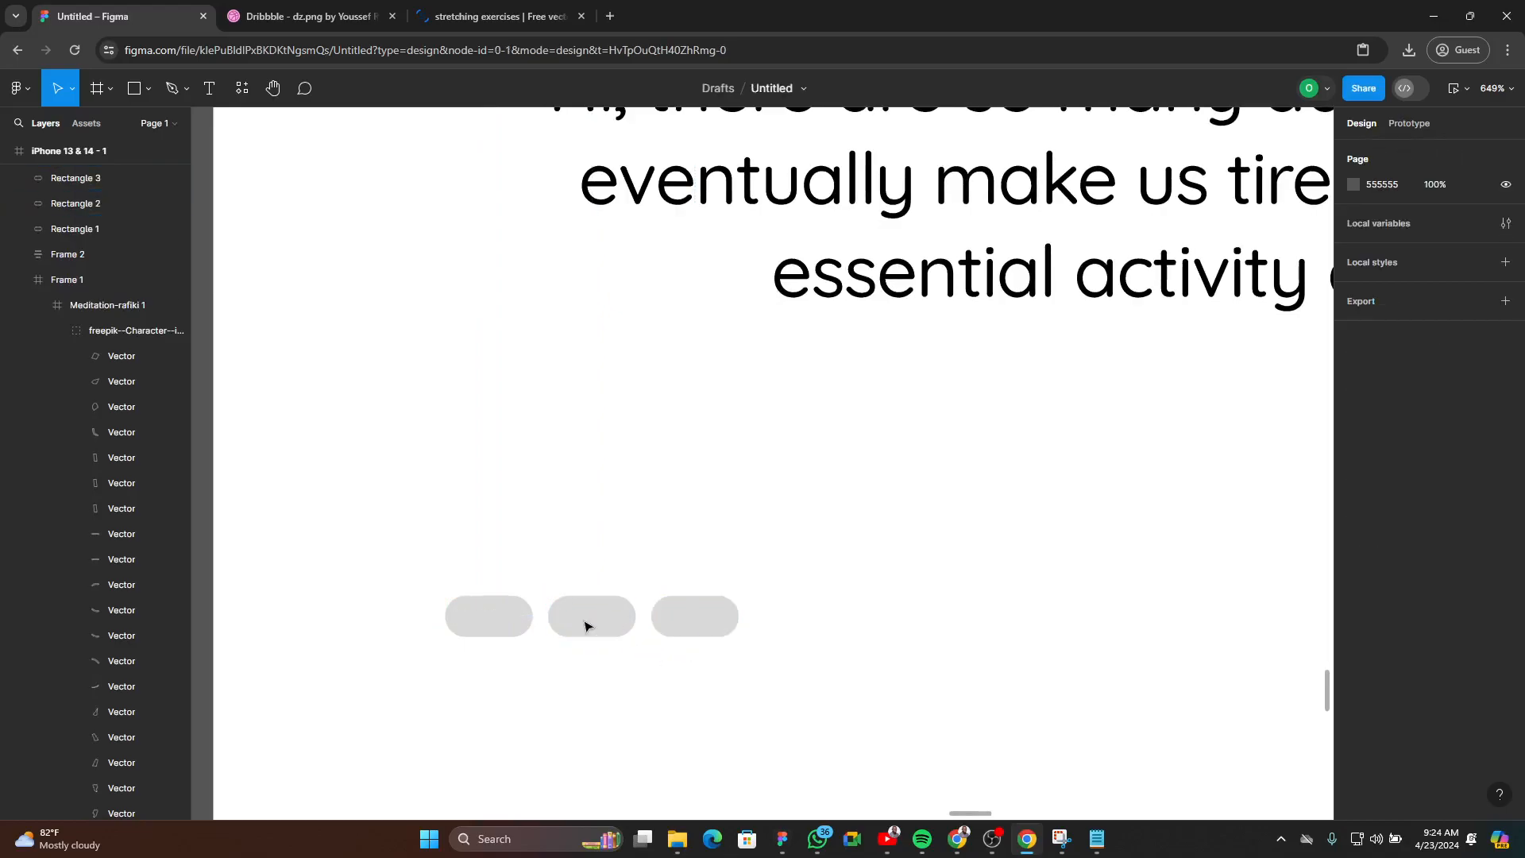
# - Wrap the three pills in a horizontal auto layout and set the gap between them to 4
pyautogui.click(589, 618)
pyautogui.keyDown('shift'); pyautogui.click(495, 626); pyautogui.keyUp('shift')
pyautogui.keyDown('shift'); pyautogui.click(690, 624); pyautogui.keyUp('shift')
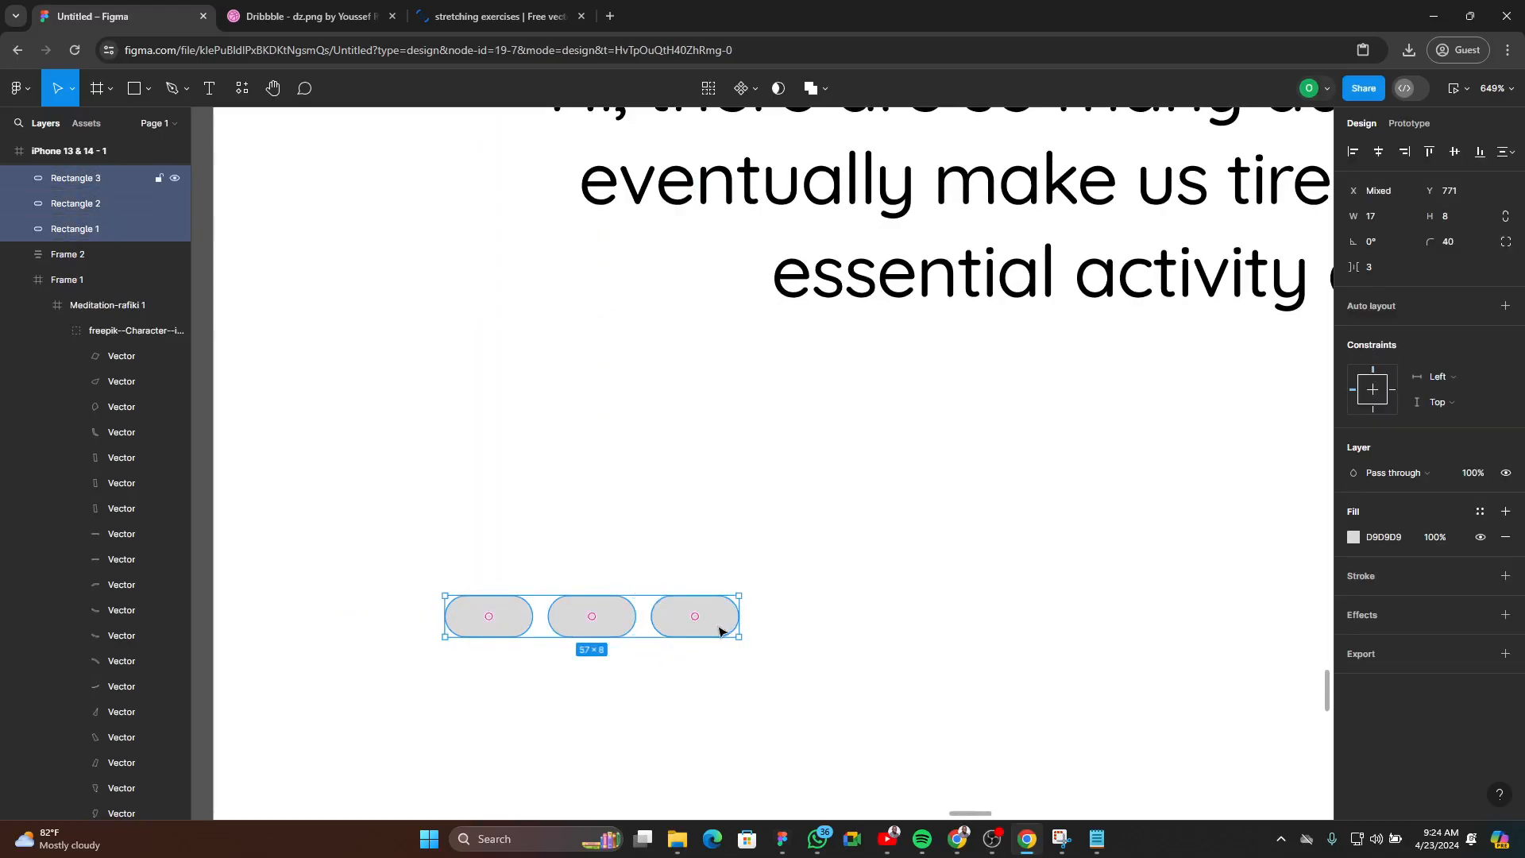
pyautogui.hotkey('shift', 'a')
pyautogui.scroll(-10, 810, 715)
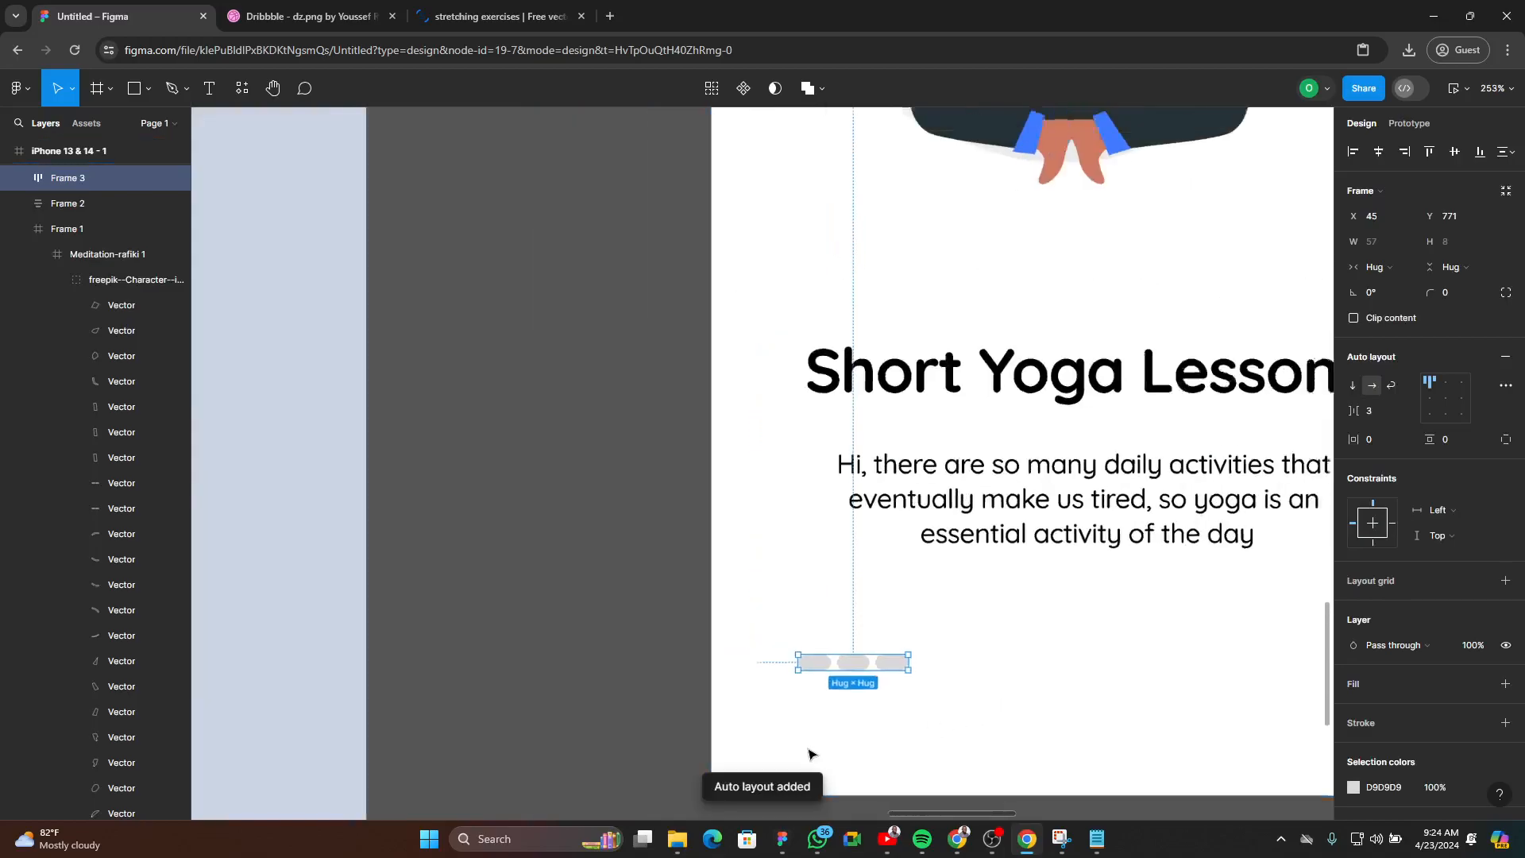
pyautogui.hscroll(-6, 798, 625)
pyautogui.hscroll(8, 1215, 452)
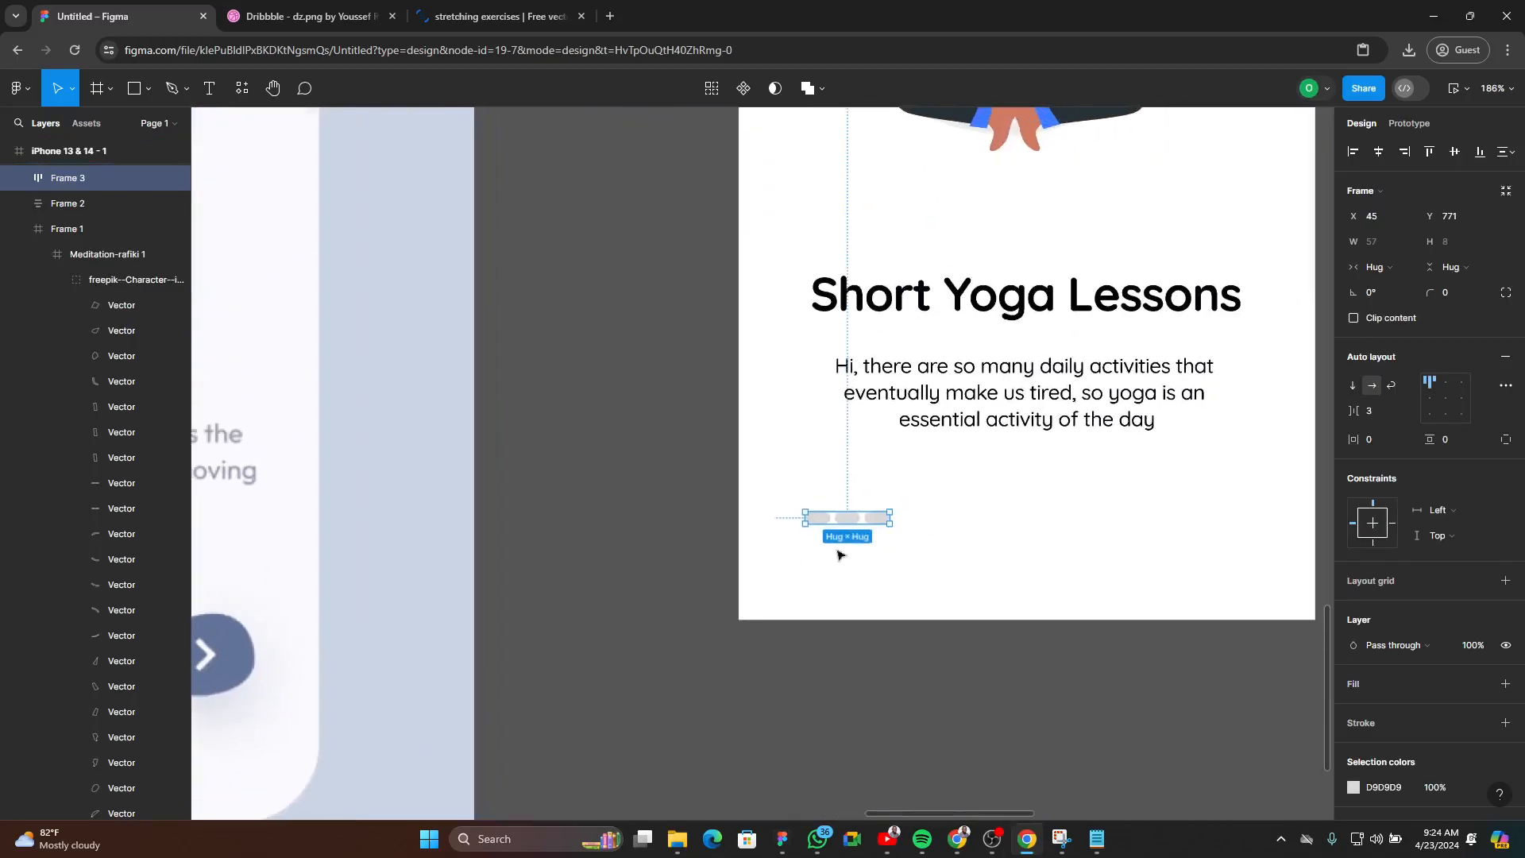
pyautogui.scroll(5, 798, 579)
pyautogui.click(1384, 411)
pyautogui.press('Up')
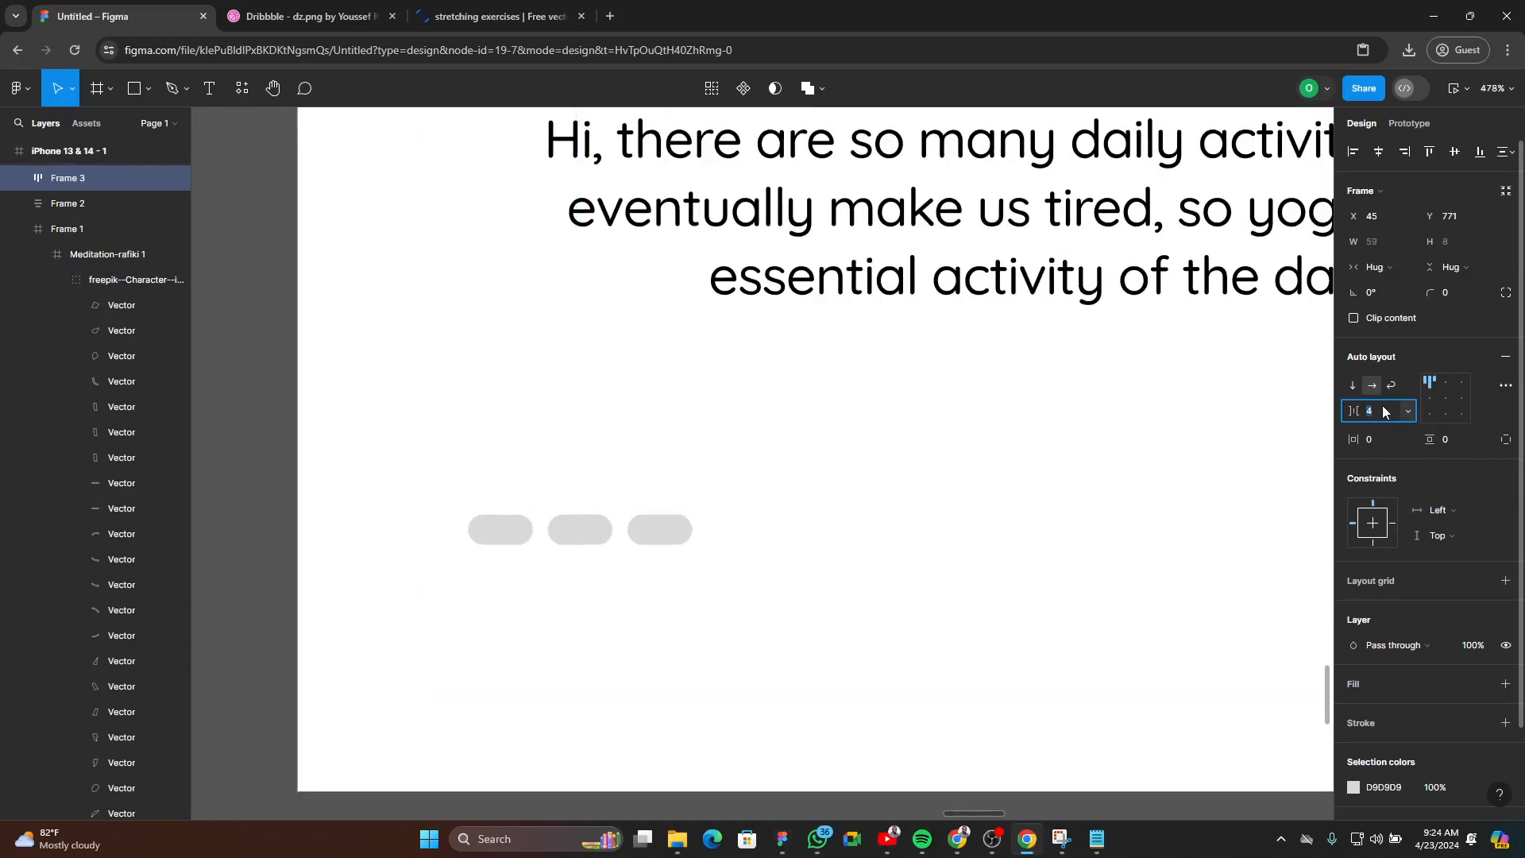
# - Set the width of the second and third pills to 8 px to make them round dots
pyautogui.scroll(3, 560, 531)
pyautogui.click(588, 528)
pyautogui.keyDown('shift'); pyautogui.click(725, 534); pyautogui.keyUp('shift')
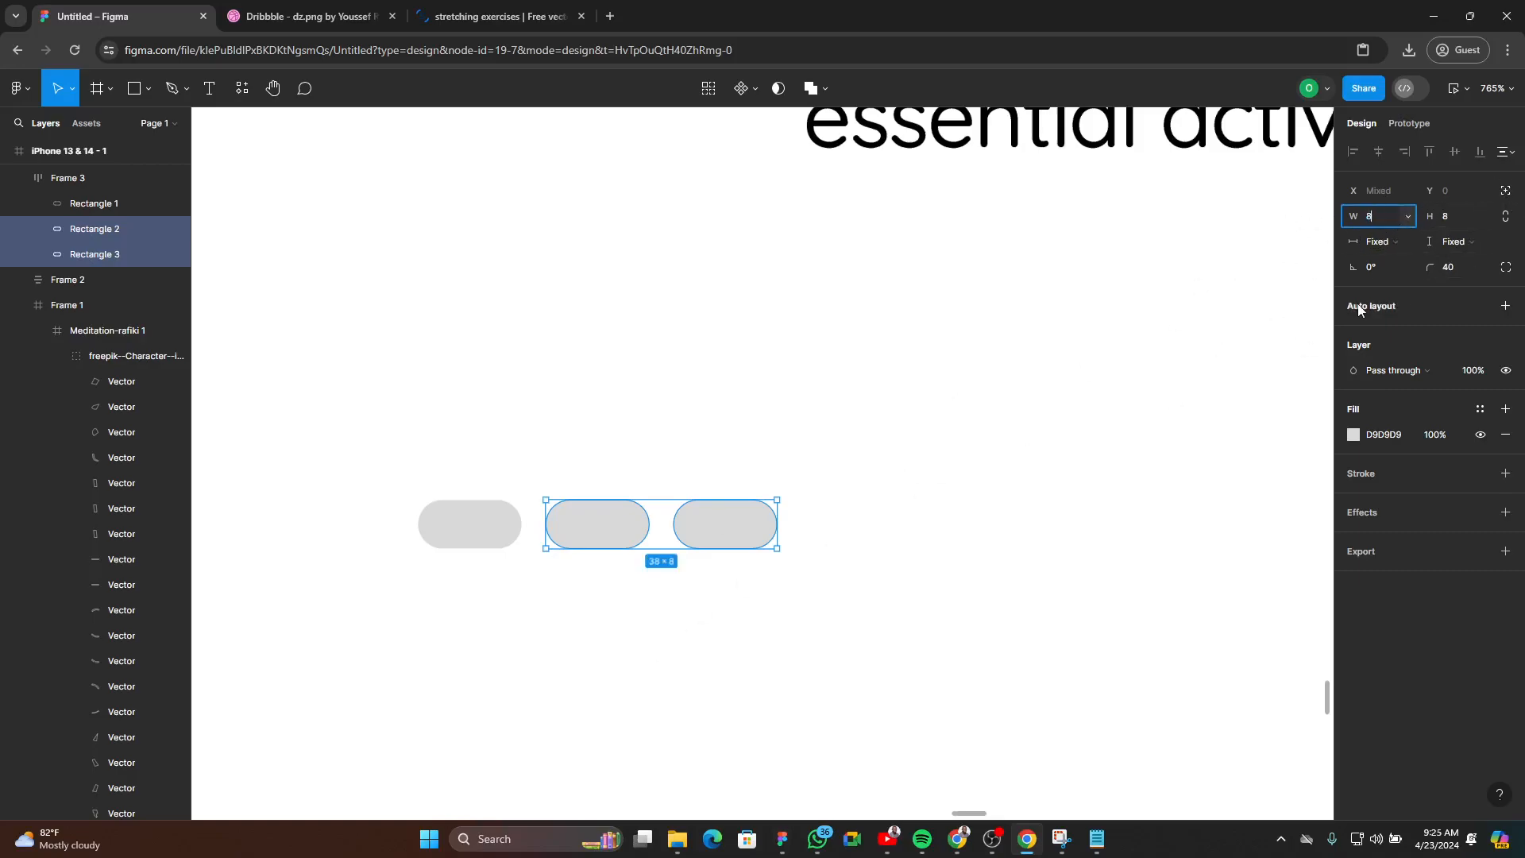
pyautogui.press('Return')
pyautogui.click(765, 487)
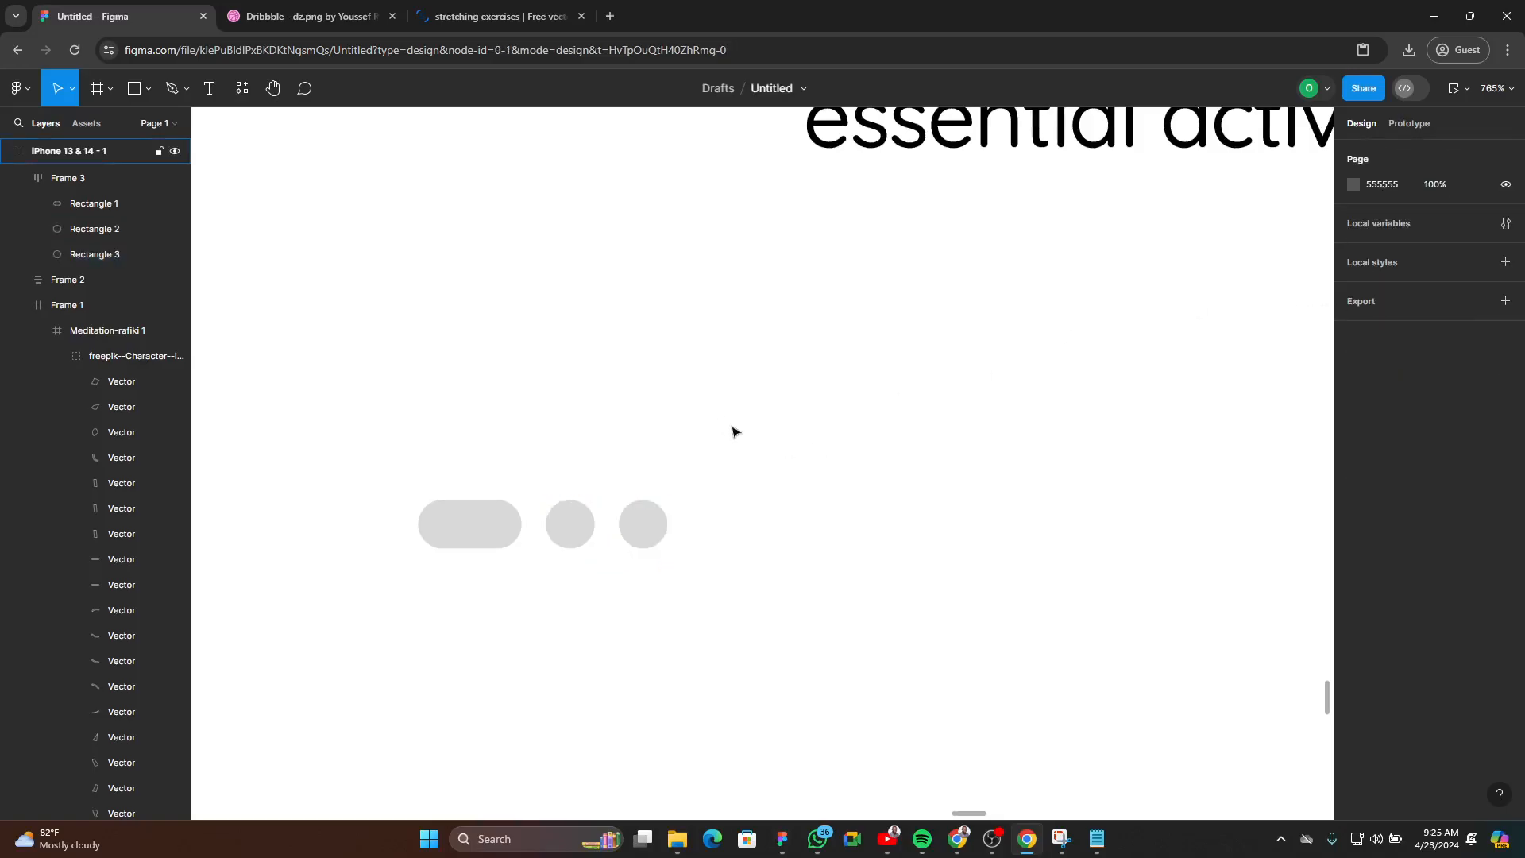
# - Compare the page indicator in the phone frame with the indicators in the reference design
pyautogui.scroll(-3, 814, 552)
pyautogui.scroll(-5, 818, 554)
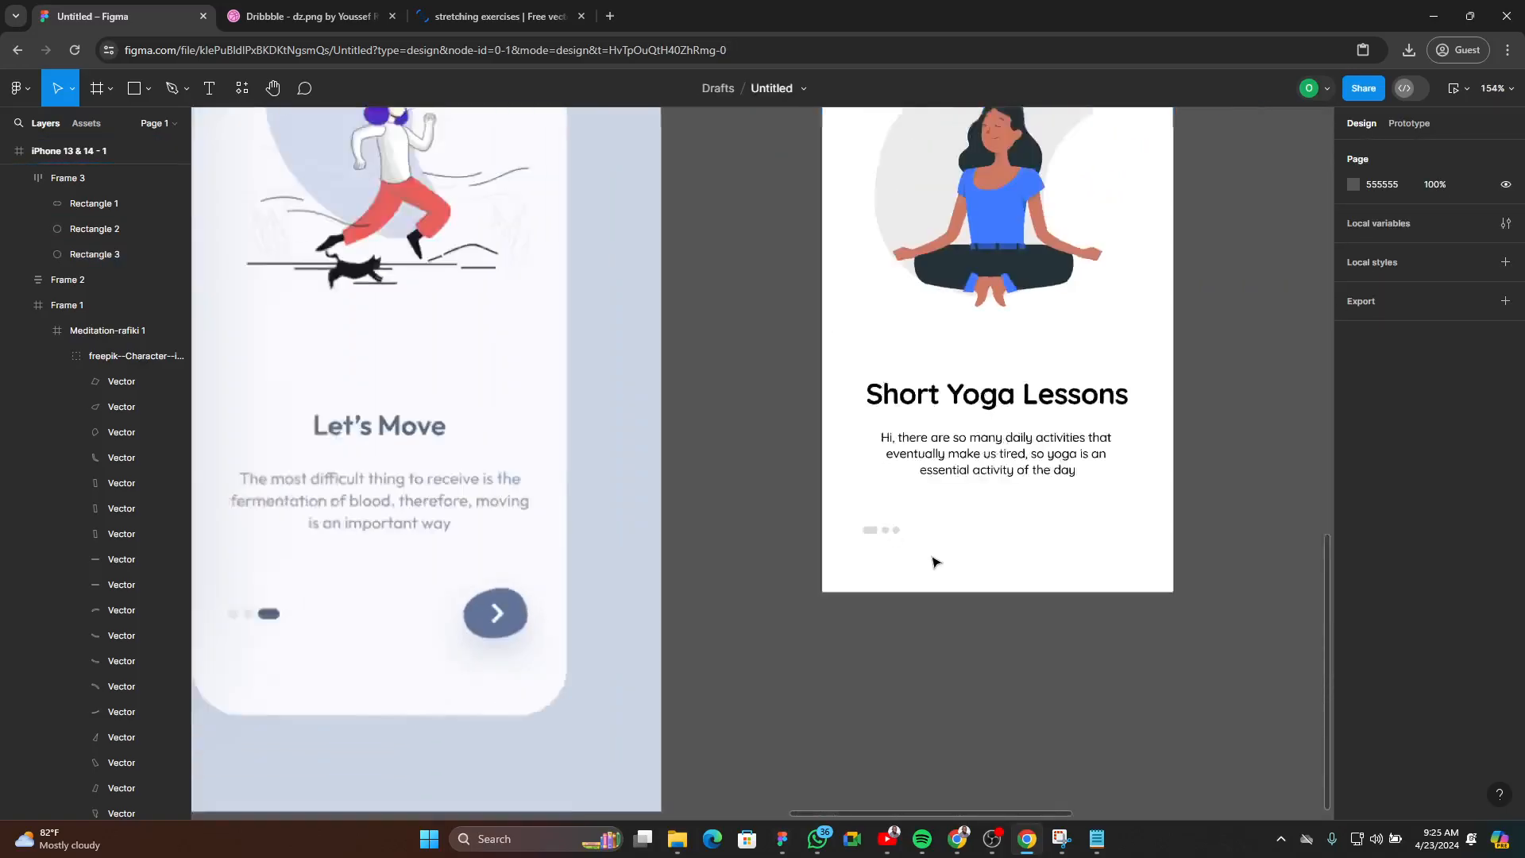
pyautogui.hscroll(2, 790, 616)
pyautogui.hscroll(-5, 715, 588)
pyautogui.hscroll(6, 683, 572)
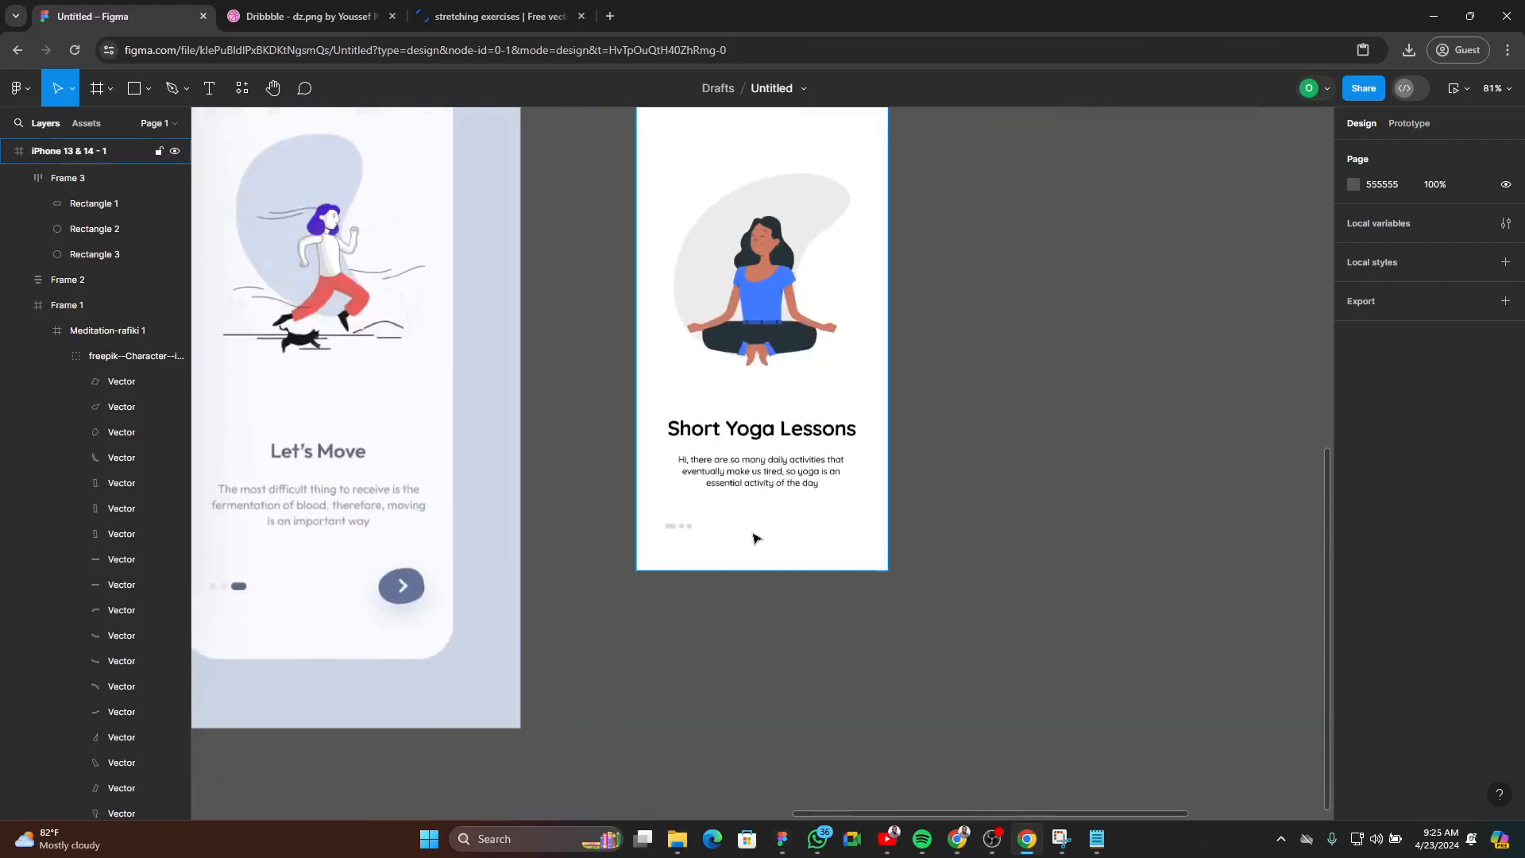
pyautogui.scroll(3, 650, 553)
pyautogui.scroll(5, 649, 554)
pyautogui.click(582, 501)
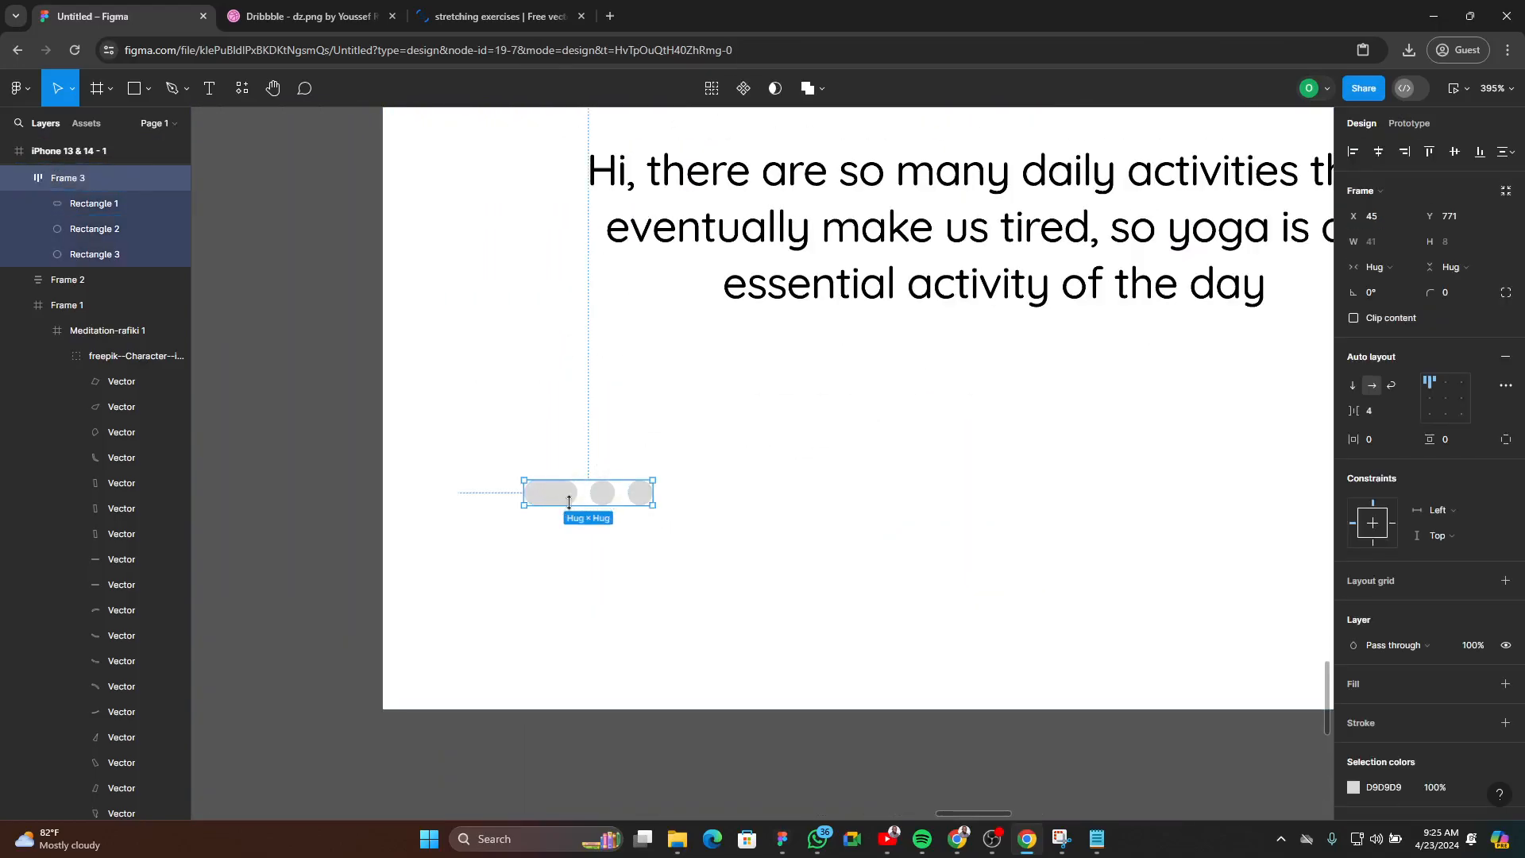
pyautogui.scroll(4, 566, 502)
pyautogui.click(576, 493)
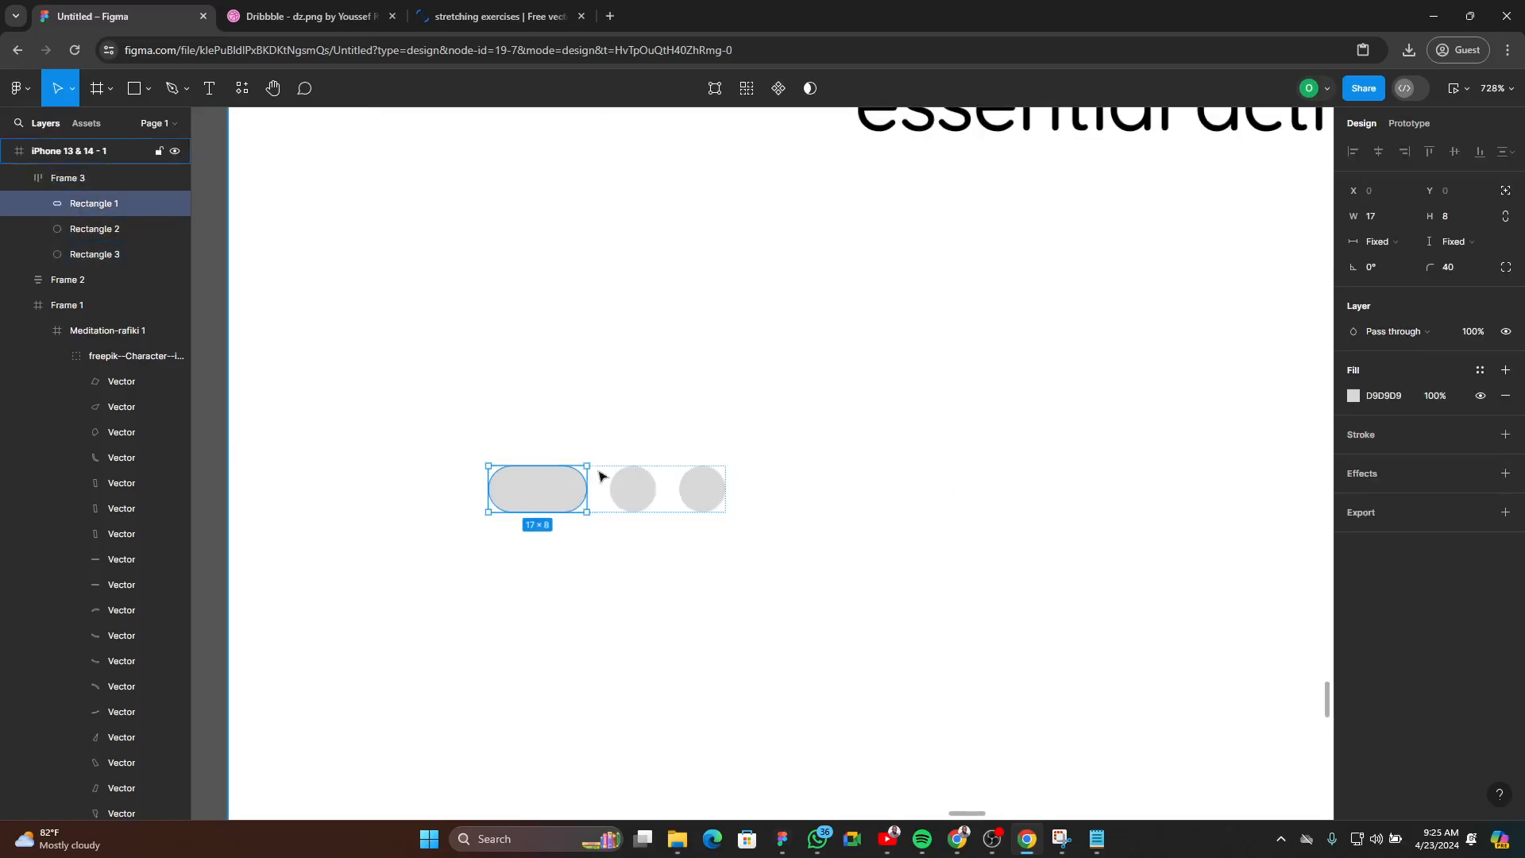
pyautogui.scroll(-10, 715, 479)
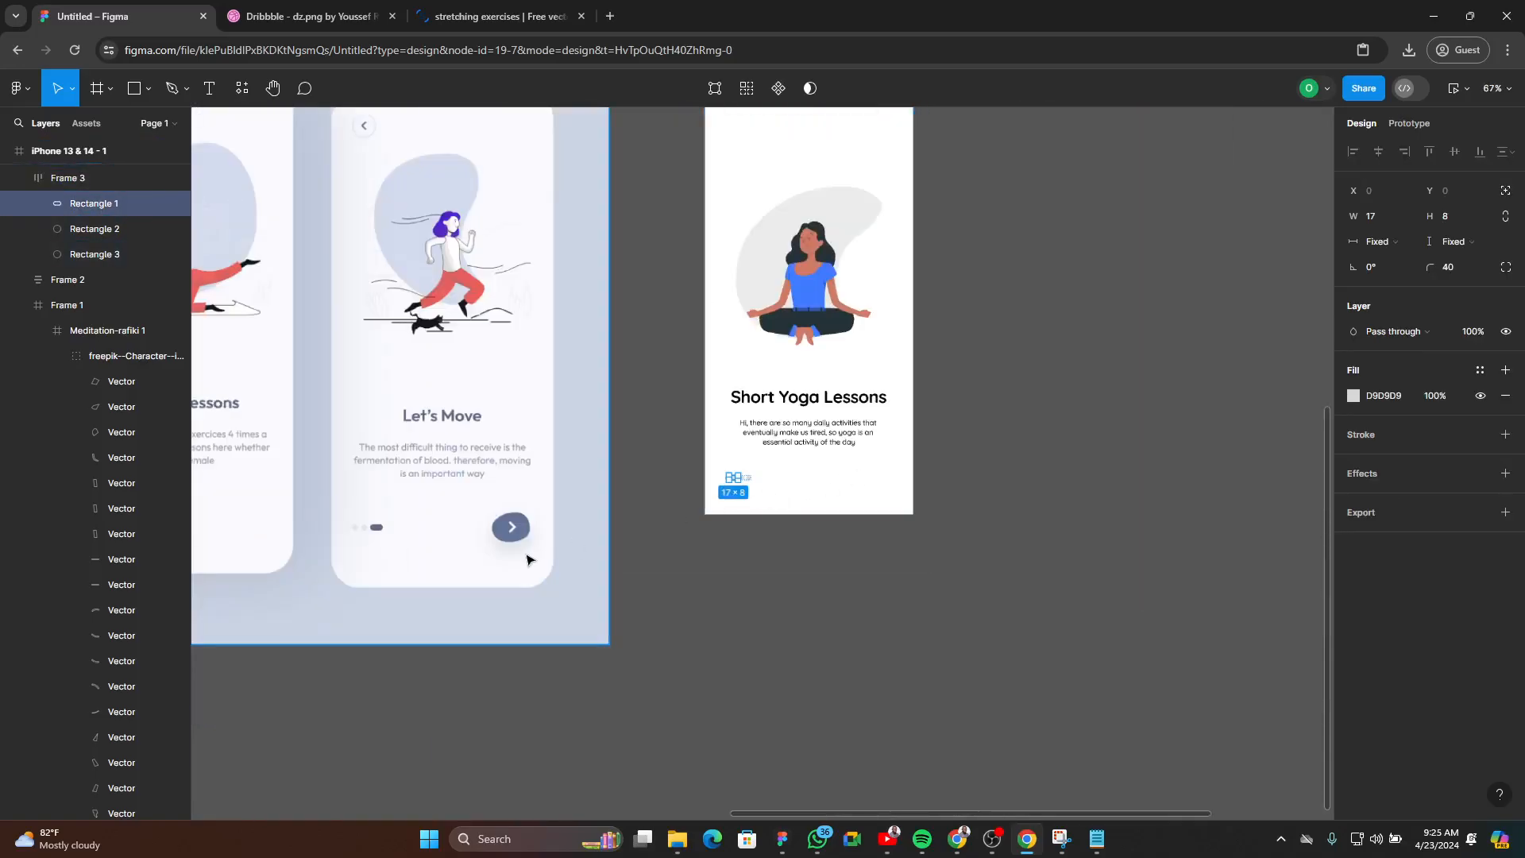
pyautogui.hscroll(-5, 527, 559)
pyautogui.hscroll(4, 814, 467)
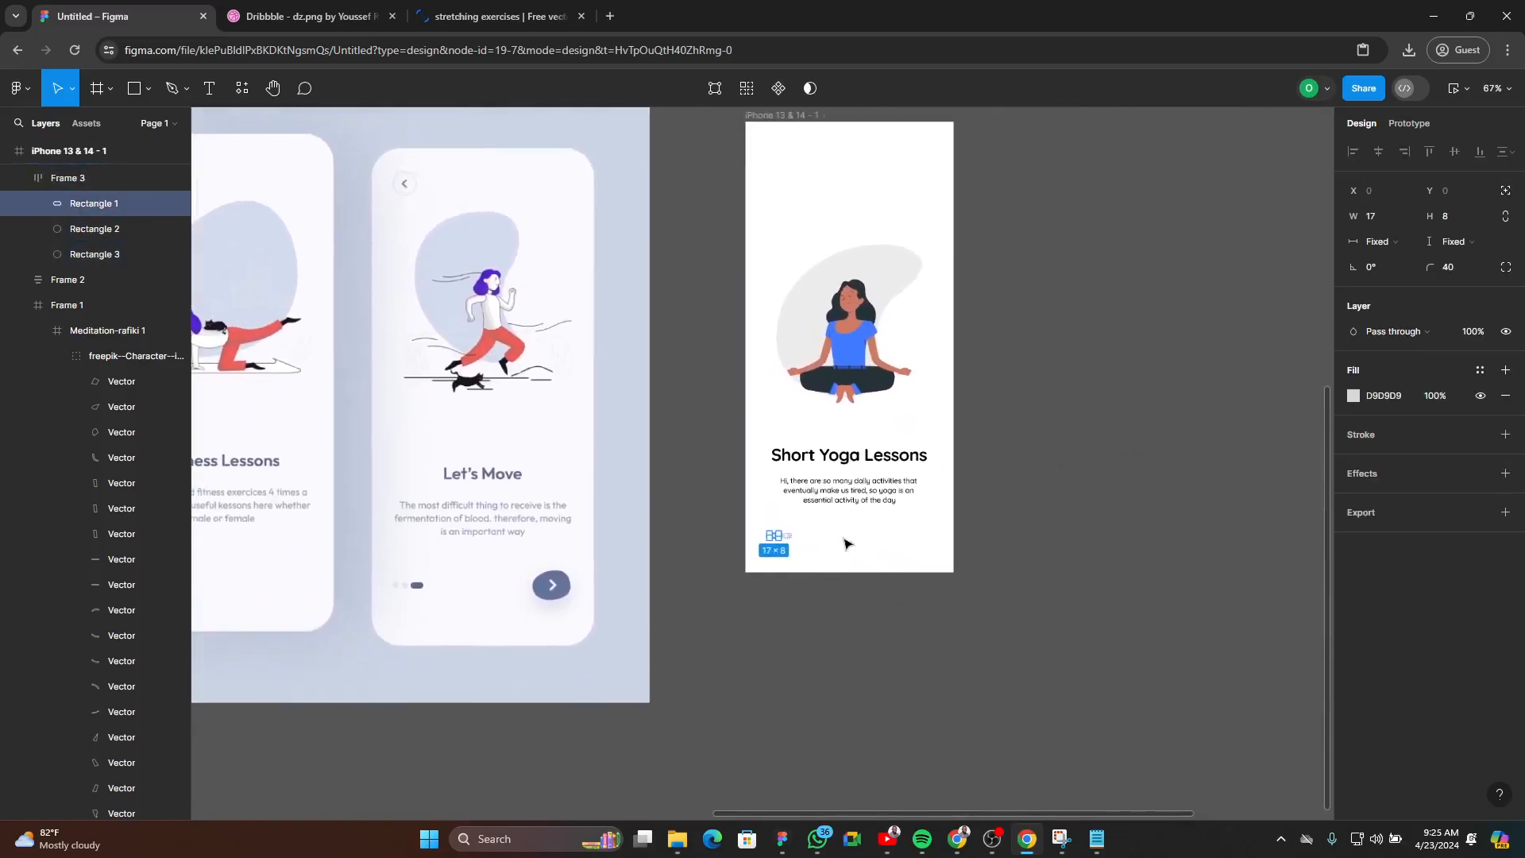
# - Recolor the title and description text to 626E87, sampled from the reference's "Short Yoga Lessons" heading
pyautogui.click(814, 467)
pyautogui.hscroll(-5, 790, 533)
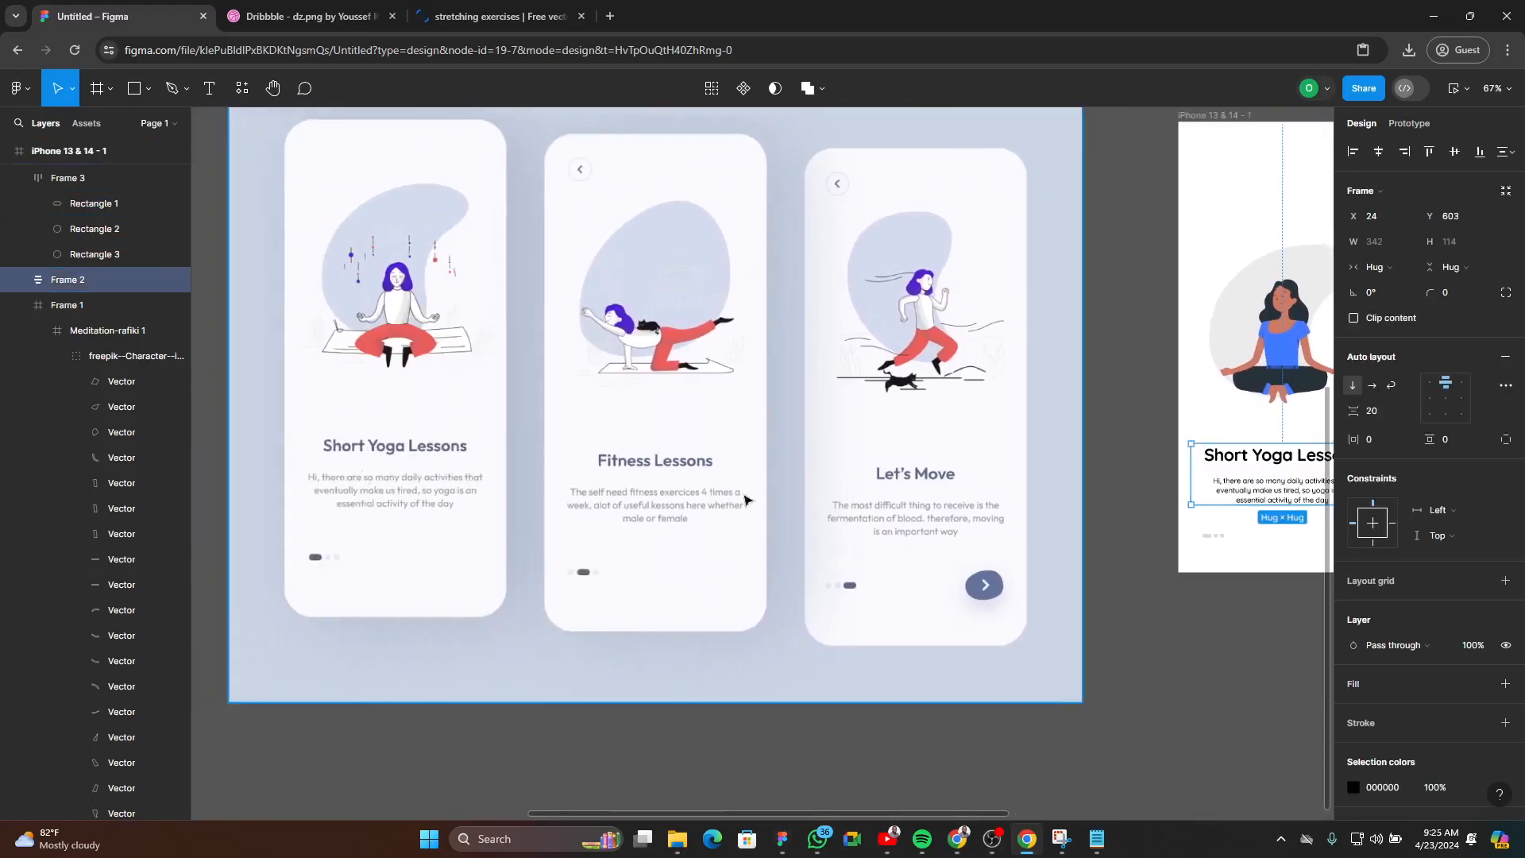
pyautogui.hscroll(4, 713, 495)
pyautogui.scroll(-2, 1381, 683)
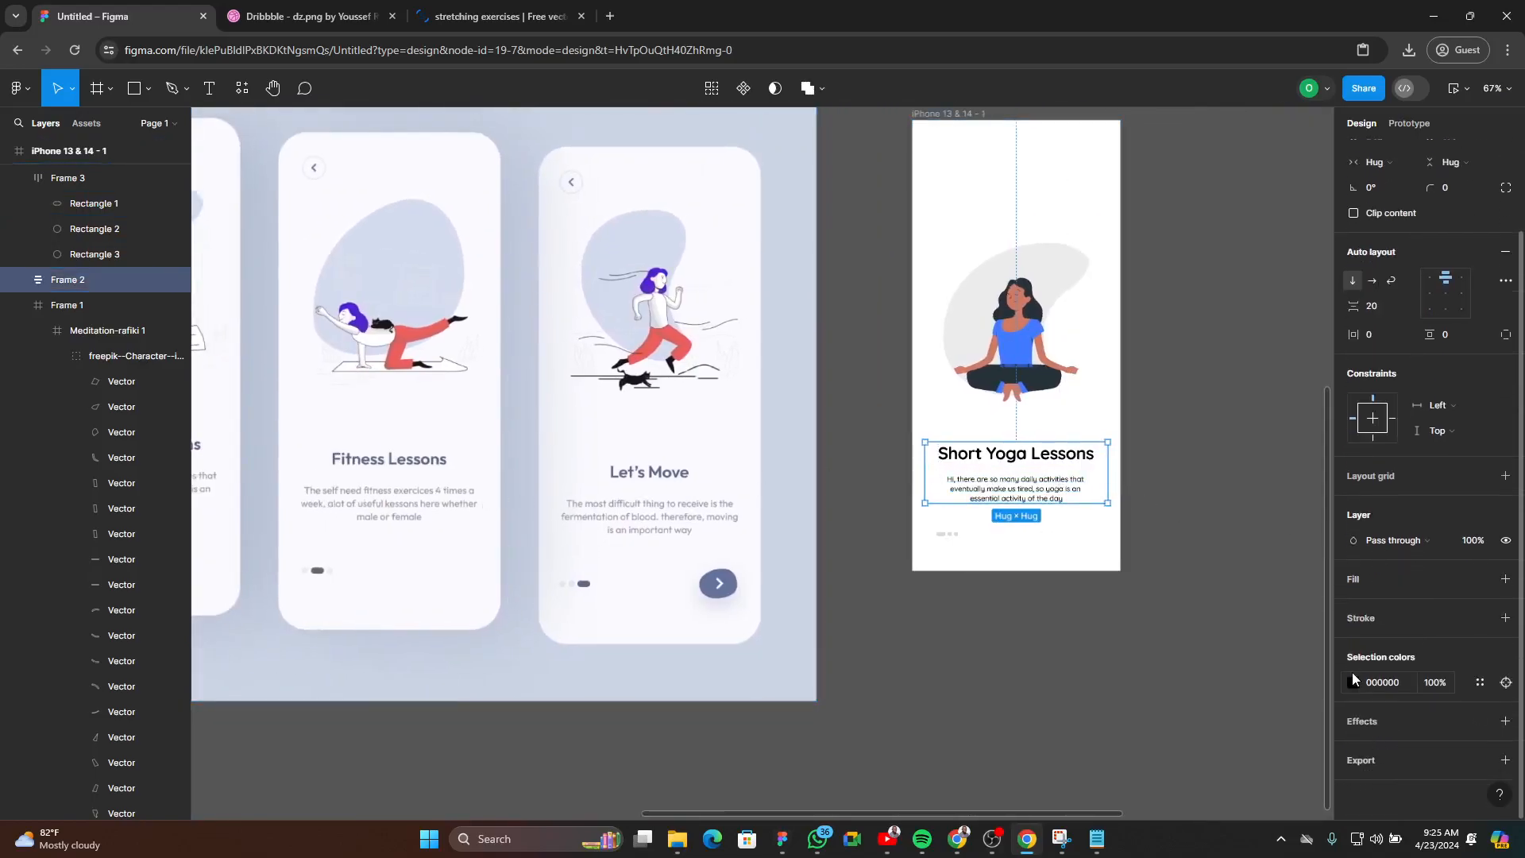
pyautogui.click(1352, 682)
pyautogui.click(1166, 630)
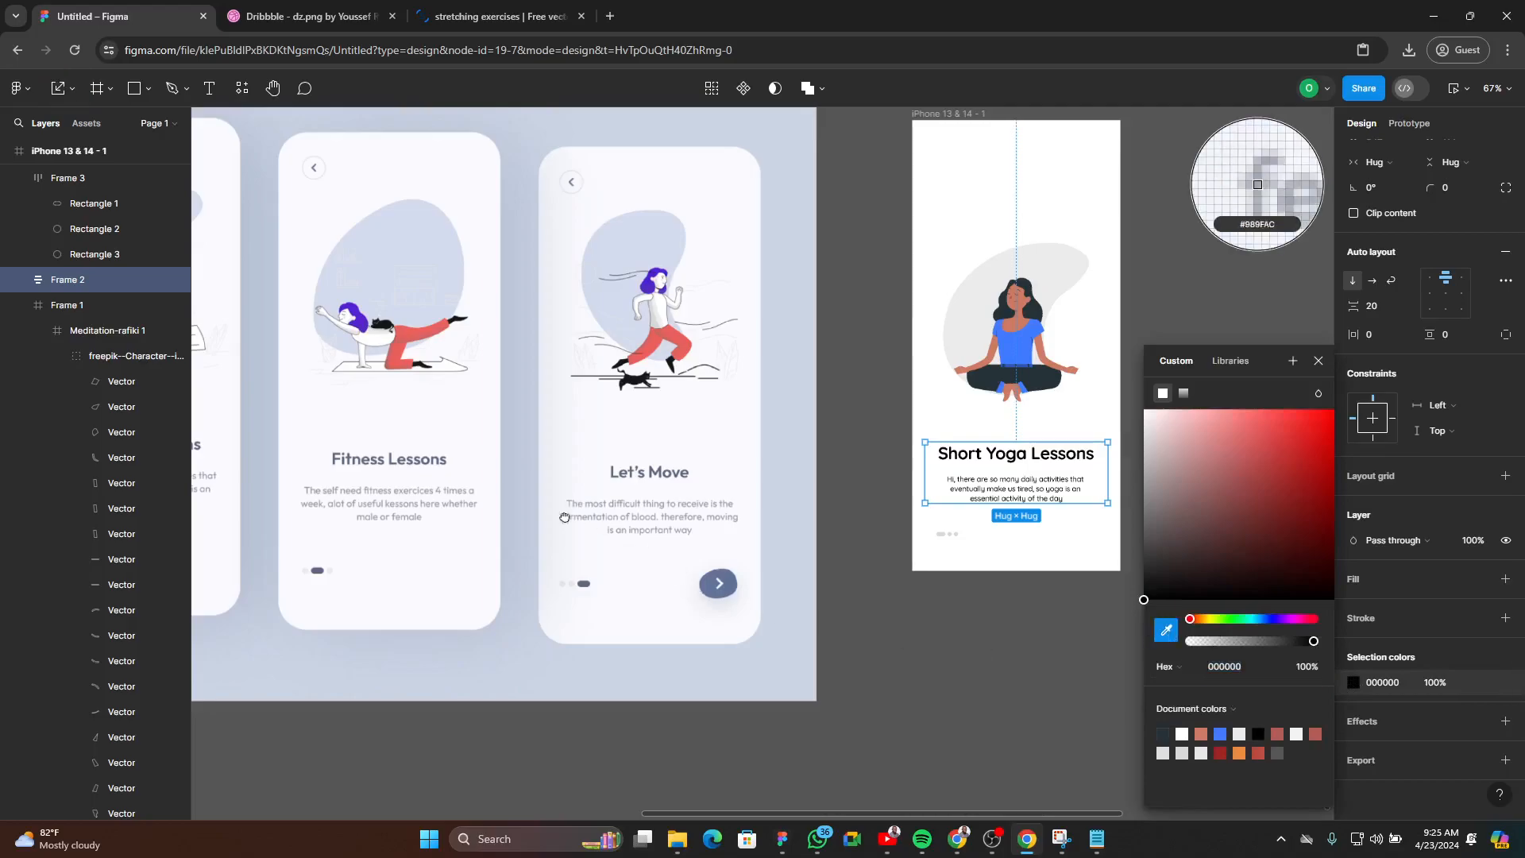
pyautogui.hscroll(-4, 568, 510)
pyautogui.scroll(10, 436, 453)
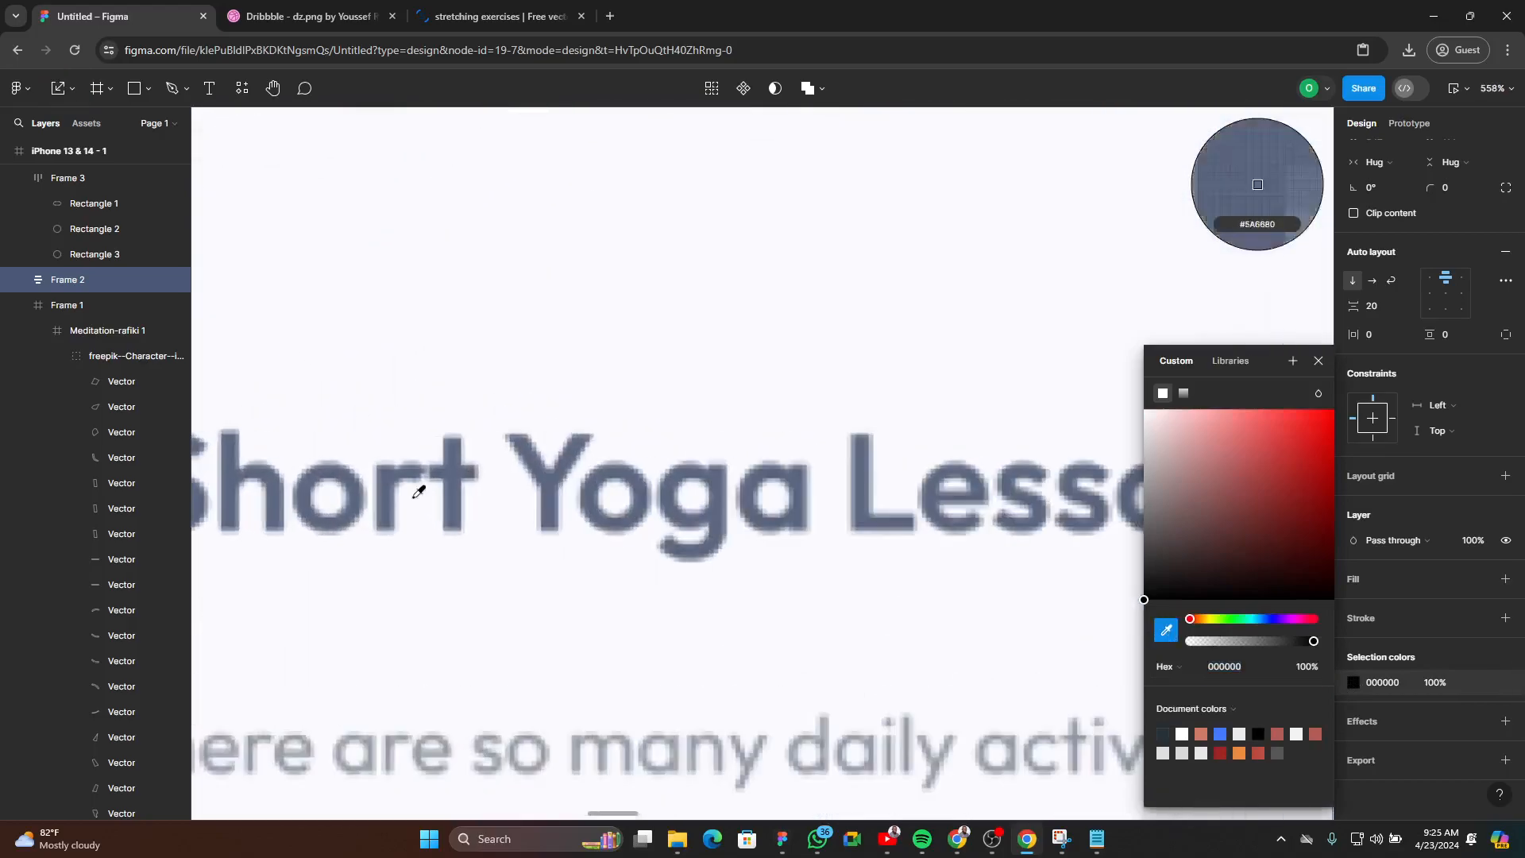
pyautogui.click(398, 486)
pyautogui.scroll(-5, 385, 508)
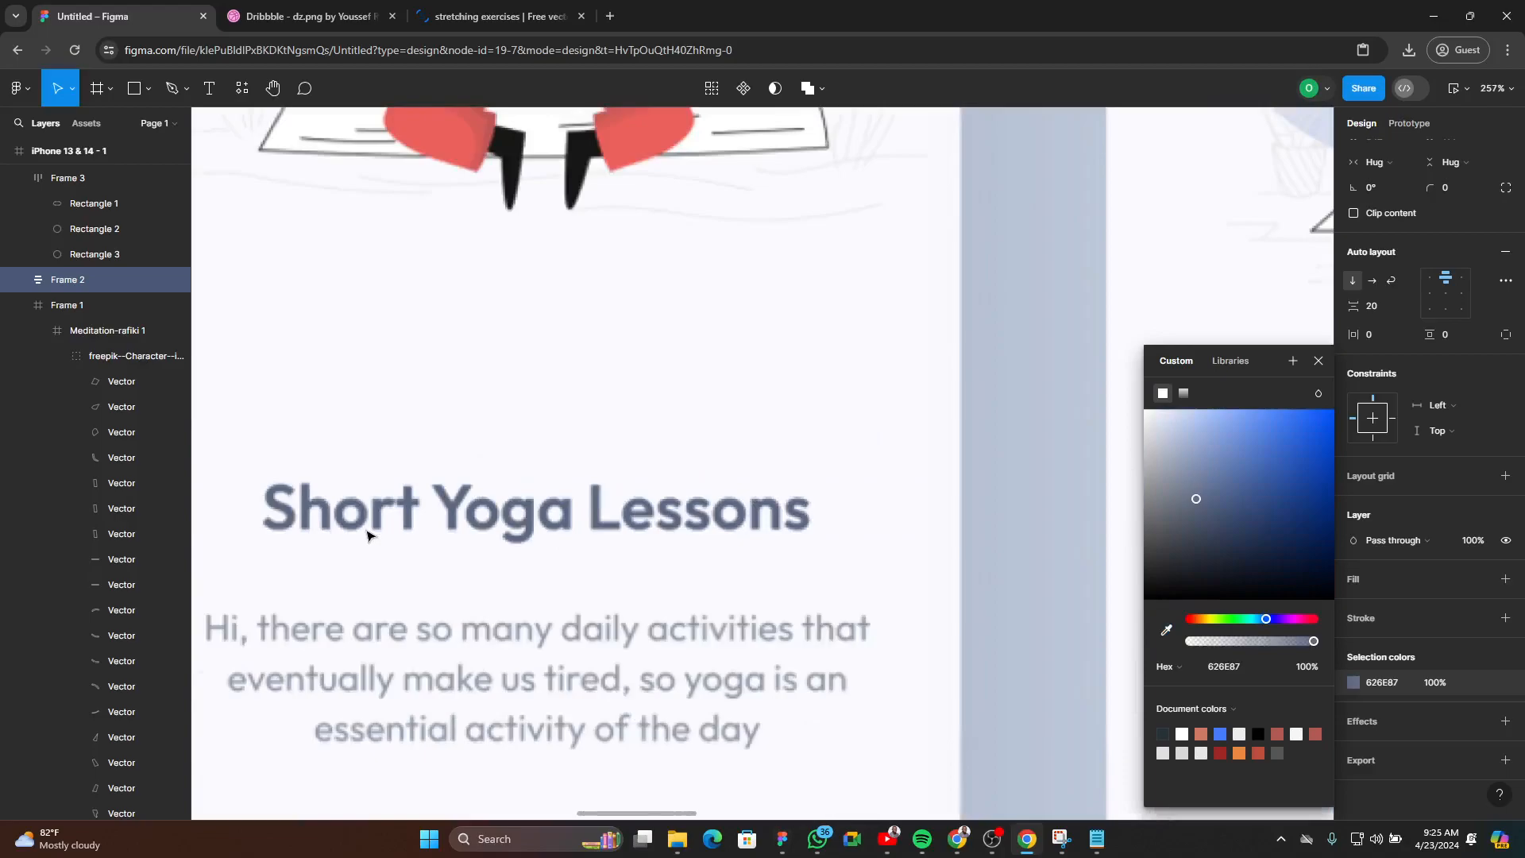
pyautogui.scroll(-7, 368, 536)
pyautogui.hscroll(6, 611, 514)
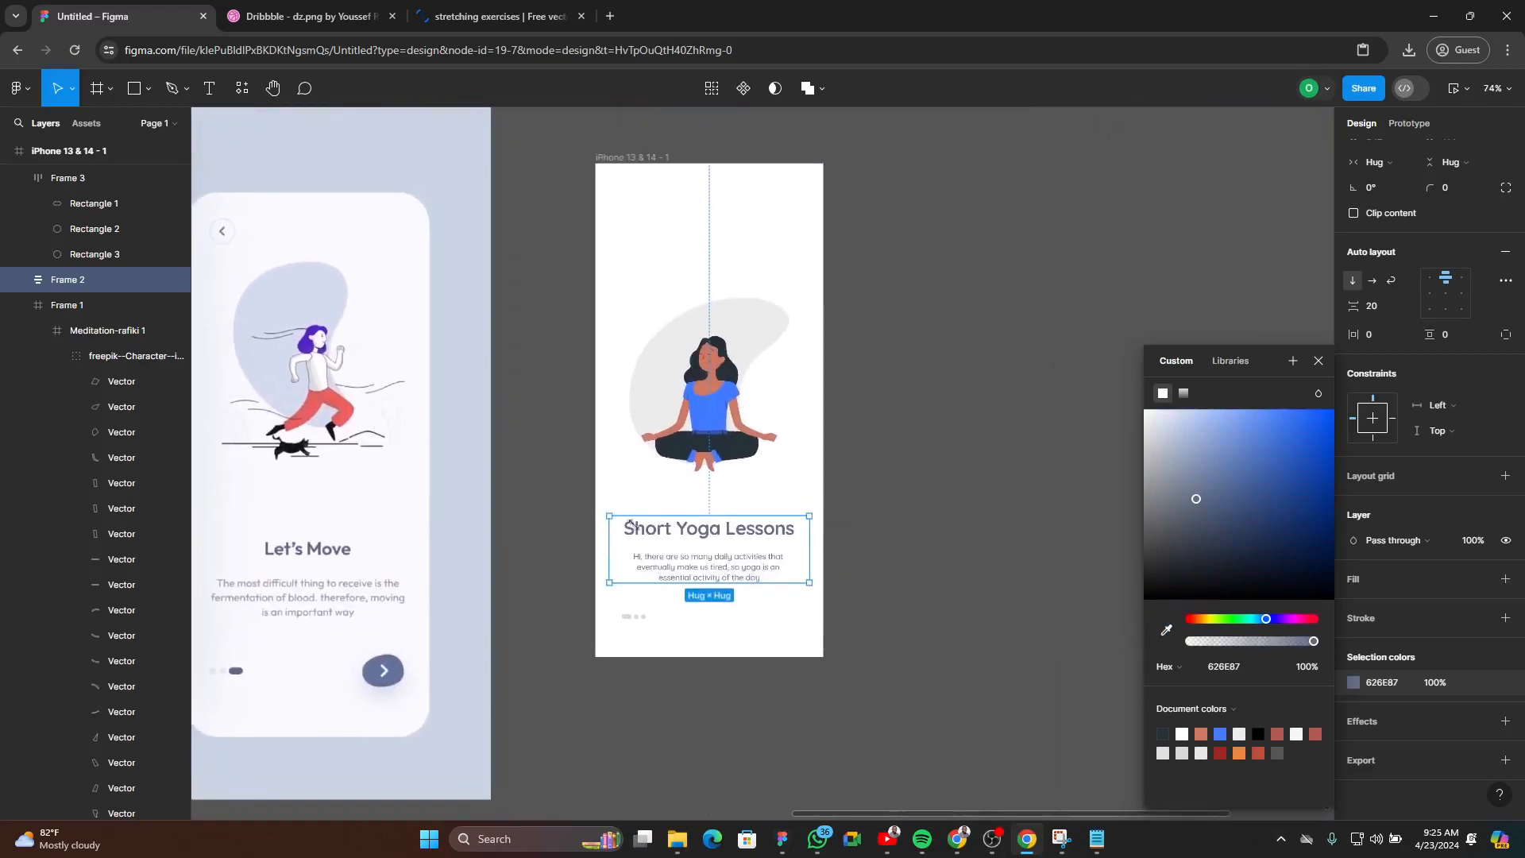
pyautogui.scroll(5, 714, 556)
pyautogui.scroll(-5, 858, 524)
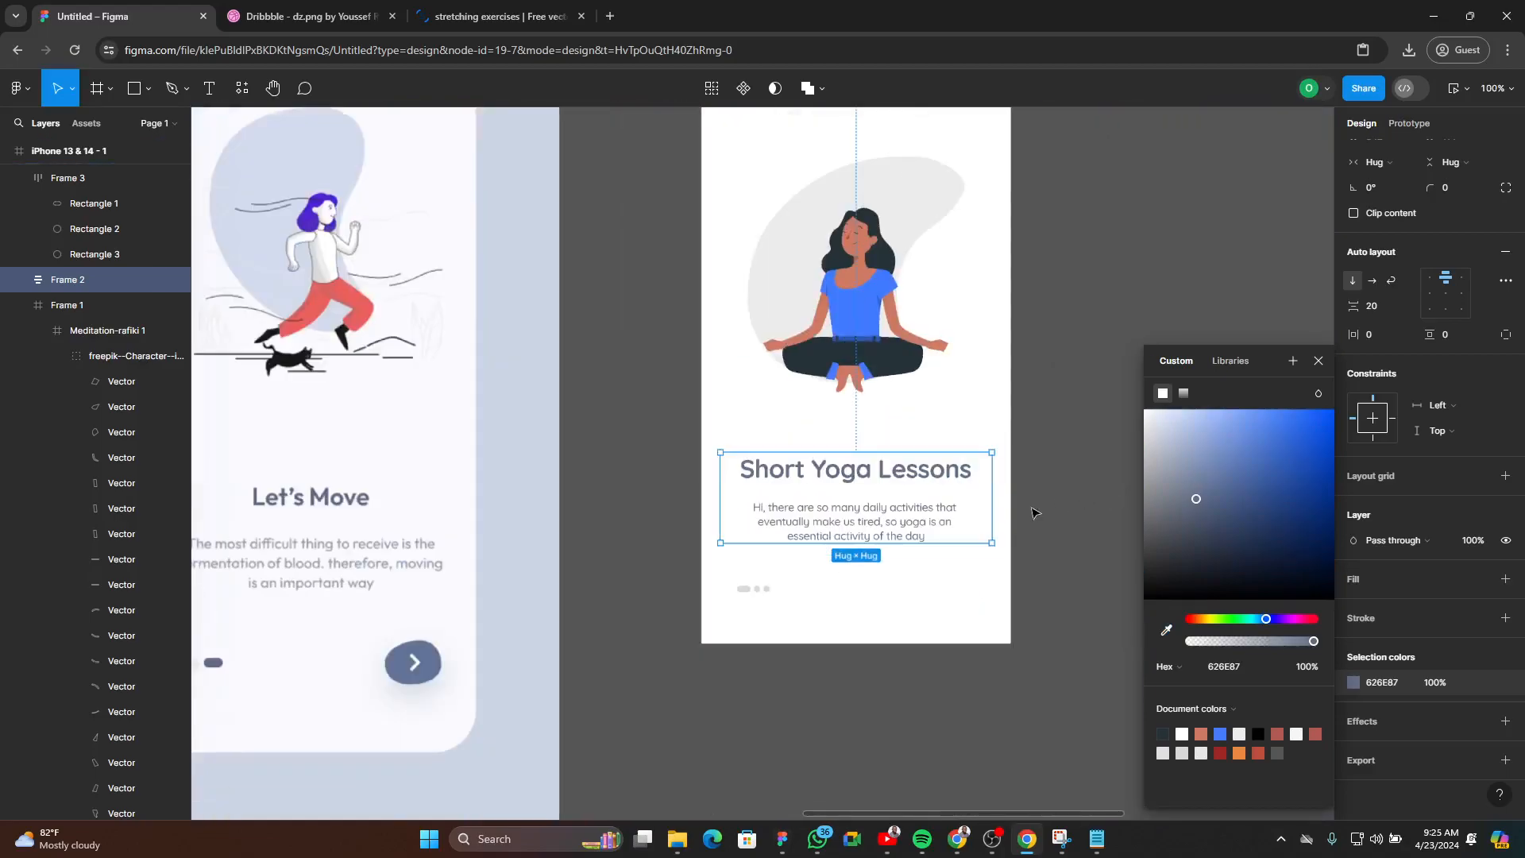
pyautogui.scroll(3, 848, 536)
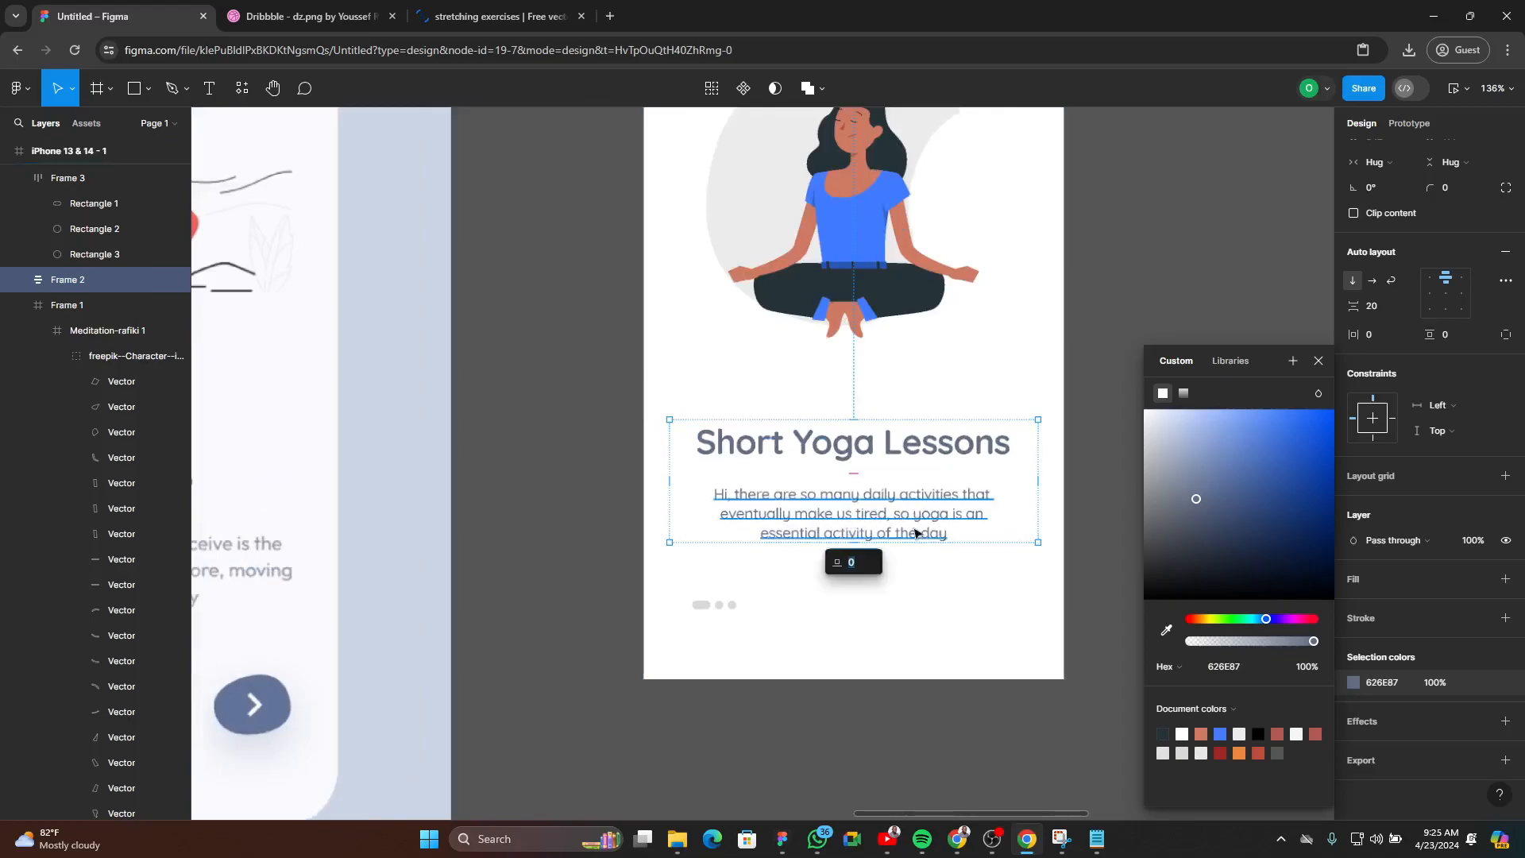
pyautogui.scroll(-3, 1013, 544)
# - Recolor only the description text to ABB1BB, sampled from the description of the reference's "Let's Move" screen
pyautogui.click(1169, 632)
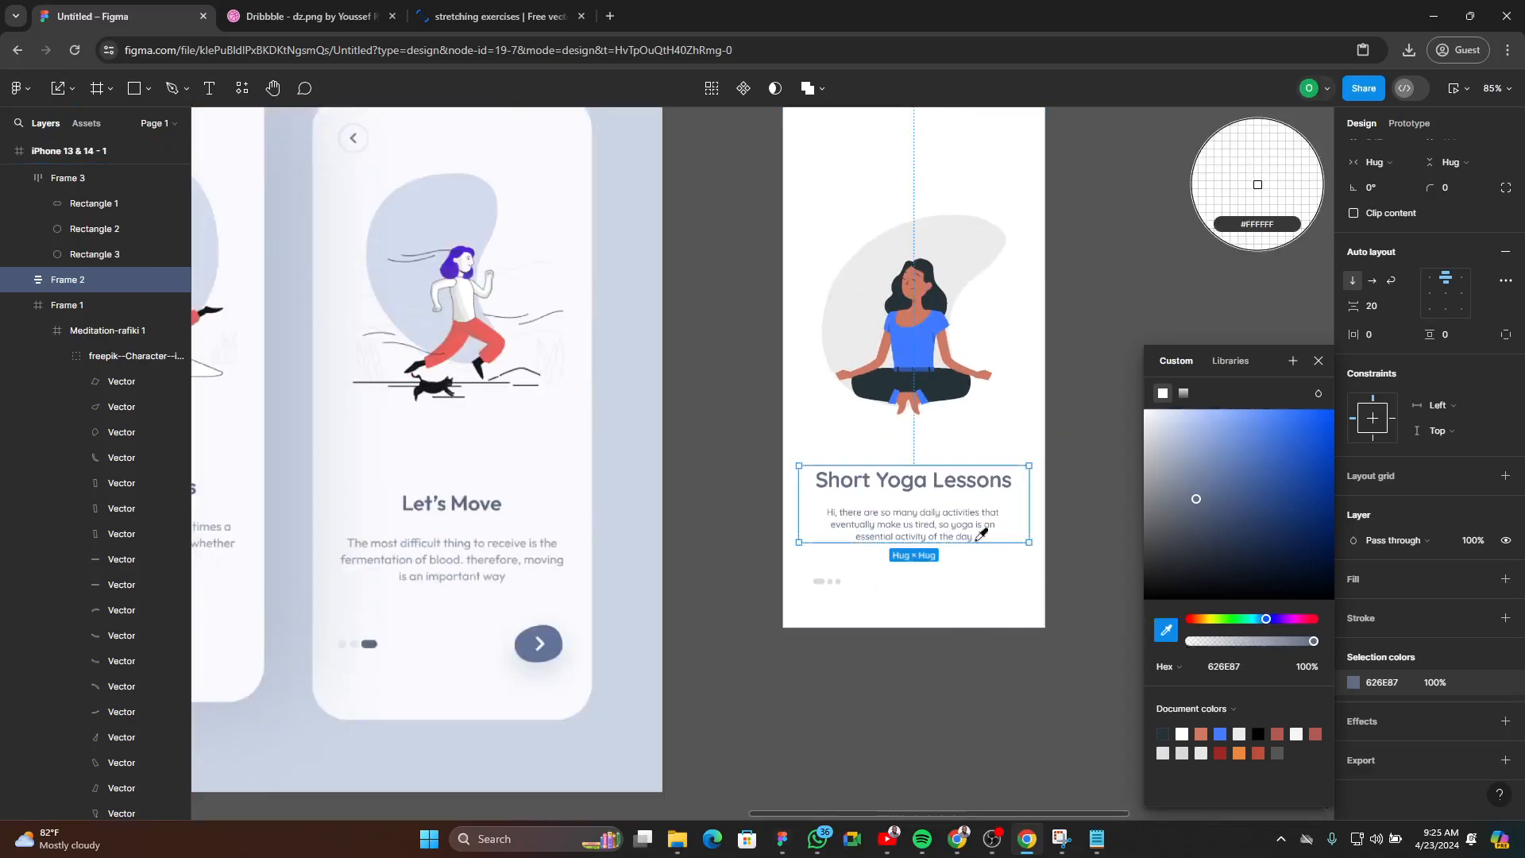
pyautogui.press('Escape')
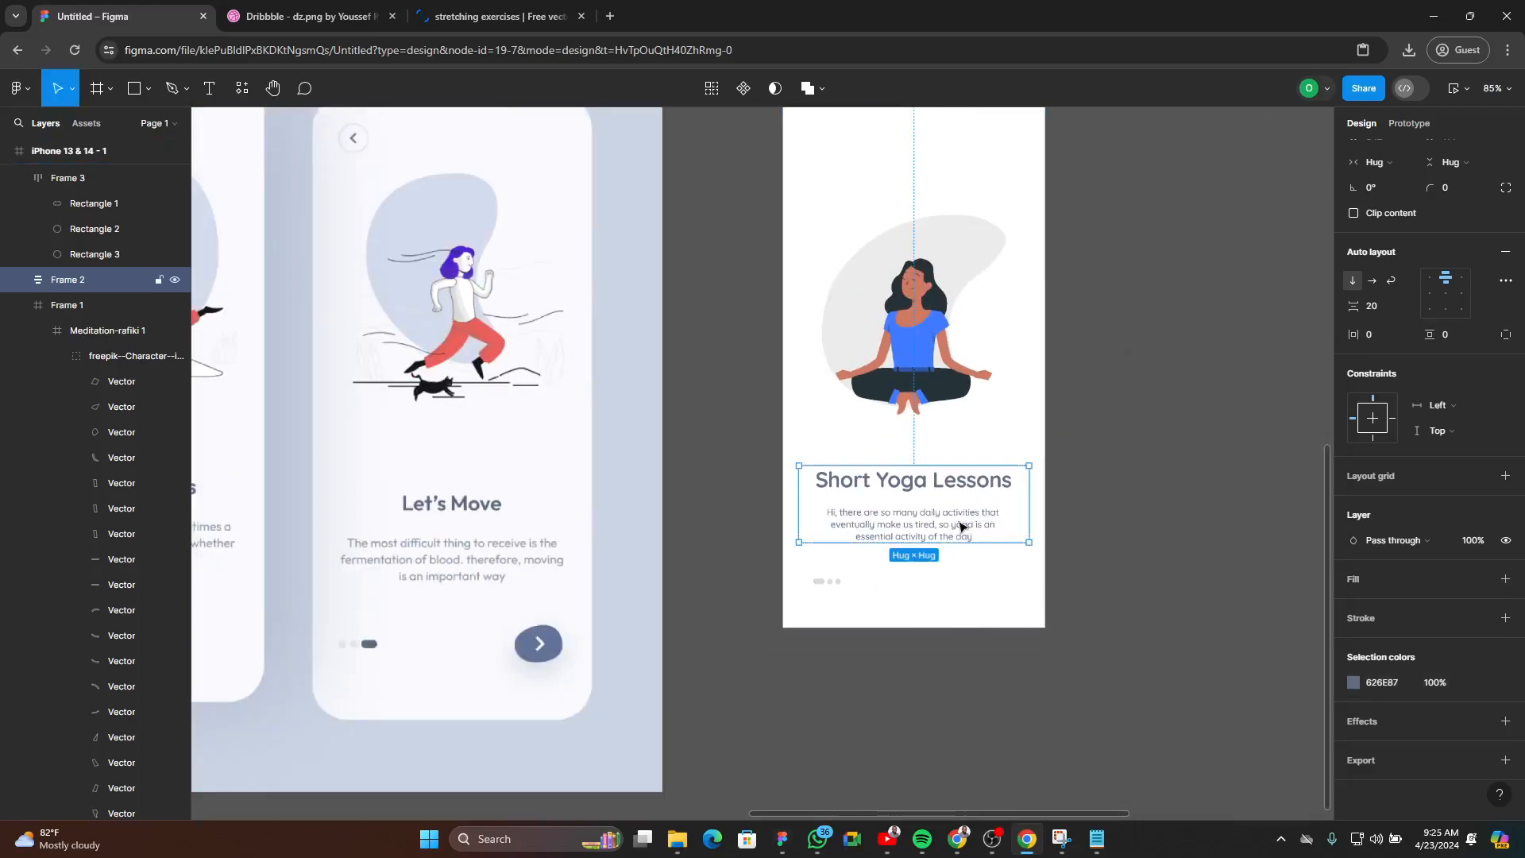
pyautogui.doubleClick(954, 526)
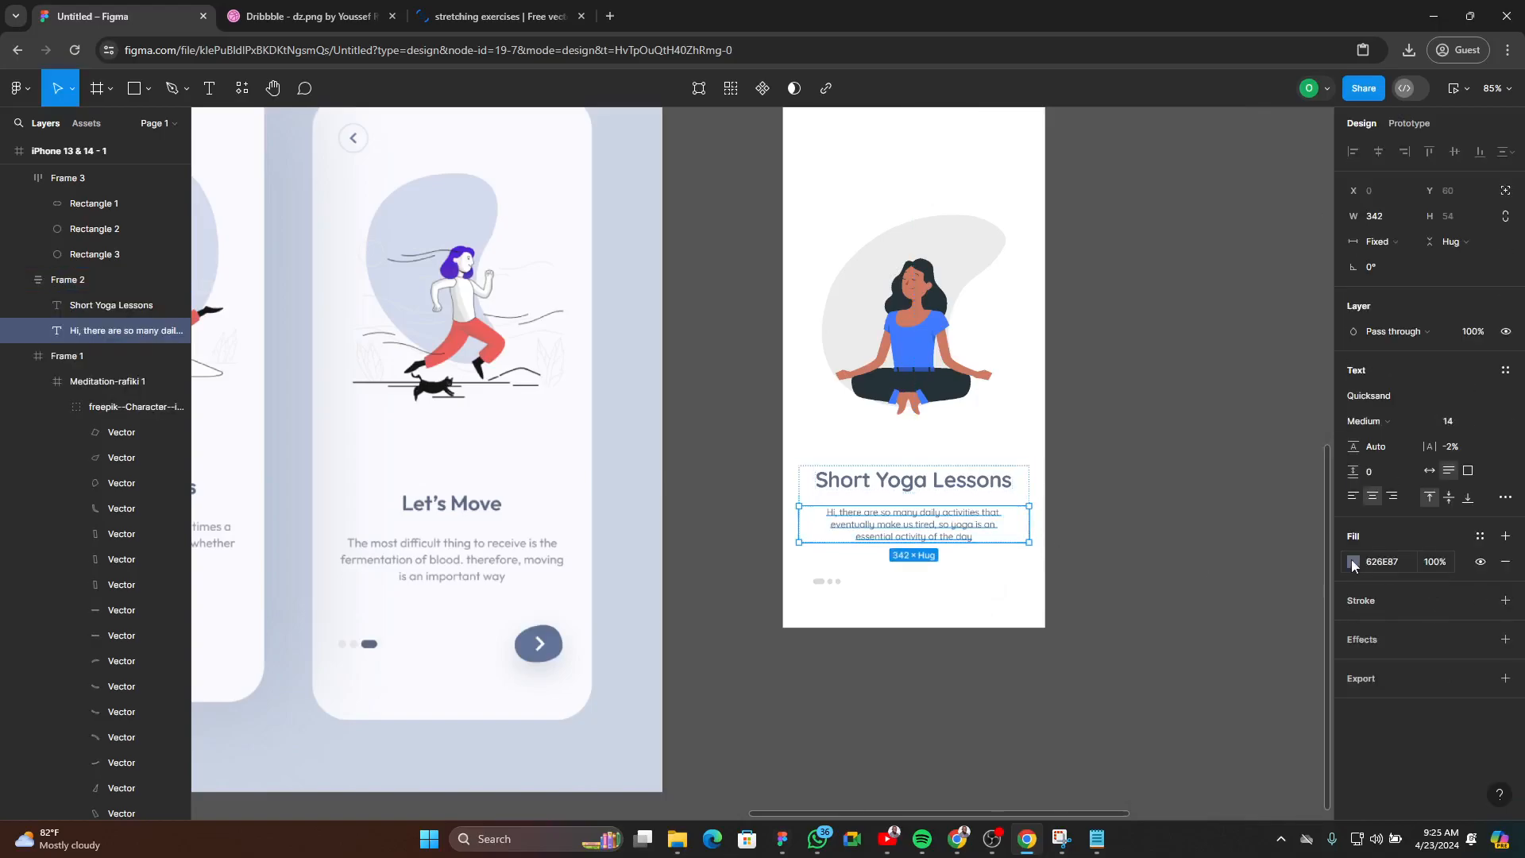
pyautogui.click(1353, 562)
pyautogui.click(1167, 633)
pyautogui.scroll(10, 603, 606)
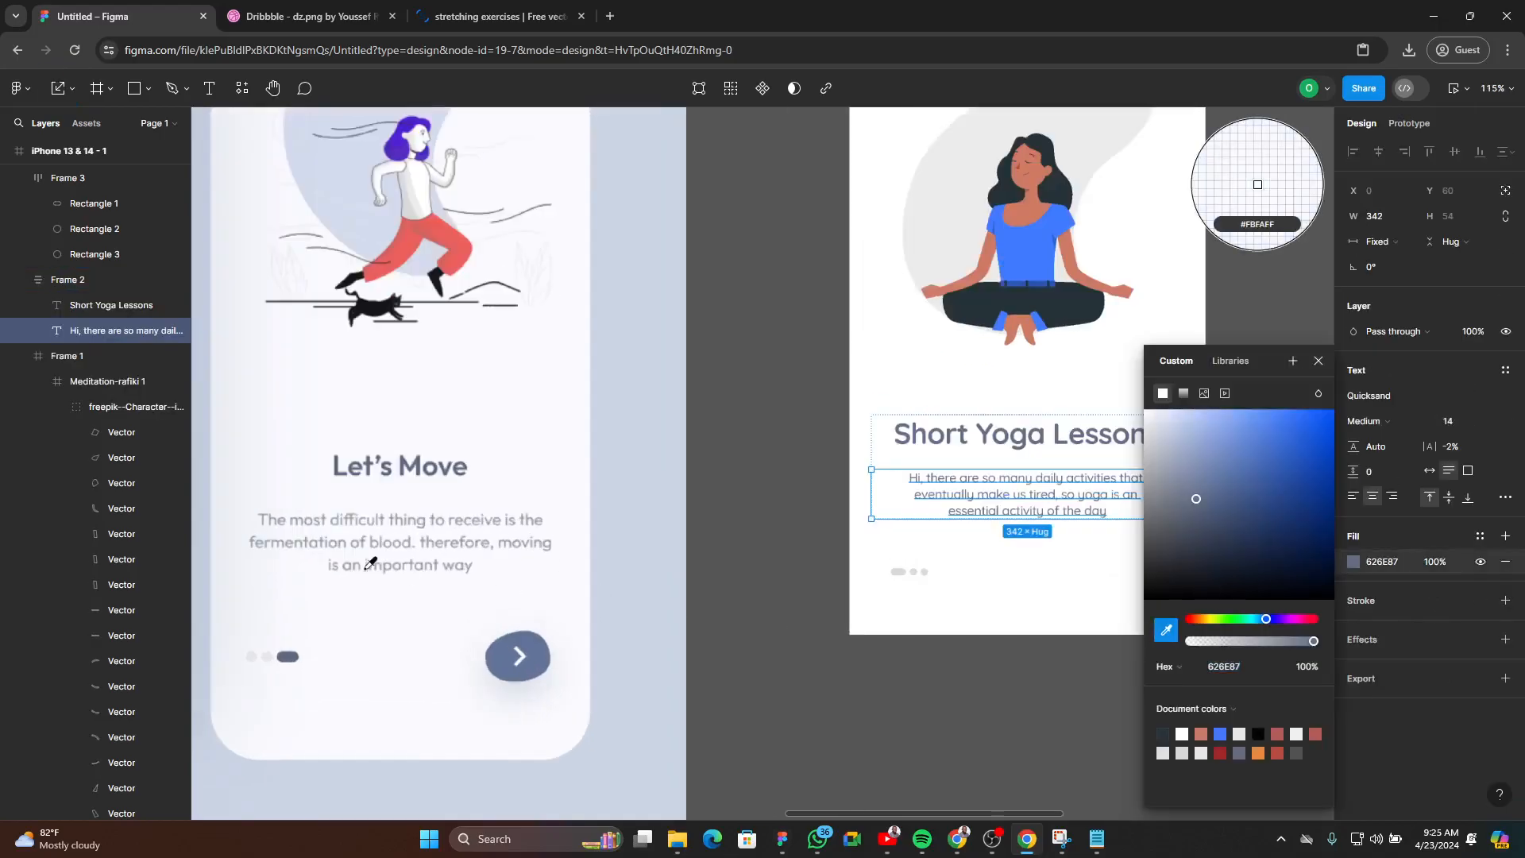
pyautogui.scroll(9, 413, 532)
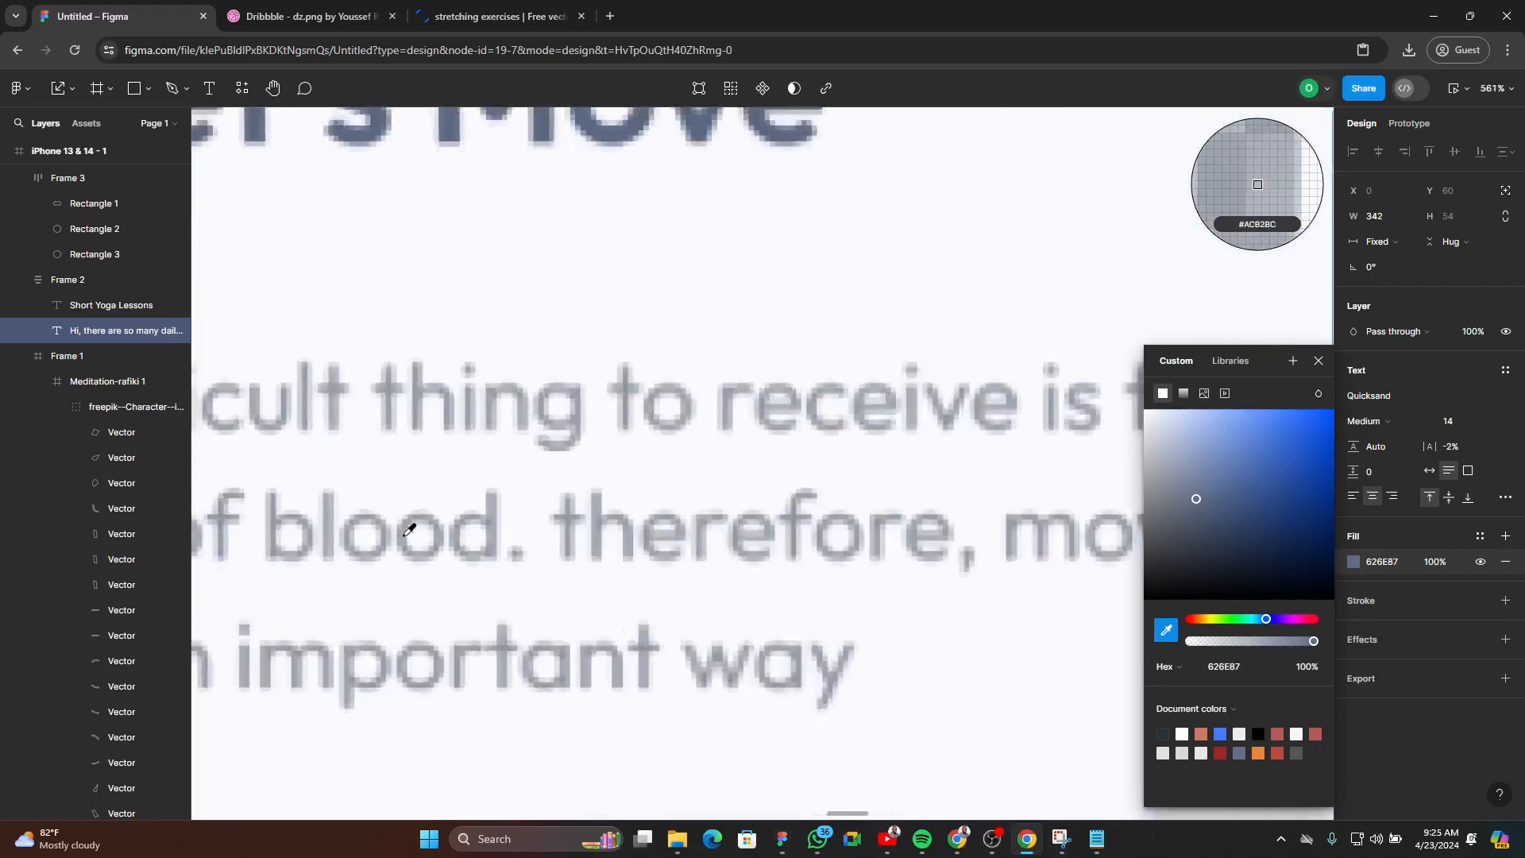
pyautogui.click(405, 560)
pyautogui.scroll(-15, 407, 568)
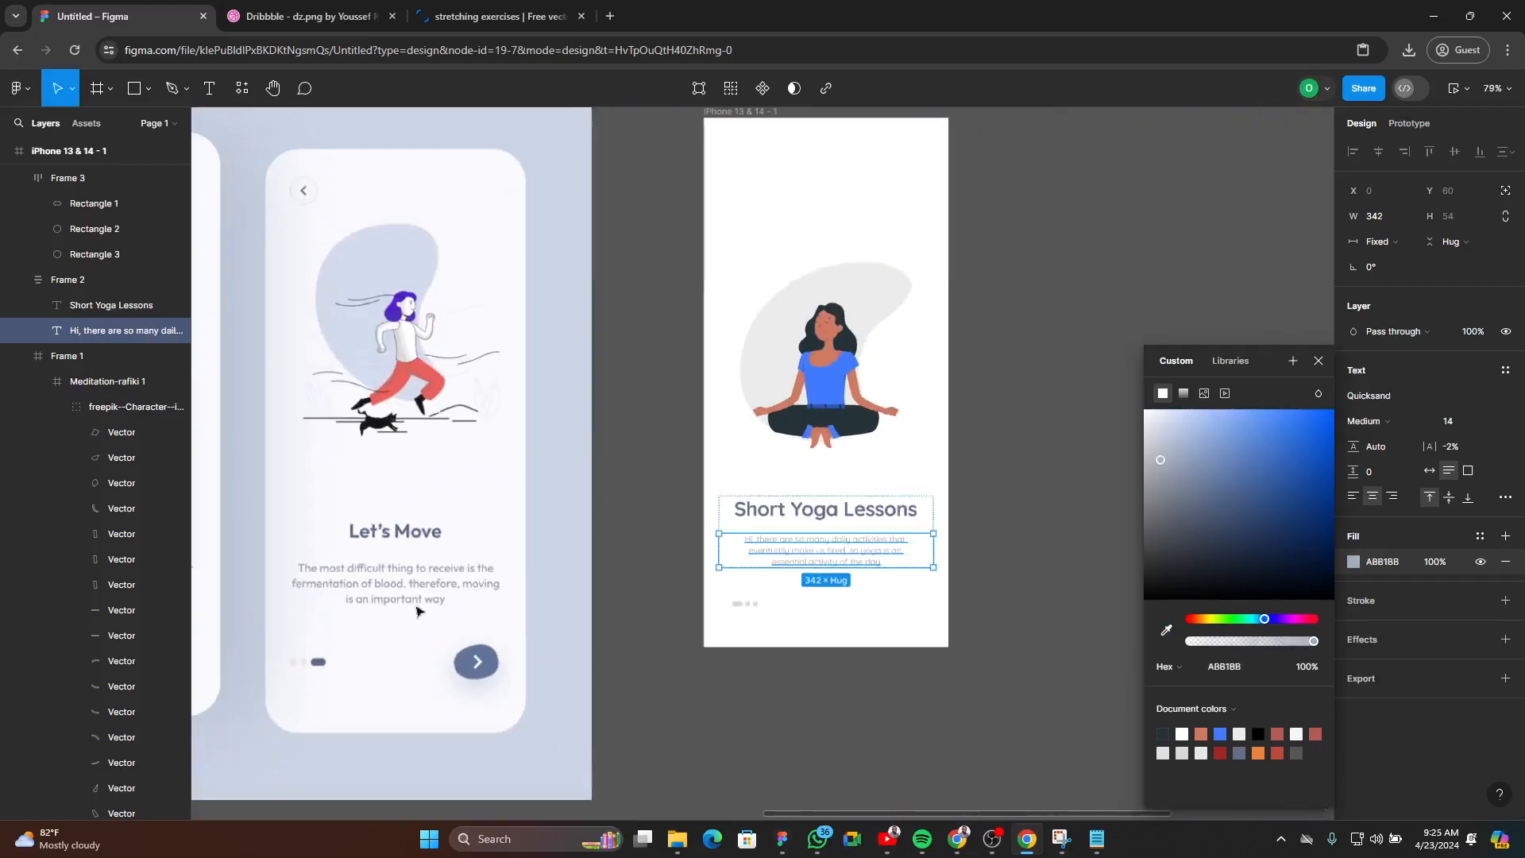
pyautogui.click(978, 589)
# - Darken the description text's fill color to 8D939D
pyautogui.scroll(10, 743, 633)
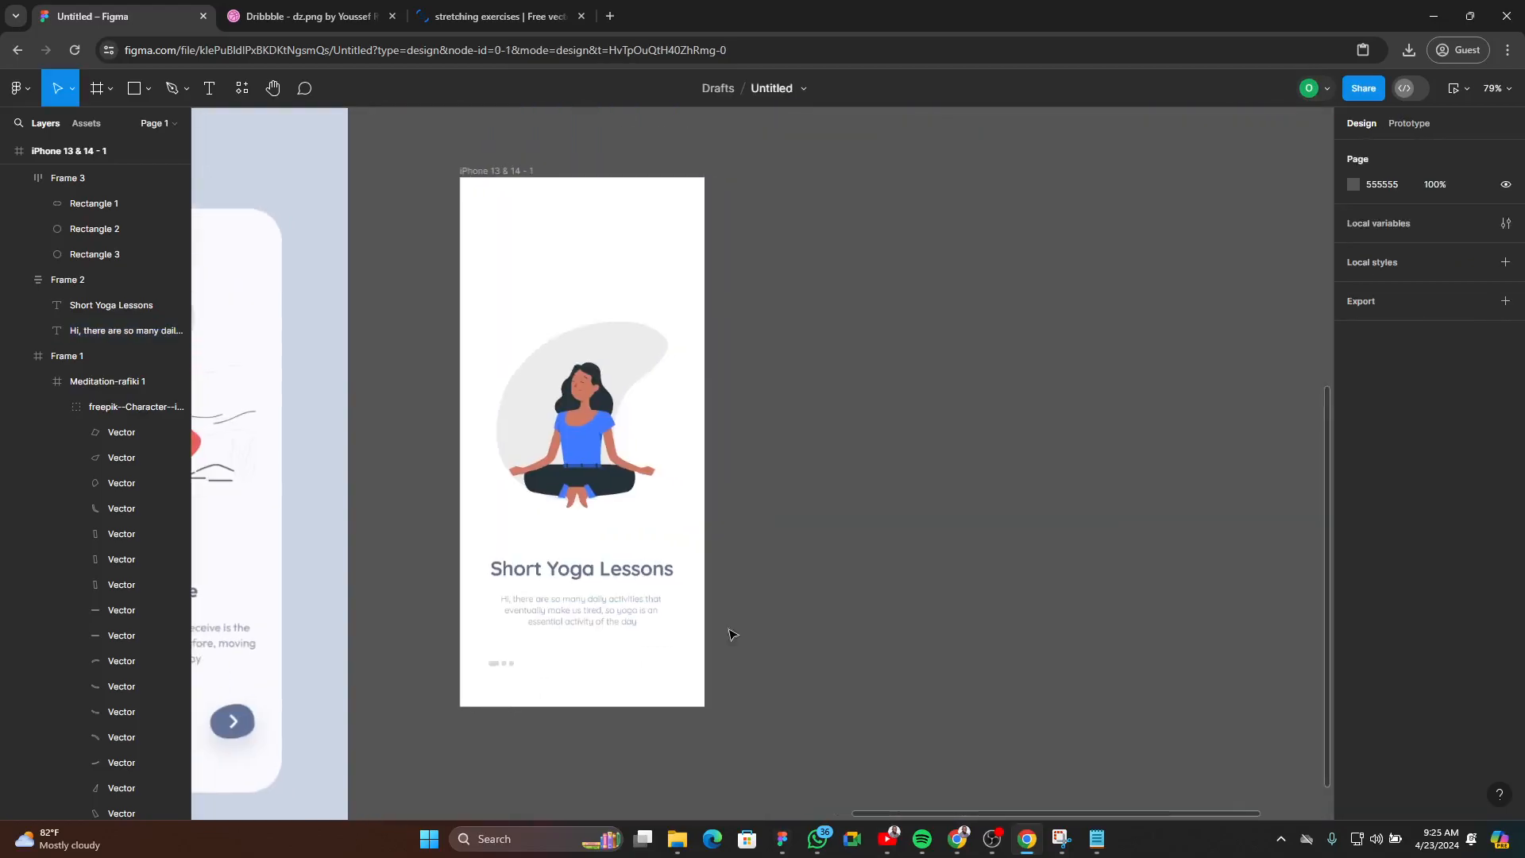
pyautogui.doubleClick(547, 603)
pyautogui.scroll(-4, 798, 595)
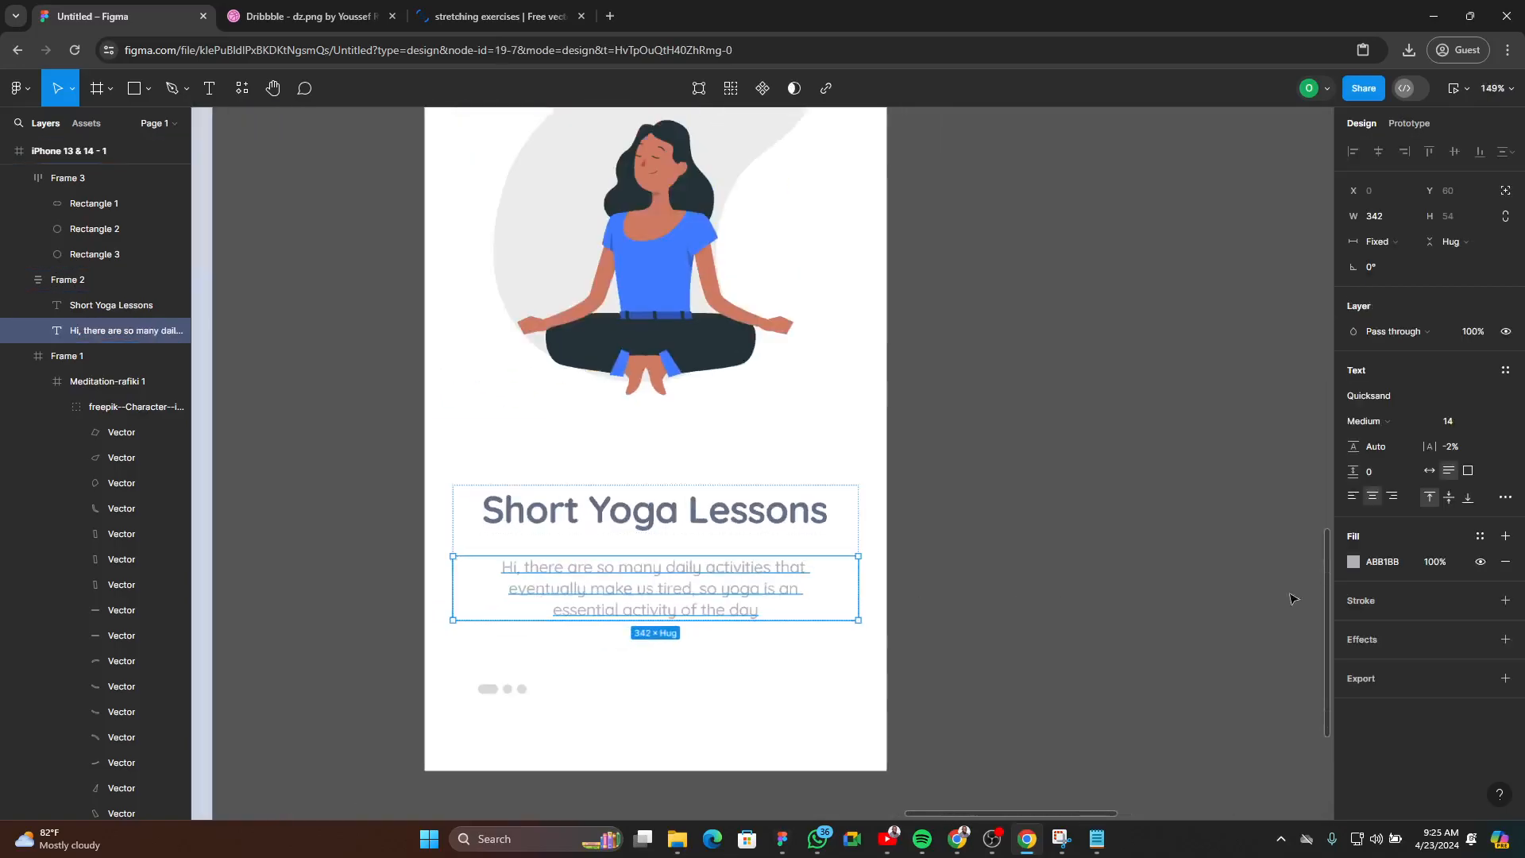
pyautogui.click(1387, 566)
pyautogui.write('979DA7')
pyautogui.press('Return')
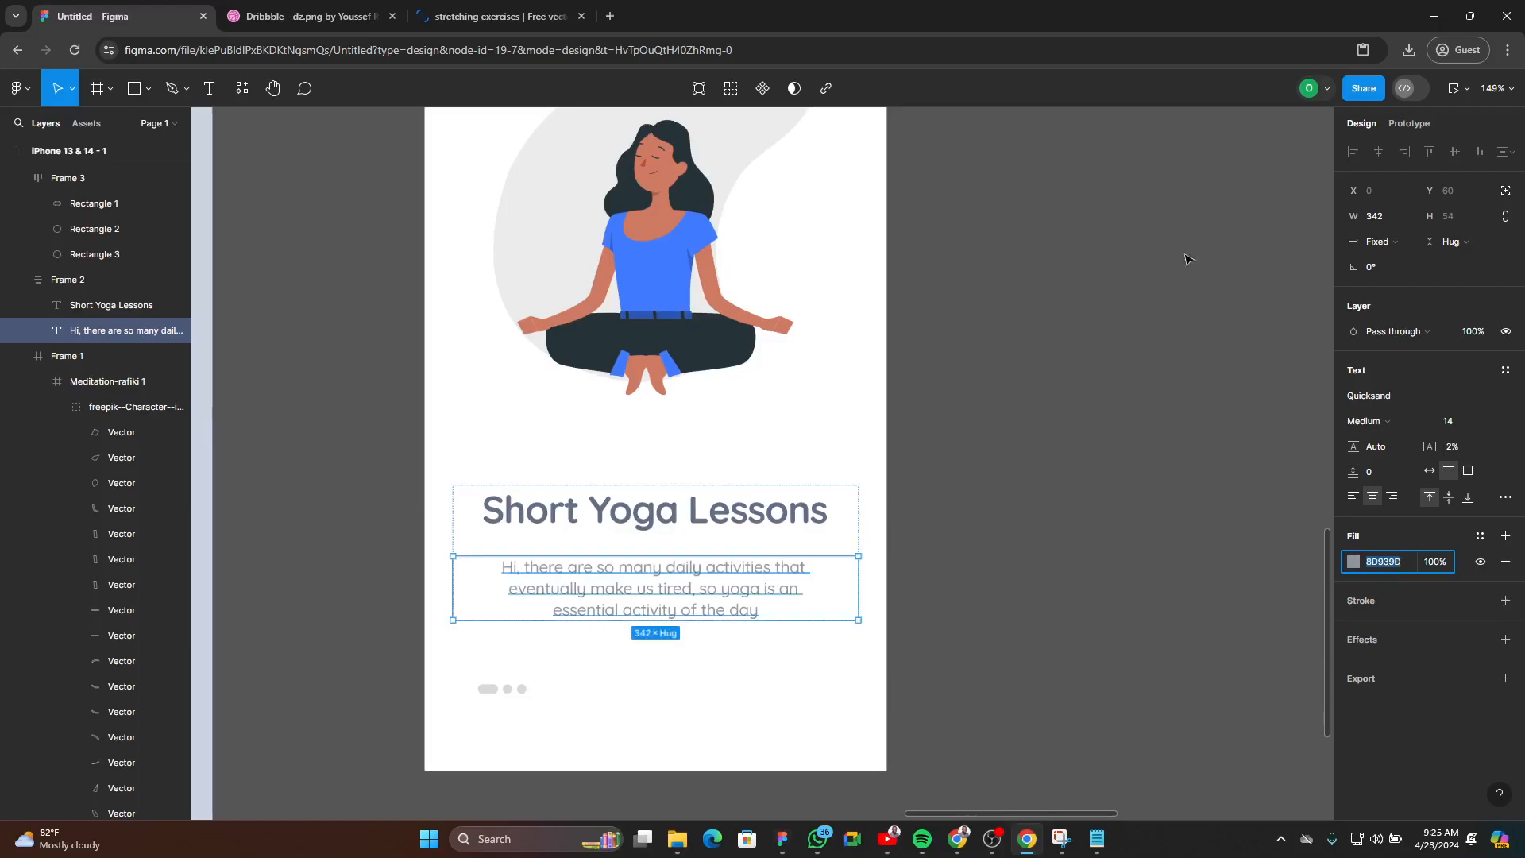
# - Check the description text deselected against the frame and undo its darker fill color
pyautogui.click(1077, 582)
pyautogui.doubleClick(709, 591)
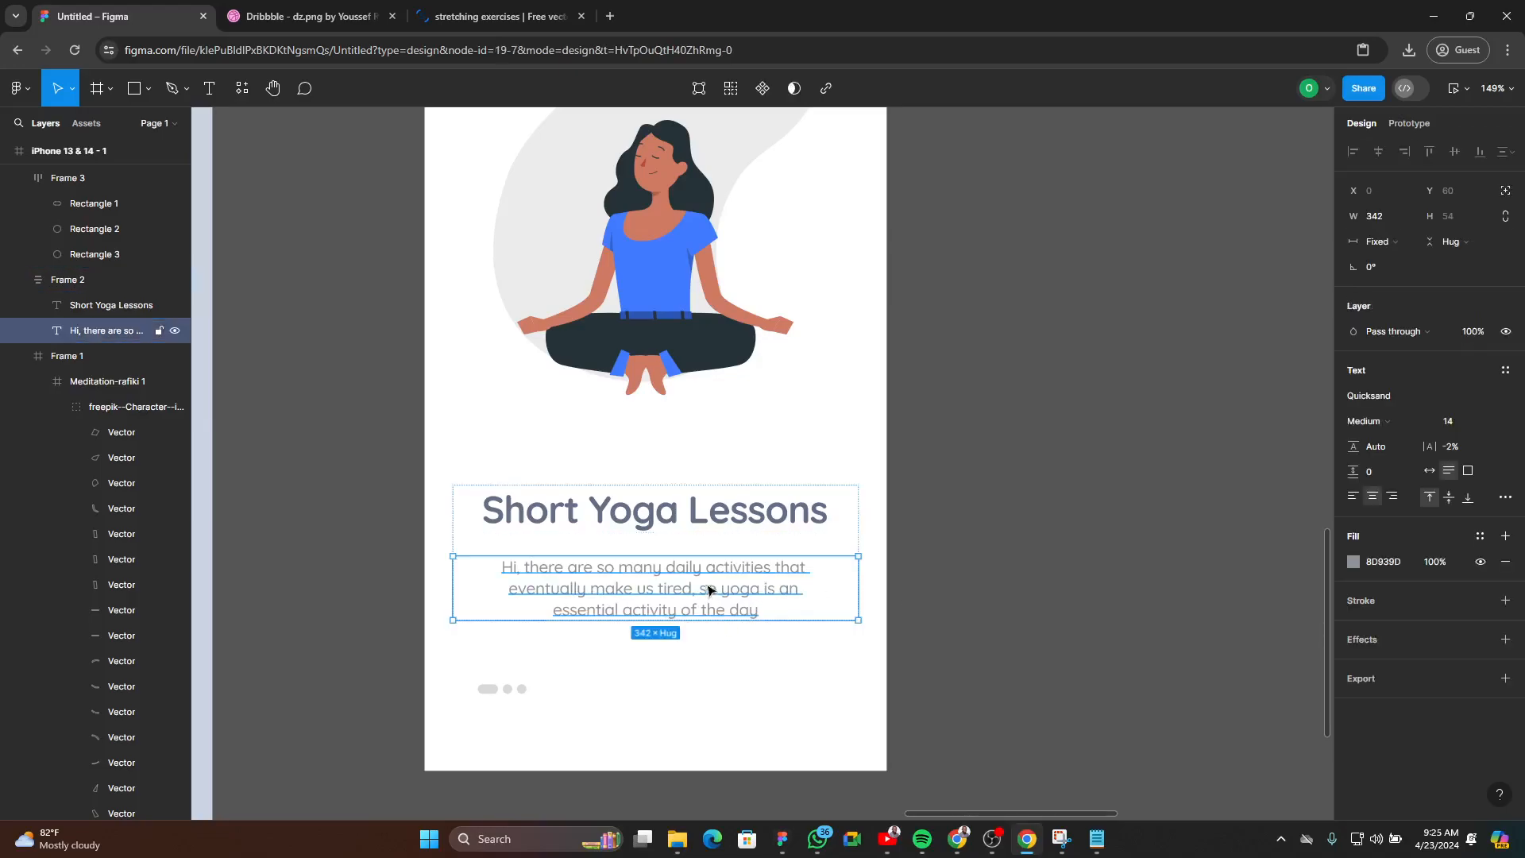
pyautogui.click(1001, 612)
pyautogui.doubleClick(760, 609)
pyautogui.hotkey('ctrl', 'z')
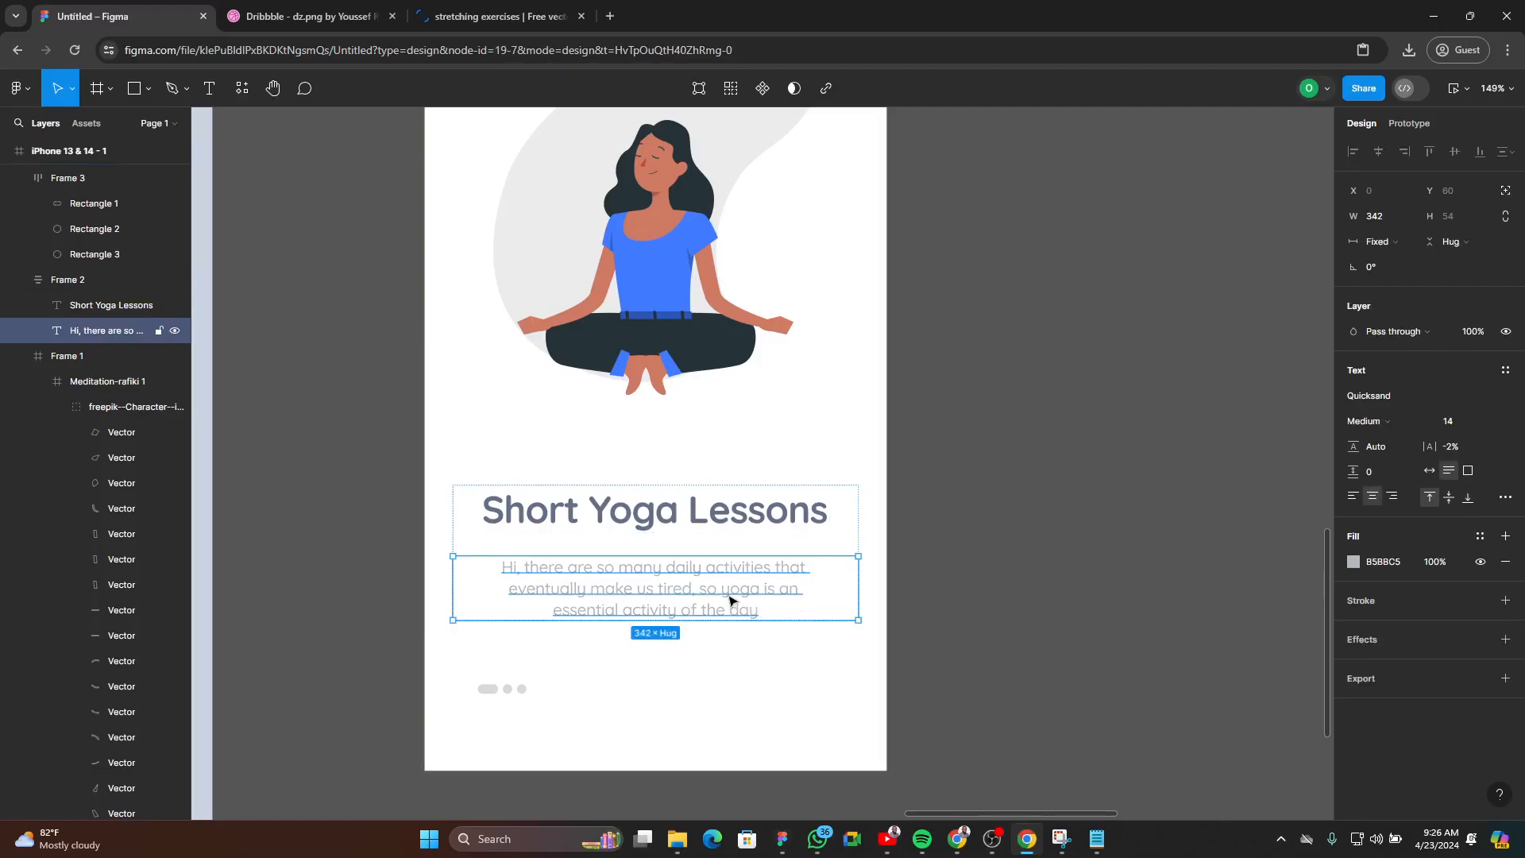
# - Undo the description text's color changes back to ABB1BB and darken its fill to 979DA7
pyautogui.hotkey('ctrl', 'z')
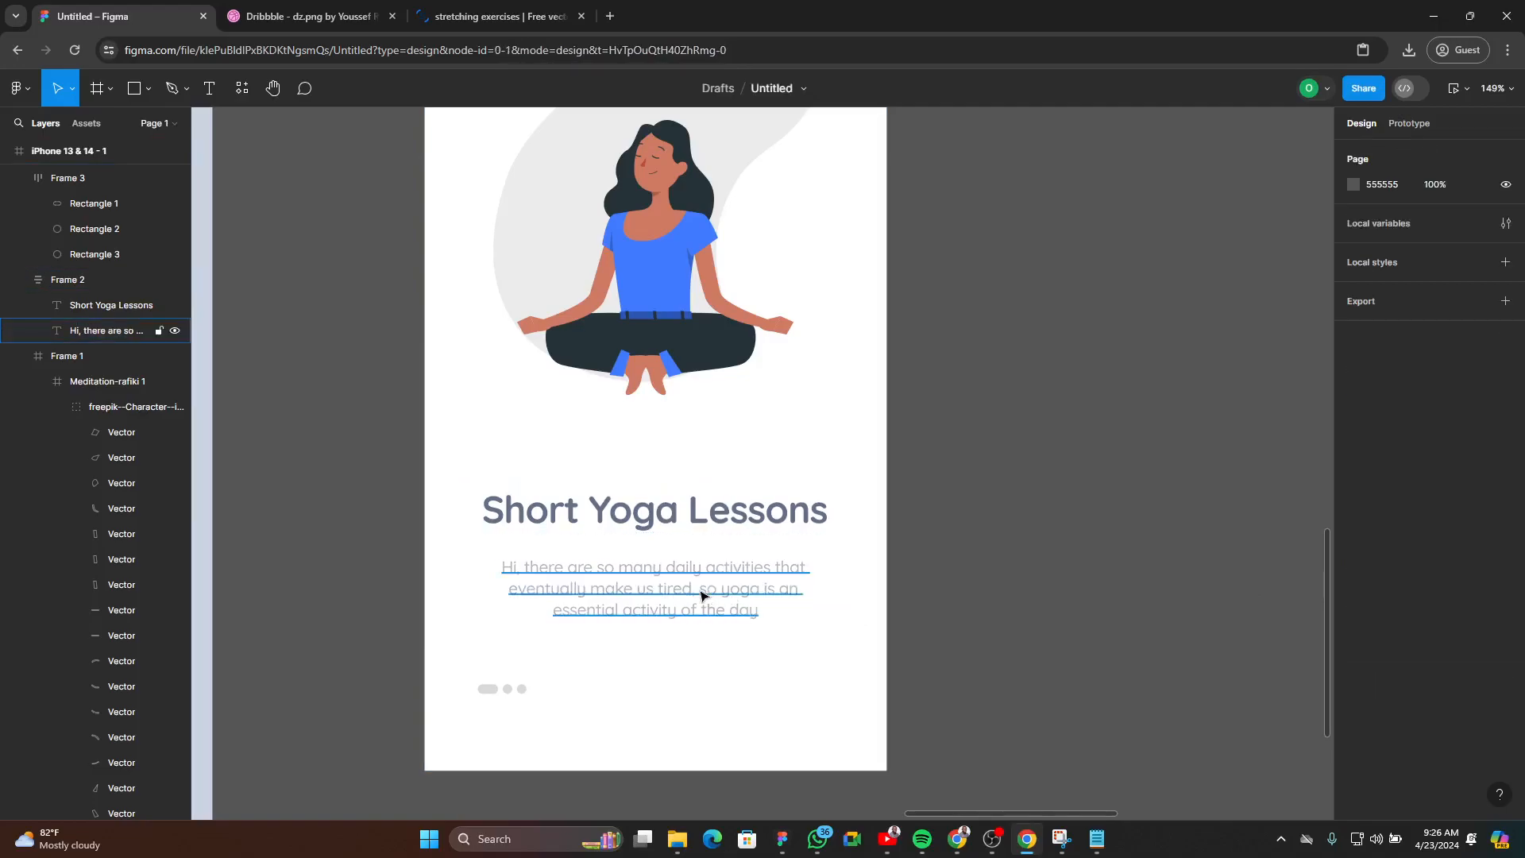
pyautogui.hotkey('ctrl', 'z')
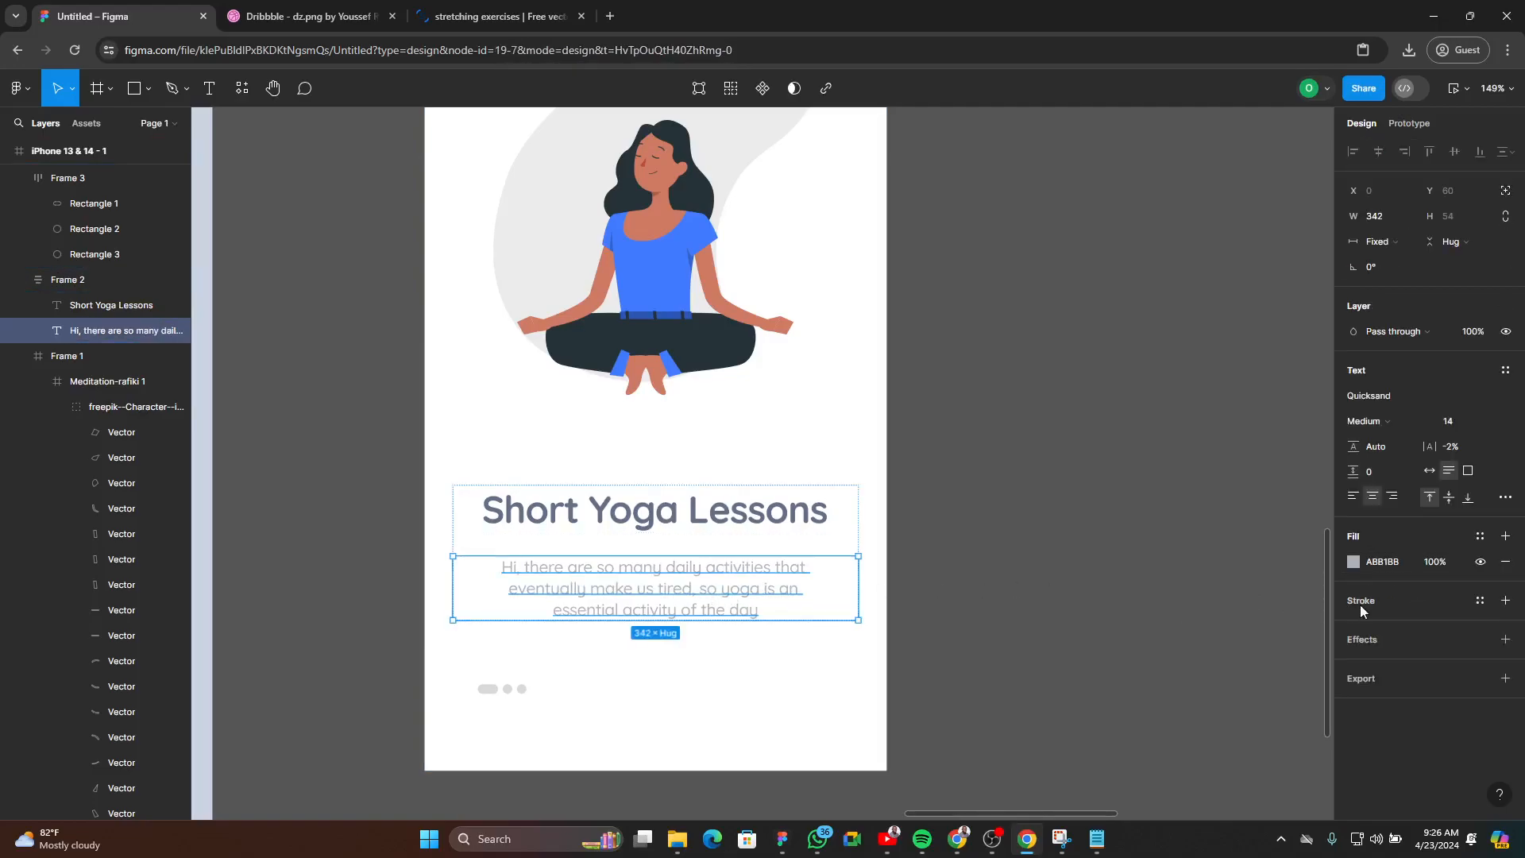
pyautogui.click(1385, 562)
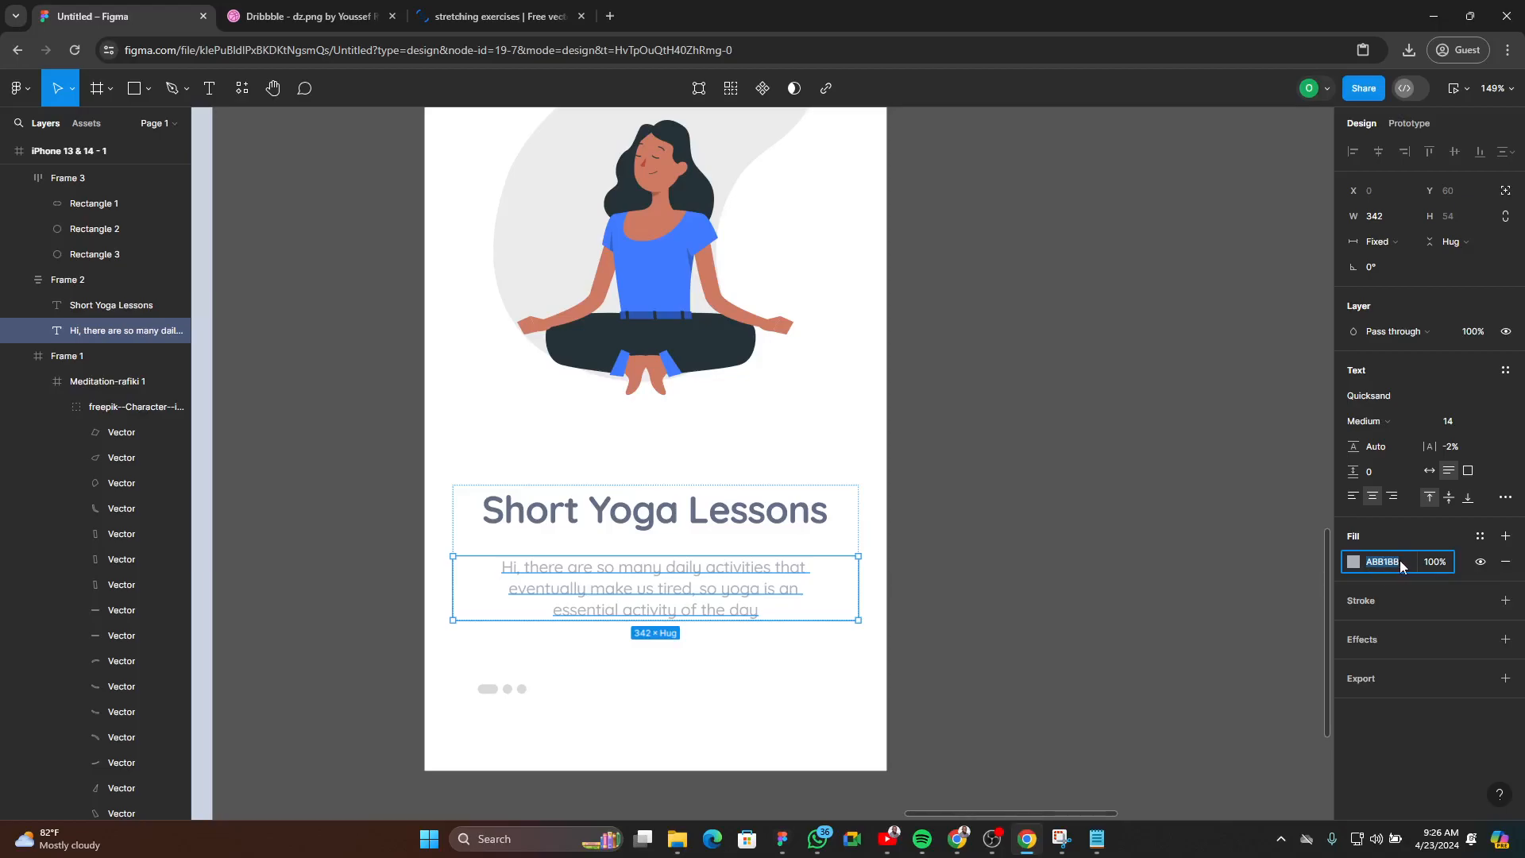
pyautogui.hotkey('shift', 'Down')
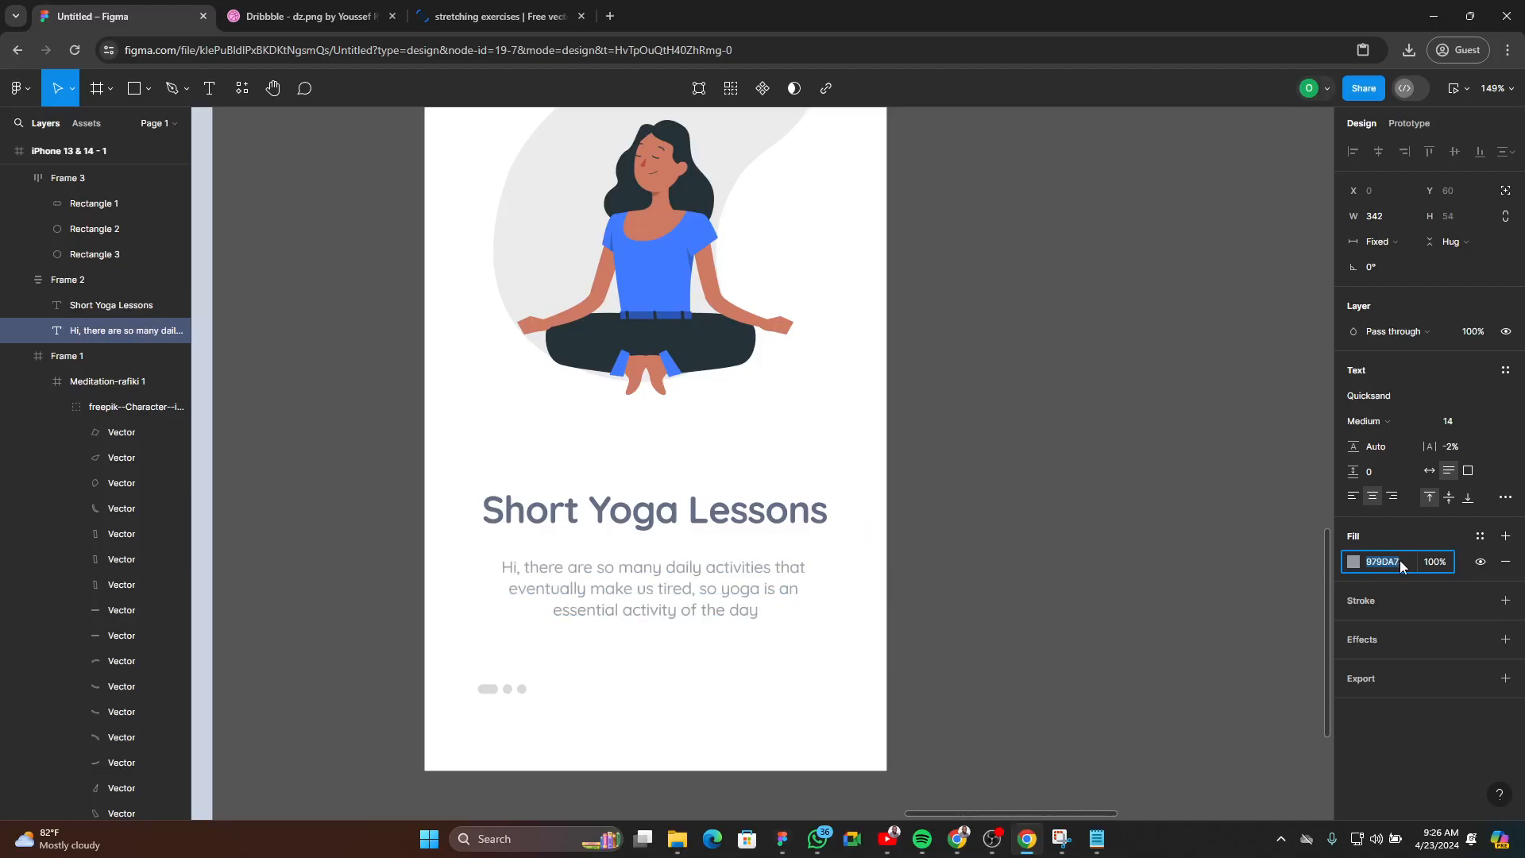
pyautogui.click(1008, 602)
pyautogui.scroll(-5, 967, 580)
pyautogui.scroll(-2, 961, 570)
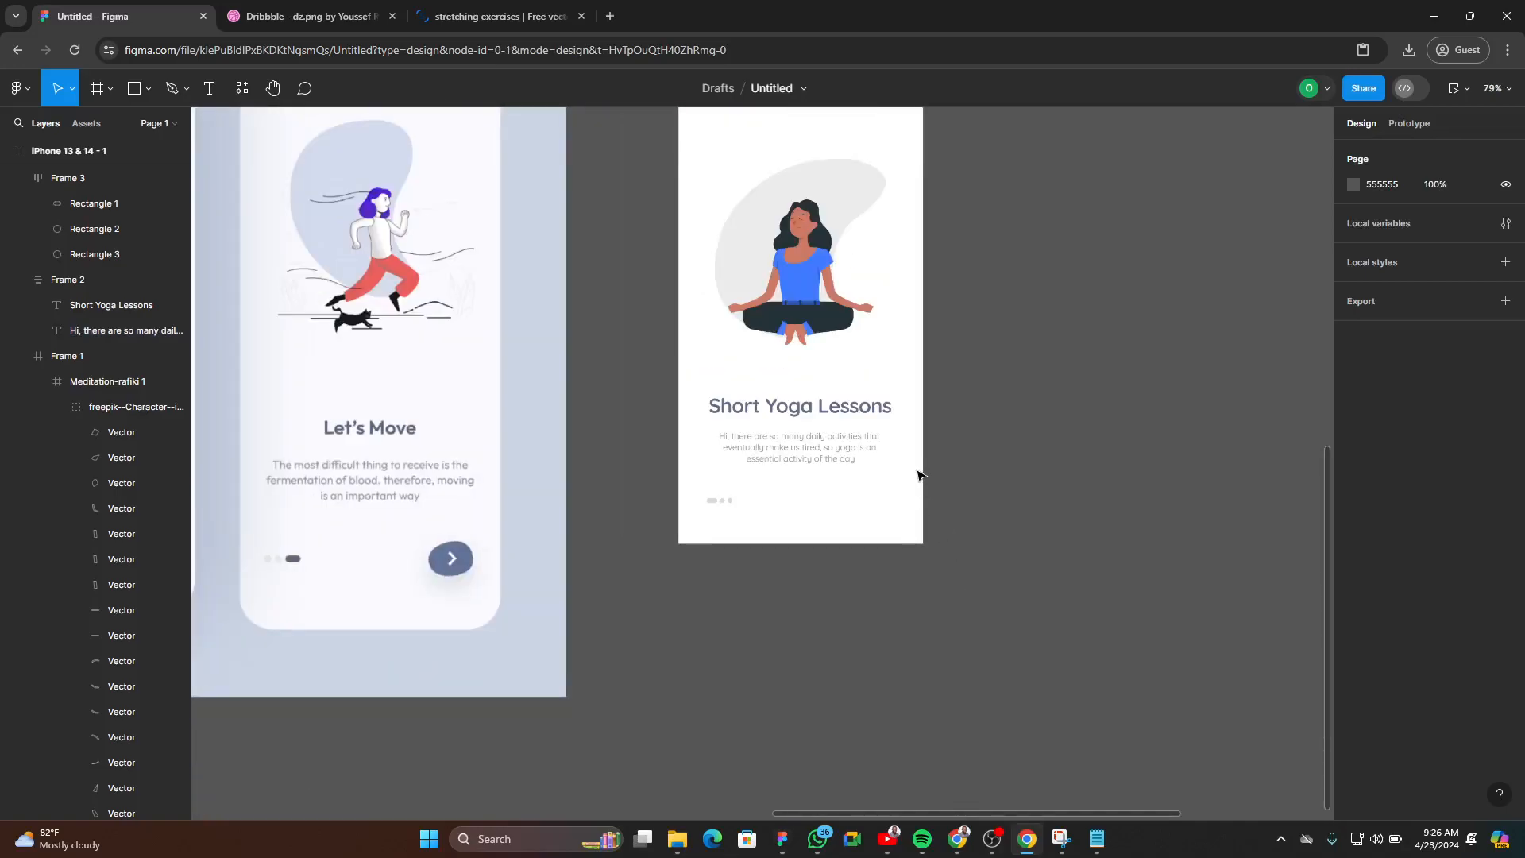
pyautogui.scroll(3, 871, 467)
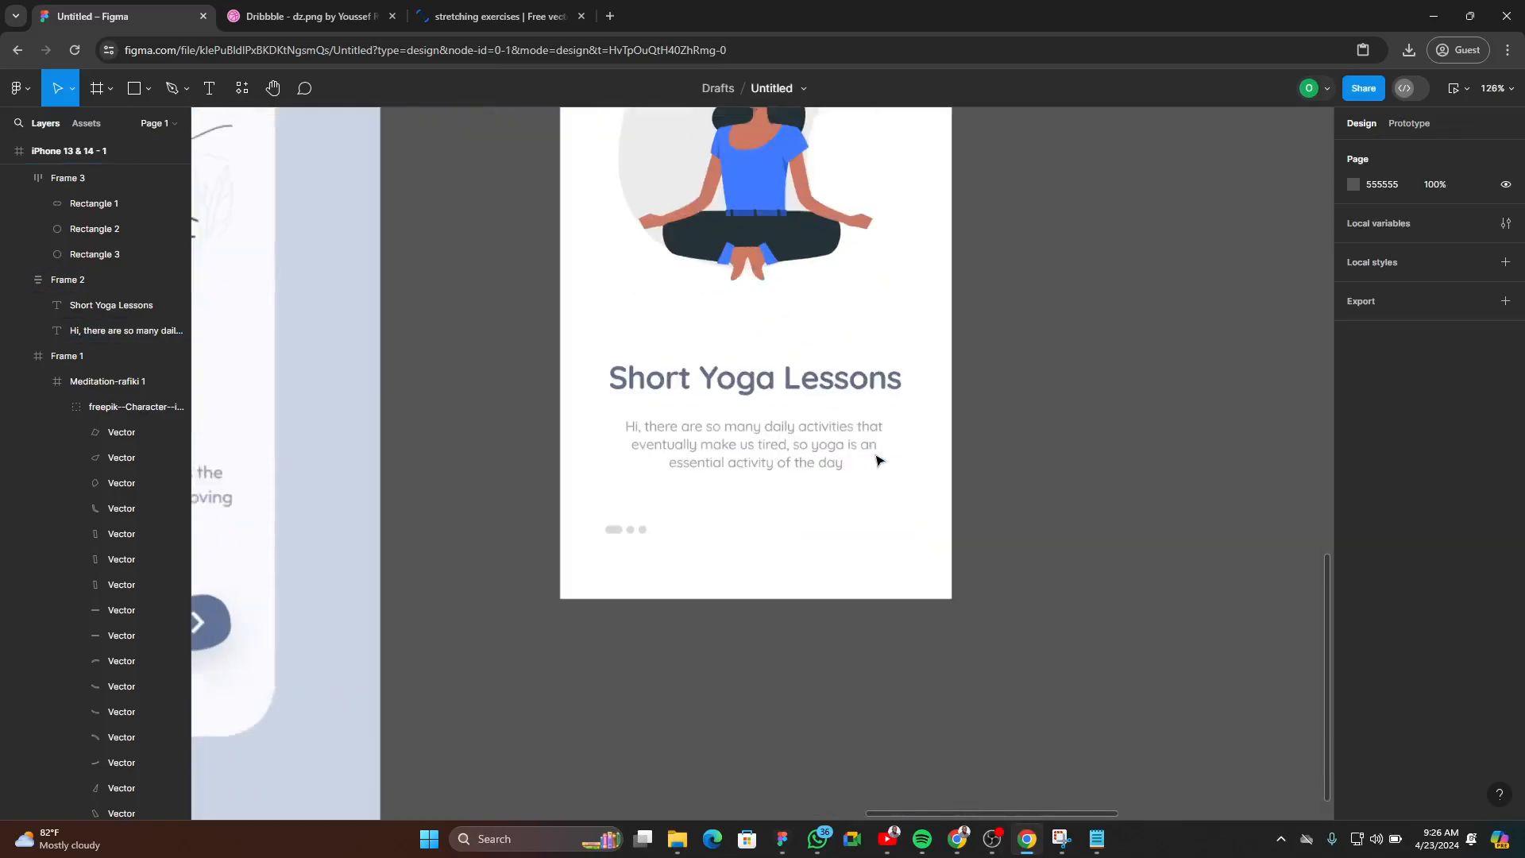
# - Darken the description text's fill color by two further large increments, through 838993
pyautogui.click(875, 463)
pyautogui.click(1397, 564)
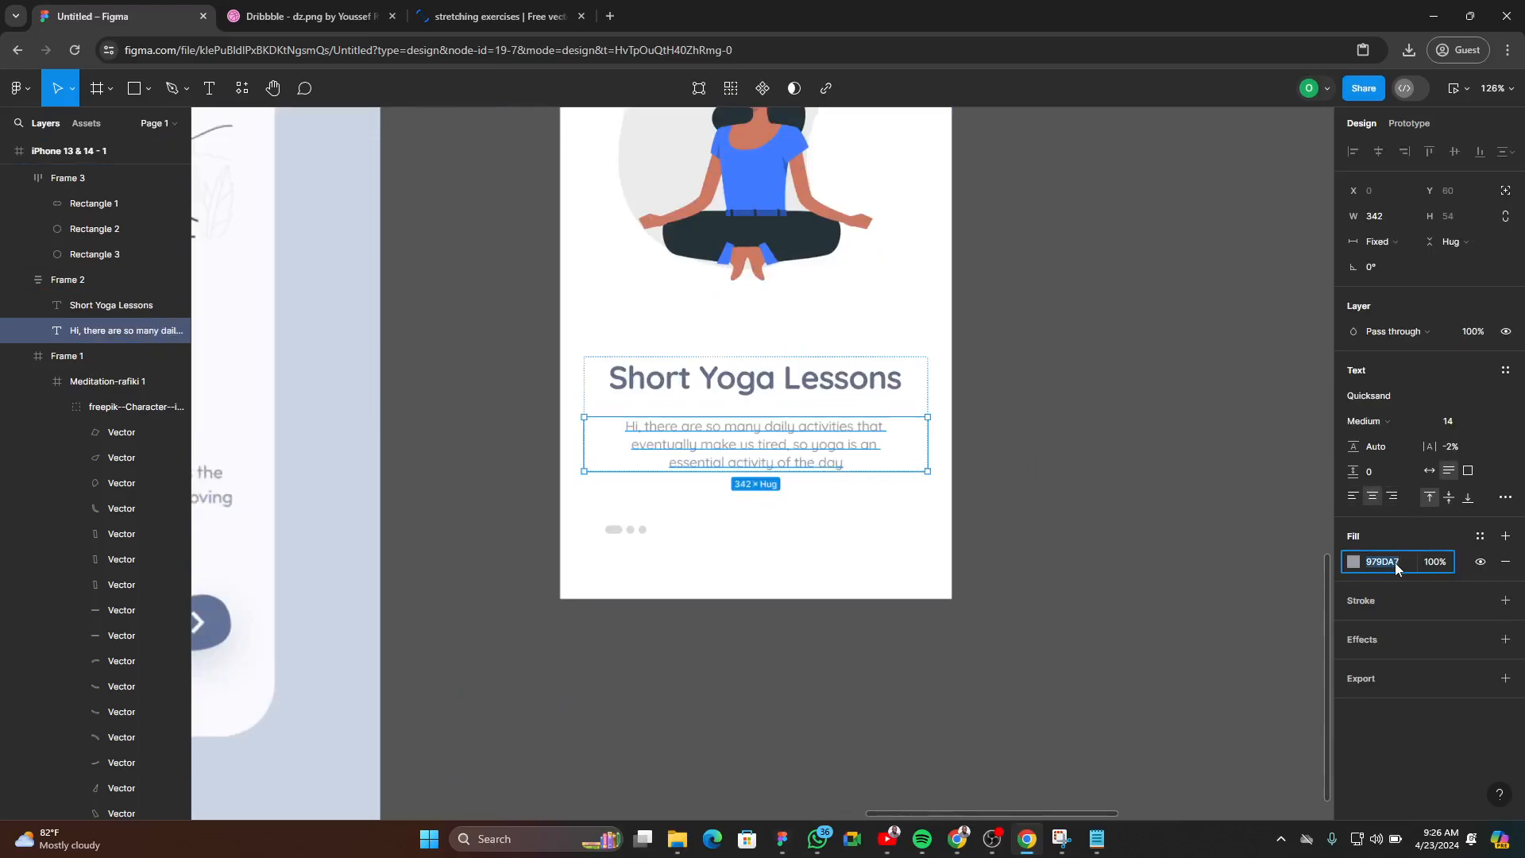
pyautogui.hotkey('shift', 'Down')
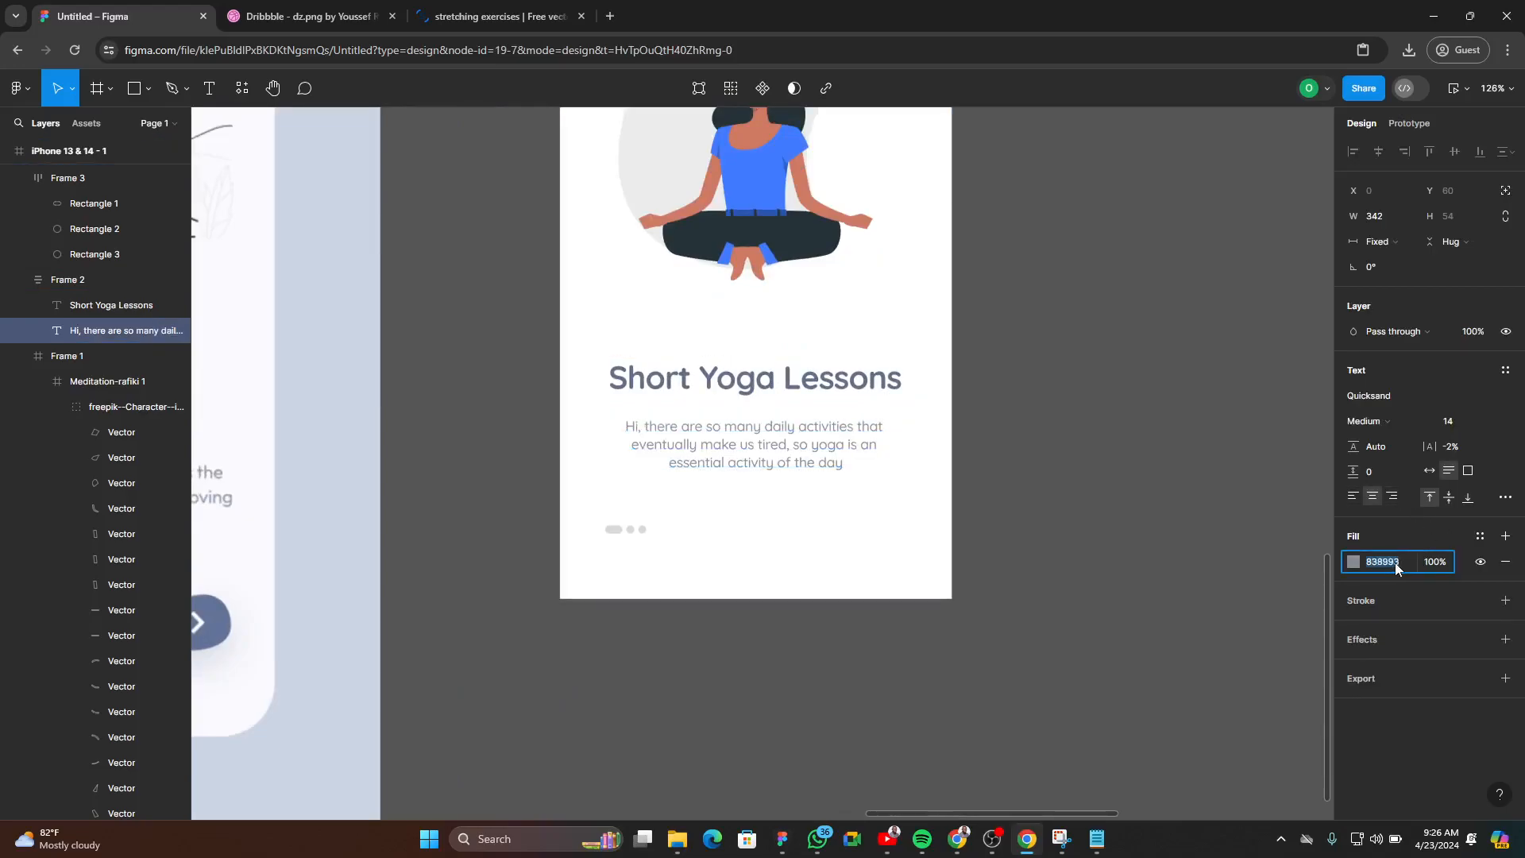
pyautogui.hotkey('shift', 'Down')
pyautogui.click(1175, 568)
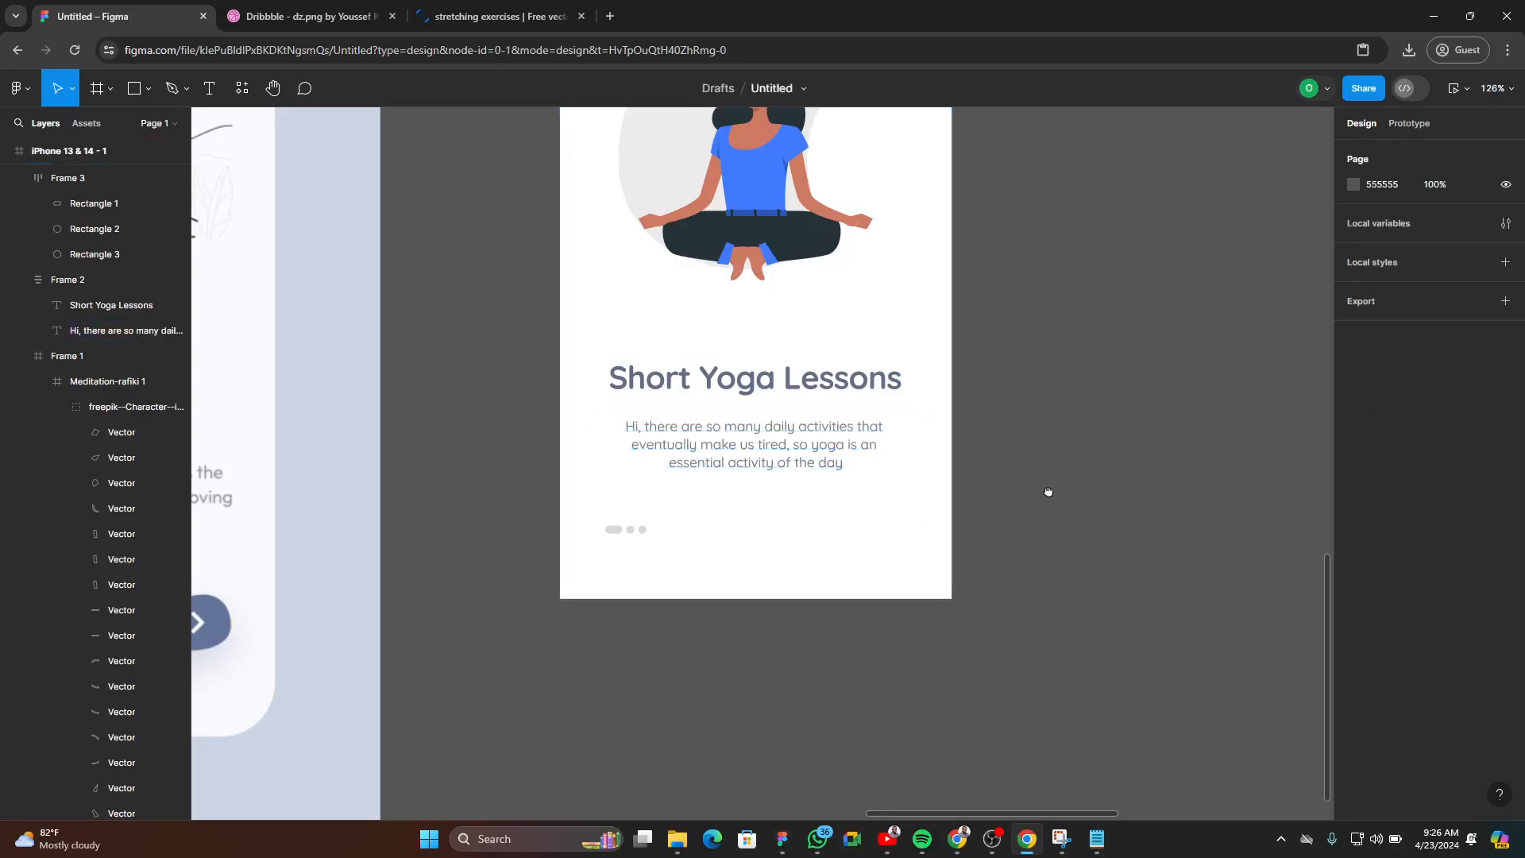
# - Recolor the page indicator's elongated first mark to 626E87, copied from the "Short Yoga Lessons" title fill
pyautogui.moveTo(1052, 489); pyautogui.dragTo(1019, 531)
pyautogui.scroll(5, 569, 544)
pyautogui.keyDown('ctrl'); pyautogui.click(760, 322); pyautogui.keyUp('ctrl')
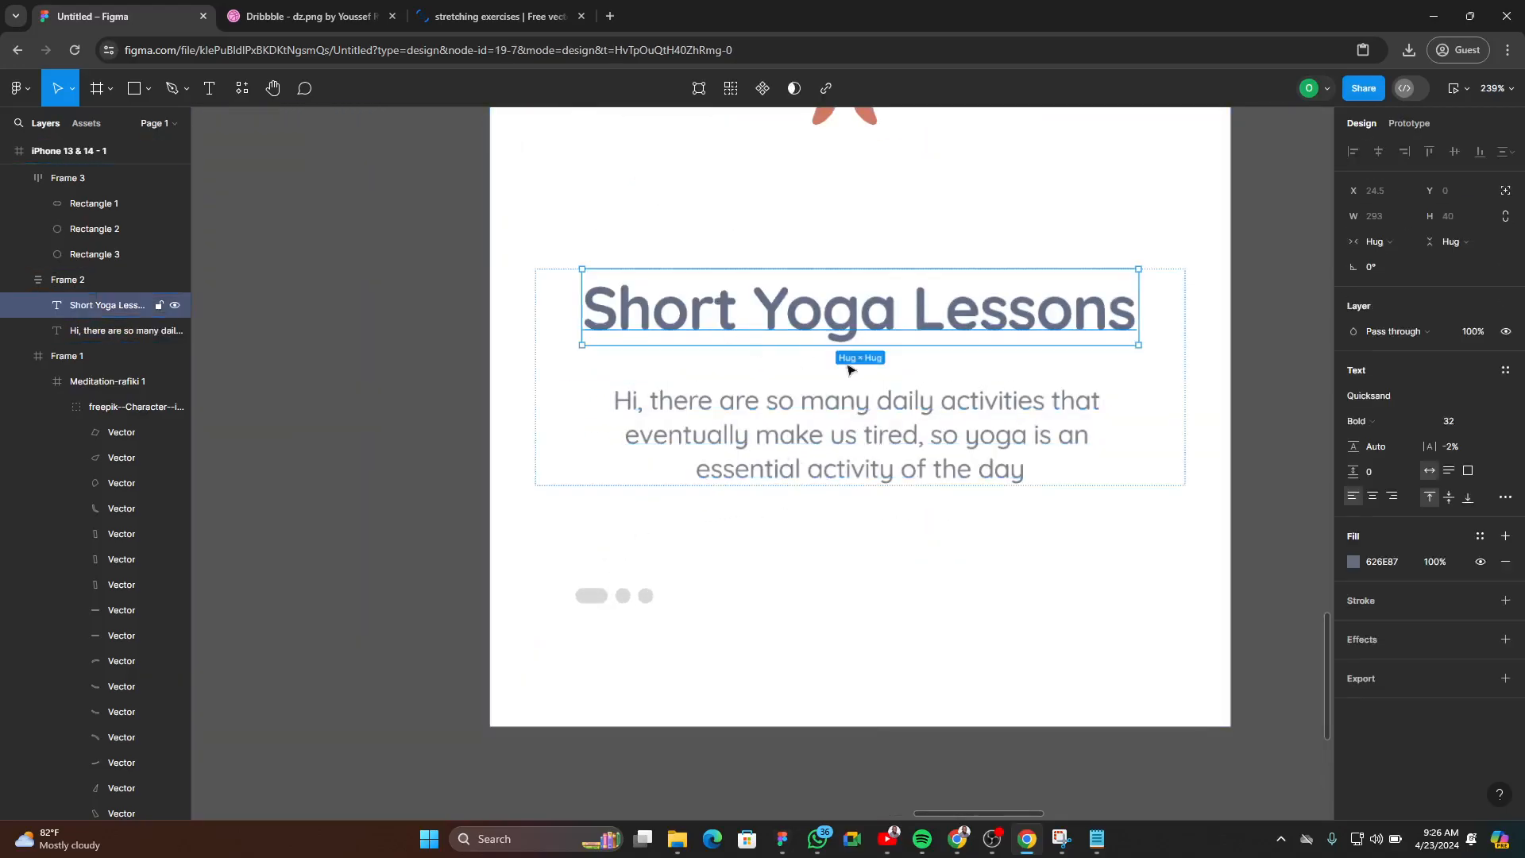
pyautogui.click(1383, 569)
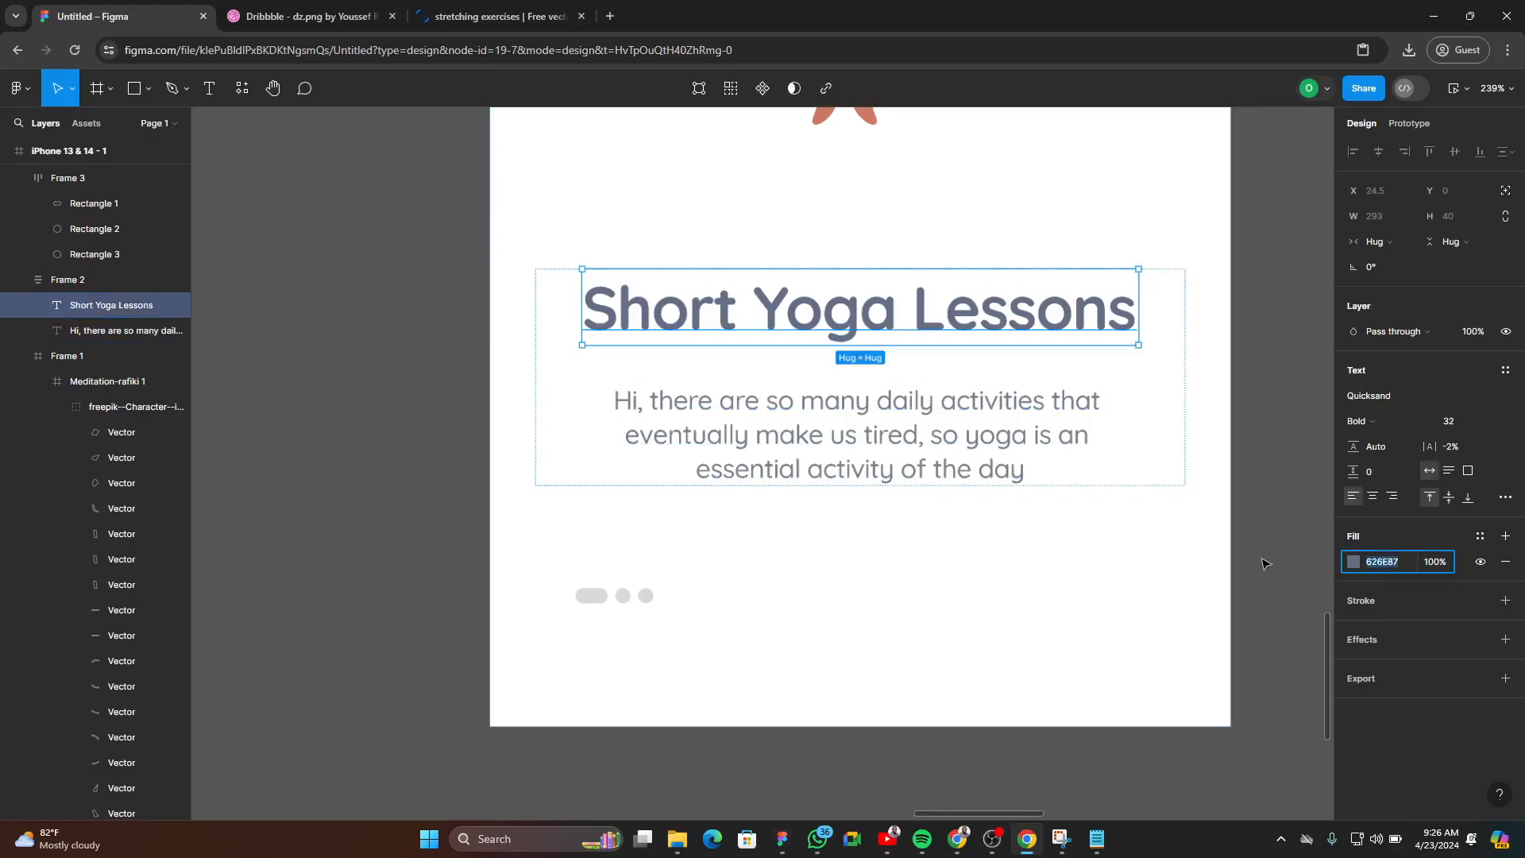
pyautogui.click(1251, 492)
pyautogui.keyDown('ctrl'); pyautogui.click(592, 595); pyautogui.keyUp('ctrl')
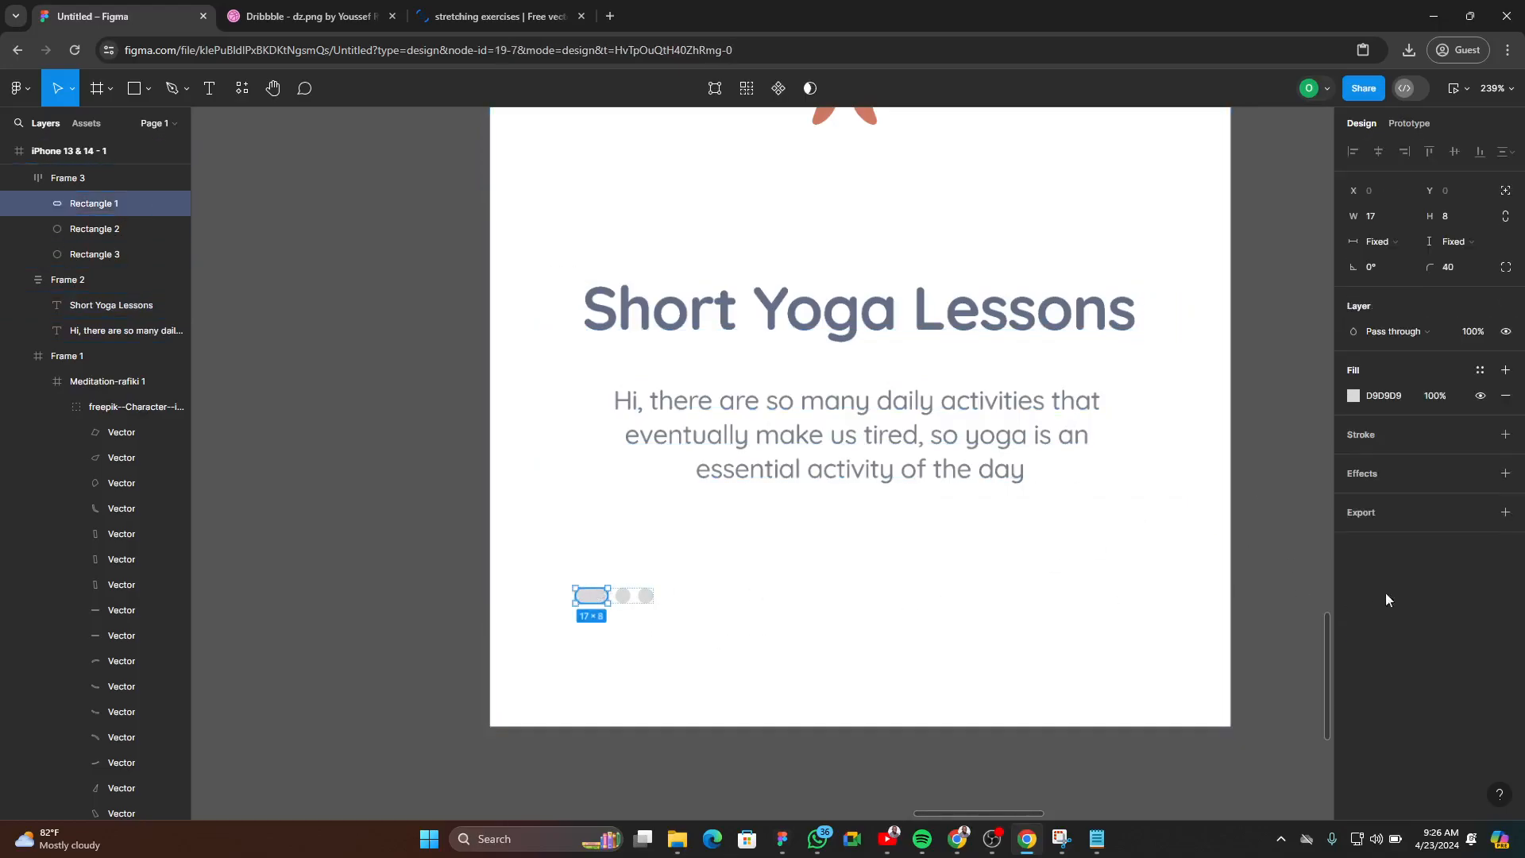
pyautogui.press('Return')
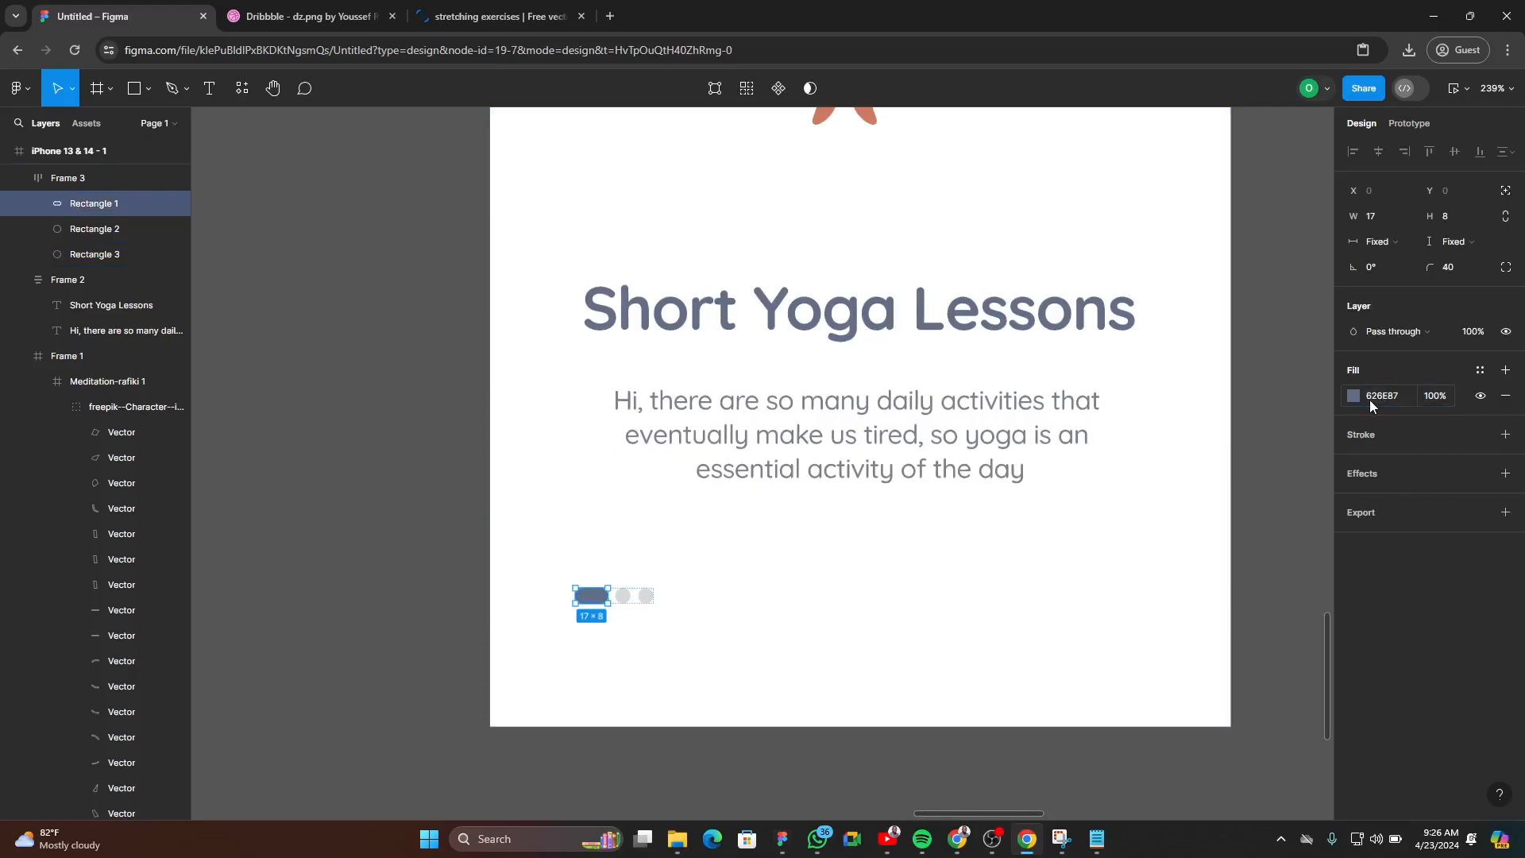
pyautogui.scroll(-5, 1048, 487)
pyautogui.scroll(5, 1109, 555)
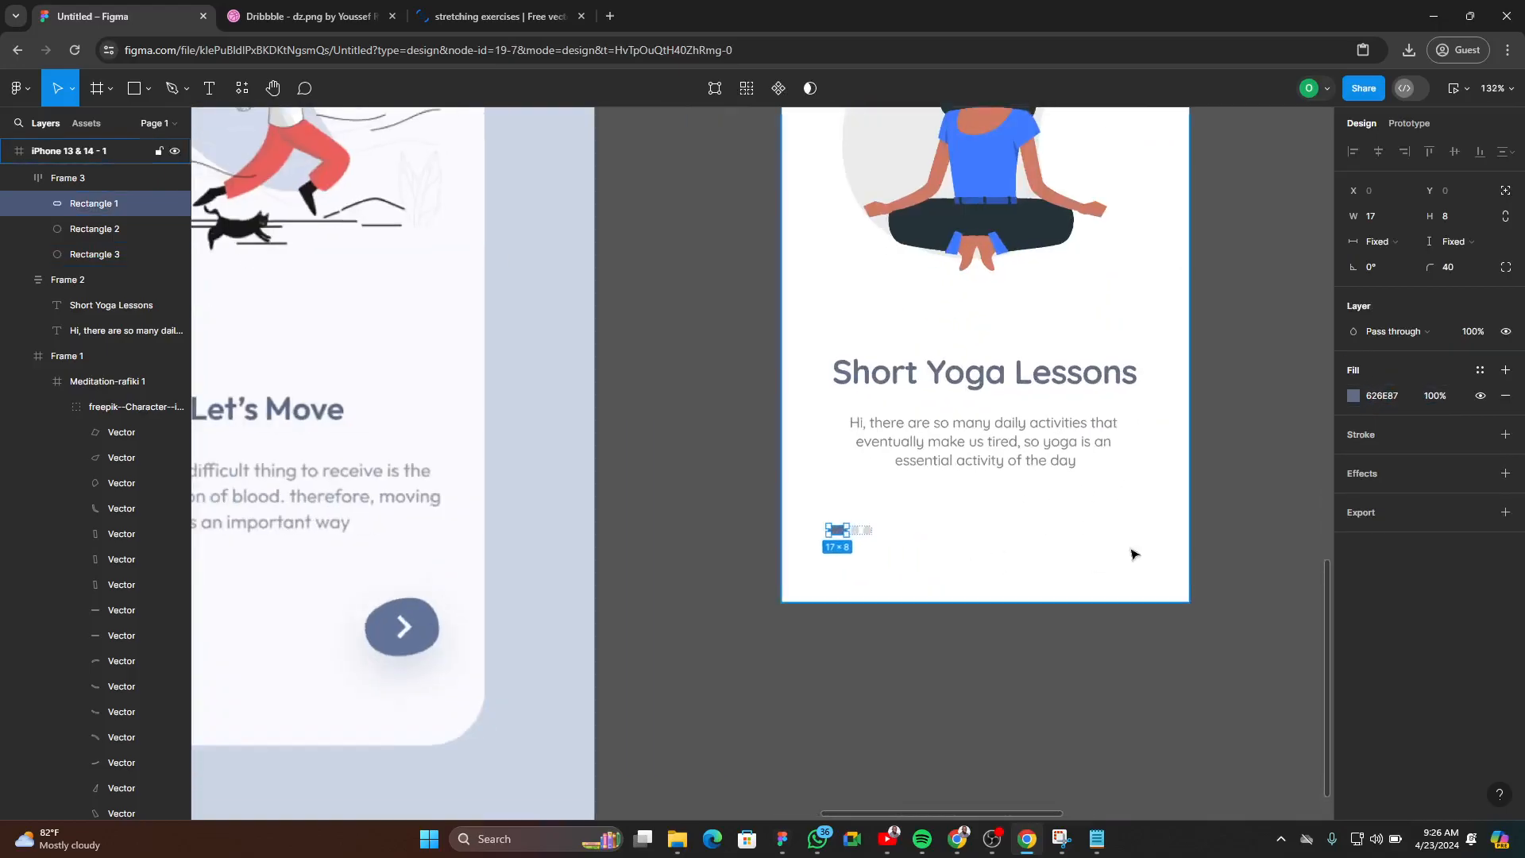
pyautogui.click(1265, 535)
pyautogui.scroll(3, 1266, 535)
pyautogui.hscroll(3, 1266, 535)
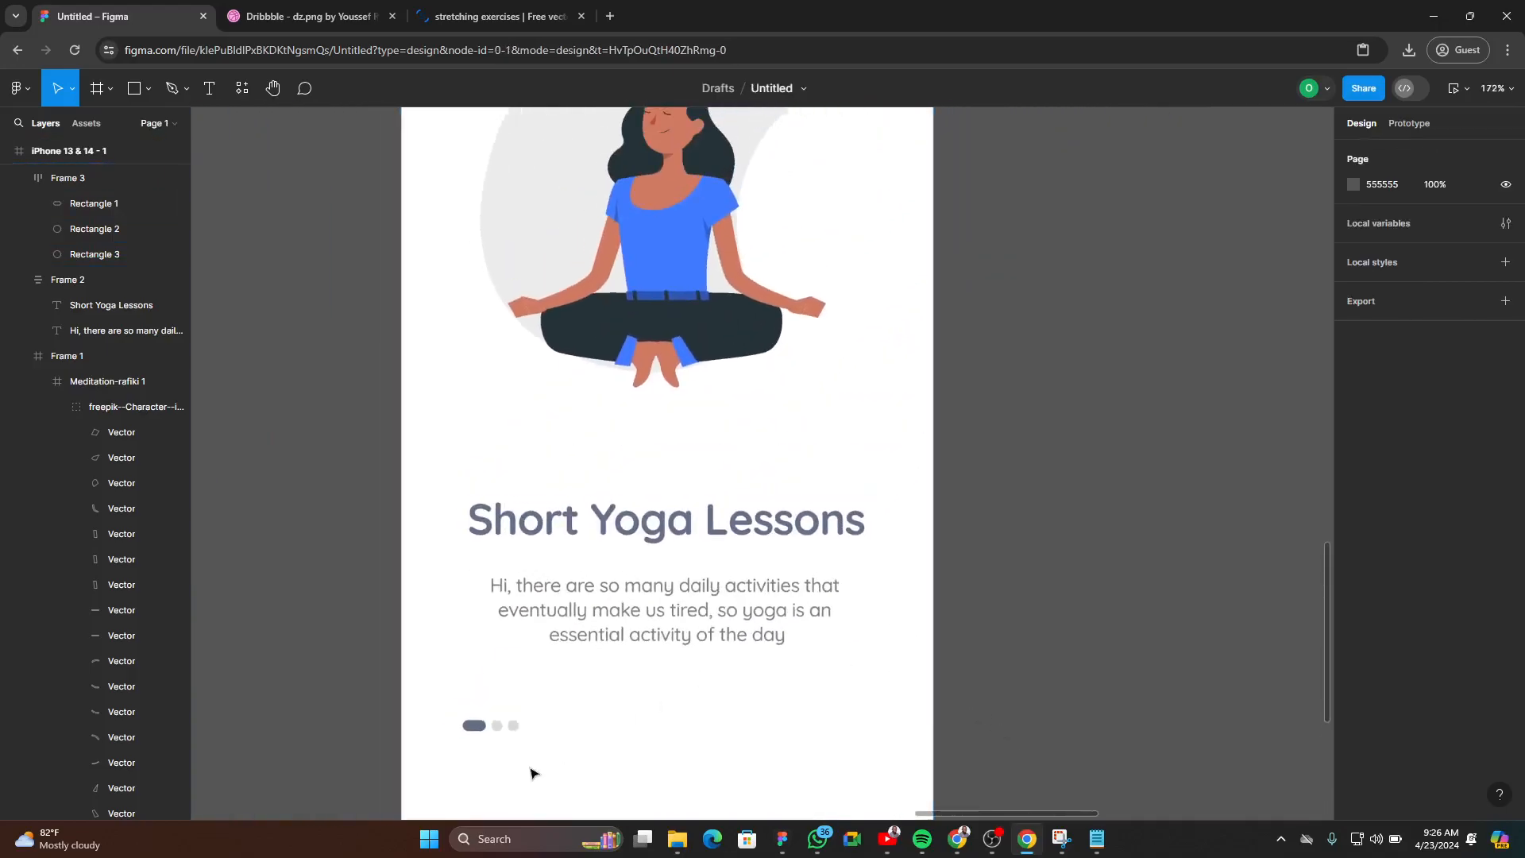
# - Recolor the page indicator's two light dots to E6E6E8, sampled from an inactive dot on the reference's "Let's Move" screen
pyautogui.scroll(6, 502, 753)
pyautogui.click(503, 681)
pyautogui.press('Escape')
pyautogui.scroll(-11, 763, 667)
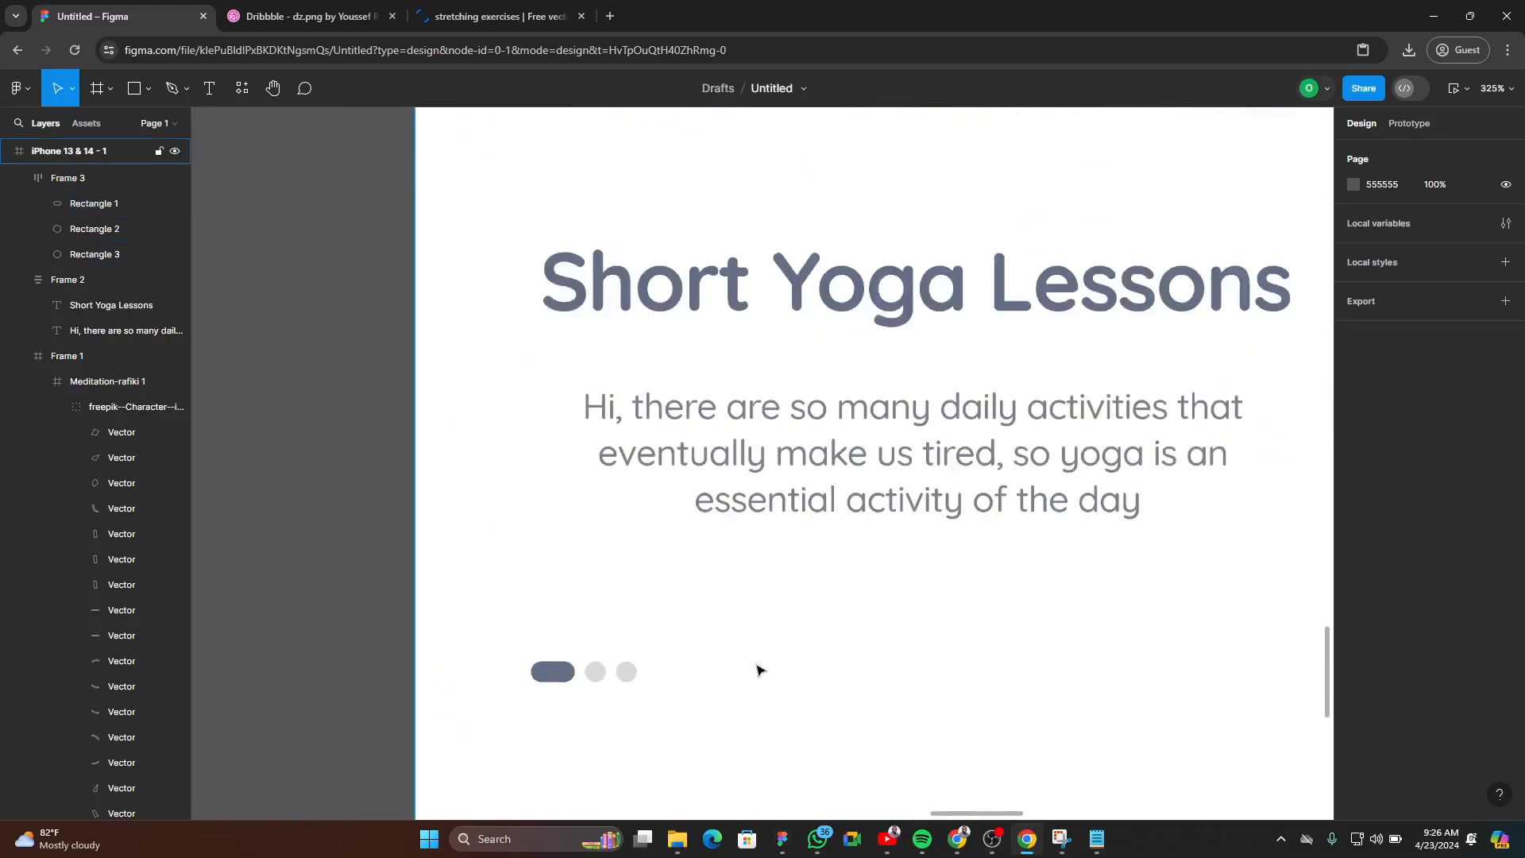
pyautogui.scroll(3, 816, 603)
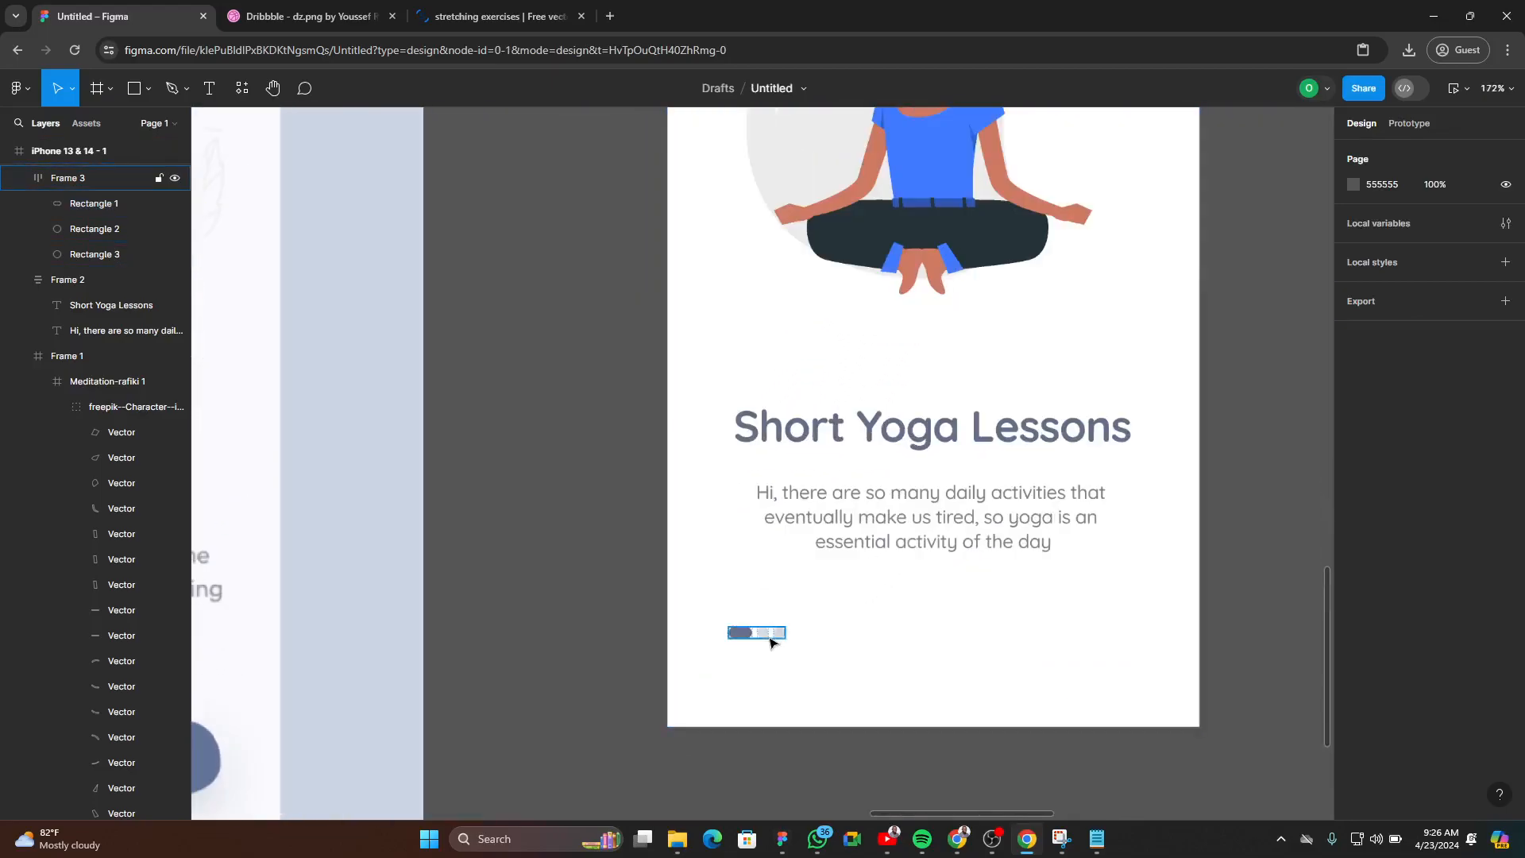
pyautogui.click(747, 633)
pyautogui.click(1360, 784)
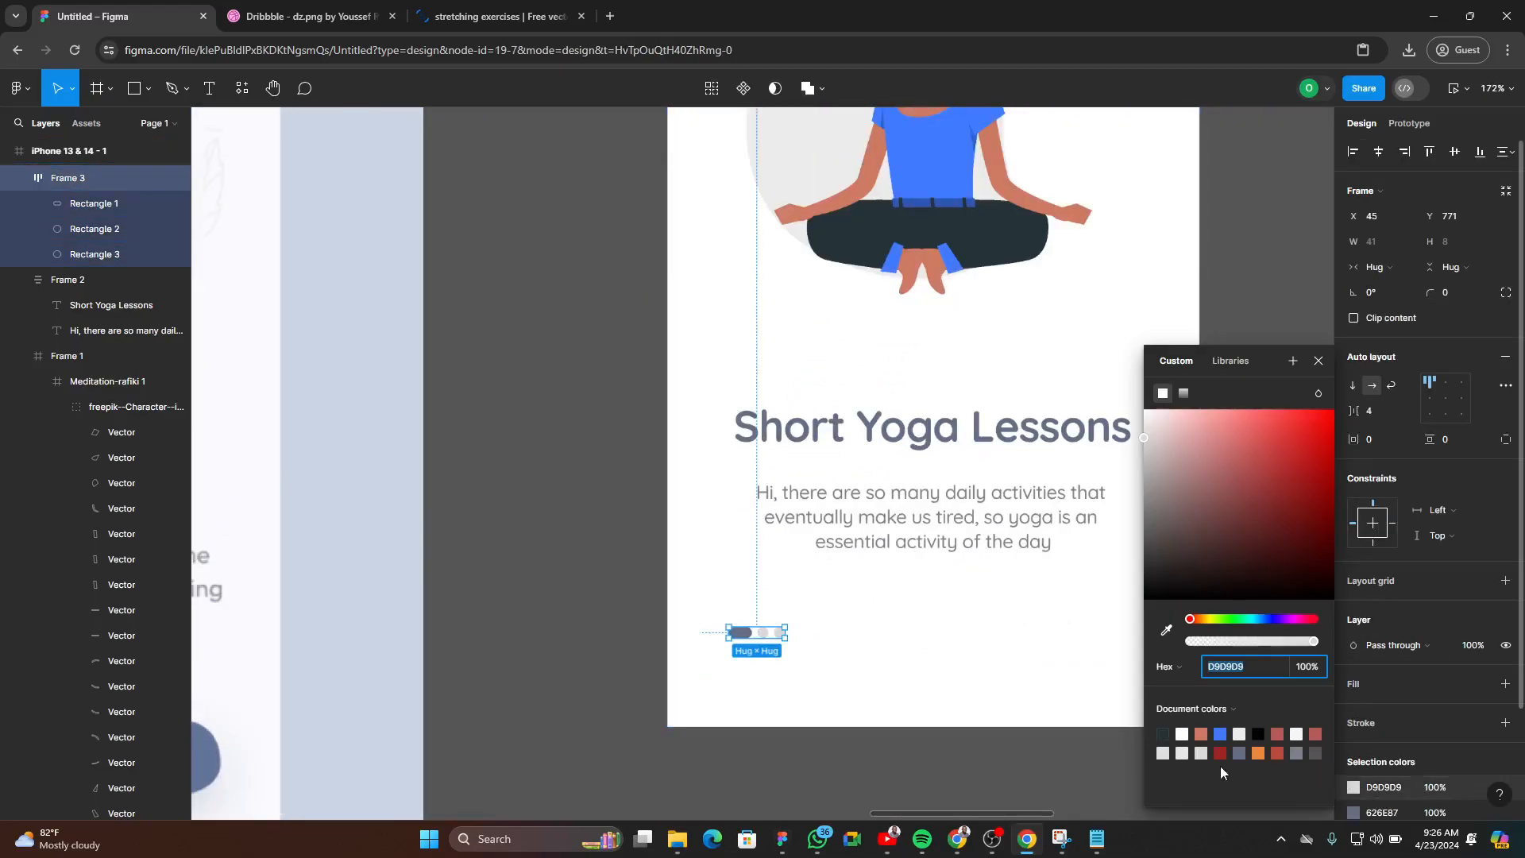
pyautogui.click(1166, 632)
pyautogui.moveTo(602, 675); pyautogui.dragTo(1199, 470)
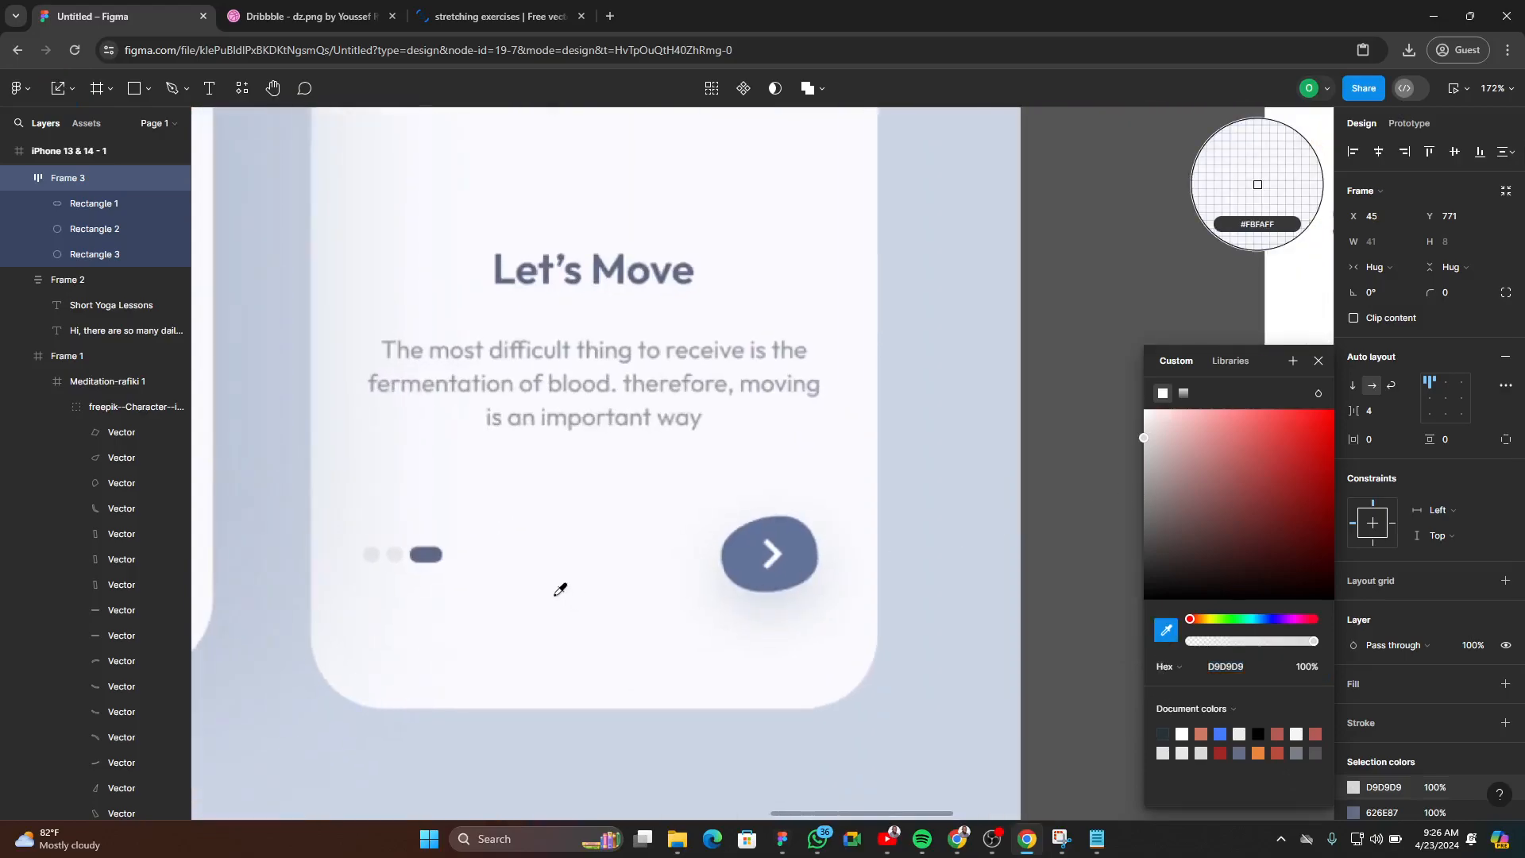
pyautogui.scroll(2, 556, 597)
pyautogui.scroll(2, 300, 537)
pyautogui.click(308, 543)
pyautogui.scroll(-4, 292, 670)
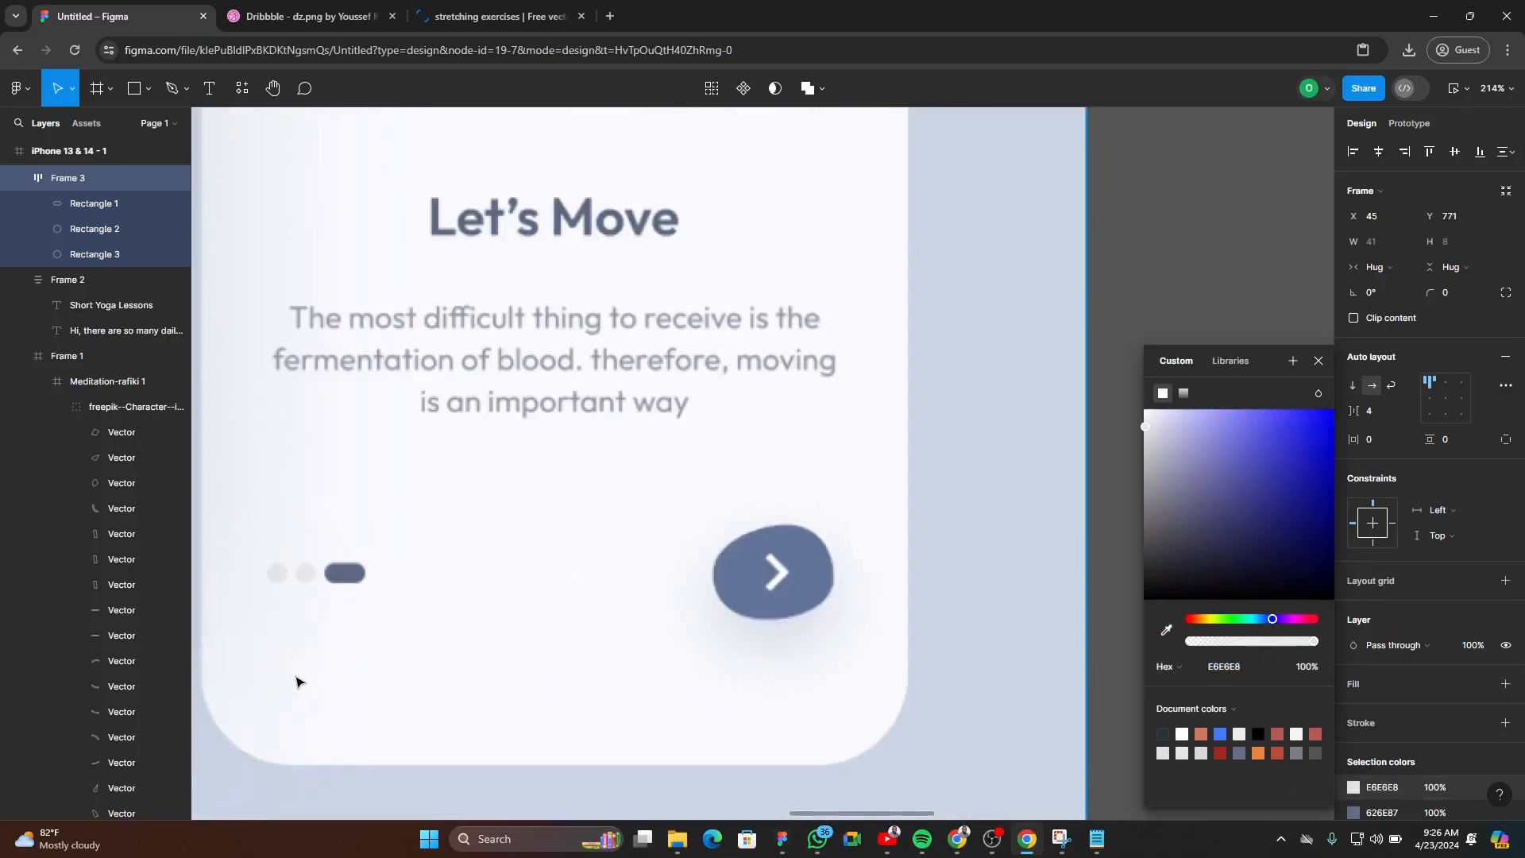
pyautogui.click(814, 684)
# - Set the height of the page indicator's elongated first mark to 10
pyautogui.hscroll(5, 664, 667)
pyautogui.scroll(3, 647, 595)
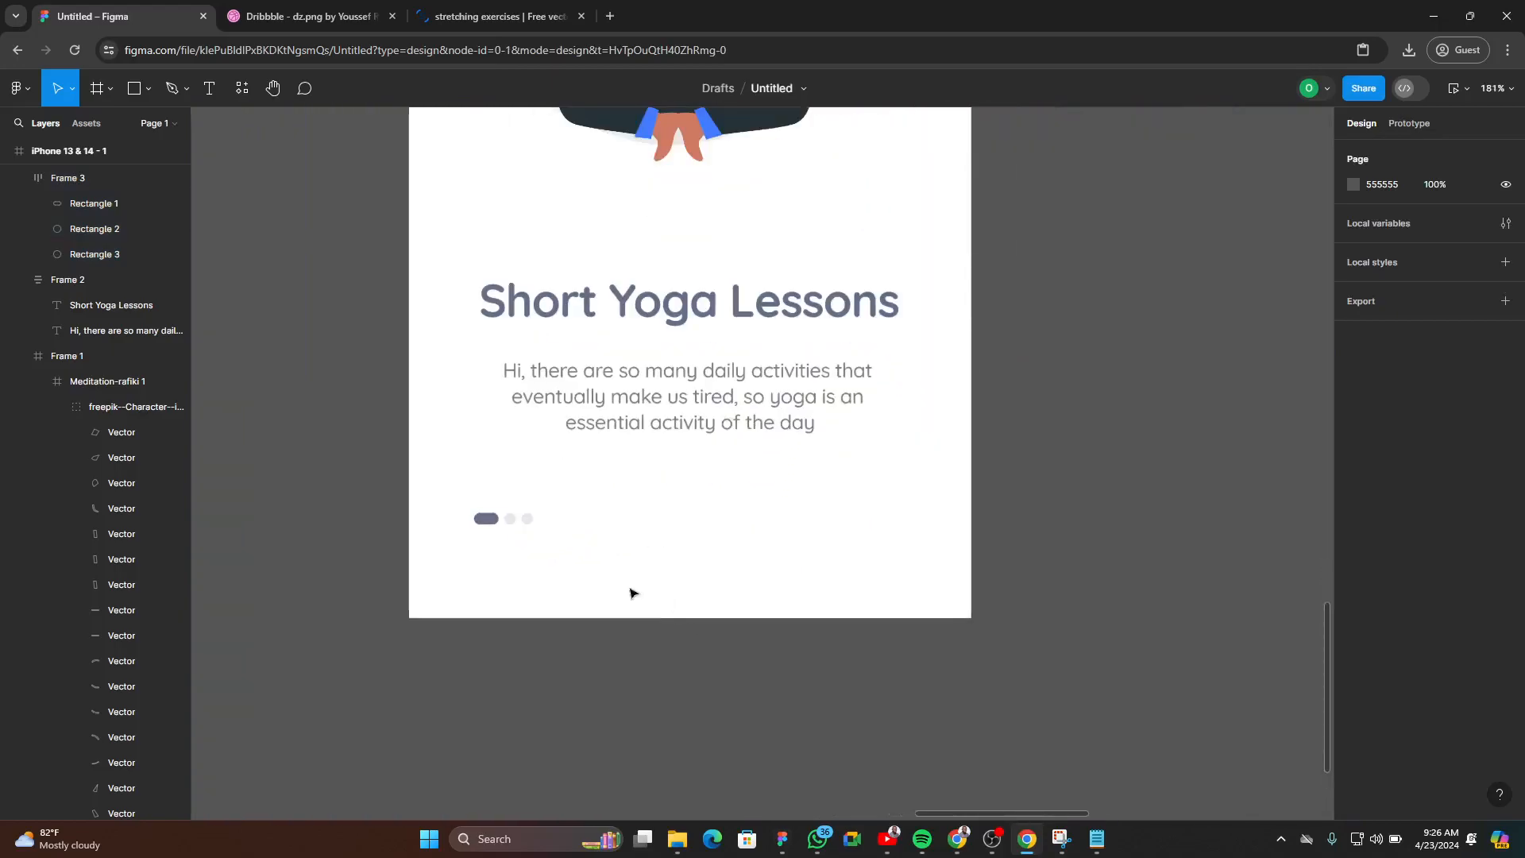
pyautogui.scroll(2, 428, 743)
pyautogui.click(470, 635)
pyautogui.scroll(4, 481, 639)
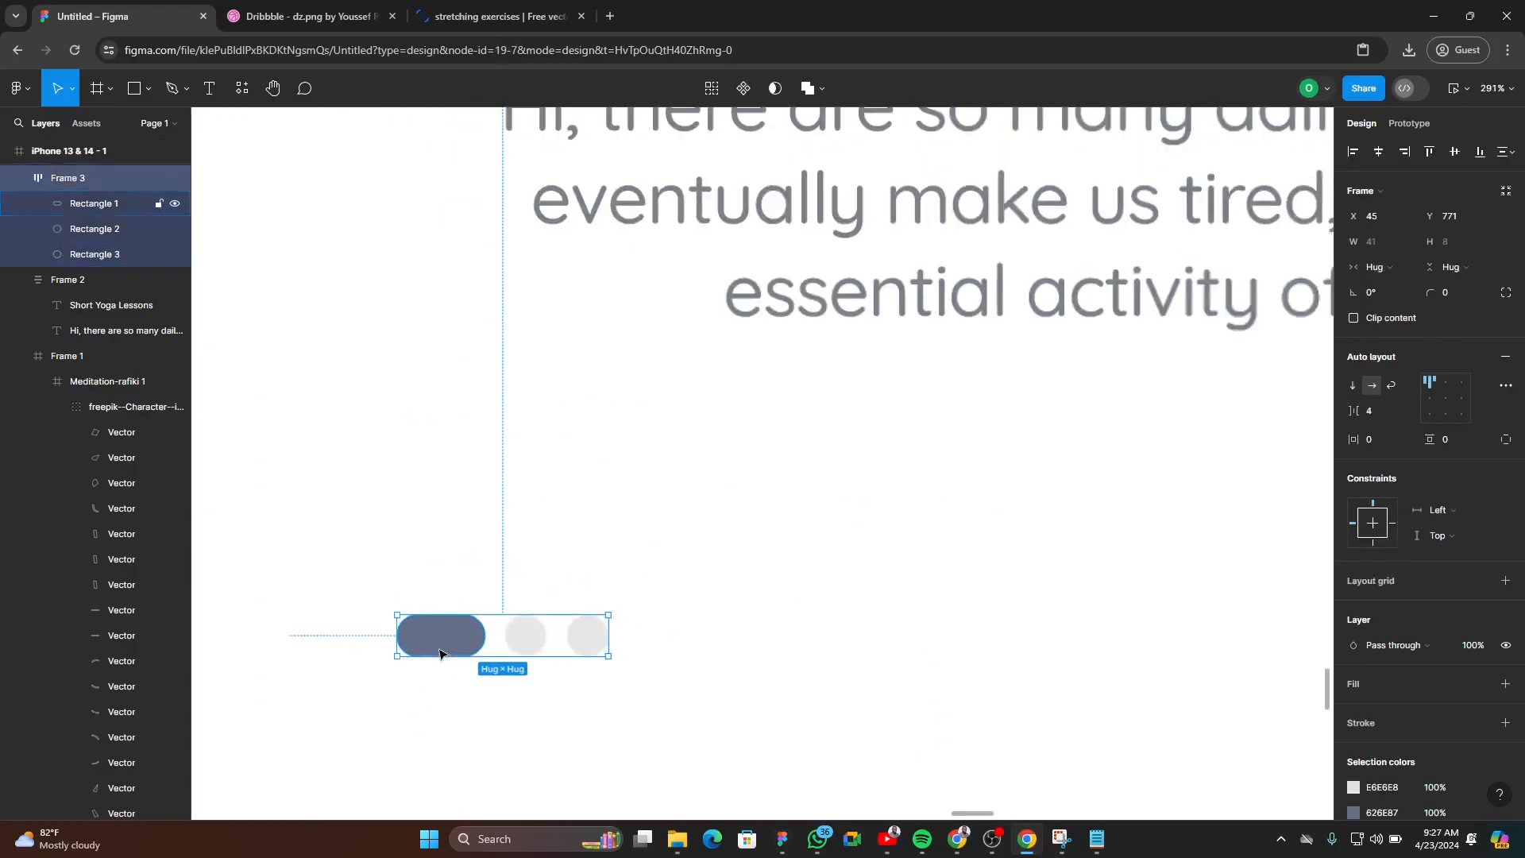
pyautogui.keyDown('ctrl'); pyautogui.click(450, 645); pyautogui.keyUp('ctrl')
pyautogui.keyDown('ctrl'); pyautogui.keyDown('shift'); pyautogui.click(534, 642); pyautogui.keyUp('shift'); pyautogui.keyUp('ctrl')
pyautogui.keyDown('ctrl'); pyautogui.keyDown('shift'); pyautogui.click(598, 646); pyautogui.keyUp('shift'); pyautogui.keyUp('ctrl')
pyautogui.click(453, 649)
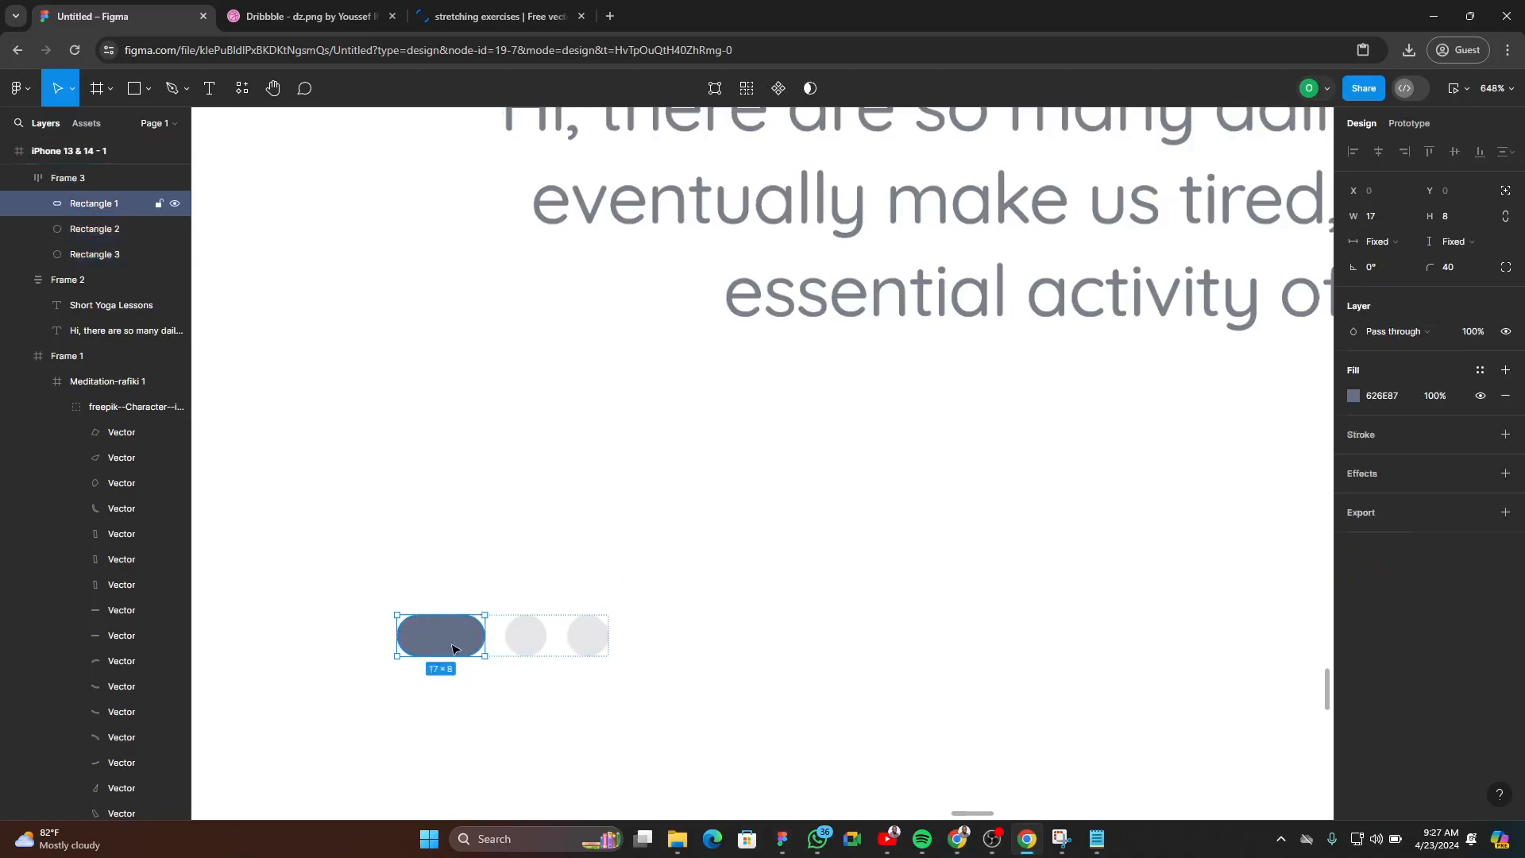
pyautogui.click(1449, 216)
pyautogui.press('Up')
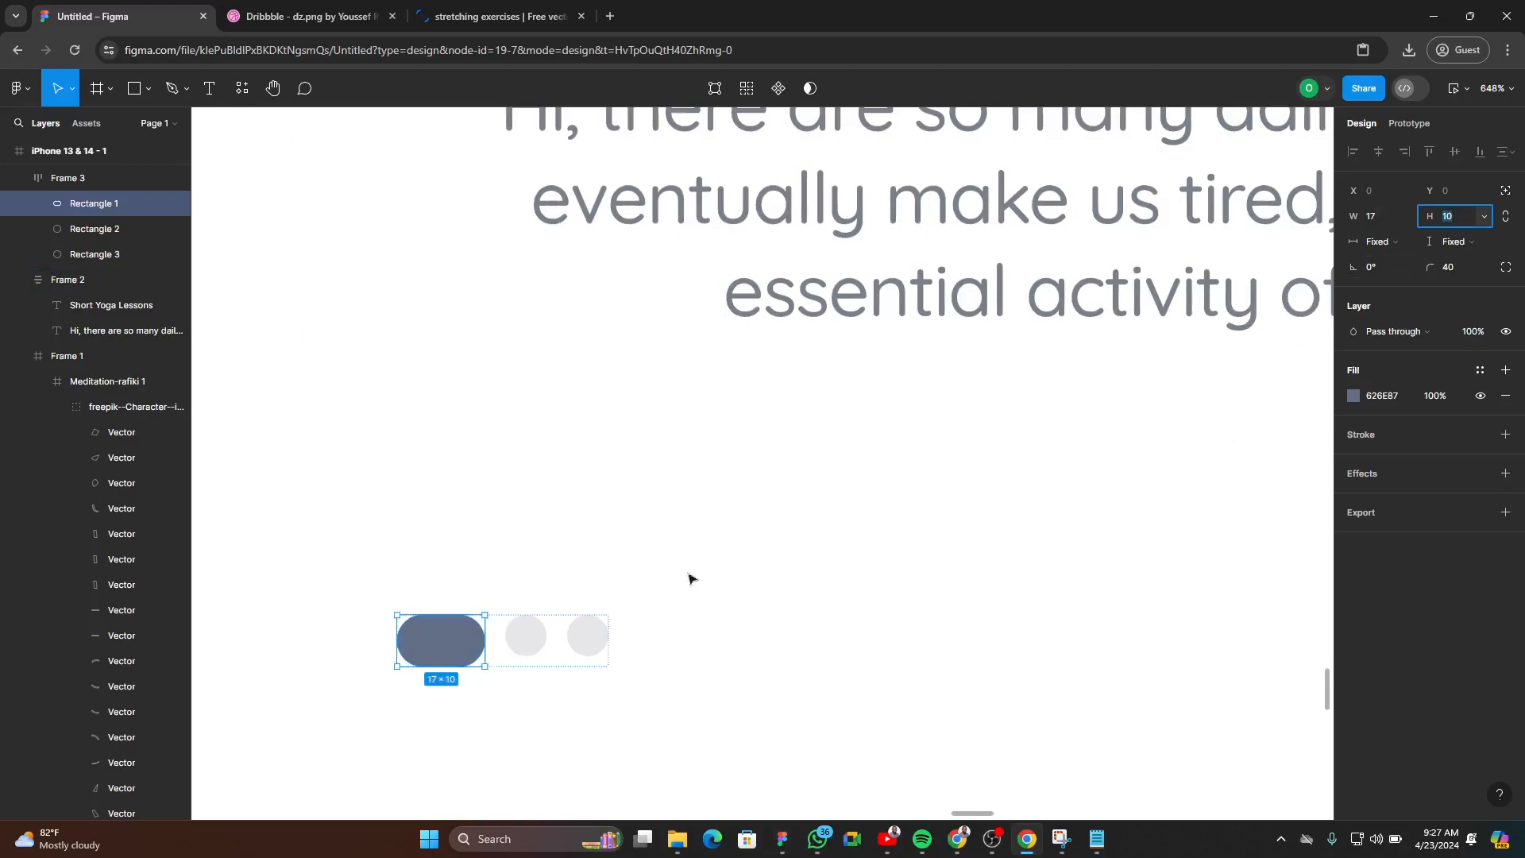
# - Resize the page indicator's two light dots together to 10 by 10
pyautogui.click(521, 633)
pyautogui.keyDown('shift'); pyautogui.click(585, 633); pyautogui.keyUp('shift')
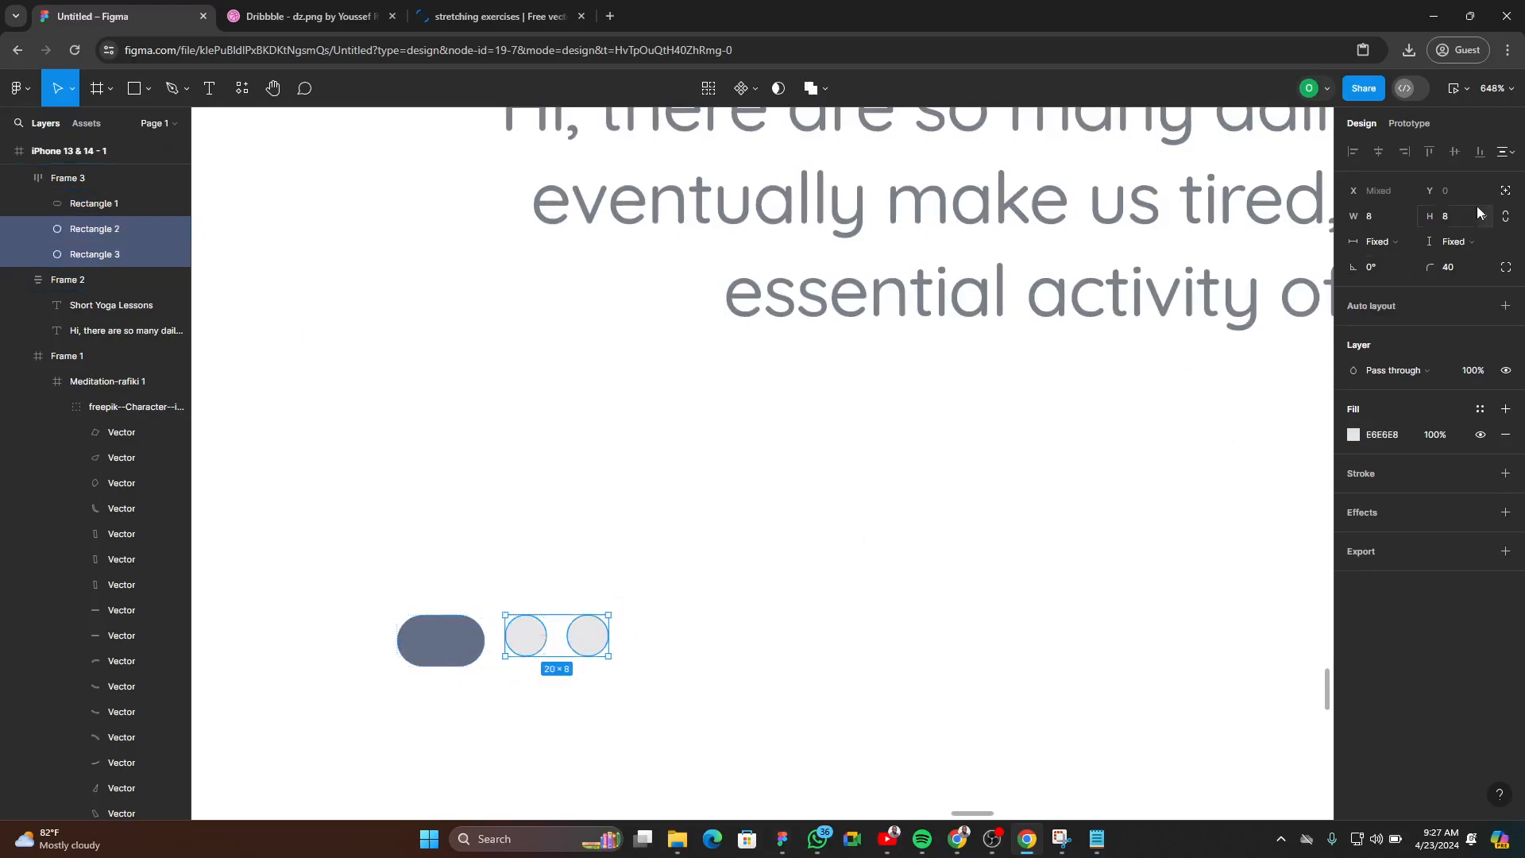
pyautogui.click(1446, 226)
pyautogui.write('10')
pyautogui.press('Return')
pyautogui.click(578, 685)
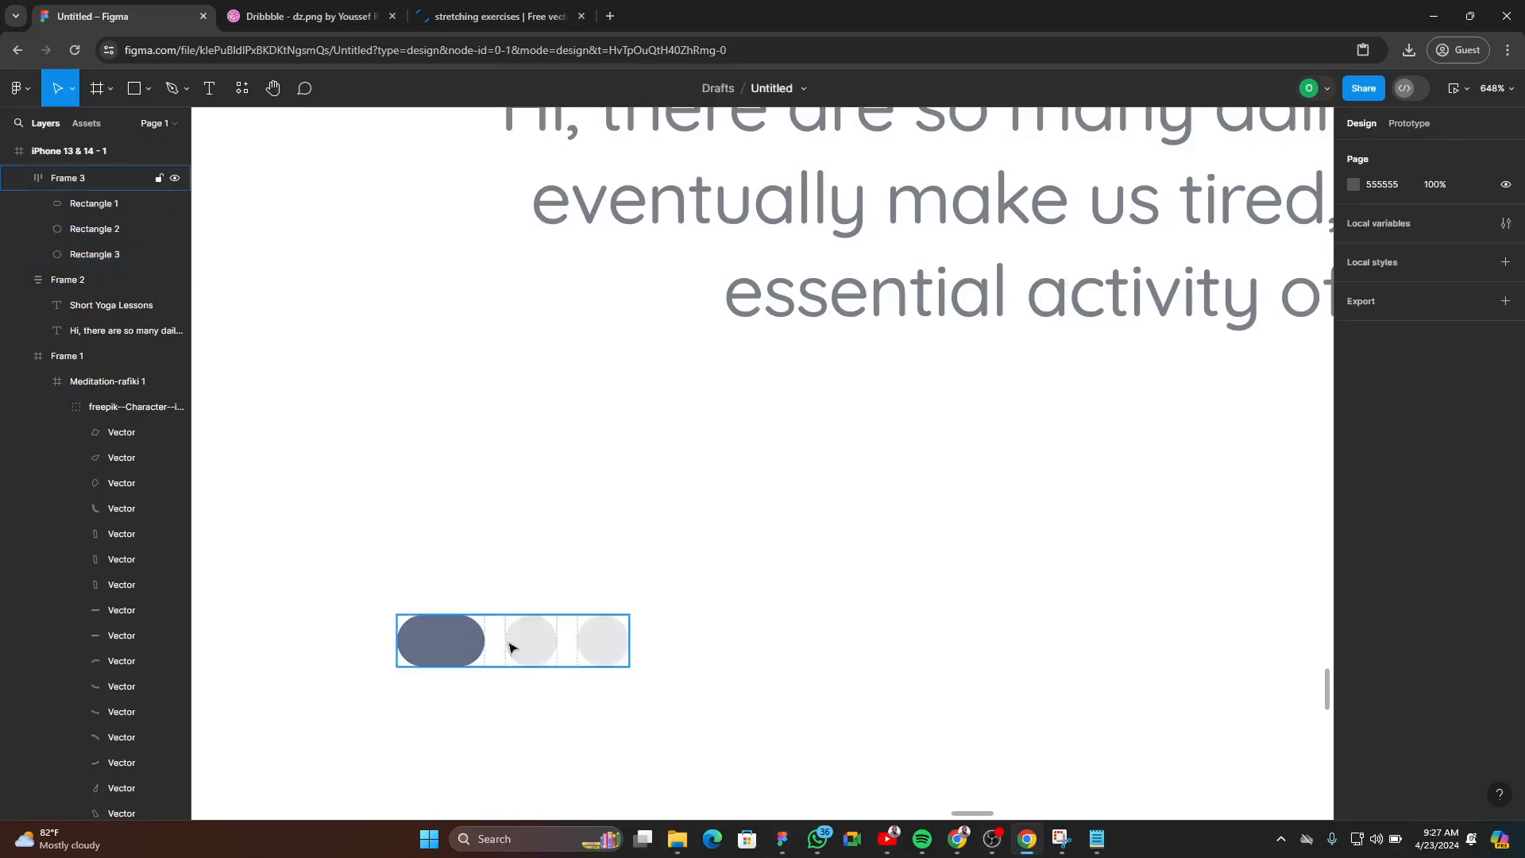
# - Compare the page indicator with the reference and set the width of its elongated first mark to 20
pyautogui.scroll(-2, 463, 662)
pyautogui.click(496, 661)
pyautogui.scroll(-5, 985, 620)
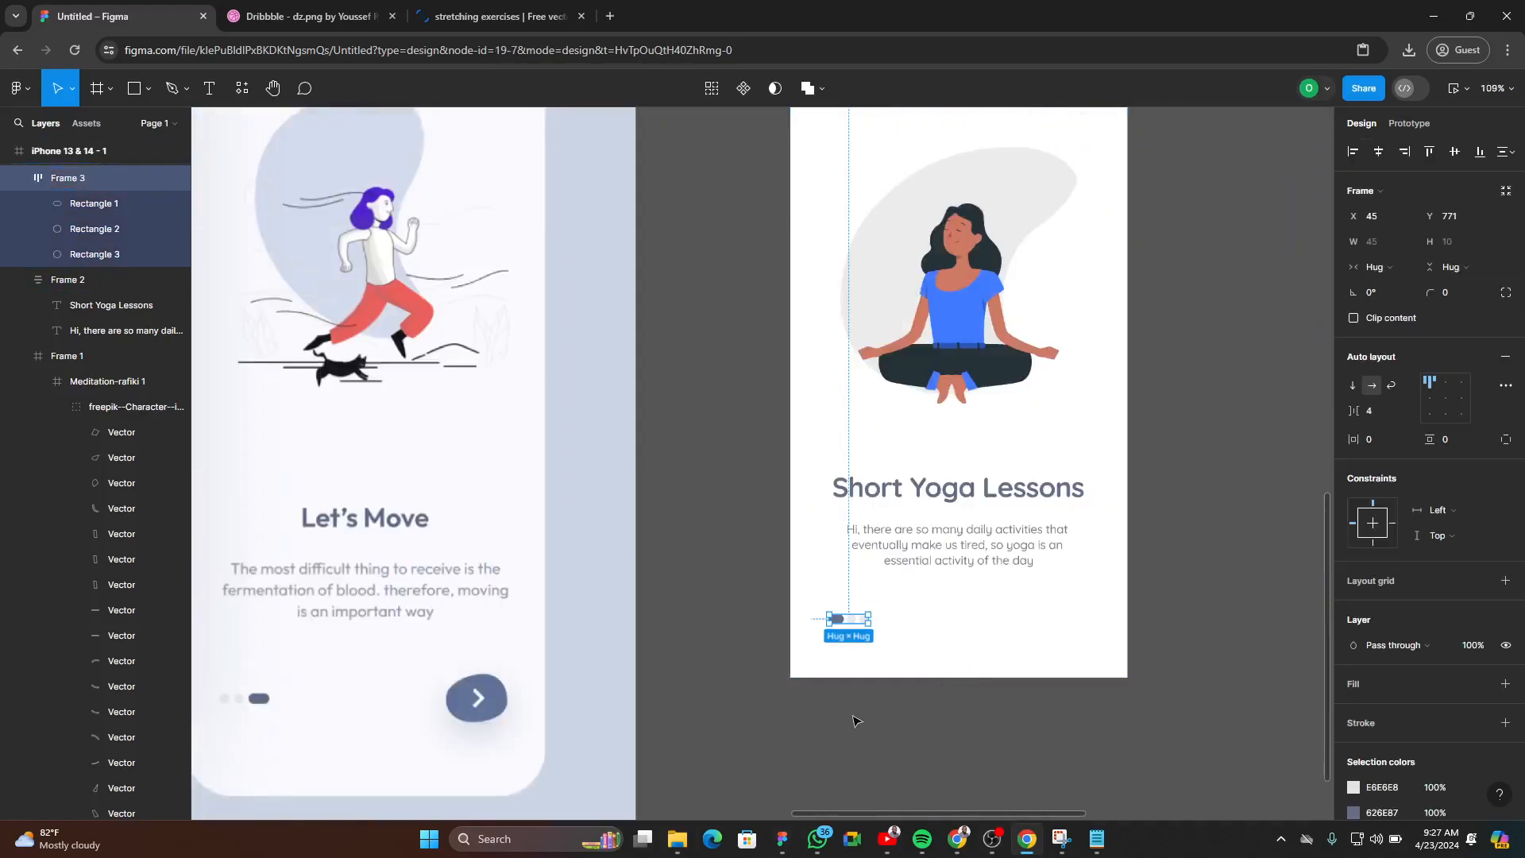
pyautogui.hscroll(-2, 905, 667)
pyautogui.scroll(-1, 905, 667)
pyautogui.click(956, 695)
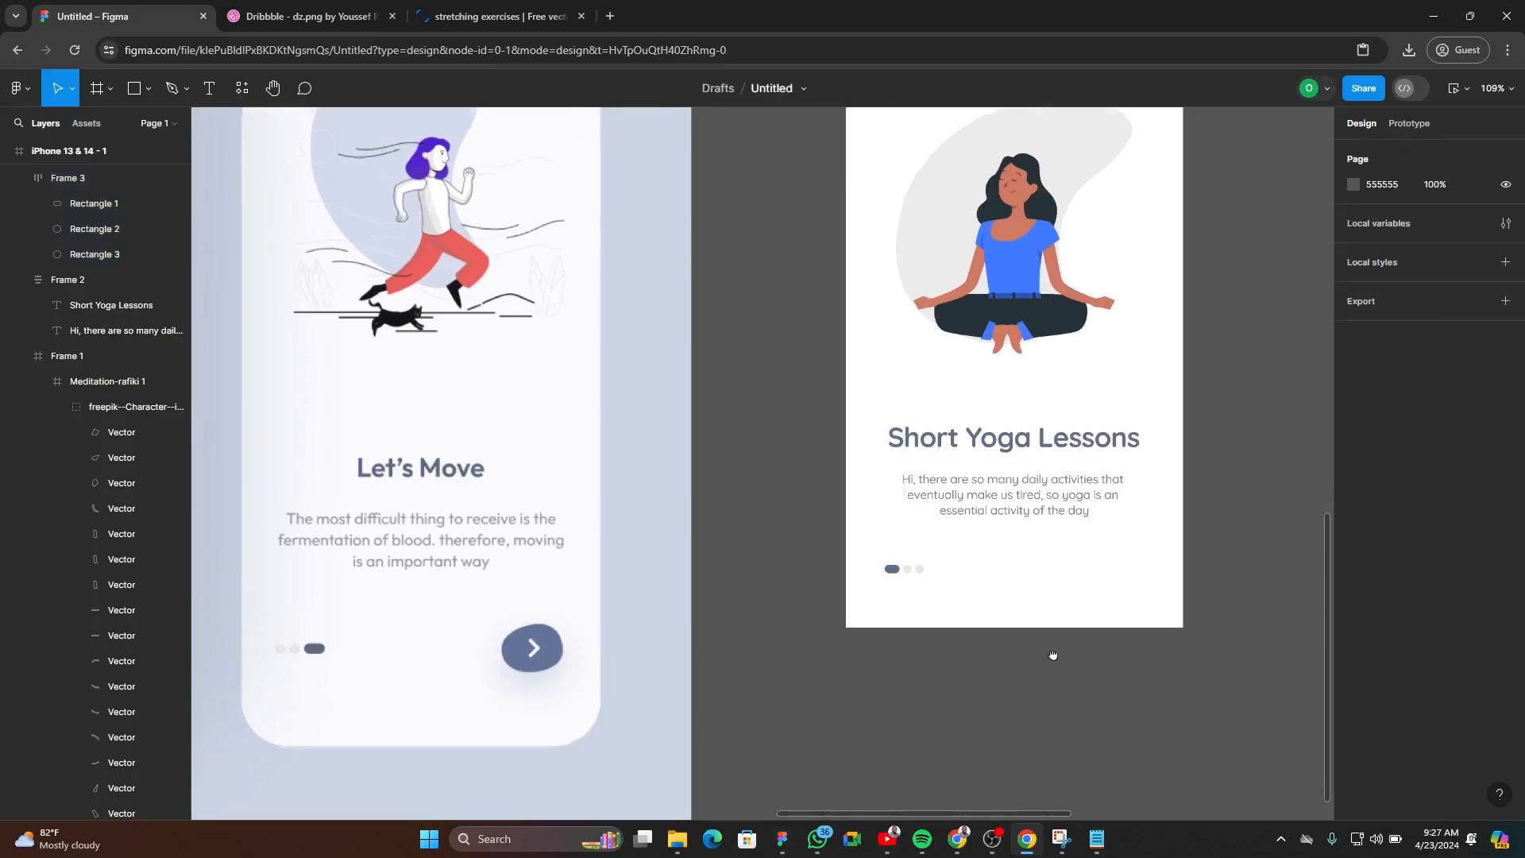
pyautogui.hscroll(2, 786, 623)
pyautogui.scroll(5, 667, 589)
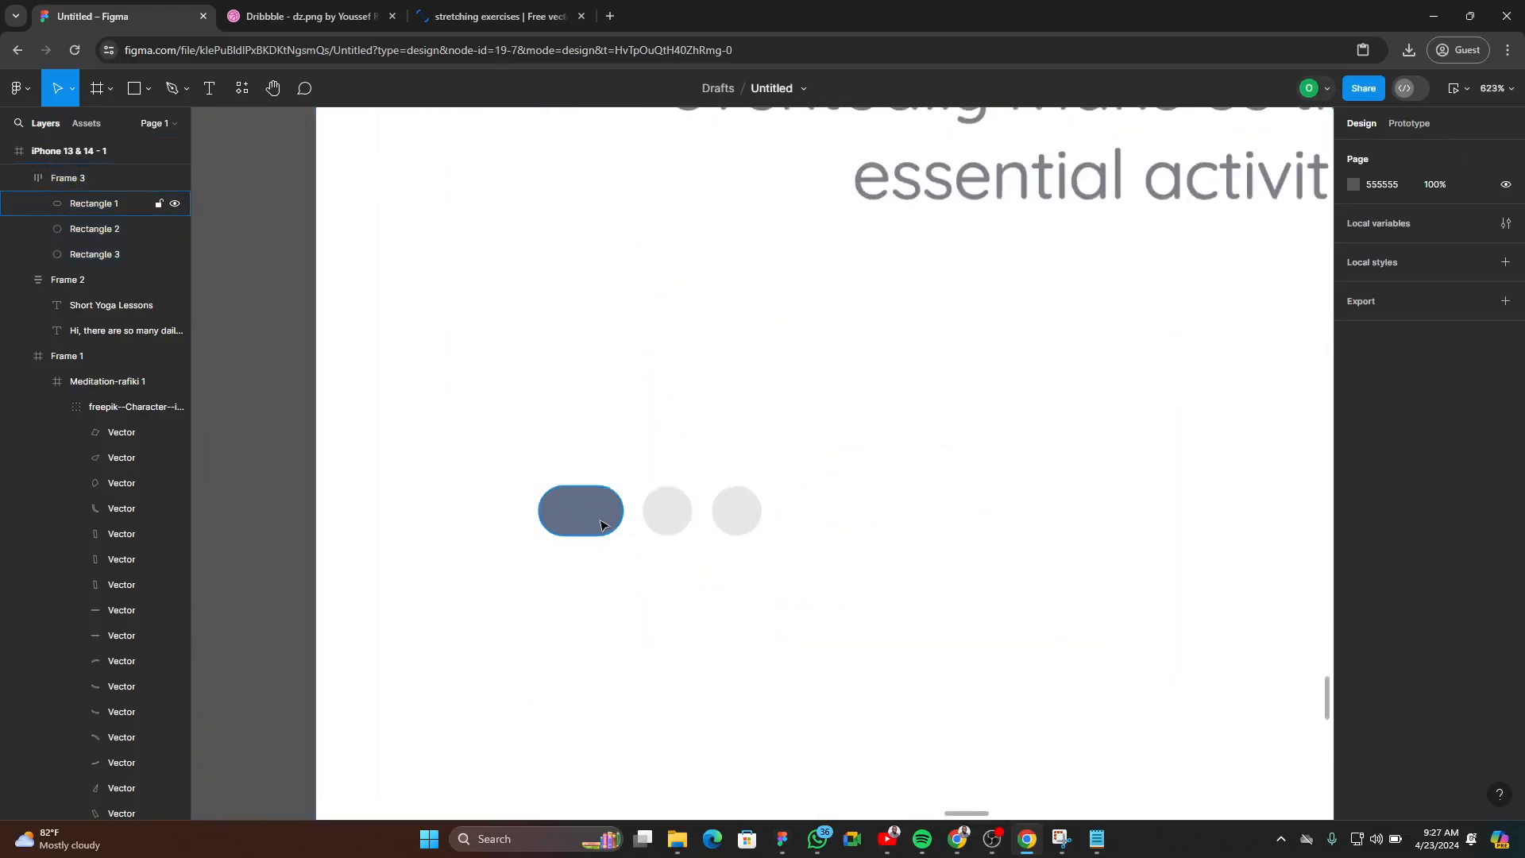
pyautogui.click(601, 525)
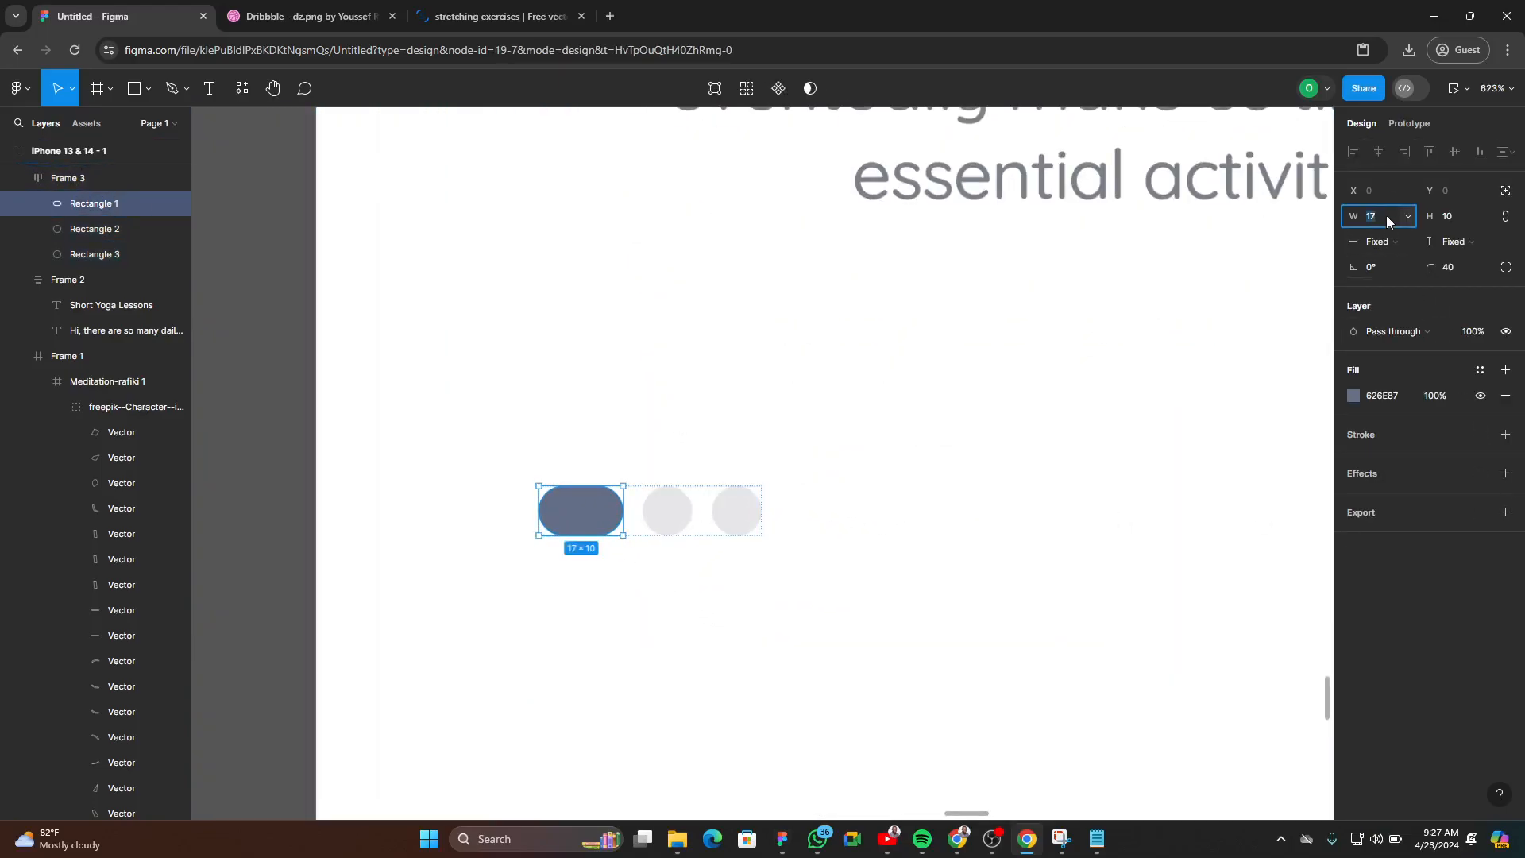
pyautogui.press('Up')
pyautogui.press('Up')
pyautogui.press('Up')
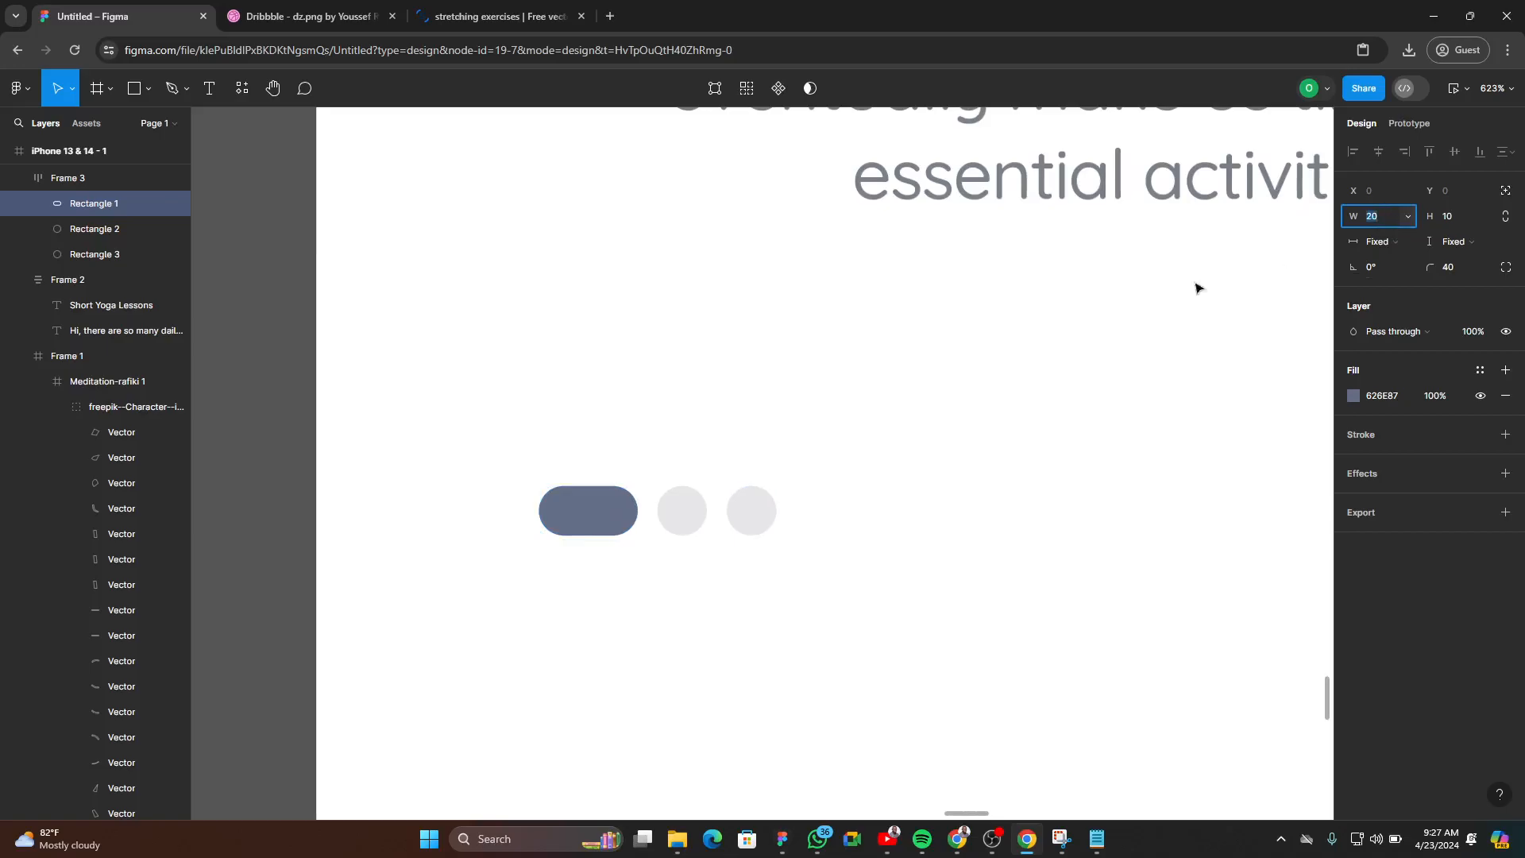
pyautogui.scroll(-5, 579, 545)
pyautogui.click(642, 724)
# - Recolor the blob behind the yoga figure to E6E6E8, copied from the page indicator's last light dot
pyautogui.scroll(-10, 642, 724)
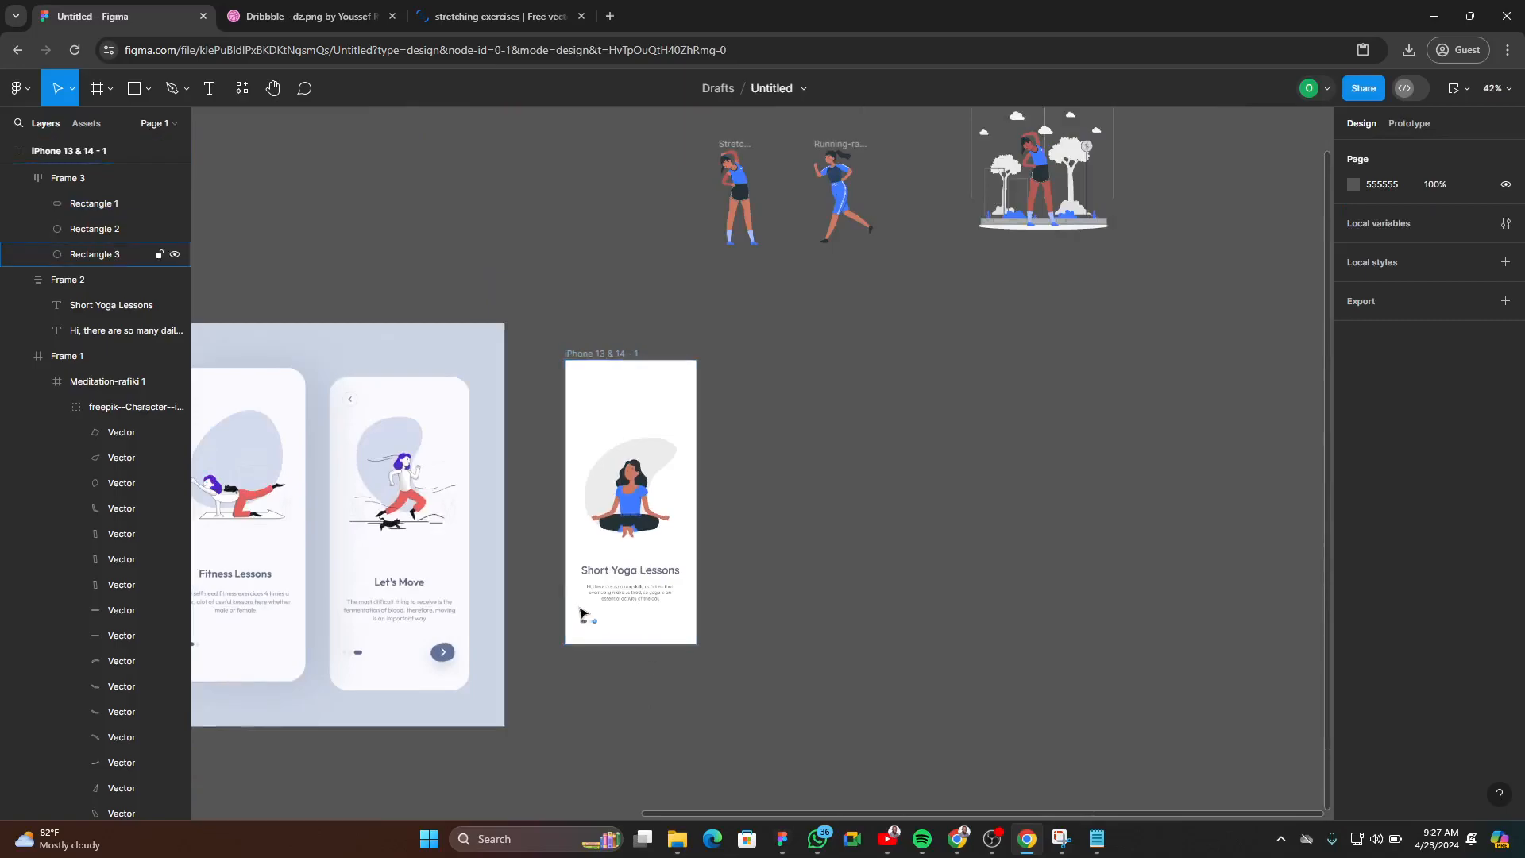
pyautogui.scroll(5, 627, 612)
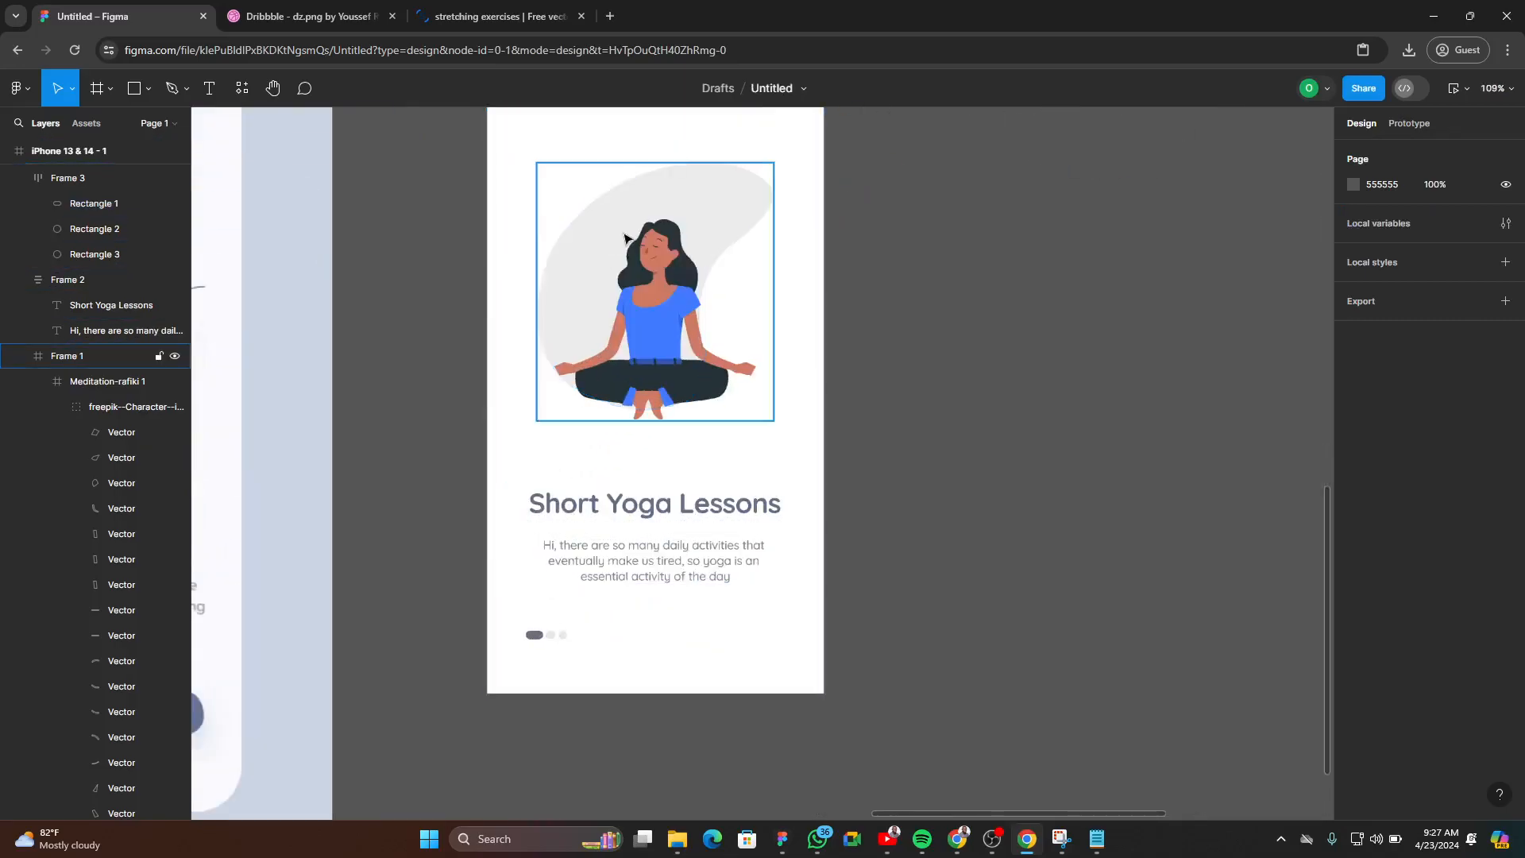
pyautogui.scroll(3, 561, 679)
pyautogui.scroll(2, 565, 616)
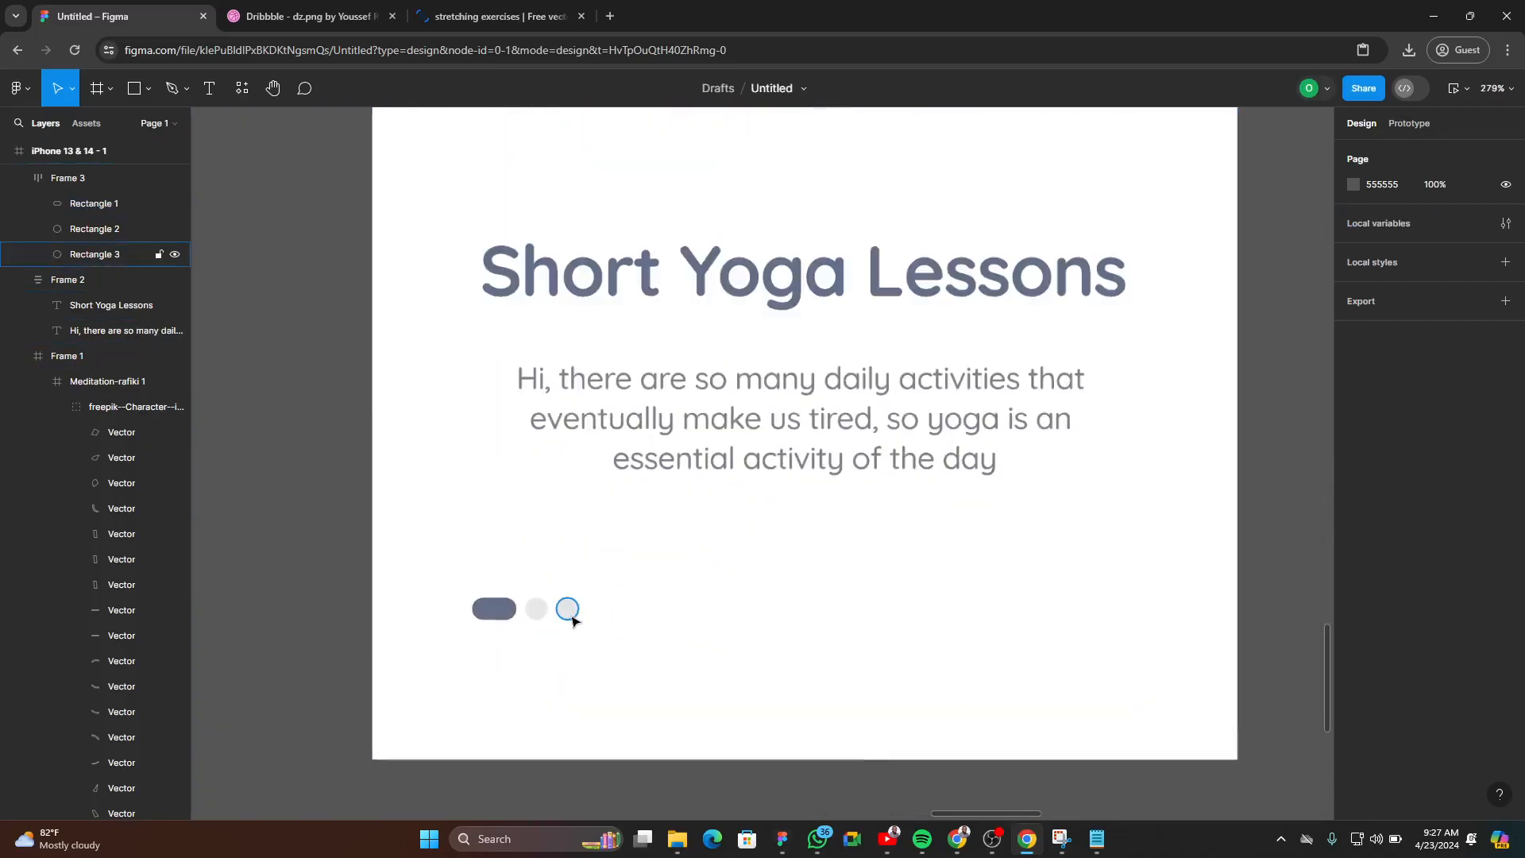
pyautogui.click(565, 609)
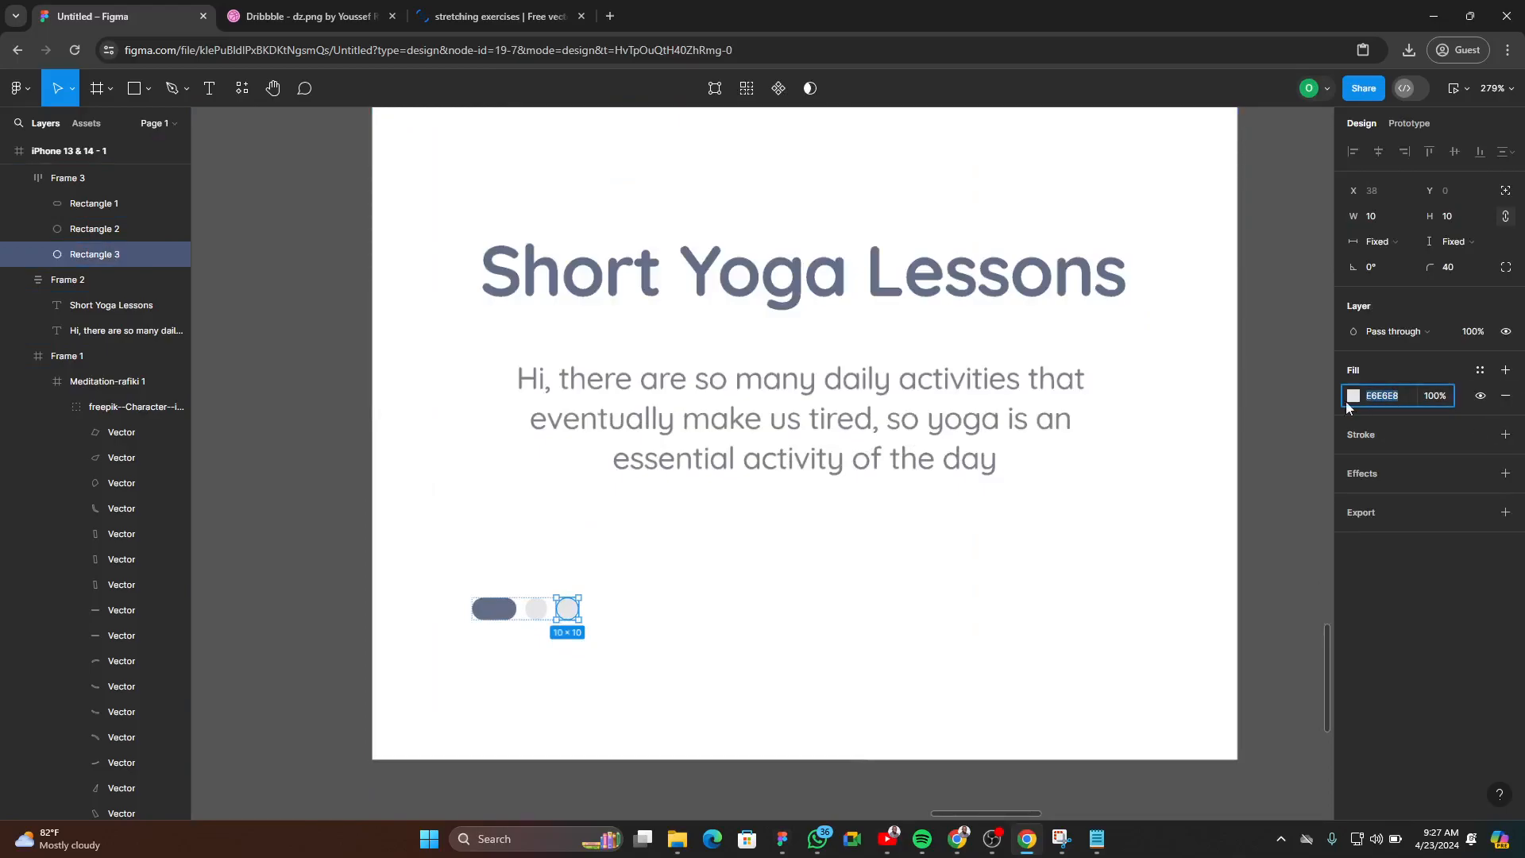
pyautogui.scroll(-5, 671, 644)
pyautogui.click(1048, 446)
pyautogui.click(790, 300)
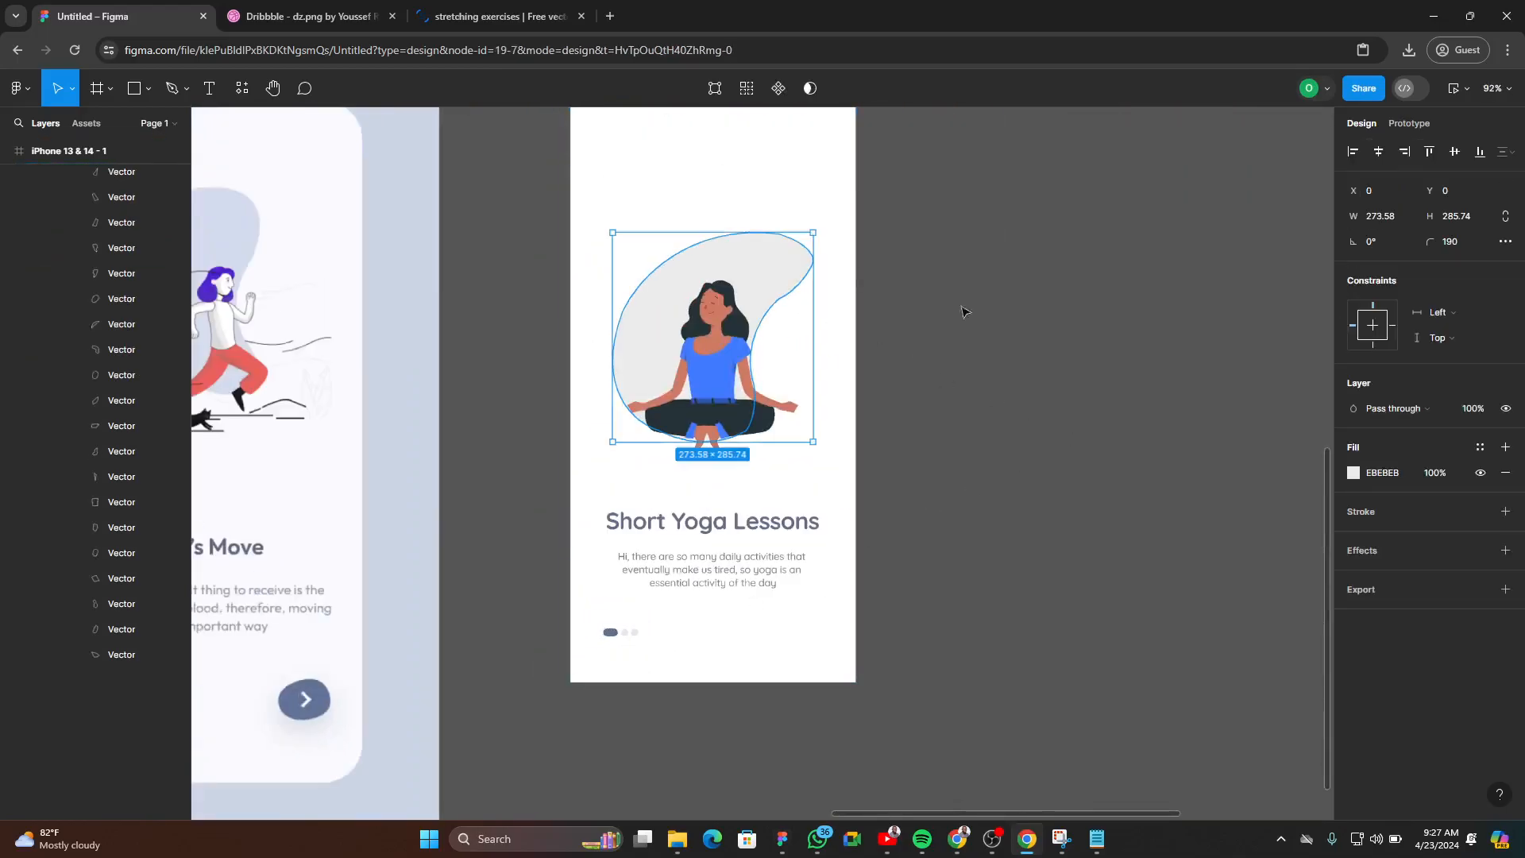
pyautogui.click(1399, 473)
pyautogui.press('Return')
pyautogui.click(976, 476)
# - Recolor the blob behind the yoga figure to D4DBED, sampled from the blob on the reference's "Let's Move" screen
pyautogui.scroll(-2, 1099, 520)
pyautogui.scroll(3, 827, 374)
pyautogui.click(834, 289)
pyautogui.click(1366, 474)
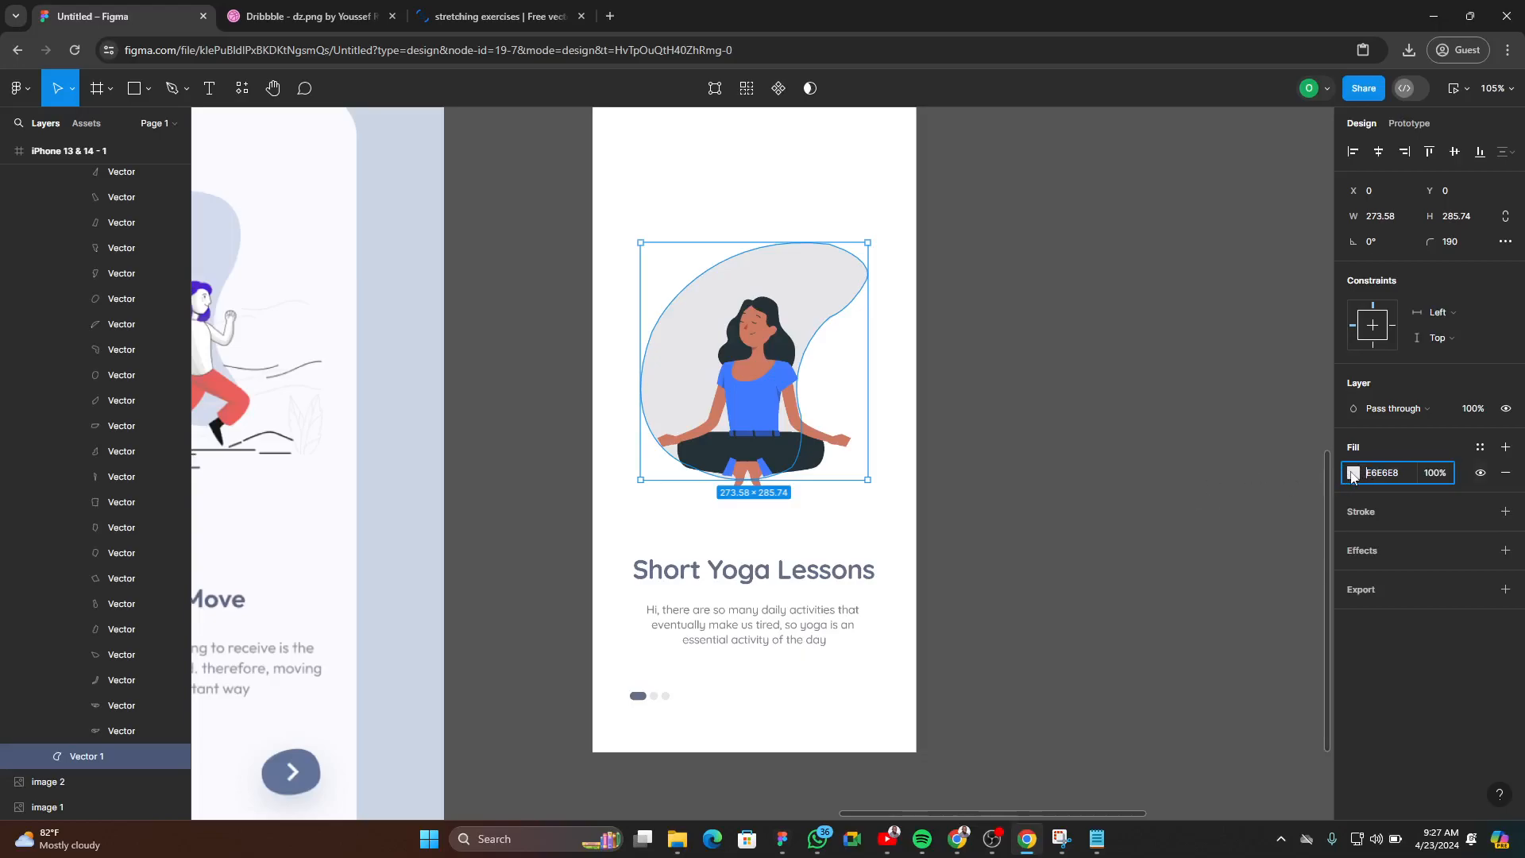
pyautogui.click(1352, 474)
pyautogui.click(1166, 630)
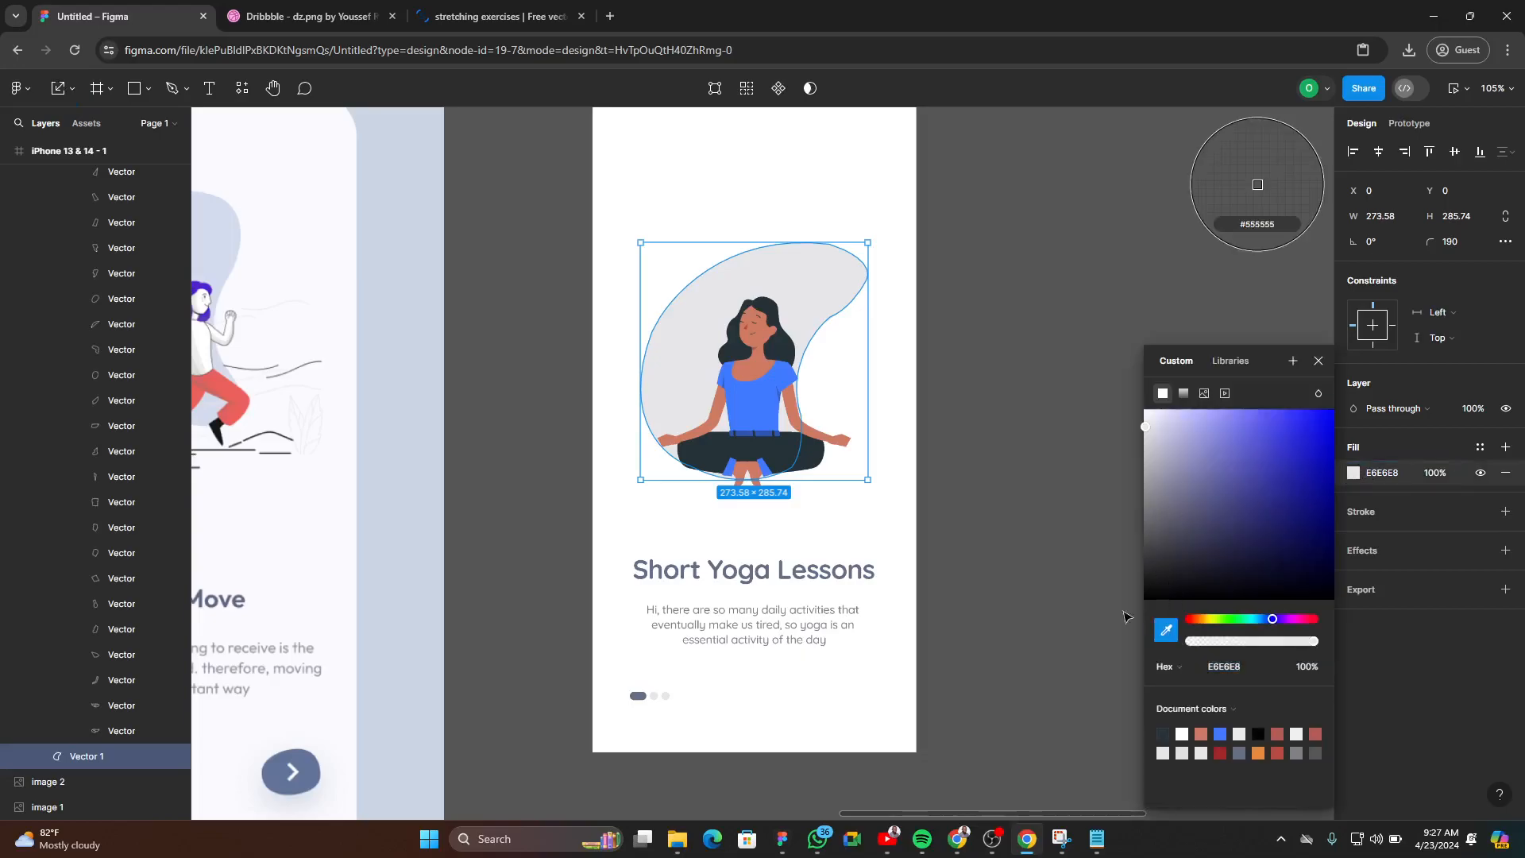
pyautogui.click(208, 238)
pyautogui.click(1318, 362)
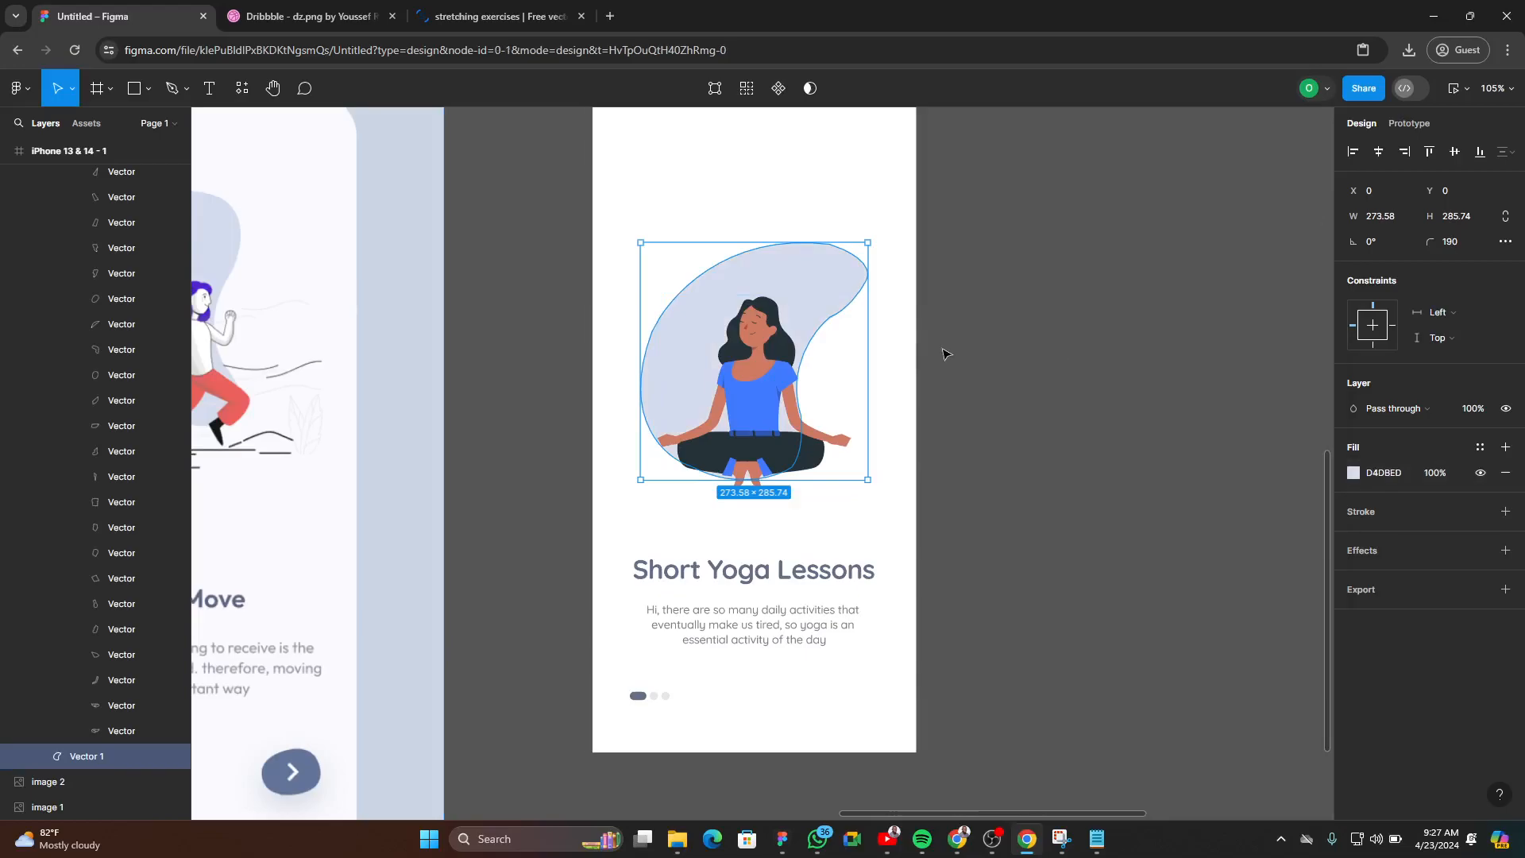
pyautogui.click(939, 350)
# - Duplicate the iPhone onboarding frame beside the original, leaving a gap of 125 between the two
pyautogui.scroll(-5, 874, 397)
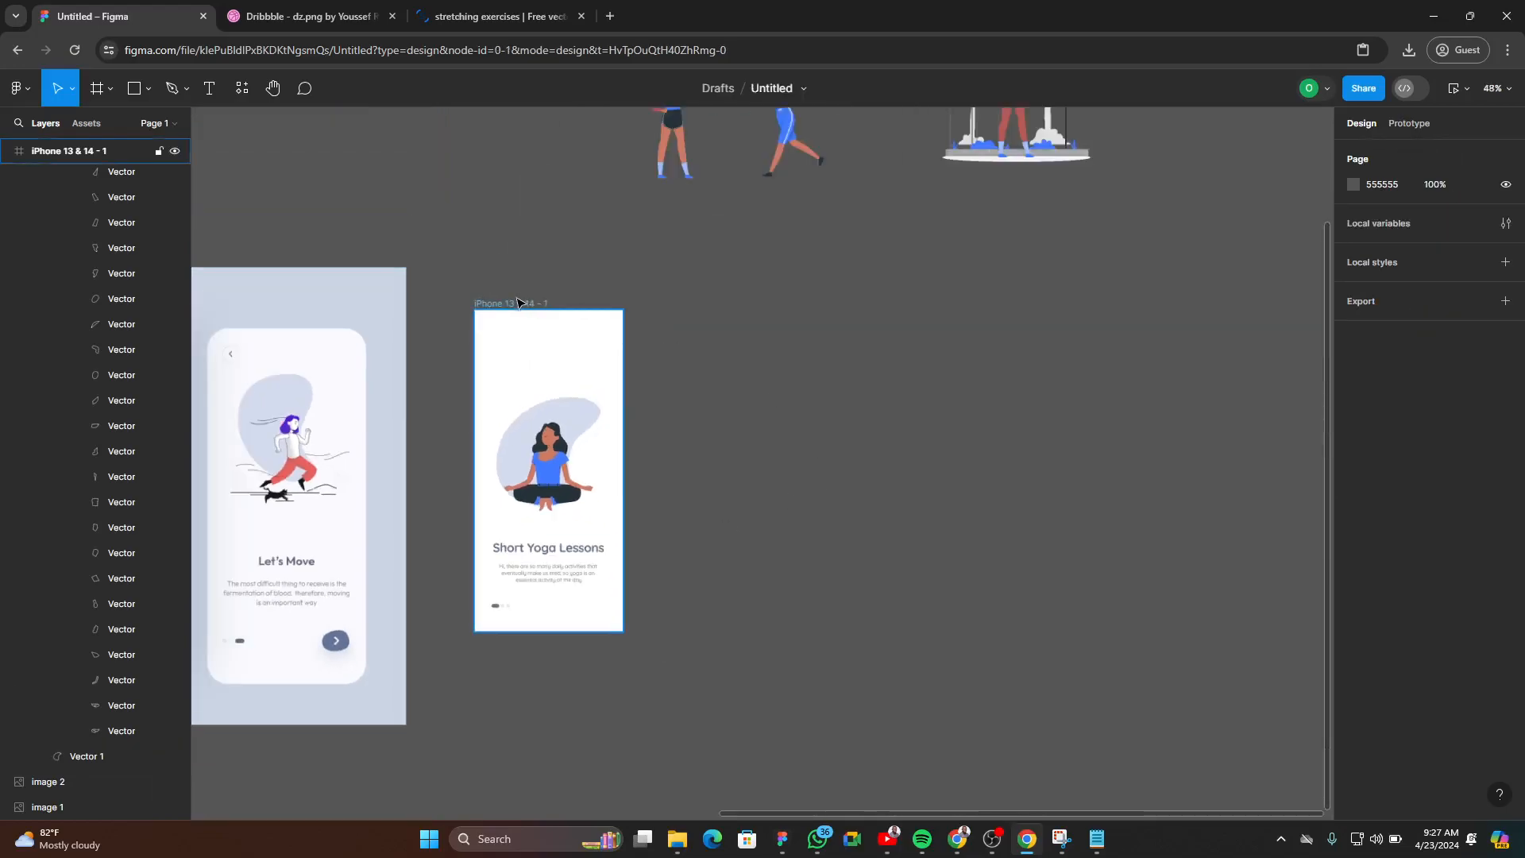
pyautogui.moveTo(508, 570); pyautogui.dragTo(475, 525)
pyautogui.click(450, 267)
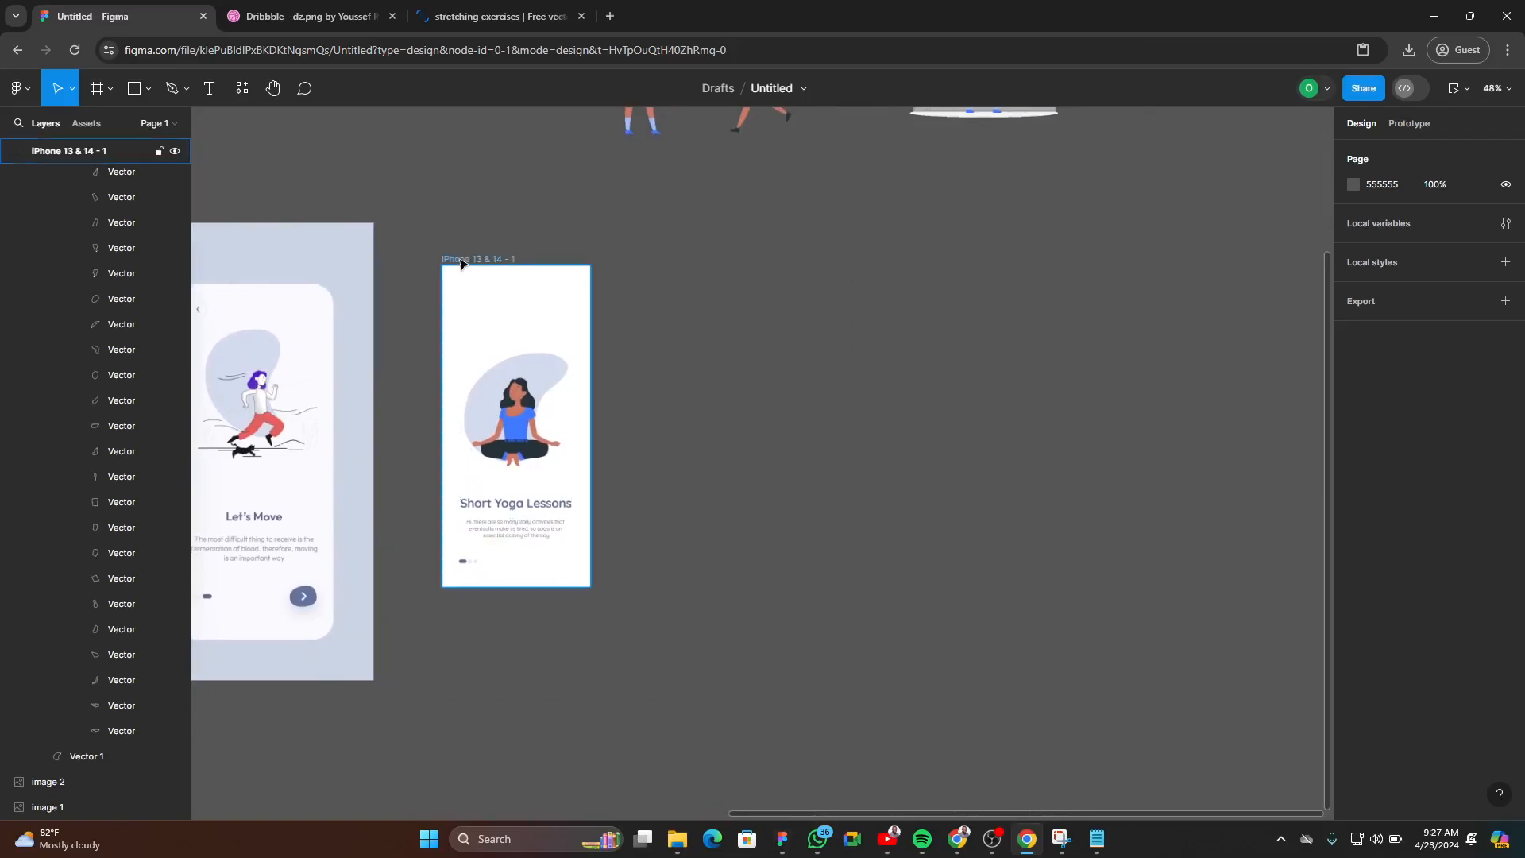
pyautogui.moveTo(453, 270); pyautogui.dragTo(659, 271)
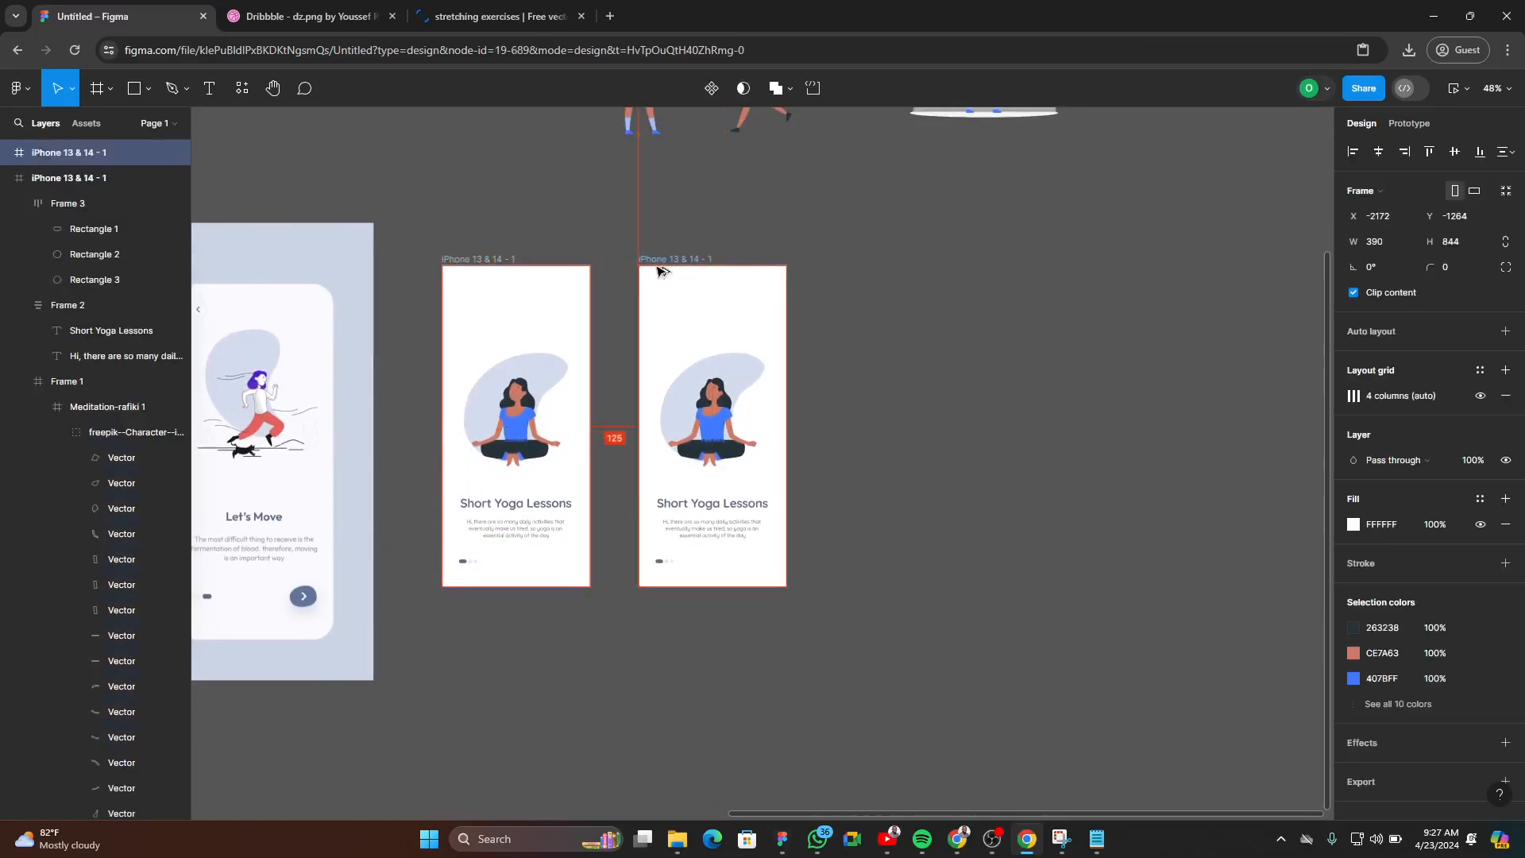
pyautogui.click(892, 429)
pyautogui.keyDown('ctrl'); pyautogui.scroll(-5, 903, 452); pyautogui.keyUp('ctrl')
pyautogui.keyDown('ctrl'); pyautogui.scroll(5, 795, 421); pyautogui.keyUp('ctrl')
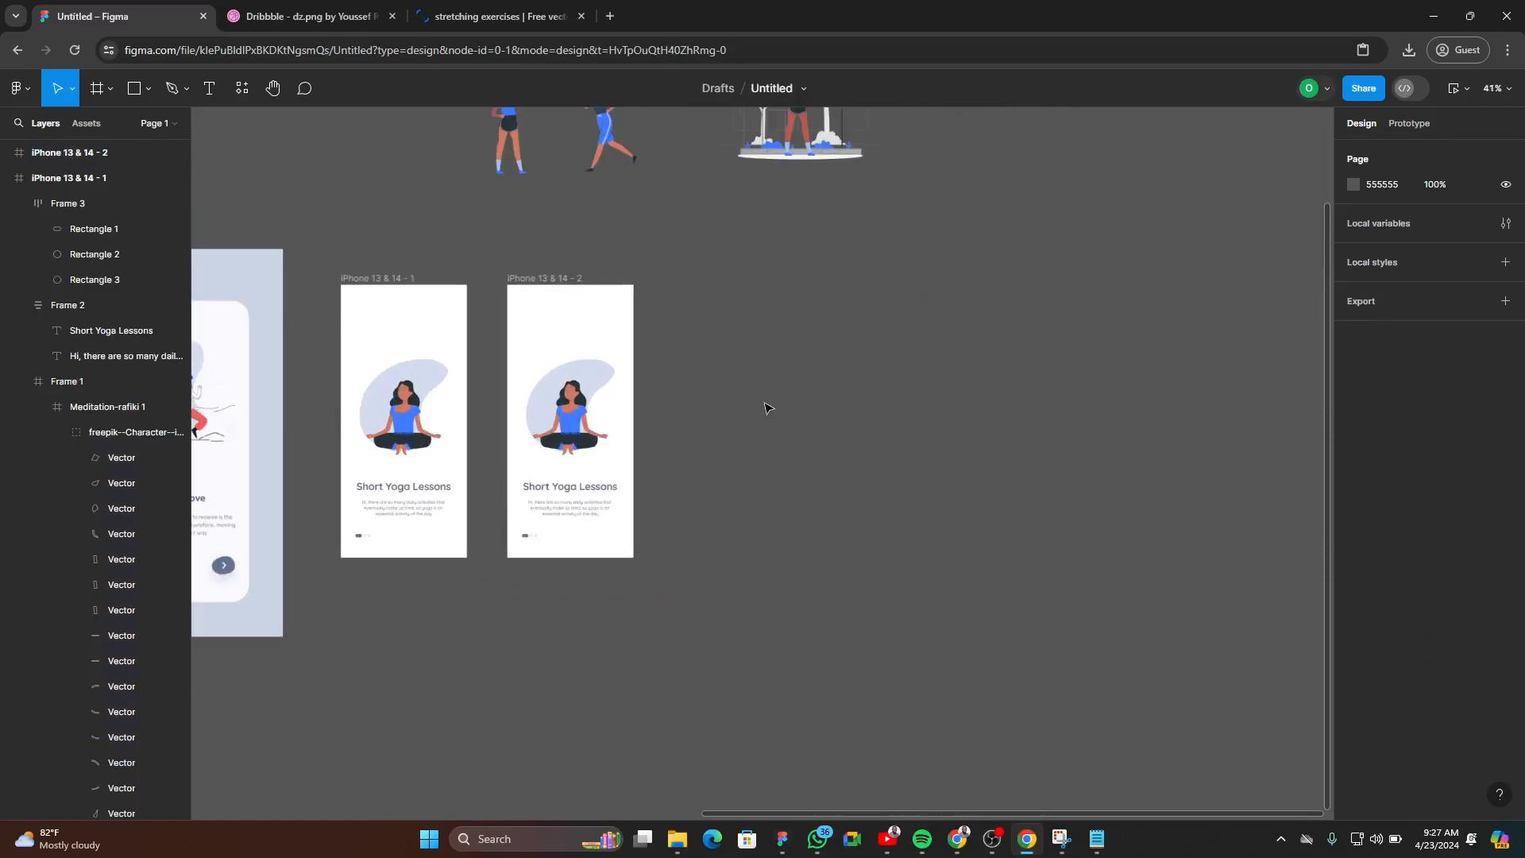
# - Trace the blob on the reference's "Fitness Lessons" screen with the Pen tool as a closed curved outline, about 281 by 294
pyautogui.keyDown('ctrl'); pyautogui.scroll(-5, 762, 453); pyautogui.keyUp('ctrl')
pyautogui.keyDown('ctrl'); pyautogui.scroll(8, 635, 393); pyautogui.keyUp('ctrl')
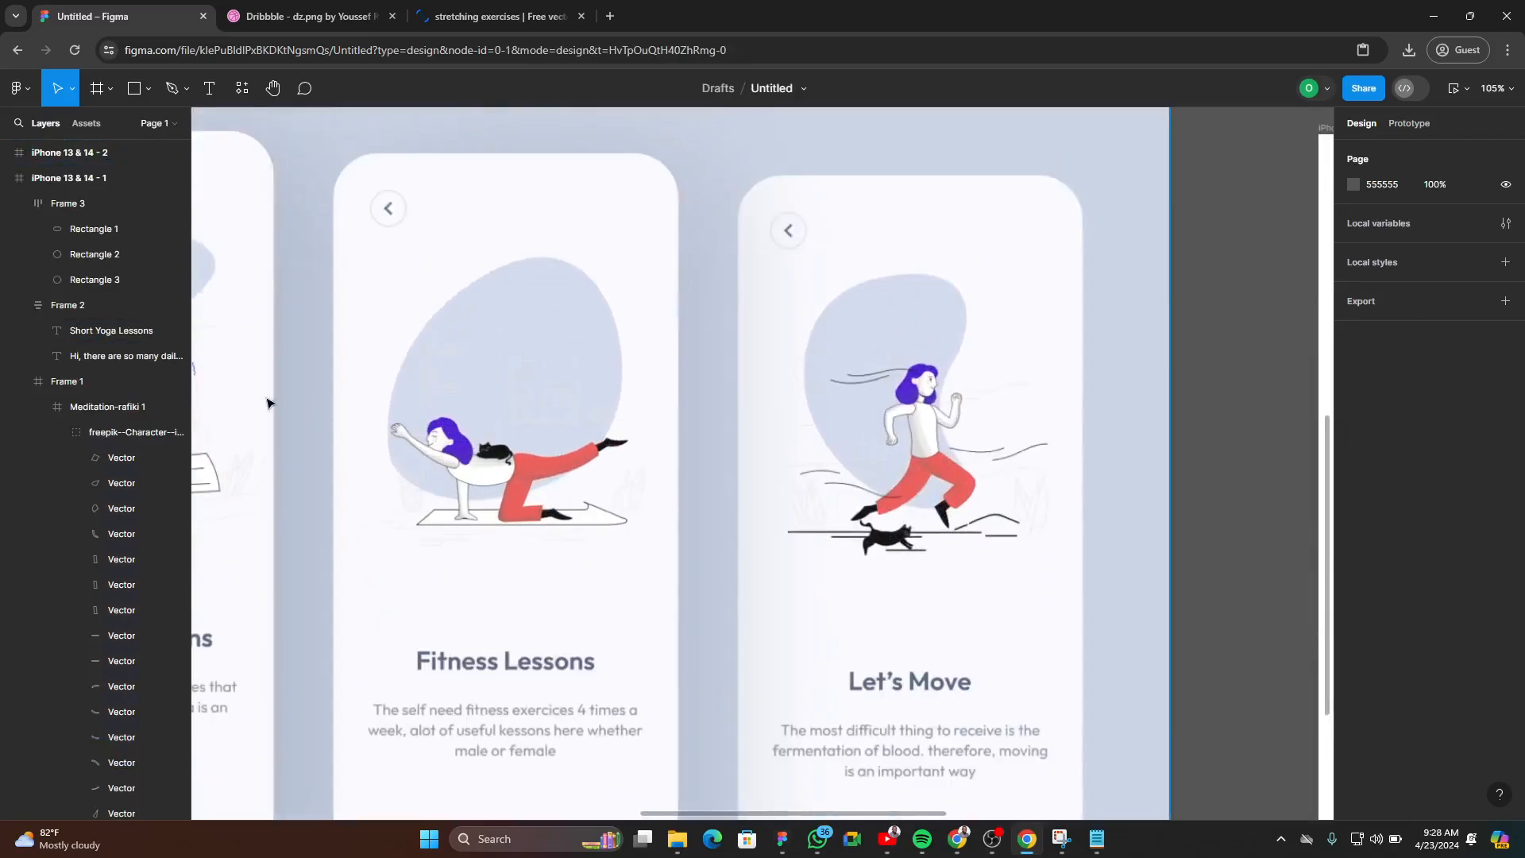
pyautogui.click(173, 91)
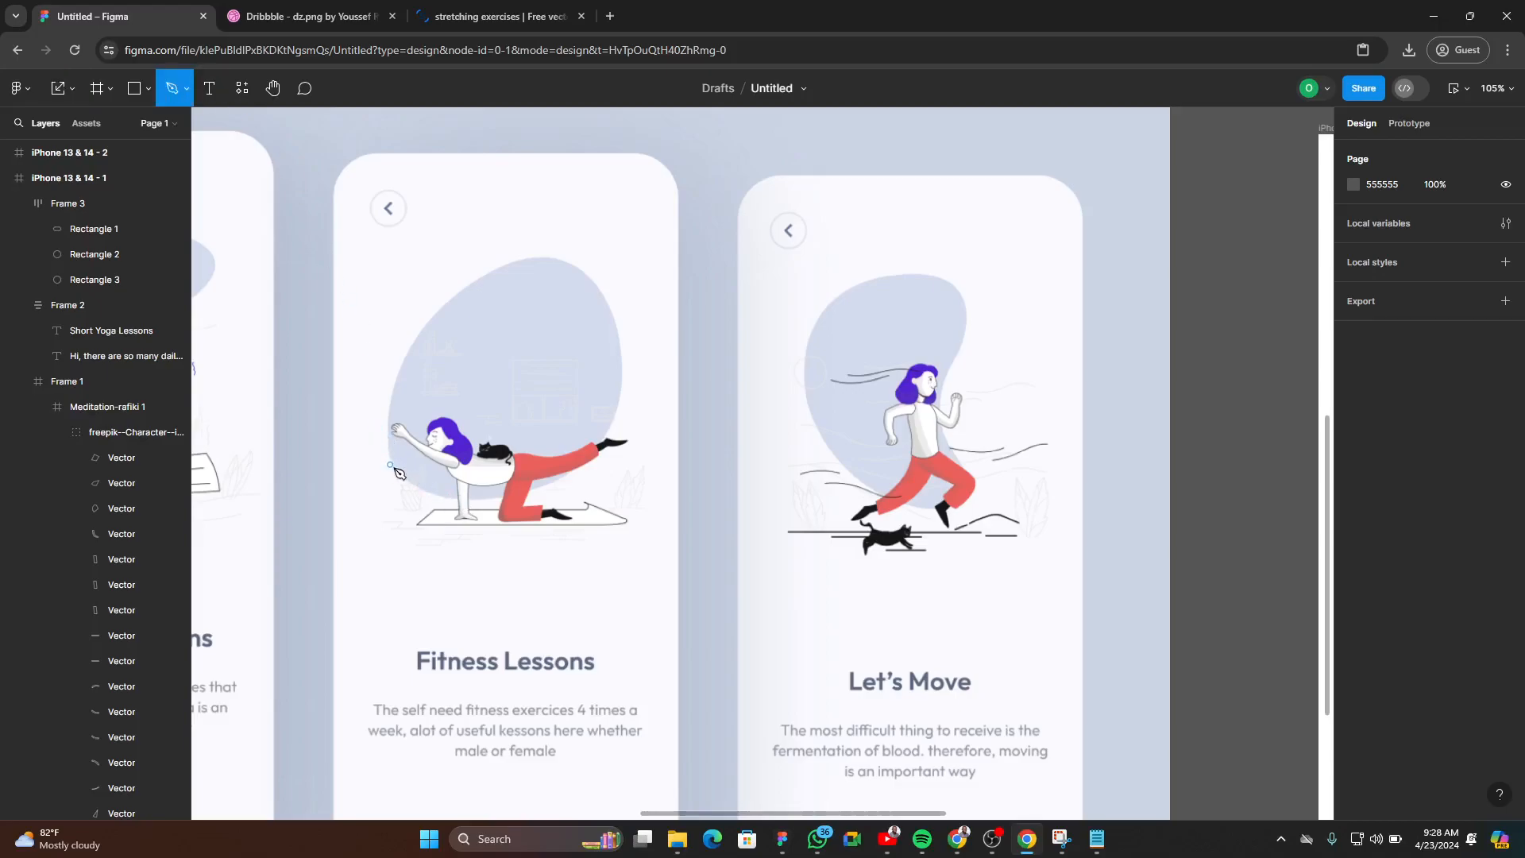
pyautogui.click(397, 469)
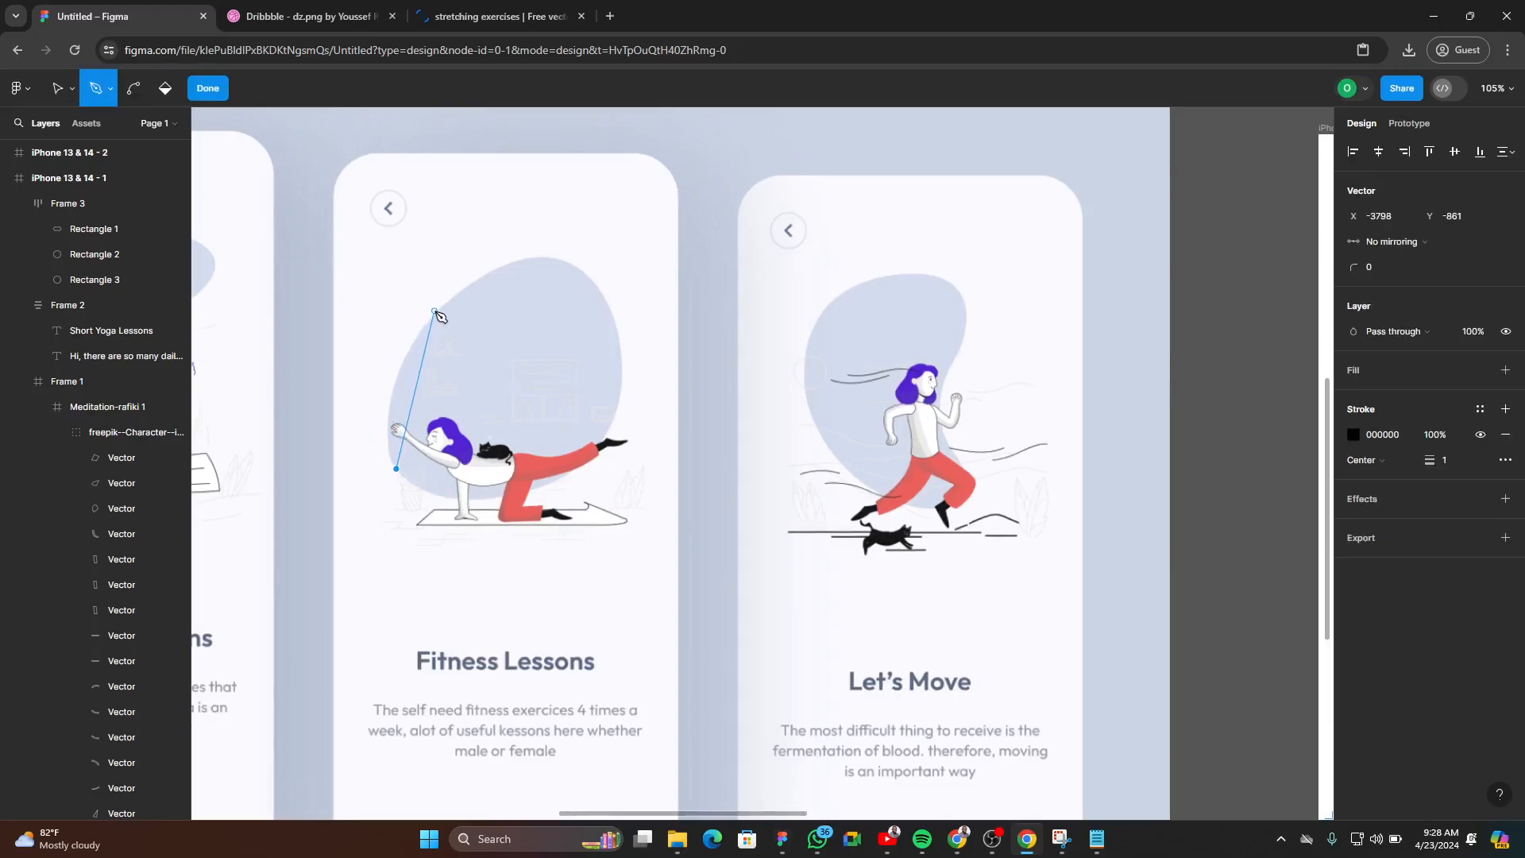
pyautogui.moveTo(441, 309); pyautogui.dragTo(518, 208)
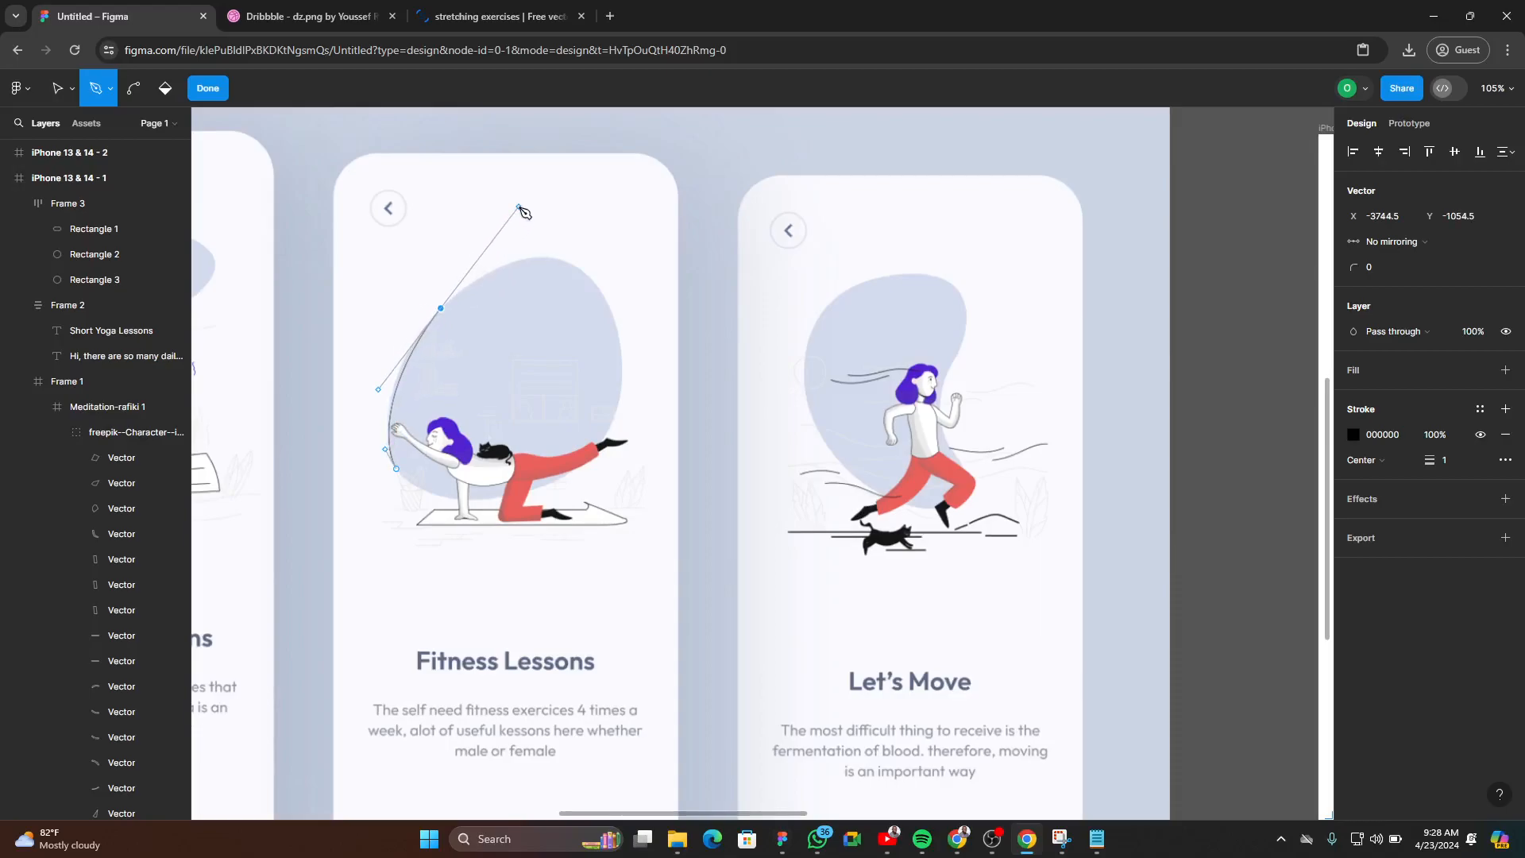
pyautogui.click(442, 309)
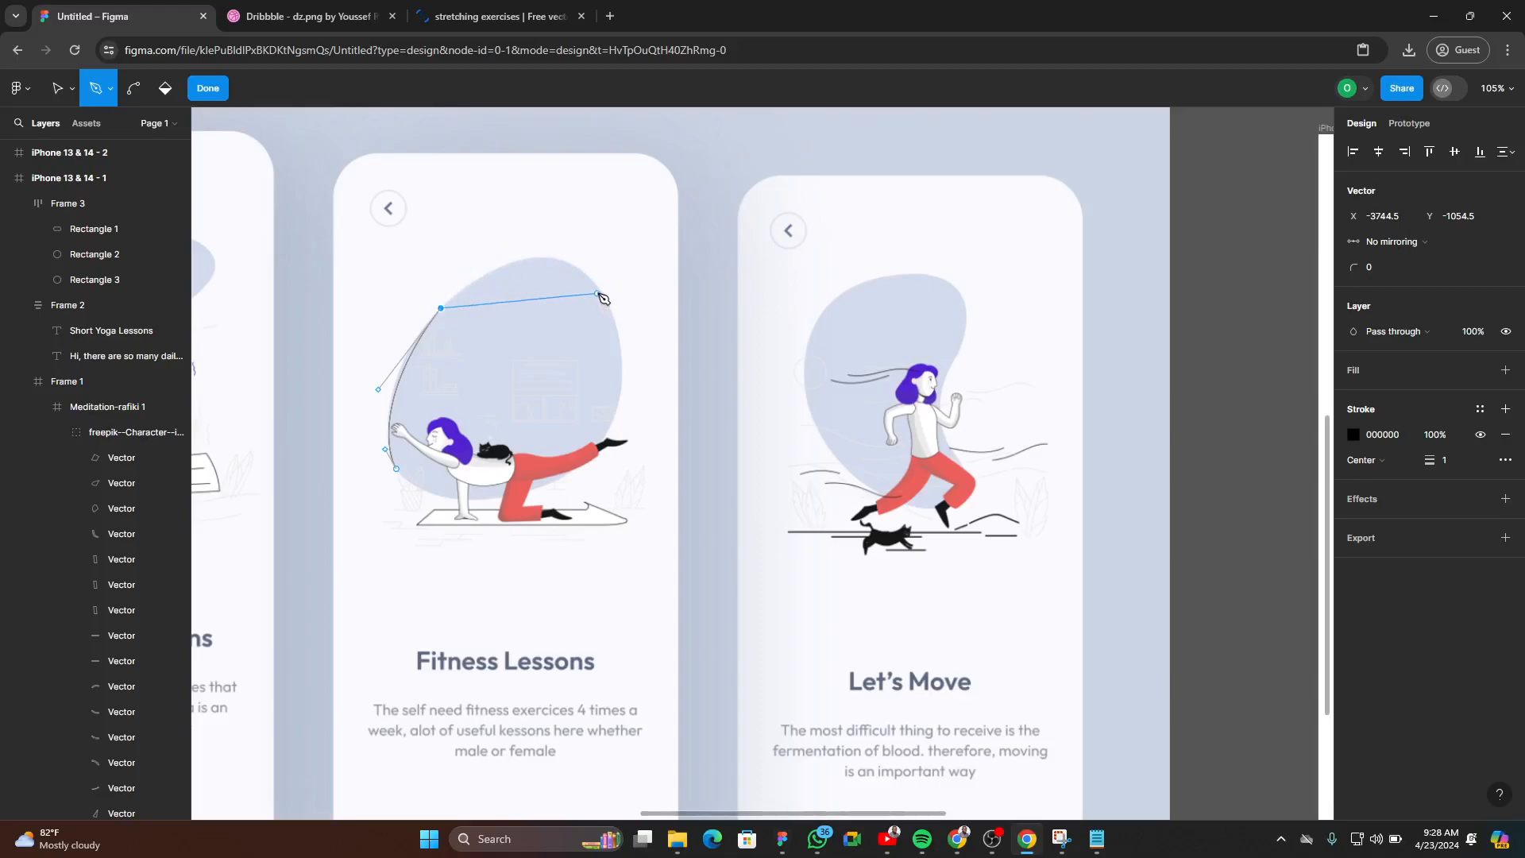
pyautogui.moveTo(595, 284); pyautogui.dragTo(659, 359)
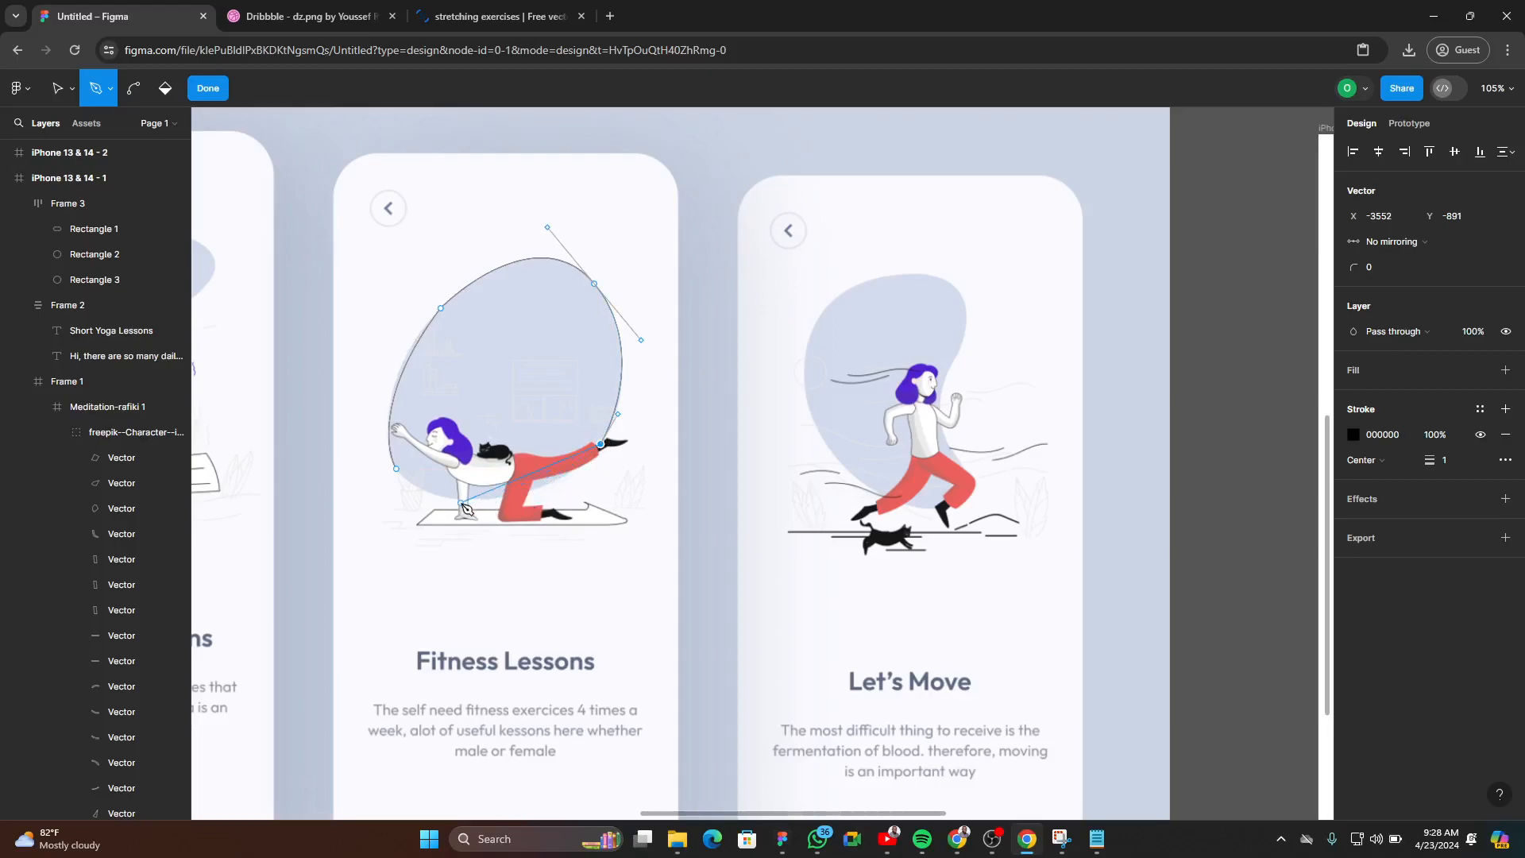
pyautogui.moveTo(425, 505)
pyautogui.mouseDown()
pyautogui.moveTo(397, 506)
pyautogui.moveTo(413, 485)
pyautogui.mouseUp()
pyautogui.moveTo(390, 459); pyautogui.dragTo(385, 445)
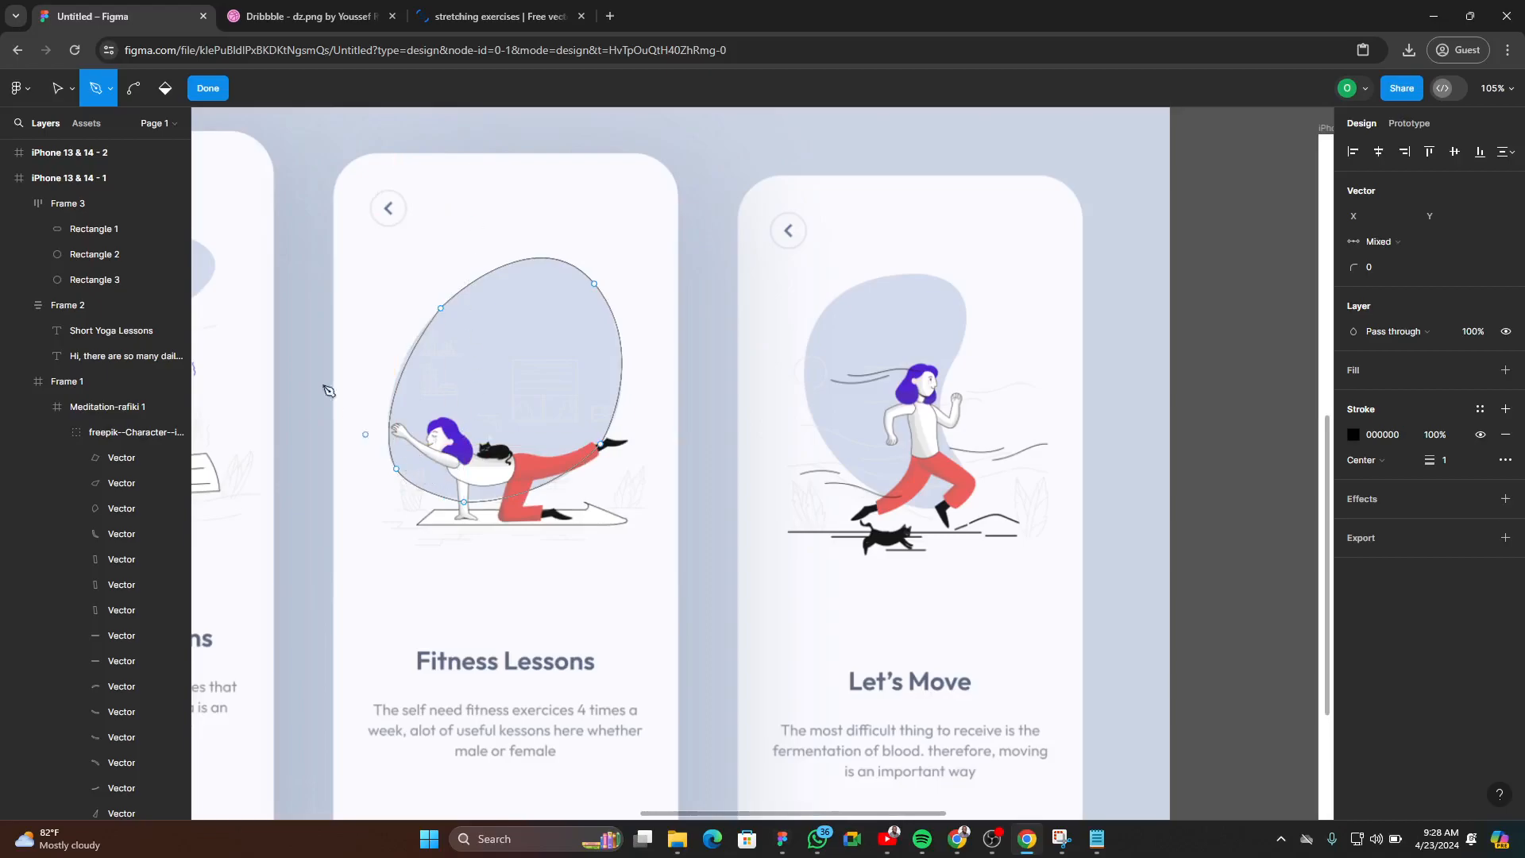
pyautogui.click(208, 88)
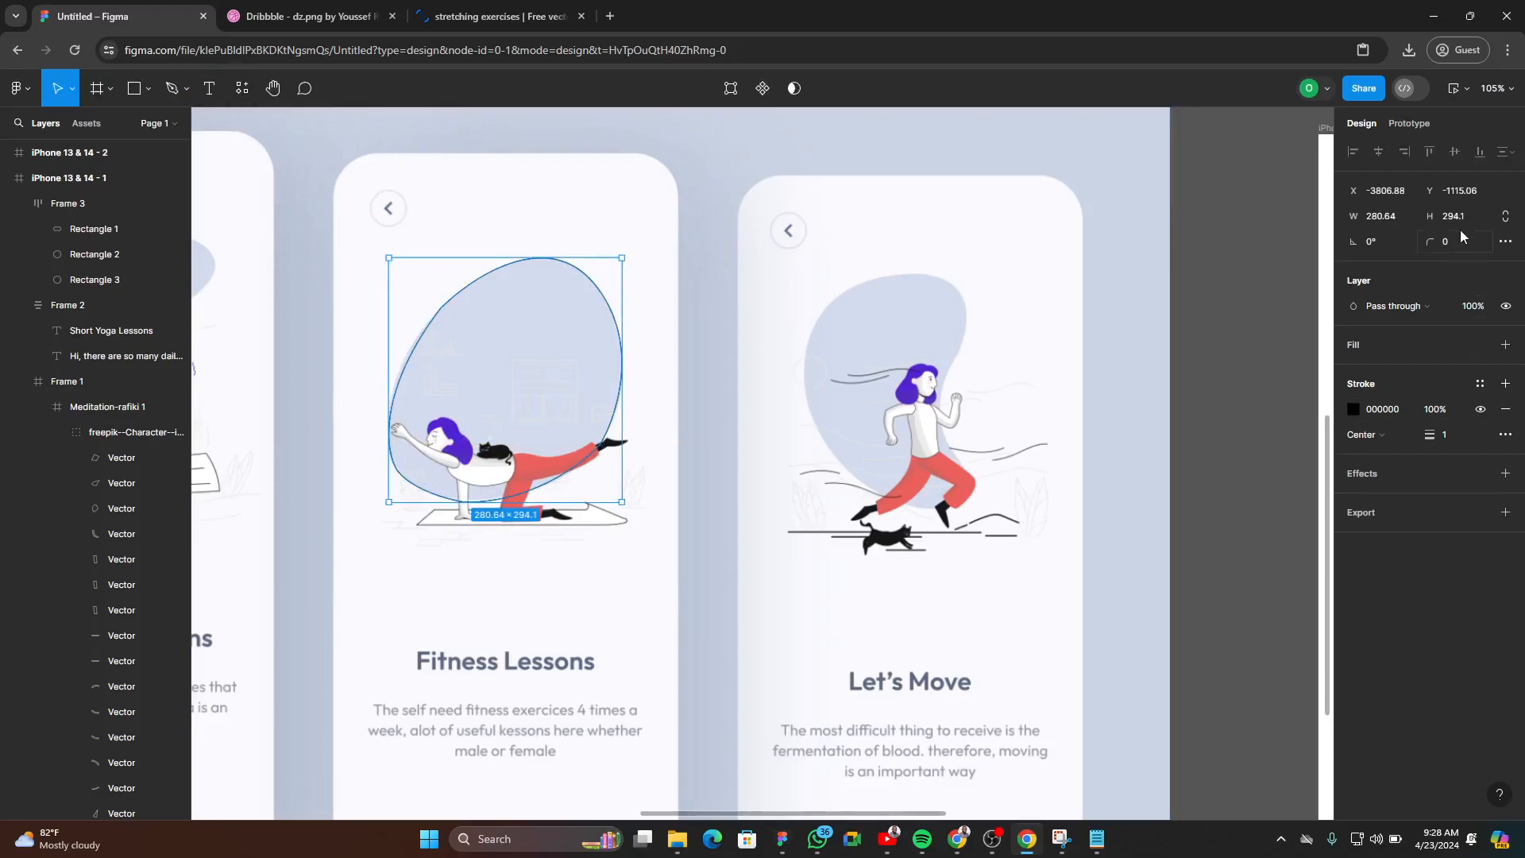
# - Set the traced blob's corner radius to 90 and swap its black stroke for a fill
pyautogui.write('10')
pyautogui.press('Return')
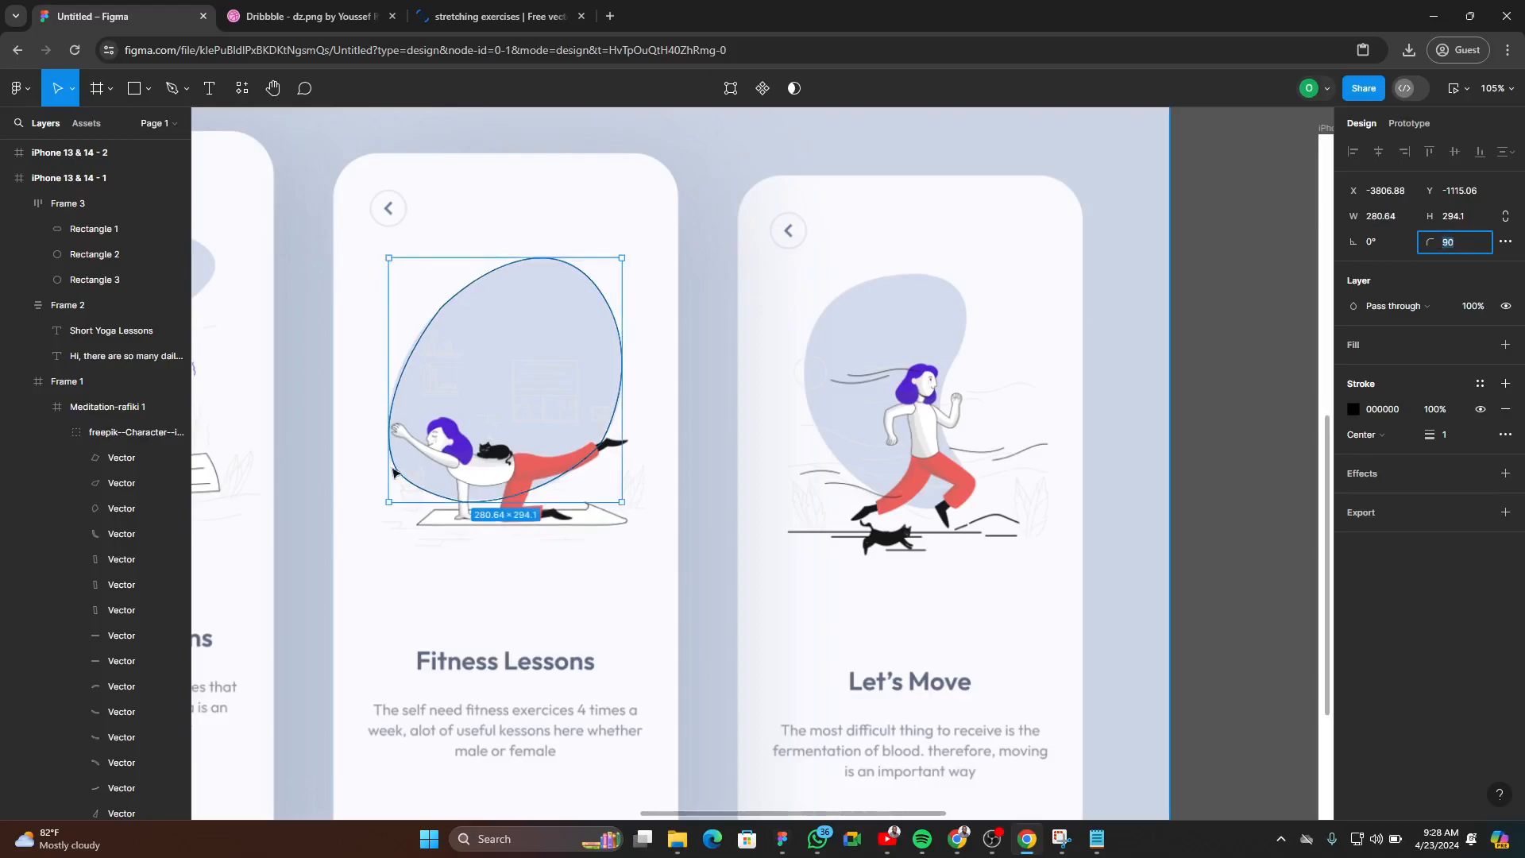
pyautogui.click(531, 397)
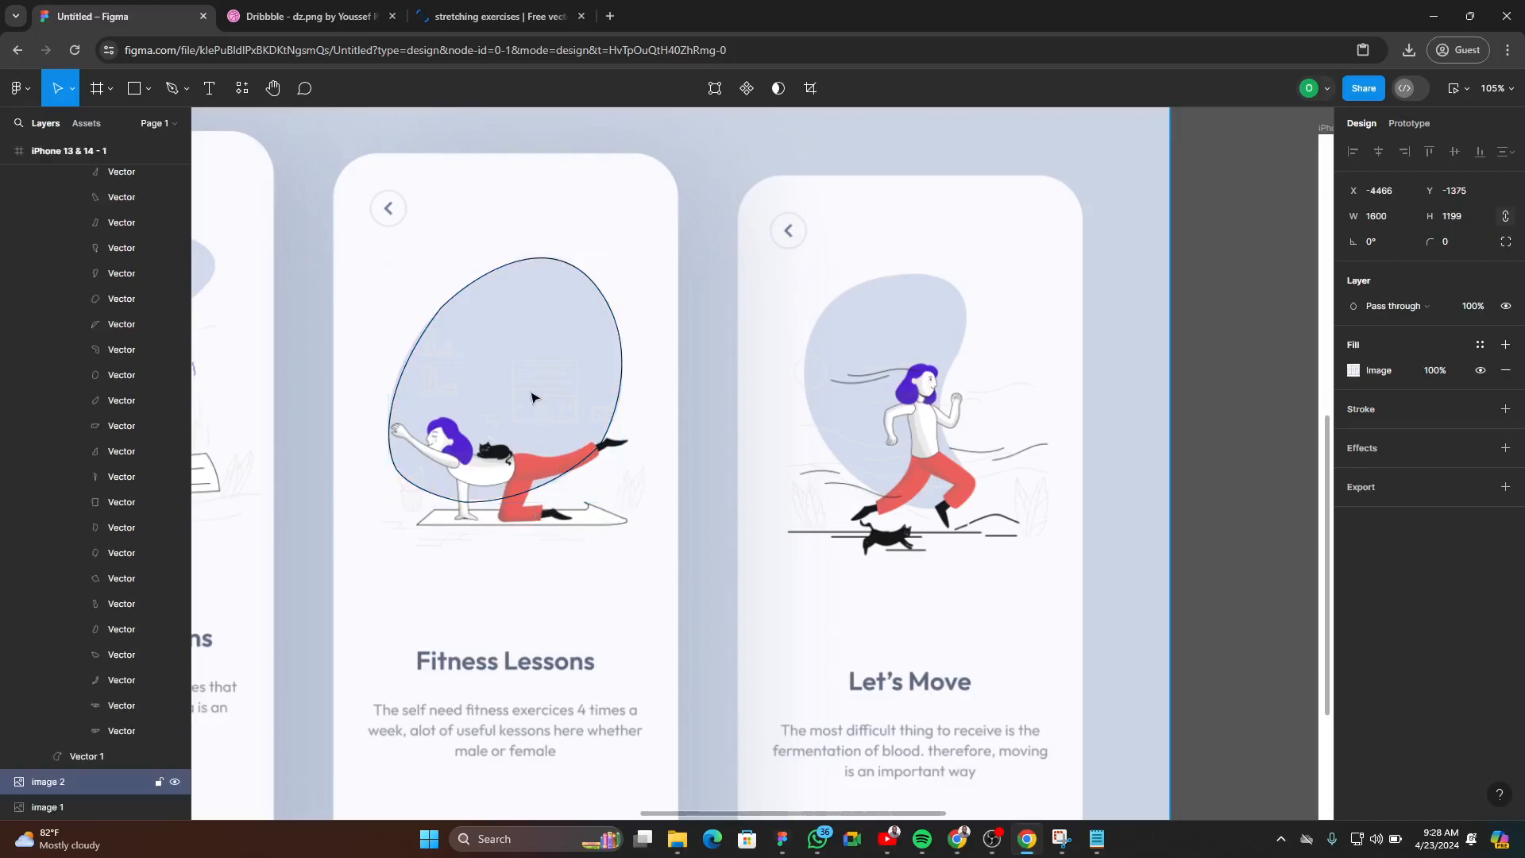
pyautogui.click(611, 419)
pyautogui.hotkey('shift', 'x')
# - Move the filled blob off the reference onto the empty canvas beside the second iPhone frame
pyautogui.scroll(-5, 510, 442)
pyautogui.moveTo(511, 442); pyautogui.dragTo(1253, 168)
pyautogui.moveTo(1222, 395); pyautogui.dragTo(566, 555)
pyautogui.scroll(2, 560, 351)
pyautogui.moveTo(575, 329); pyautogui.dragTo(1110, 601)
pyautogui.scroll(-4, 1048, 687)
pyautogui.hscroll(2, 1049, 688)
pyautogui.moveTo(963, 313); pyautogui.dragTo(945, 455)
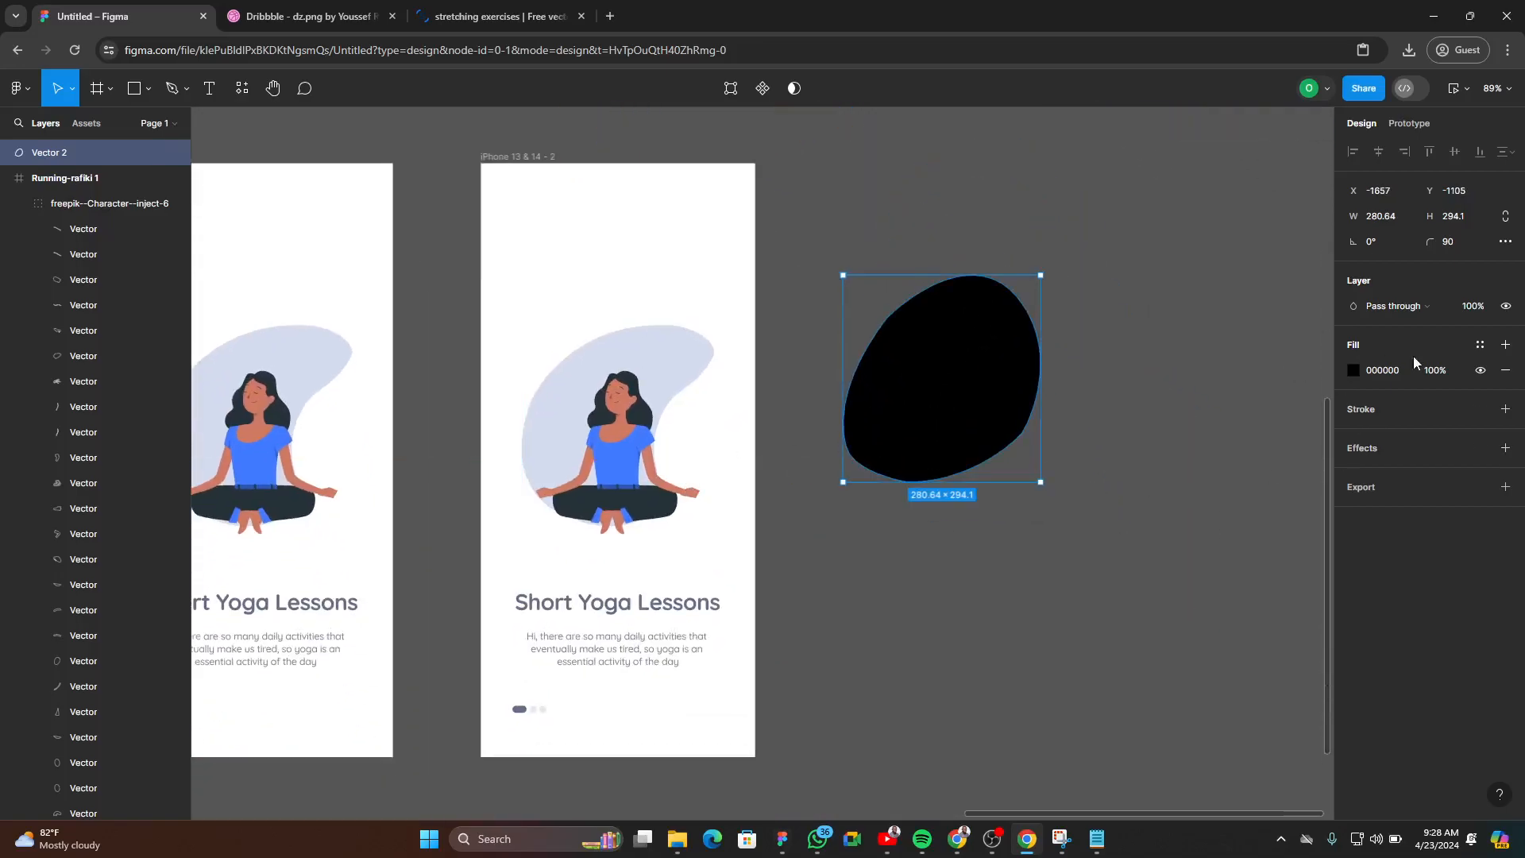
# - Recolor the traced blob to D4DBED, sampled from the blob in the second iPhone frame
pyautogui.click(1353, 371)
pyautogui.click(1166, 633)
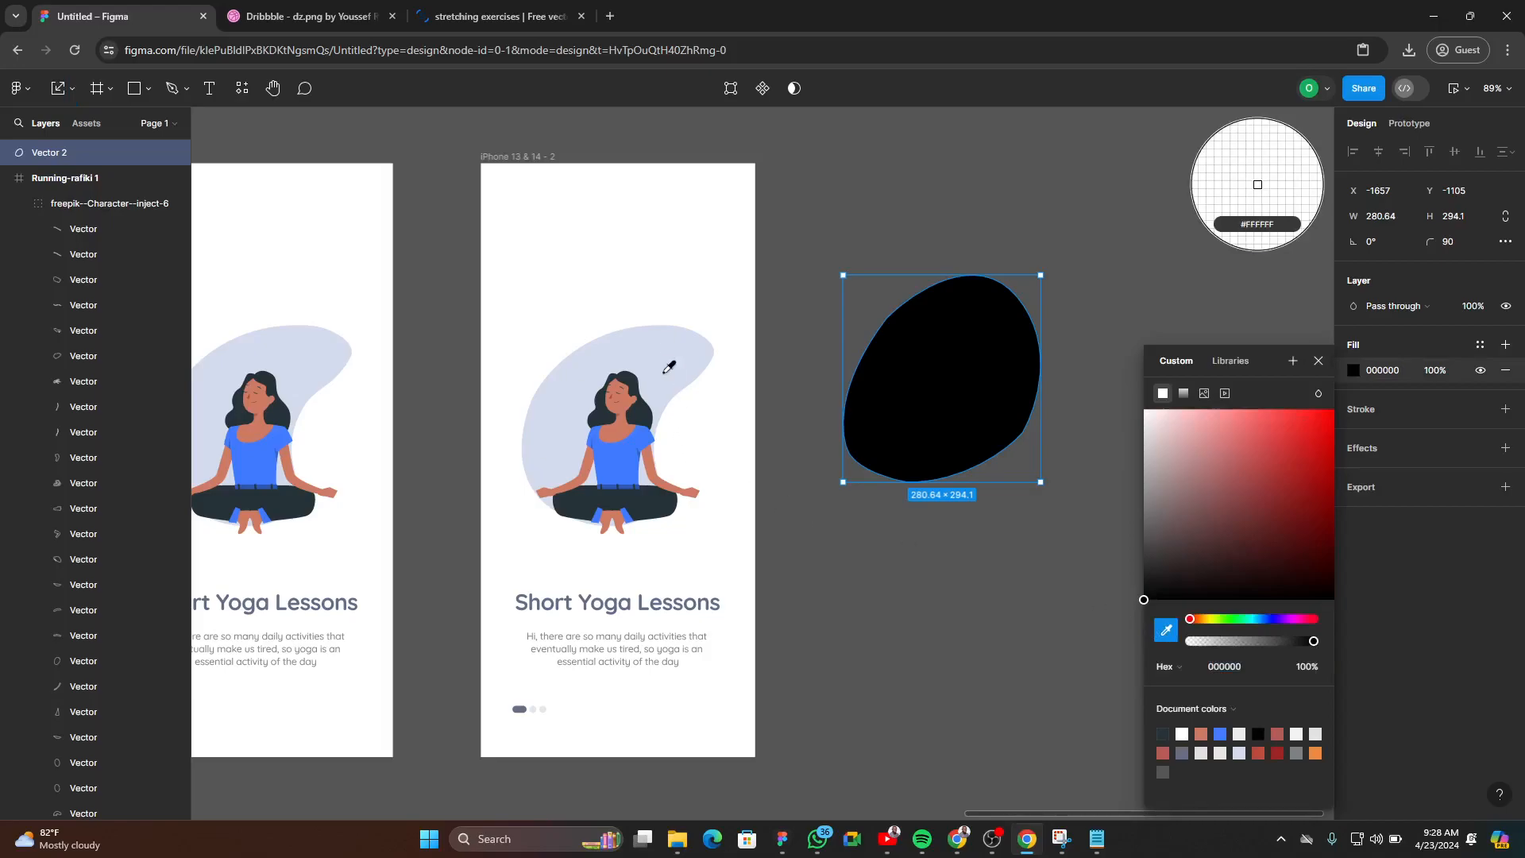
pyautogui.click(556, 373)
pyautogui.click(1014, 384)
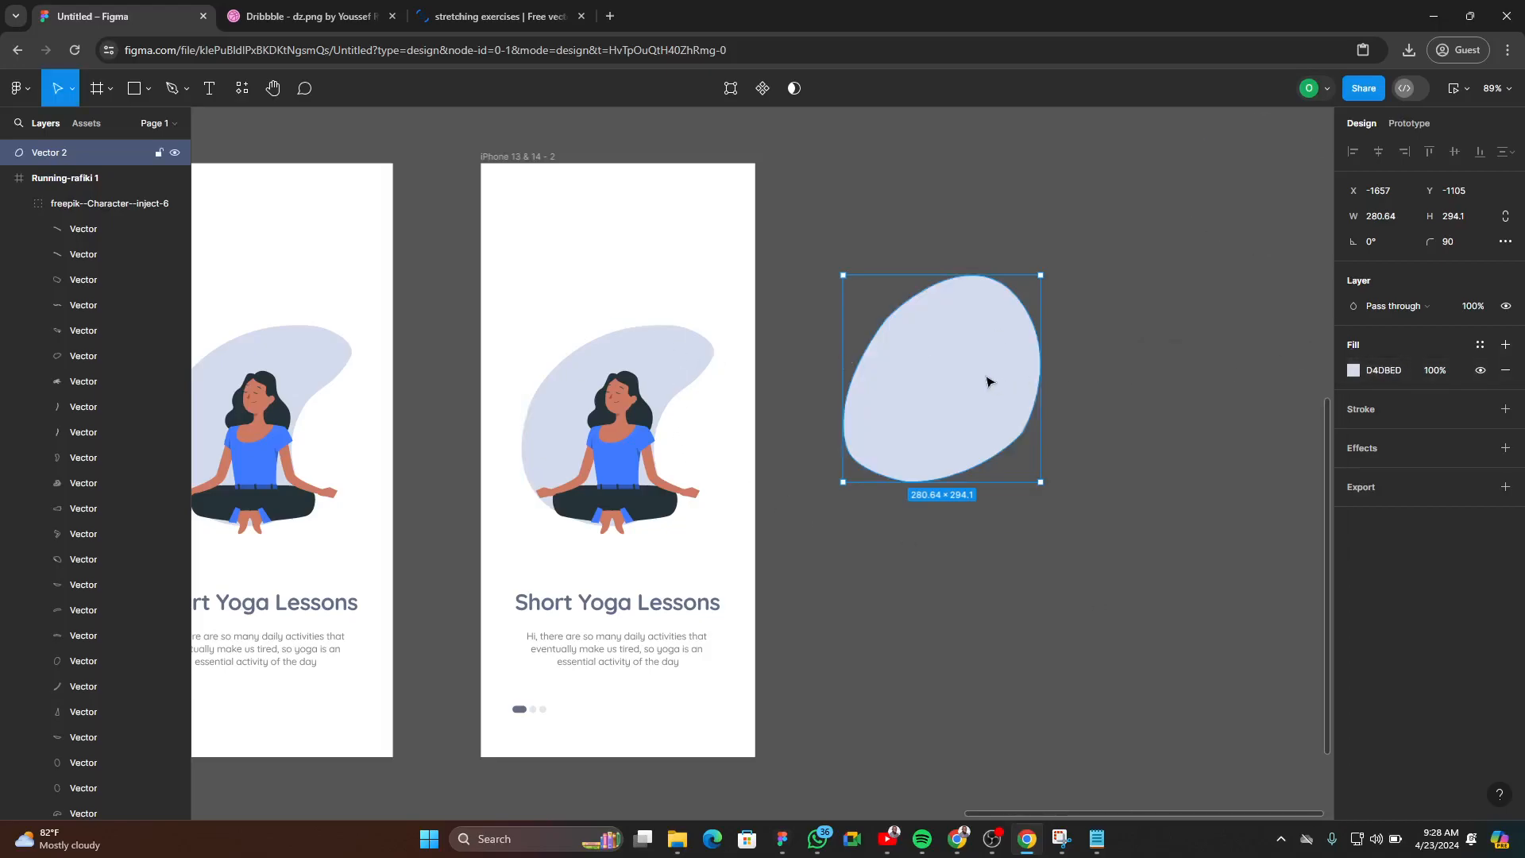
# - Replace the blob behind the second frame's yoga figure with a copy of the newly traced blob
pyautogui.rightClick(989, 382)
pyautogui.click(1005, 385)
pyautogui.click(687, 363)
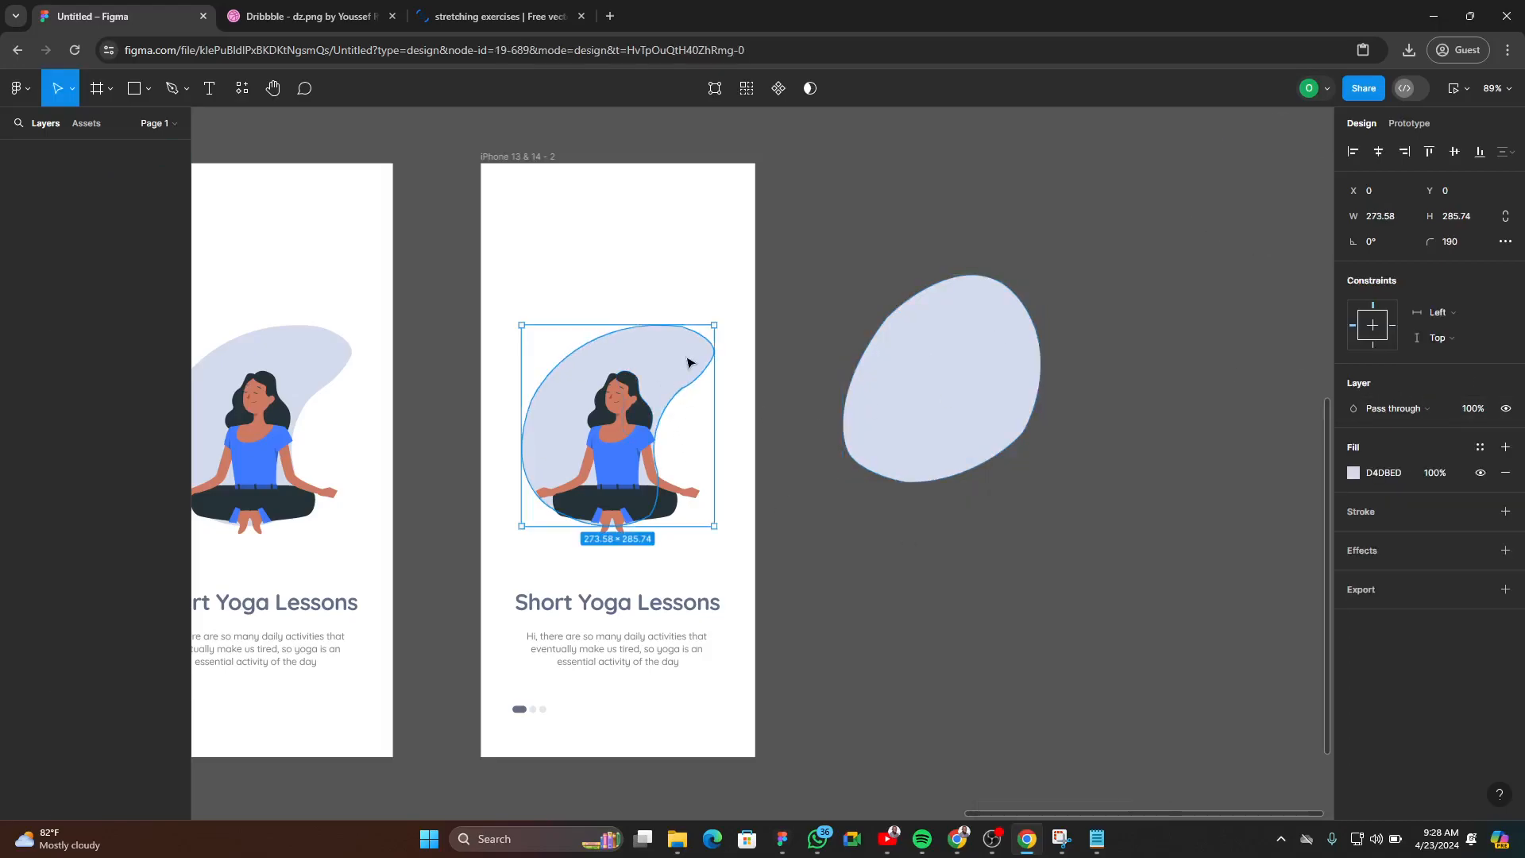
pyautogui.rightClick(686, 361)
pyautogui.click(738, 413)
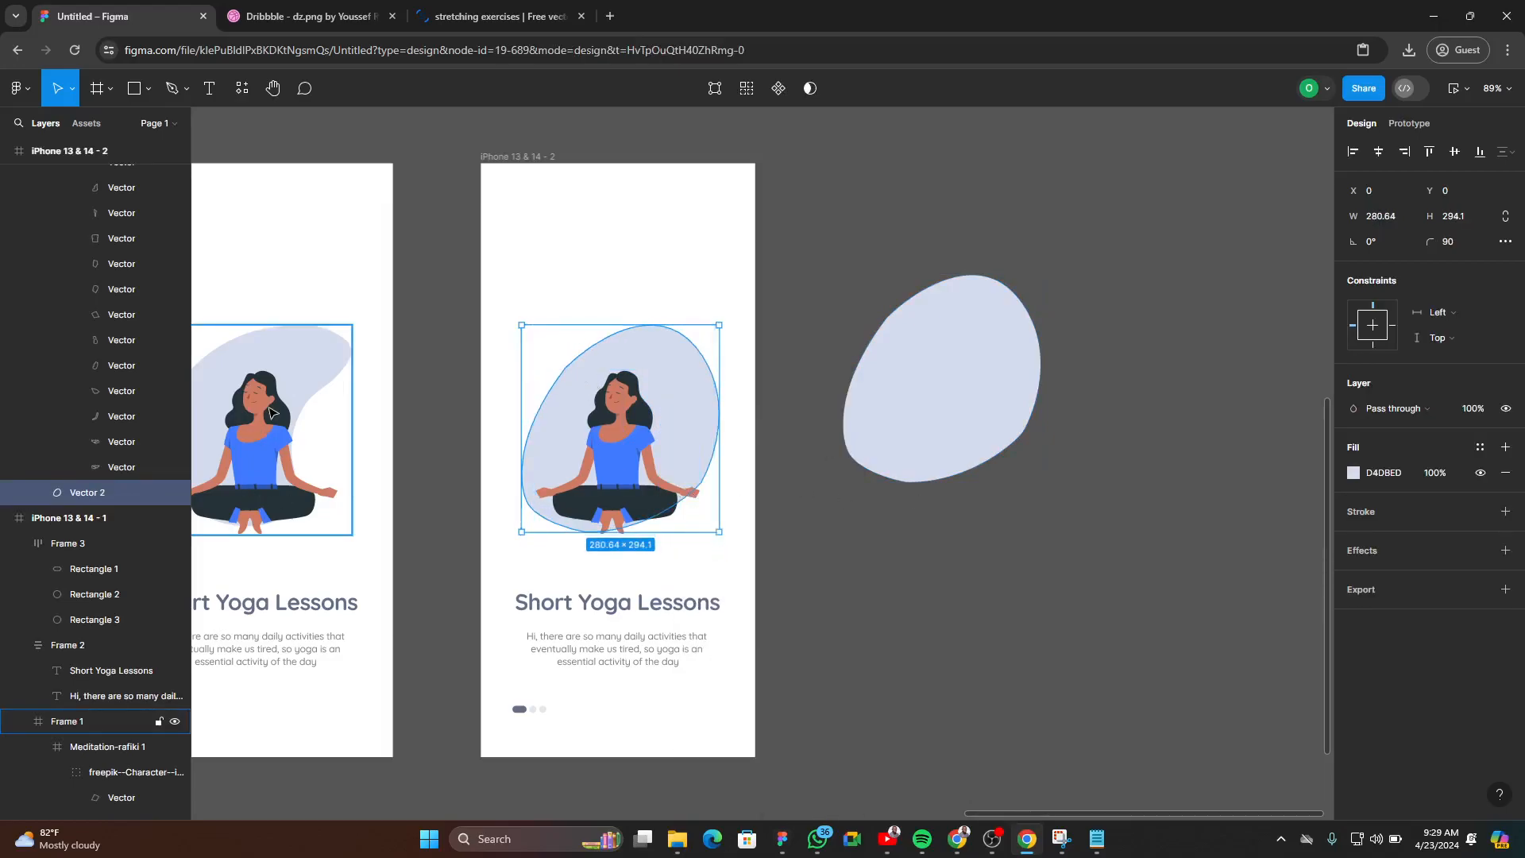
pyautogui.click(963, 579)
# - Replace the meditation figure in the second iPhone frame with a copy of the Stretch-rafiki 1 illustration
pyautogui.click(688, 416)
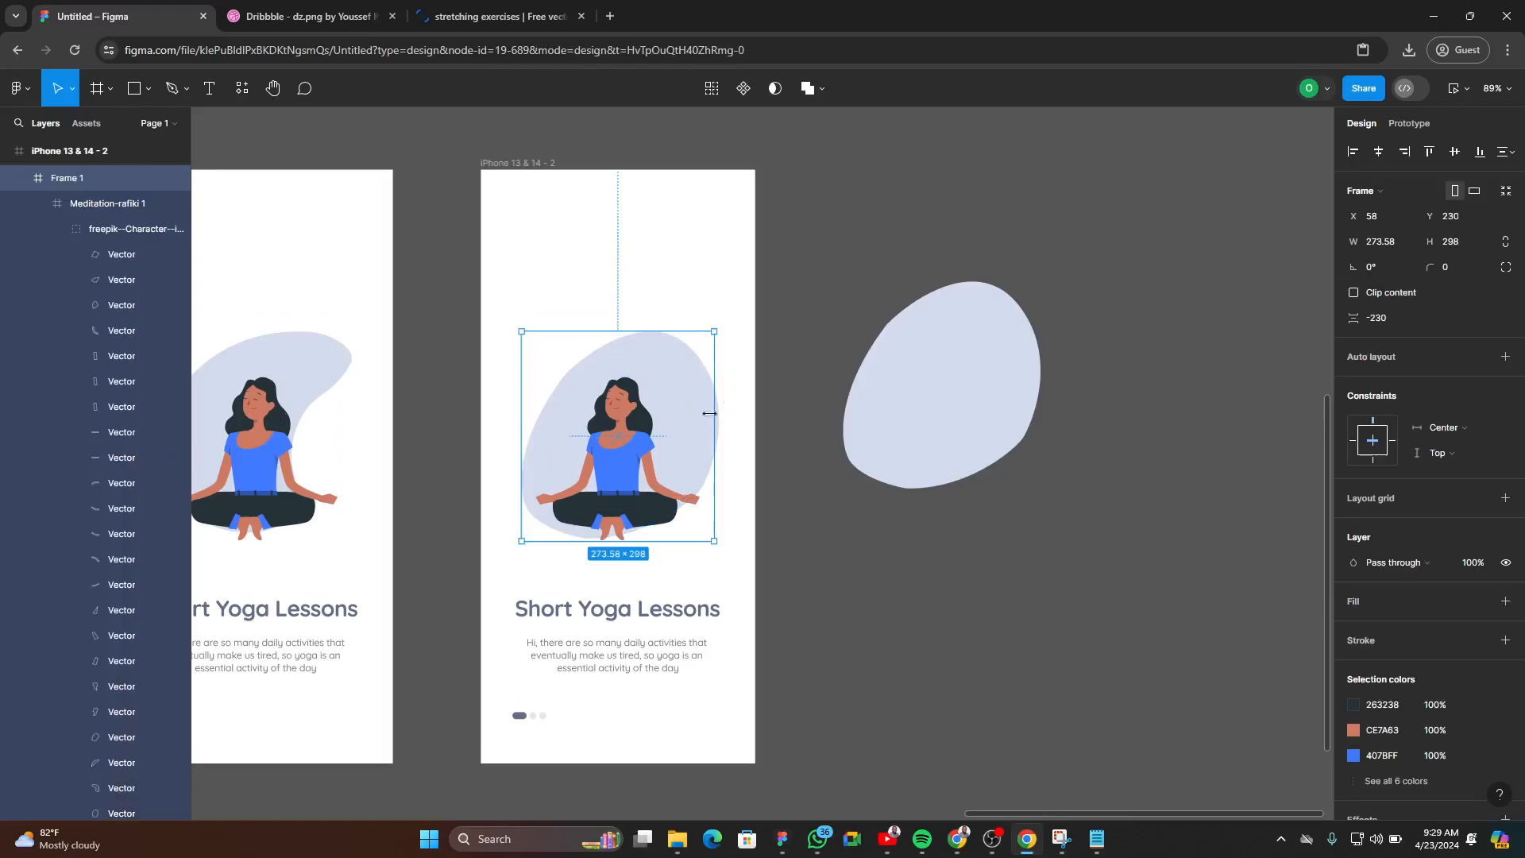
pyautogui.scroll(-3, 717, 417)
pyautogui.scroll(5, 591, 447)
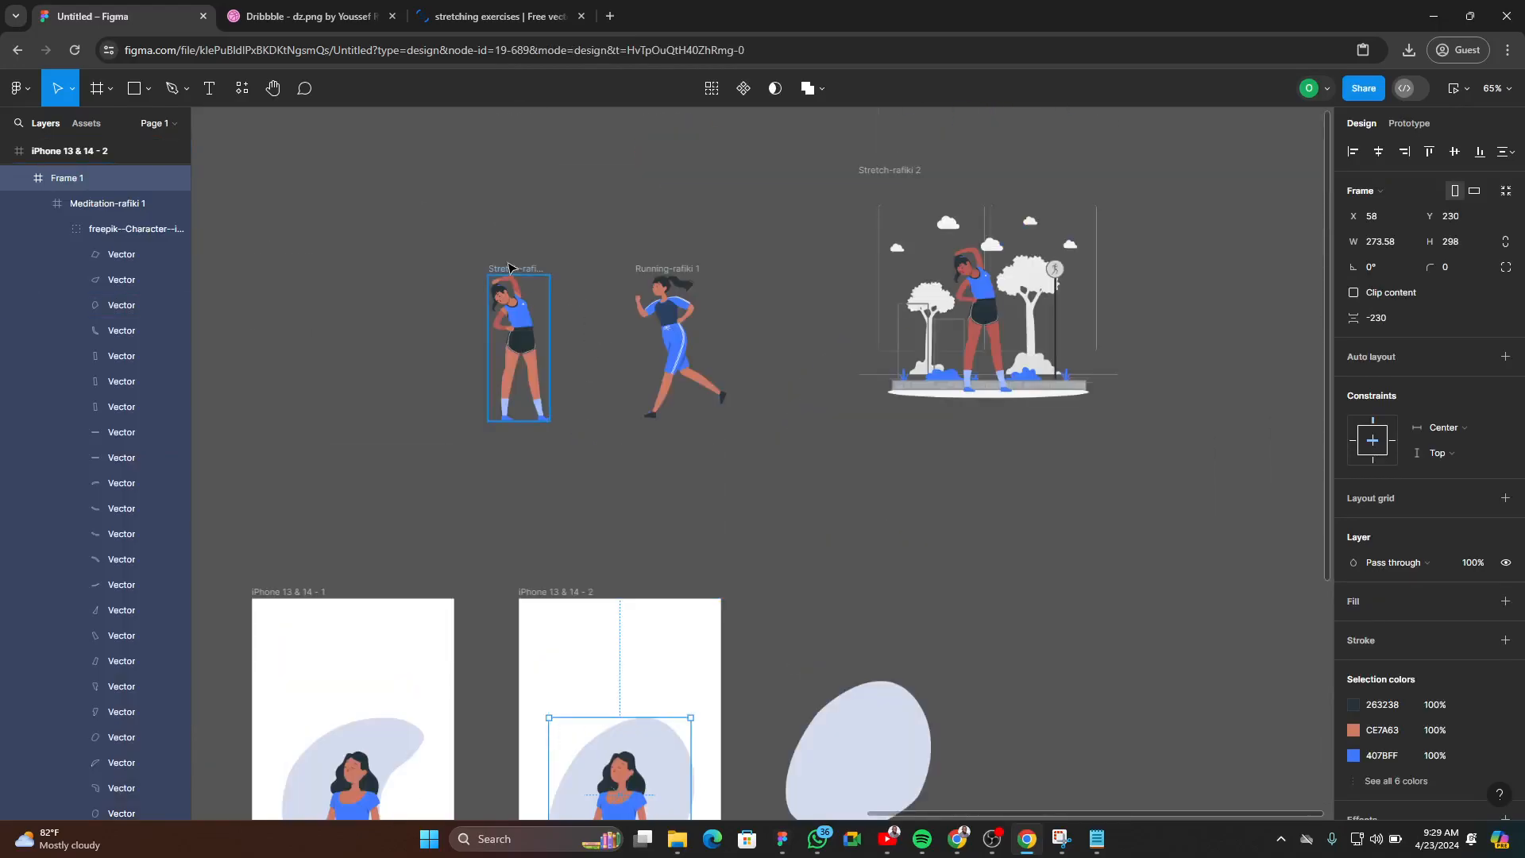
pyautogui.scroll(-5, 940, 545)
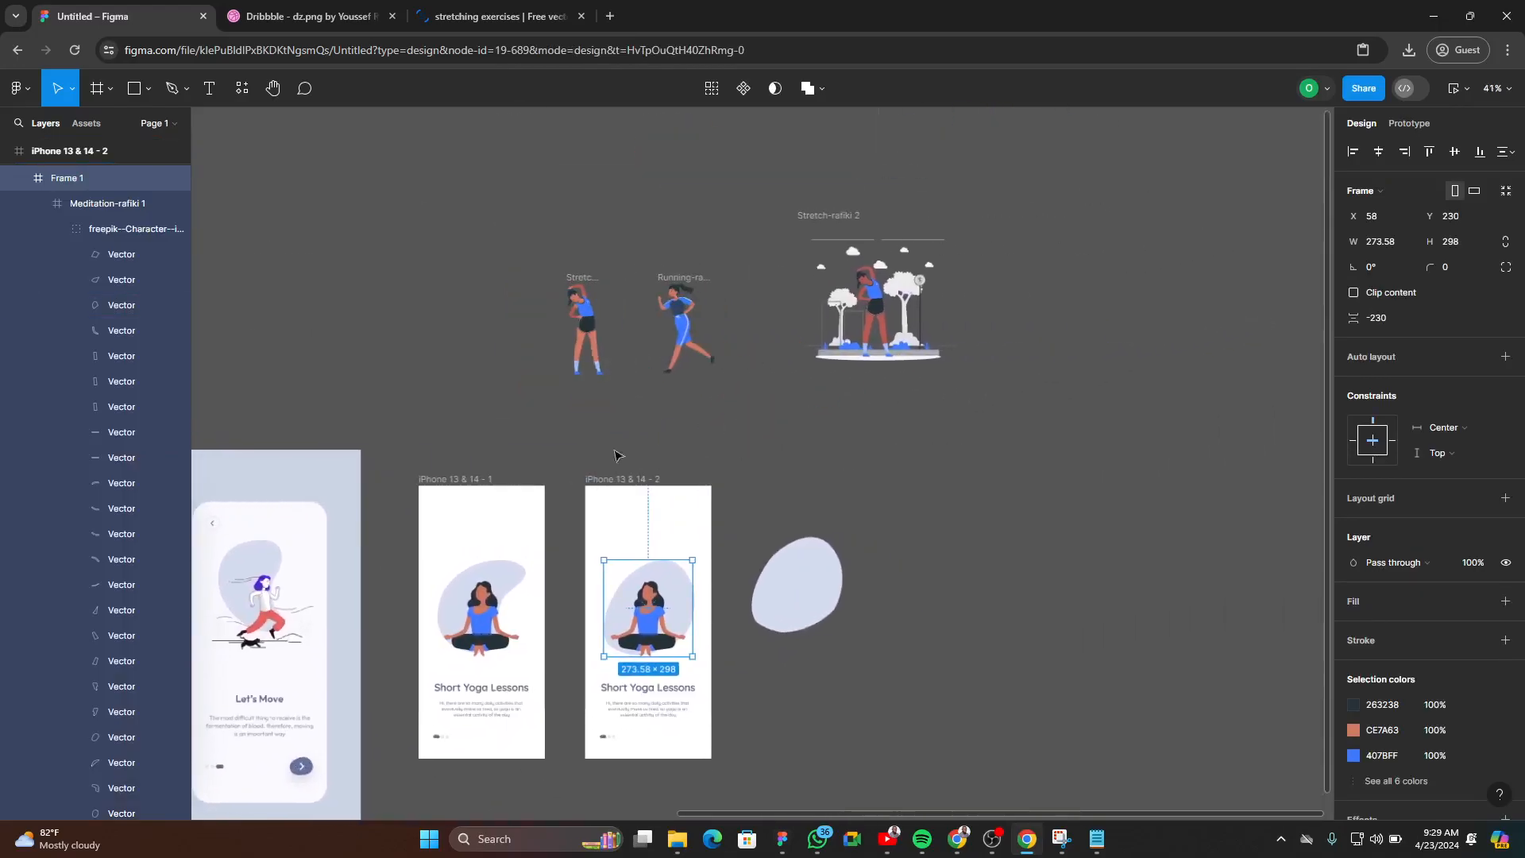
pyautogui.click(592, 278)
pyautogui.scroll(5, 701, 718)
pyautogui.click(574, 510)
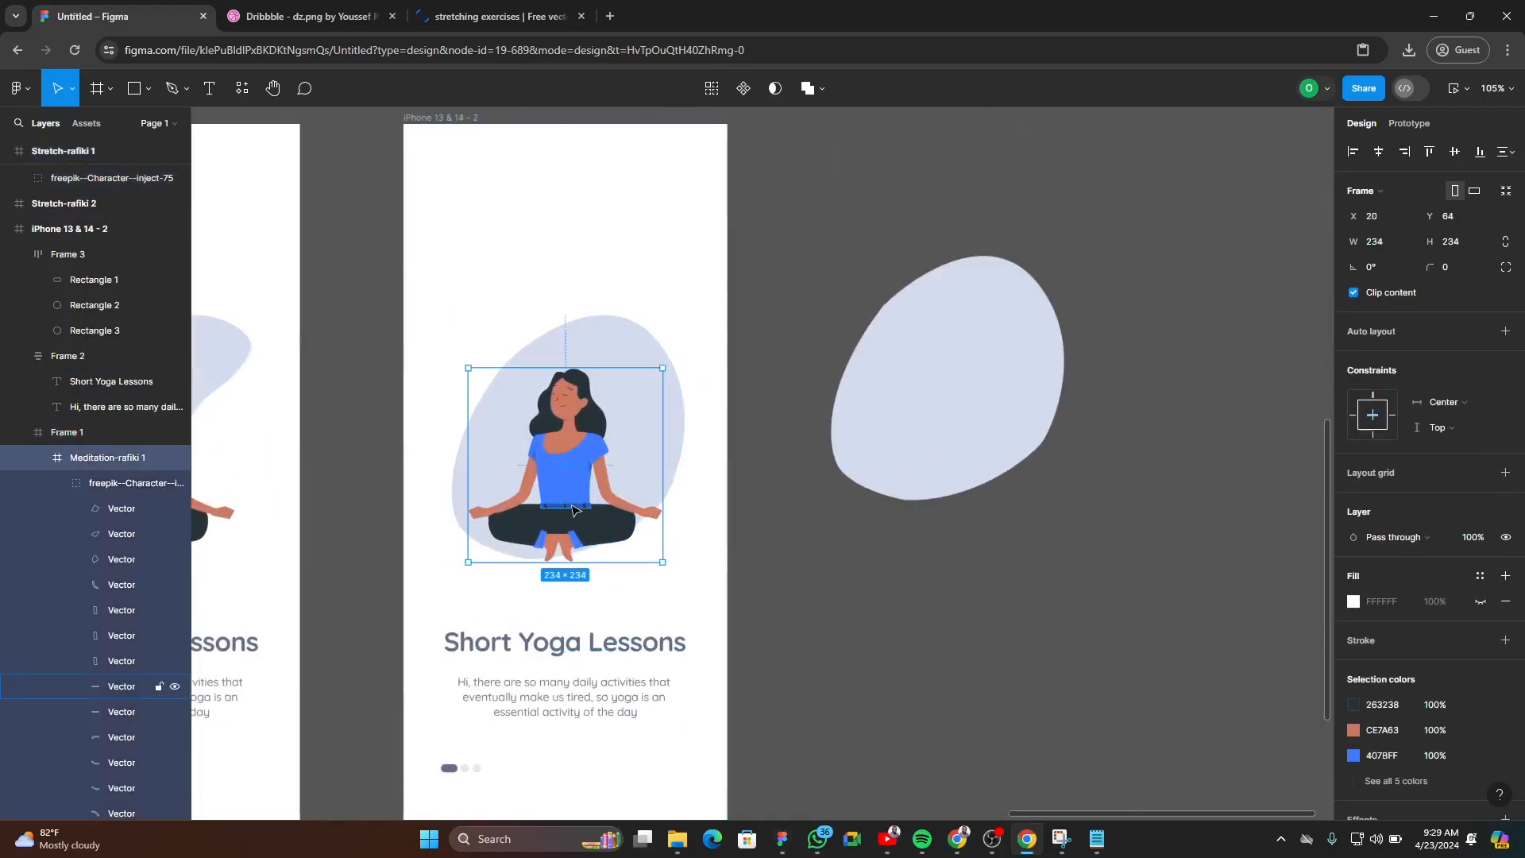
pyautogui.hotkey('ctrl', 'shift', 'r')
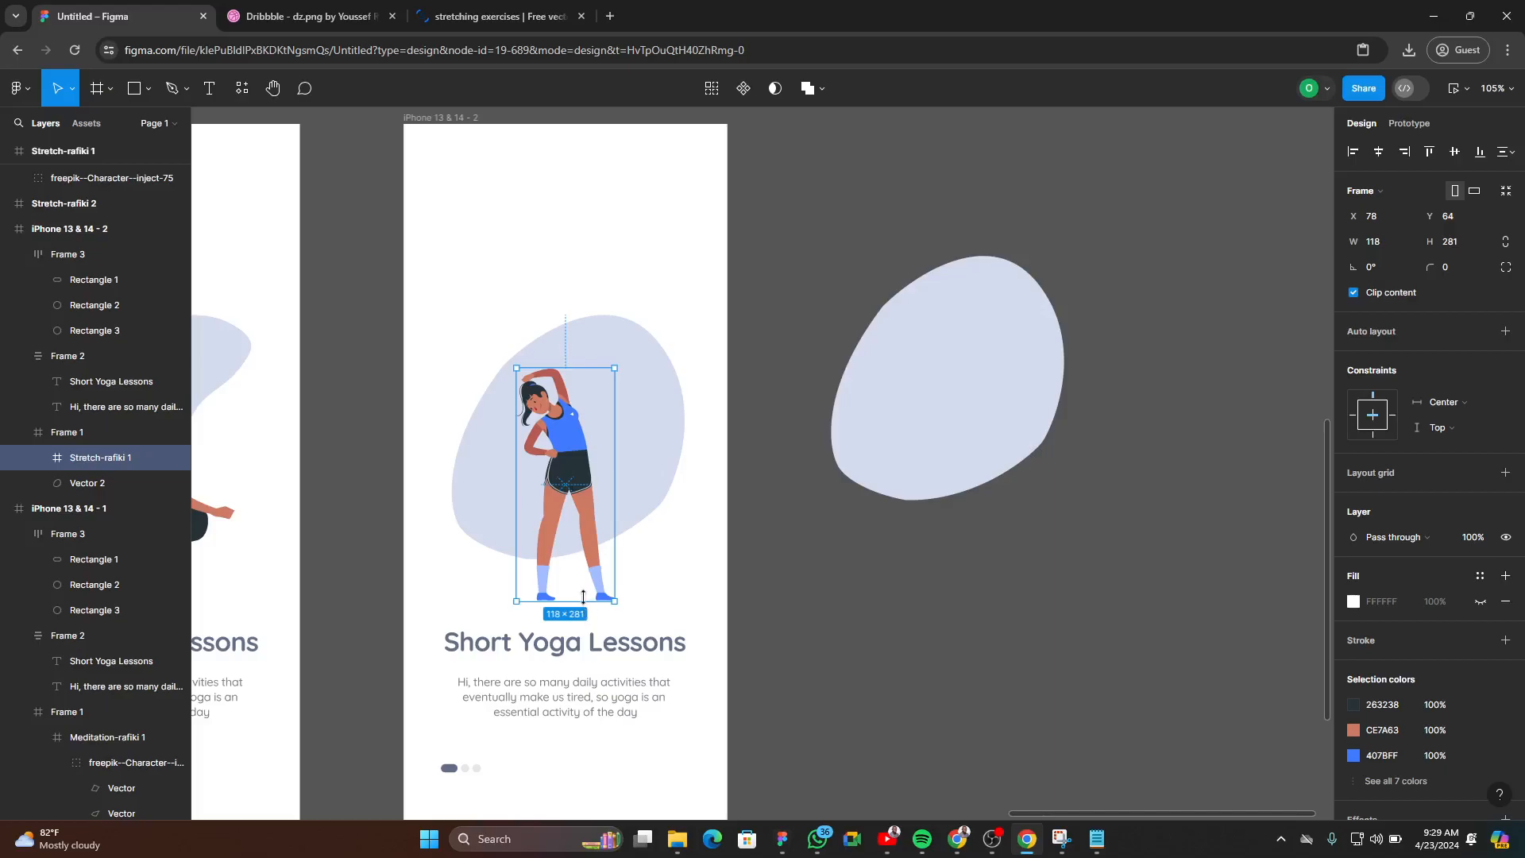
# - Scale the stretching figure proportionally to about 109 by 259 and move it up so its feet sit at the blob's base
pyautogui.click(73, 89)
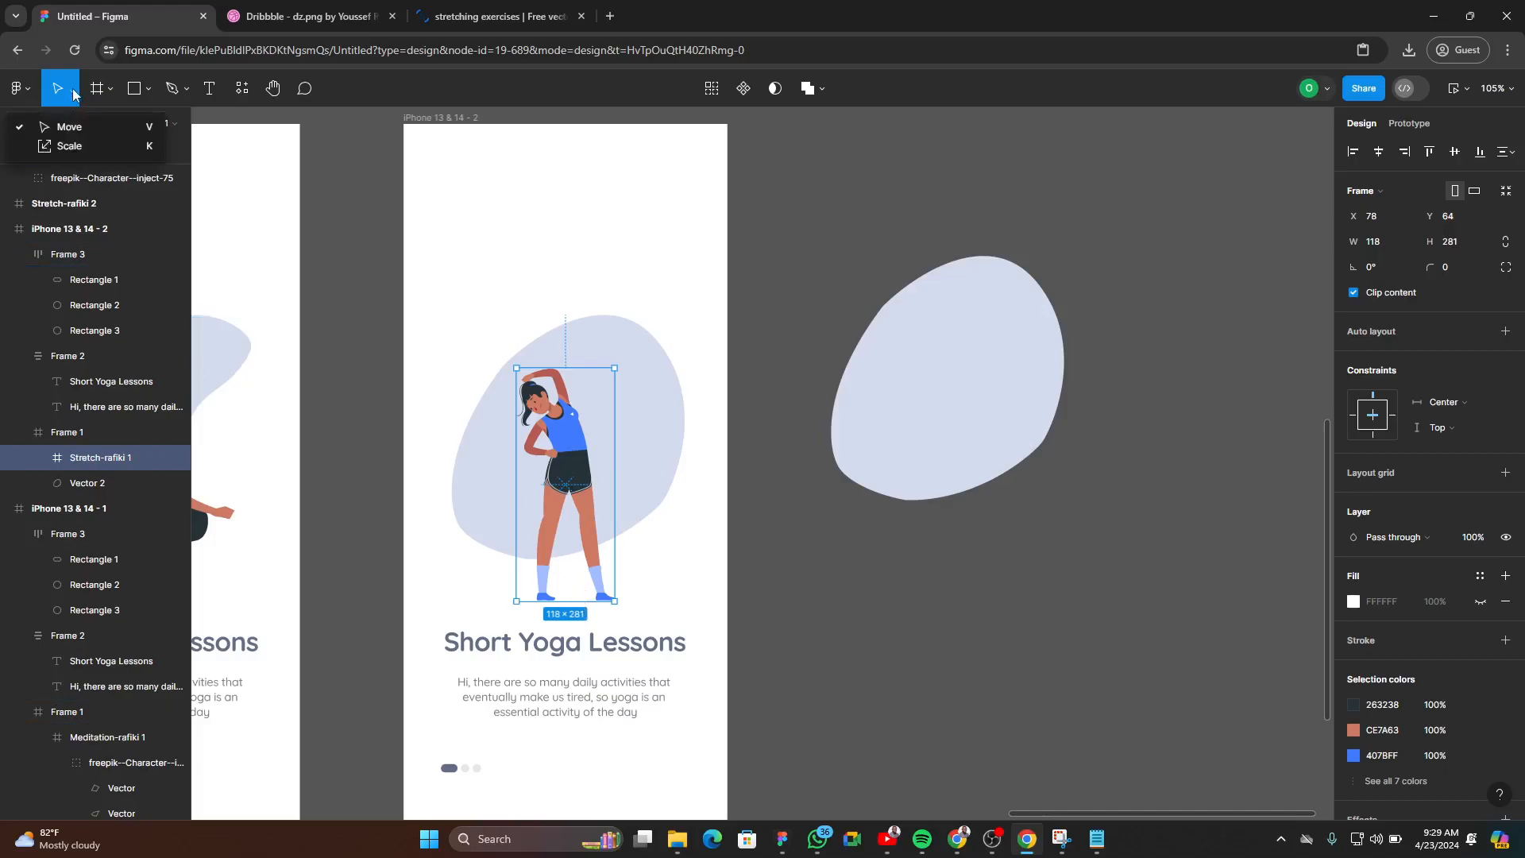
pyautogui.click(79, 148)
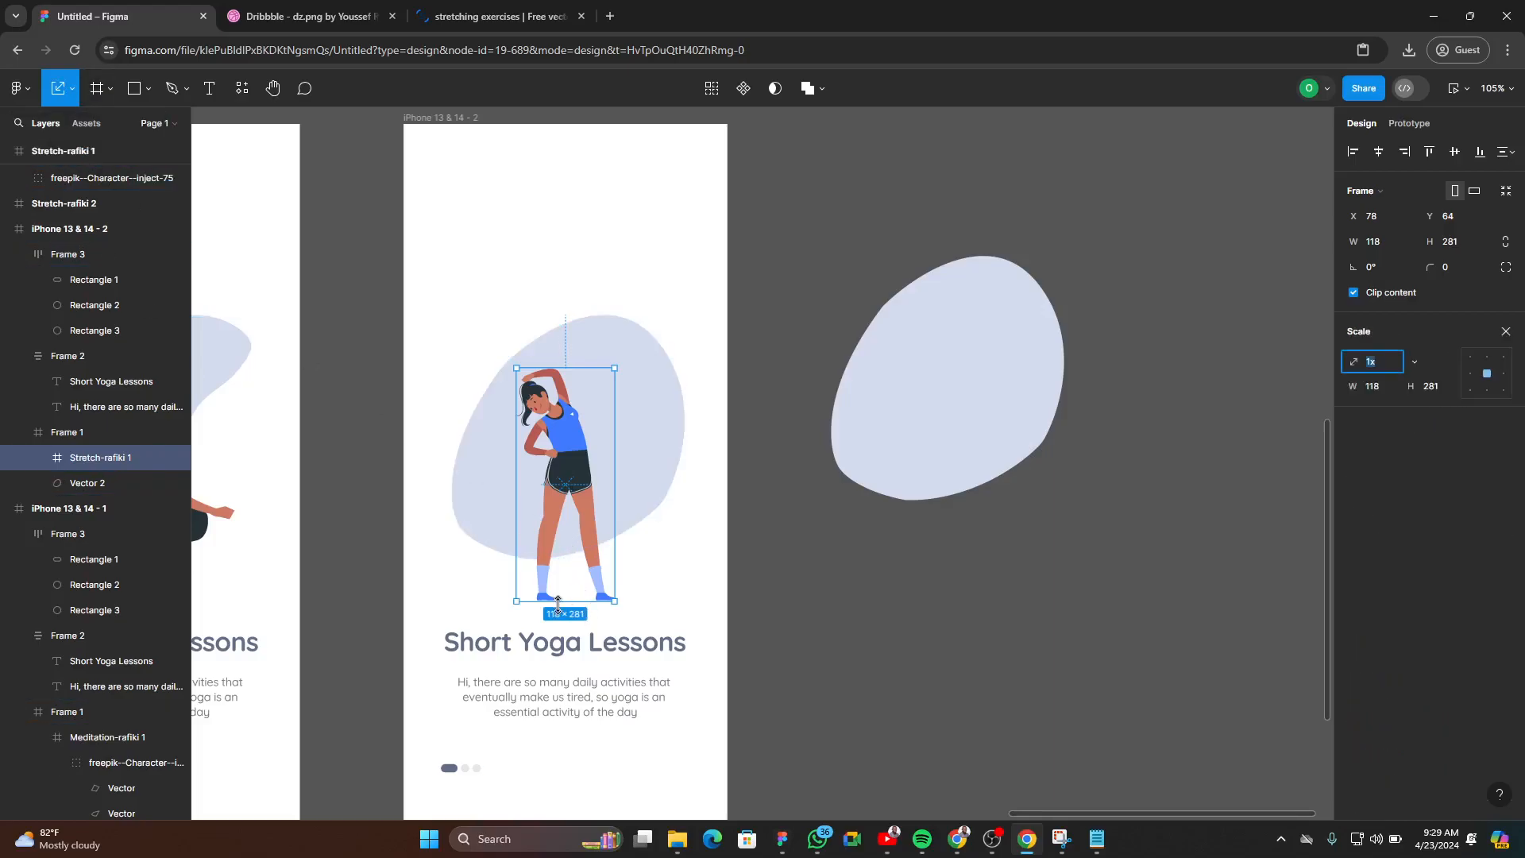
pyautogui.moveTo(558, 584); pyautogui.dragTo(559, 544)
pyautogui.moveTo(560, 486); pyautogui.dragTo(548, 502)
pyautogui.moveTo(566, 360); pyautogui.dragTo(566, 341)
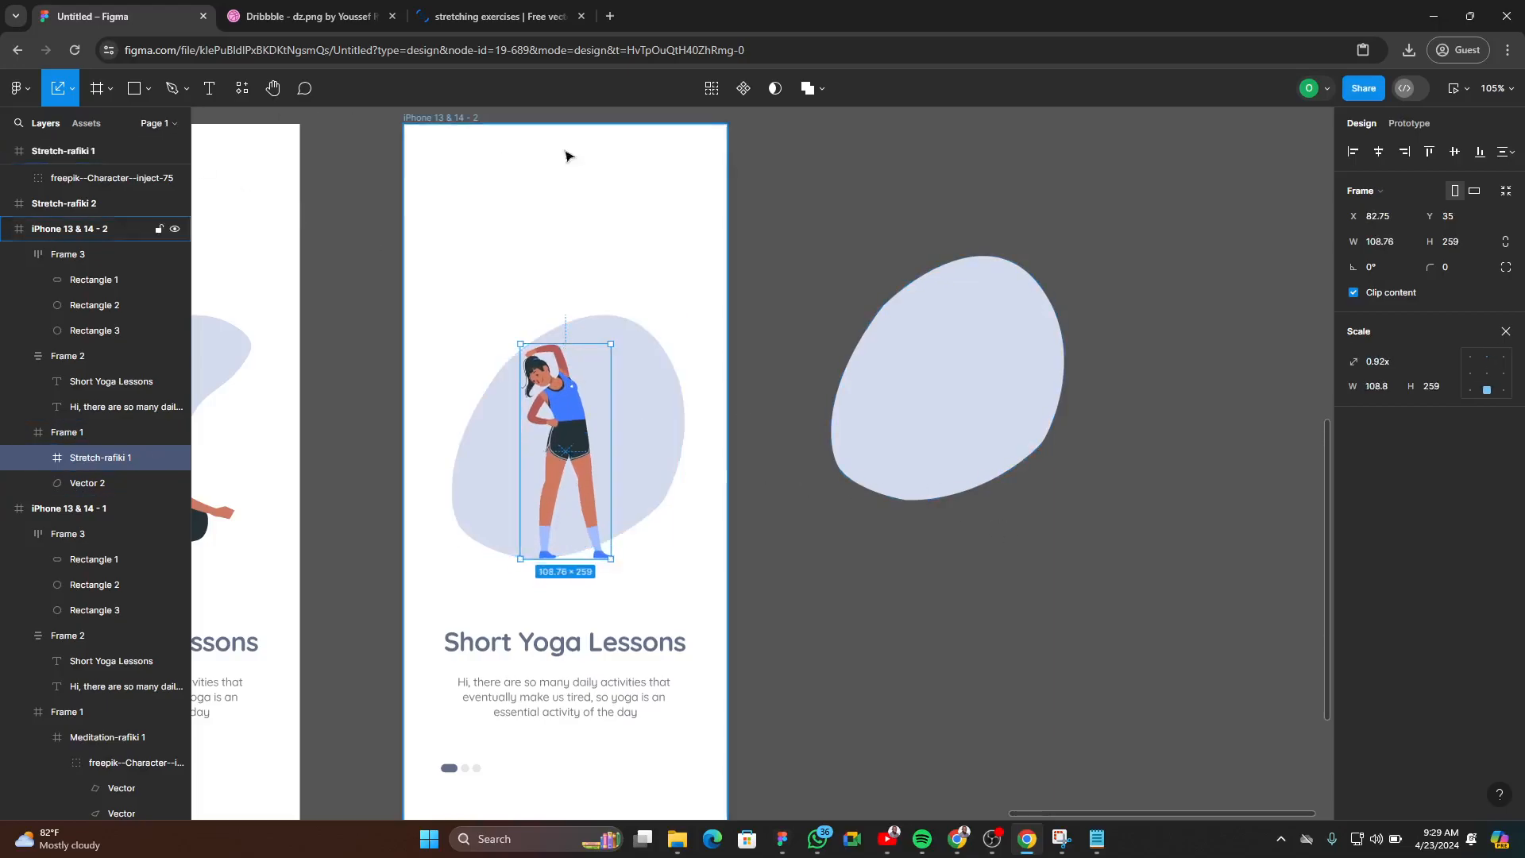
# - Scale the blob-and-figure groups in both iPhone frames together to about 320 by 349, keeping their base in place
pyautogui.click(735, 238)
pyautogui.scroll(-5, 958, 673)
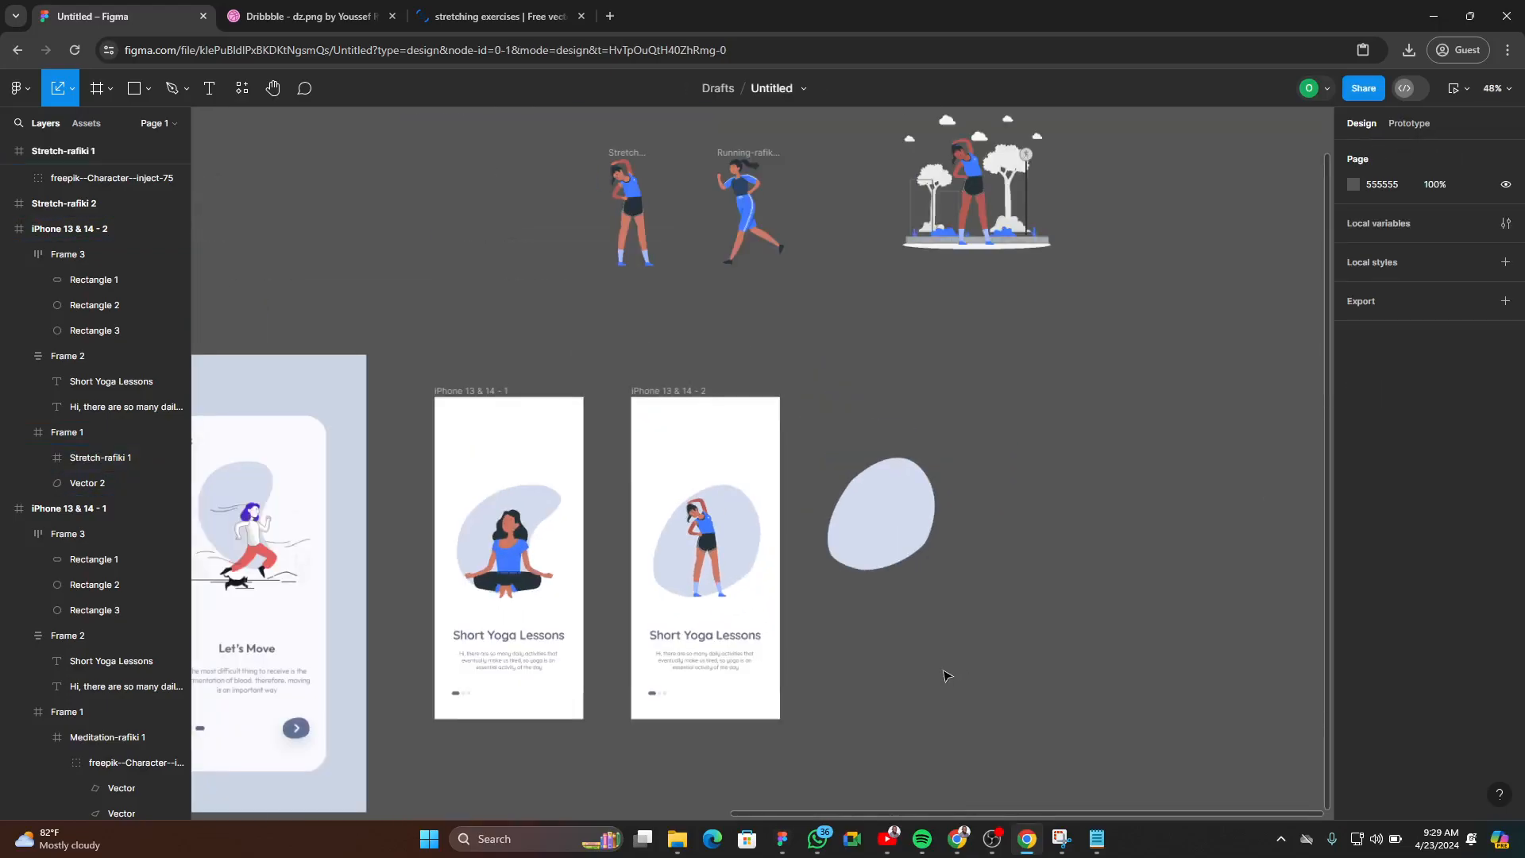
pyautogui.moveTo(979, 696); pyautogui.dragTo(926, 682)
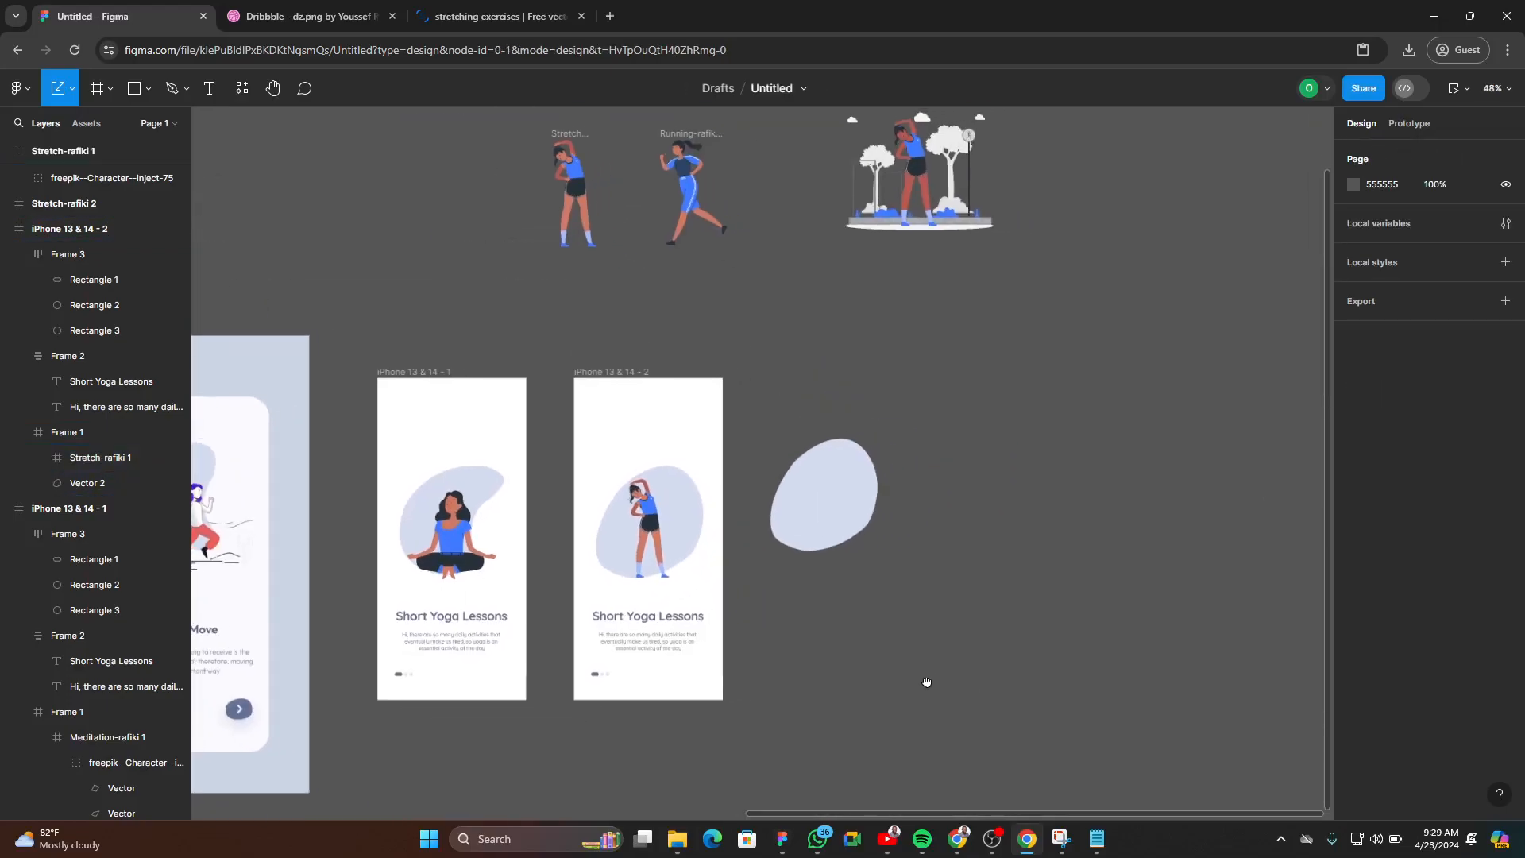
pyautogui.click(674, 510)
pyautogui.scroll(3, 606, 504)
pyautogui.keyDown('shift'); pyautogui.click(434, 546); pyautogui.keyUp('shift')
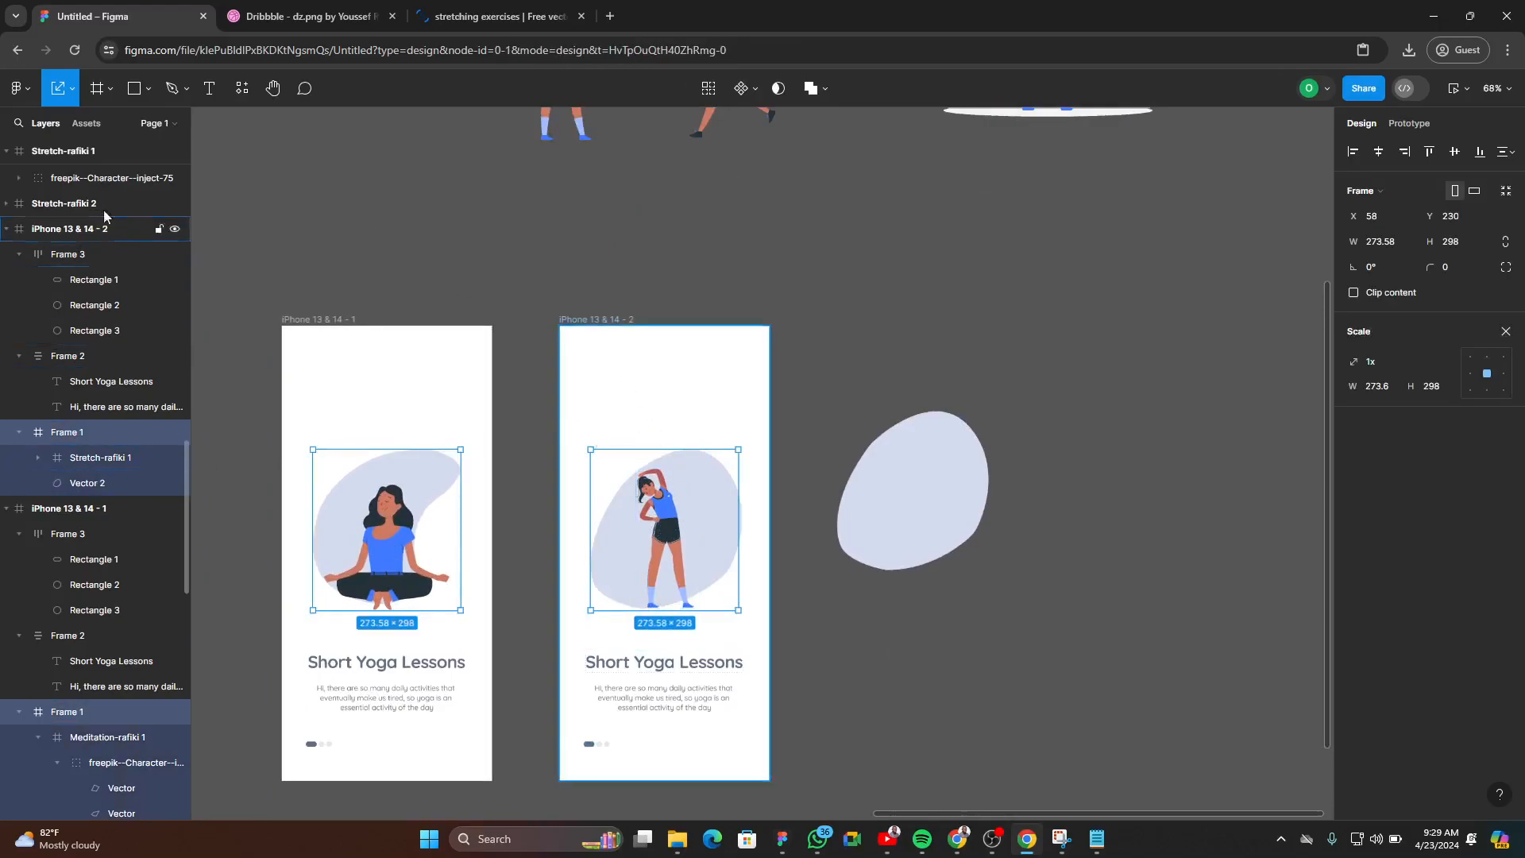
pyautogui.moveTo(662, 445); pyautogui.dragTo(662, 421)
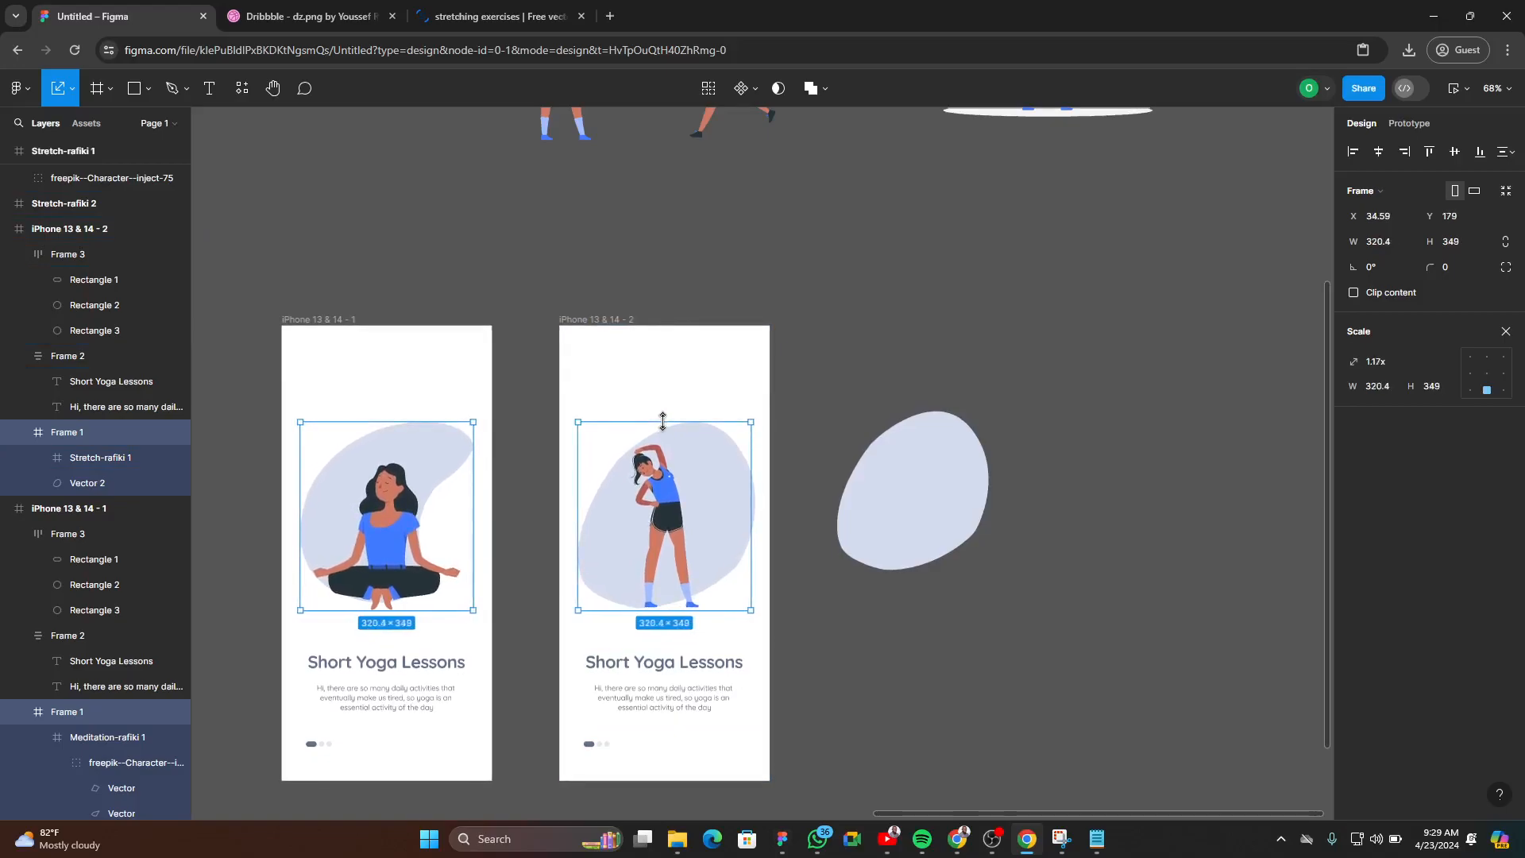
pyautogui.click(941, 614)
pyautogui.click(443, 546)
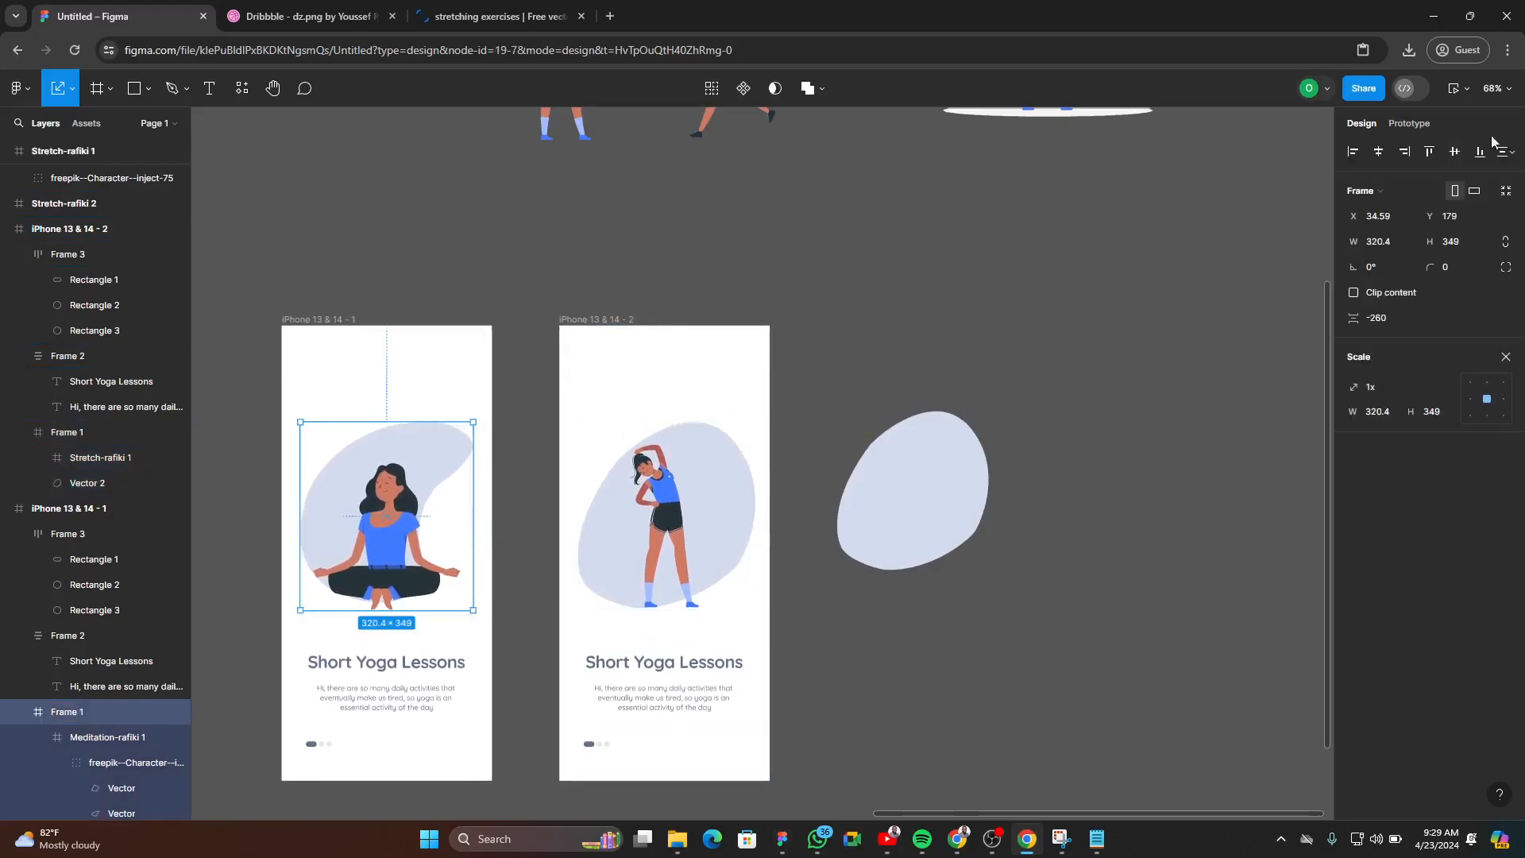
pyautogui.click(1103, 521)
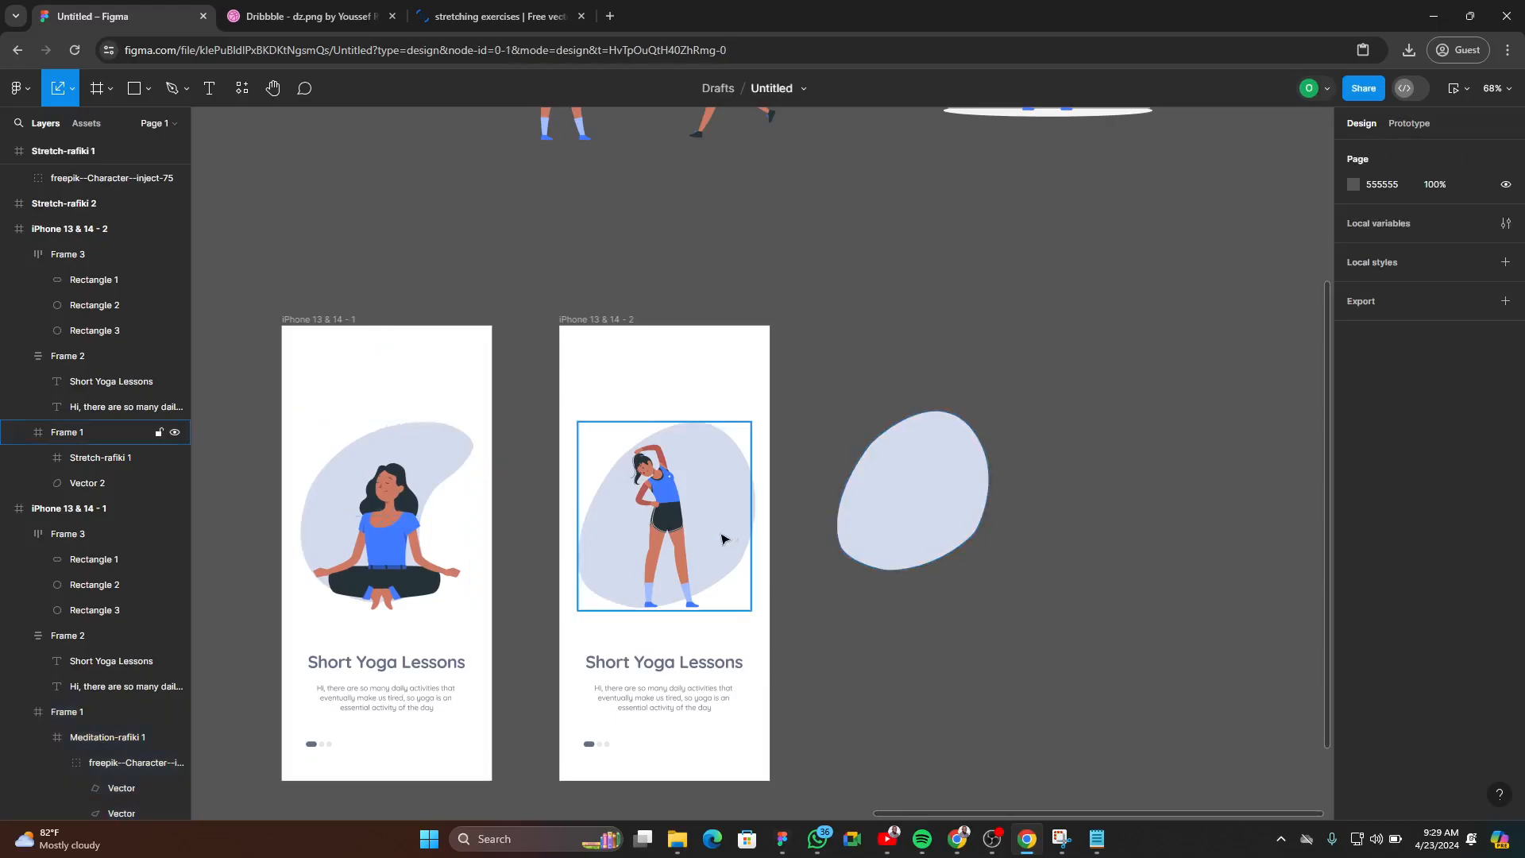
pyautogui.click(723, 540)
pyautogui.click(1165, 555)
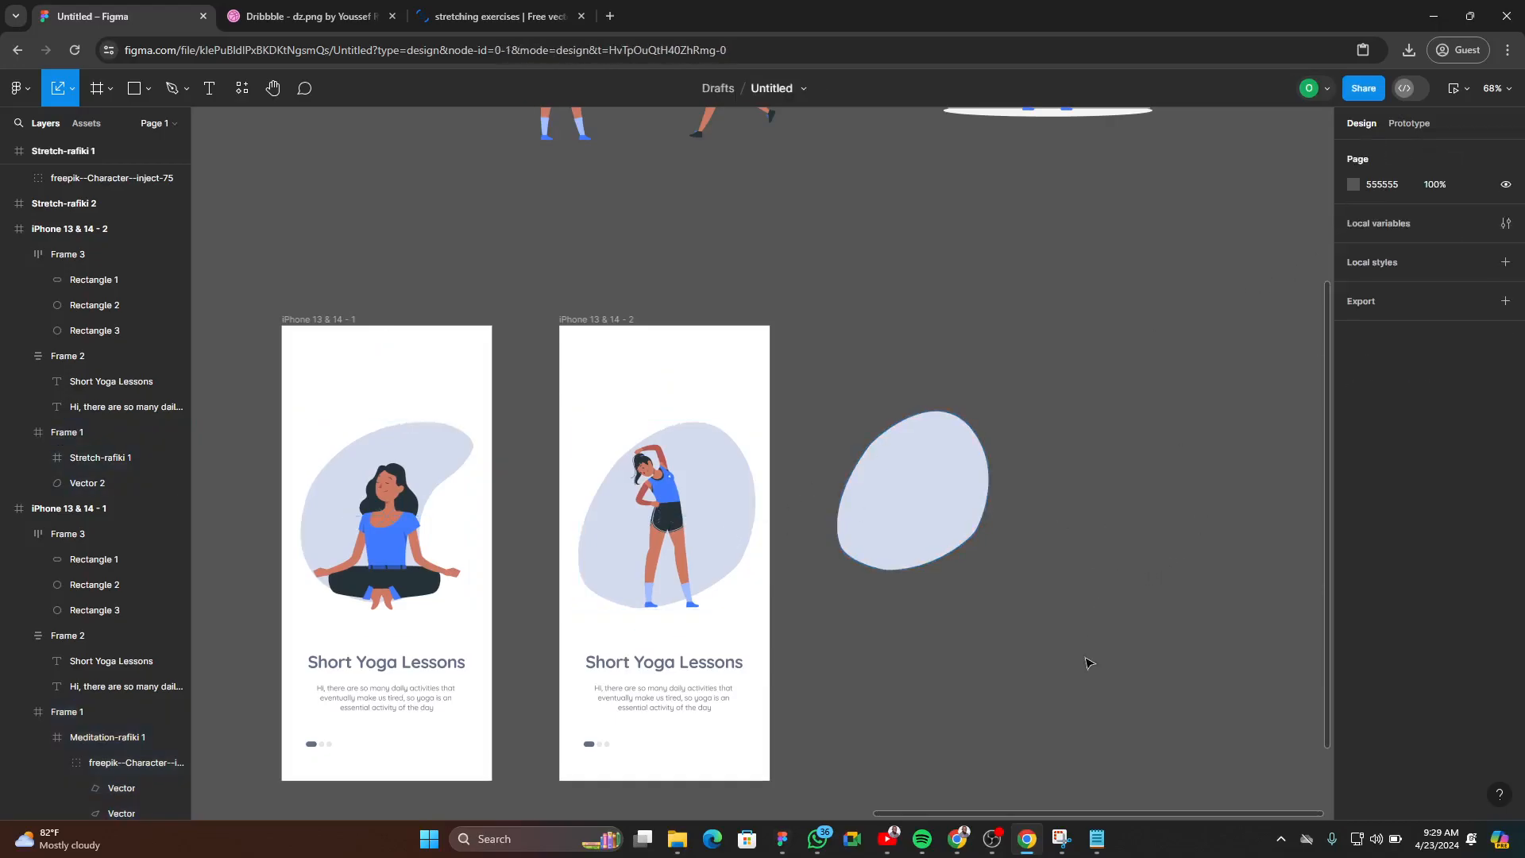
pyautogui.hscroll(3, 891, 555)
pyautogui.scroll(-1, 891, 555)
pyautogui.scroll(-3, 898, 580)
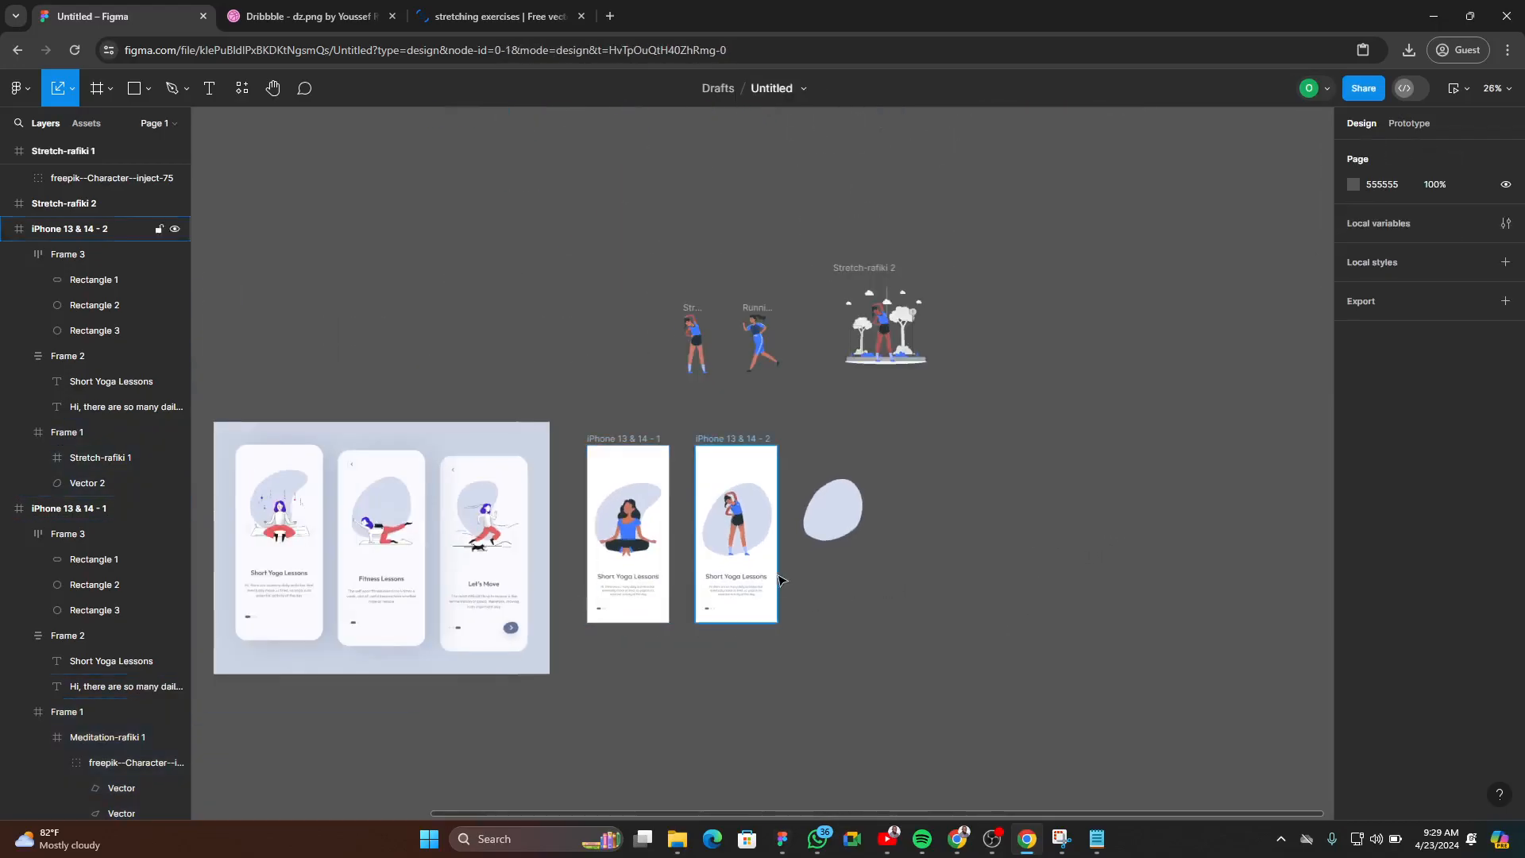
# - Replace the second iPhone frame's title with "Fitness Lessons", copied from the Notepad text
pyautogui.scroll(5, 734, 576)
pyautogui.hotkey('alt', 'Tab')
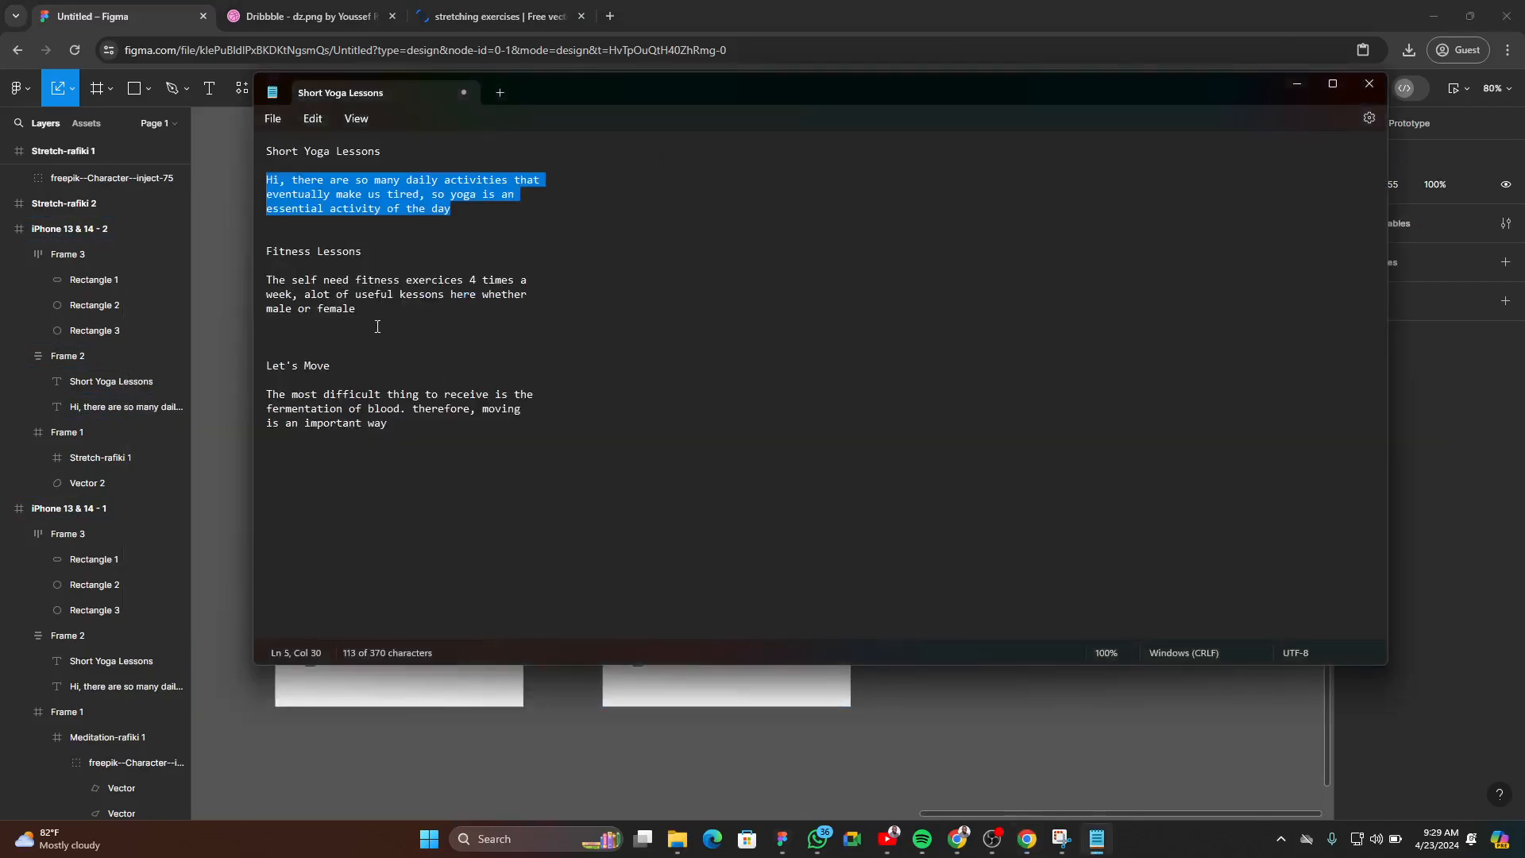
pyautogui.moveTo(370, 248); pyautogui.dragTo(245, 254)
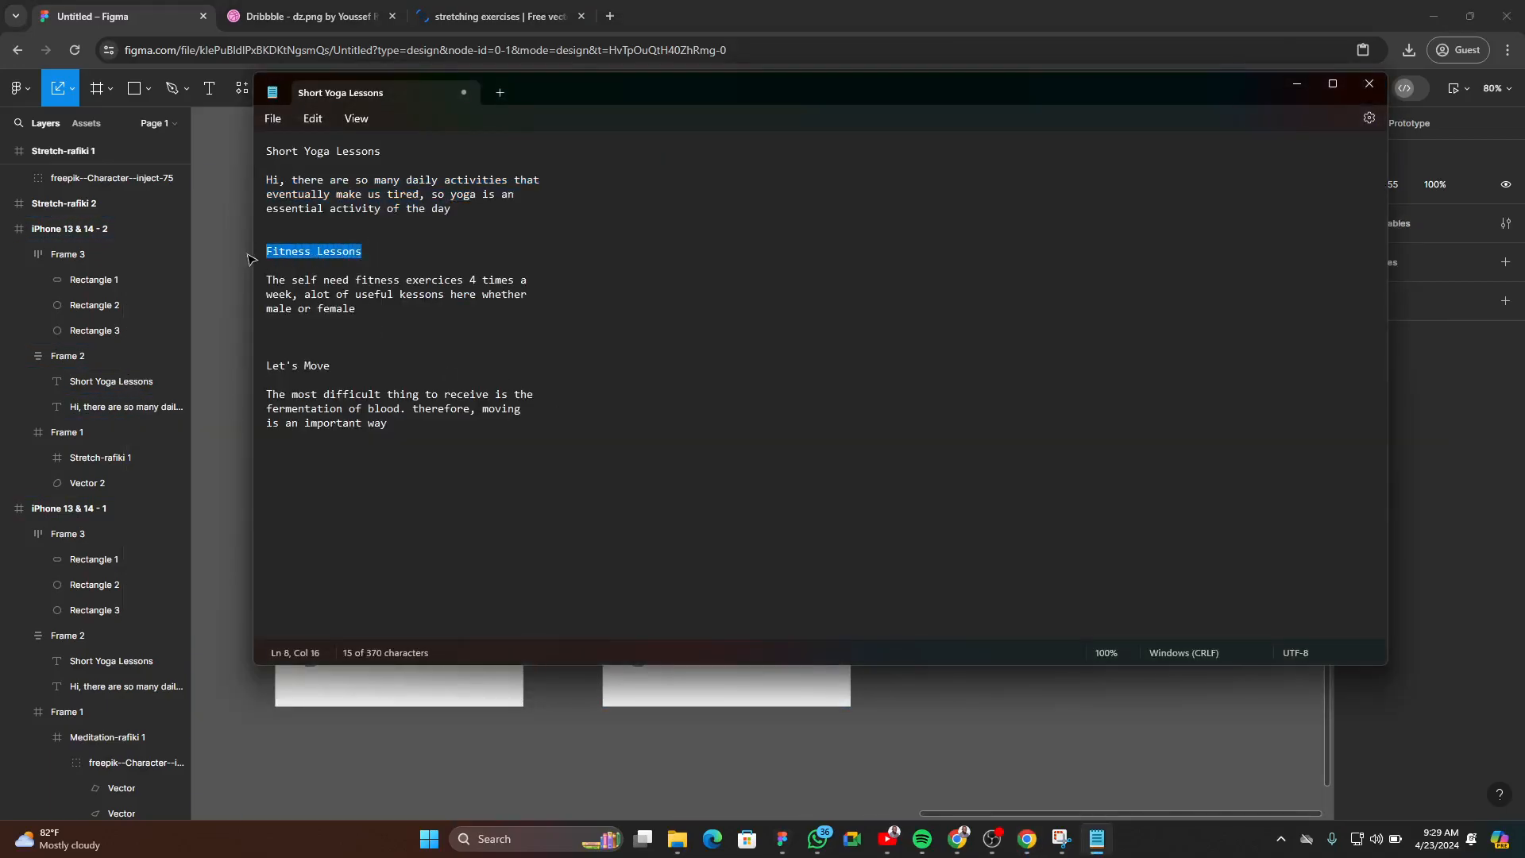
pyautogui.hotkey('alt', 'Tab')
pyautogui.scroll(3, 715, 564)
pyautogui.doubleClick(702, 573)
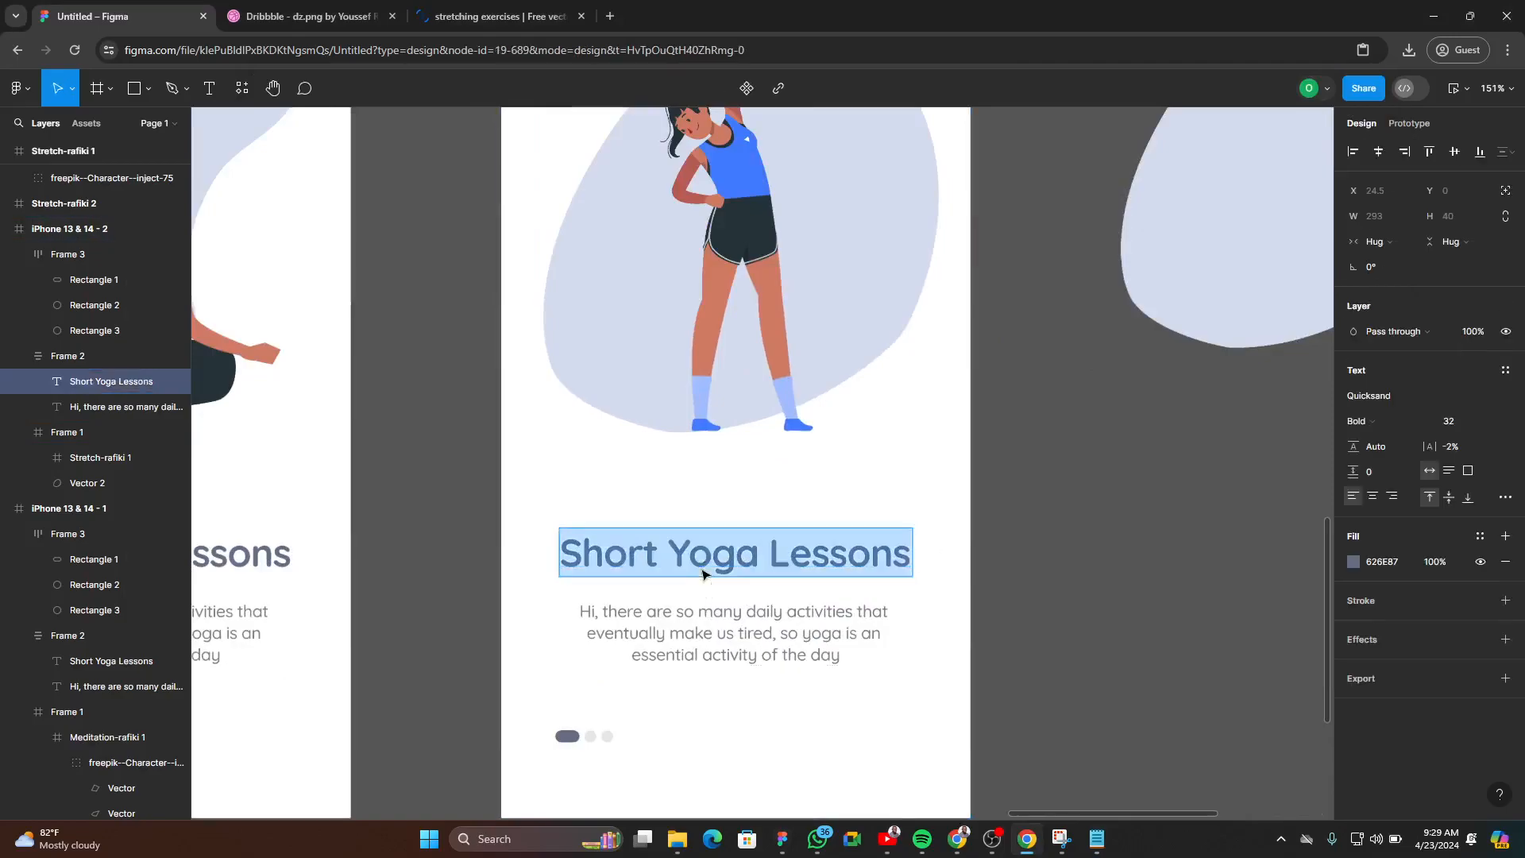
pyautogui.write('Fitness Lessons')
# - Replace the second frame's description with the Fitness Lessons paragraph from Notepad, beginning "The self need fitness exercices 4 times a week"
pyautogui.hotkey('alt', 'Tab')
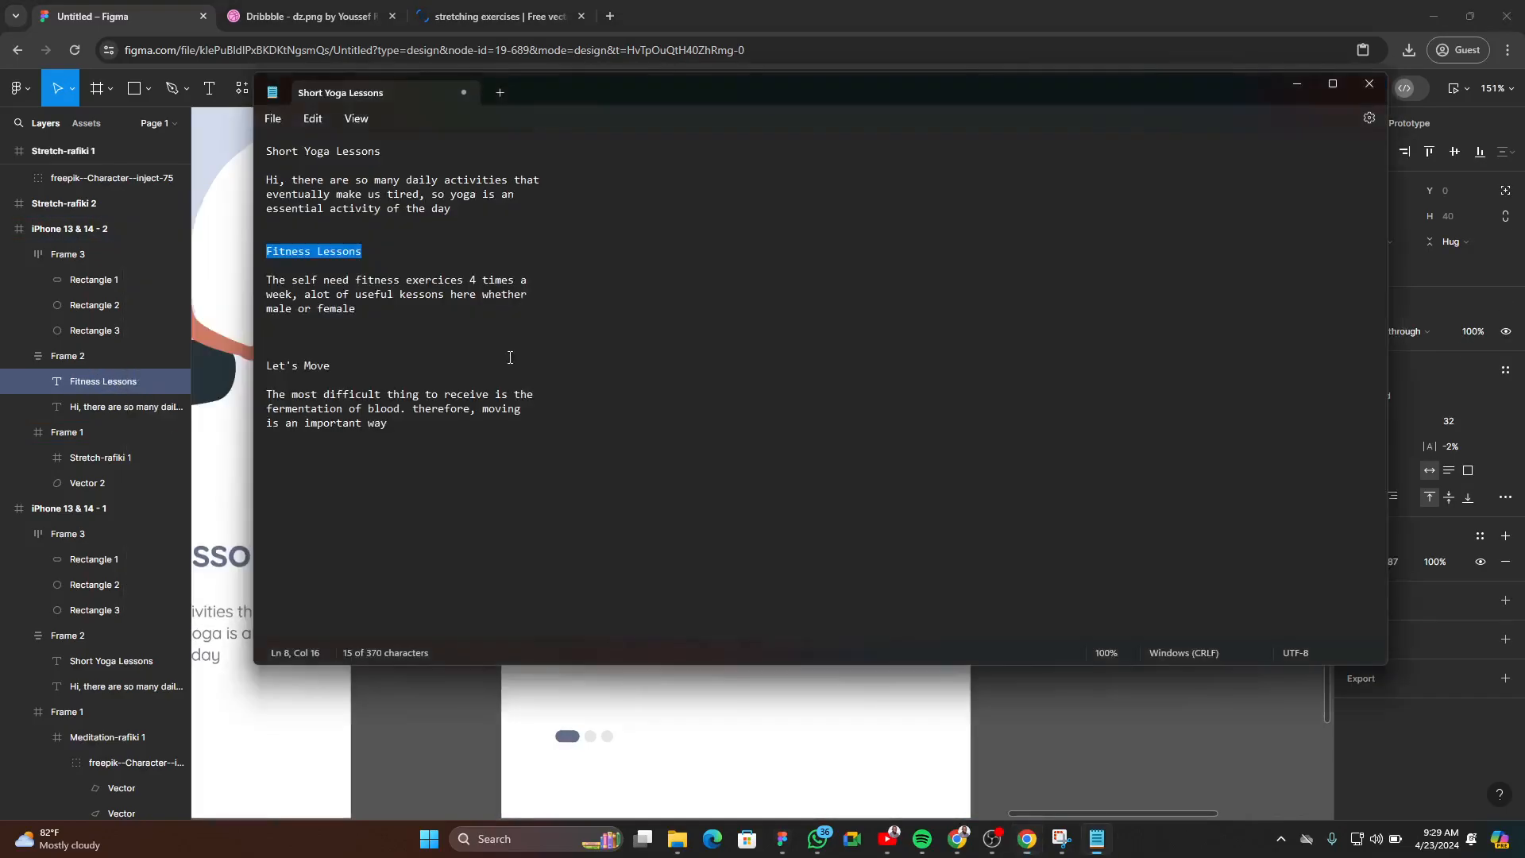
pyautogui.moveTo(364, 307); pyautogui.dragTo(254, 276)
pyautogui.hotkey('ctrl', 'c')
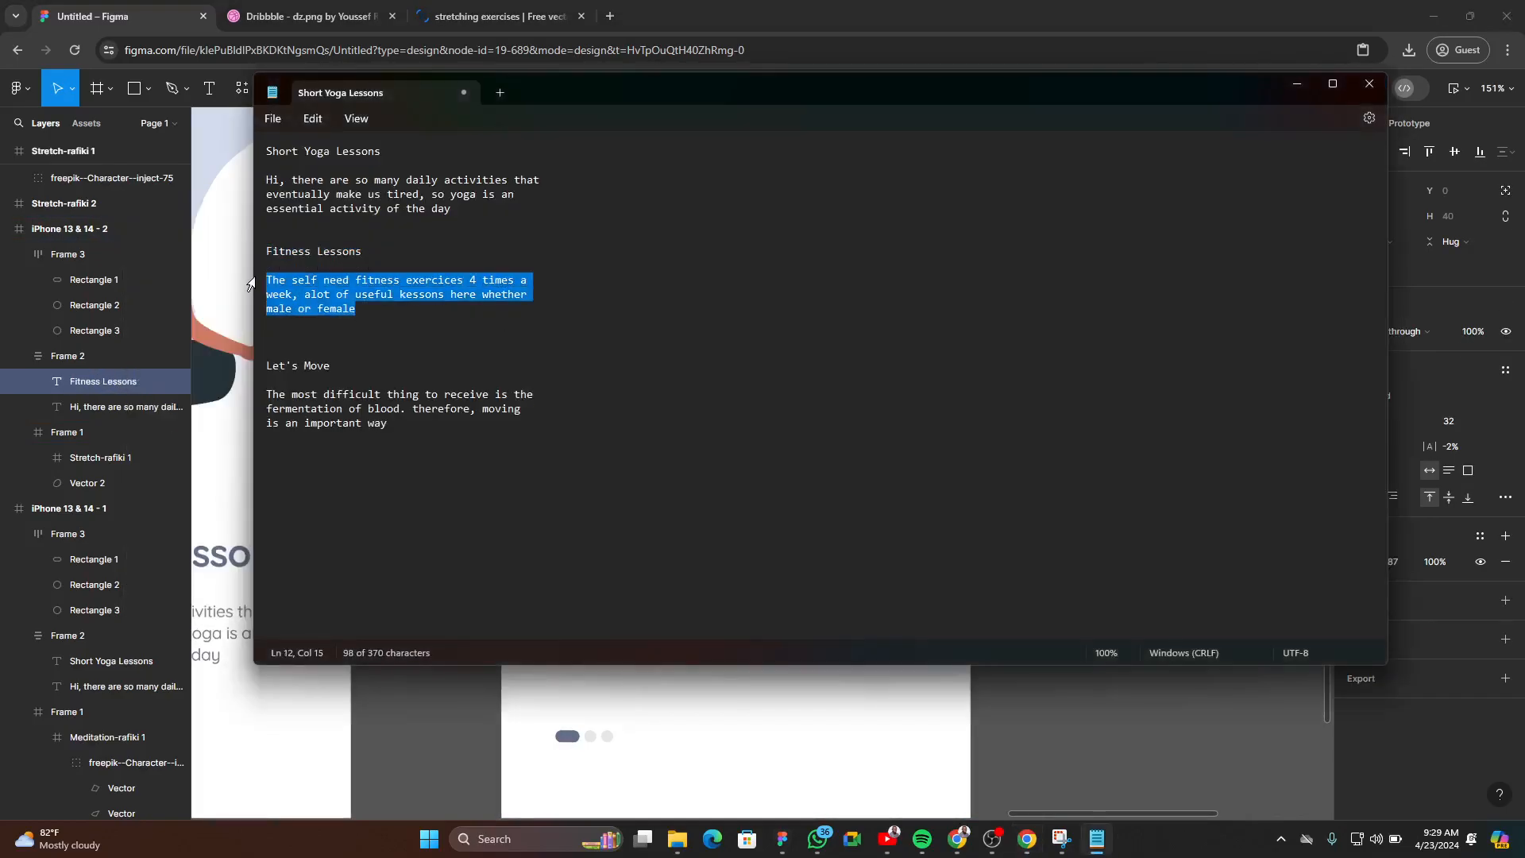
pyautogui.hotkey('alt', 'Tab')
pyautogui.doubleClick(772, 633)
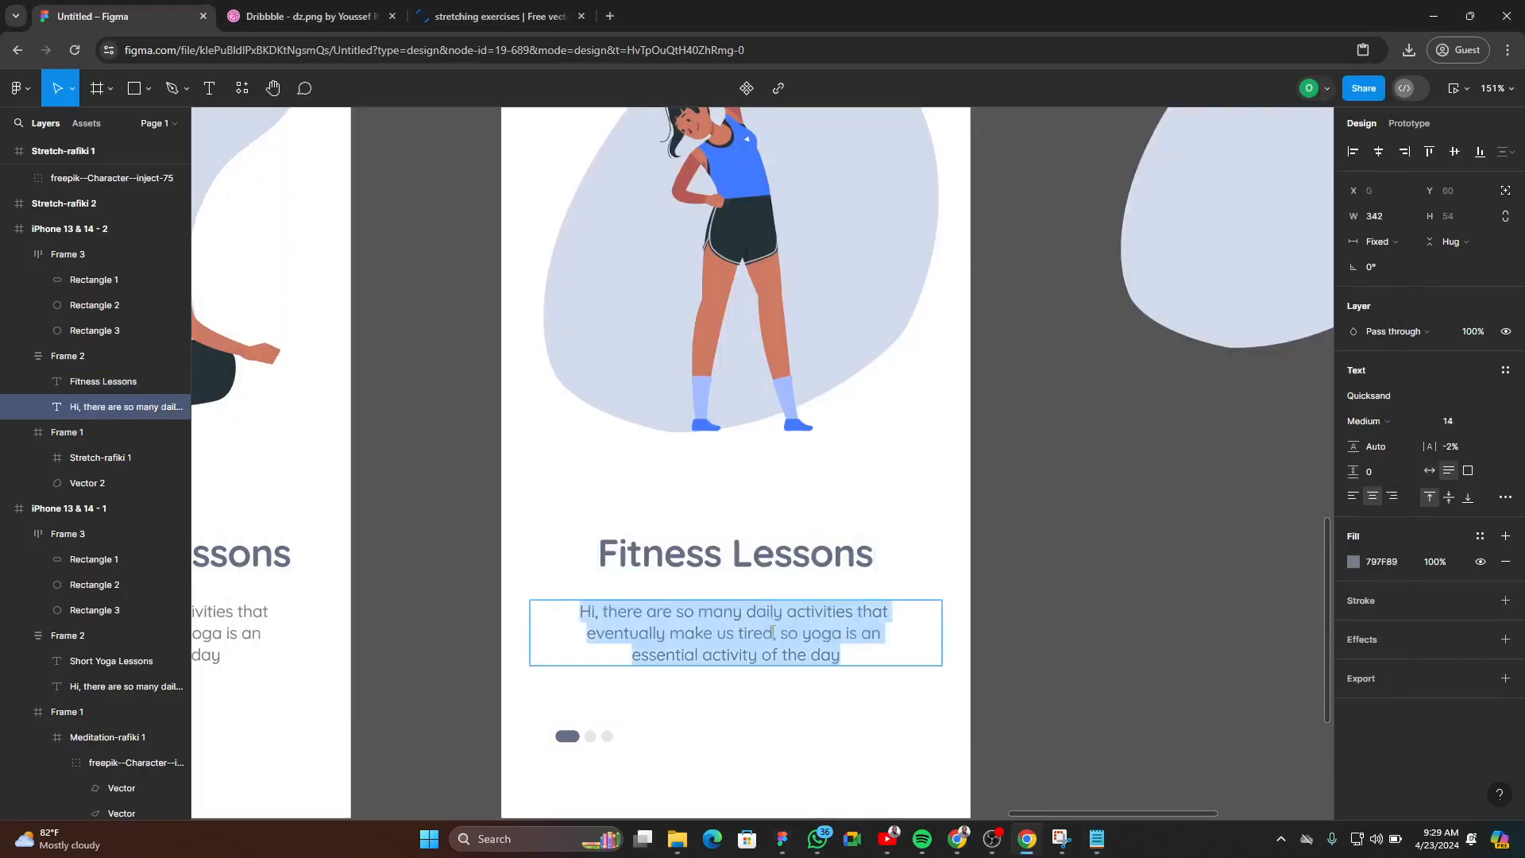
pyautogui.hotkey('ctrl', 'v')
pyautogui.hotkey('shift', '1')
pyautogui.press('Escape')
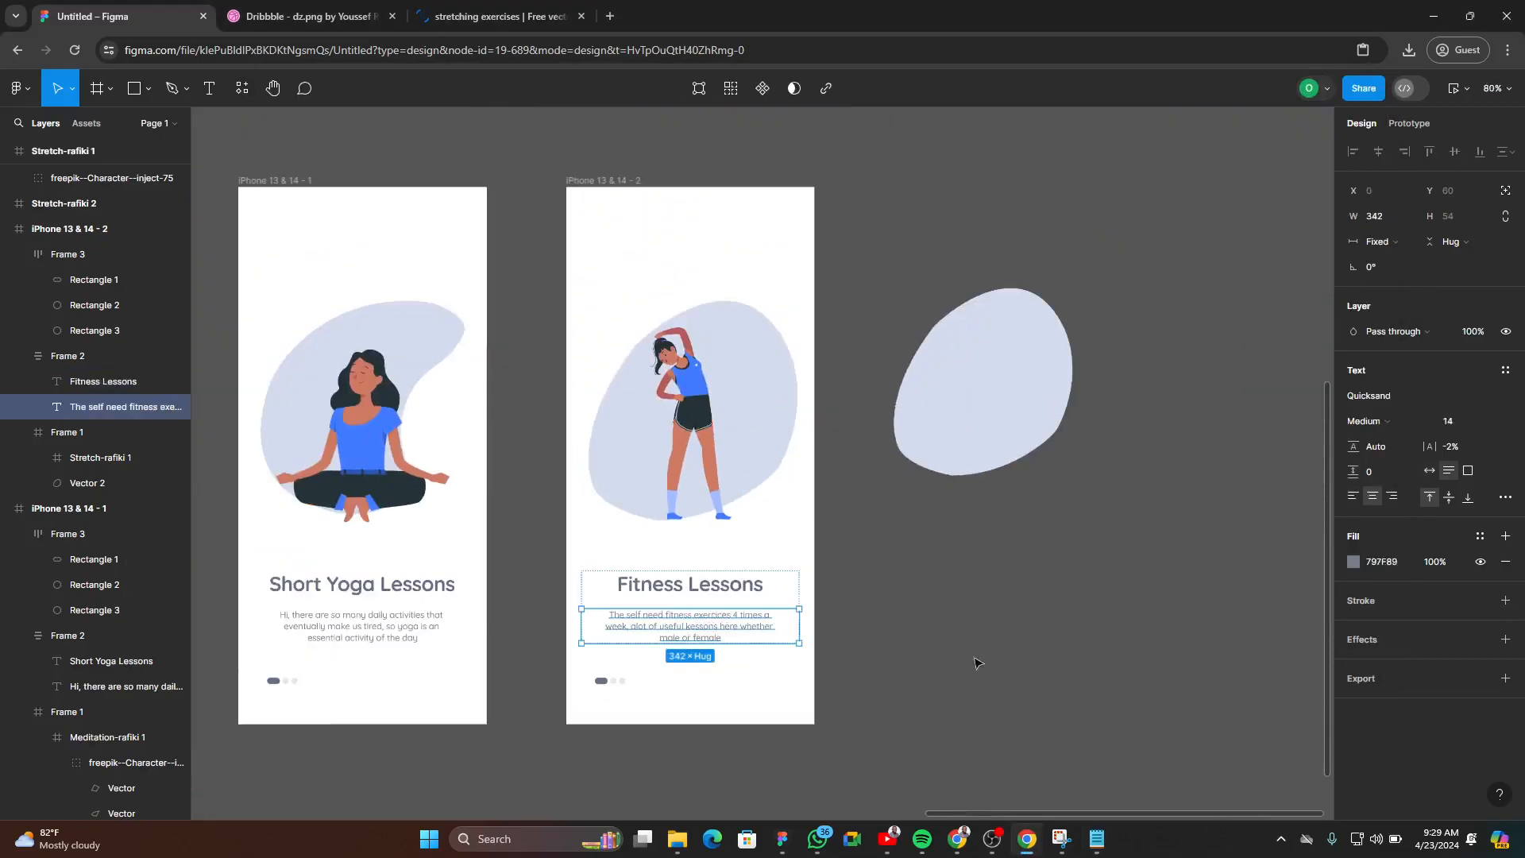
pyautogui.press('Escape')
# - Compare the second iPhone frame's page indicator with the indicator in the reference design
pyautogui.scroll(4, 593, 702)
pyautogui.moveTo(681, 586); pyautogui.dragTo(1234, 494)
pyautogui.moveTo(559, 593); pyautogui.dragTo(1099, 561)
pyautogui.moveTo(598, 632); pyautogui.dragTo(1226, 531)
pyautogui.moveTo(874, 564); pyautogui.dragTo(395, 560)
pyautogui.moveTo(1312, 545); pyautogui.dragTo(614, 564)
pyautogui.hscroll(5, 588, 579)
pyautogui.scroll(8, 562, 504)
# - Set the width of the second dot in the second frame's page indicator to 20, turning it into a pill
pyautogui.doubleClick(555, 509)
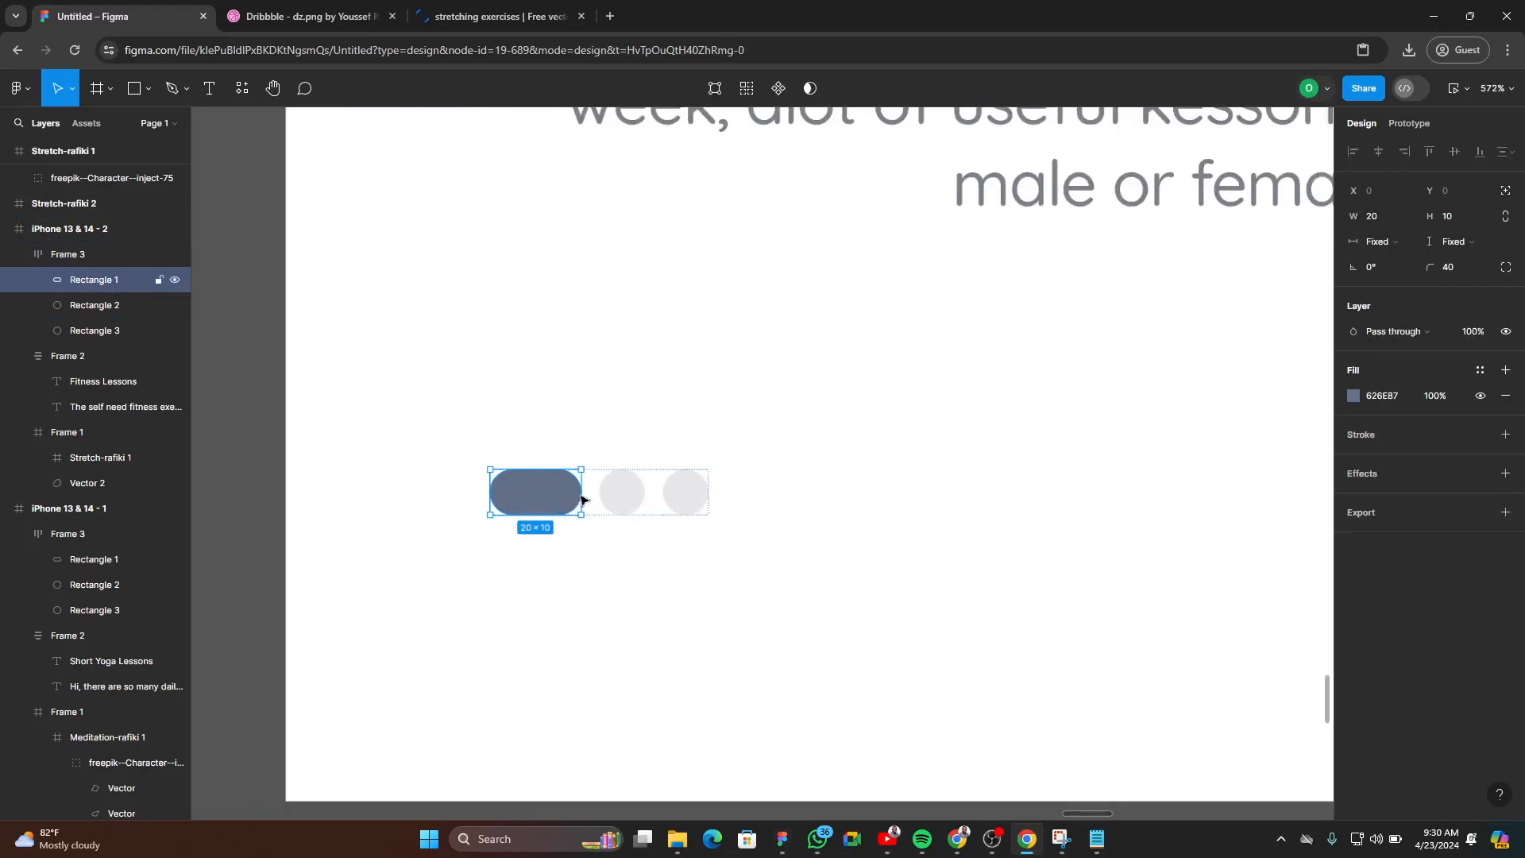
pyautogui.click(624, 499)
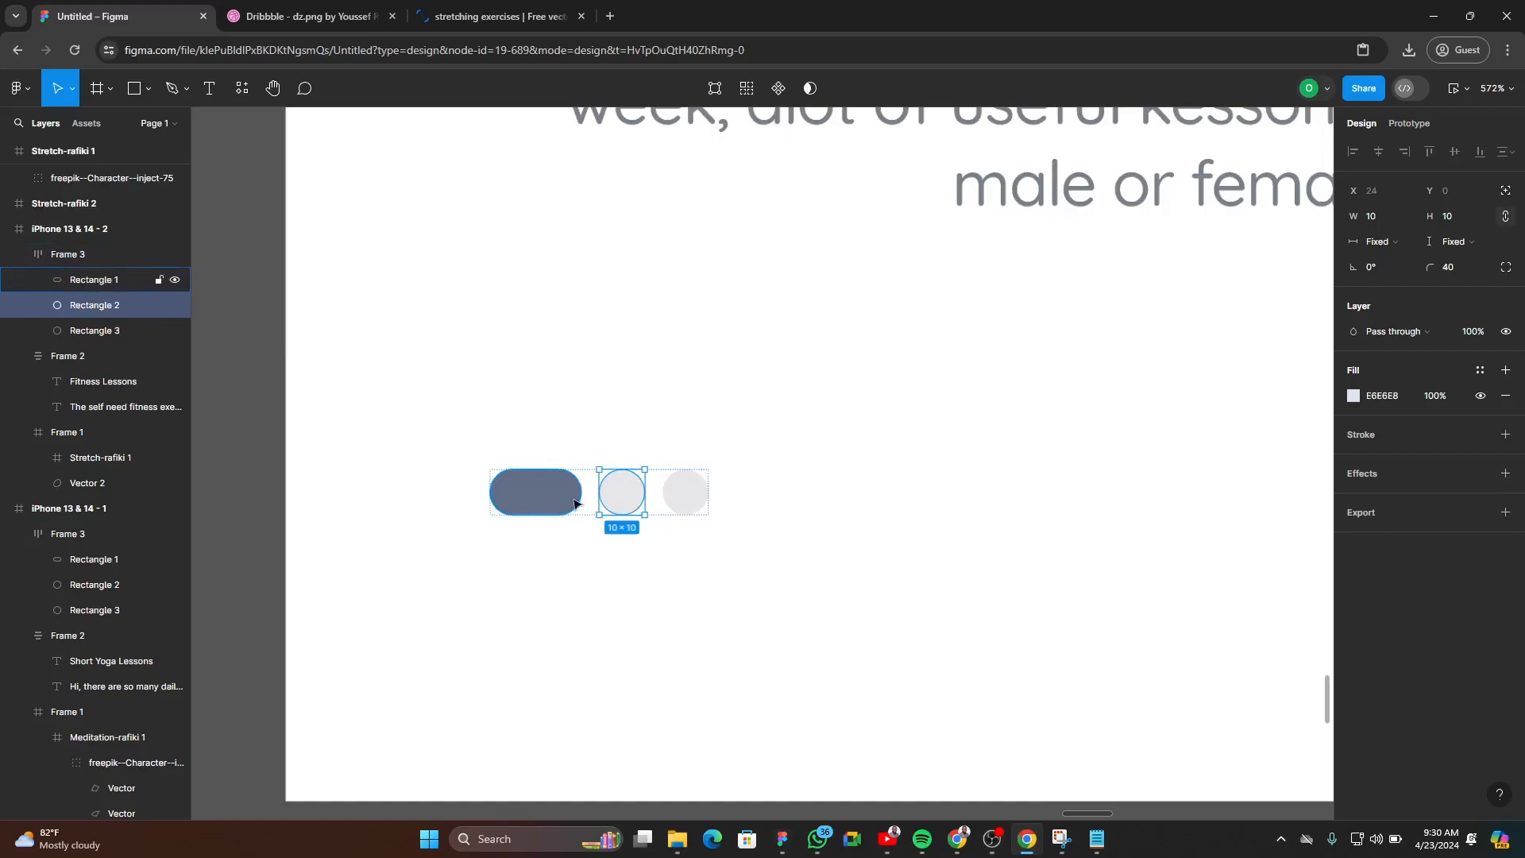
pyautogui.scroll(5, 617, 496)
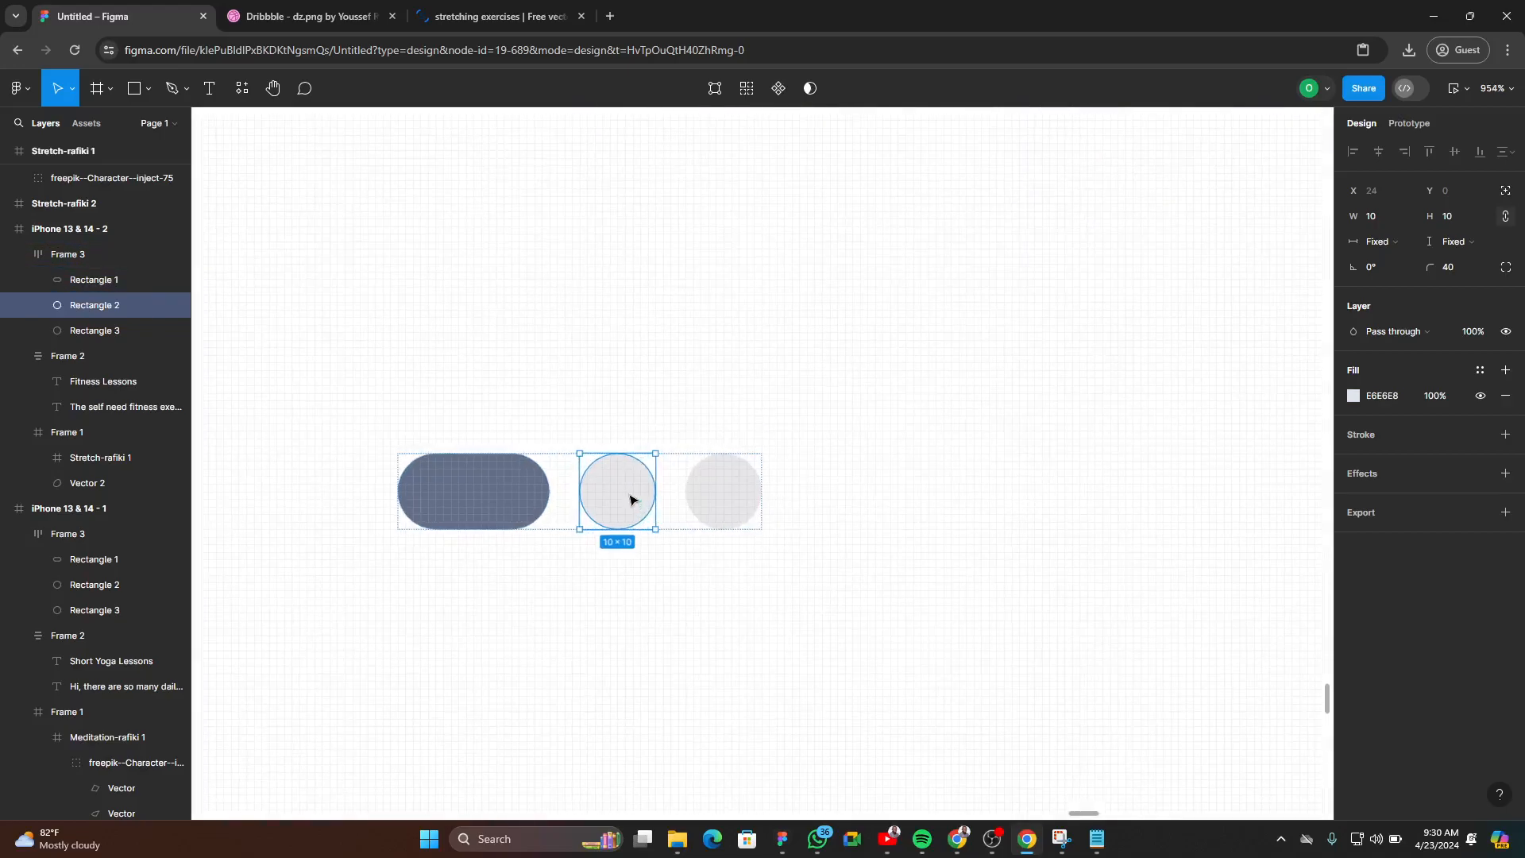
pyautogui.click(516, 505)
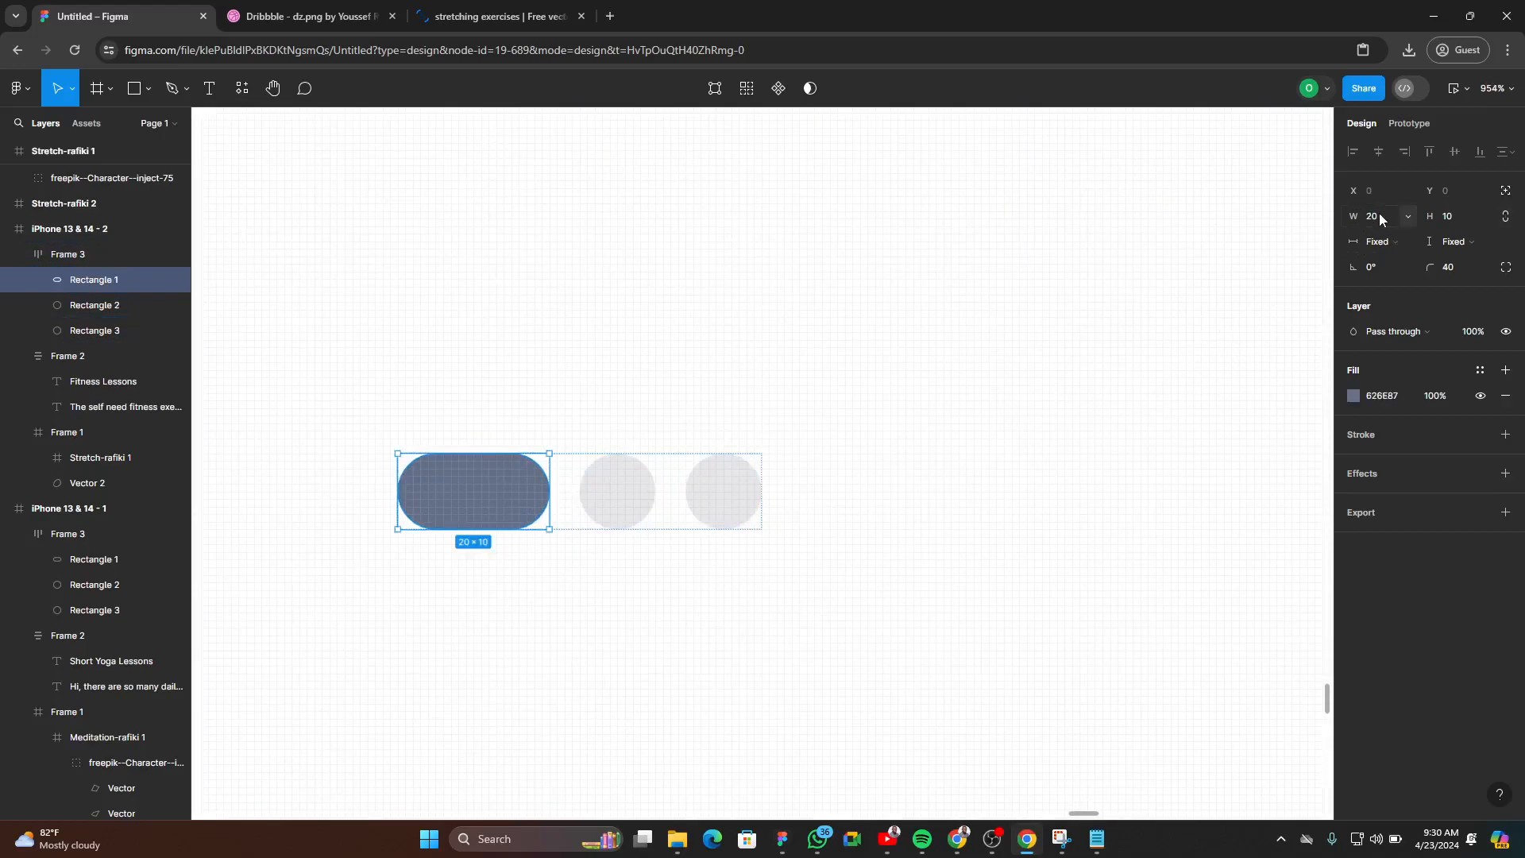
pyautogui.click(598, 501)
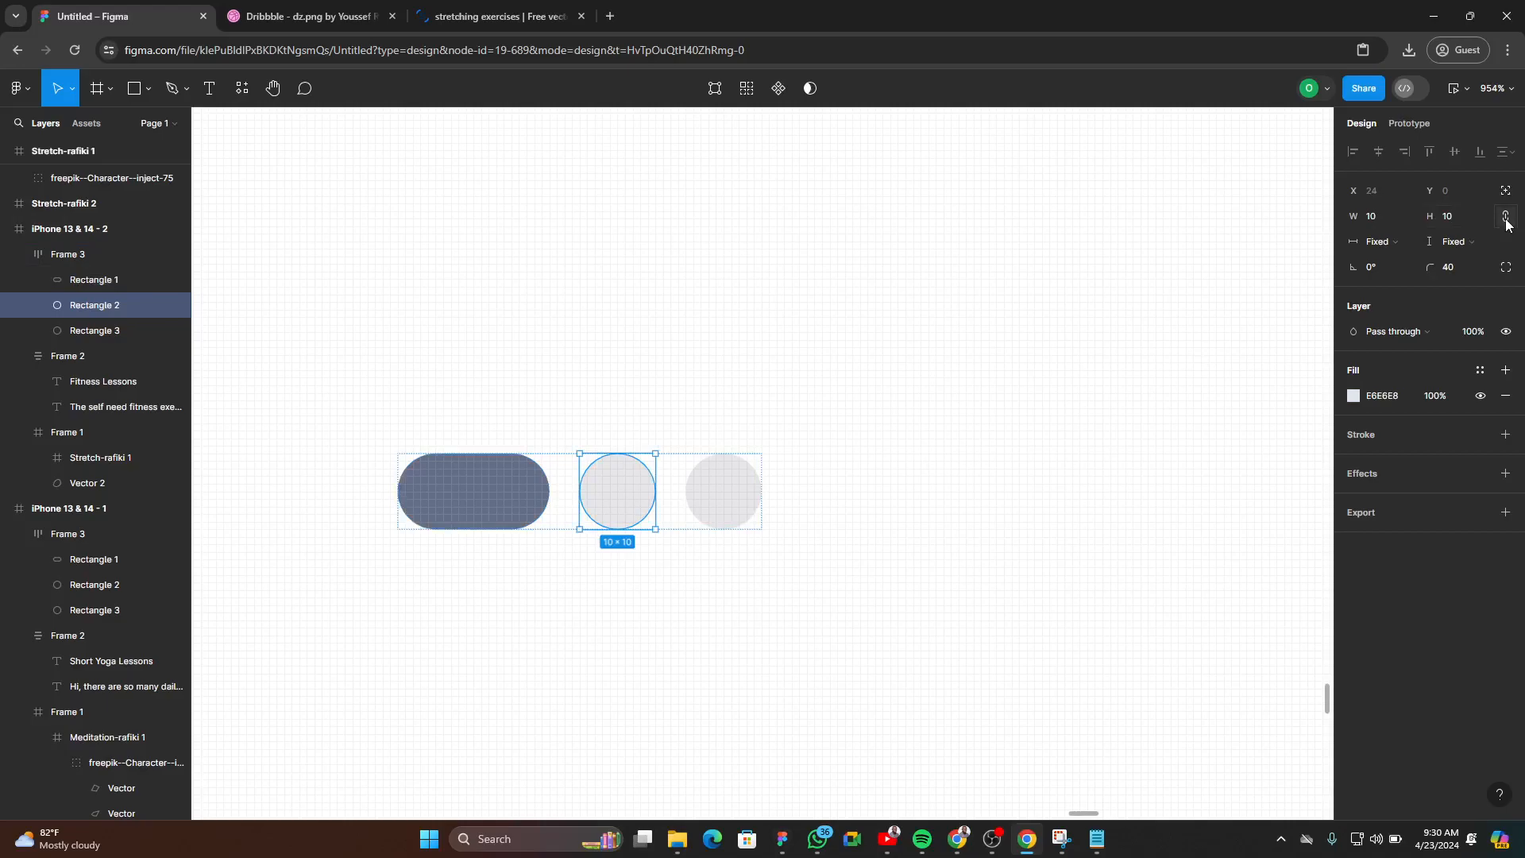
pyautogui.click(1383, 219)
pyautogui.write('20')
pyautogui.press('Return')
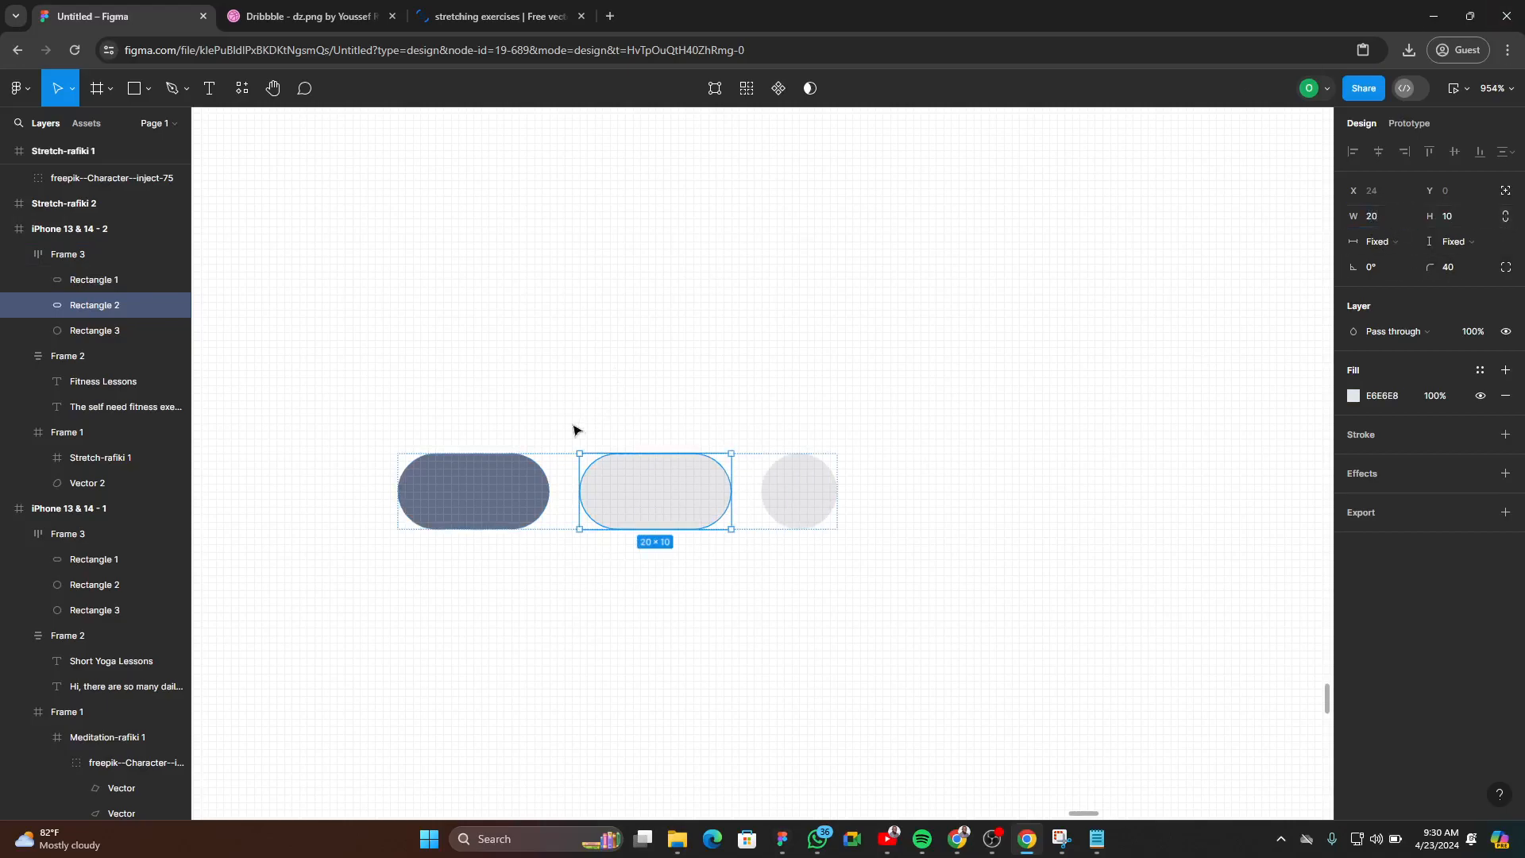
# - Set the width of the indicator's first shape to 10, making it a round dot
pyautogui.click(490, 518)
pyautogui.click(1383, 218)
pyautogui.write('10')
pyautogui.press('Return')
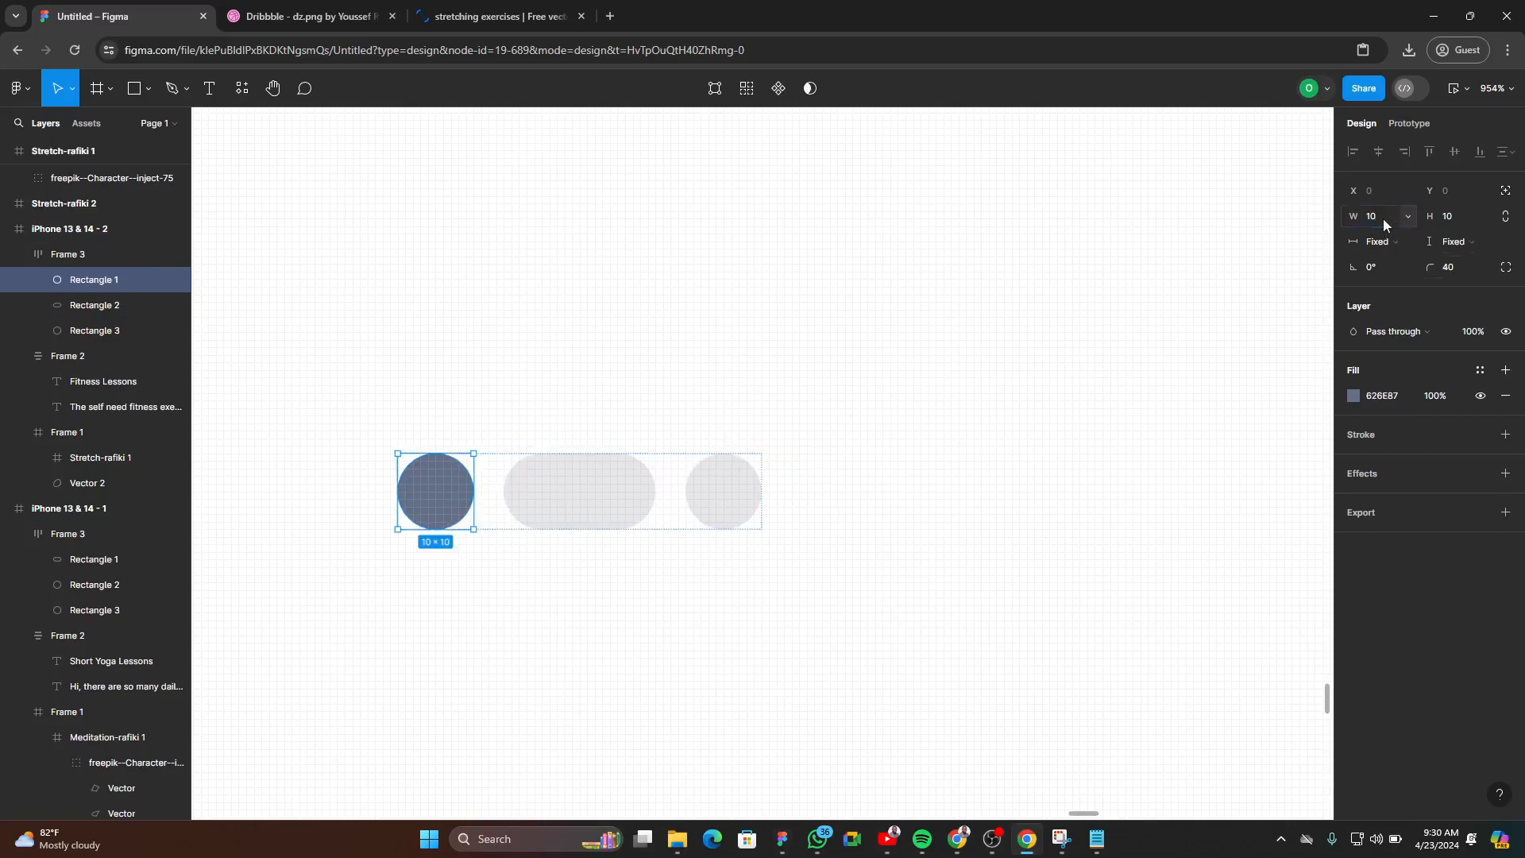
# - Recolor the middle indicator pill to 626E87, sampled from the first dot
pyautogui.click(555, 483)
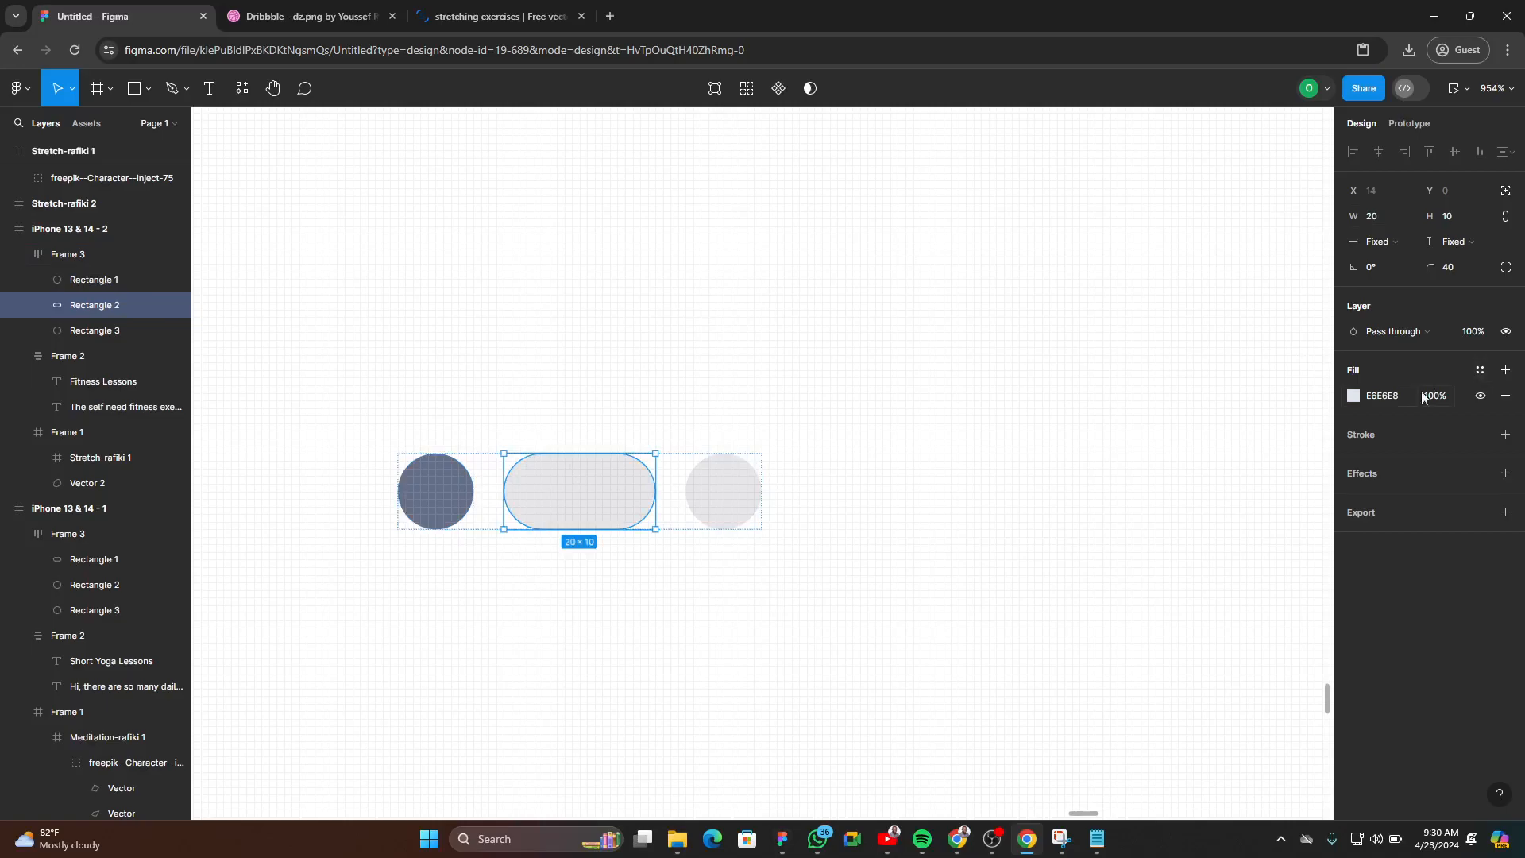
pyautogui.click(1352, 395)
pyautogui.click(1165, 635)
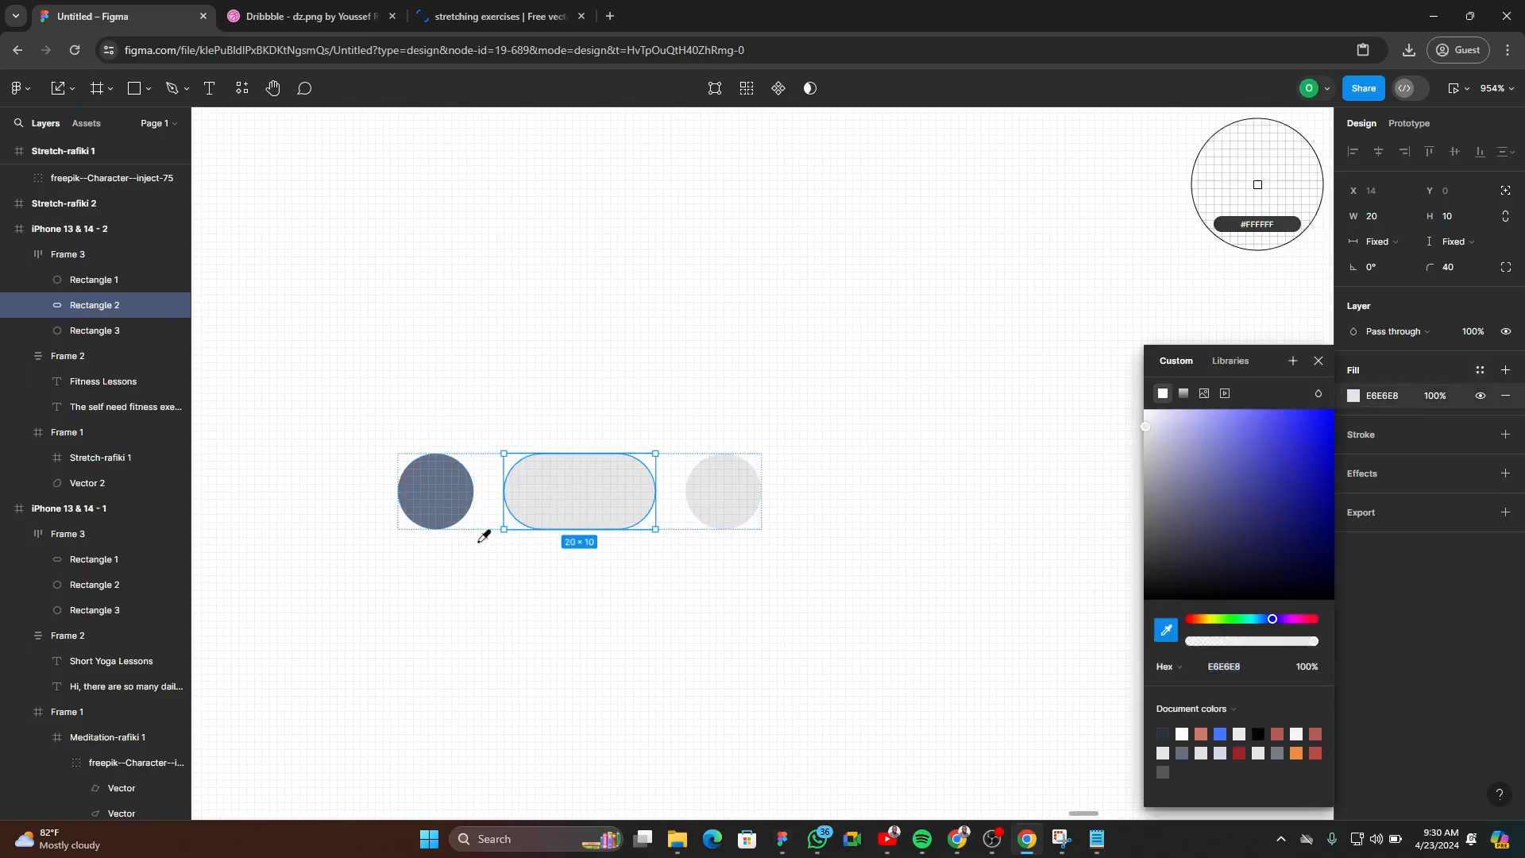
pyautogui.click(453, 504)
# - Recolor the first indicator dot to the light grey E6E6E8, sampled from the third dot
pyautogui.click(441, 511)
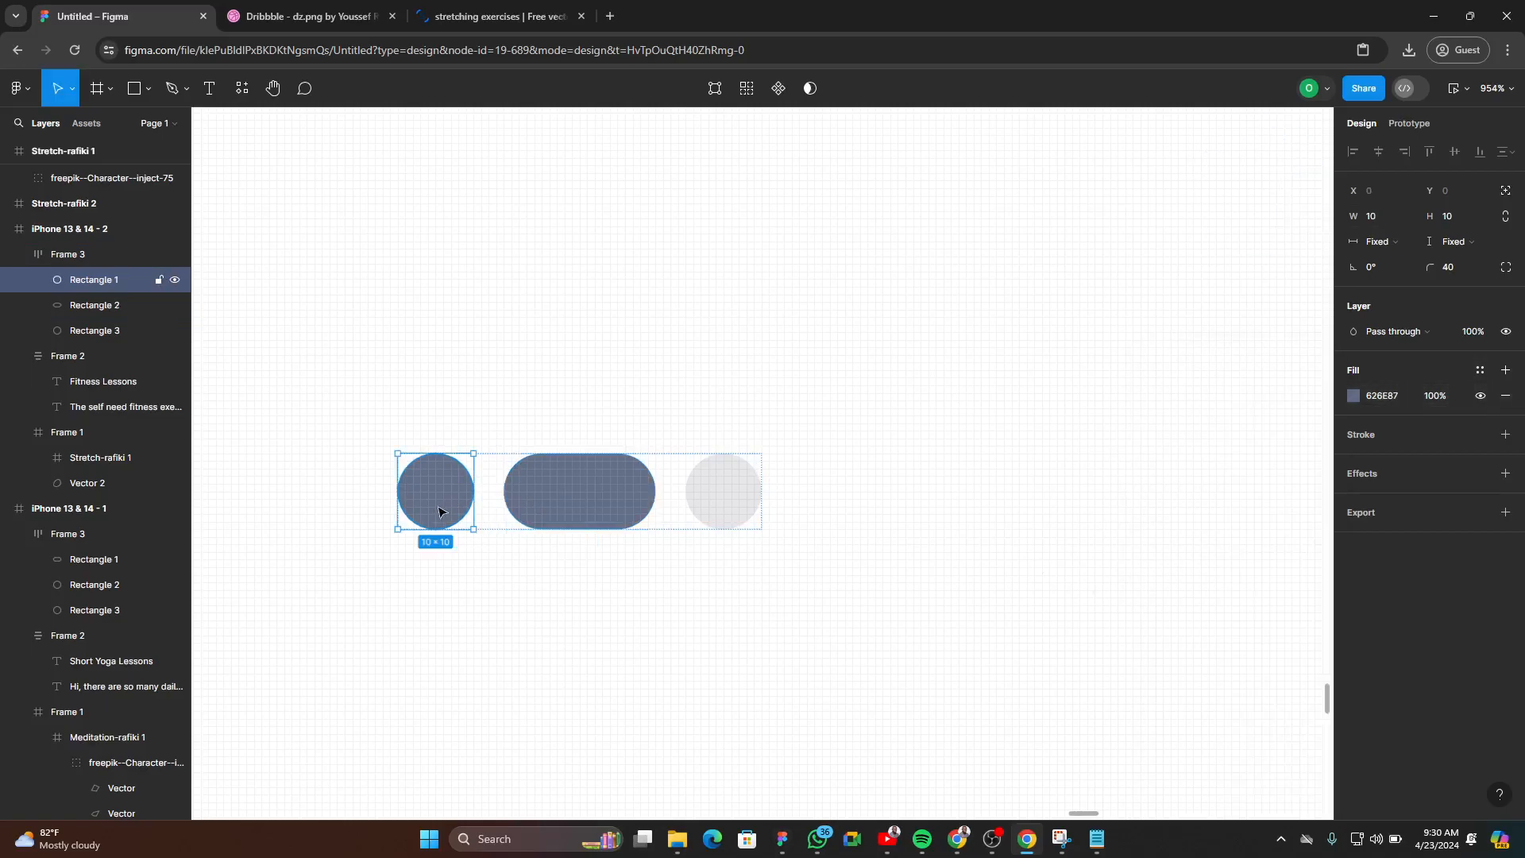
pyautogui.click(1352, 396)
pyautogui.click(1167, 633)
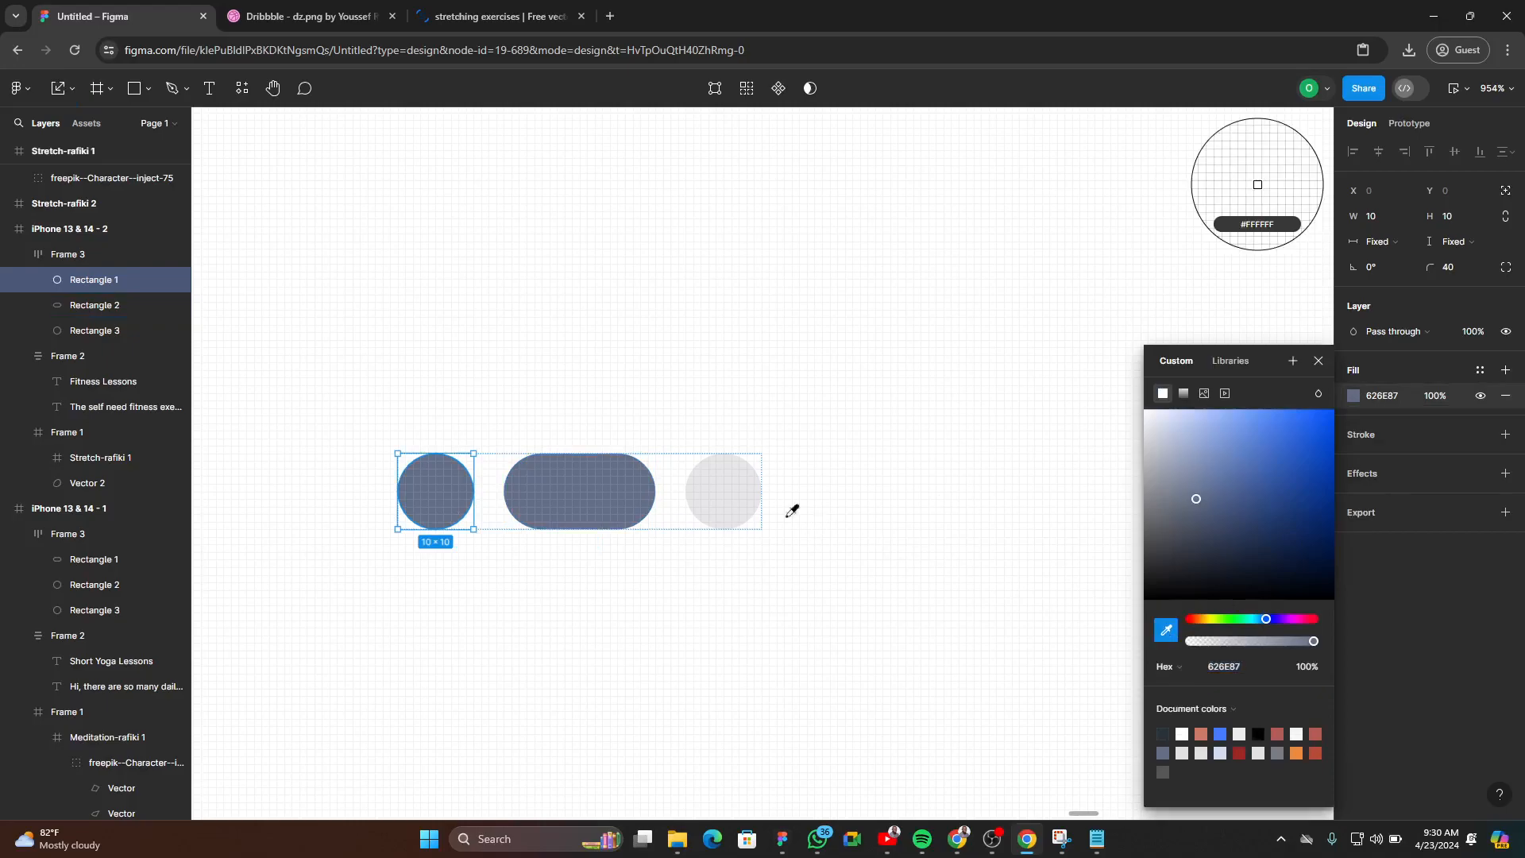
pyautogui.click(725, 484)
pyautogui.press('Escape')
# - Delete the leftover traced blob beside the second iPhone frame
pyautogui.scroll(-3, 517, 552)
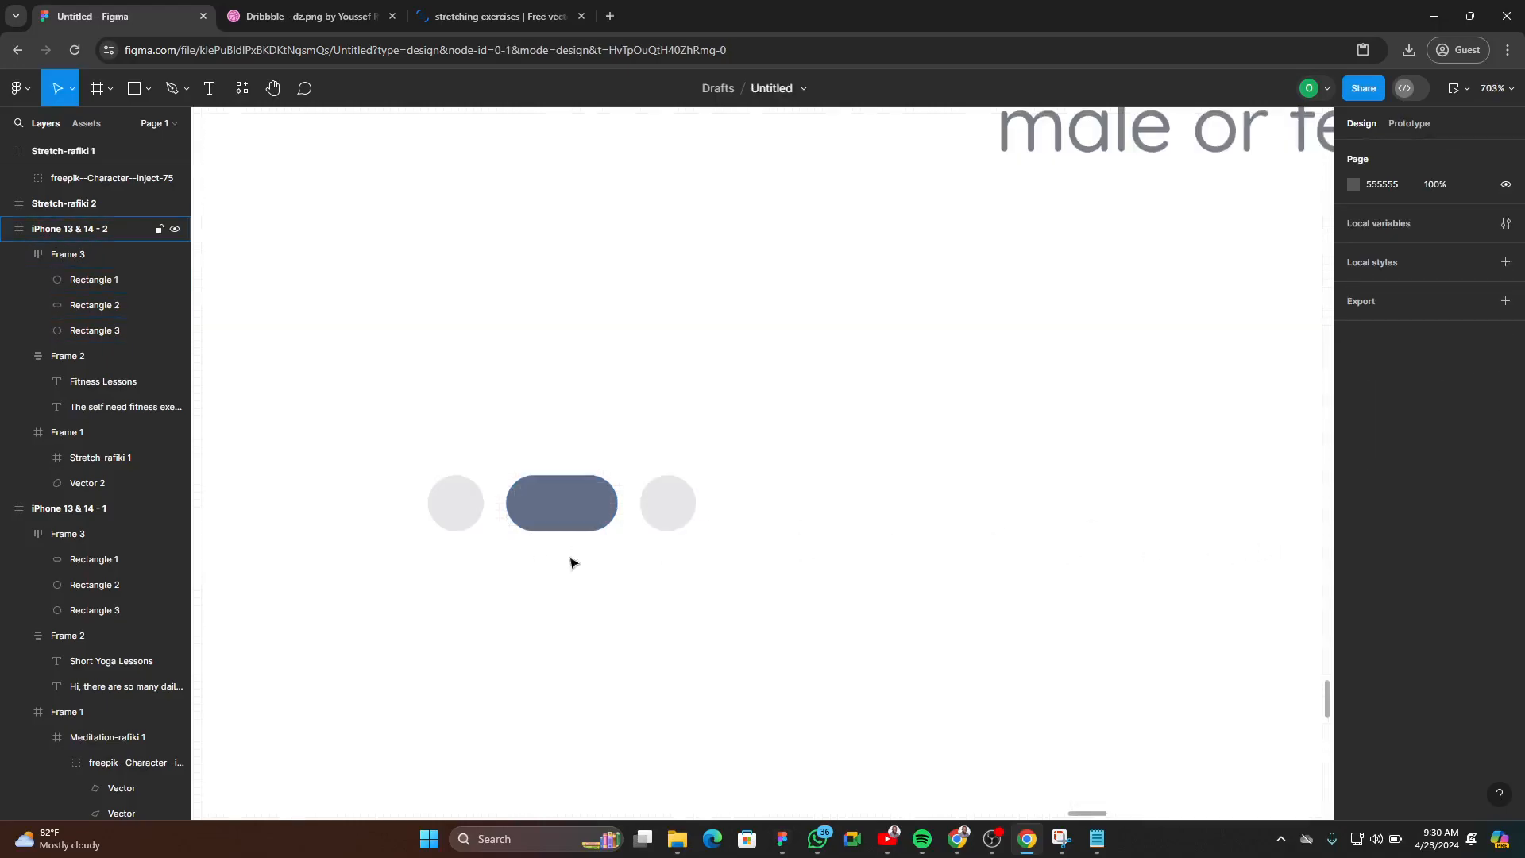
pyautogui.scroll(-8, 606, 555)
pyautogui.scroll(-5, 521, 500)
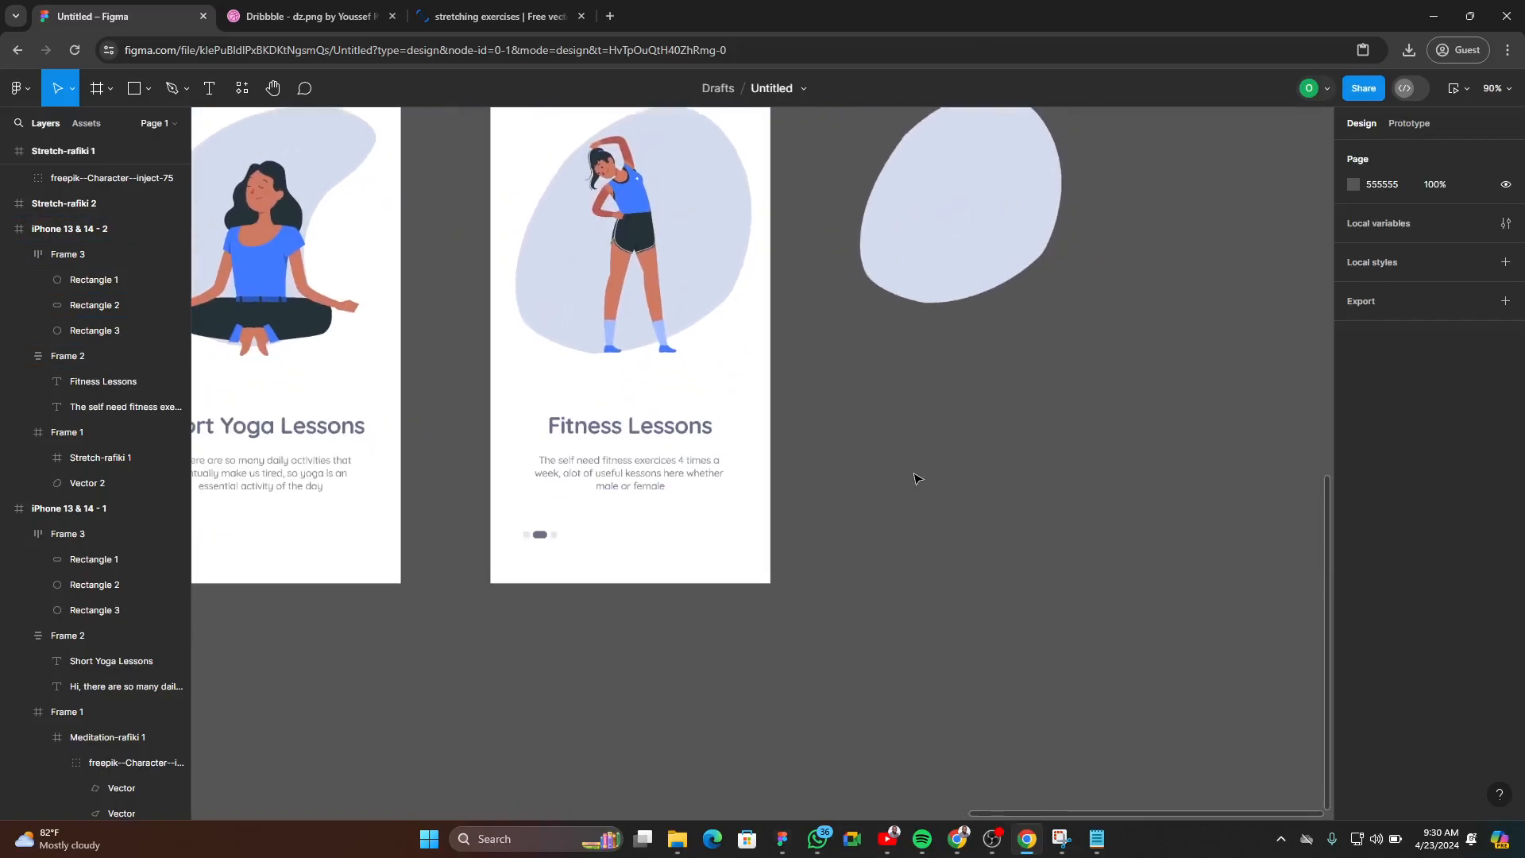
pyautogui.scroll(-3, 912, 485)
pyautogui.scroll(2, 898, 501)
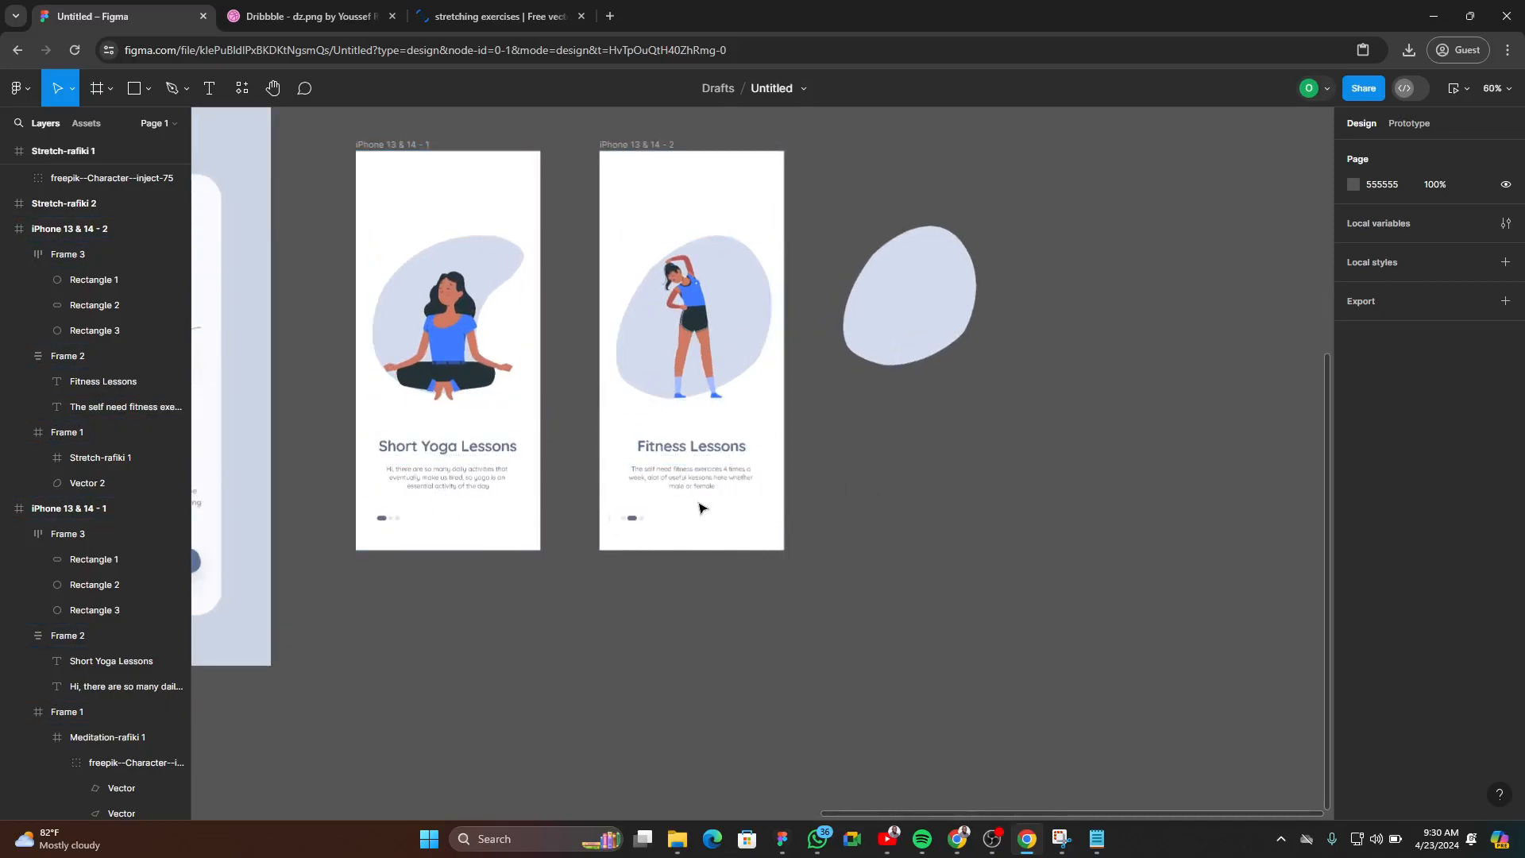
pyautogui.hscroll(2, 1030, 457)
pyautogui.scroll(1, 1030, 457)
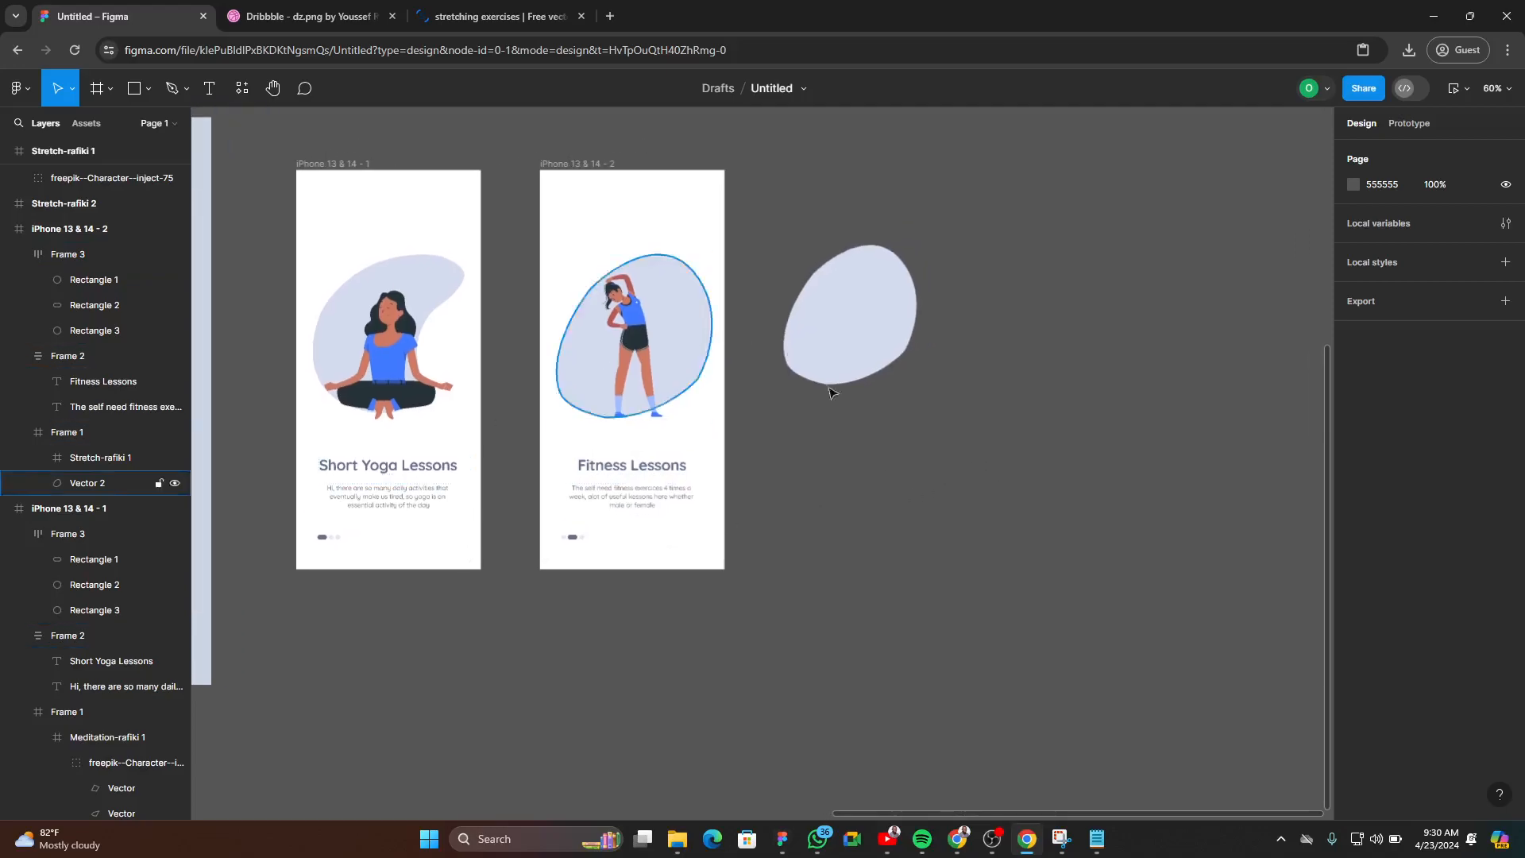
pyautogui.moveTo(877, 360); pyautogui.dragTo(768, 776)
pyautogui.press('Delete')
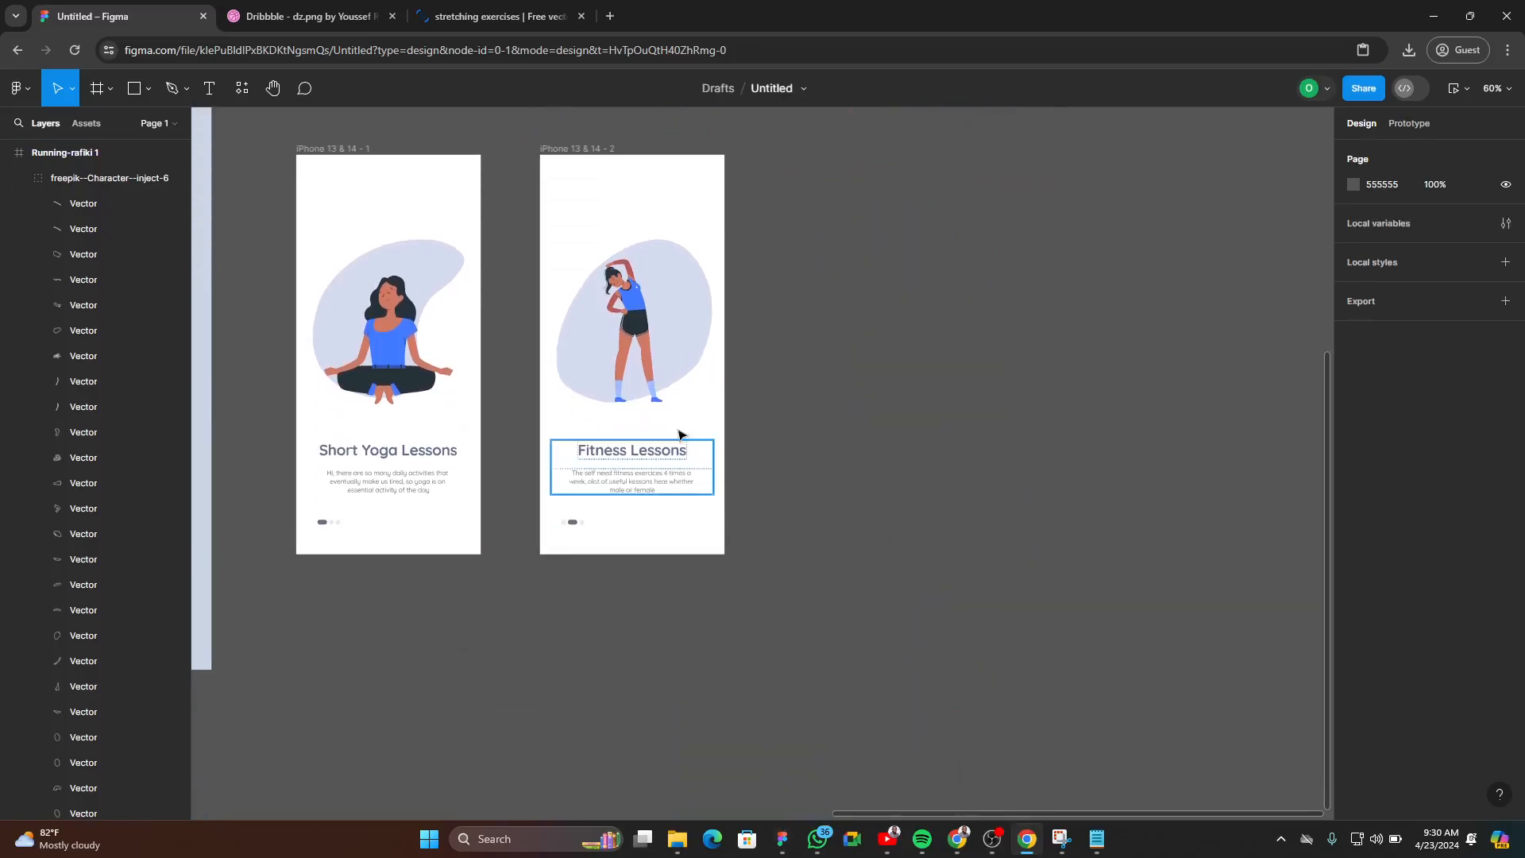
# - Duplicate the finished second iPhone frame to its right with a gap of 165, as the base of the third screen
pyautogui.click(563, 147)
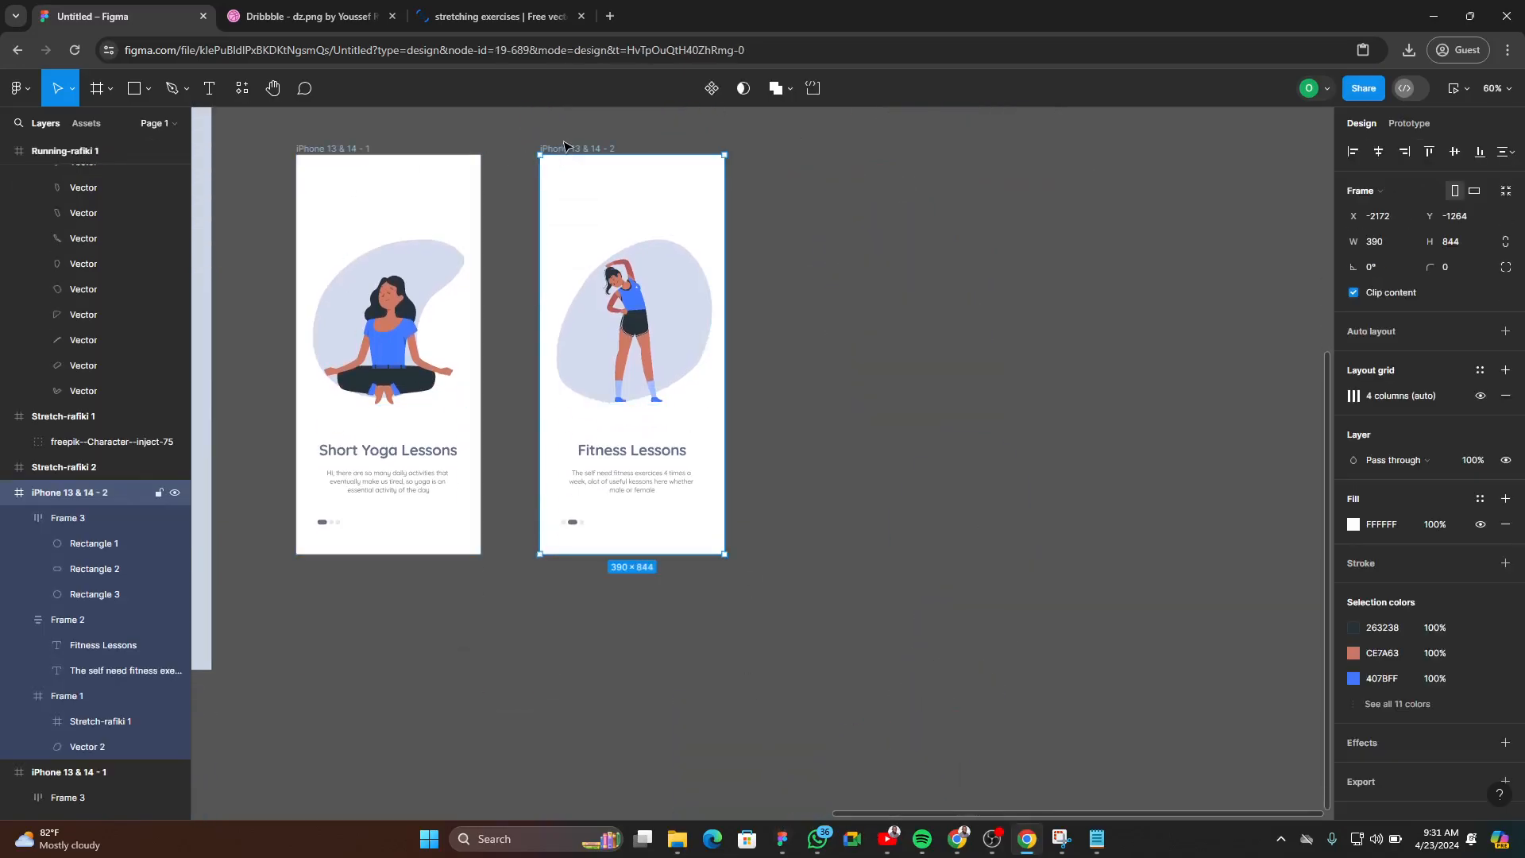
pyautogui.moveTo(565, 146); pyautogui.dragTo(830, 147)
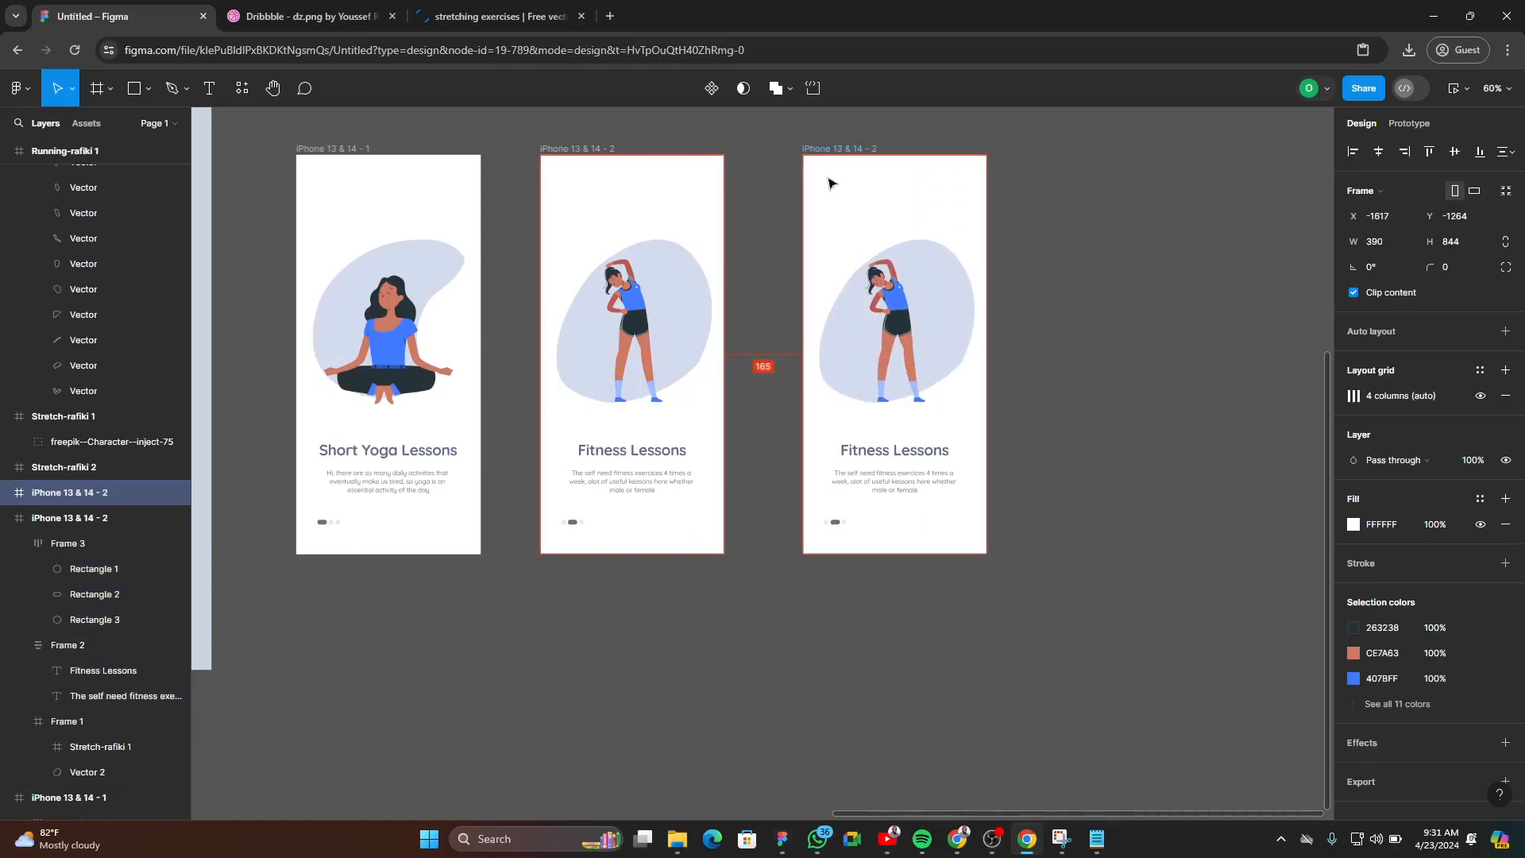
pyautogui.scroll(-1, 1050, 400)
pyautogui.scroll(1, 322, 363)
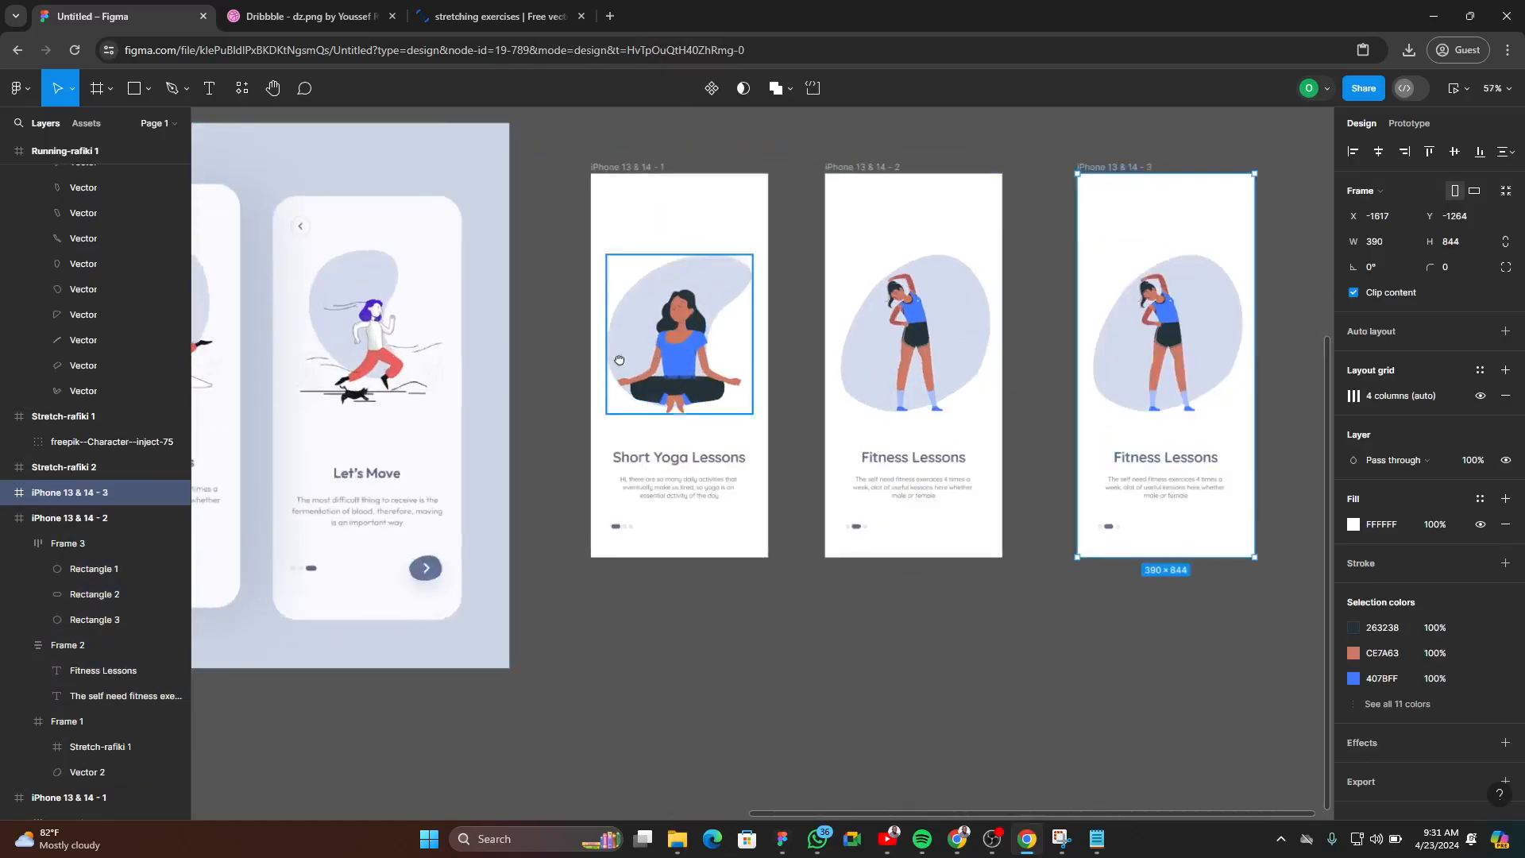
pyautogui.moveTo(626, 360); pyautogui.dragTo(259, 464)
pyautogui.moveTo(933, 466); pyautogui.dragTo(616, 671)
pyautogui.scroll(3, 621, 579)
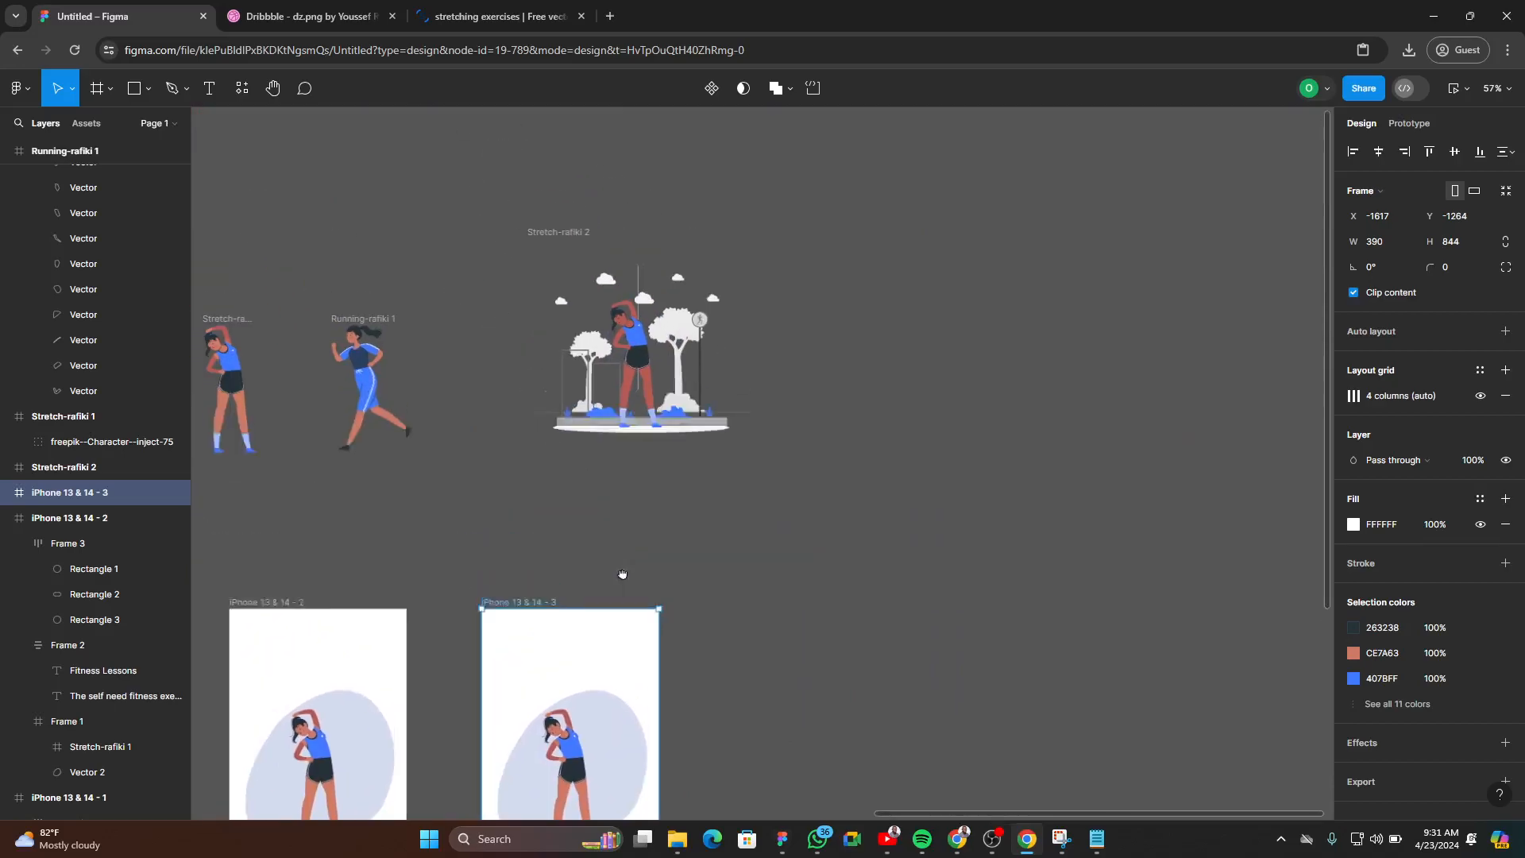
# - Delete the full Stretch-rafiki 2 illustration with the park background from the canvas
pyautogui.press('Escape')
pyautogui.click(574, 256)
pyautogui.press('Delete')
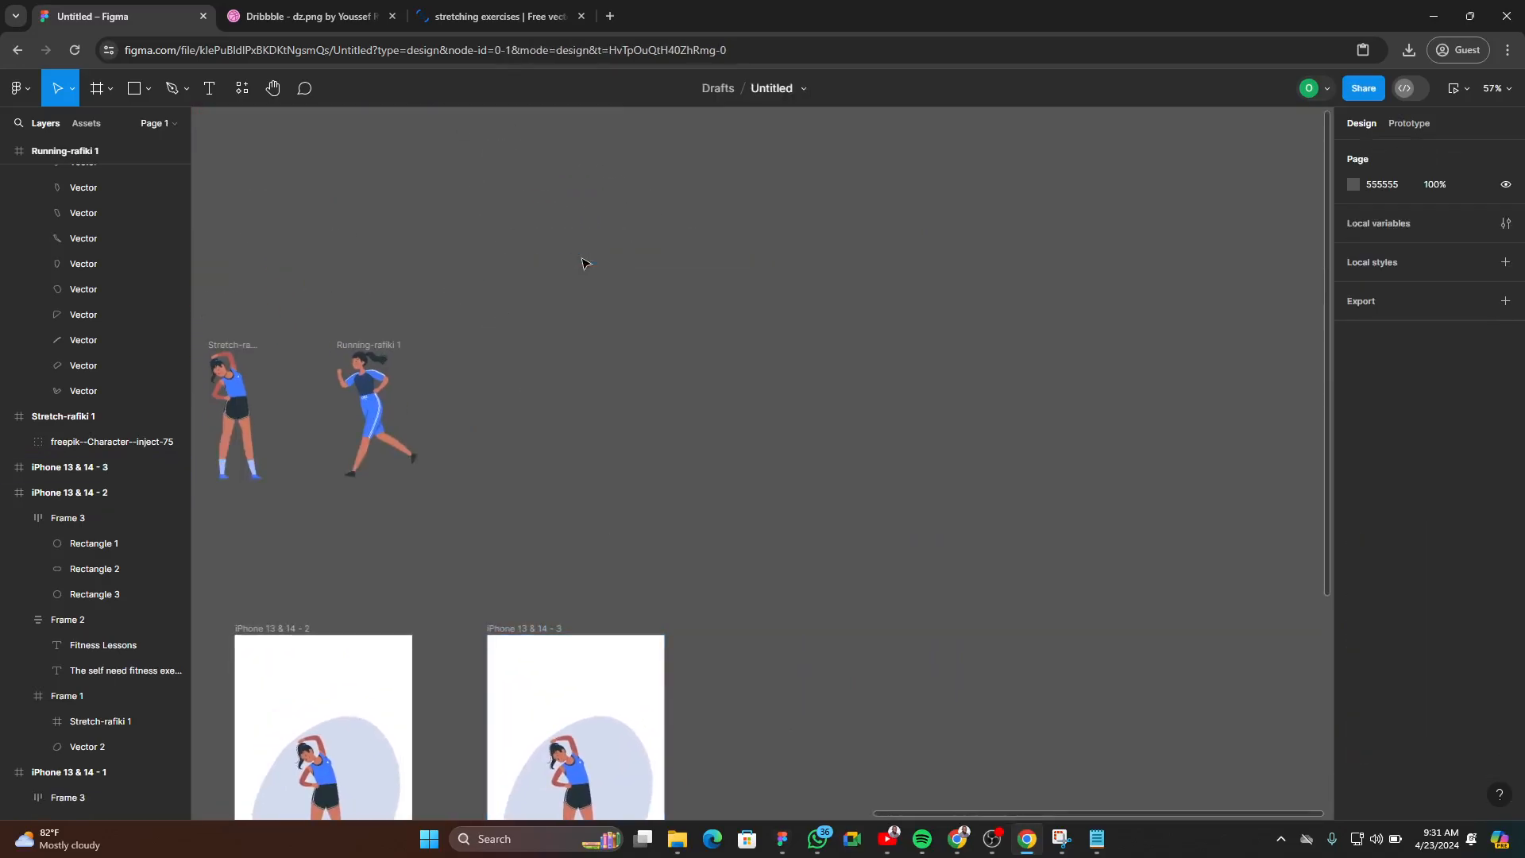
# - Replace the stretching woman in the third iPhone frame with a copy of the Running-rafiki 1 illustration
pyautogui.click(370, 397)
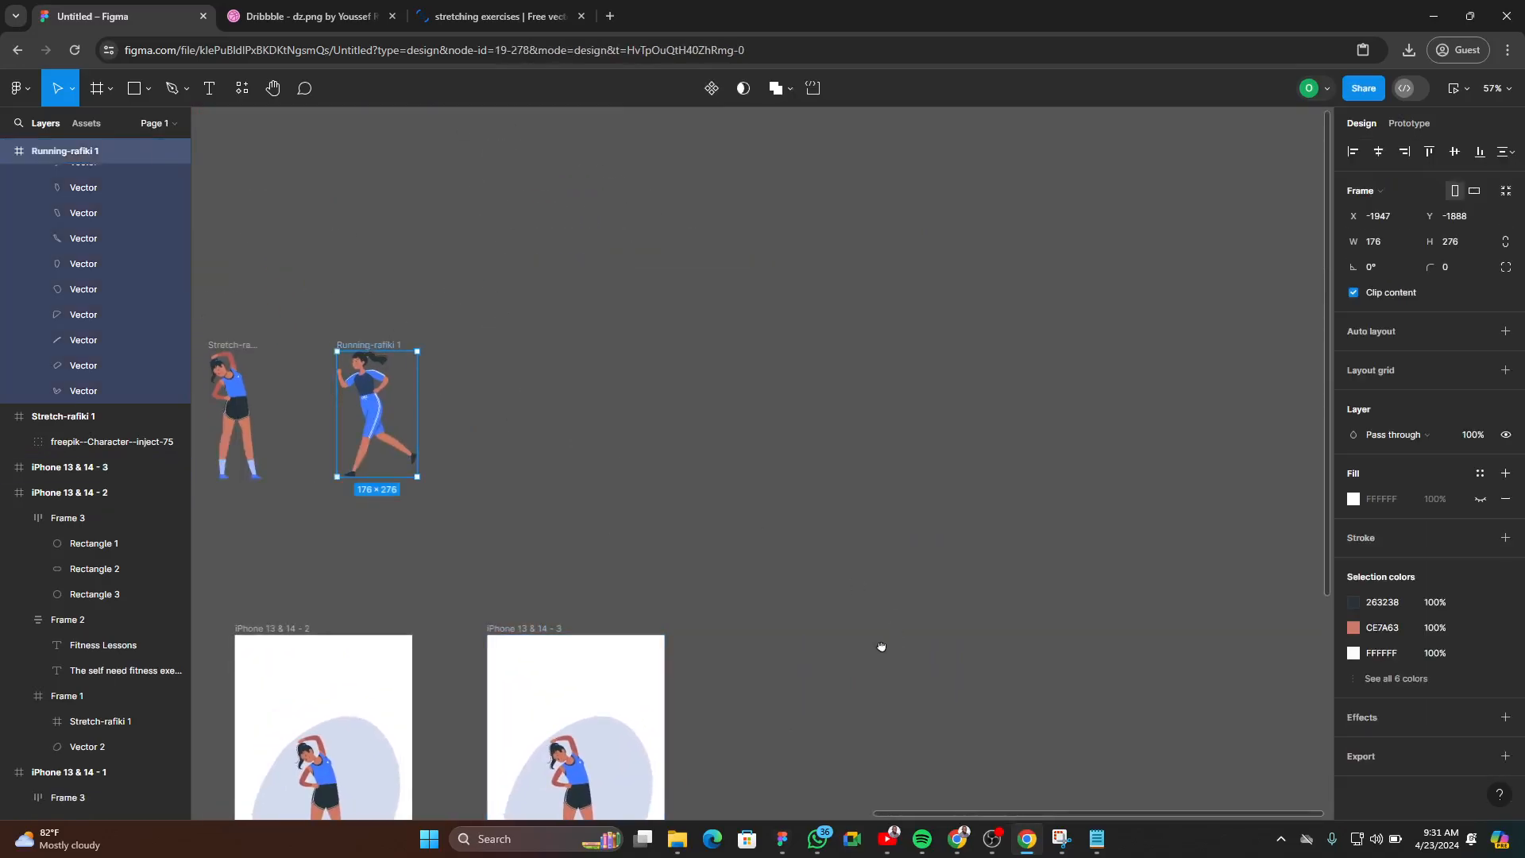
pyautogui.scroll(-5, 884, 650)
pyautogui.scroll(2, 755, 418)
pyautogui.click(611, 449)
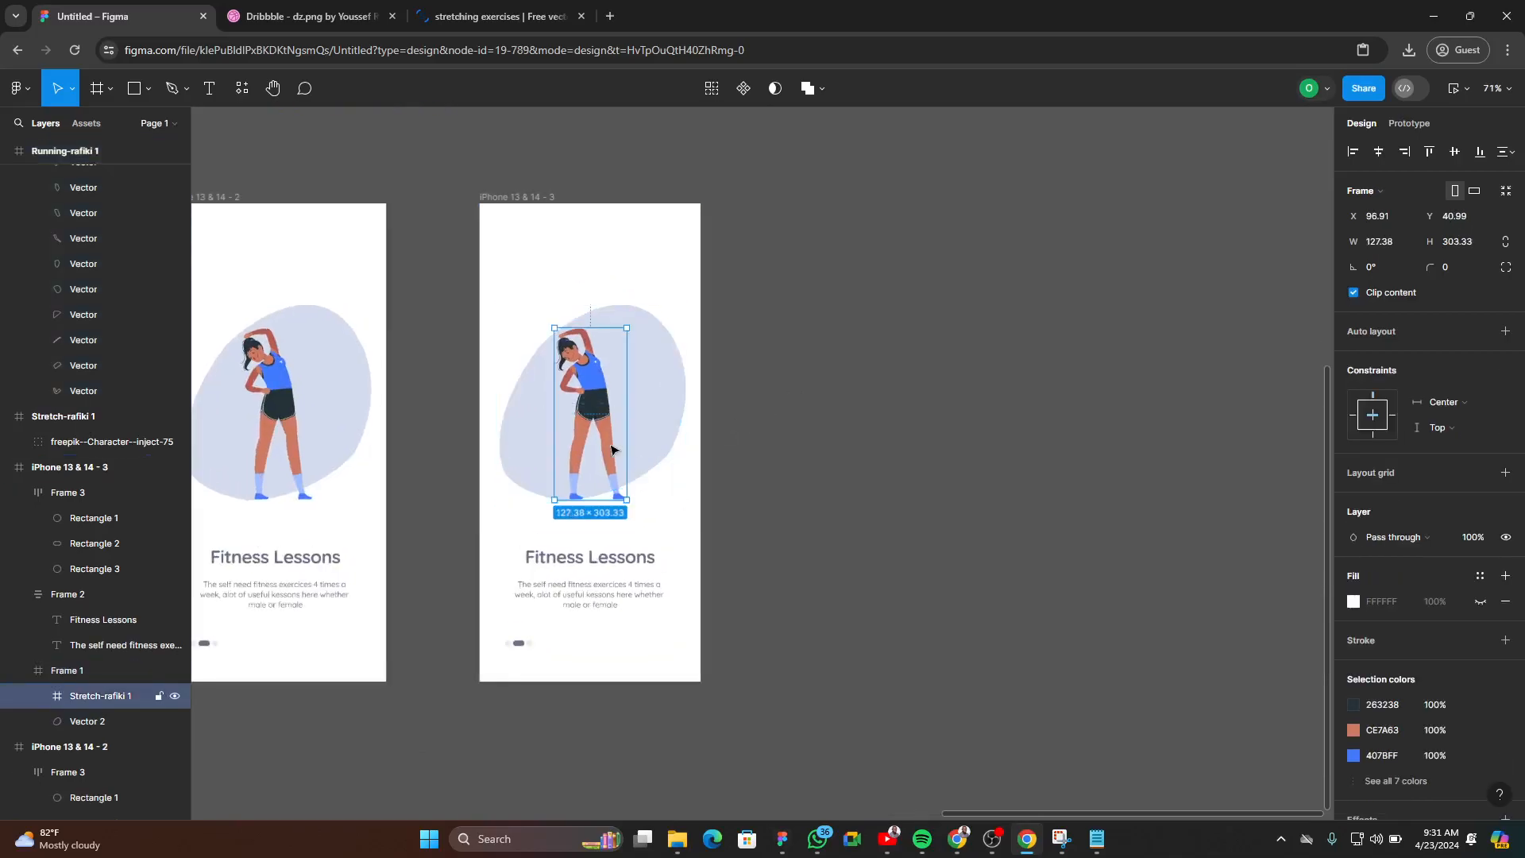
pyautogui.hotkey('ctrl', 'shift', 'r')
pyautogui.click(1125, 473)
# - Examine the blob shape behind the runner in the reference design's Let's Move screen
pyautogui.scroll(-3, 1035, 476)
pyautogui.scroll(3, 499, 447)
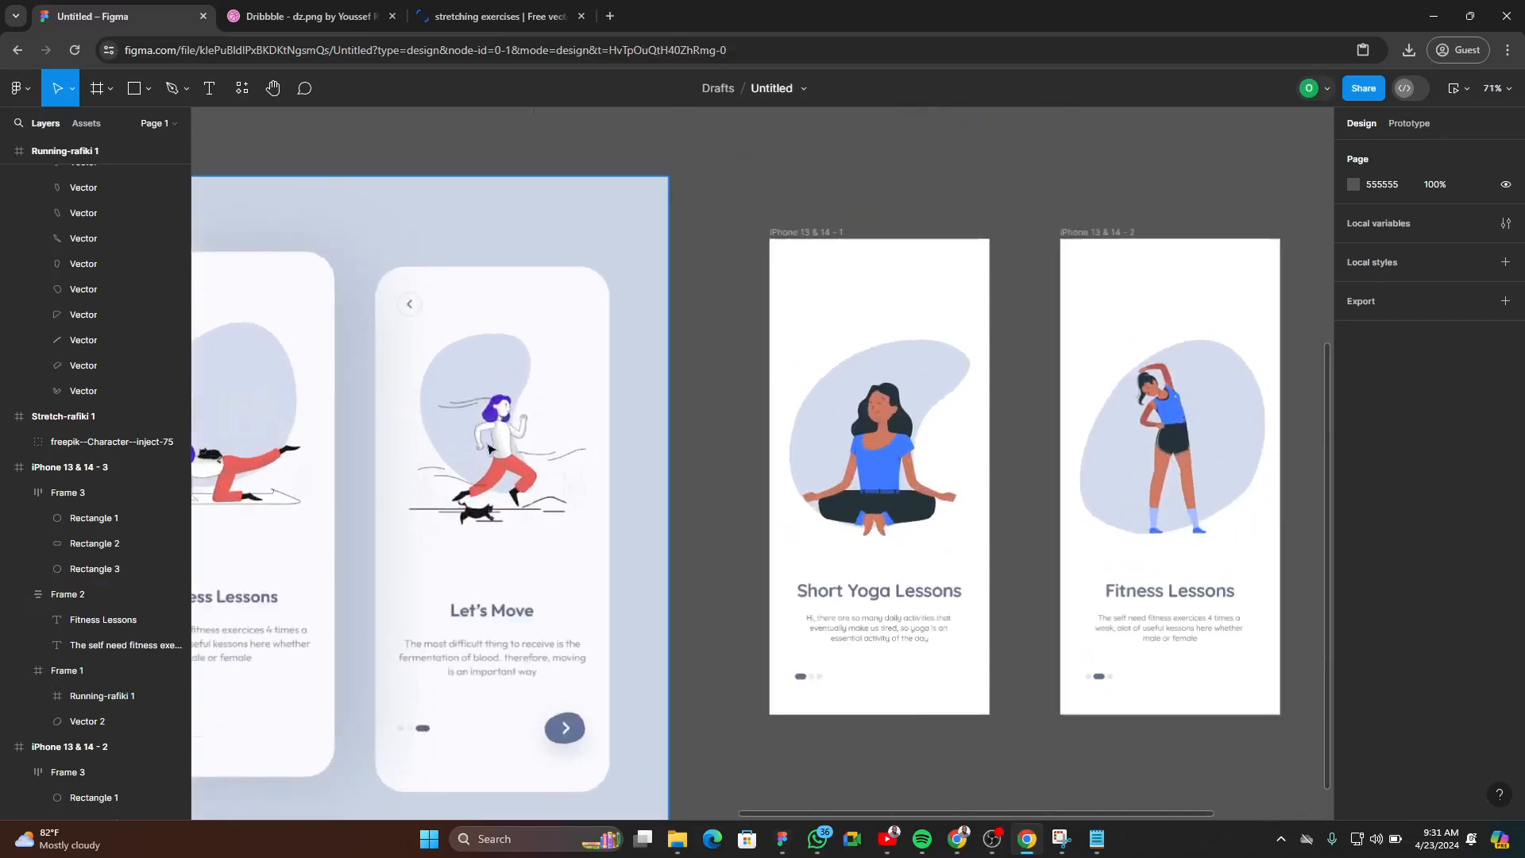
pyautogui.scroll(5, 499, 447)
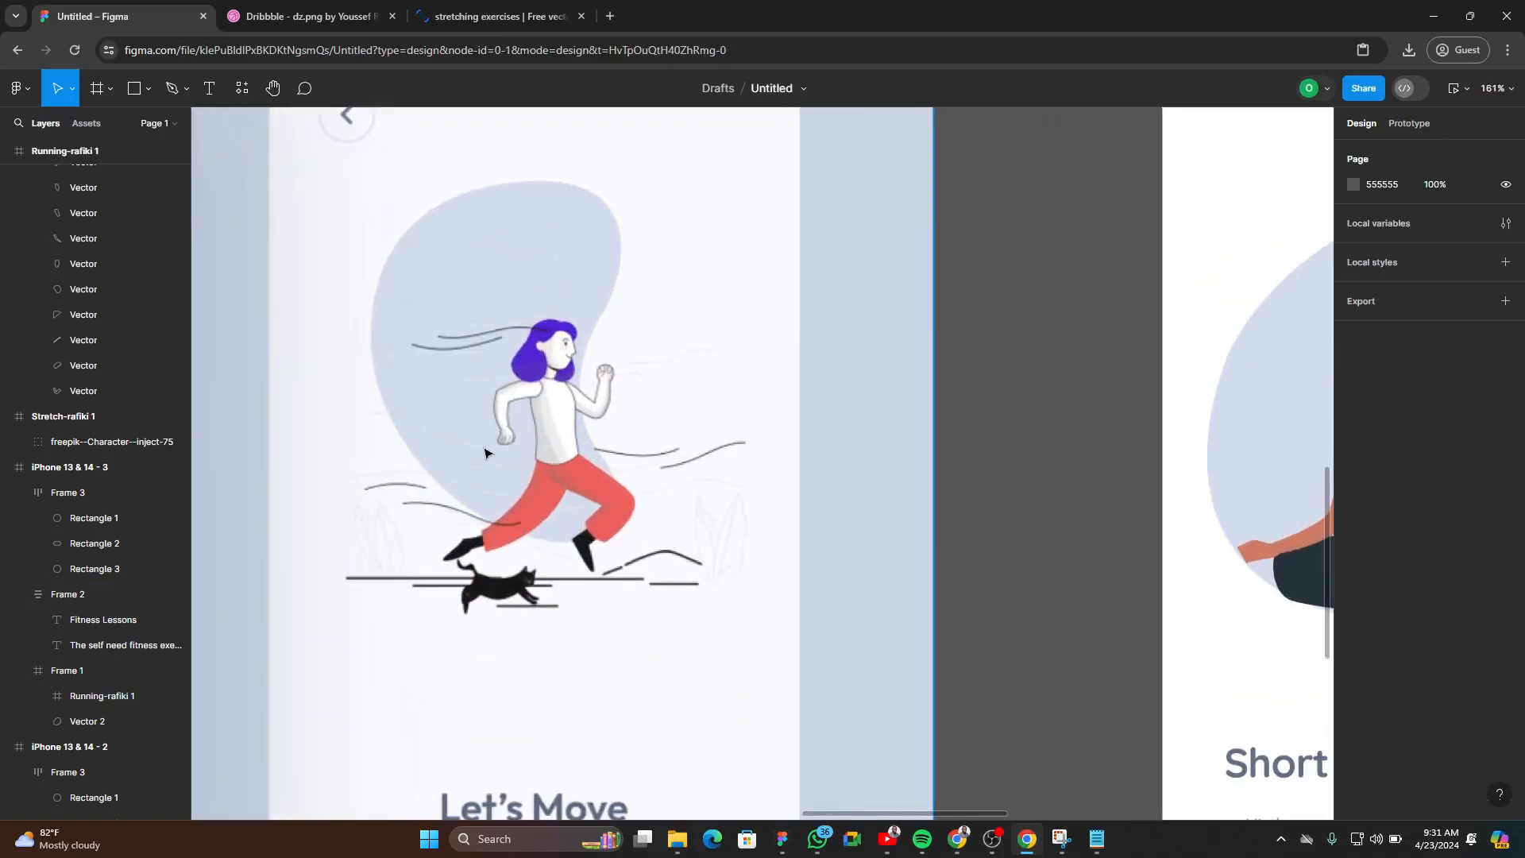
pyautogui.scroll(-8, 486, 416)
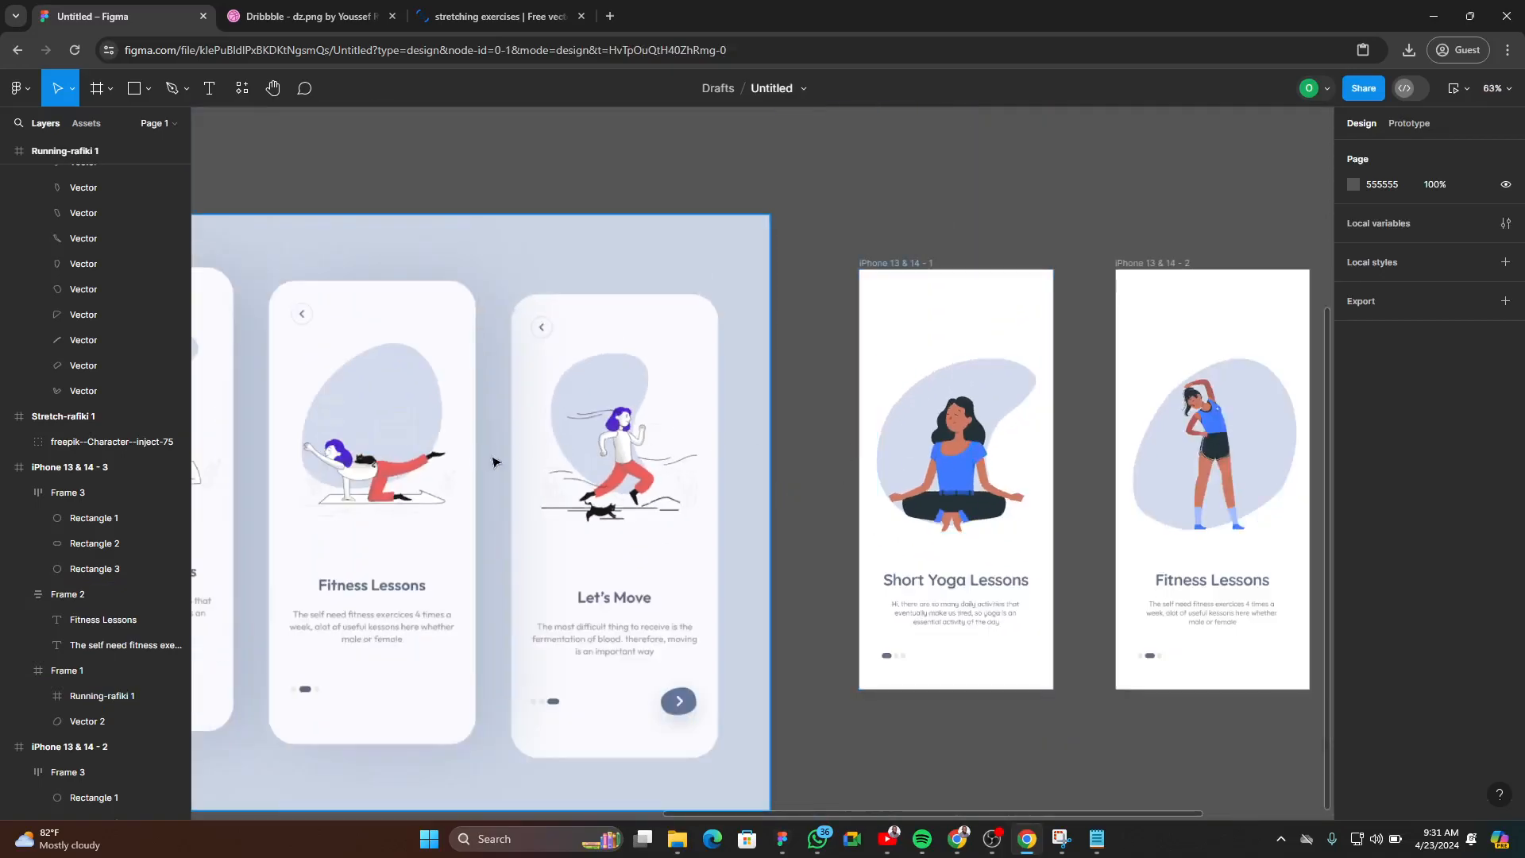
# - Trace the blob behind the runner in the "Let's Move" reference screen as a closed curved path with the Pen tool
pyautogui.scroll(5, 604, 436)
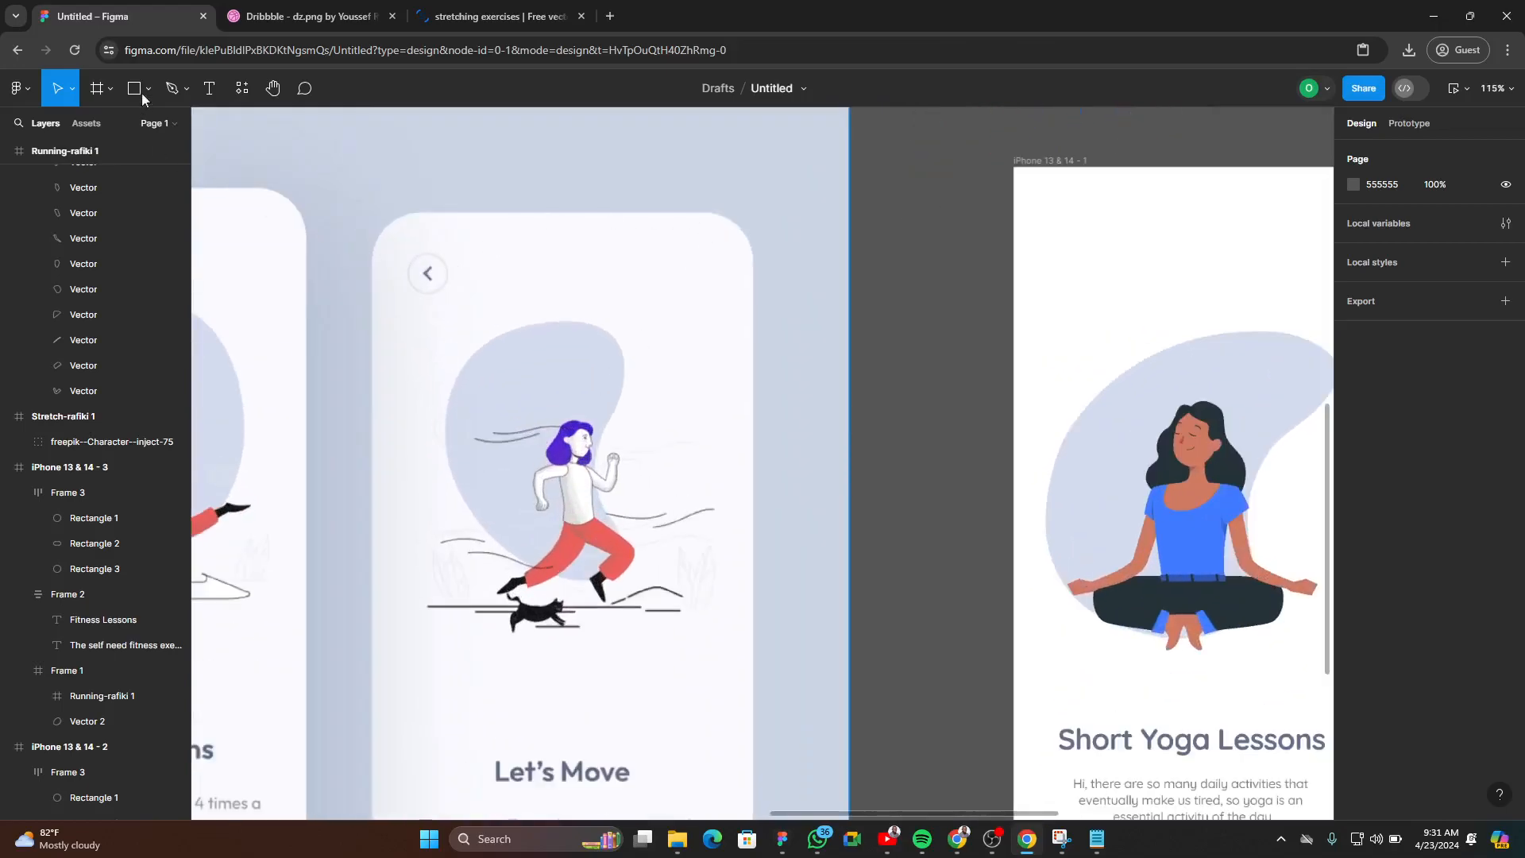
pyautogui.click(172, 89)
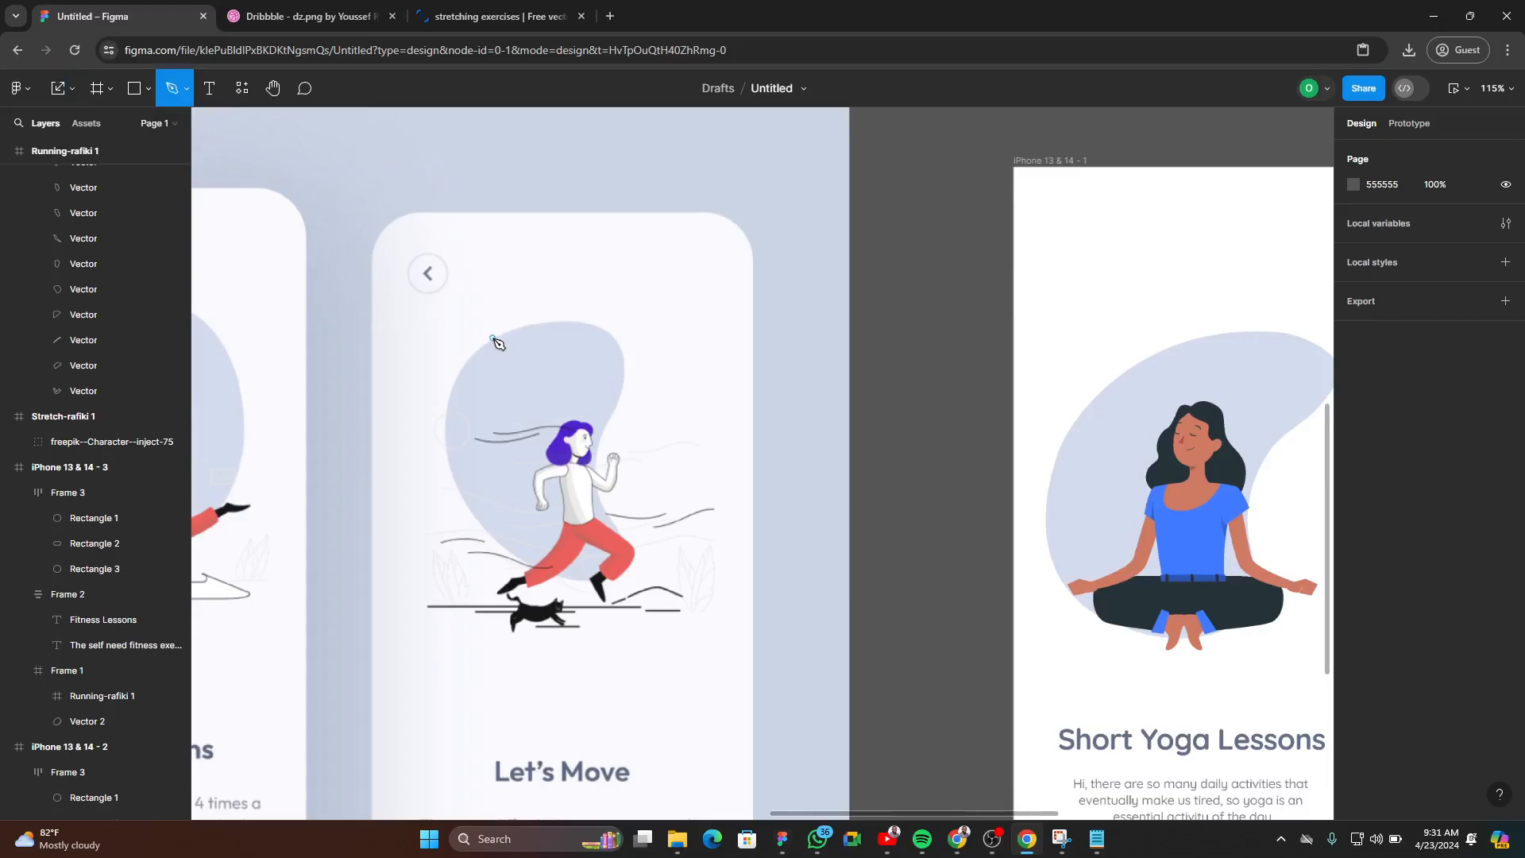
pyautogui.click(496, 337)
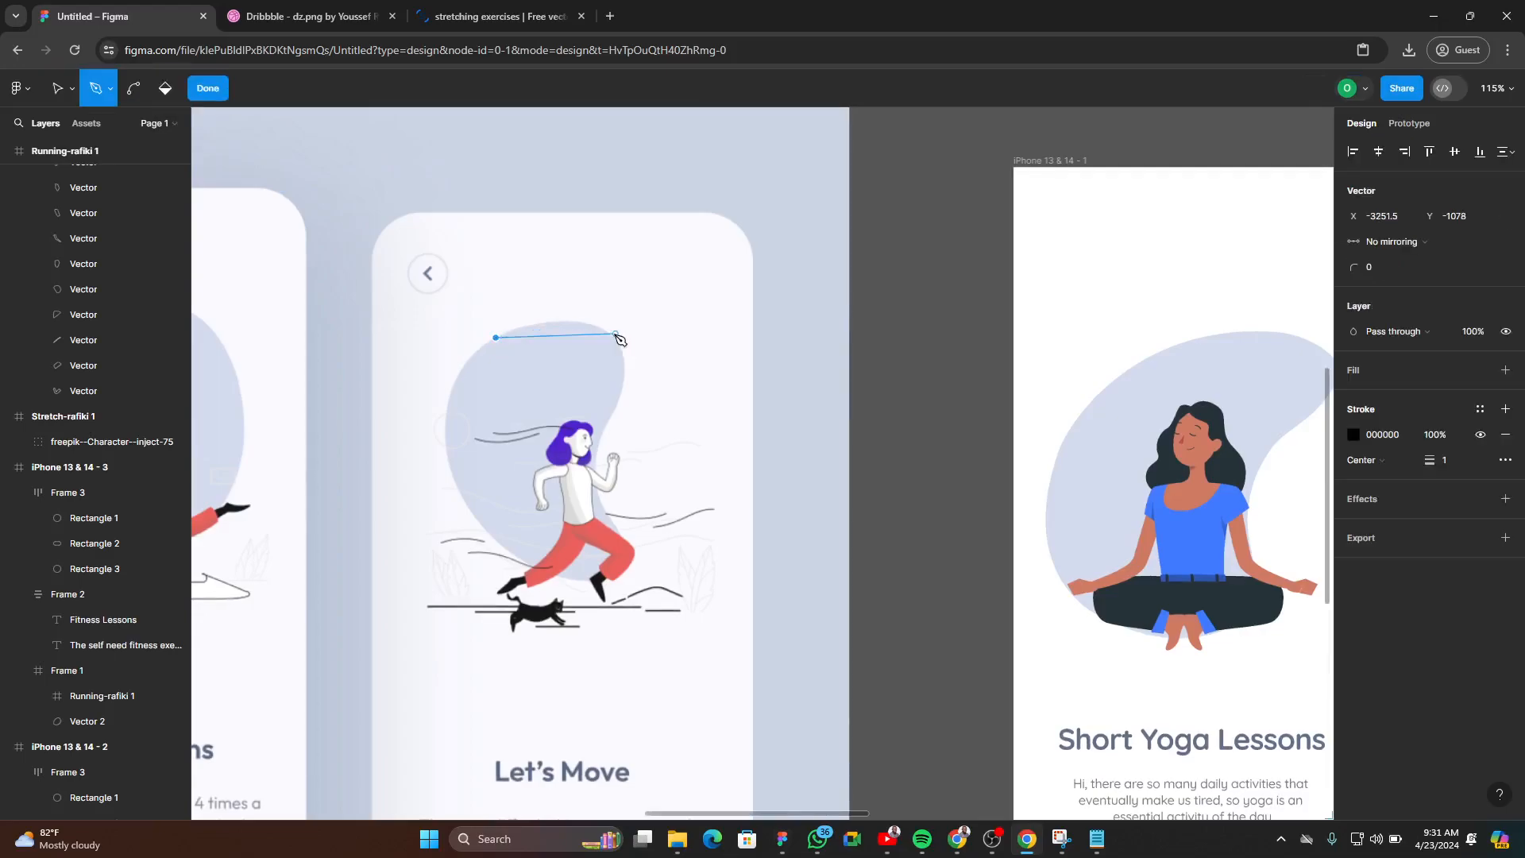
pyautogui.moveTo(613, 337); pyautogui.dragTo(674, 378)
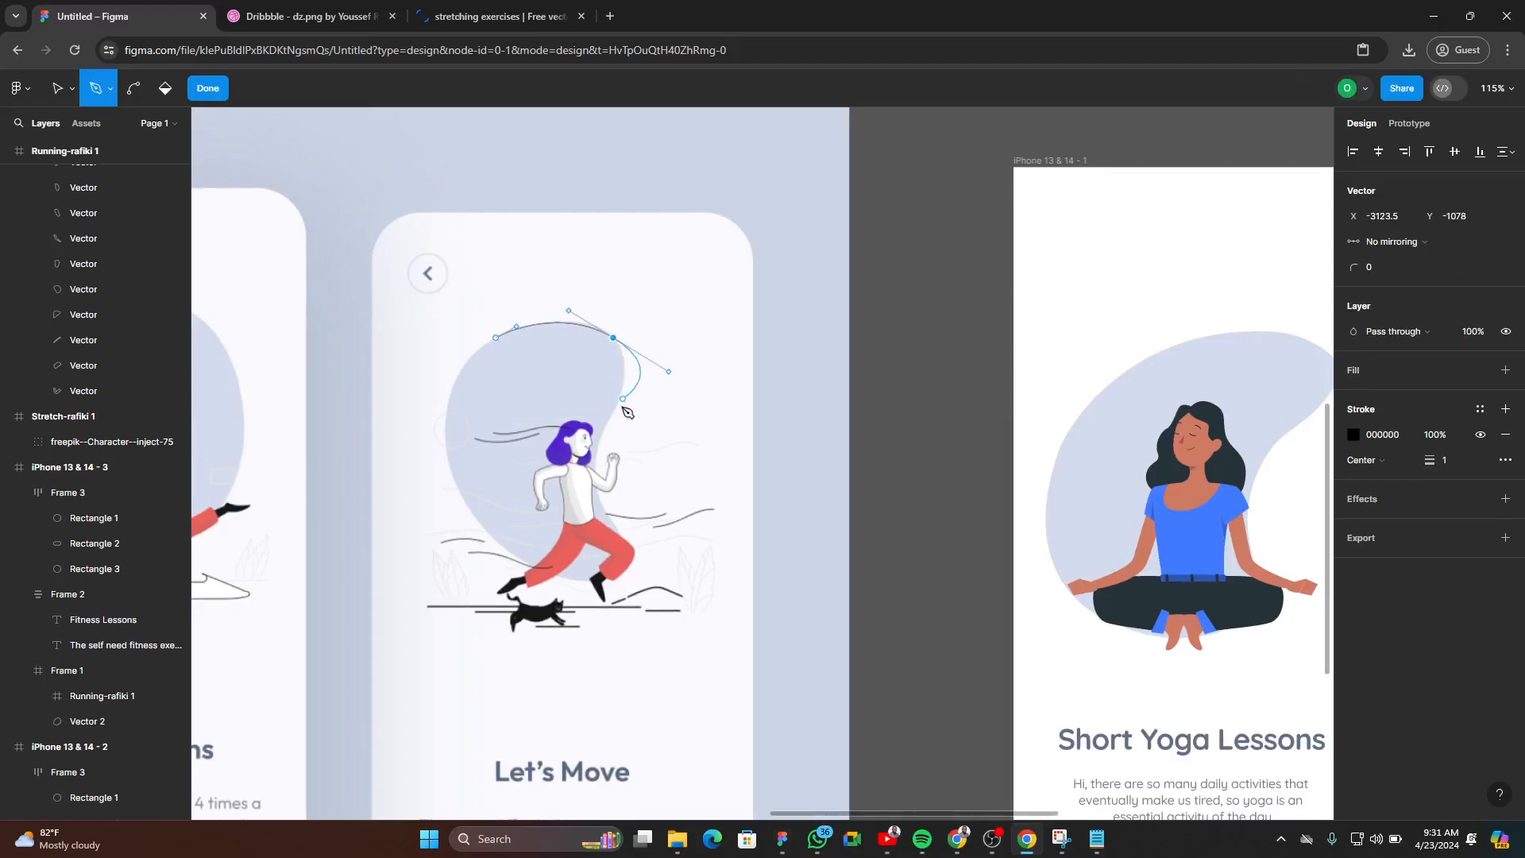
pyautogui.click(614, 338)
pyautogui.moveTo(609, 423); pyautogui.dragTo(576, 467)
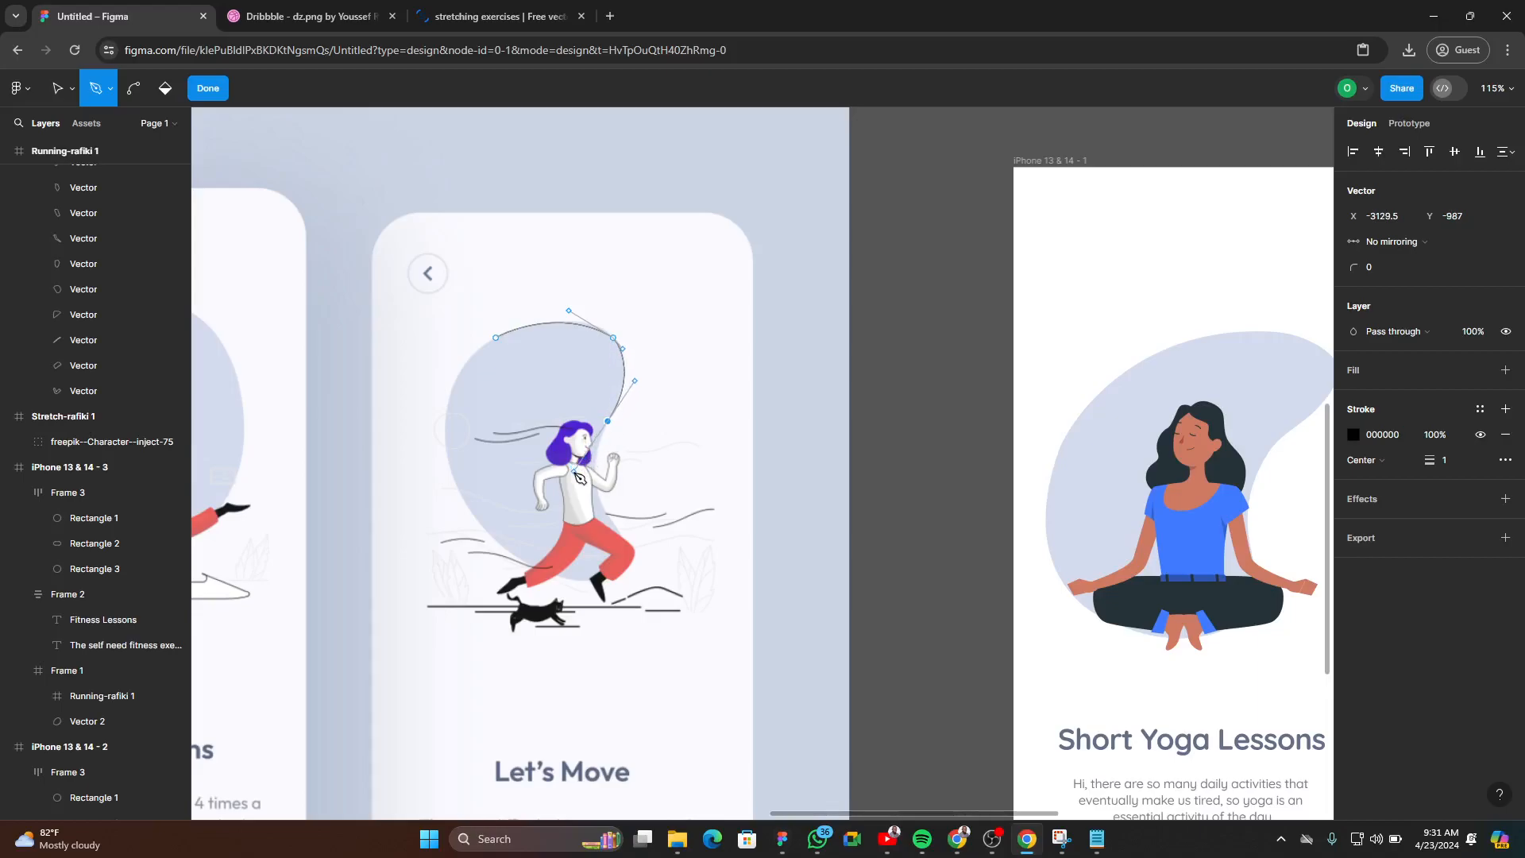
pyautogui.click(608, 422)
pyautogui.moveTo(620, 531); pyautogui.dragTo(668, 566)
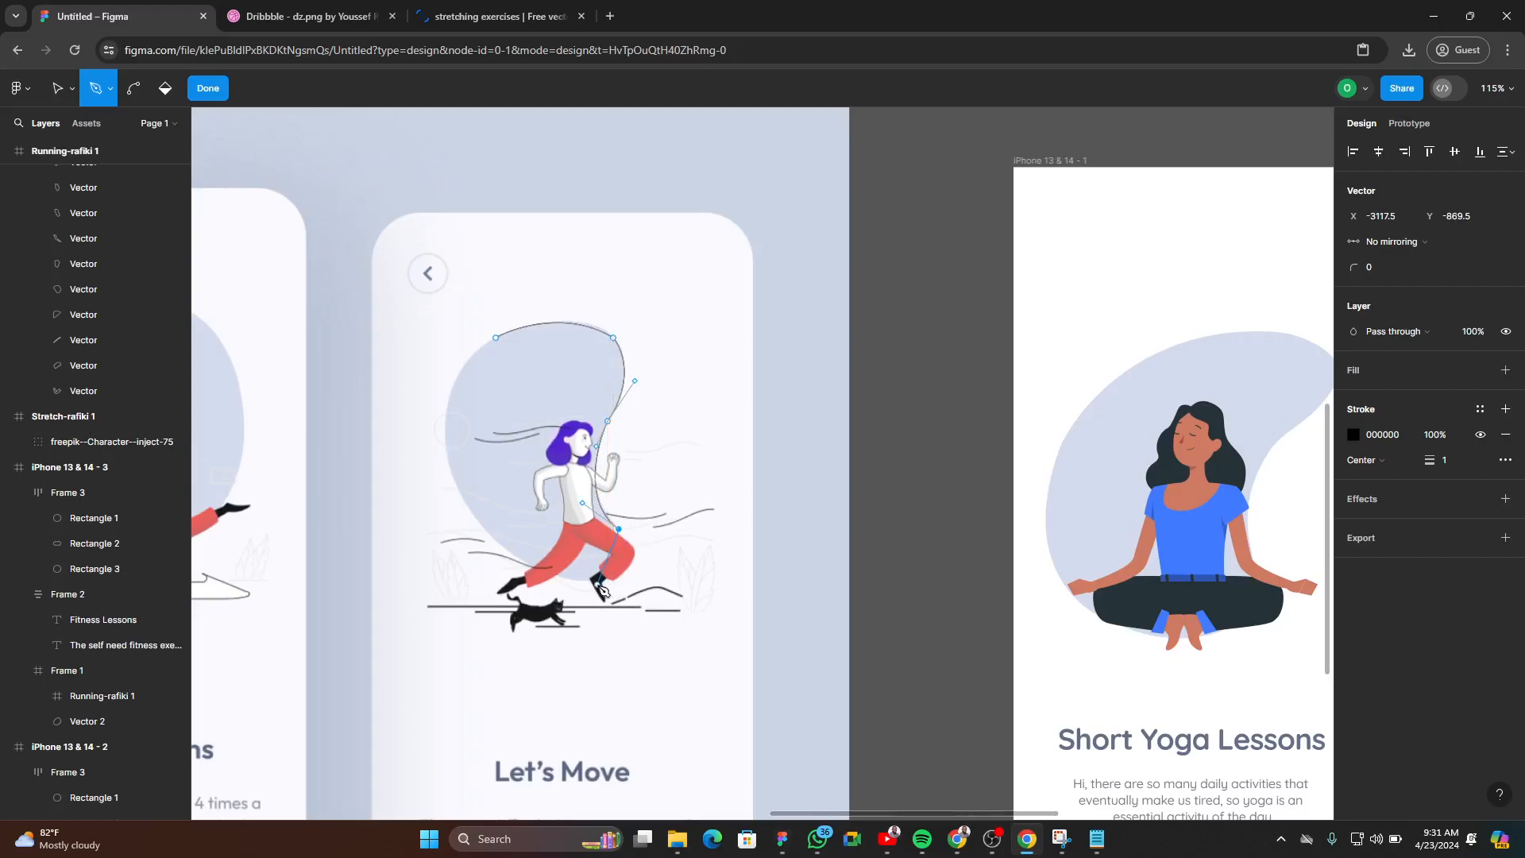
pyautogui.moveTo(597, 582); pyautogui.dragTo(541, 587)
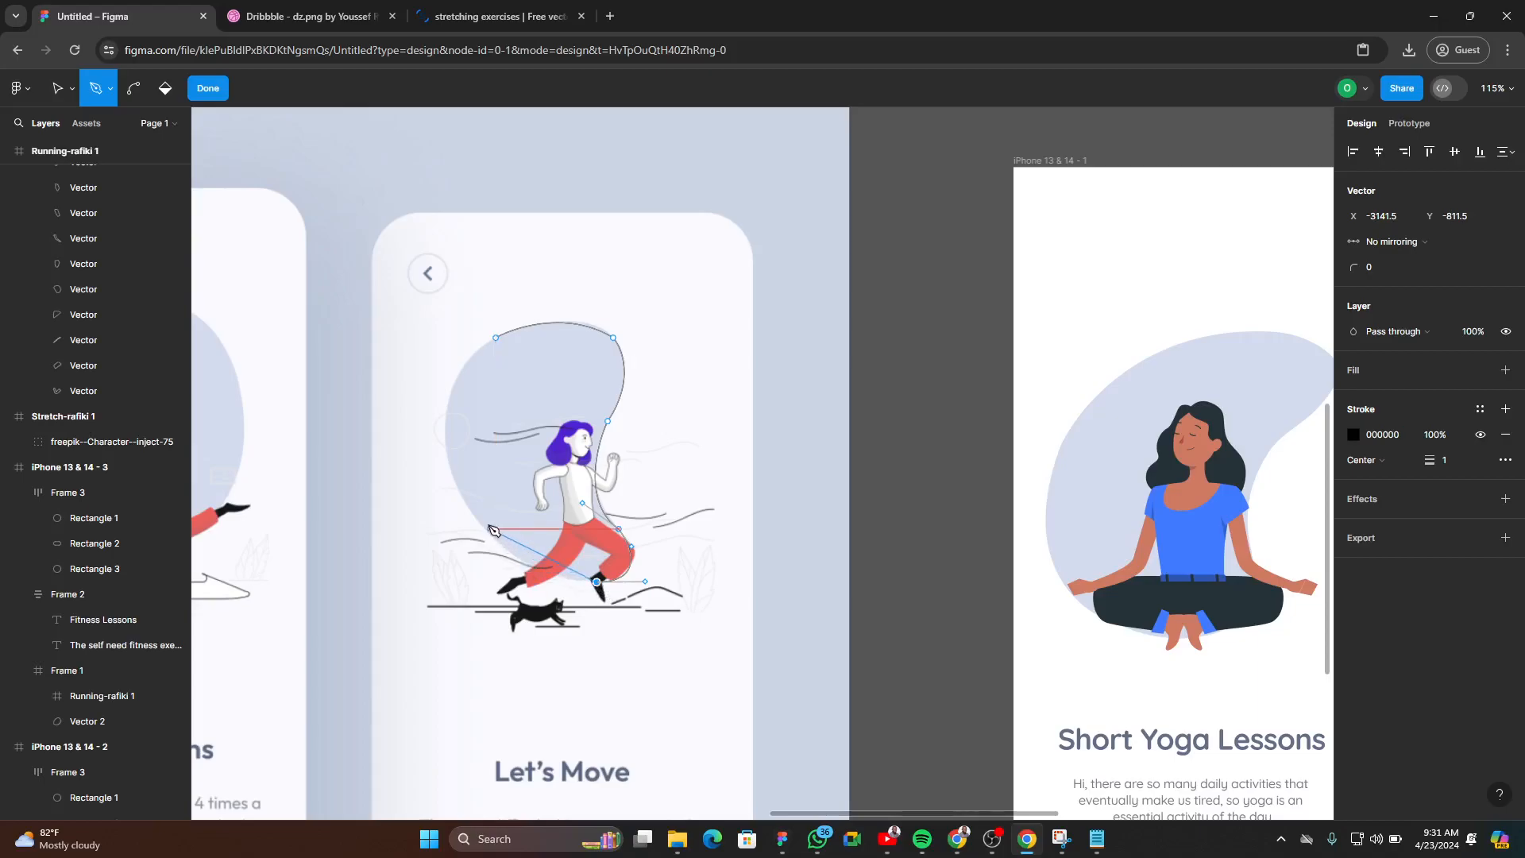
pyautogui.moveTo(475, 513); pyautogui.dragTo(446, 457)
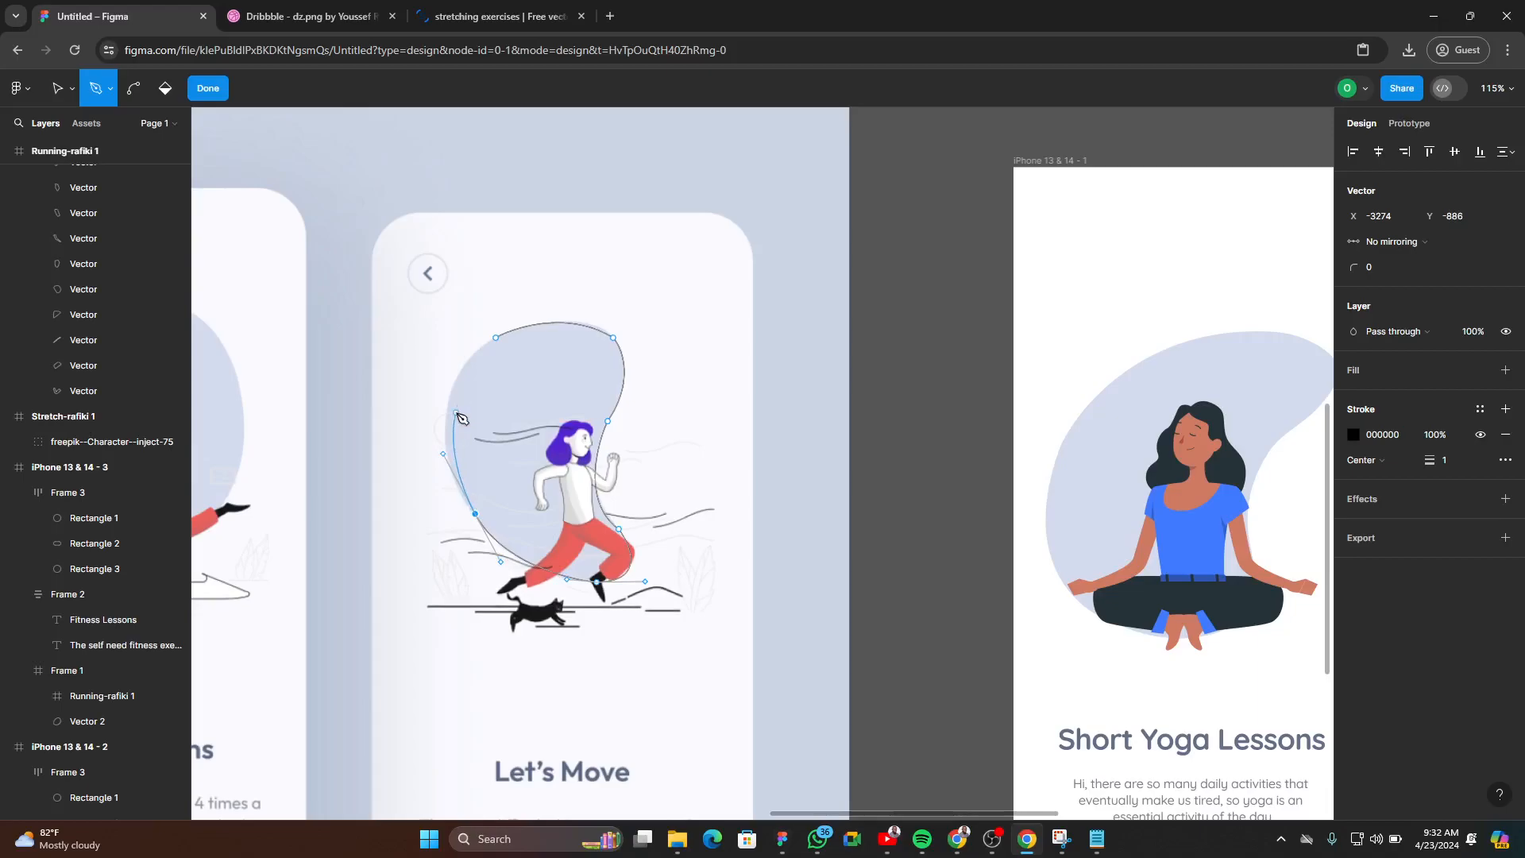
pyautogui.moveTo(496, 337); pyautogui.dragTo(573, 277)
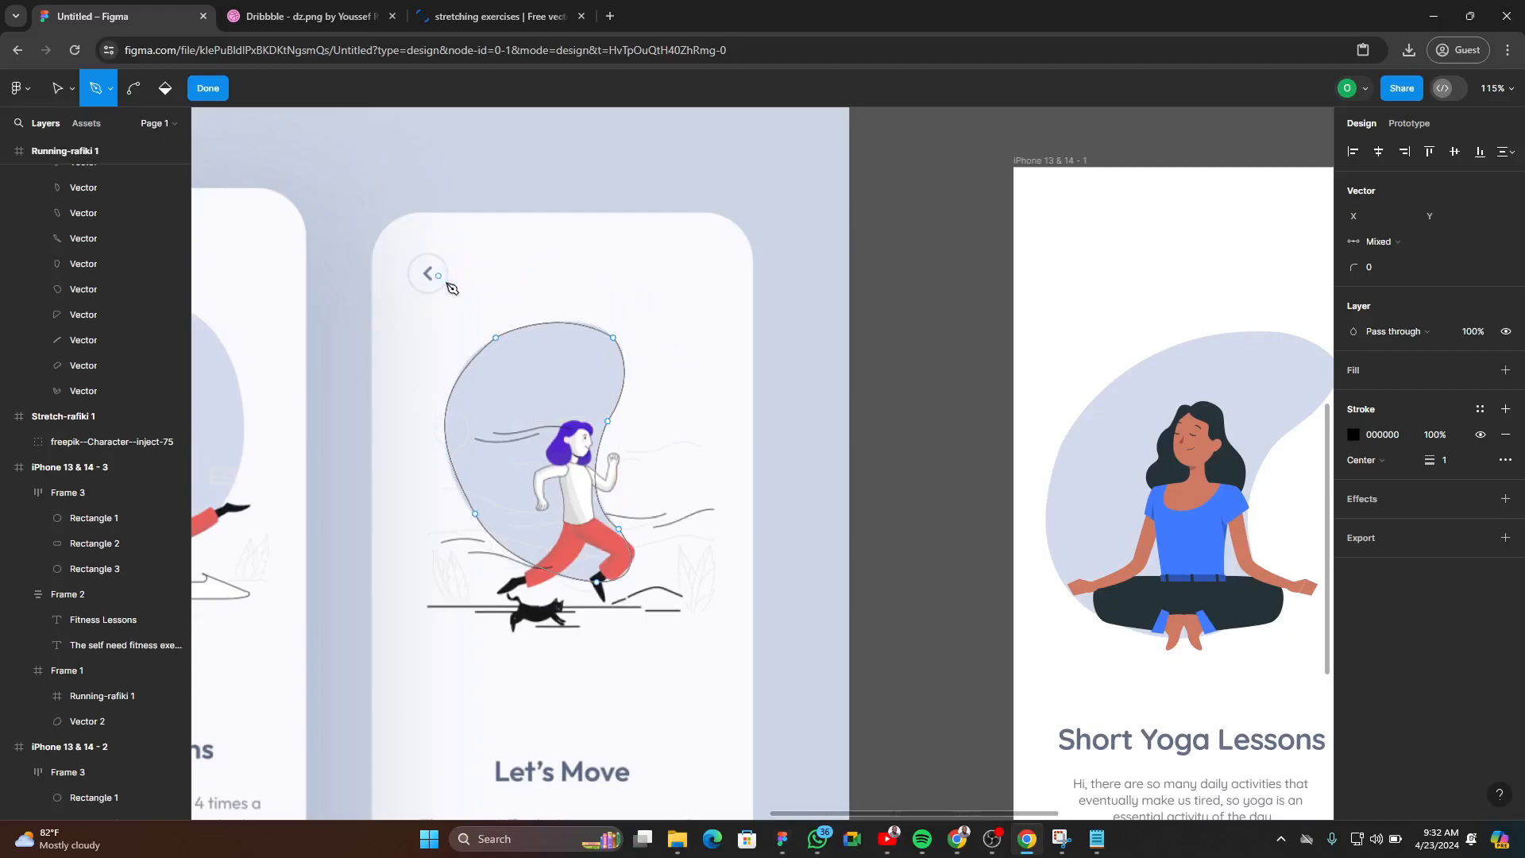
pyautogui.click(208, 88)
# - Set the traced blob's corner radius to 80
pyautogui.click(1471, 245)
pyautogui.write('10')
pyautogui.press('Return')
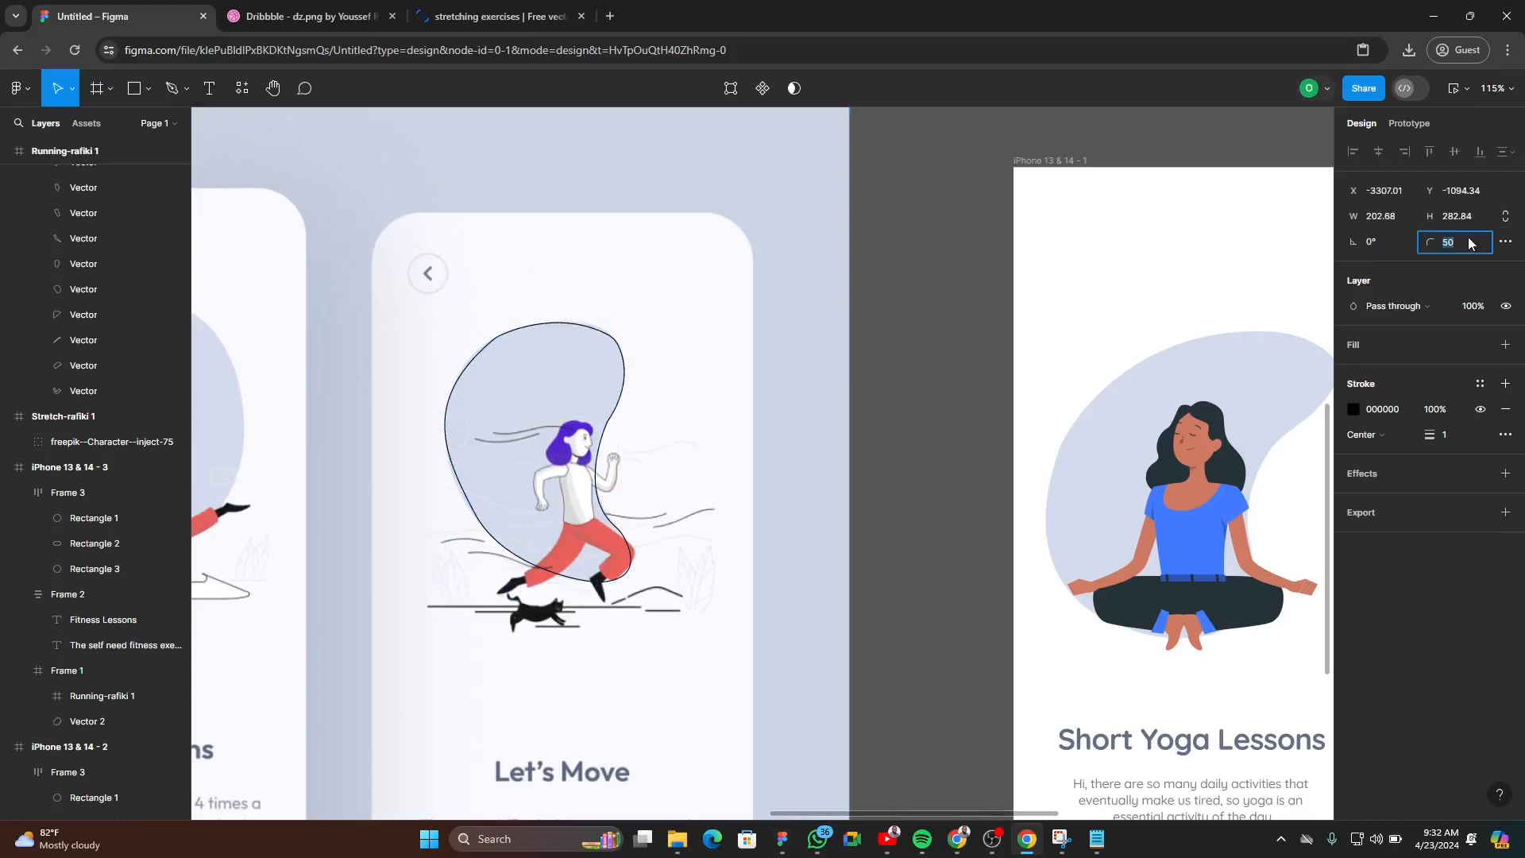
pyautogui.click(612, 451)
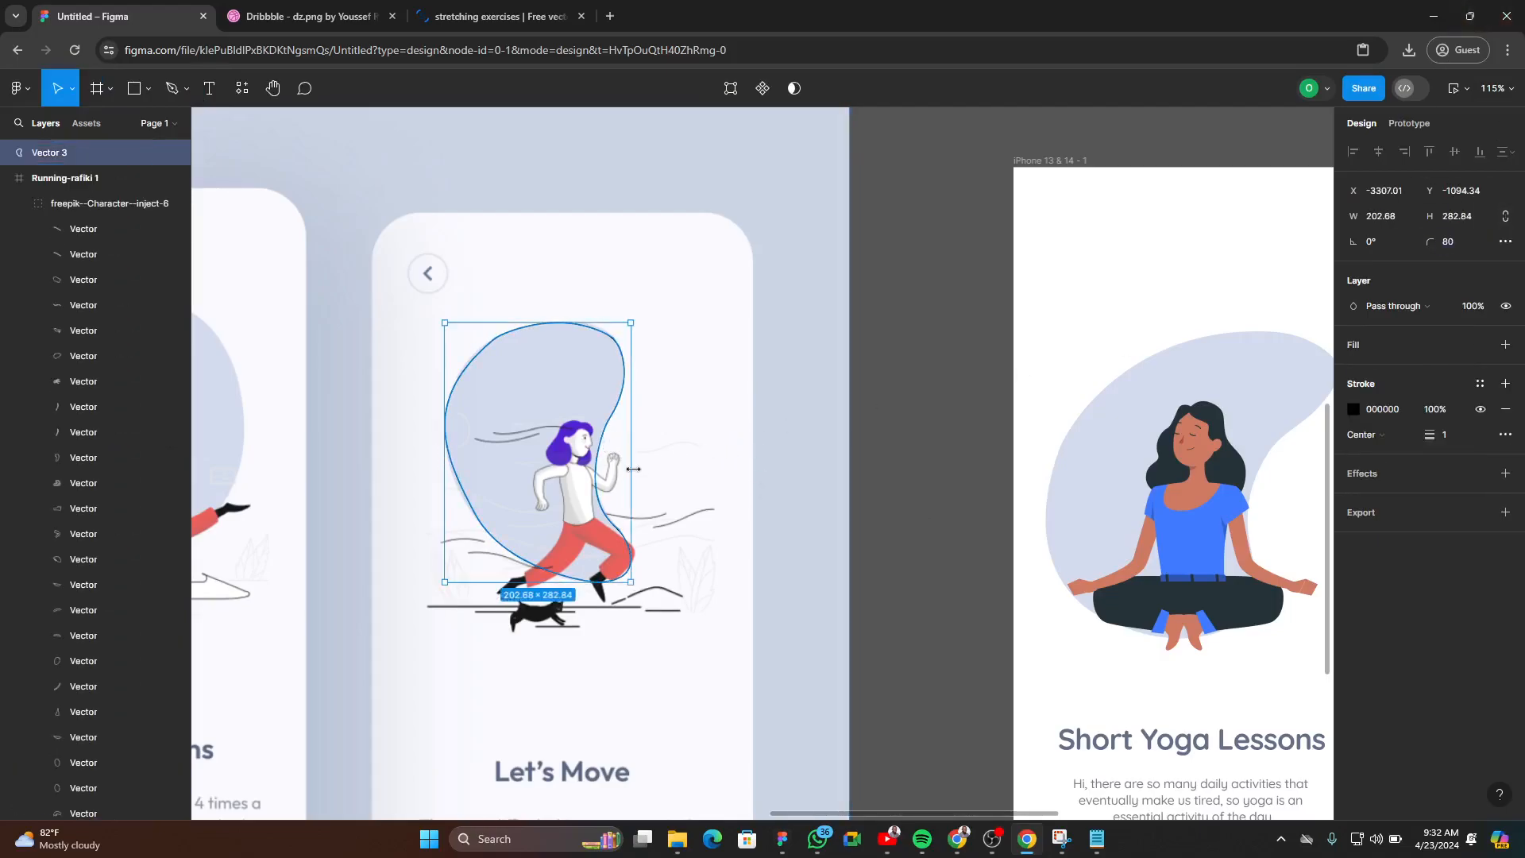
# - Swap the traced blob's stroke to a fill and move it onto the empty canvas beside the iPhone 13 & 14 - 3 frame
pyautogui.hotkey('shift', 'x')
pyautogui.scroll(-5, 633, 469)
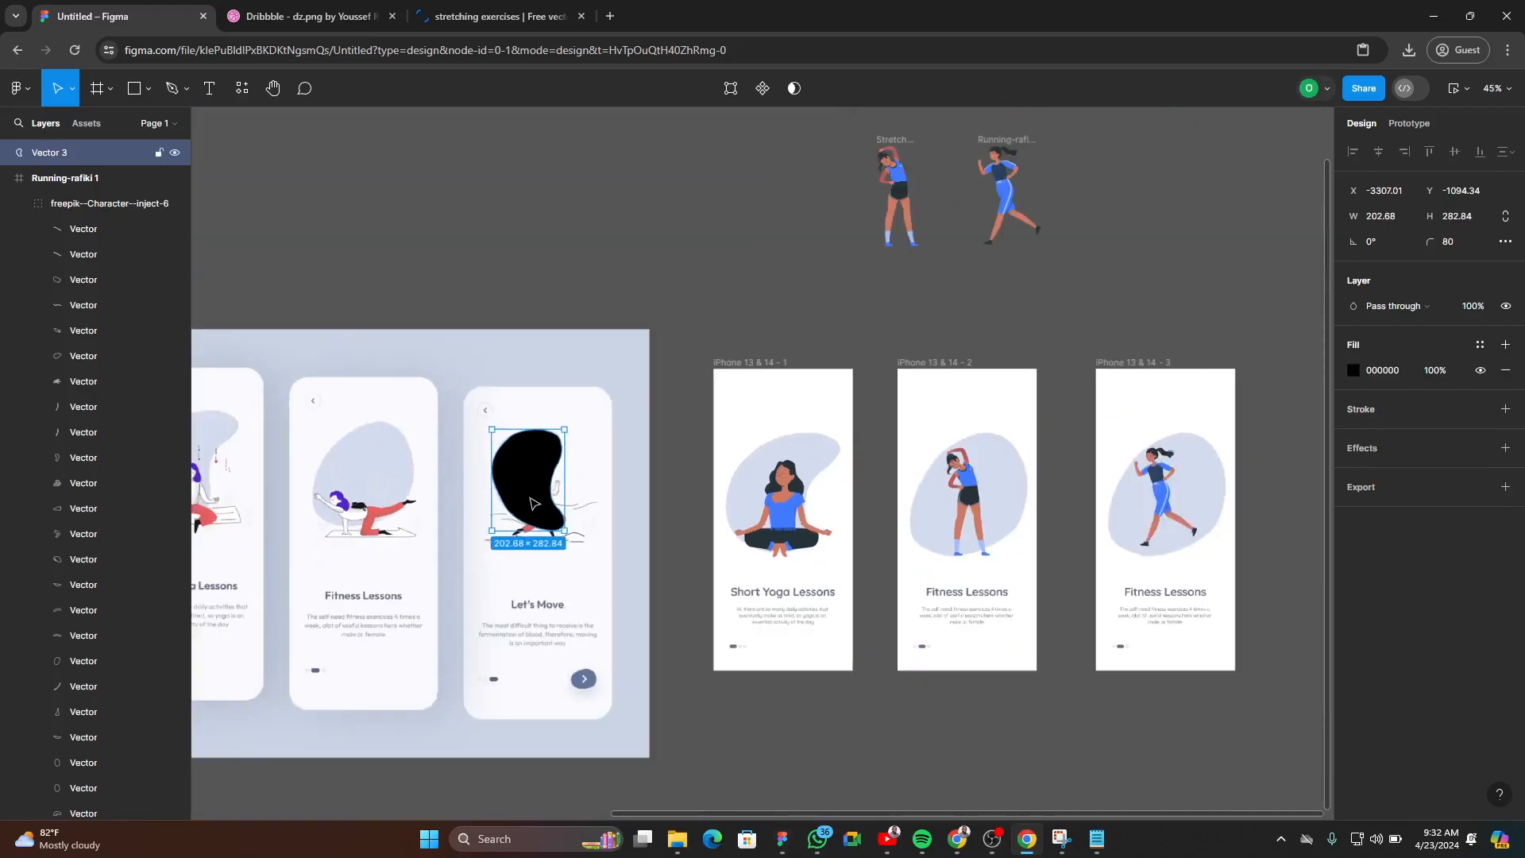
pyautogui.moveTo(531, 516); pyautogui.dragTo(1285, 447)
pyautogui.hscroll(7, 1007, 570)
pyautogui.scroll(2, 667, 416)
pyautogui.scroll(3, 667, 415)
pyautogui.moveTo(717, 397); pyautogui.dragTo(792, 504)
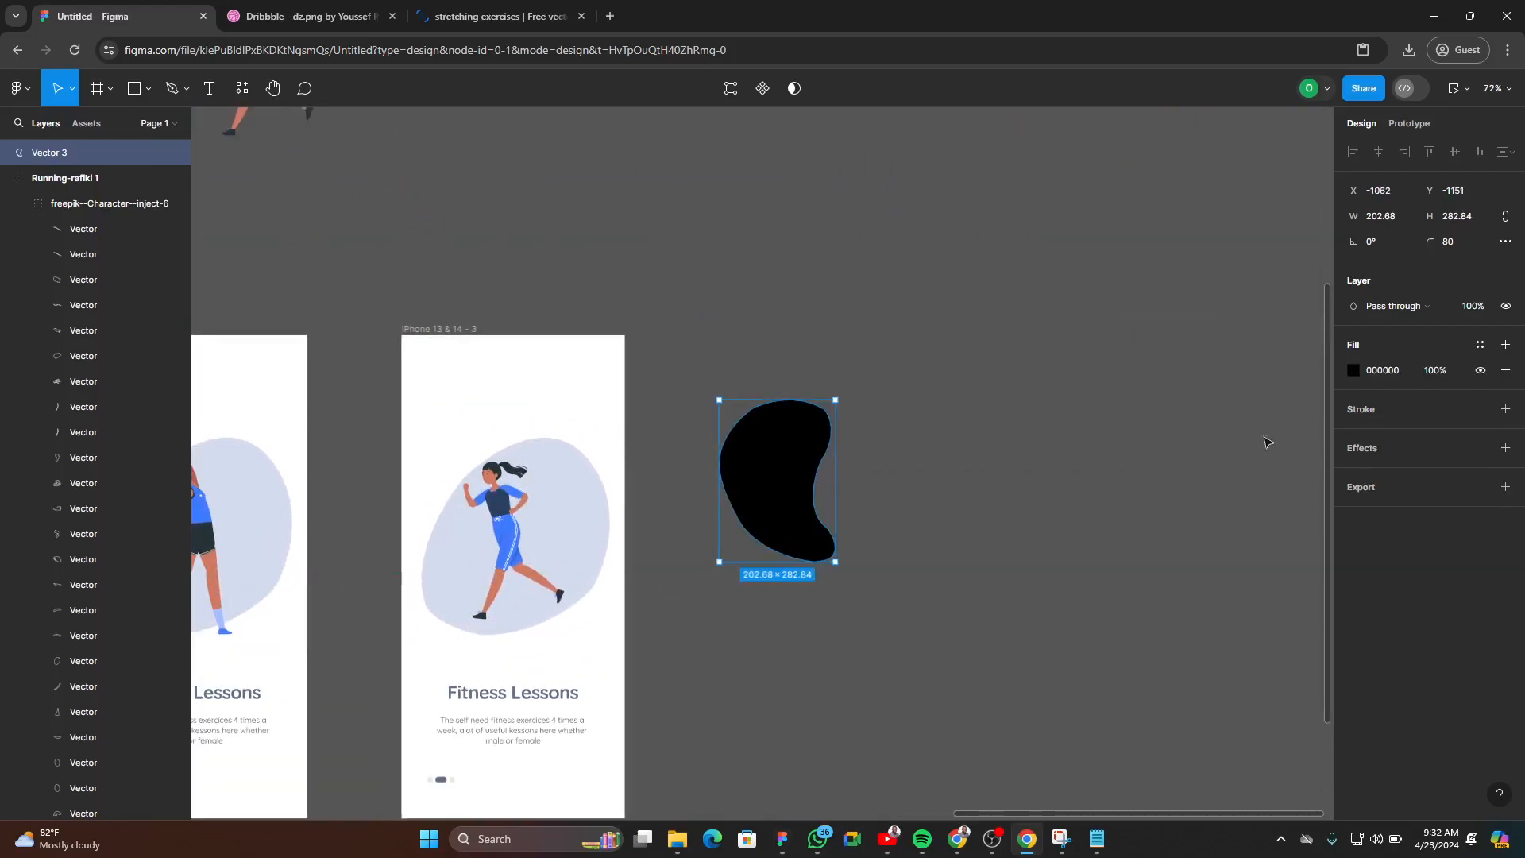
# - Fill the new blob with the light blue sampled from the existing blob in the iPhone 13 & 14 - 3 frame
pyautogui.click(1354, 370)
pyautogui.click(1167, 630)
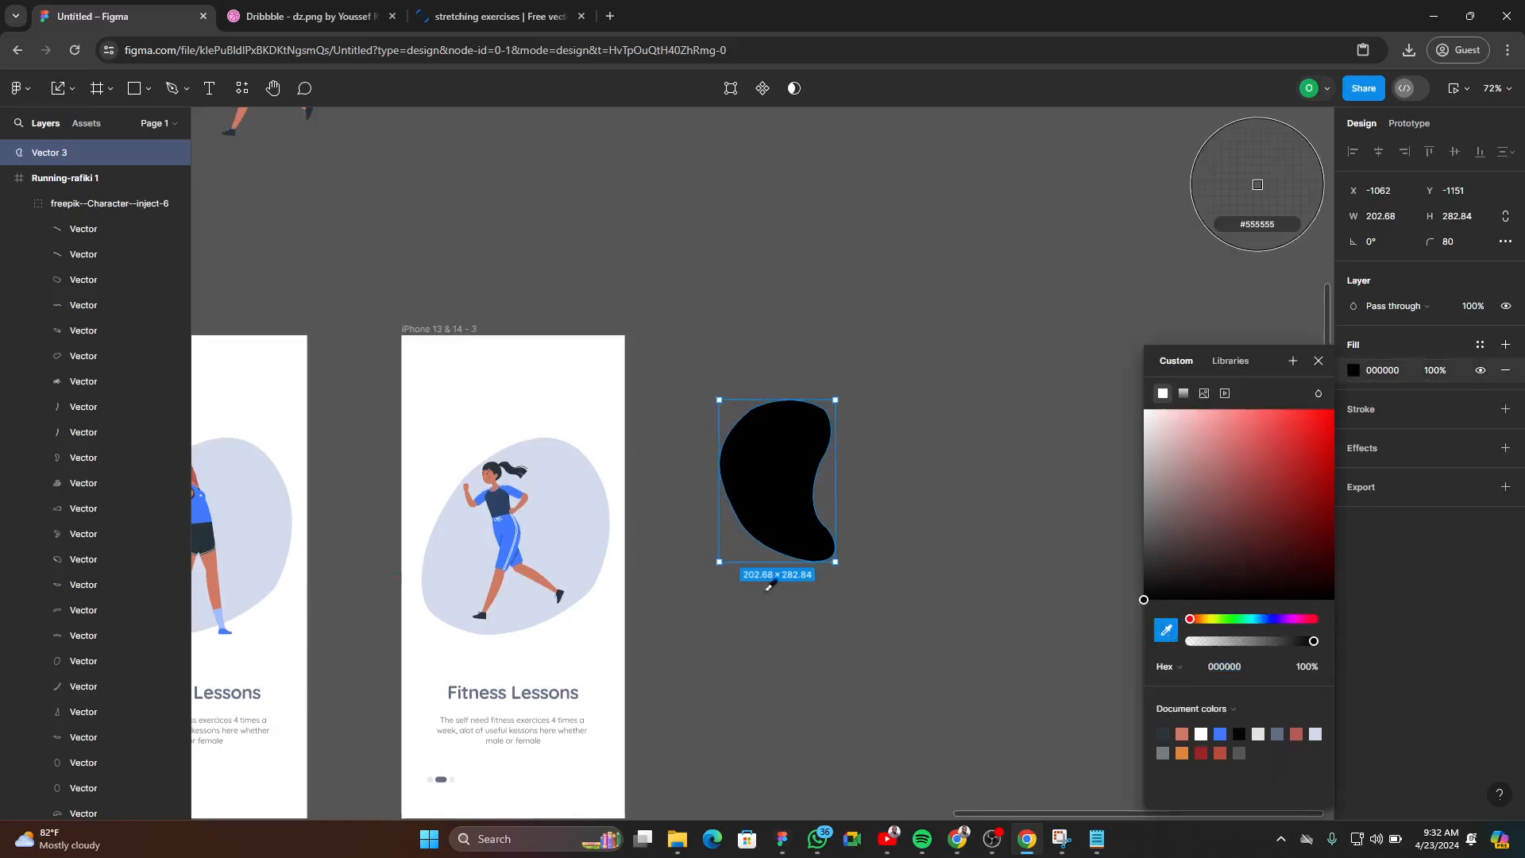
pyautogui.click(596, 507)
pyautogui.click(1318, 361)
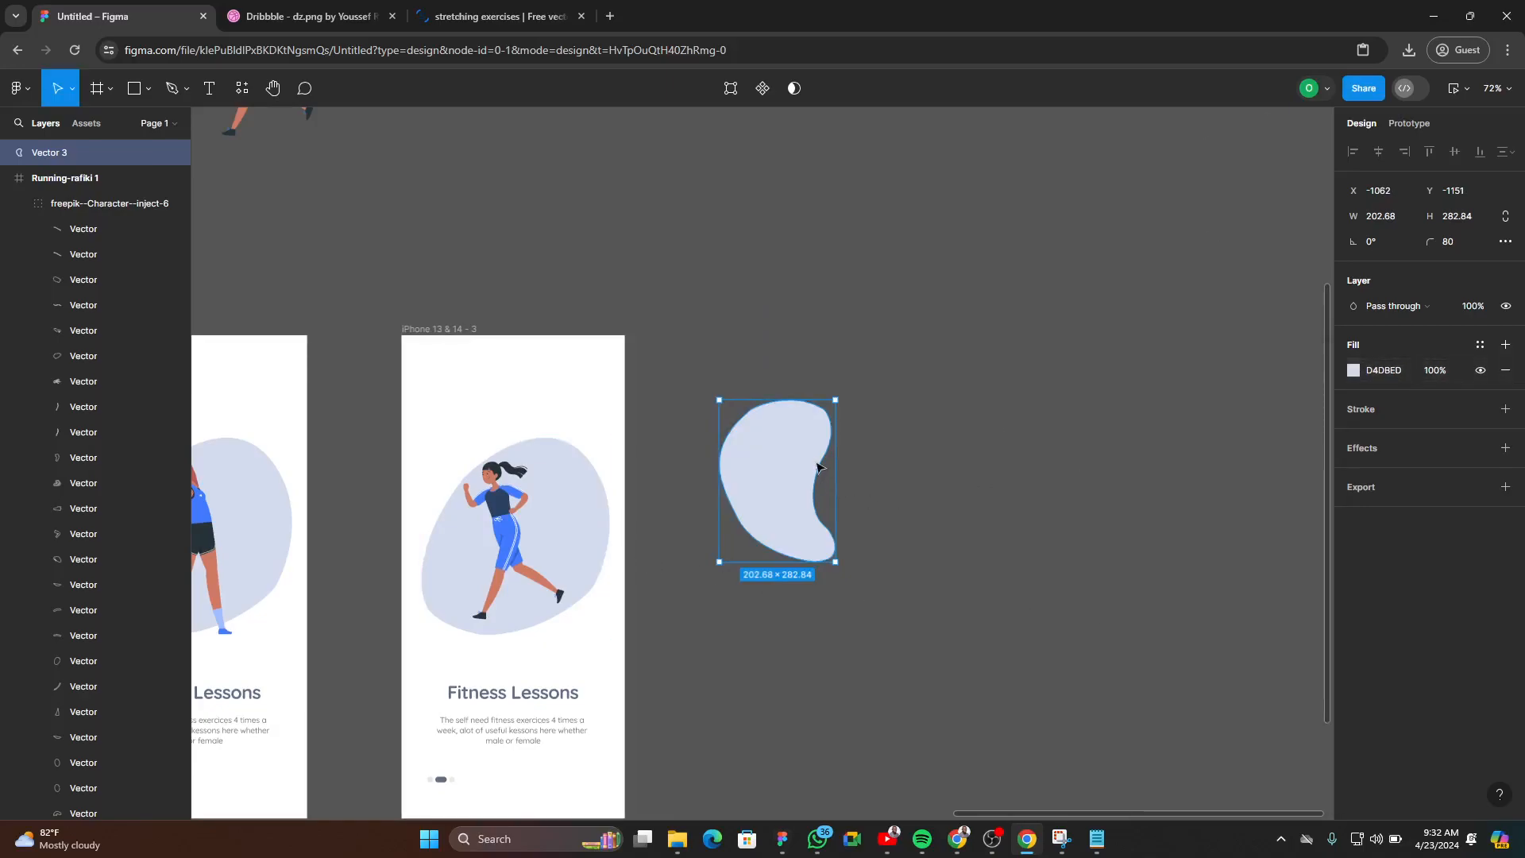
# - Cut the new blob, replace the blob behind the runner in iPhone 13 & 14 - 3 with it, and centre it horizontally
pyautogui.press('Delete')
pyautogui.keyDown('ctrl'); pyautogui.click(561, 525); pyautogui.keyUp('ctrl')
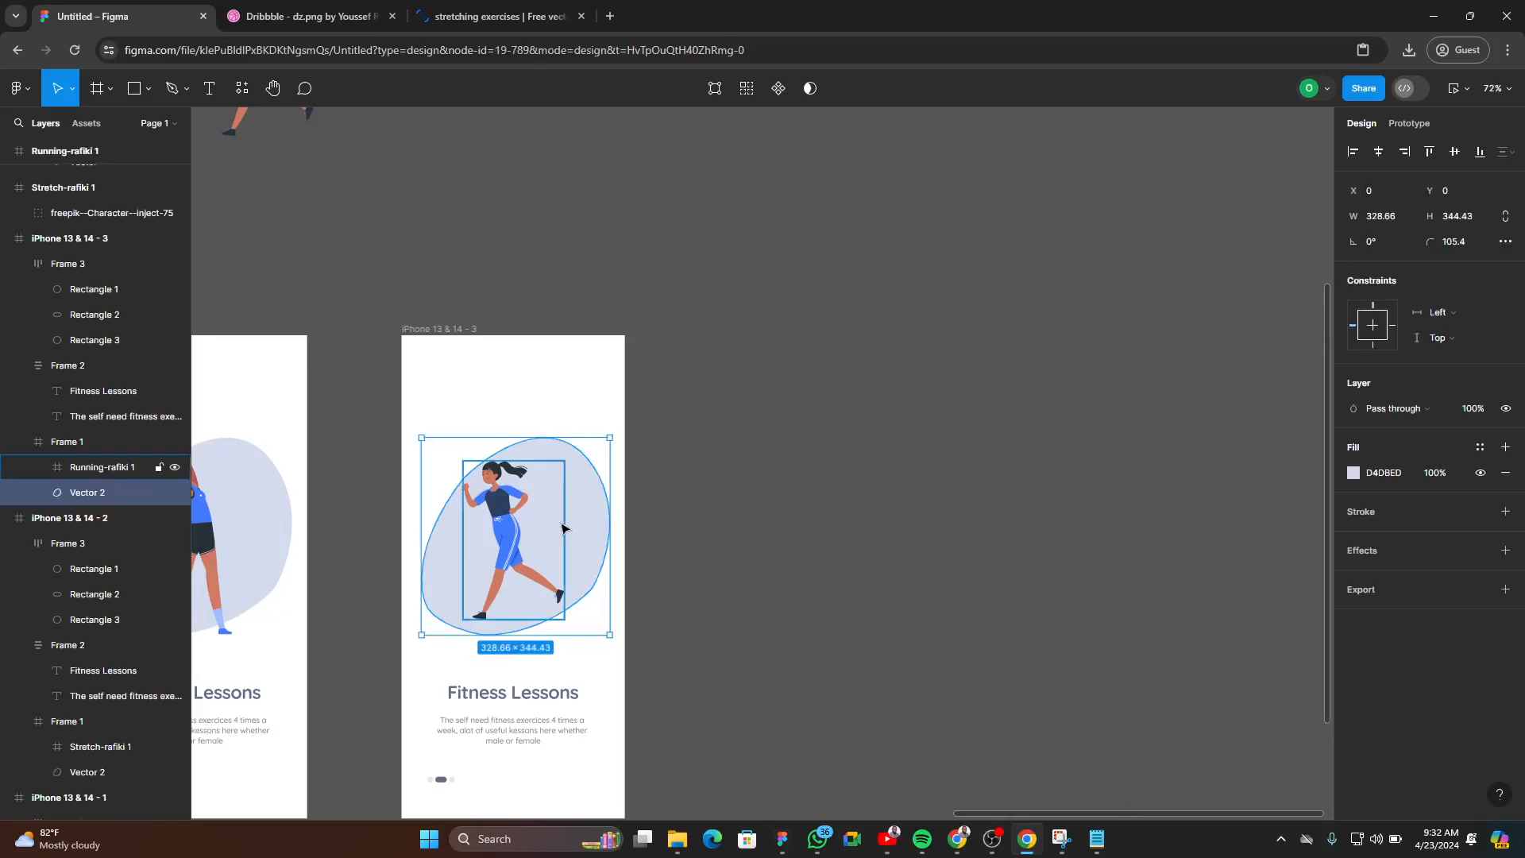
pyautogui.hotkey('ctrl', 'shift', 'r')
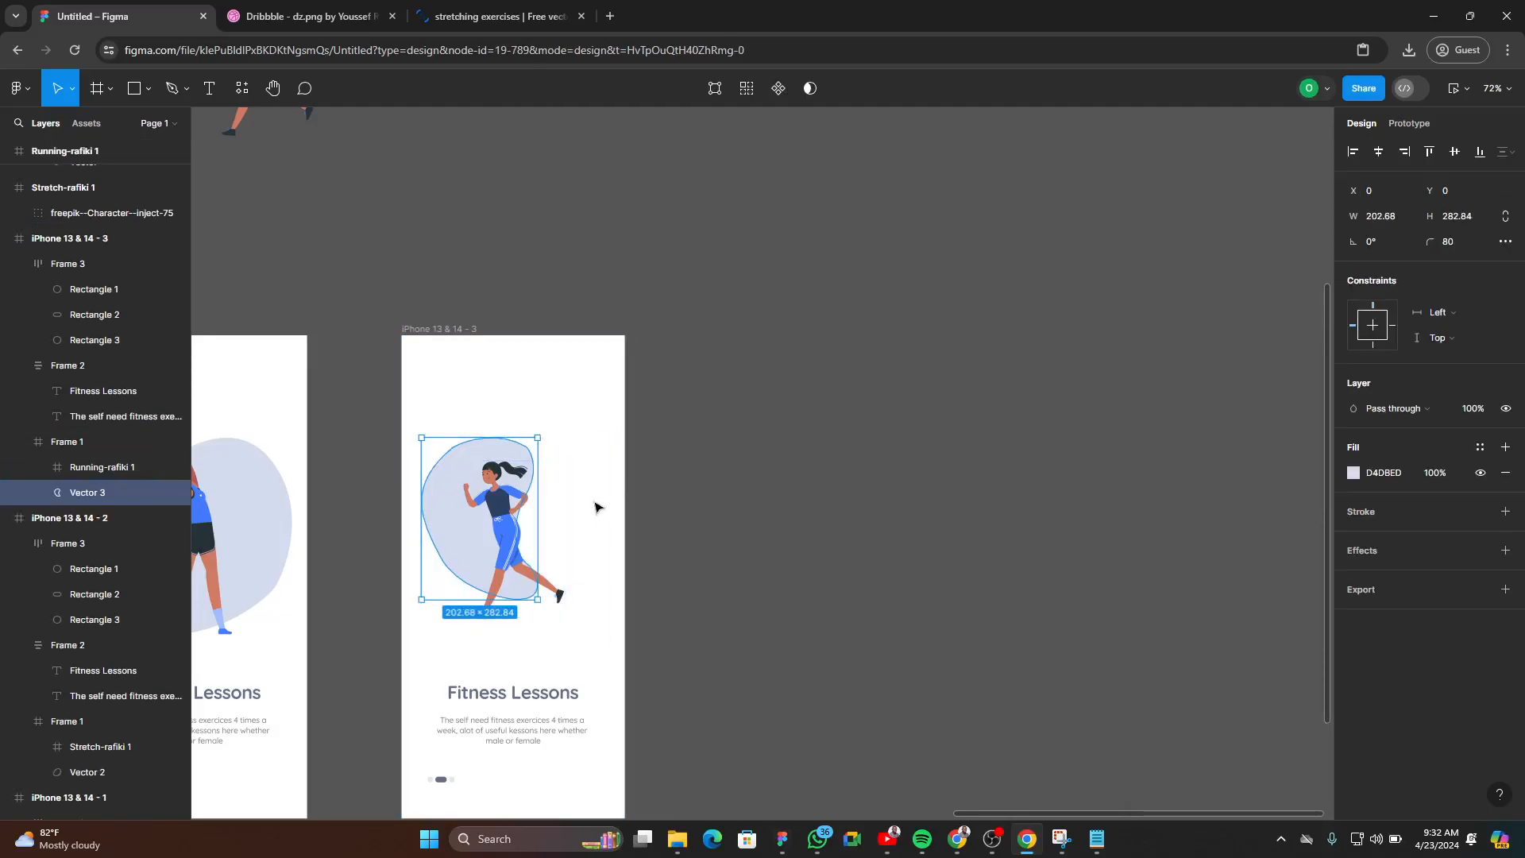
pyautogui.click(1380, 154)
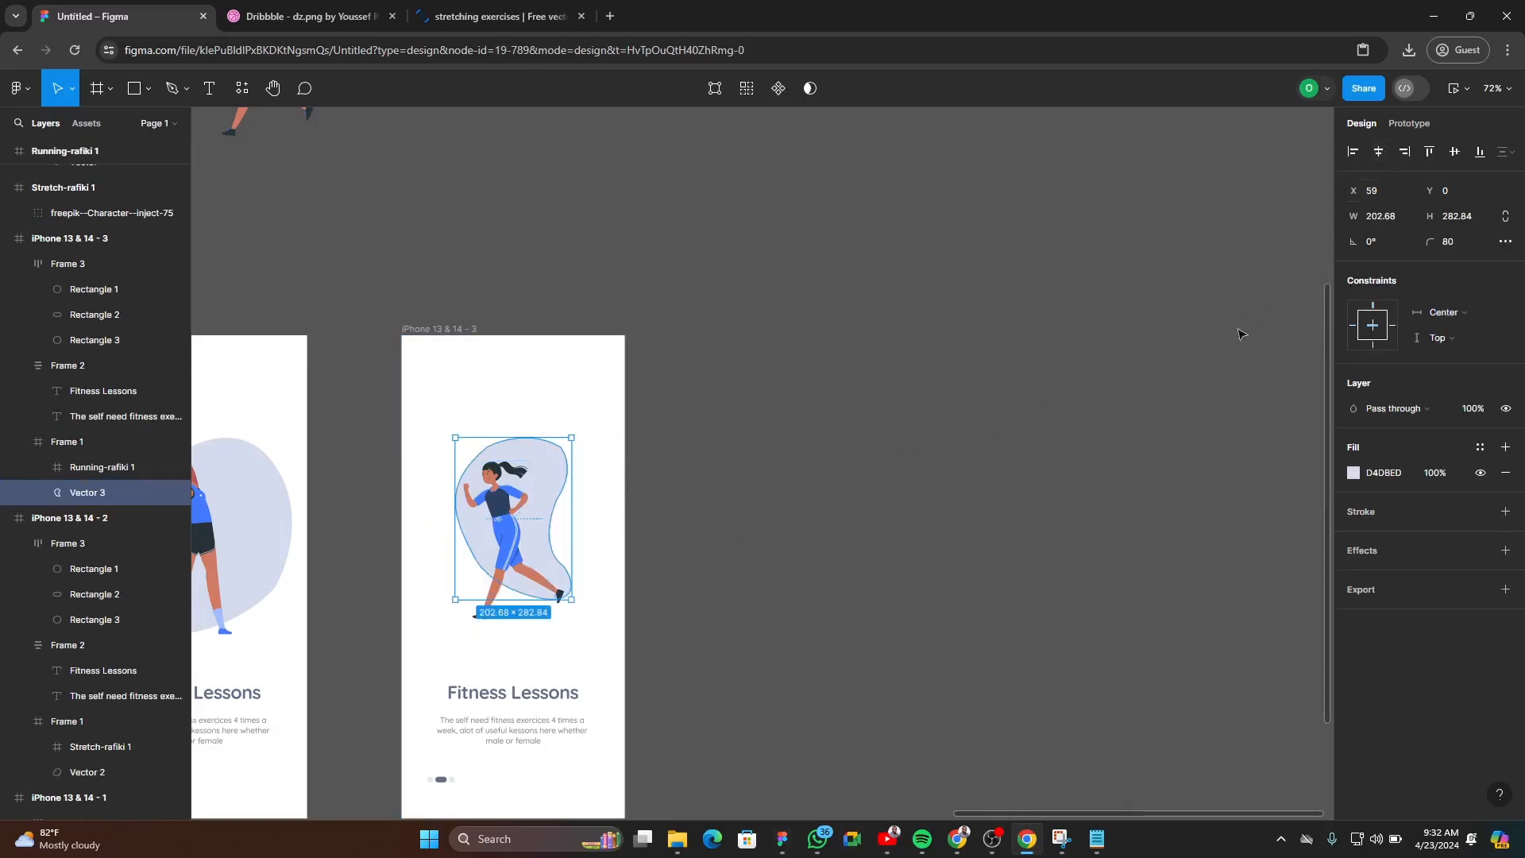
pyautogui.scroll(3, 396, 656)
pyautogui.click(944, 547)
# - Enlarge the new blob behind the runner proportionally with the Scale tool, extending it both upward and downward
pyautogui.scroll(-8, 1054, 609)
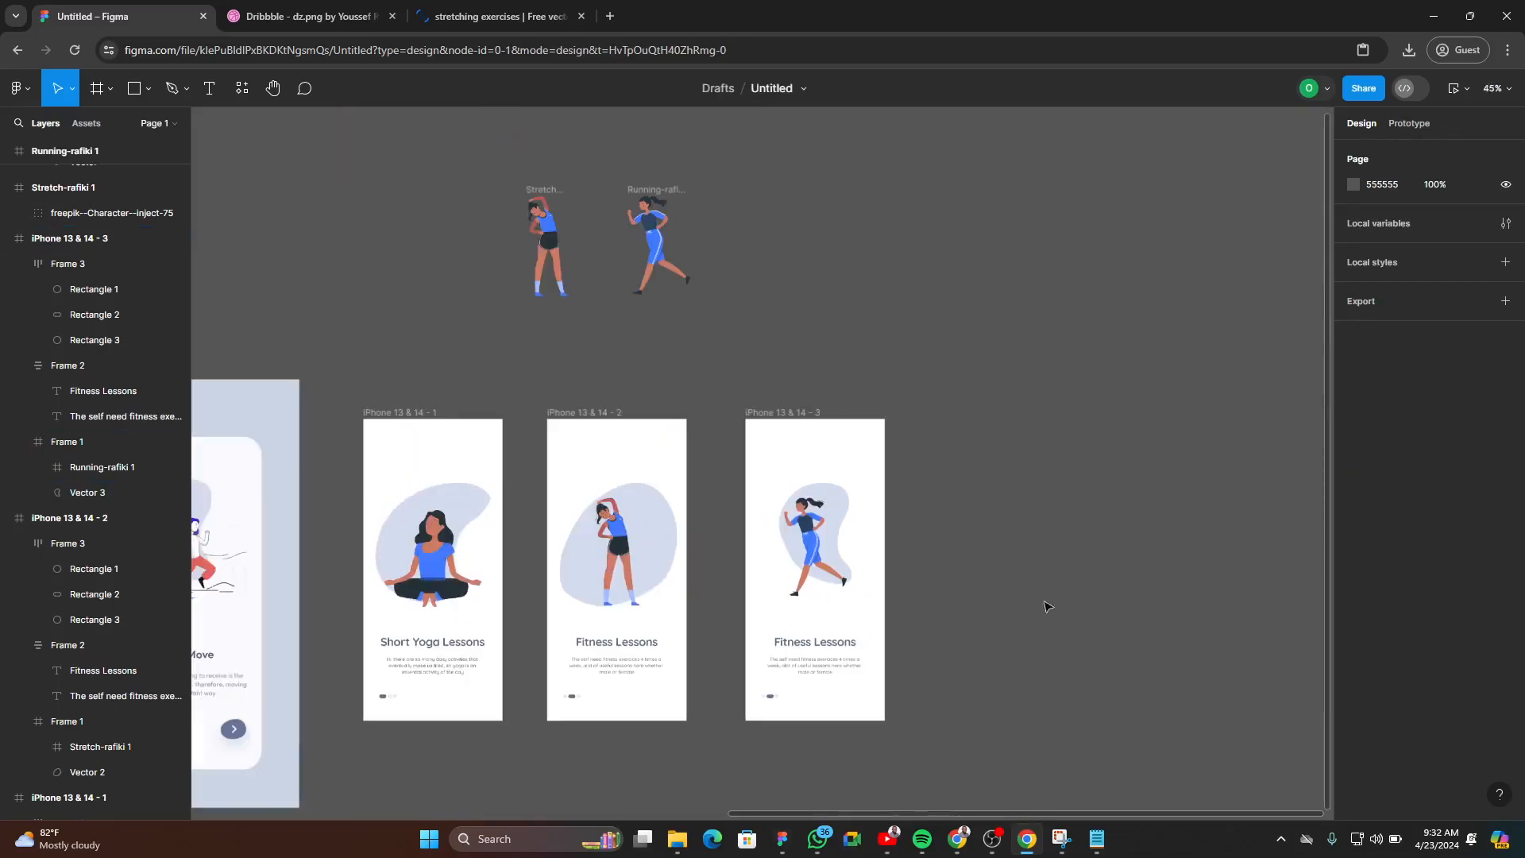
pyautogui.scroll(3, 1062, 612)
pyautogui.scroll(7, 895, 575)
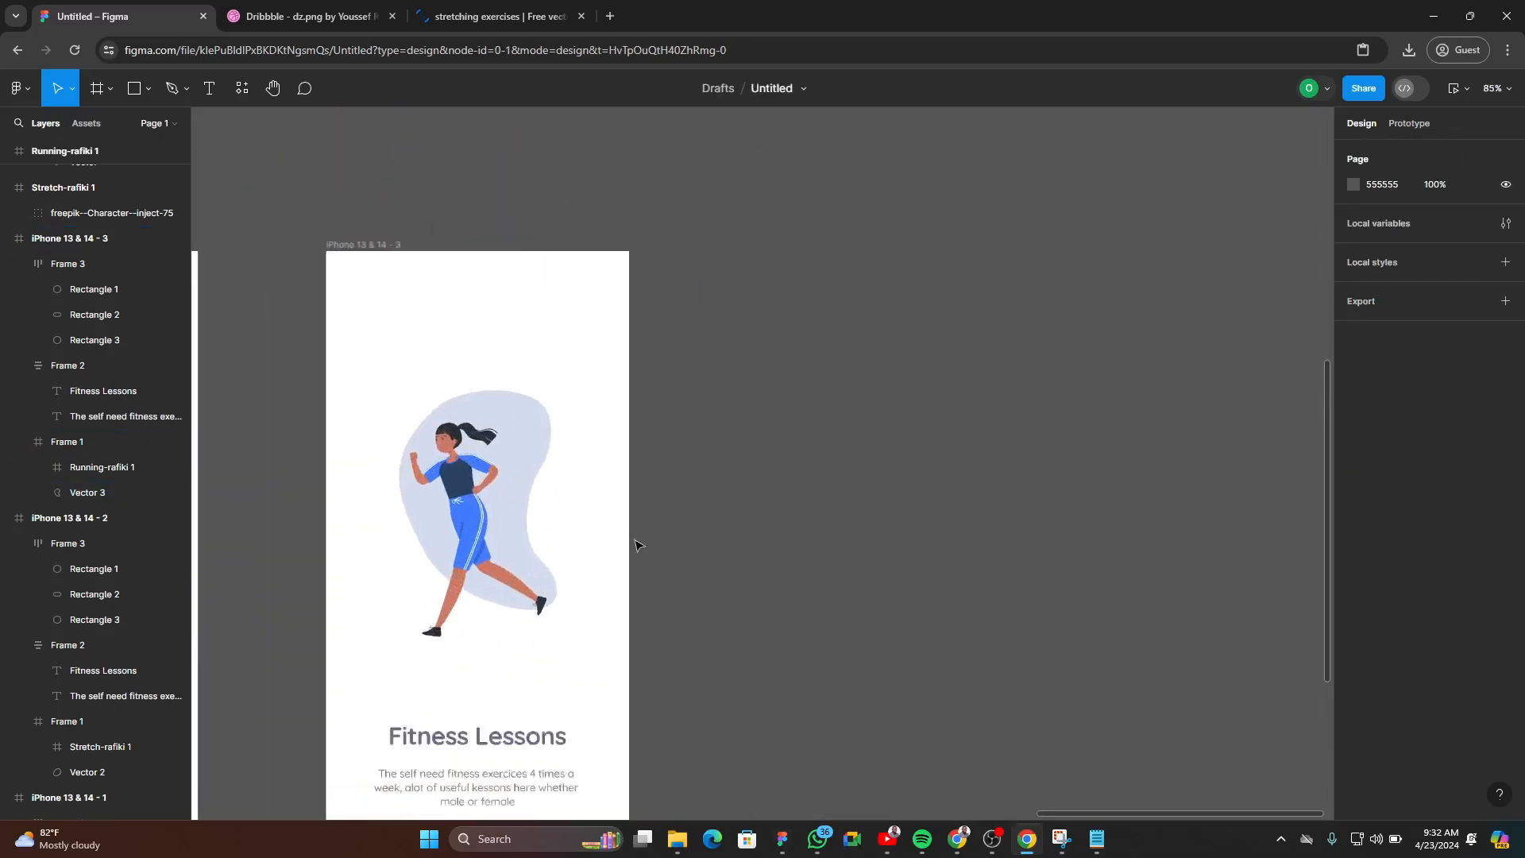
pyautogui.click(477, 451)
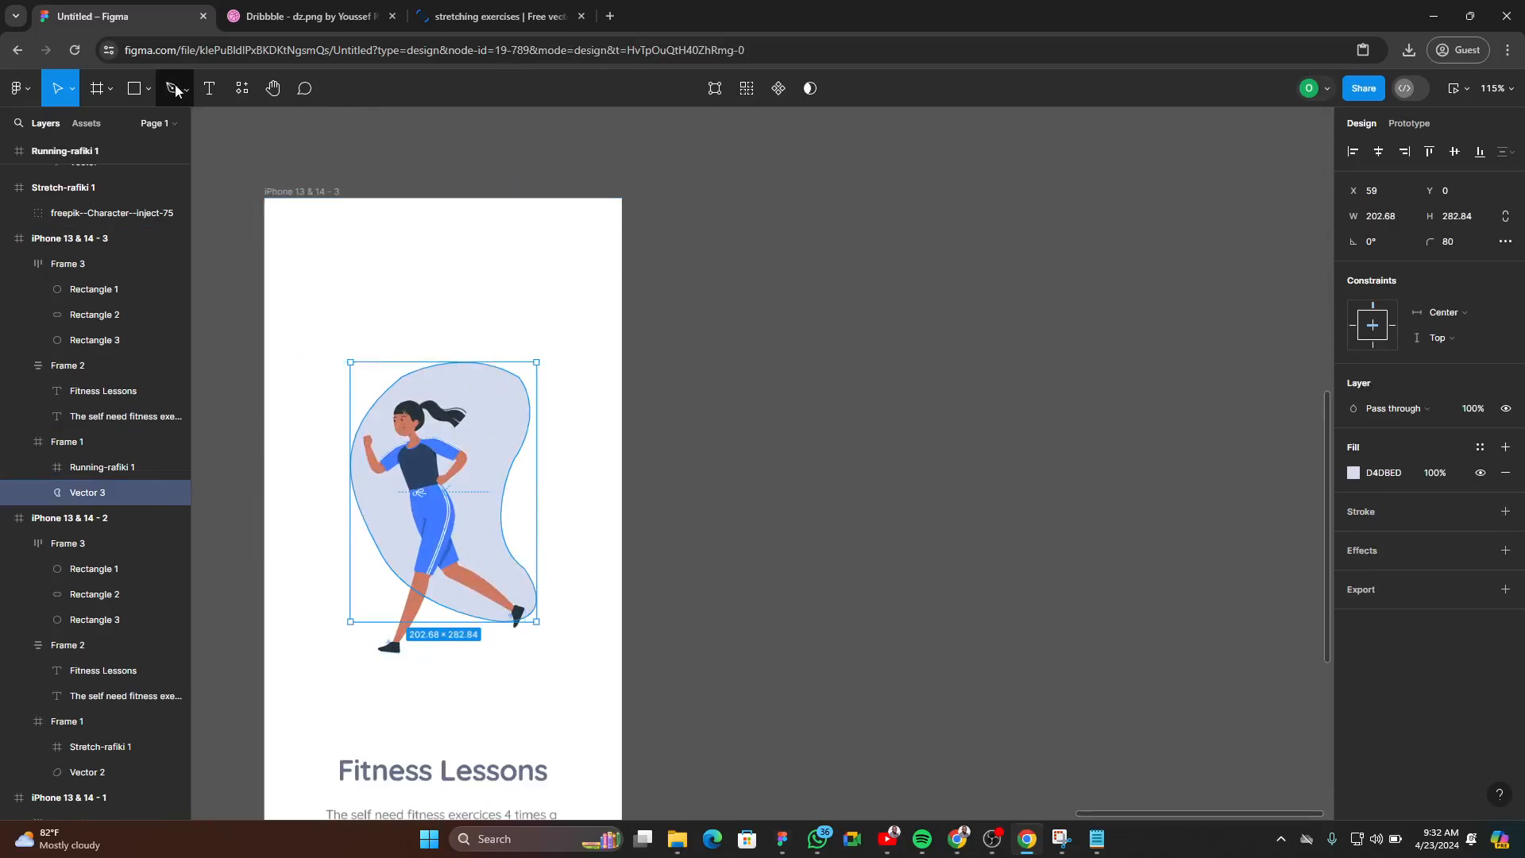
pyautogui.click(72, 89)
pyautogui.click(40, 148)
pyautogui.moveTo(426, 357); pyautogui.dragTo(415, 329)
pyautogui.moveTo(475, 391); pyautogui.dragTo(475, 417)
pyautogui.click(798, 476)
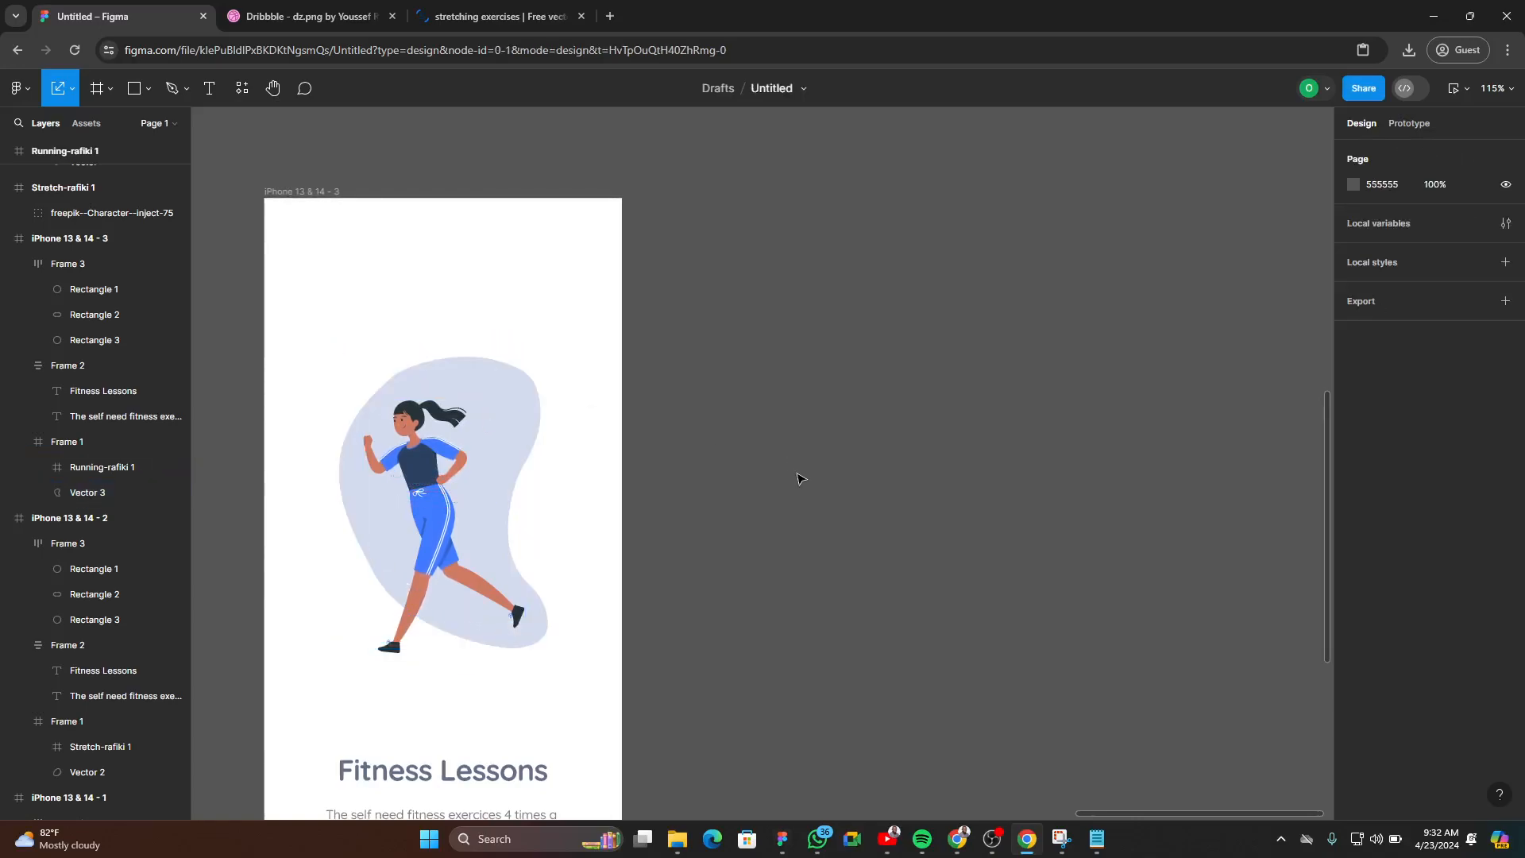
# - Preview the onboarding screens in order, starting from iPhone 13 & 14 - 1, and close the preview
pyautogui.scroll(-5, 798, 477)
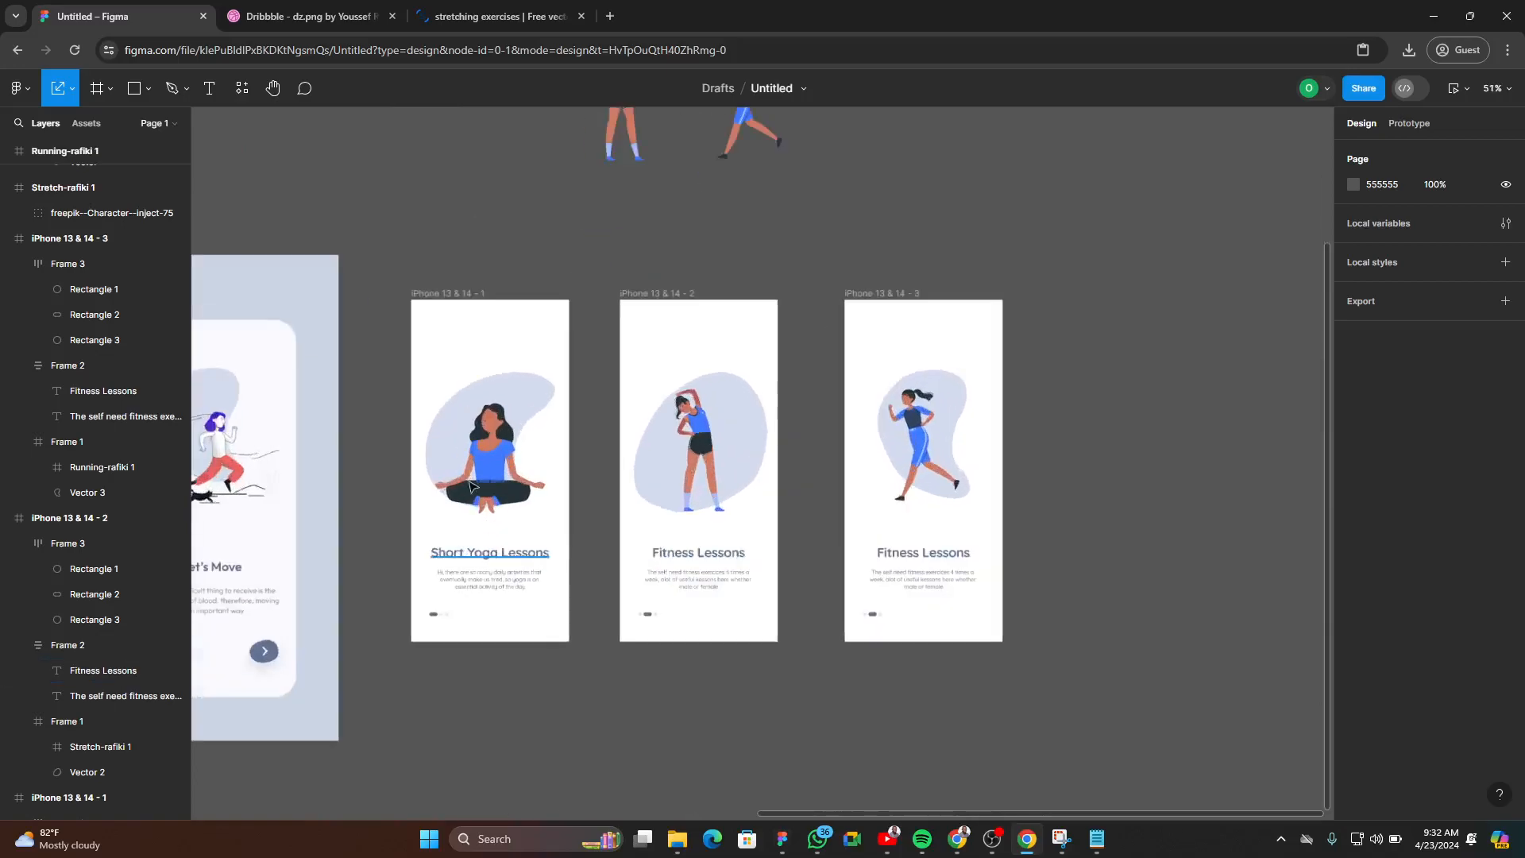
pyautogui.click(447, 293)
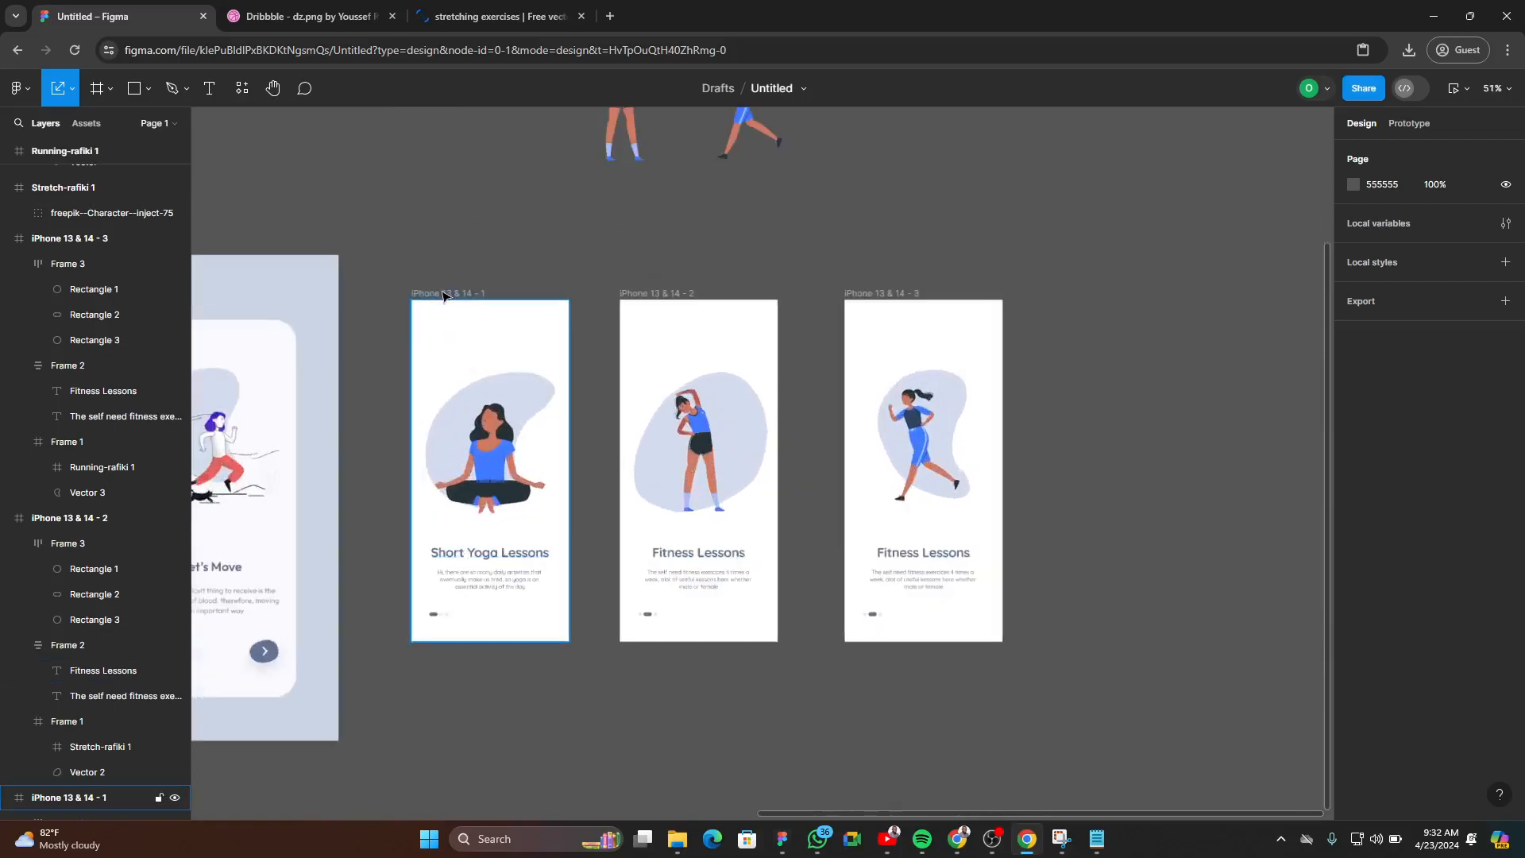
pyautogui.click(1454, 91)
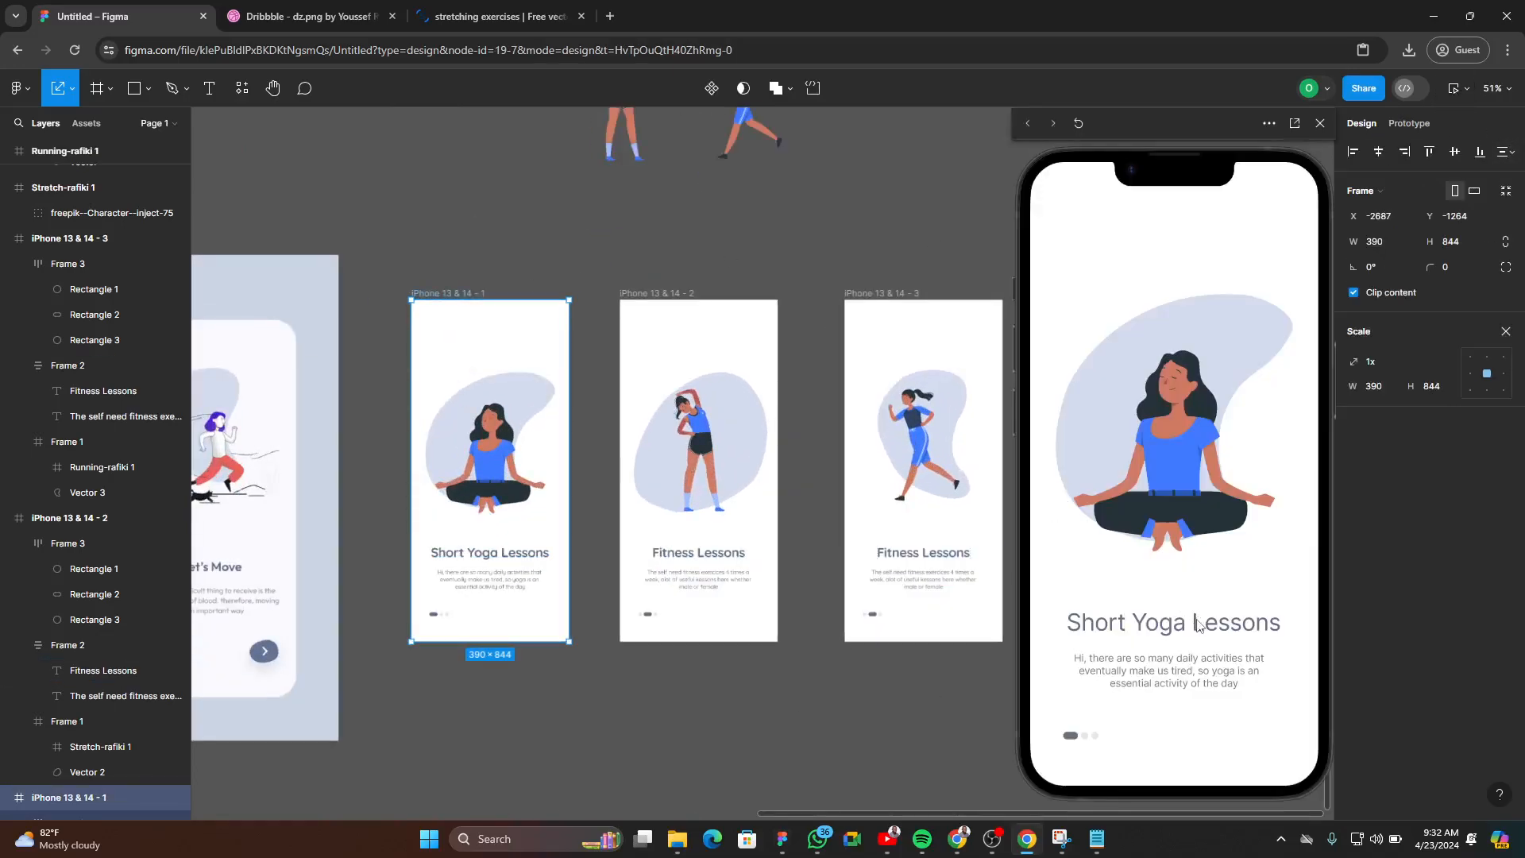
pyautogui.press('Right')
pyautogui.press('Right')
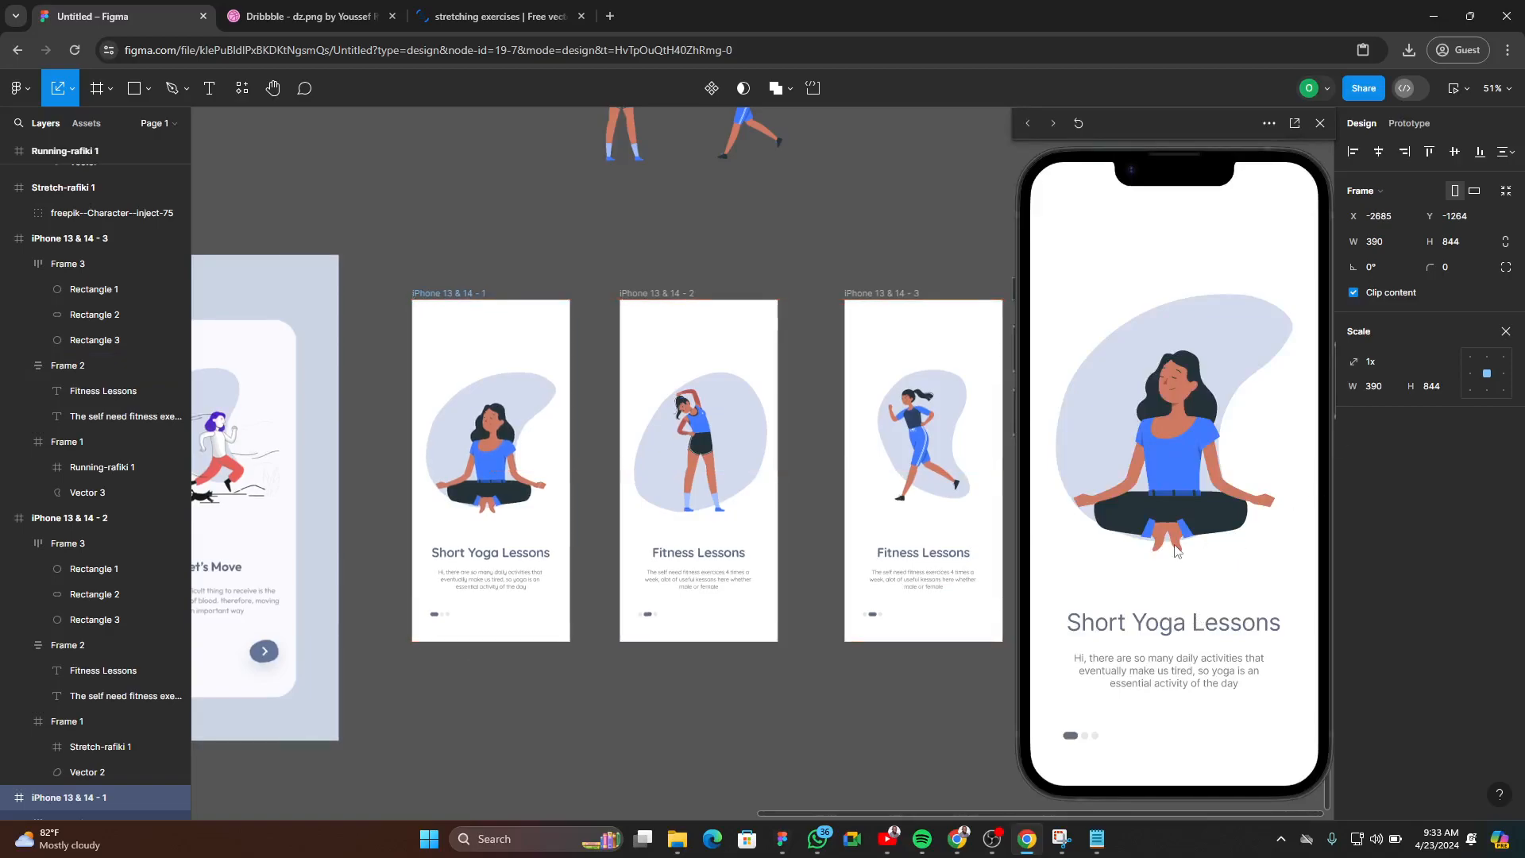
pyautogui.click(1236, 531)
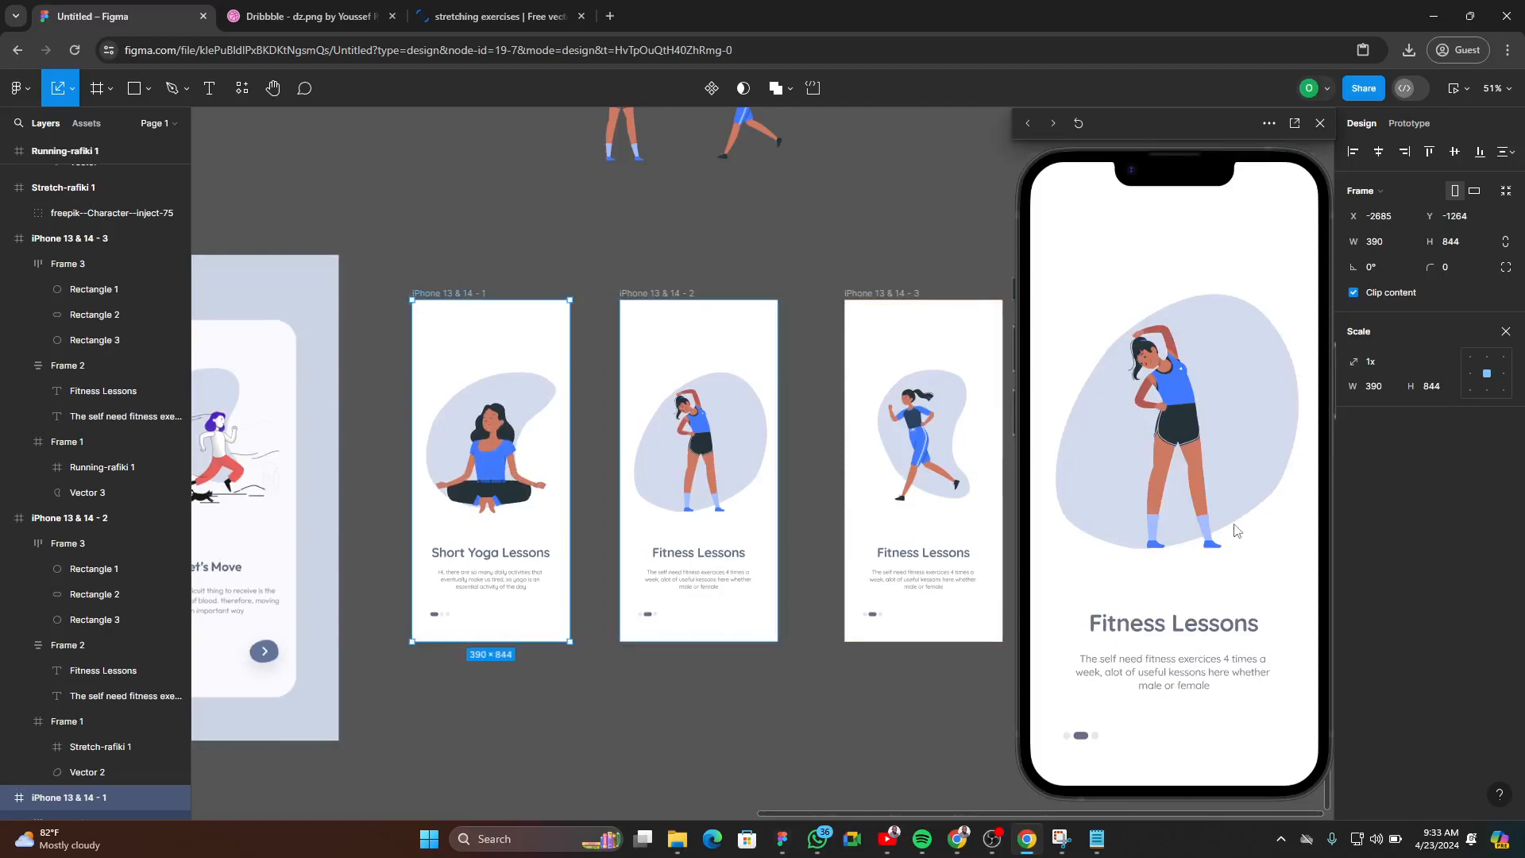
pyautogui.click(1236, 531)
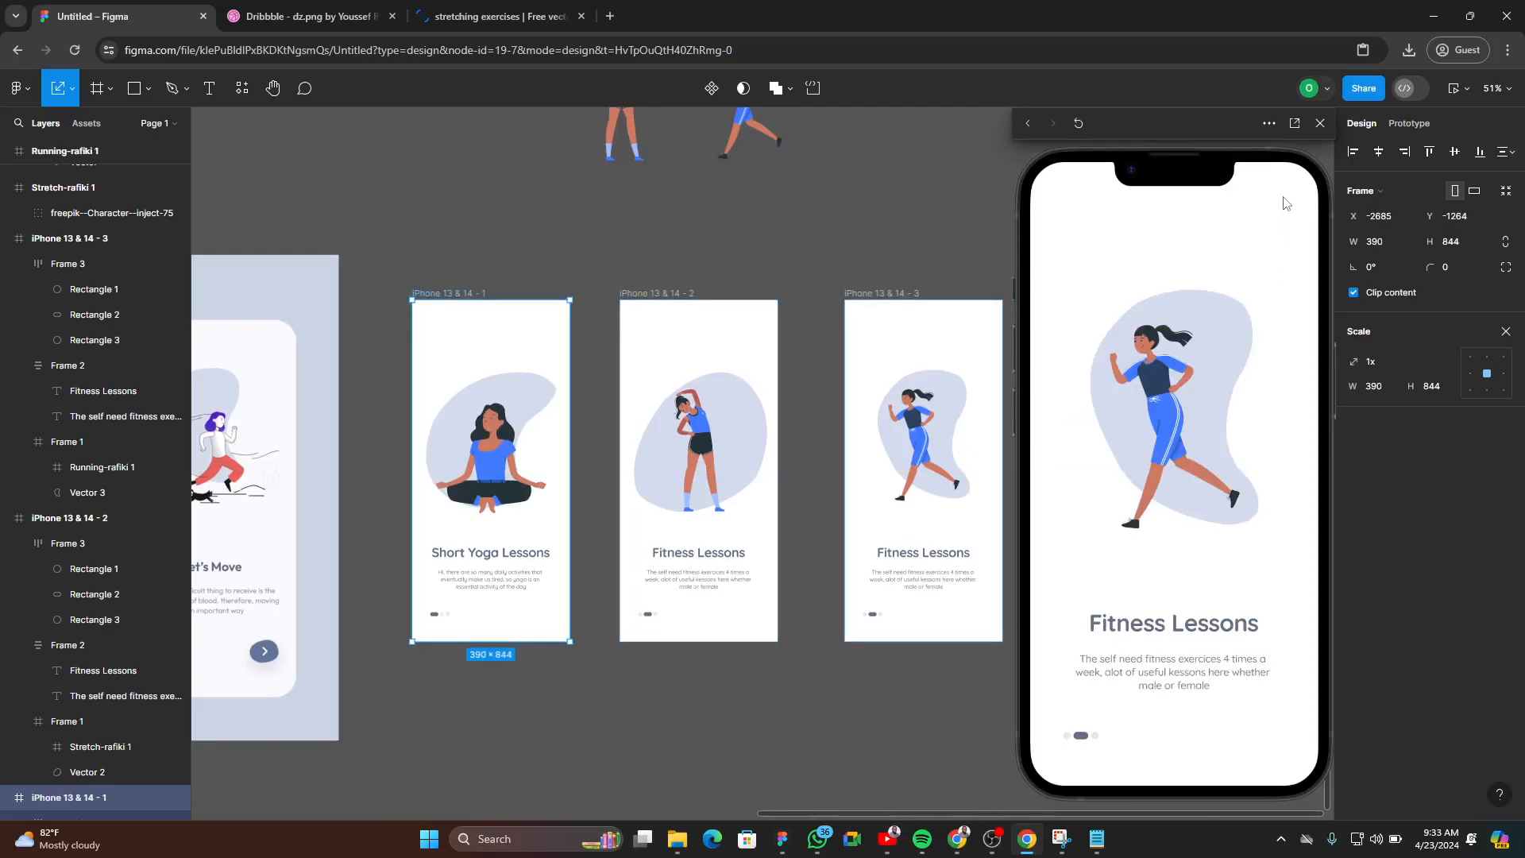
pyautogui.click(1321, 124)
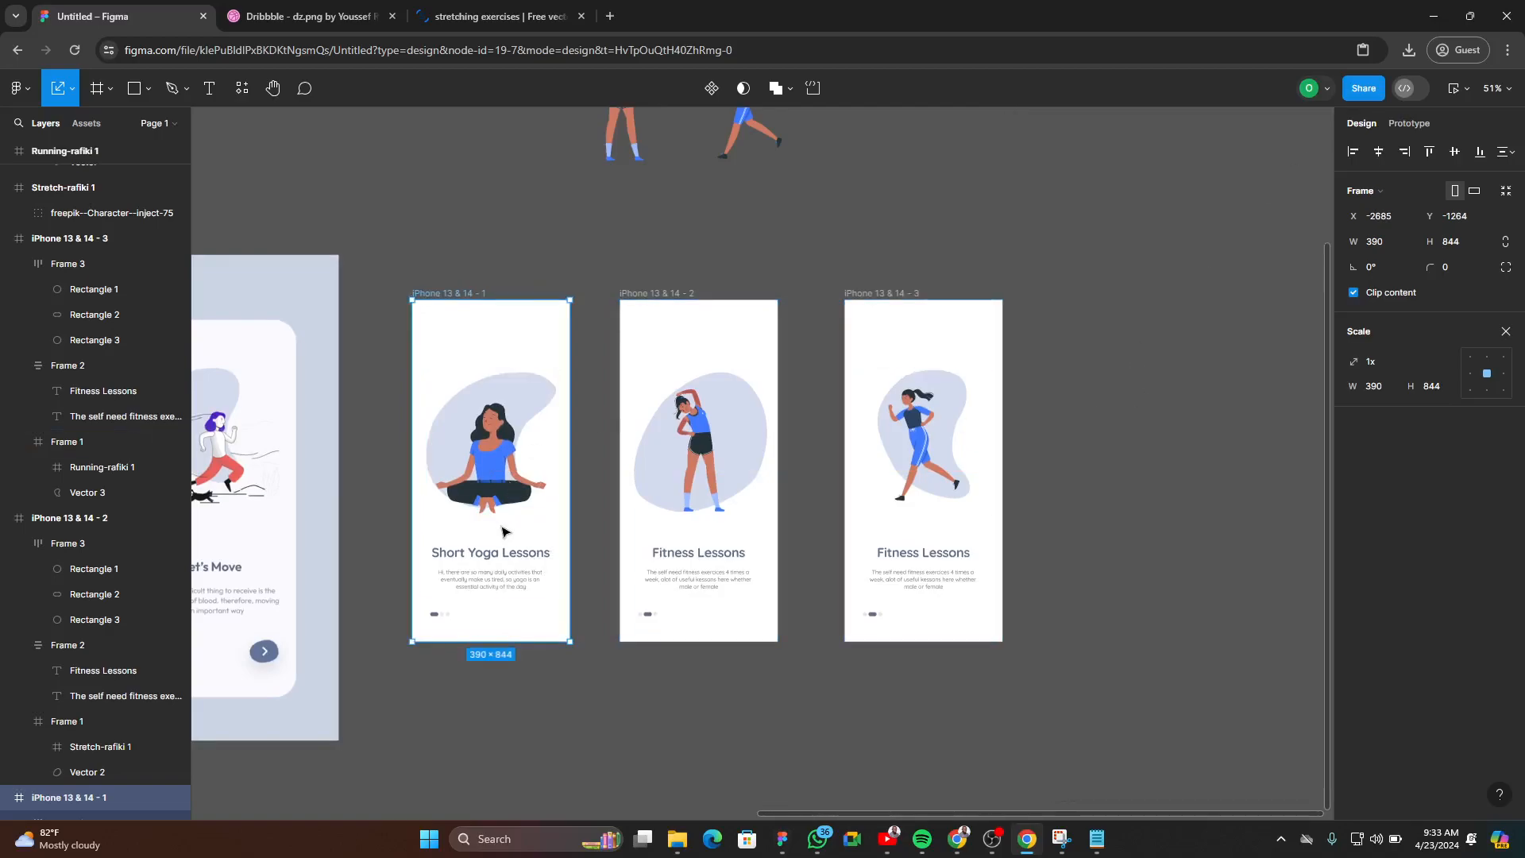
# - Set the width of the third page indicator in iPhone 13 & 14 - 3 to 20
pyautogui.scroll(5, 534, 695)
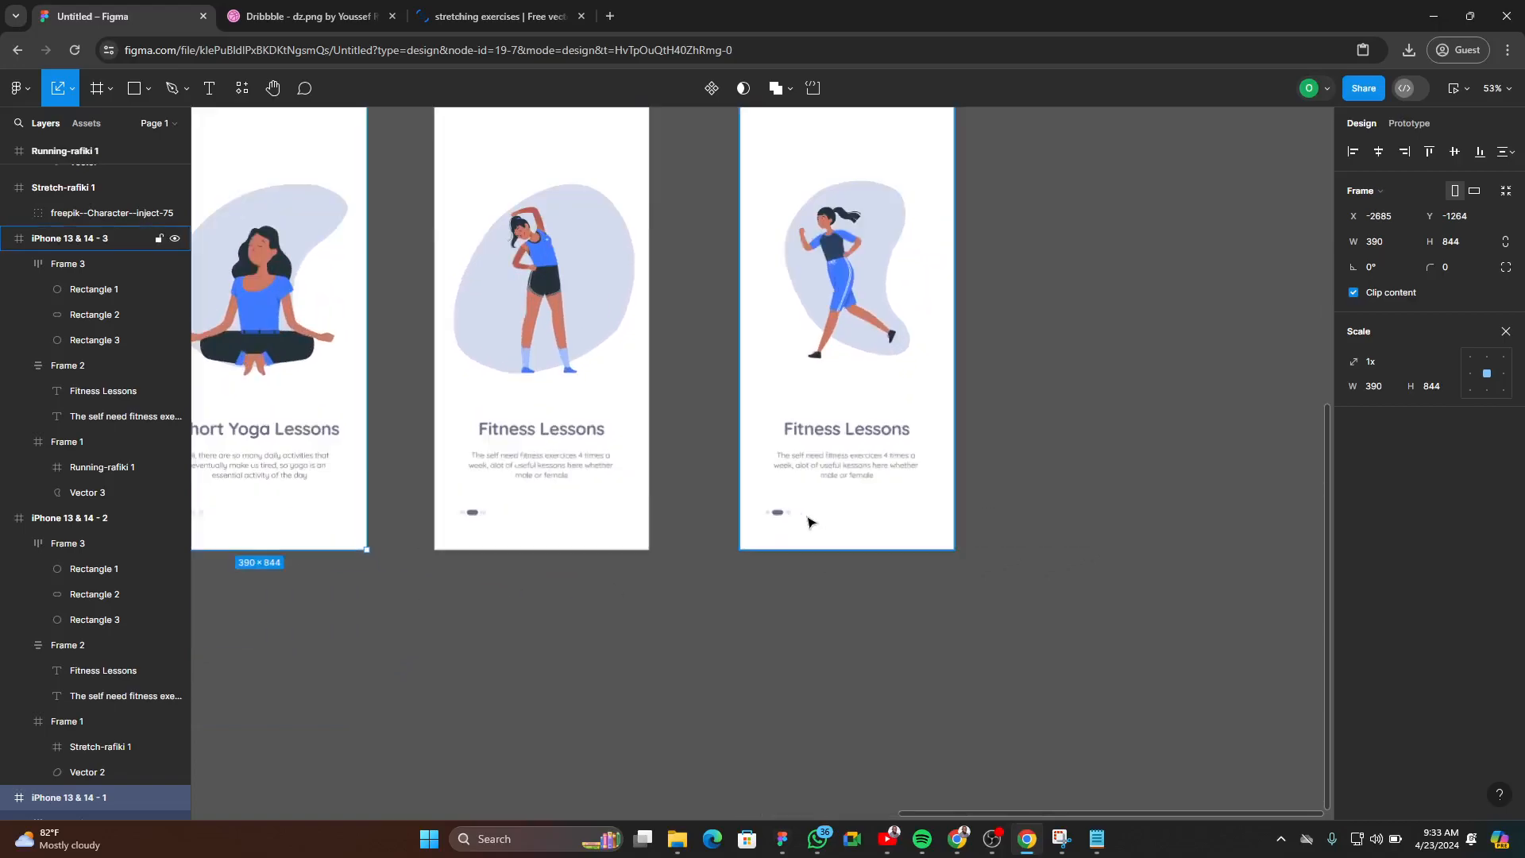
pyautogui.scroll(5, 771, 528)
pyautogui.click(789, 493)
pyautogui.click(820, 477)
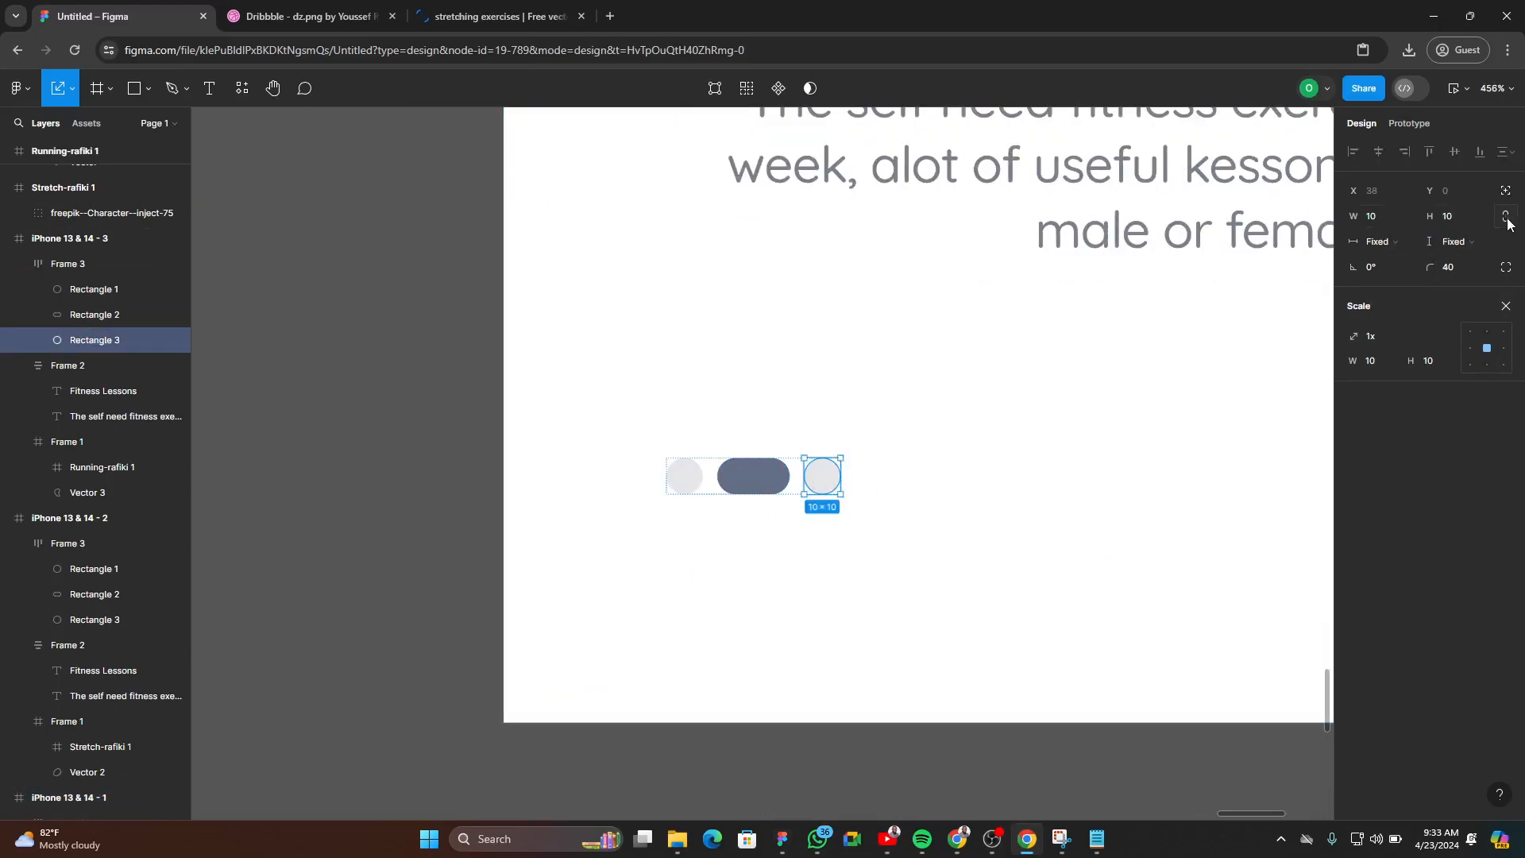
pyautogui.write('20')
pyautogui.press('Return')
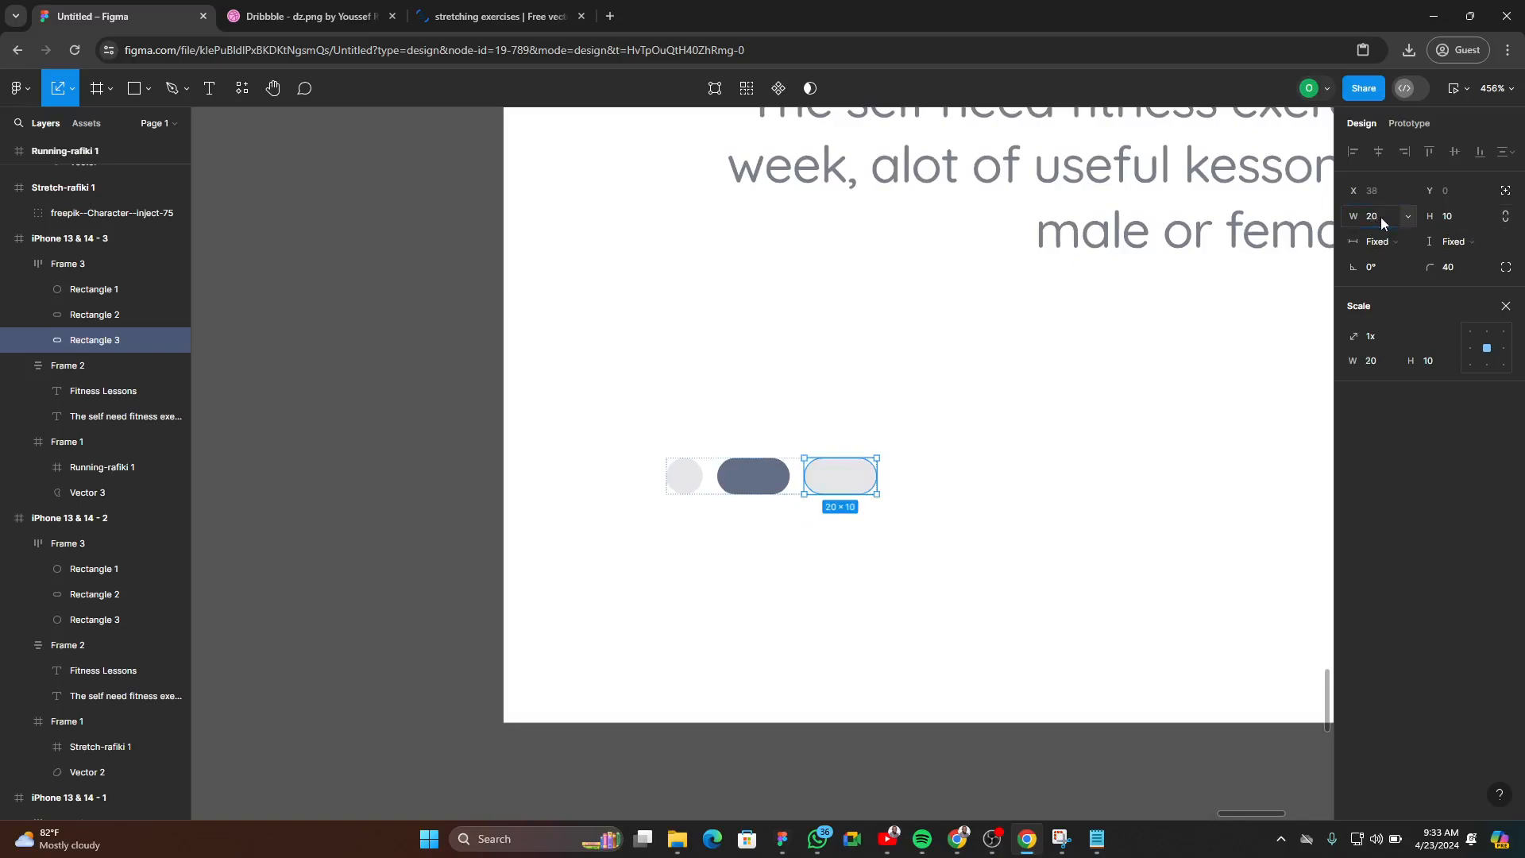
# - Set the width of the middle page indicator in iPhone 13 & 14 - 3 to 10
pyautogui.click(751, 493)
pyautogui.click(1376, 220)
pyautogui.write('10')
pyautogui.press('Return')
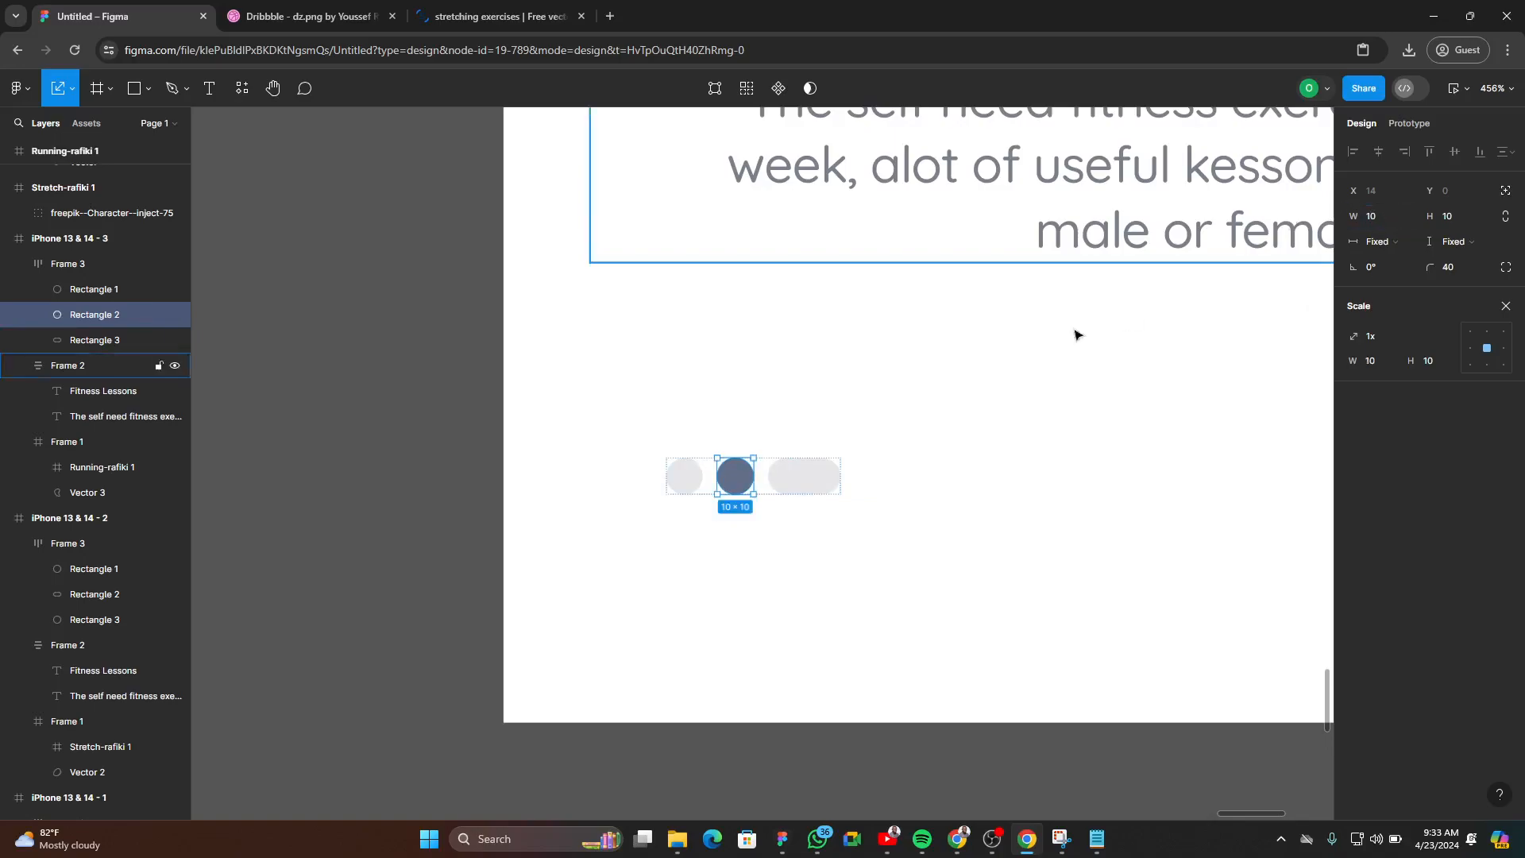
# - Fill the third page indicator with the dark slate colour sampled from the middle indicator
pyautogui.click(806, 477)
pyautogui.click(1506, 306)
pyautogui.click(1353, 395)
pyautogui.click(1166, 632)
pyautogui.click(735, 476)
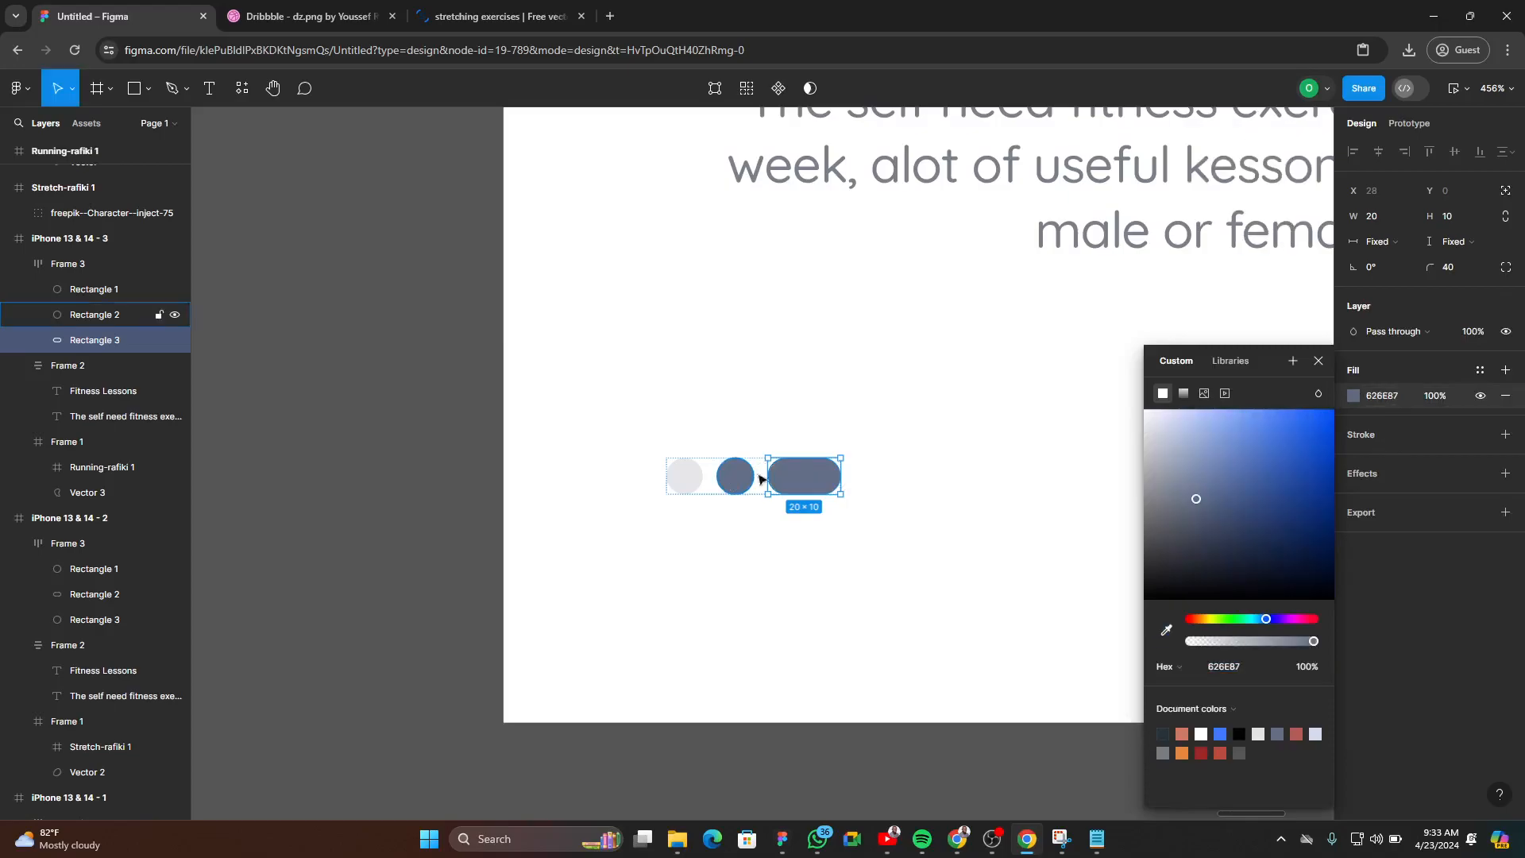
# - Fill the middle page indicator in iPhone 13 & 14 - 3 with the light grey sampled from the first indicator
pyautogui.click(685, 478)
pyautogui.click(1355, 395)
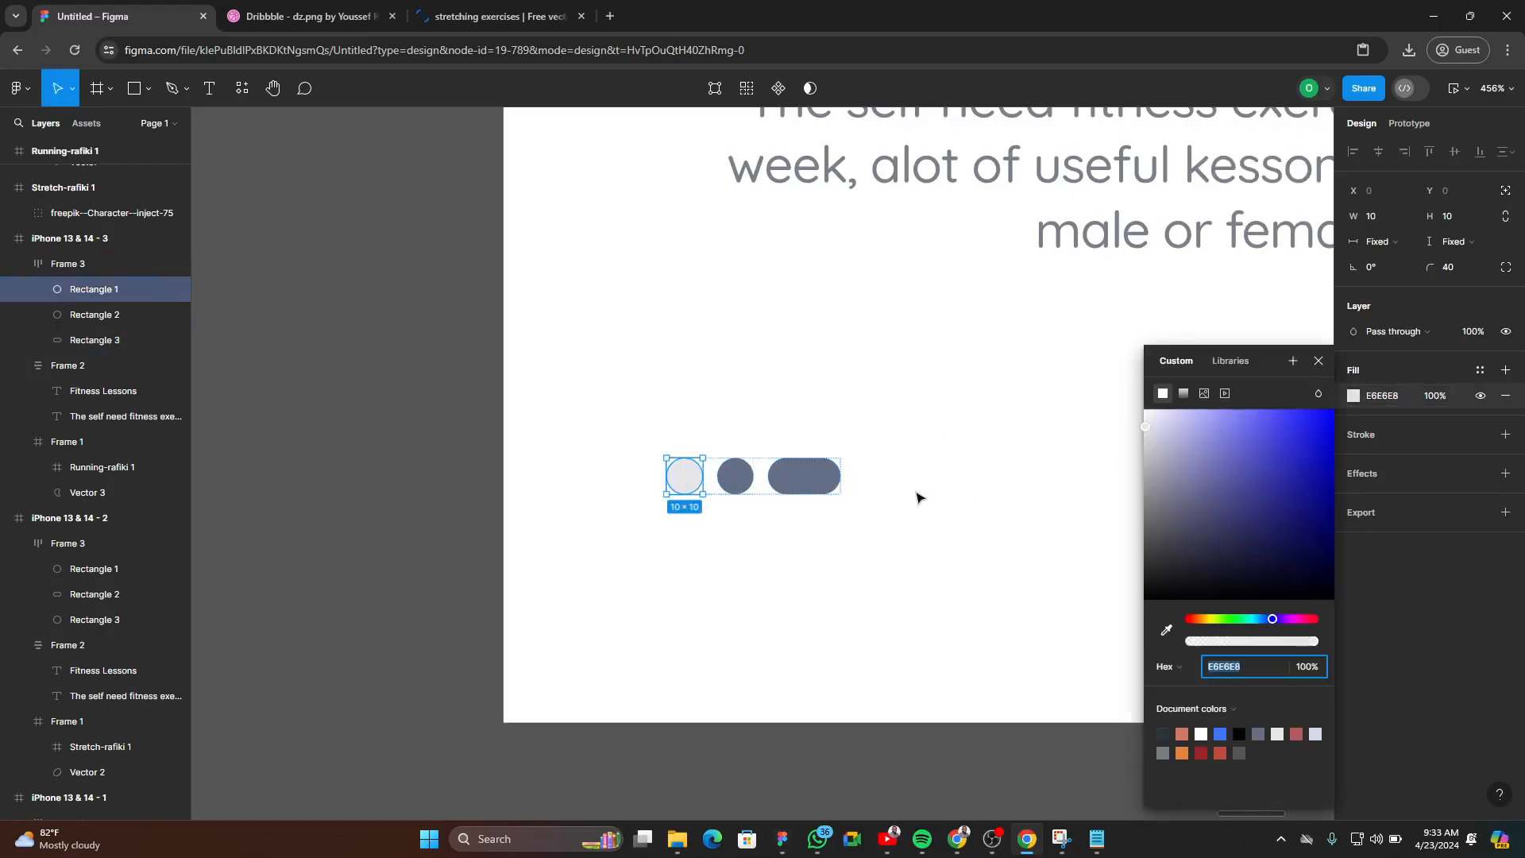
pyautogui.click(734, 476)
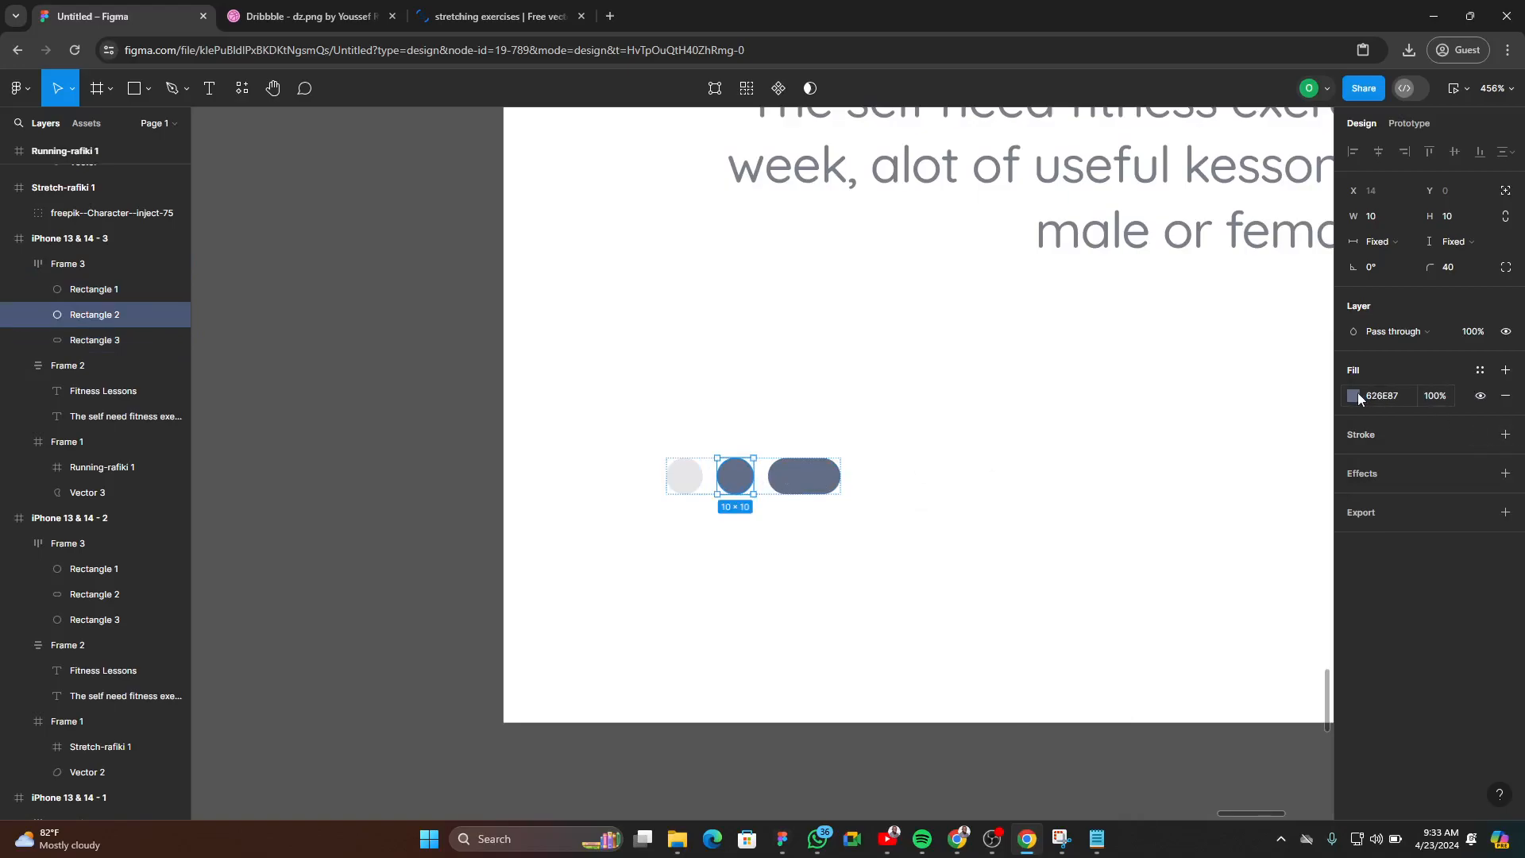
pyautogui.click(1354, 396)
pyautogui.click(1168, 628)
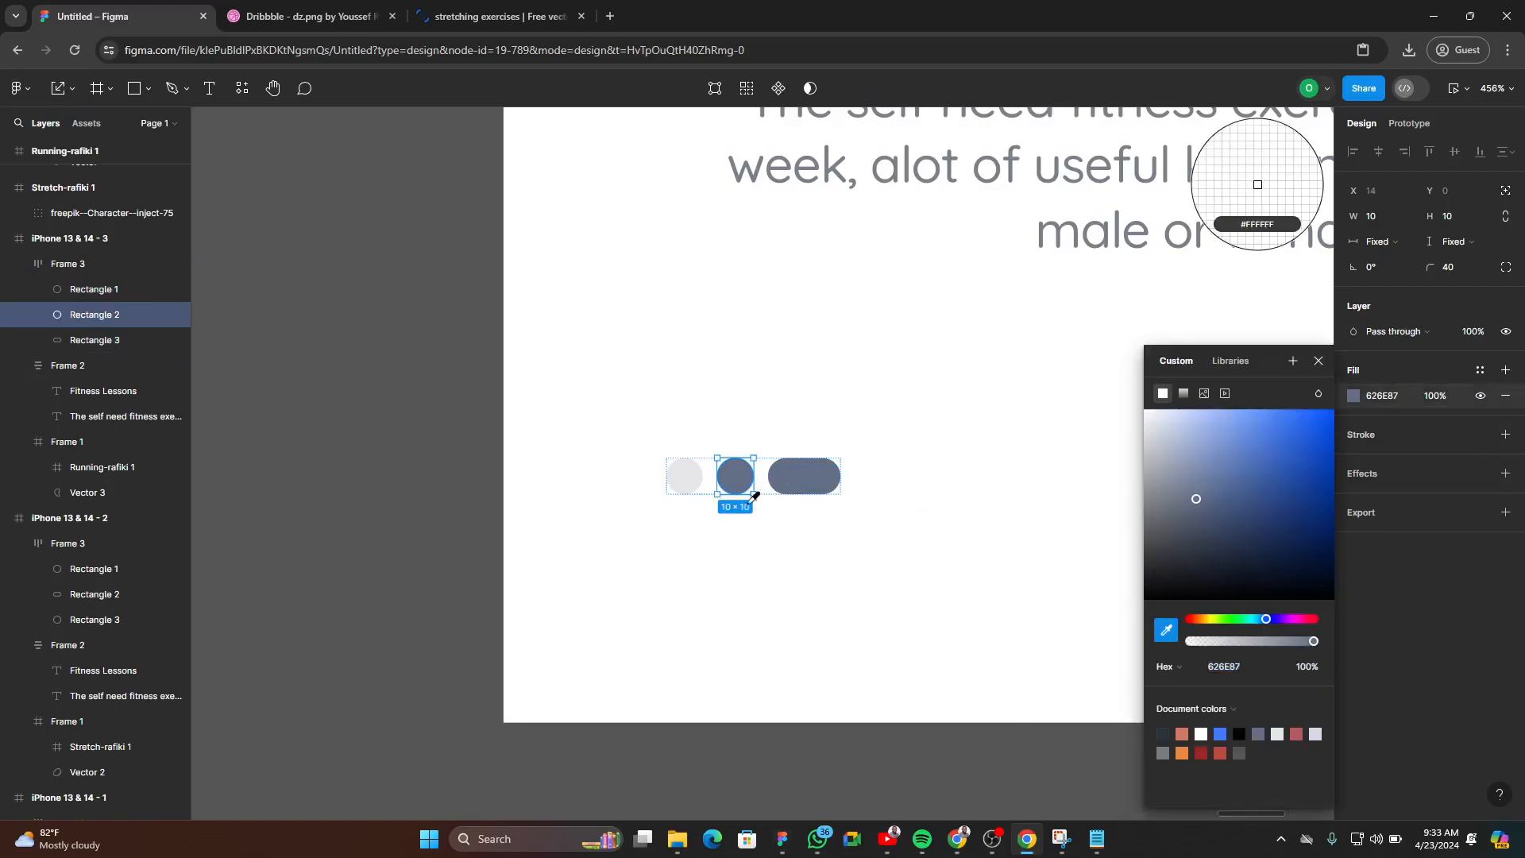
pyautogui.click(685, 476)
pyautogui.press('Escape')
pyautogui.press('Escape')
# - Compare the three recreated onboarding screens with the reference image, examining the back buttons on its second and third screens
pyautogui.scroll(-15, 691, 500)
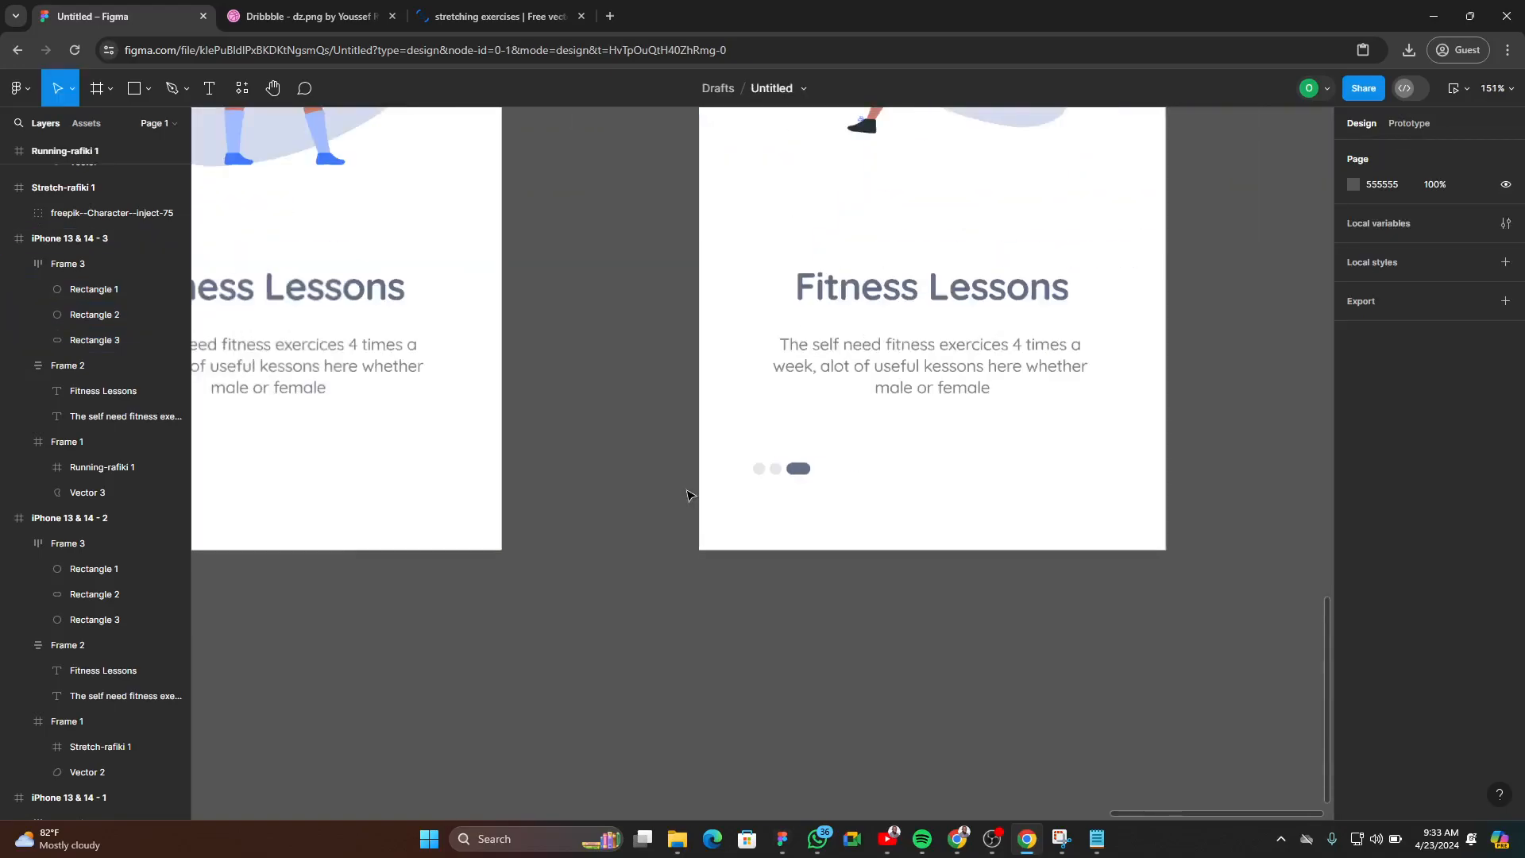
pyautogui.scroll(1, 706, 499)
pyautogui.scroll(-2, 691, 505)
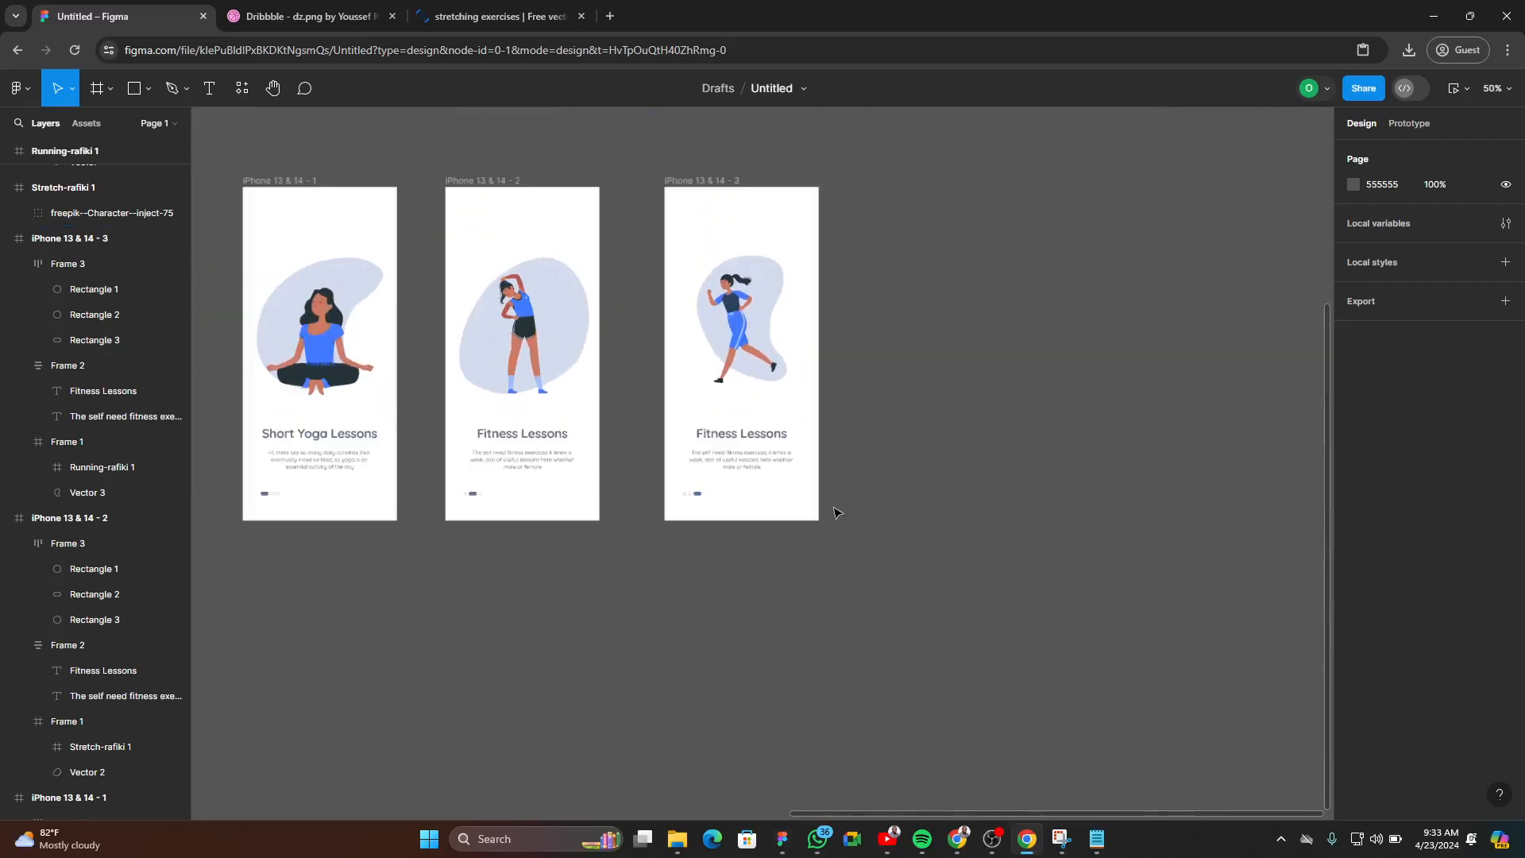
pyautogui.scroll(-3, 1022, 419)
pyautogui.scroll(2, 486, 308)
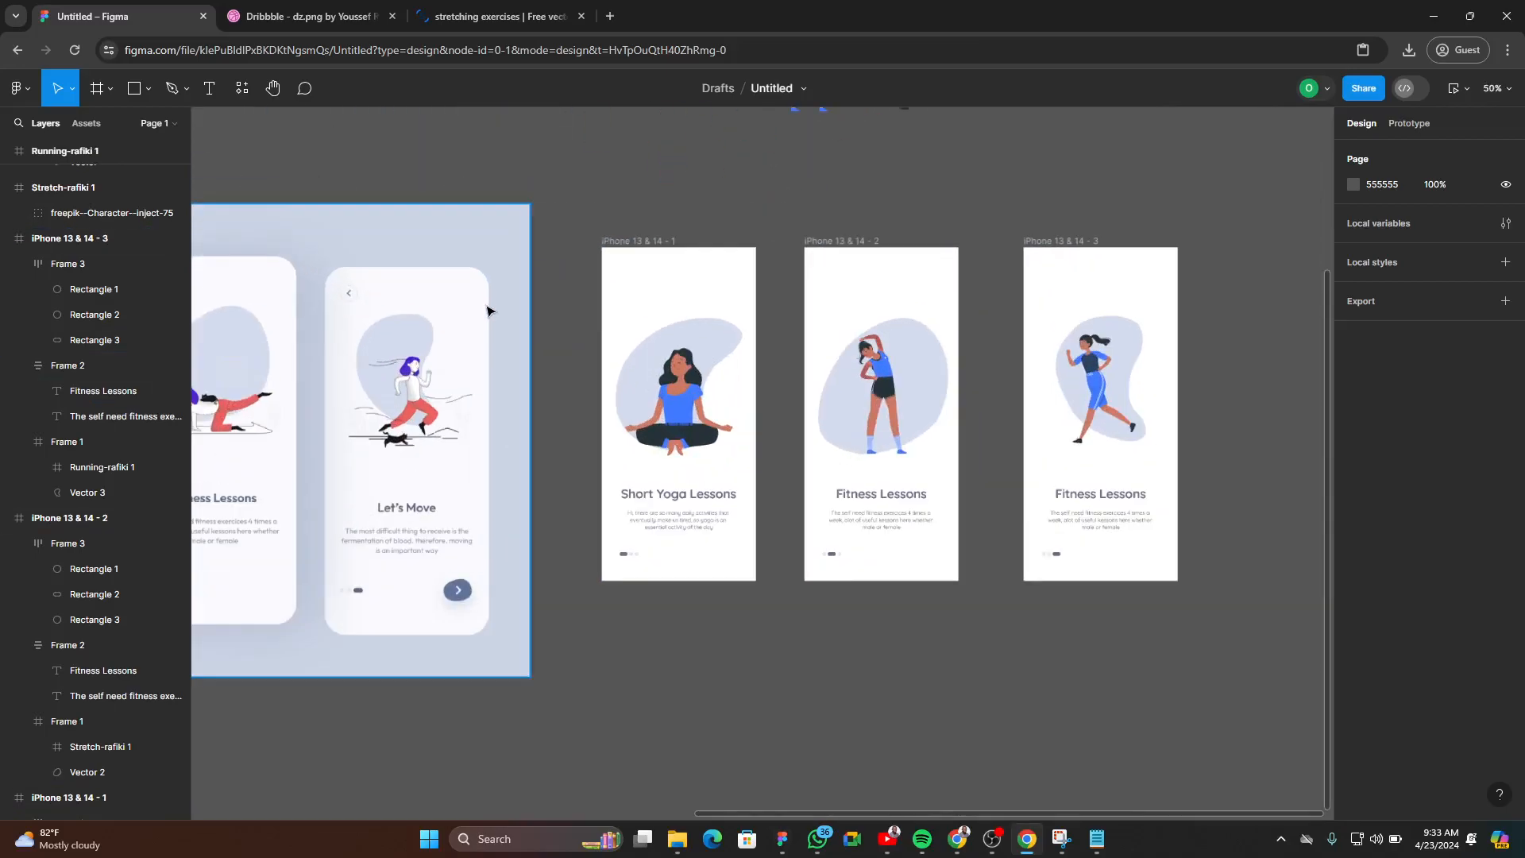
pyautogui.hscroll(-5, 711, 350)
pyautogui.scroll(5, 752, 341)
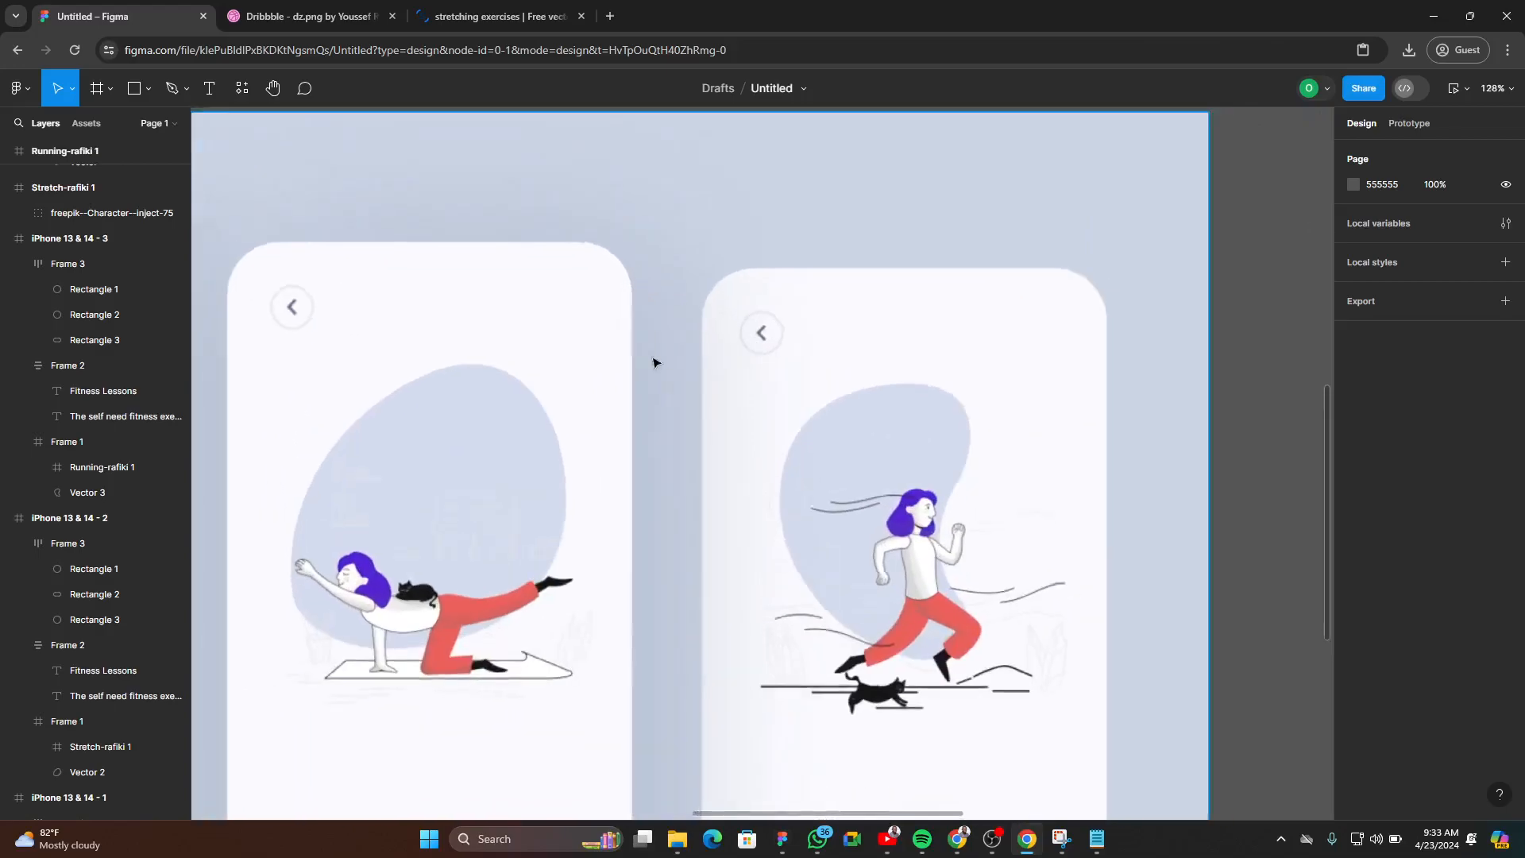
pyautogui.scroll(-6, 670, 354)
pyautogui.scroll(-1, 532, 411)
pyautogui.hscroll(3, 715, 350)
pyautogui.scroll(4, 721, 347)
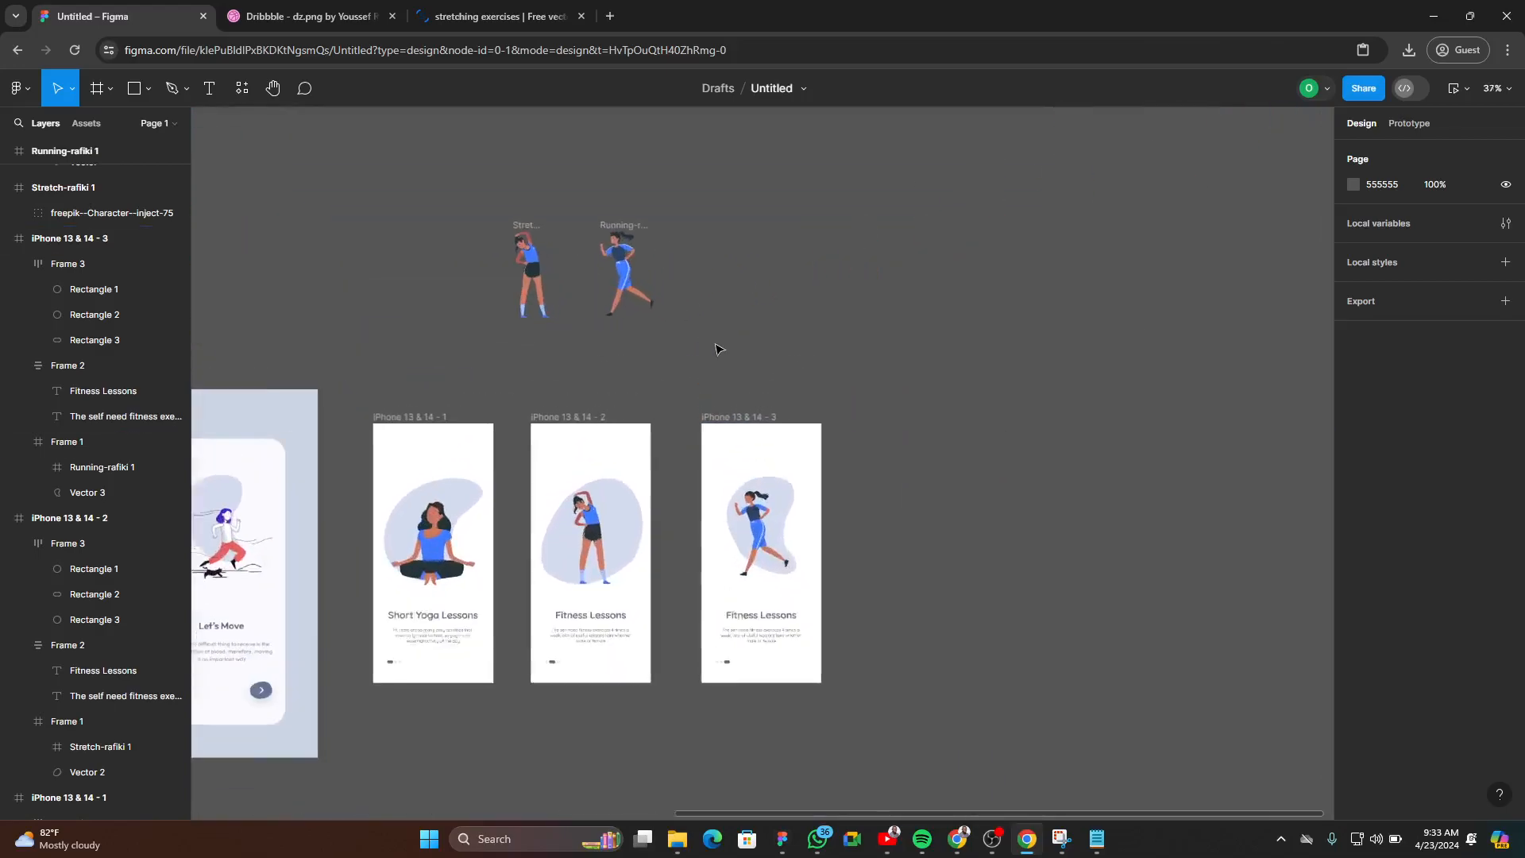
# - Search the plugins for "iconif" and run the Iconify plugin
pyautogui.click(242, 89)
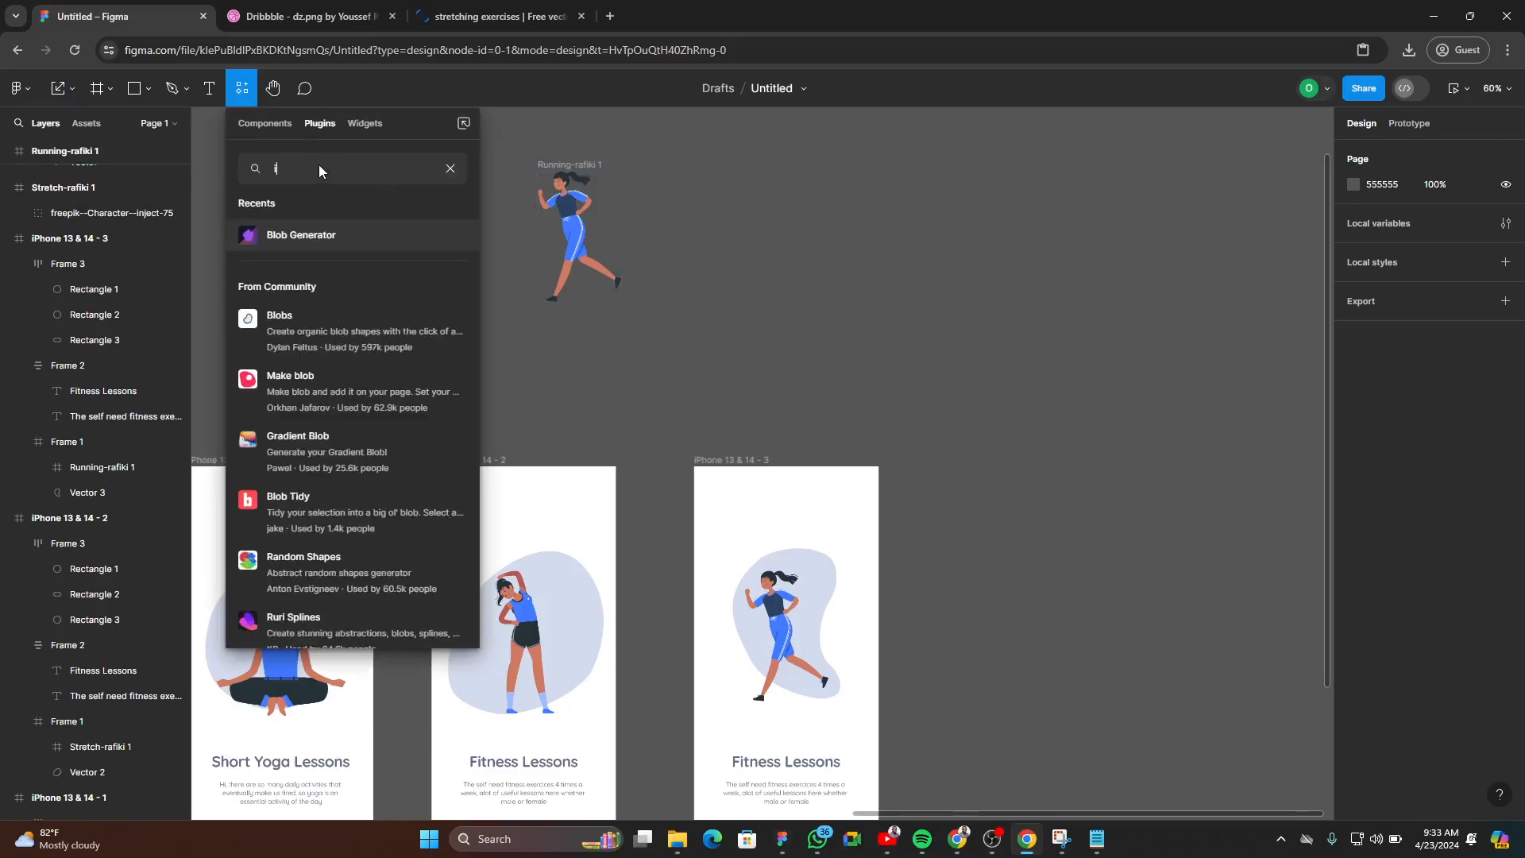
pyautogui.write('iconif')
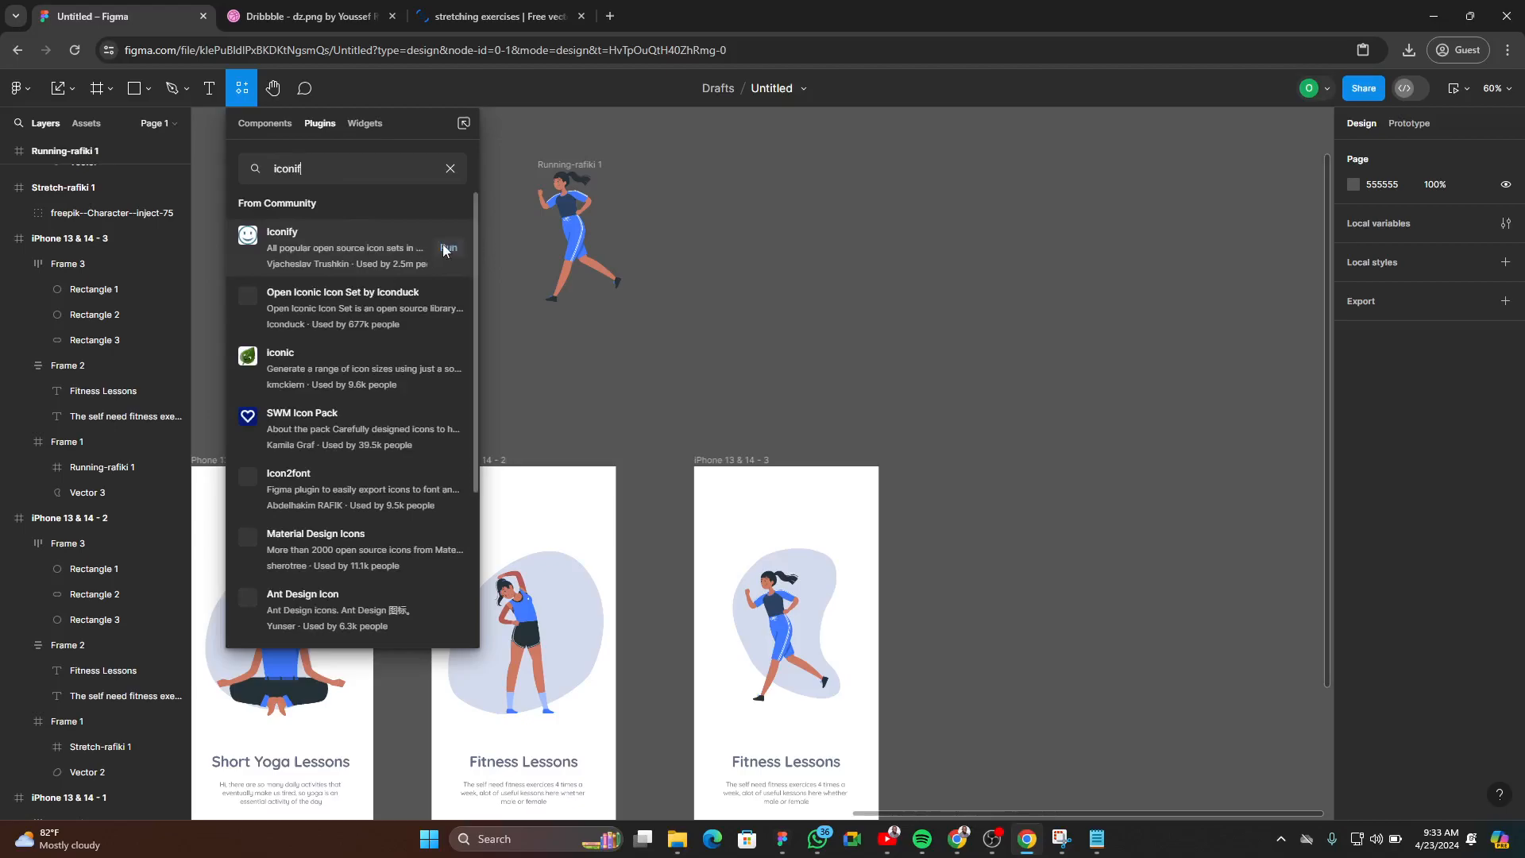
pyautogui.click(666, 265)
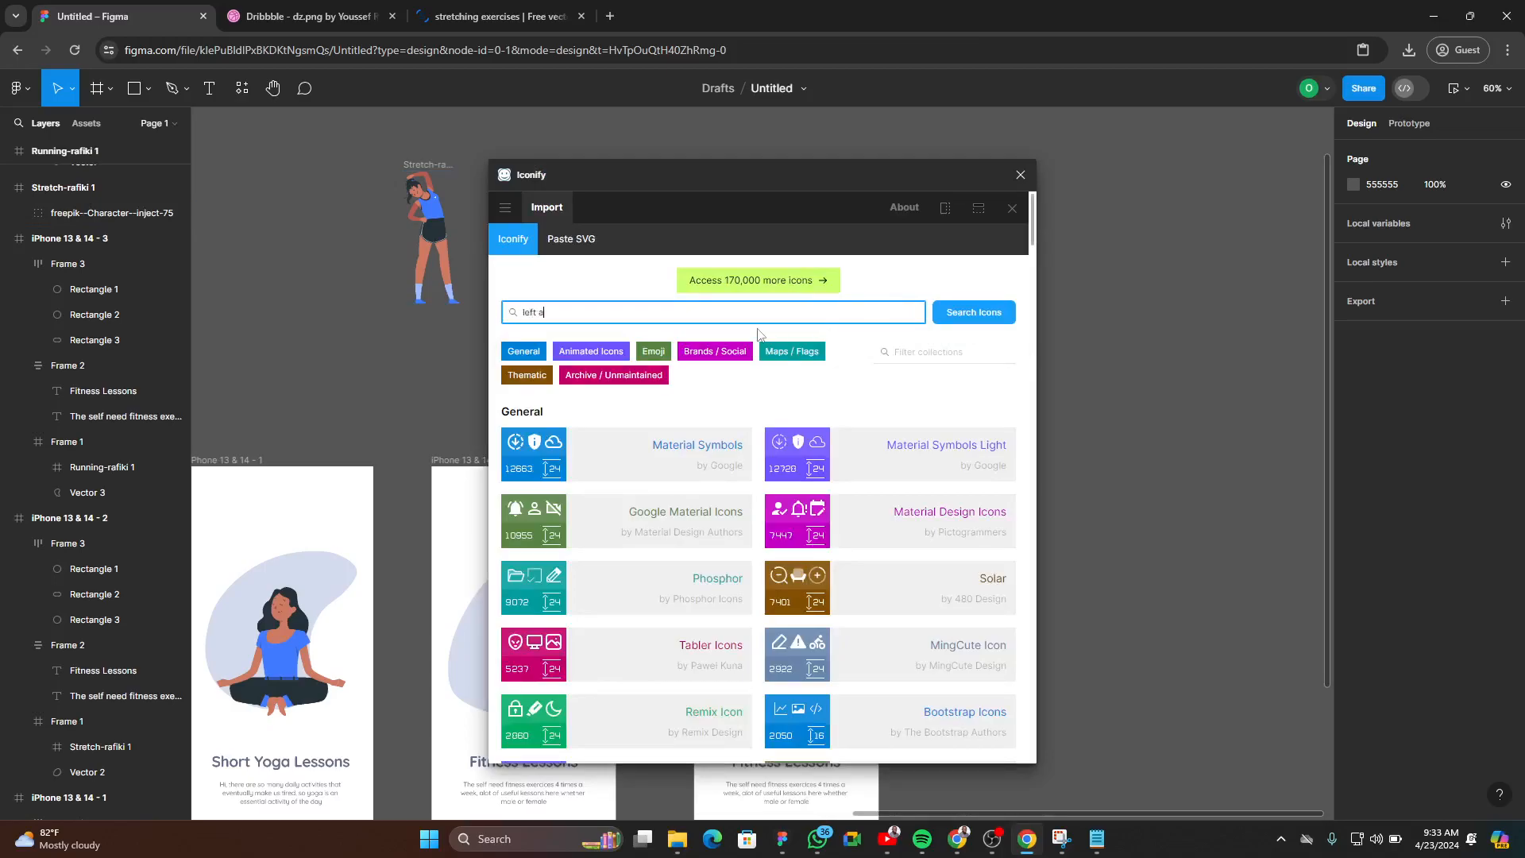
# - Search Iconify for "left arrow", import the iconamoon:arrow-left-2 icon onto the canvas and close the plugin
pyautogui.press('Return')
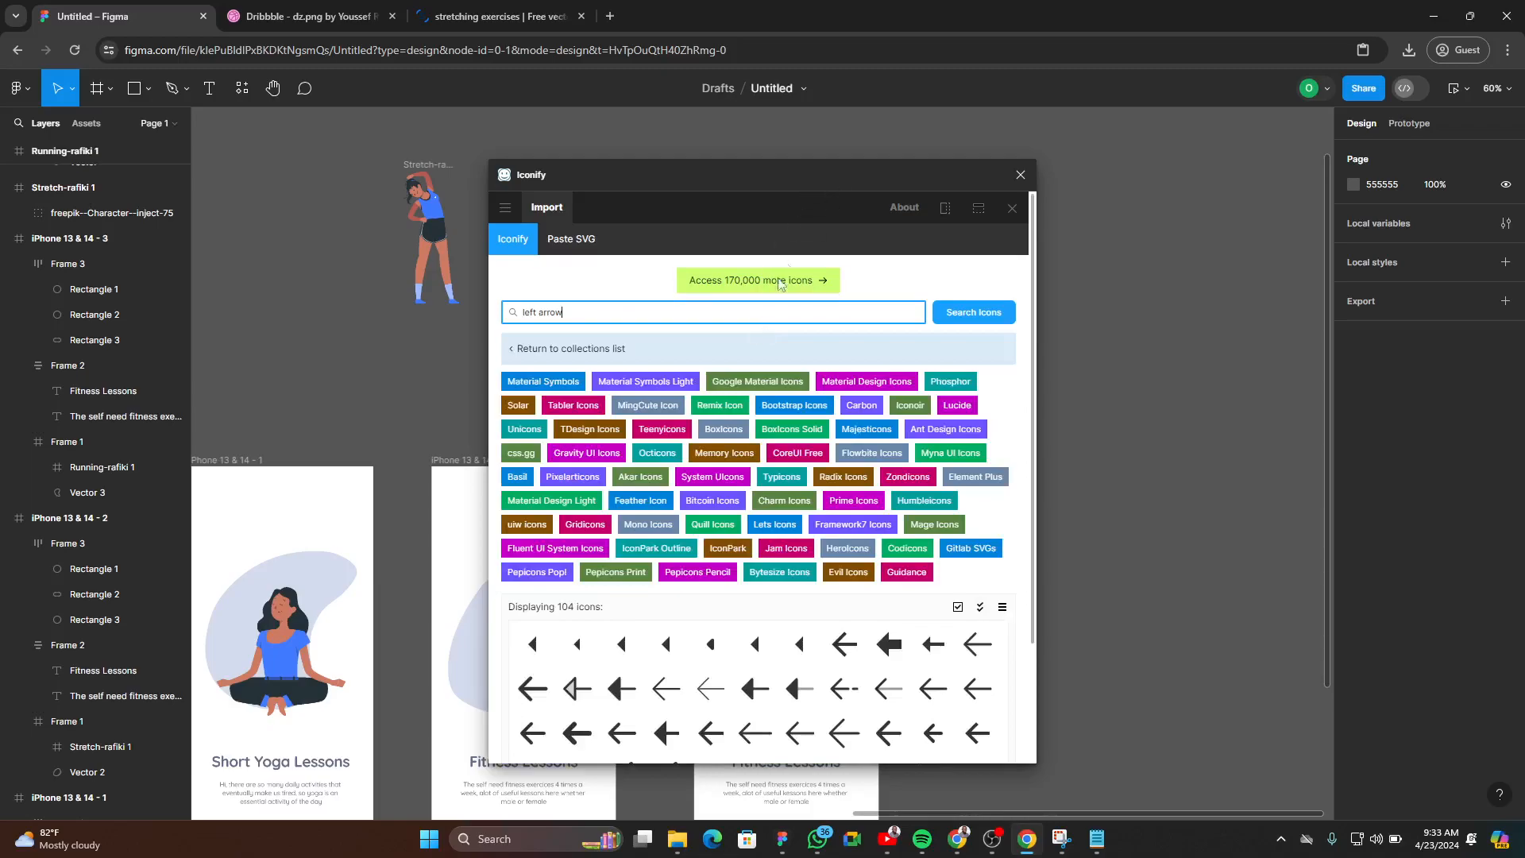
pyautogui.scroll(-3, 734, 619)
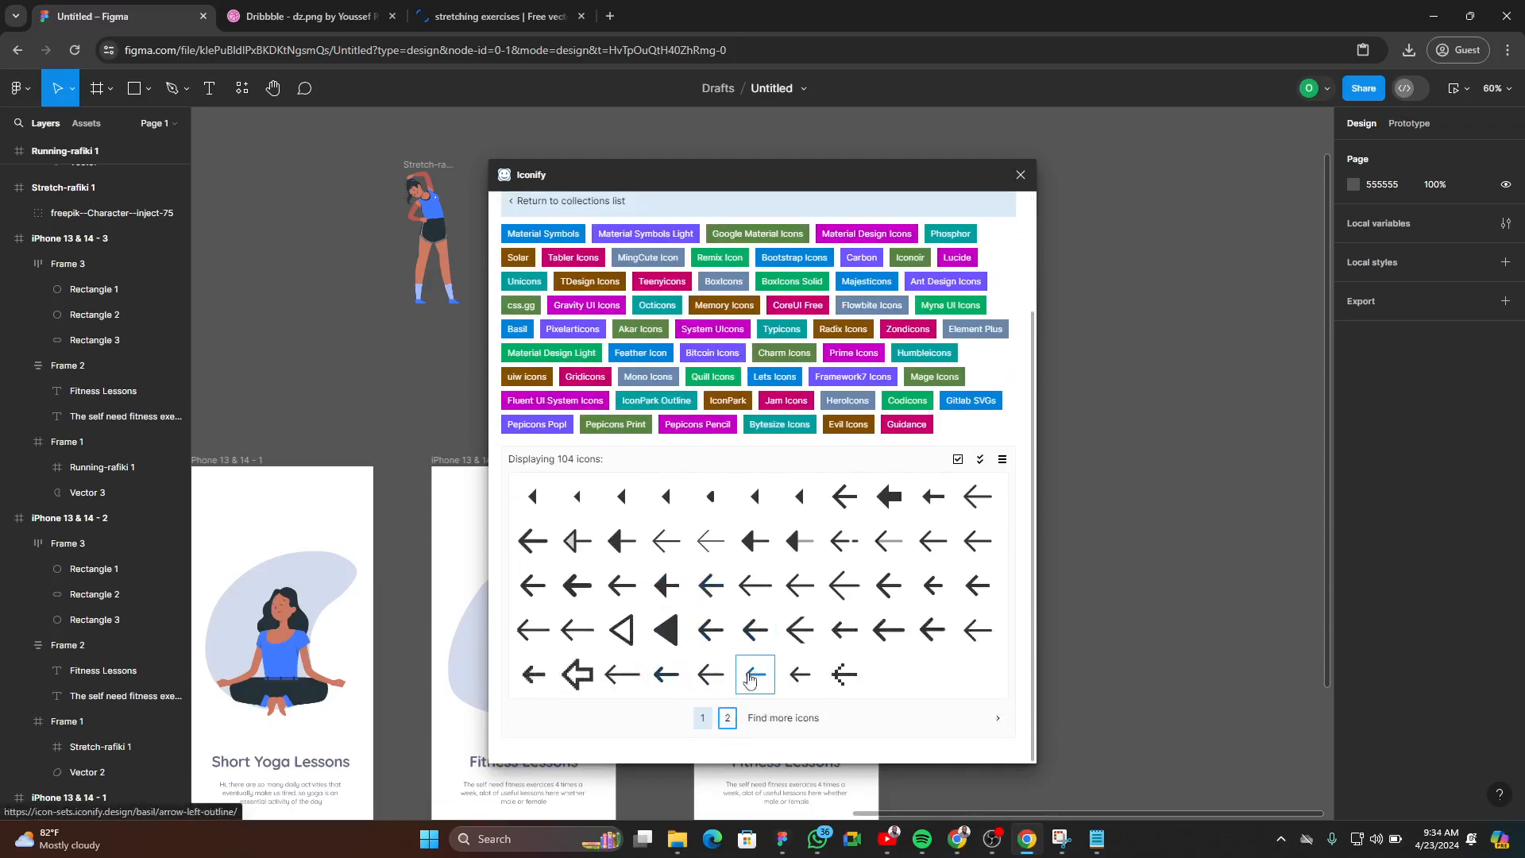
pyautogui.click(728, 718)
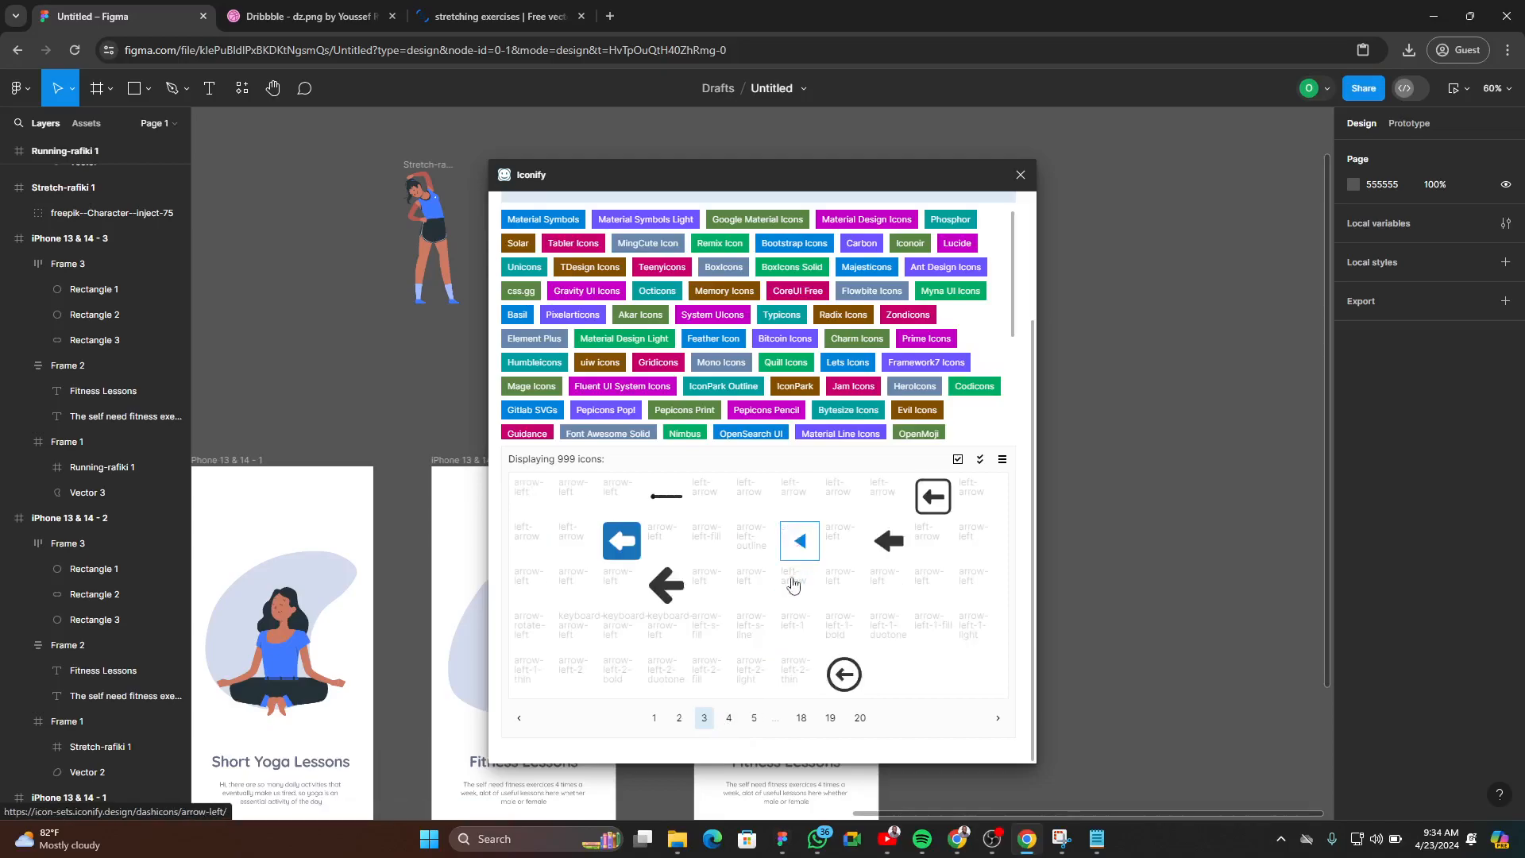
pyautogui.moveTo(577, 674); pyautogui.dragTo(1100, 451)
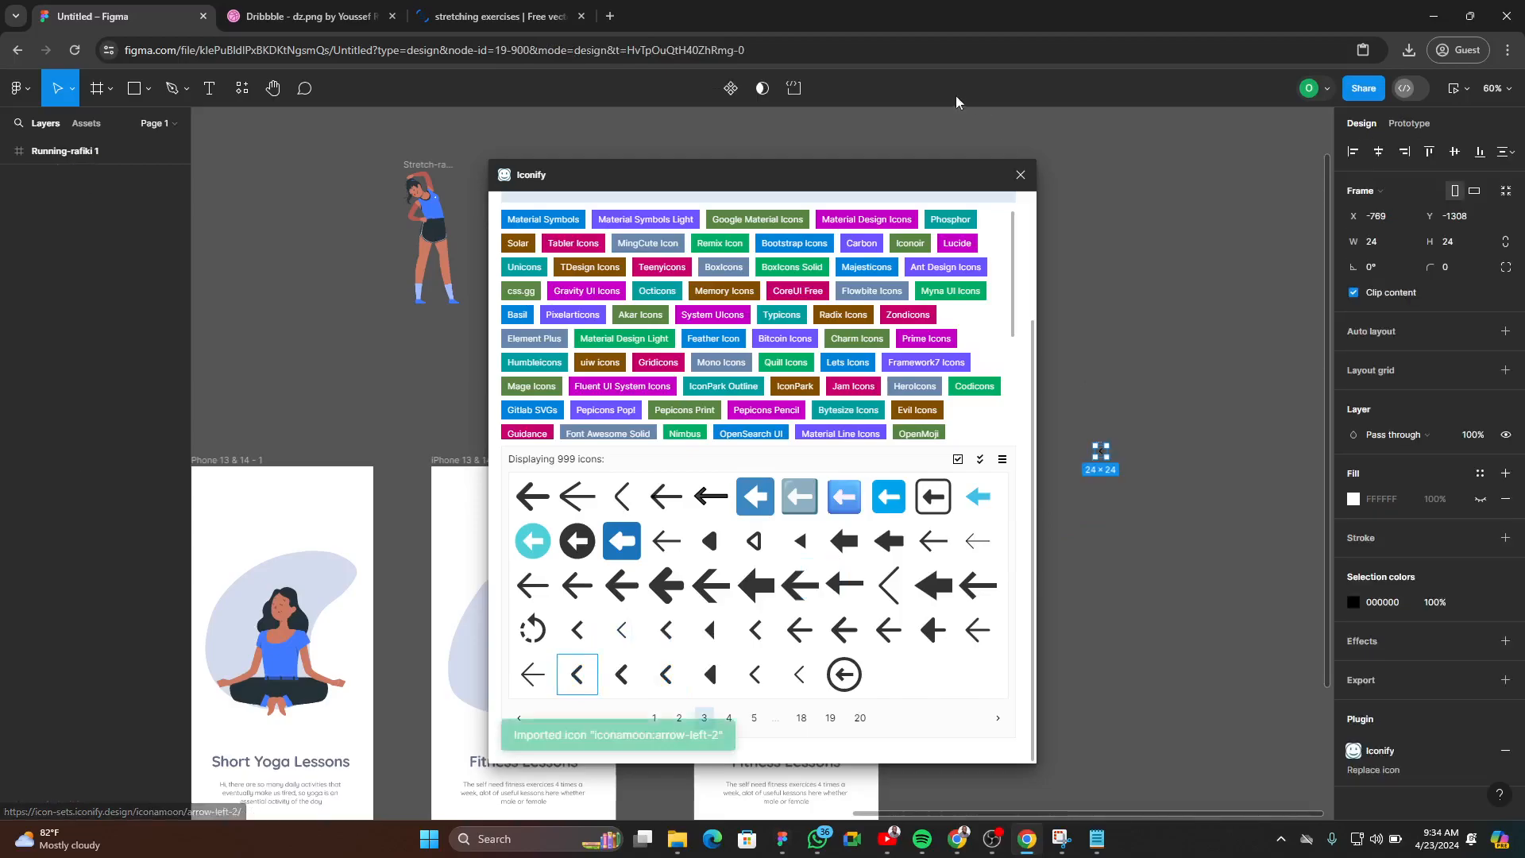
pyautogui.click(1020, 174)
# - Move the arrow icon into the upper-left corner of iPhone 13 & 14 - 2, at about X 35, Y 61
pyautogui.scroll(3, 675, 654)
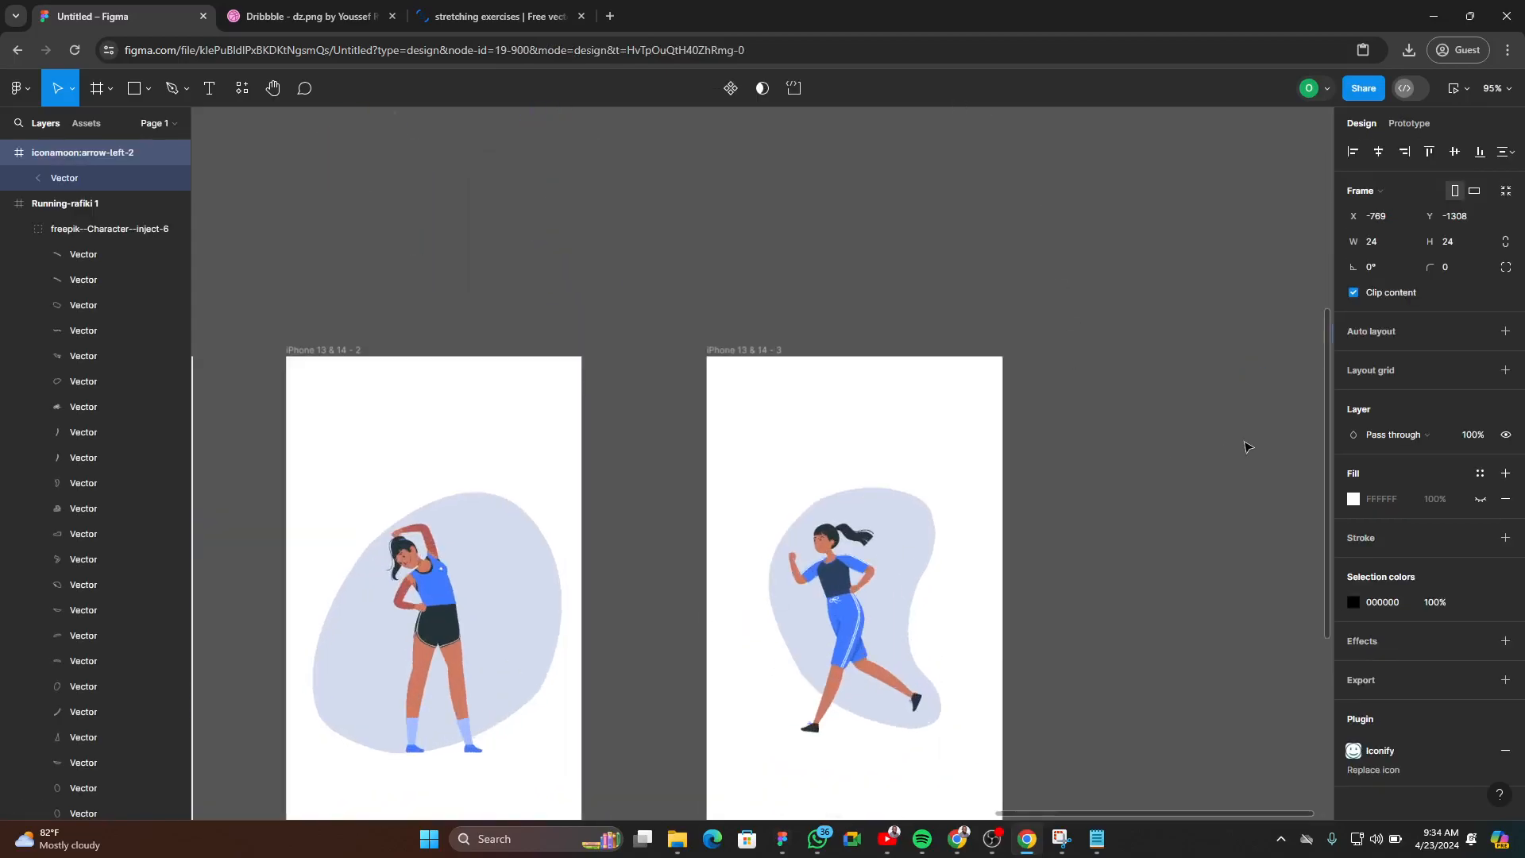
pyautogui.moveTo(1247, 442); pyautogui.dragTo(792, 464)
pyautogui.moveTo(923, 355); pyautogui.dragTo(401, 432)
# - Wrap the arrow icon in iPhone 13 & 14 - 2 in a new frame and apply auto layout to it
pyautogui.scroll(2, 394, 437)
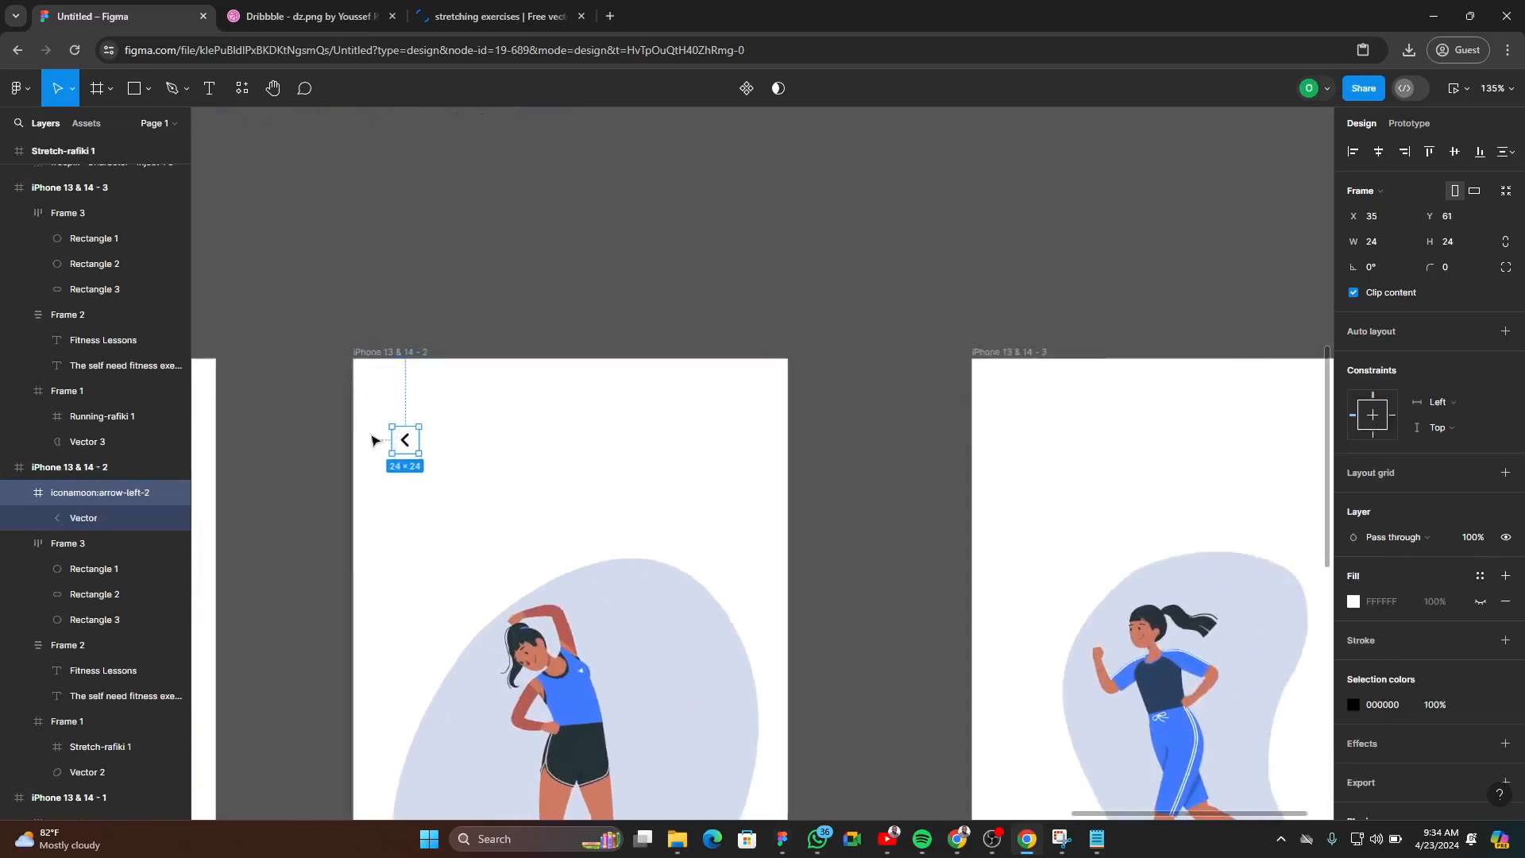
pyautogui.scroll(3, 373, 441)
pyautogui.scroll(3, 493, 457)
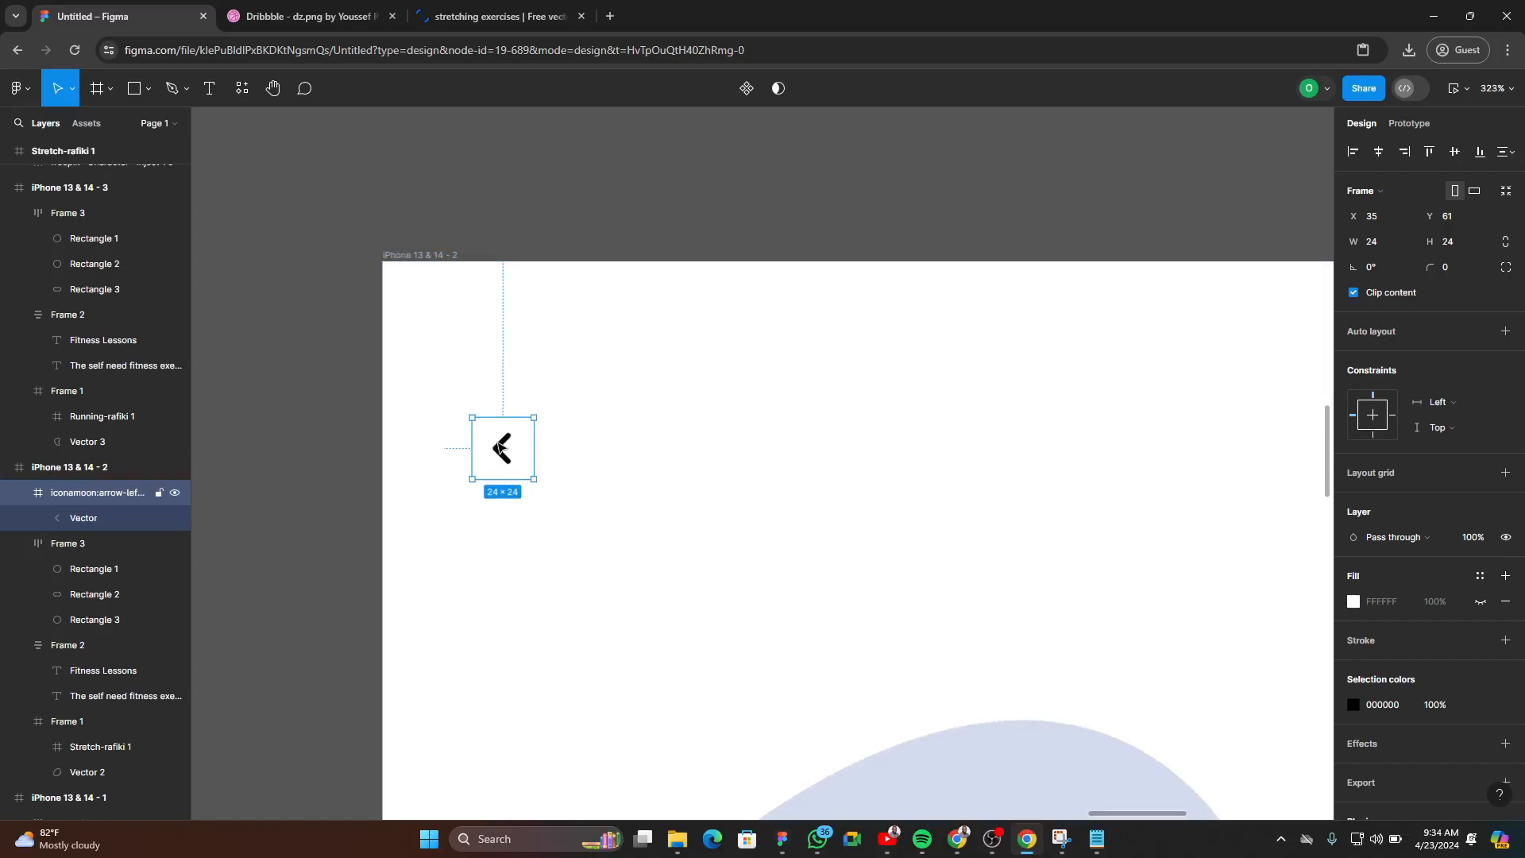
pyautogui.rightClick(498, 449)
pyautogui.click(601, 512)
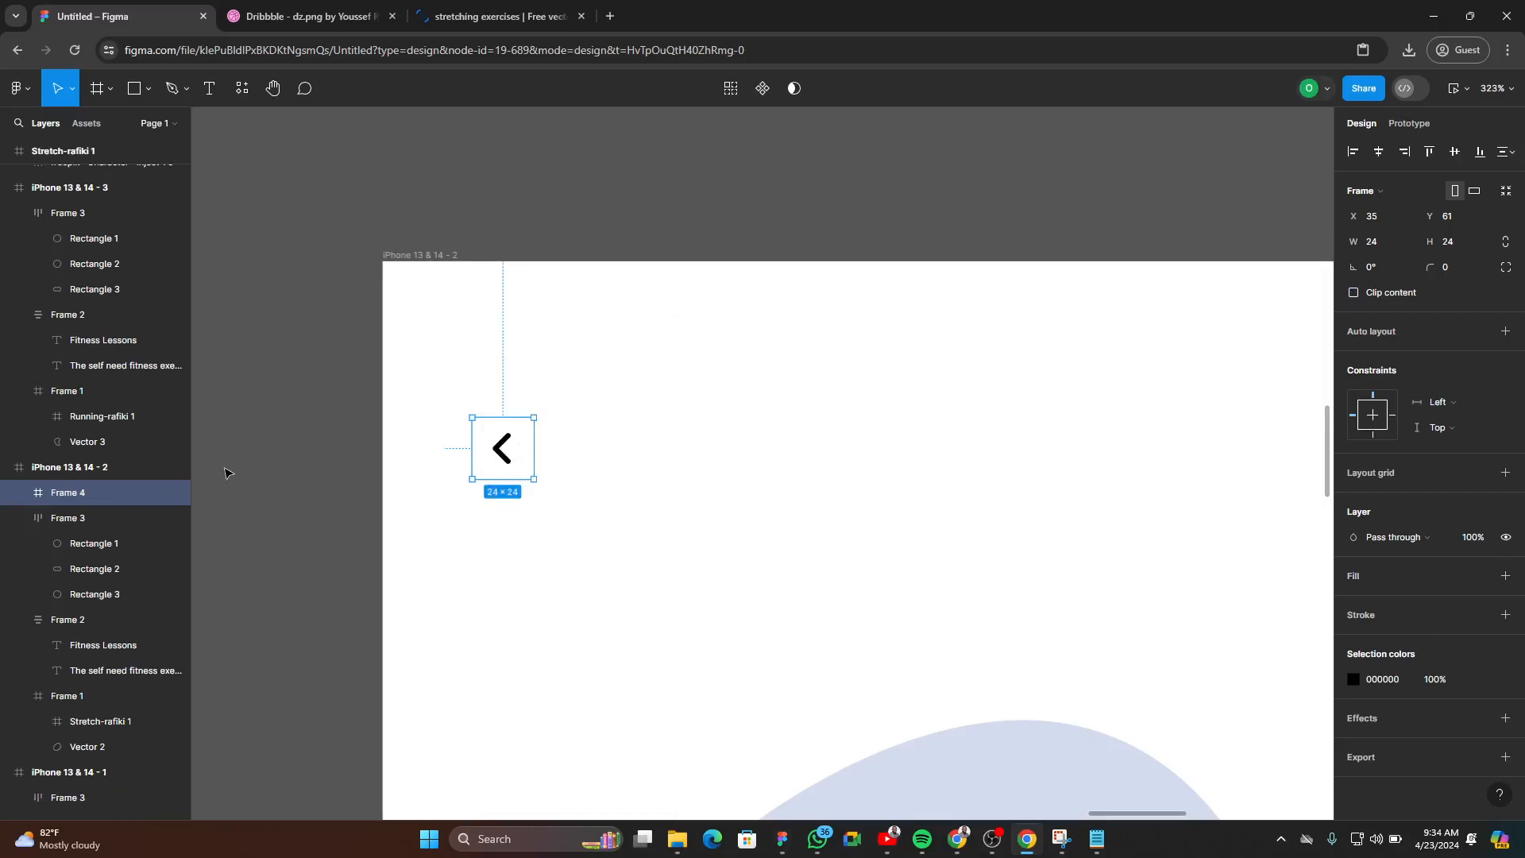
pyautogui.click(1505, 332)
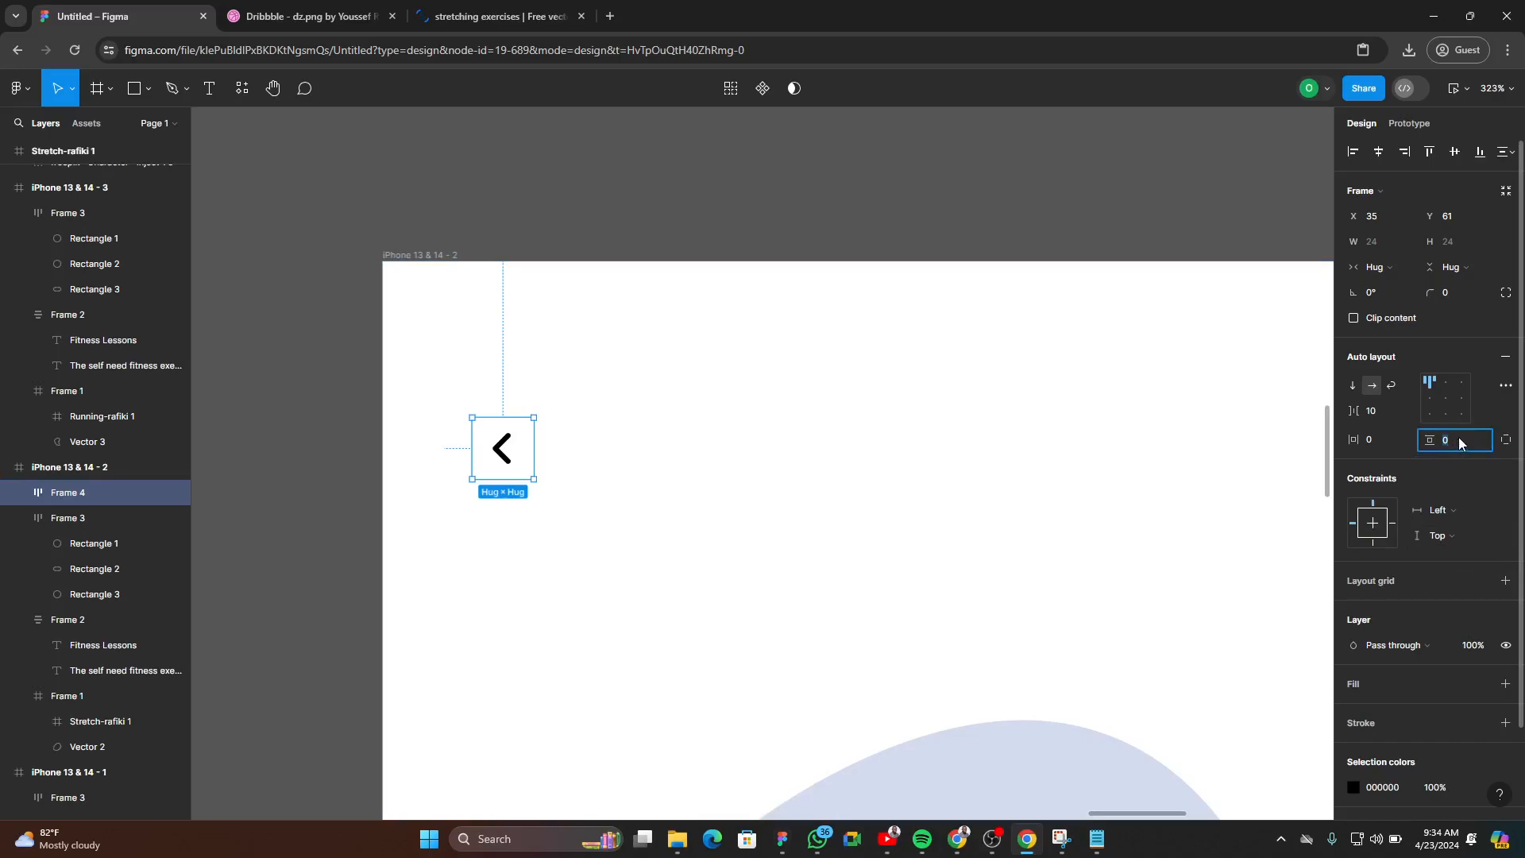
# - Set the arrow frame's vertical and horizontal auto layout padding to 8
pyautogui.write('10')
pyautogui.press('Return')
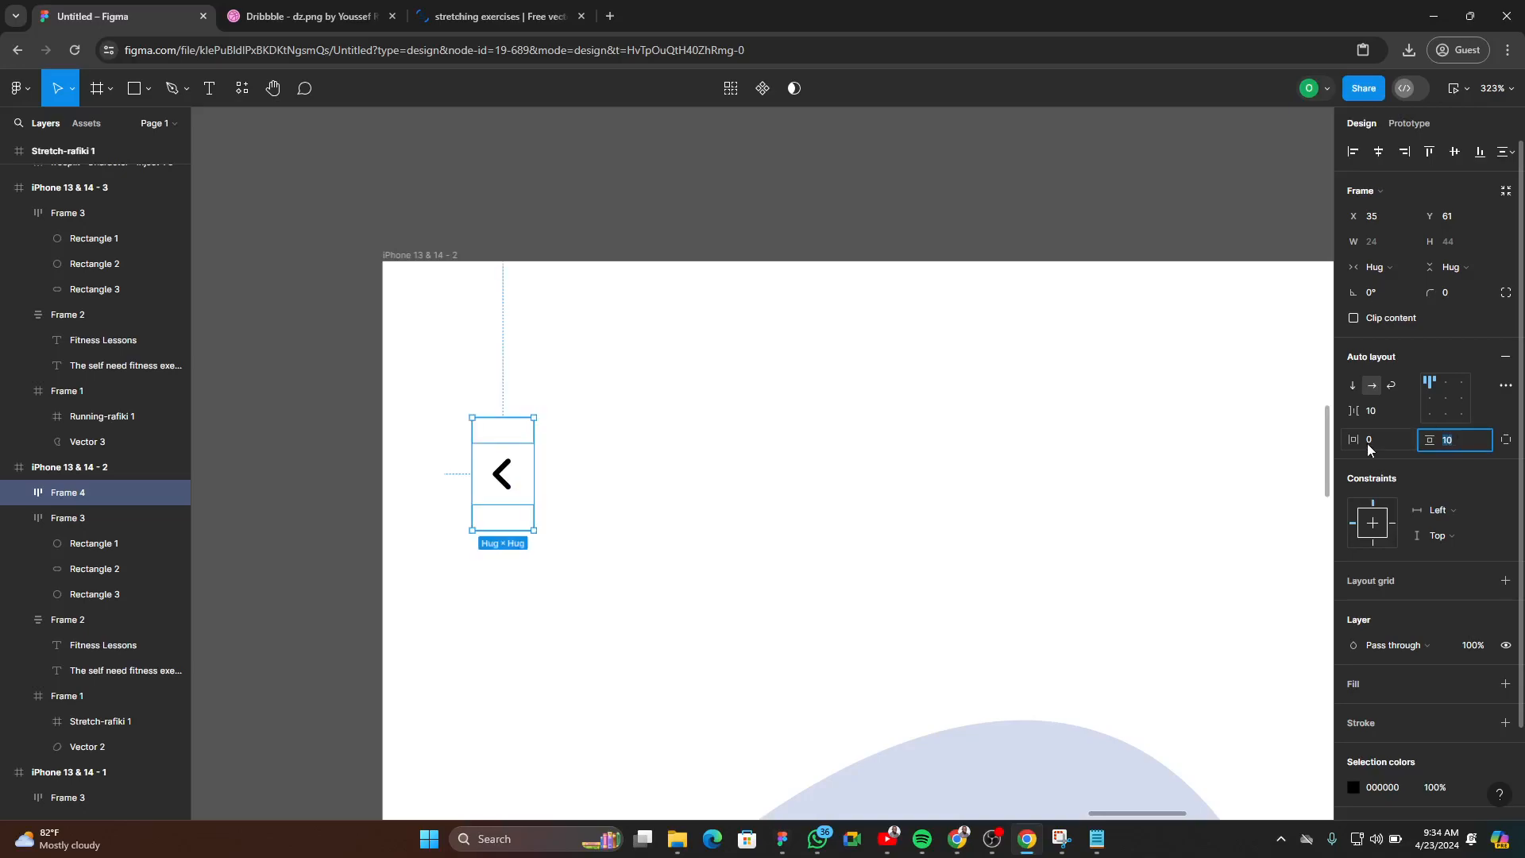
pyautogui.press('Down')
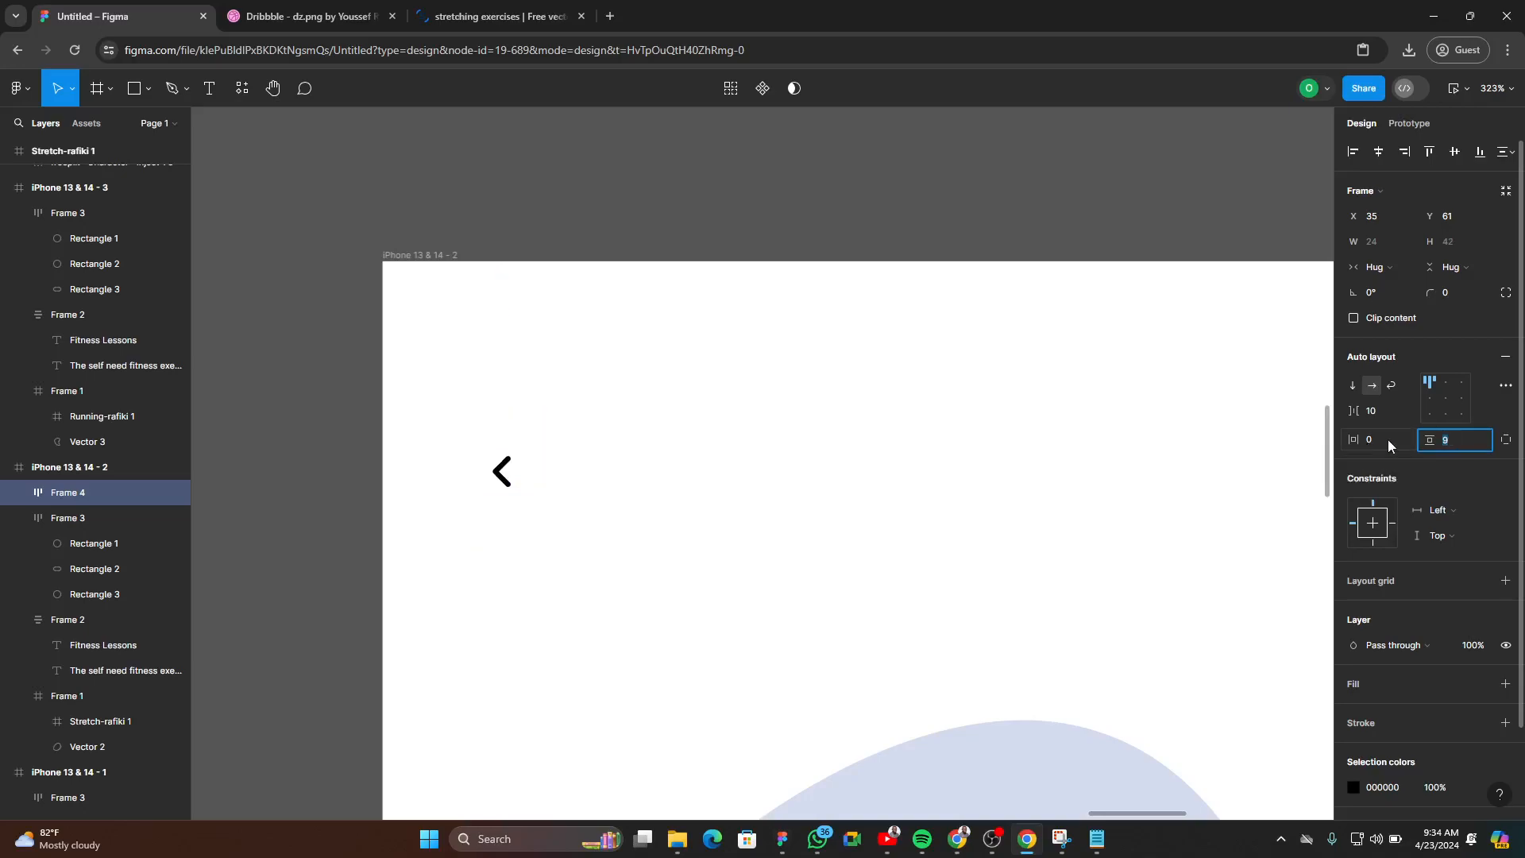
pyautogui.click(1377, 438)
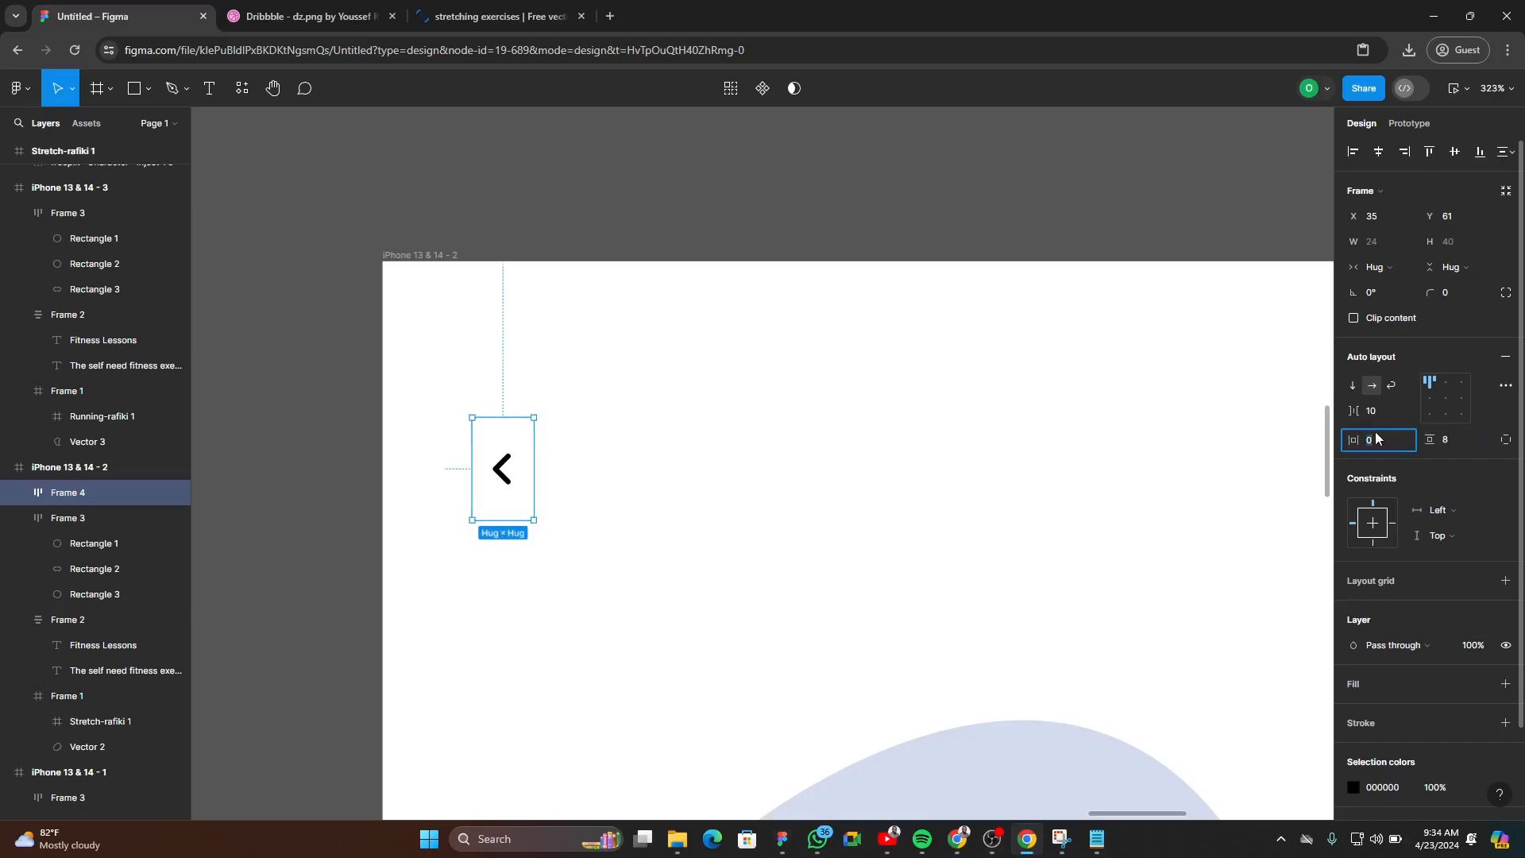
pyautogui.press('Up')
pyautogui.press('Up')
pyautogui.press('Up')
pyautogui.press('Up')
pyautogui.press('Up')
pyautogui.press('Up')
pyautogui.press('Up')
pyautogui.press('Up')
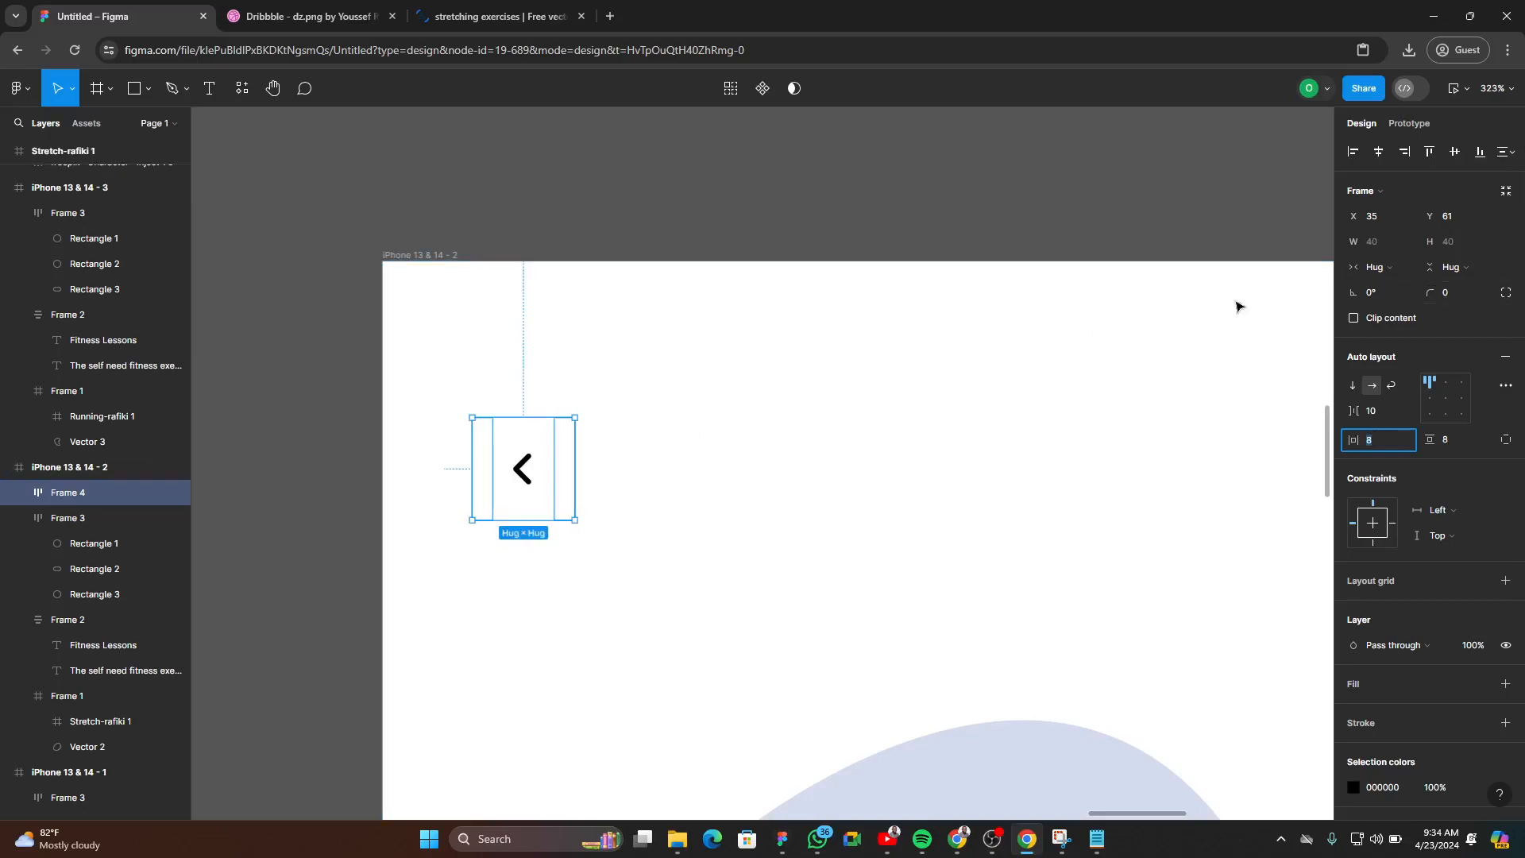
# - Add a stroke to the arrow frame in the slate colour sampled from the middle page indicator of iPhone 13 & 14 - 2
pyautogui.scroll(-2, 1425, 556)
pyautogui.click(1479, 618)
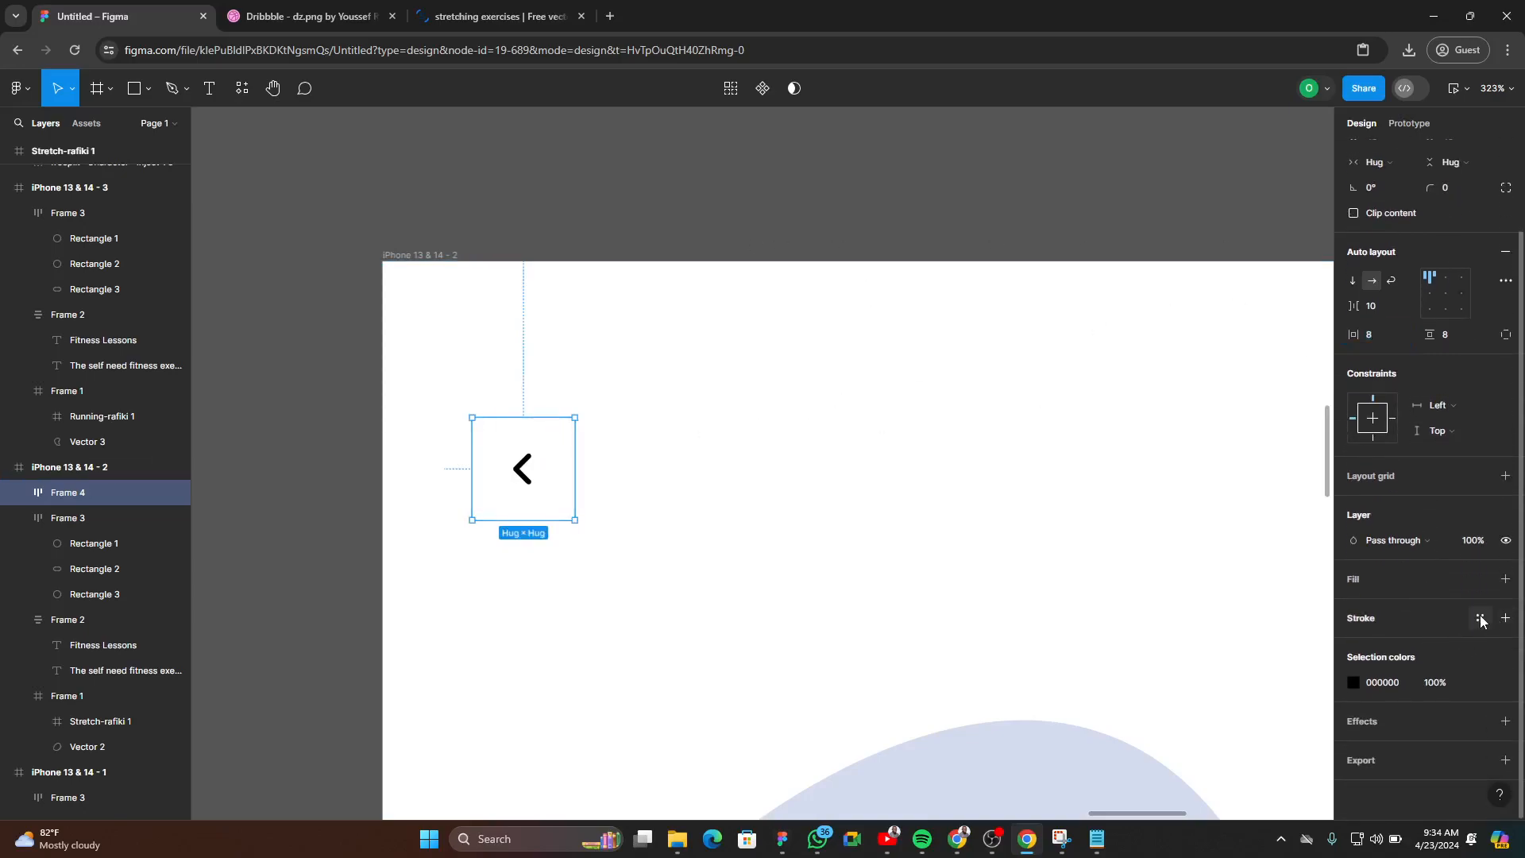
pyautogui.click(1478, 620)
pyautogui.scroll(-6, 756, 518)
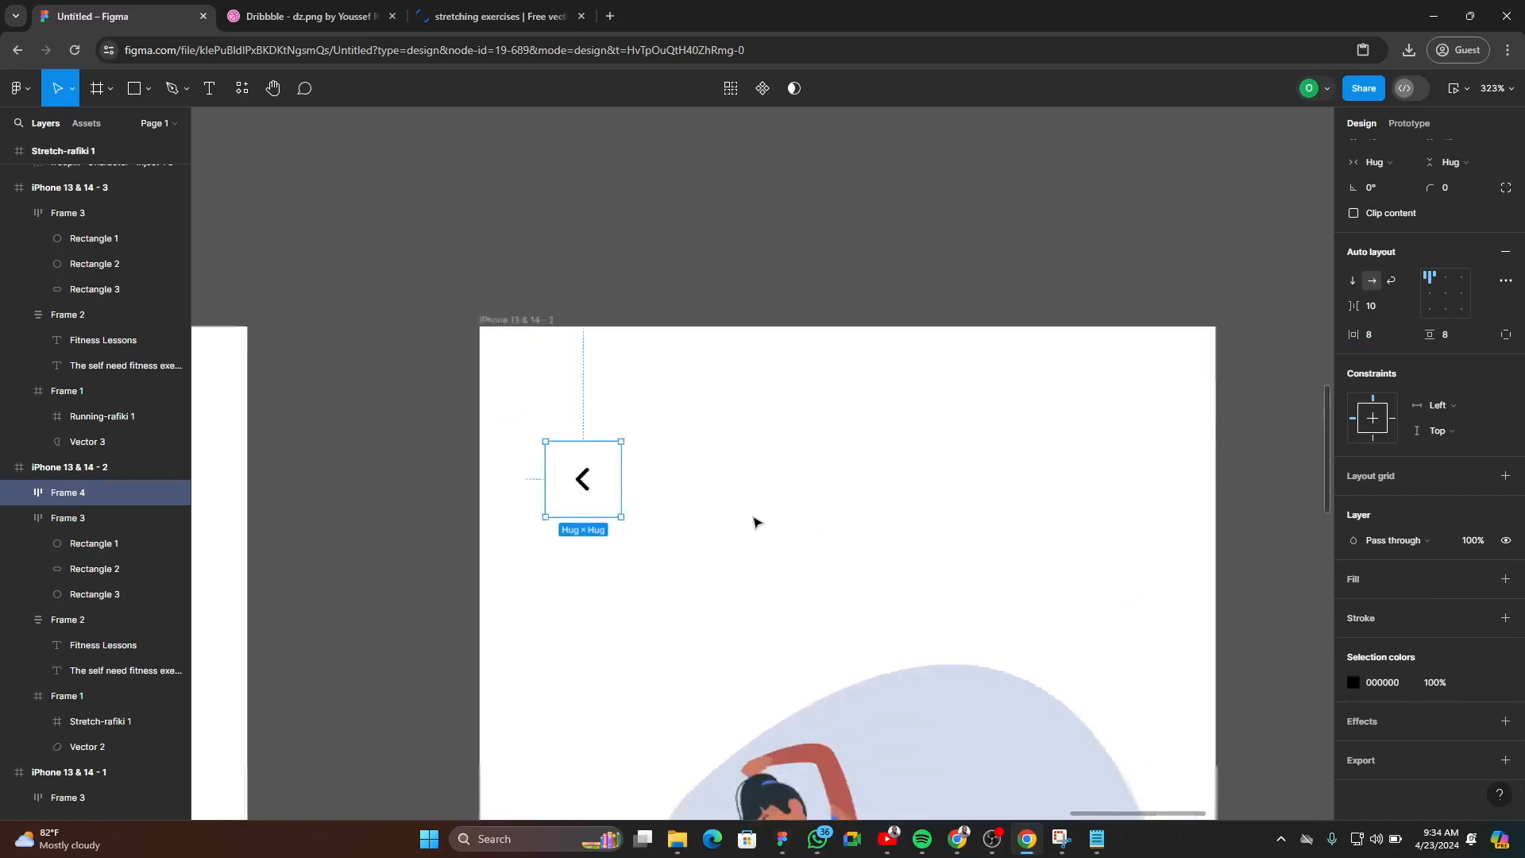
pyautogui.scroll(-5, 775, 625)
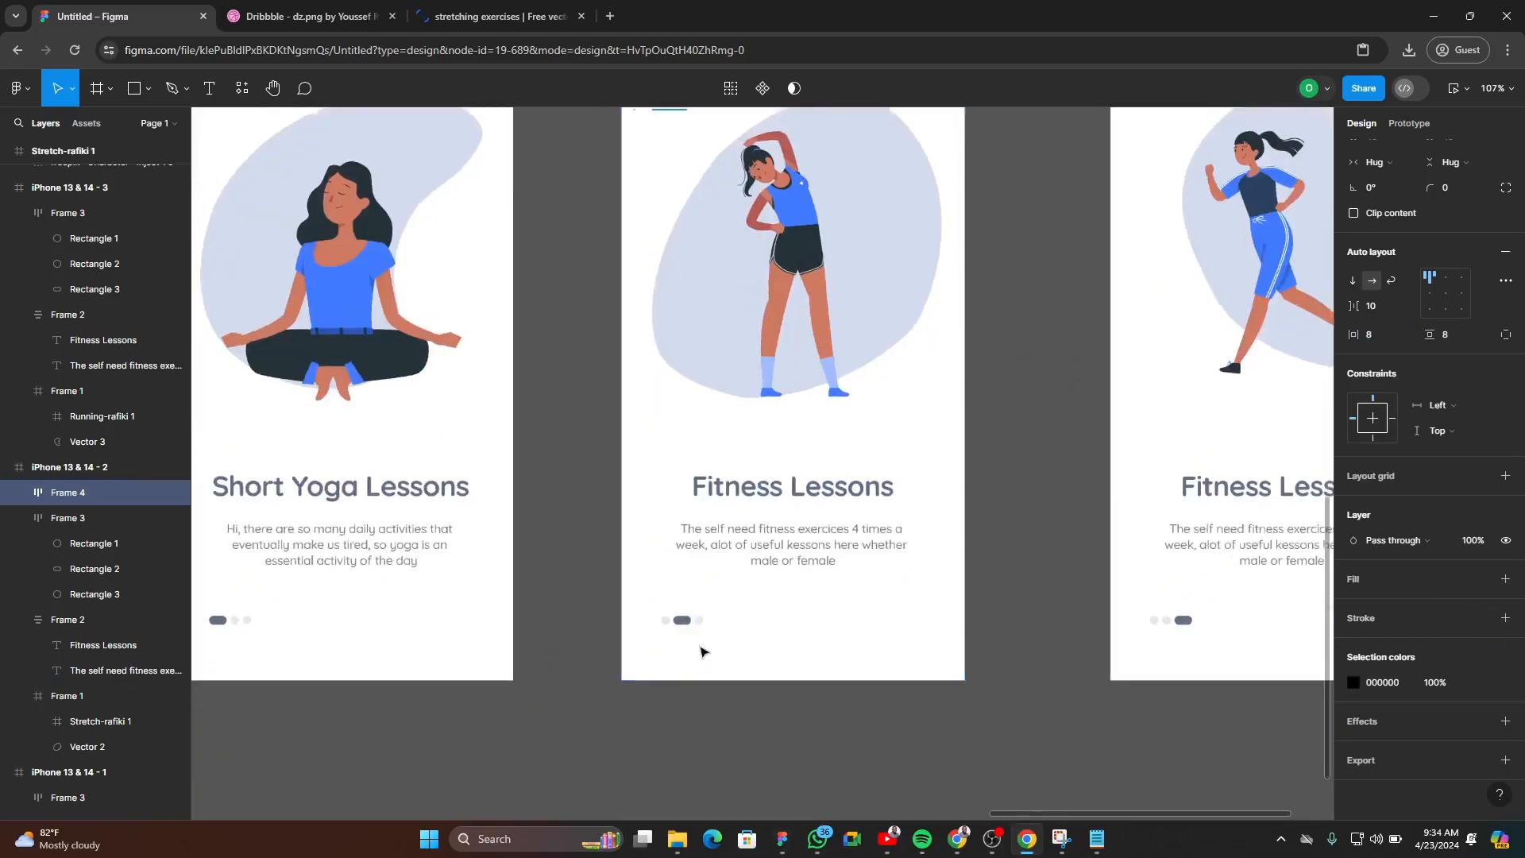
pyautogui.scroll(5, 715, 628)
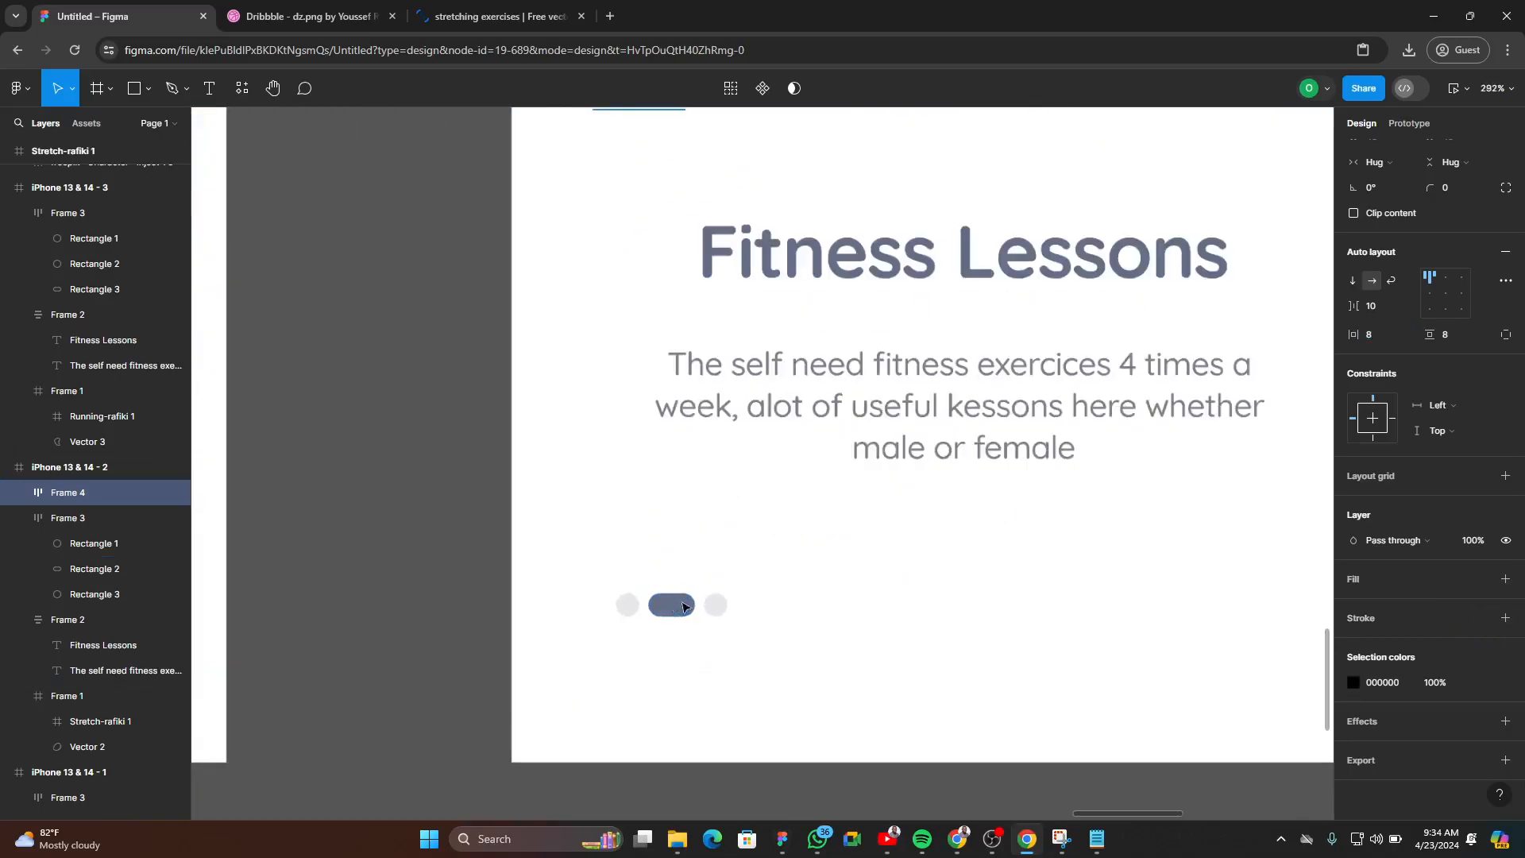
pyautogui.click(1505, 618)
pyautogui.click(1353, 643)
pyautogui.click(1165, 629)
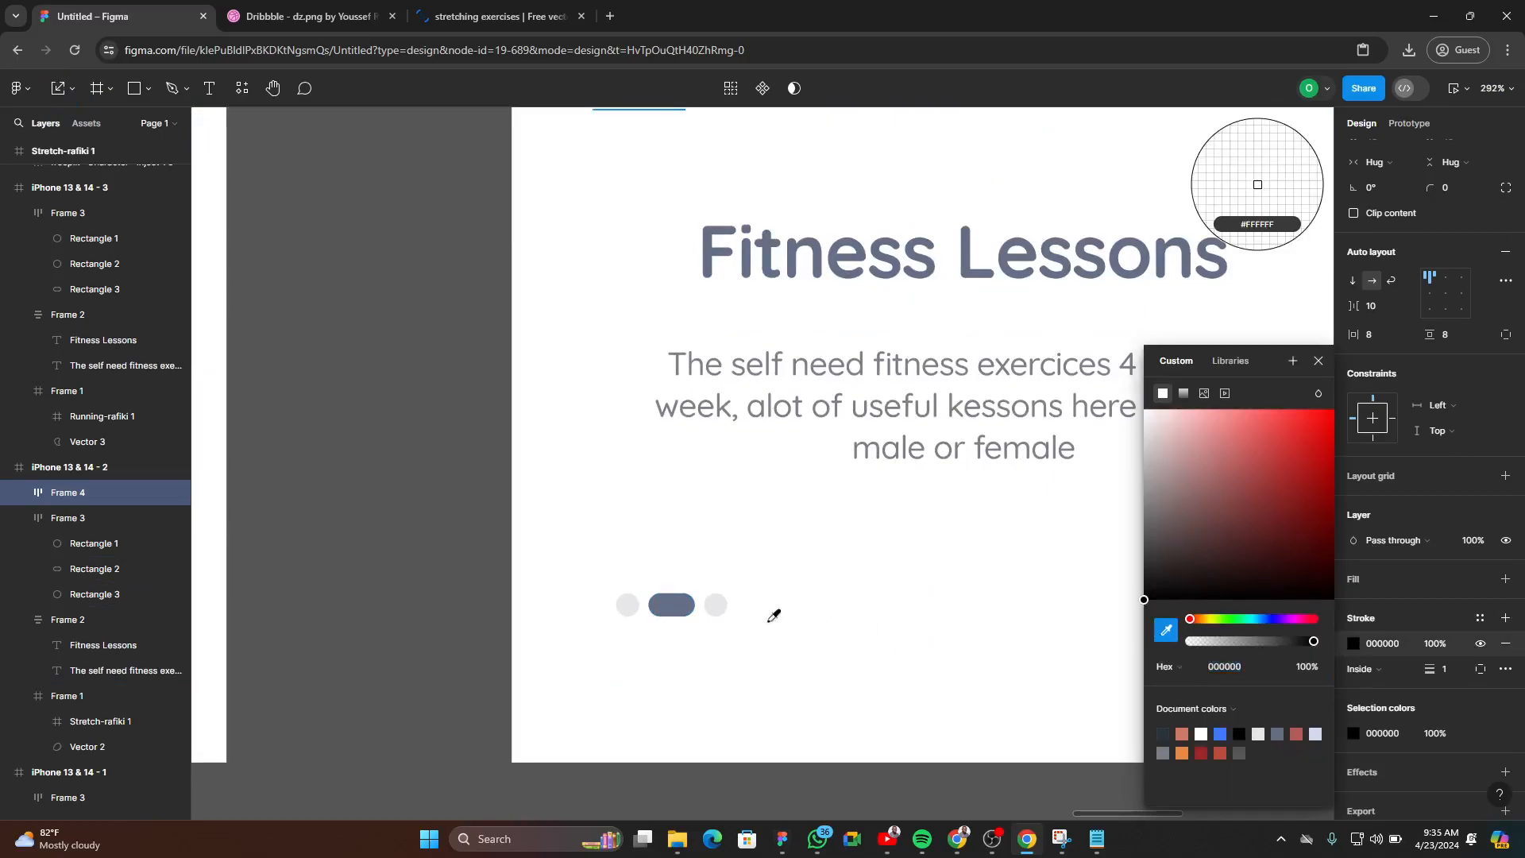
pyautogui.click(672, 605)
pyautogui.scroll(-6, 470, 616)
pyautogui.scroll(5, 548, 440)
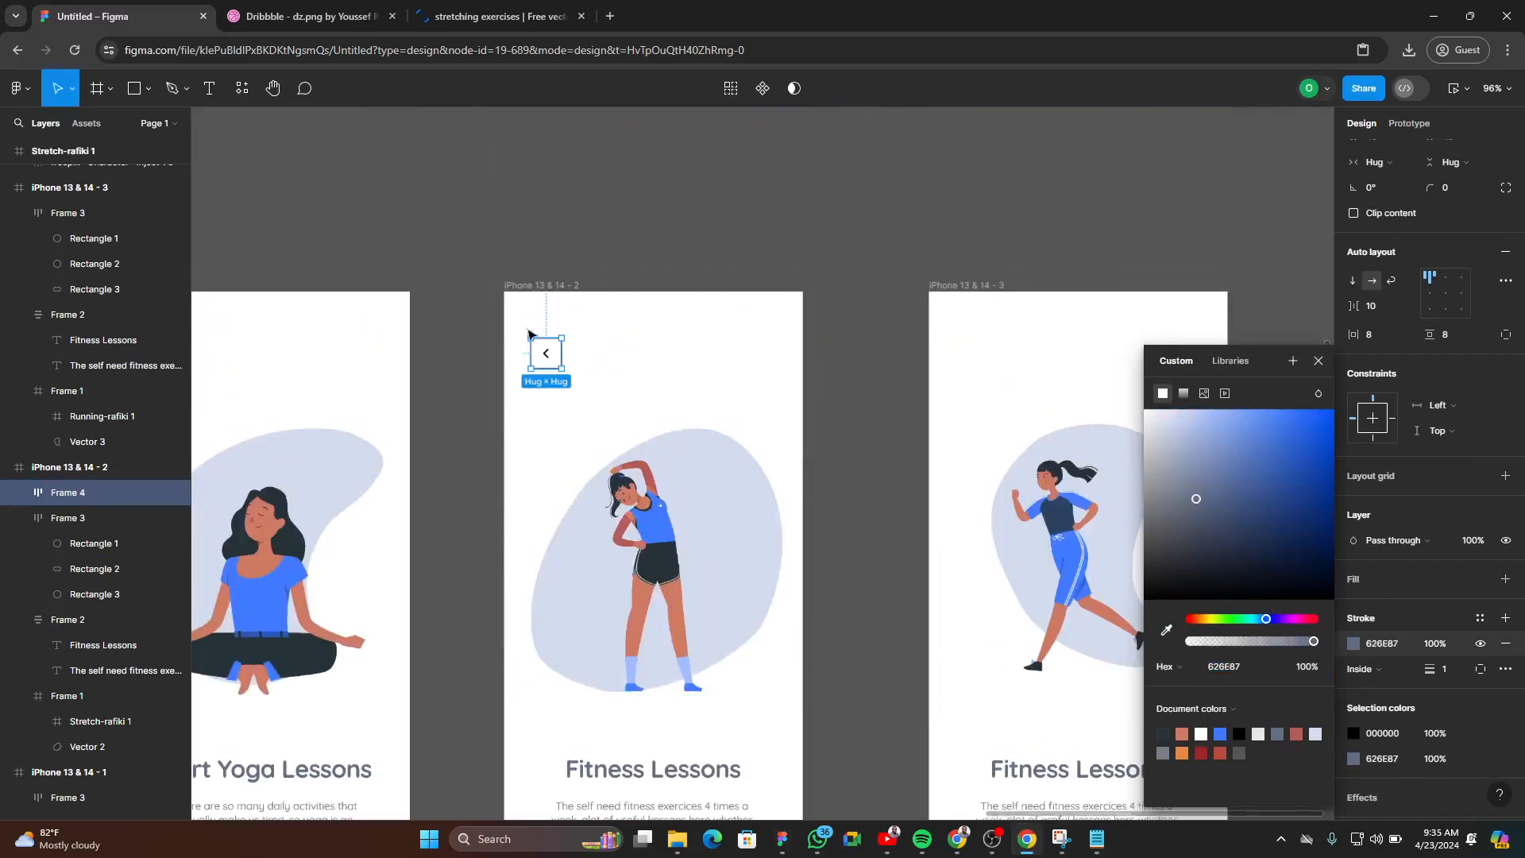
pyautogui.click(571, 453)
# - Recolour the arrow icon inside the frame to 626E87, matching the frame's stroke, and reselect its frame
pyautogui.scroll(6, 554, 547)
pyautogui.scroll(3, 554, 547)
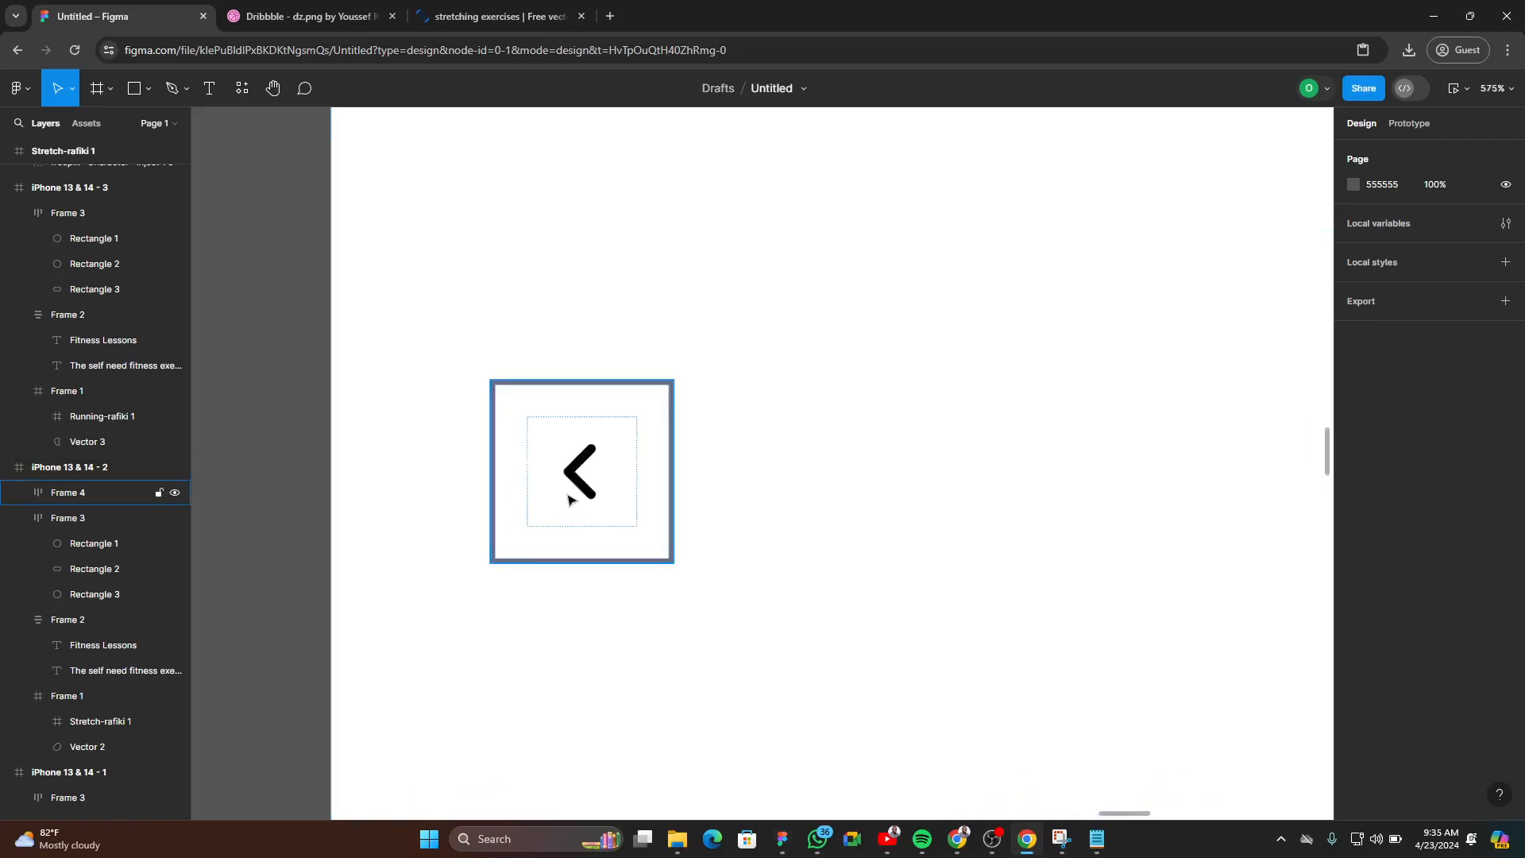
pyautogui.click(554, 546)
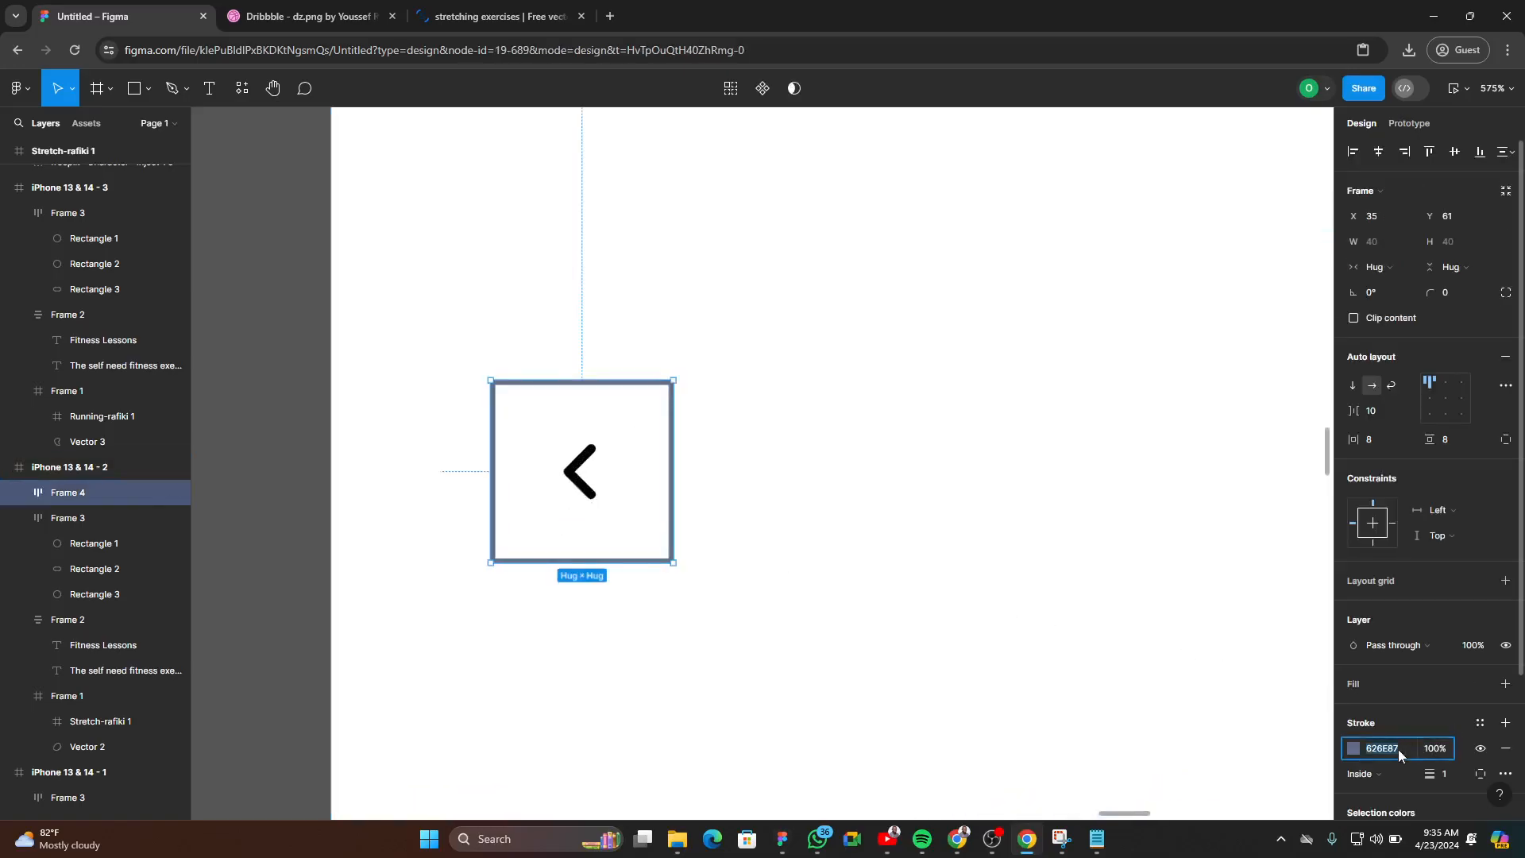
pyautogui.press('Return')
pyautogui.press('Return')
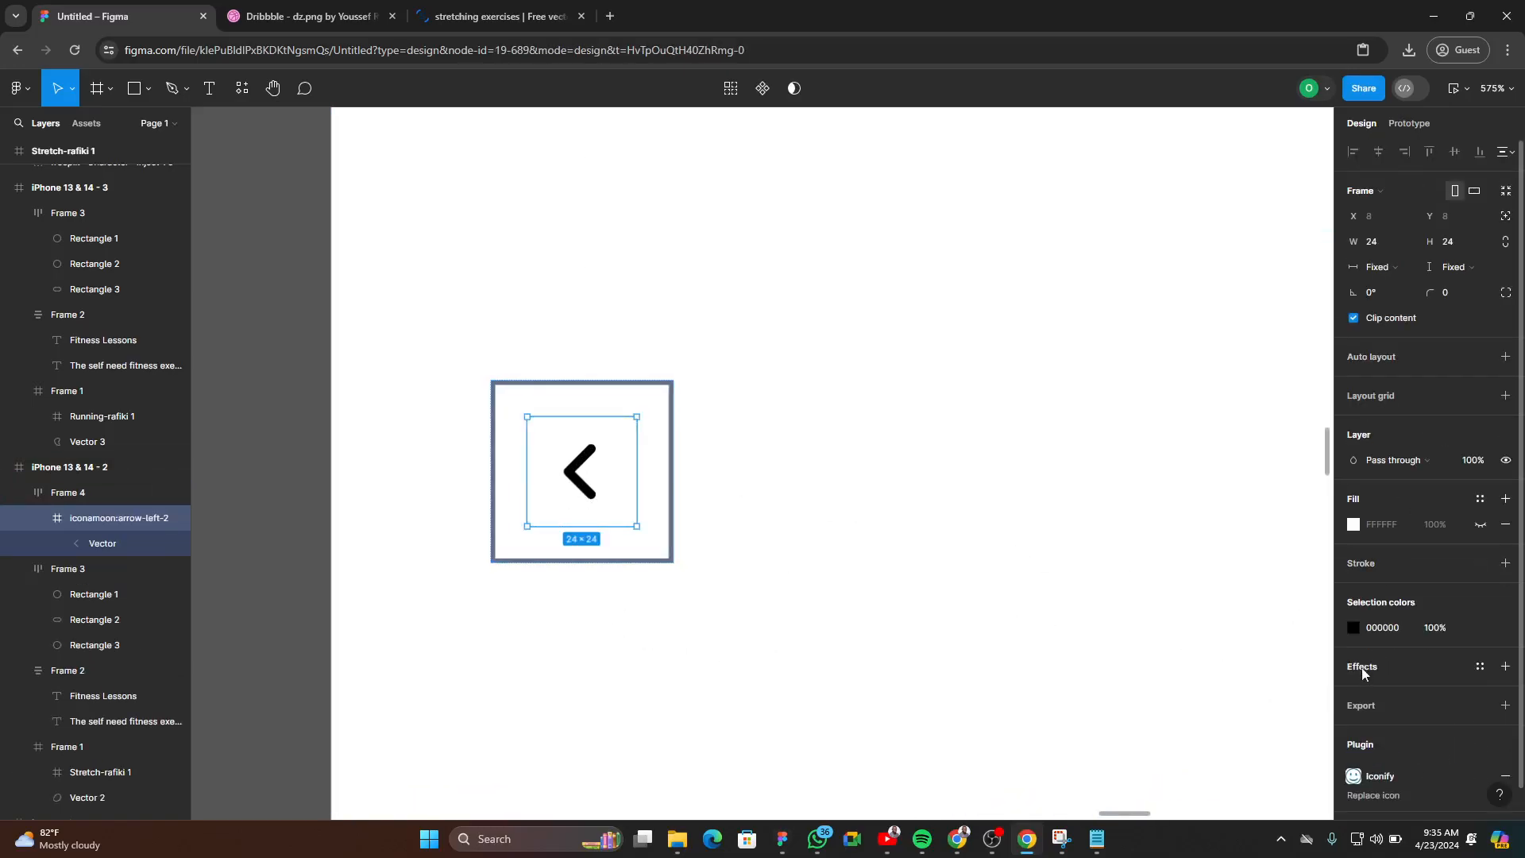
pyautogui.click(1396, 628)
pyautogui.write('626E87')
pyautogui.press('Return')
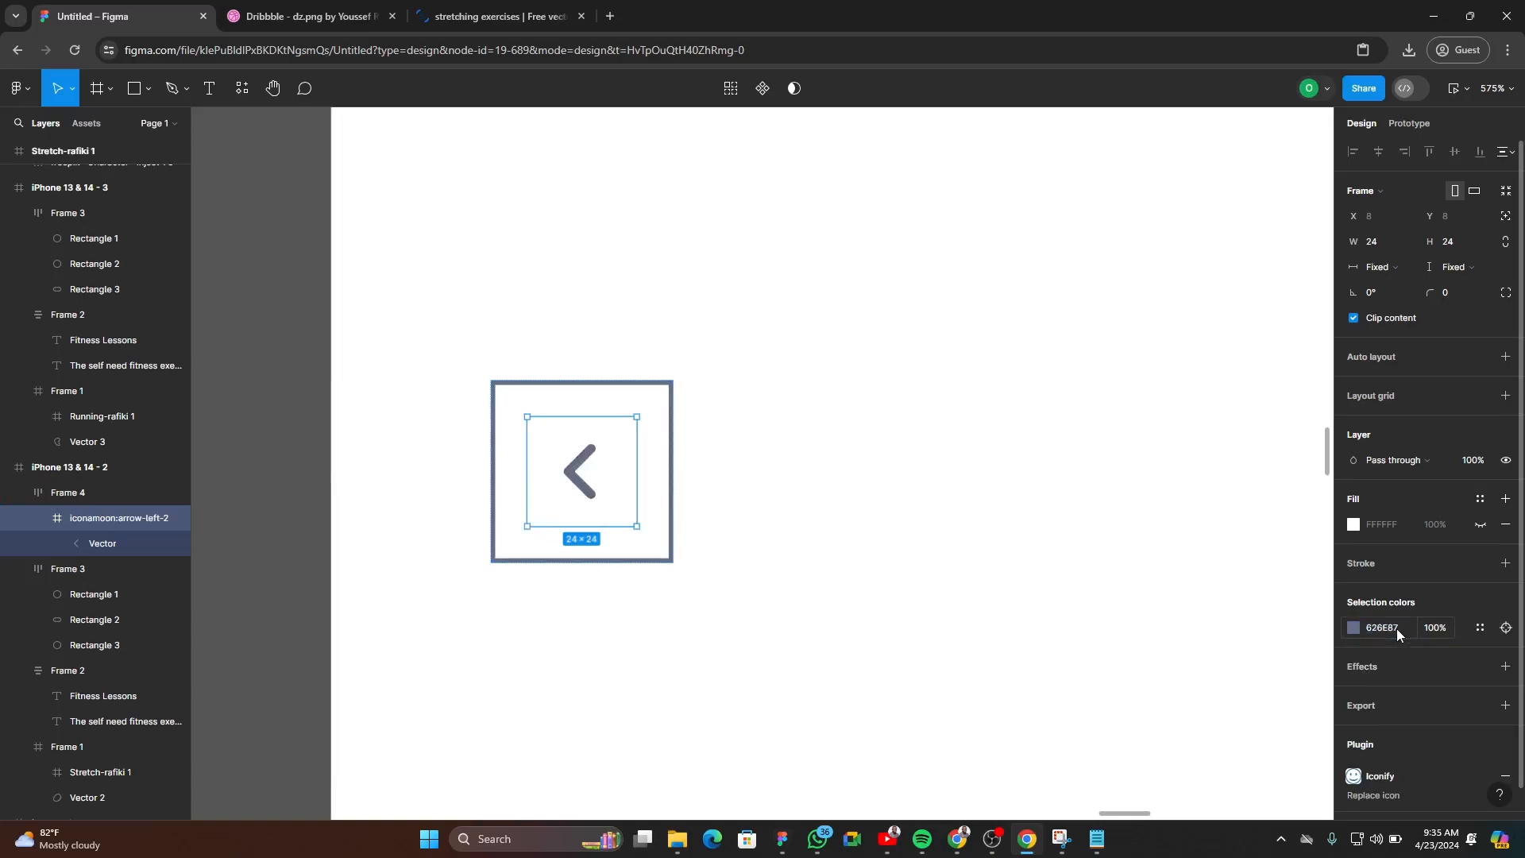
pyautogui.press('Escape')
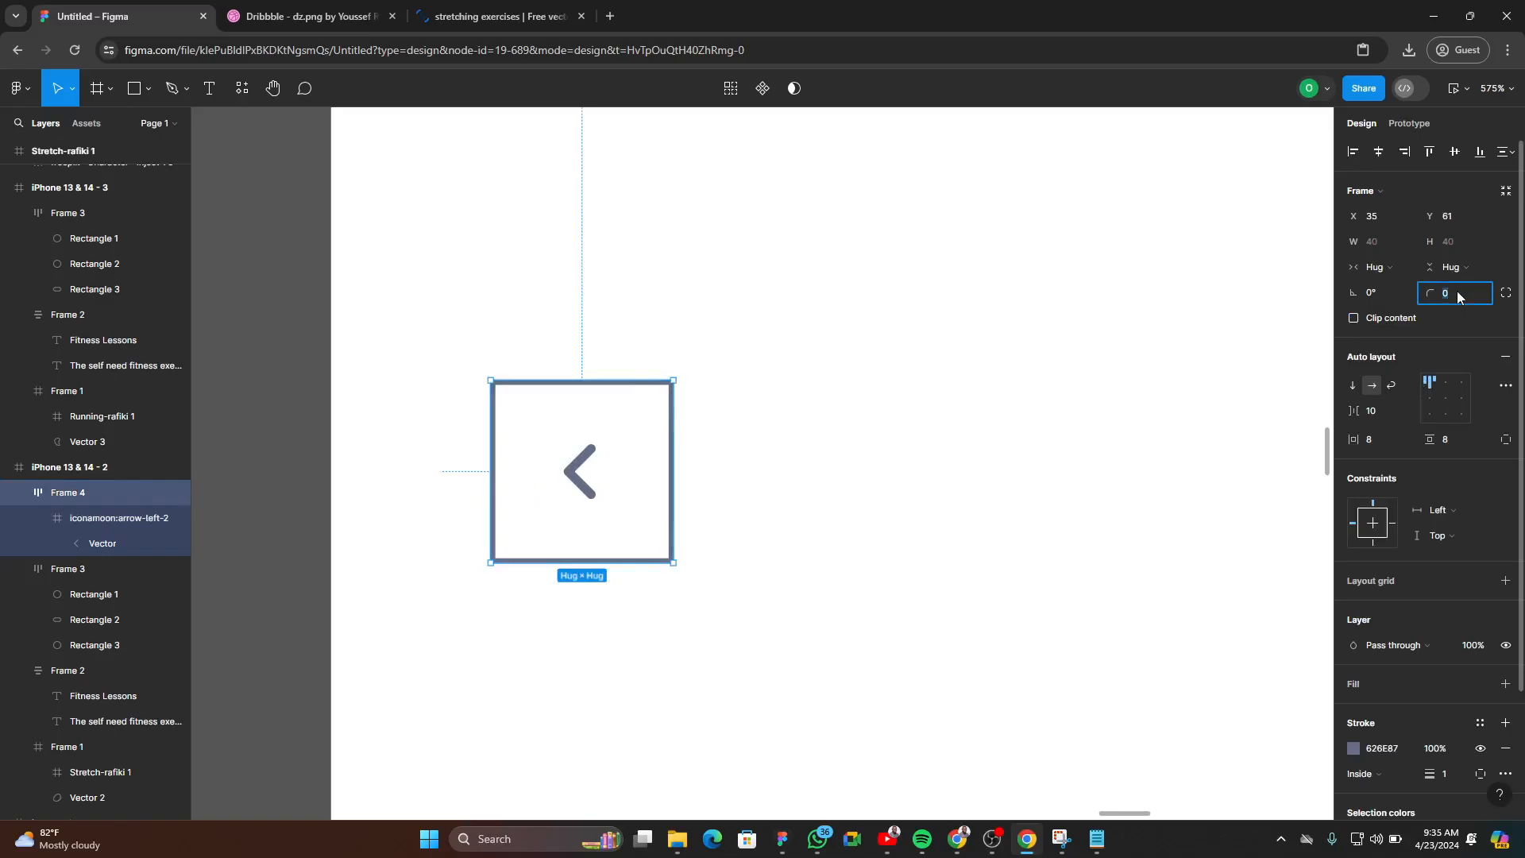
# - Set the arrow frame's corner radius to 120 to make it circular, and clear the selection
pyautogui.write('120')
pyautogui.press('Return')
pyautogui.scroll(-3, 719, 492)
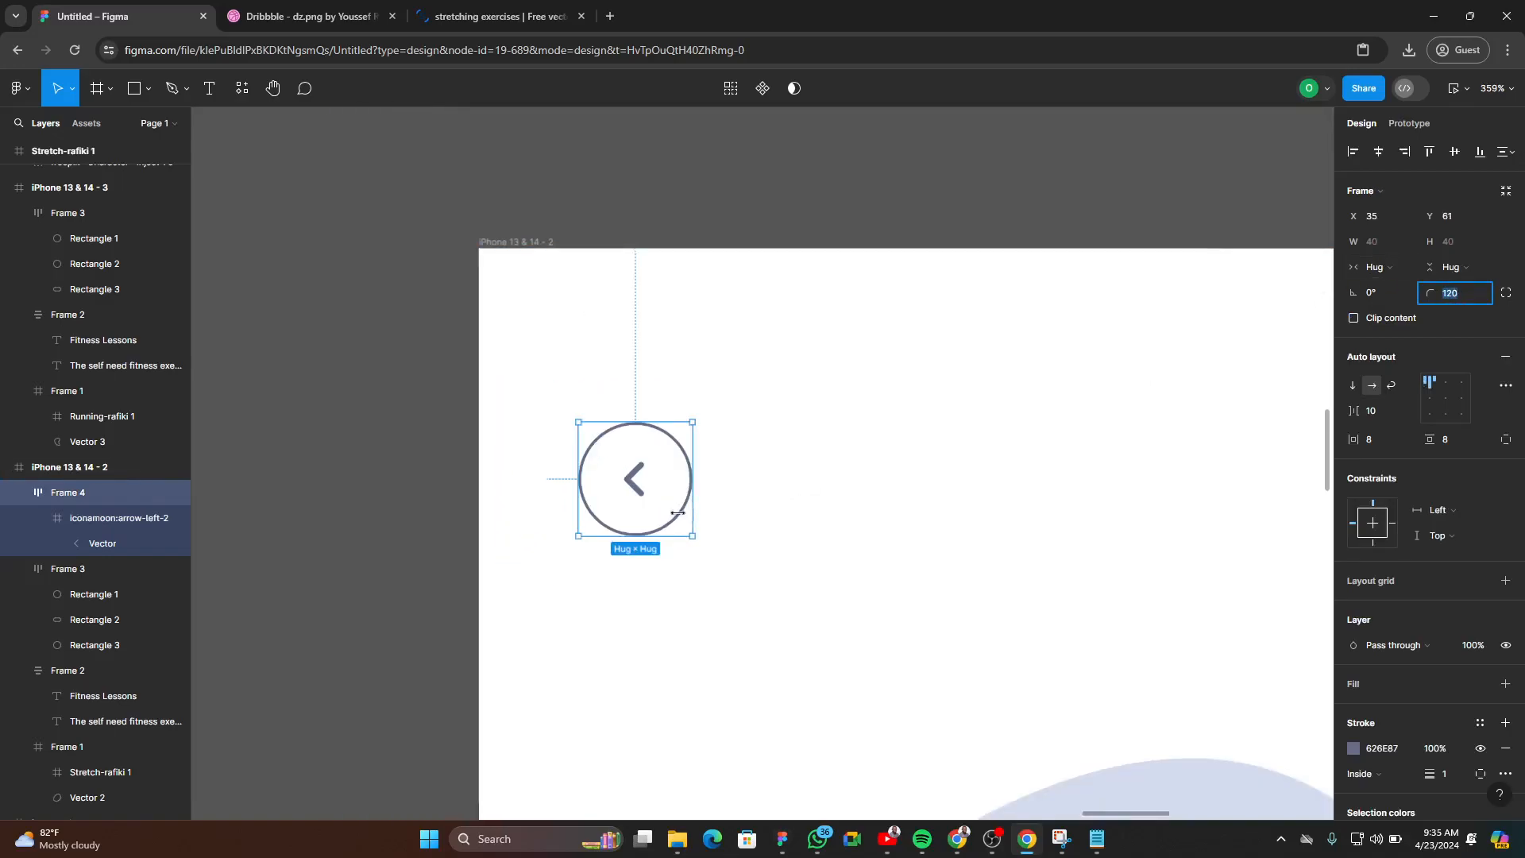
pyautogui.scroll(-3, 685, 505)
pyautogui.press('Escape')
pyautogui.press('Escape')
# - Compare the outline of the back button on iPhone 13 & 14 - 2 with the back button in the reference design
pyautogui.scroll(2, 681, 671)
pyautogui.scroll(-3, 539, 631)
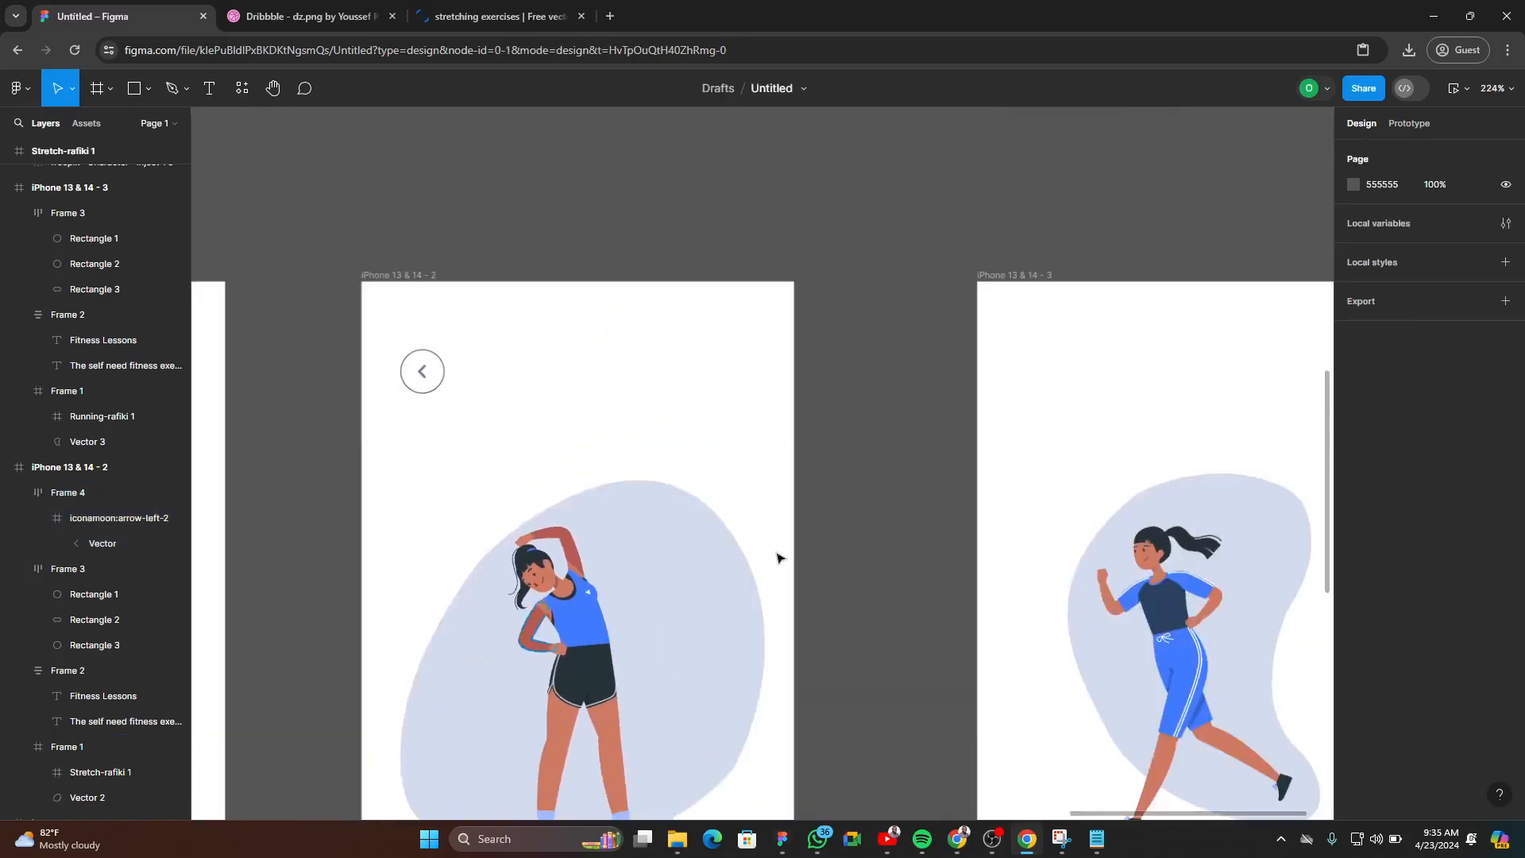
pyautogui.scroll(-5, 739, 572)
pyautogui.scroll(1, 1048, 458)
pyautogui.hscroll(-3, 903, 397)
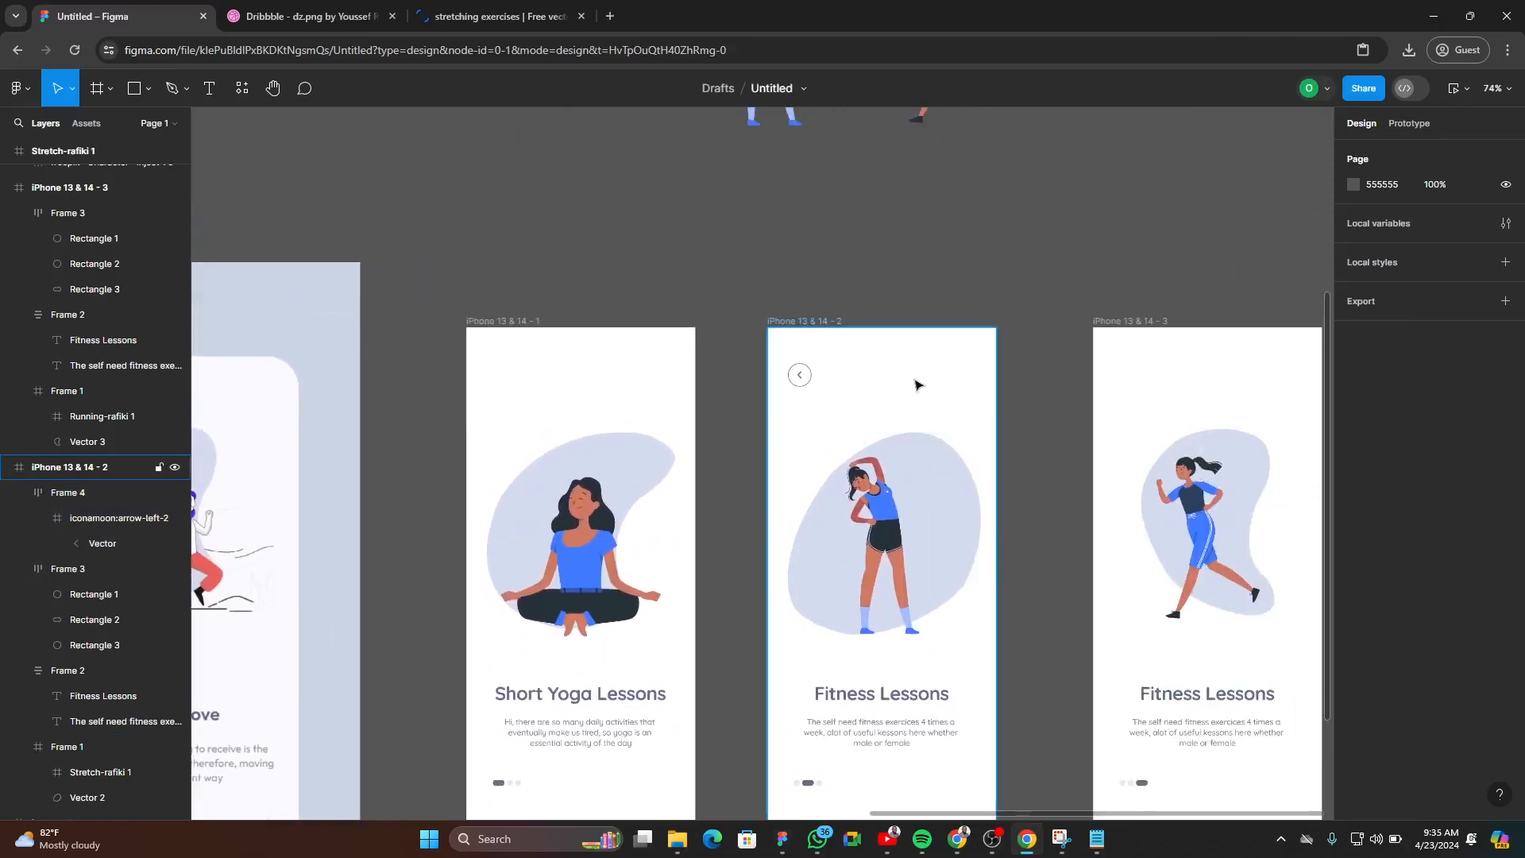
pyautogui.scroll(8, 904, 397)
pyautogui.scroll(-2, 992, 421)
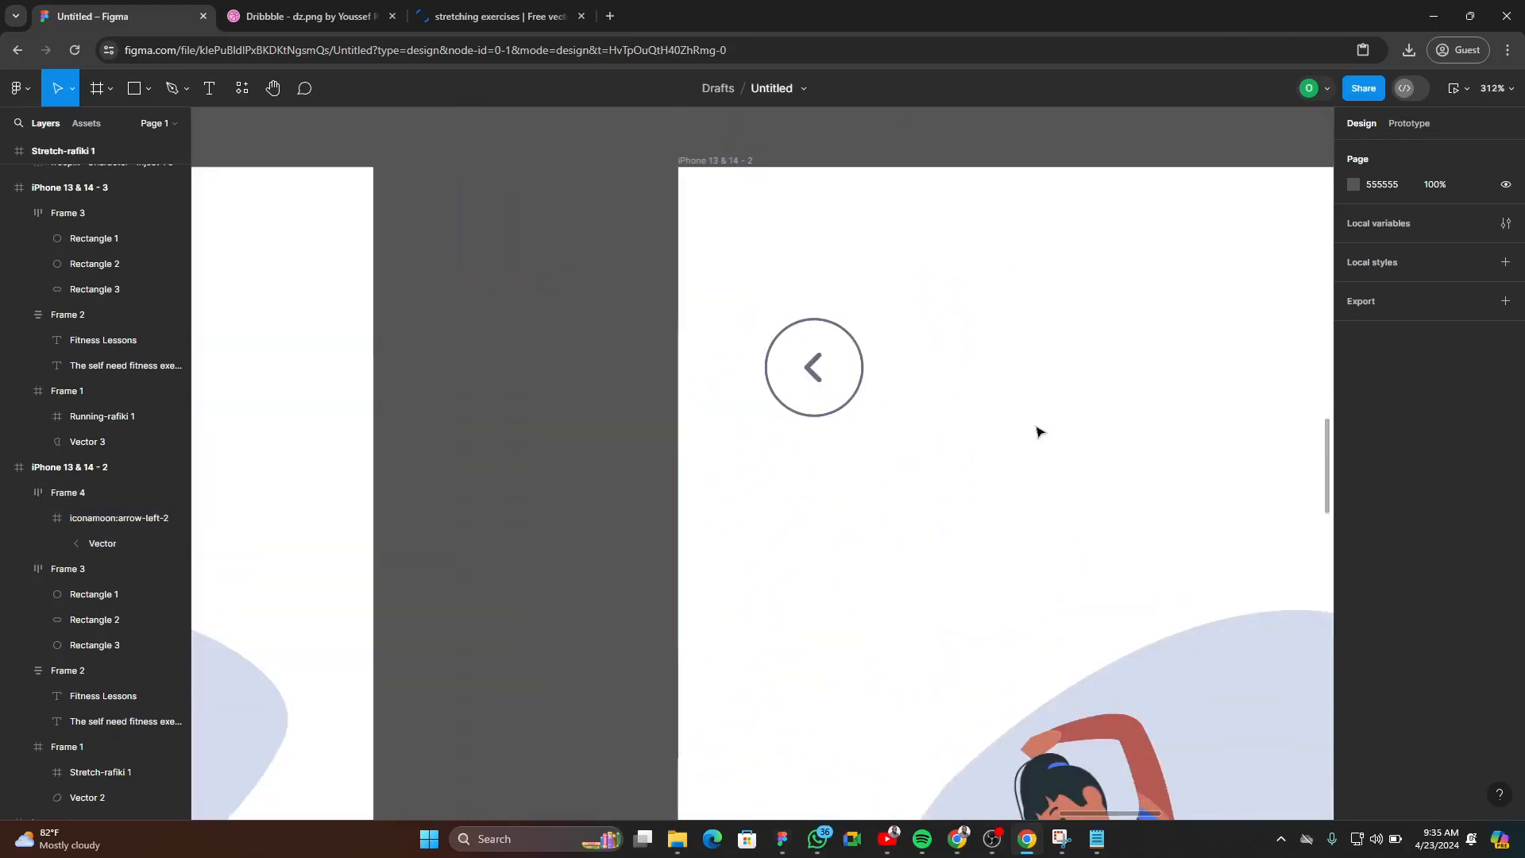
pyautogui.scroll(-3, 902, 460)
pyautogui.hscroll(-3, 528, 504)
pyautogui.scroll(3, 582, 469)
pyautogui.scroll(2, 378, 444)
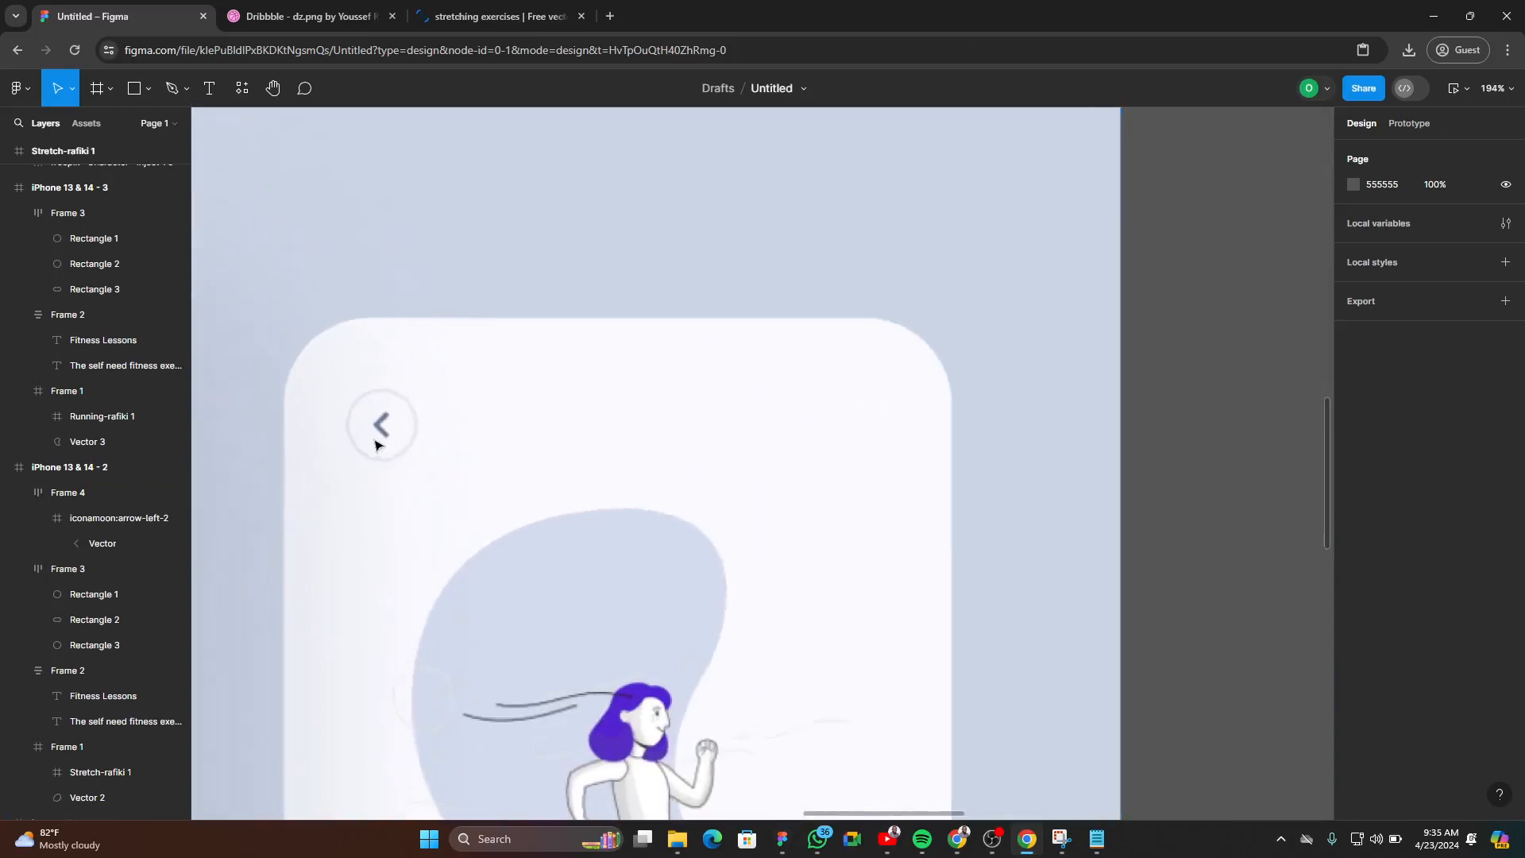
pyautogui.scroll(3, 1028, 484)
pyautogui.hscroll(6, 884, 446)
pyautogui.hscroll(10, 1095, 429)
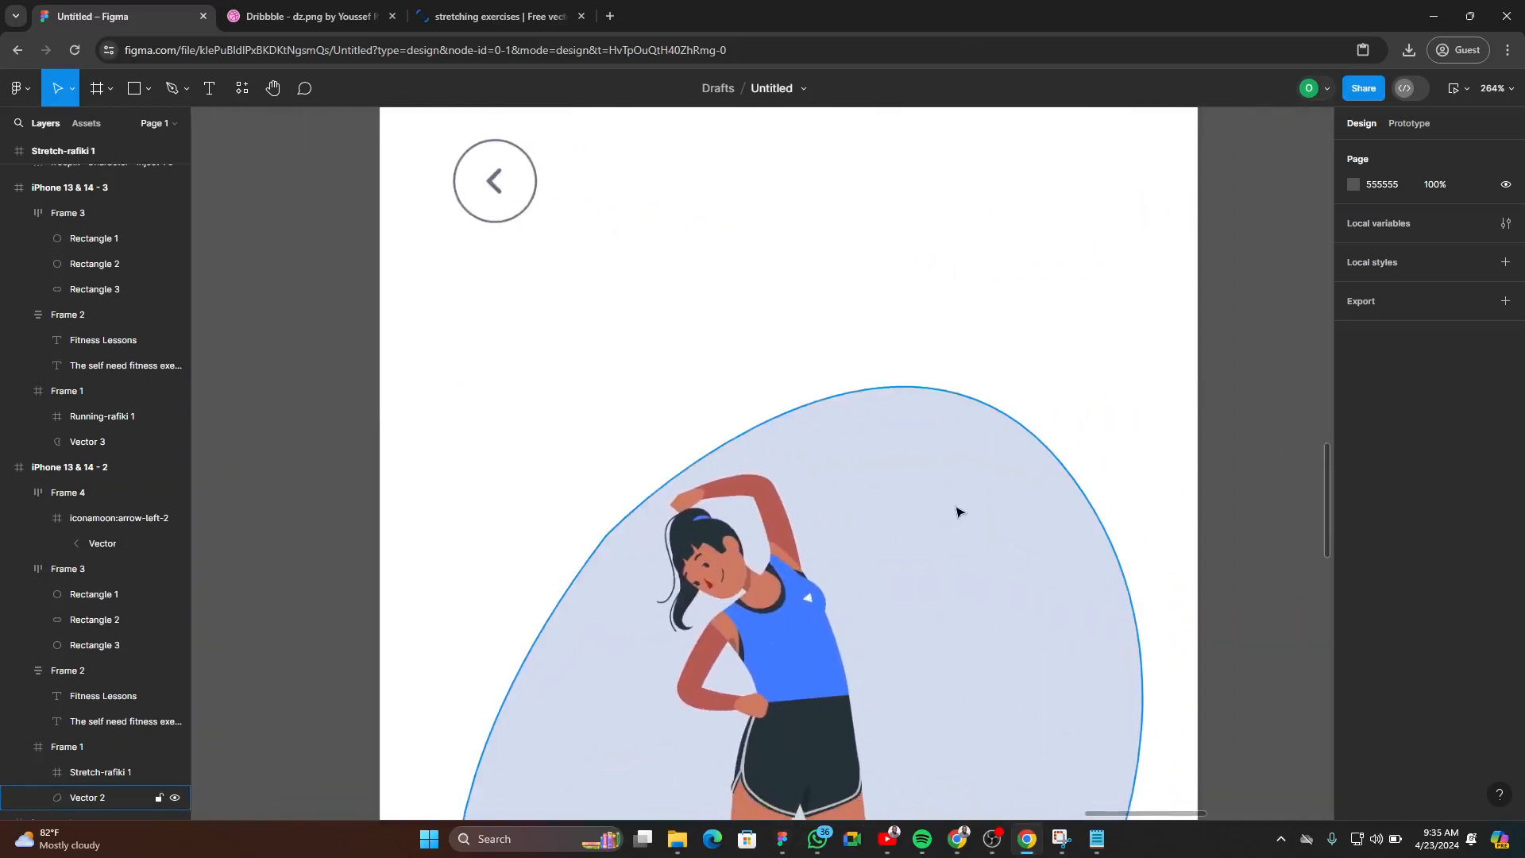
# - Recolour the back button's stroke to D4DBED by sampling the blob behind the stretching woman, and deselect it
pyautogui.click(522, 211)
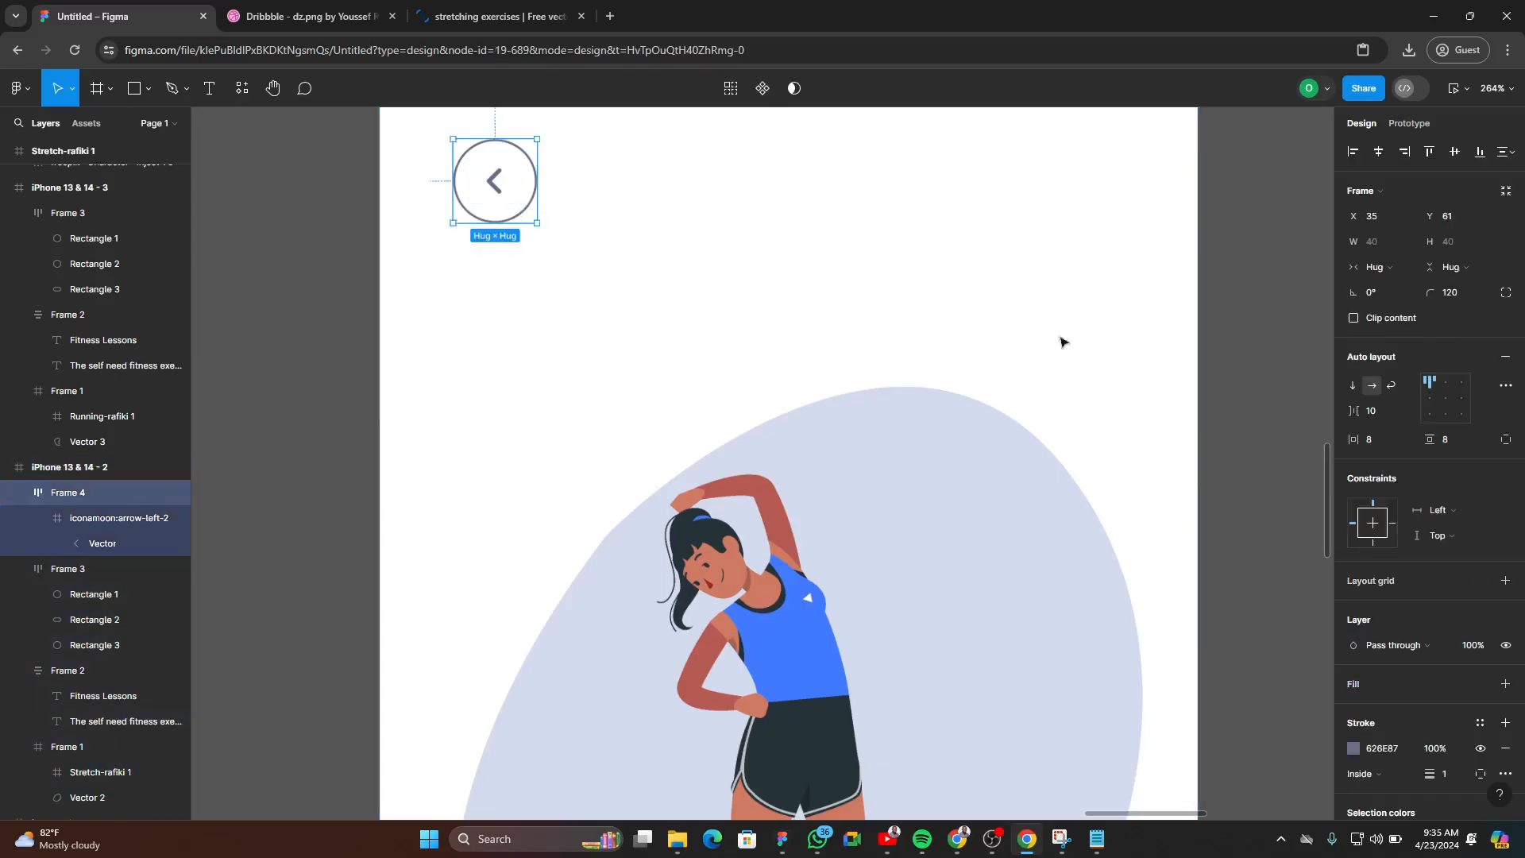
pyautogui.click(1356, 748)
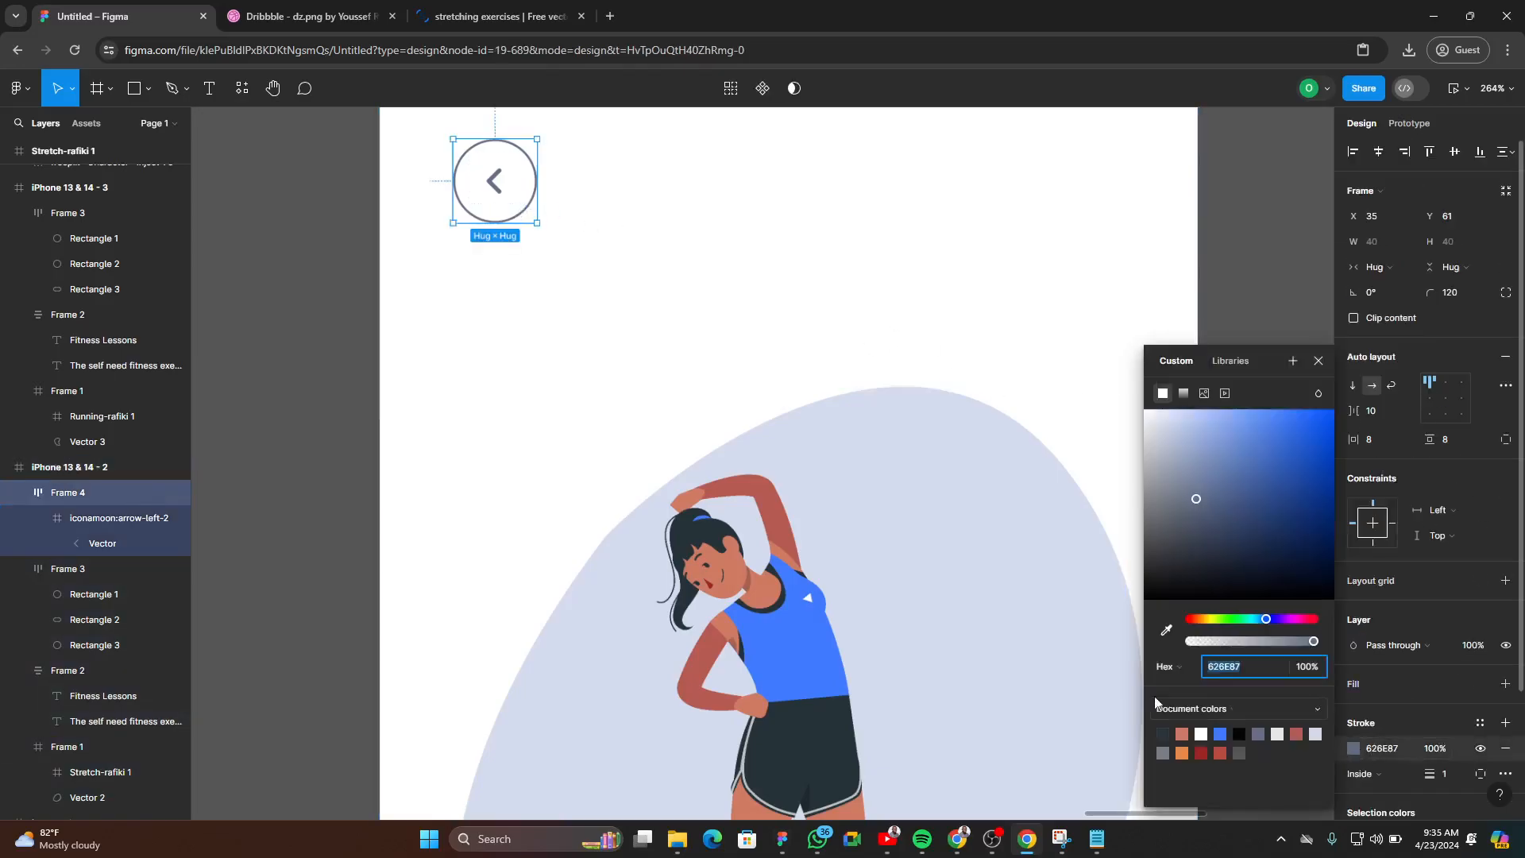
pyautogui.click(1167, 630)
pyautogui.click(906, 500)
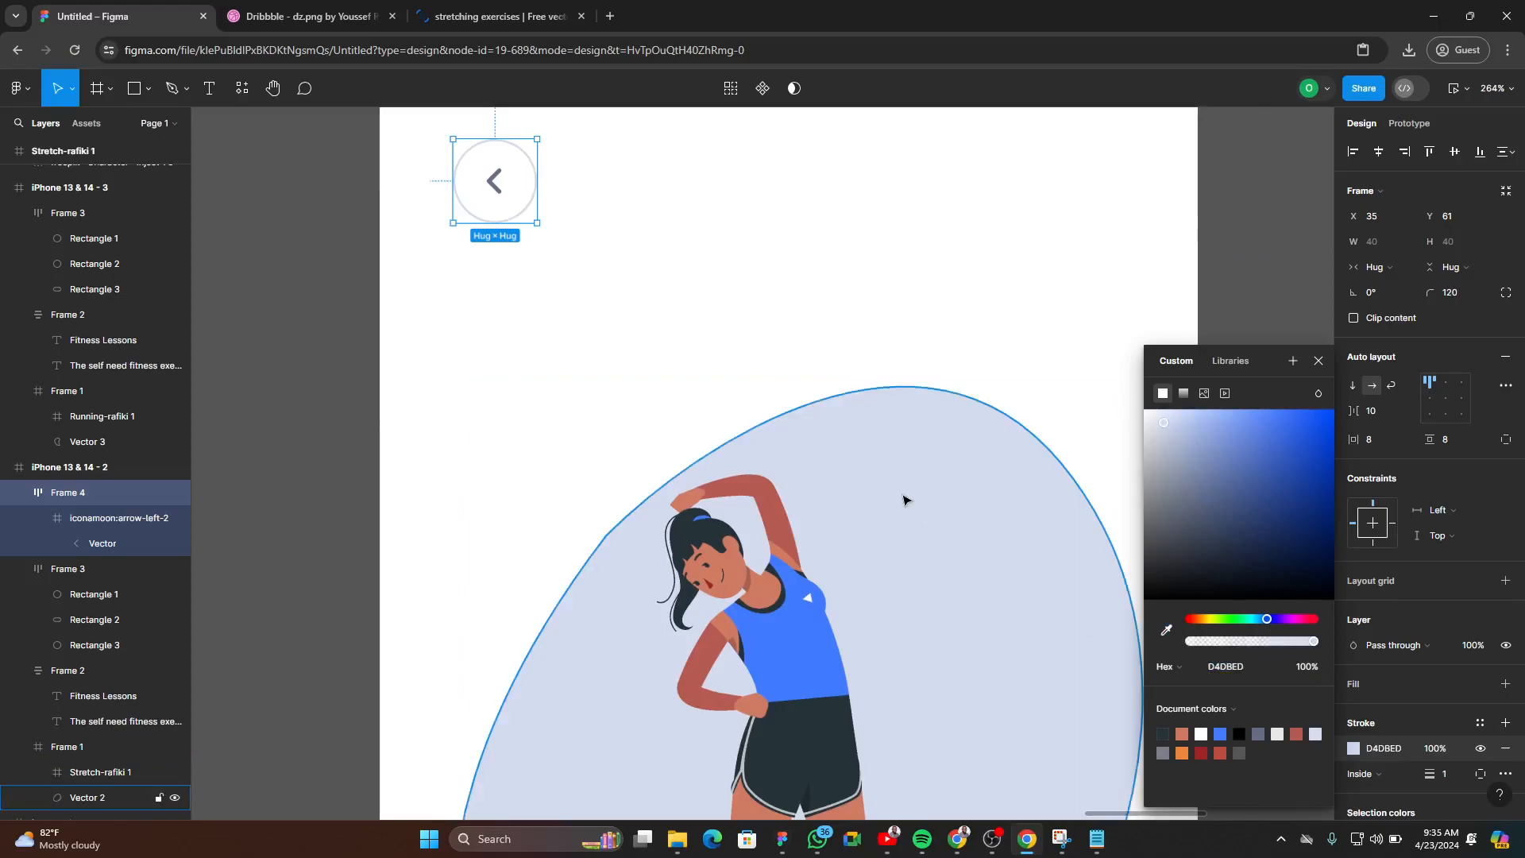
pyautogui.scroll(-3, 421, 516)
pyautogui.click(1123, 201)
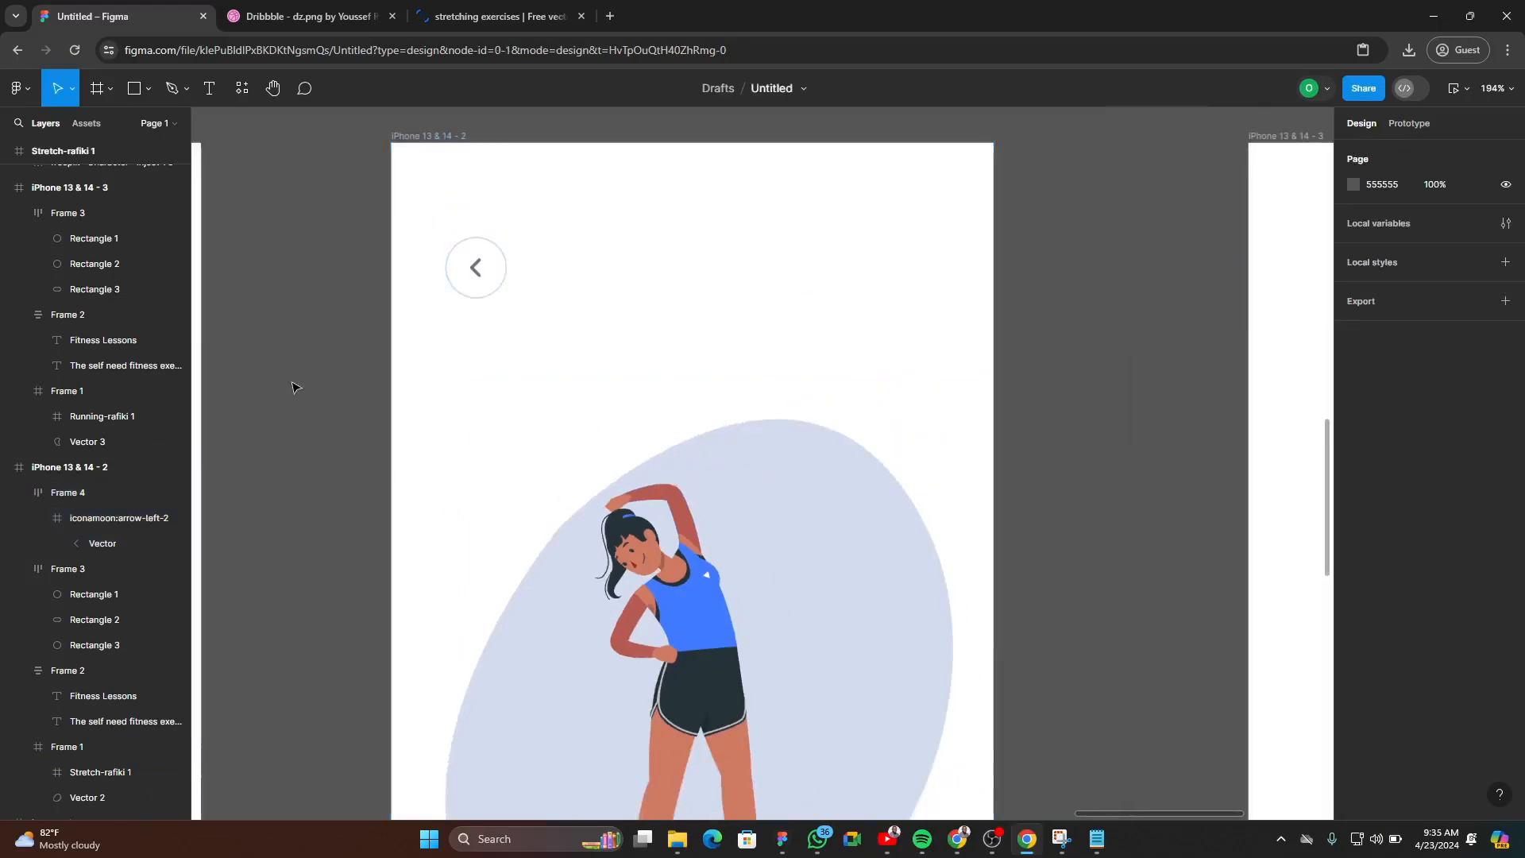
# - Show the layout grids and move the back button to X 24, Y 49, aligned with the first column's edge
pyautogui.scroll(-3, 299, 381)
pyautogui.scroll(-4, 800, 413)
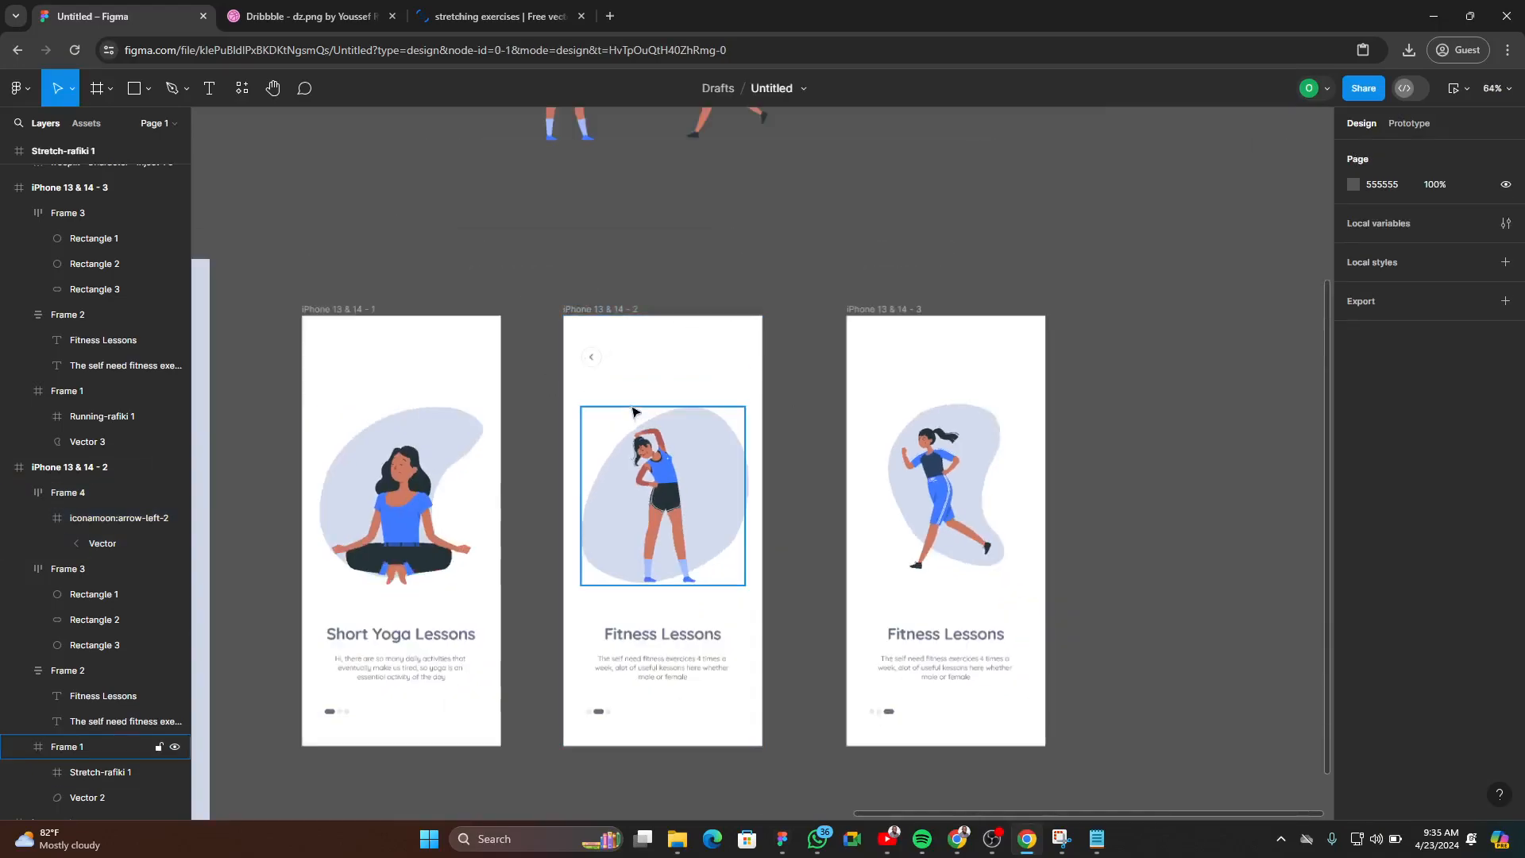
pyautogui.hotkey('shift', 'g')
pyautogui.scroll(4, 612, 393)
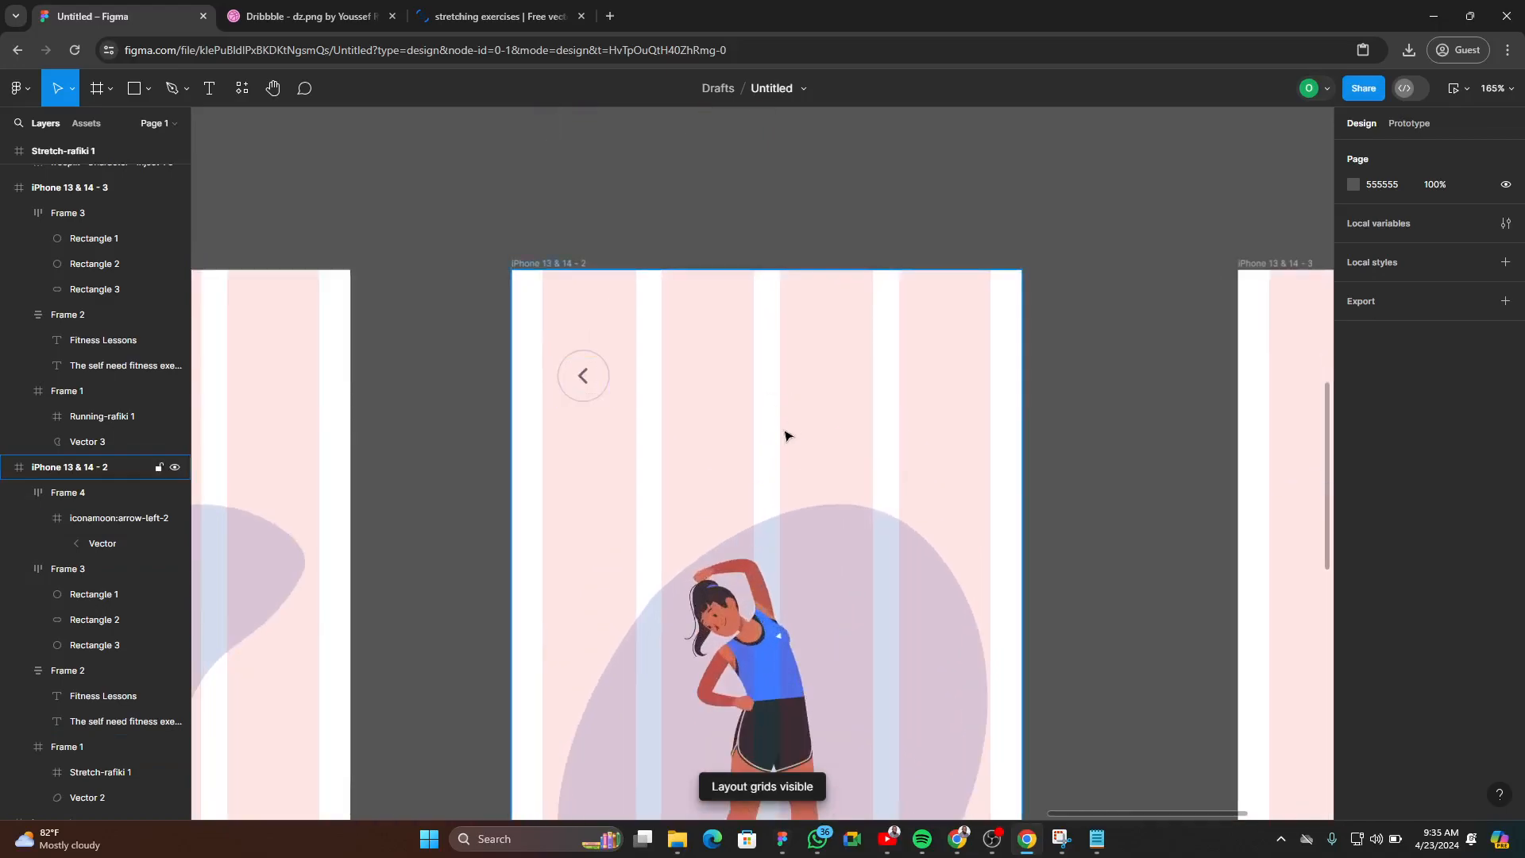
pyautogui.scroll(-2, 790, 432)
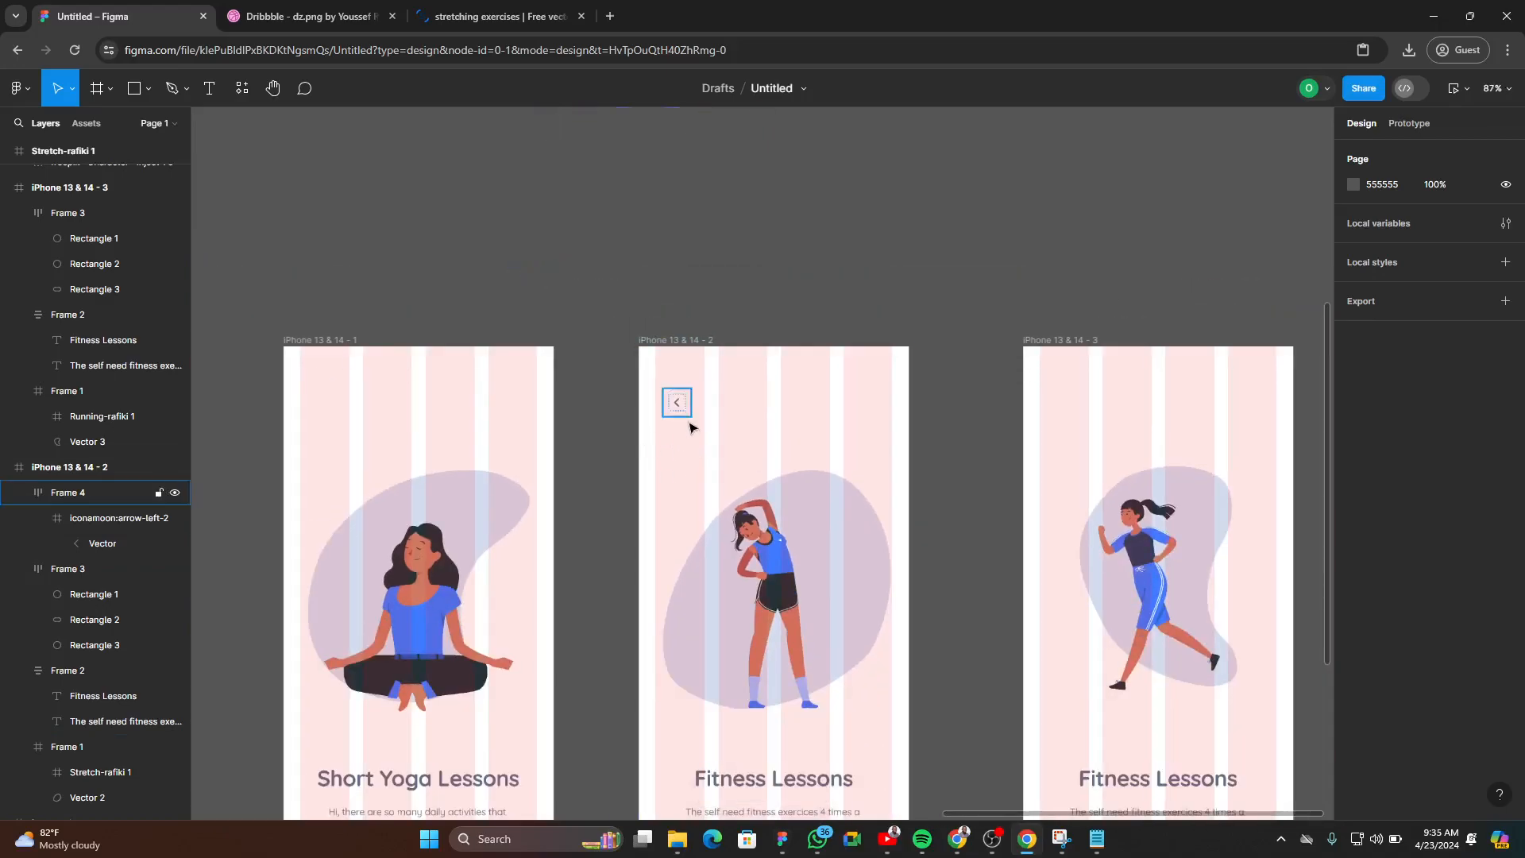
pyautogui.click(681, 408)
pyautogui.scroll(5, 680, 408)
pyautogui.moveTo(683, 407)
pyautogui.mouseDown()
pyautogui.moveTo(650, 374)
pyautogui.moveTo(667, 382)
pyautogui.mouseUp()
pyautogui.scroll(-4, 522, 492)
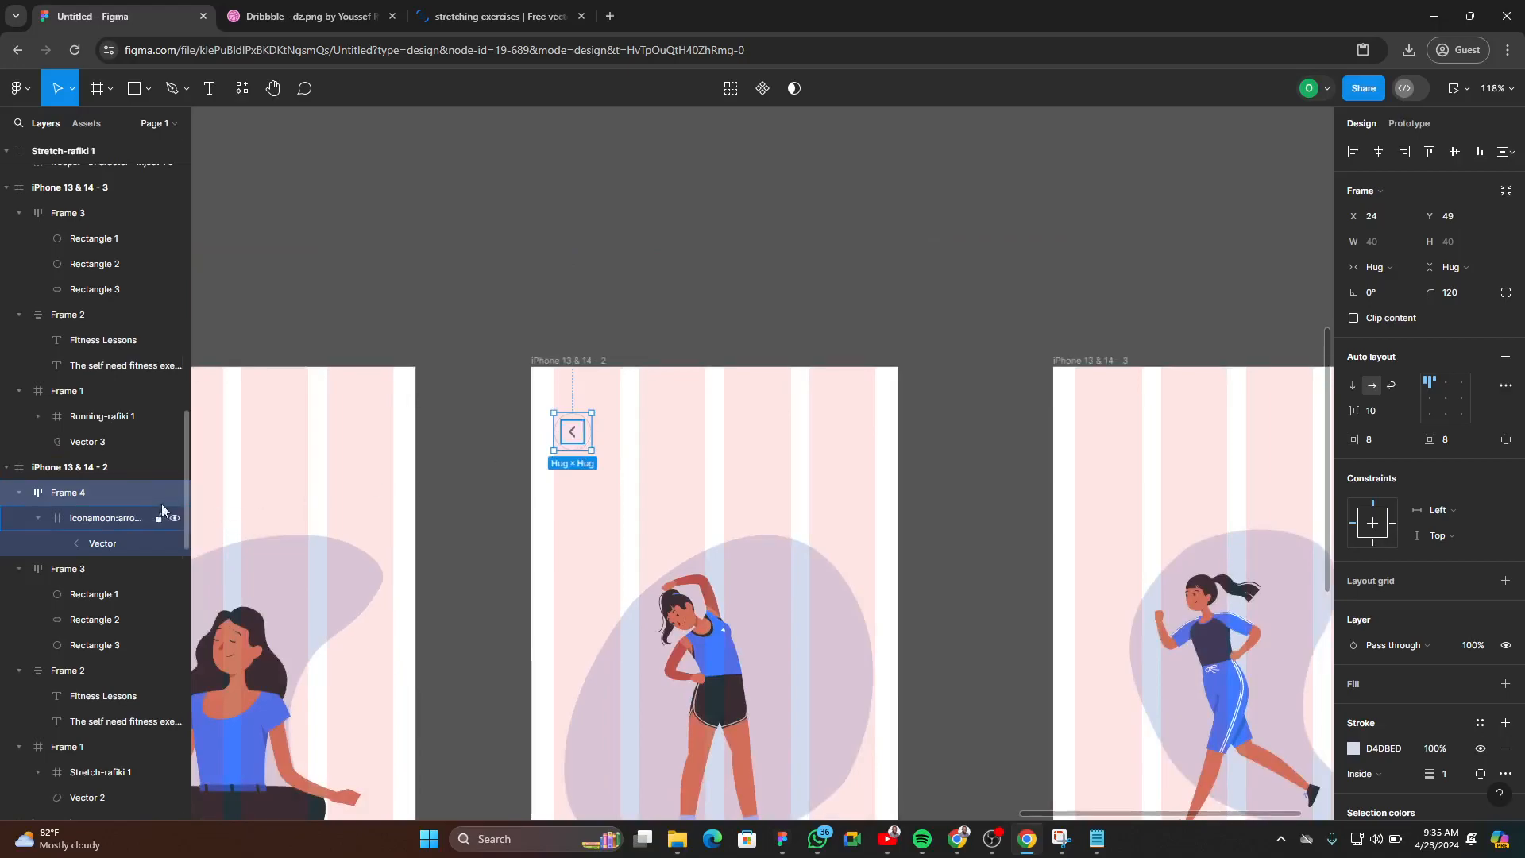
# - Rename the back button's frame as Back arrow
pyautogui.doubleClick(78, 499)
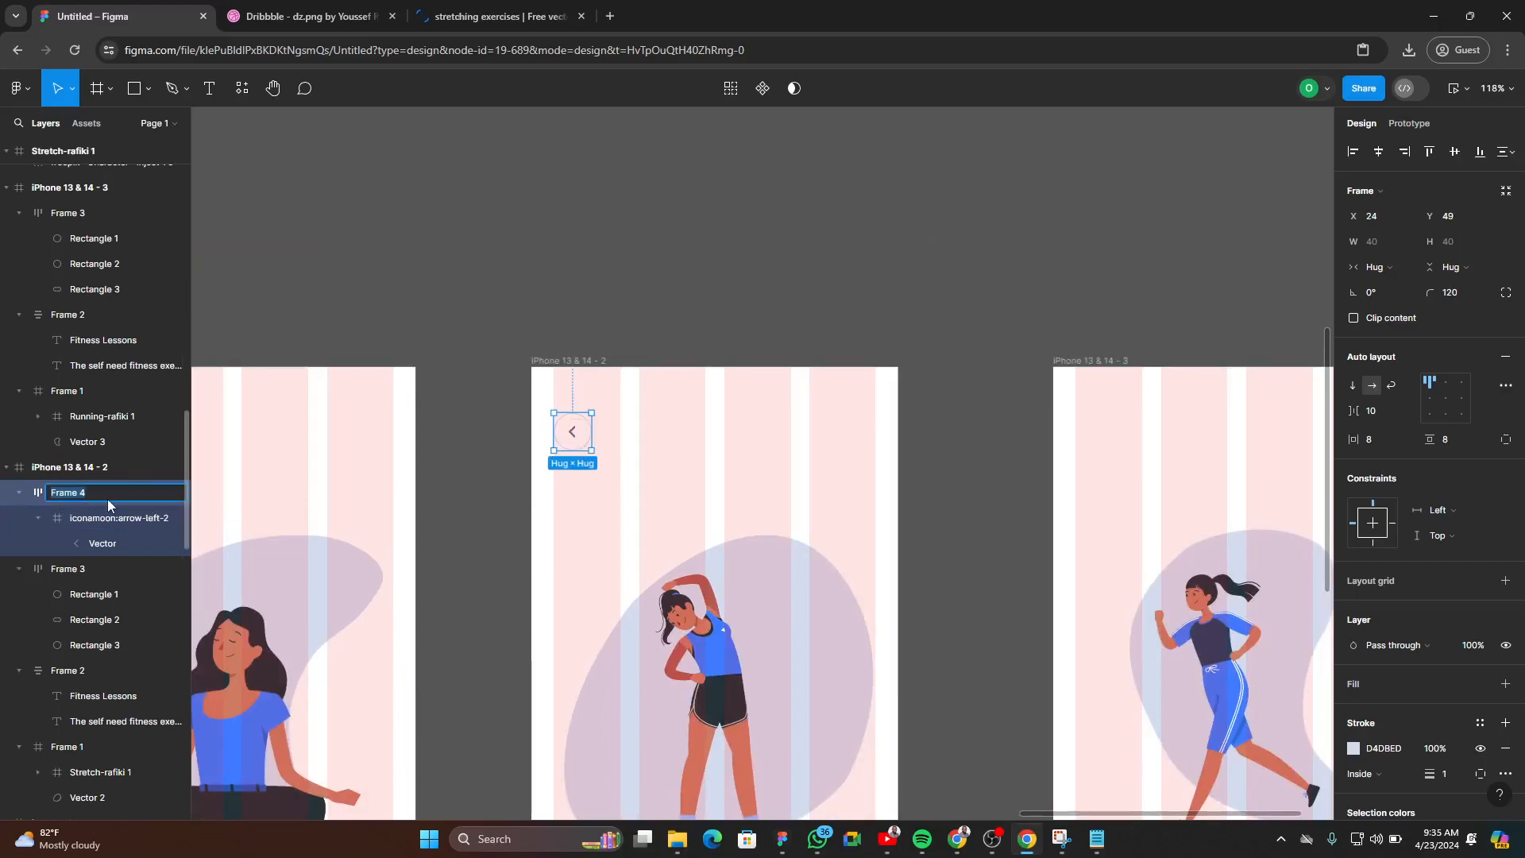
pyautogui.write('Back arrow')
pyautogui.press('Return')
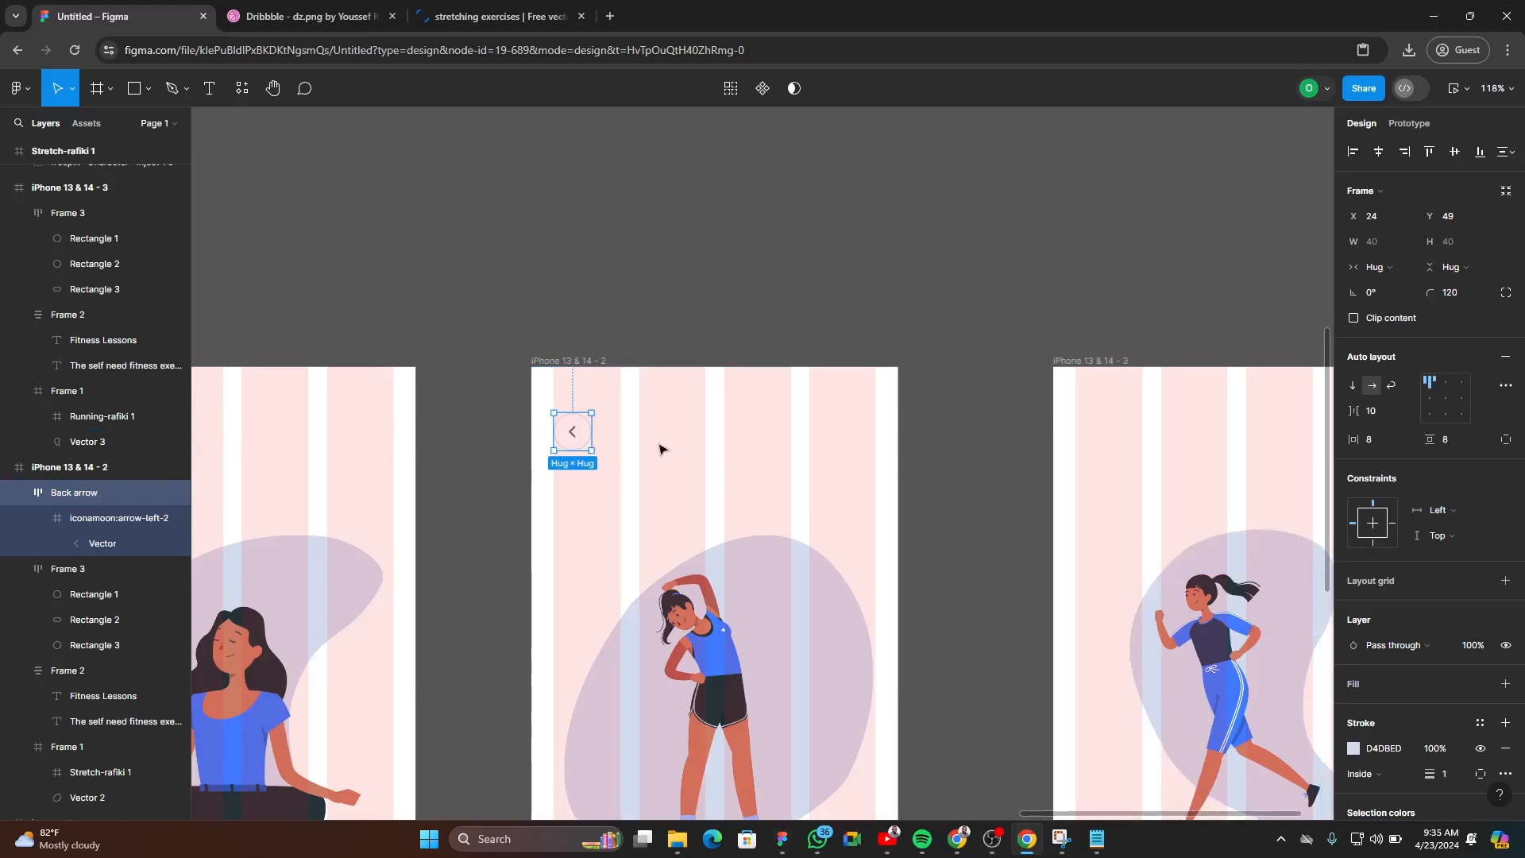
# - Paste a copy of the Back arrow frame into iPhone 13 & 14 - 3 at X 24, Y 49
pyautogui.hscroll(5, 728, 526)
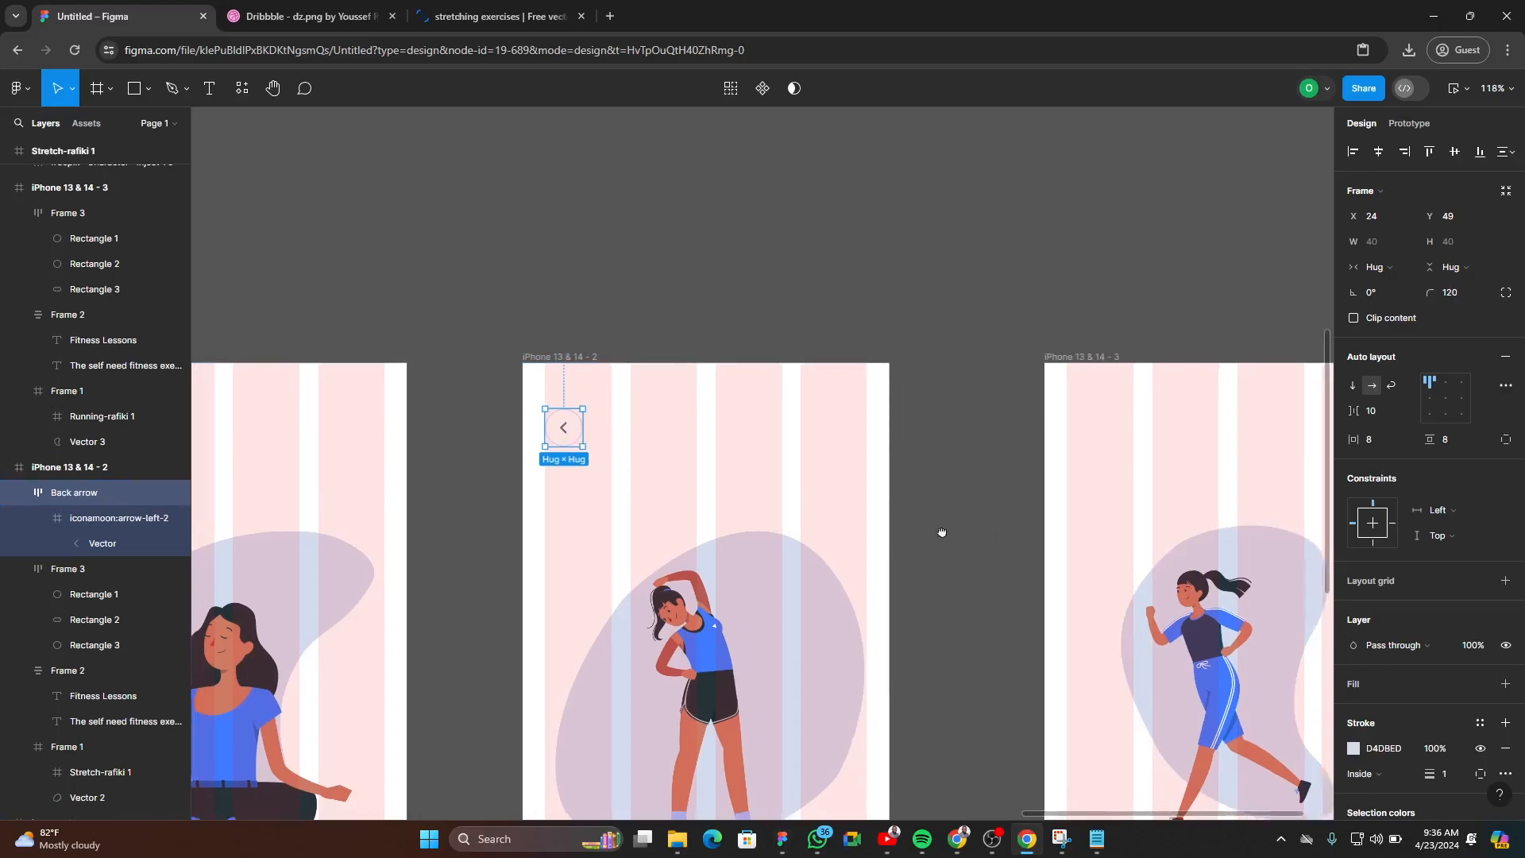
pyautogui.click(808, 393)
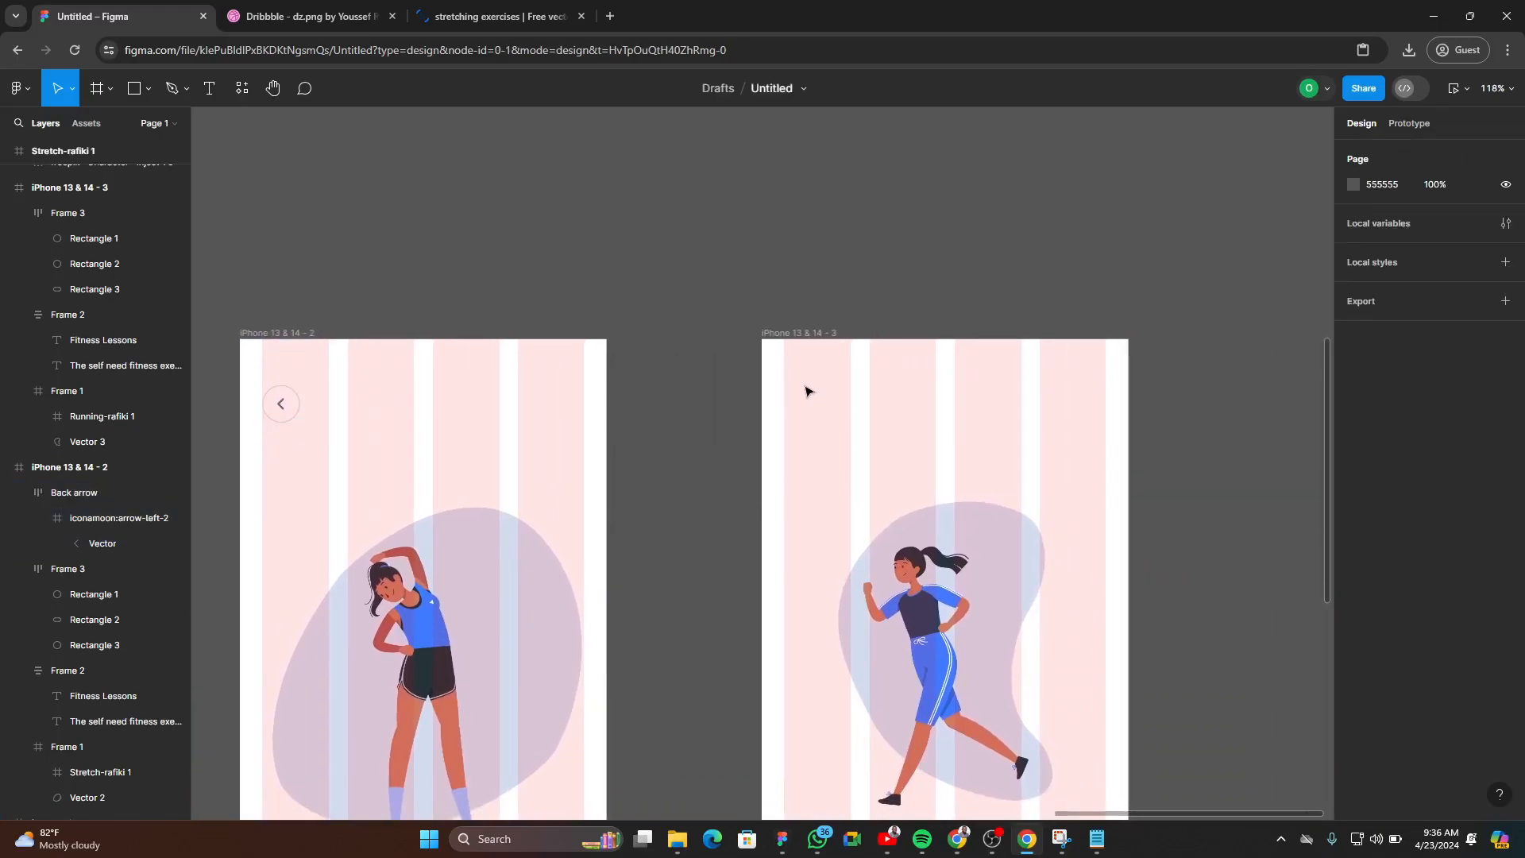
pyautogui.click(795, 335)
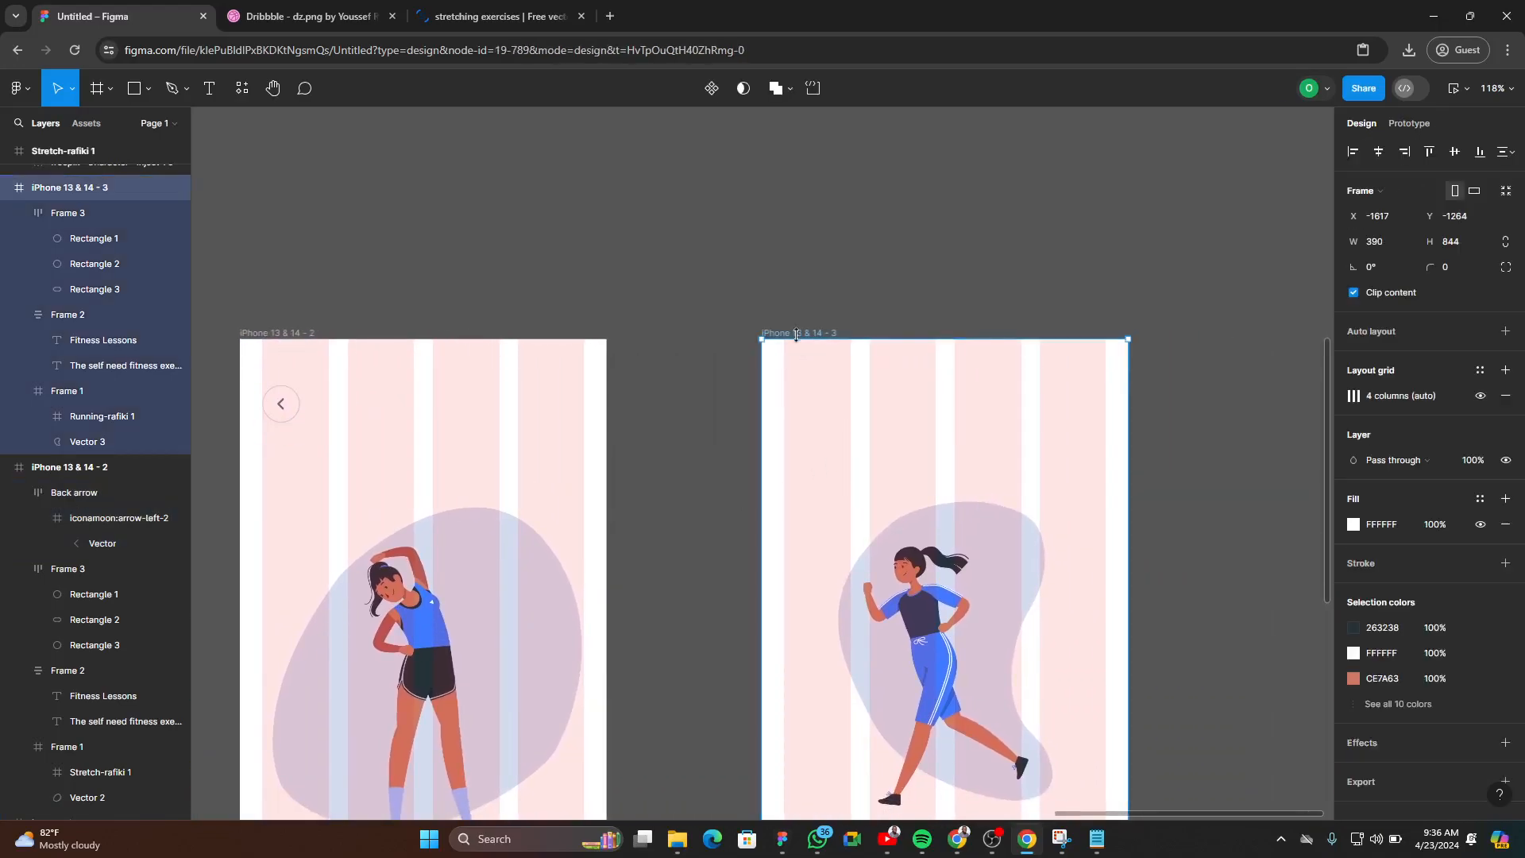
pyautogui.hotkey('ctrl', 'v')
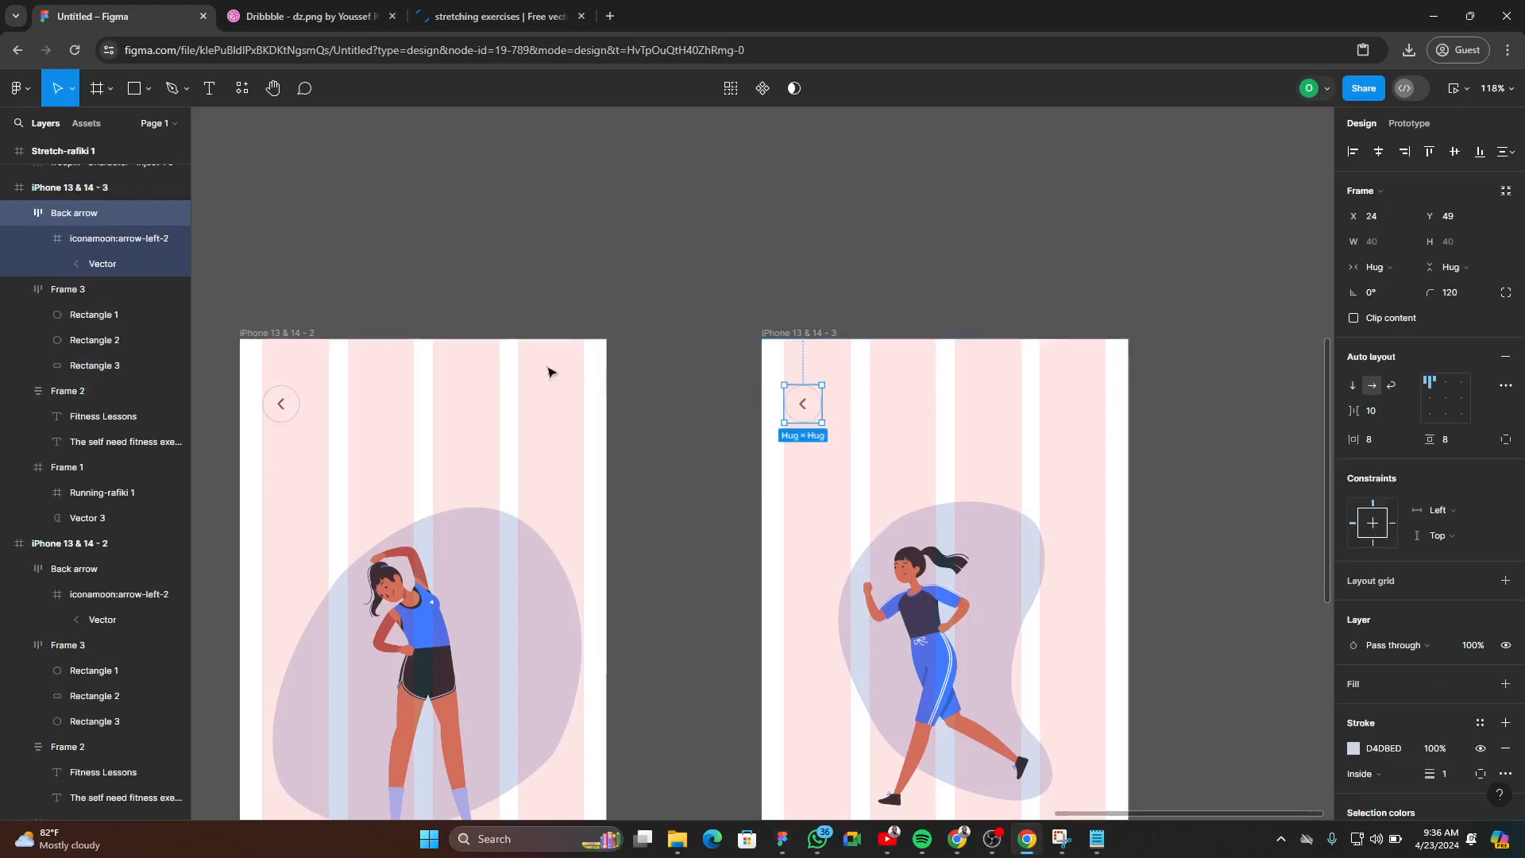
pyautogui.click(301, 405)
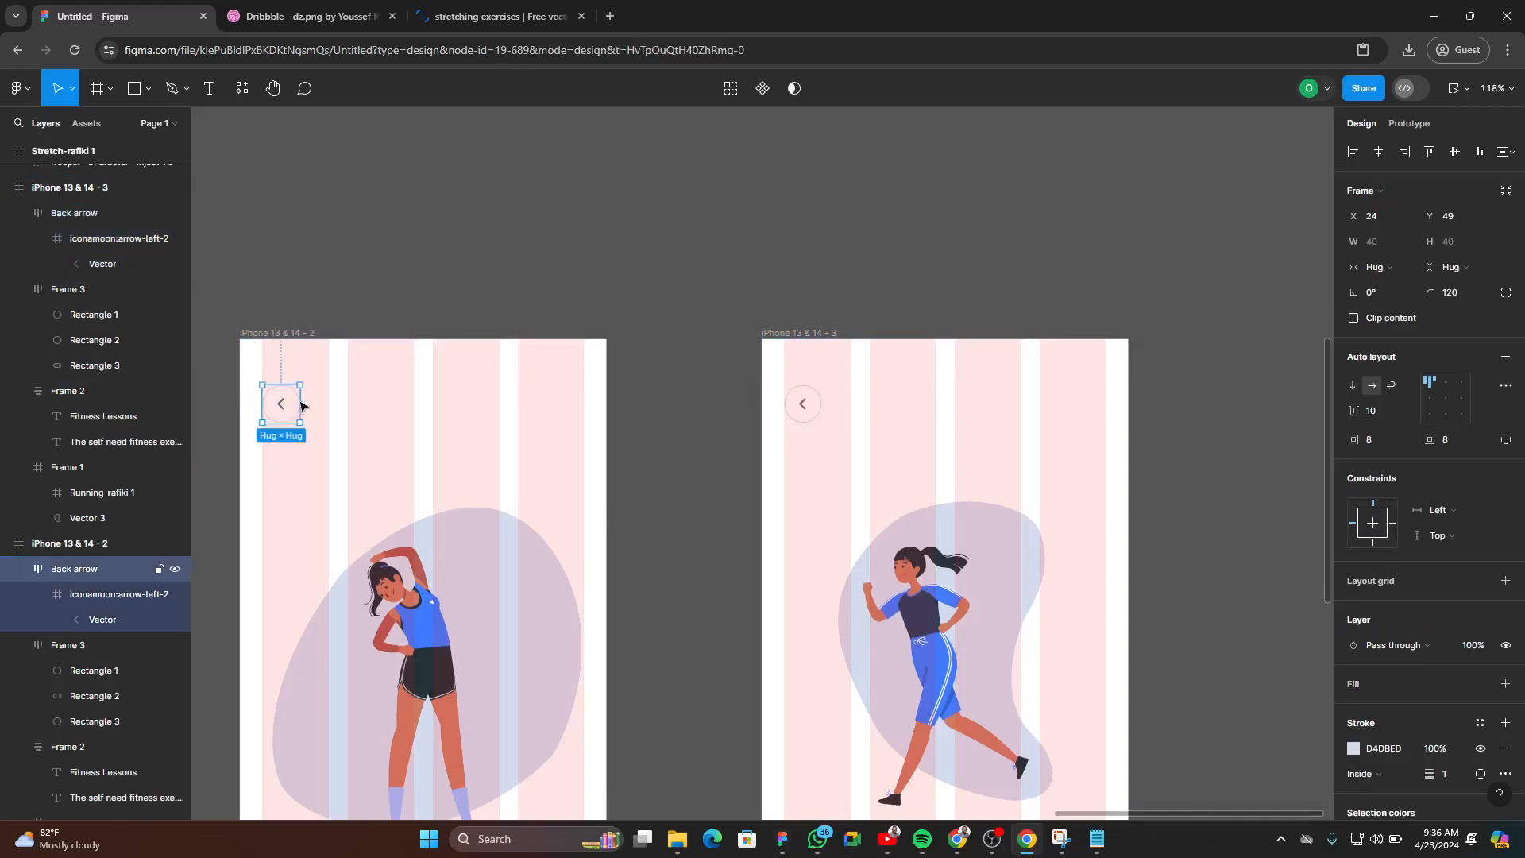
pyautogui.click(782, 332)
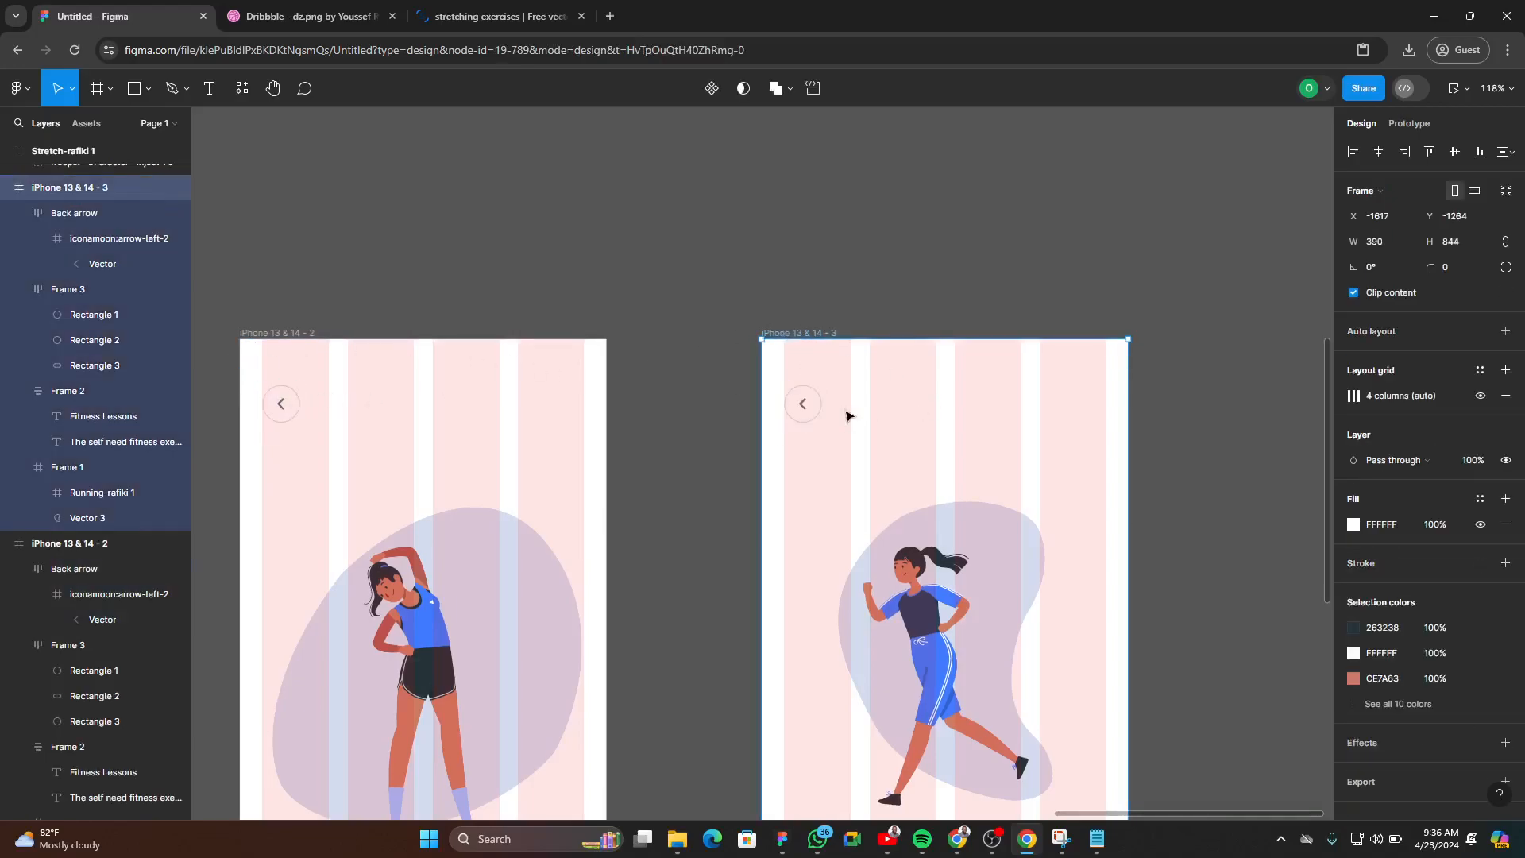
pyautogui.click(802, 404)
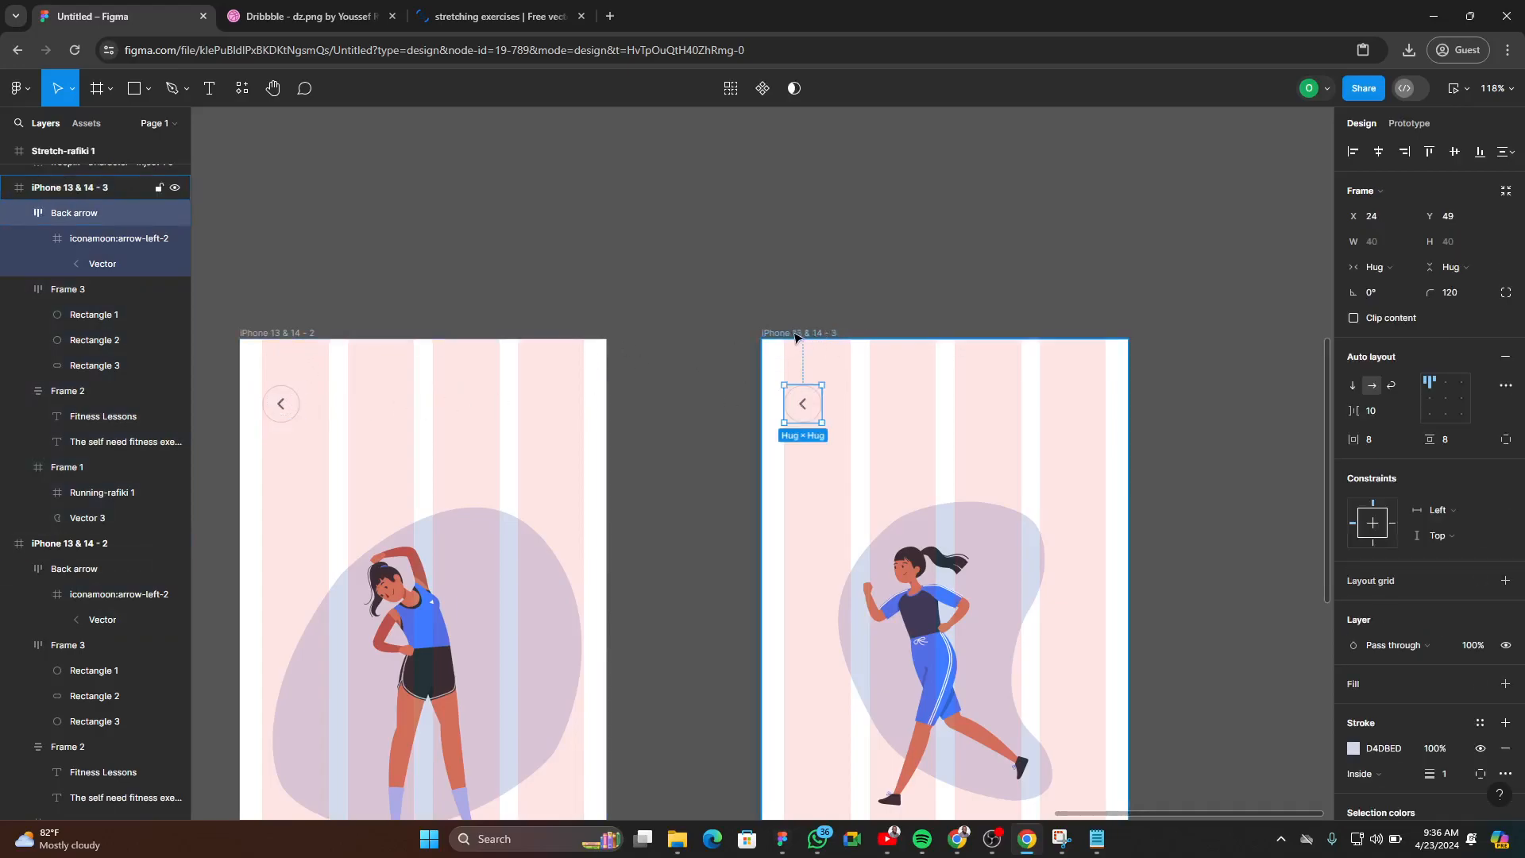
pyautogui.click(683, 399)
# - Hide the layout grids on the three onboarding screens
pyautogui.scroll(-5, 658, 436)
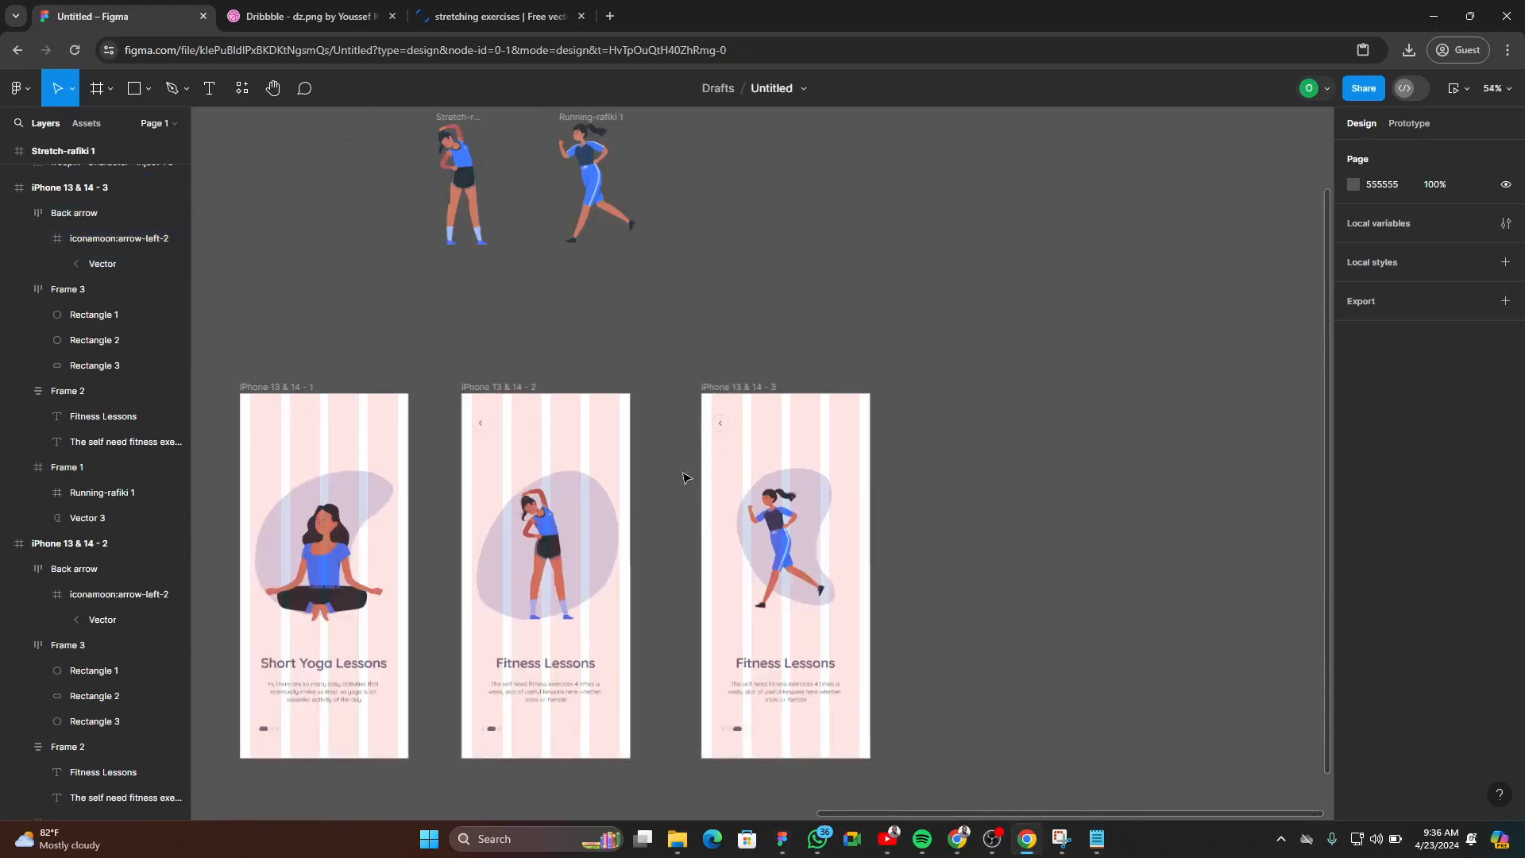
pyautogui.hotkey('ctrl', 'shift', '4')
pyautogui.scroll(-3, 922, 473)
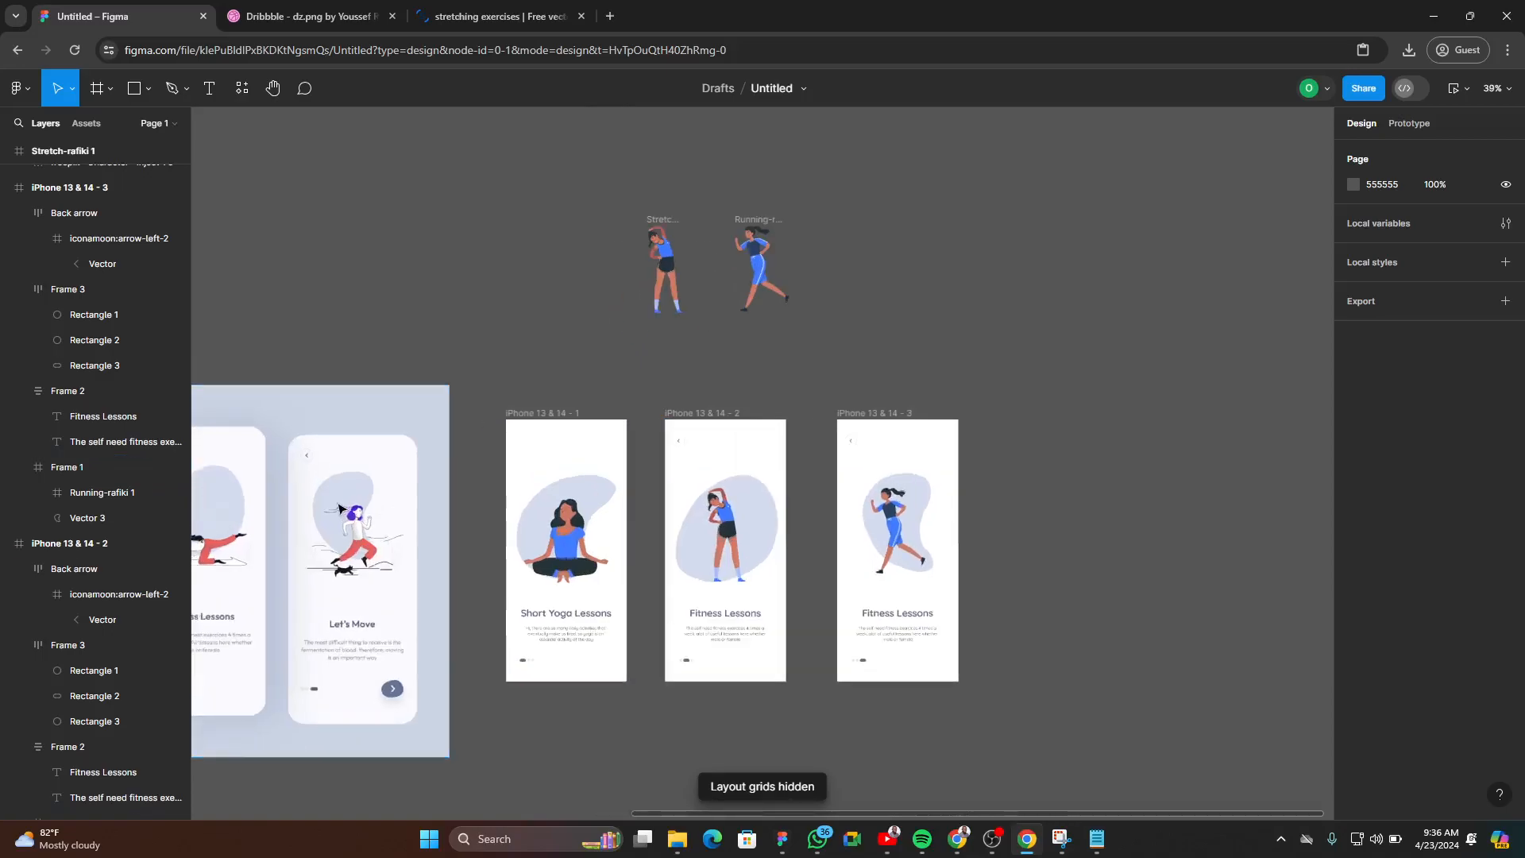
# - Start a Pen tool path on the blob behind the reference's next arrow, curving it along the blob's top edge
pyautogui.scroll(5, 339, 508)
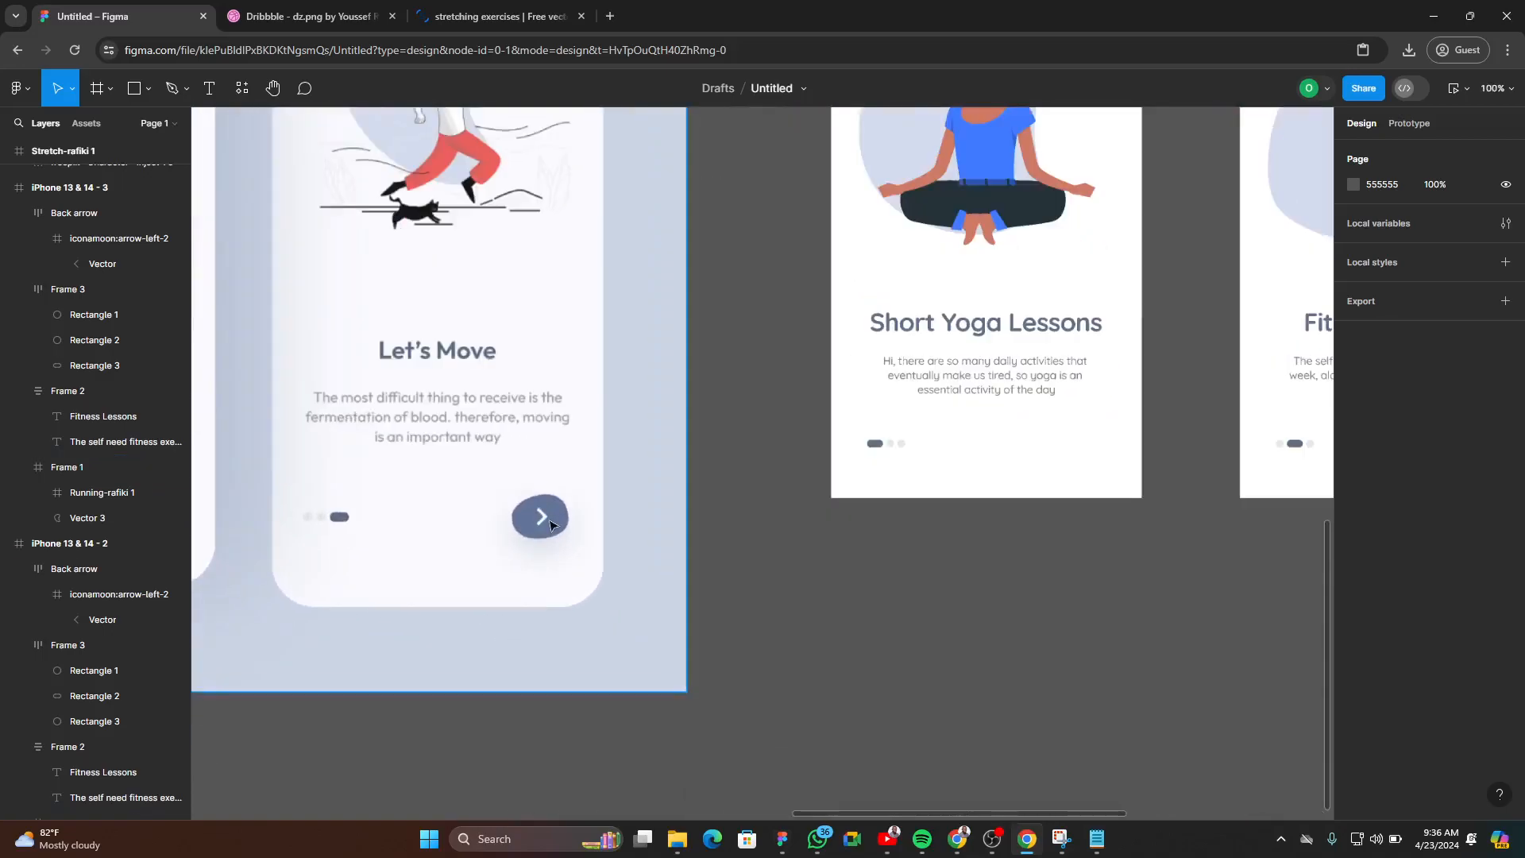
pyautogui.moveTo(902, 461); pyautogui.dragTo(555, 509)
pyautogui.hscroll(-4, 364, 550)
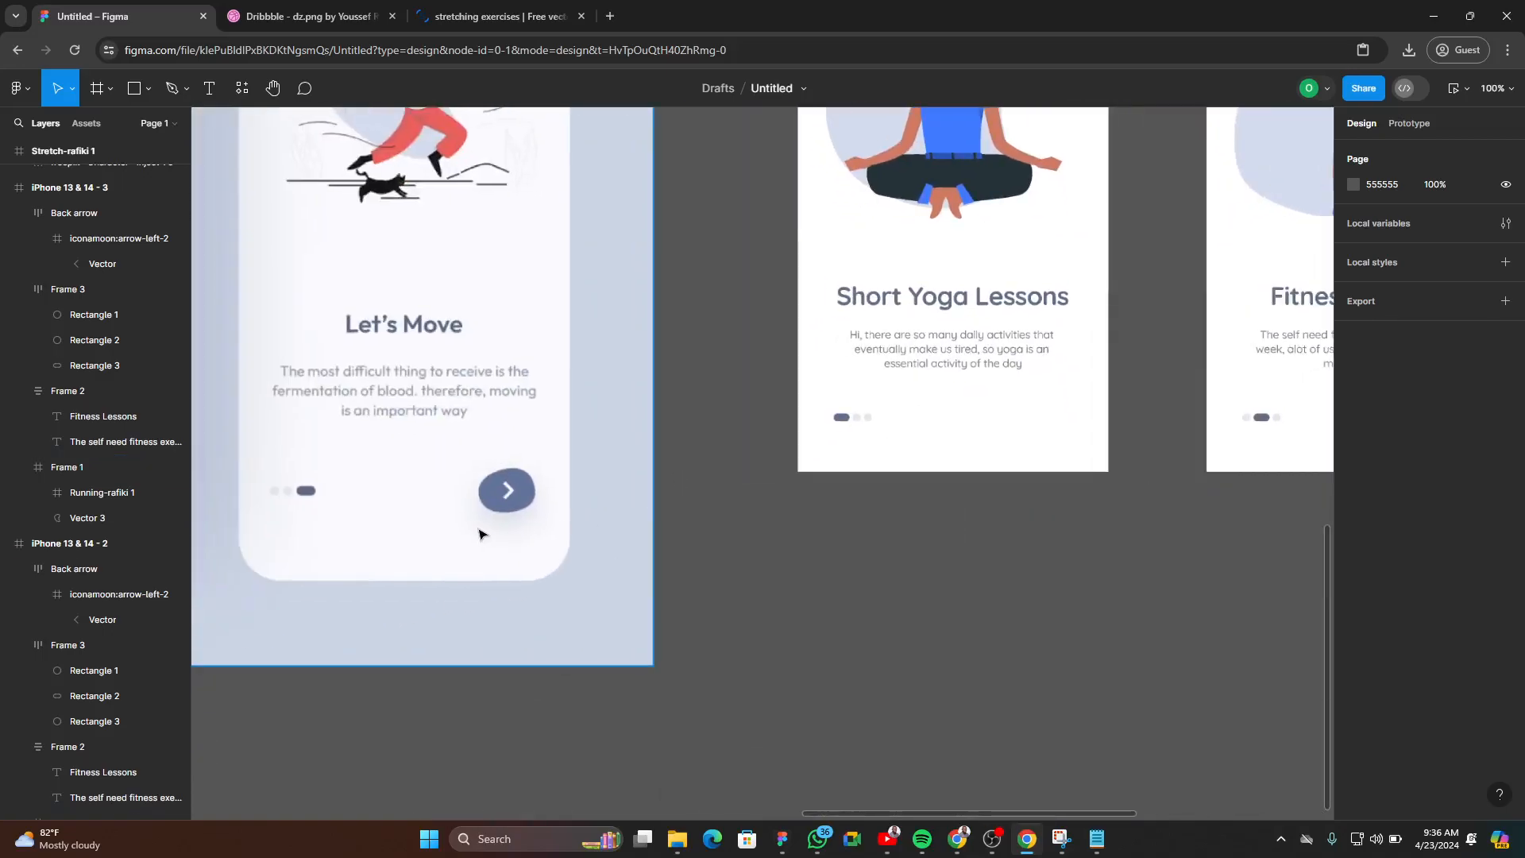
pyautogui.scroll(5, 504, 481)
pyautogui.scroll(1, 455, 481)
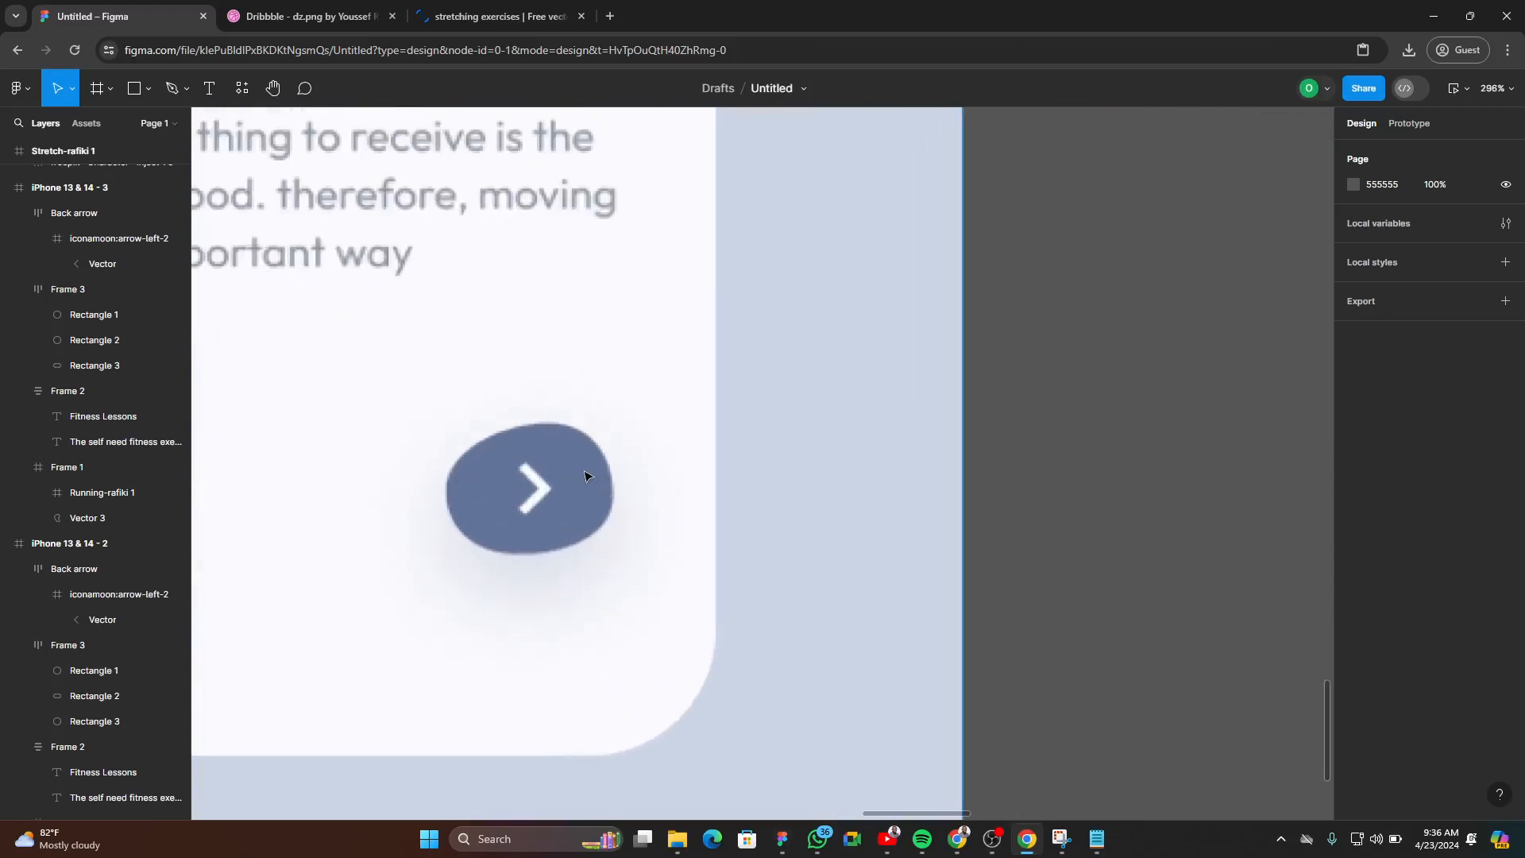
pyautogui.click(171, 88)
pyautogui.scroll(3, 477, 455)
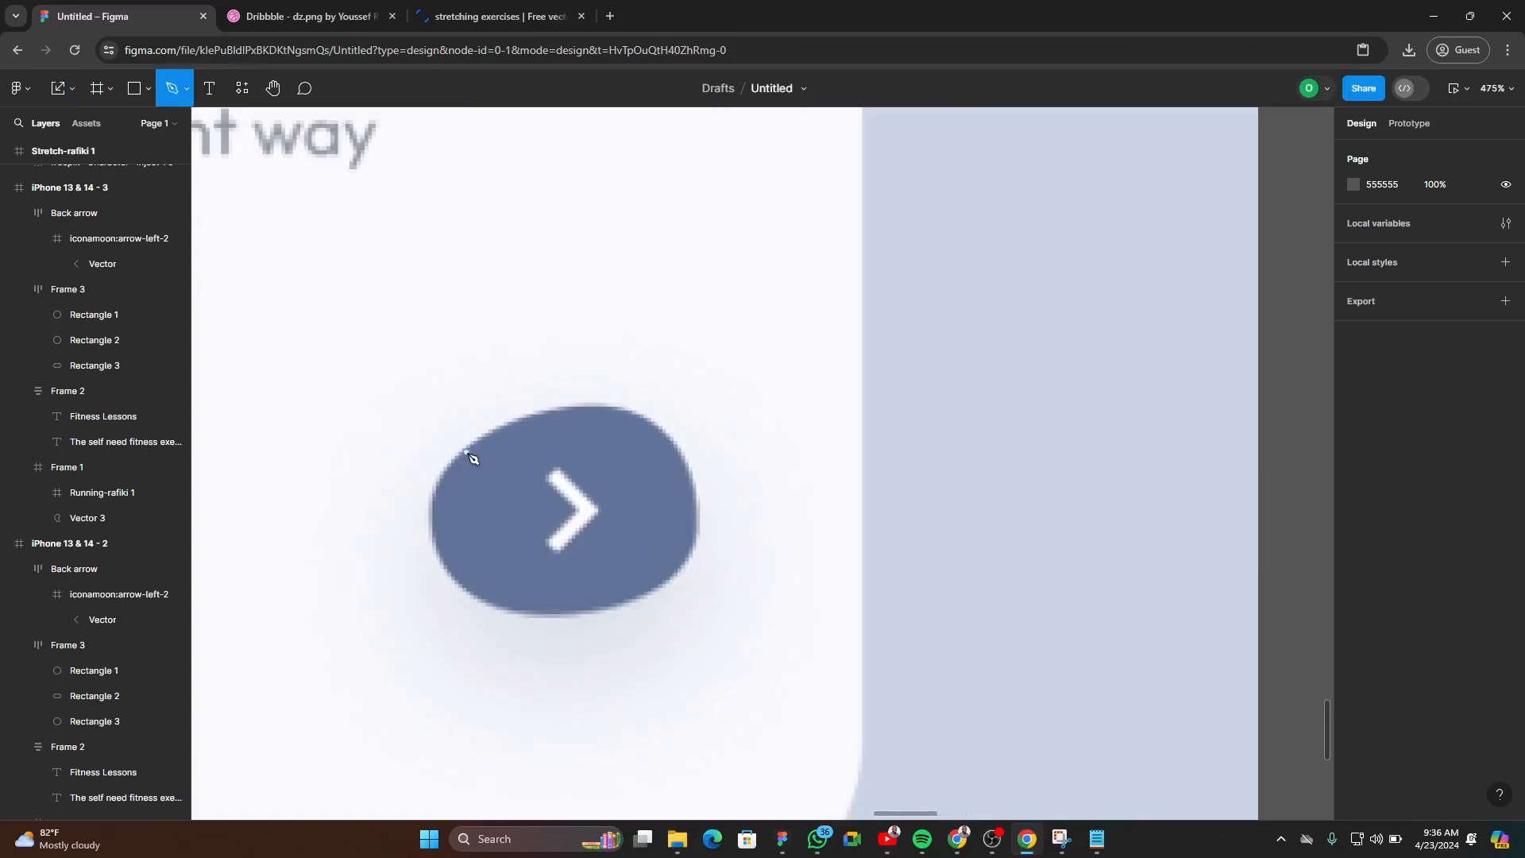
pyautogui.click(468, 447)
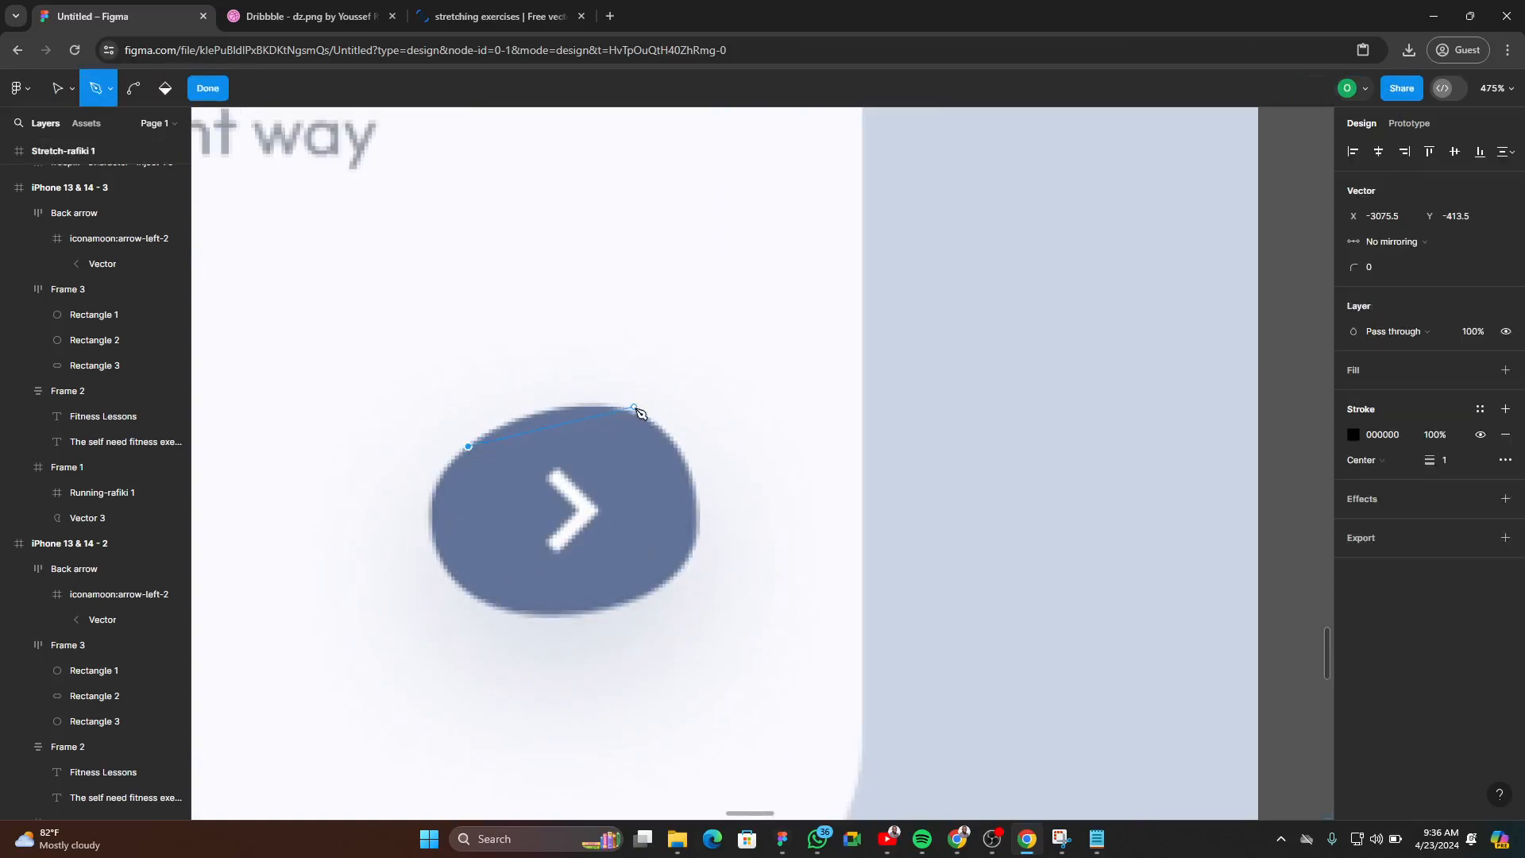
pyautogui.moveTo(632, 413); pyautogui.dragTo(728, 436)
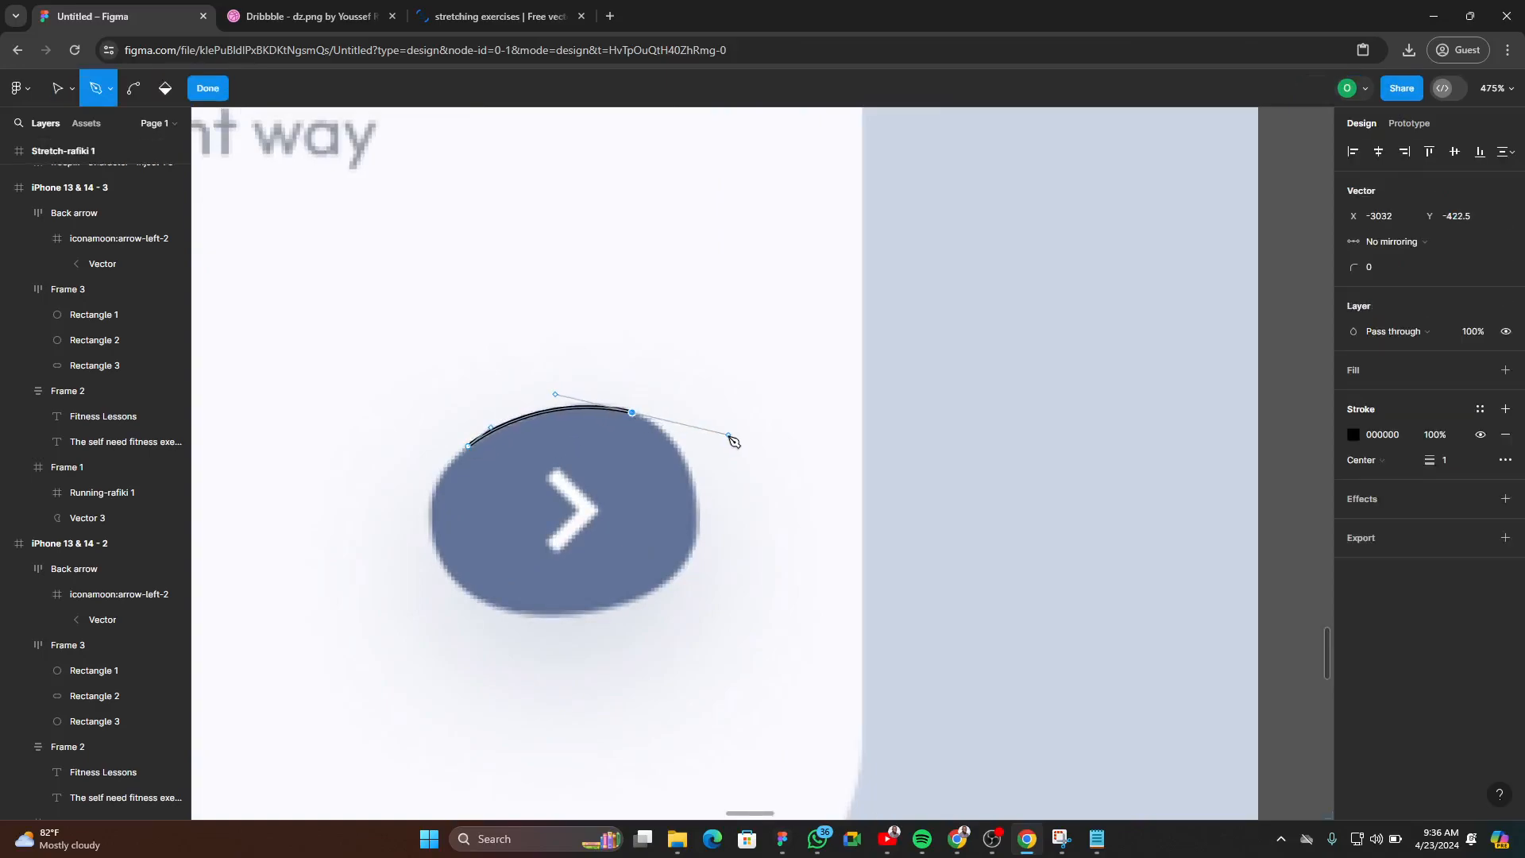
# - Undo the first anchor on the blob's right side, adjust the preceding handle and redraw the curve along that edge
pyautogui.moveTo(685, 569); pyautogui.dragTo(677, 581)
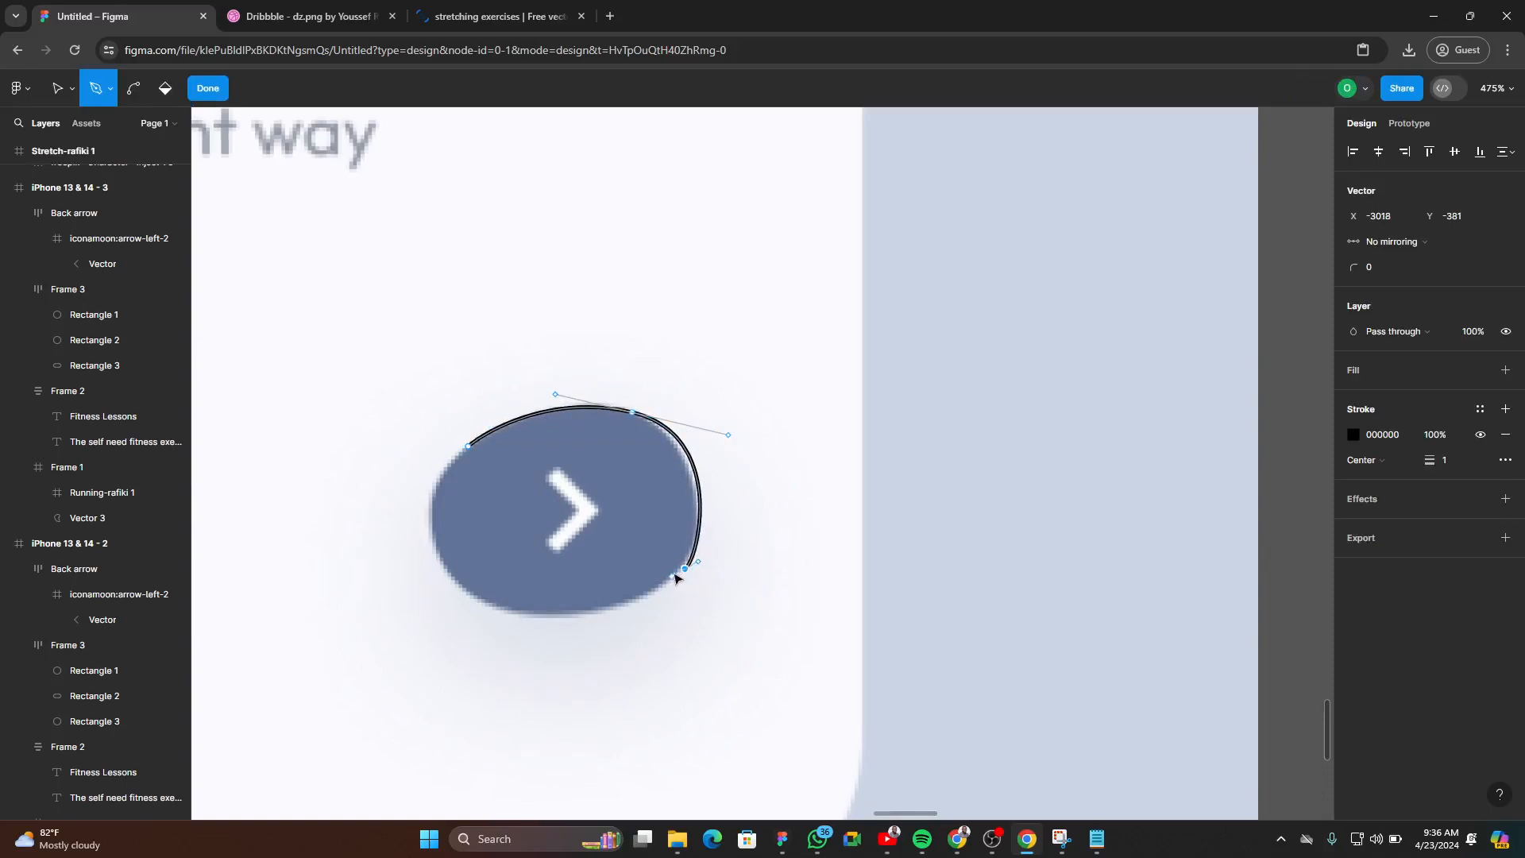
pyautogui.hotkey('ctrl', 'z')
pyautogui.moveTo(636, 417); pyautogui.dragTo(686, 499)
pyautogui.moveTo(681, 569); pyautogui.dragTo(632, 684)
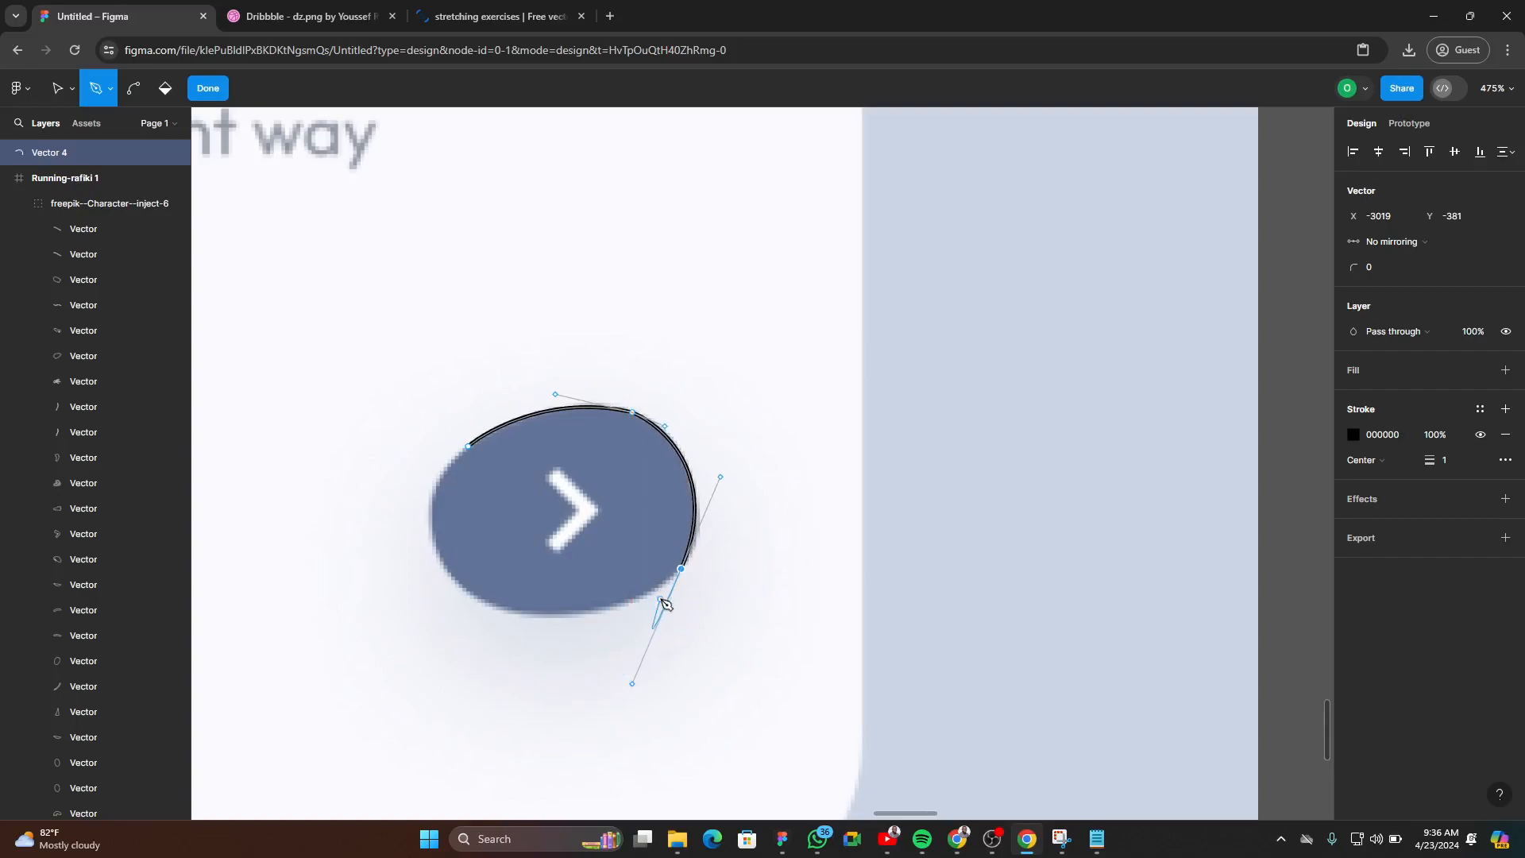
# - Continue the path along the blob's bottom and left edges and close it at the starting anchor
pyautogui.click(682, 570)
pyautogui.moveTo(527, 614); pyautogui.dragTo(412, 598)
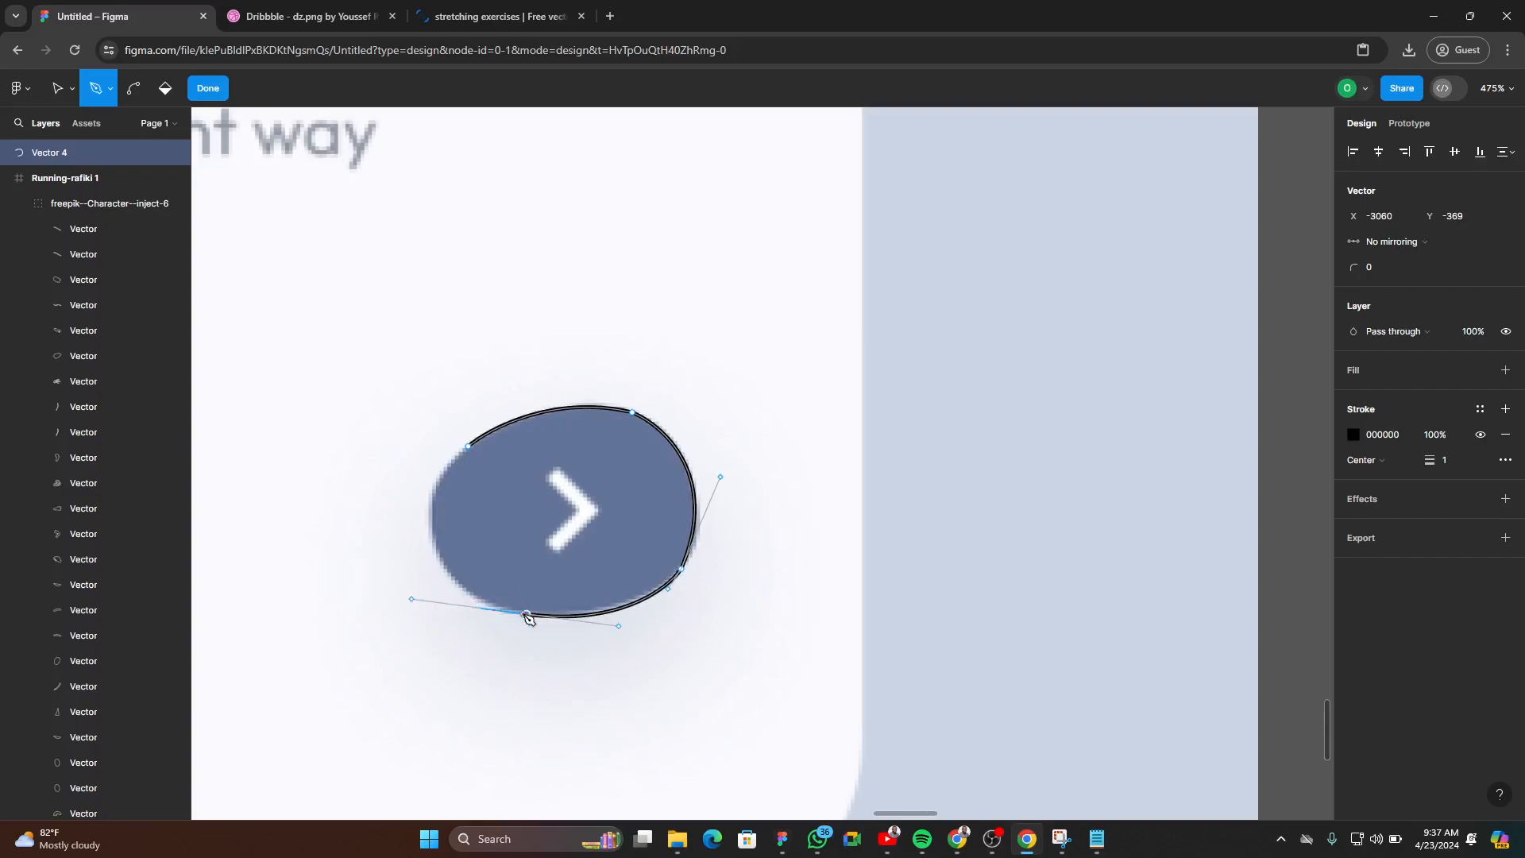
pyautogui.click(526, 614)
pyautogui.moveTo(468, 447); pyautogui.dragTo(575, 328)
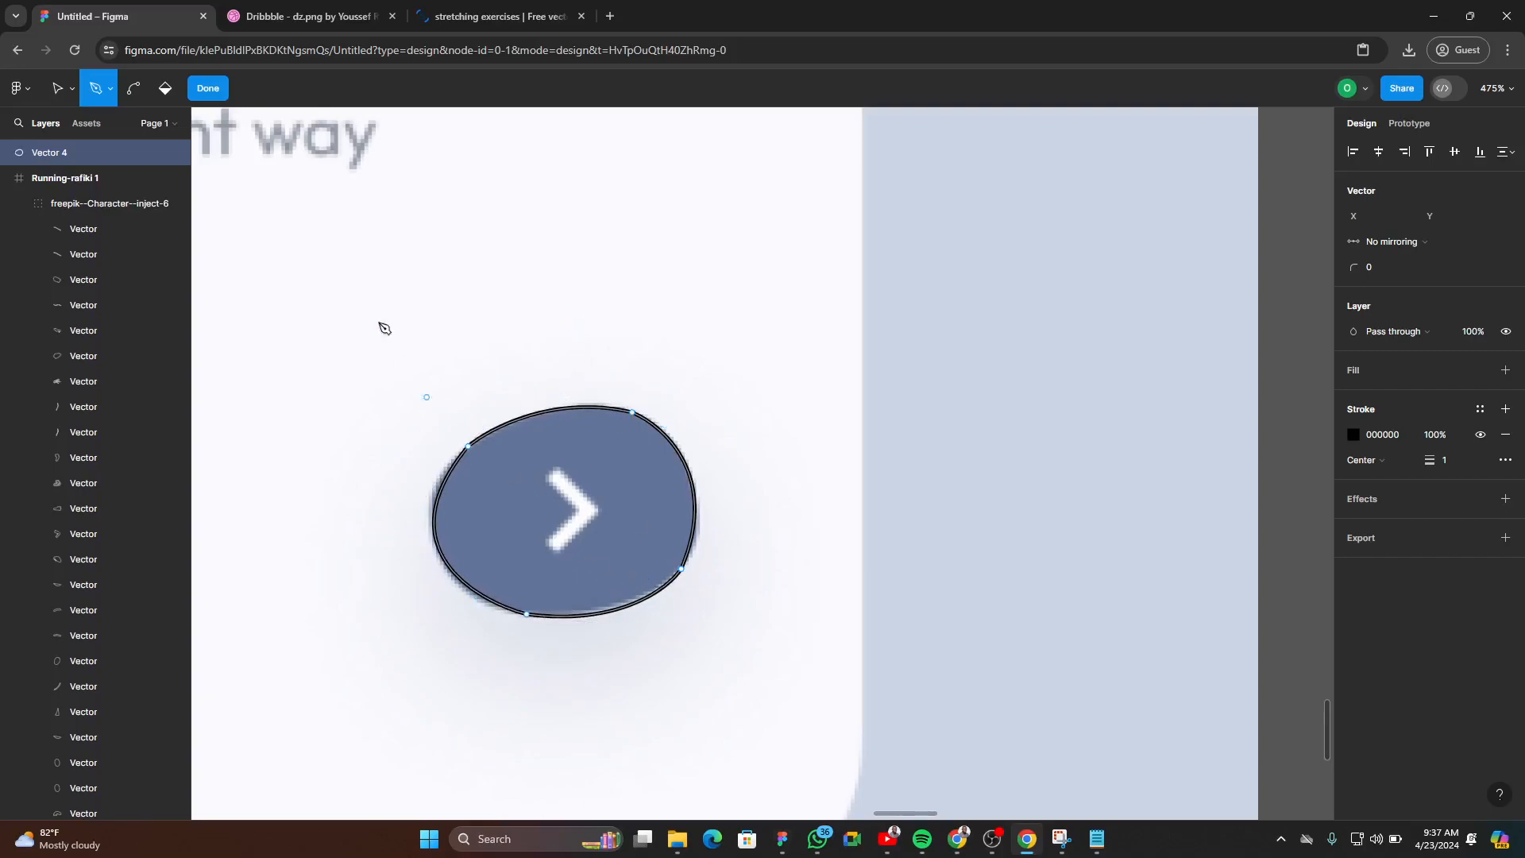
# - Finish editing the blob path and swap its black stroke for a solid black fill
pyautogui.click(208, 88)
pyautogui.scroll(-3, 602, 544)
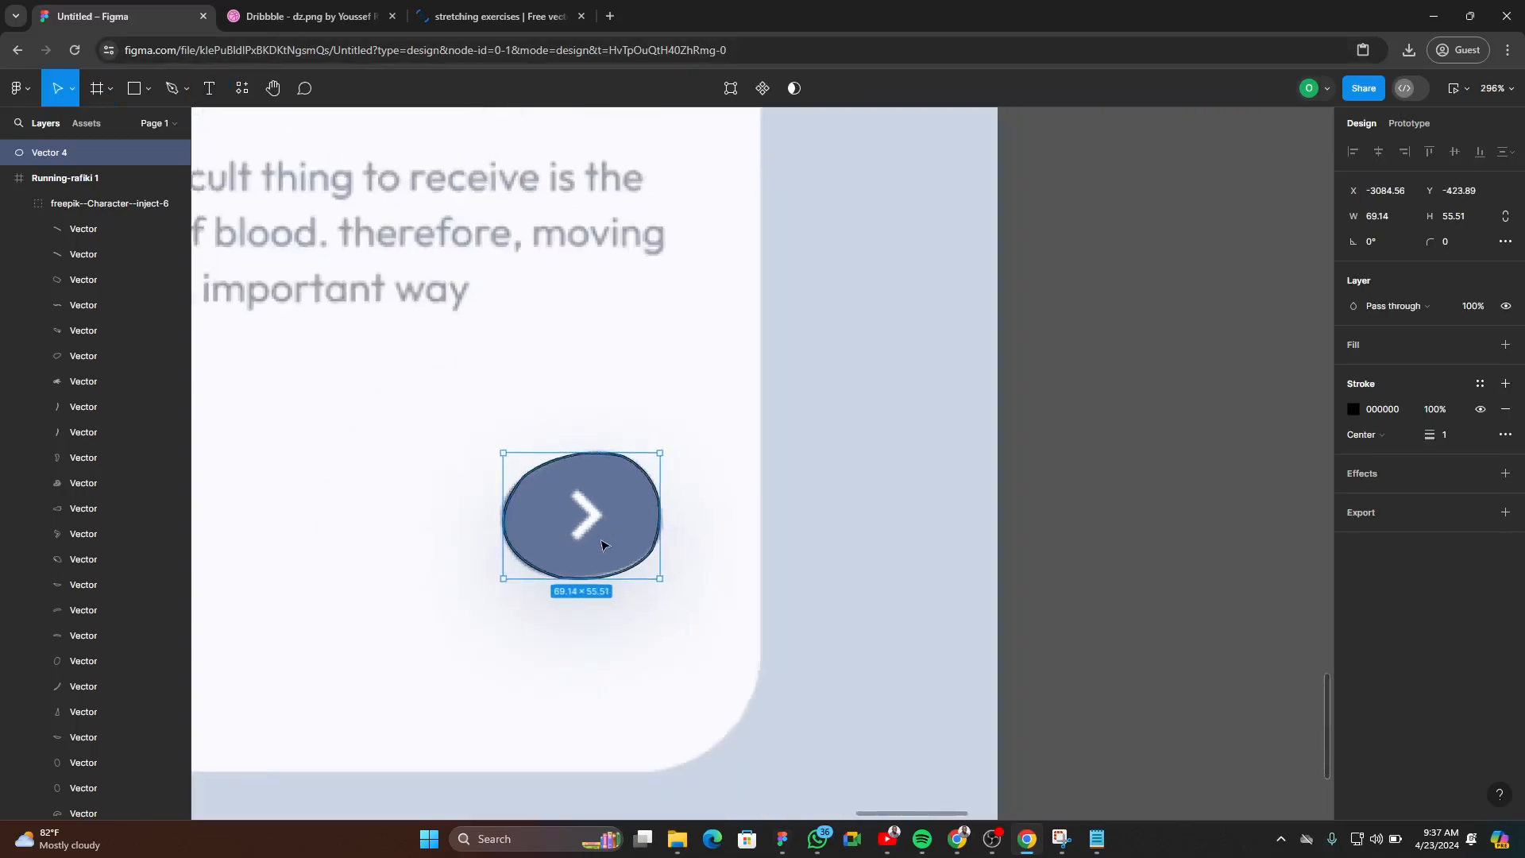
pyautogui.scroll(-2, 602, 545)
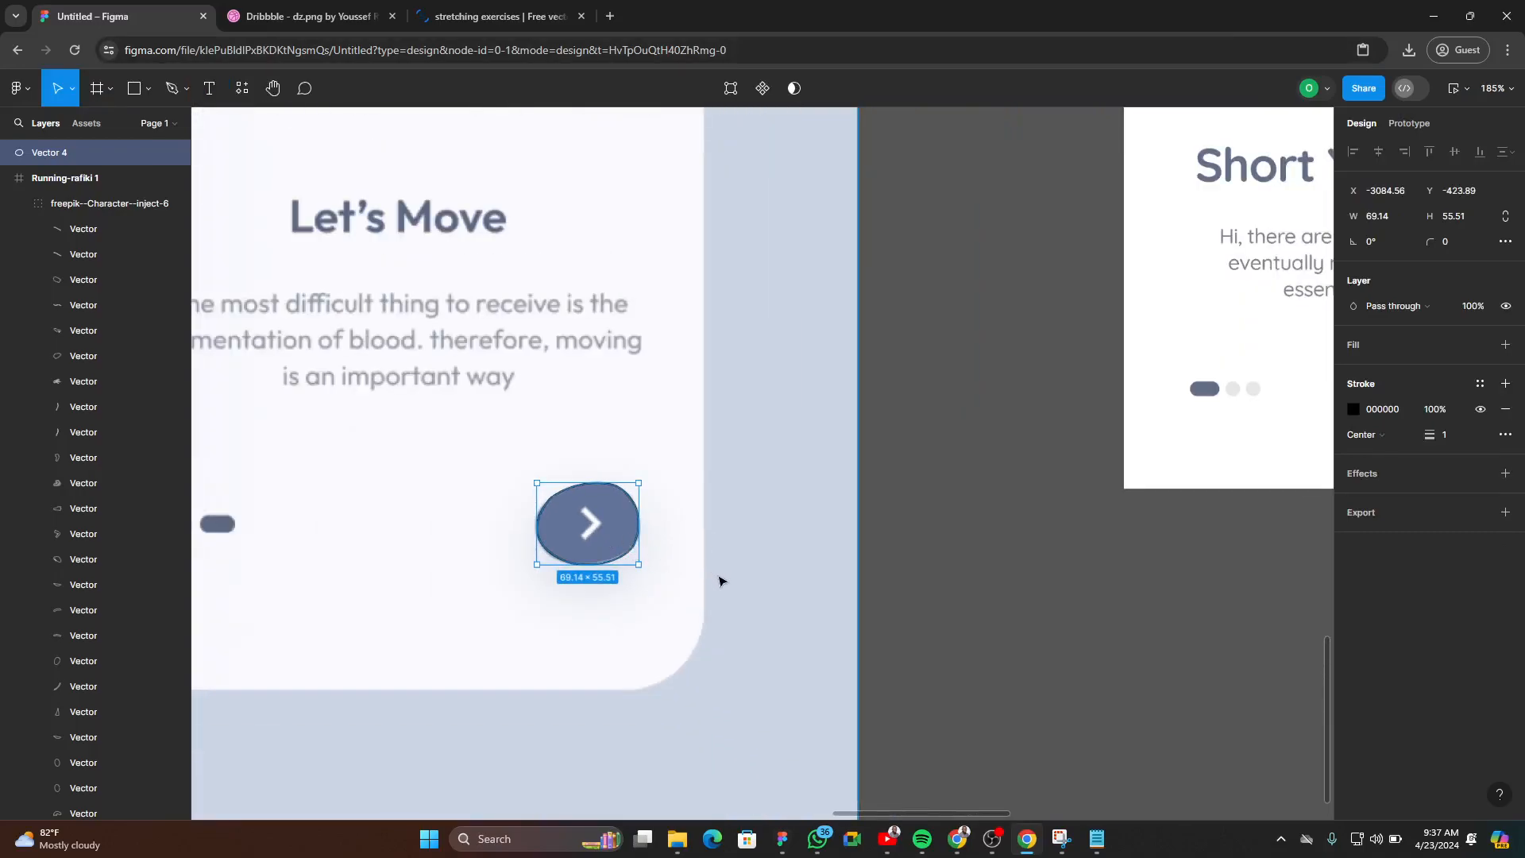
pyautogui.hotkey('shift', 'x')
# - Move the blob off the reference onto the lower right of the third screen, showing the layout grids to fit it to the last column
pyautogui.moveTo(606, 538)
pyautogui.mouseDown()
pyautogui.moveTo(1345, 558)
pyautogui.moveTo(1272, 591)
pyautogui.moveTo(553, 650)
pyautogui.mouseUp()
pyautogui.moveTo(651, 583); pyautogui.dragTo(925, 694)
pyautogui.scroll(-4, 587, 700)
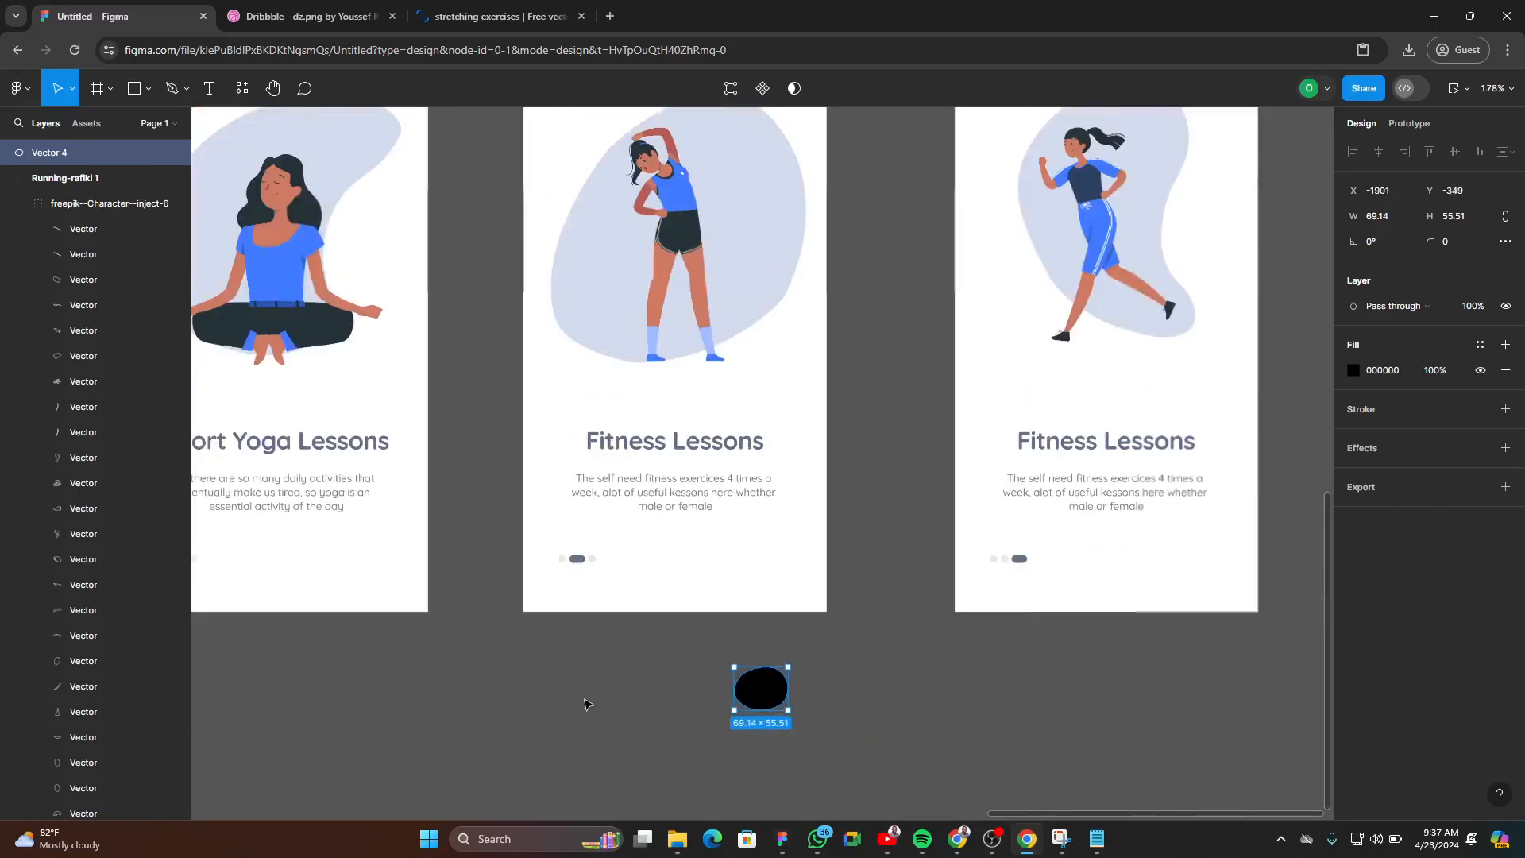
pyautogui.moveTo(701, 698); pyautogui.dragTo(939, 600)
pyautogui.scroll(3, 998, 630)
pyautogui.scroll(5, 945, 625)
pyautogui.hotkey('shift', 'g')
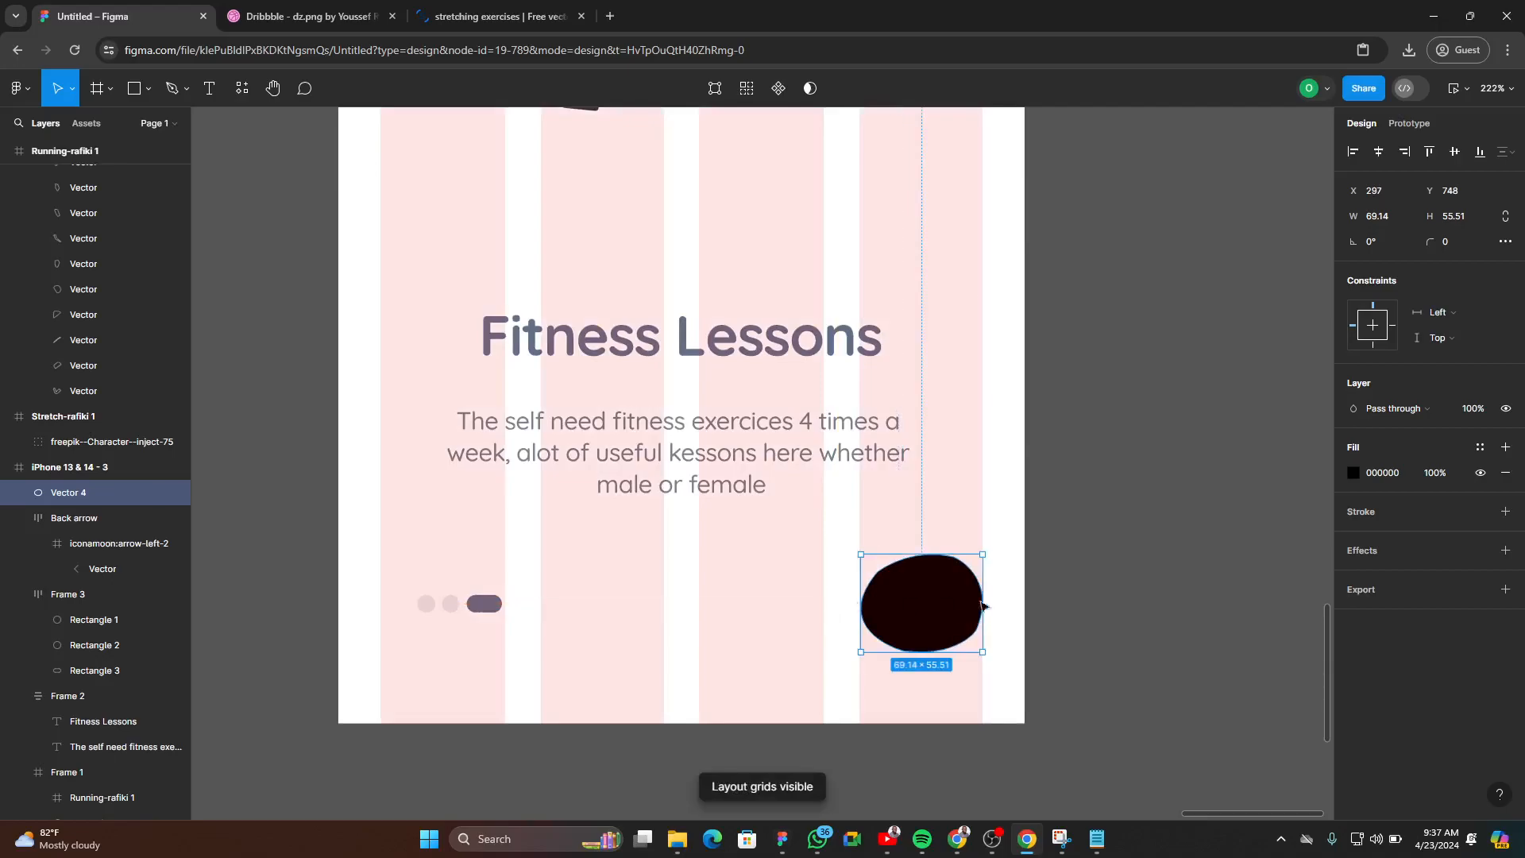
# - Move the third screen's page indicator to X 24 at the first grid column's edge and check its distances to the frame
pyautogui.scroll(-5, 943, 606)
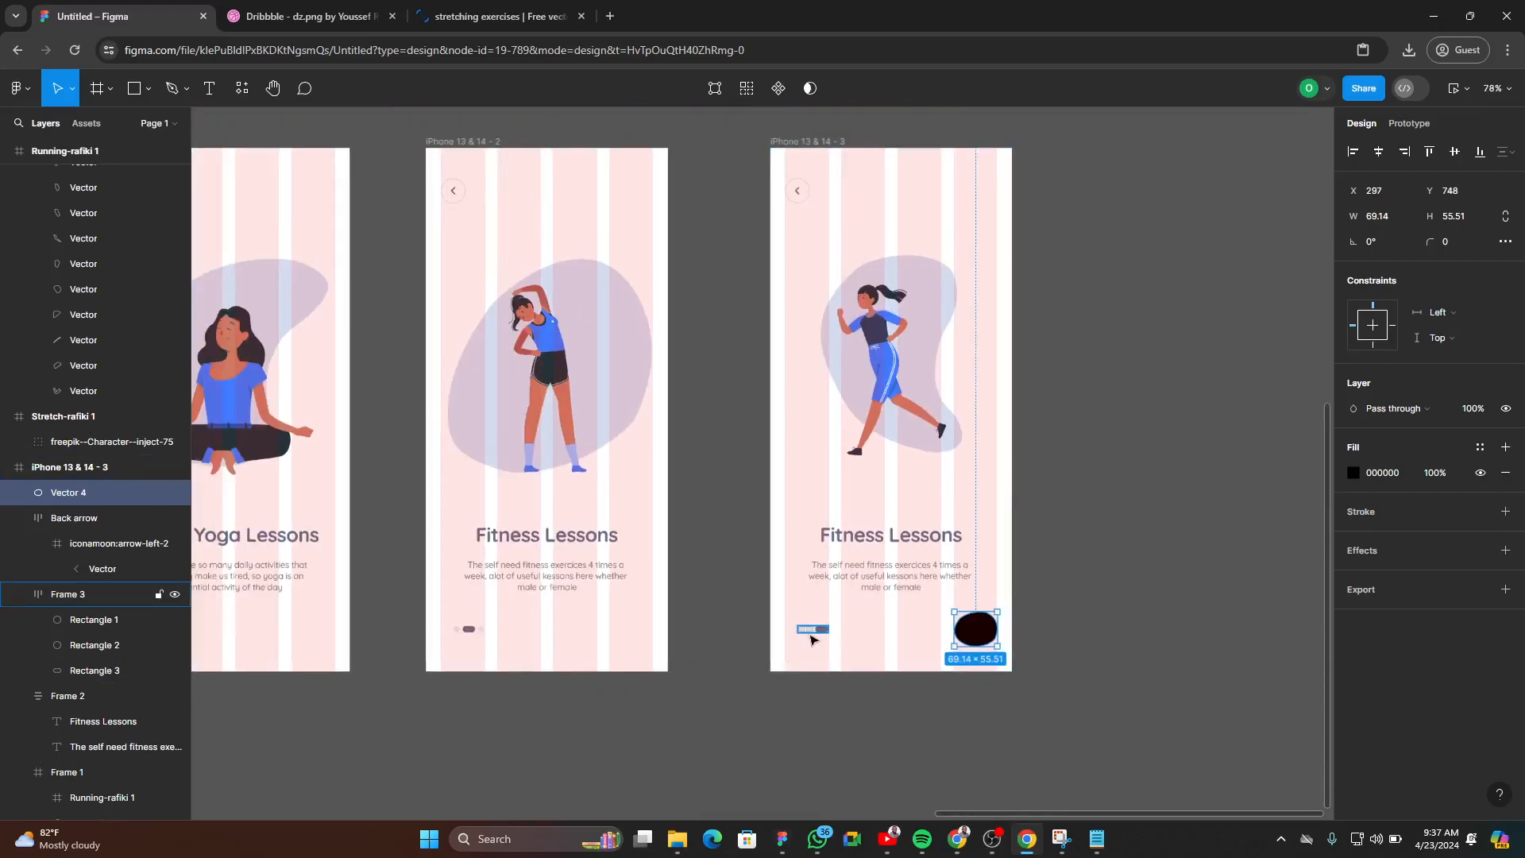
pyautogui.click(805, 628)
pyautogui.scroll(8, 805, 629)
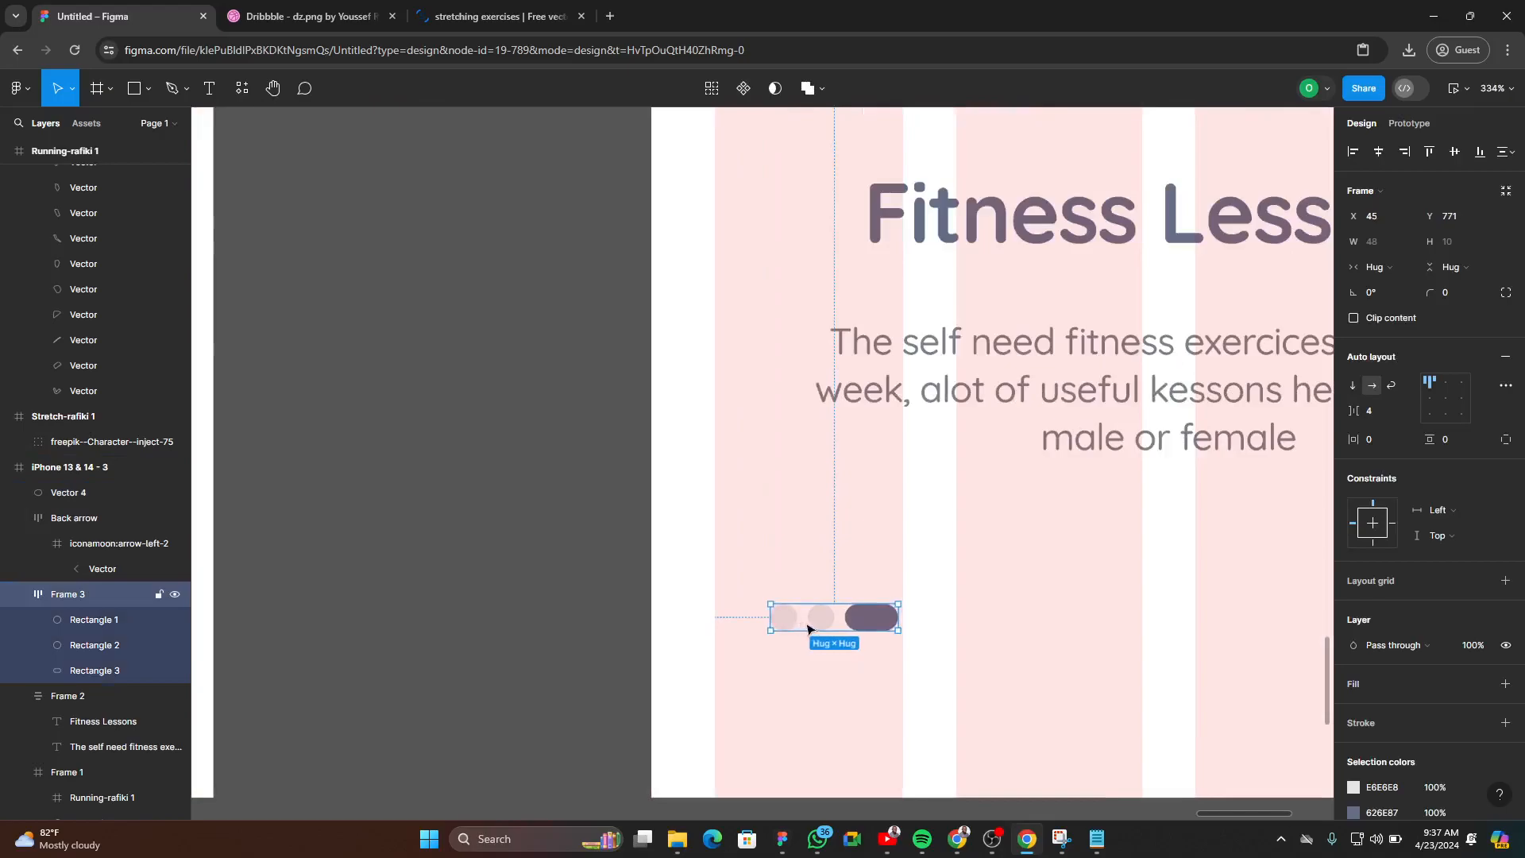
pyautogui.moveTo(824, 624); pyautogui.dragTo(782, 624)
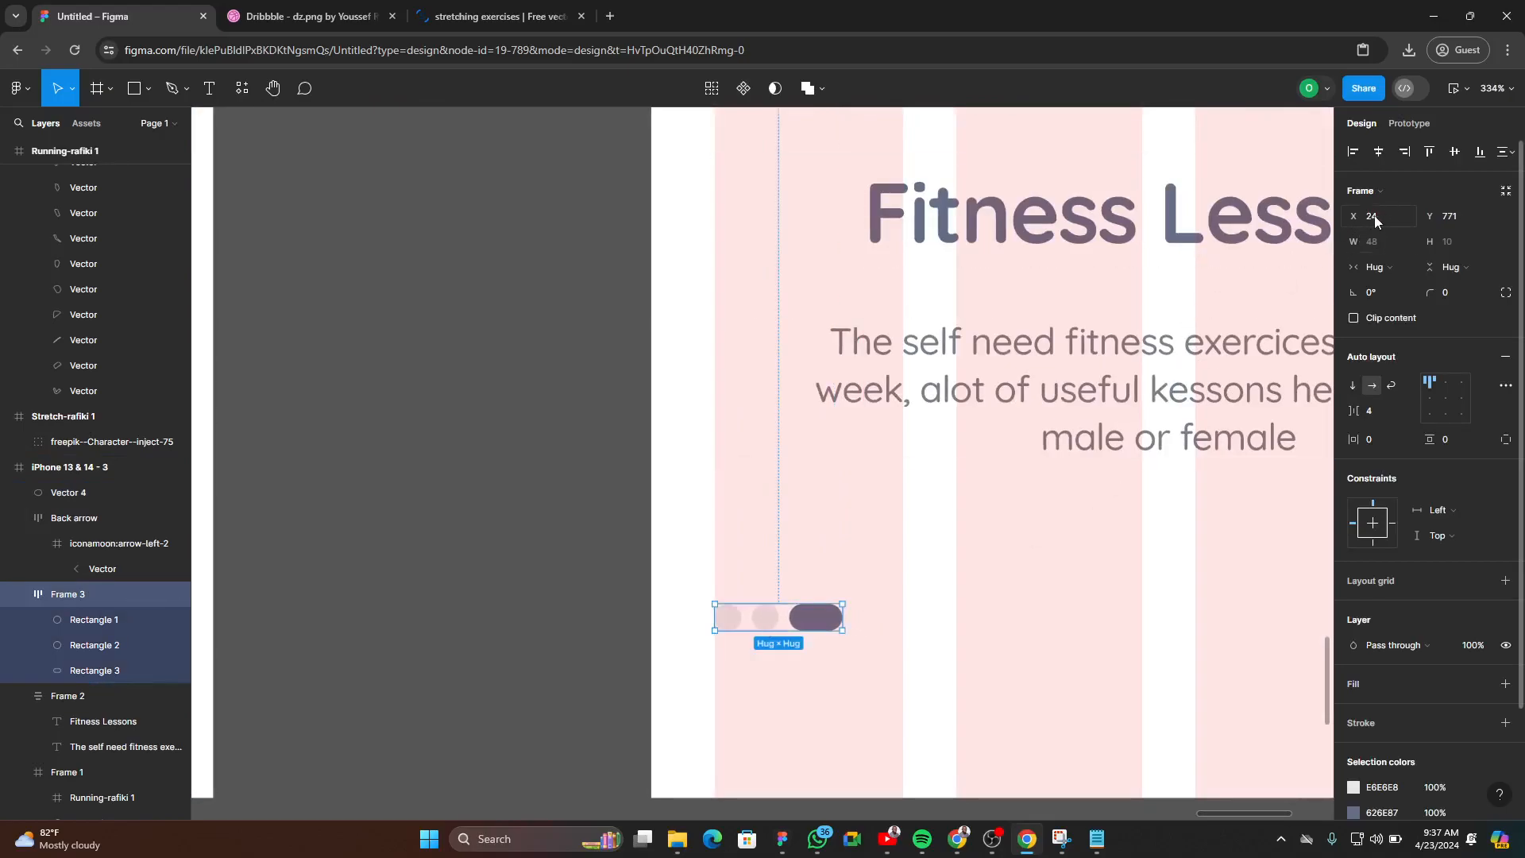
pyautogui.press('alt')
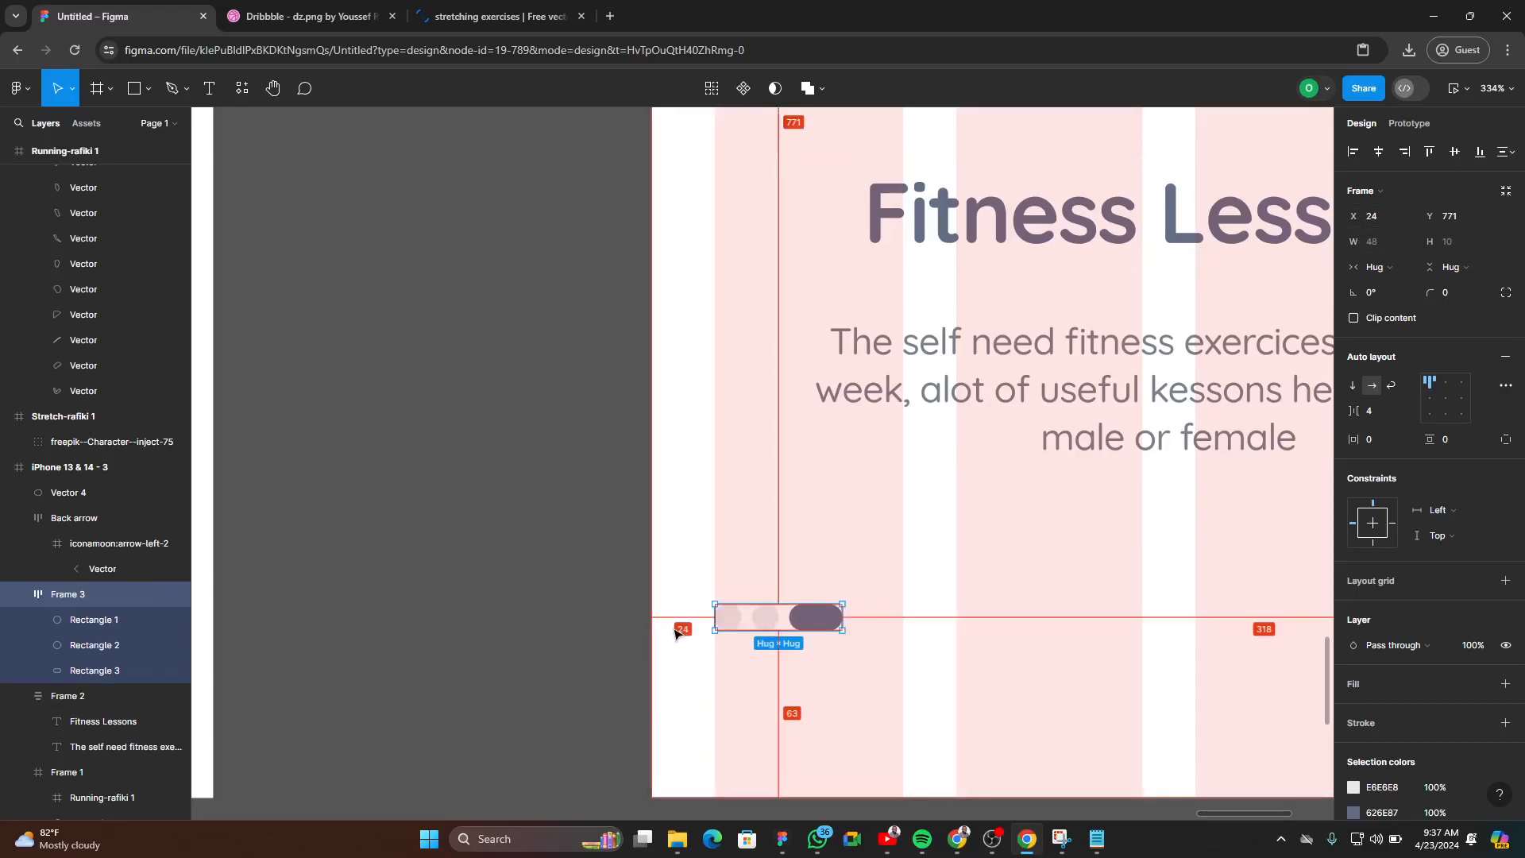
# - Move the second screen's page indicator to X 24, against the left edge of the first grid column
pyautogui.scroll(-5, 1191, 548)
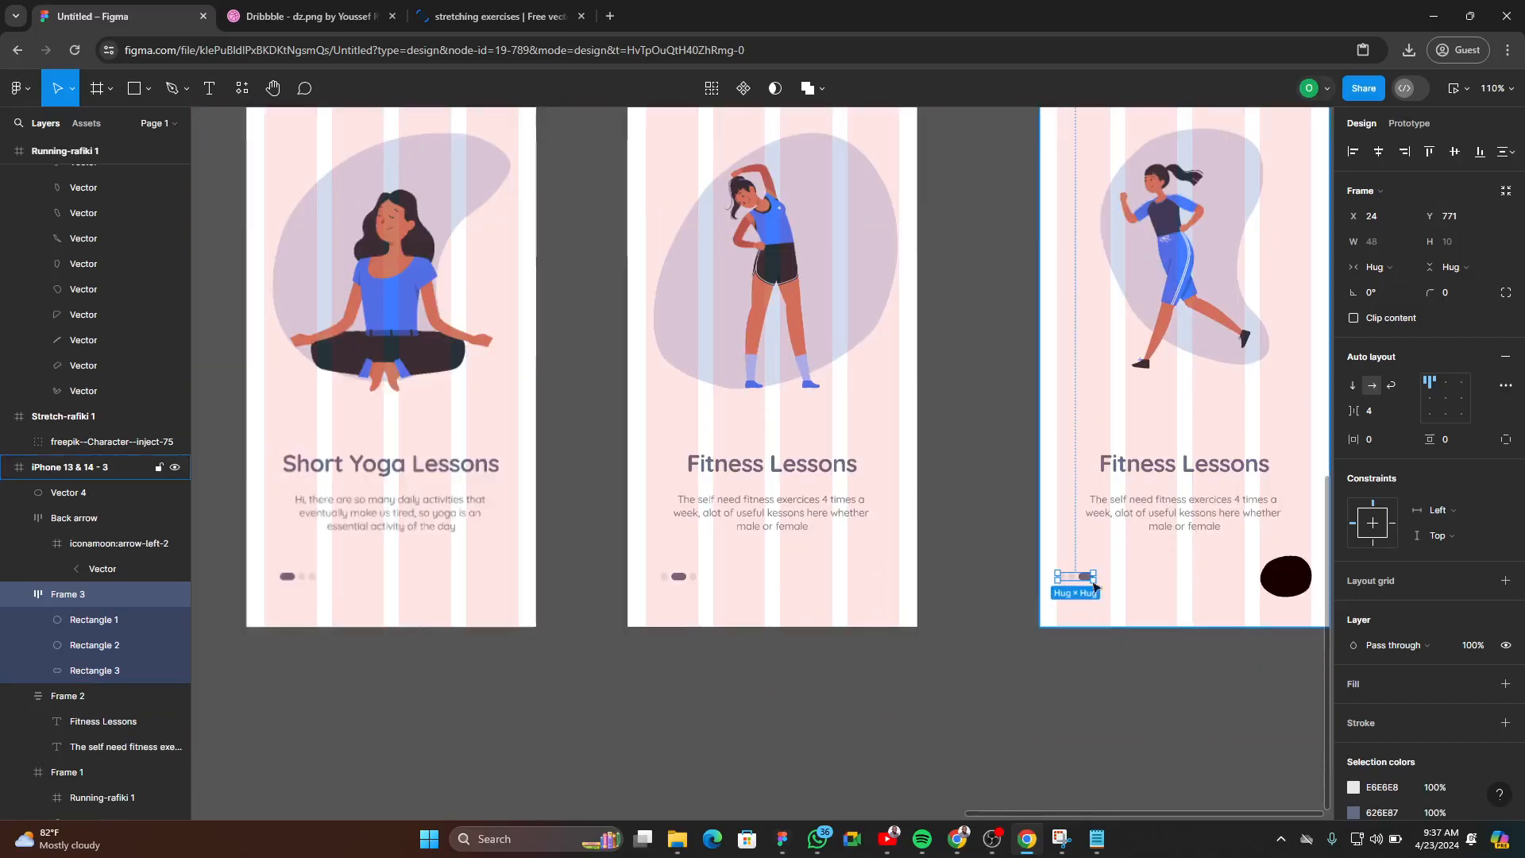
pyautogui.scroll(3, 604, 580)
pyautogui.click(717, 577)
pyautogui.scroll(2, 717, 580)
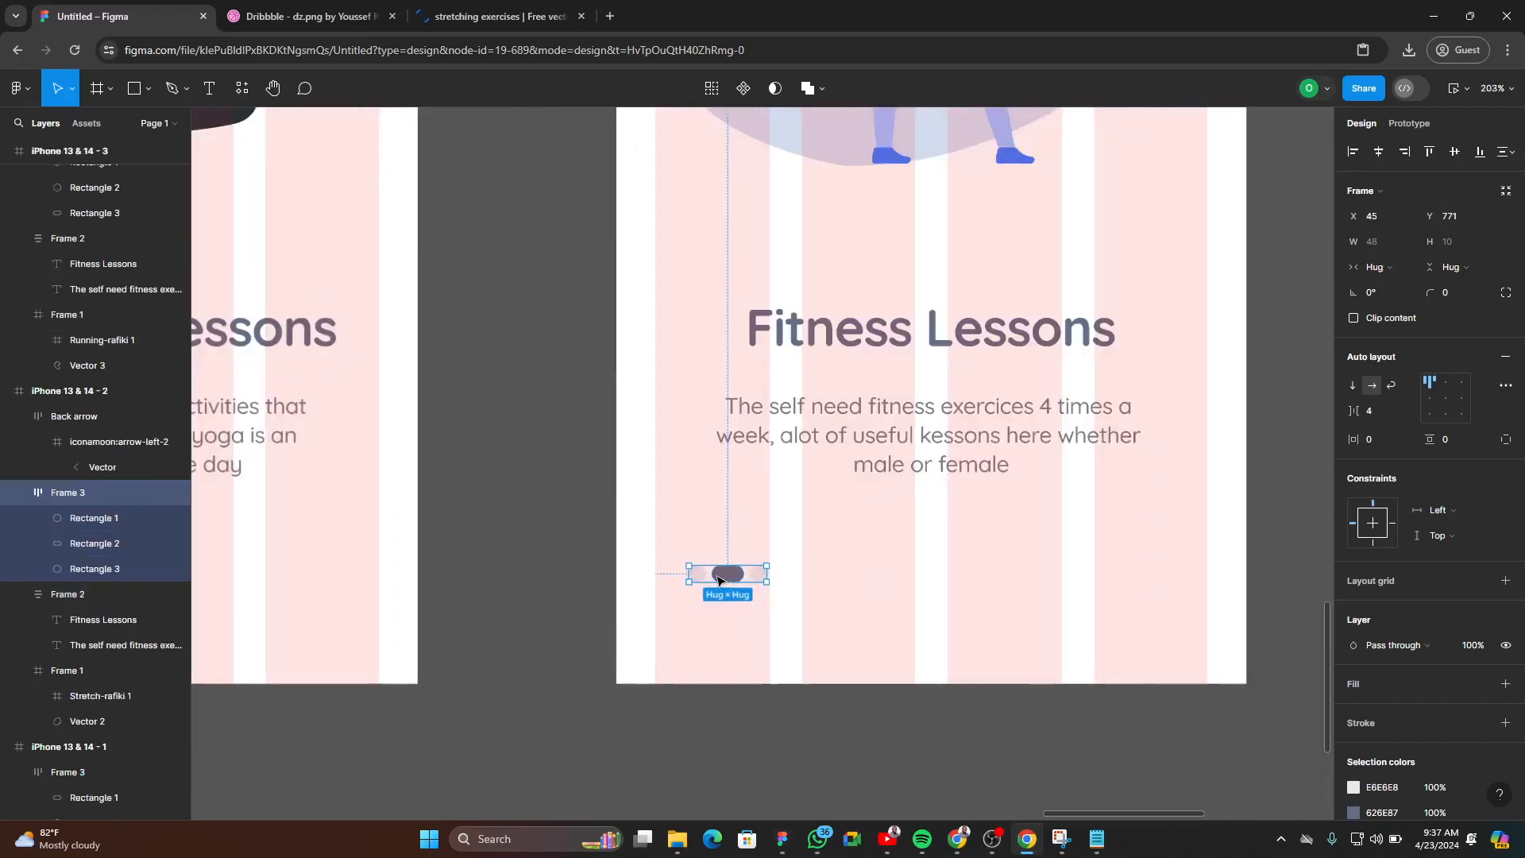
pyautogui.scroll(2, 717, 580)
pyautogui.moveTo(725, 578); pyautogui.dragTo(664, 586)
# - Move the first screen's page indicator to X 24, matching the other two screens
pyautogui.scroll(-5, 990, 597)
pyautogui.scroll(3, 528, 678)
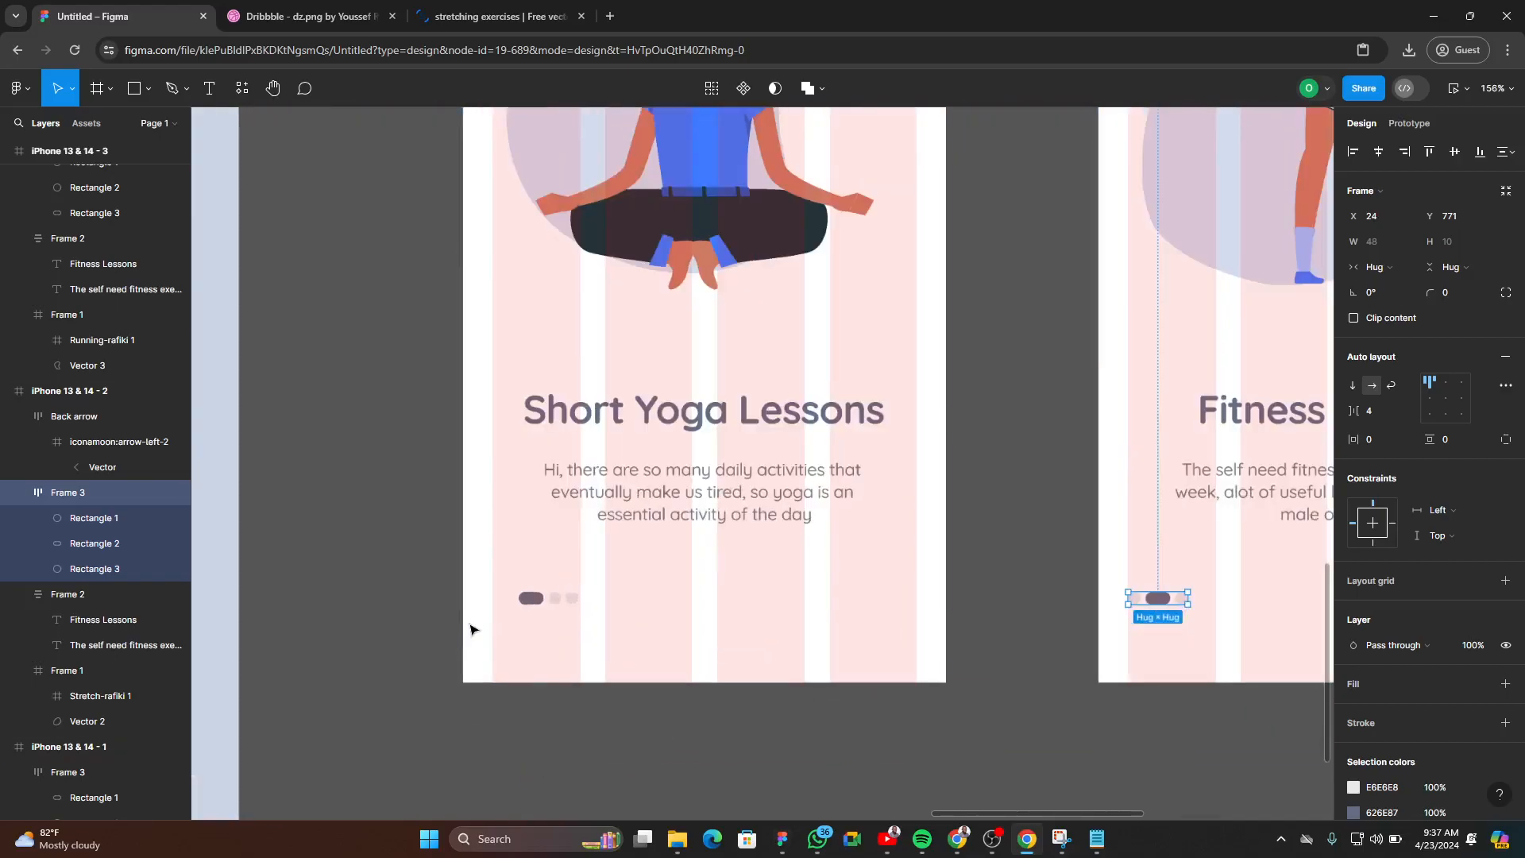
pyautogui.scroll(2, 469, 630)
pyautogui.click(597, 585)
pyautogui.moveTo(587, 585); pyautogui.dragTo(543, 586)
# - Review the three onboarding screens and hide their layout grids
pyautogui.scroll(-5, 459, 633)
pyautogui.scroll(-3, 439, 667)
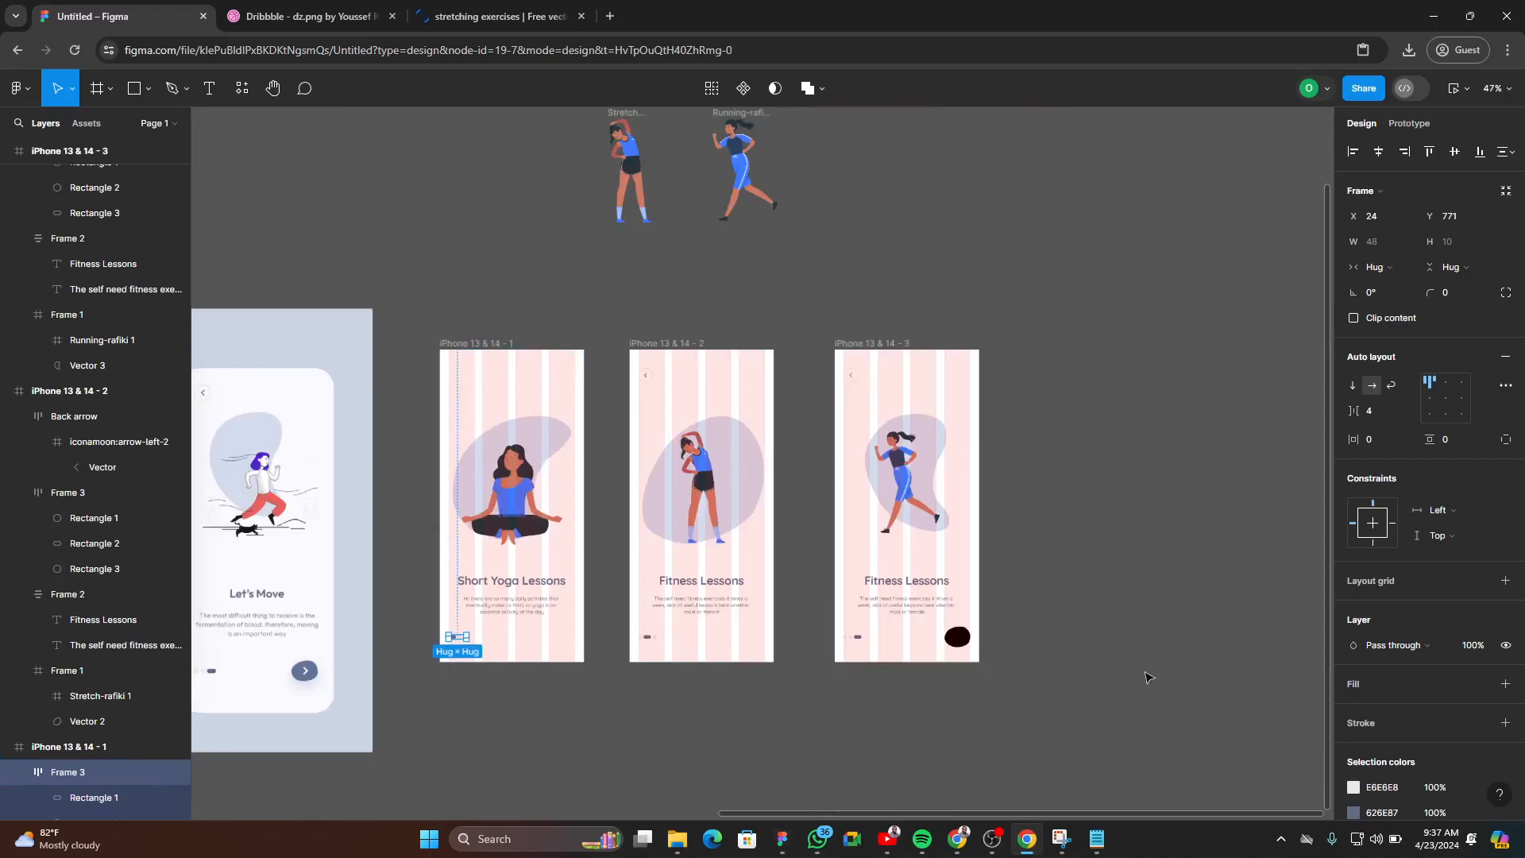
pyautogui.hscroll(5, 833, 675)
pyautogui.hotkey('shift', 'g')
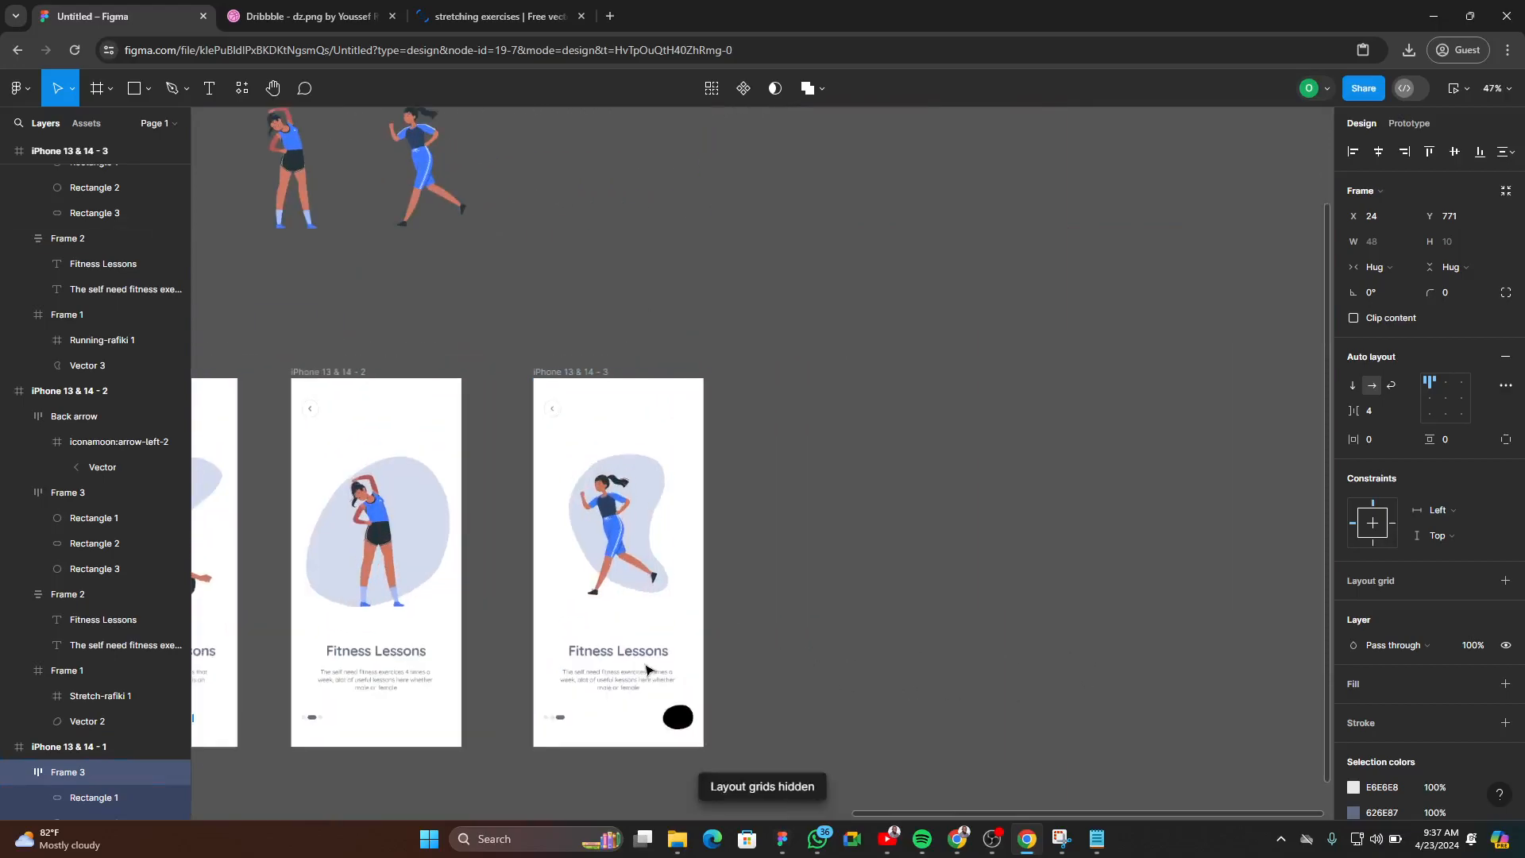
# - Copy the arrow icon from the third screen's back button and paste it onto the black blob
pyautogui.scroll(-2, 993, 606)
pyautogui.scroll(6, 548, 252)
pyautogui.click(558, 259)
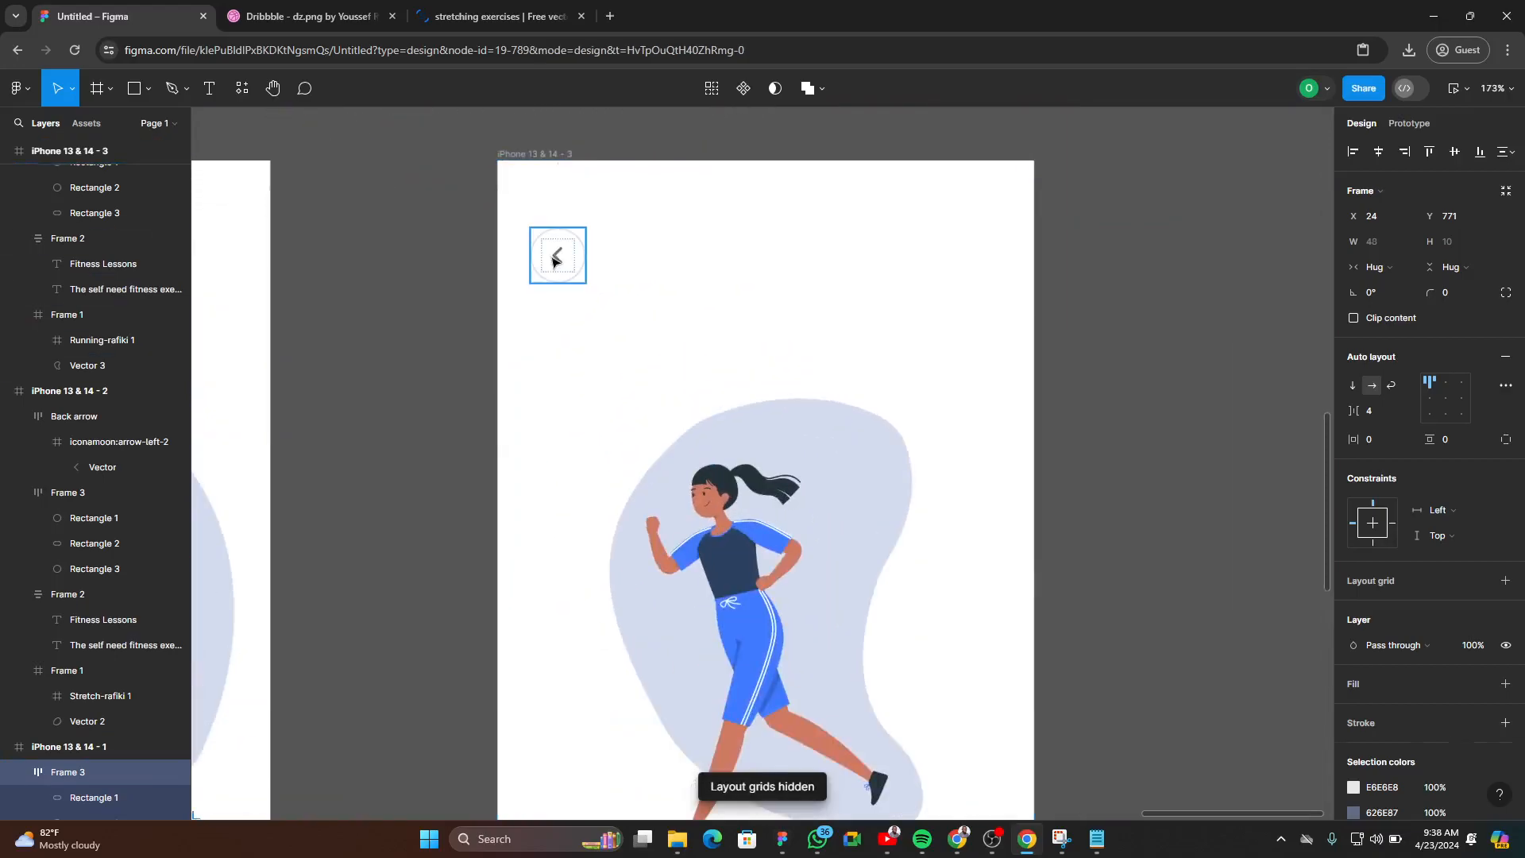
pyautogui.doubleClick(558, 260)
pyautogui.scroll(1, 619, 317)
pyautogui.scroll(-8, 1006, 334)
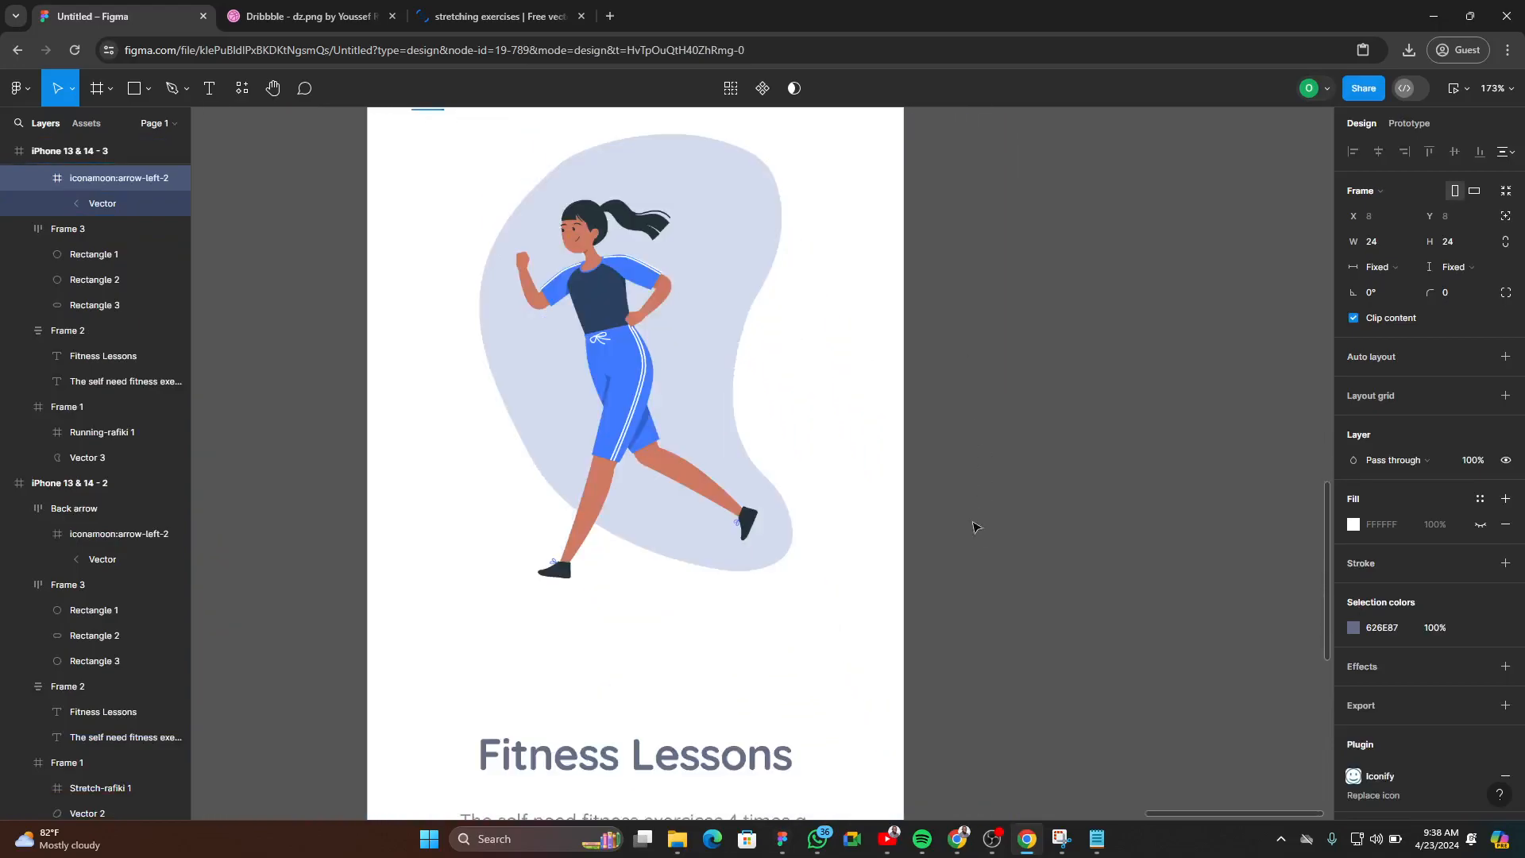
pyautogui.scroll(3, 739, 725)
pyautogui.click(740, 724)
pyautogui.scroll(4, 740, 725)
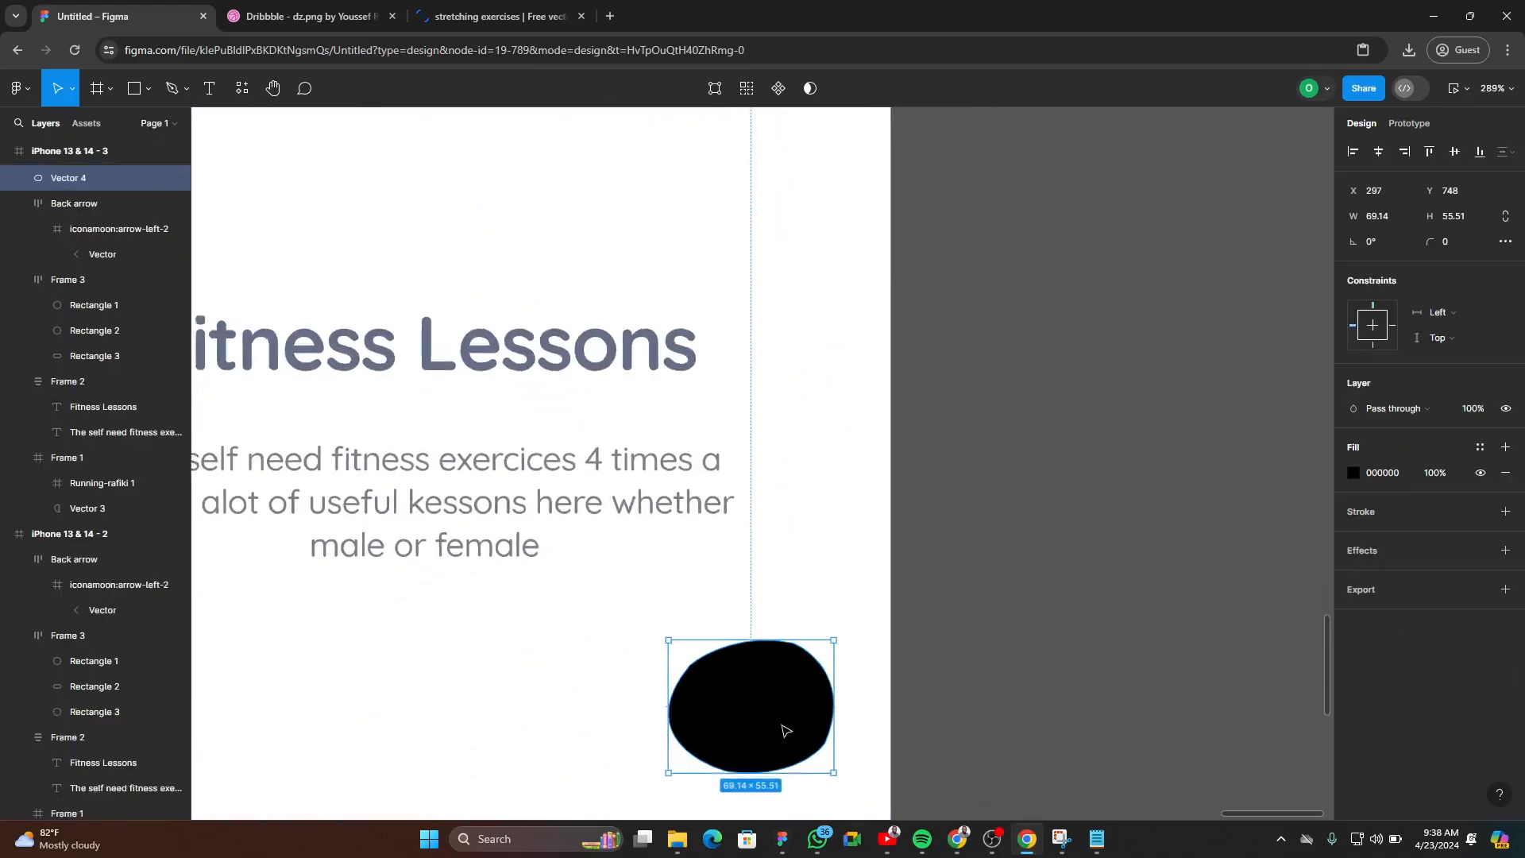
pyautogui.rightClick(667, 584)
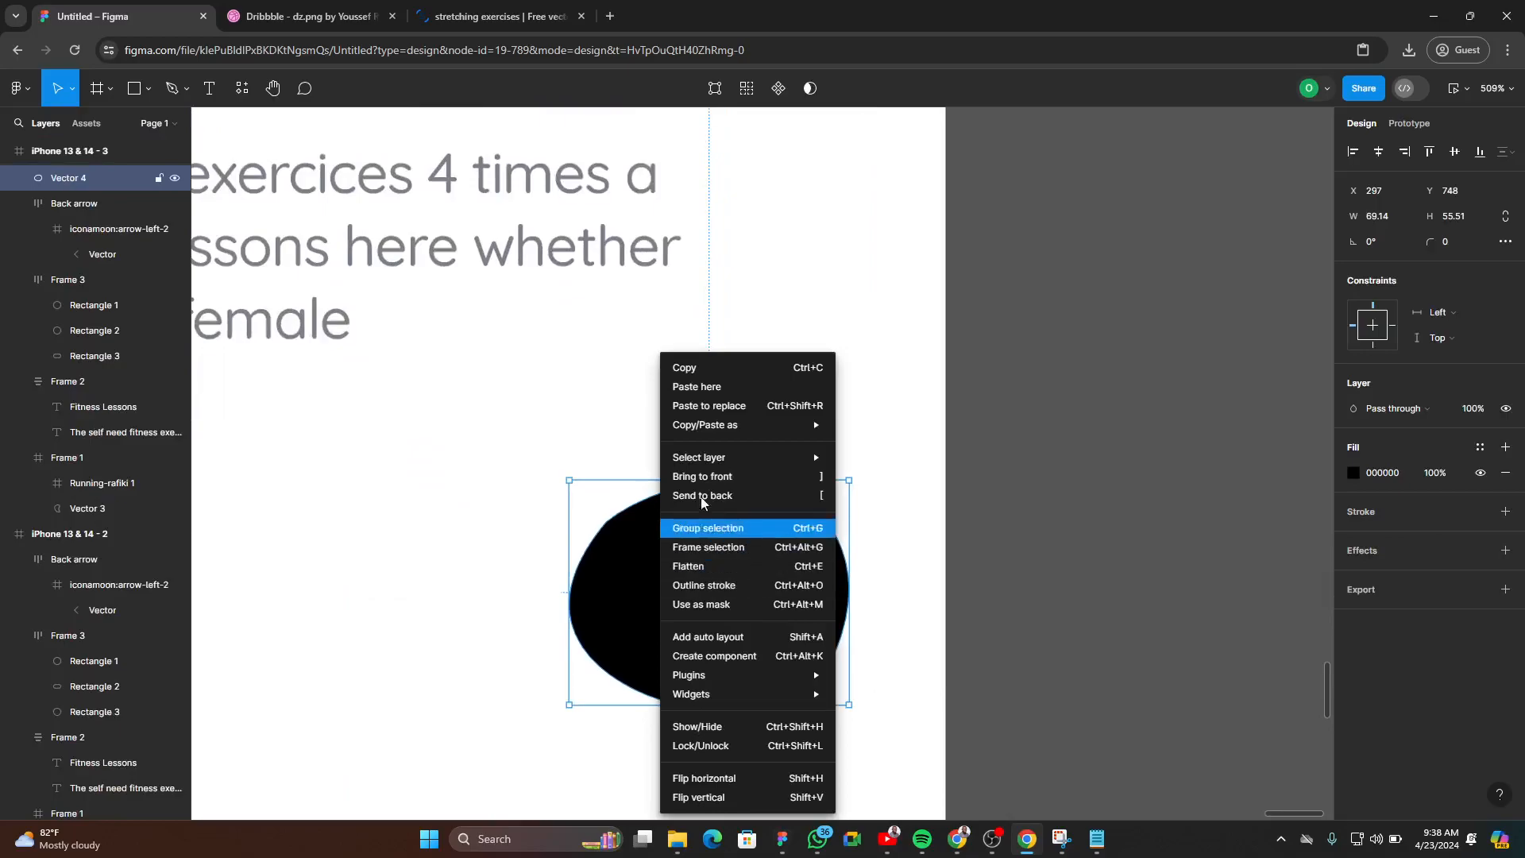
pyautogui.click(707, 393)
# - Place the pasted arrow near the blob's middle and set its colour to FFFFFF
pyautogui.moveTo(709, 644); pyautogui.dragTo(709, 615)
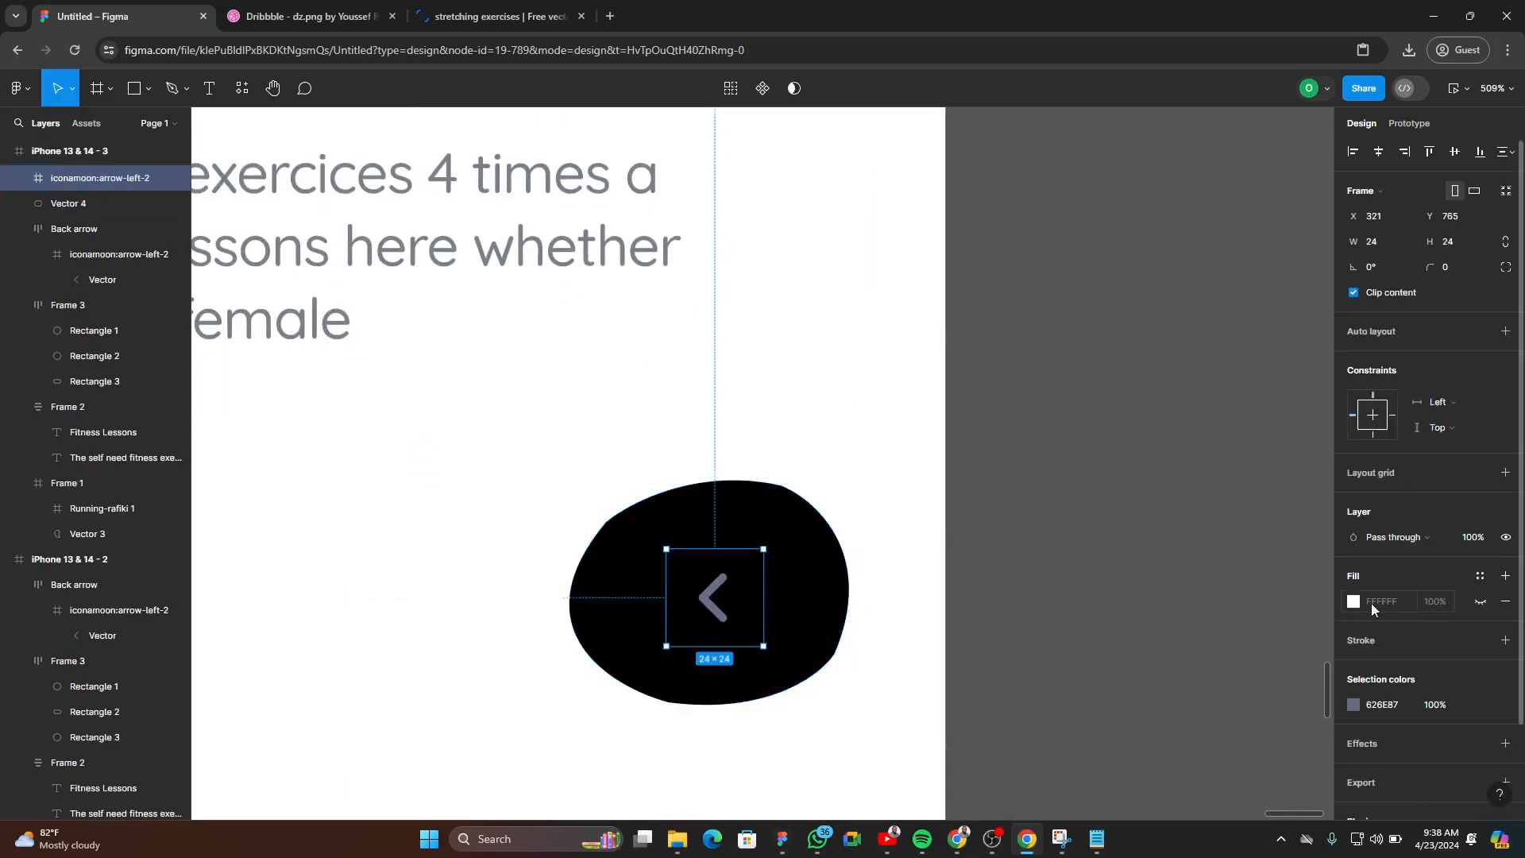
pyautogui.write('FFFFFF')
pyautogui.press('Return')
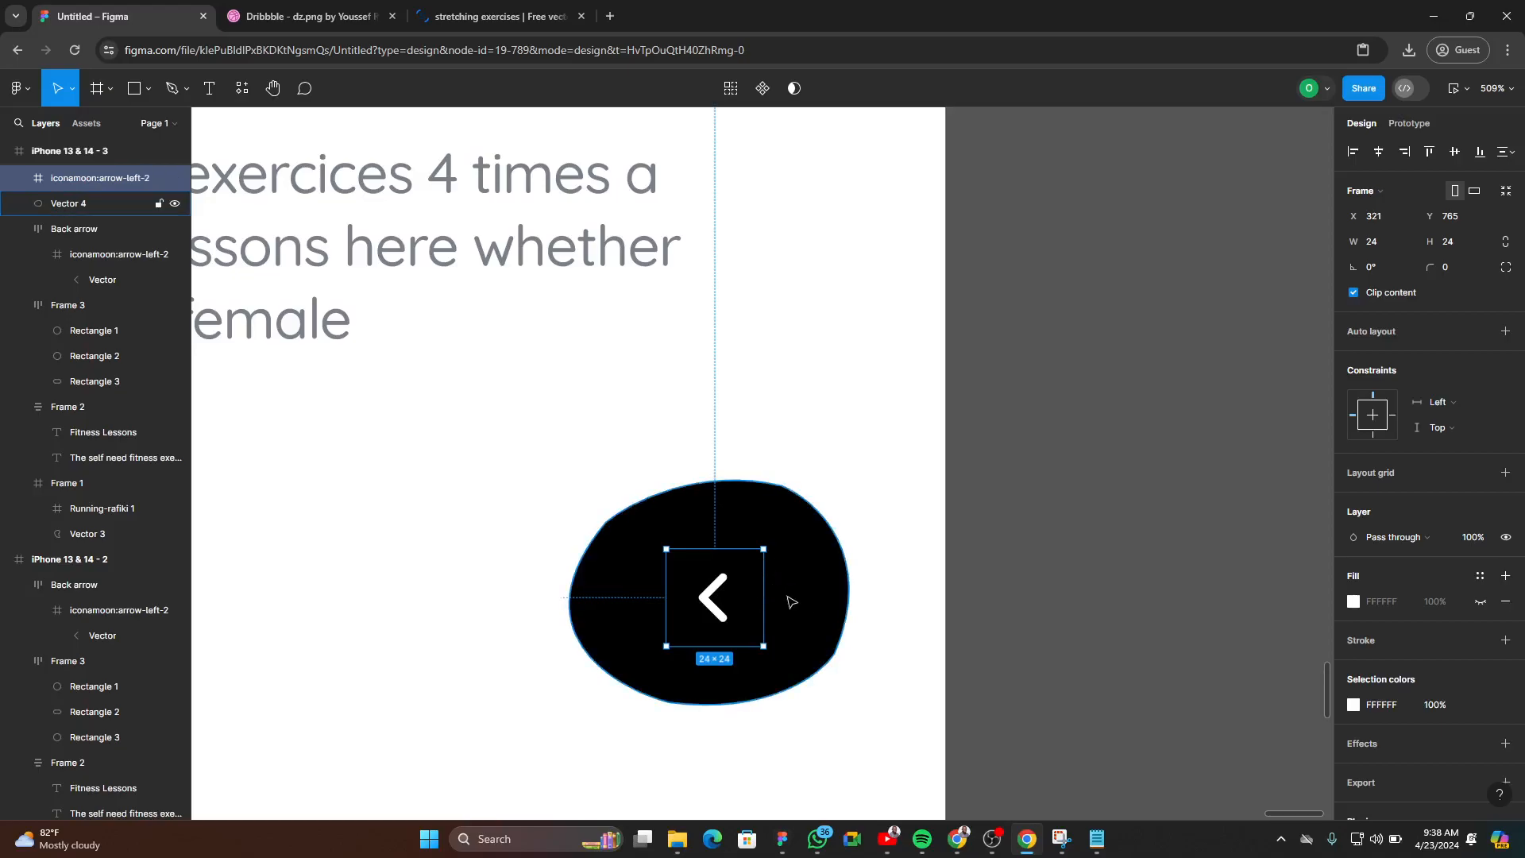
# - Wrap the arrow and blob in a frame and centre the arrow horizontally and vertically inside it
pyautogui.keyDown('shift'); pyautogui.click(831, 573); pyautogui.keyUp('shift')
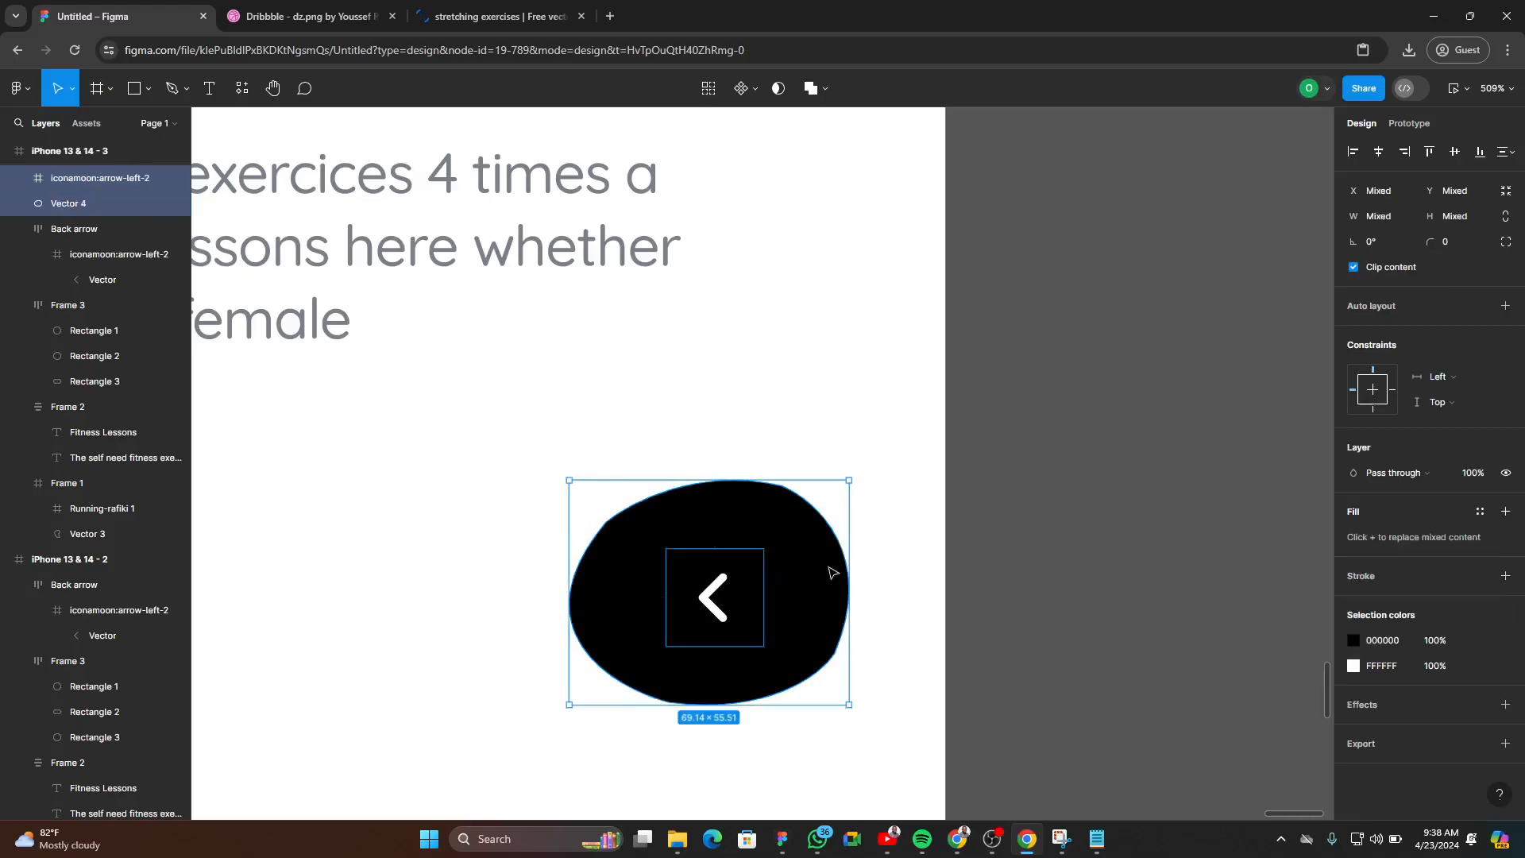
pyautogui.rightClick(826, 567)
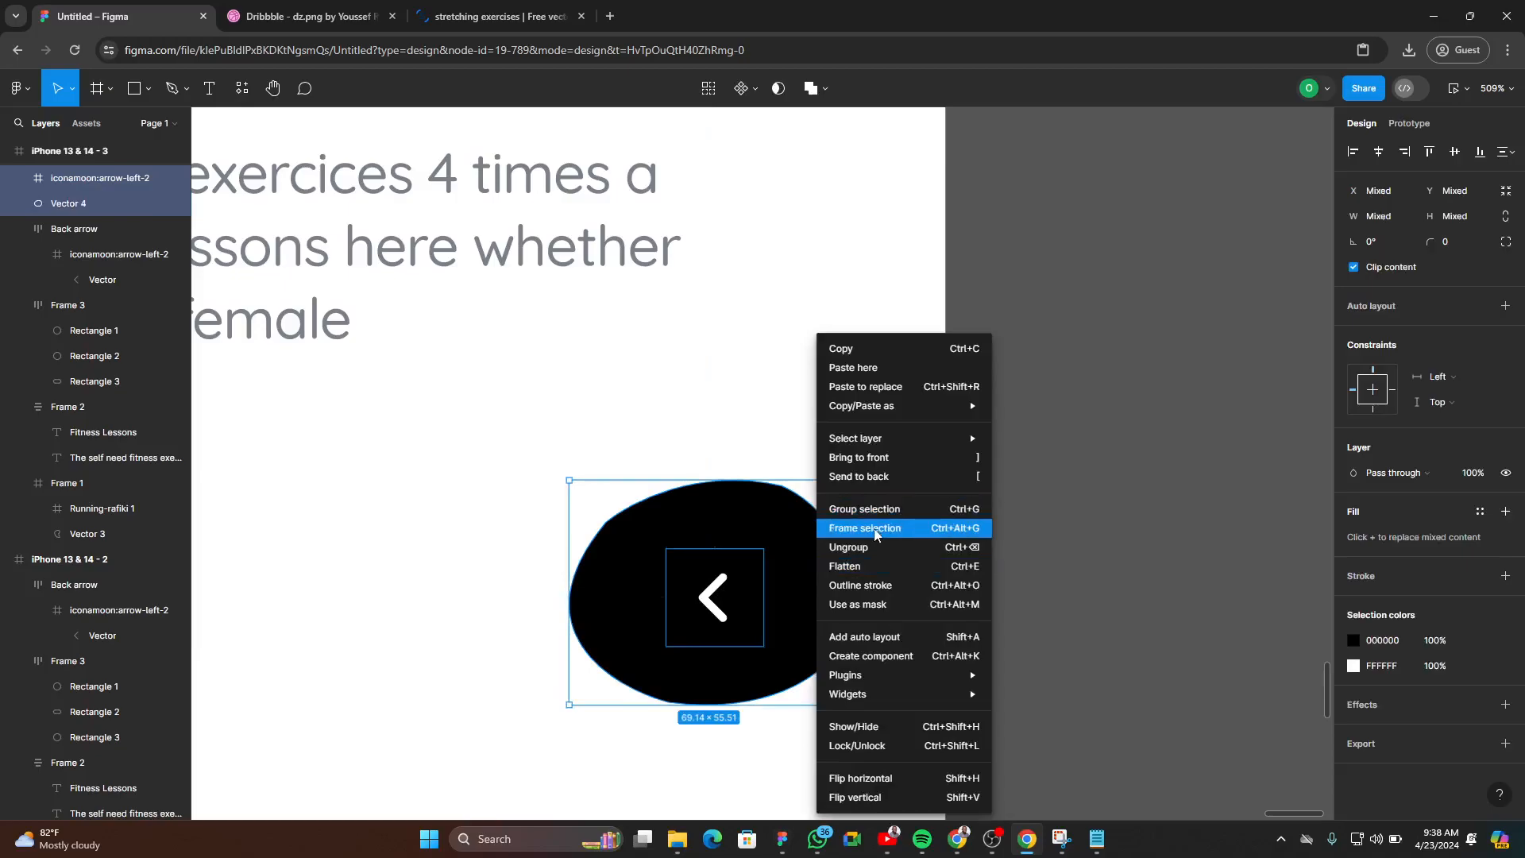
pyautogui.click(876, 530)
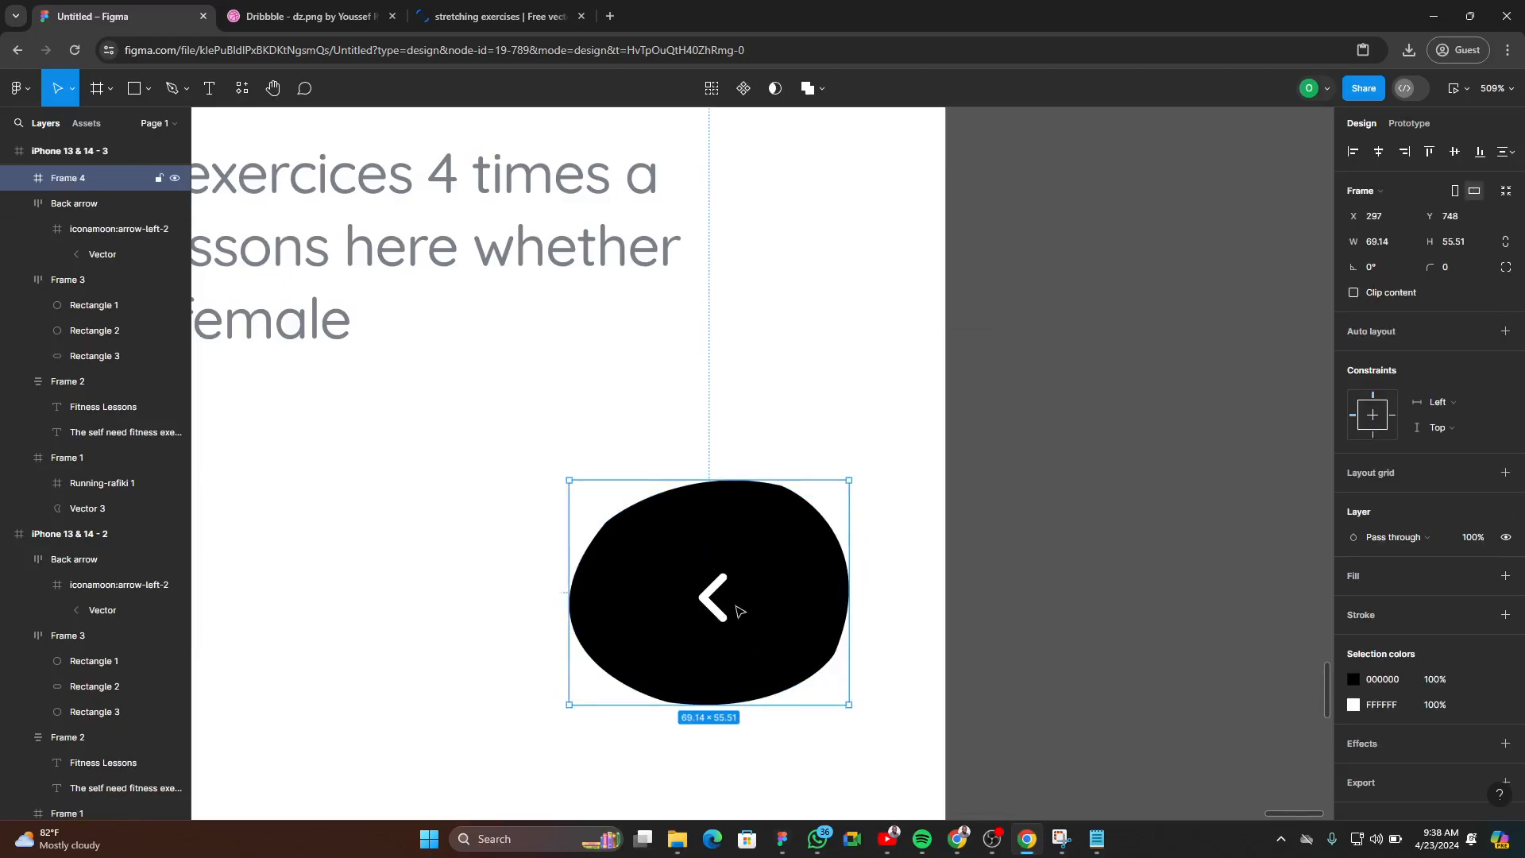
pyautogui.doubleClick(717, 608)
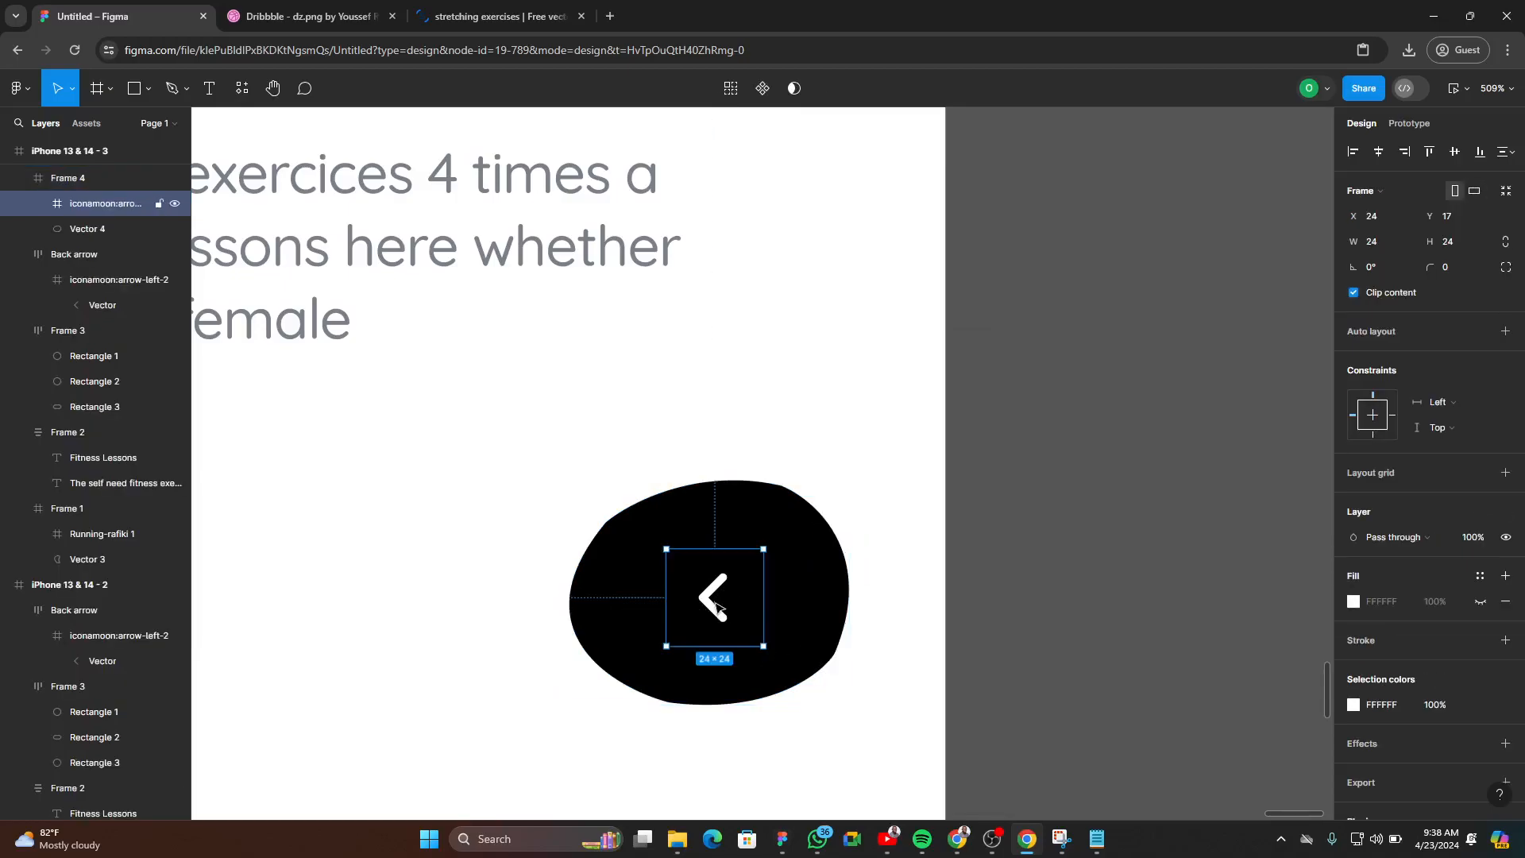
pyautogui.click(1380, 153)
pyautogui.click(1450, 156)
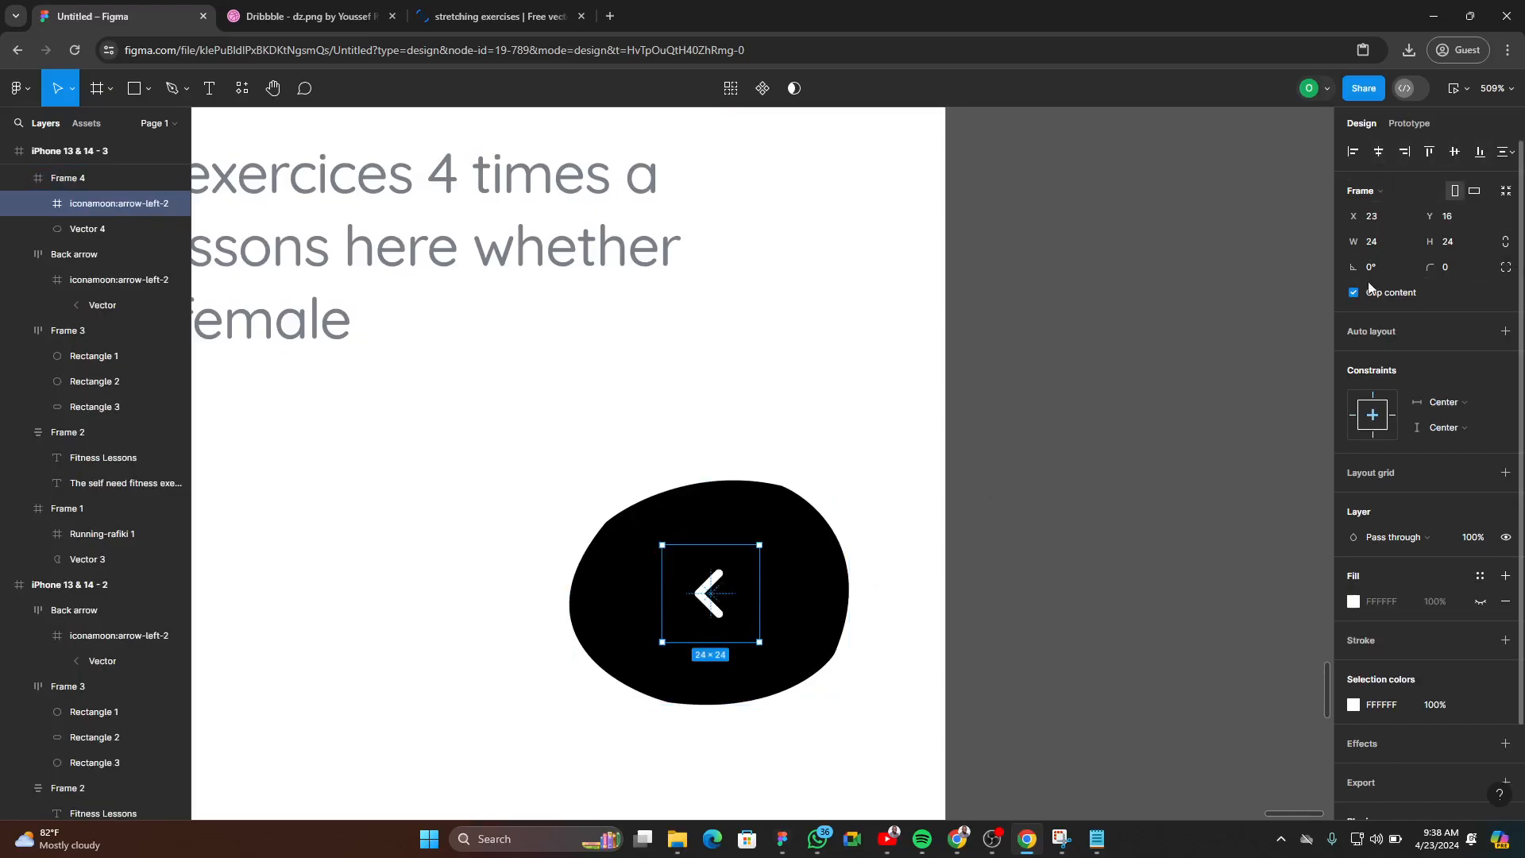
# - Flip the arrow inside the blob horizontally so it points right
pyautogui.rightClick(716, 609)
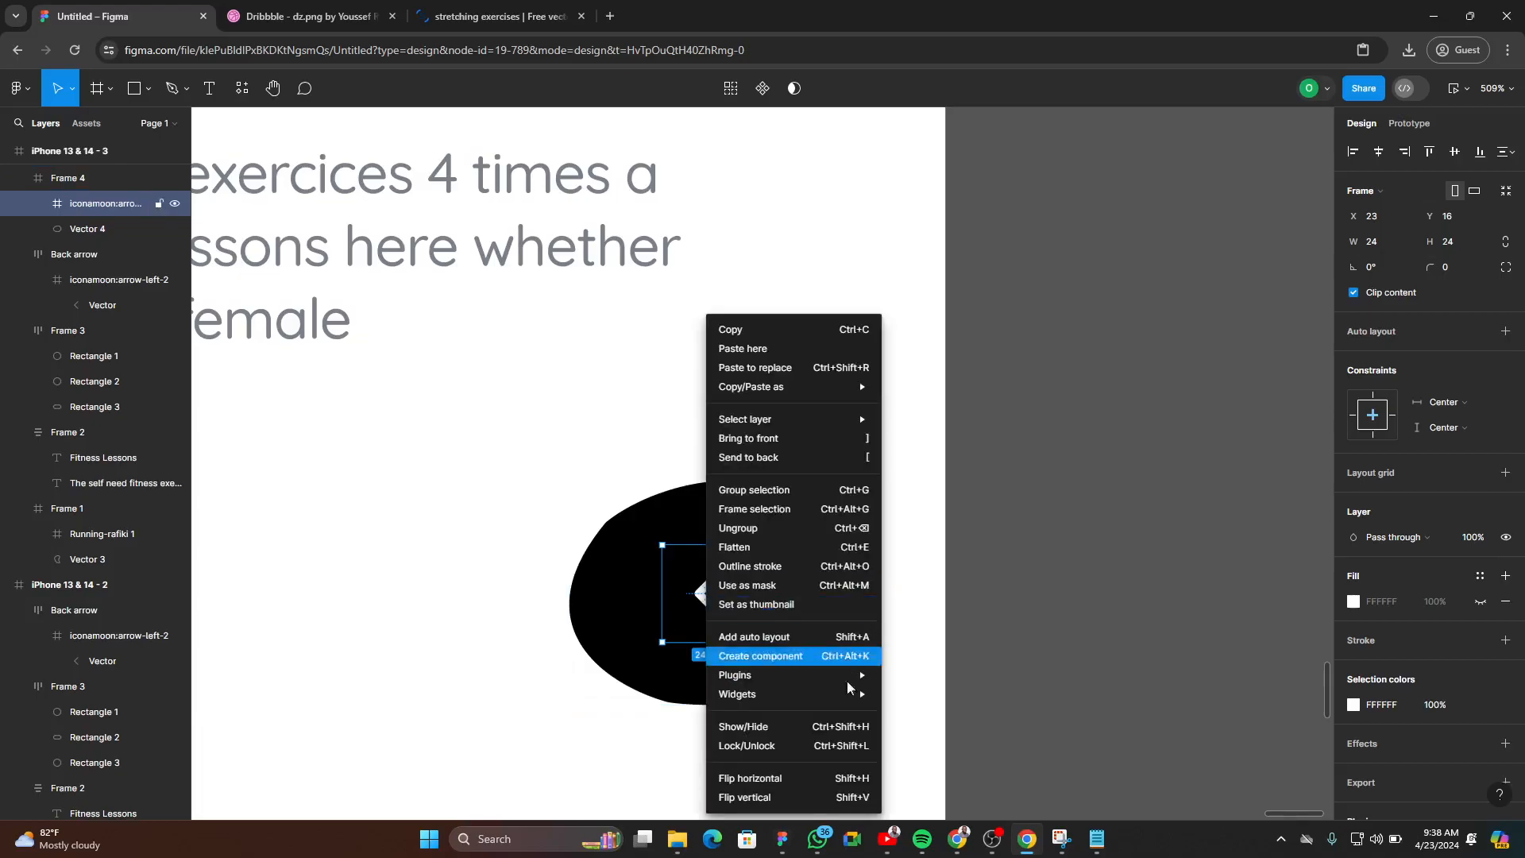
pyautogui.click(794, 777)
pyautogui.click(1093, 563)
# - Set the blob vector's corner radius to 100
pyautogui.scroll(-10, 1093, 563)
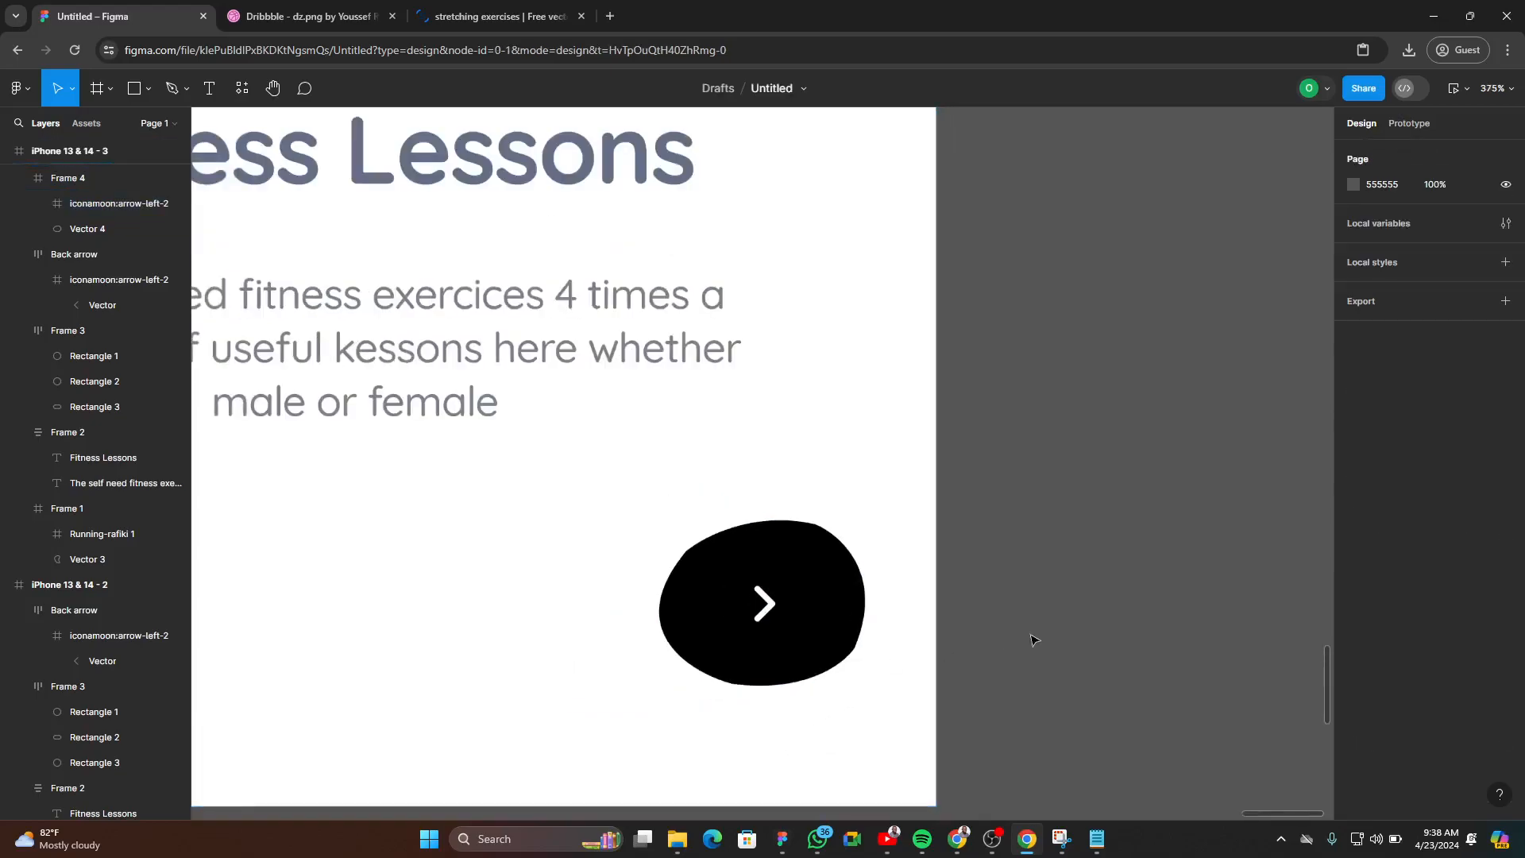
pyautogui.scroll(4, 967, 696)
pyautogui.scroll(3, 966, 696)
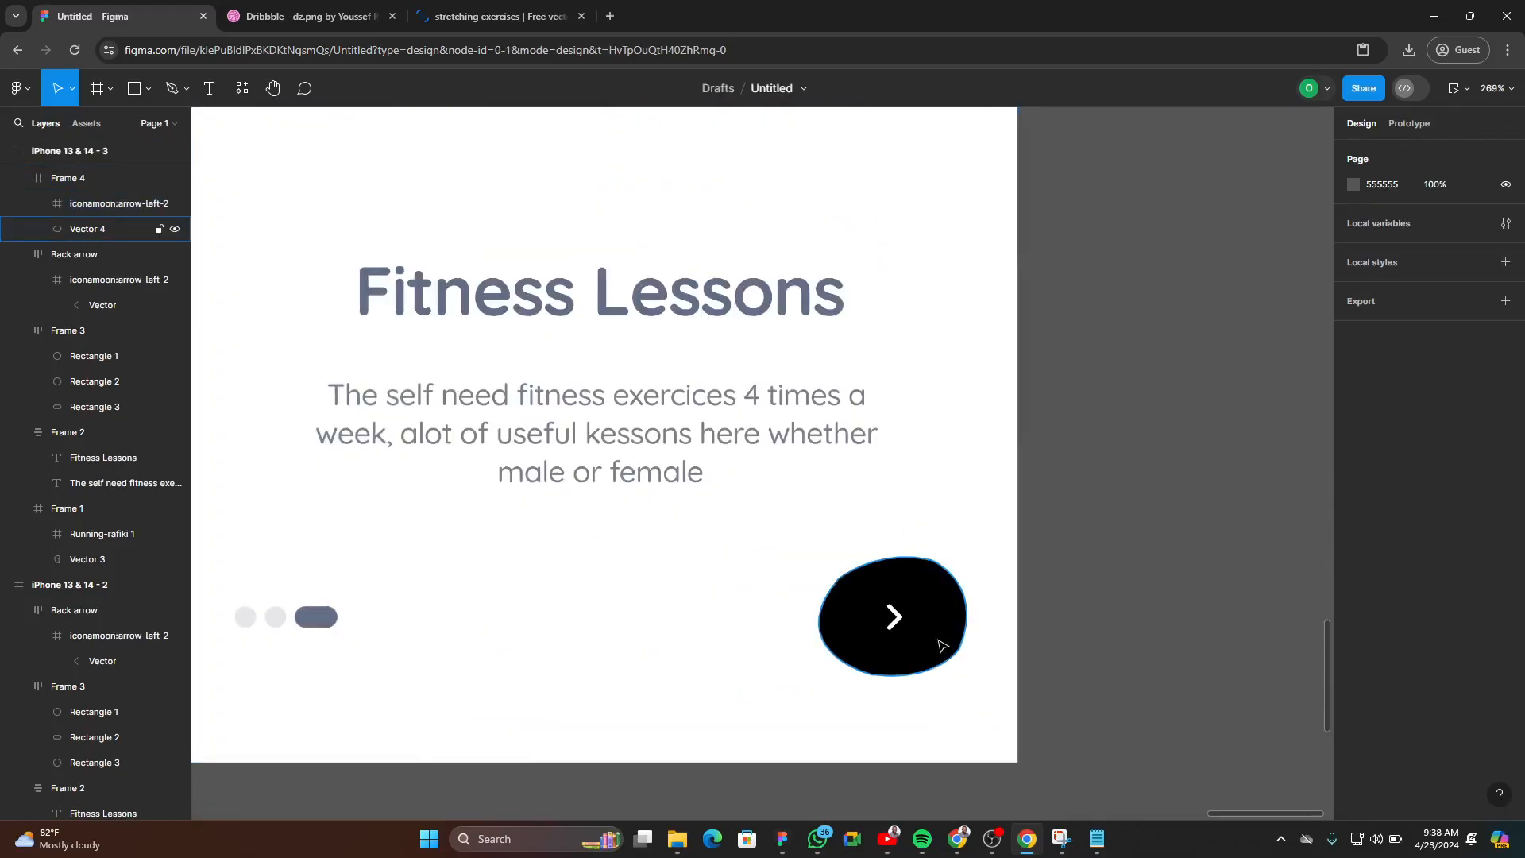
pyautogui.click(939, 640)
pyautogui.click(1450, 252)
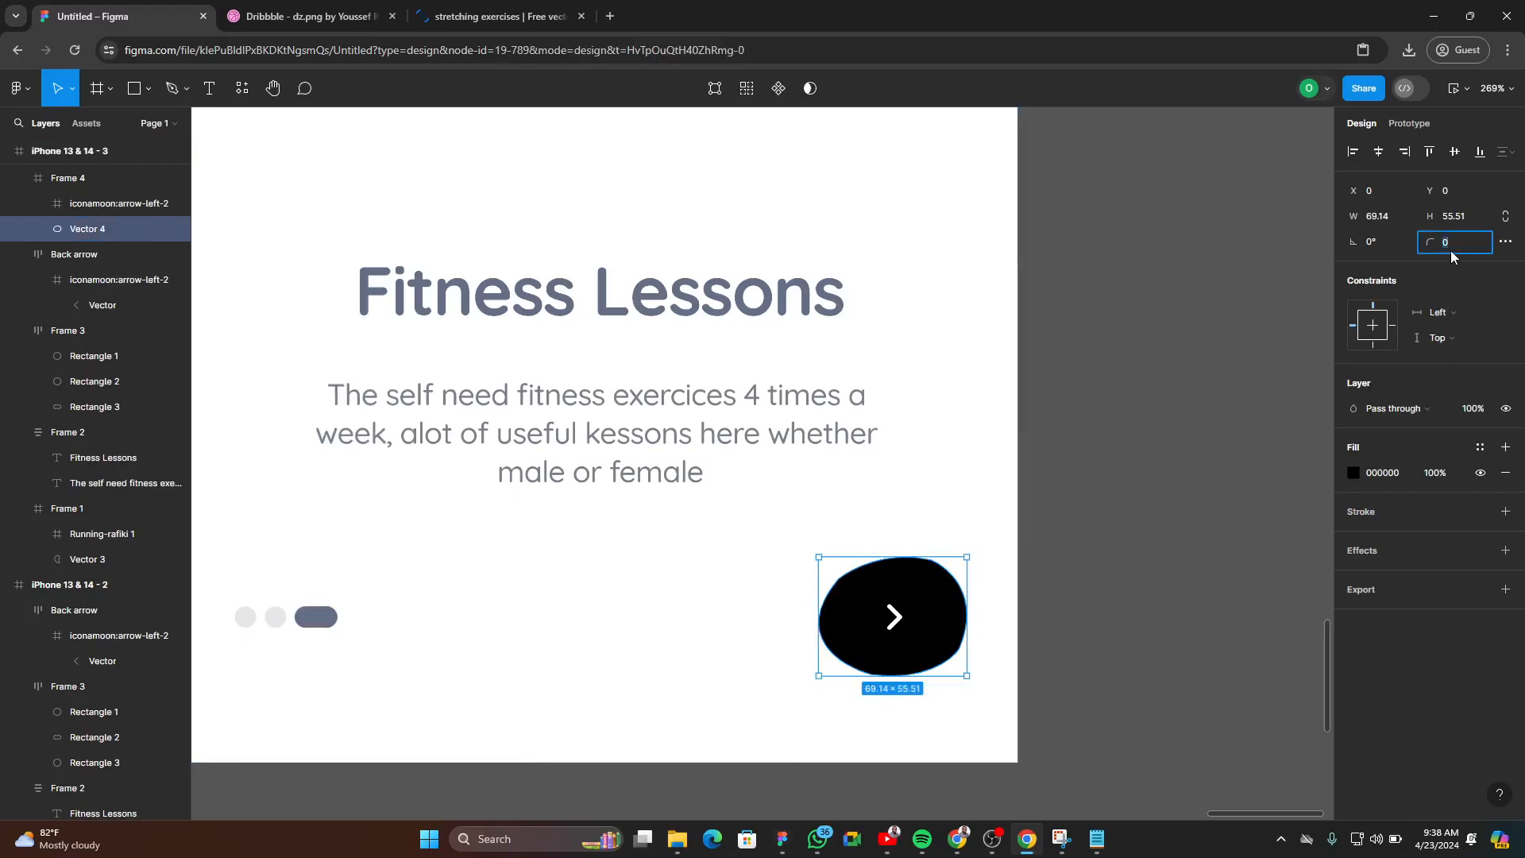
pyautogui.write('30')
pyautogui.press('Return')
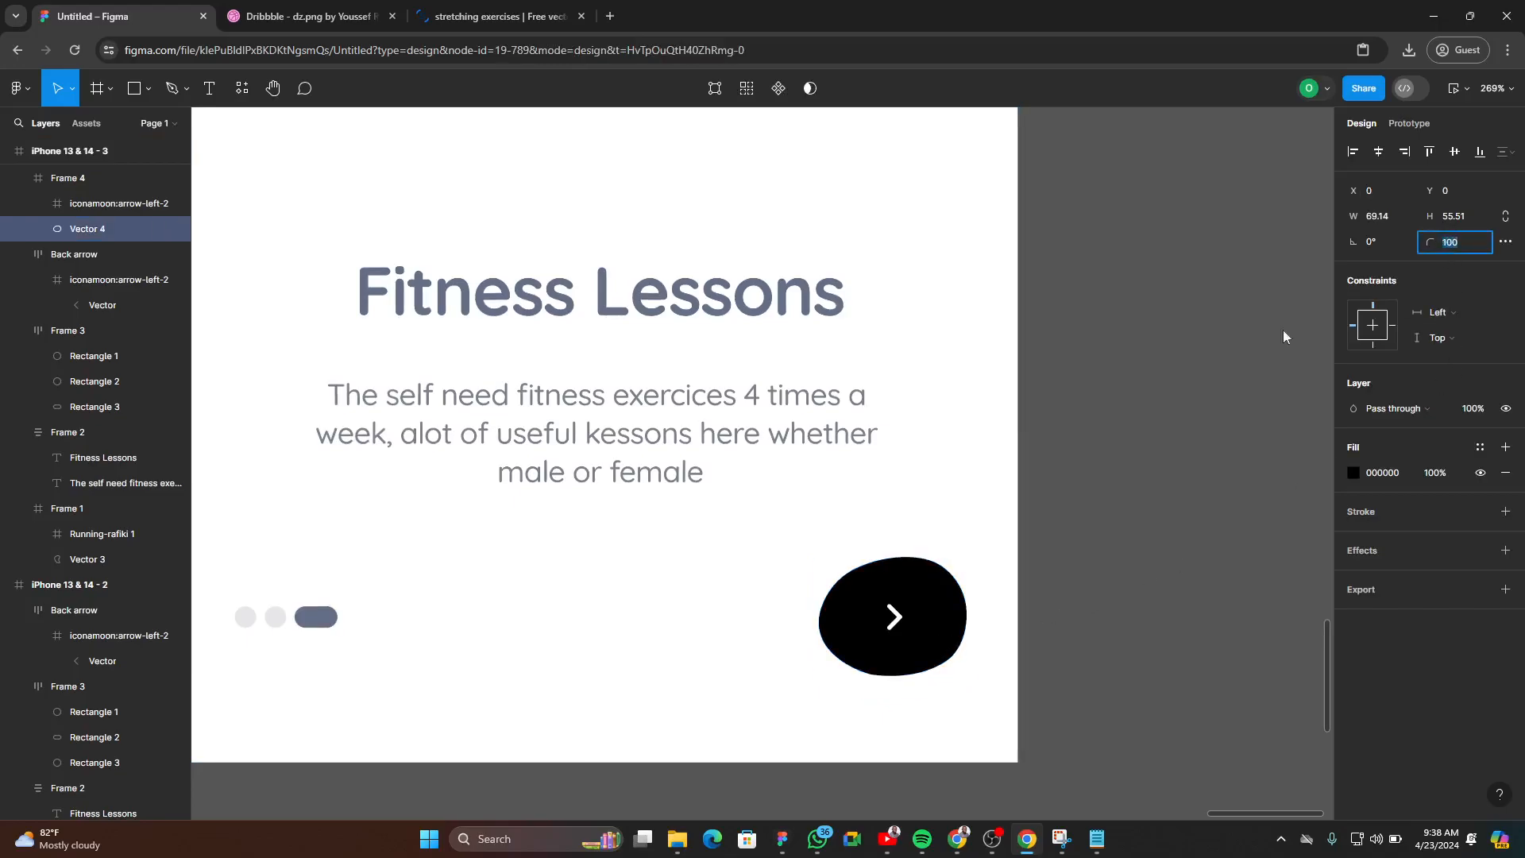
pyautogui.scroll(-10, 965, 659)
pyautogui.click(965, 659)
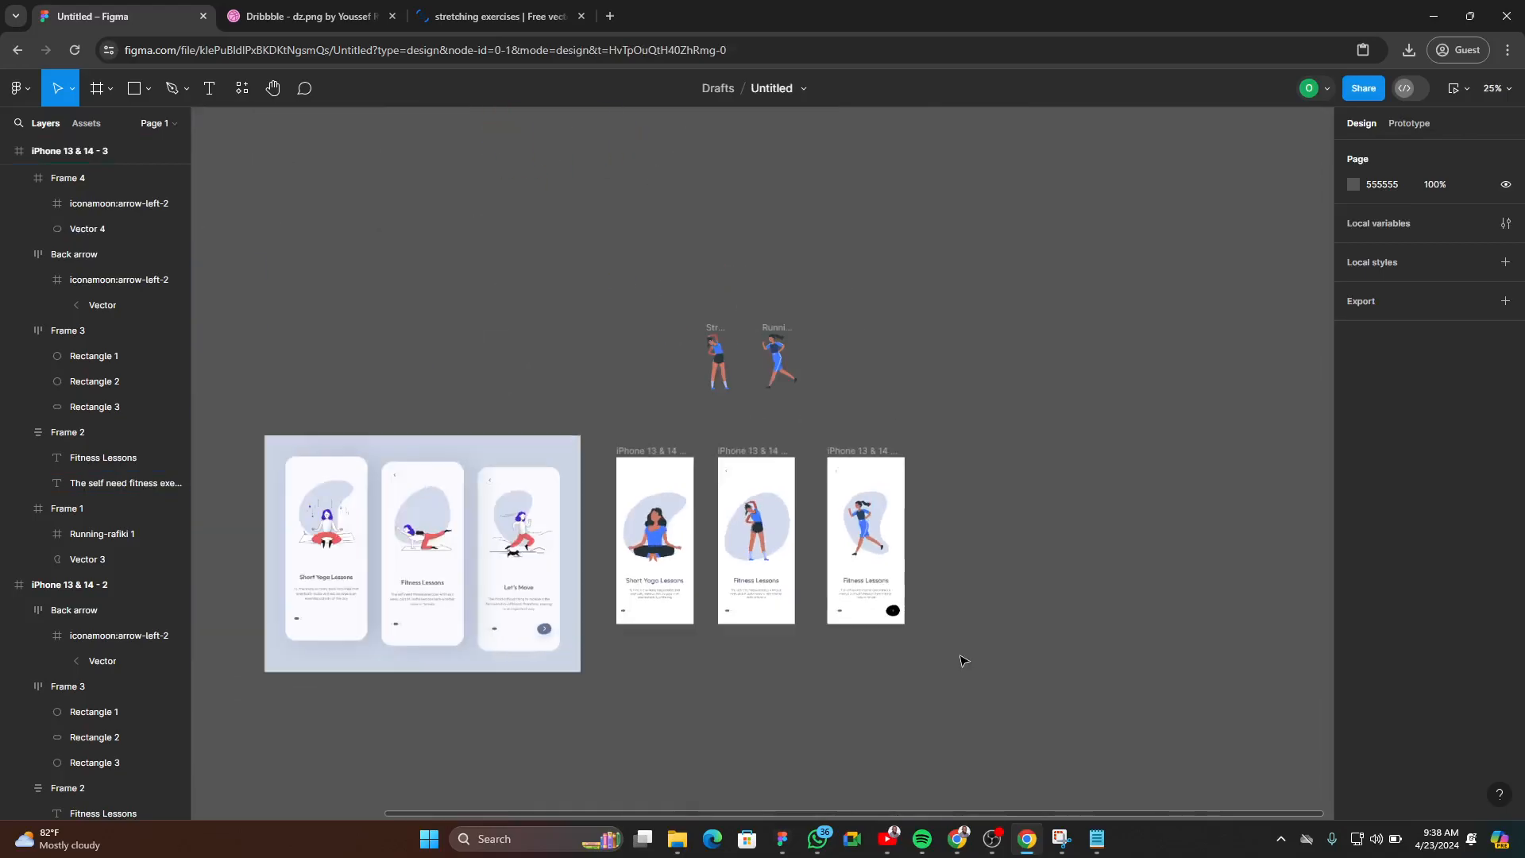
# - Replace the next button's black with E8EAF2, sampled with the eyedropper from the reference's next button area
pyautogui.scroll(5, 868, 670)
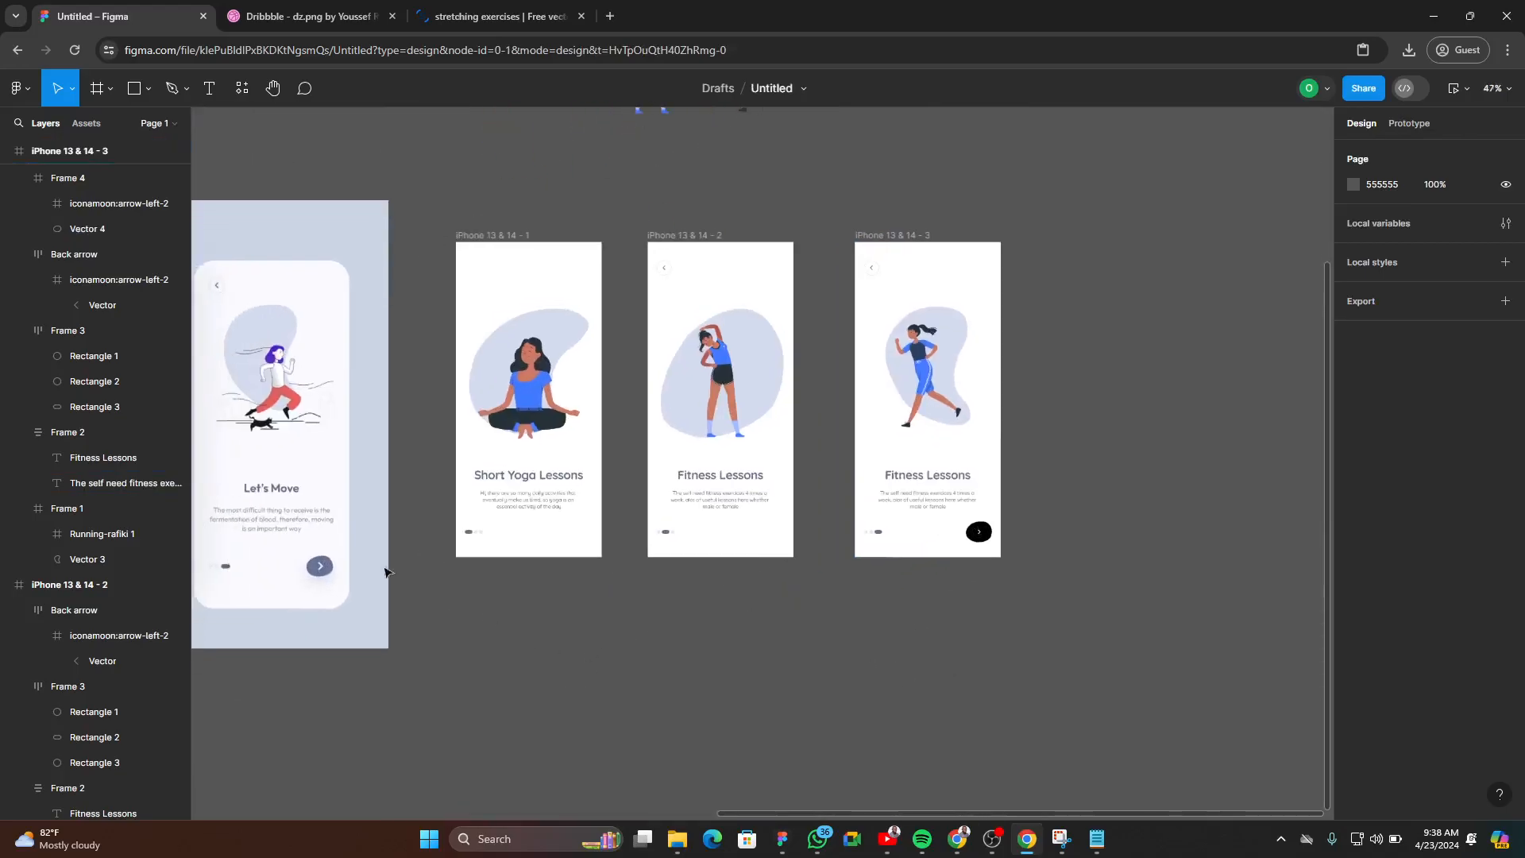
pyautogui.scroll(5, 1039, 532)
pyautogui.click(809, 542)
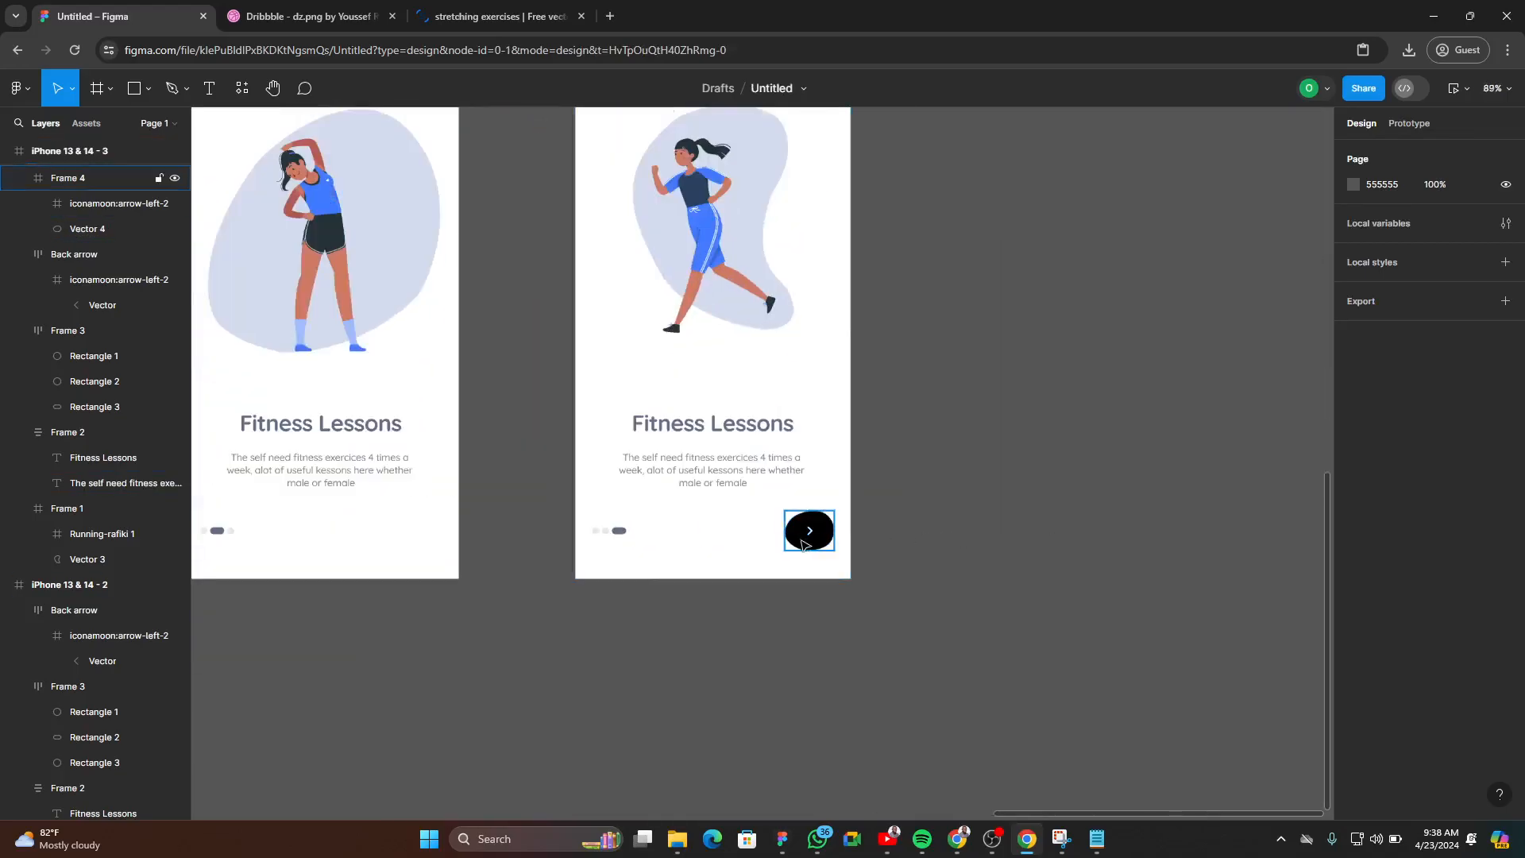
pyautogui.click(1352, 679)
pyautogui.click(1166, 629)
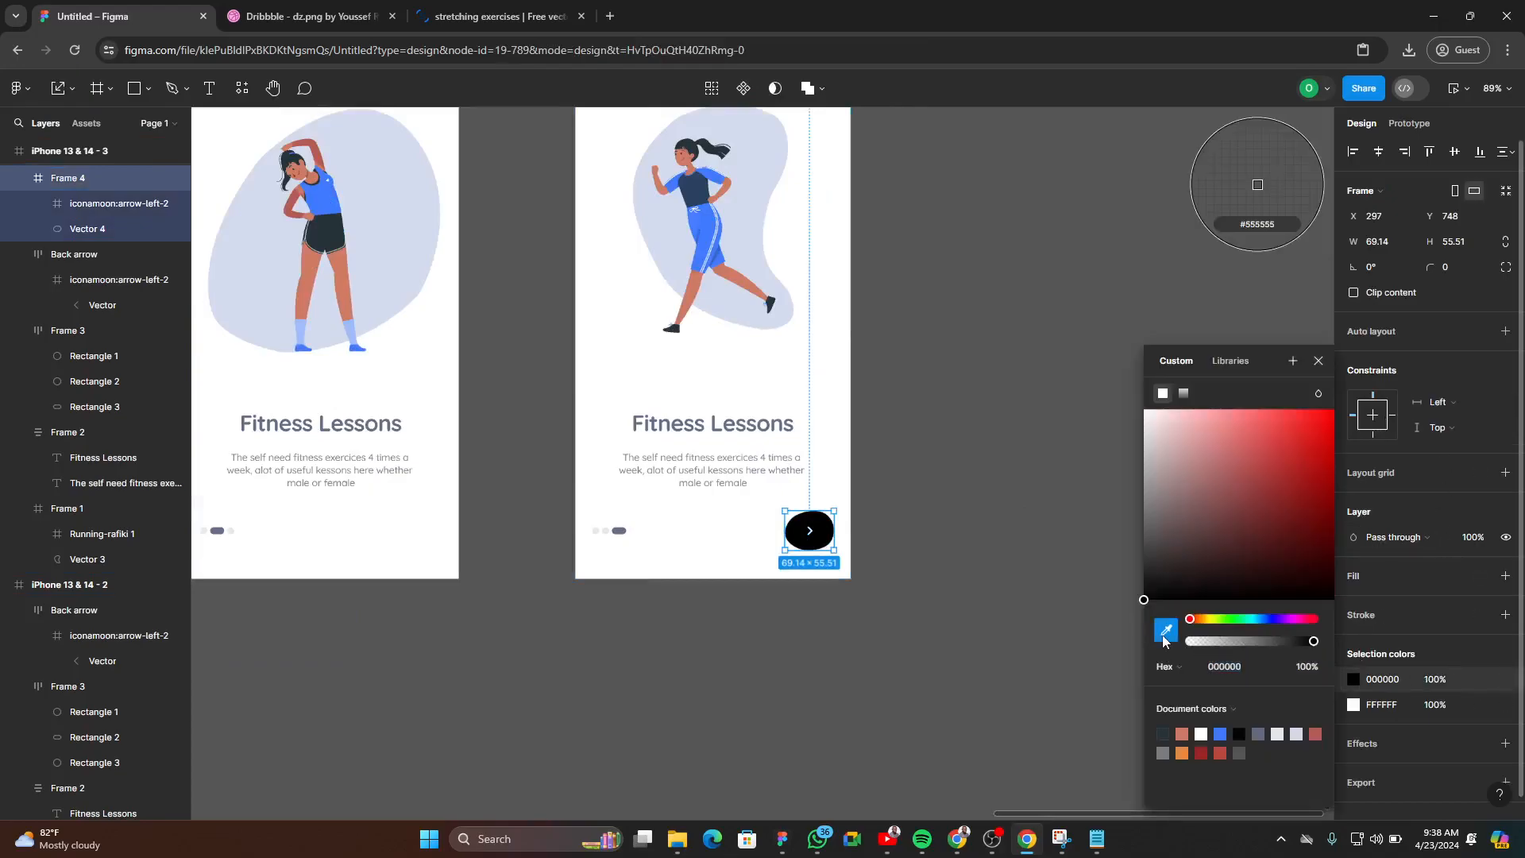
pyautogui.hscroll(-10, 919, 696)
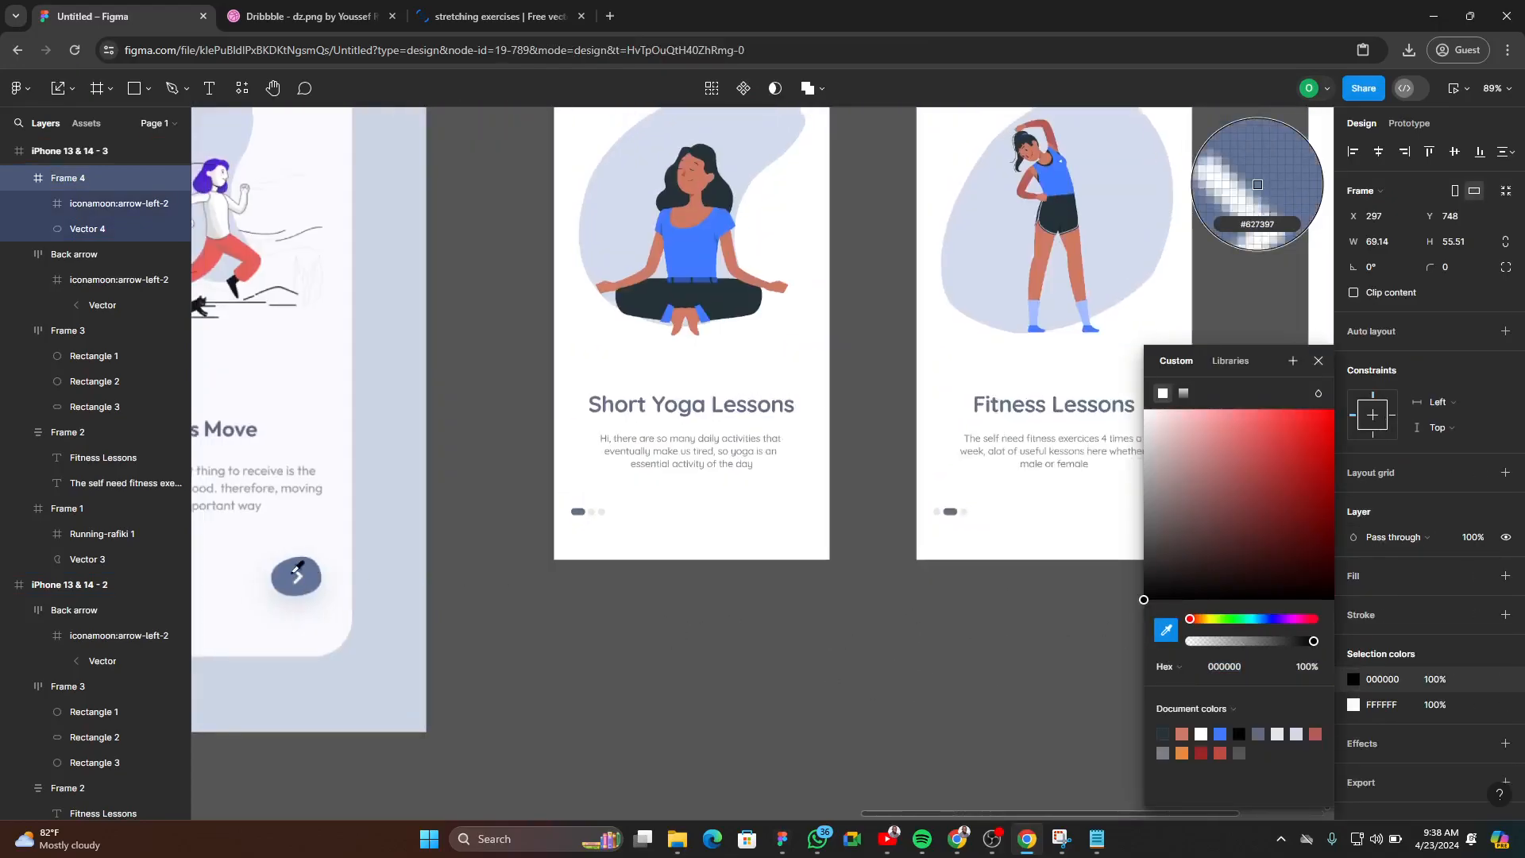
pyautogui.click(555, 589)
pyautogui.hscroll(12, 554, 607)
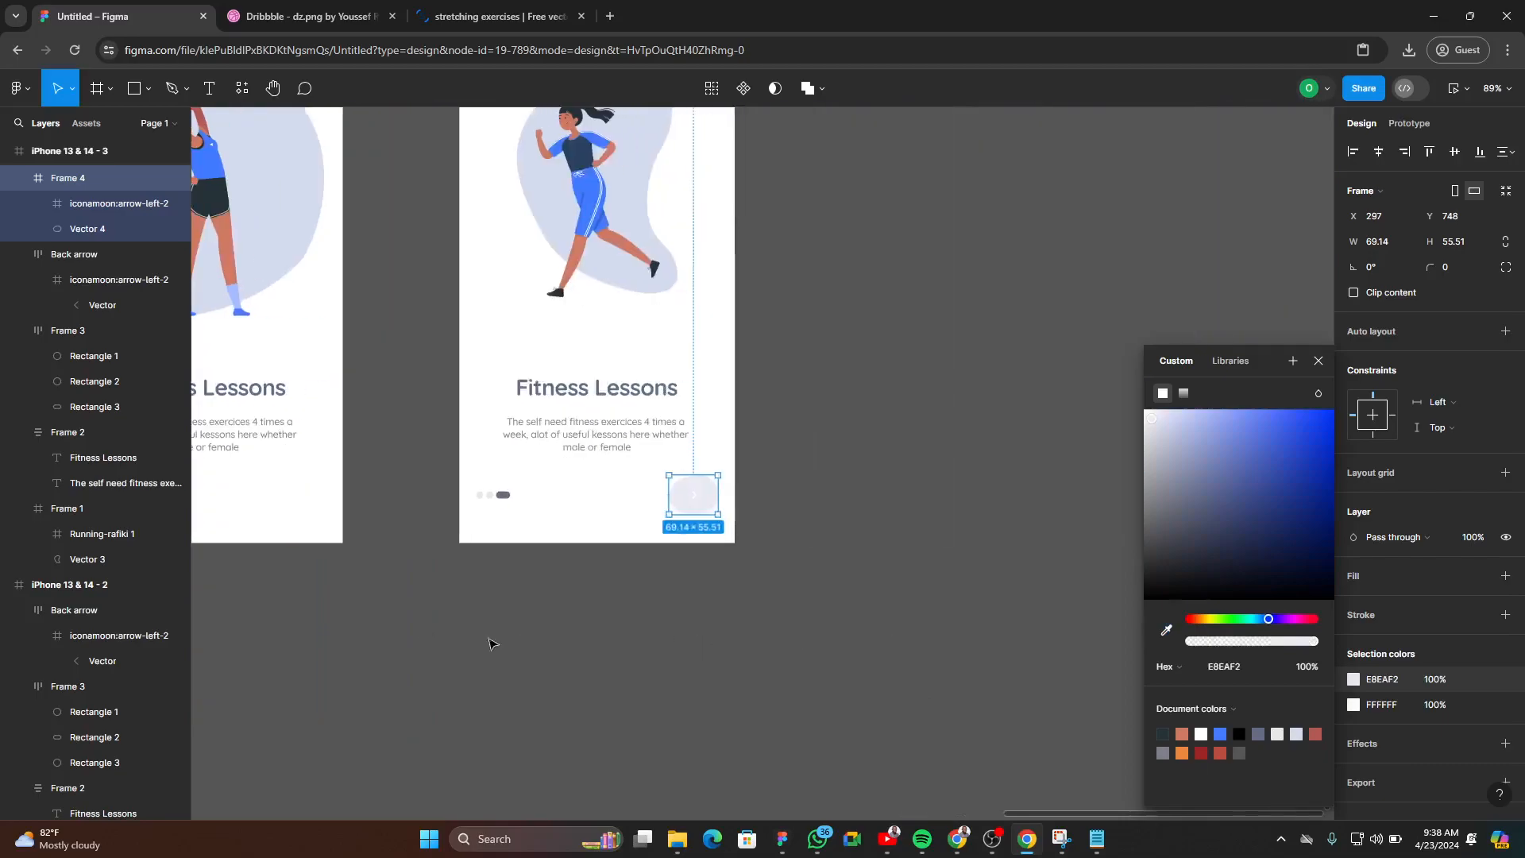
# - Recolour the next button's blob to 617397, sampled with the eyedropper from the reference's next button
pyautogui.hscroll(-8, 703, 630)
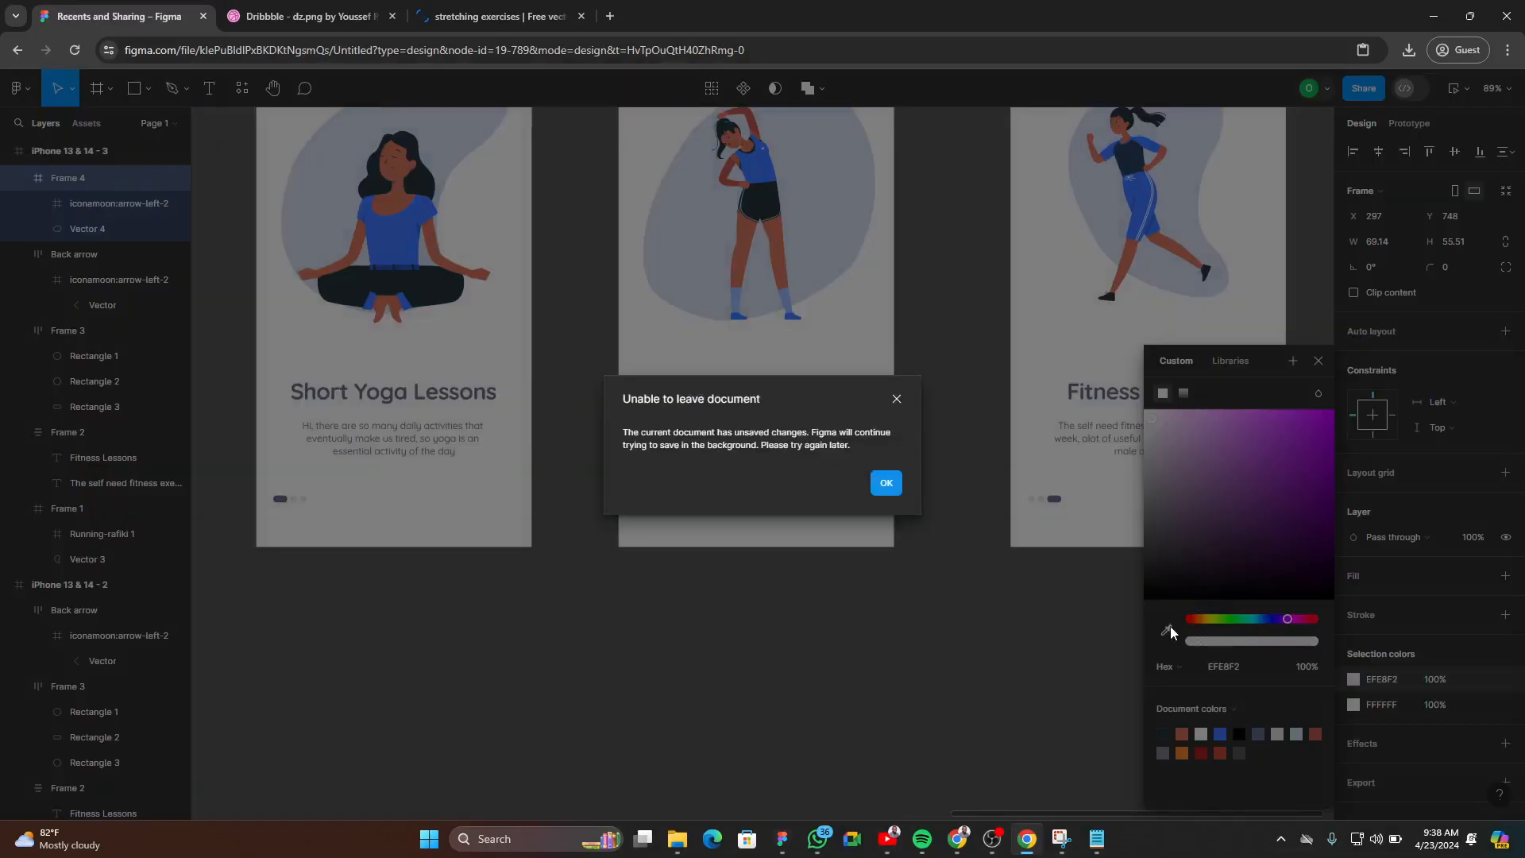
pyautogui.click(887, 402)
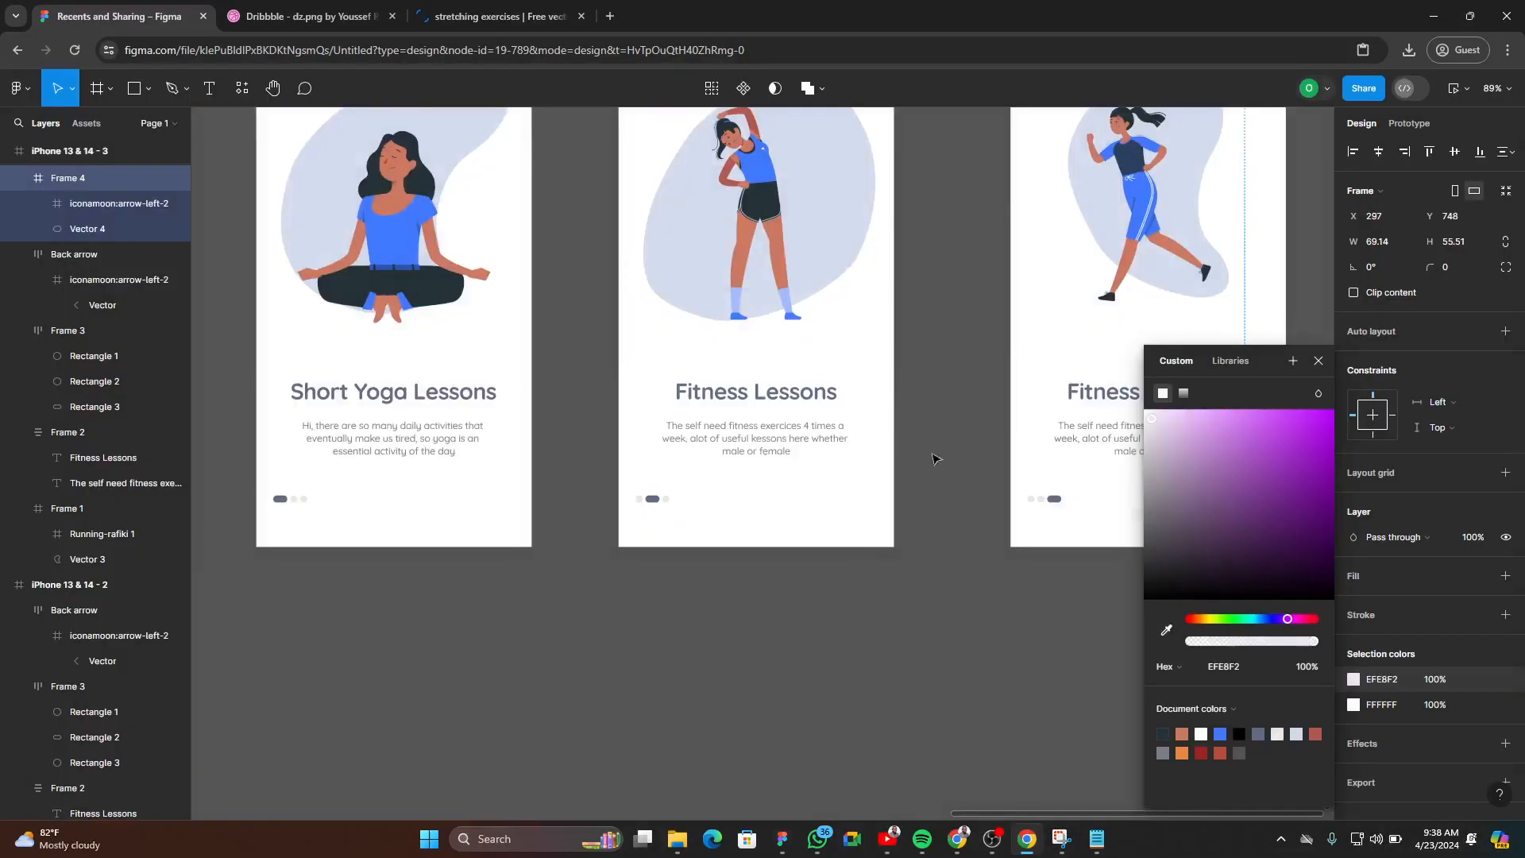
pyautogui.click(1165, 630)
pyautogui.hscroll(2, 484, 509)
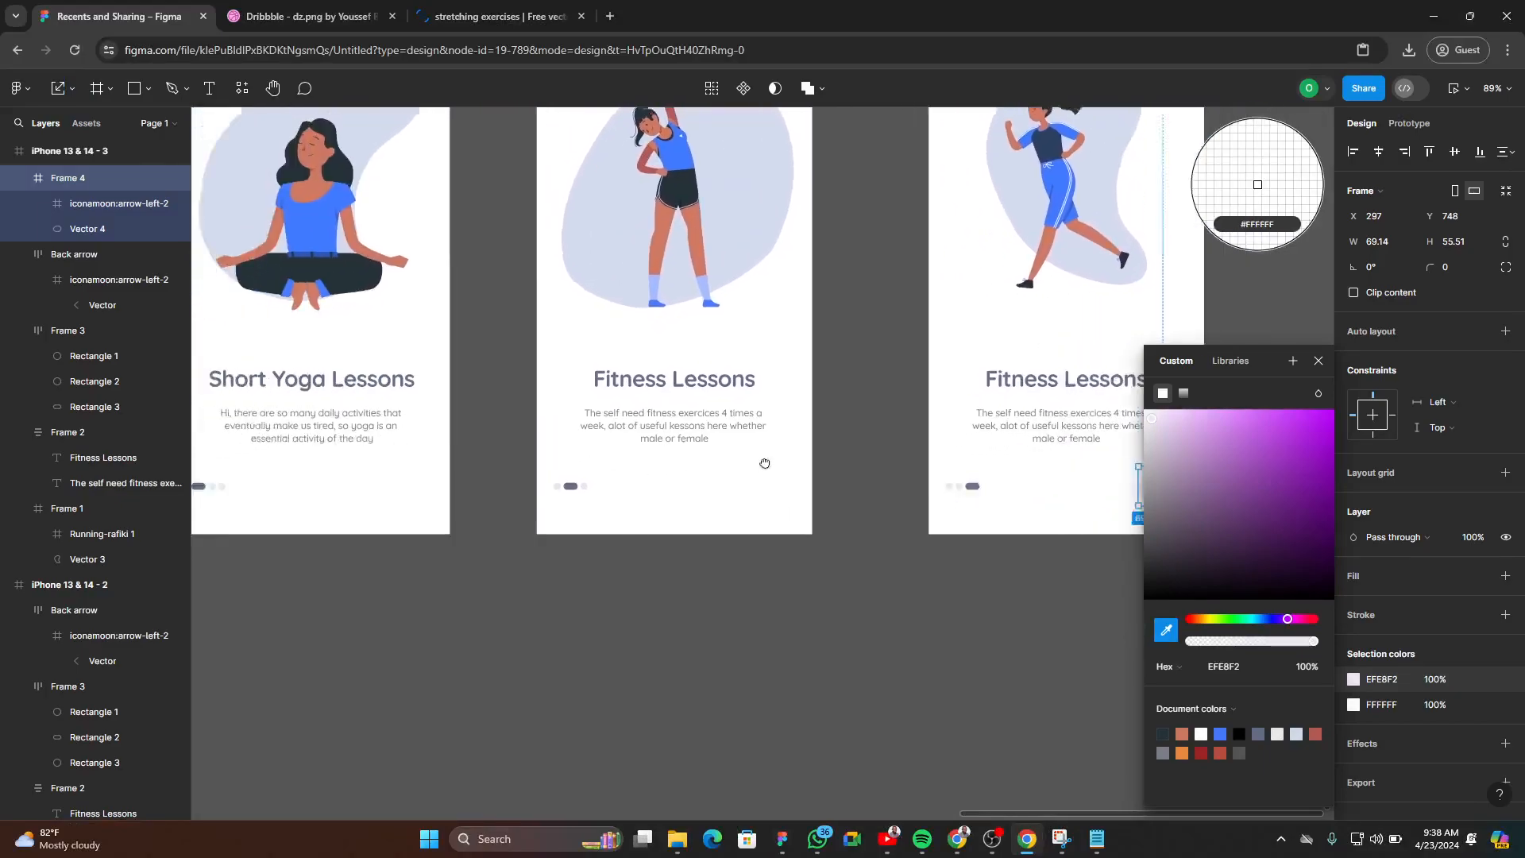
pyautogui.hscroll(-9, 603, 477)
pyautogui.click(570, 557)
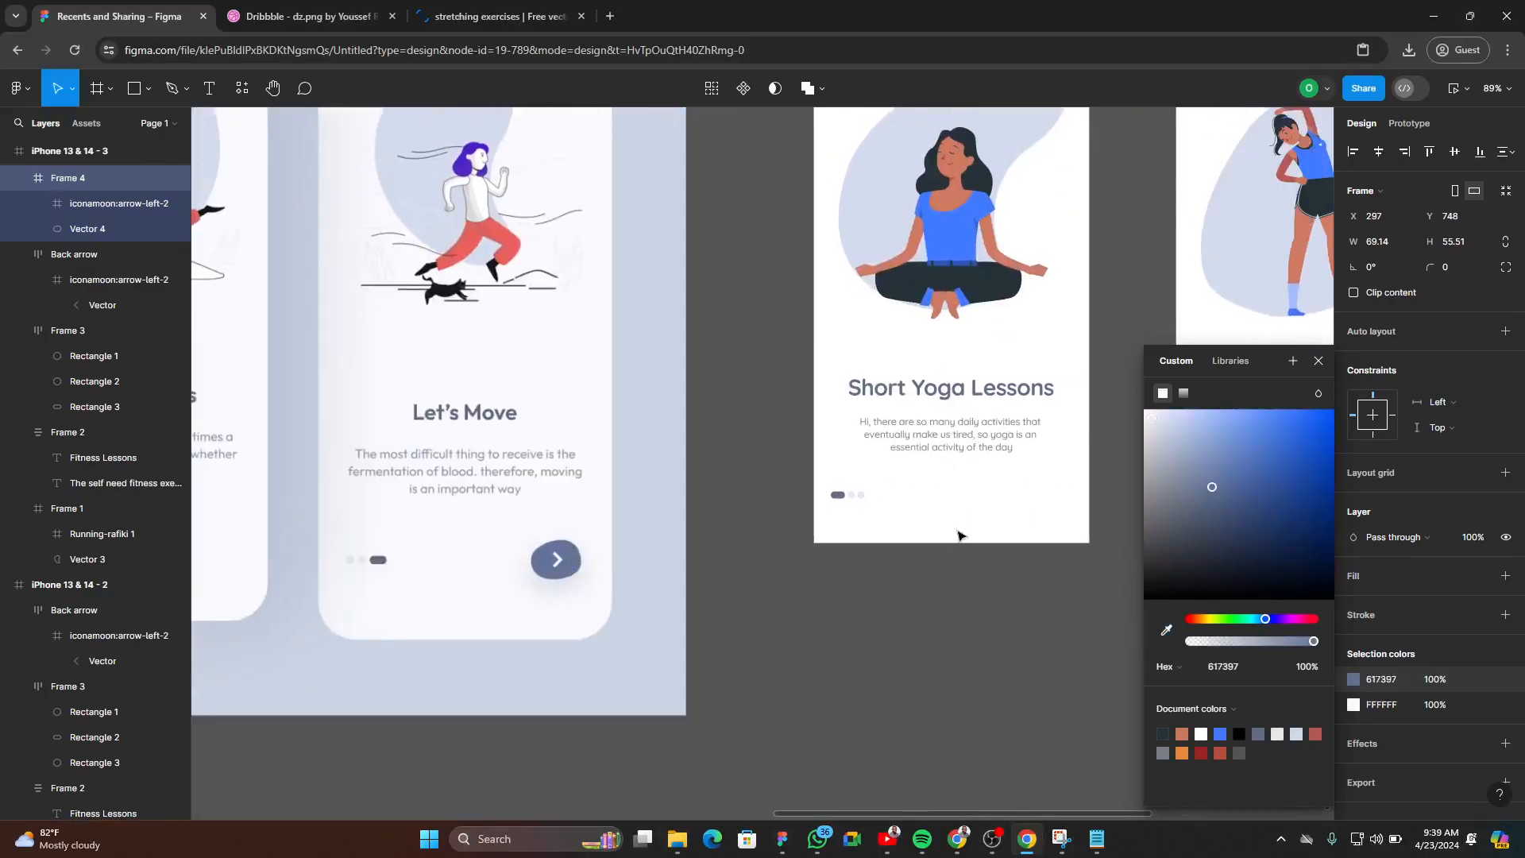
pyautogui.hscroll(14, 794, 516)
pyautogui.hscroll(3, 535, 538)
pyautogui.click(802, 467)
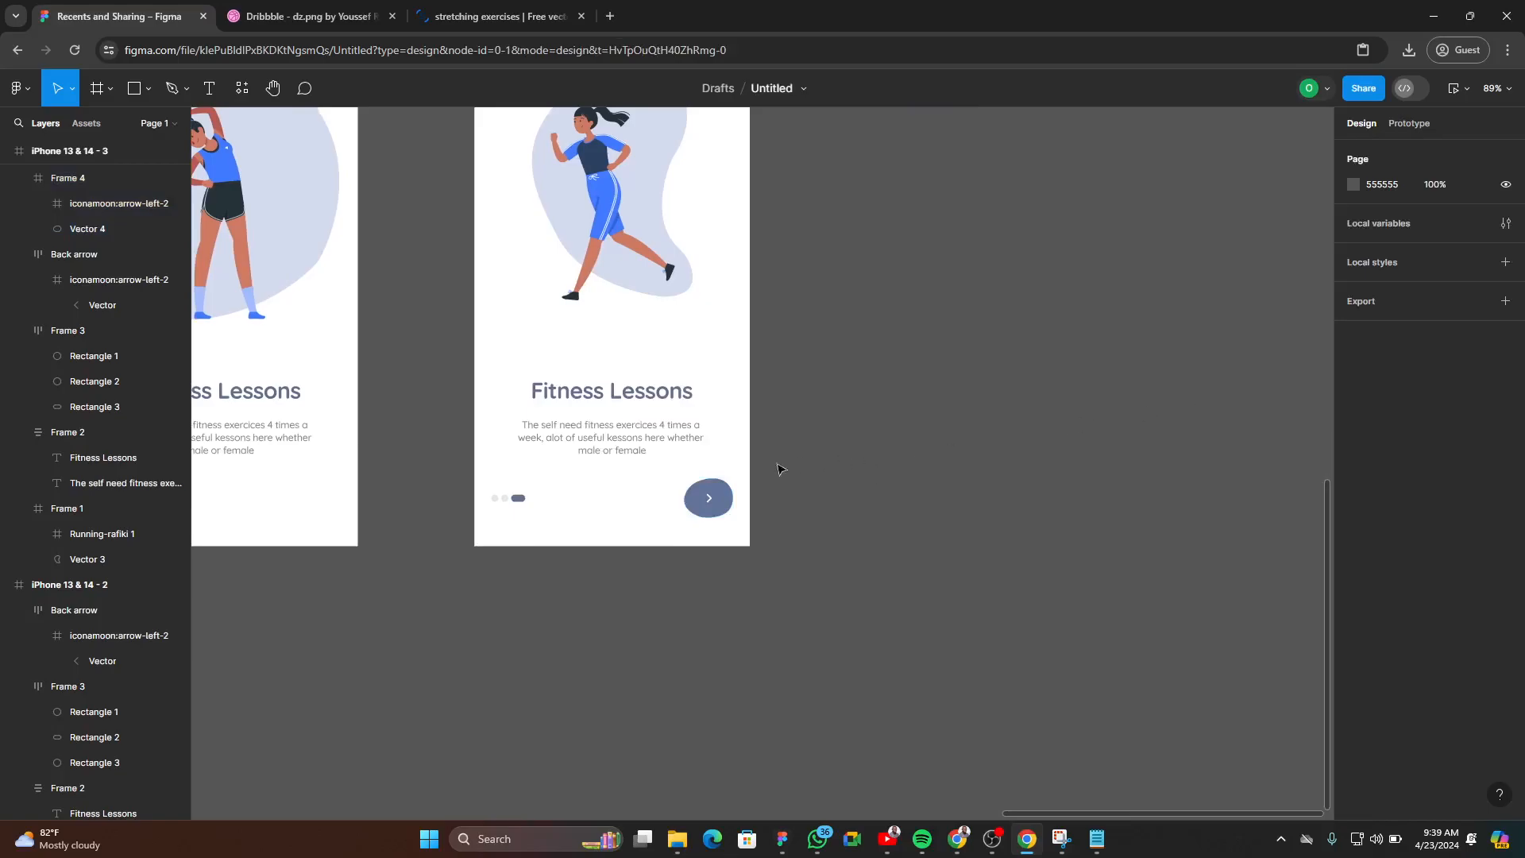
# - Review the three finished onboarding screens and check them in the inline preview, then close it
pyautogui.scroll(5, 671, 492)
pyautogui.scroll(4, 834, 509)
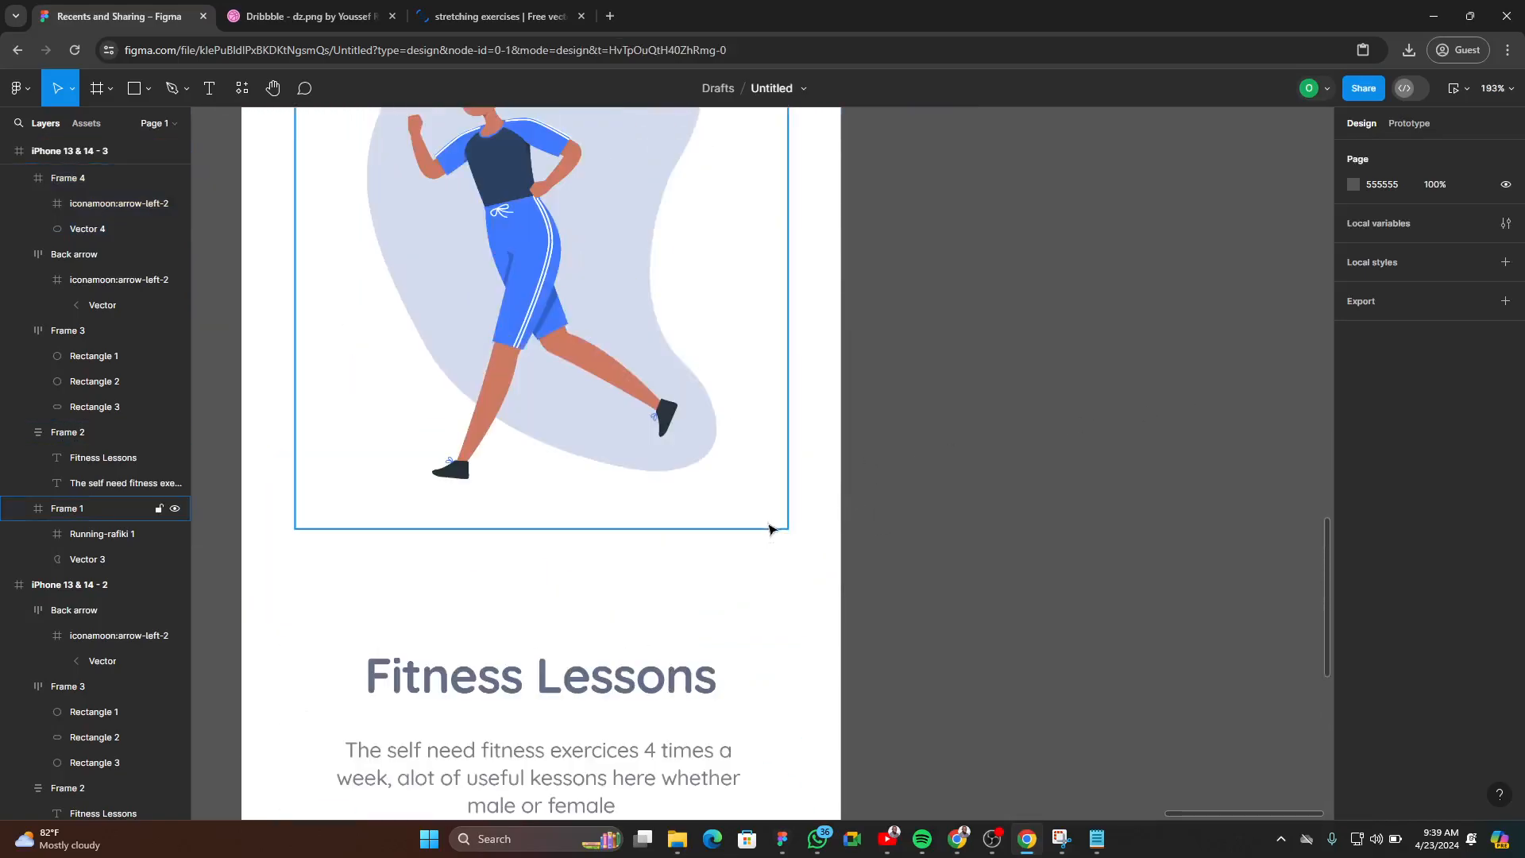
pyautogui.scroll(-2, 874, 501)
pyautogui.scroll(-5, 872, 522)
pyautogui.scroll(-6, 874, 532)
pyautogui.hscroll(-2, 589, 657)
pyautogui.scroll(2, 538, 636)
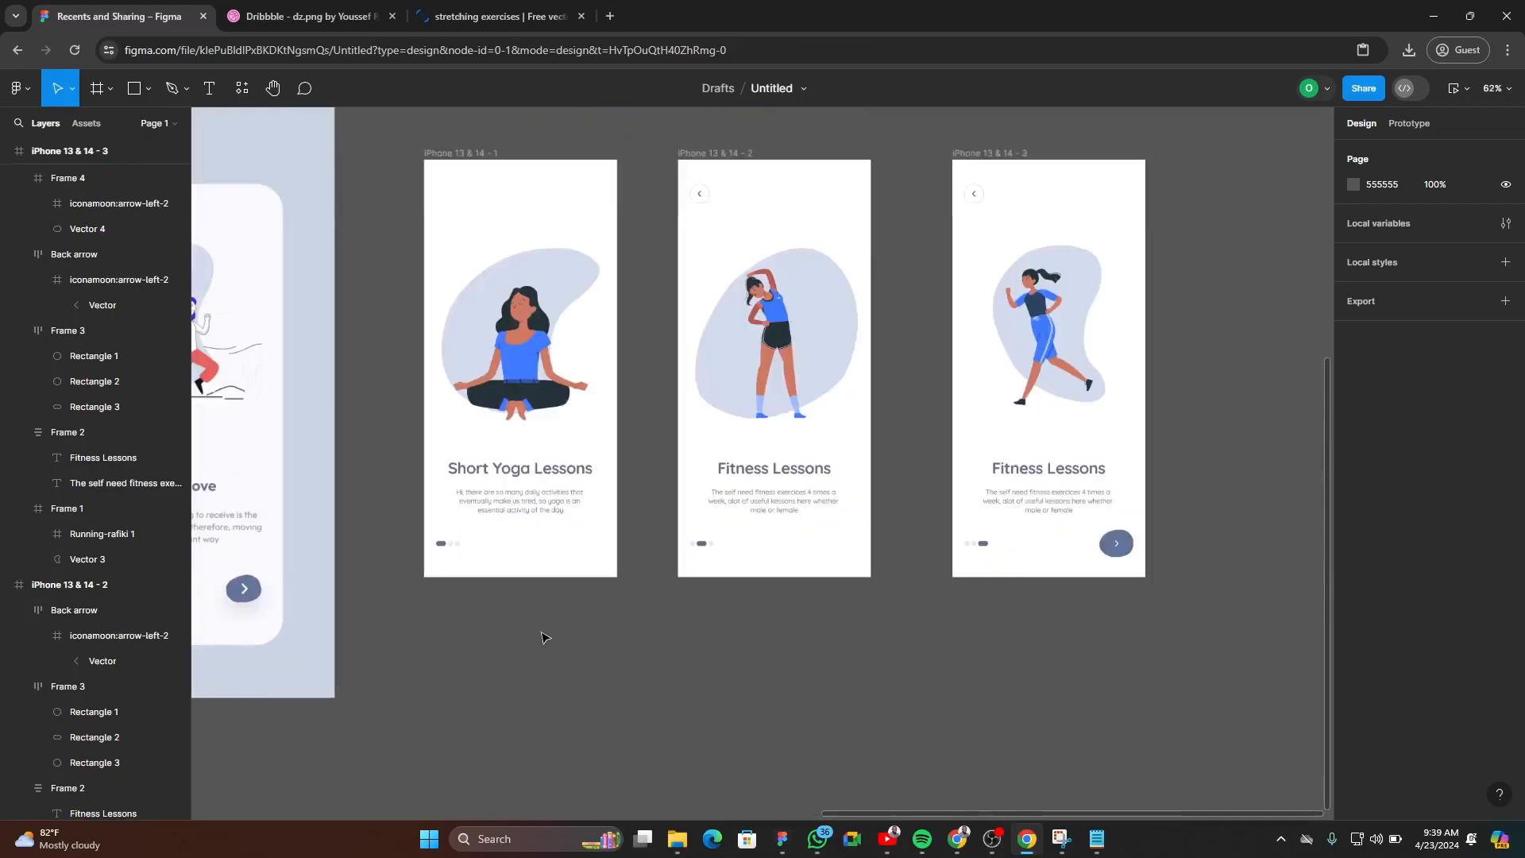
pyautogui.click(457, 154)
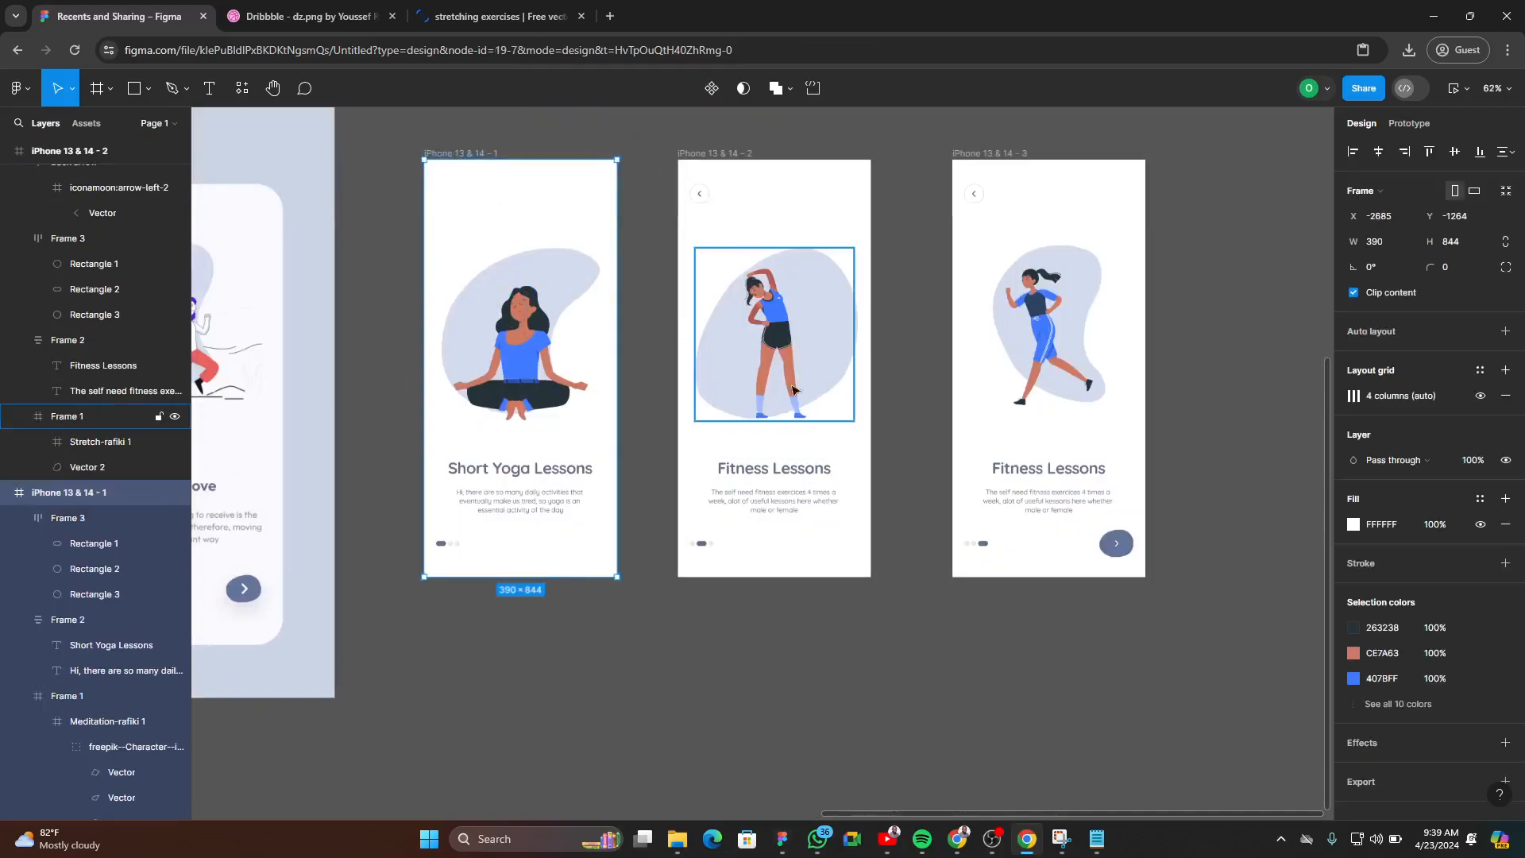
pyautogui.click(1453, 88)
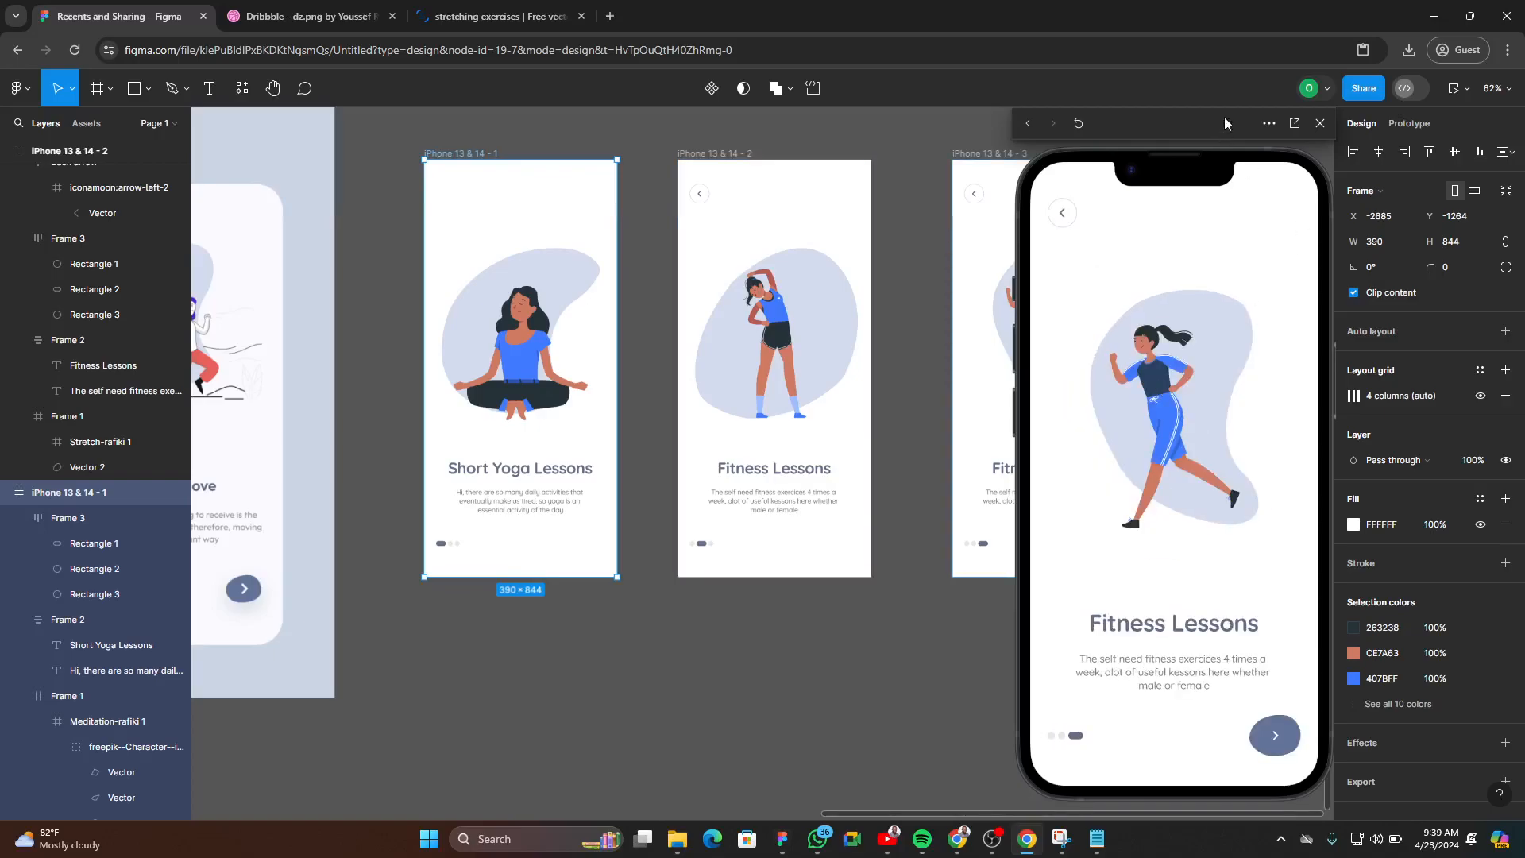
pyautogui.click(1319, 123)
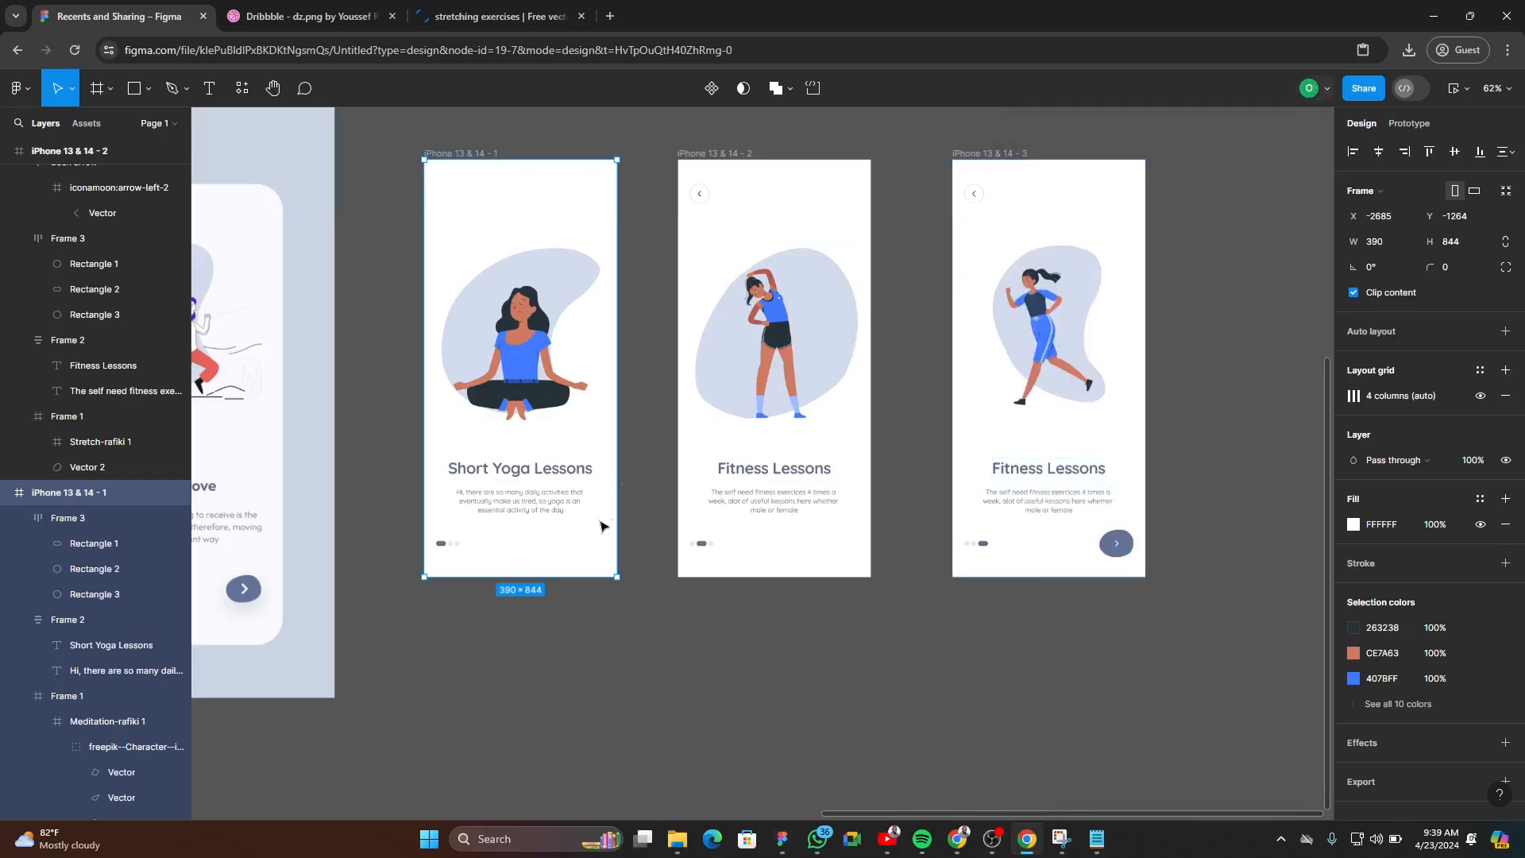
# - Preview the prototype from the Short Yoga Lessons screen, advance through all three screens, and close the preview
pyautogui.scroll(5, 555, 560)
pyautogui.scroll(-4, 376, 582)
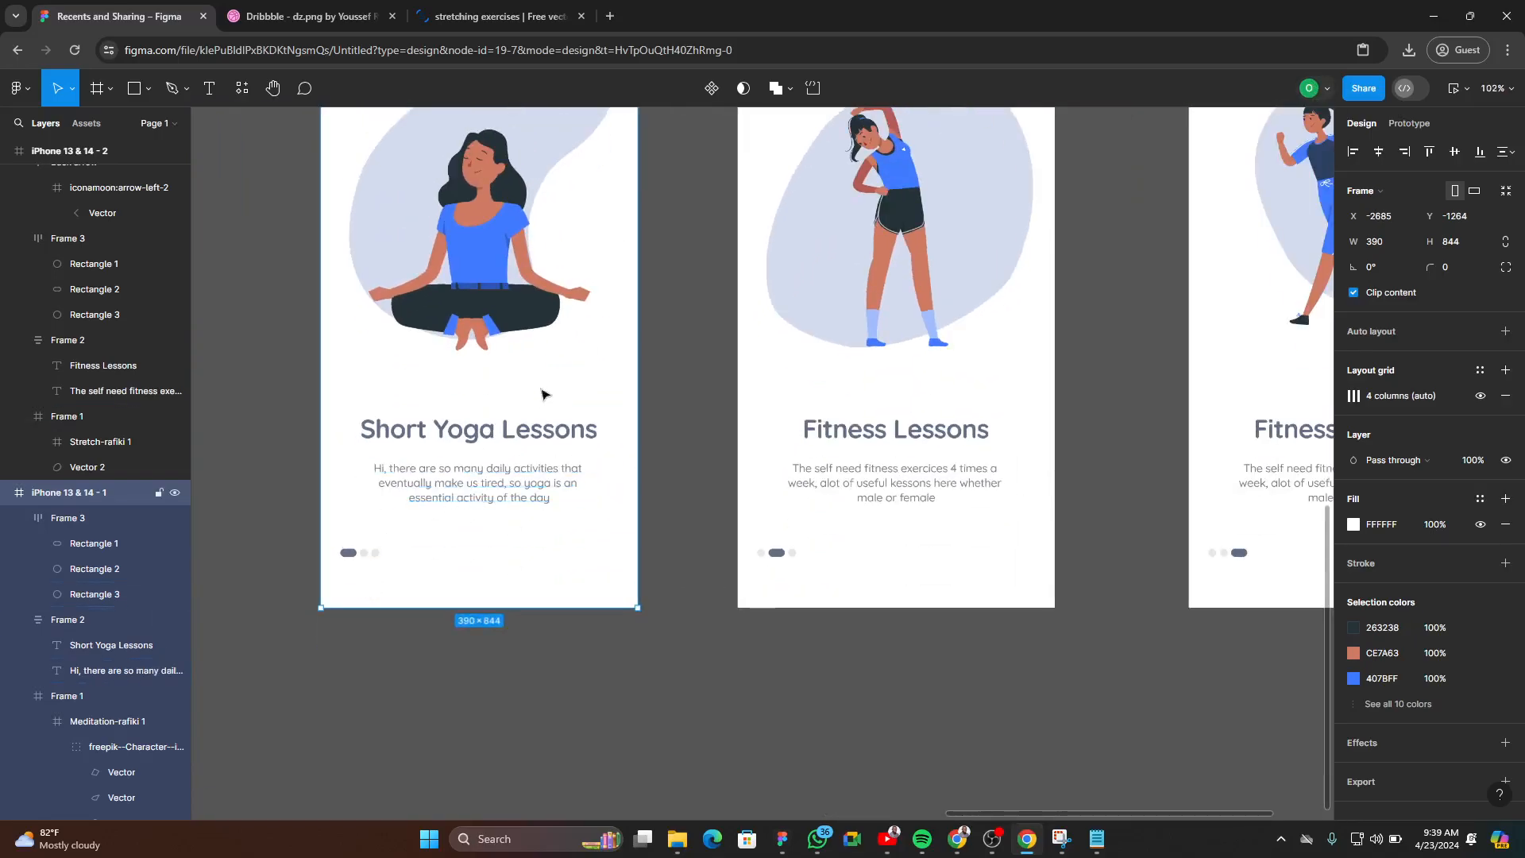
pyautogui.scroll(4, 378, 586)
pyautogui.scroll(-2, 416, 549)
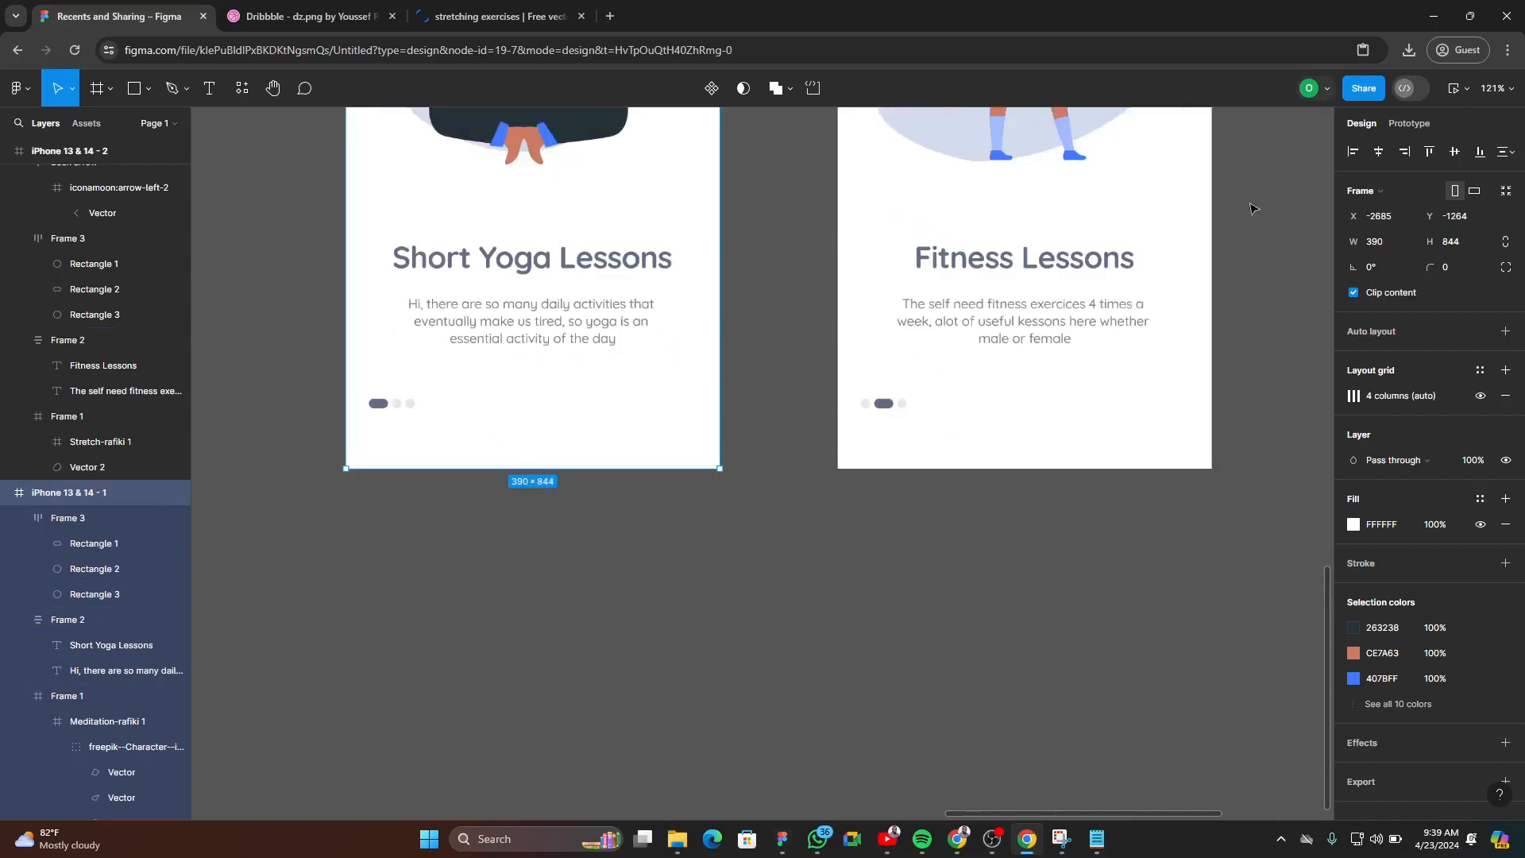
pyautogui.click(1453, 88)
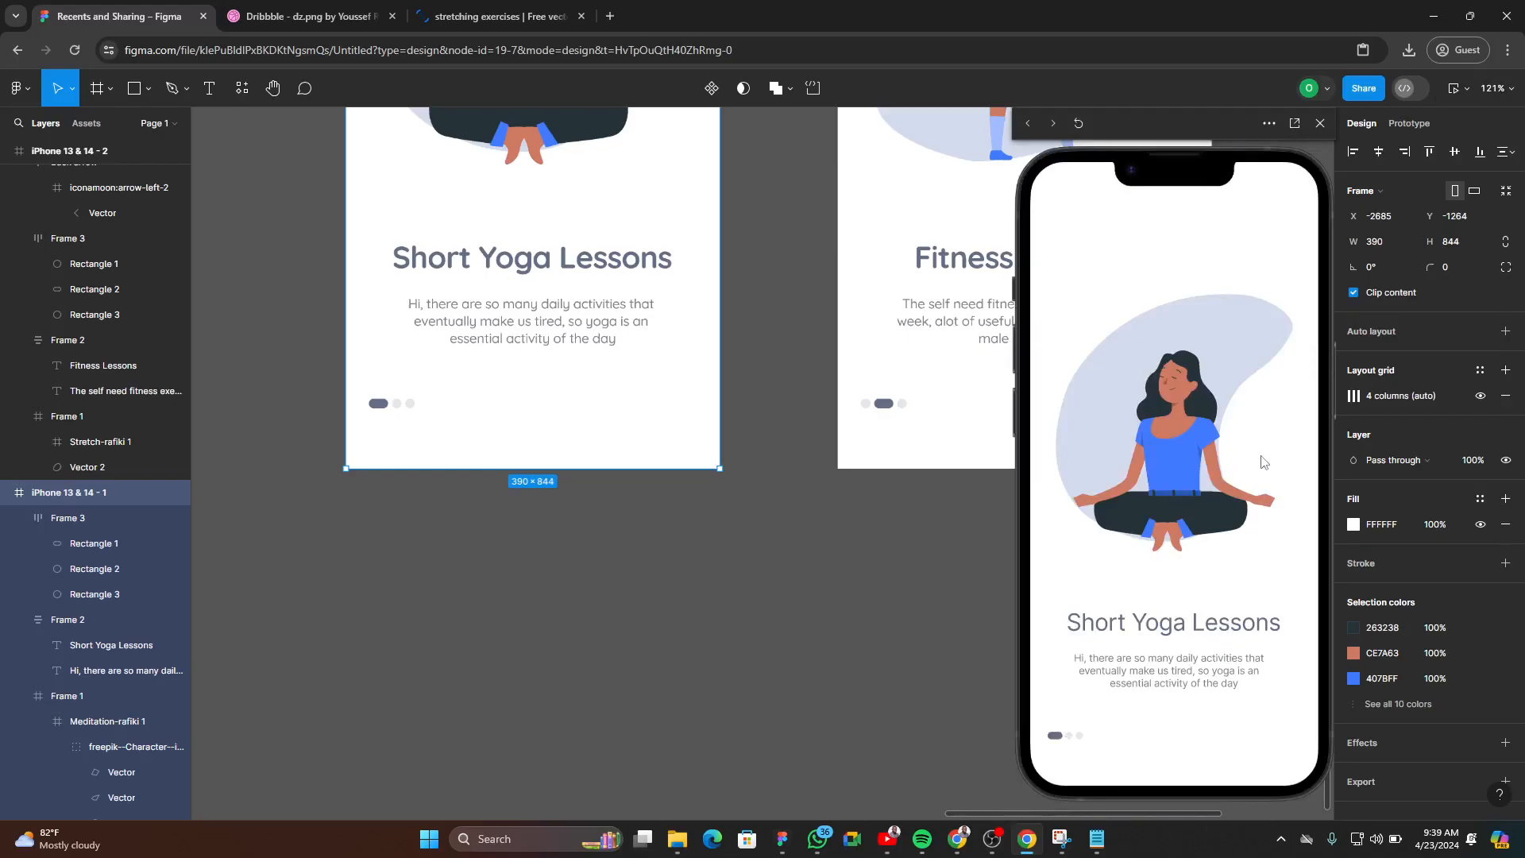
pyautogui.press('Right')
pyautogui.press('Right')
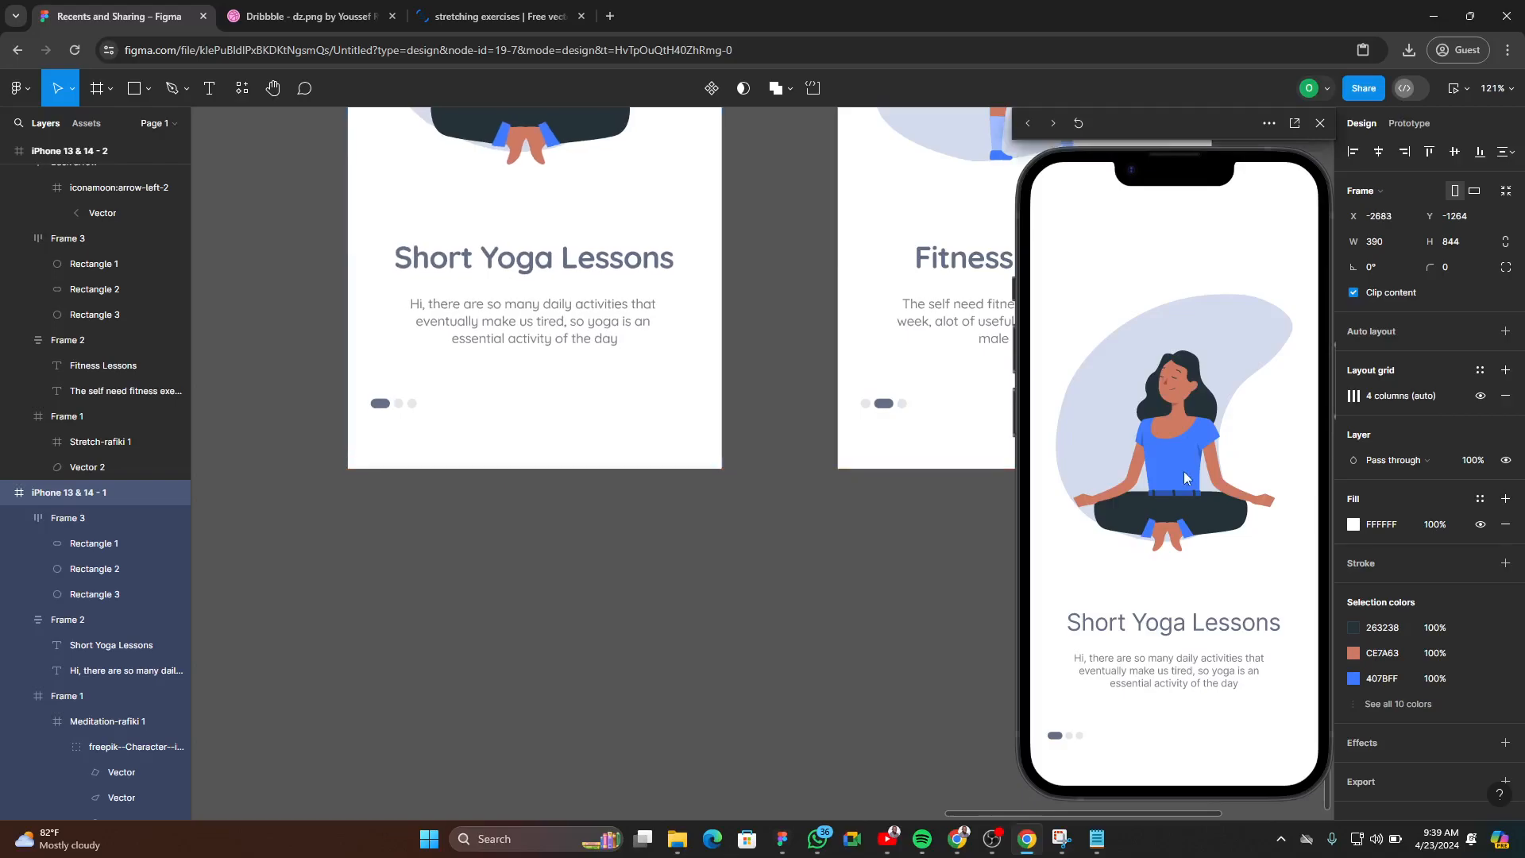
pyautogui.click(1183, 470)
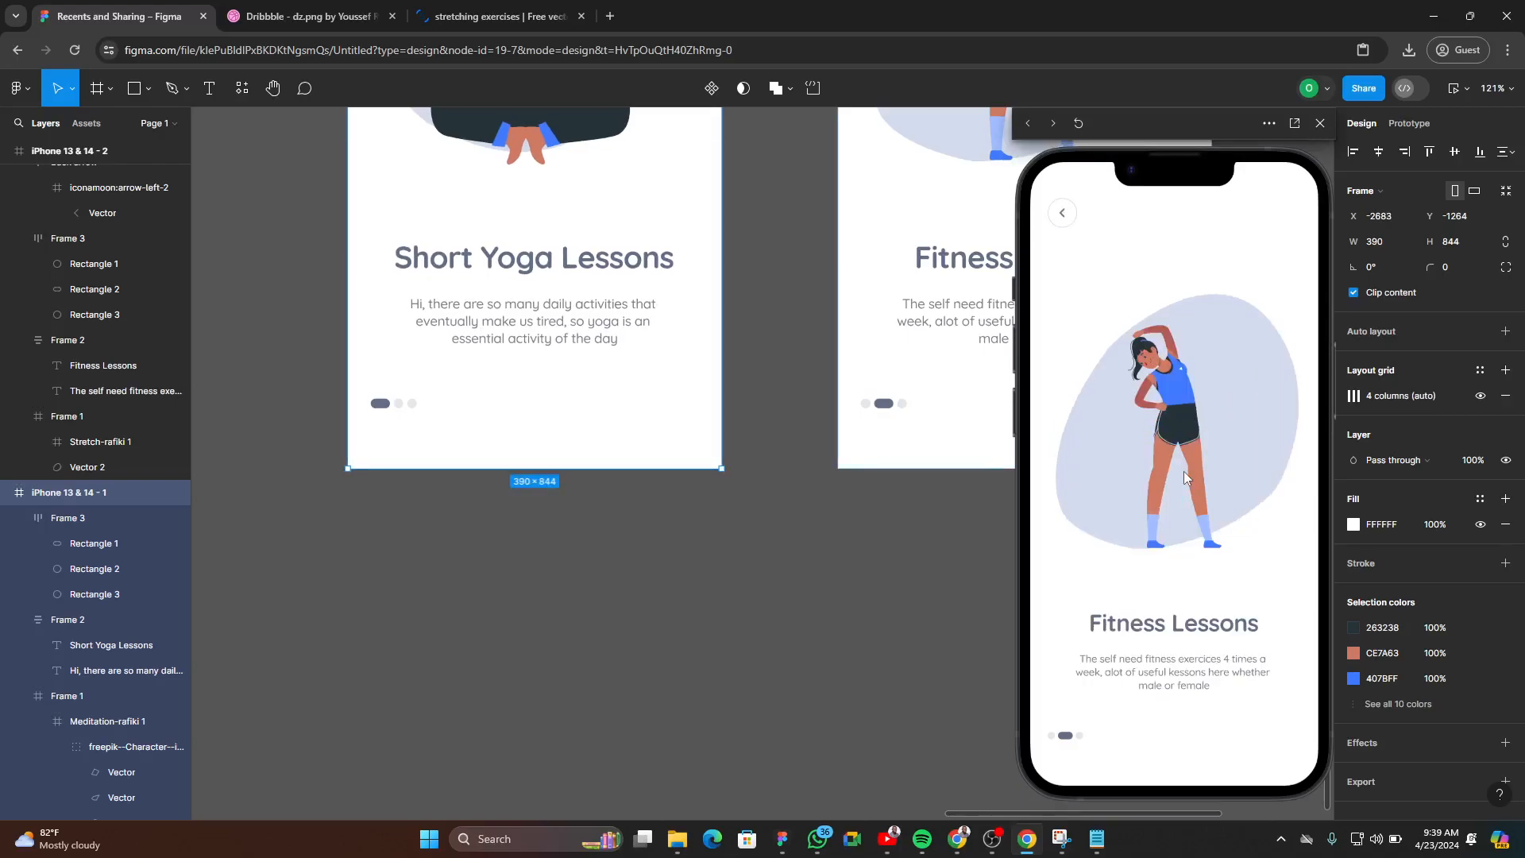
pyautogui.click(1183, 470)
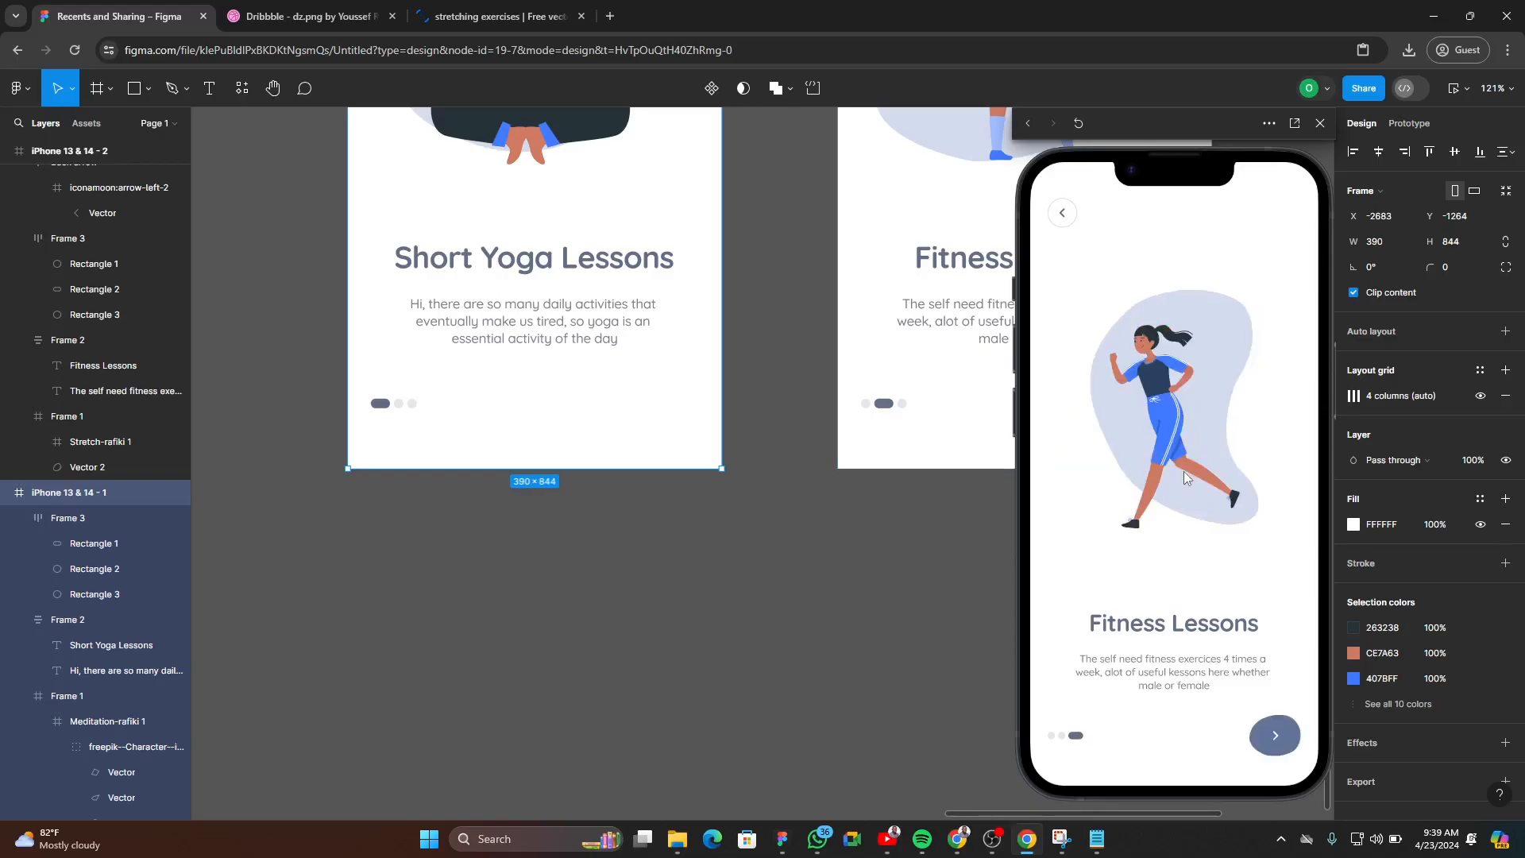
pyautogui.click(1319, 124)
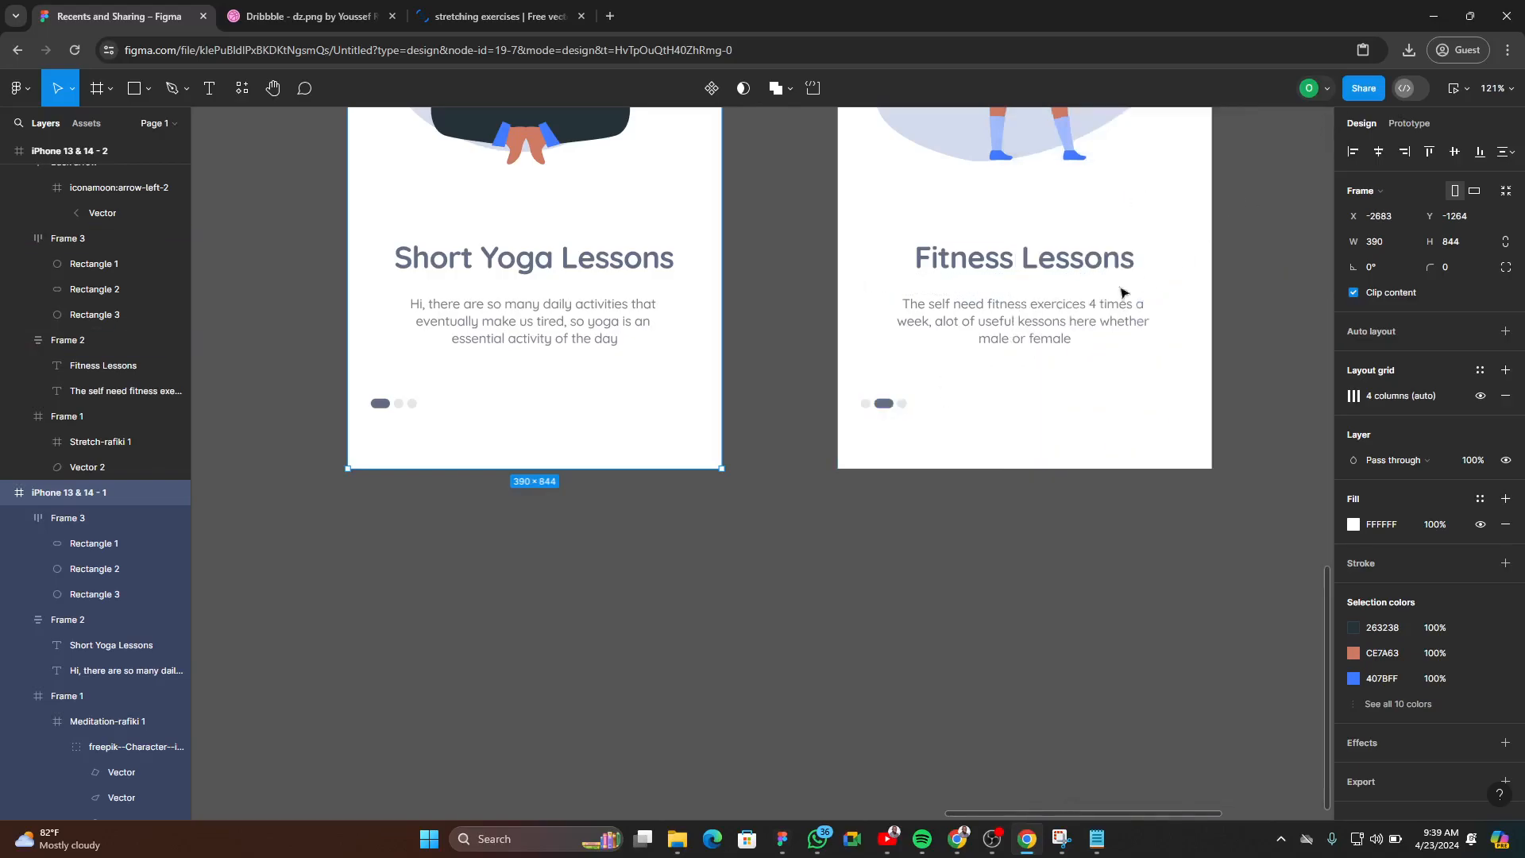
# - Connect the iPhone 13 & 14 - 1 frame to iPhone 13 & 14 - 2 with an On drag interaction
pyautogui.scroll(-4, 613, 507)
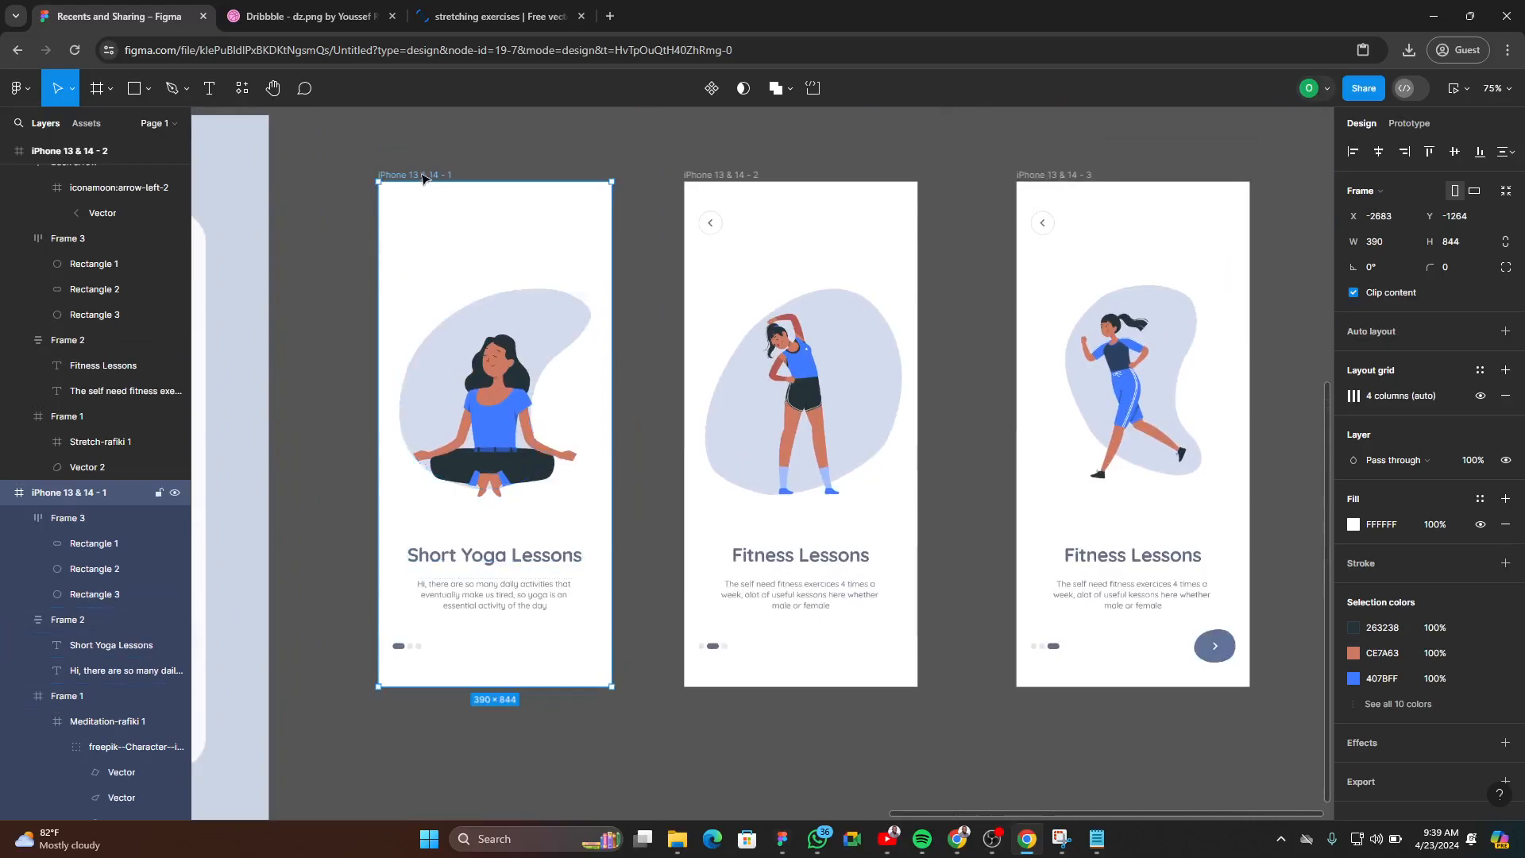
pyautogui.click(1407, 124)
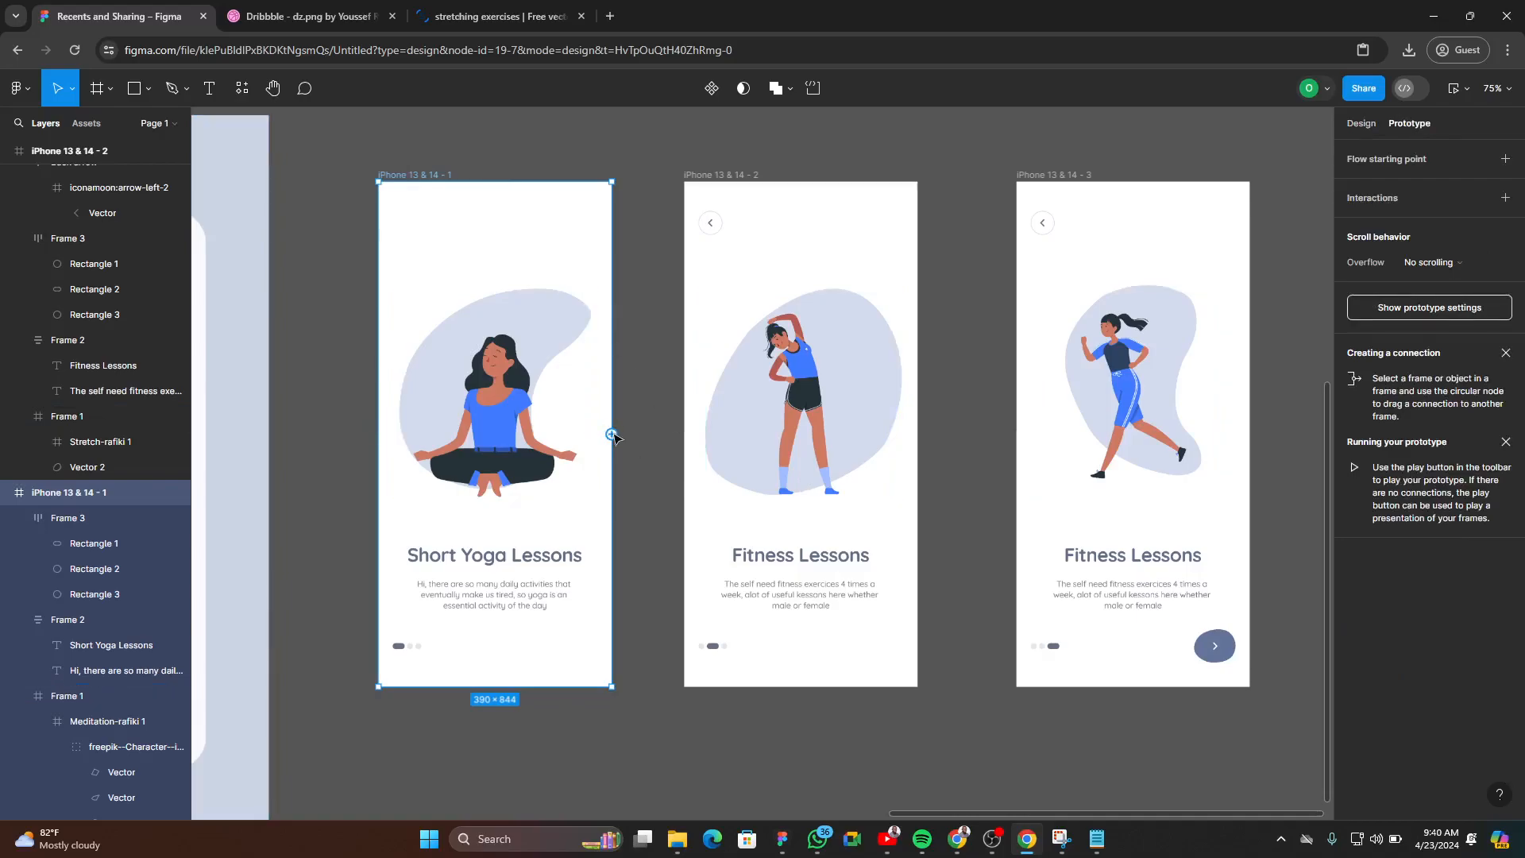
pyautogui.moveTo(611, 434); pyautogui.dragTo(737, 466)
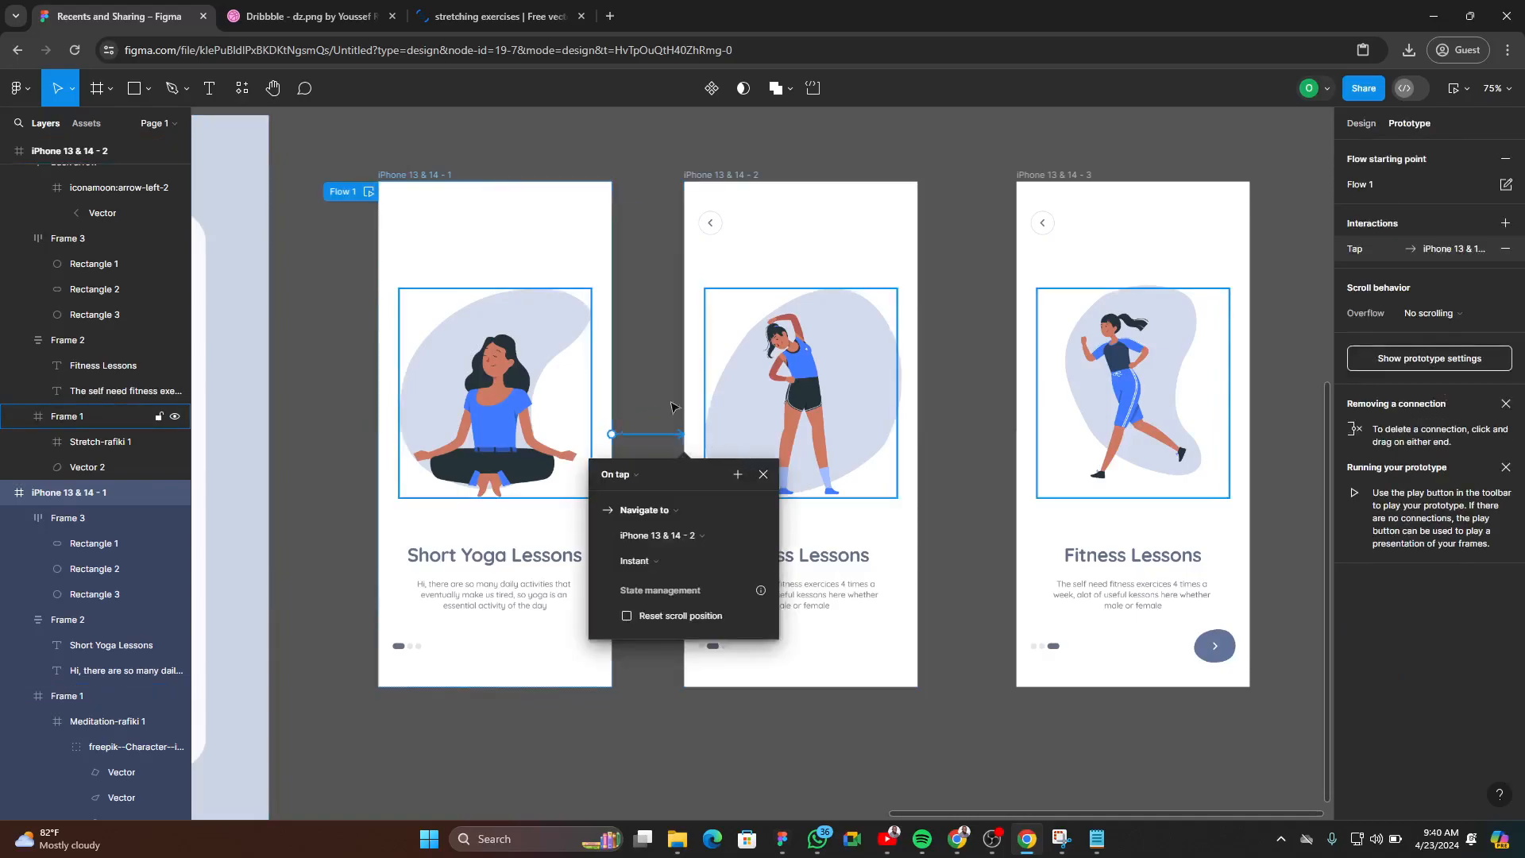
pyautogui.scroll(-2, 688, 415)
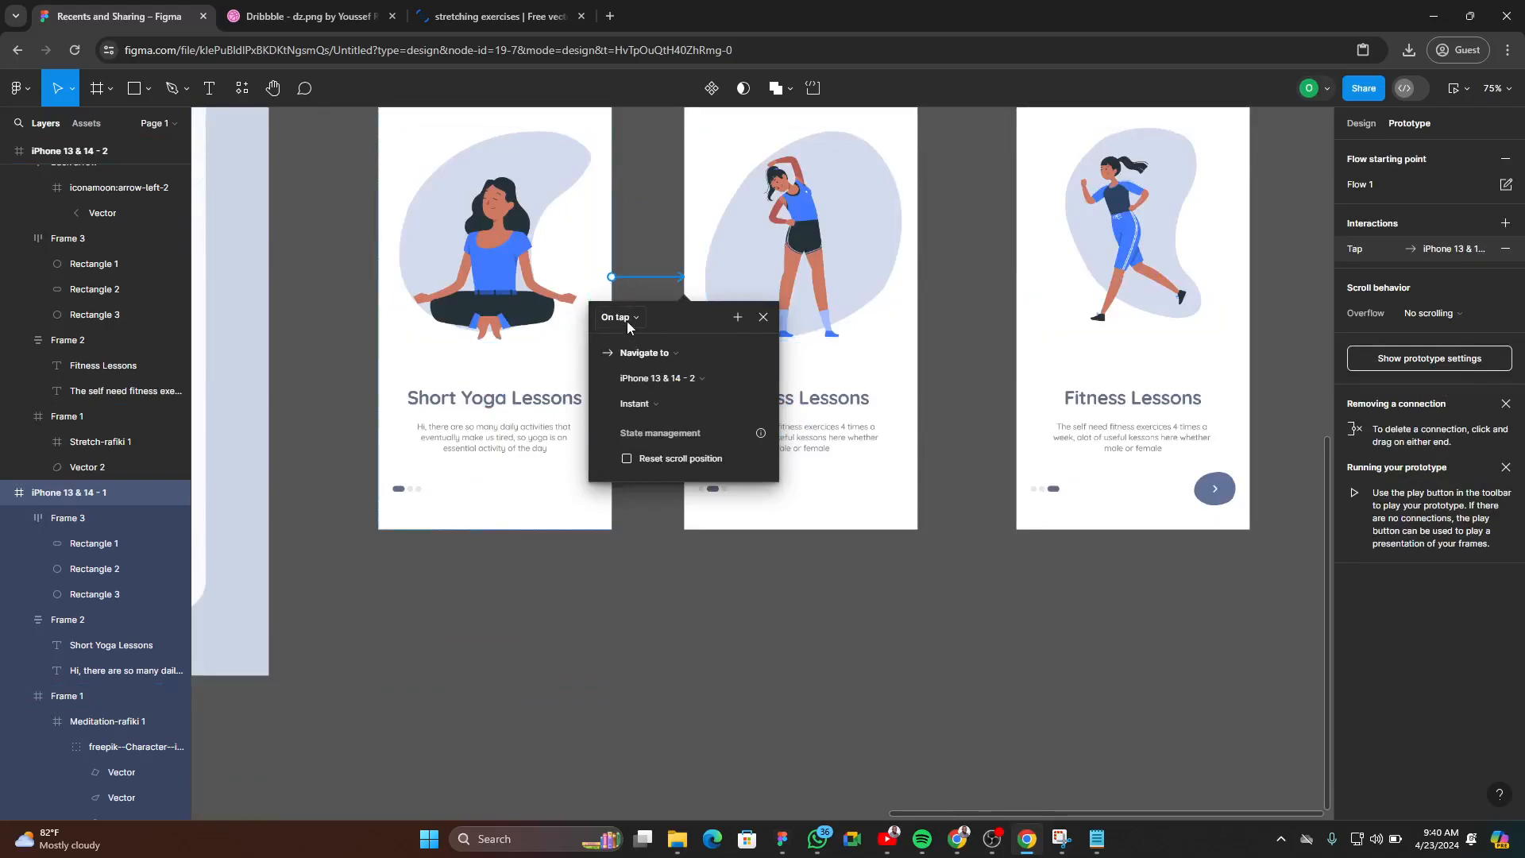
pyautogui.click(627, 321)
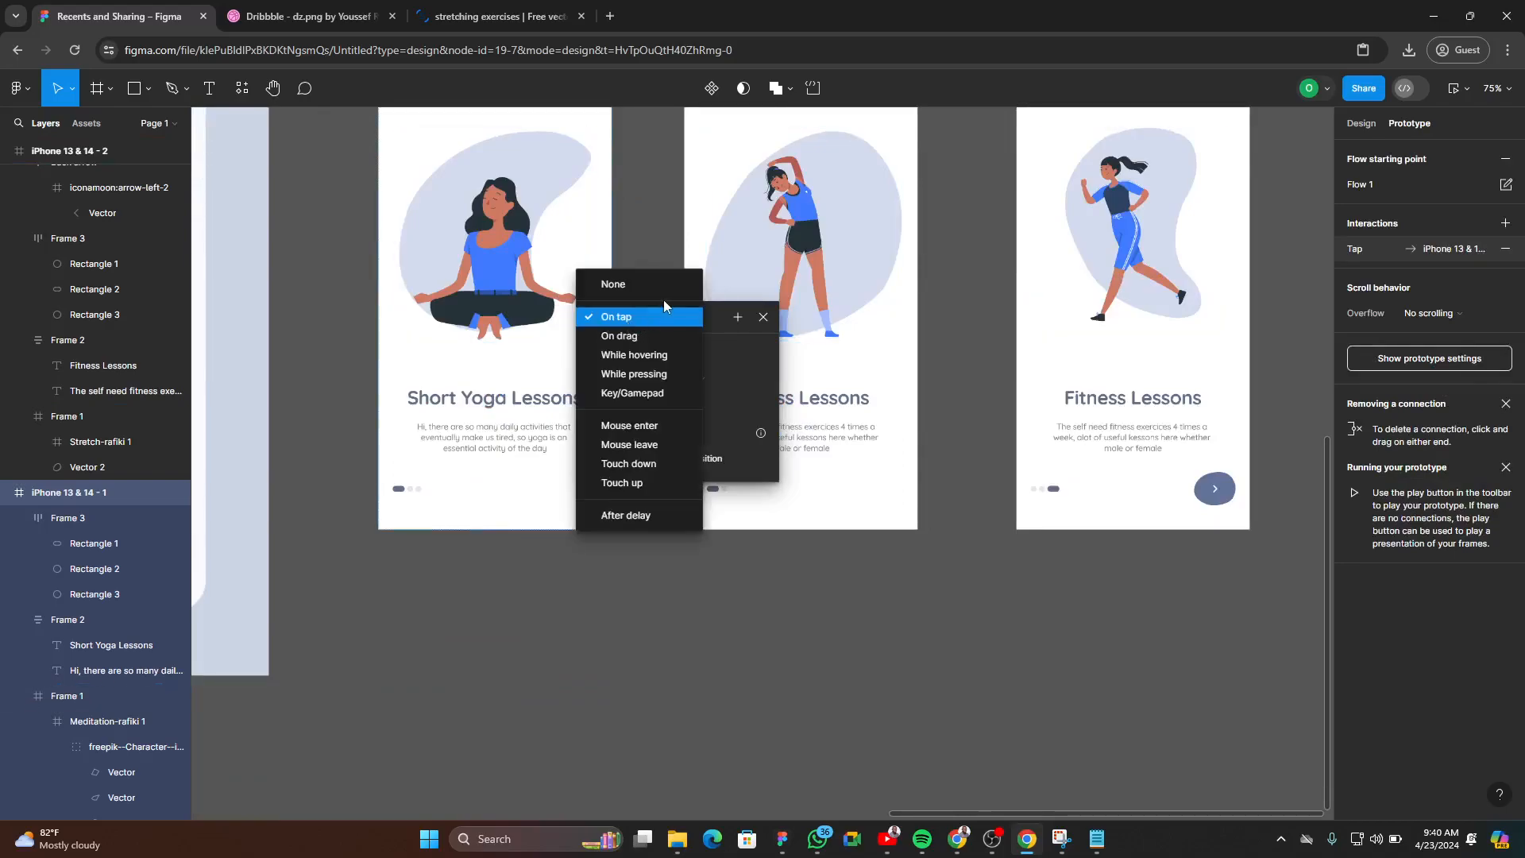
pyautogui.click(619, 340)
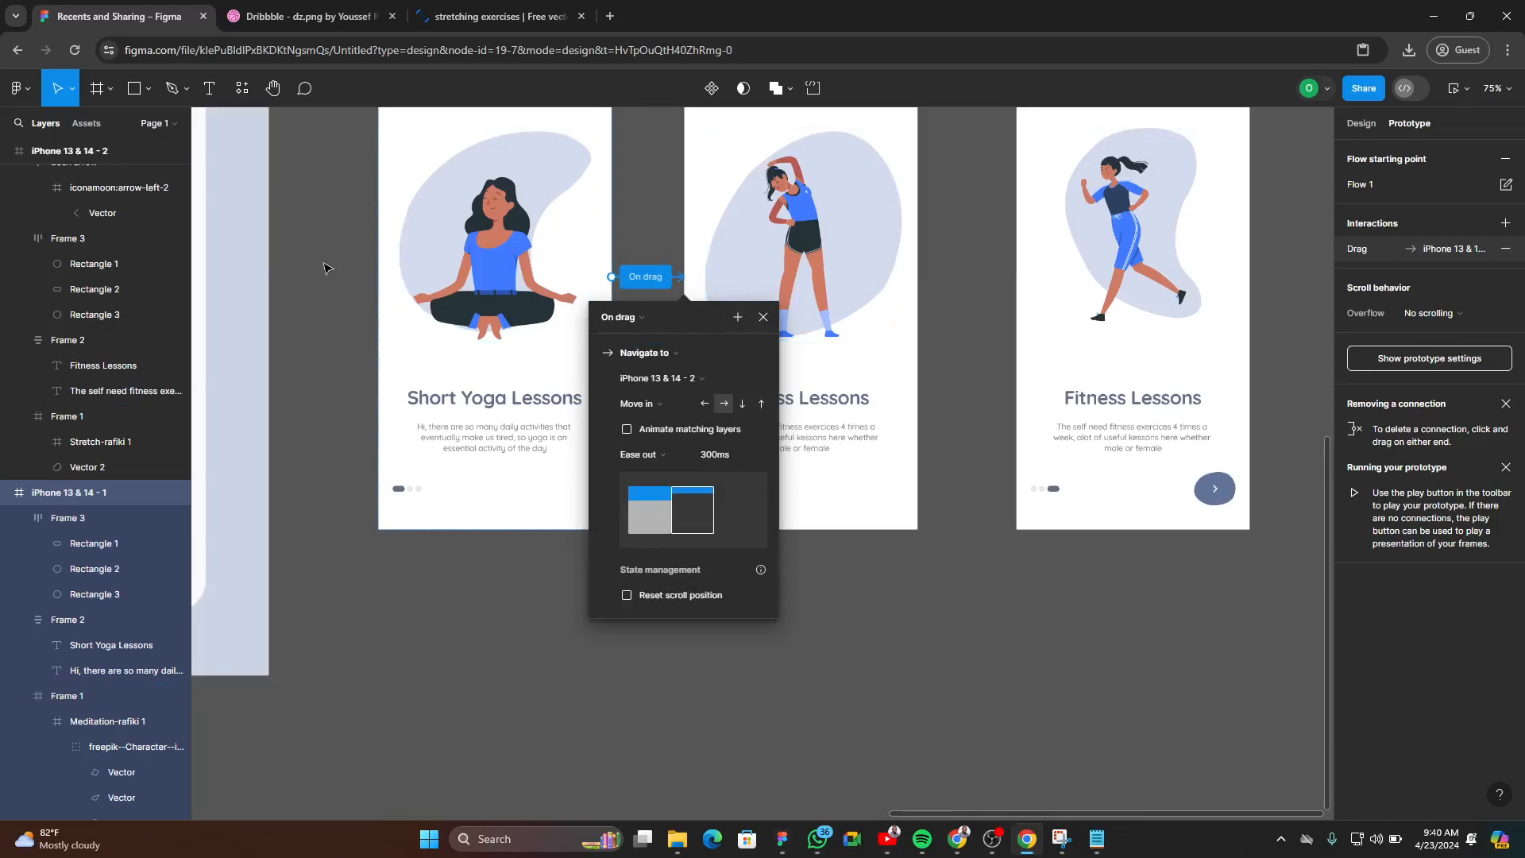
# - Set the first connection's Move in direction to left, enable Animate matching layers, and close the interaction settings
pyautogui.click(705, 403)
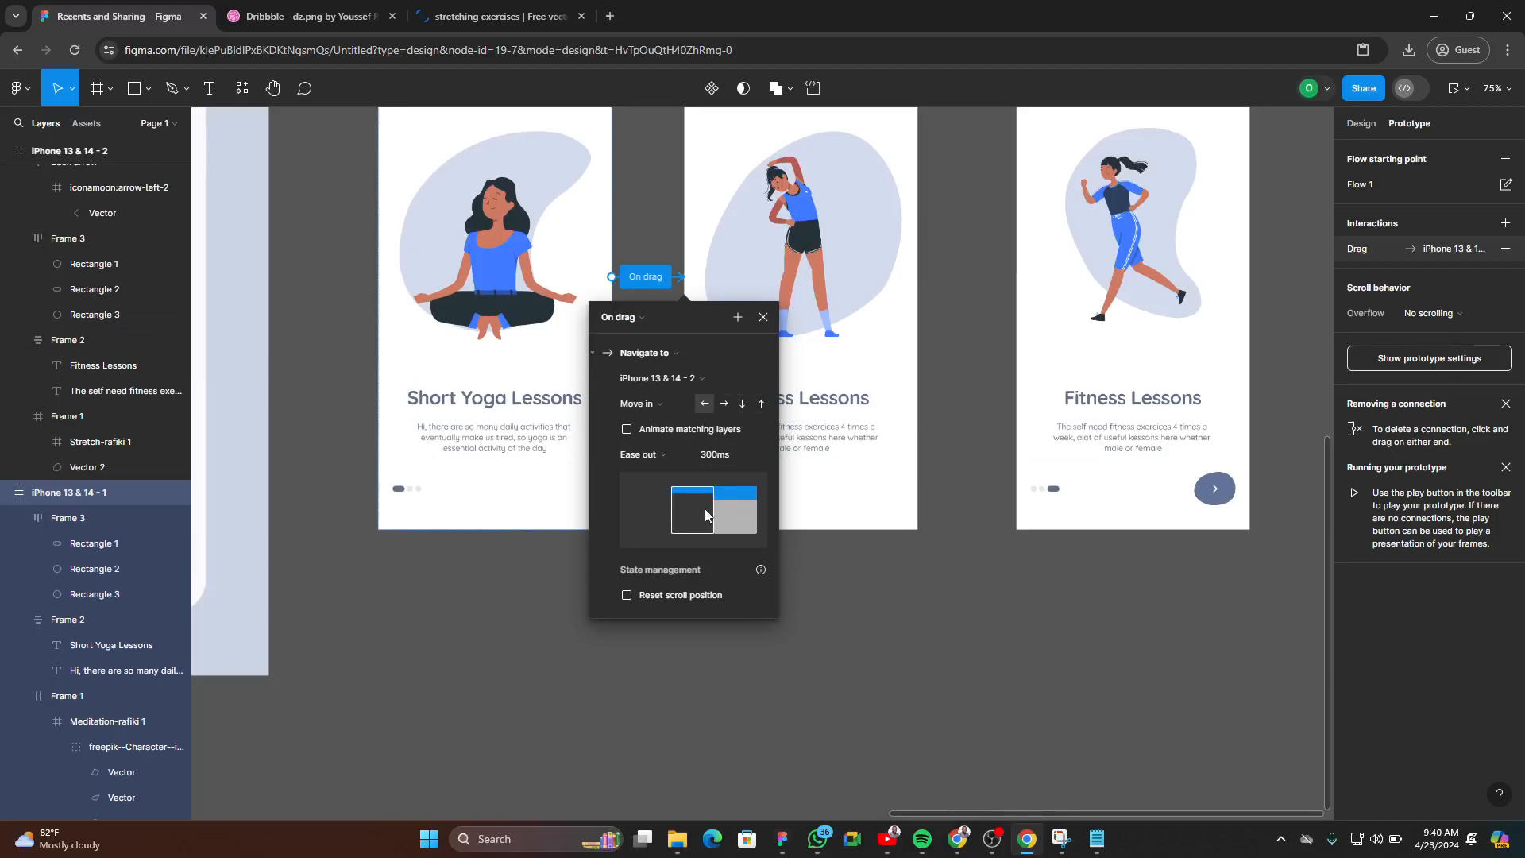
pyautogui.click(626, 430)
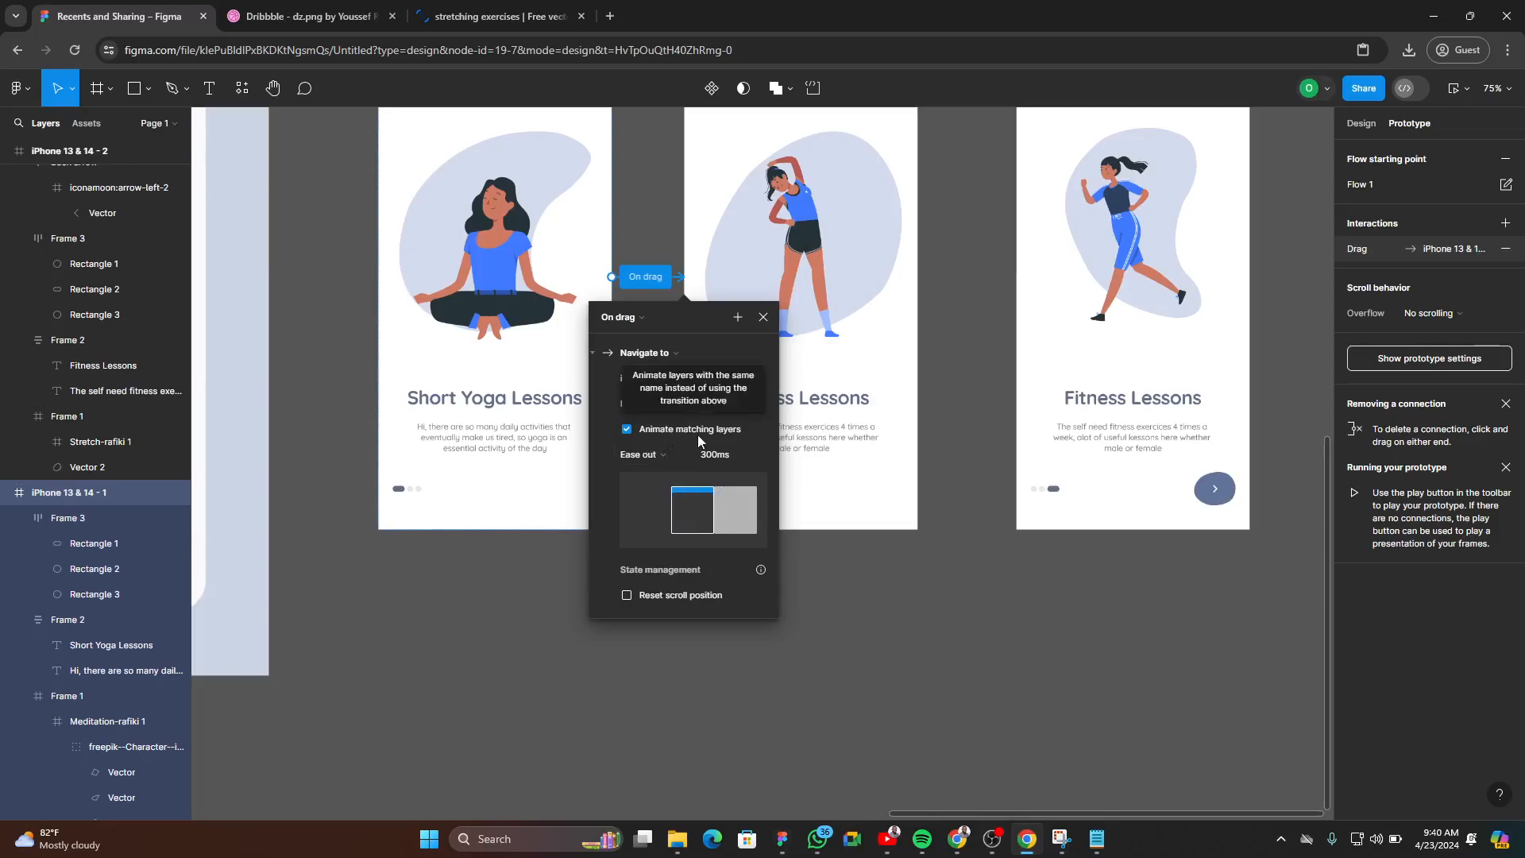
pyautogui.scroll(2, 822, 160)
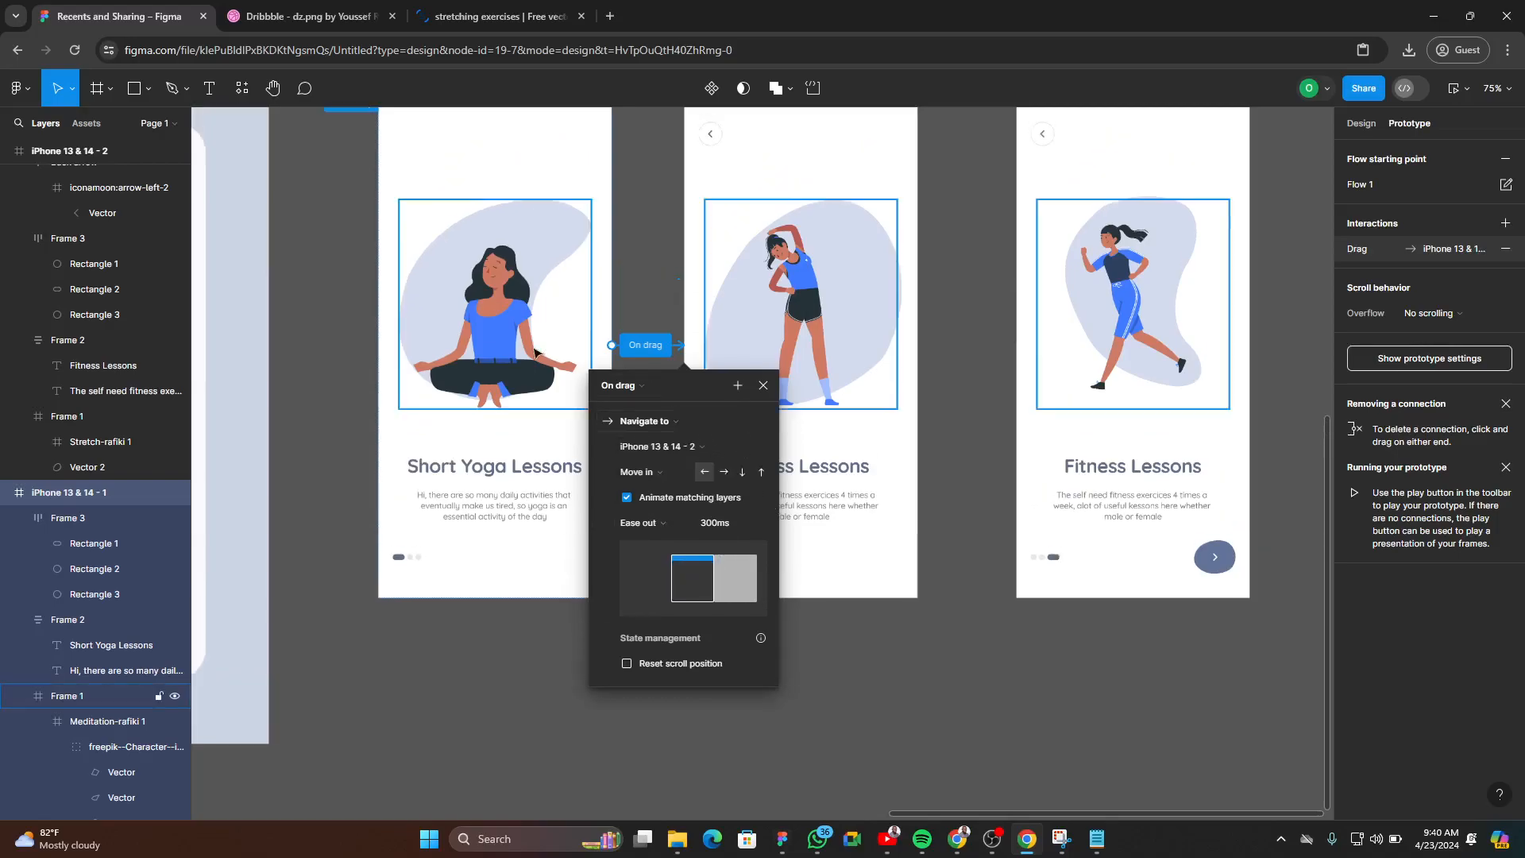
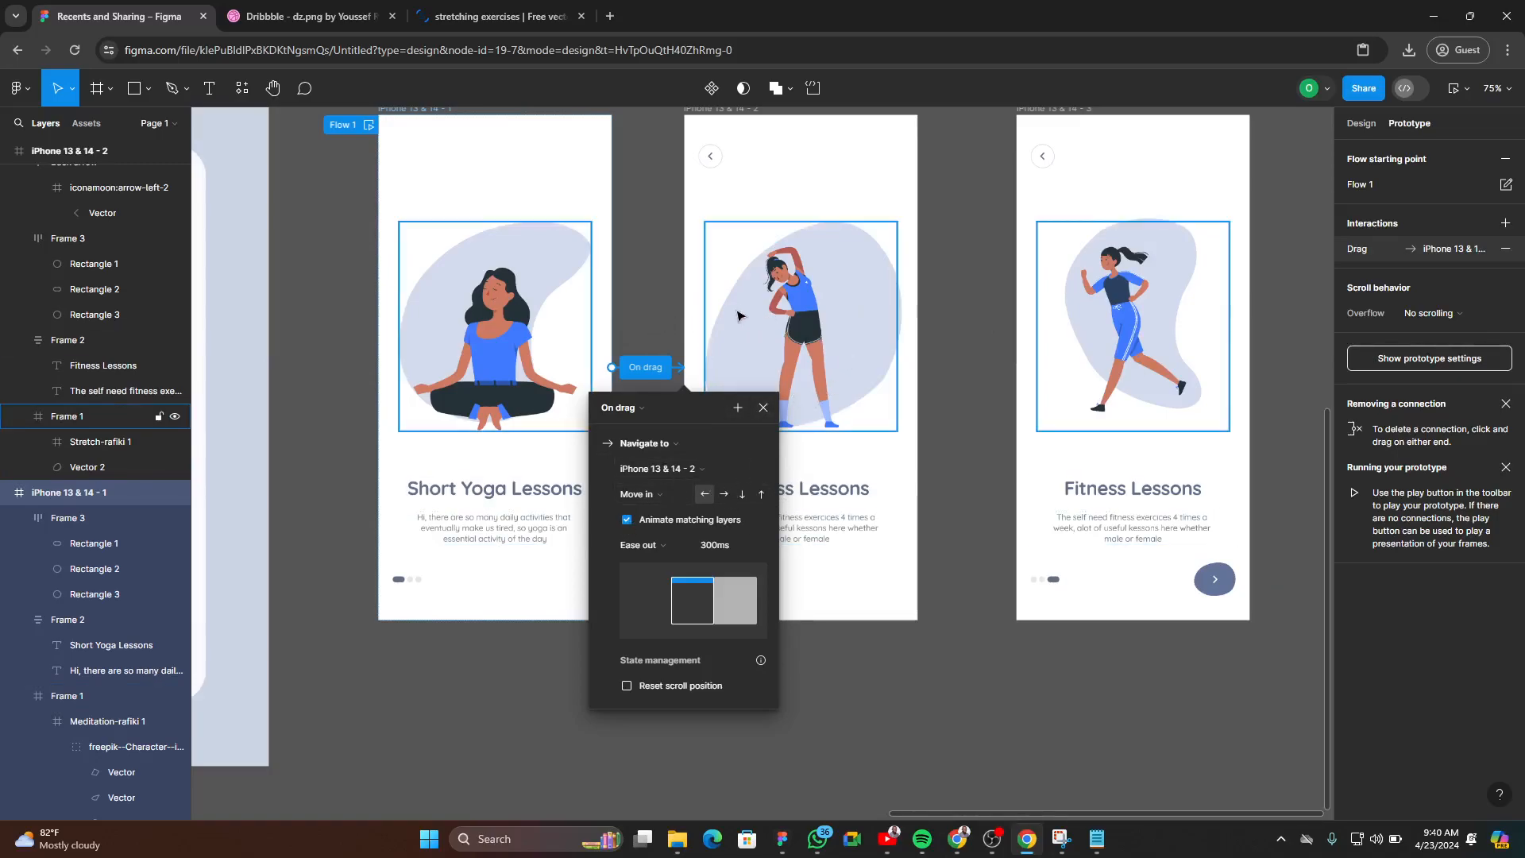
pyautogui.scroll(2, 594, 342)
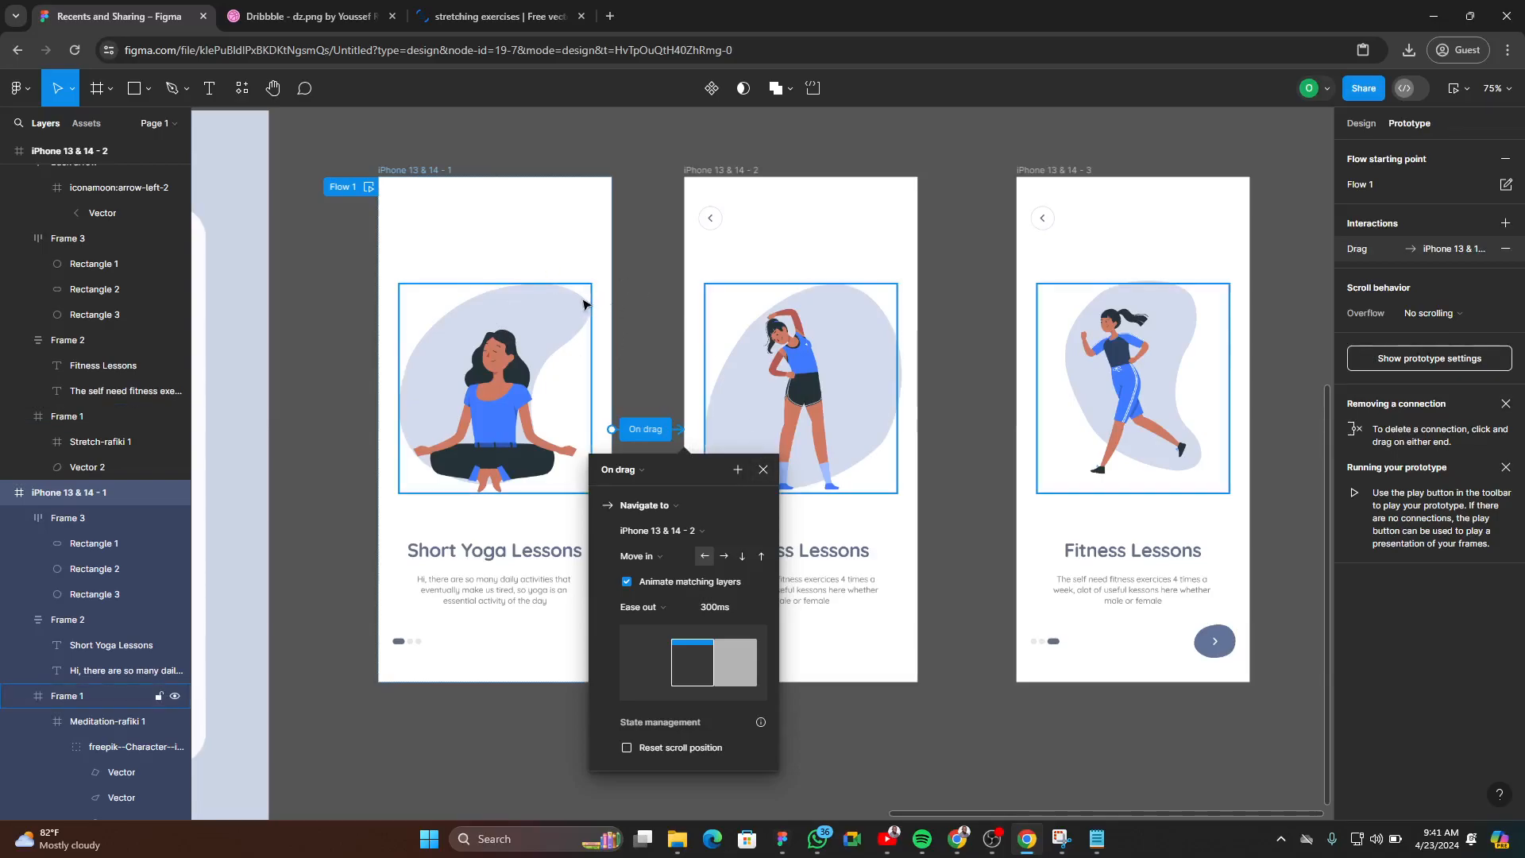
pyautogui.click(763, 471)
pyautogui.moveTo(838, 392); pyautogui.dragTo(726, 385)
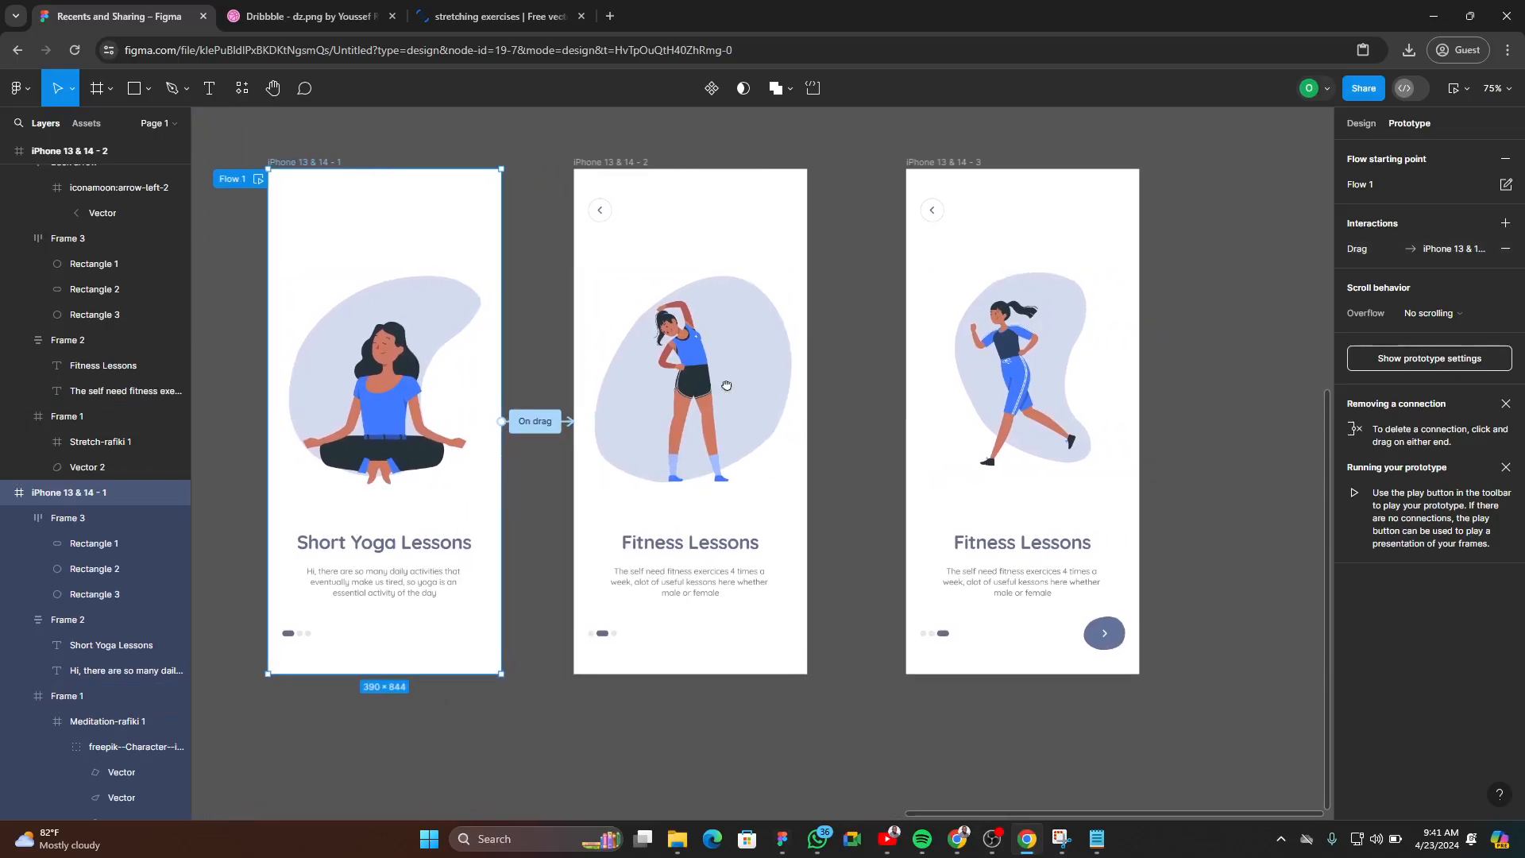
pyautogui.click(613, 170)
pyautogui.click(534, 421)
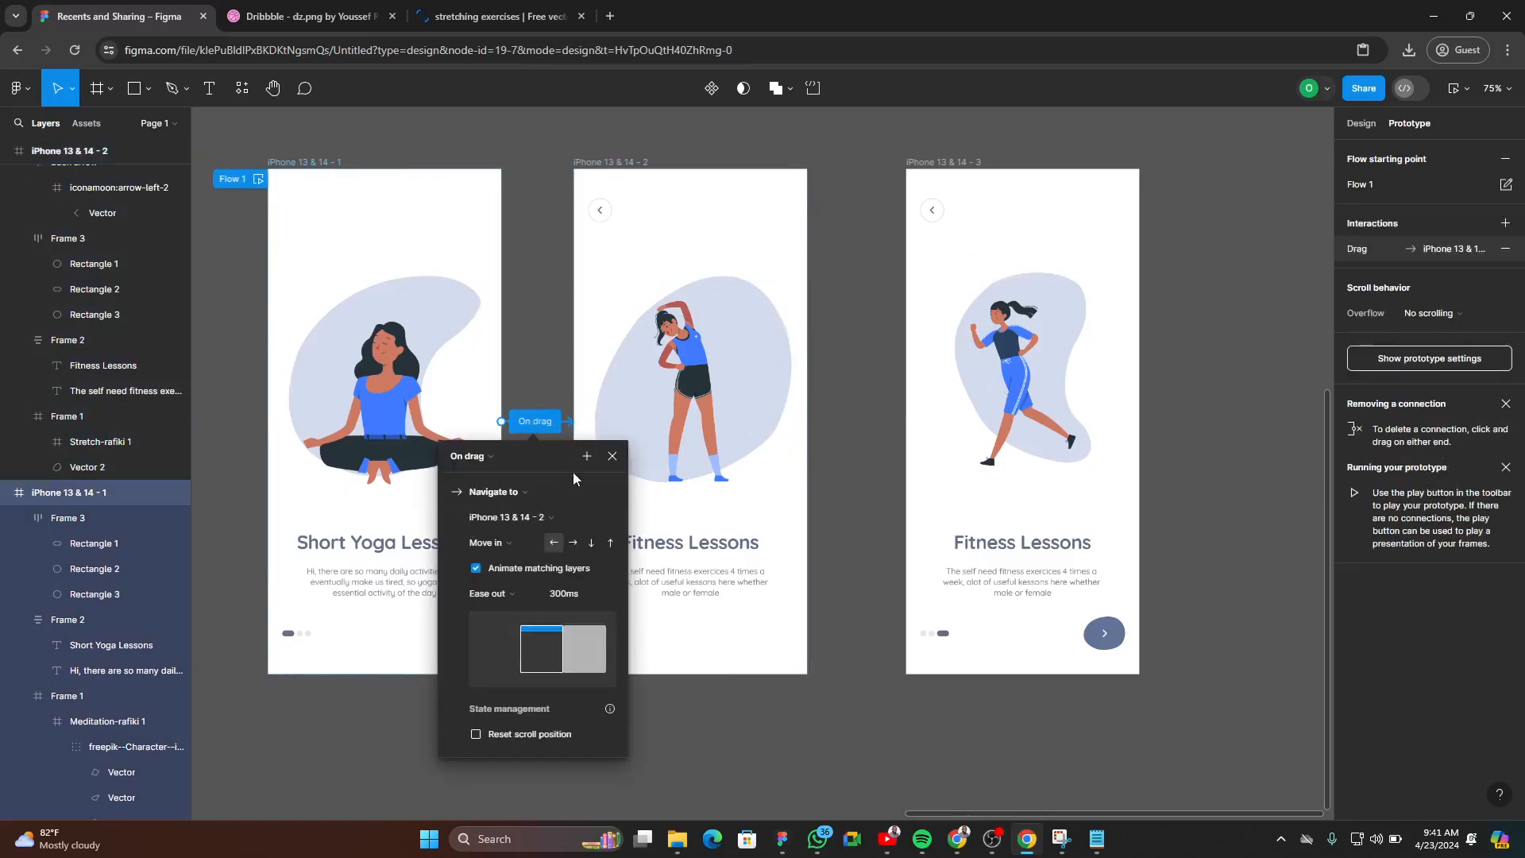
pyautogui.rightClick(543, 423)
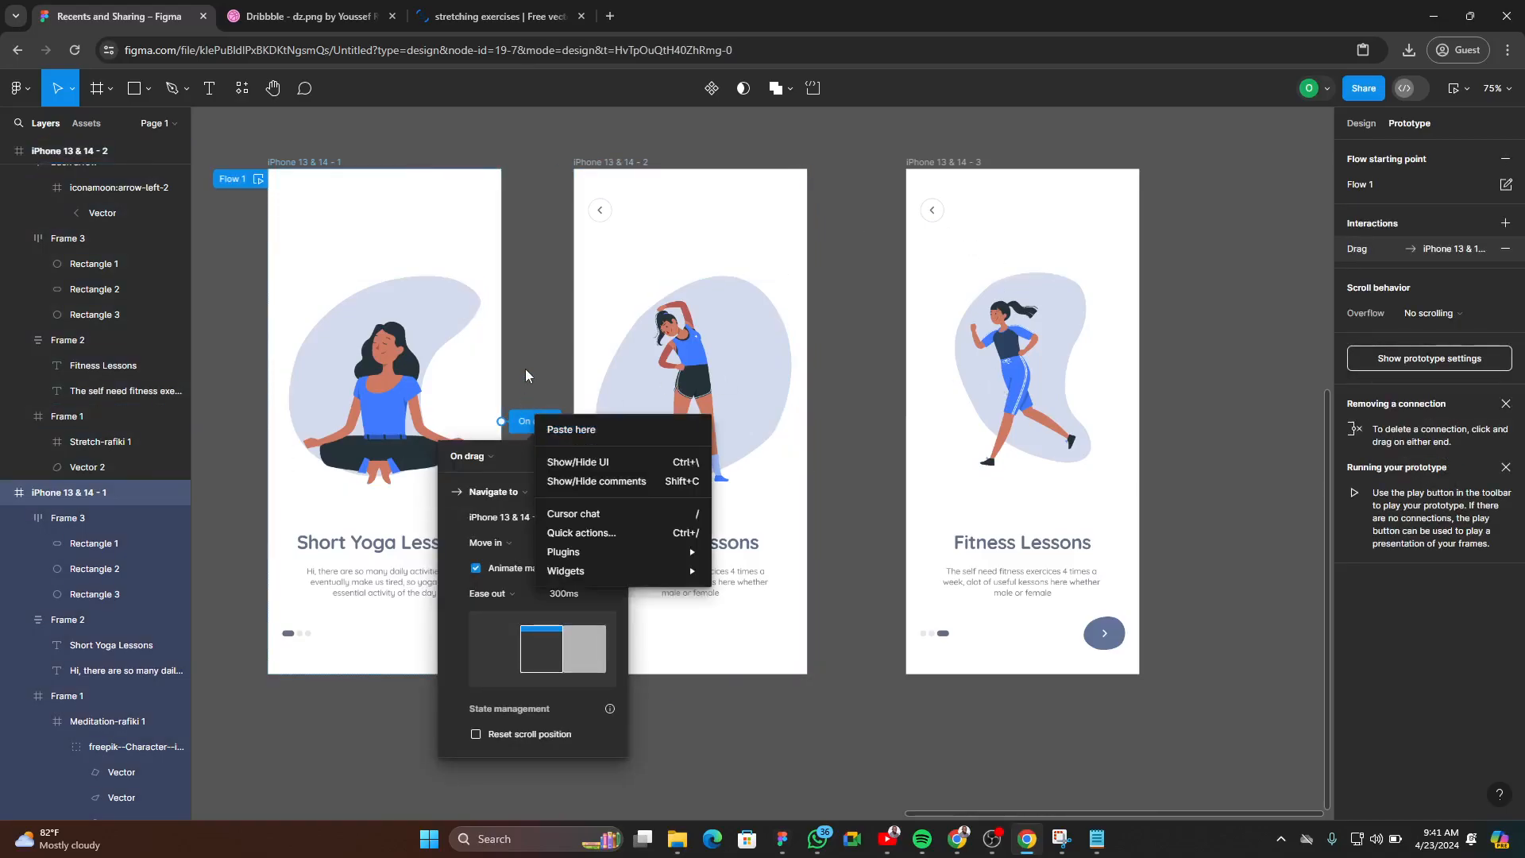
pyautogui.press('Escape')
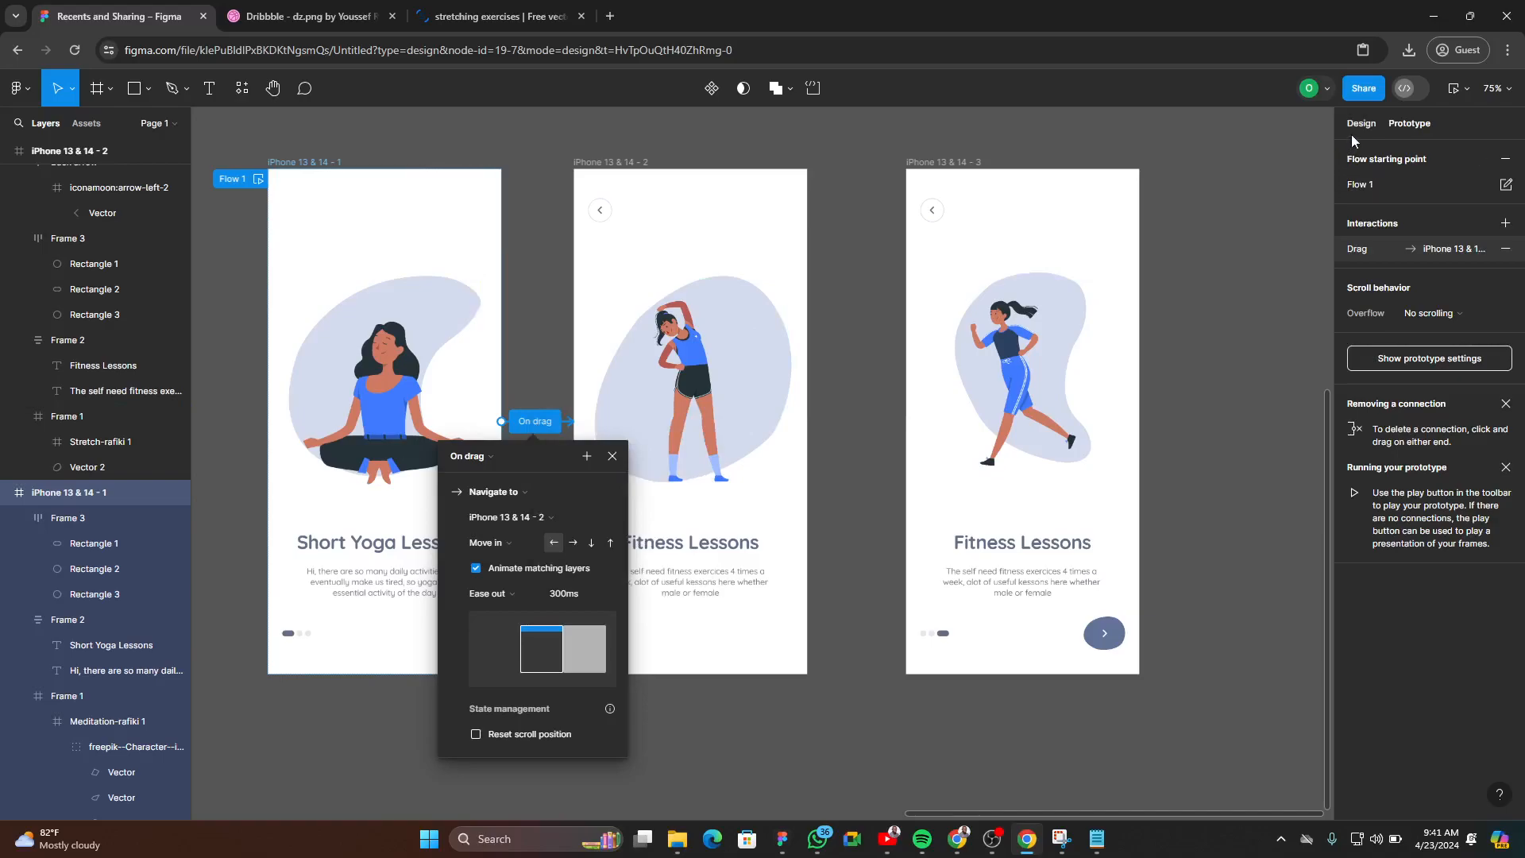
pyautogui.click(315, 170)
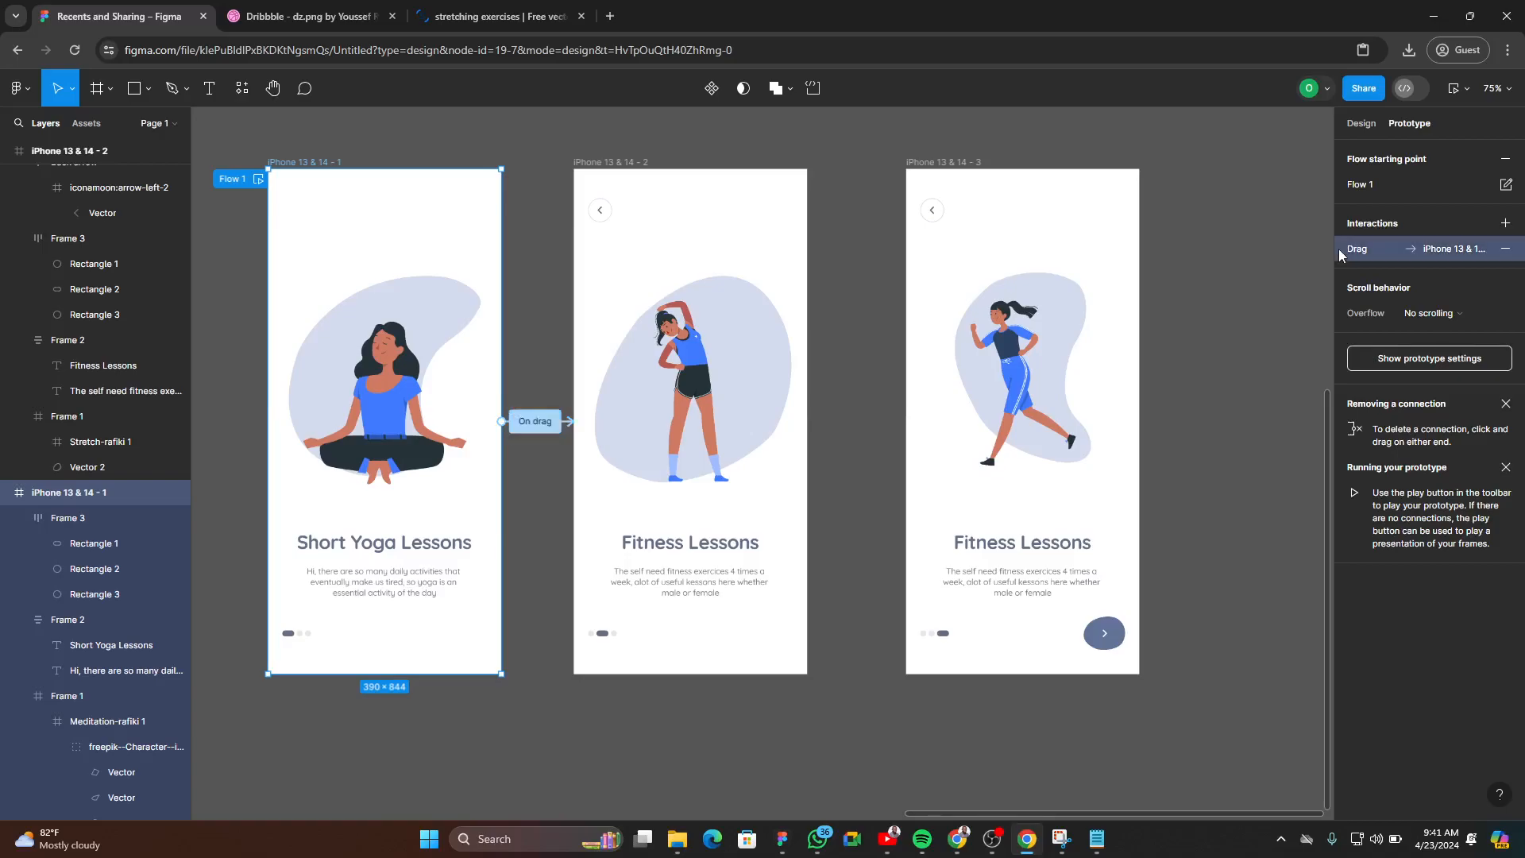
# - Connect the iPhone 13 & 14 - 2 frame to iPhone 13 & 14 - 3 with an On drag interaction
pyautogui.click(621, 164)
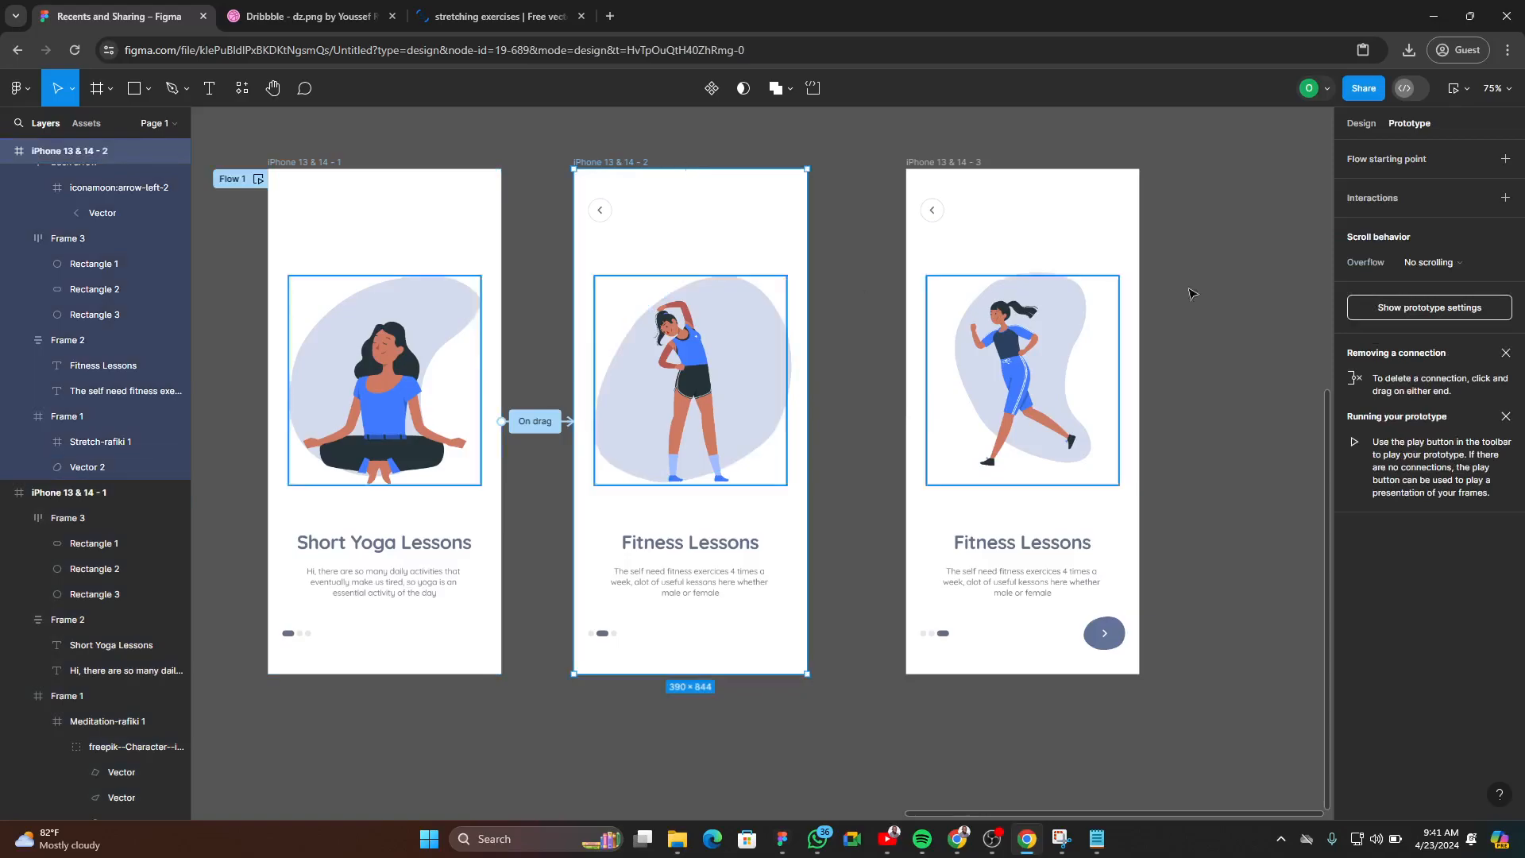
pyautogui.moveTo(806, 421); pyautogui.dragTo(953, 381)
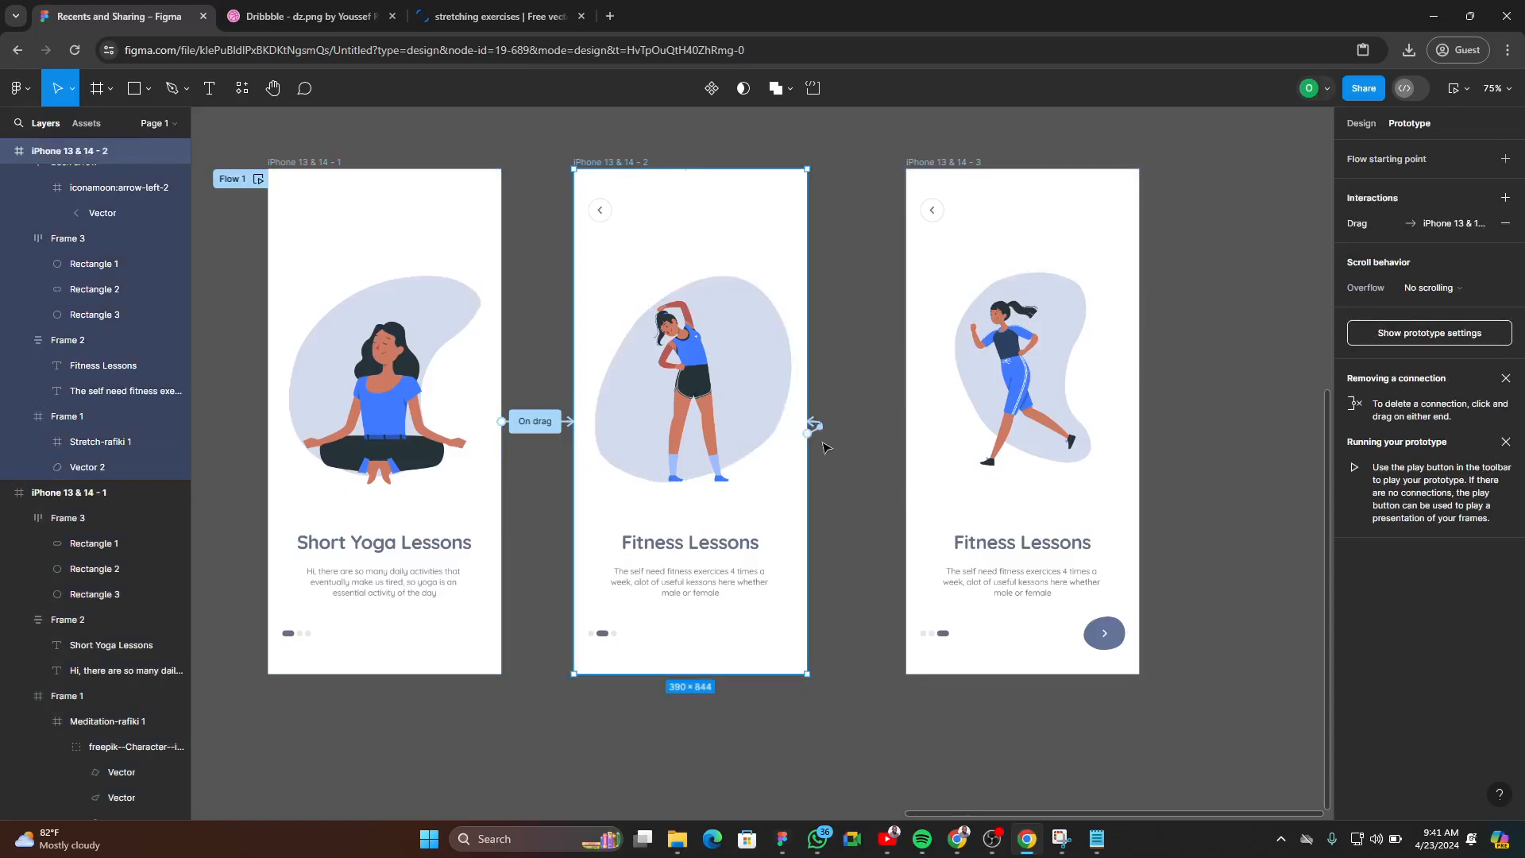
pyautogui.scroll(5, 821, 442)
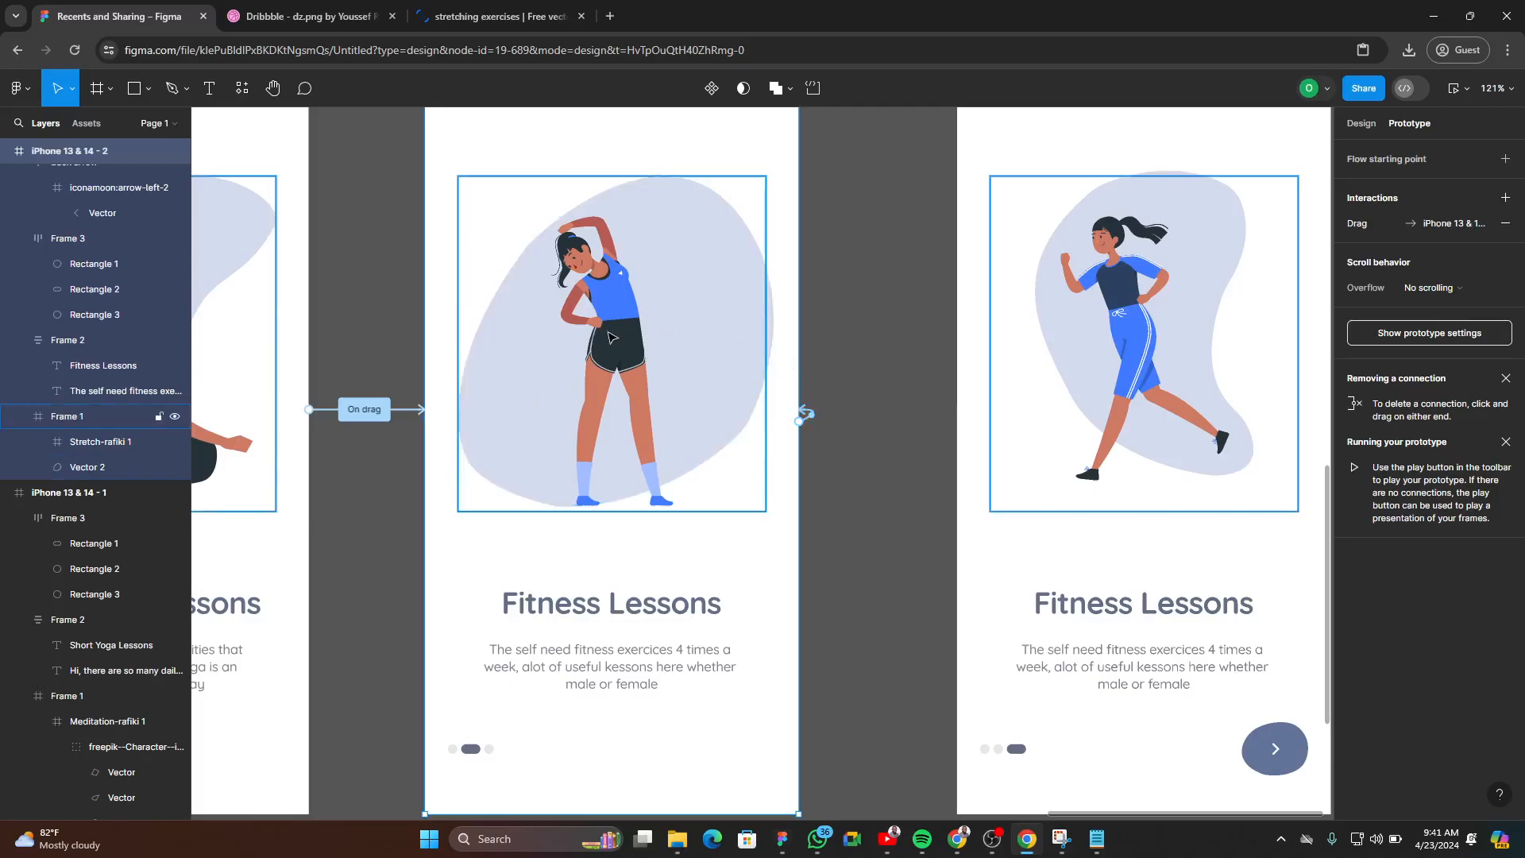
pyautogui.moveTo(802, 414); pyautogui.dragTo(999, 397)
pyautogui.scroll(-3, 545, 494)
pyautogui.scroll(-2, 546, 495)
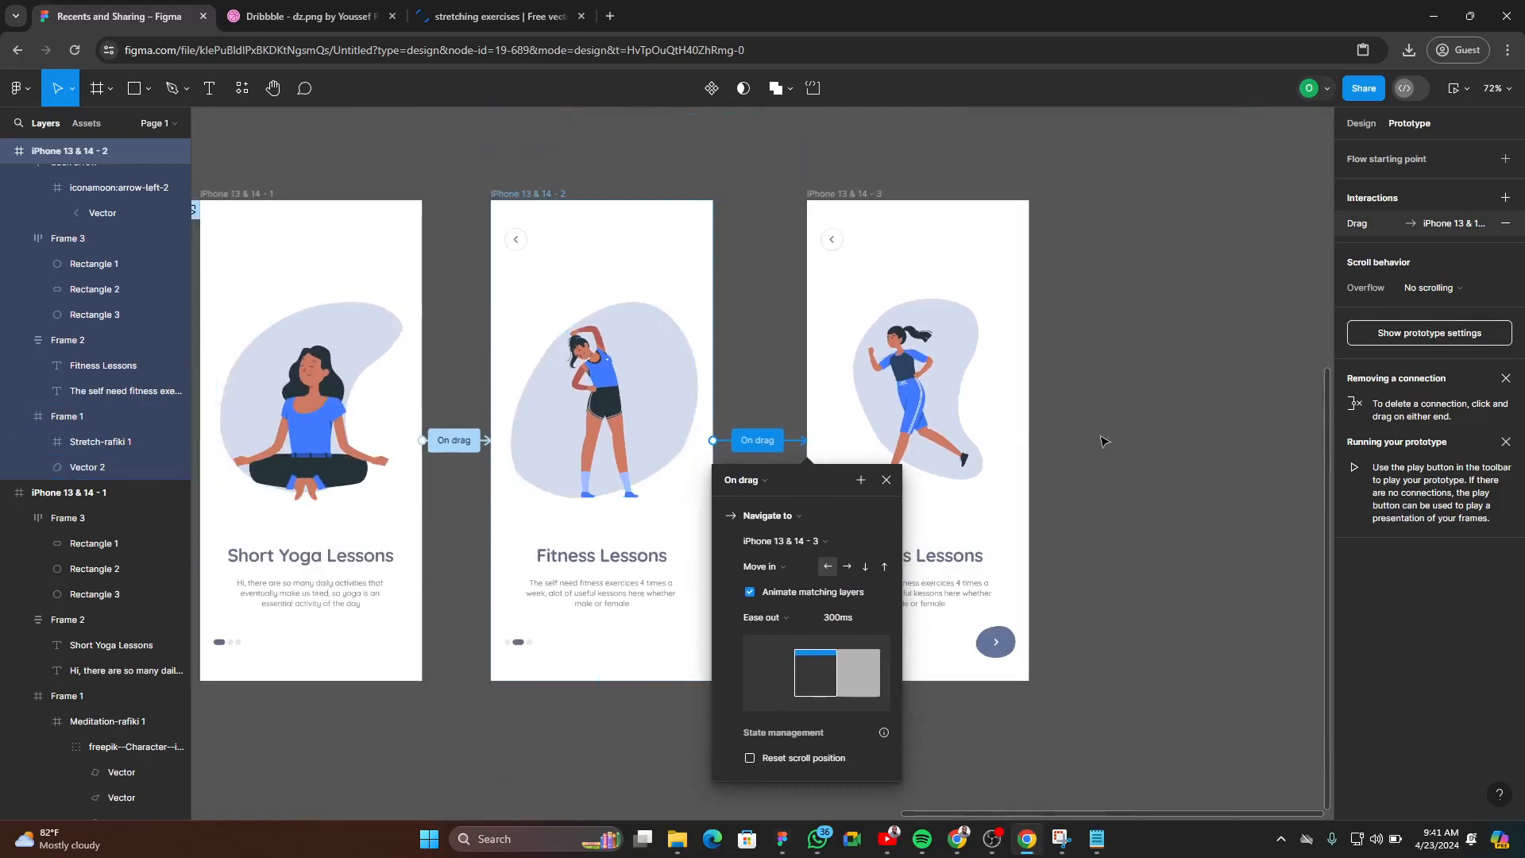
pyautogui.scroll(1, 1139, 492)
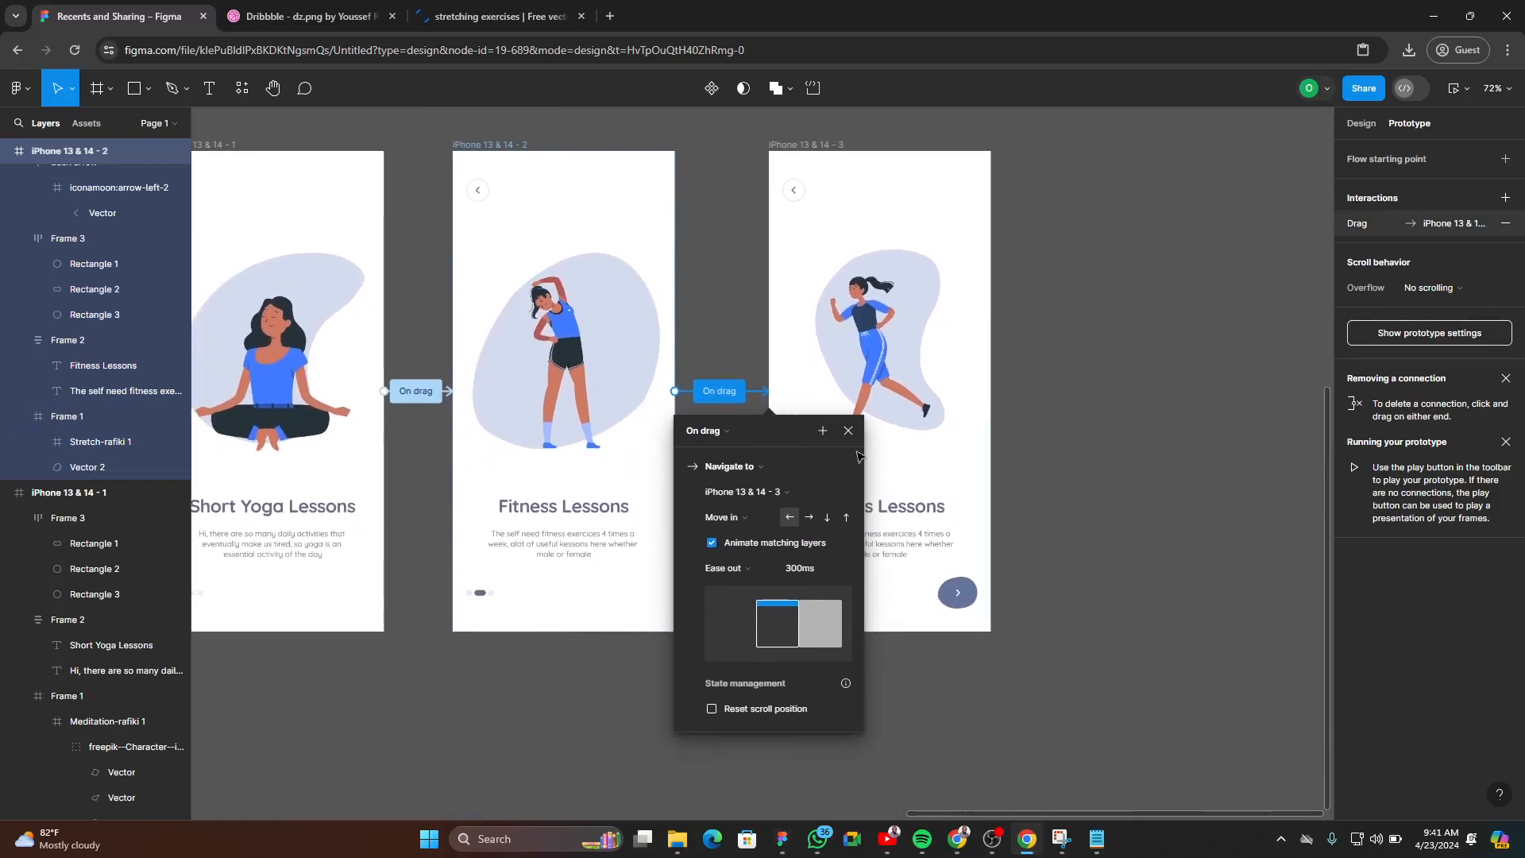
pyautogui.scroll(-1, 628, 449)
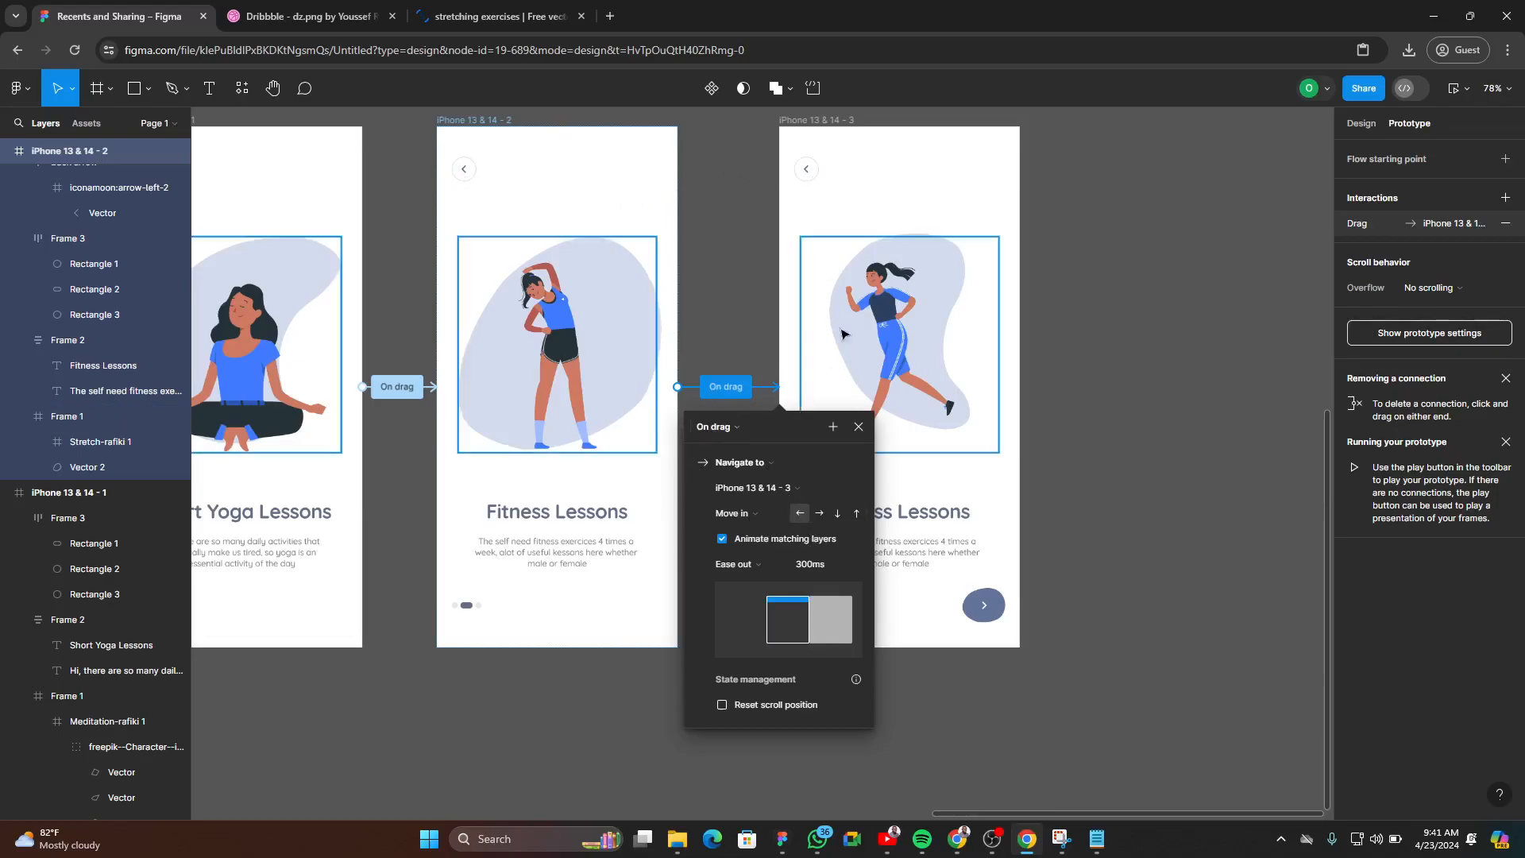
# - Connect iPhone 13 & 14 - 3 back to iPhone 13 & 14 - 2 with an On drag interaction and set its Move in direction to right
pyautogui.click(814, 129)
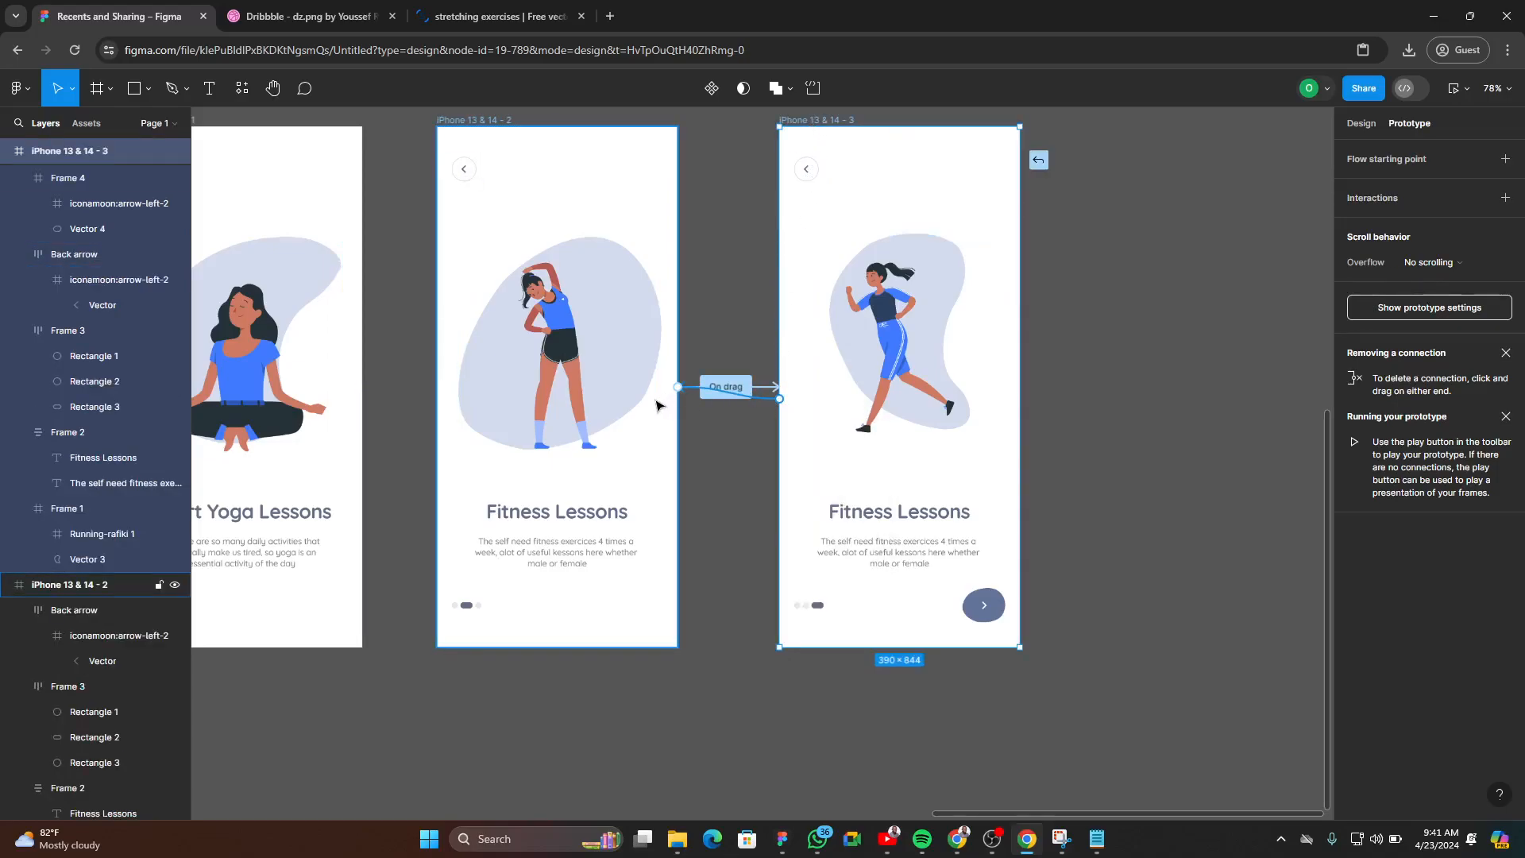
pyautogui.click(725, 386)
pyautogui.press('Escape')
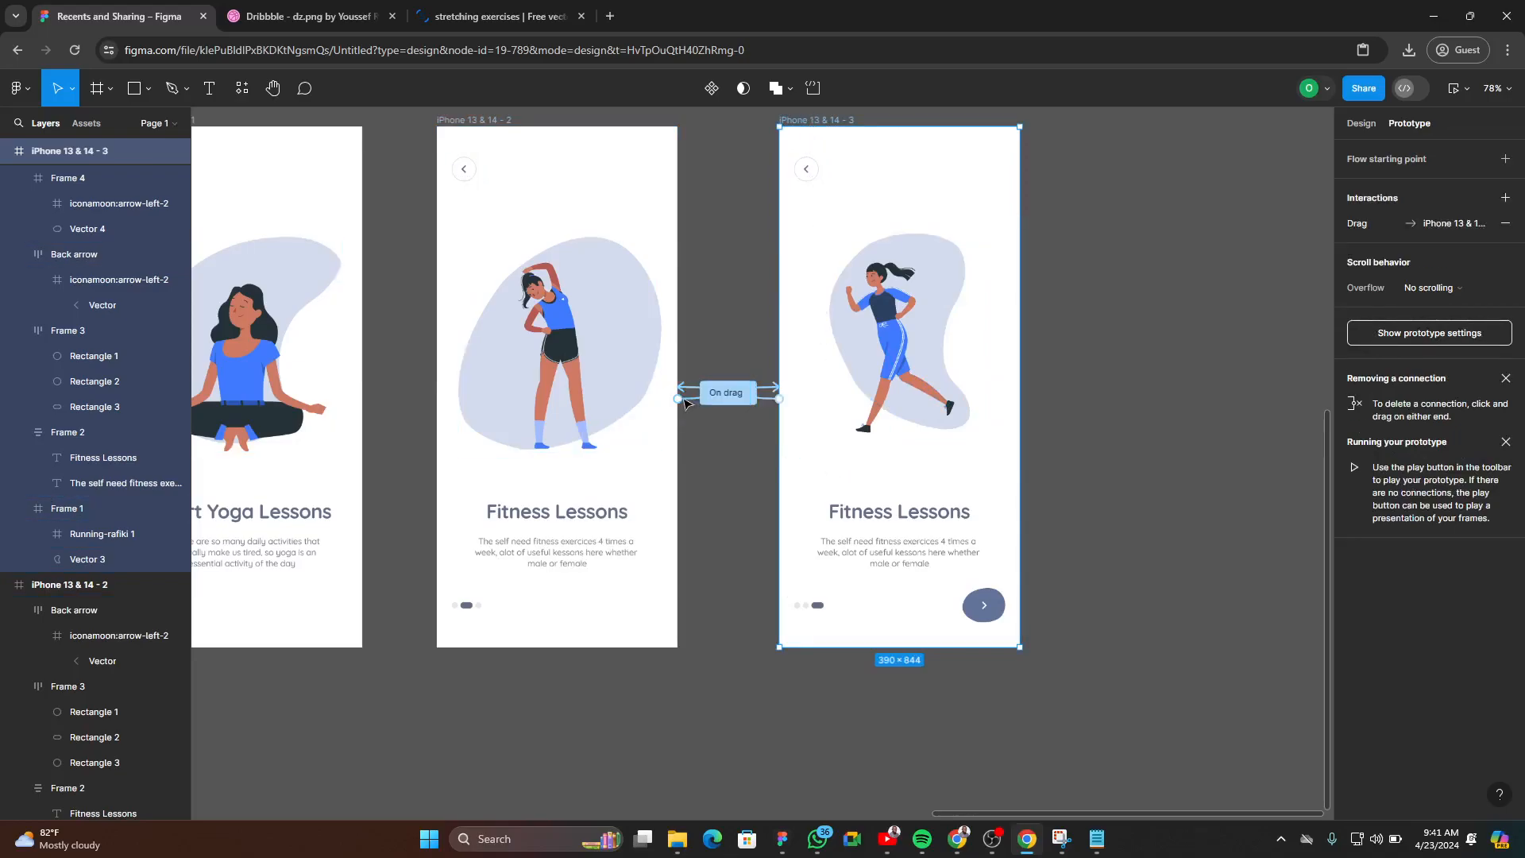
pyautogui.click(727, 389)
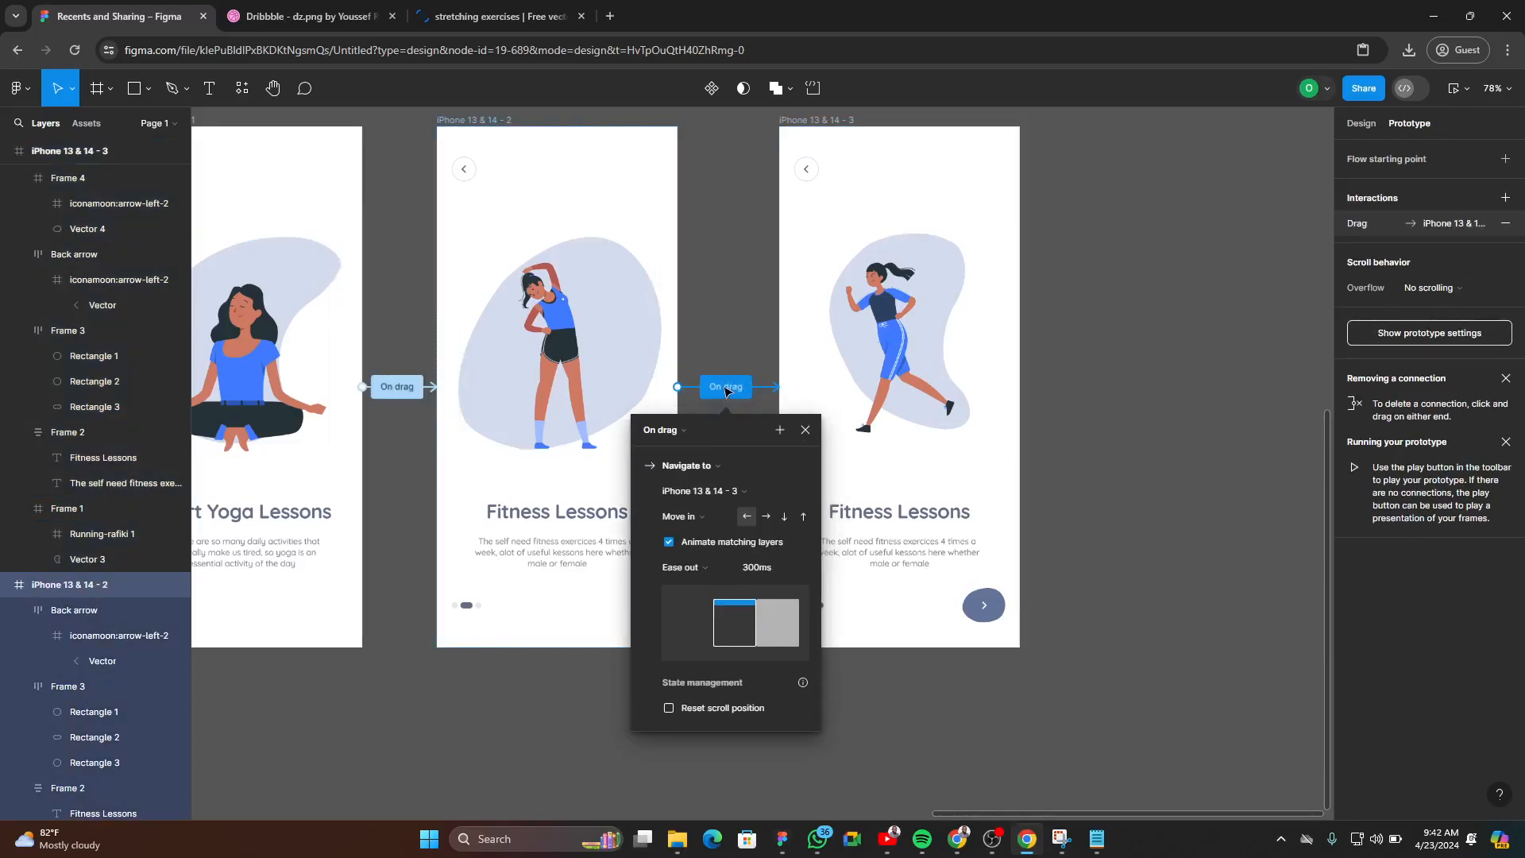
pyautogui.click(834, 130)
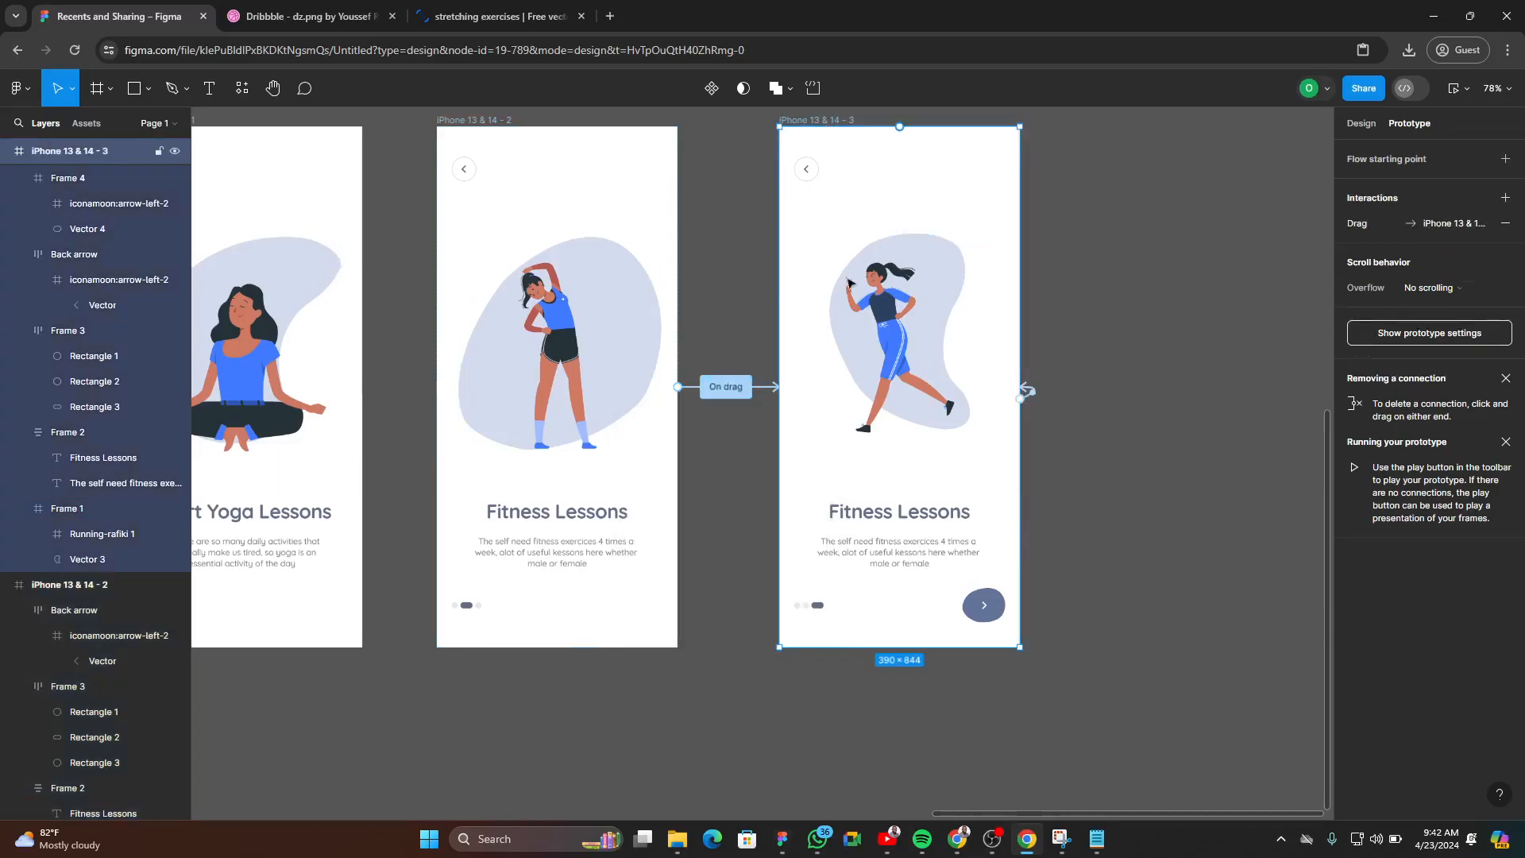
pyautogui.moveTo(1032, 391); pyautogui.dragTo(651, 460)
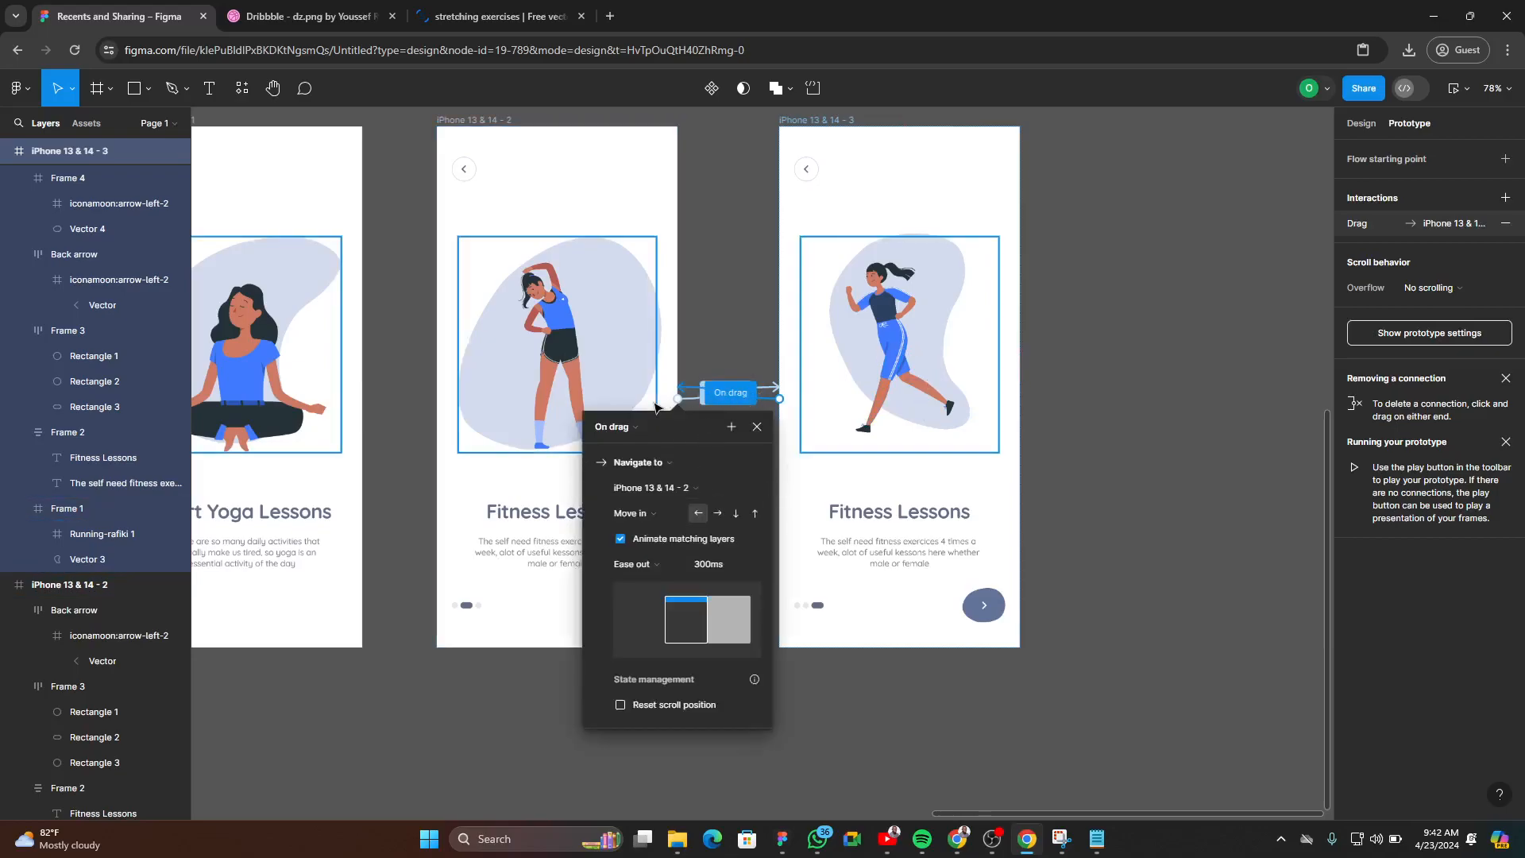
pyautogui.click(715, 514)
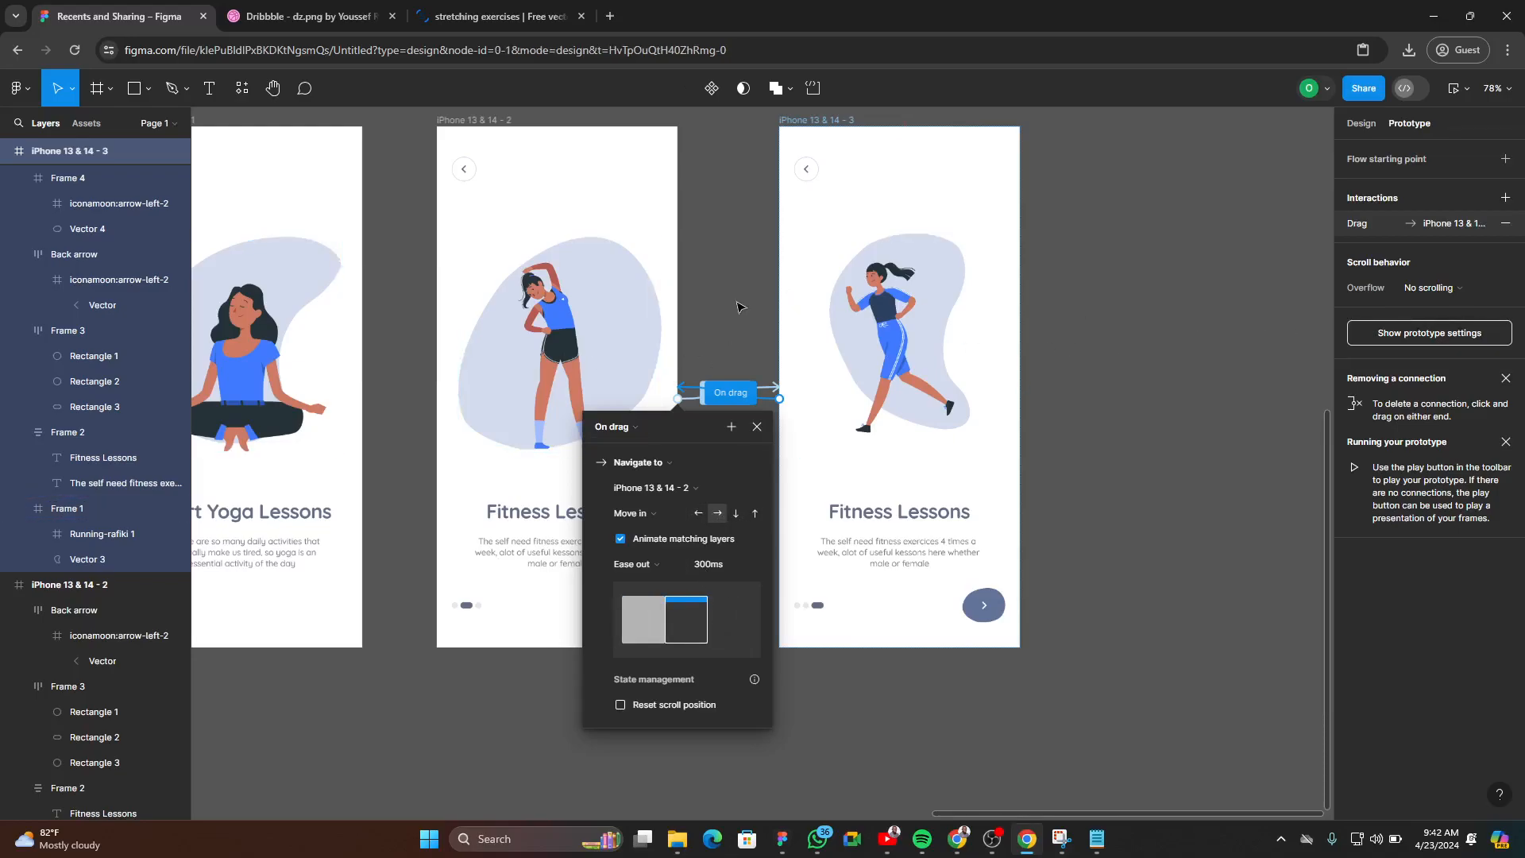
pyautogui.press('Escape')
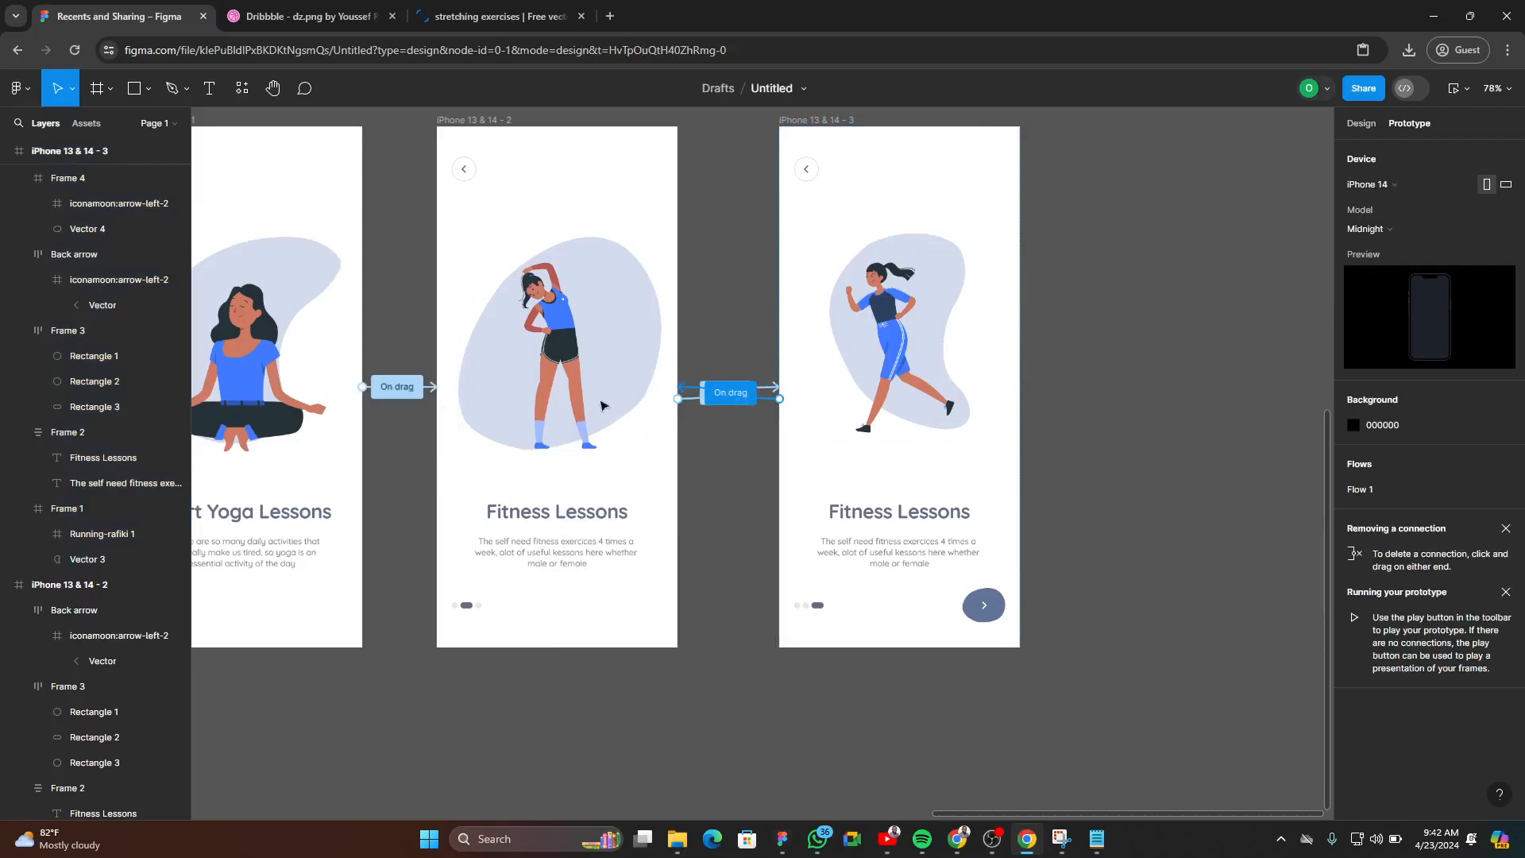
# - Connect iPhone 13 & 14 - 2 back to iPhone 13 & 14 - 1 and set the interaction's trigger to On drag
pyautogui.click(493, 120)
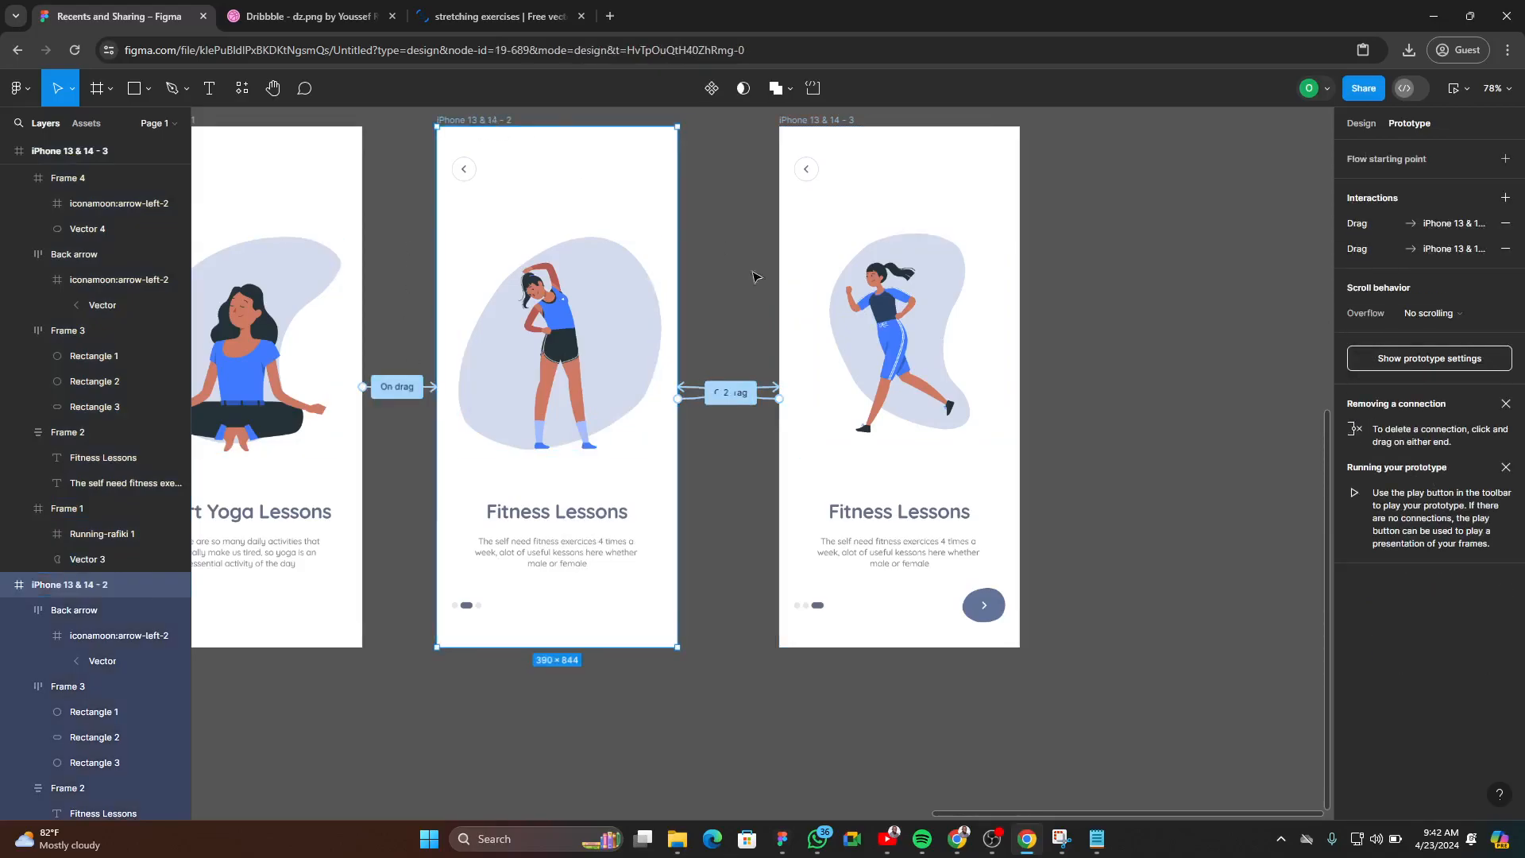
pyautogui.moveTo(759, 380); pyautogui.dragTo(572, 278)
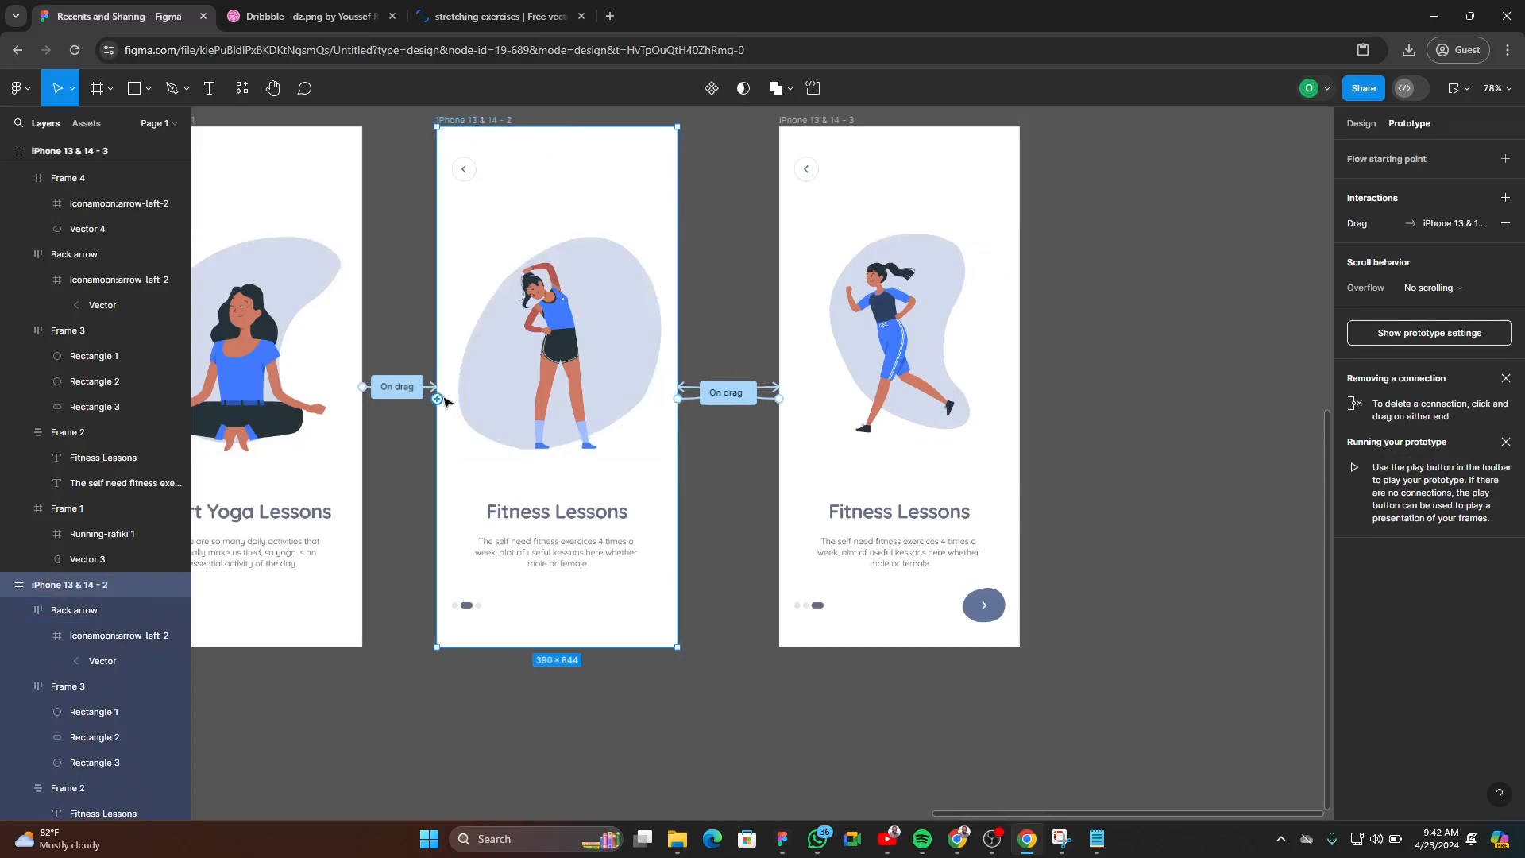
pyautogui.moveTo(438, 401); pyautogui.dragTo(333, 417)
pyautogui.scroll(-1, 337, 487)
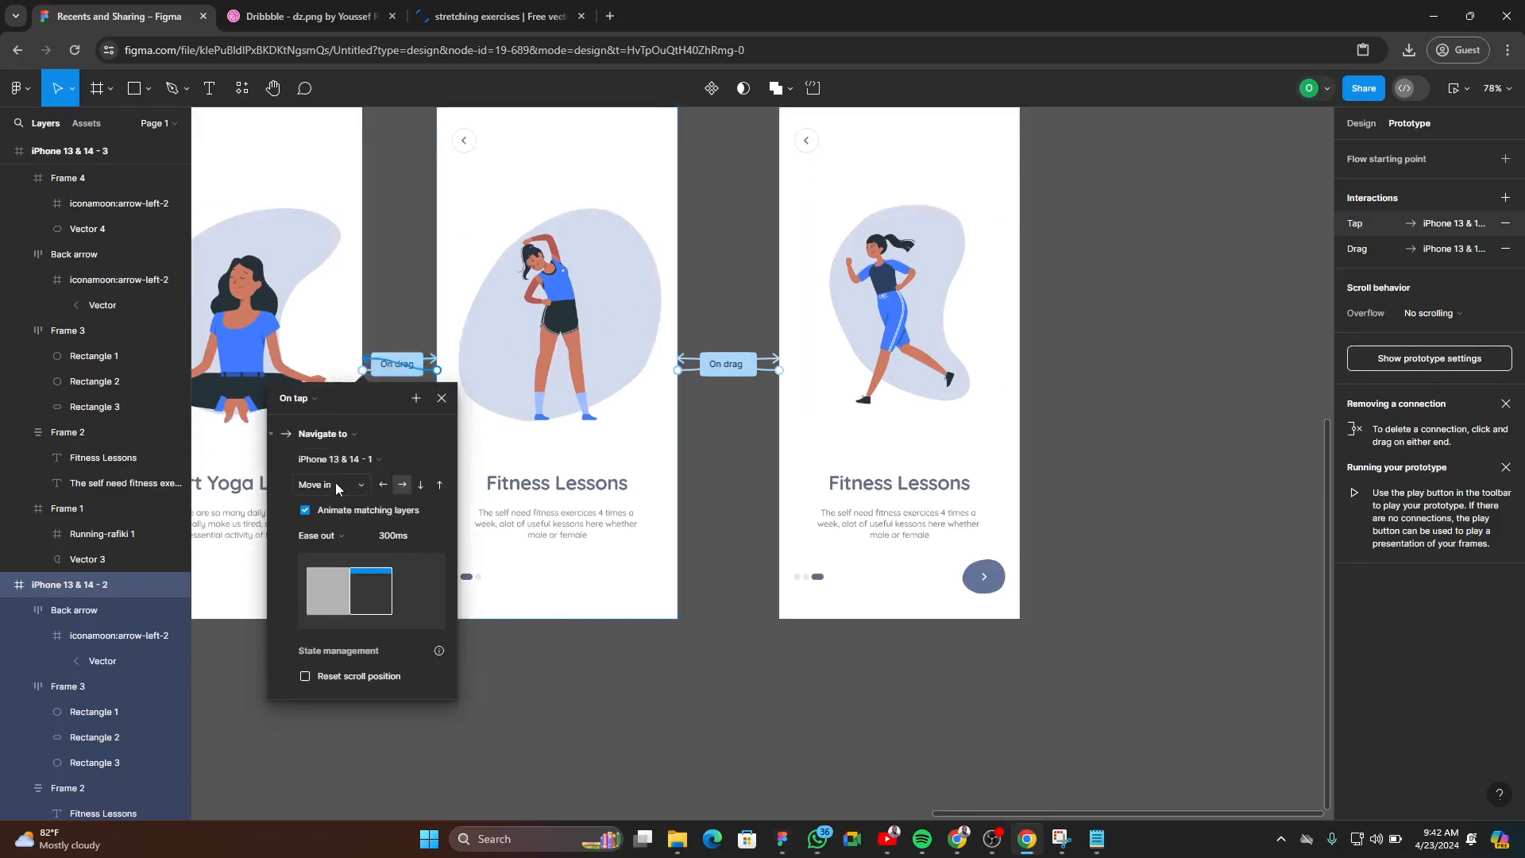
pyautogui.click(301, 403)
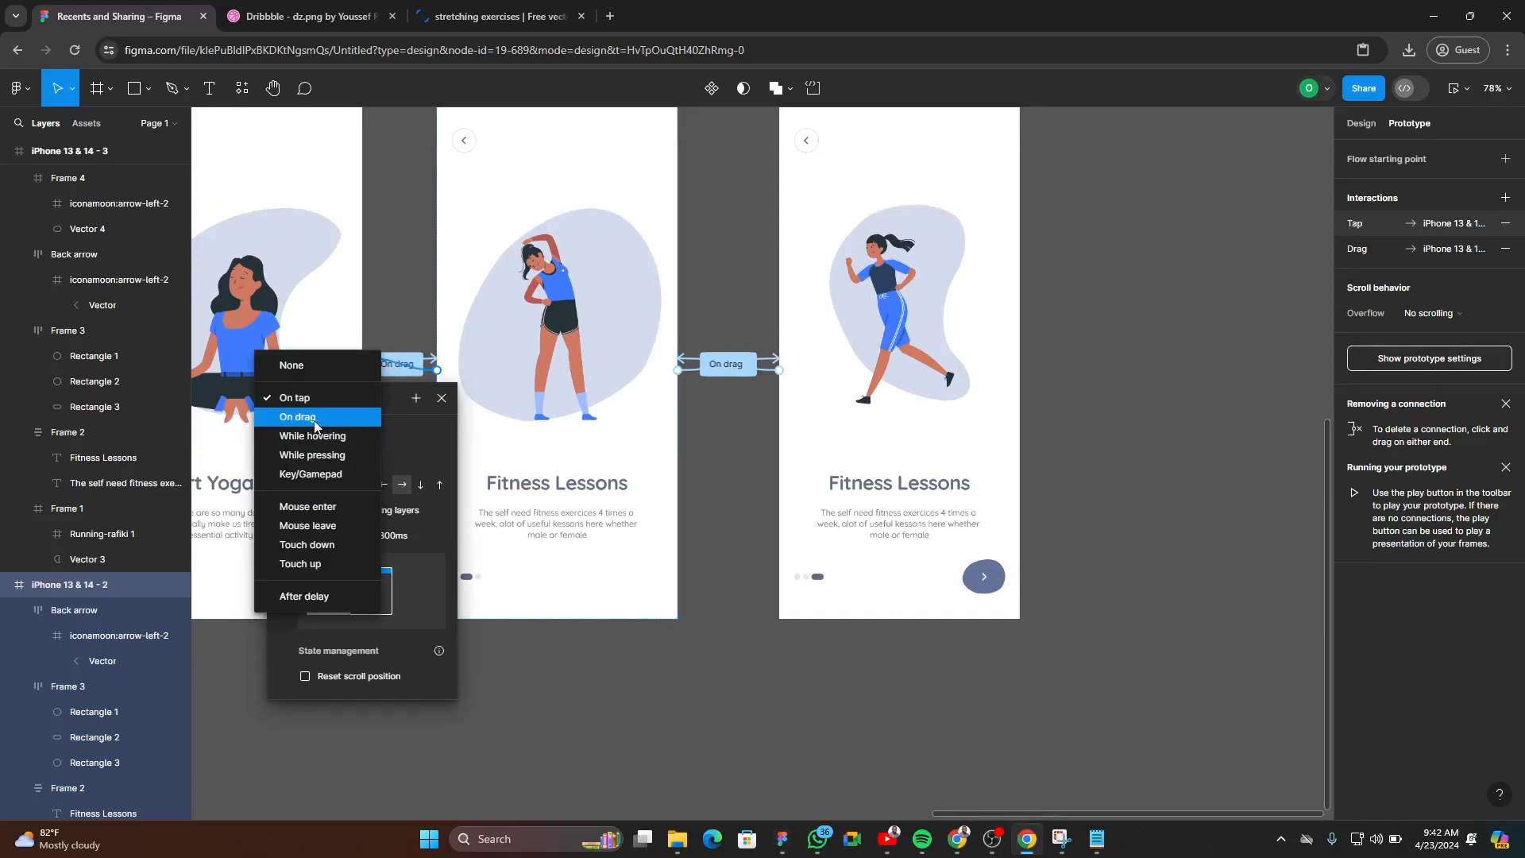
pyautogui.click(316, 421)
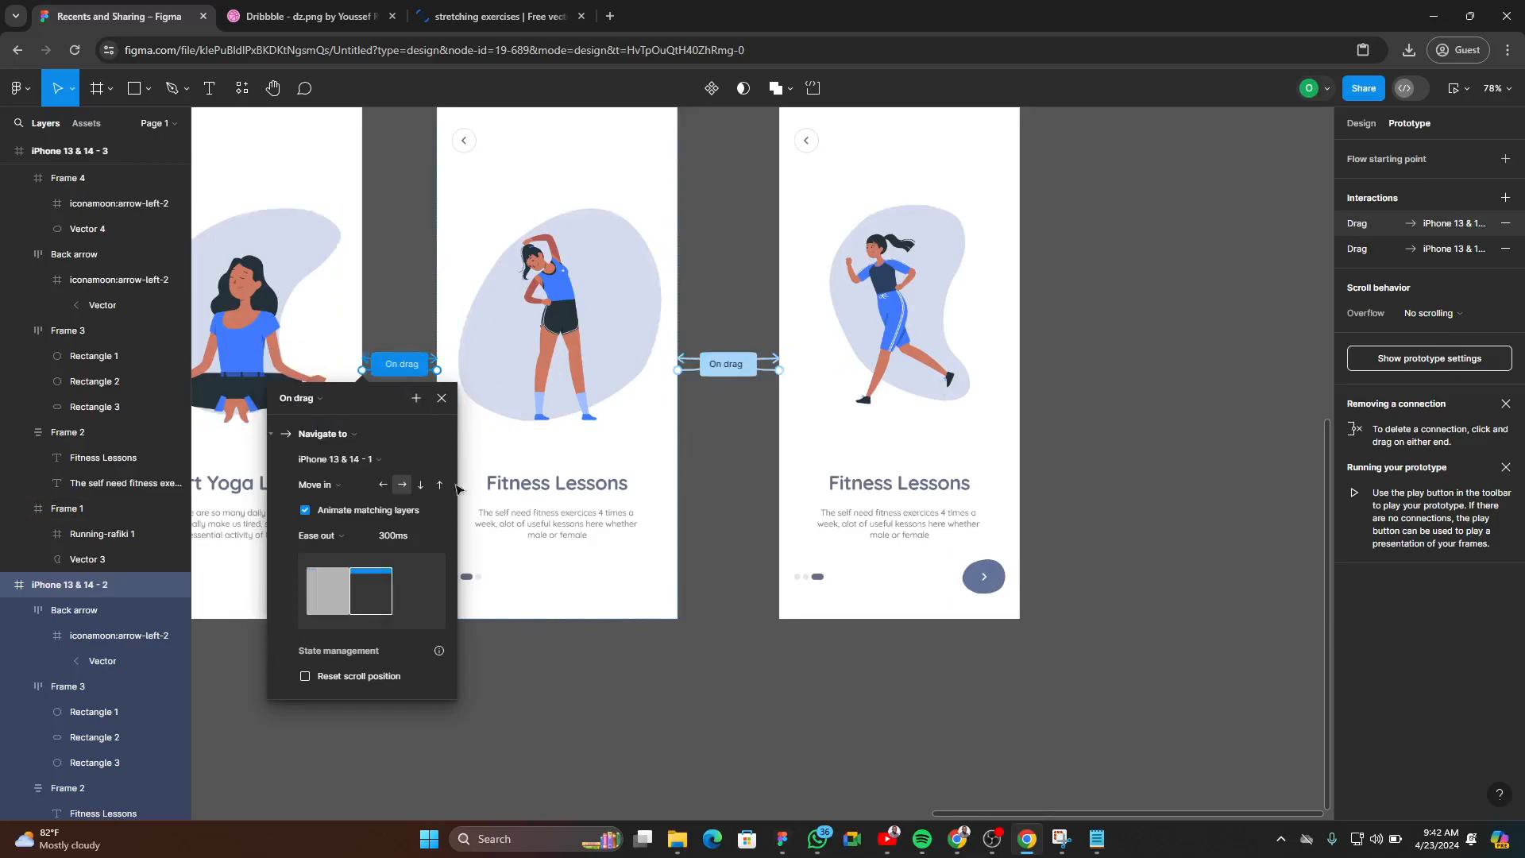
pyautogui.click(399, 254)
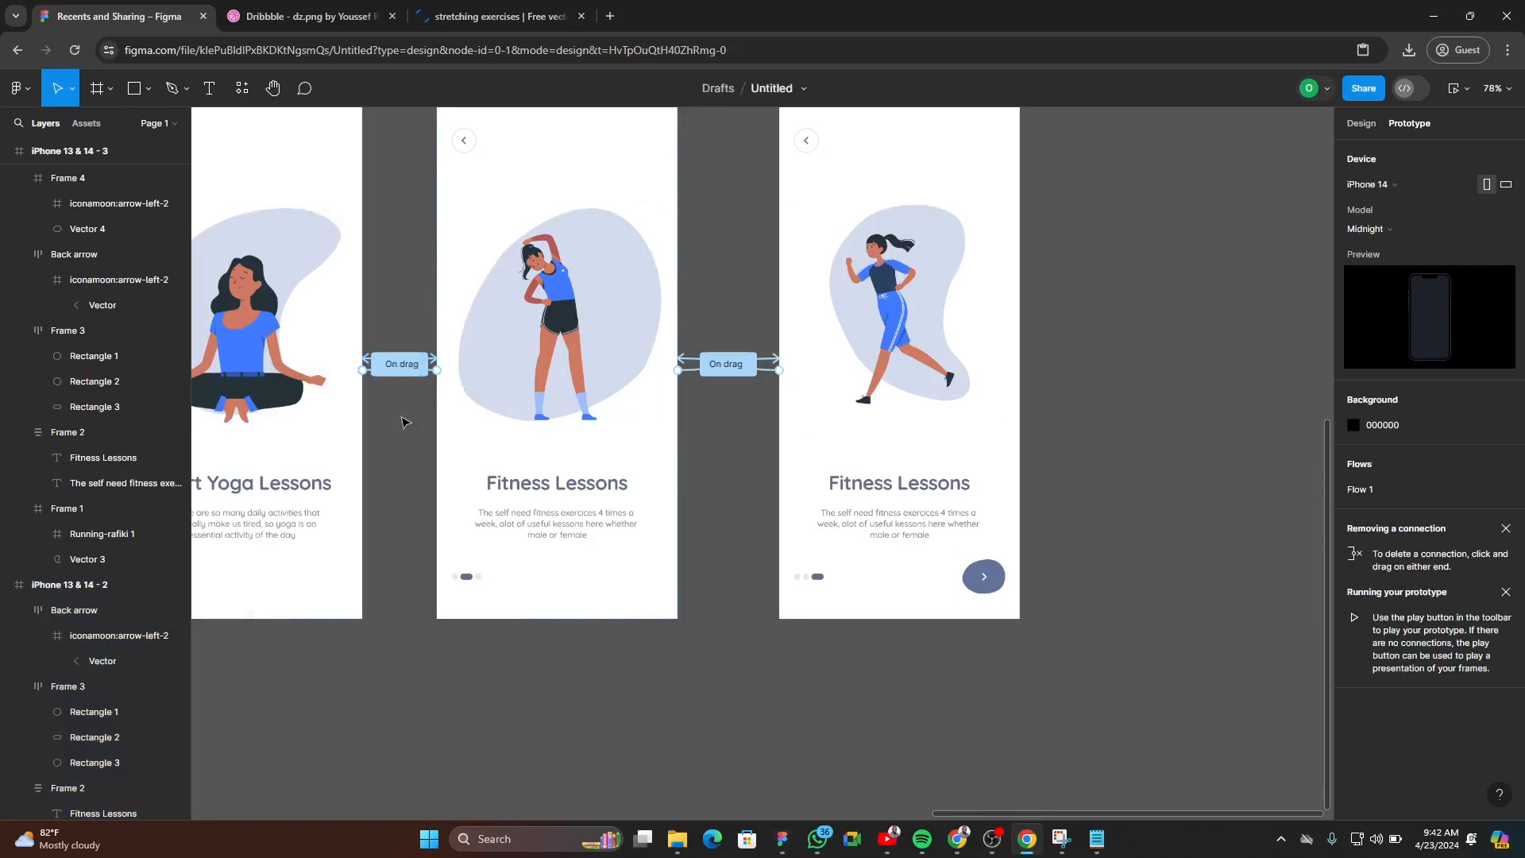
# - Set the easing of both drag connections between the first and second frames to Linear
pyautogui.moveTo(400, 417); pyautogui.dragTo(405, 287)
pyautogui.click(401, 364)
pyautogui.click(367, 417)
pyautogui.scroll(2, 399, 406)
pyautogui.scroll(10, 399, 407)
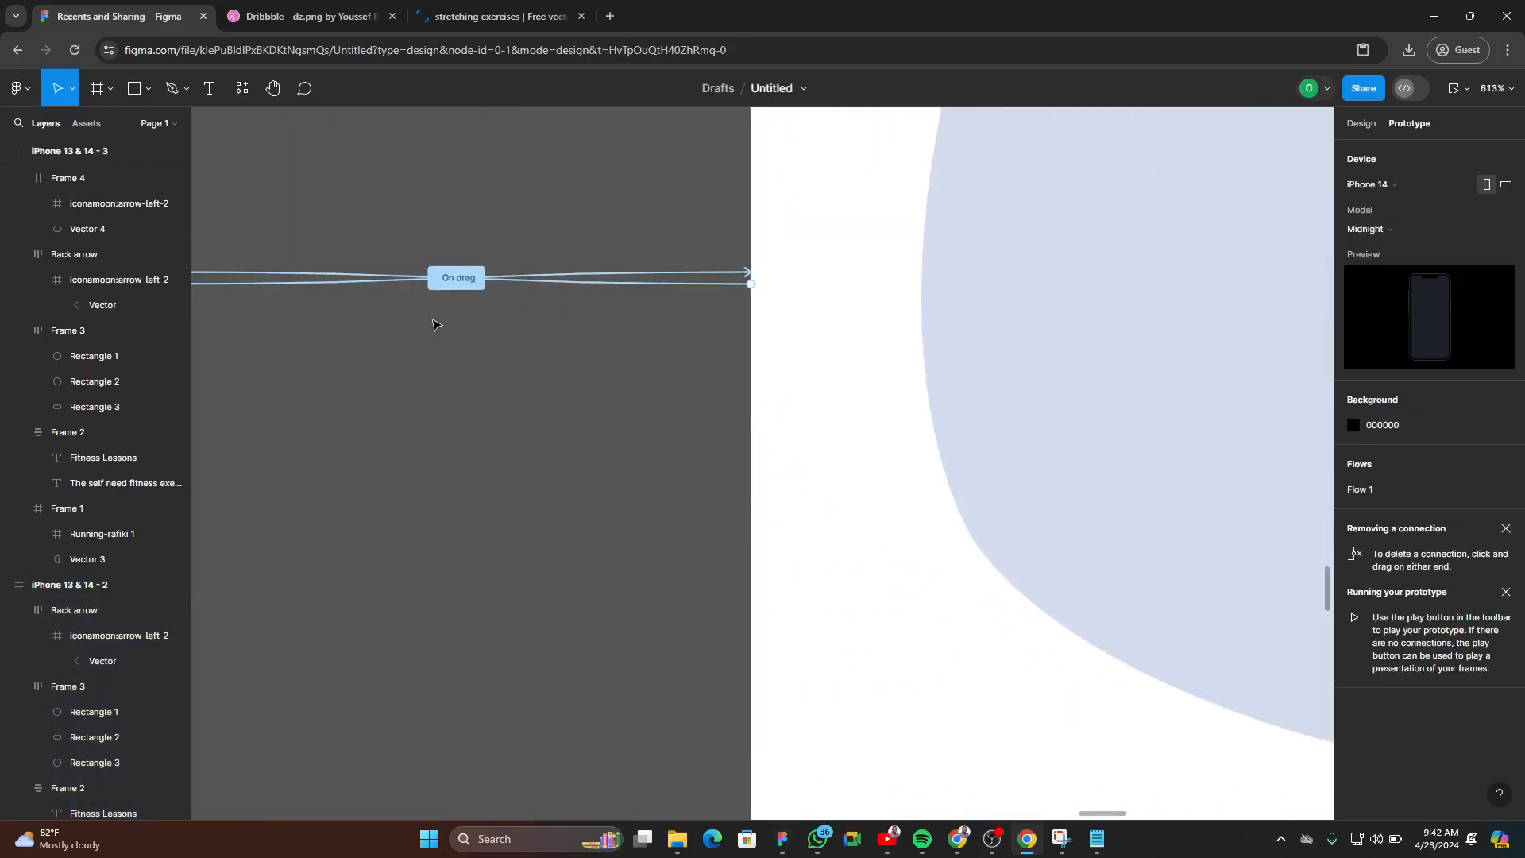
pyautogui.scroll(-3, 498, 373)
pyautogui.scroll(-3, 463, 421)
pyautogui.scroll(3, 467, 429)
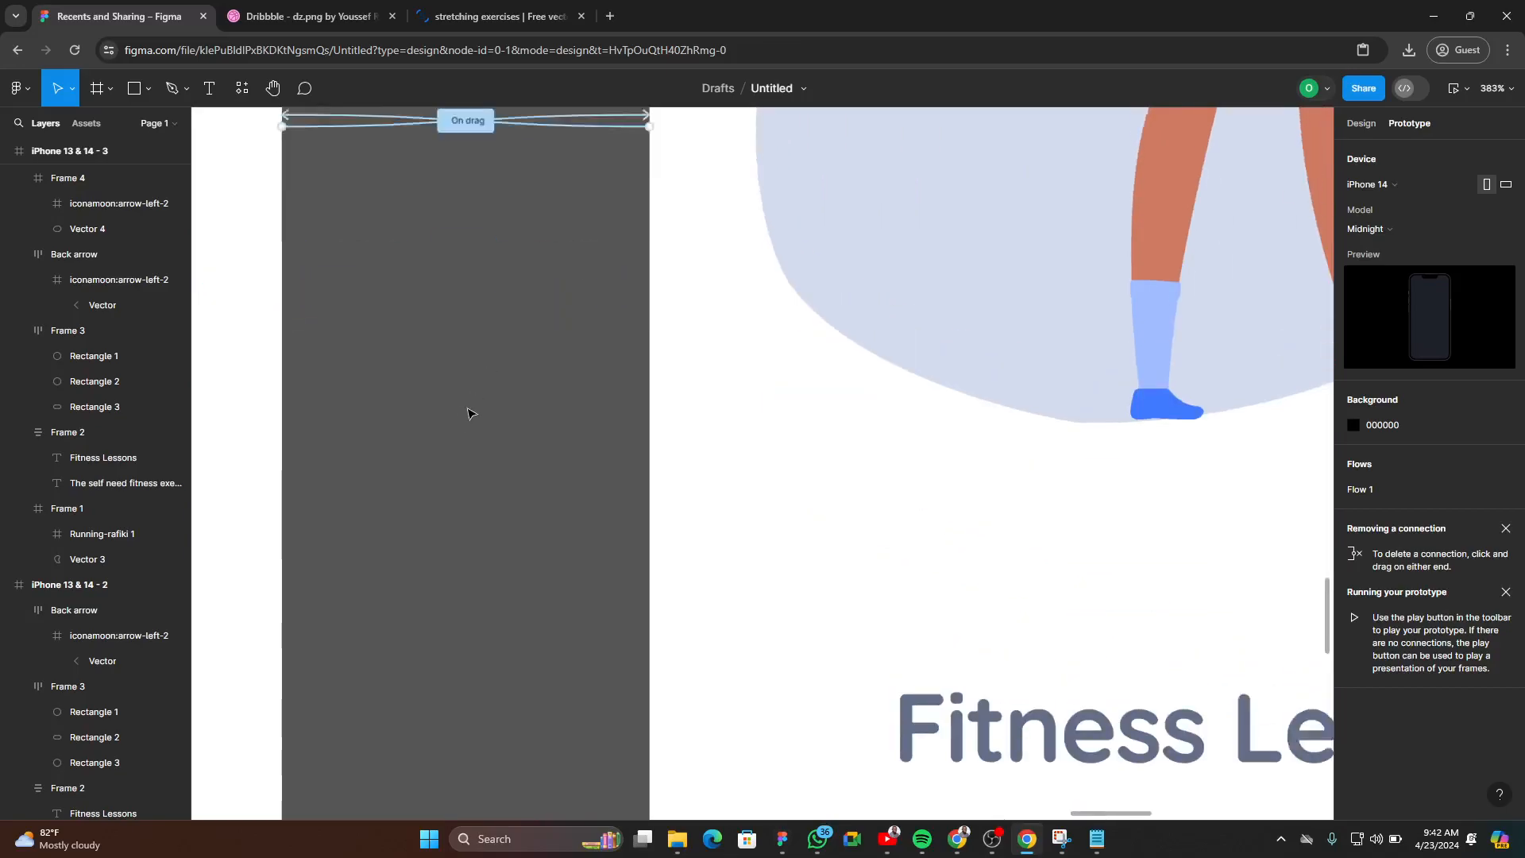
pyautogui.scroll(-3, 468, 412)
pyautogui.click(467, 348)
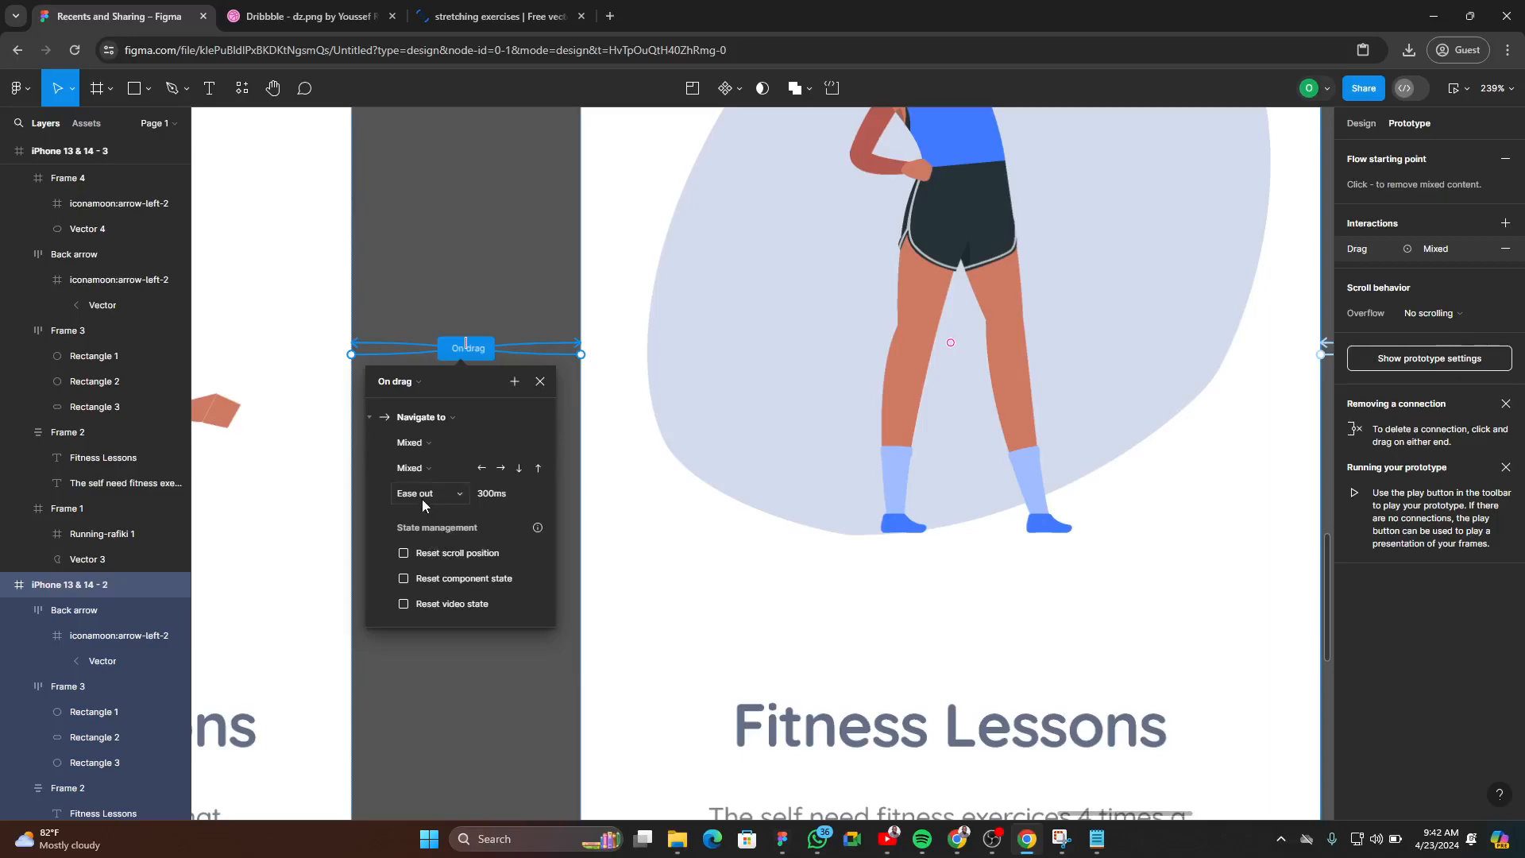
pyautogui.click(440, 489)
pyautogui.click(441, 443)
pyautogui.click(480, 286)
# - Set the easing of both drag connections between the second and third frames to Linear
pyautogui.scroll(-5, 293, 418)
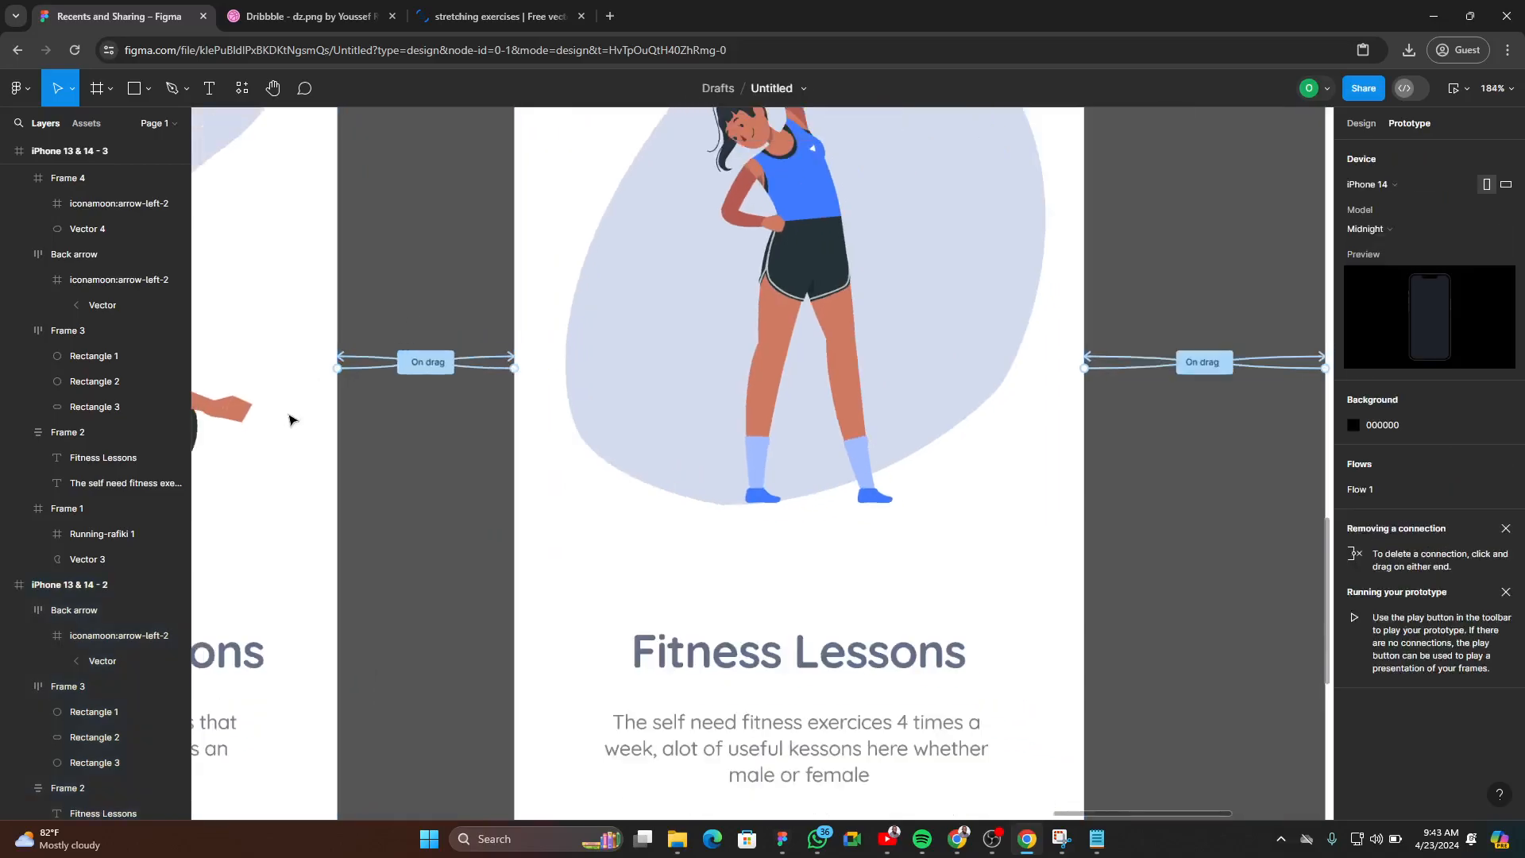
pyautogui.scroll(-3, 344, 458)
pyautogui.click(664, 415)
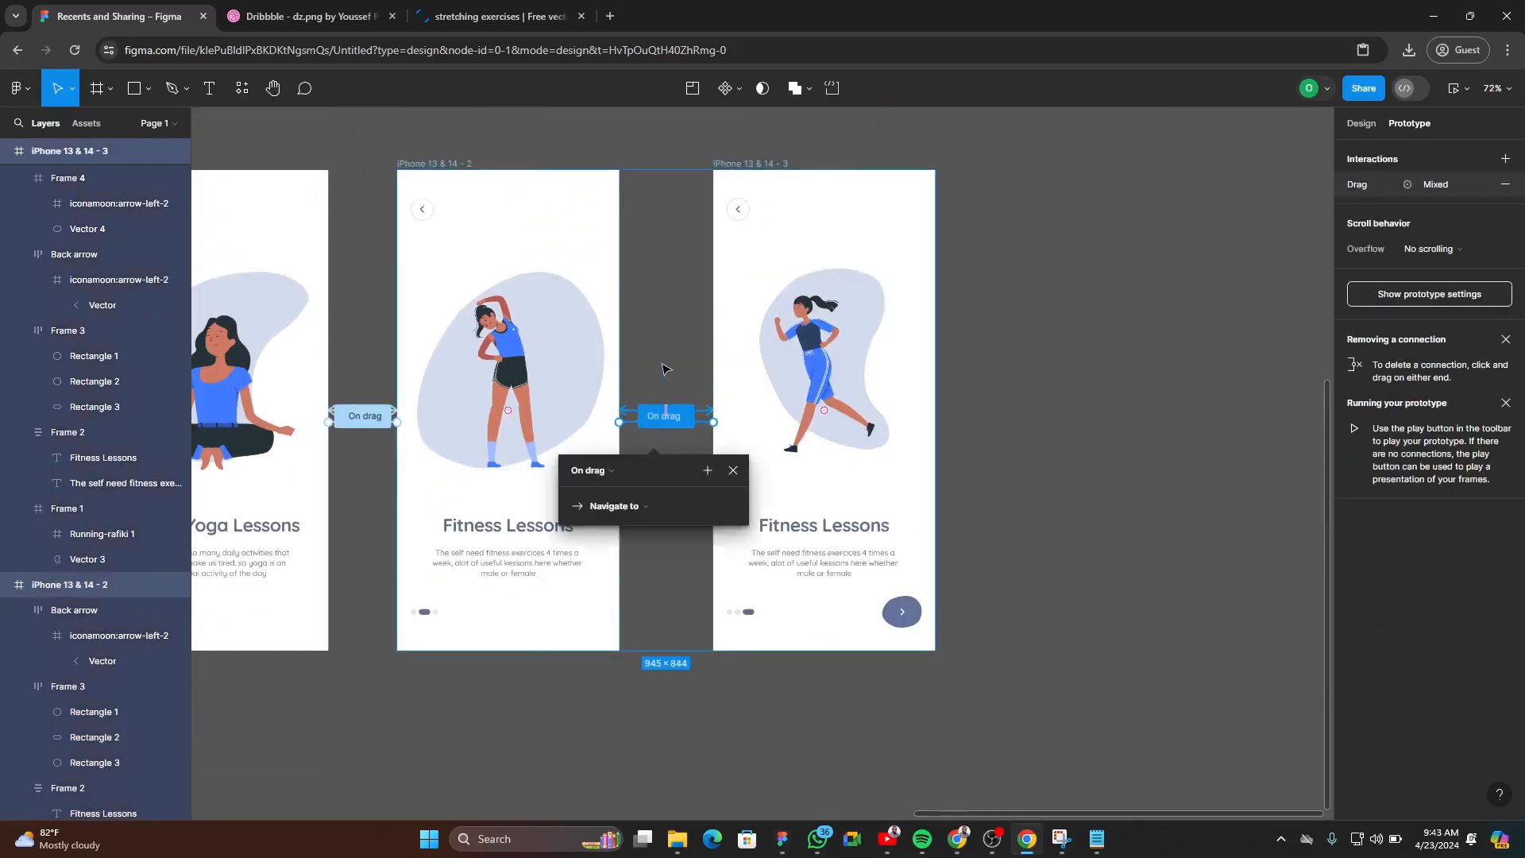
pyautogui.click(635, 590)
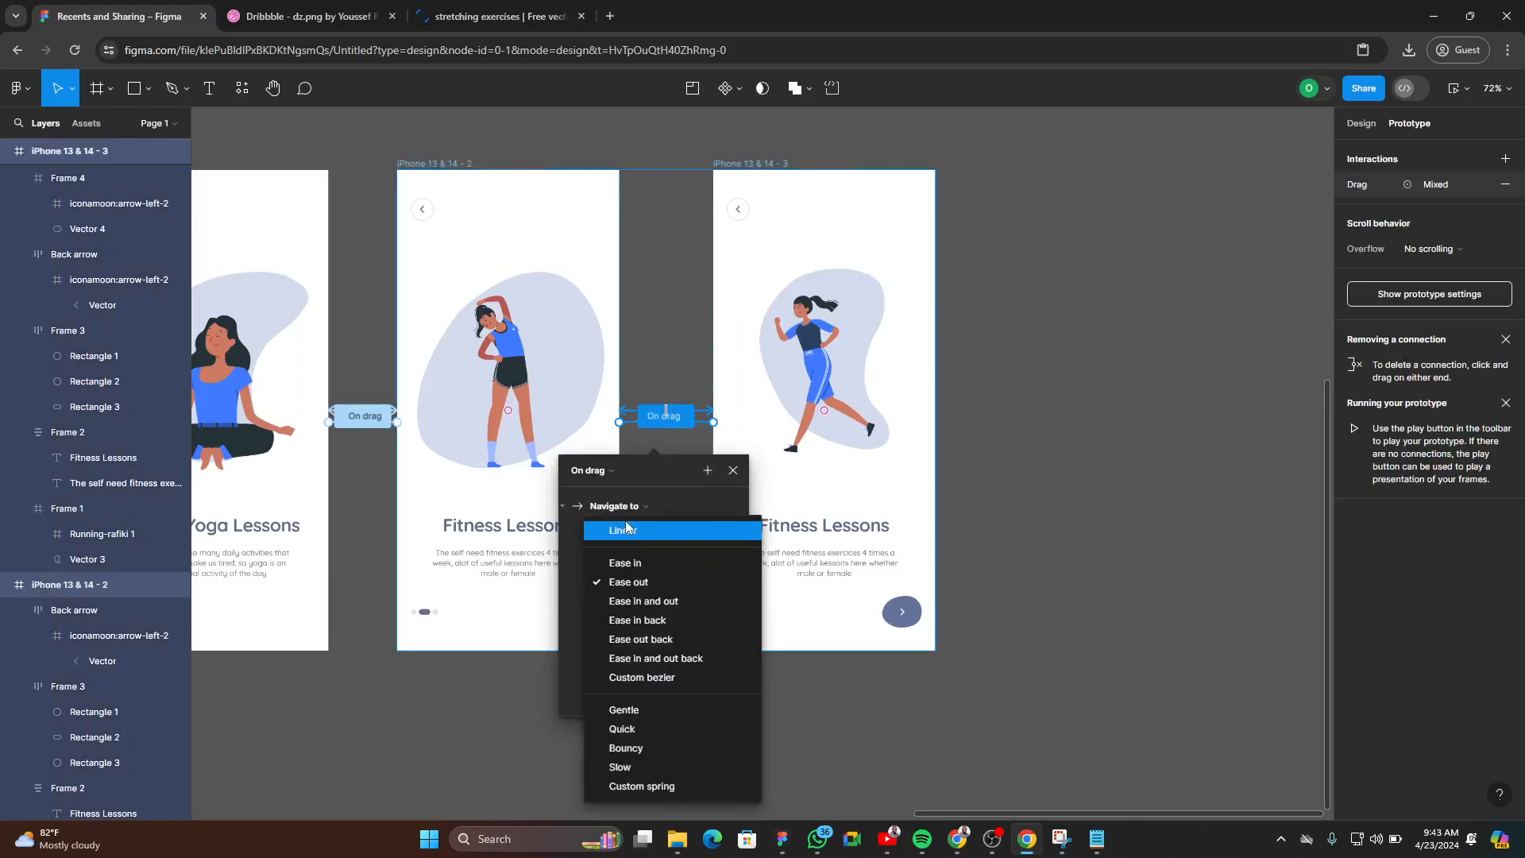
pyautogui.click(645, 529)
pyautogui.click(1106, 416)
# - Preview Flow 1 inline, swipe forward and back through the three onboarding screens, and close the preview
pyautogui.scroll(-3, 642, 380)
pyautogui.click(296, 260)
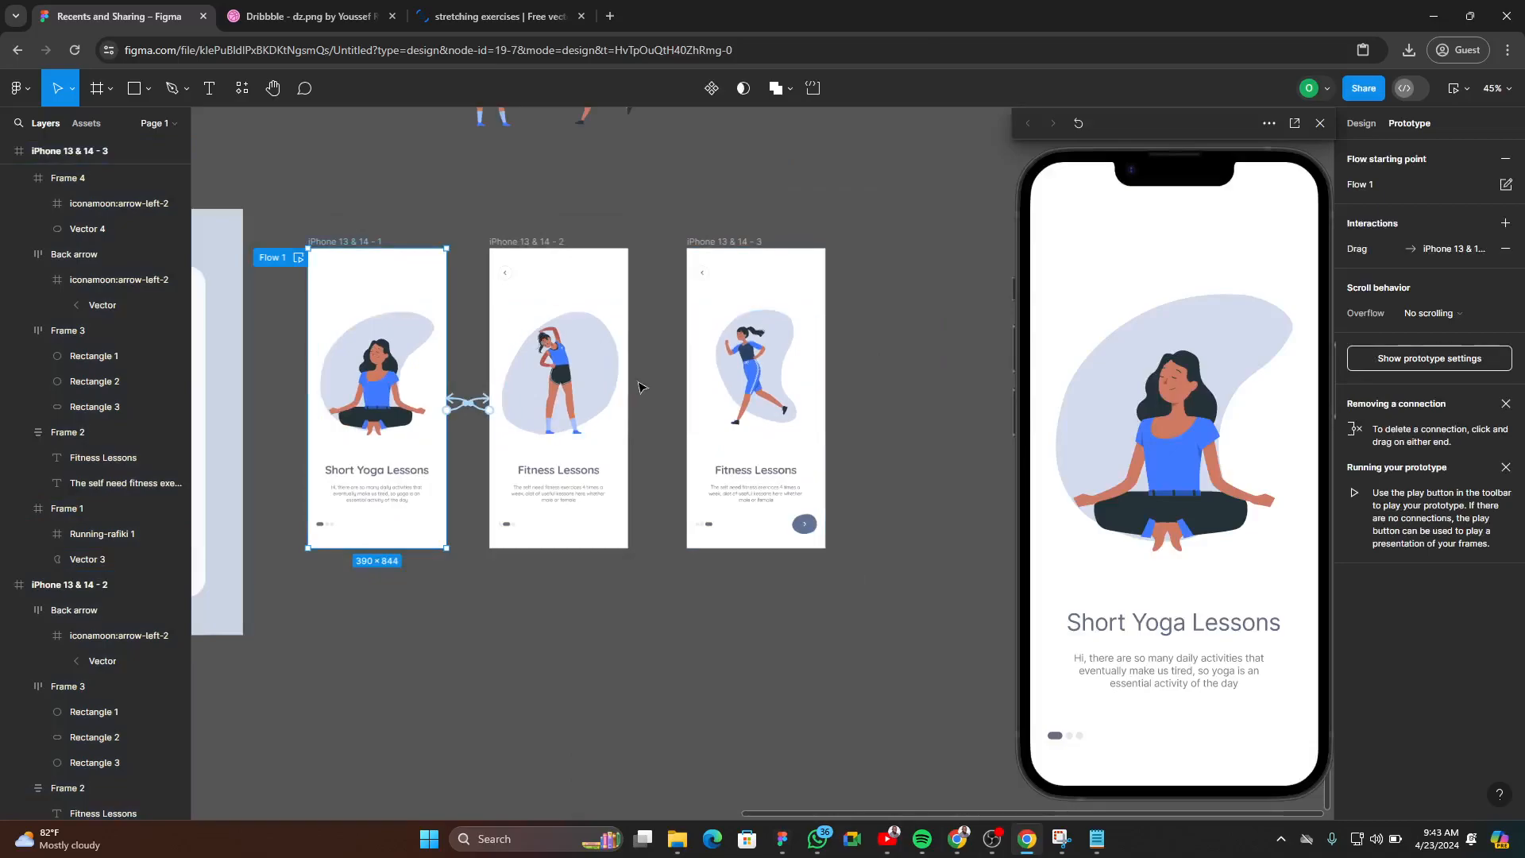
pyautogui.moveTo(1253, 453); pyautogui.dragTo(886, 466)
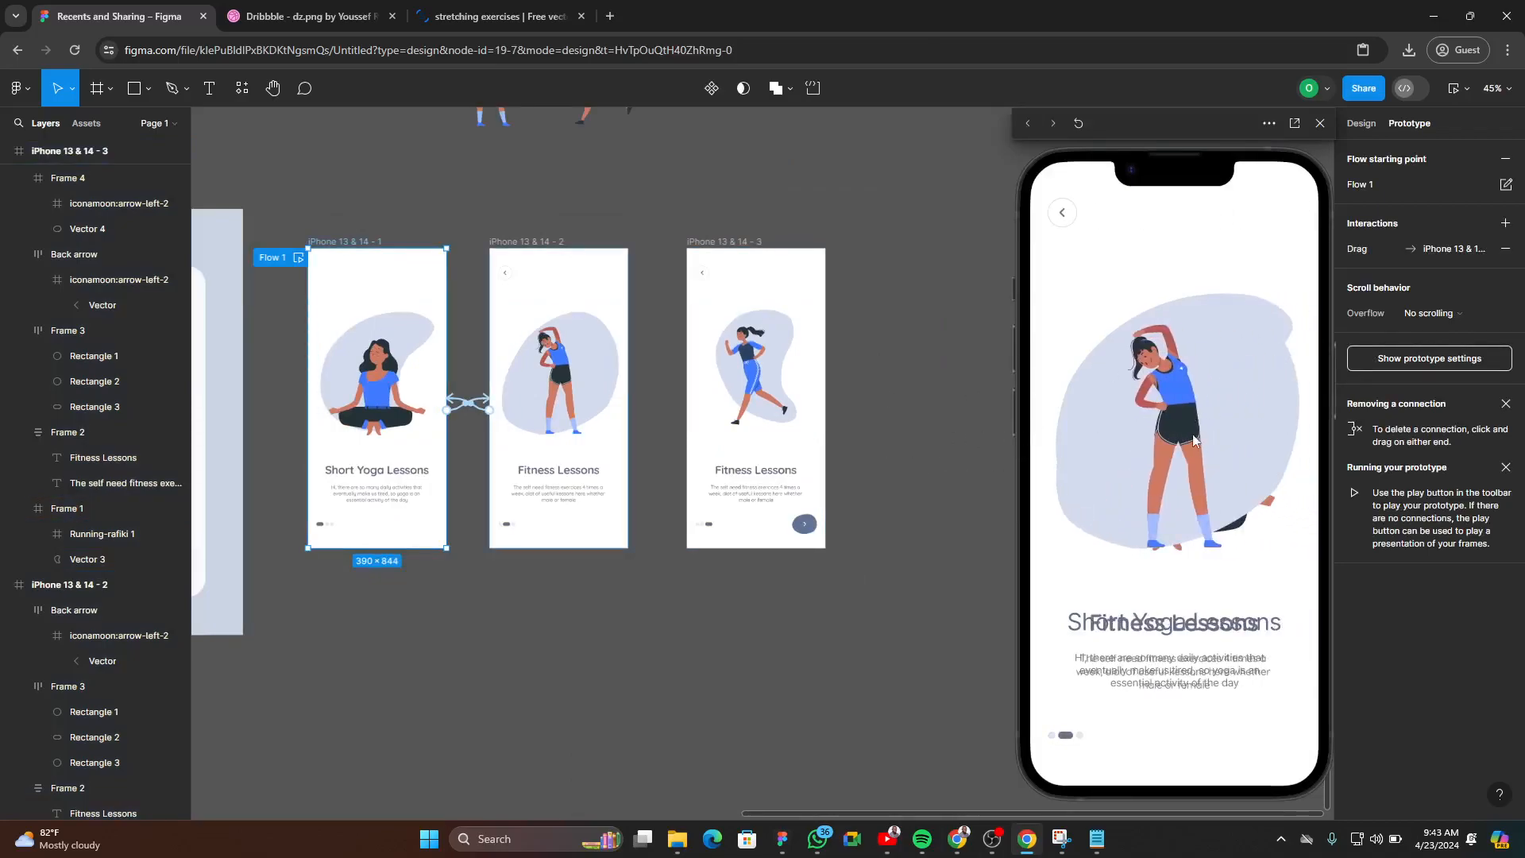
pyautogui.moveTo(1061, 430); pyautogui.dragTo(1373, 422)
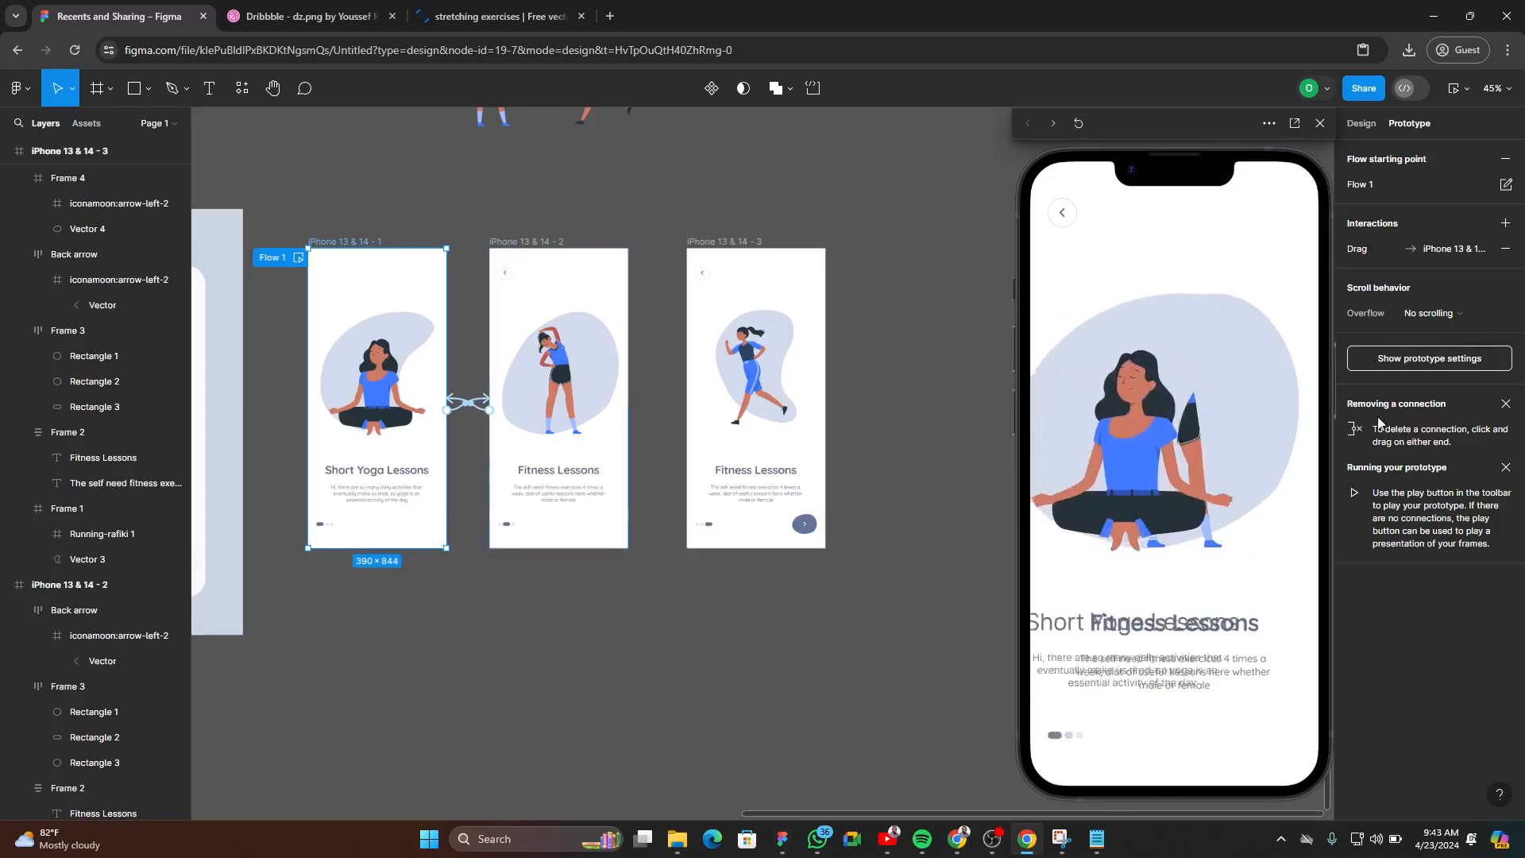
pyautogui.moveTo(1117, 441); pyautogui.dragTo(992, 434)
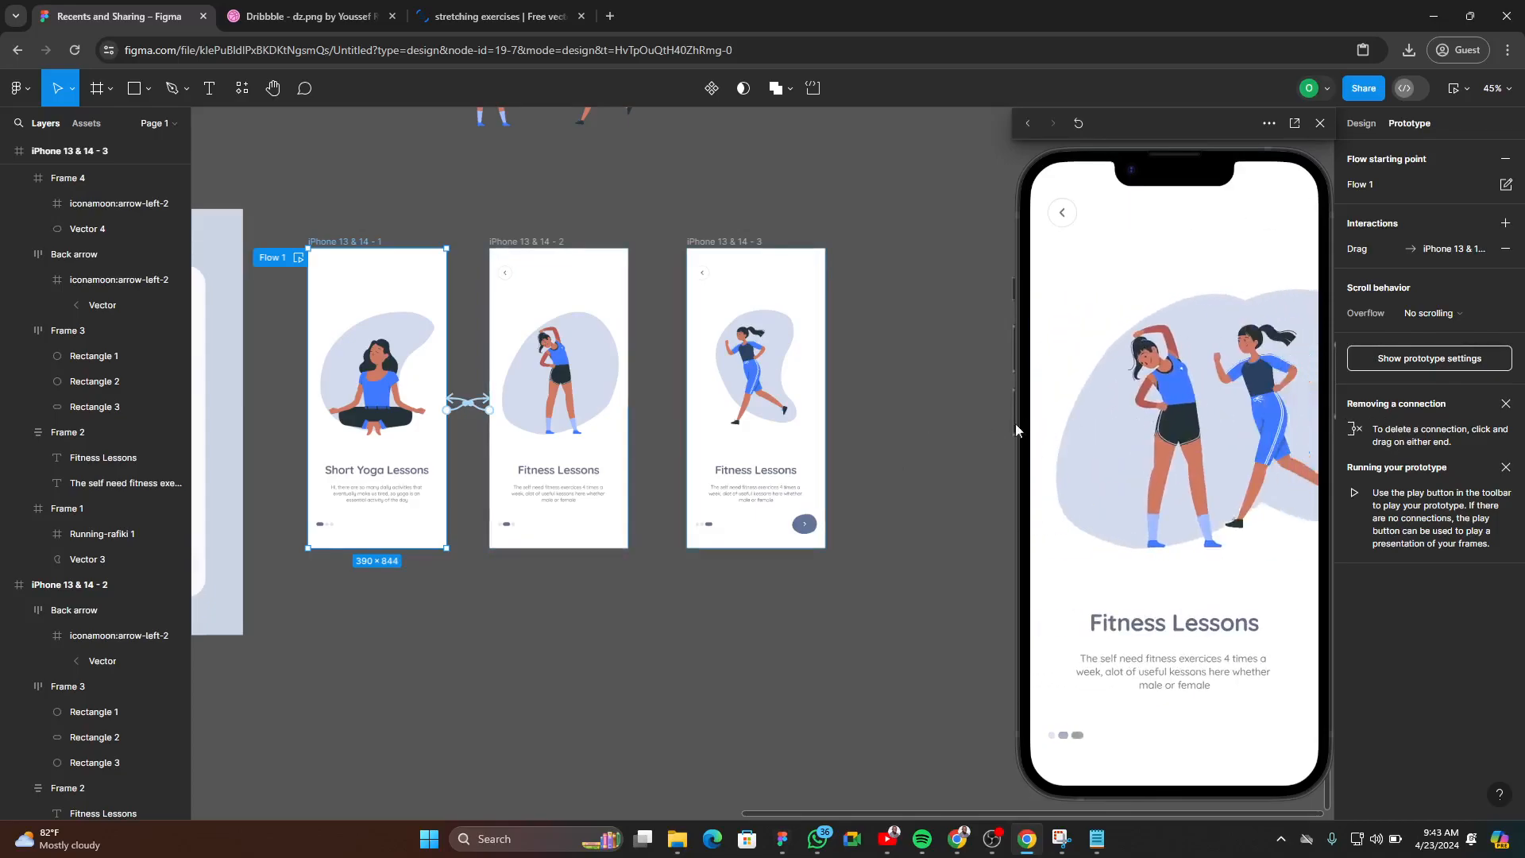
pyautogui.moveTo(1164, 419)
pyautogui.mouseDown()
pyautogui.moveTo(1215, 417)
pyautogui.moveTo(1159, 425)
pyautogui.mouseUp()
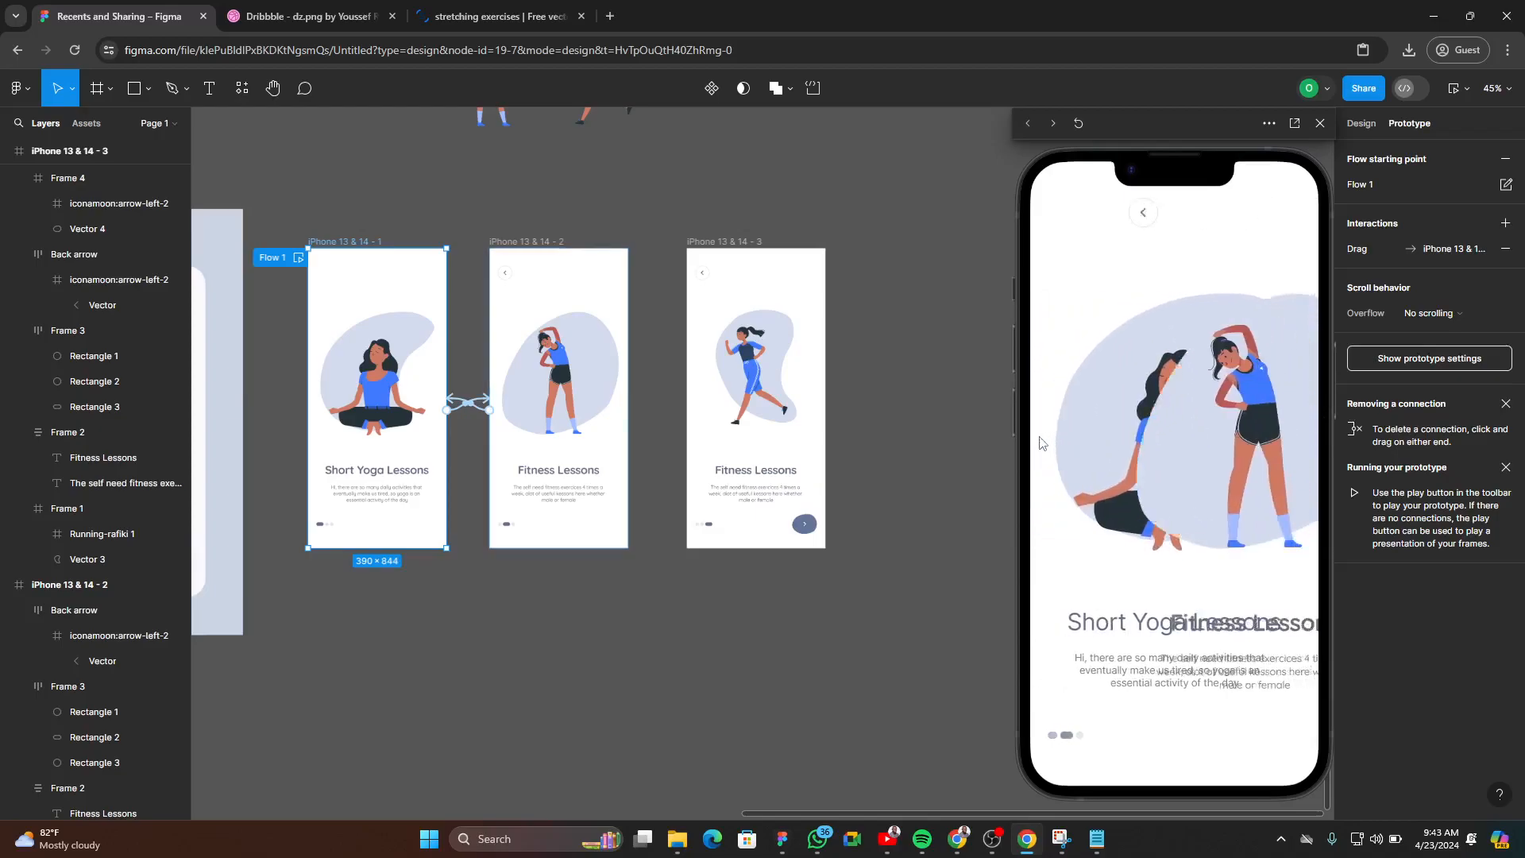
pyautogui.moveTo(1265, 428); pyautogui.dragTo(1042, 442)
pyautogui.moveTo(1153, 434); pyautogui.dragTo(1263, 426)
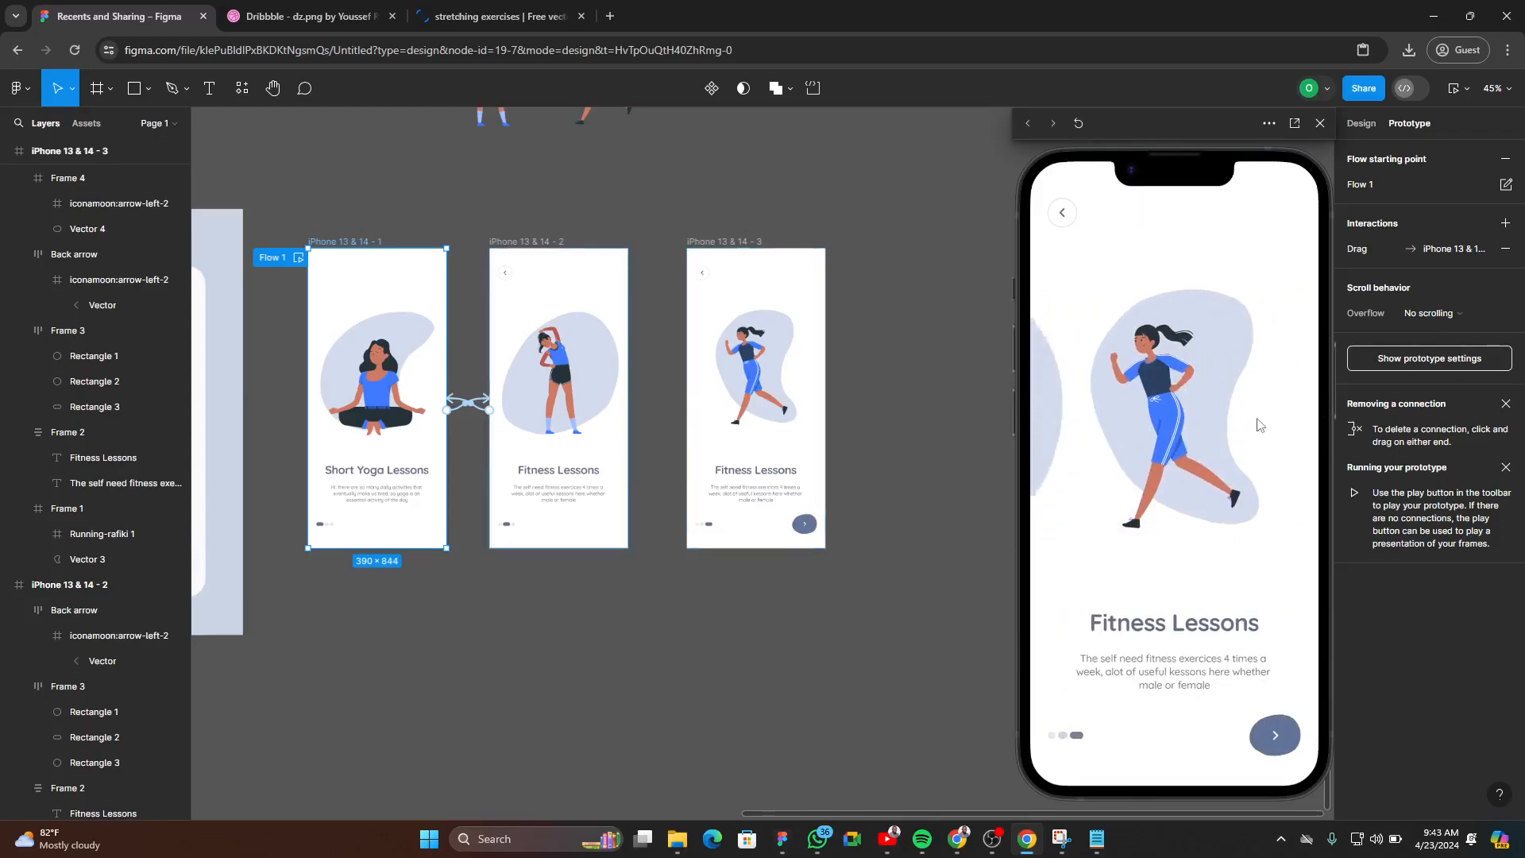
pyautogui.moveTo(1167, 429); pyautogui.dragTo(1064, 418)
pyautogui.moveTo(1199, 429); pyautogui.dragTo(1025, 425)
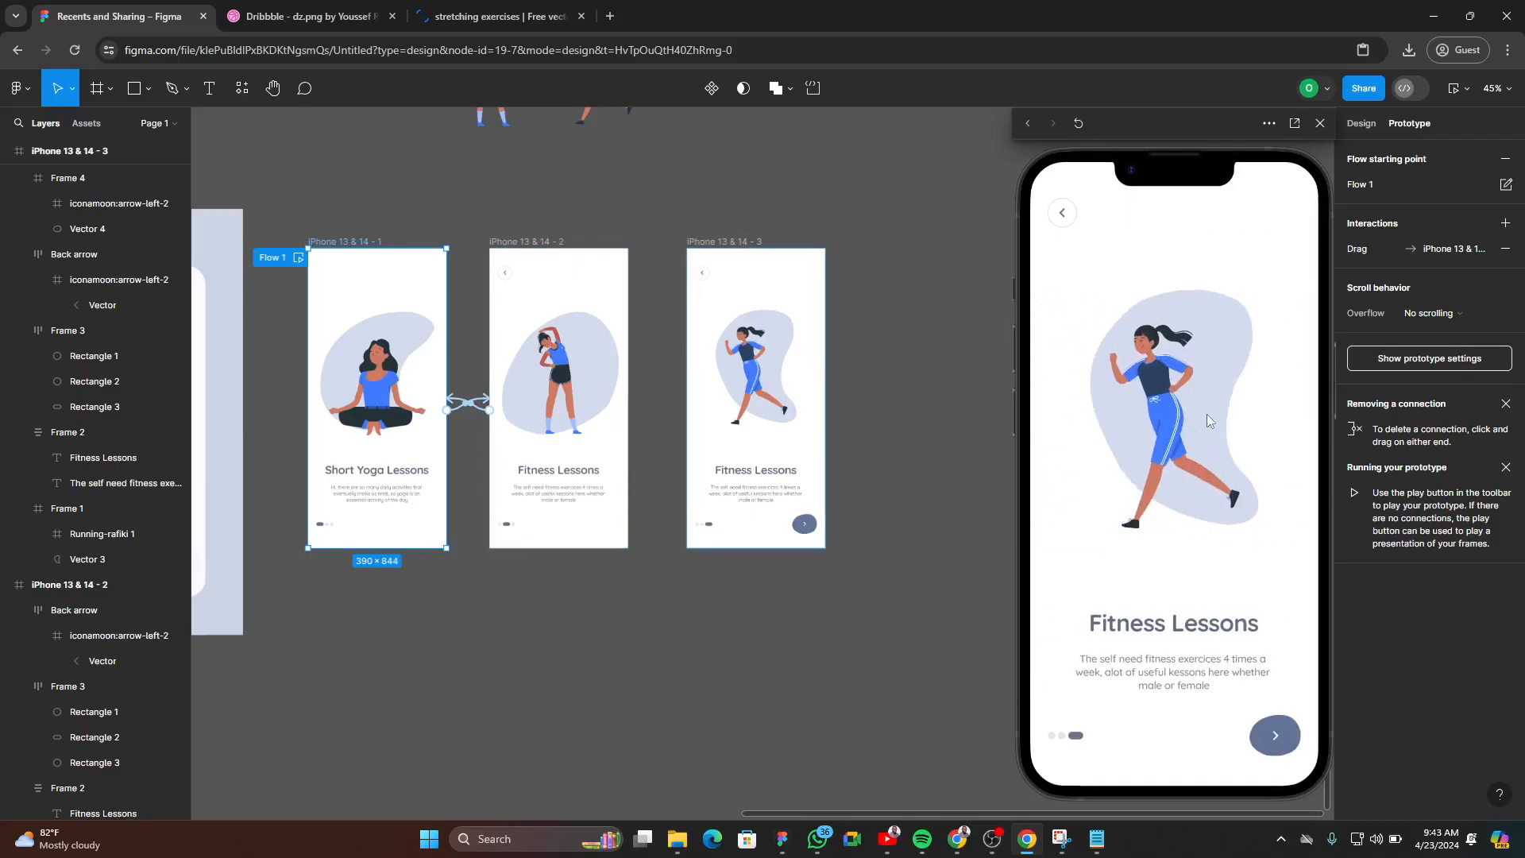
pyautogui.click(1320, 123)
# - Rename the title-and-description auto layout frame on iPhone 13 & 14 - 1 as "Text 1"
pyautogui.scroll(4, 405, 484)
pyautogui.doubleClick(394, 475)
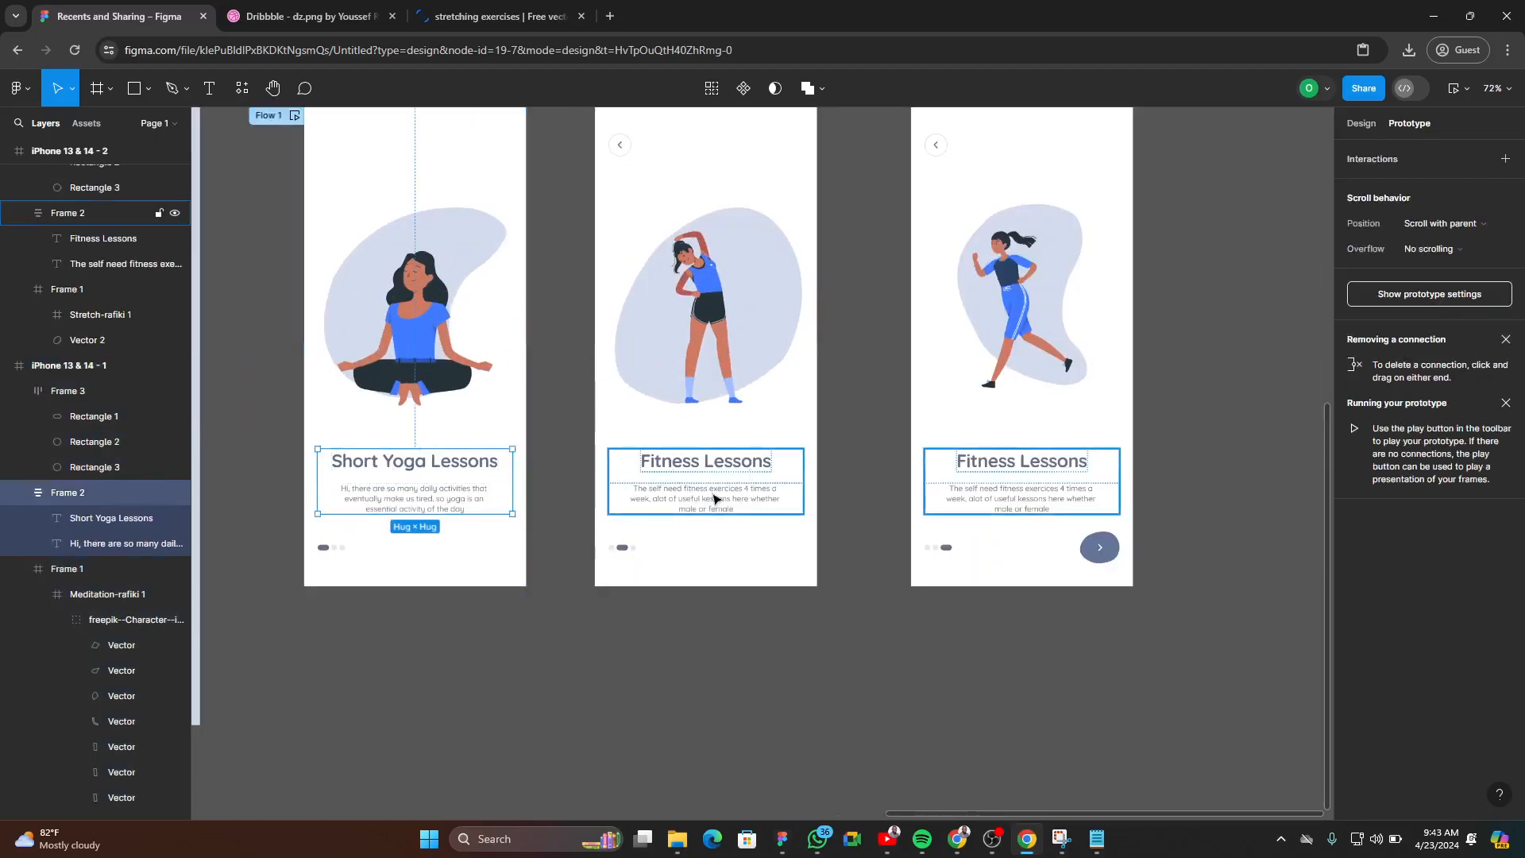
pyautogui.click(1360, 123)
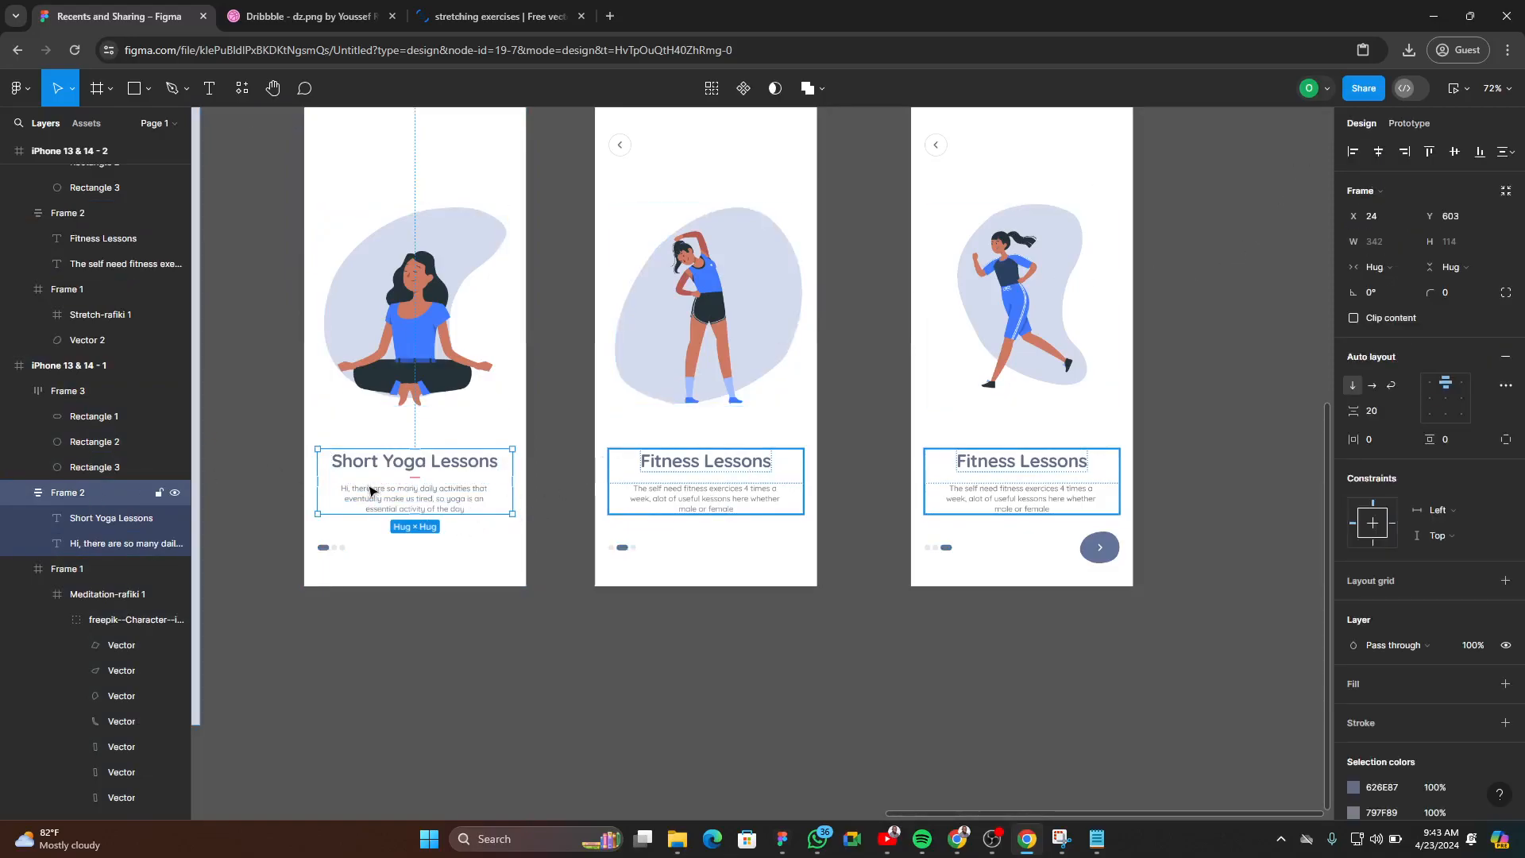
pyautogui.doubleClick(80, 496)
pyautogui.write('Text 1')
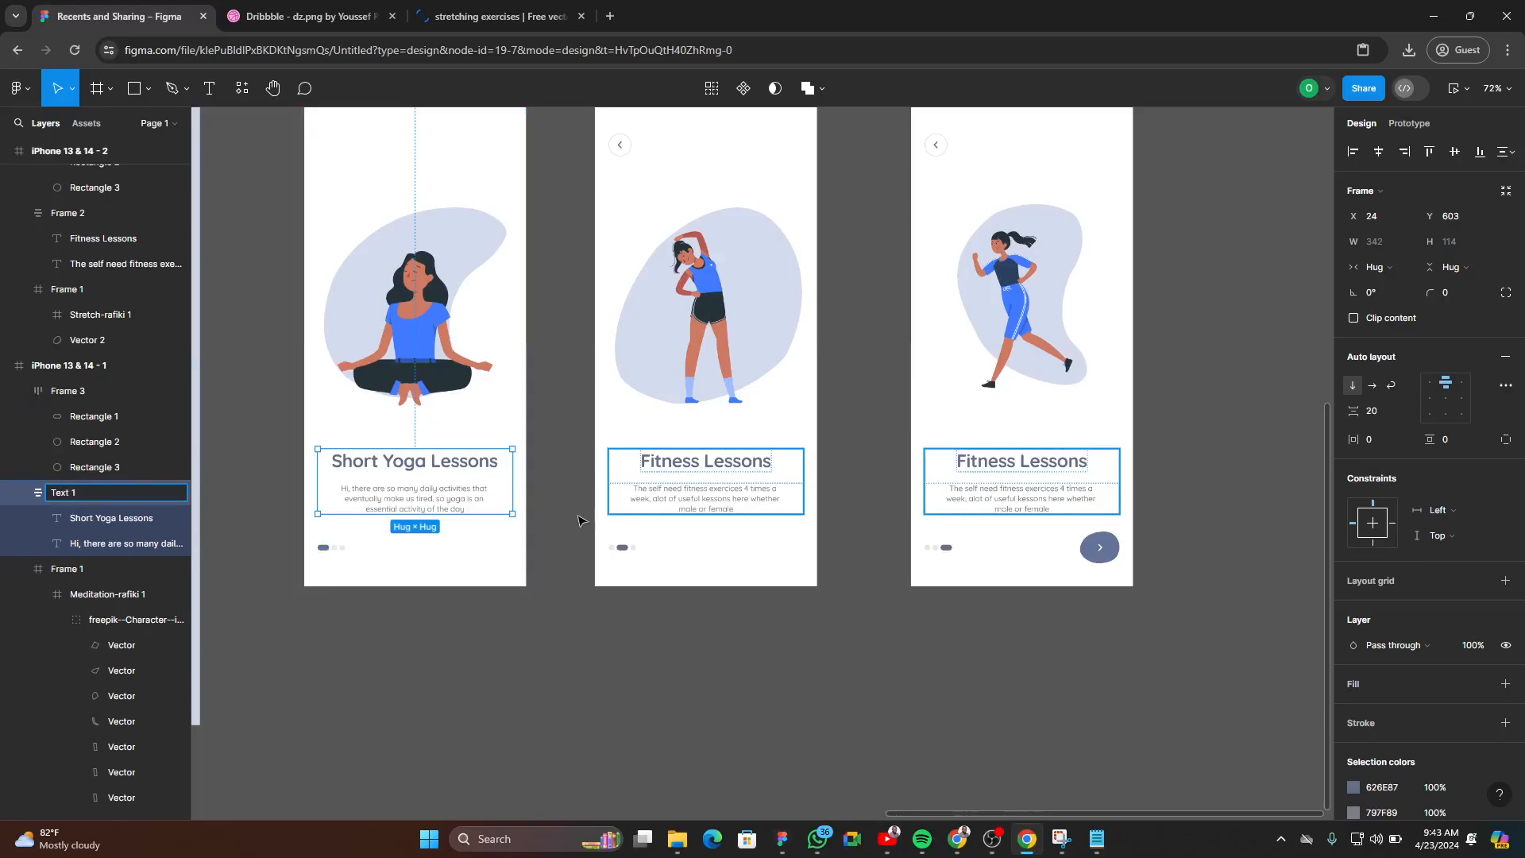
# - Rename the title-and-description frame on iPhone 13 & 14 - 2 as "Text 2"
pyautogui.click(673, 479)
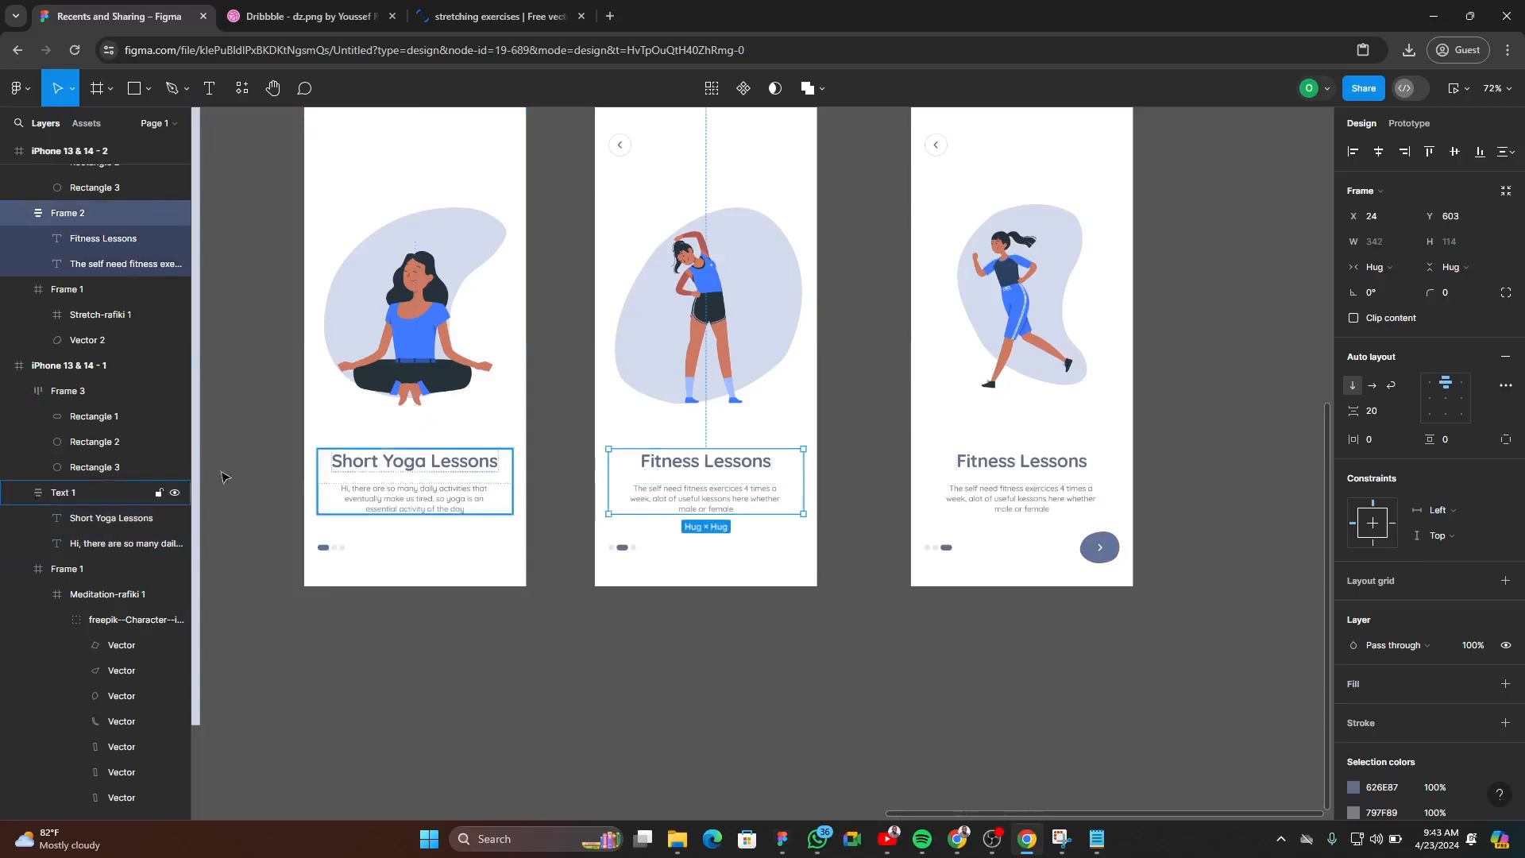
pyautogui.doubleClick(97, 214)
pyautogui.write('Tez')
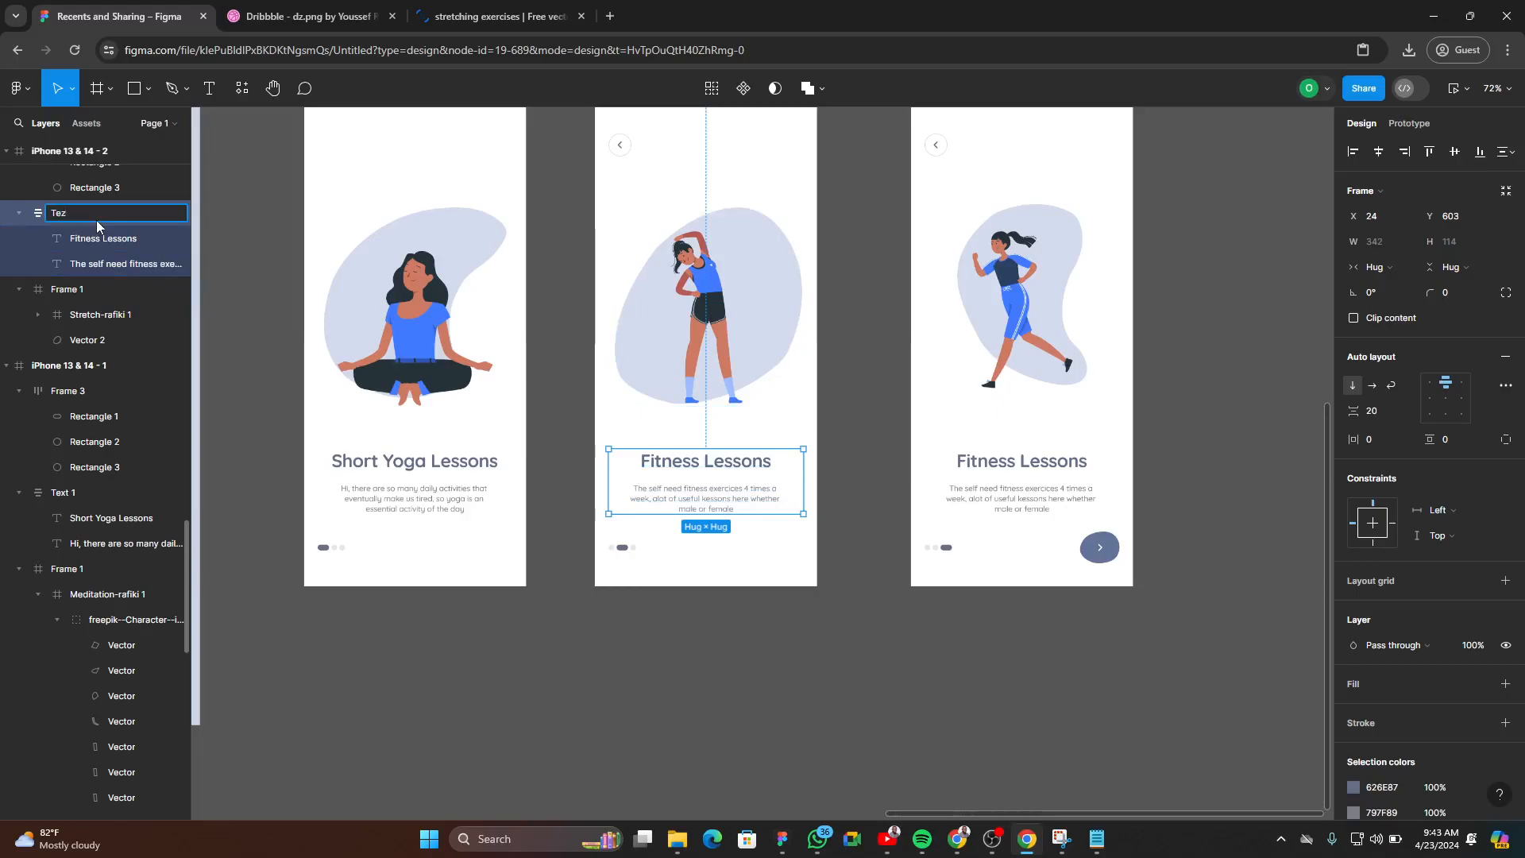
pyautogui.write('t 2')
# - Rename the title-and-description frame on iPhone 13 & 14 - 3 as "Text 3"
pyautogui.click(965, 457)
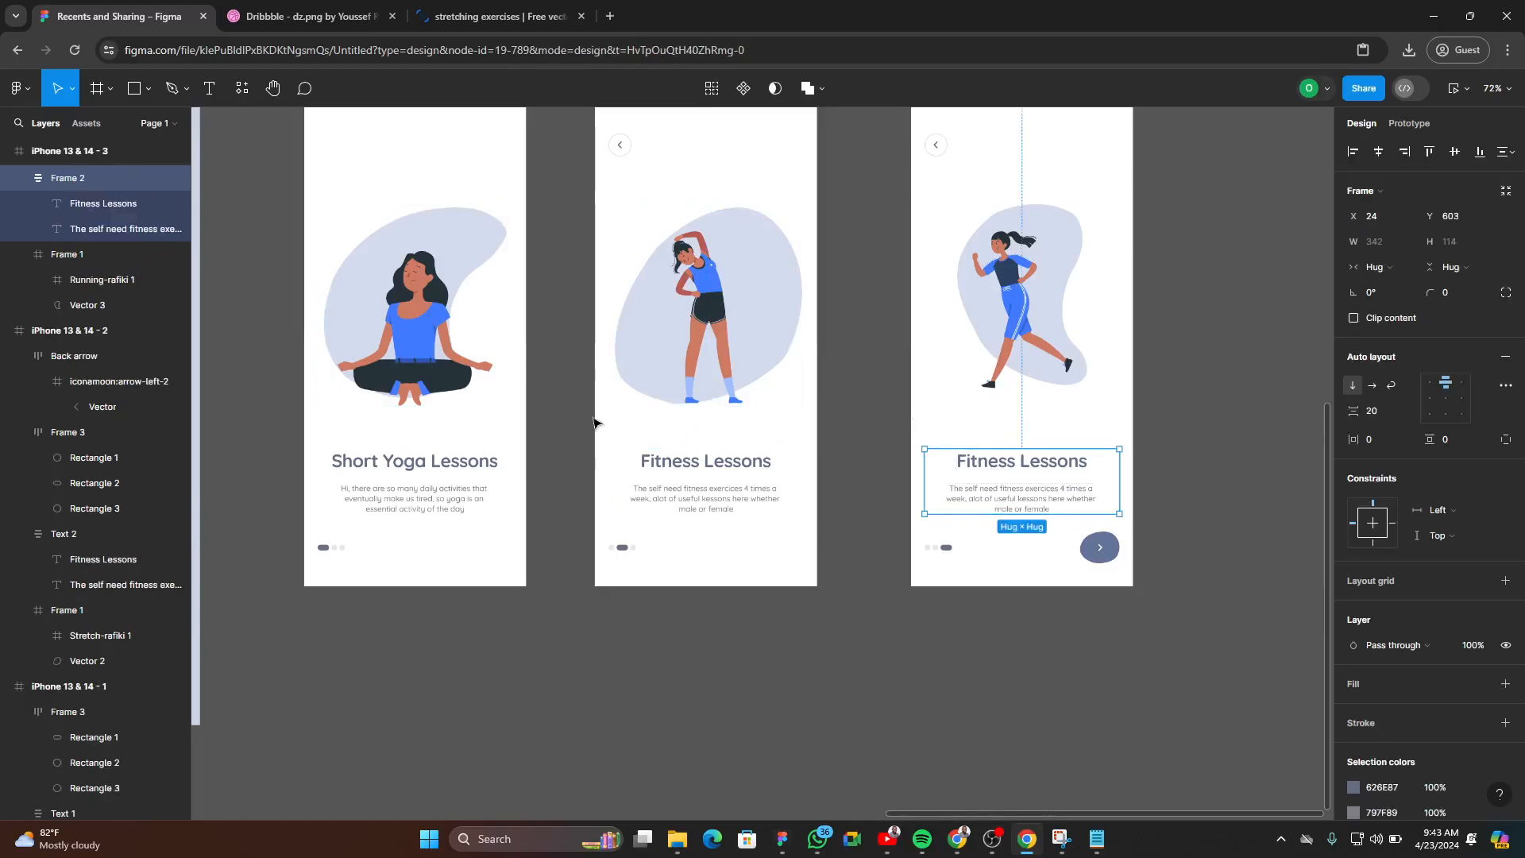
pyautogui.doubleClick(62, 179)
pyautogui.write('Text 3')
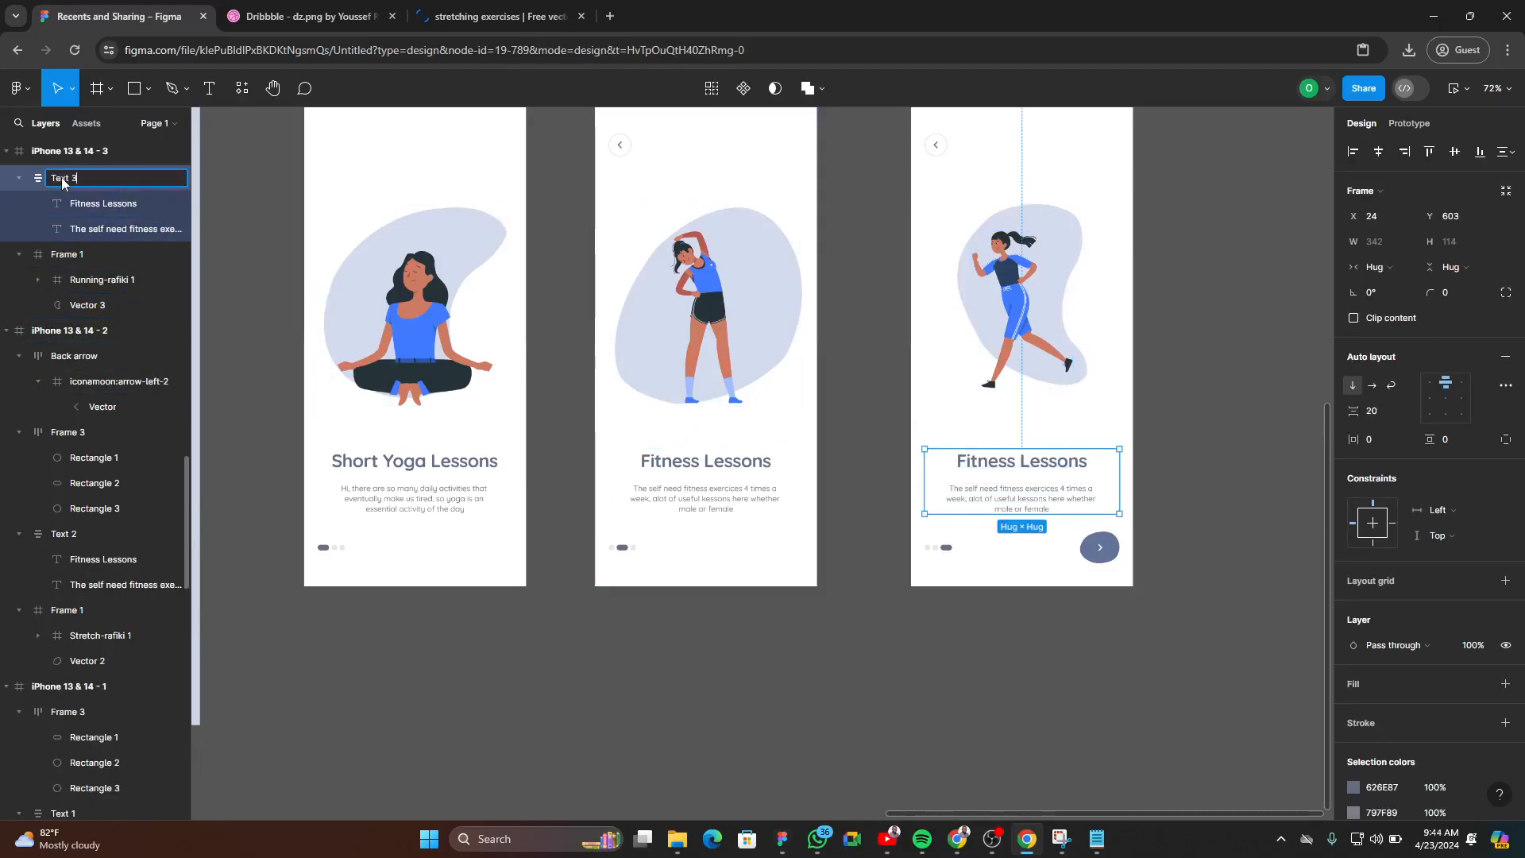
pyautogui.press('Return')
# - Preview the prototype inline from iPhone 13 & 14 - 1, swipe forward and back through the three screens, and close the preview
pyautogui.scroll(-3, 613, 400)
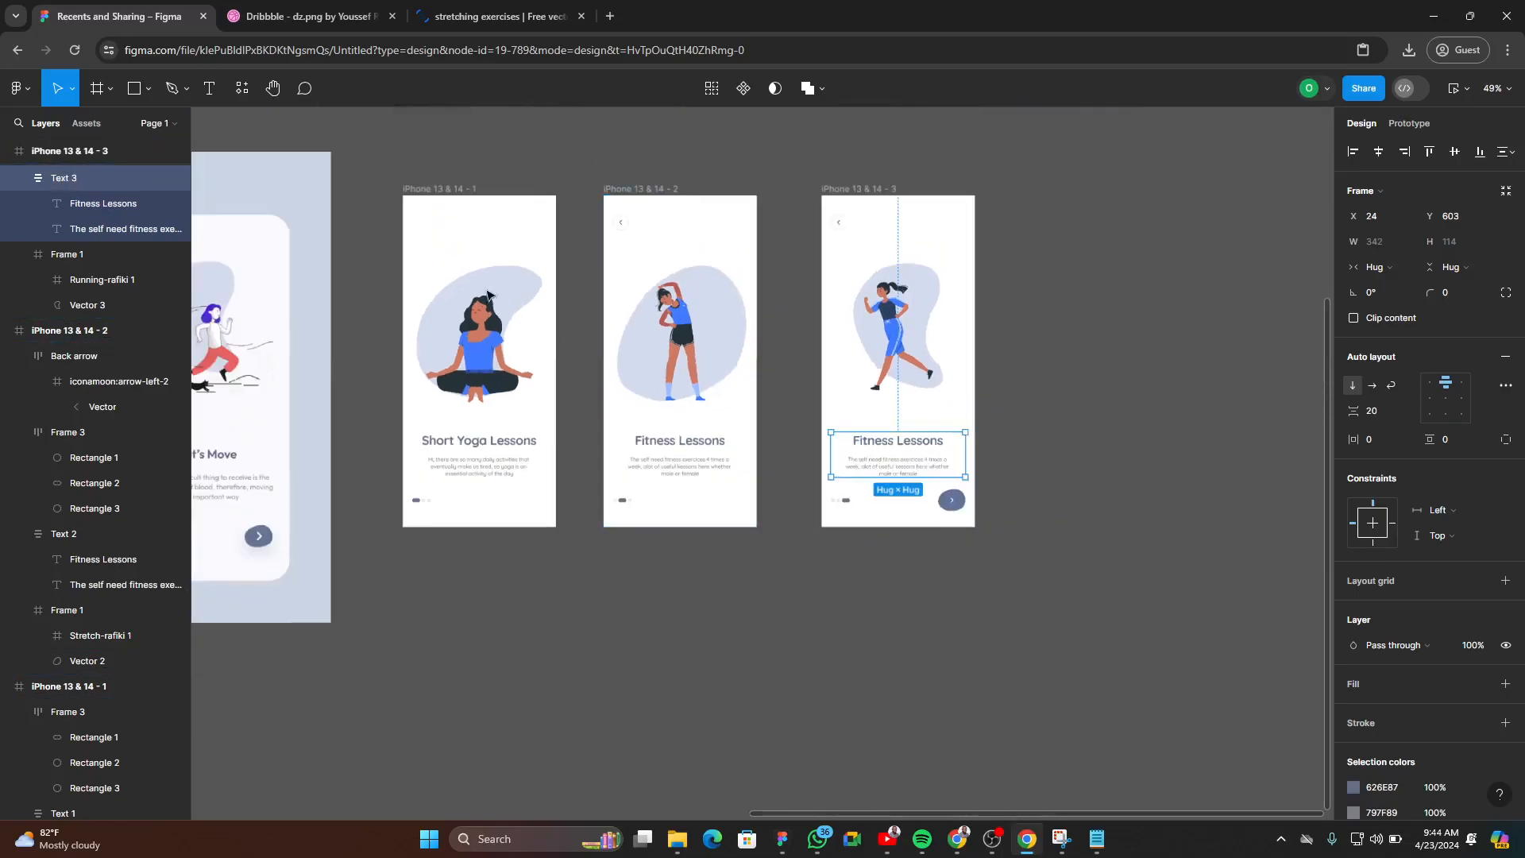
pyautogui.click(439, 196)
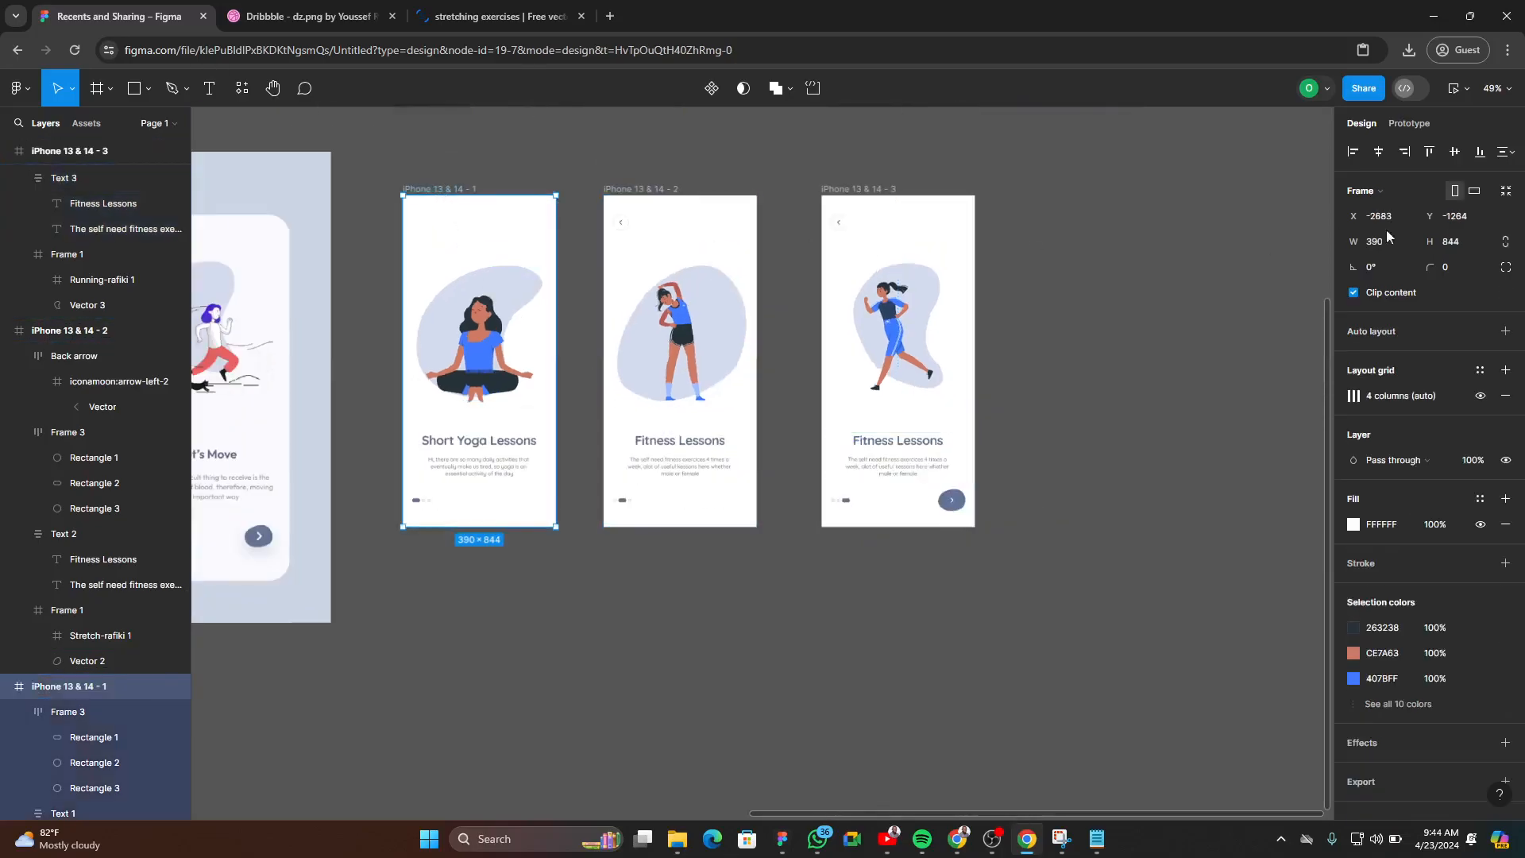
pyautogui.click(1453, 89)
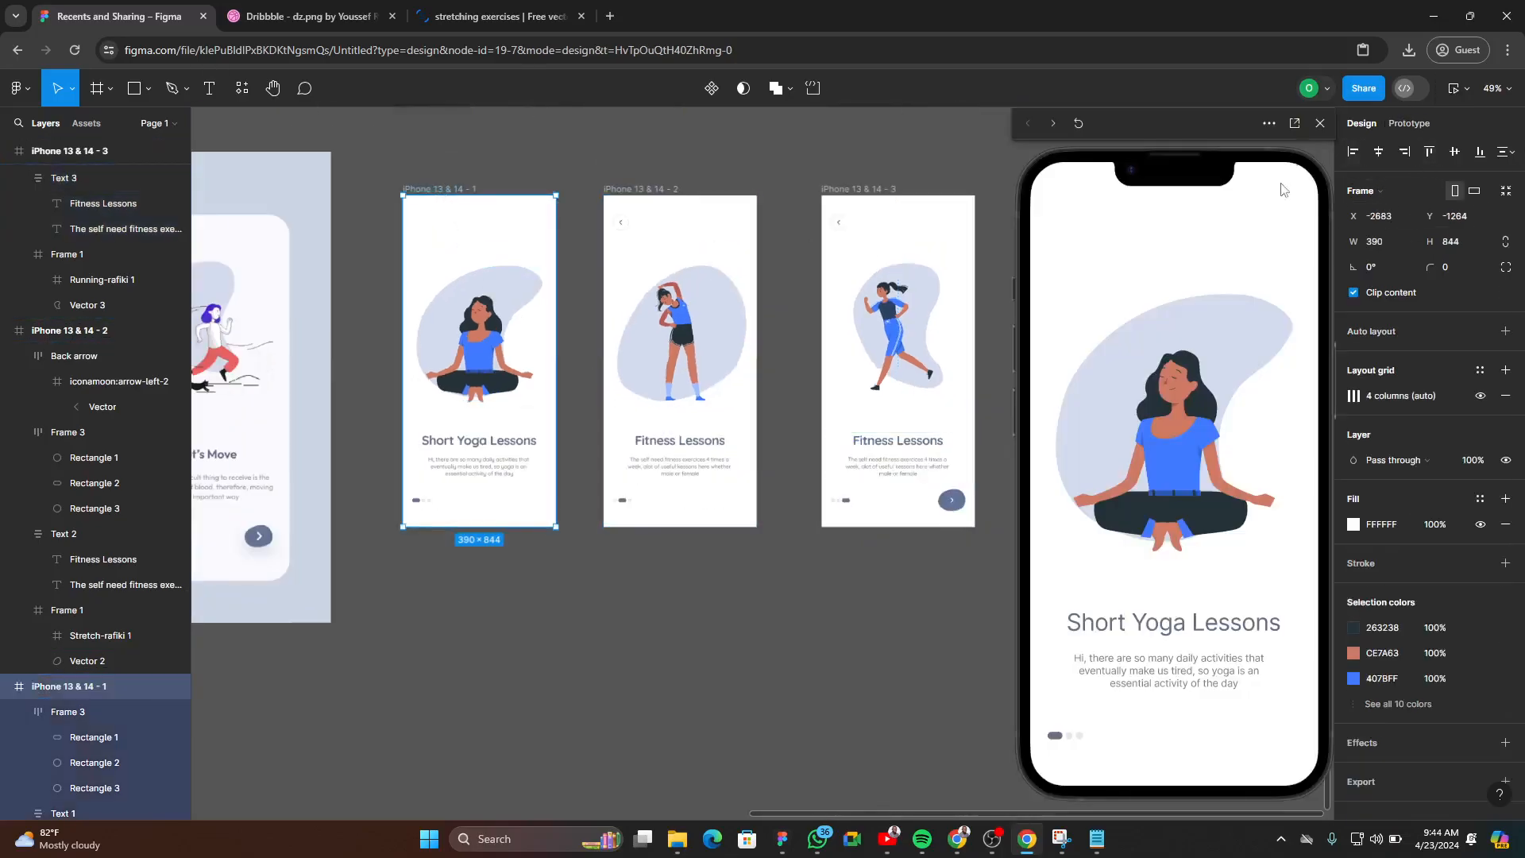
pyautogui.click(1248, 455)
pyautogui.click(1237, 588)
pyautogui.click(1134, 526)
pyautogui.click(1184, 494)
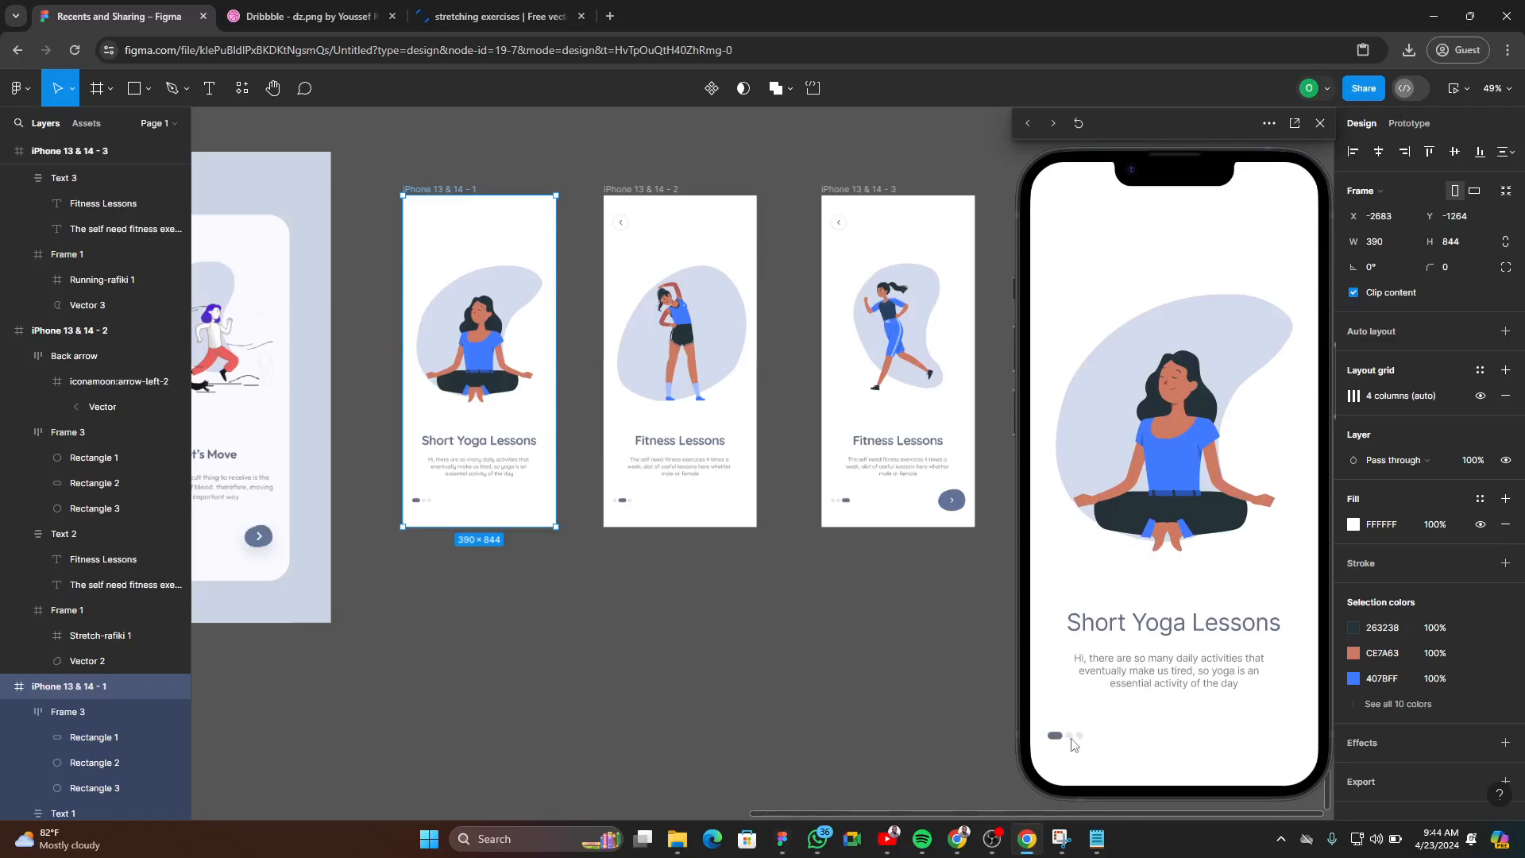
pyautogui.click(1181, 540)
pyautogui.click(1159, 483)
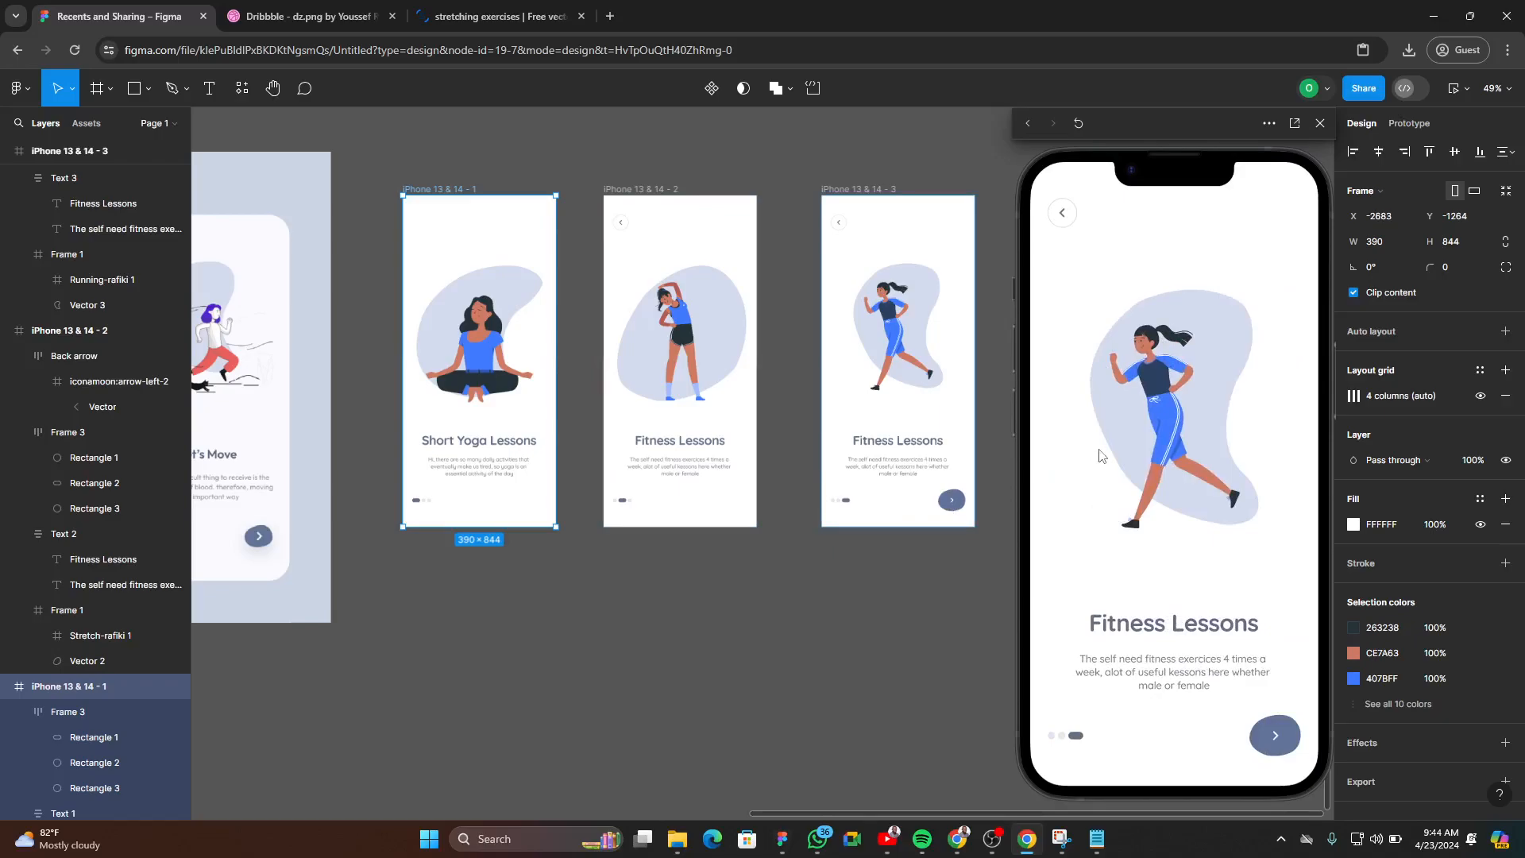
pyautogui.click(1099, 455)
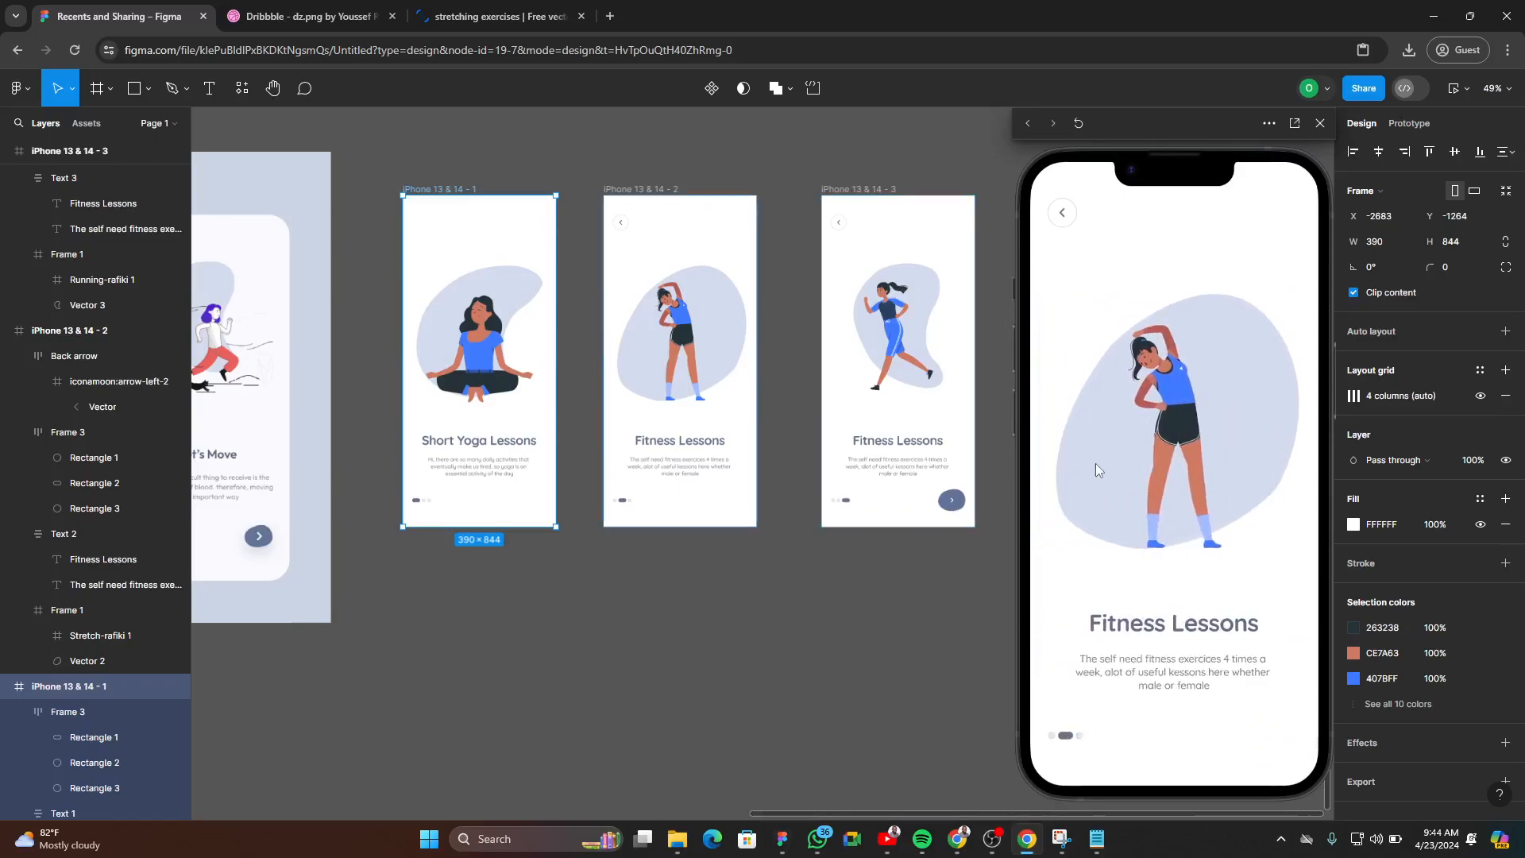
pyautogui.click(1093, 471)
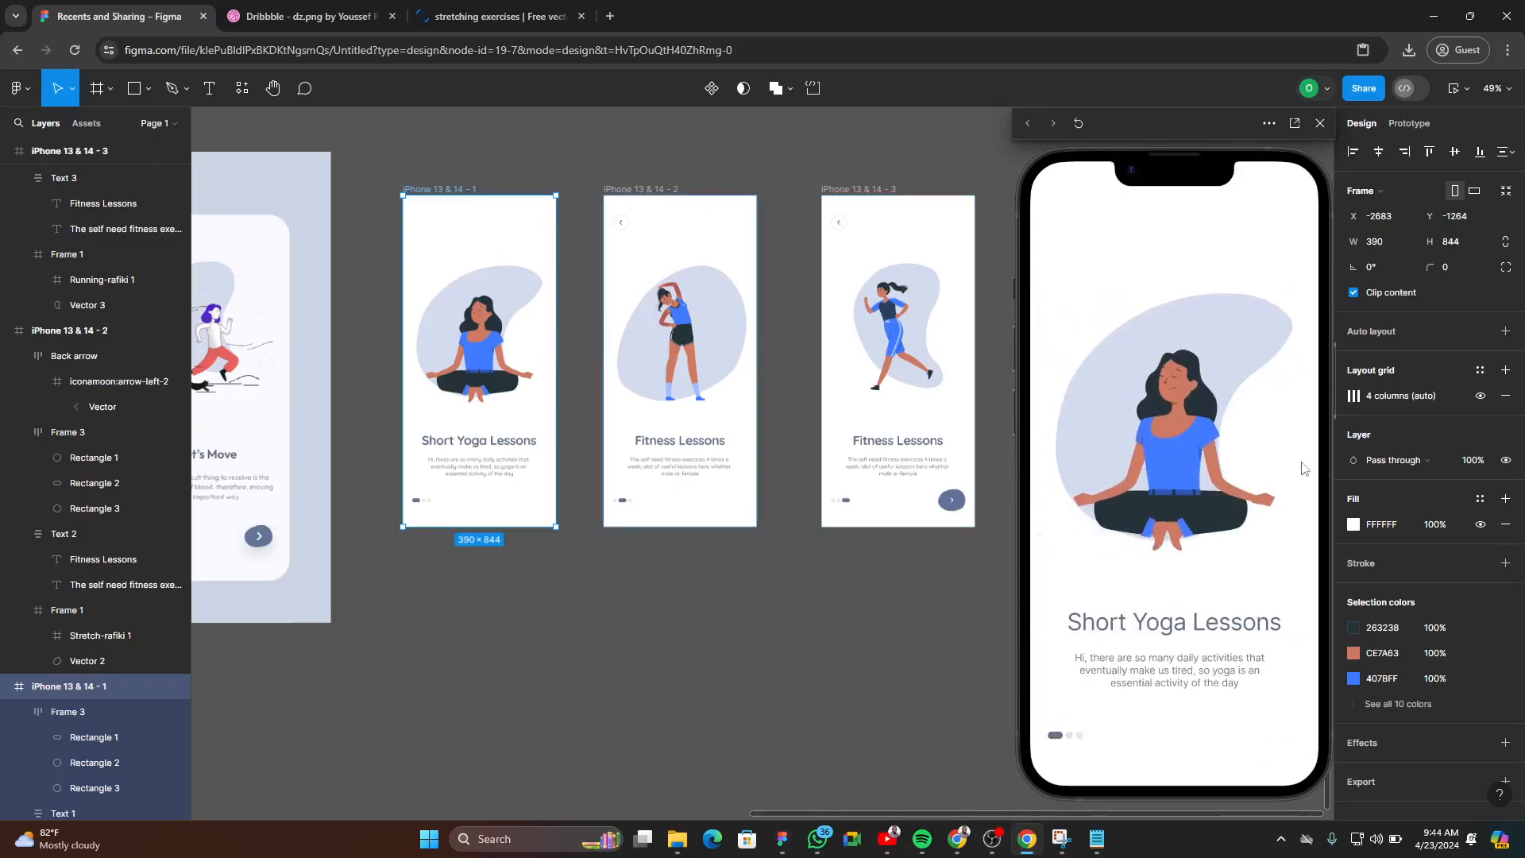
pyautogui.click(1274, 473)
pyautogui.click(1136, 490)
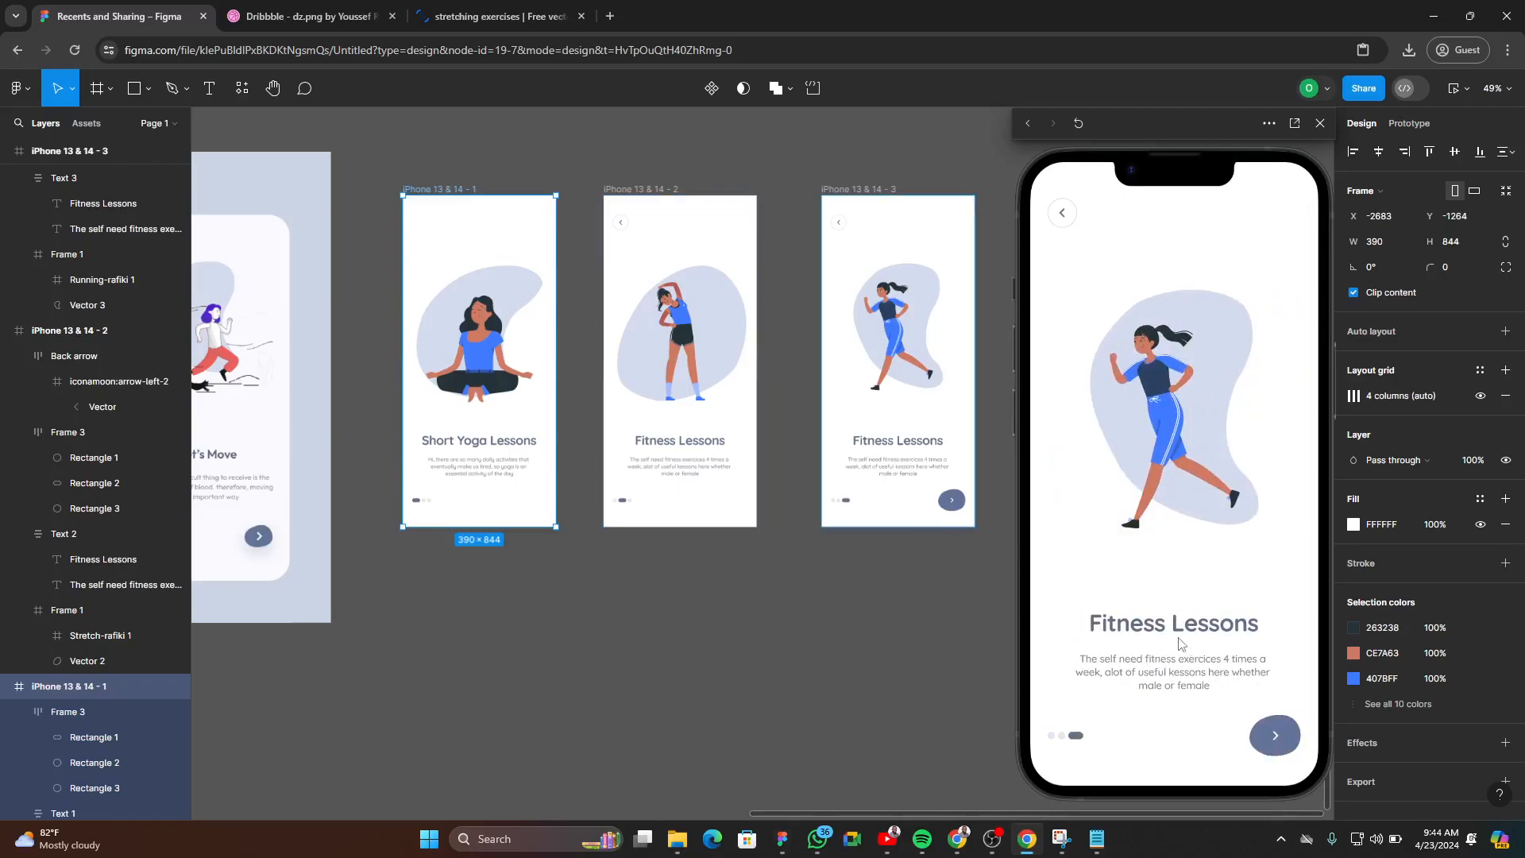
pyautogui.click(643, 671)
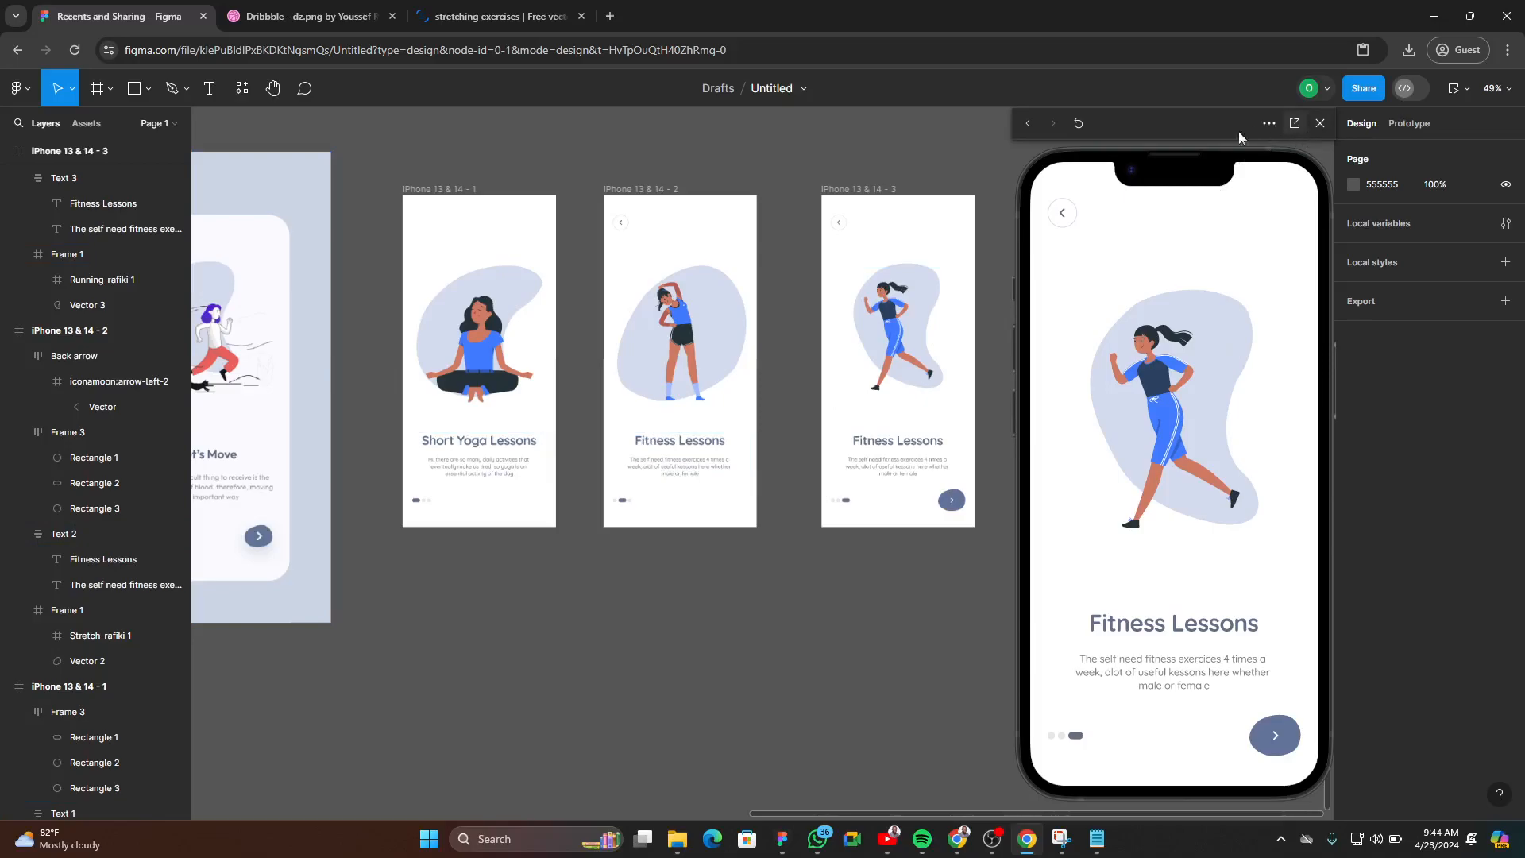
pyautogui.click(1319, 125)
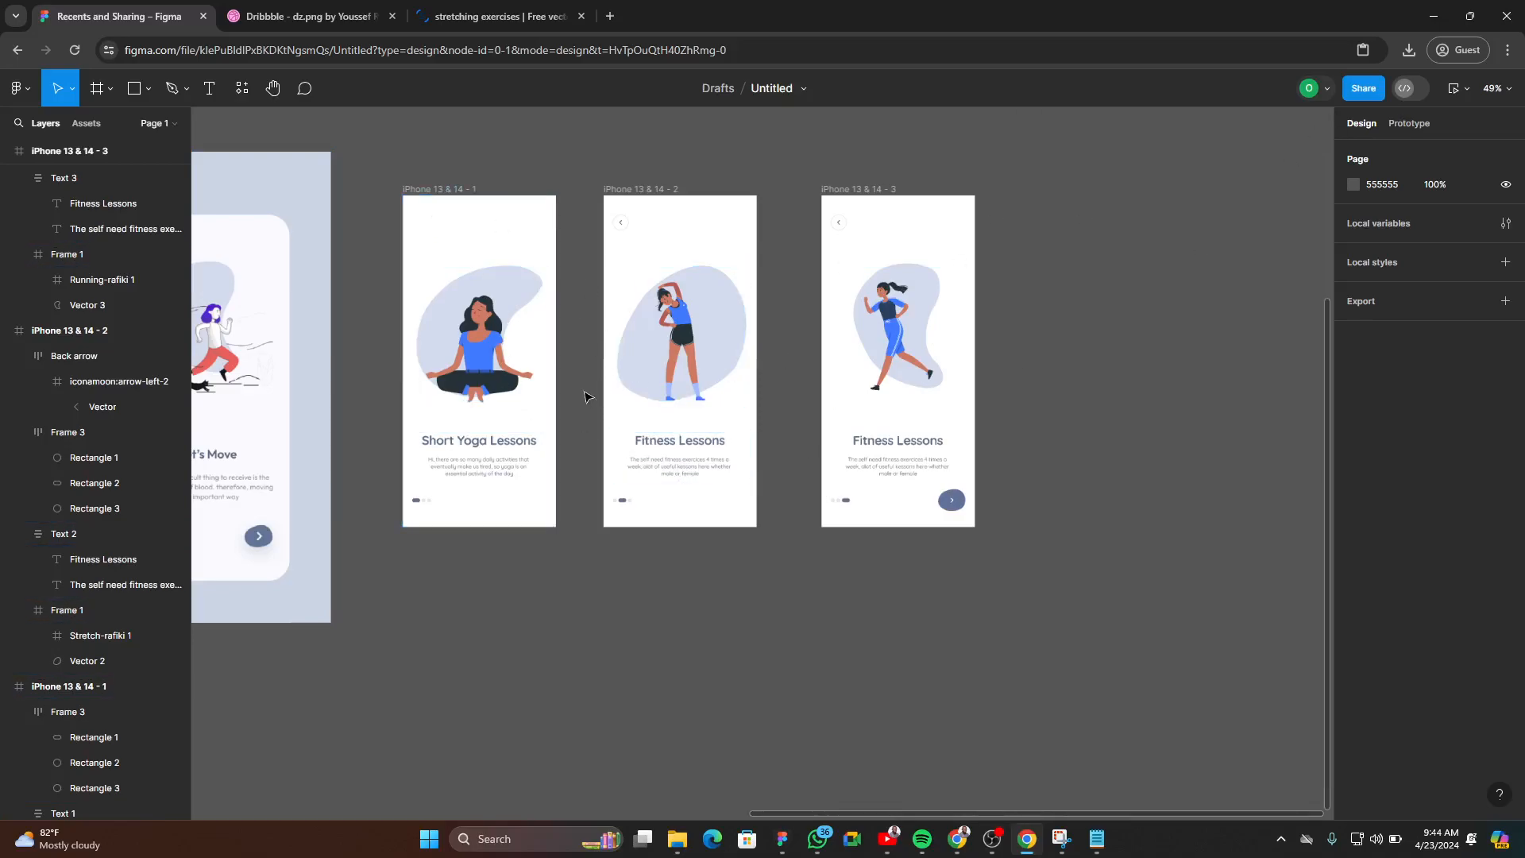
# - Turn off Animate matching layers for the drag connection from iPhone 13 & 14 - 1 to iPhone 13 & 14 - 2
pyautogui.scroll(5, 536, 295)
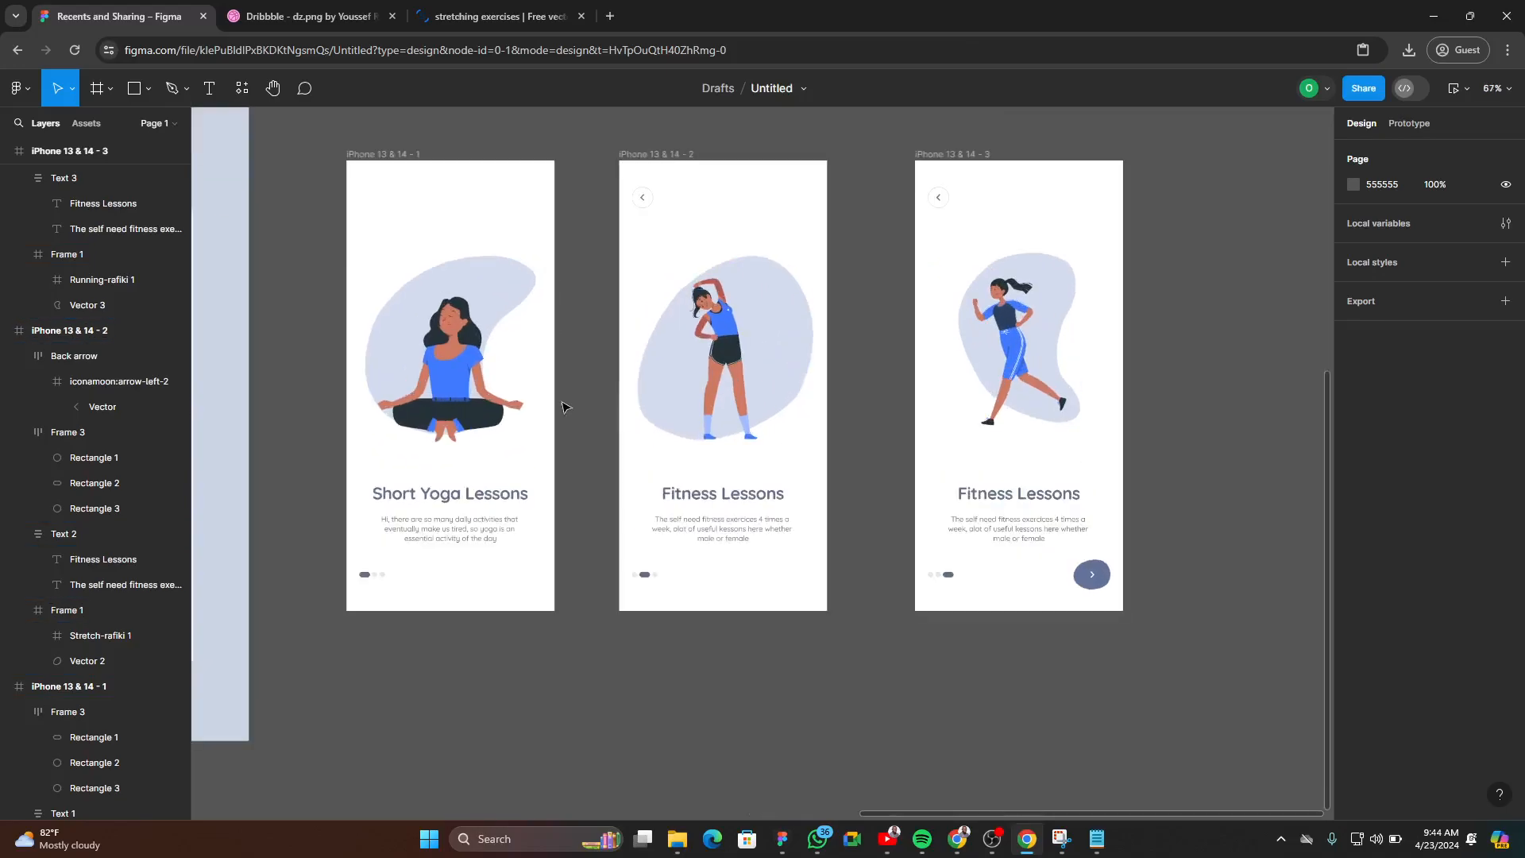
pyautogui.click(342, 143)
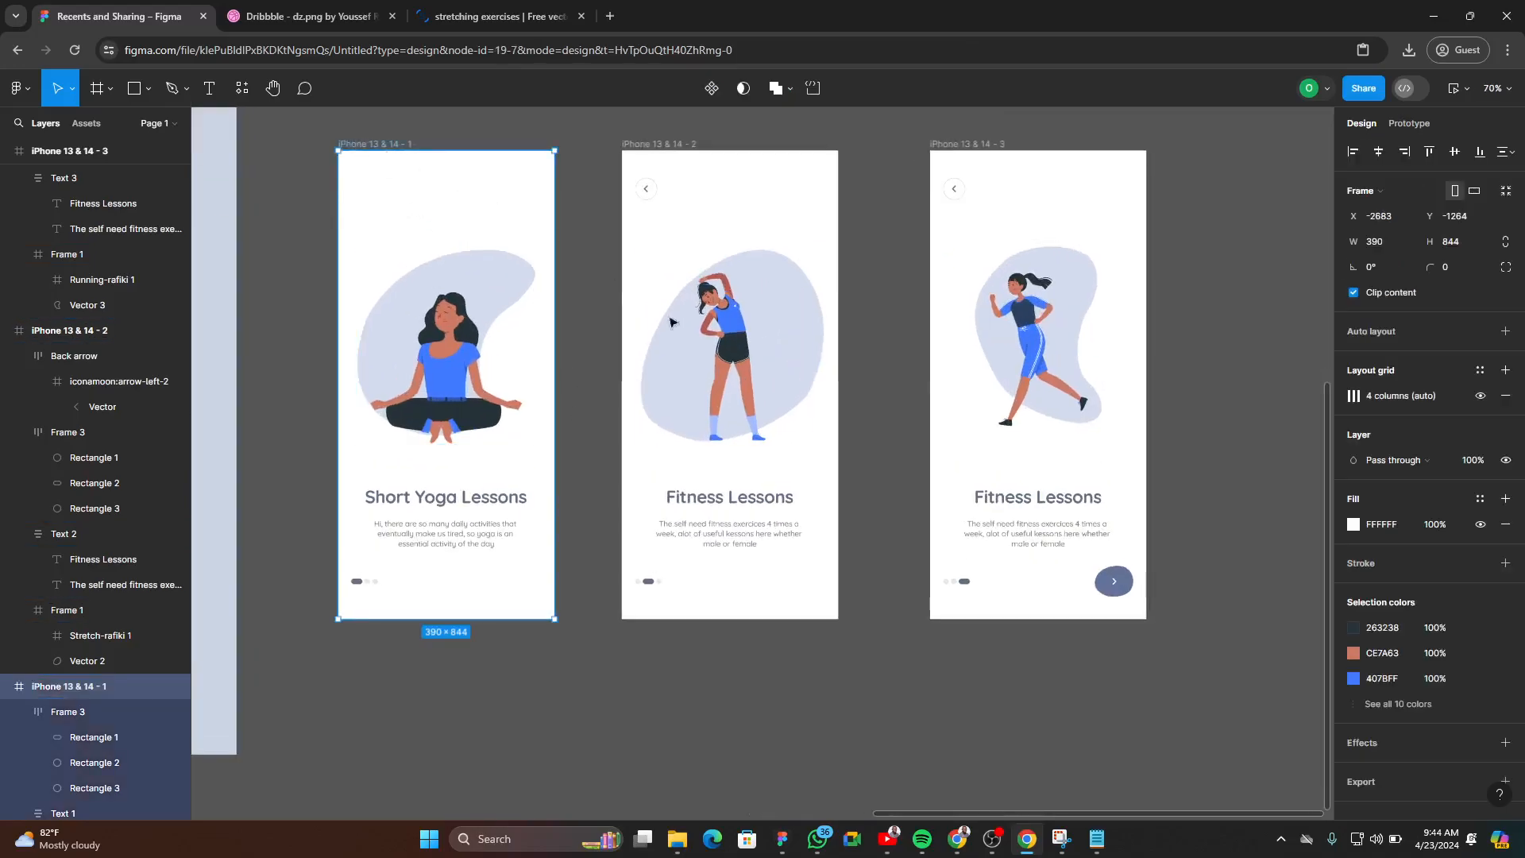
pyautogui.hotkey('shift', 'p')
pyautogui.click(592, 390)
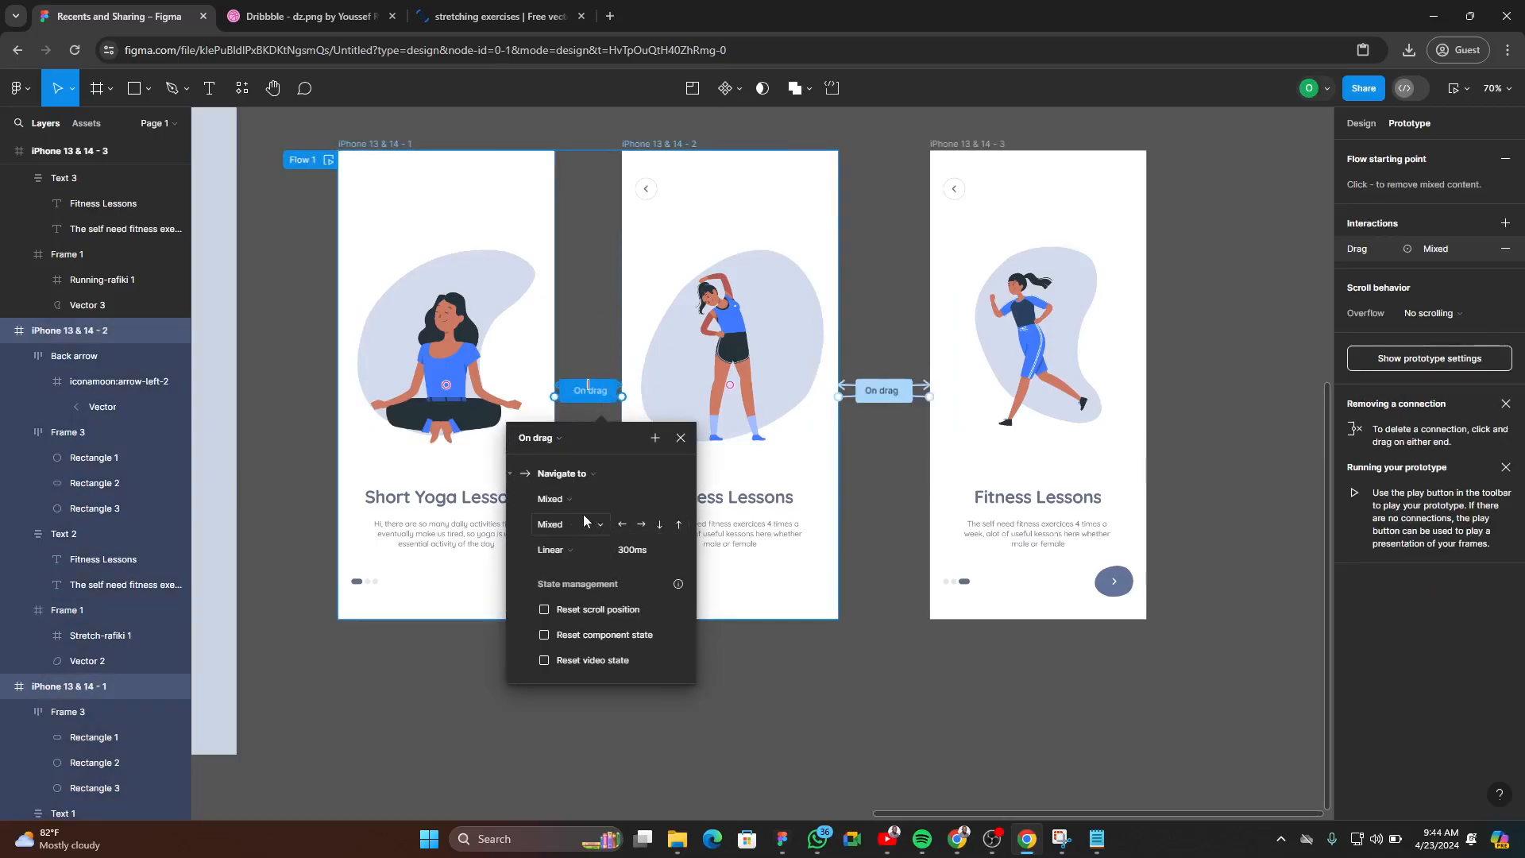
pyautogui.press('Escape')
pyautogui.click(588, 390)
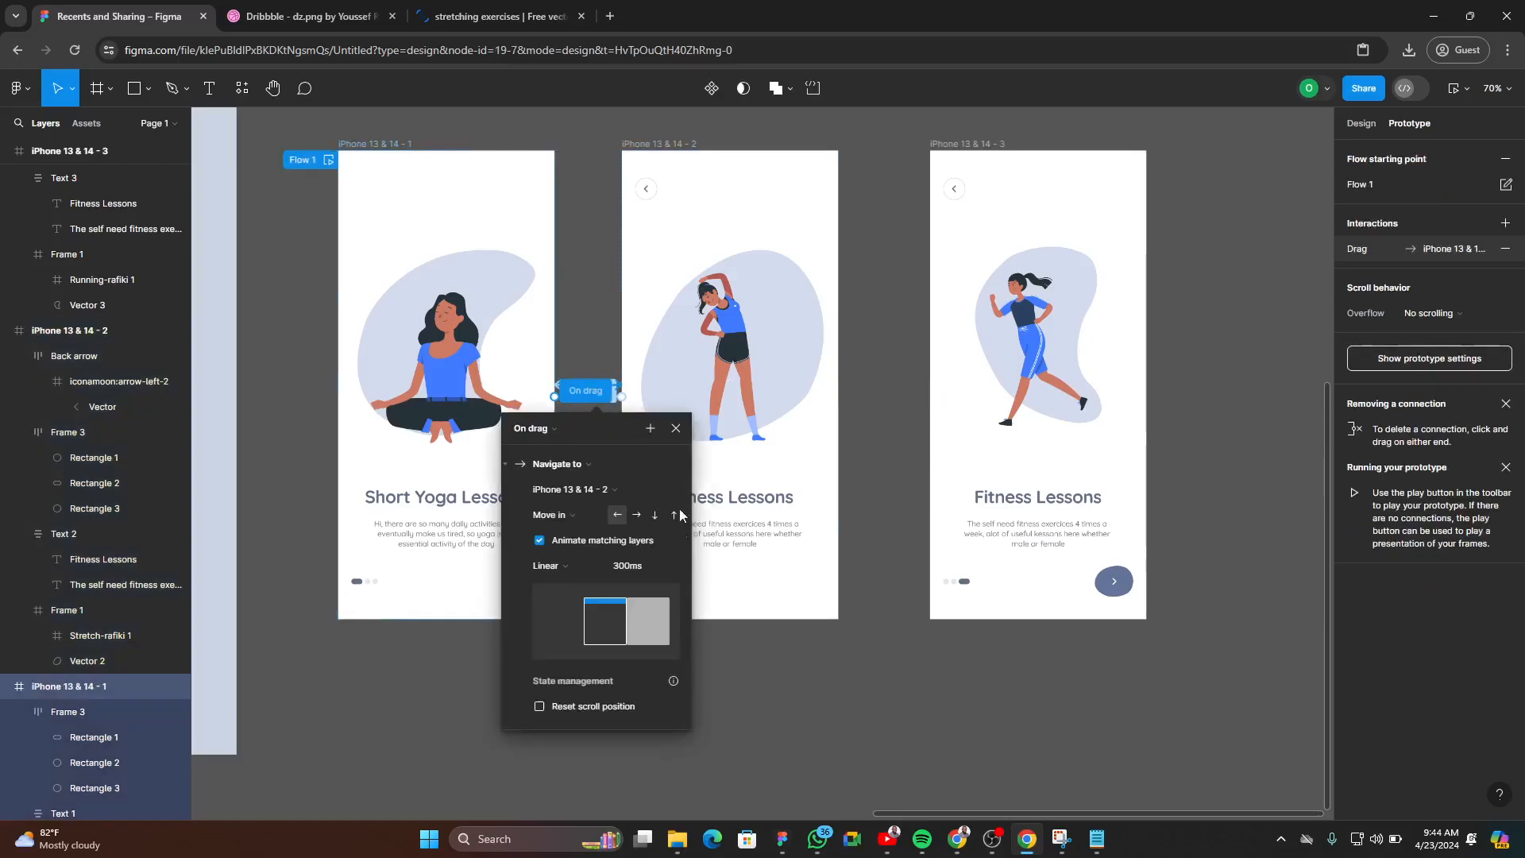
pyautogui.press('Escape')
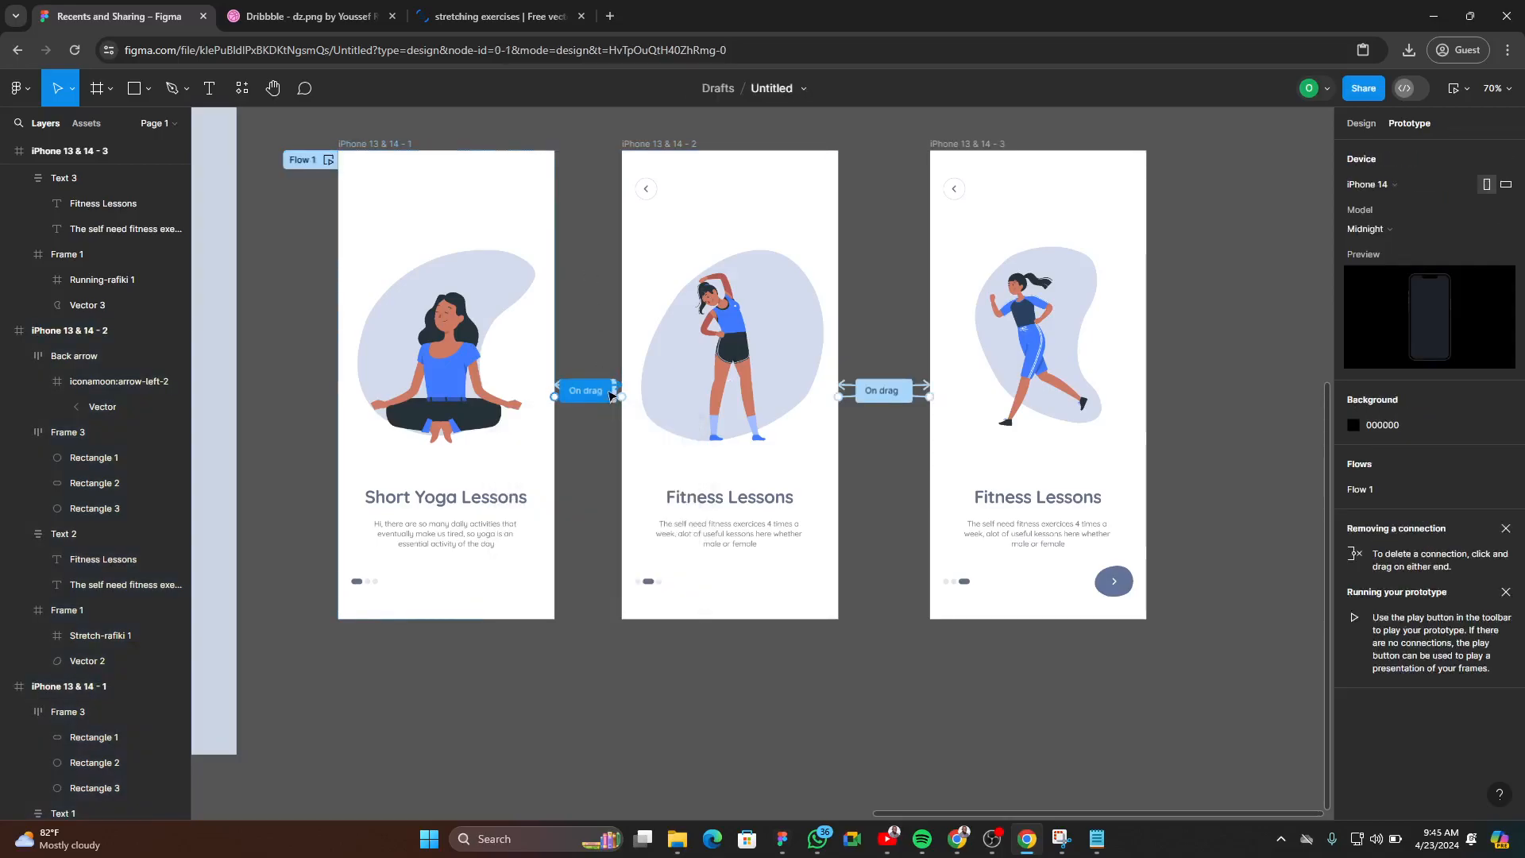
pyautogui.scroll(5, 610, 395)
pyautogui.click(609, 395)
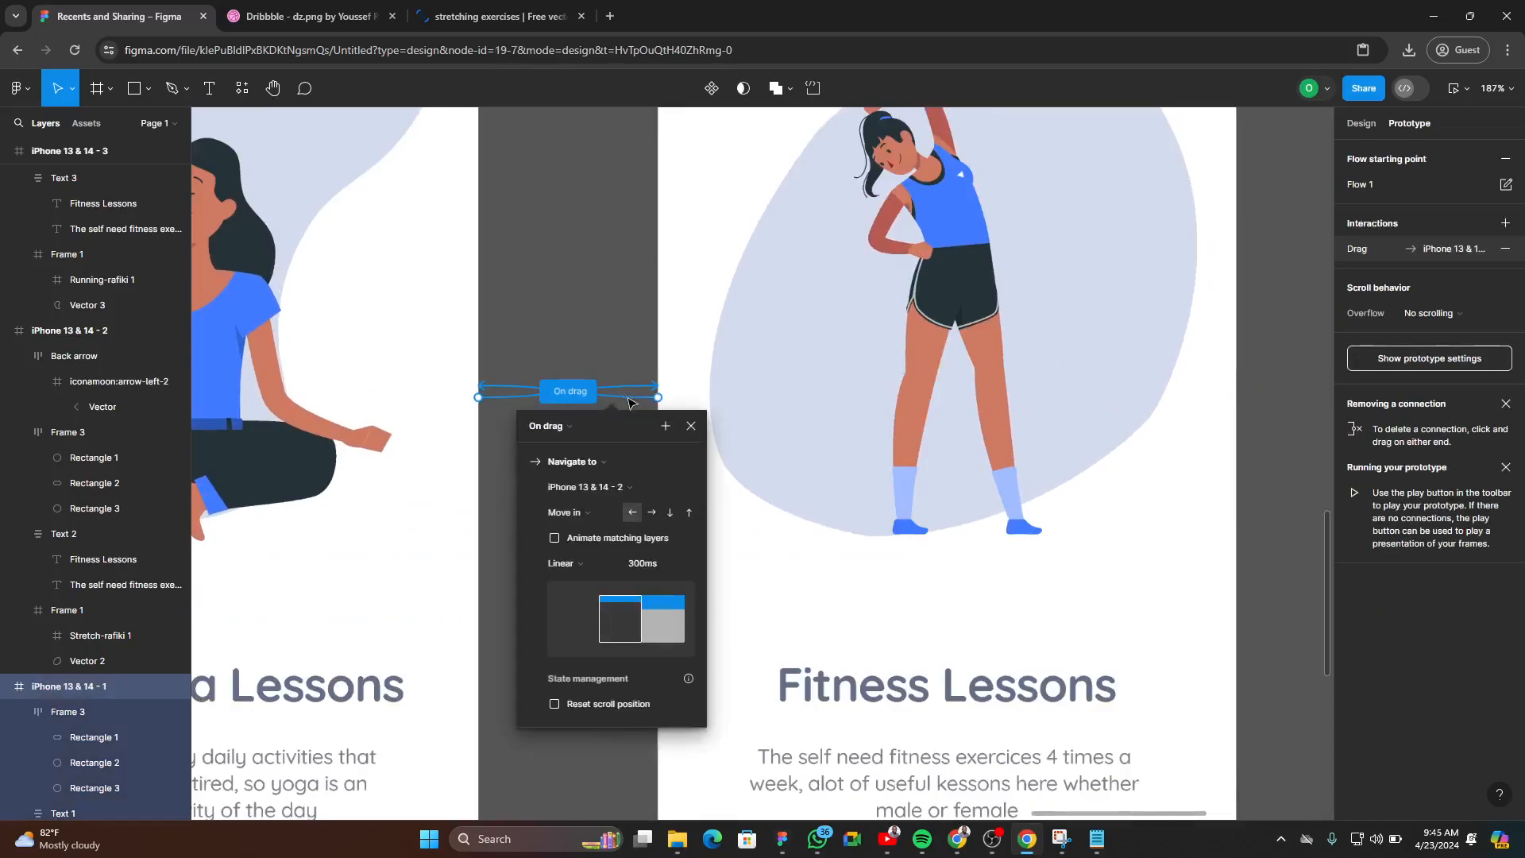
pyautogui.click(602, 312)
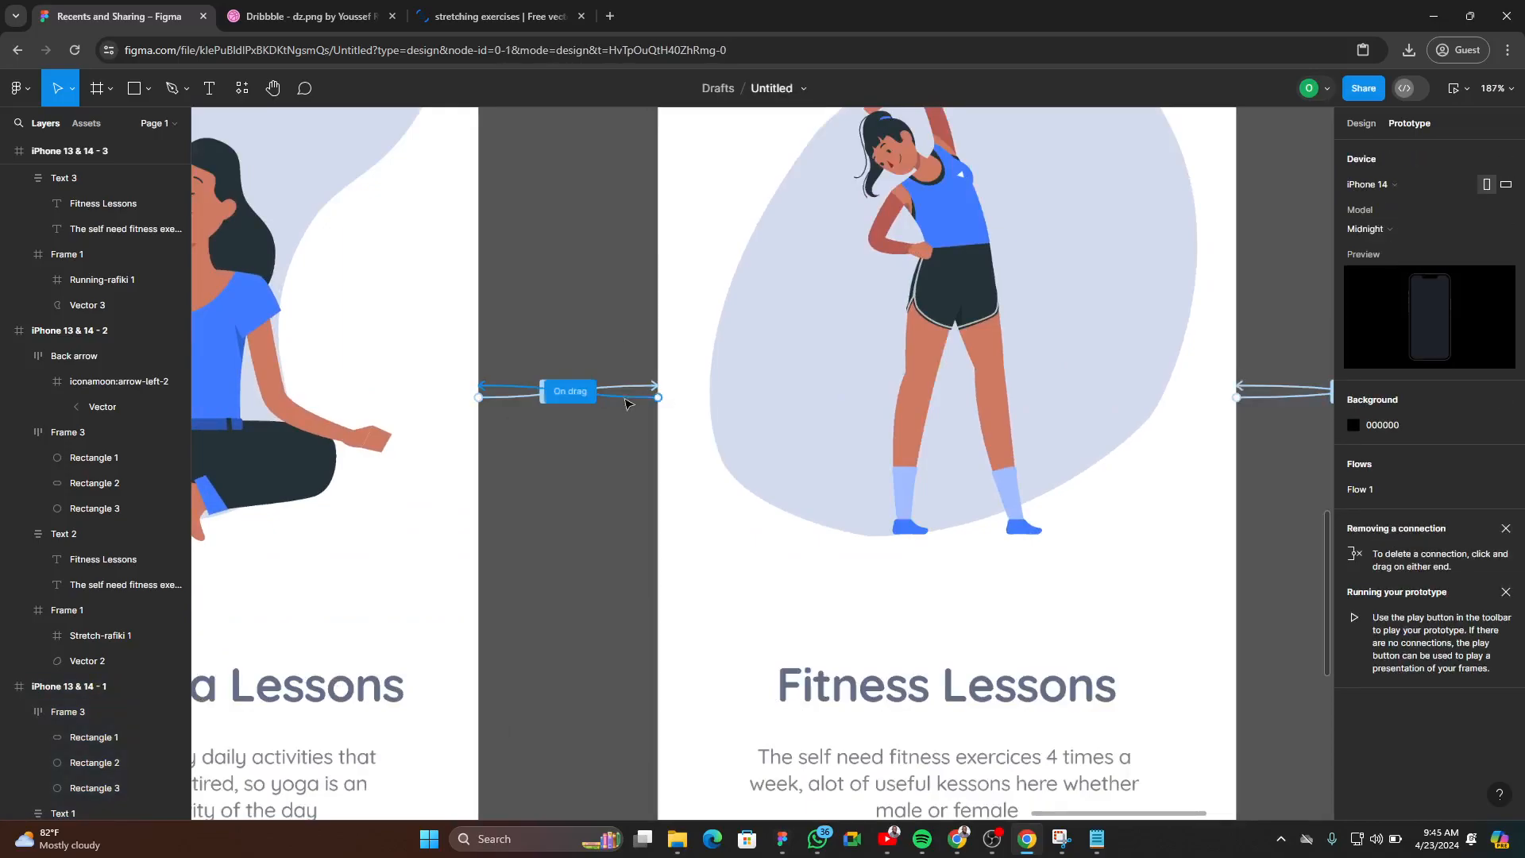
# - Turn off Animate matching layers for the drag connection from iPhone 13 & 14 - 2 back to iPhone 13 & 14 - 1
pyautogui.click(570, 391)
pyautogui.click(610, 553)
pyautogui.scroll(-3, 506, 470)
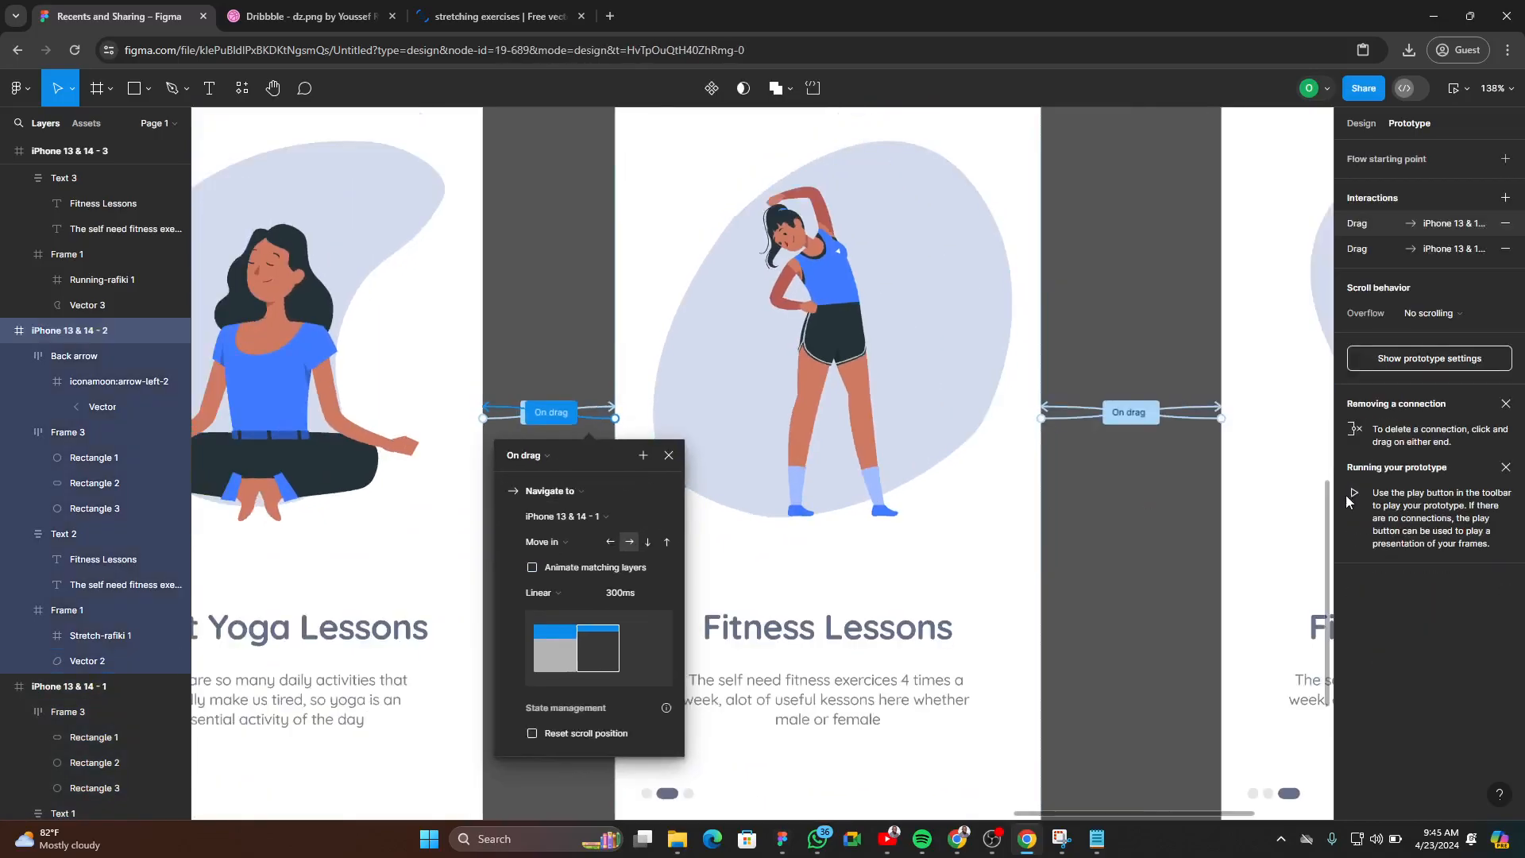
# - Turn off Animate matching layers for both drag connections between iPhone 13 & 14 - 2 and iPhone 13 & 14 - 3
pyautogui.click(1141, 413)
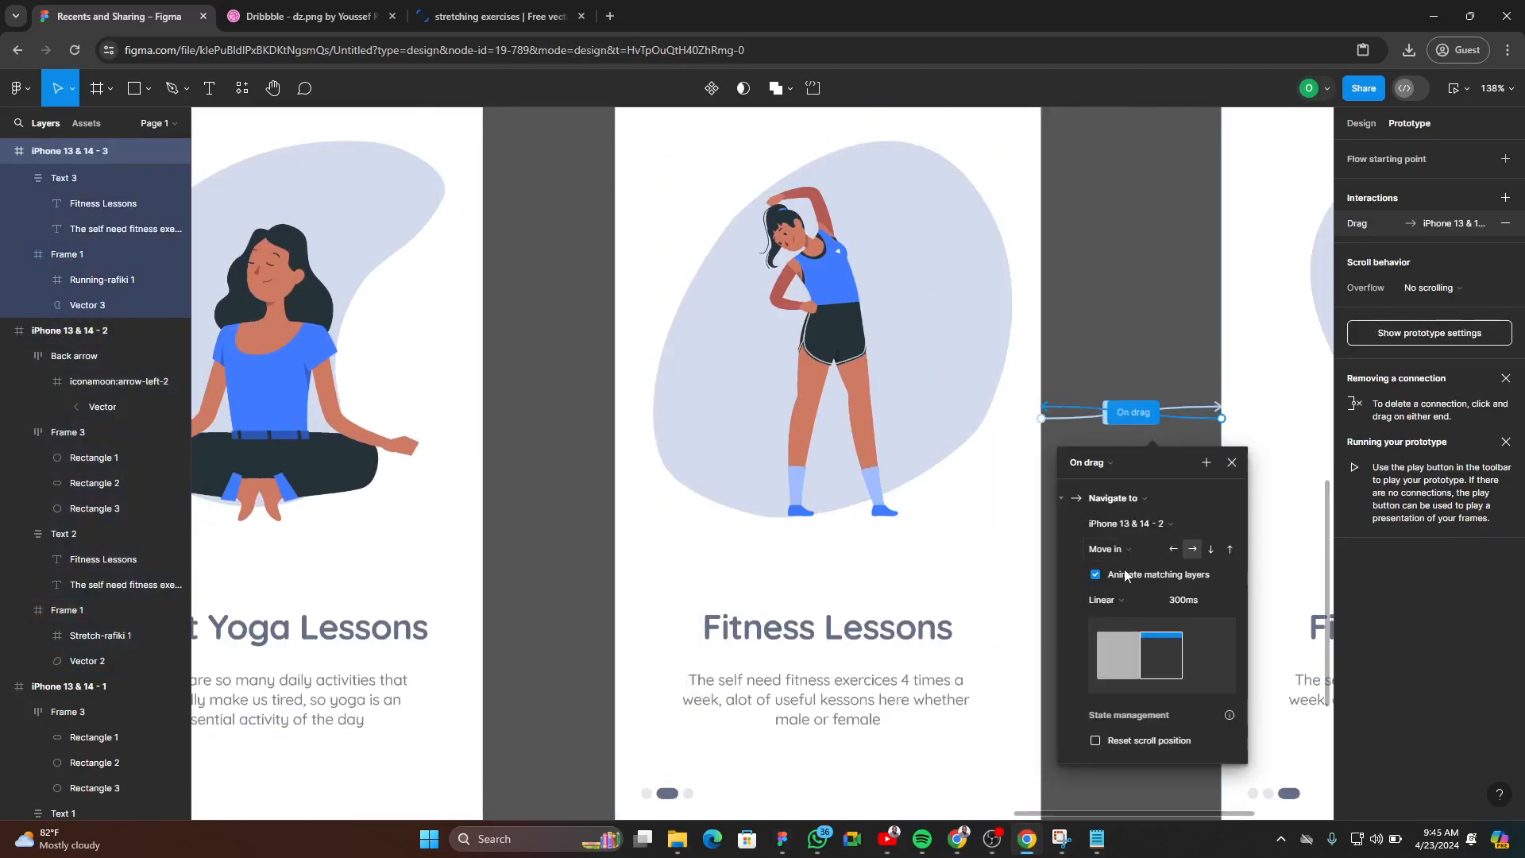
pyautogui.click(1138, 290)
pyautogui.click(1196, 413)
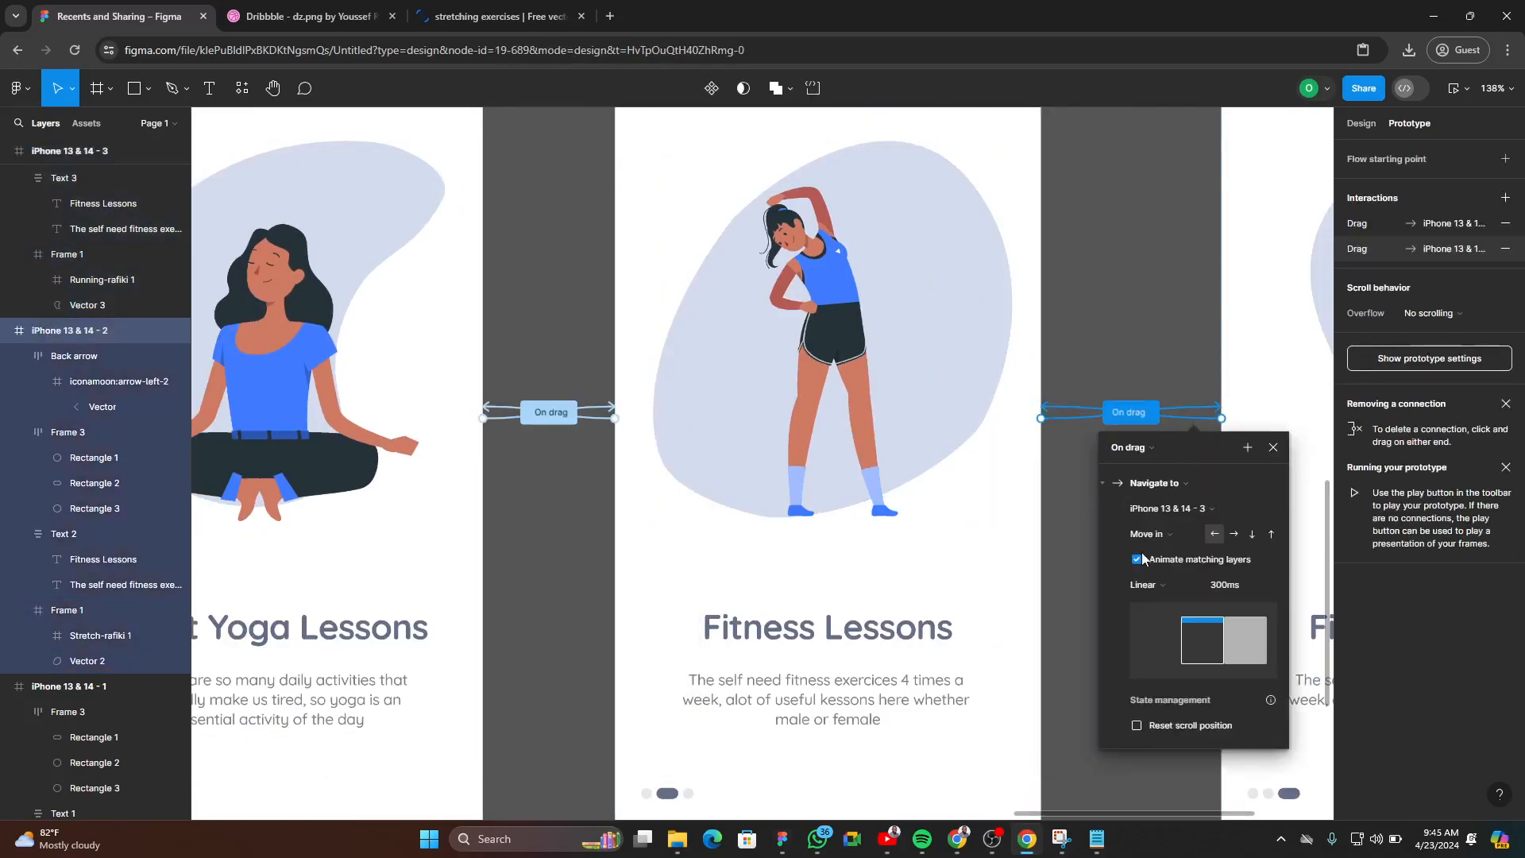
pyautogui.click(1146, 561)
pyautogui.scroll(-5, 873, 486)
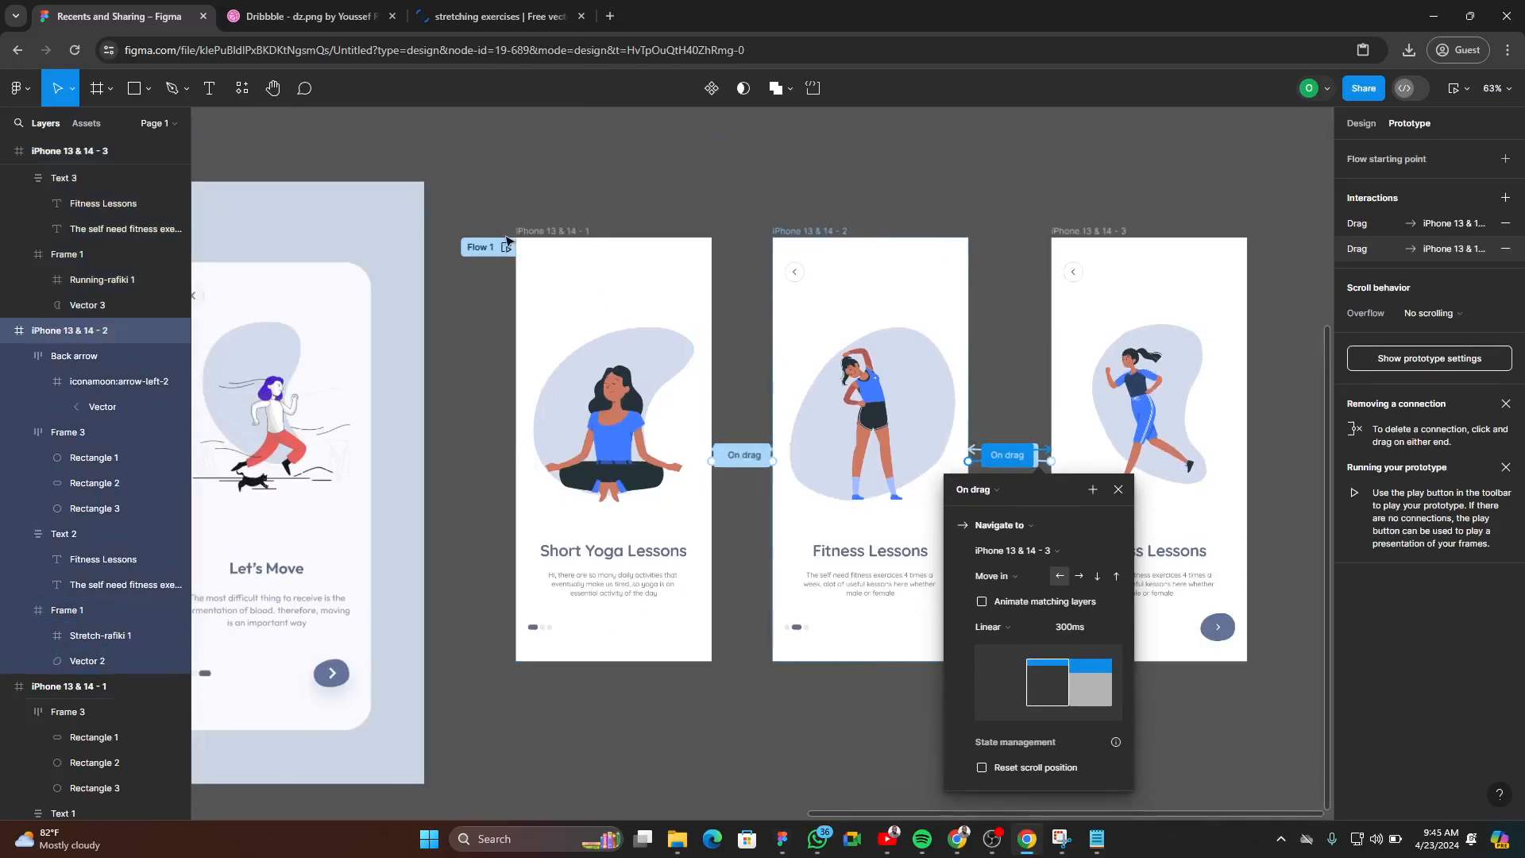
# - Preview Flow 1 inline, test the drag transitions by swiping between the screens up to the third one, and close the preview
pyautogui.click(506, 247)
pyautogui.moveTo(1238, 476); pyautogui.dragTo(1112, 476)
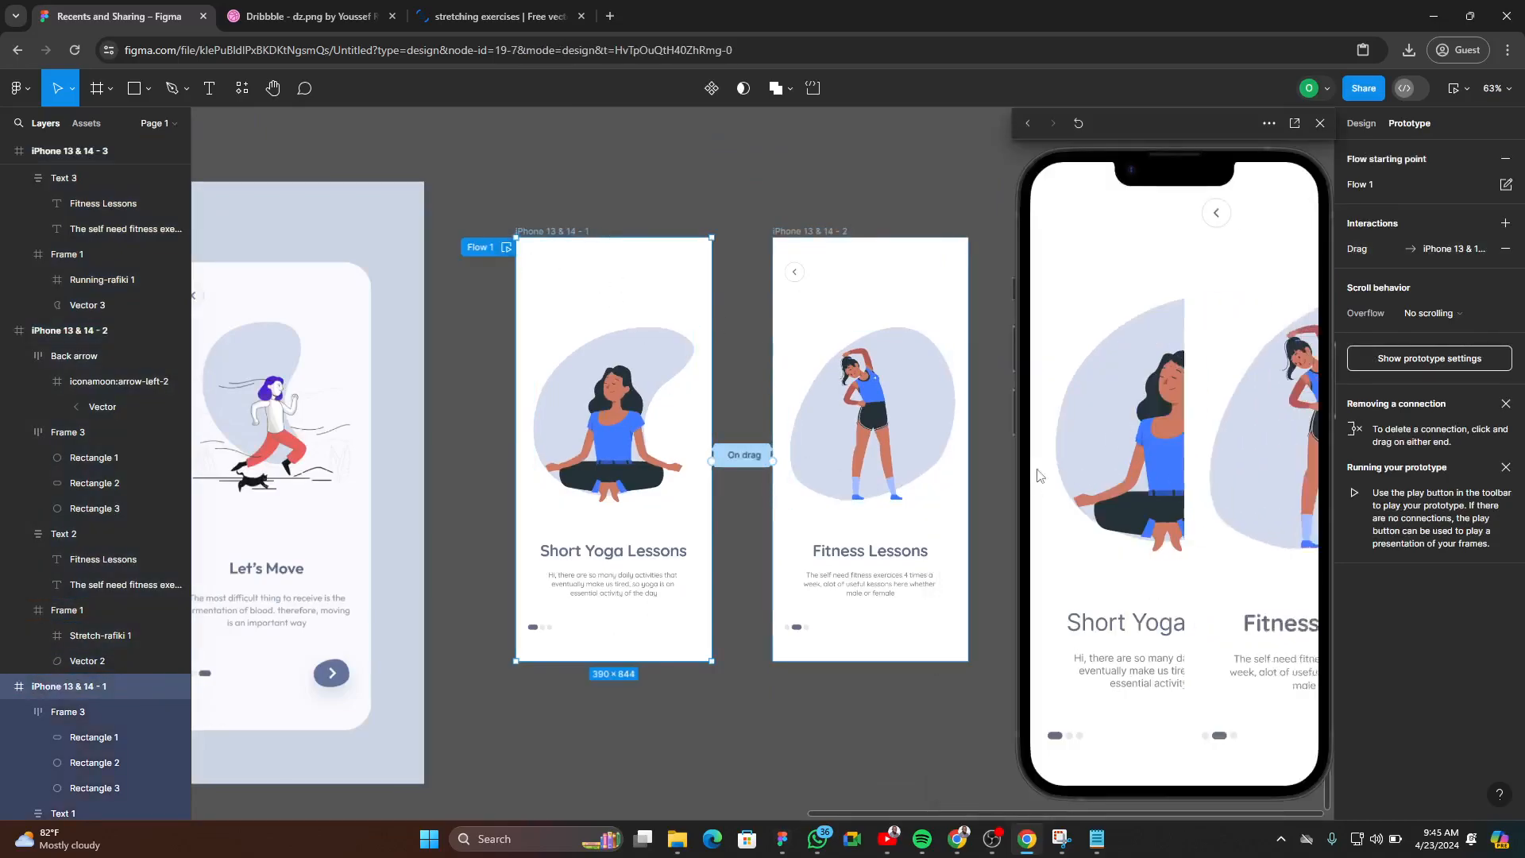
pyautogui.moveTo(1244, 441); pyautogui.dragTo(1209, 462)
pyautogui.moveTo(1110, 458); pyautogui.dragTo(1391, 459)
pyautogui.moveTo(1236, 462); pyautogui.dragTo(1096, 456)
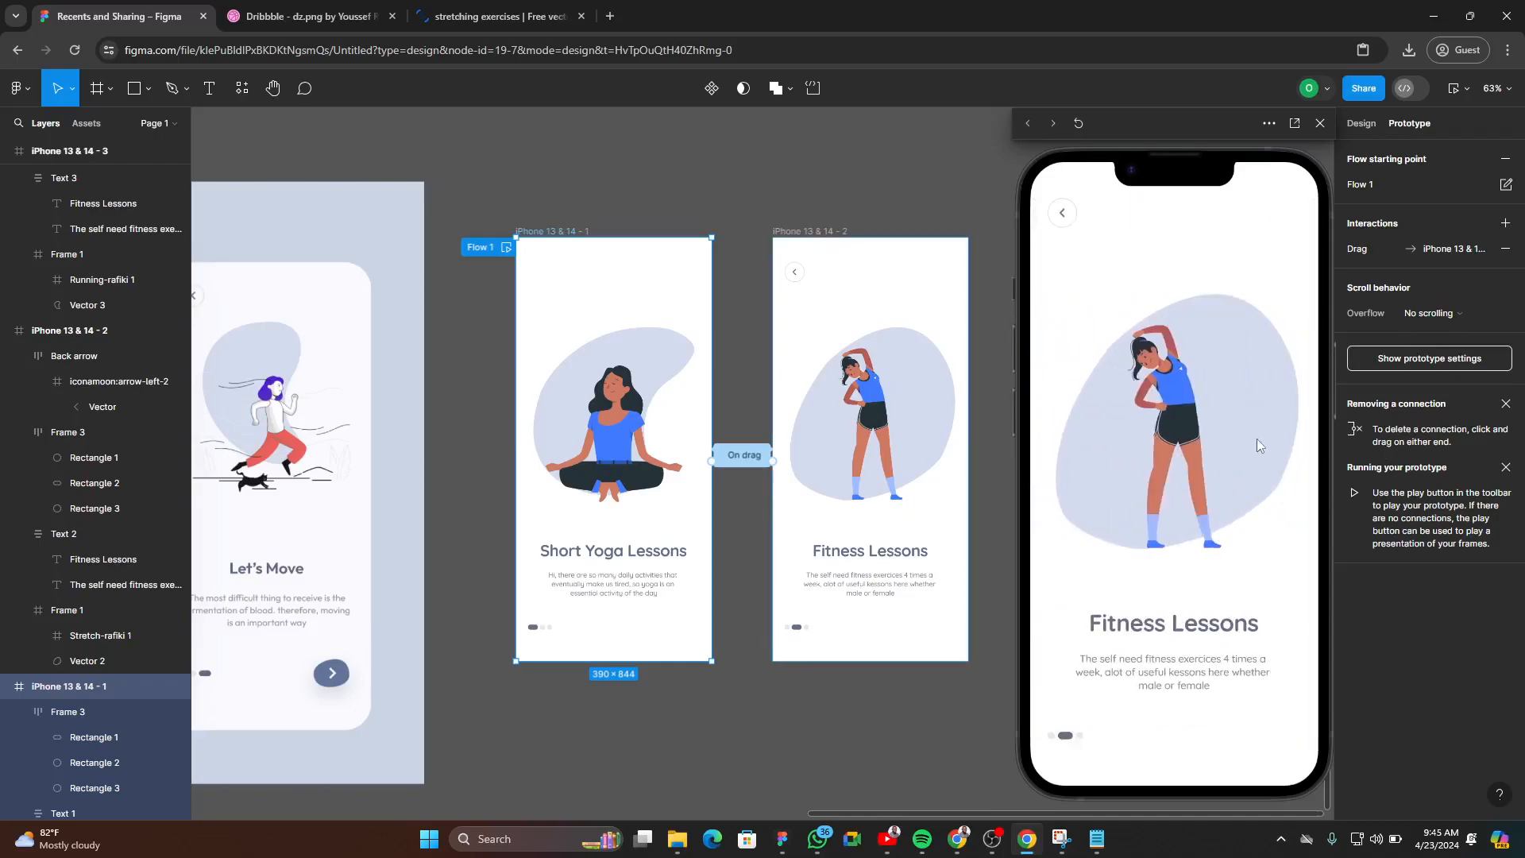
pyautogui.moveTo(1269, 441); pyautogui.dragTo(1112, 433)
pyautogui.click(814, 157)
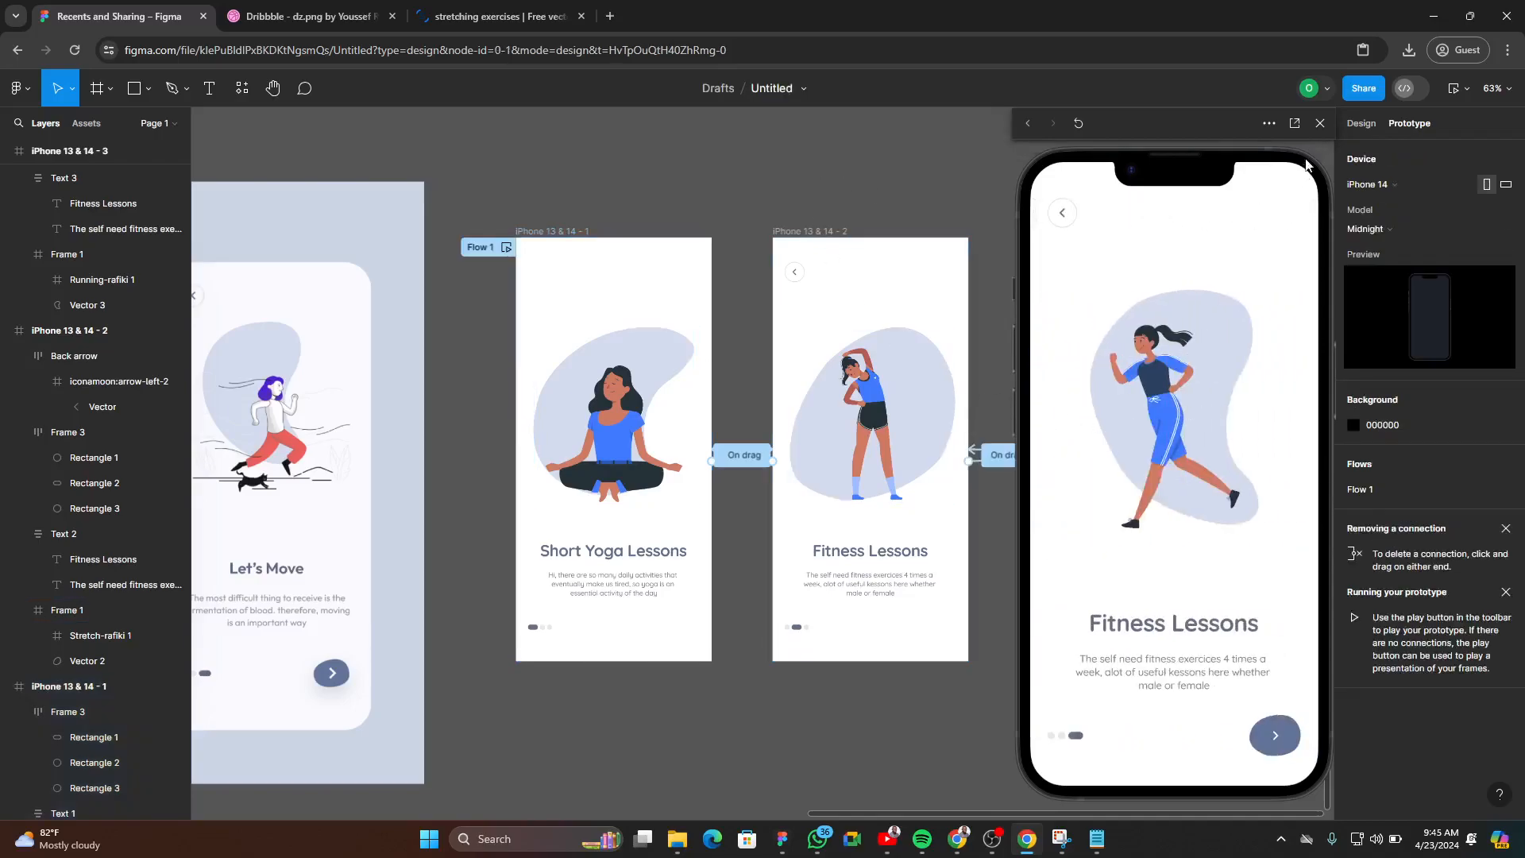
pyautogui.click(1320, 130)
pyautogui.hscroll(3, 673, 431)
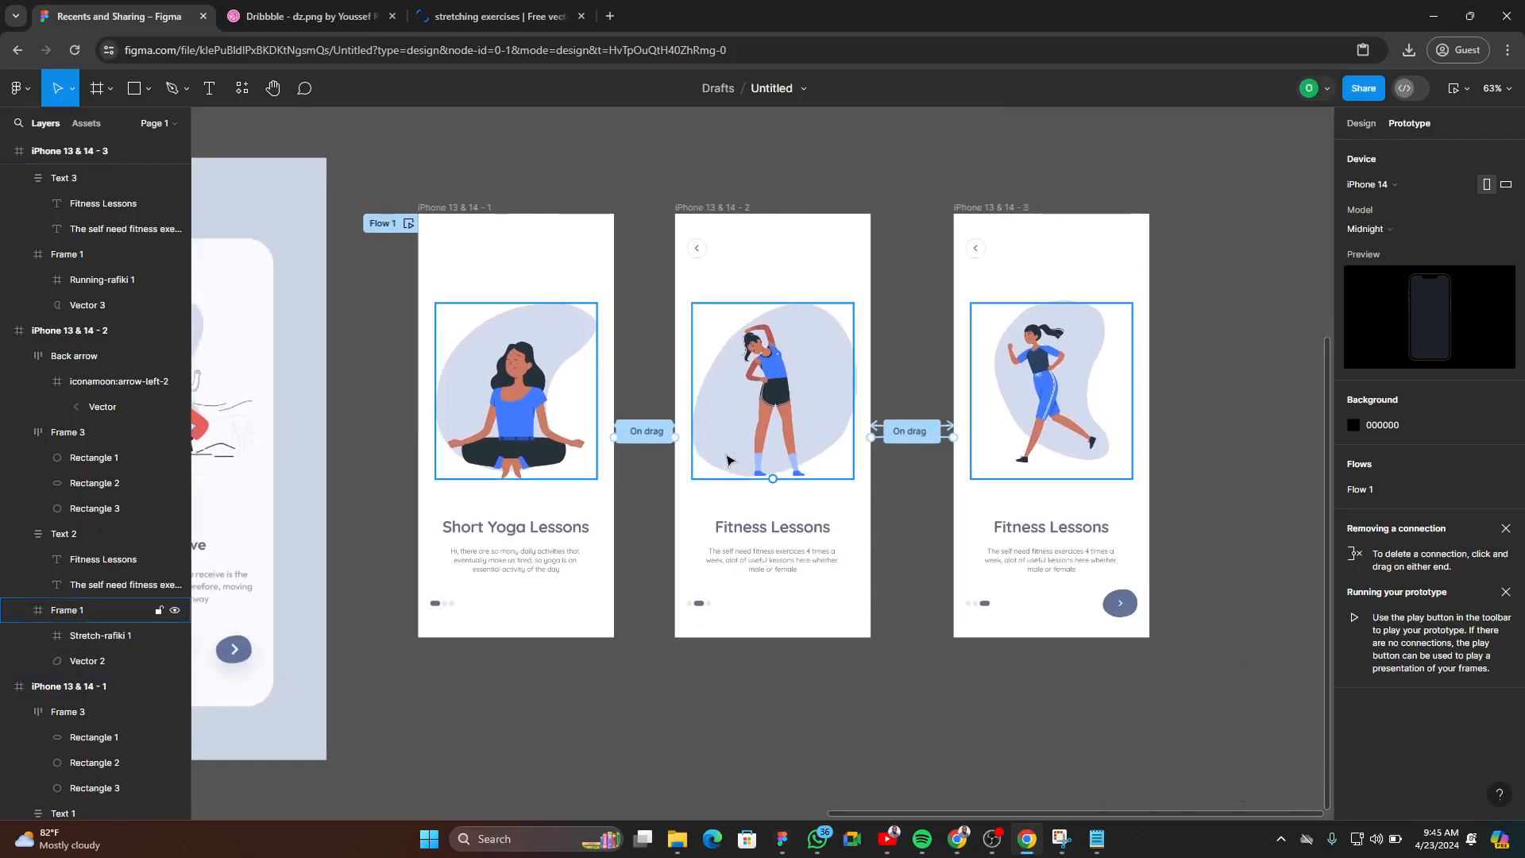
pyautogui.scroll(2, 673, 431)
pyautogui.scroll(3, 674, 432)
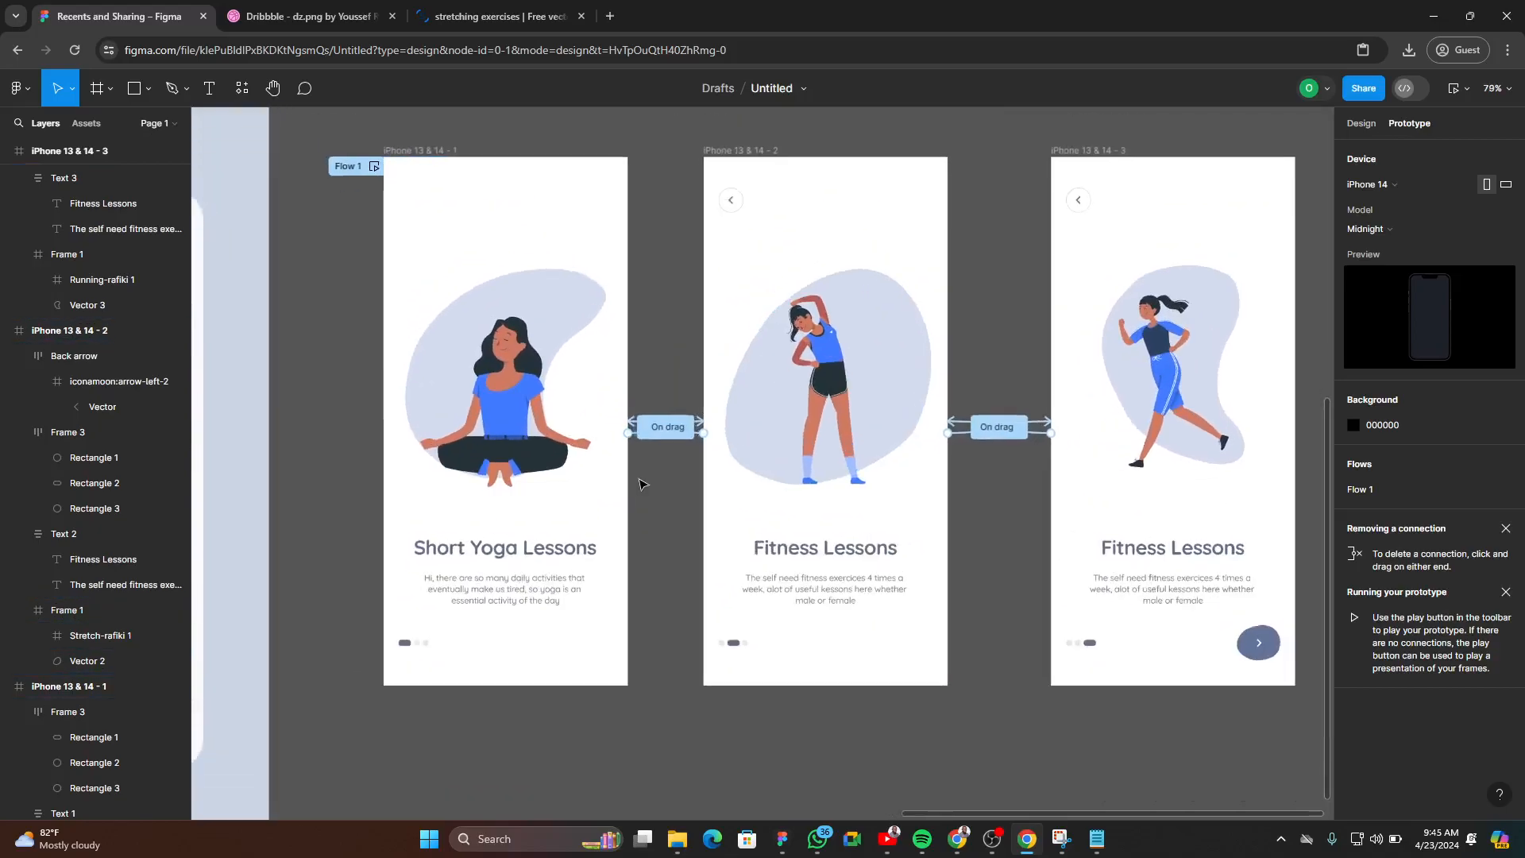
pyautogui.scroll(3, 657, 501)
pyautogui.click(868, 568)
pyautogui.scroll(-5, 868, 569)
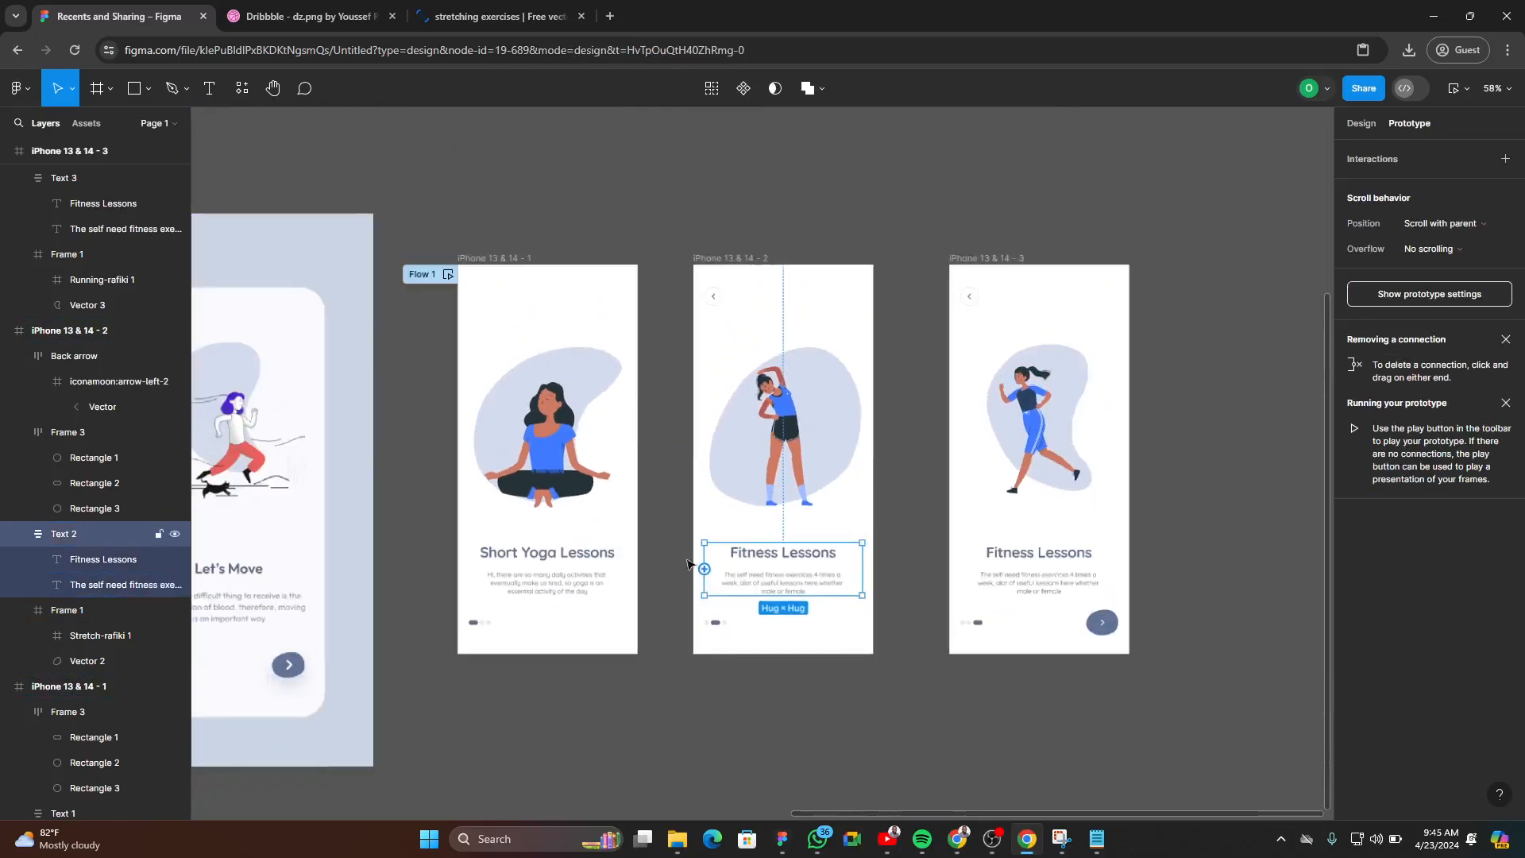
pyautogui.click(567, 554)
pyautogui.click(1038, 556)
pyautogui.click(911, 374)
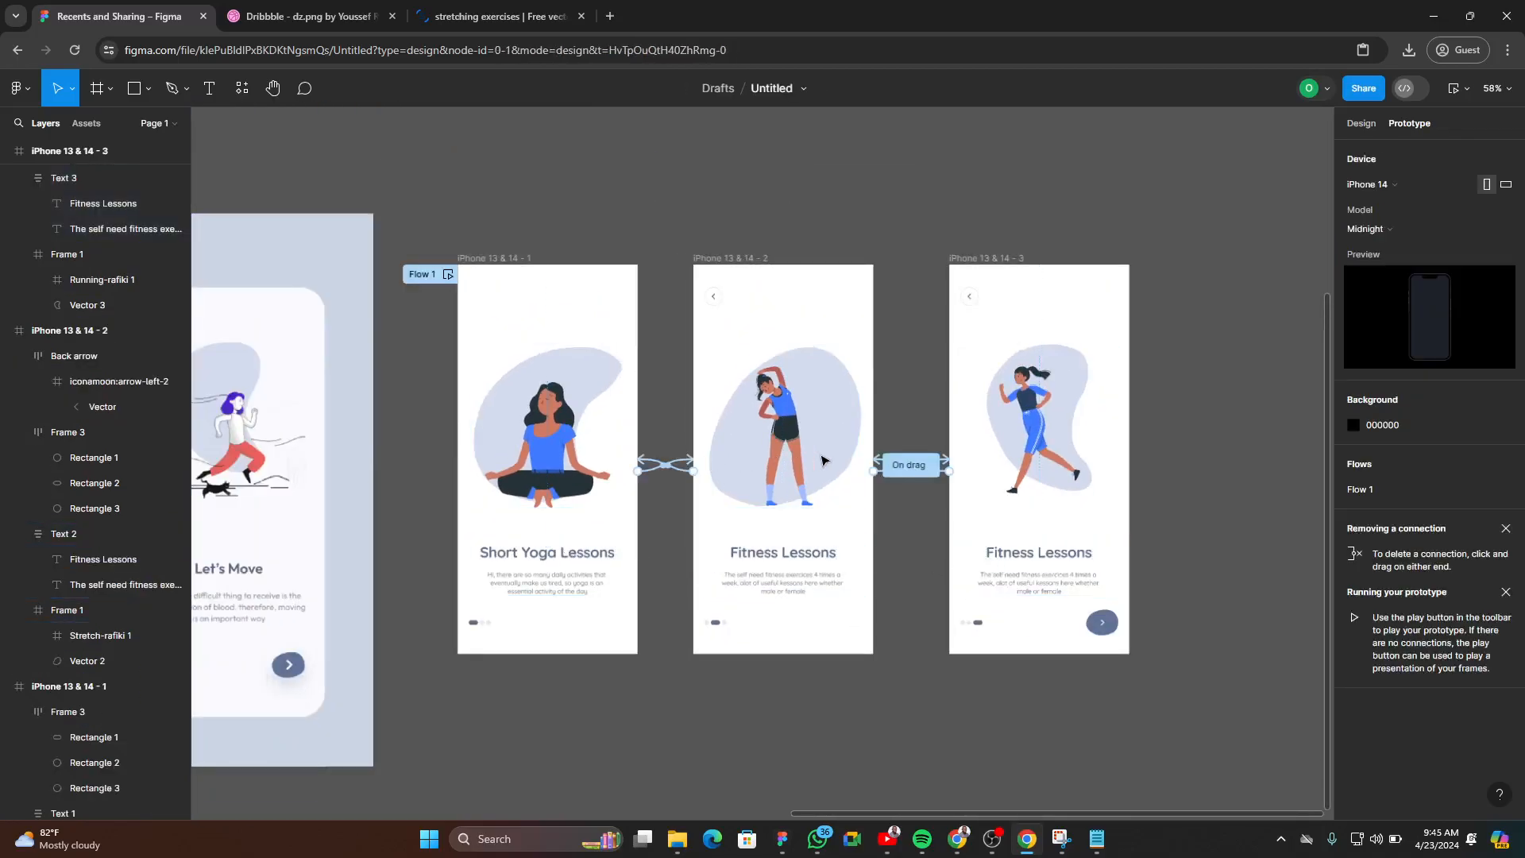
pyautogui.click(805, 459)
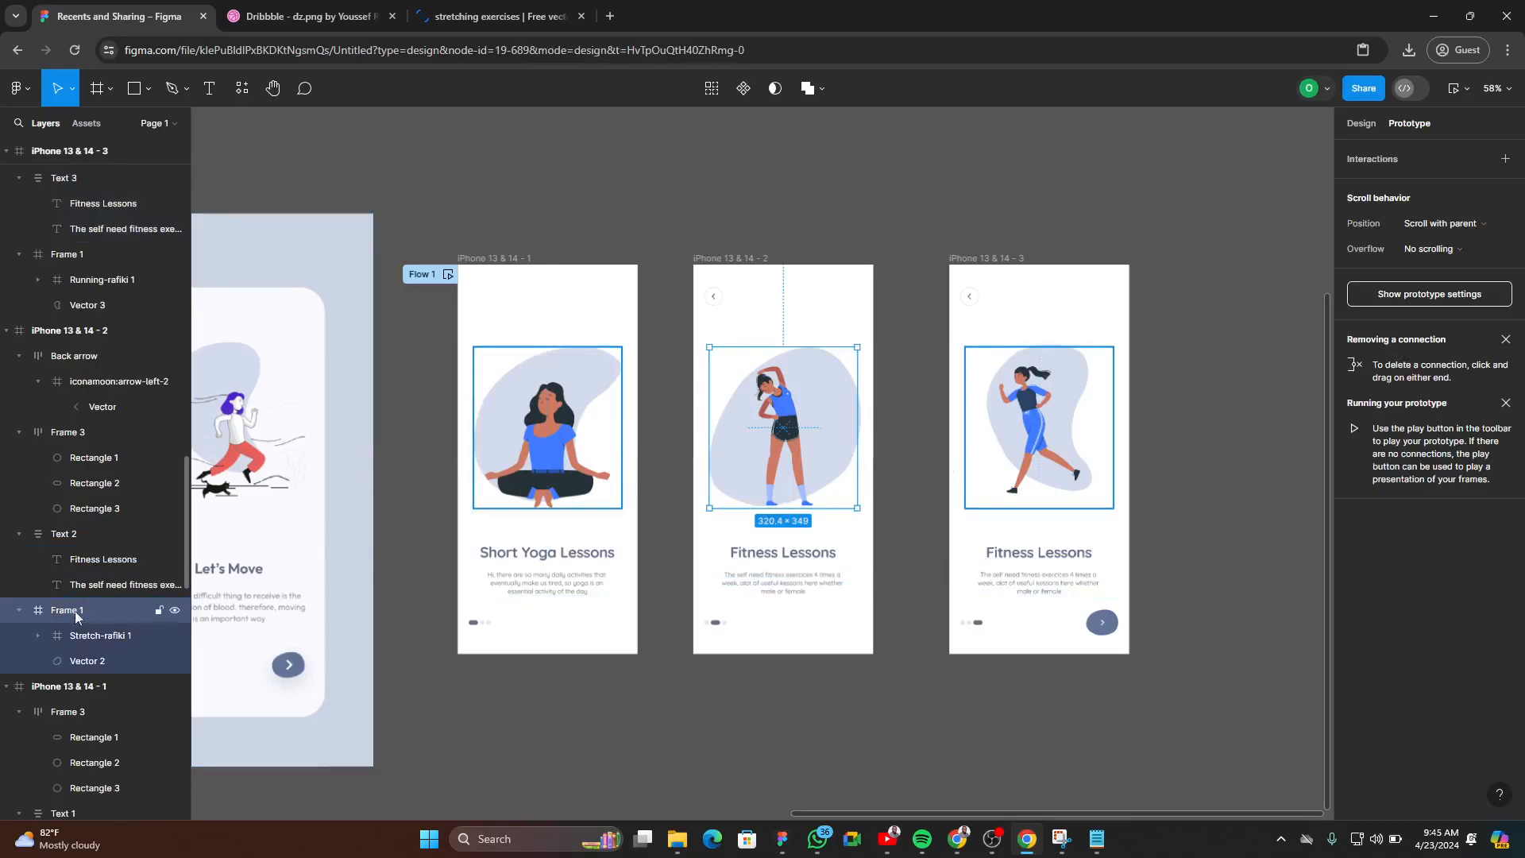
pyautogui.scroll(3, 522, 412)
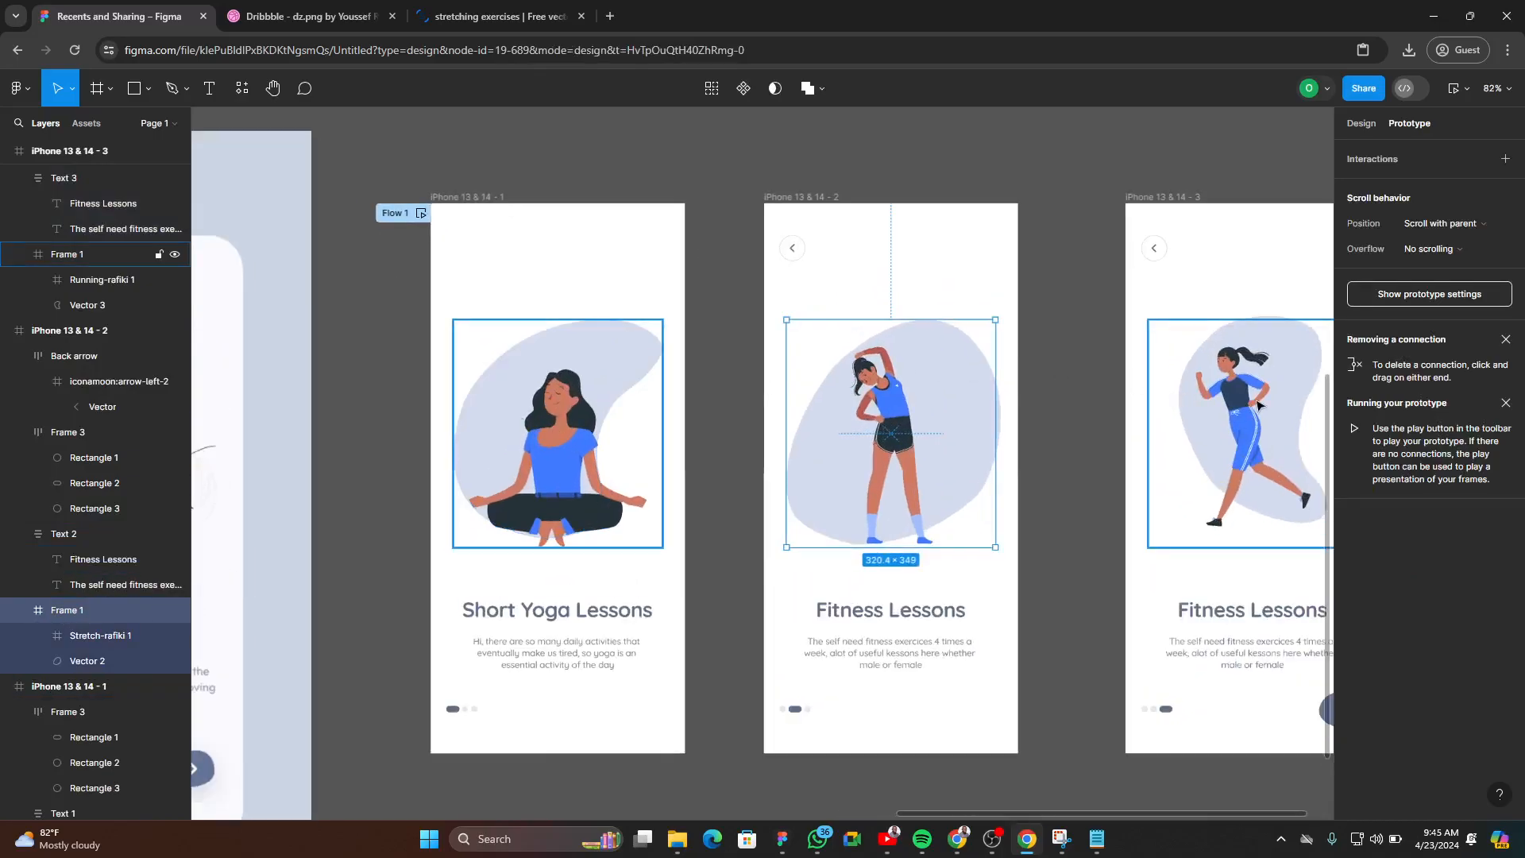
pyautogui.hotkey('alt', '8')
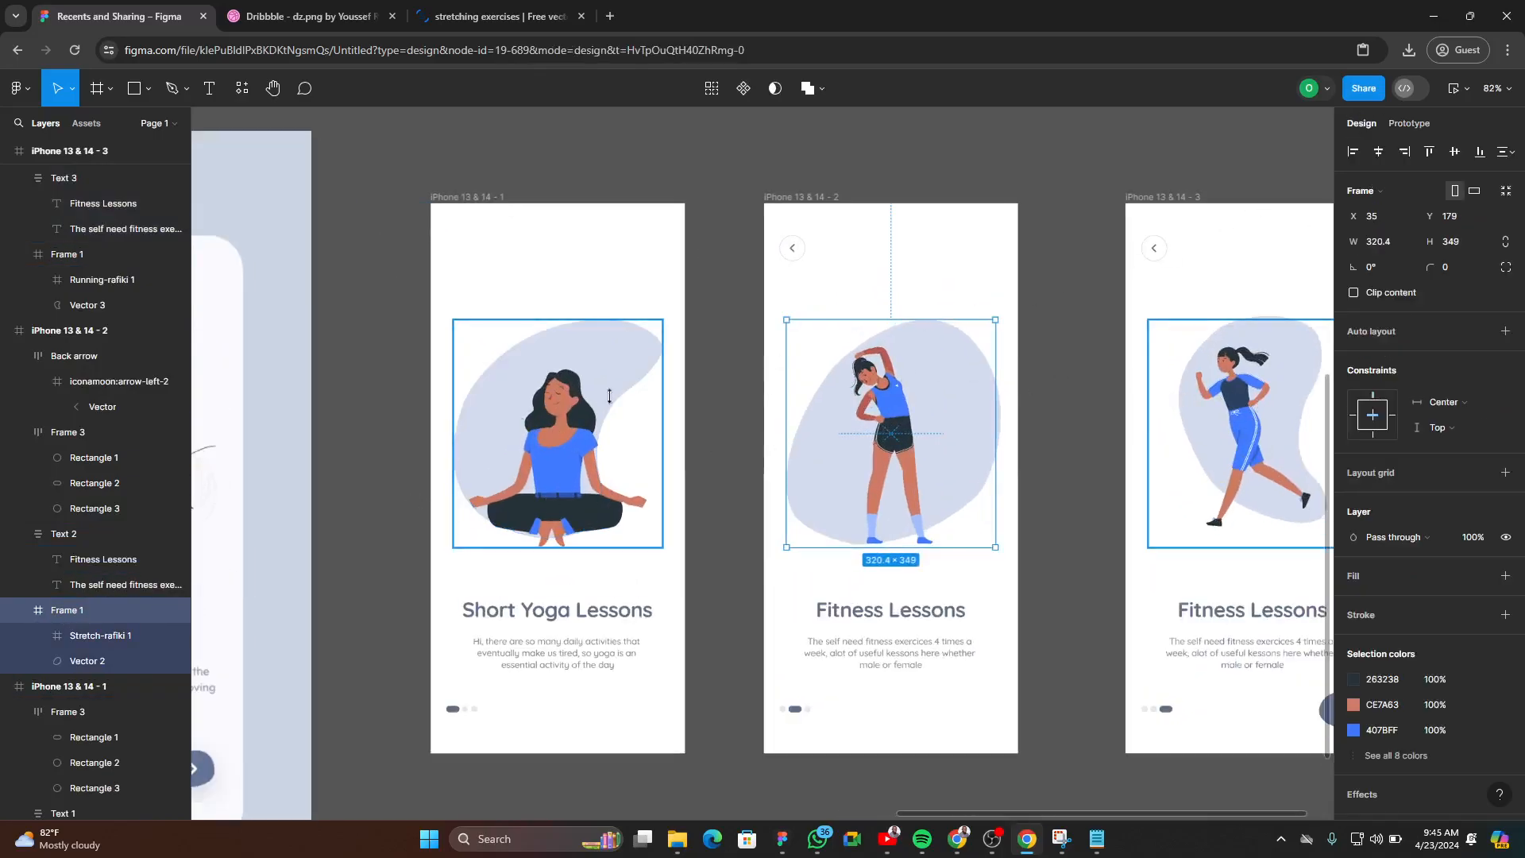
pyautogui.doubleClick(82, 609)
pyautogui.click(115, 611)
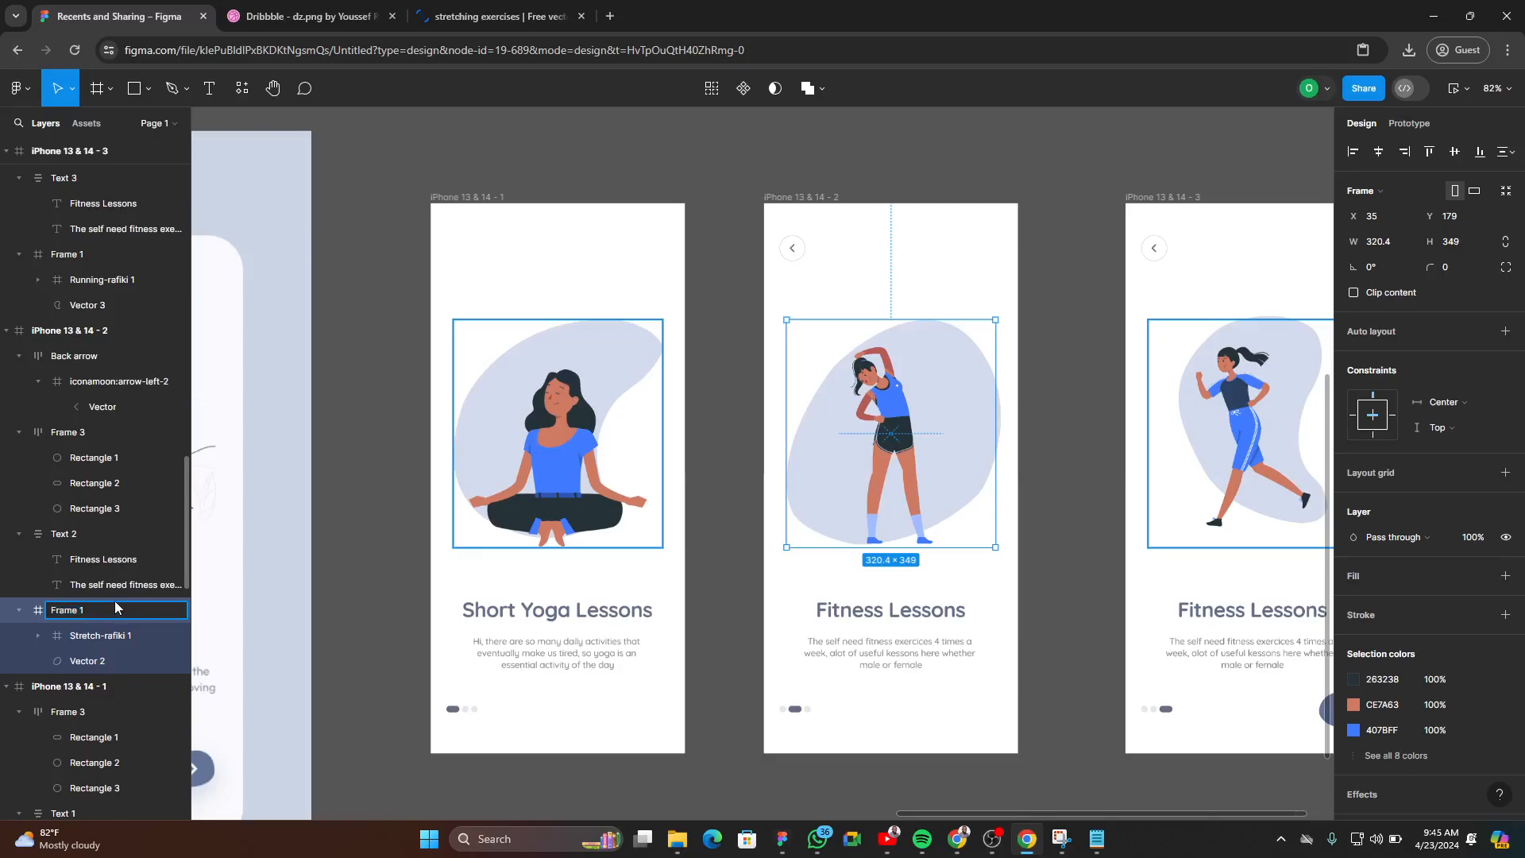
pyautogui.press('Return')
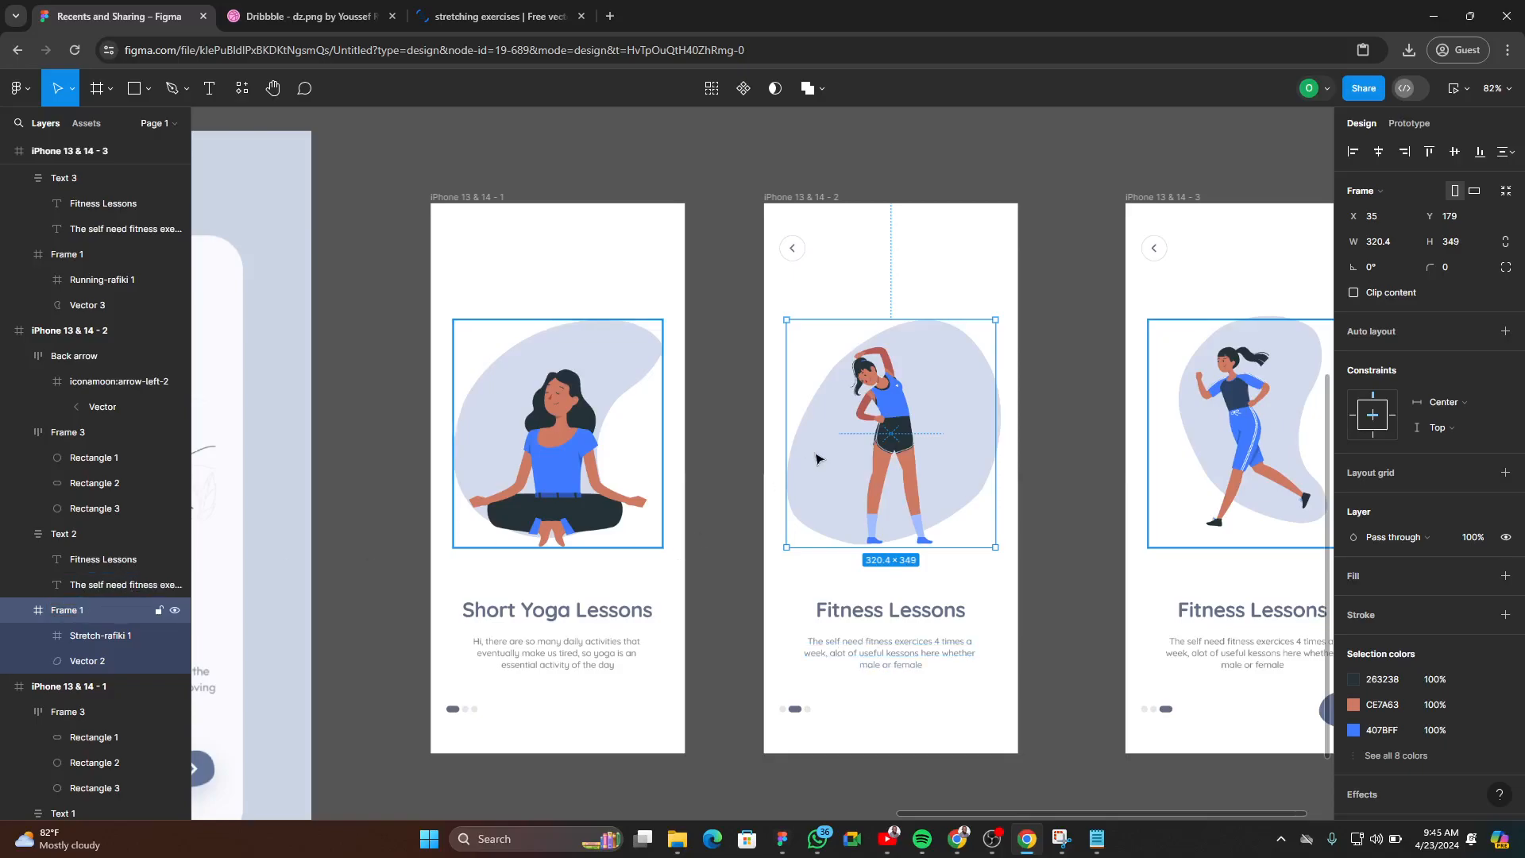
pyautogui.doubleClick(82, 610)
# - Batch-rename the illustration frames on all three iPhone screens to Image followed by an ascending number
pyautogui.click(556, 436)
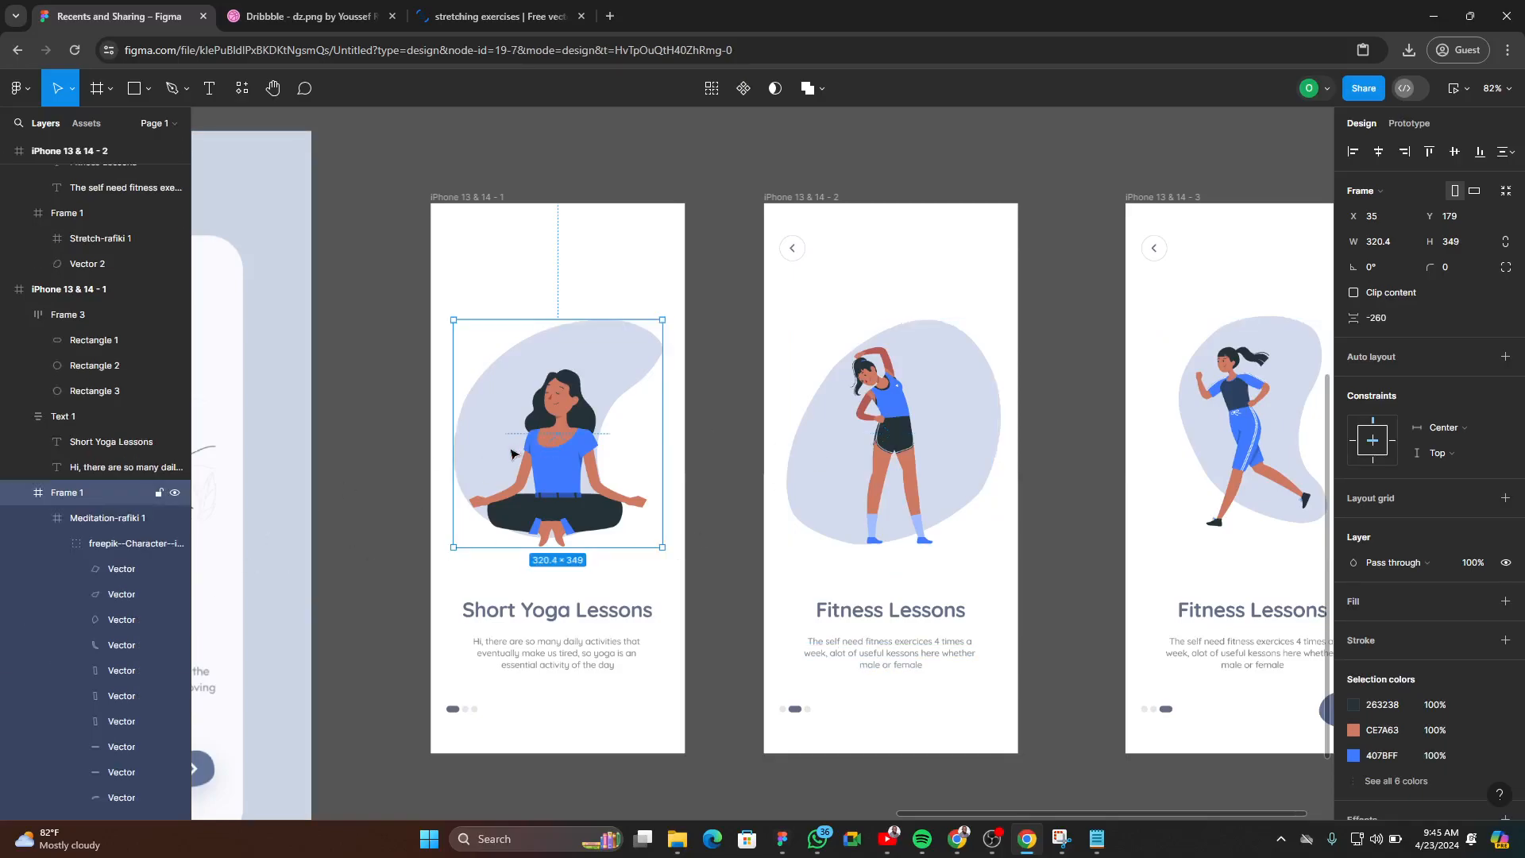
pyautogui.keyDown('shift'); pyautogui.click(937, 429); pyautogui.keyUp('shift')
pyautogui.keyDown('shift'); pyautogui.click(1195, 423); pyautogui.keyUp('shift')
pyautogui.moveTo(941, 481); pyautogui.dragTo(756, 499)
pyautogui.scroll(-4, 597, 531)
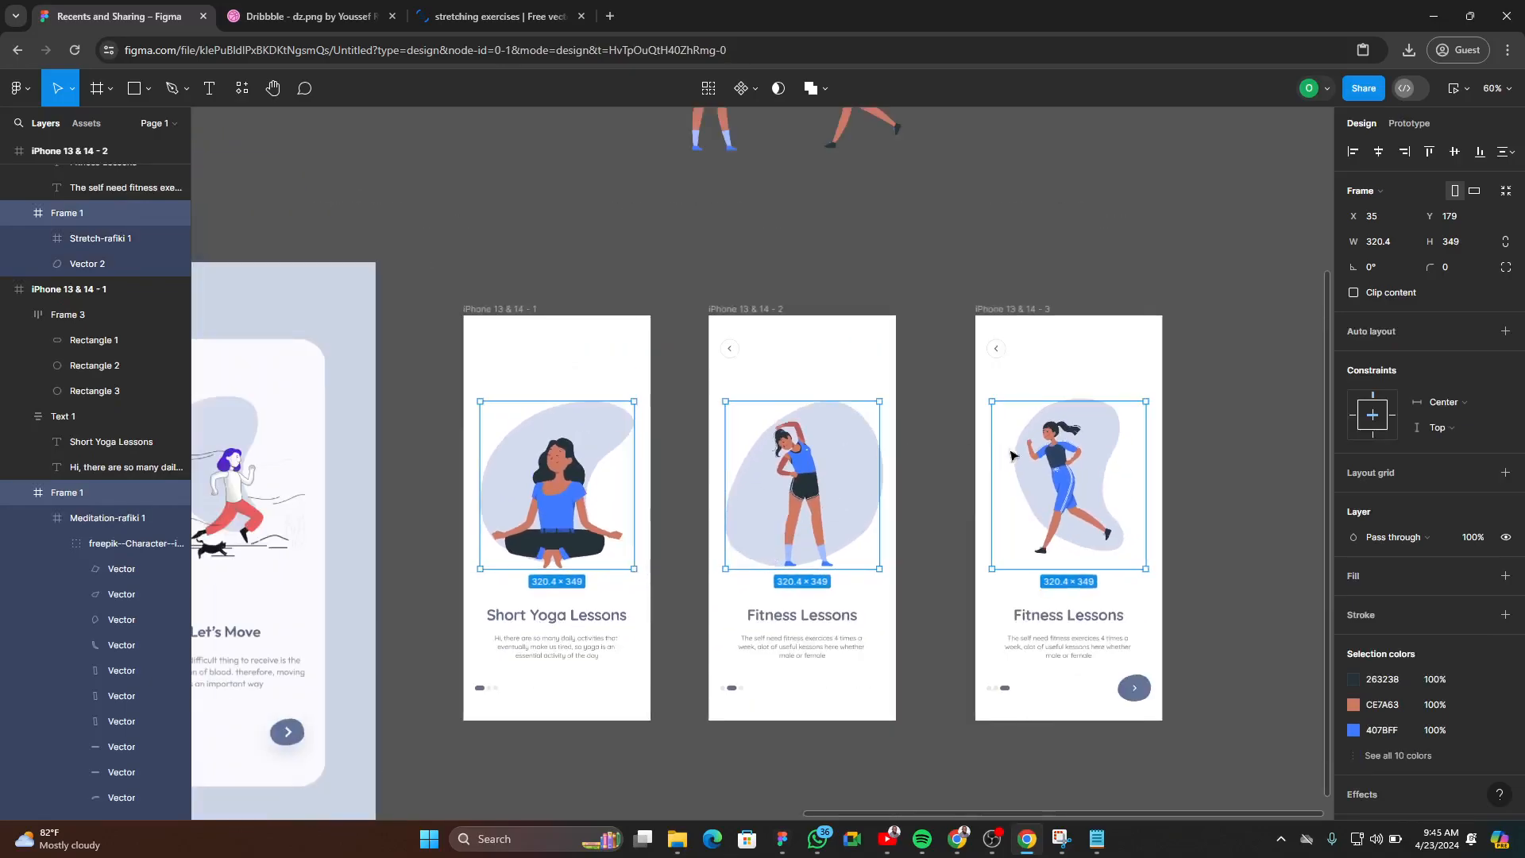
pyautogui.hotkey('ctrl', 'r')
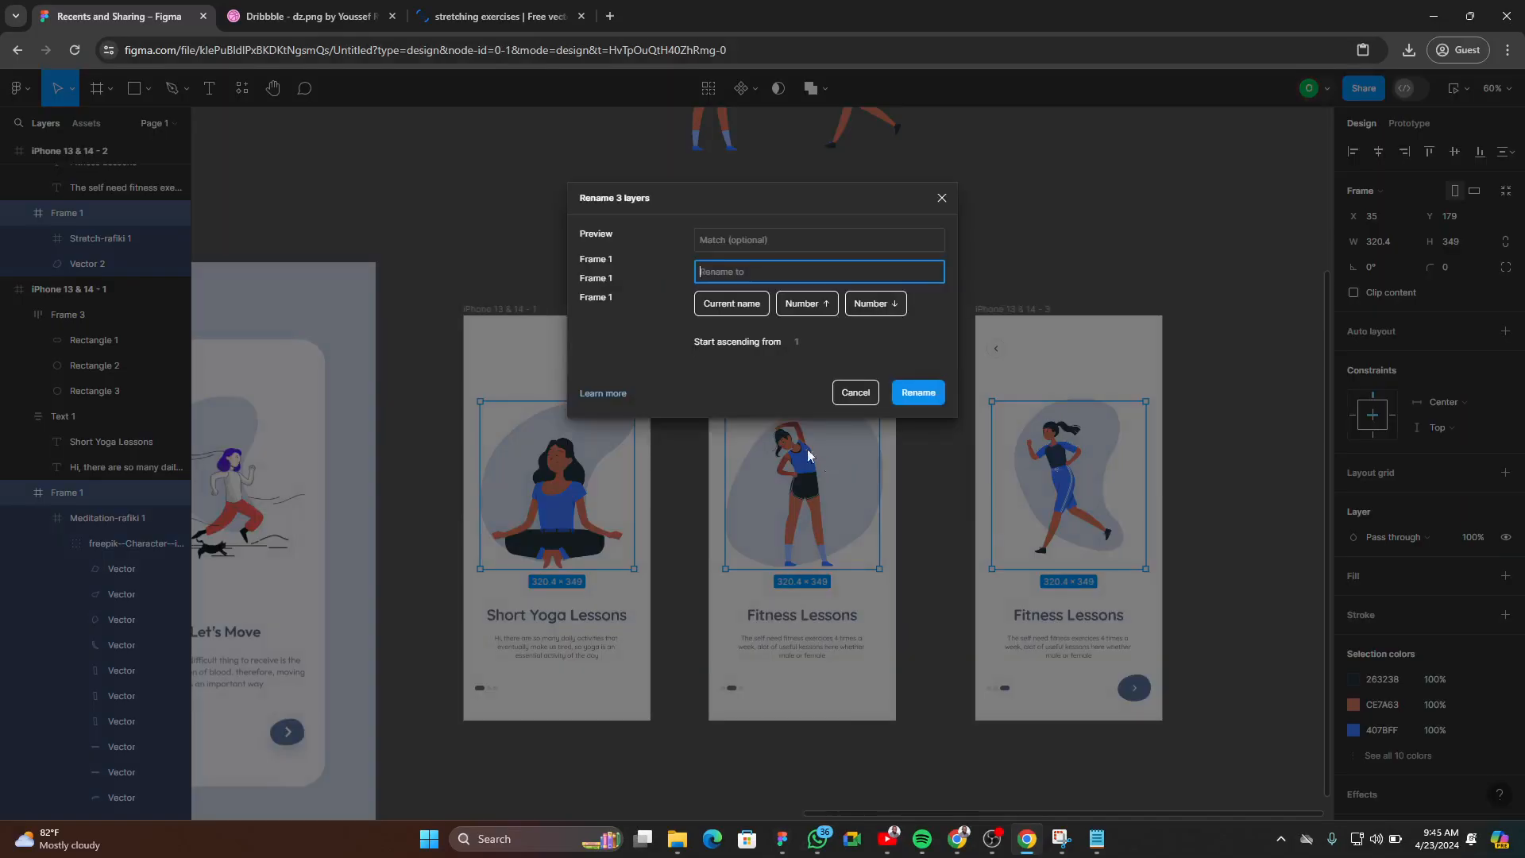
pyautogui.write('Image')
pyautogui.click(817, 305)
pyautogui.press('BackSpace')
pyautogui.click(918, 393)
pyautogui.scroll(3, 667, 533)
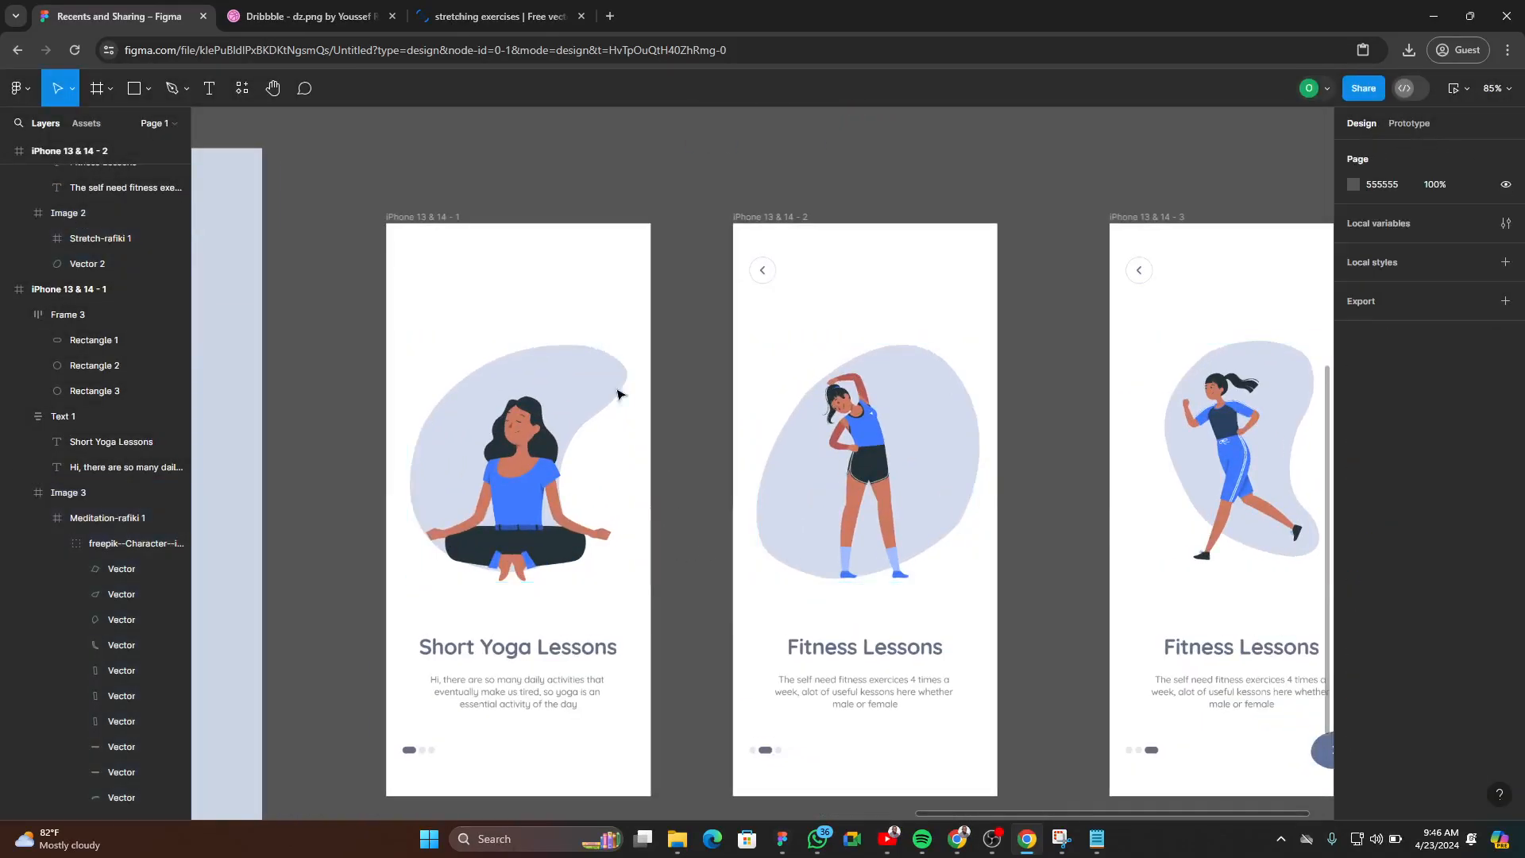
# - Turn on Animate matching layers for the drag connection from iPhone 13 & 14 - 1 to iPhone 13 & 14 - 2
pyautogui.click(451, 272)
pyautogui.scroll(-3, 451, 273)
pyautogui.scroll(5, 684, 291)
pyautogui.scroll(-5, 615, 320)
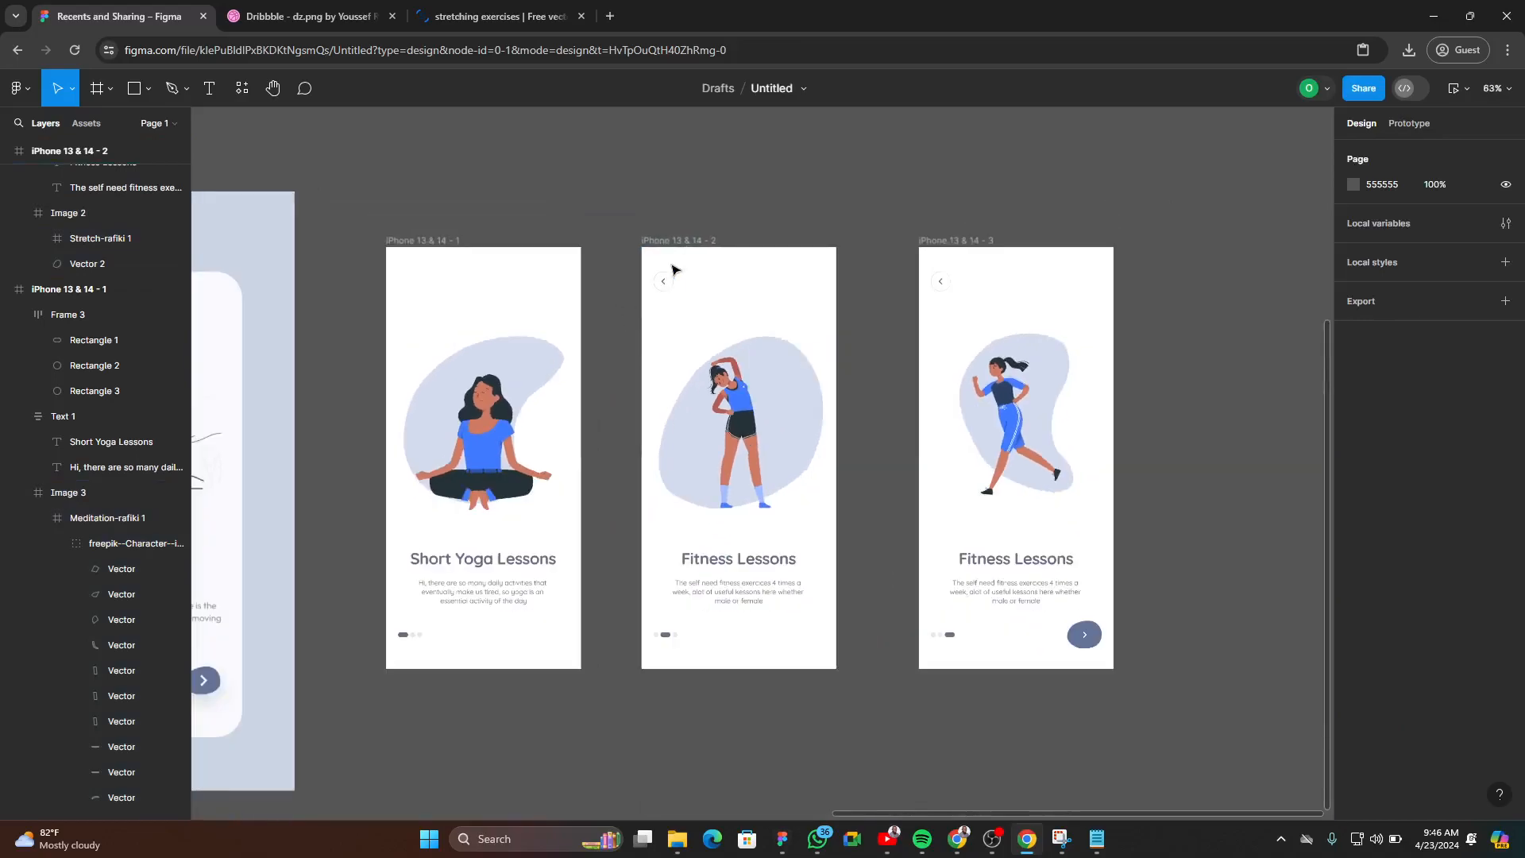
pyautogui.hotkey('shift', 'e')
pyautogui.scroll(3, 620, 525)
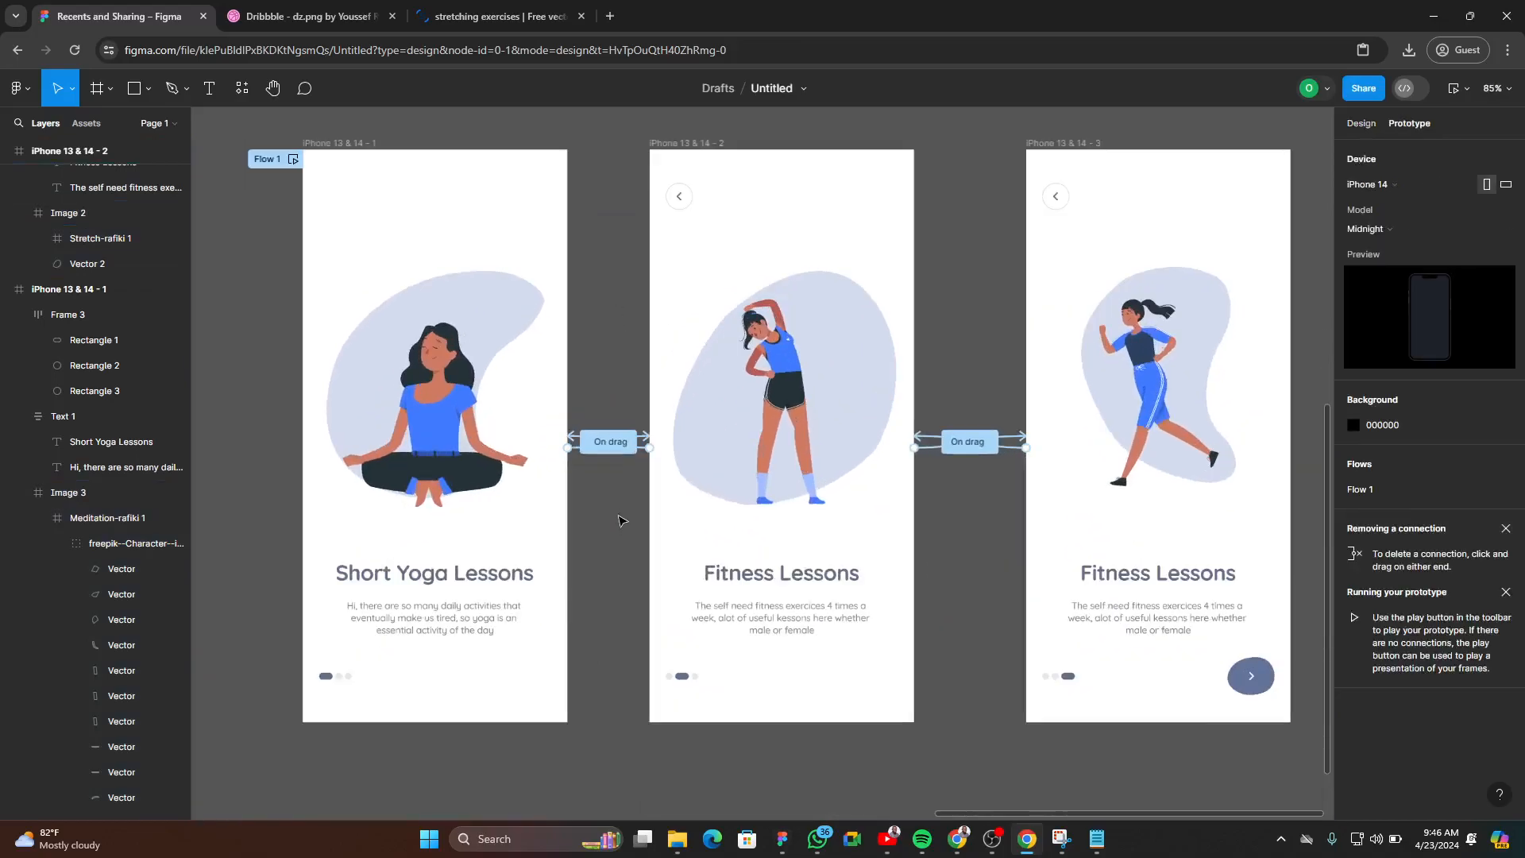
pyautogui.click(618, 445)
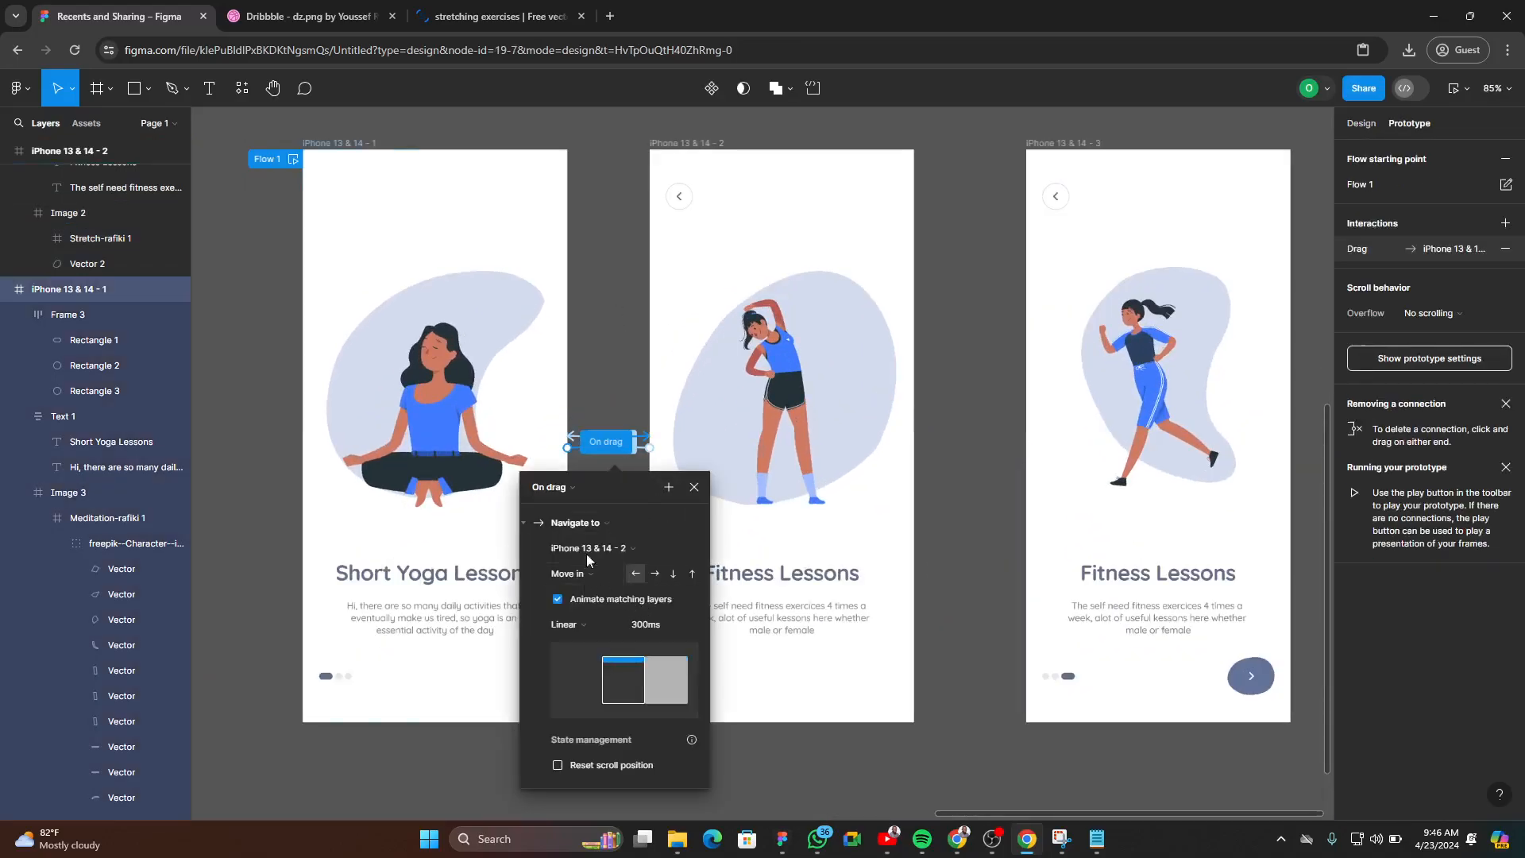
pyautogui.press('Escape')
pyautogui.click(637, 455)
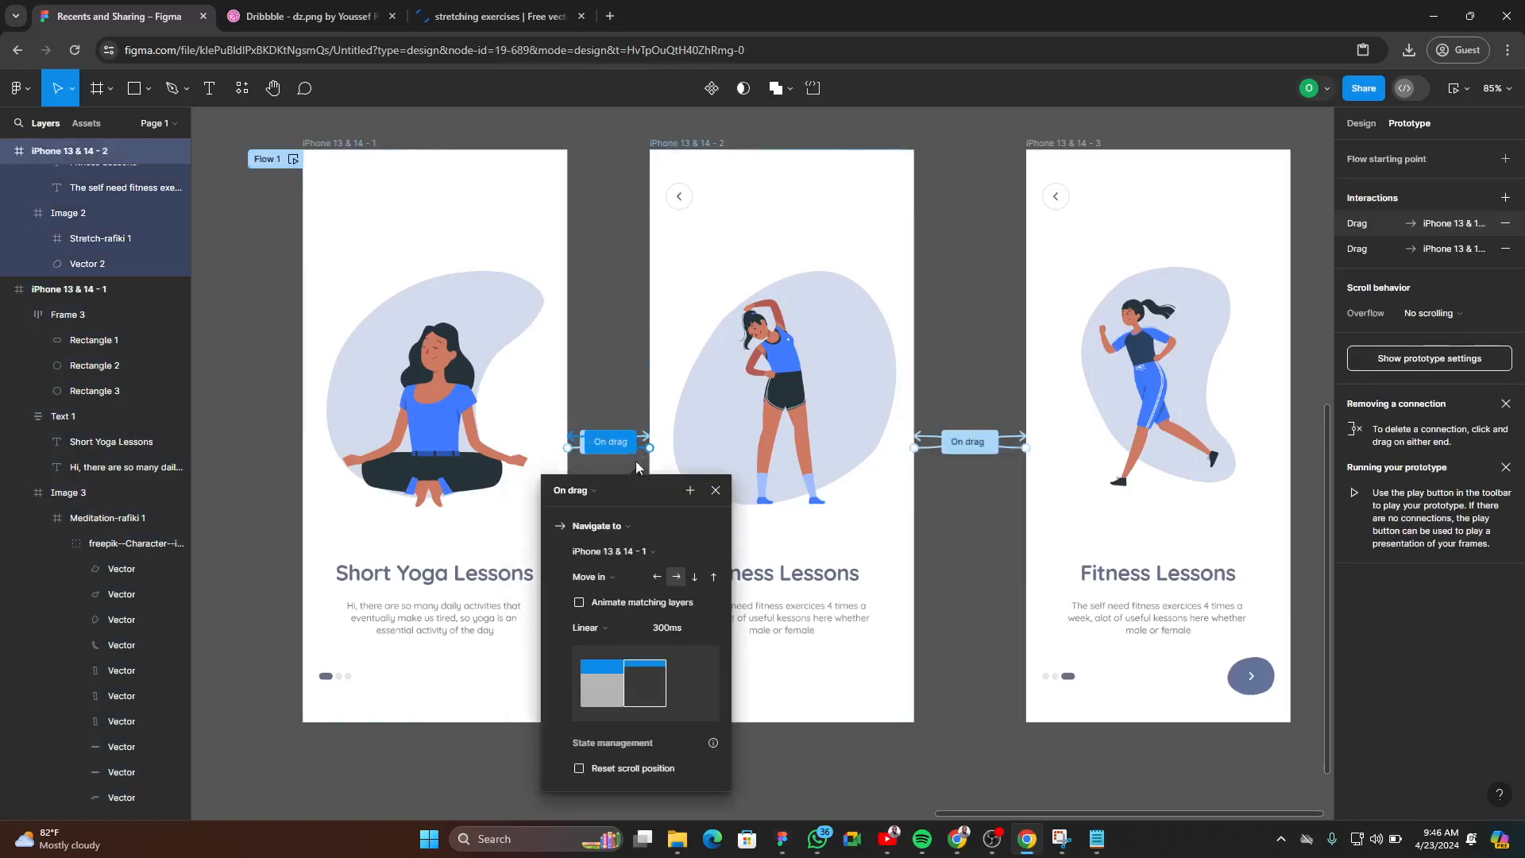
pyautogui.click(994, 480)
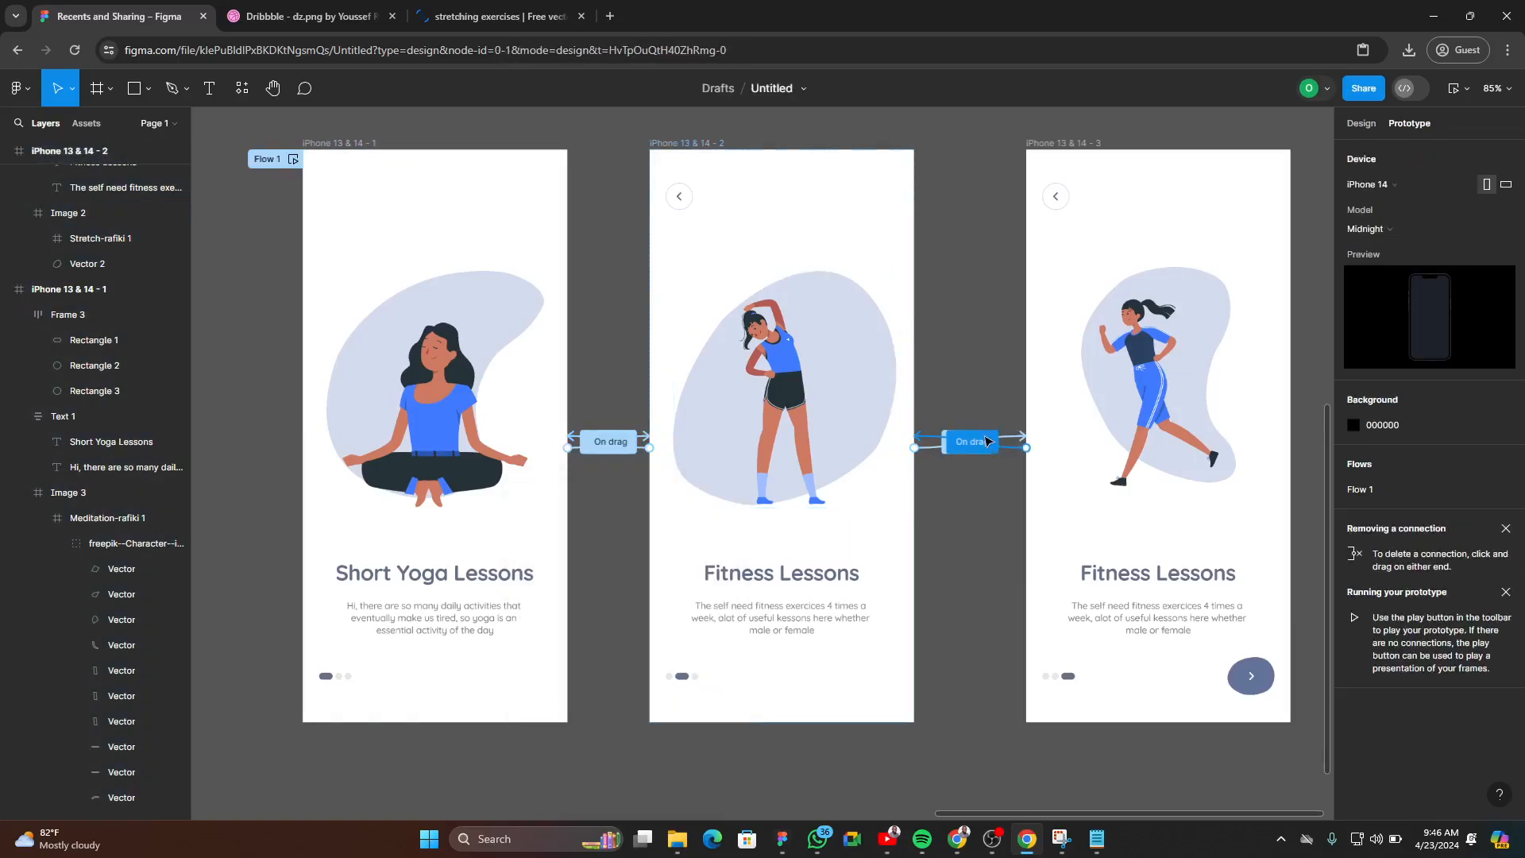
# - Turn on Animate matching layers for the drag connection from iPhone 13 & 14 - 2 to iPhone 13 & 14 - 3
pyautogui.click(987, 441)
pyautogui.click(937, 455)
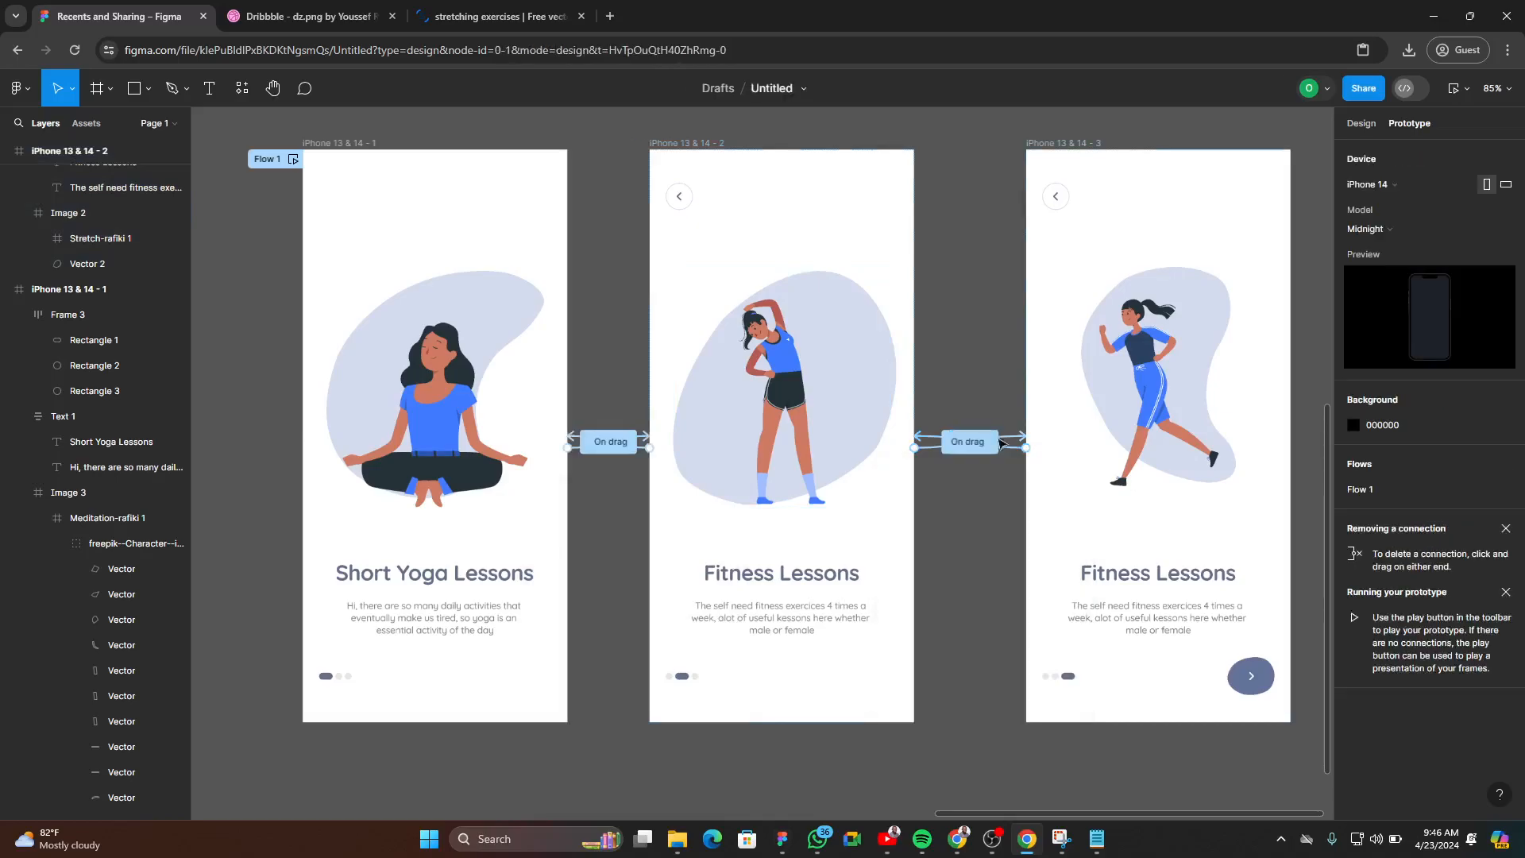
pyautogui.click(949, 447)
pyautogui.click(917, 596)
pyautogui.click(974, 384)
# - Preview Flow 1 inline, swipe back and forth between the three screens to test the matching-layer animation, and close the preview
pyautogui.scroll(-3, 402, 389)
pyautogui.click(386, 295)
pyautogui.moveTo(1218, 489); pyautogui.dragTo(957, 491)
pyautogui.moveTo(1222, 450); pyautogui.dragTo(943, 472)
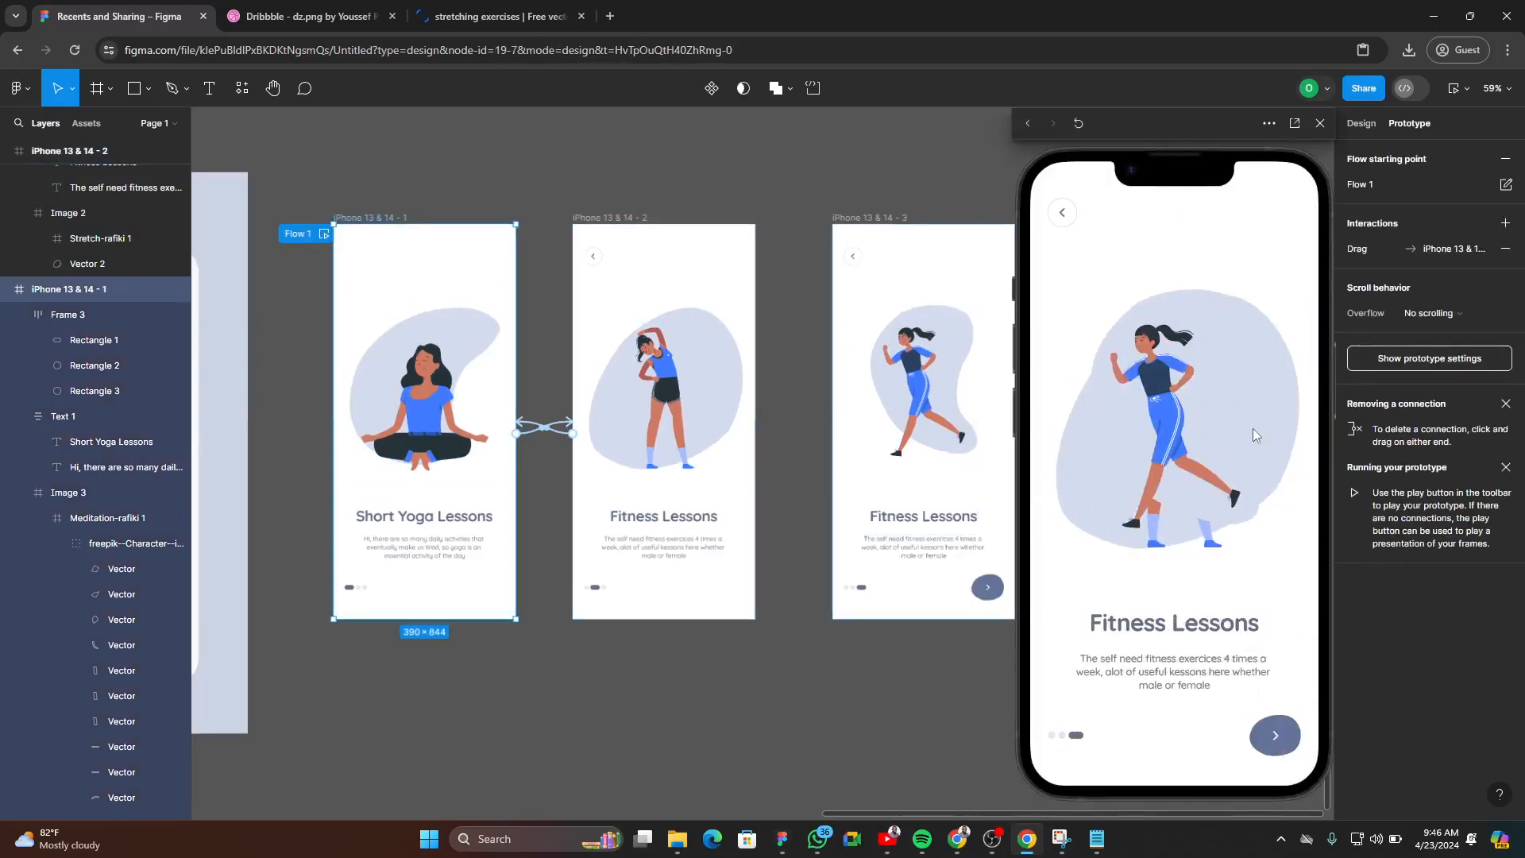
pyautogui.moveTo(1131, 460); pyautogui.dragTo(1237, 460)
pyautogui.moveTo(1064, 477)
pyautogui.mouseDown()
pyautogui.moveTo(1154, 486)
pyautogui.moveTo(1056, 480)
pyautogui.mouseUp()
pyautogui.moveTo(1203, 449); pyautogui.dragTo(1239, 460)
pyautogui.moveTo(1110, 450); pyautogui.dragTo(1071, 468)
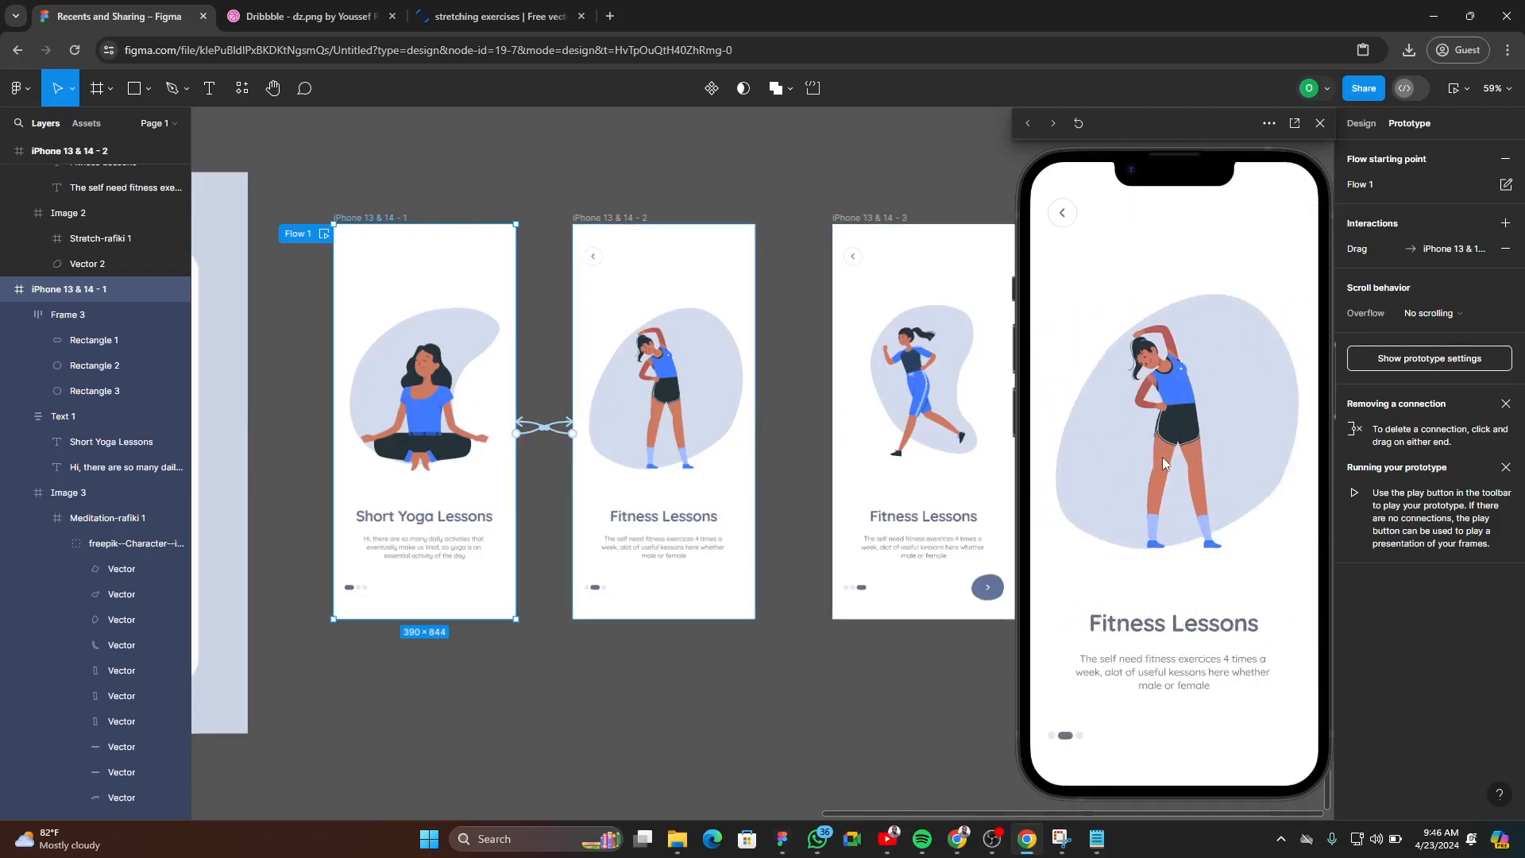
pyautogui.moveTo(1259, 476); pyautogui.dragTo(1421, 476)
pyautogui.moveTo(1175, 508); pyautogui.dragTo(1230, 369)
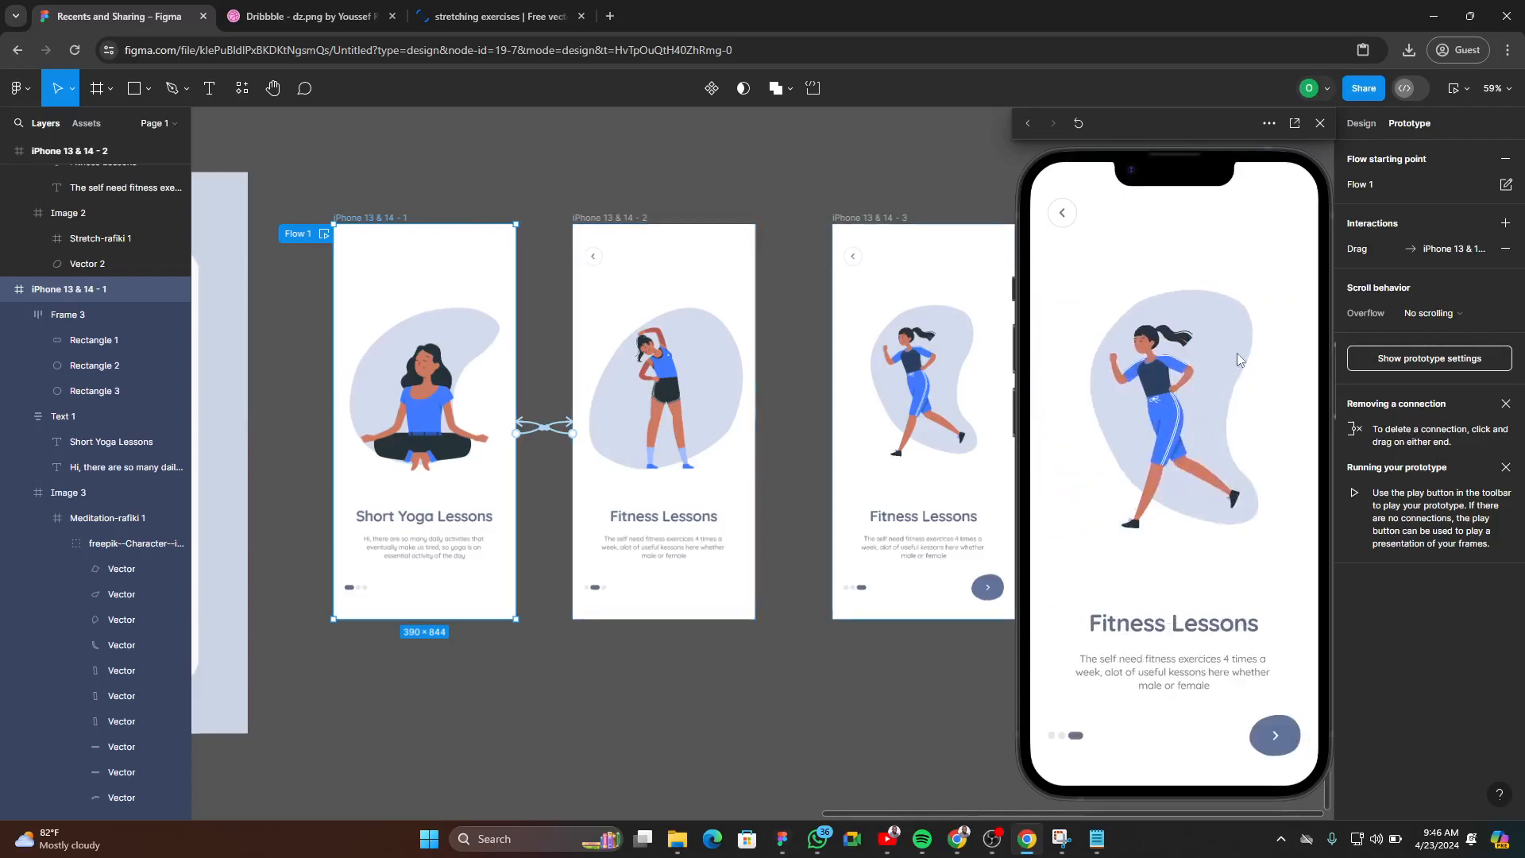
pyautogui.click(1318, 123)
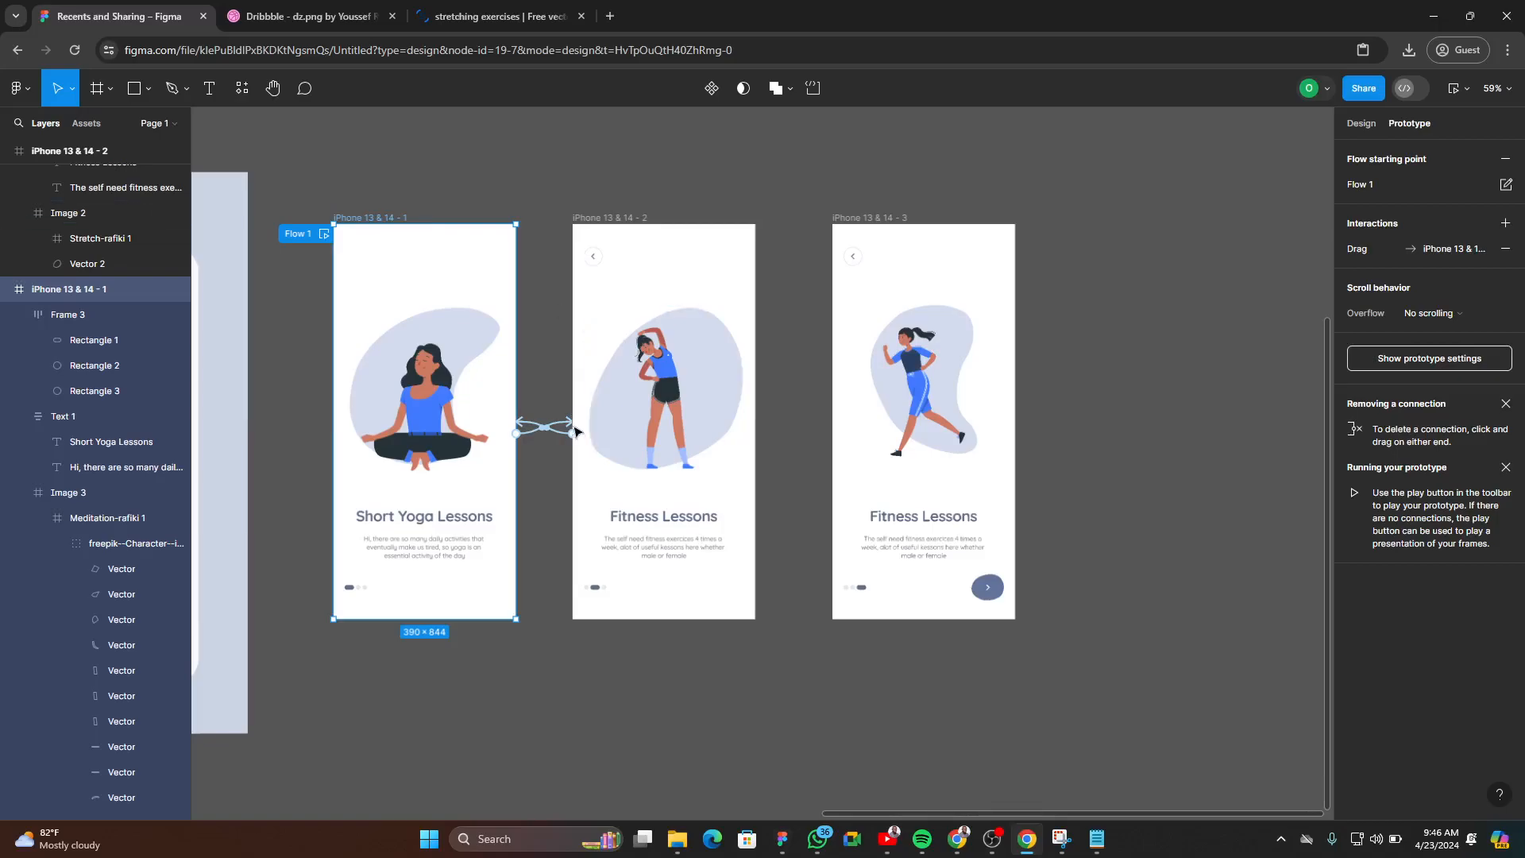
# - Turn off Animate matching layers for both drag connections between iPhone 13 & 14 - 1 and iPhone 13 & 14 - 2
pyautogui.click(539, 433)
pyautogui.scroll(5, 555, 443)
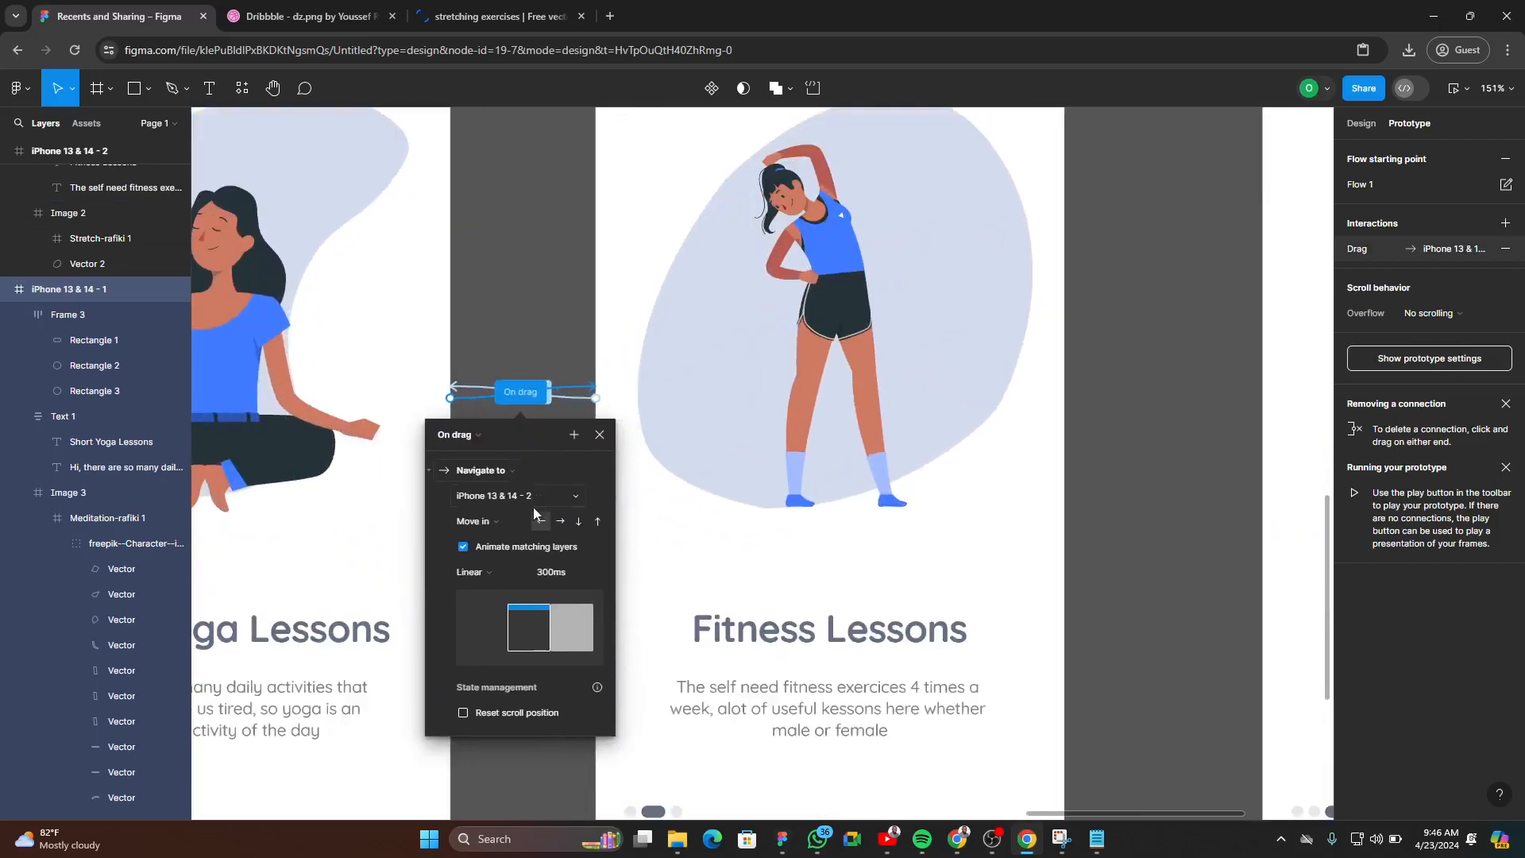
pyautogui.click(510, 546)
pyautogui.click(575, 230)
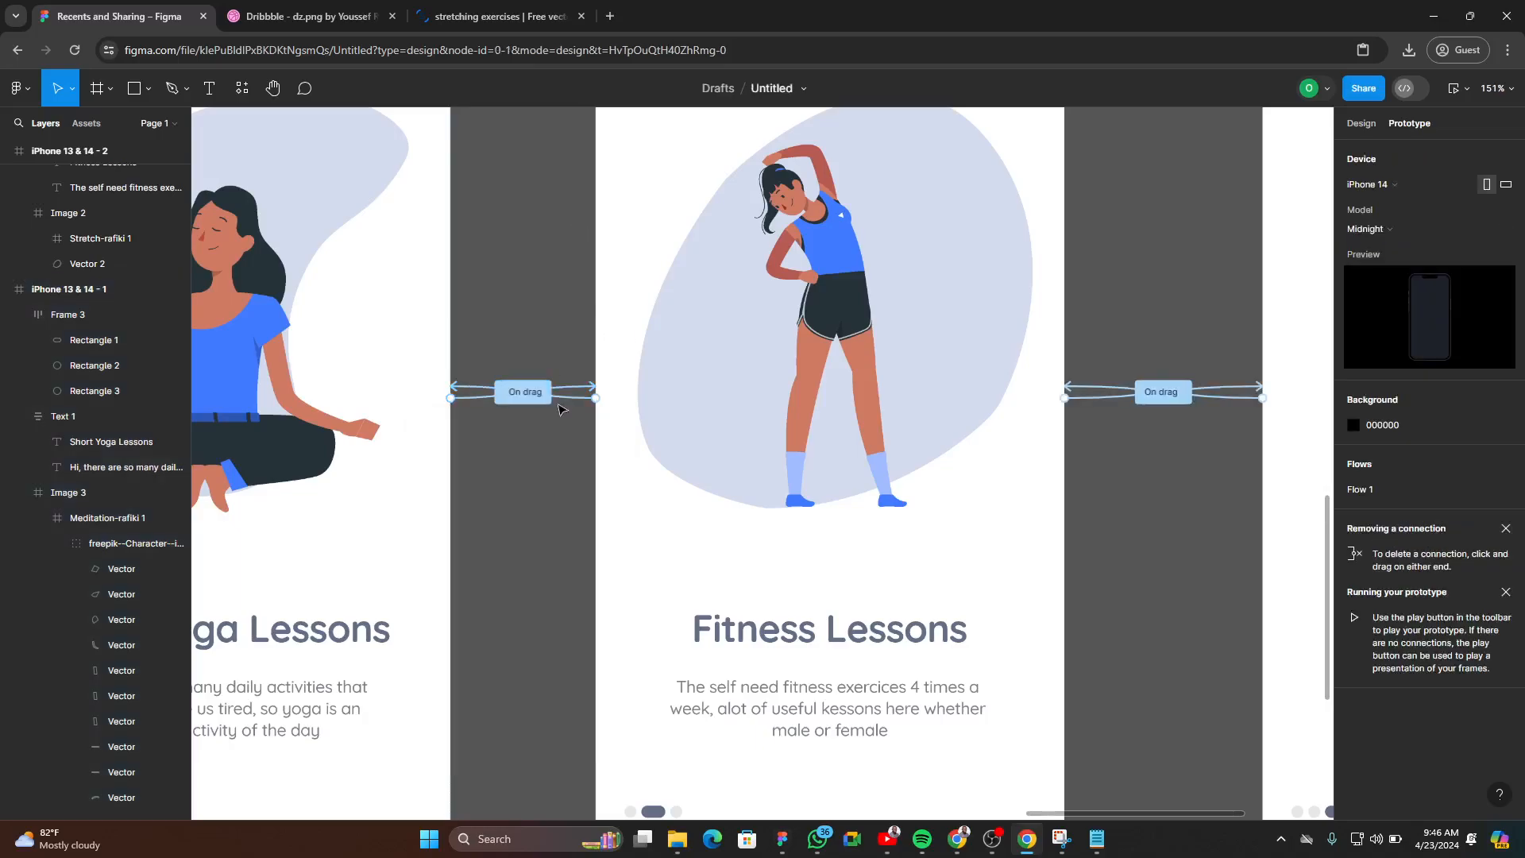
pyautogui.click(559, 406)
pyautogui.click(559, 559)
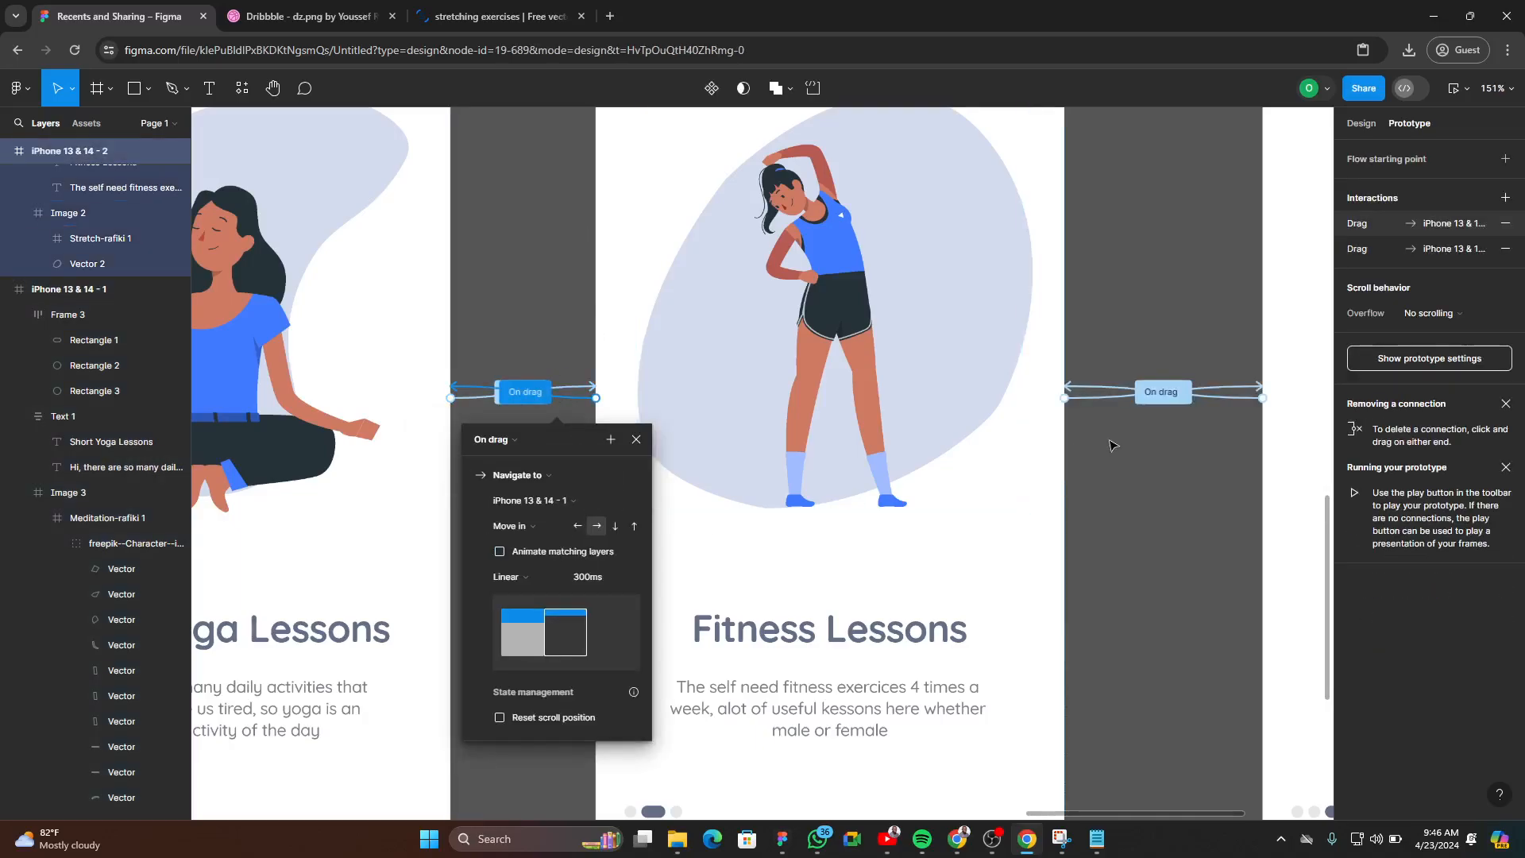
# - Turn off Animate matching layers for the drag connection from iPhone 13 & 14 - 2 to iPhone 13 & 14 - 3
pyautogui.click(1182, 395)
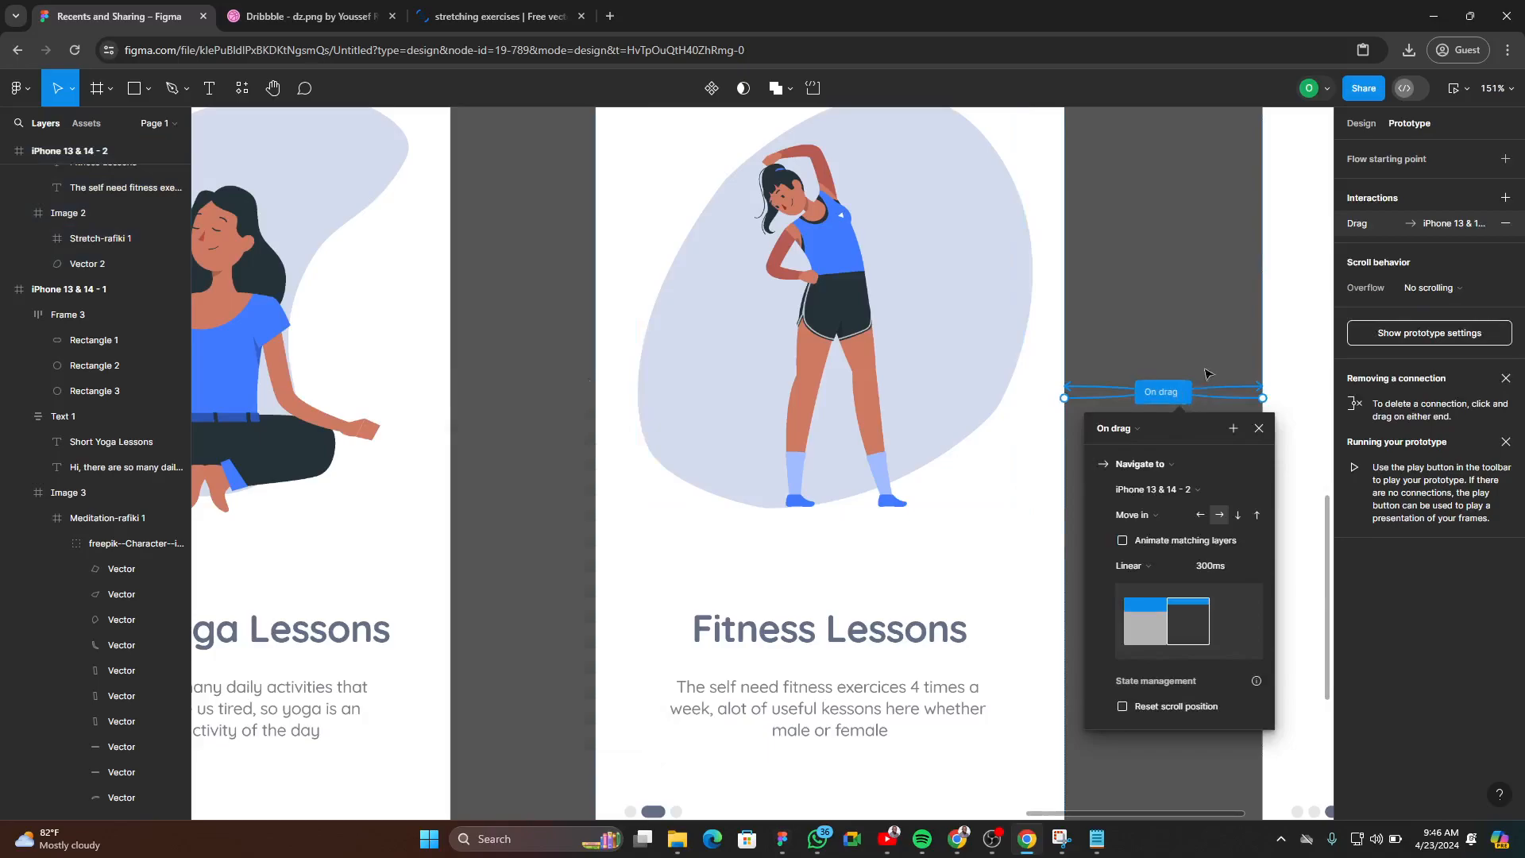
pyautogui.click(1204, 383)
pyautogui.click(1136, 404)
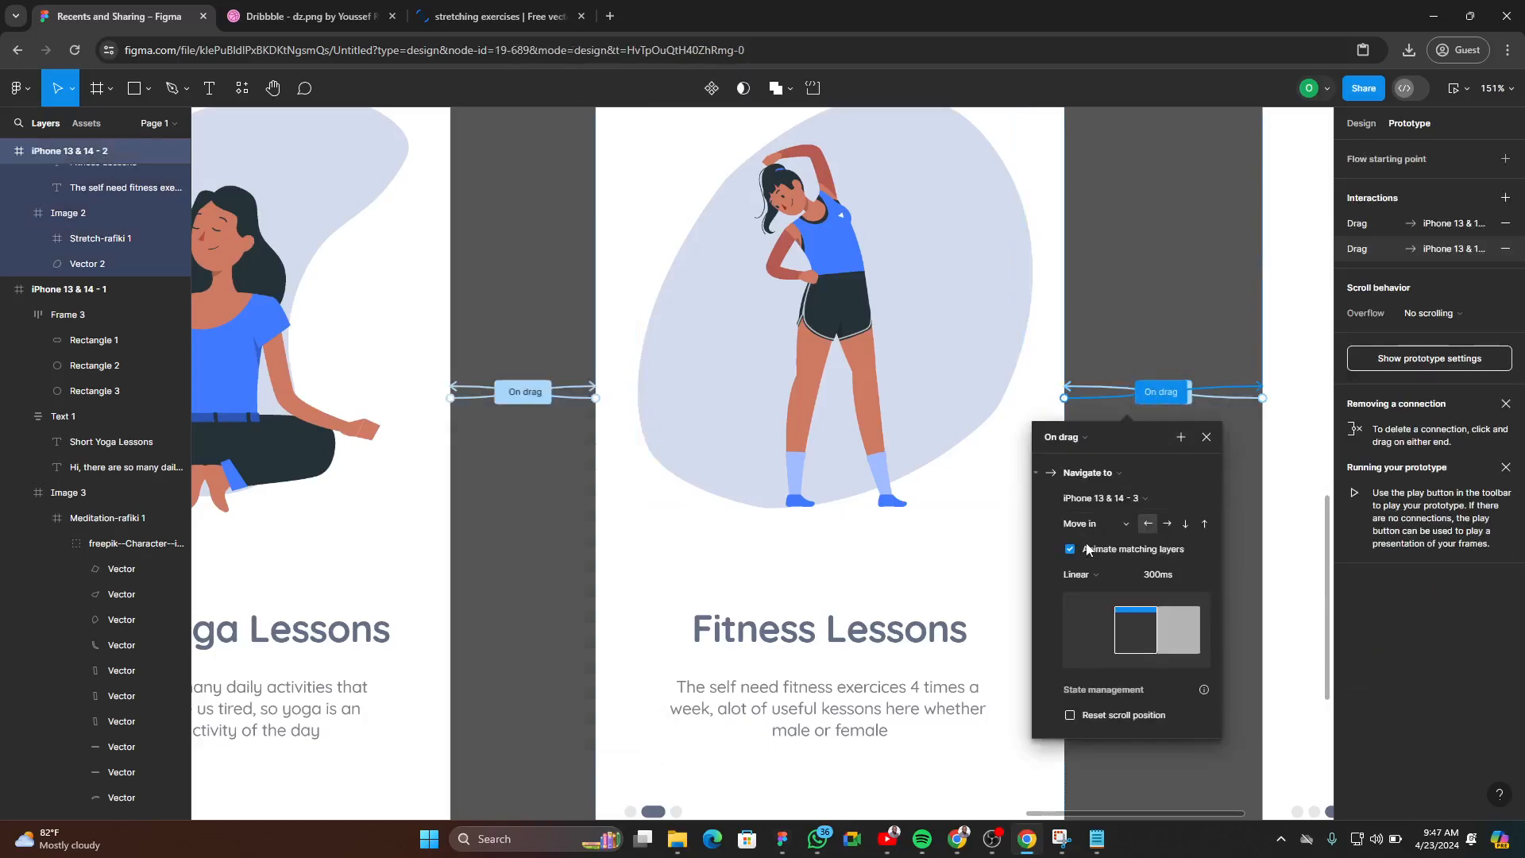
pyautogui.click(1176, 275)
# - Preview Flow 1 inline again, swipe forward and back through the screens to test the plain Move in transitions, and close the preview
pyautogui.scroll(-5, 385, 459)
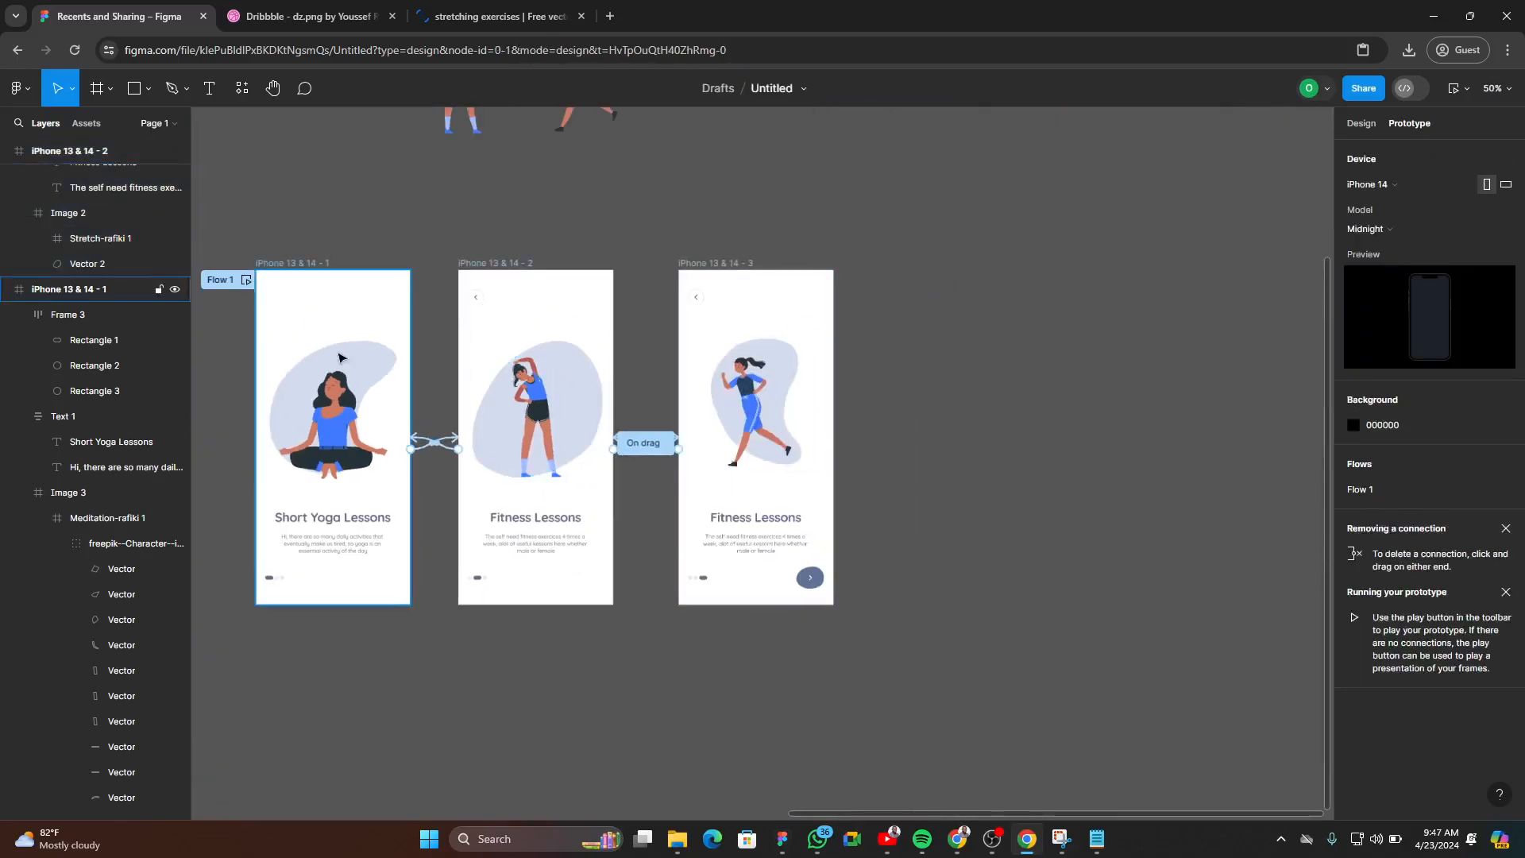
pyautogui.click(244, 283)
pyautogui.moveTo(1227, 461); pyautogui.dragTo(1000, 472)
pyautogui.moveTo(1200, 447); pyautogui.dragTo(947, 466)
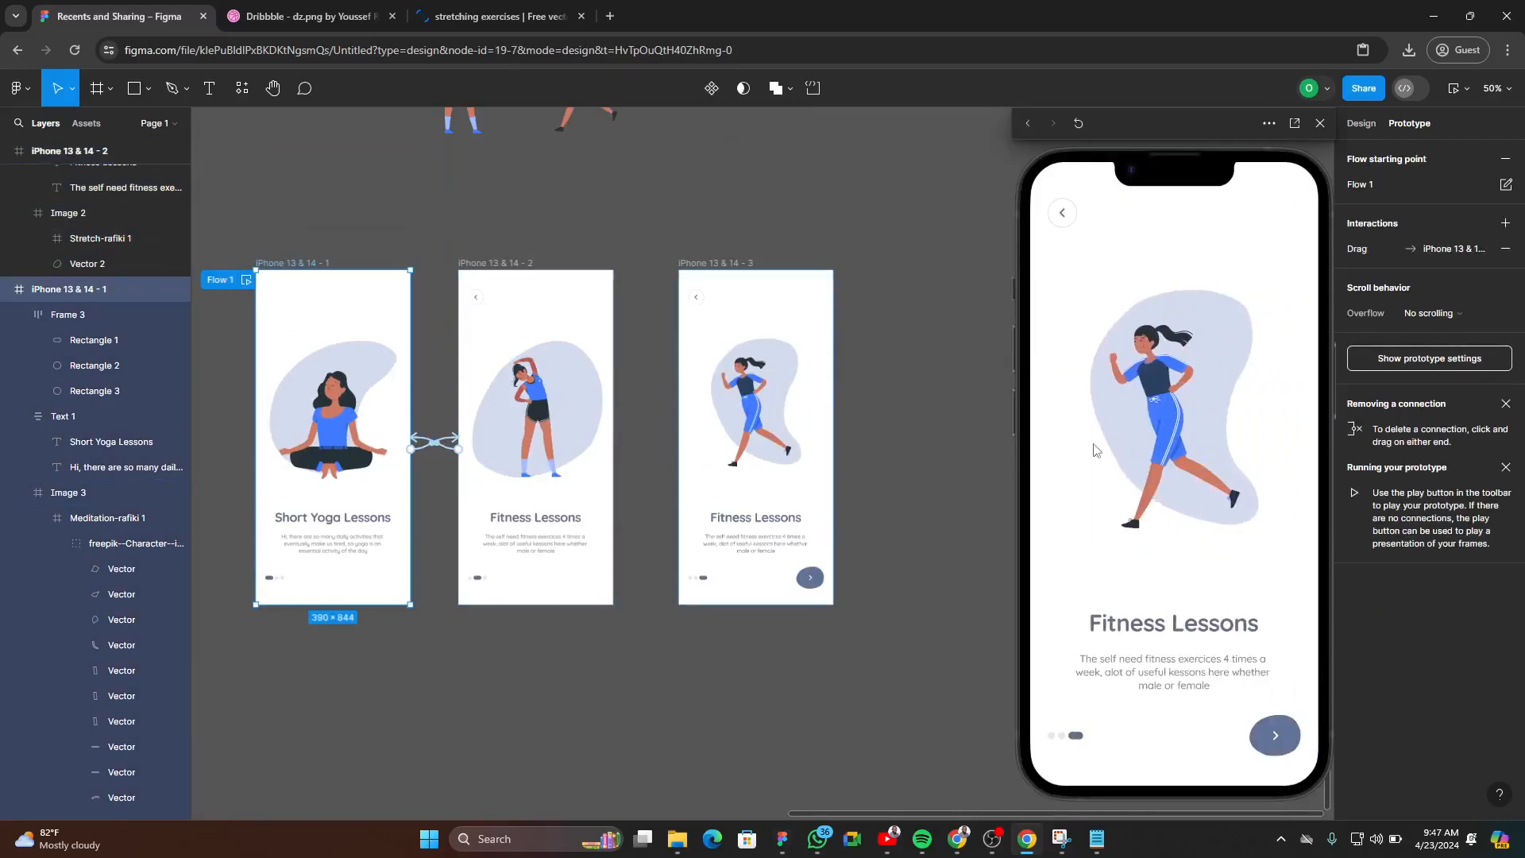
pyautogui.moveTo(1108, 437); pyautogui.dragTo(1330, 453)
pyautogui.moveTo(1212, 472); pyautogui.dragTo(1012, 465)
pyautogui.moveTo(1208, 462); pyautogui.dragTo(1250, 437)
pyautogui.moveTo(1152, 441); pyautogui.dragTo(1022, 462)
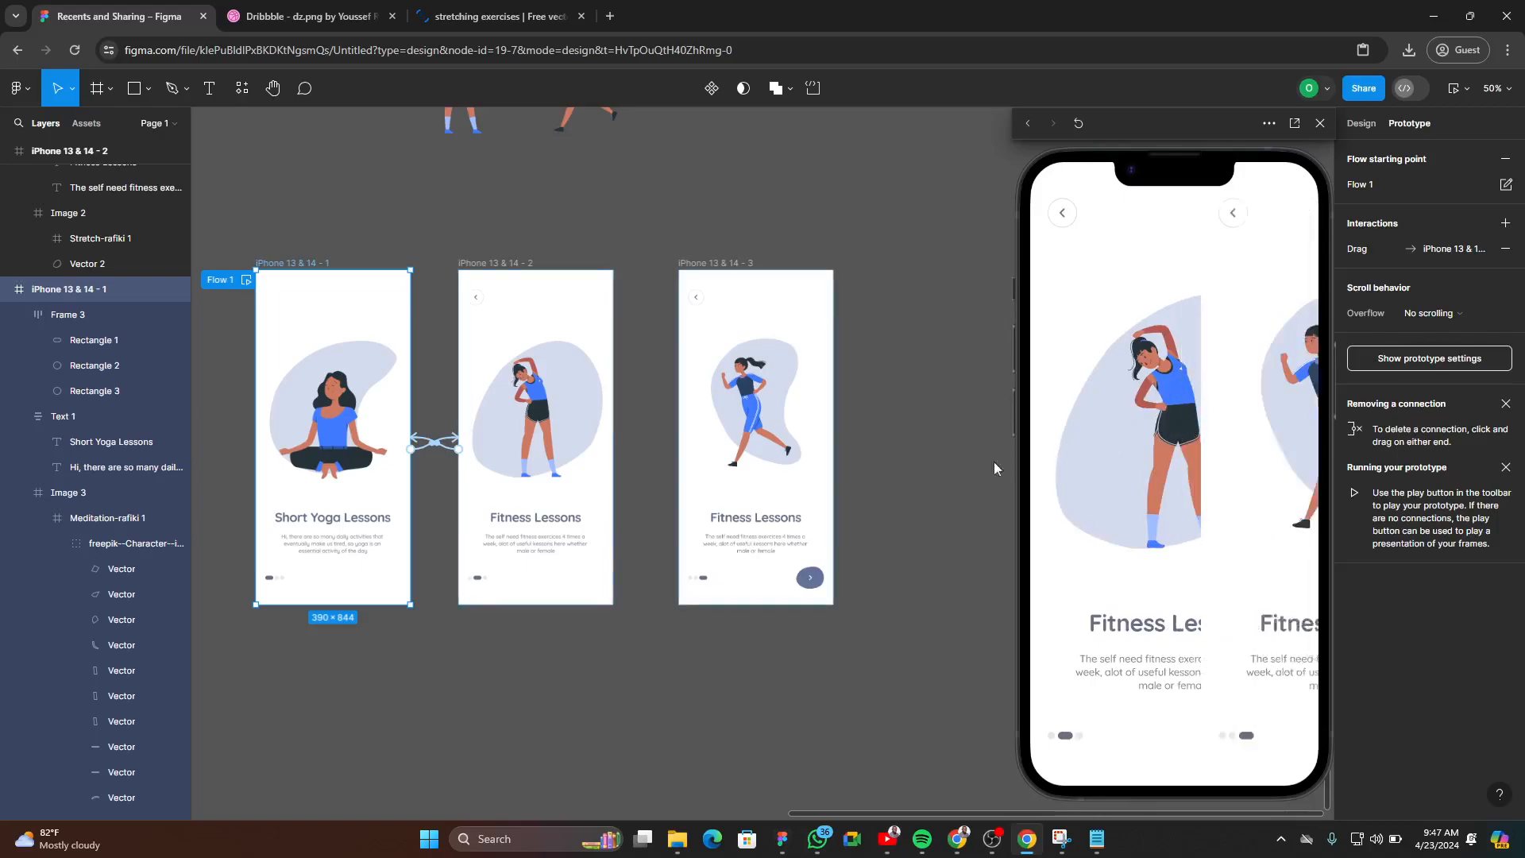
pyautogui.click(517, 668)
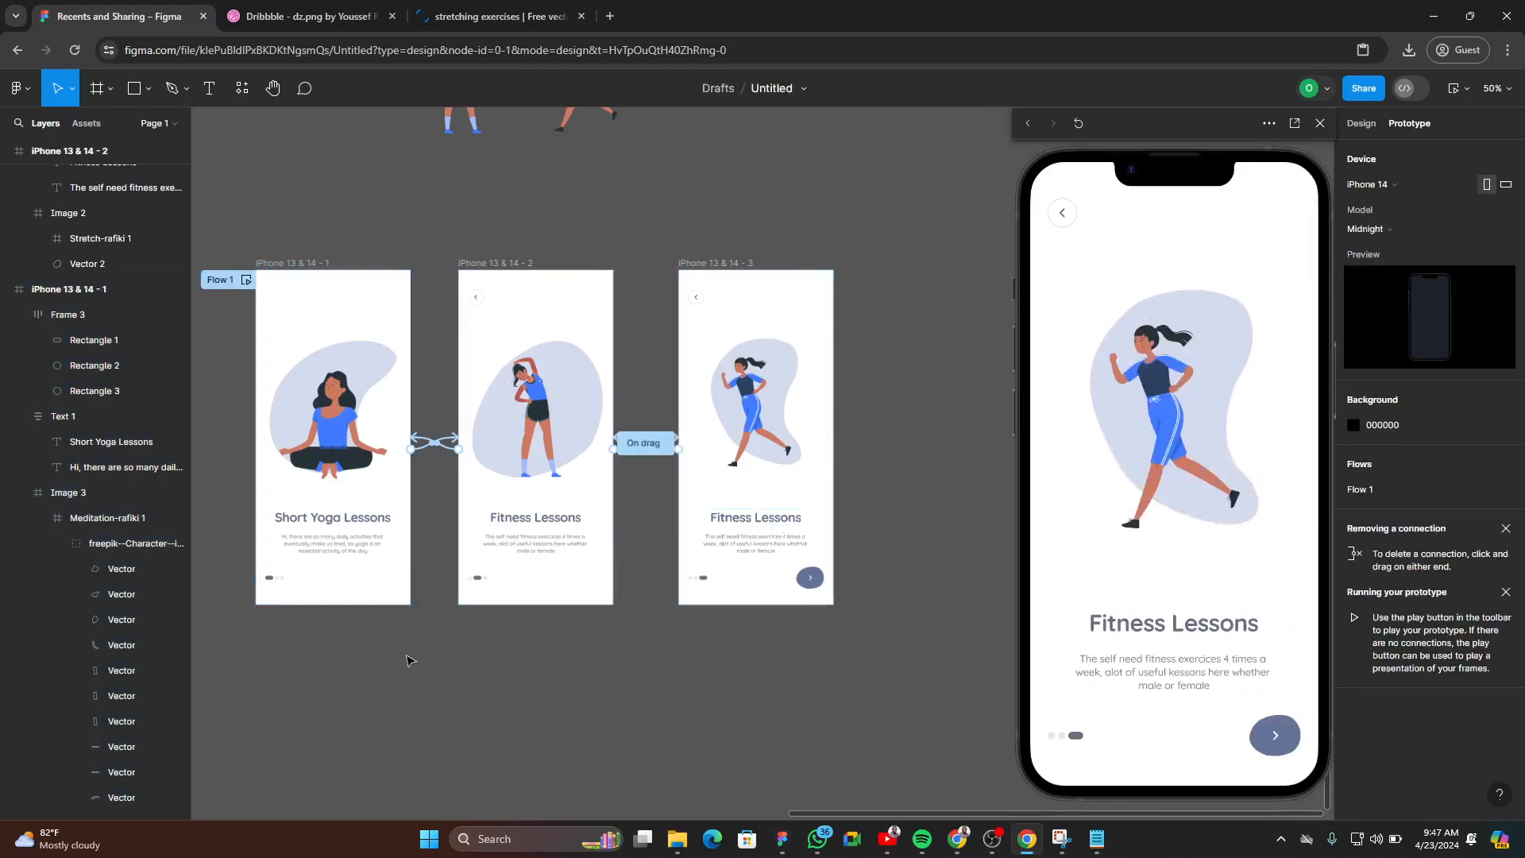
pyautogui.hscroll(-2, 824, 659)
pyautogui.scroll(-1, 824, 660)
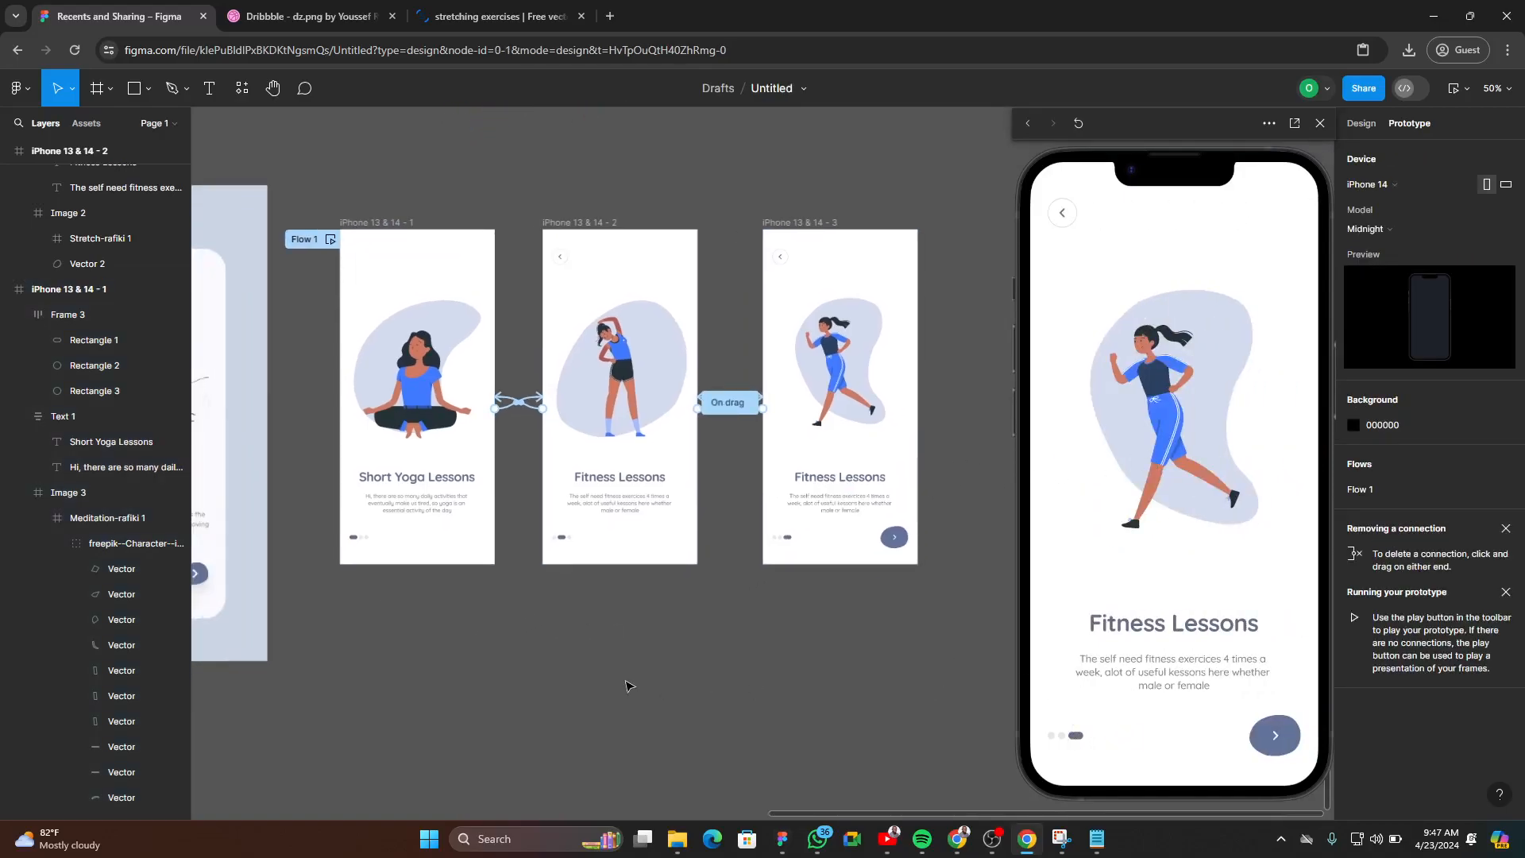
pyautogui.keyDown('ctrl'); pyautogui.scroll(5, 302, 302); pyautogui.keyUp('ctrl')
pyautogui.keyDown('ctrl'); pyautogui.scroll(-2, 403, 368); pyautogui.keyUp('ctrl')
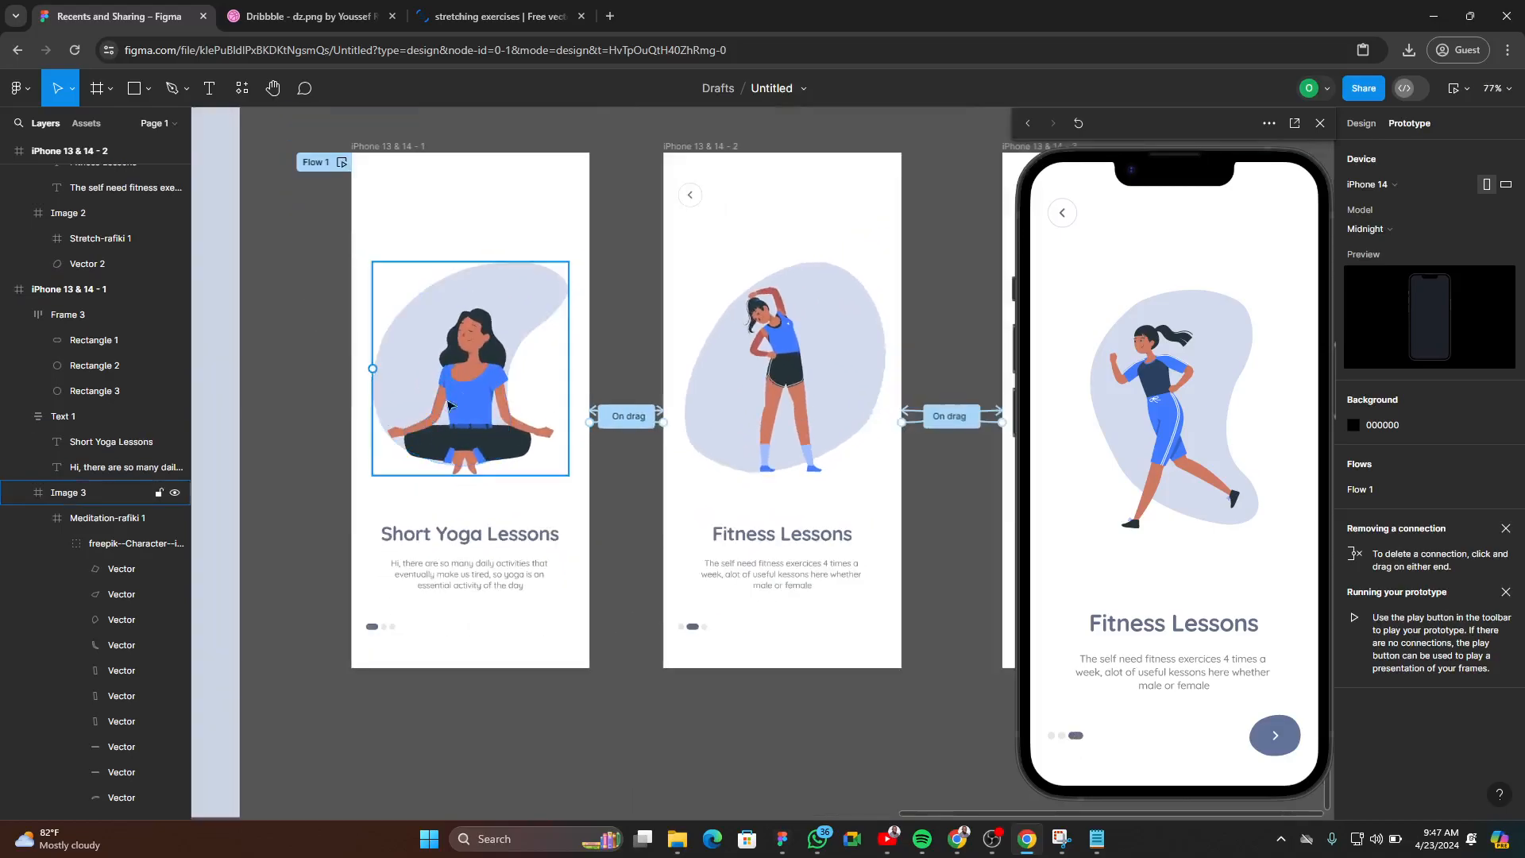
pyautogui.keyDown('ctrl'); pyautogui.scroll(-2, 404, 367); pyautogui.keyUp('ctrl')
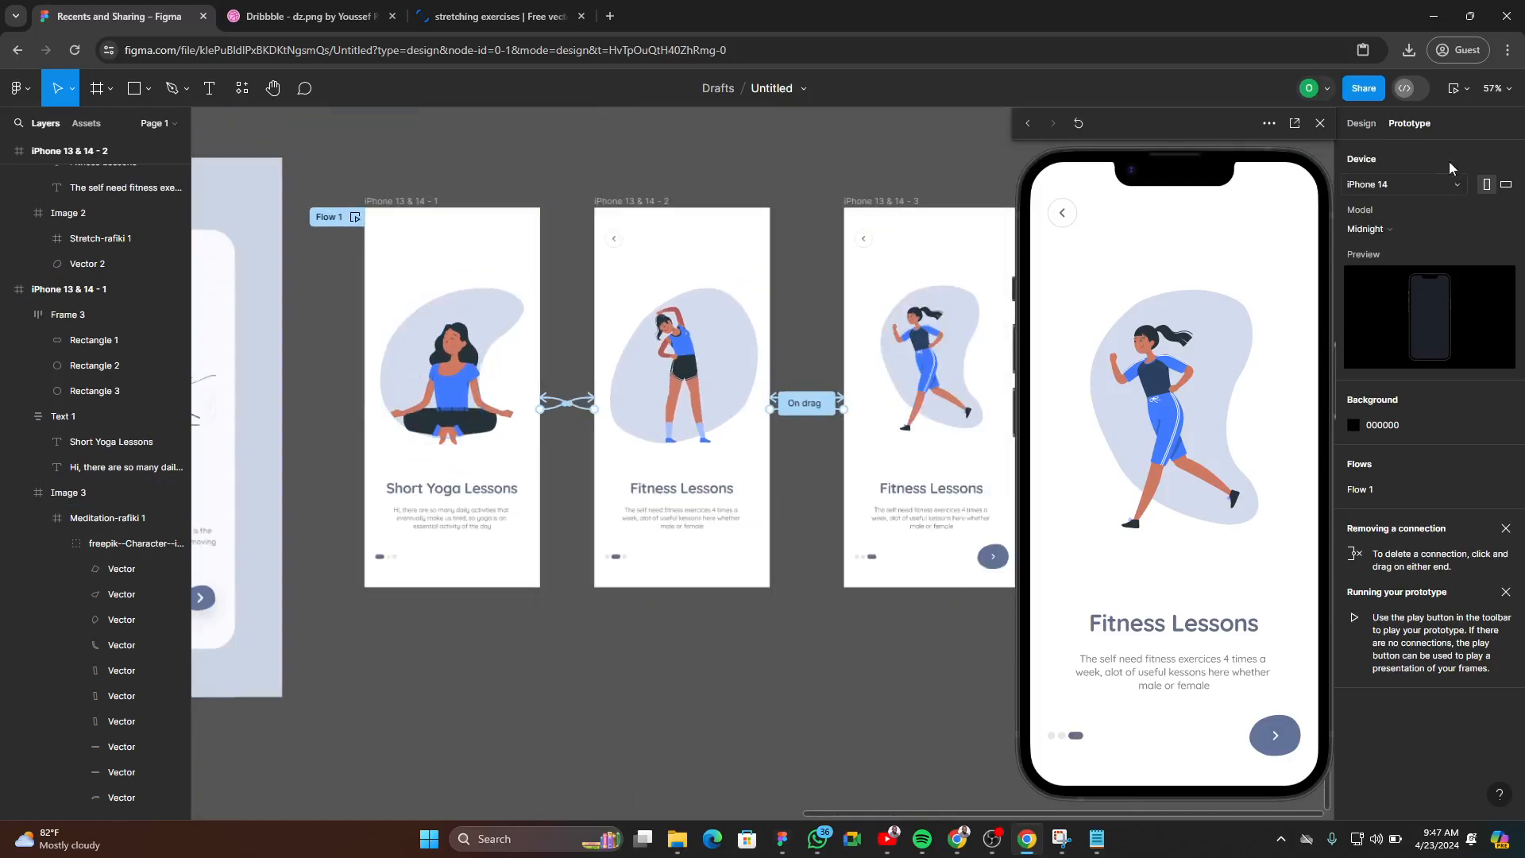
pyautogui.click(1321, 123)
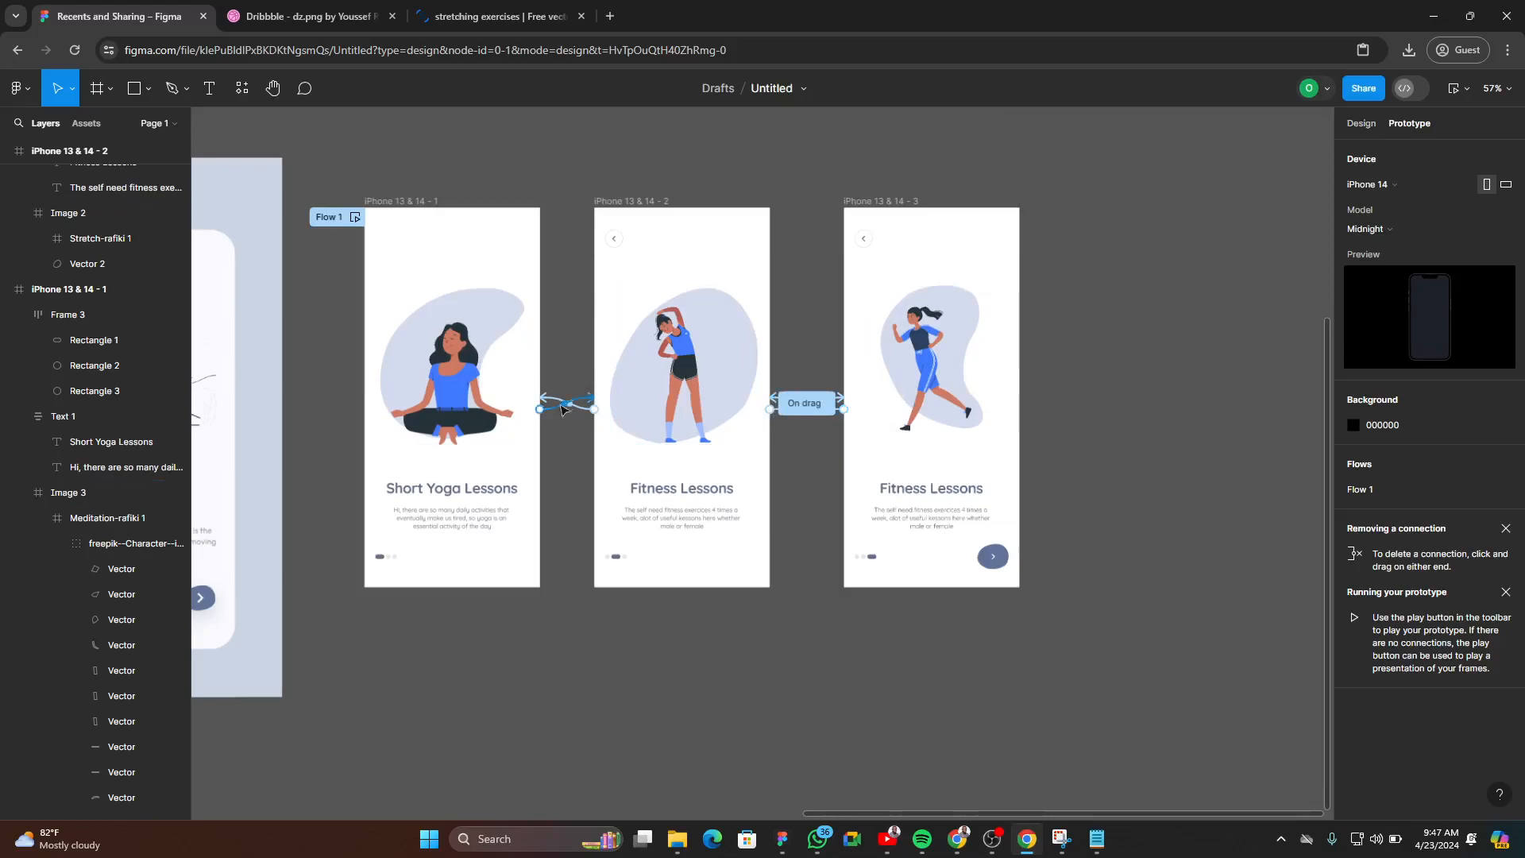
pyautogui.keyDown('ctrl'); pyautogui.scroll(-2, 558, 408); pyautogui.keyUp('ctrl')
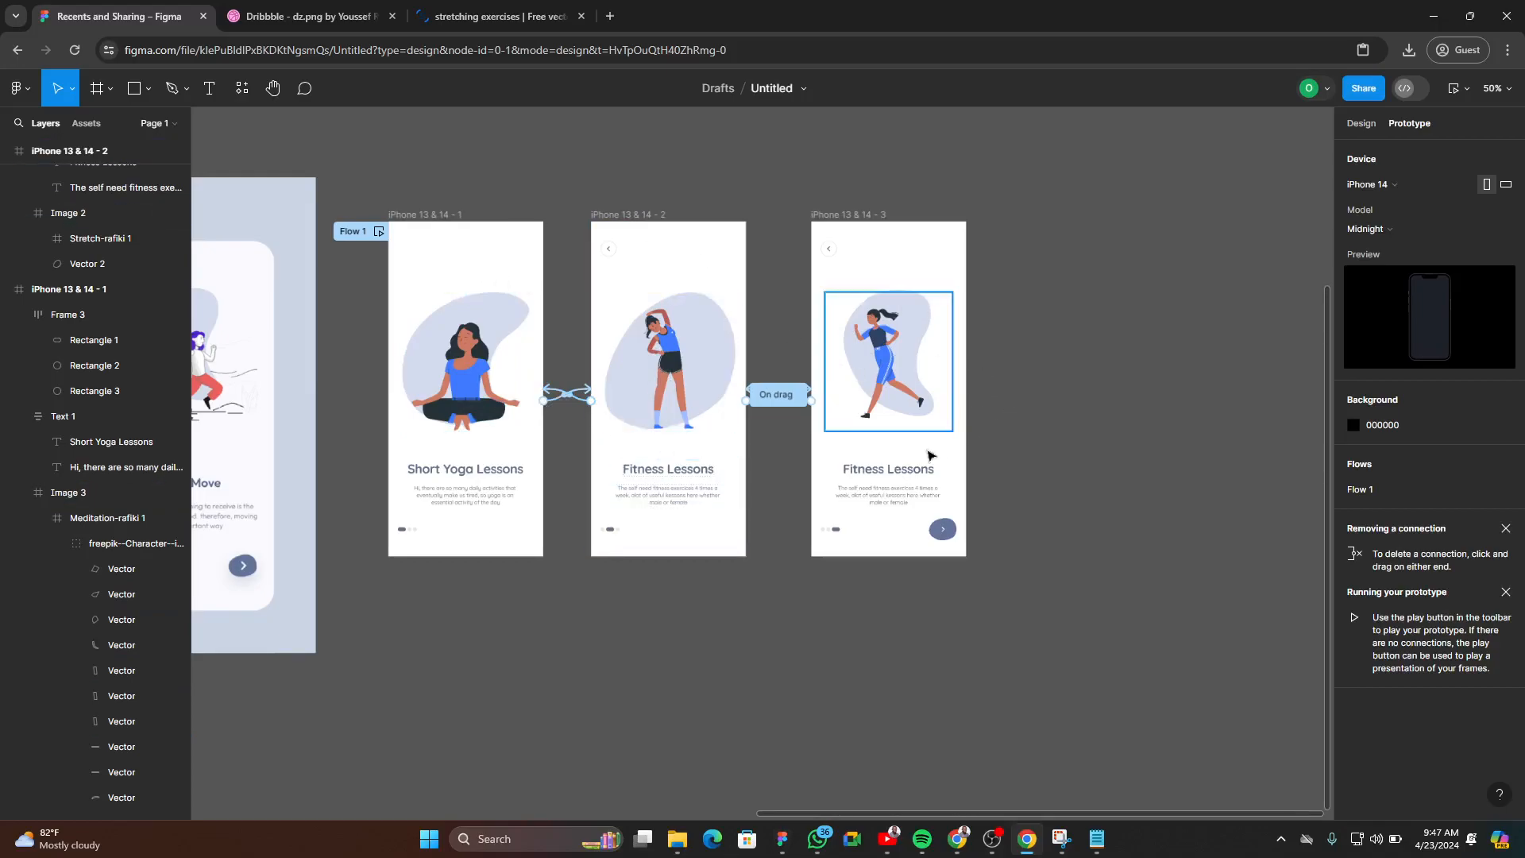
pyautogui.keyDown('ctrl'); pyautogui.scroll(3, 504, 413); pyautogui.keyUp('ctrl')
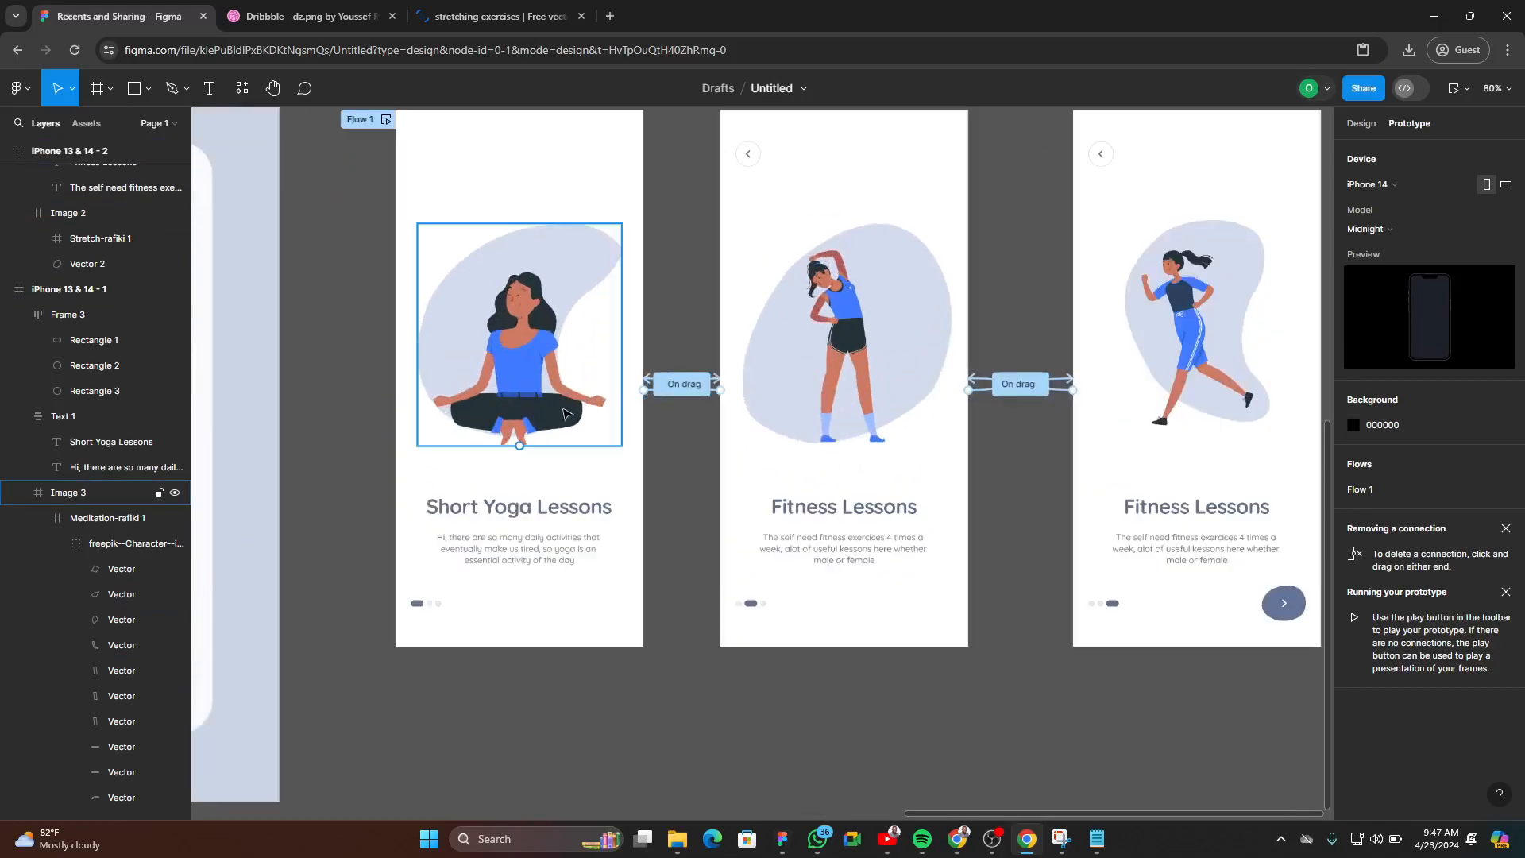
pyautogui.keyDown('ctrl'); pyautogui.scroll(-10, 445, 513); pyautogui.keyUp('ctrl')
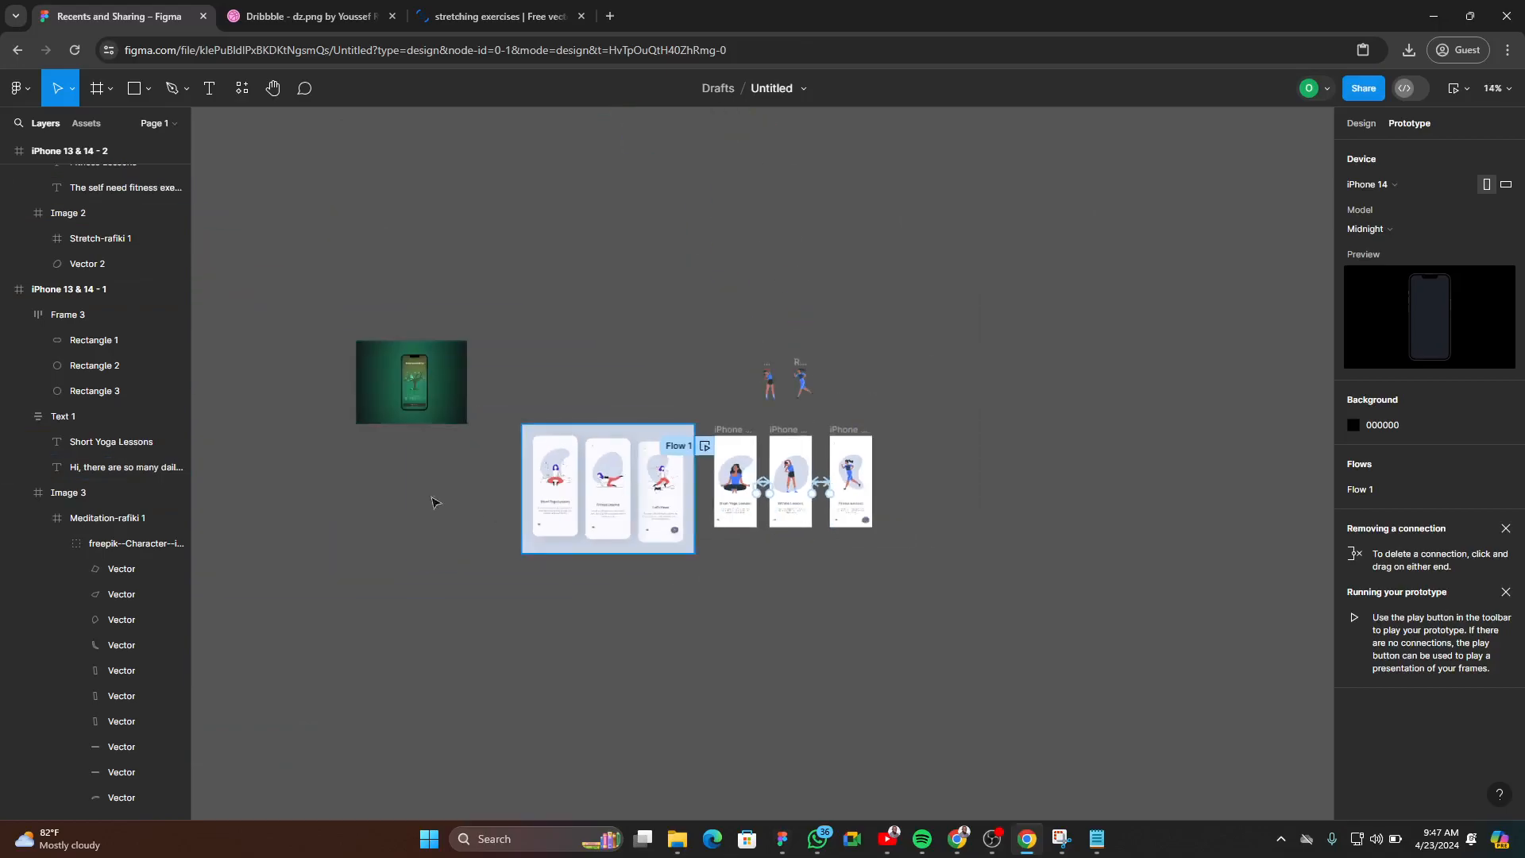
# - Inspect the green phone mockup image and the three connected onboarding screens on the canvas
pyautogui.keyDown('ctrl'); pyautogui.scroll(10, 495, 627); pyautogui.keyUp('ctrl')
pyautogui.keyDown('ctrl'); pyautogui.scroll(-6, 631, 585); pyautogui.keyUp('ctrl')
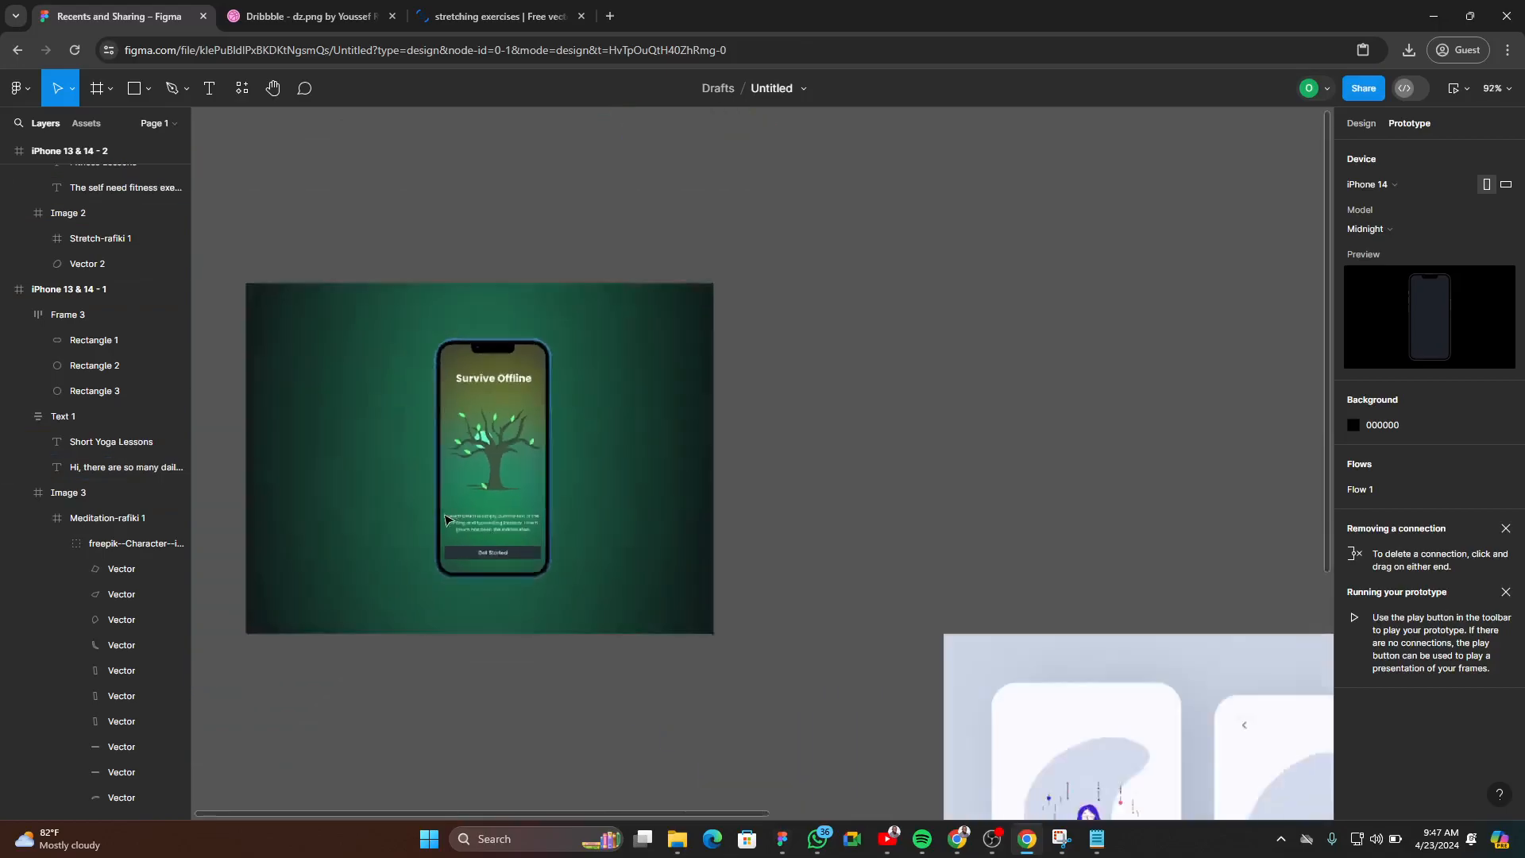
pyautogui.keyDown('ctrl'); pyautogui.scroll(6, 631, 585); pyautogui.keyUp('ctrl')
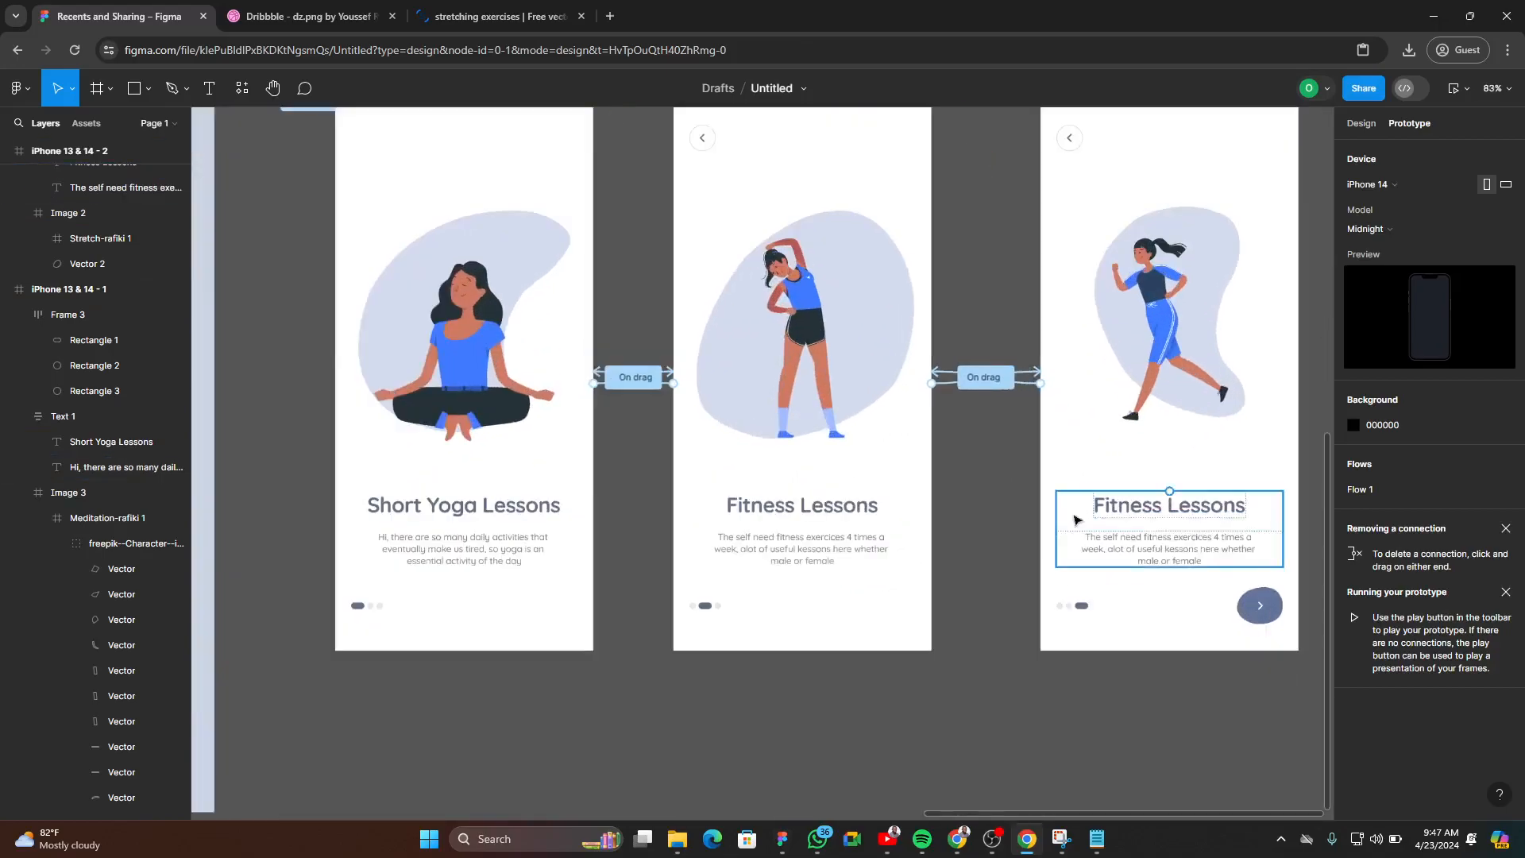
pyautogui.keyDown('ctrl'); pyautogui.scroll(-4, 1112, 524); pyautogui.keyUp('ctrl')
pyautogui.keyDown('ctrl'); pyautogui.scroll(2, 715, 564); pyautogui.keyUp('ctrl')
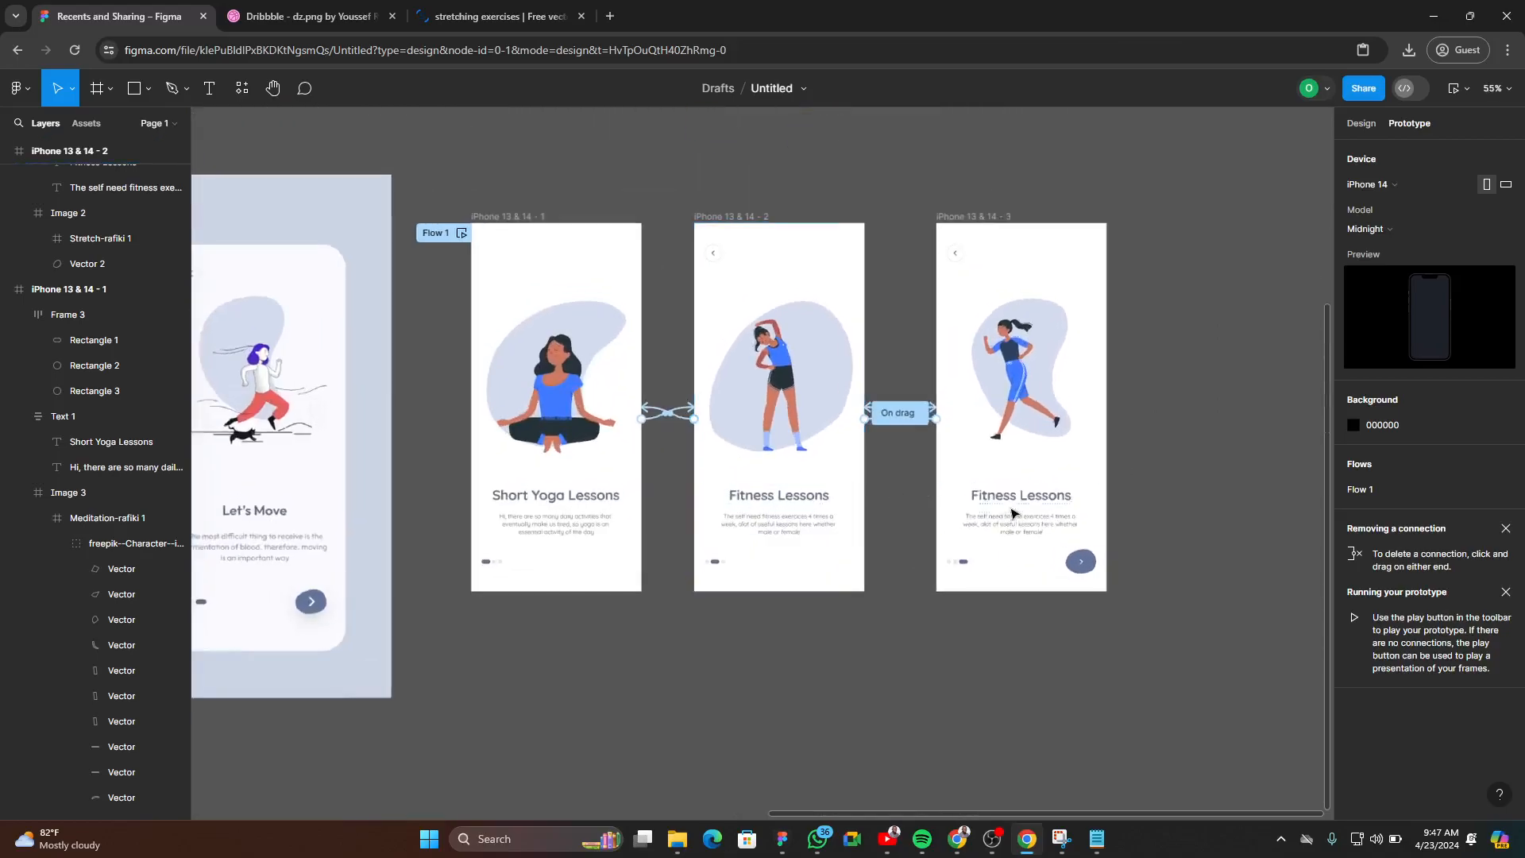
pyautogui.keyDown('ctrl'); pyautogui.scroll(-1, 816, 480); pyautogui.keyUp('ctrl')
pyautogui.keyDown('ctrl'); pyautogui.scroll(1, 714, 461); pyautogui.keyUp('ctrl')
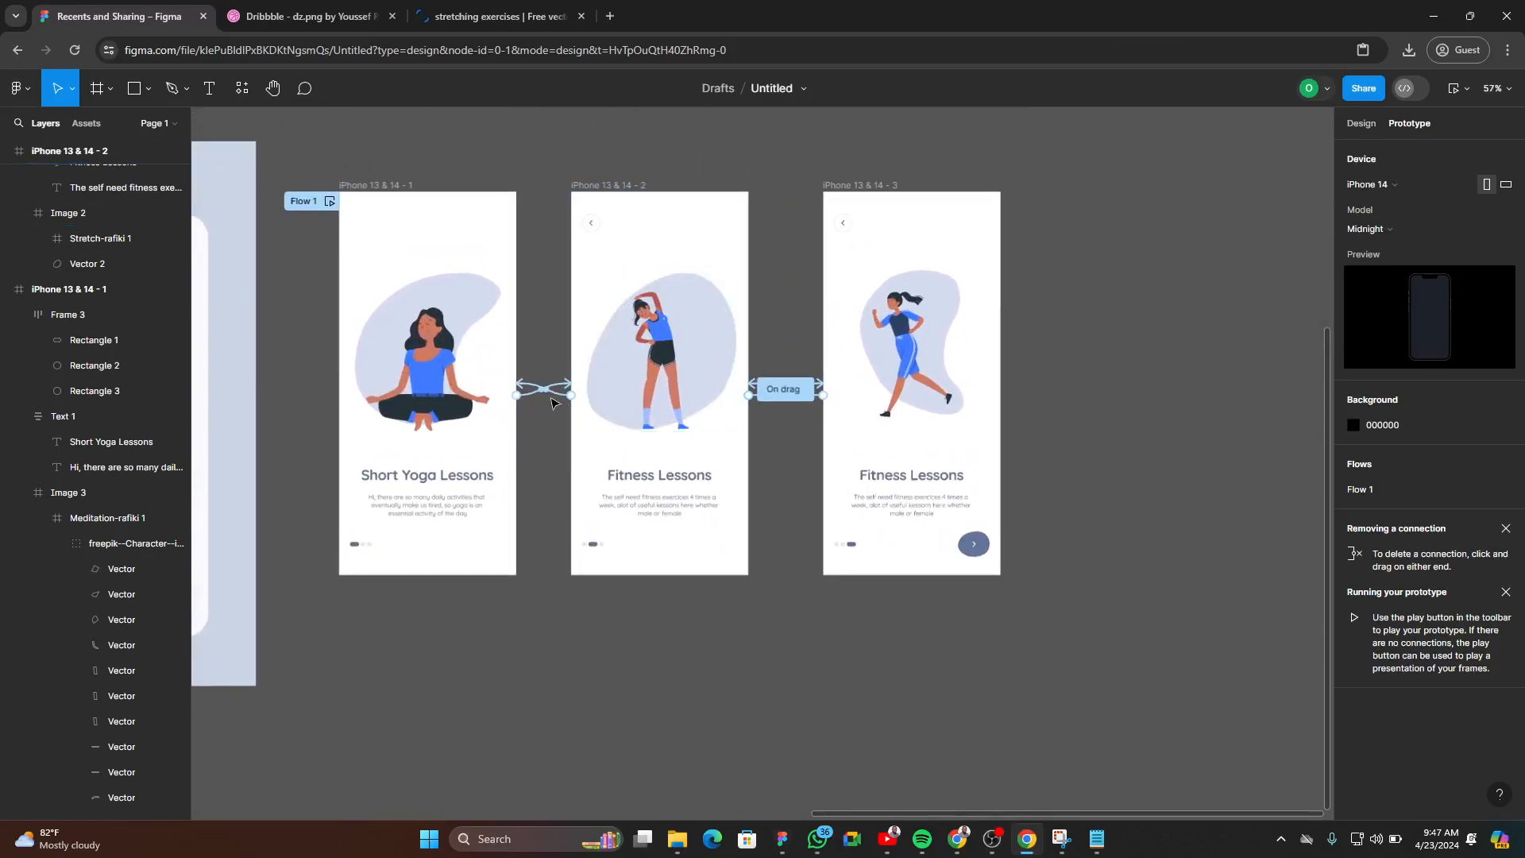
pyautogui.keyDown('ctrl'); pyautogui.scroll(3, 420, 402); pyautogui.keyUp('ctrl')
pyautogui.keyDown('ctrl'); pyautogui.scroll(-2, 421, 403); pyautogui.keyUp('ctrl')
pyautogui.keyDown('ctrl'); pyautogui.scroll(3, 794, 467); pyautogui.keyUp('ctrl')
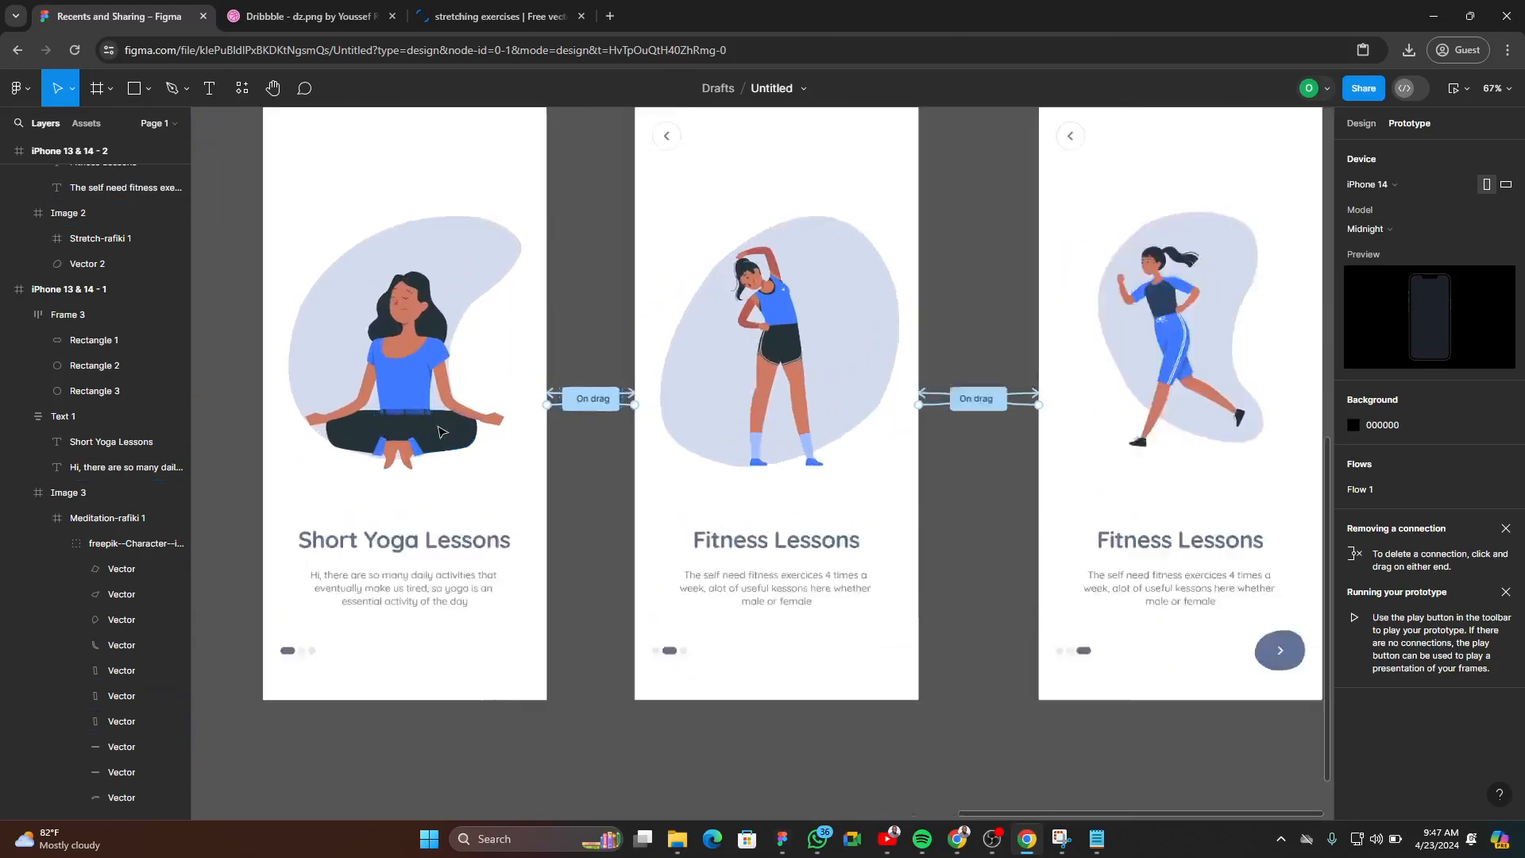
pyautogui.keyDown('ctrl'); pyautogui.scroll(-2, 802, 444); pyautogui.keyUp('ctrl')
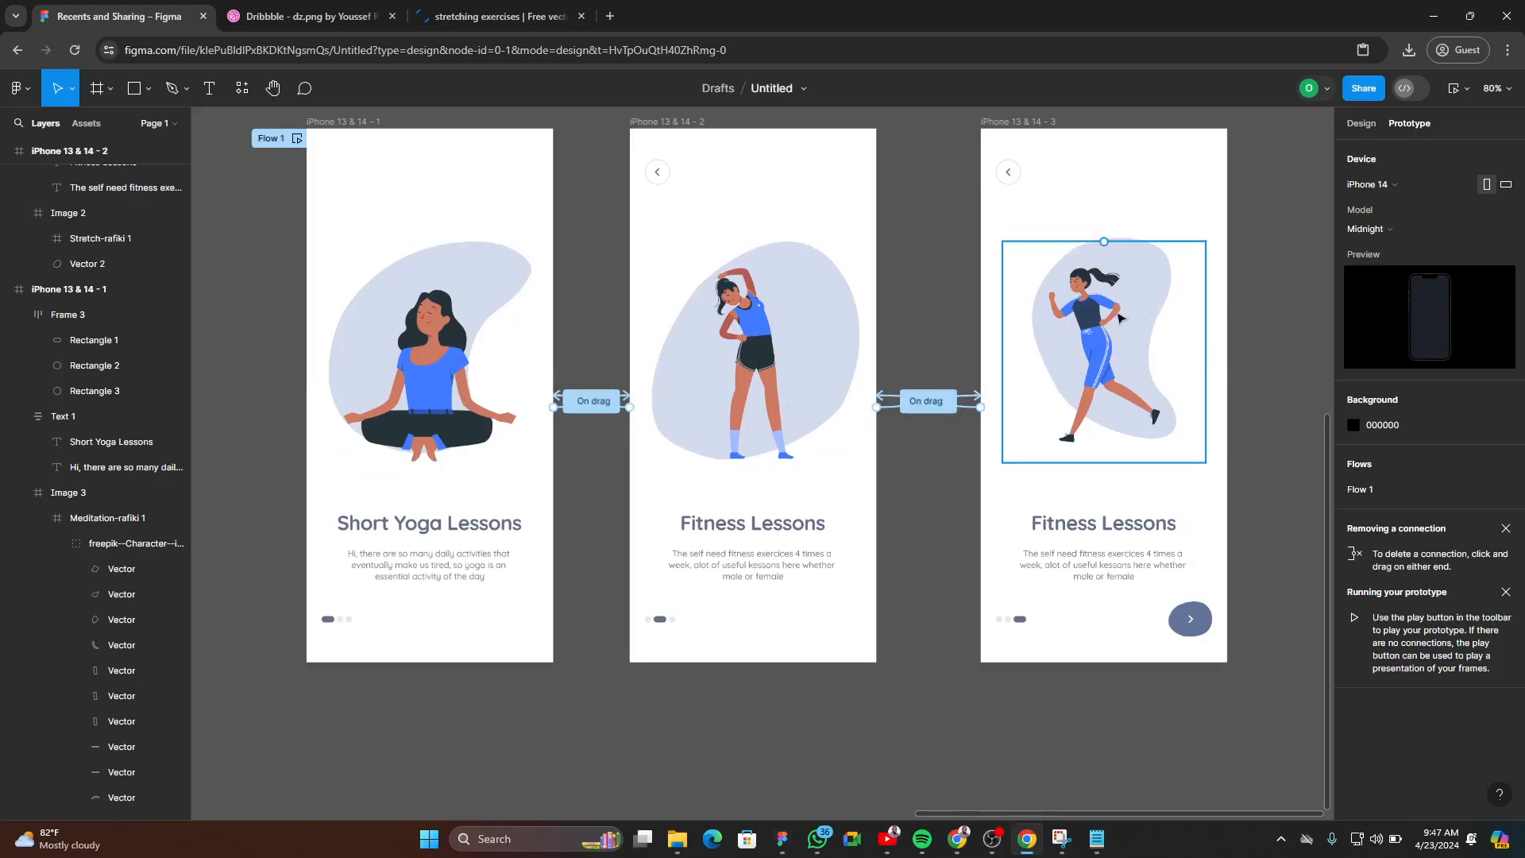
pyautogui.hscroll(2, 1171, 315)
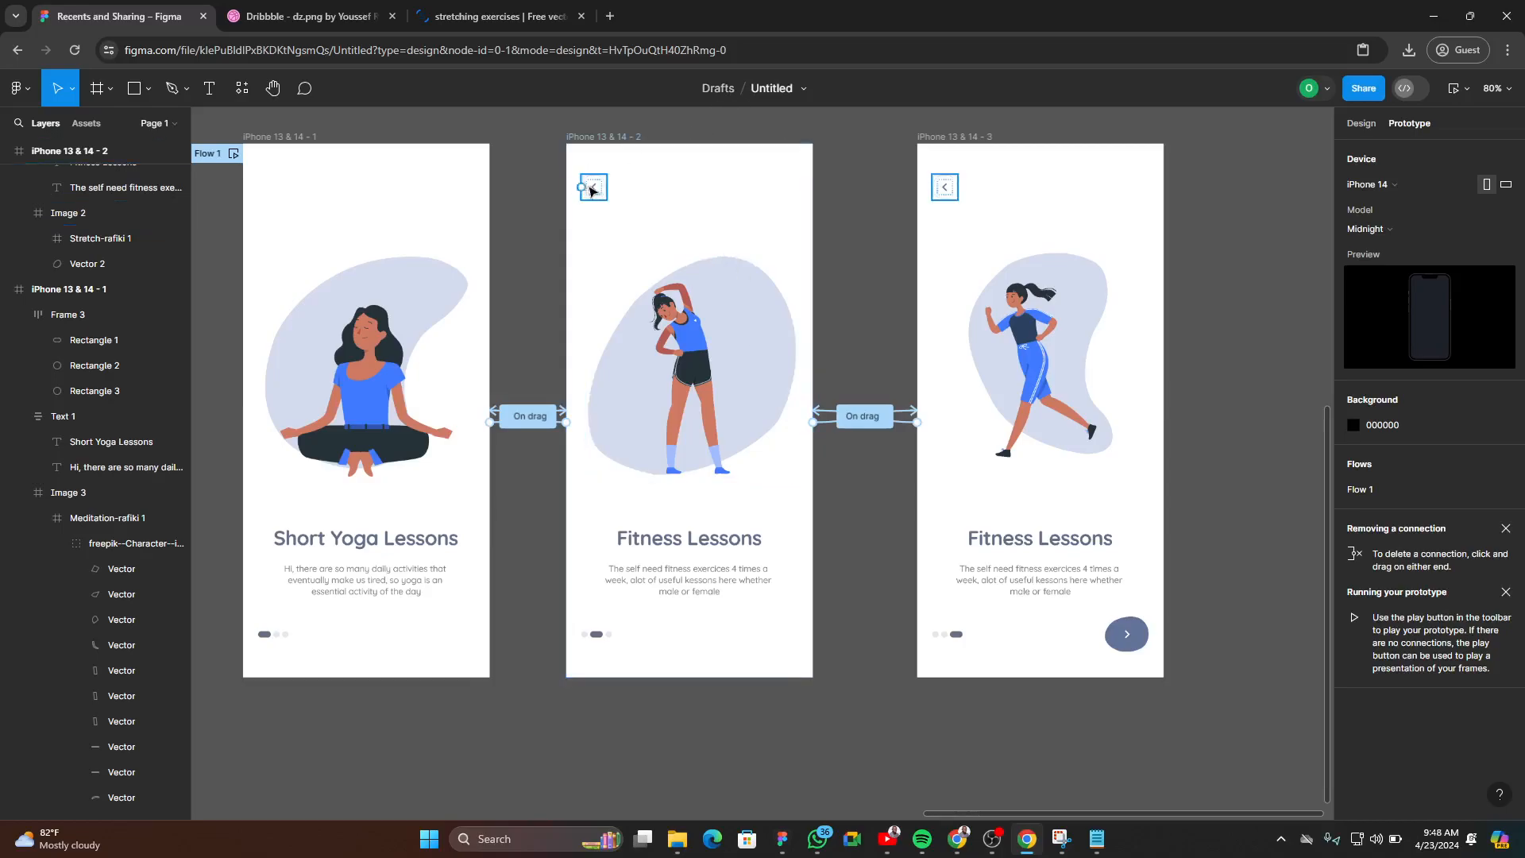
# - Connect the back arrow on iPhone 13 & 14 - 2 to the Back action, triggered on tap
pyautogui.scroll(3, 692, 195)
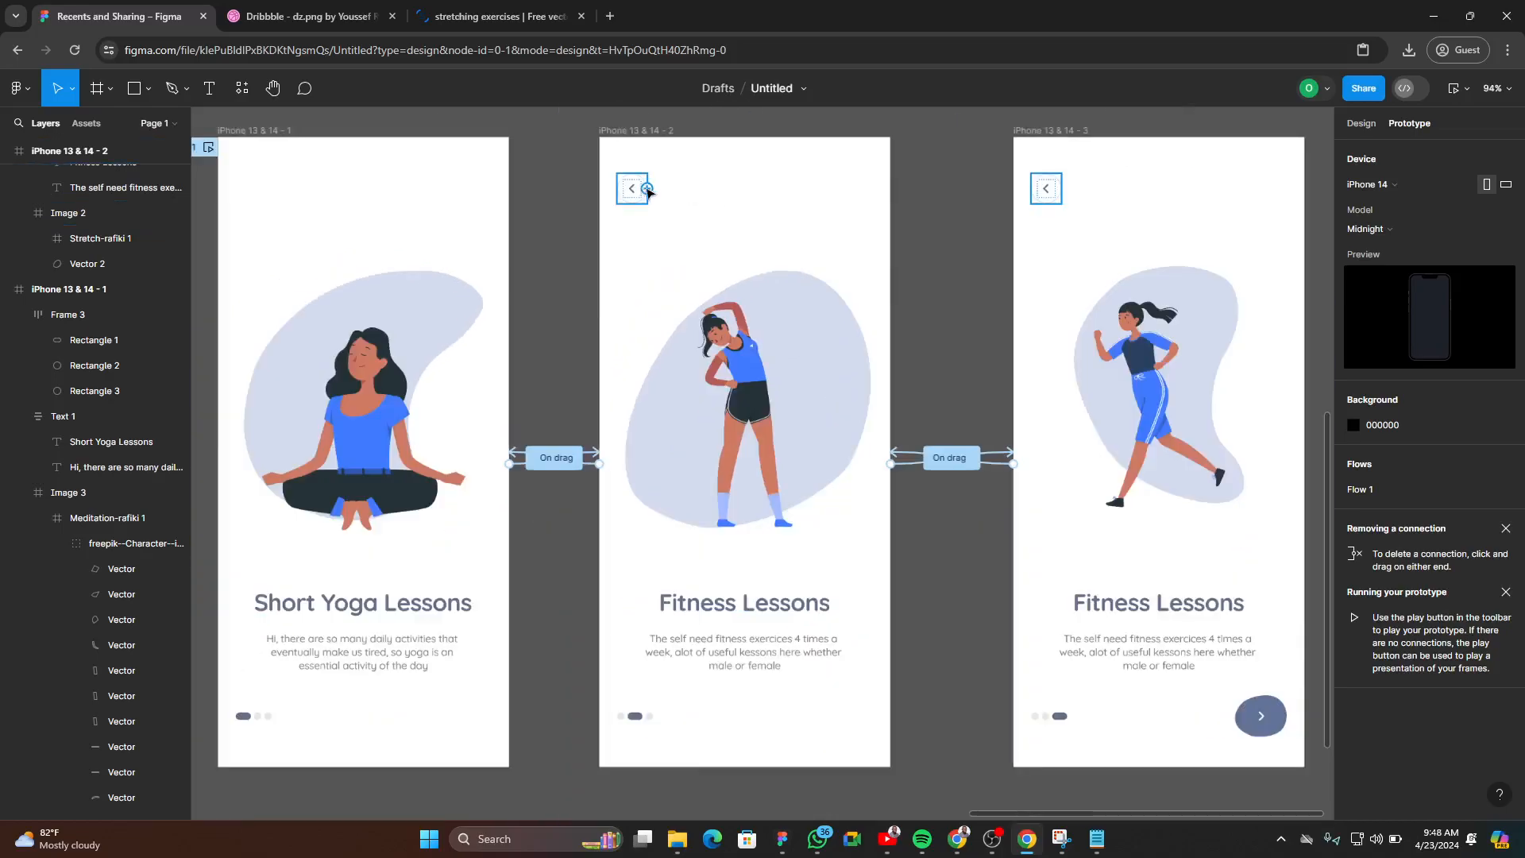
pyautogui.moveTo(650, 190); pyautogui.dragTo(806, 159)
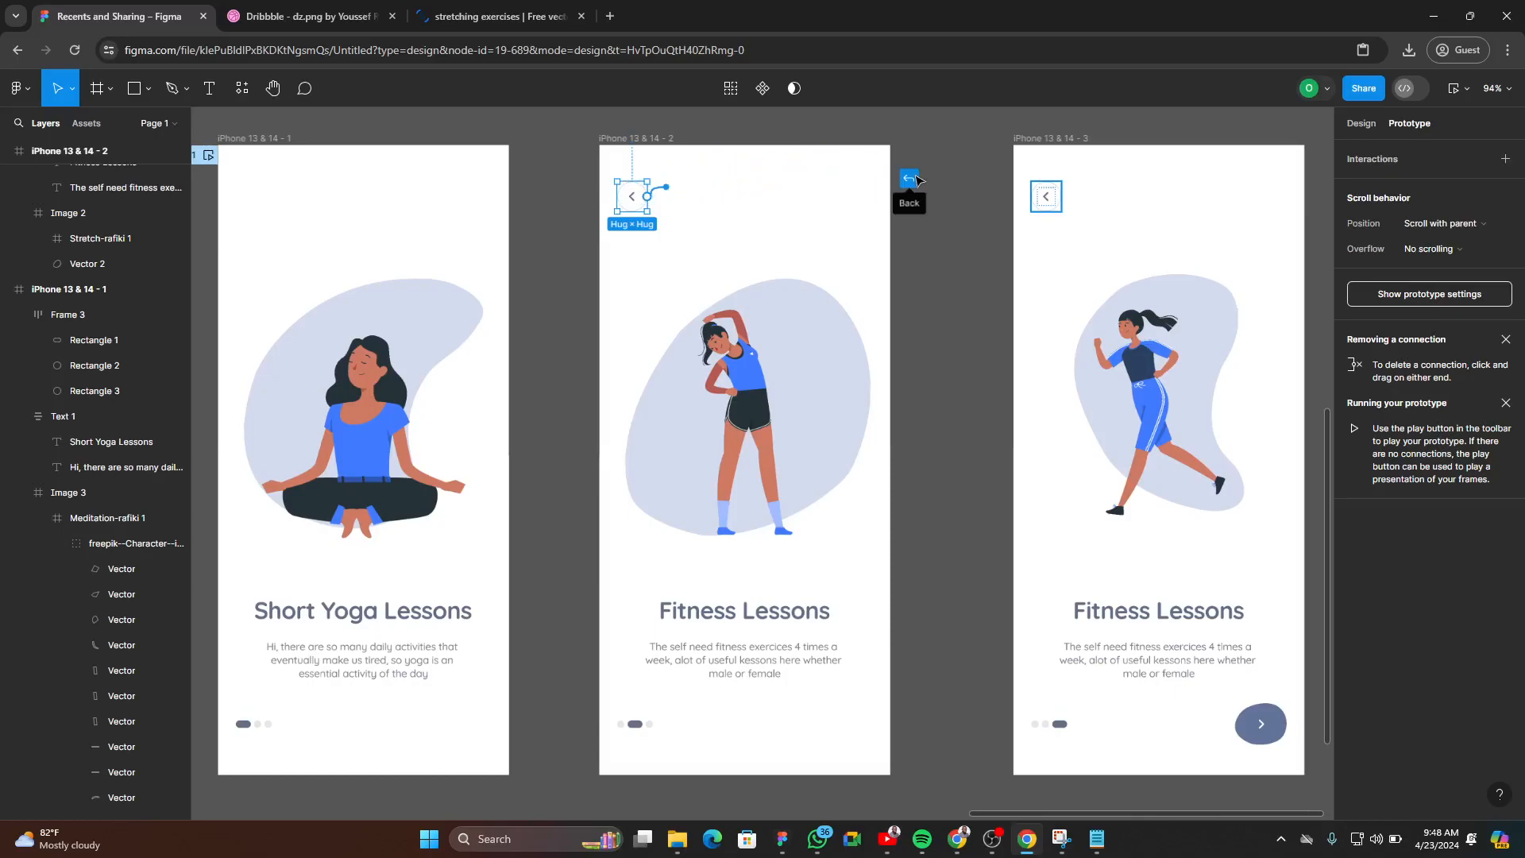
pyautogui.moveTo(919, 181); pyautogui.dragTo(919, 181)
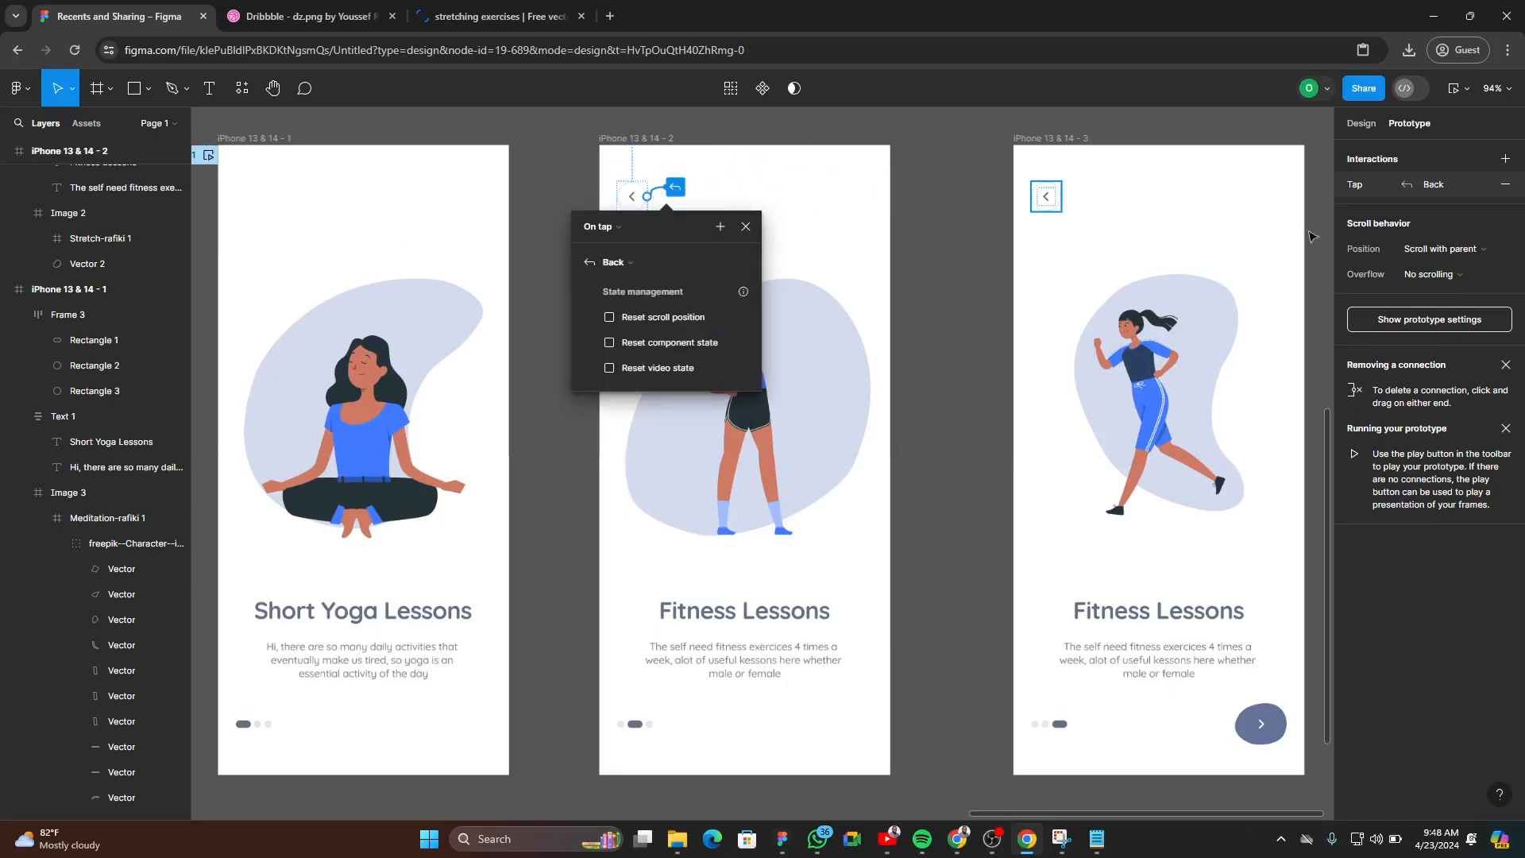
# - Try to add a prototype connection from the back arrow on iPhone 13 & 14 - 3
pyautogui.click(1048, 200)
pyautogui.moveTo(1061, 202); pyautogui.dragTo(1294, 189)
pyautogui.click(1258, 135)
# - Preview Flow 1 inline, swipe to the second screen and test its back arrow repeatedly, and close the preview
pyautogui.scroll(-3, 667, 298)
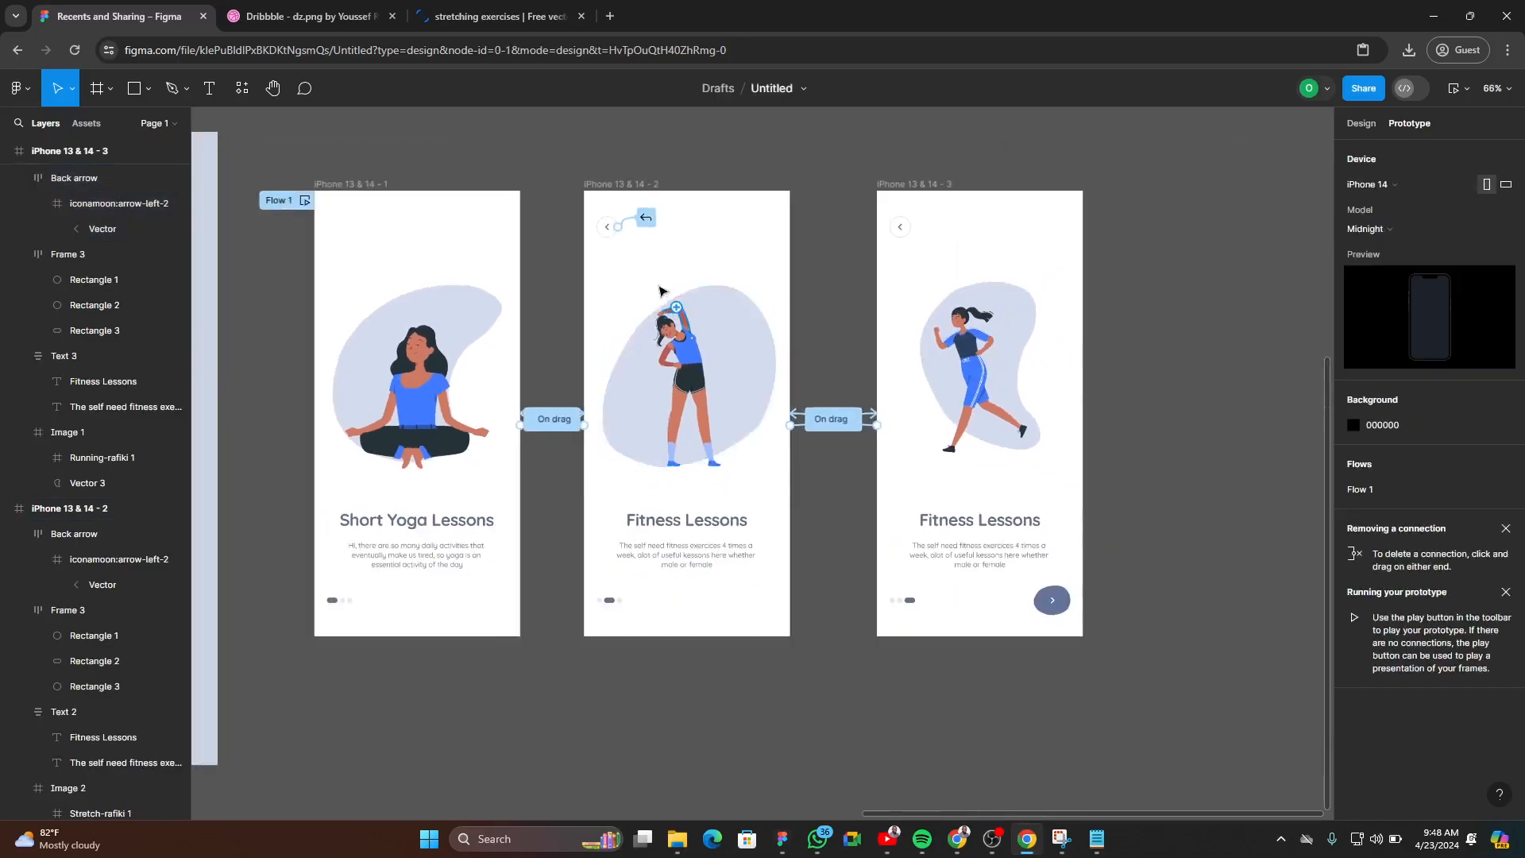
pyautogui.click(305, 200)
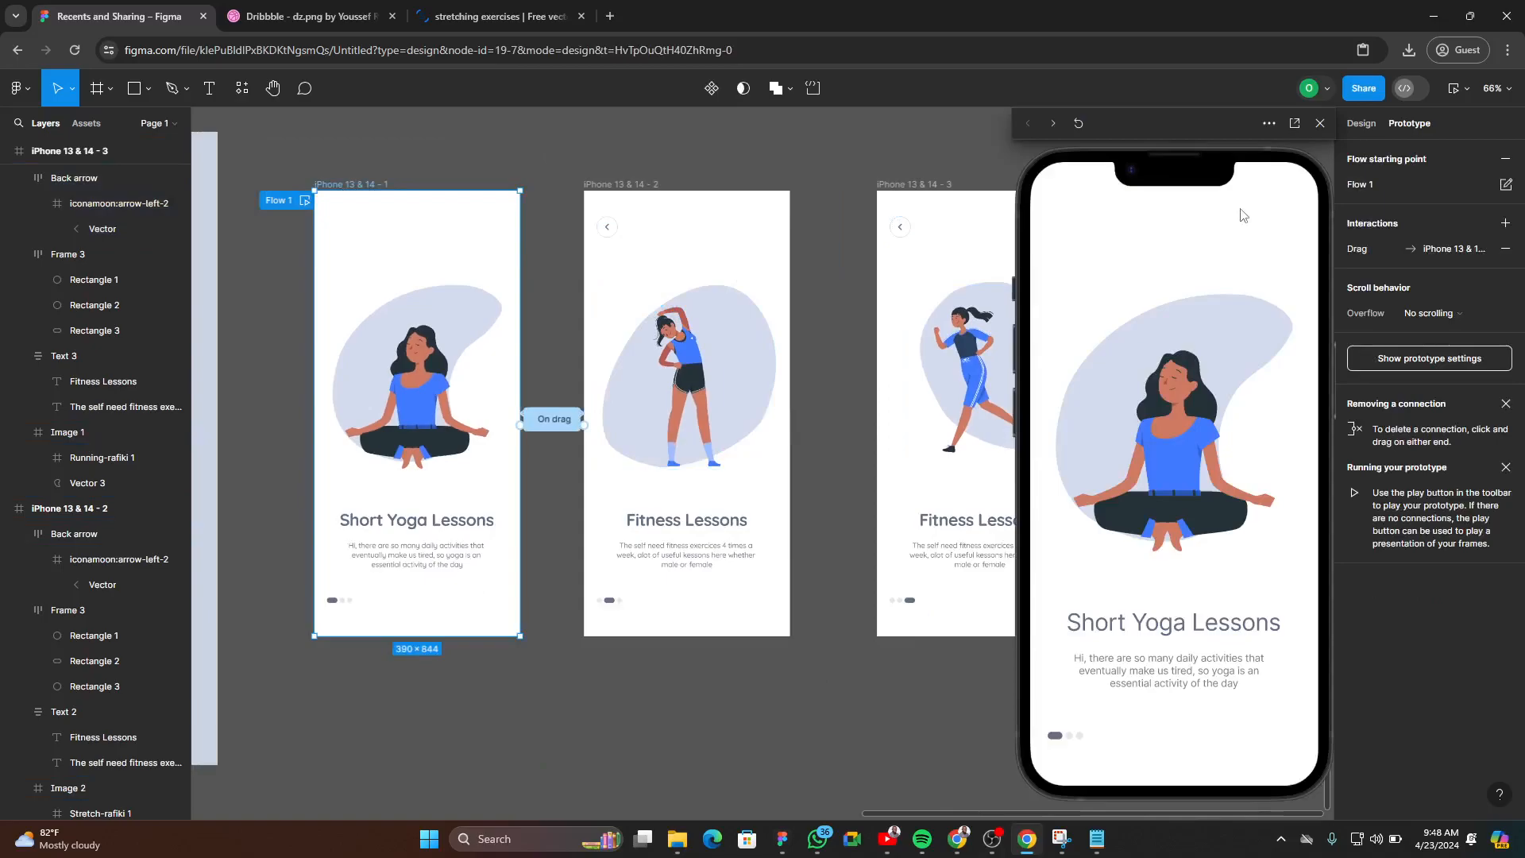
pyautogui.moveTo(1268, 385); pyautogui.dragTo(1256, 418)
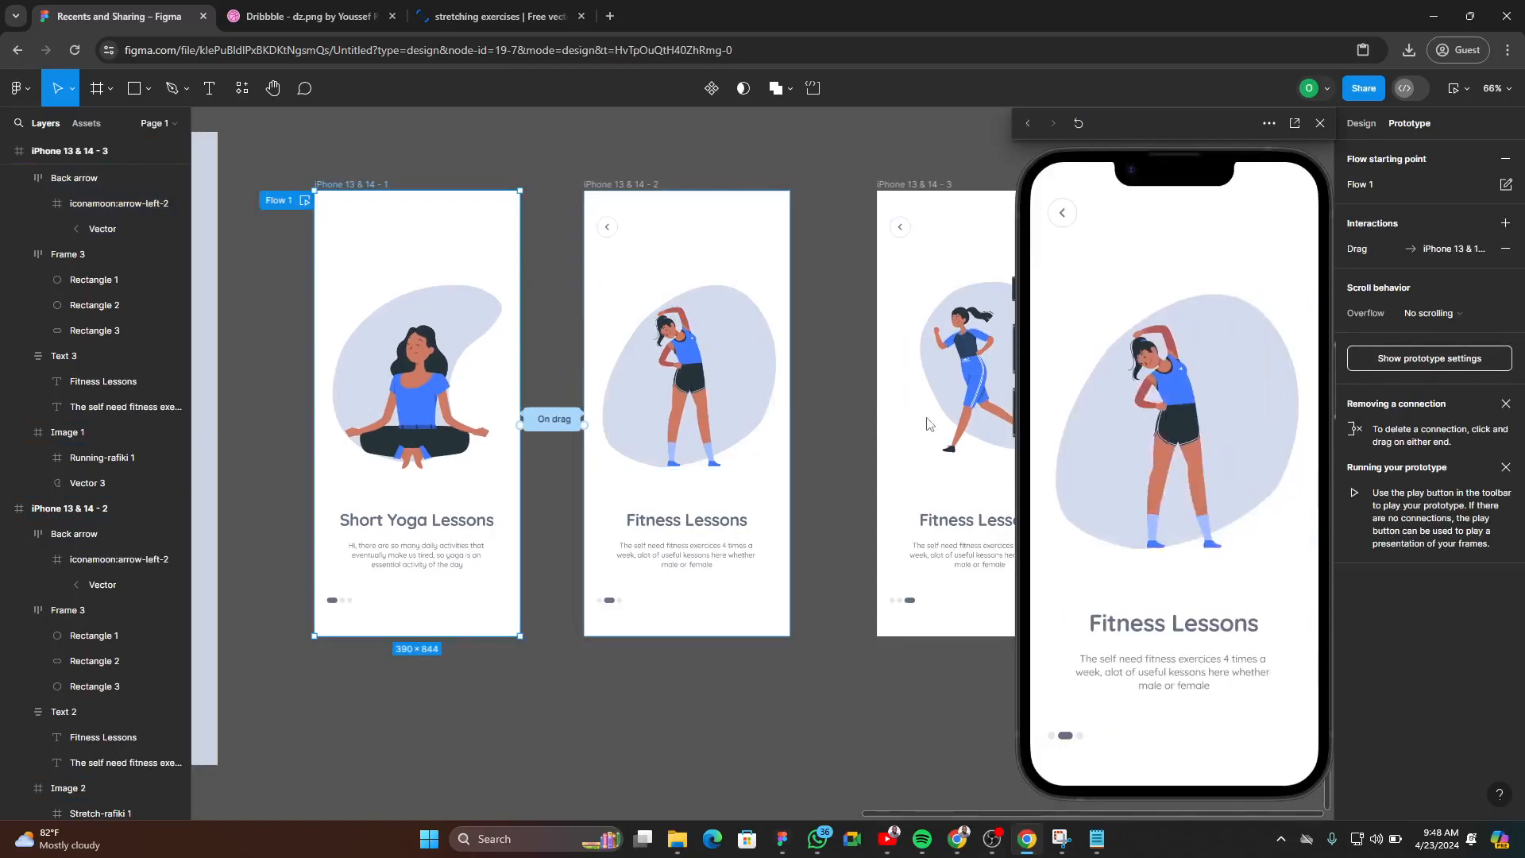
pyautogui.click(1065, 215)
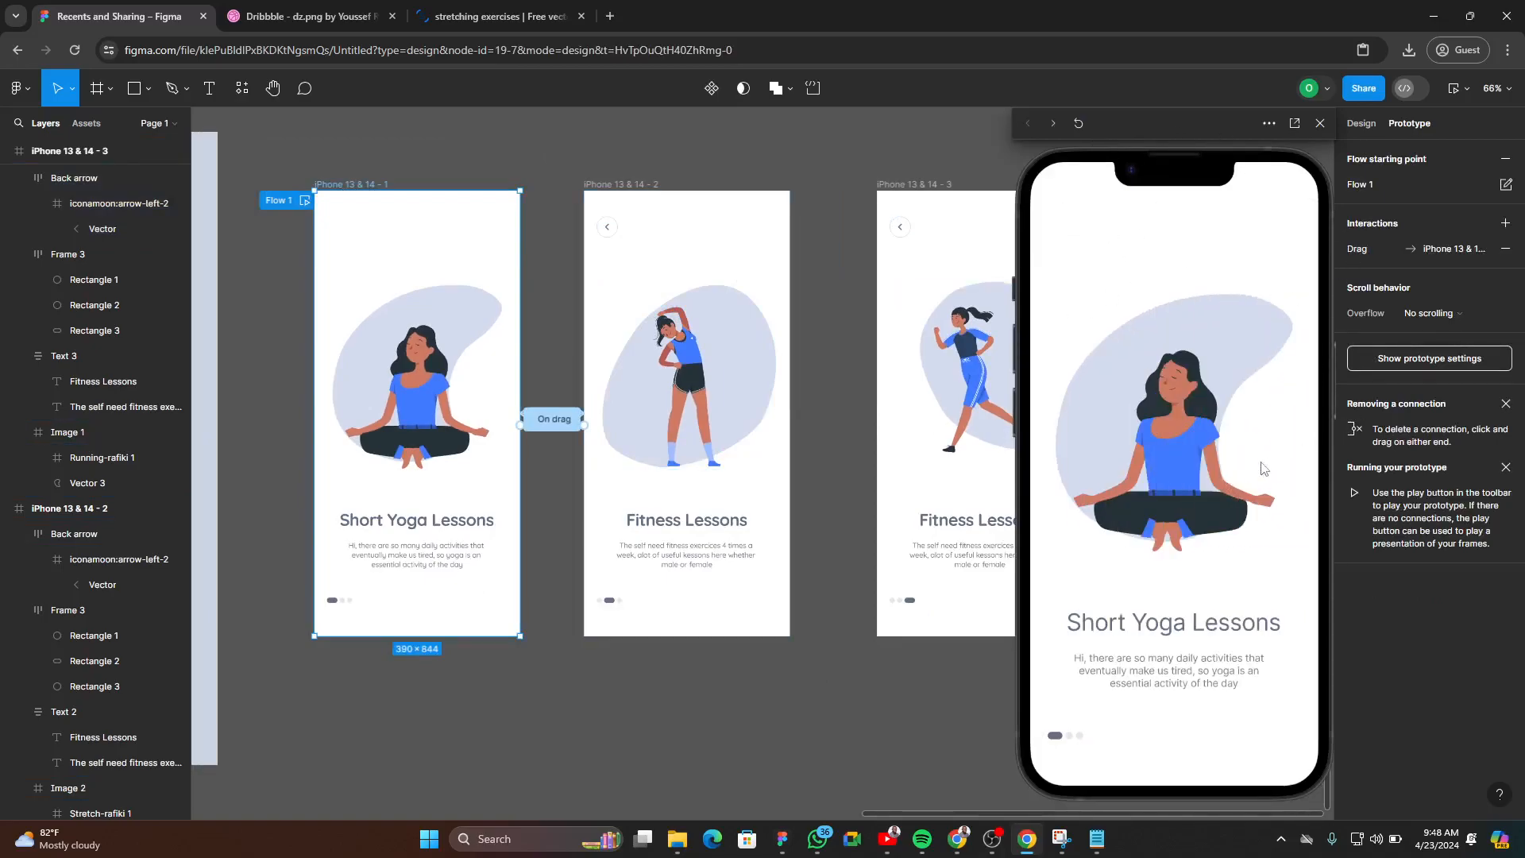
pyautogui.moveTo(1253, 470); pyautogui.dragTo(1278, 466)
pyautogui.click(1068, 218)
pyautogui.moveTo(1221, 413); pyautogui.dragTo(1263, 421)
pyautogui.click(1061, 219)
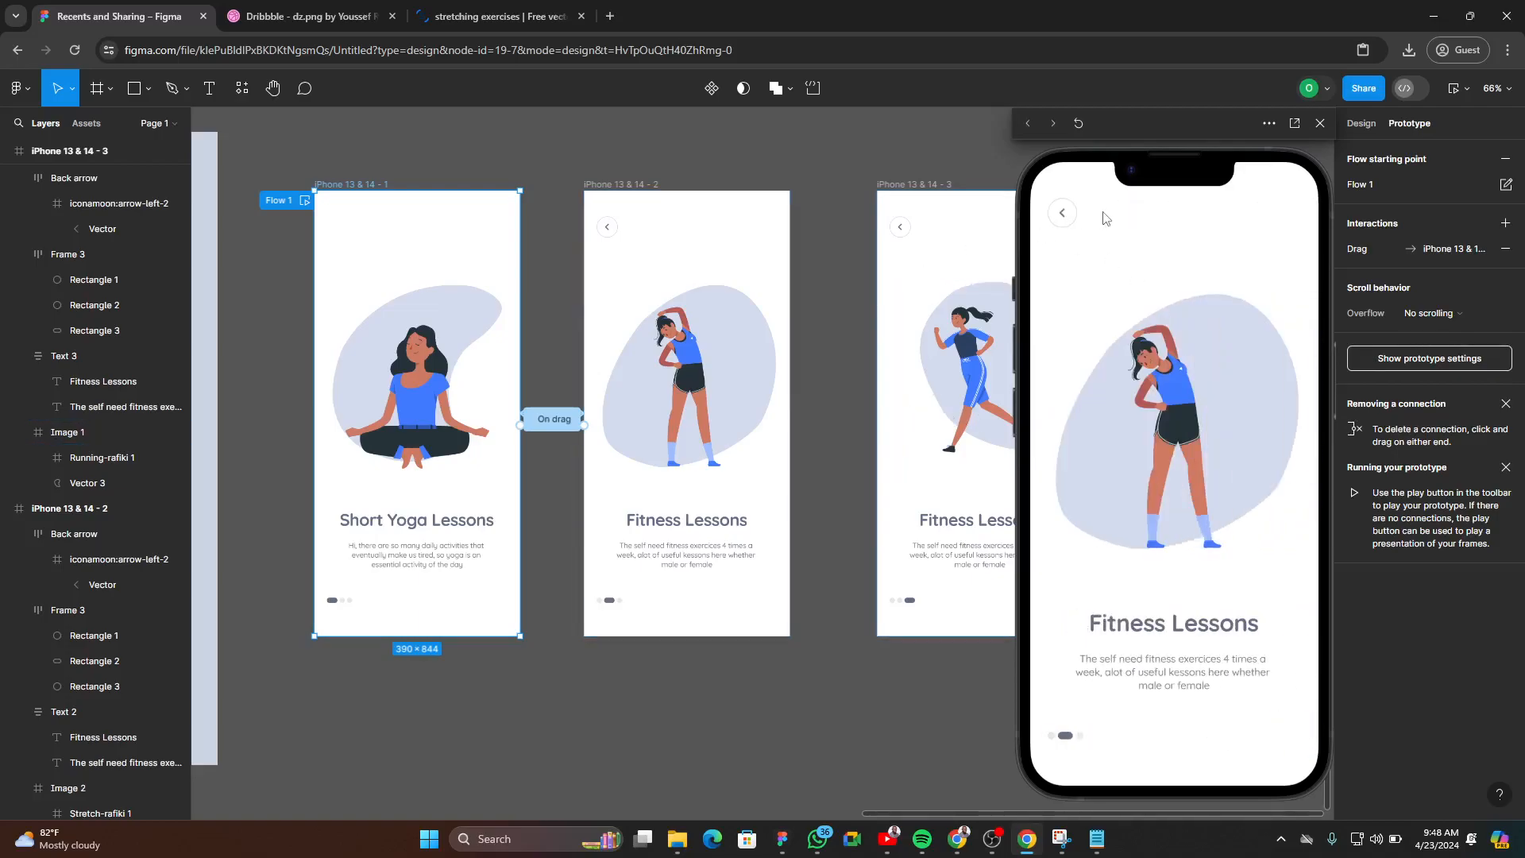
pyautogui.click(1062, 214)
pyautogui.click(732, 664)
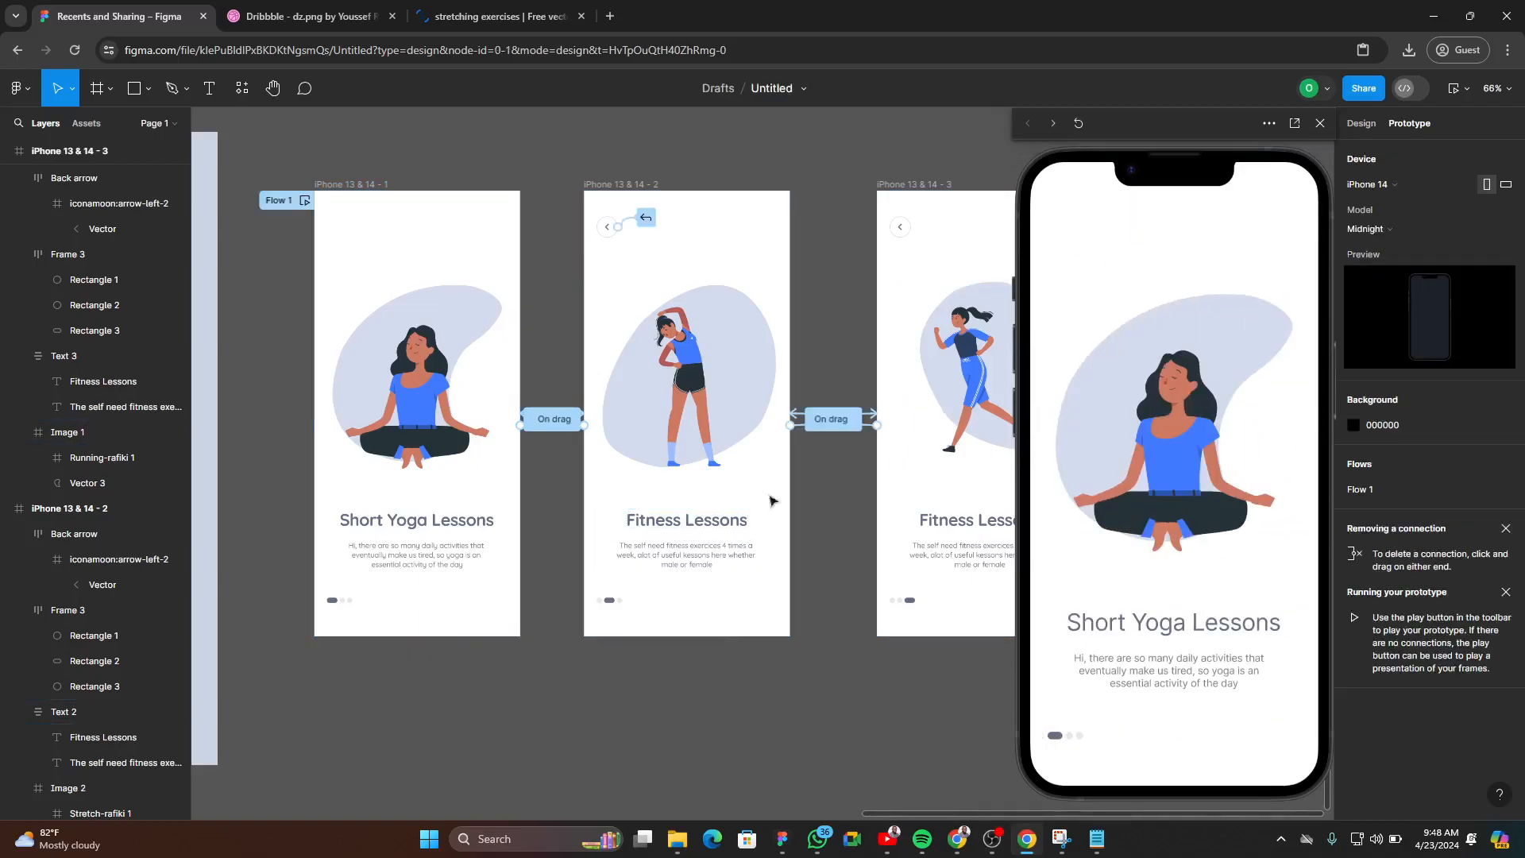
pyautogui.click(1316, 127)
pyautogui.scroll(-5, 1099, 415)
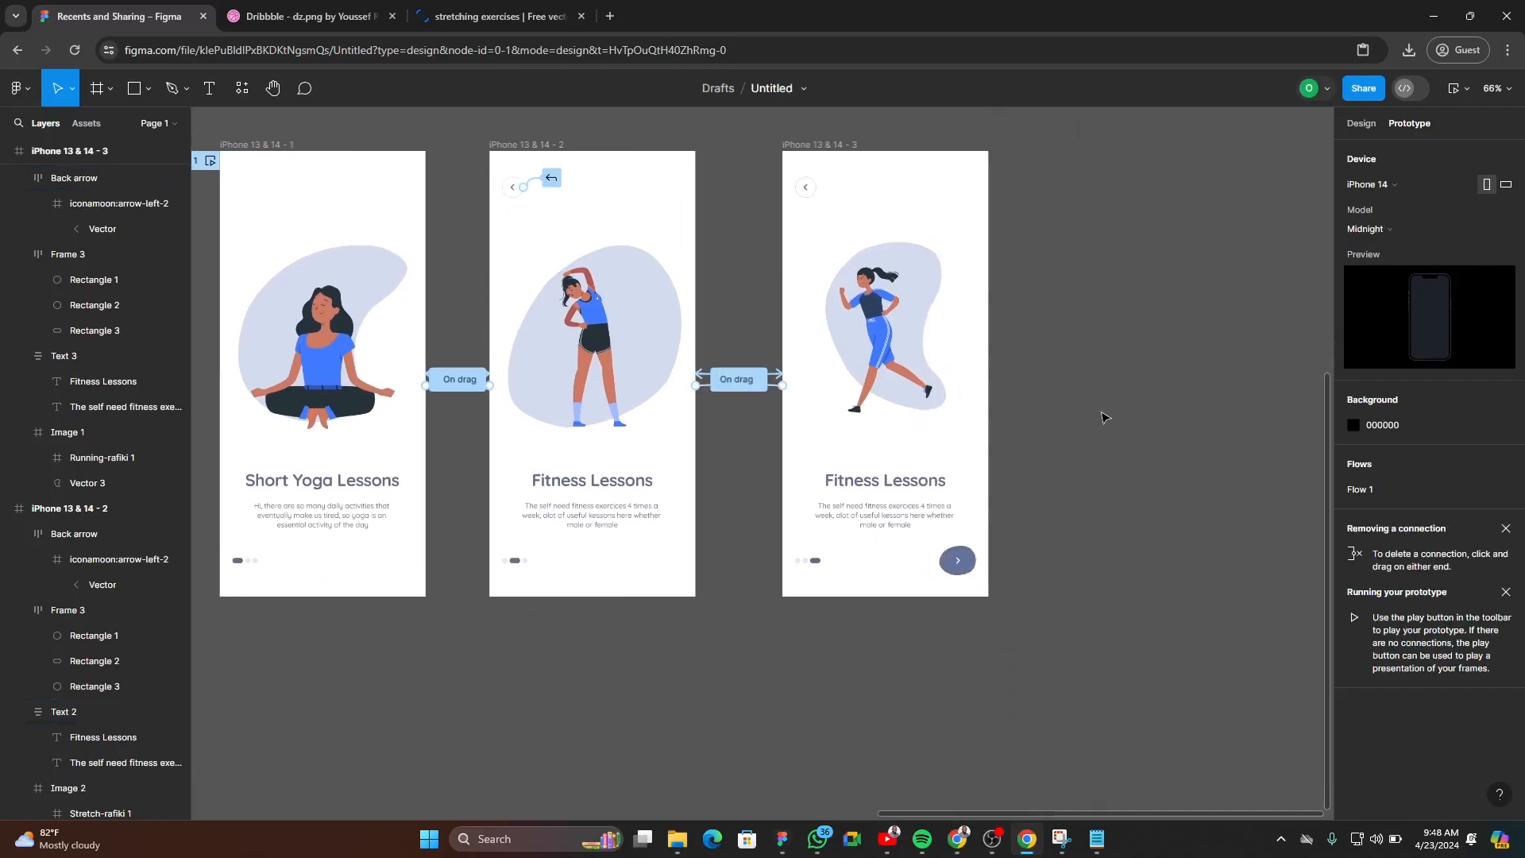
pyautogui.scroll(3, 871, 508)
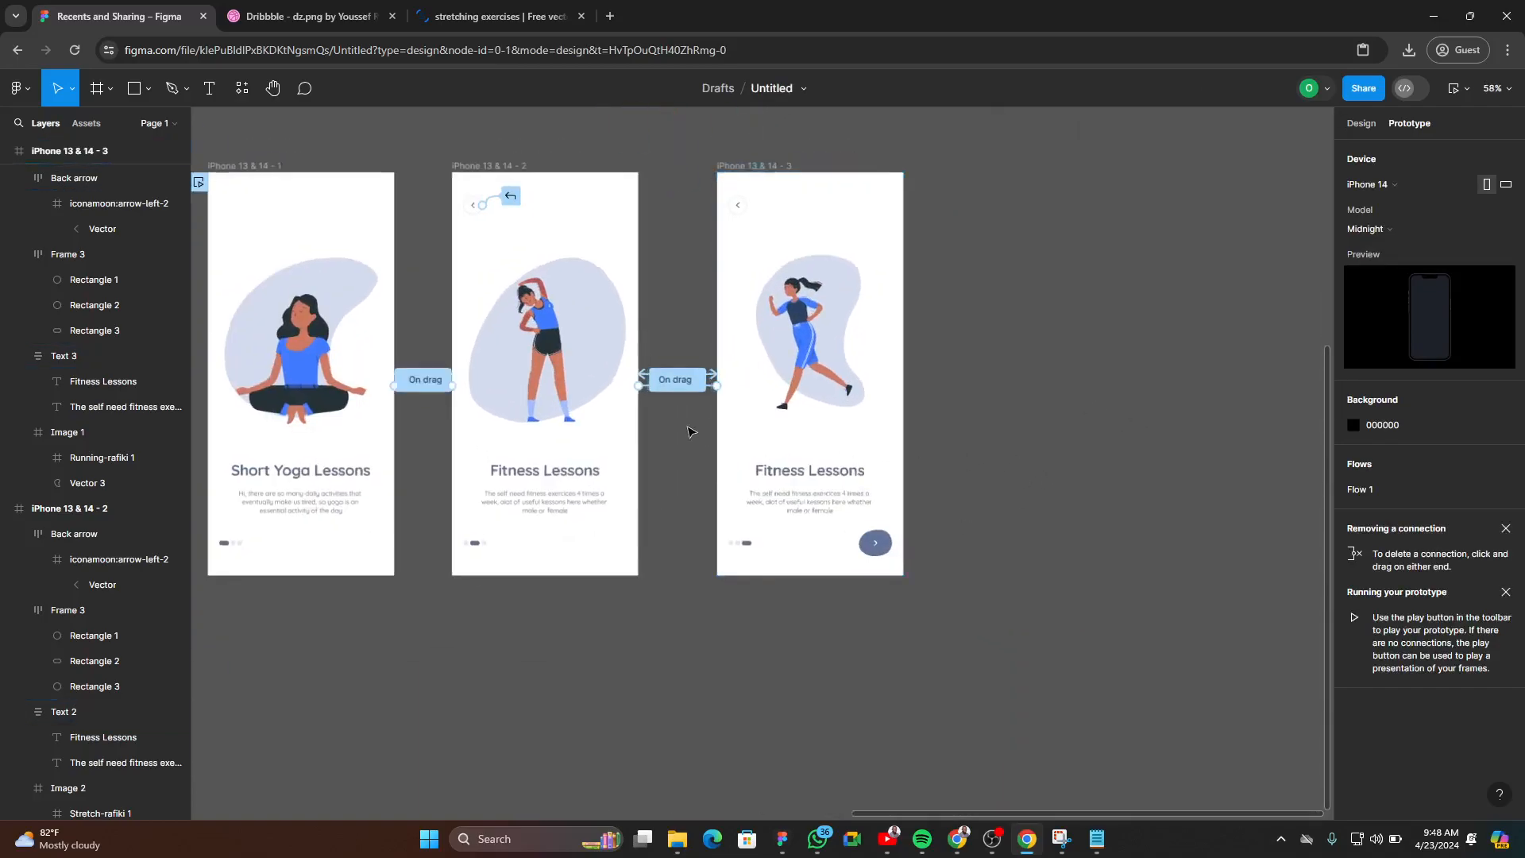
pyautogui.scroll(4, 494, 413)
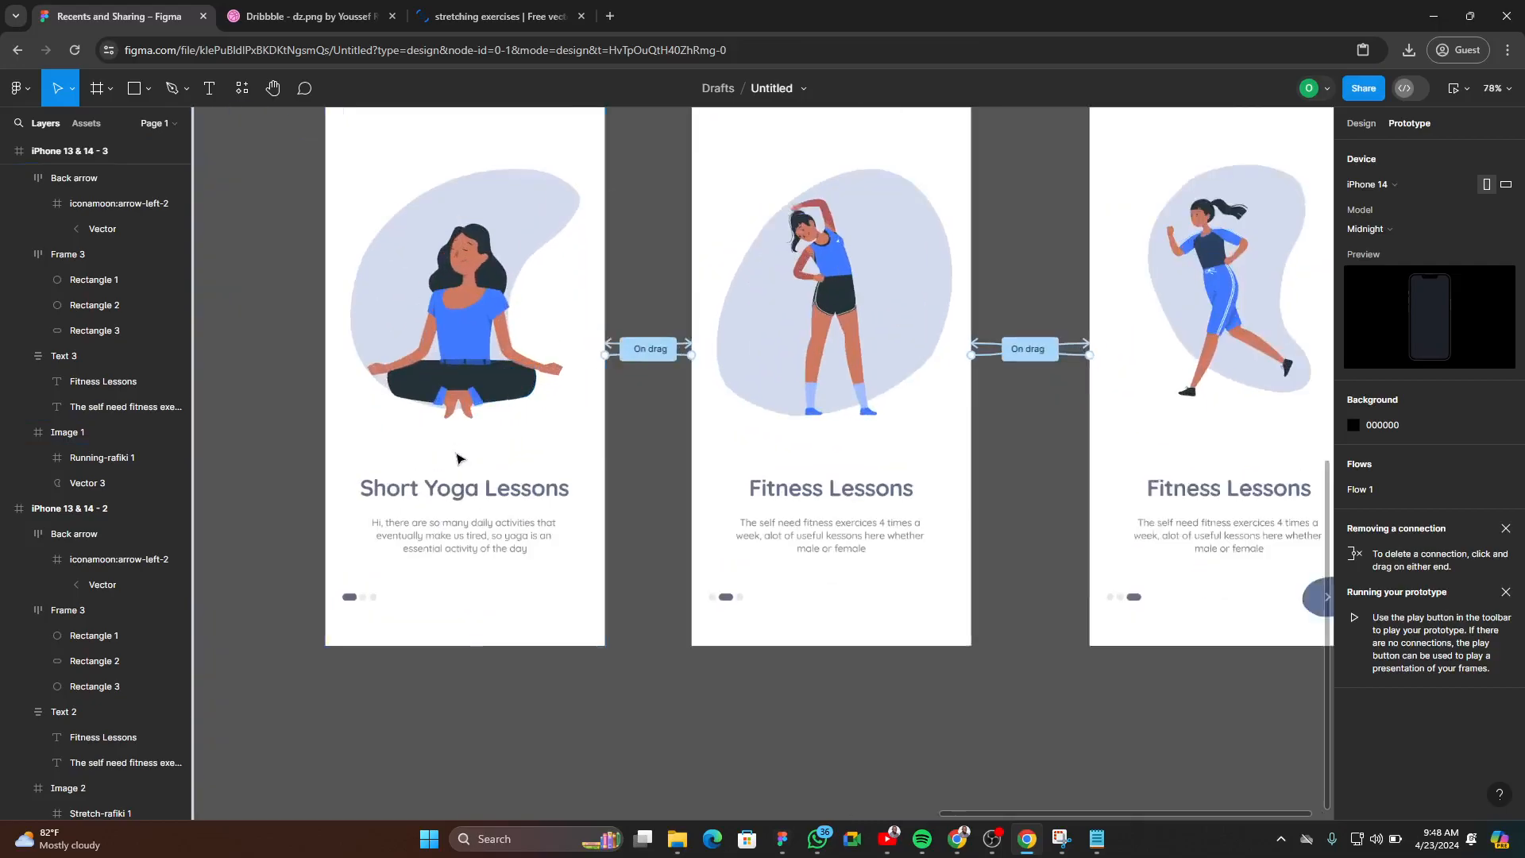
pyautogui.scroll(-3, 538, 432)
pyautogui.scroll(-4, 469, 436)
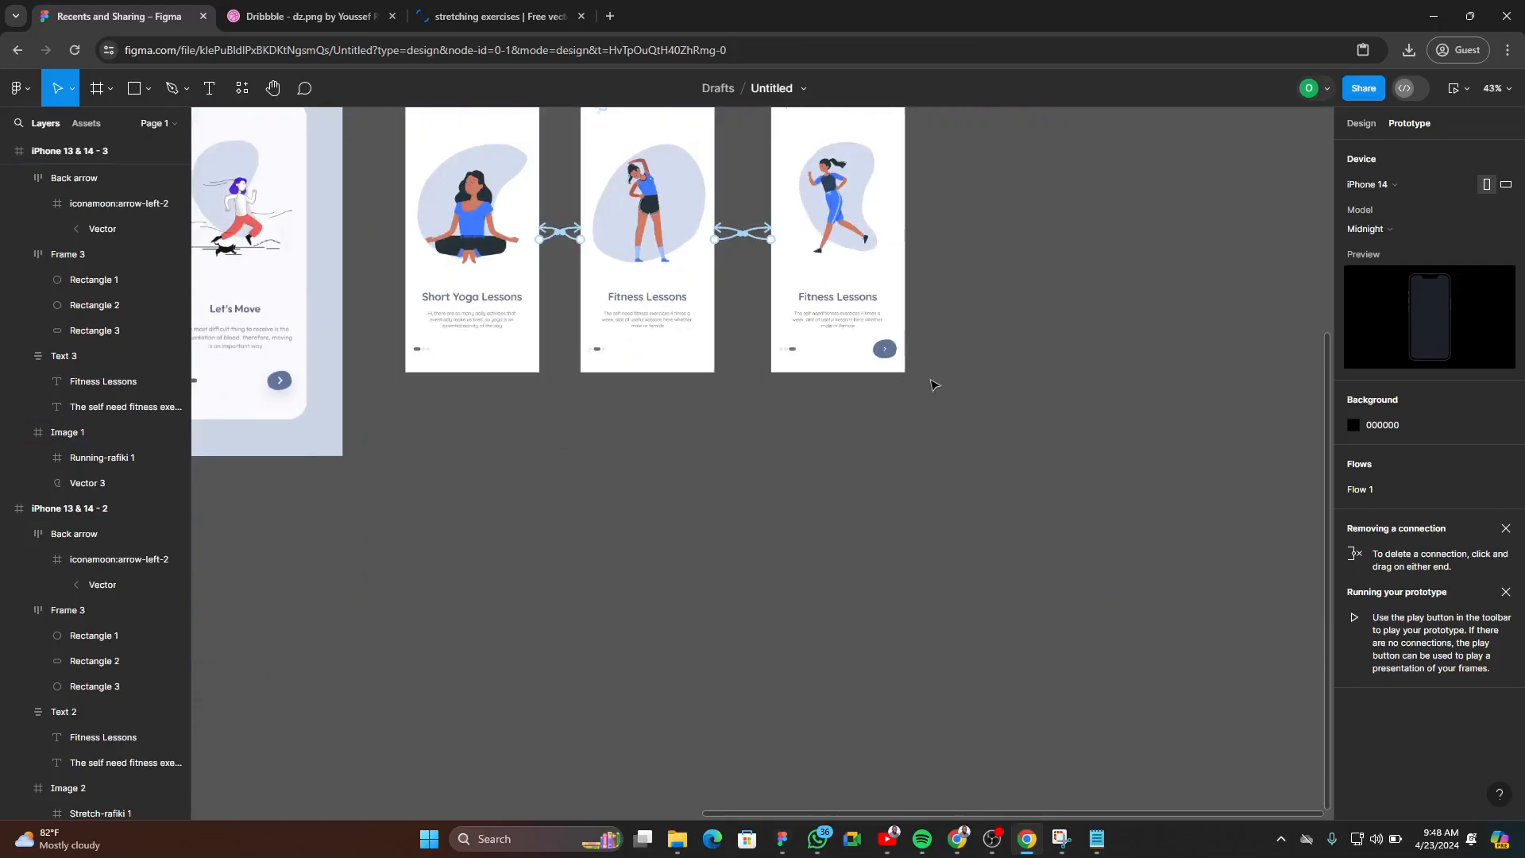
pyautogui.scroll(2, 913, 383)
pyautogui.scroll(3, 397, 454)
pyautogui.scroll(5, 629, 405)
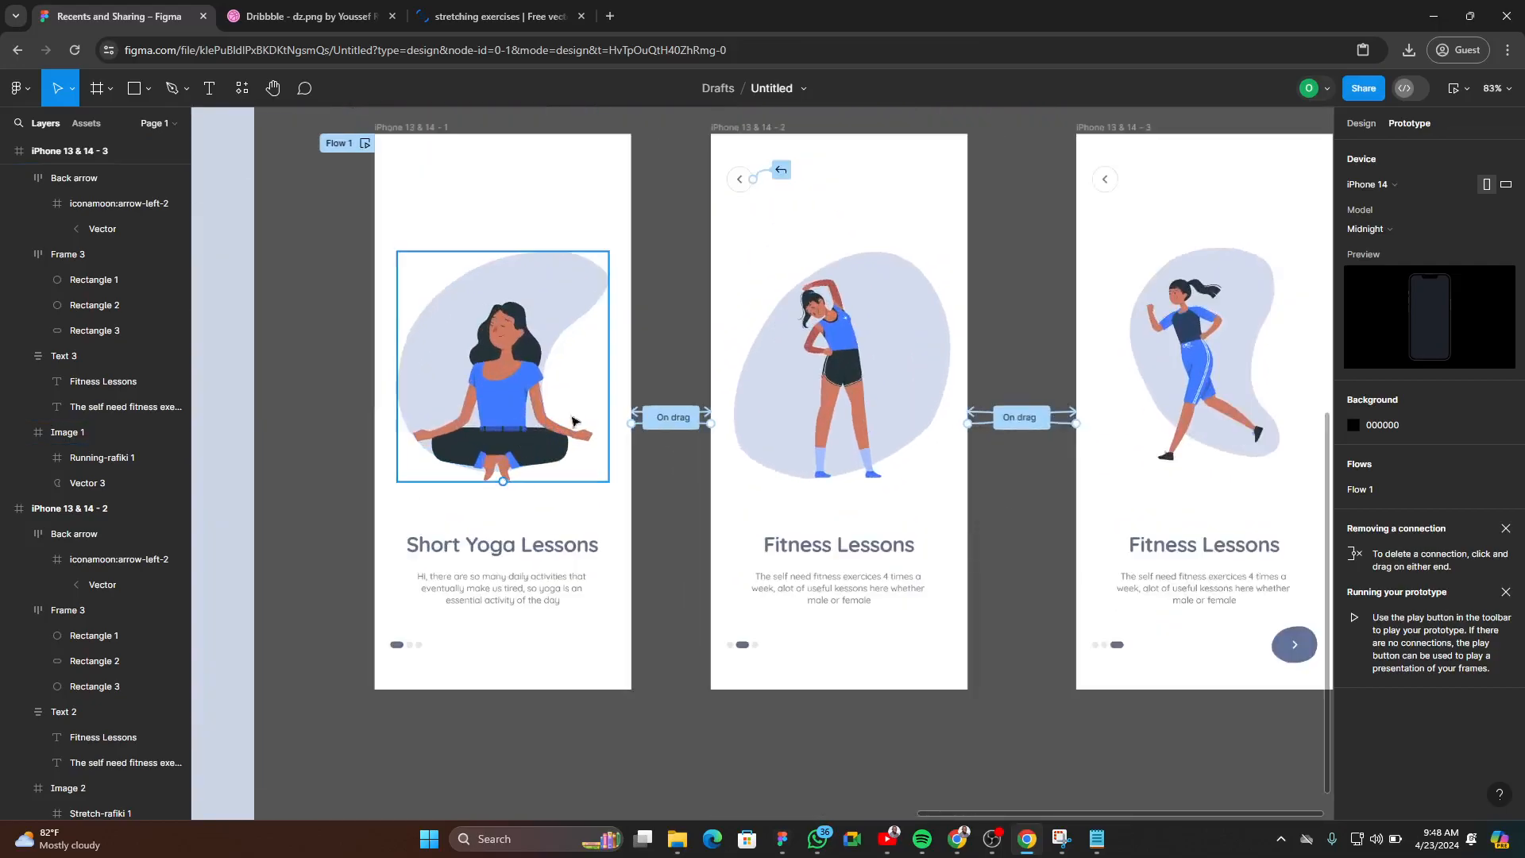
pyautogui.scroll(-2, 704, 421)
pyautogui.scroll(-5, 704, 421)
pyautogui.scroll(2, 524, 445)
pyautogui.scroll(2, 509, 459)
pyautogui.scroll(-4, 509, 459)
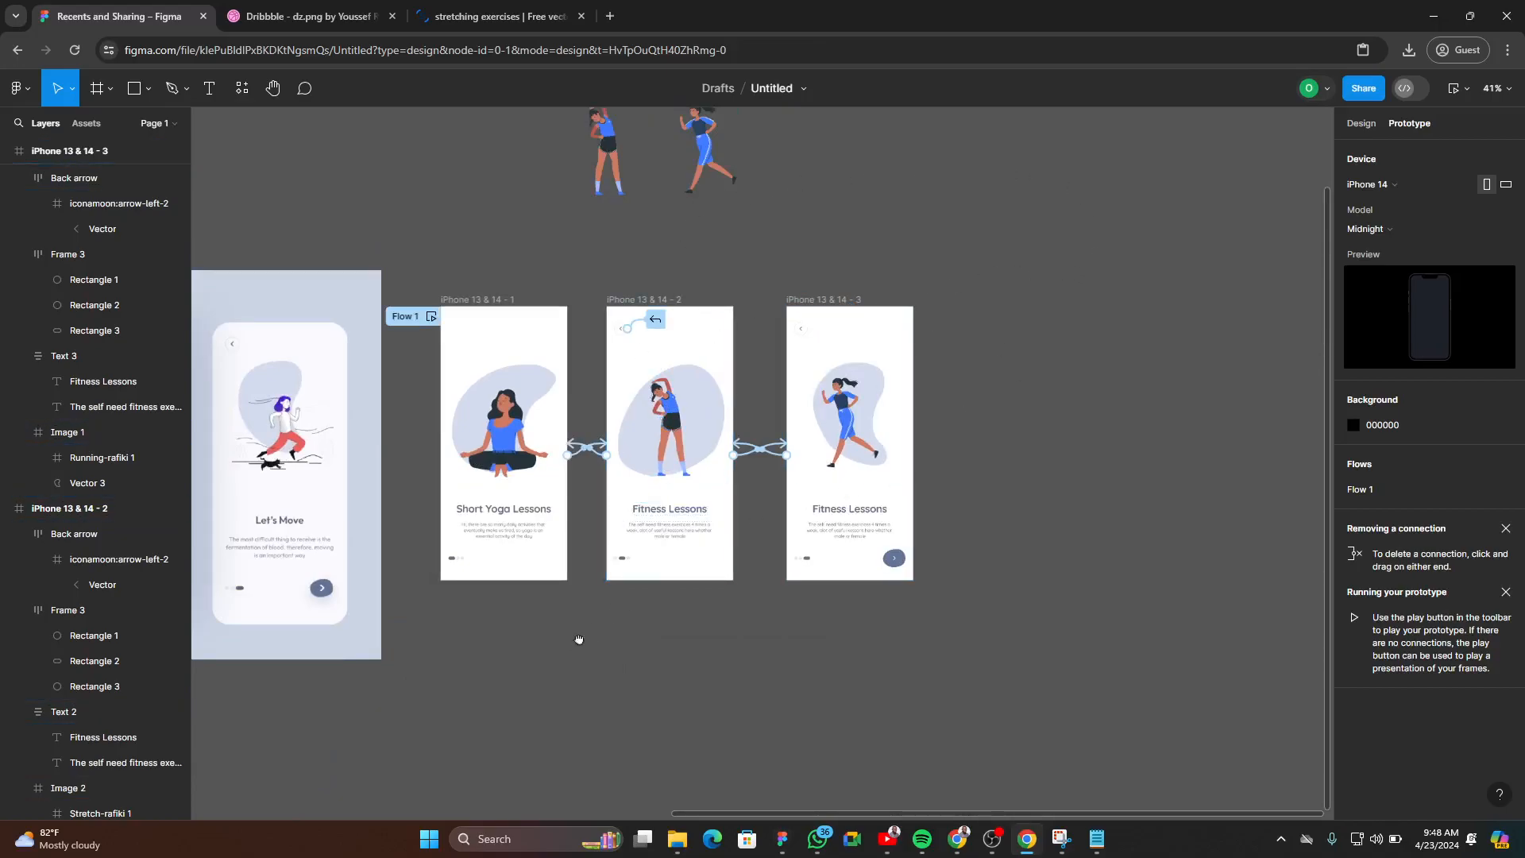
pyautogui.scroll(-2, 576, 603)
pyautogui.hscroll(2, 927, 527)
pyautogui.scroll(1, 928, 527)
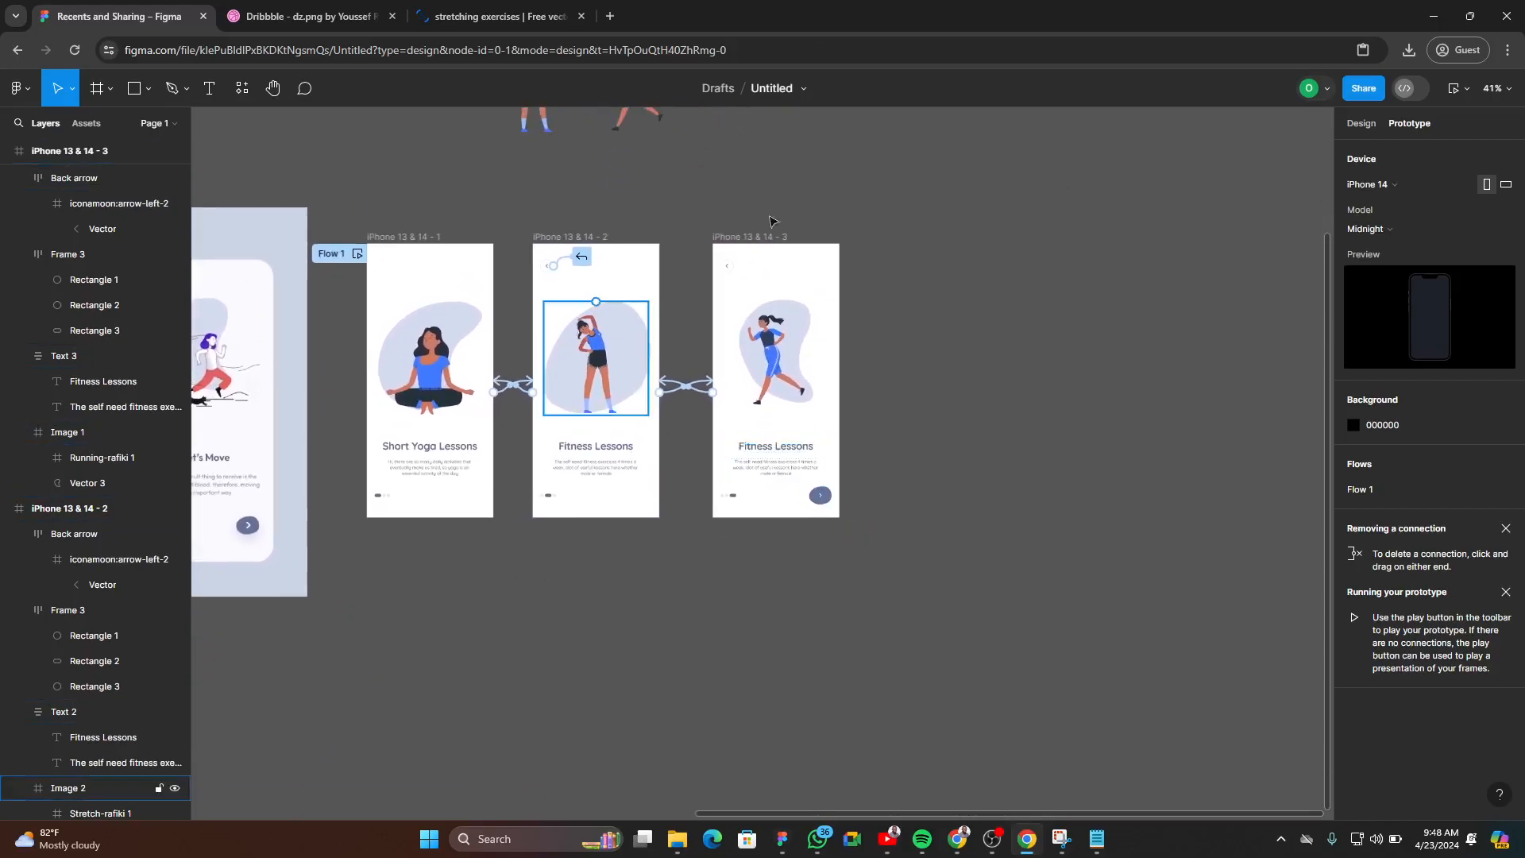
# - Switch from prototyping to design mode and add a 400 × 300 Dribbble shot frame below the reference image
pyautogui.hotkey('shift', 'e')
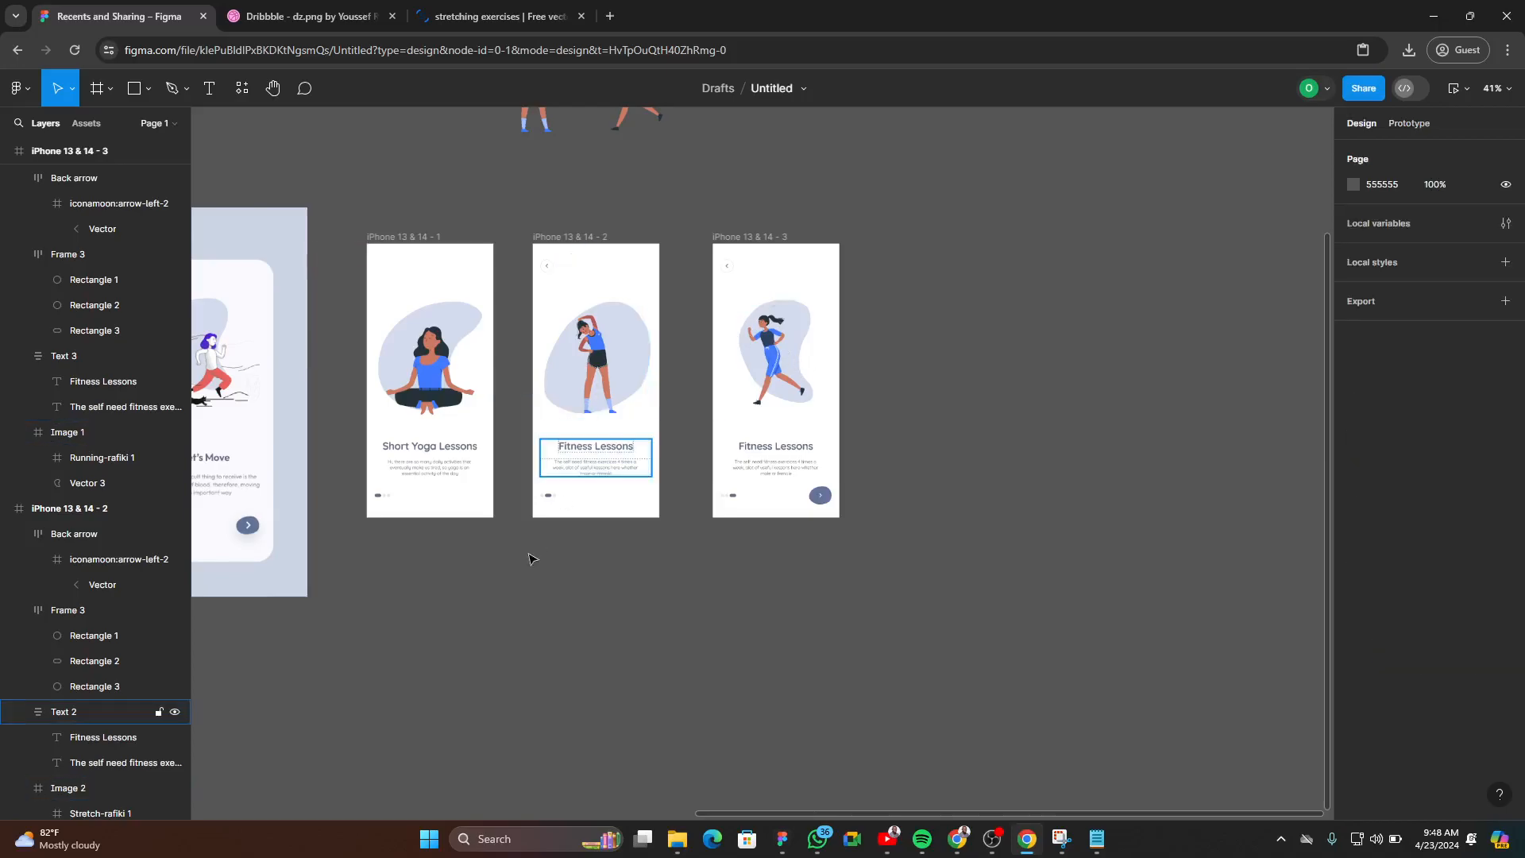
pyautogui.scroll(-1, 508, 446)
pyautogui.scroll(2, 492, 313)
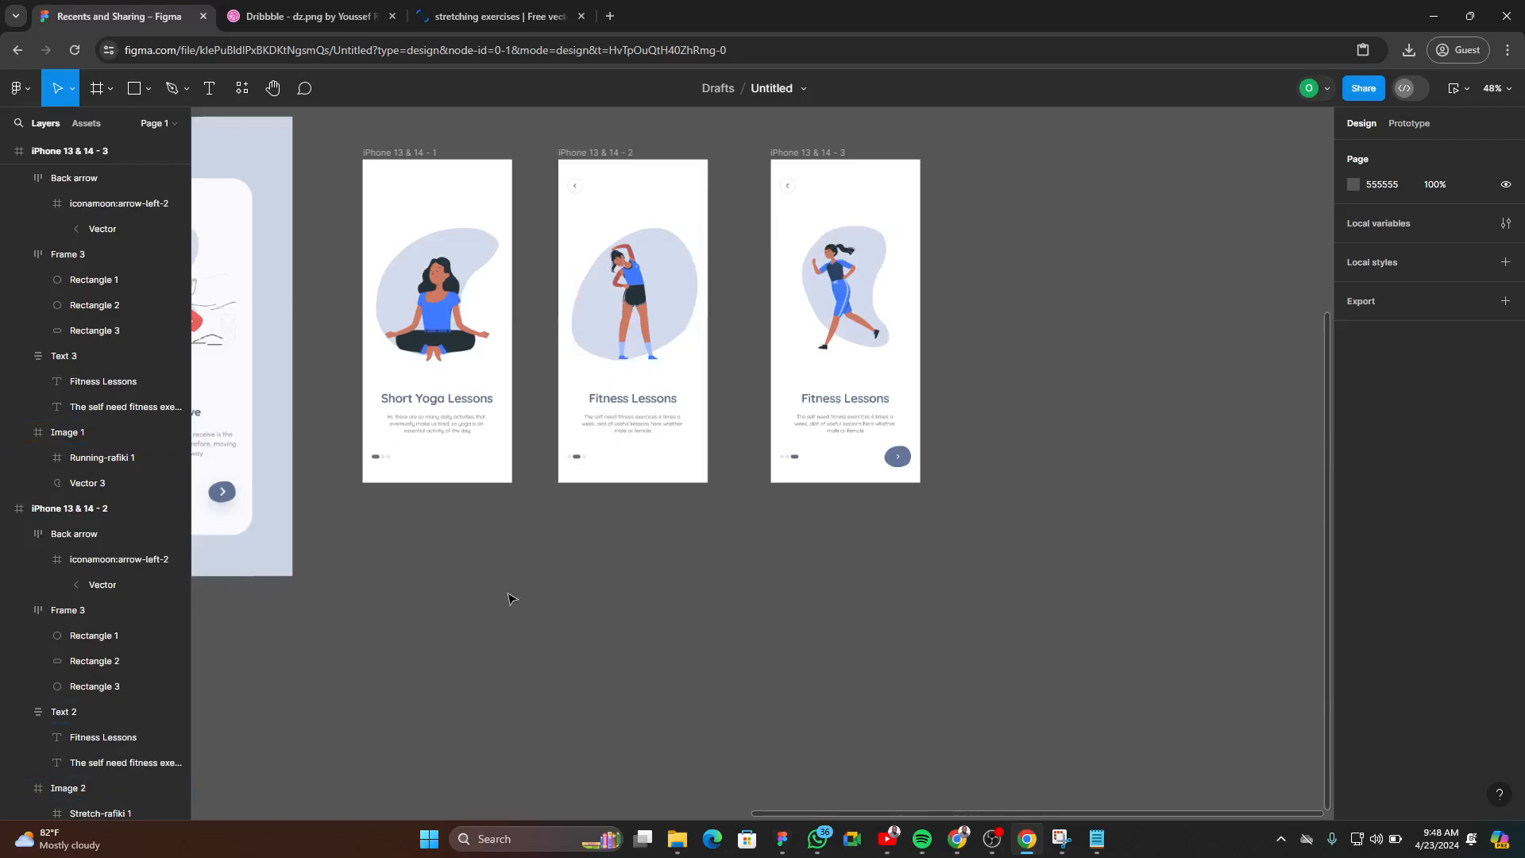
pyautogui.moveTo(387, 600); pyautogui.dragTo(921, 532)
pyautogui.moveTo(617, 529); pyautogui.dragTo(612, 643)
pyautogui.scroll(-3, 610, 641)
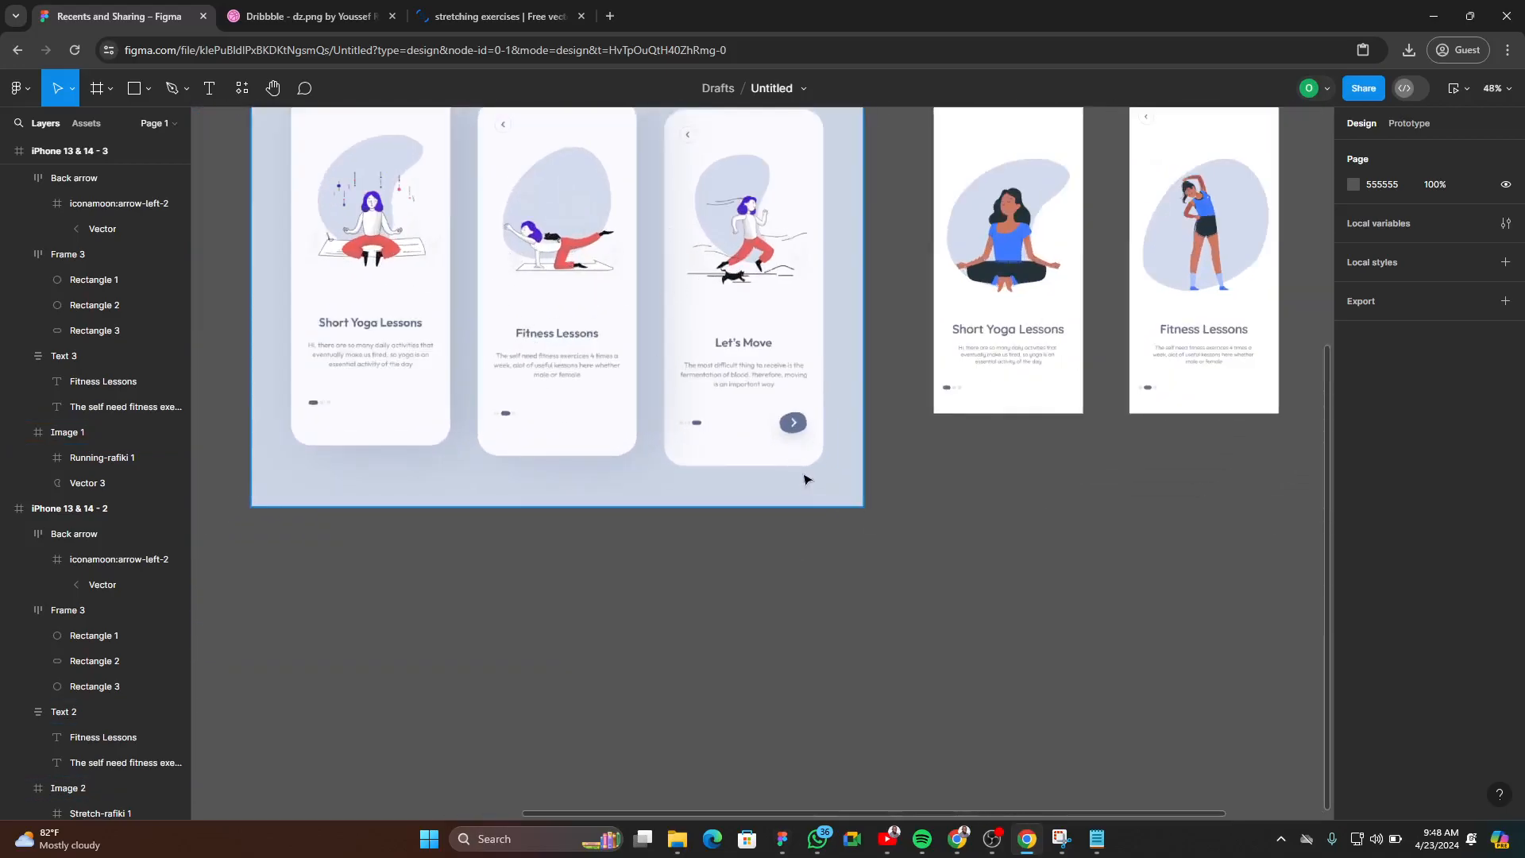
pyautogui.scroll(-5, 808, 474)
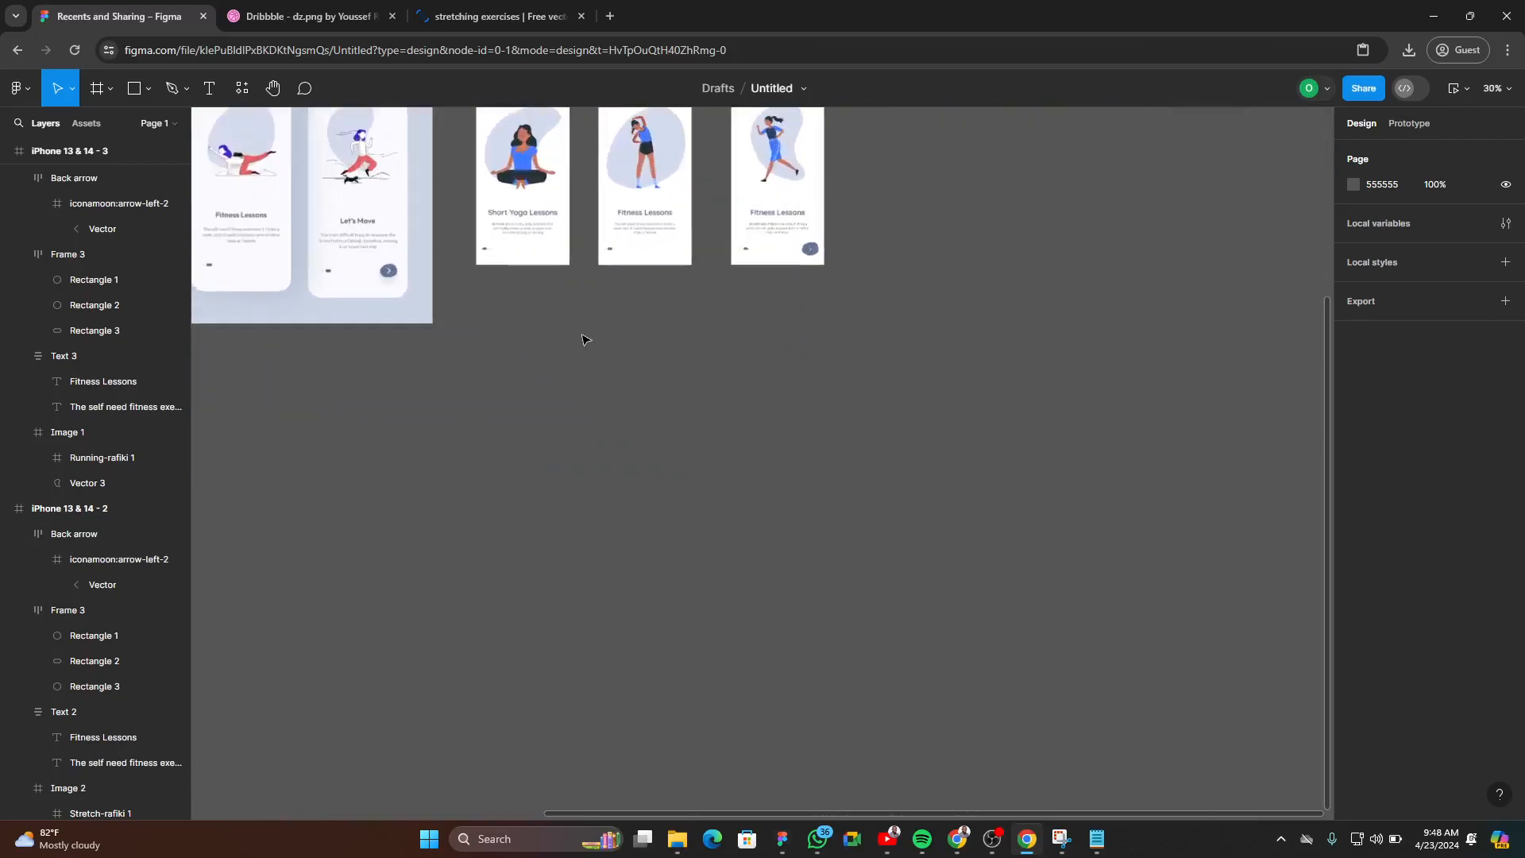
pyautogui.press('f')
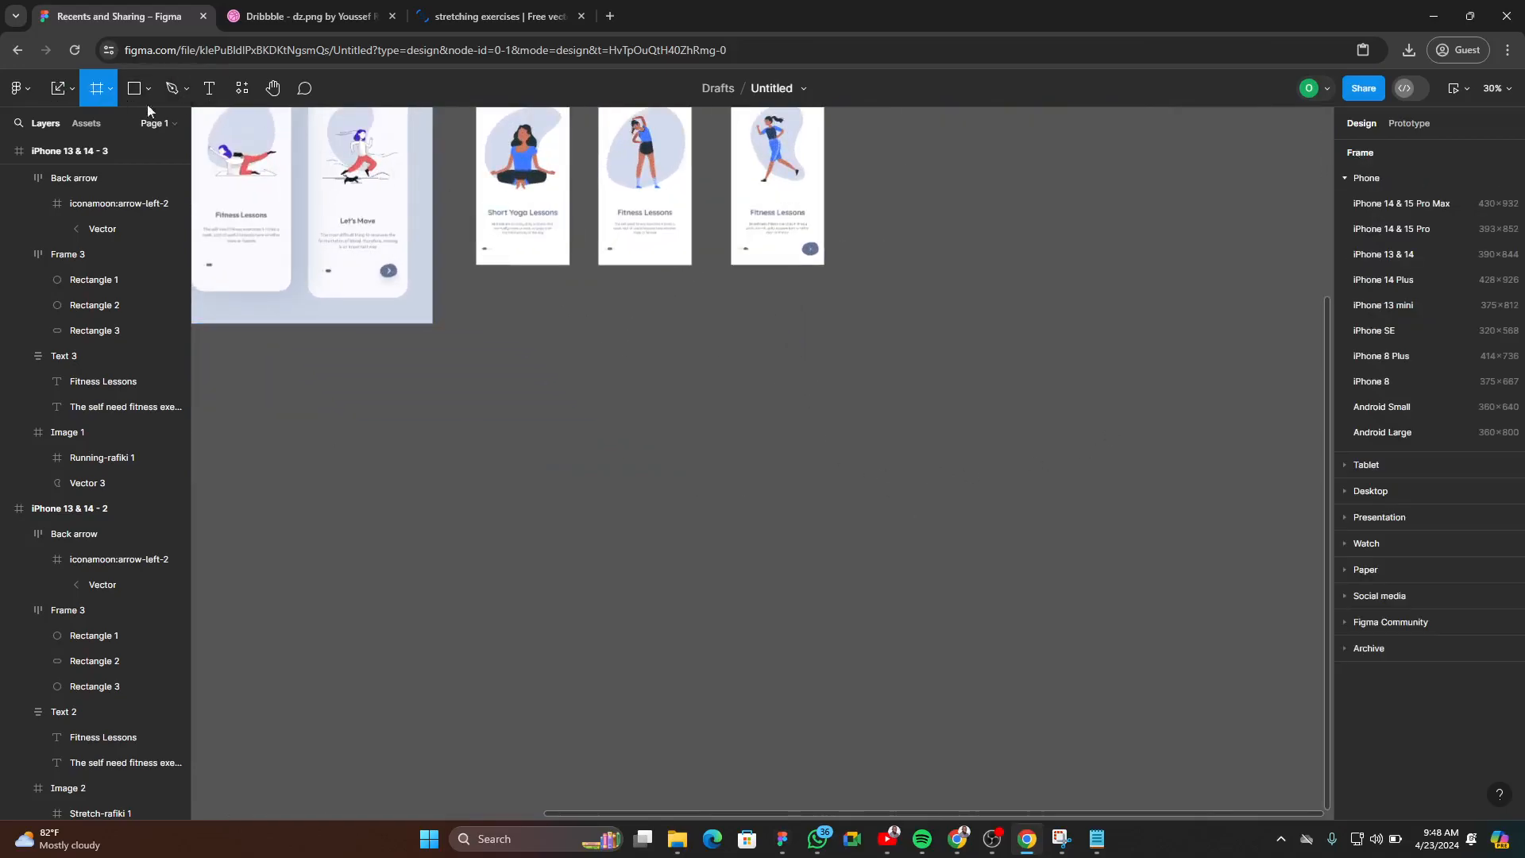
pyautogui.click(1378, 595)
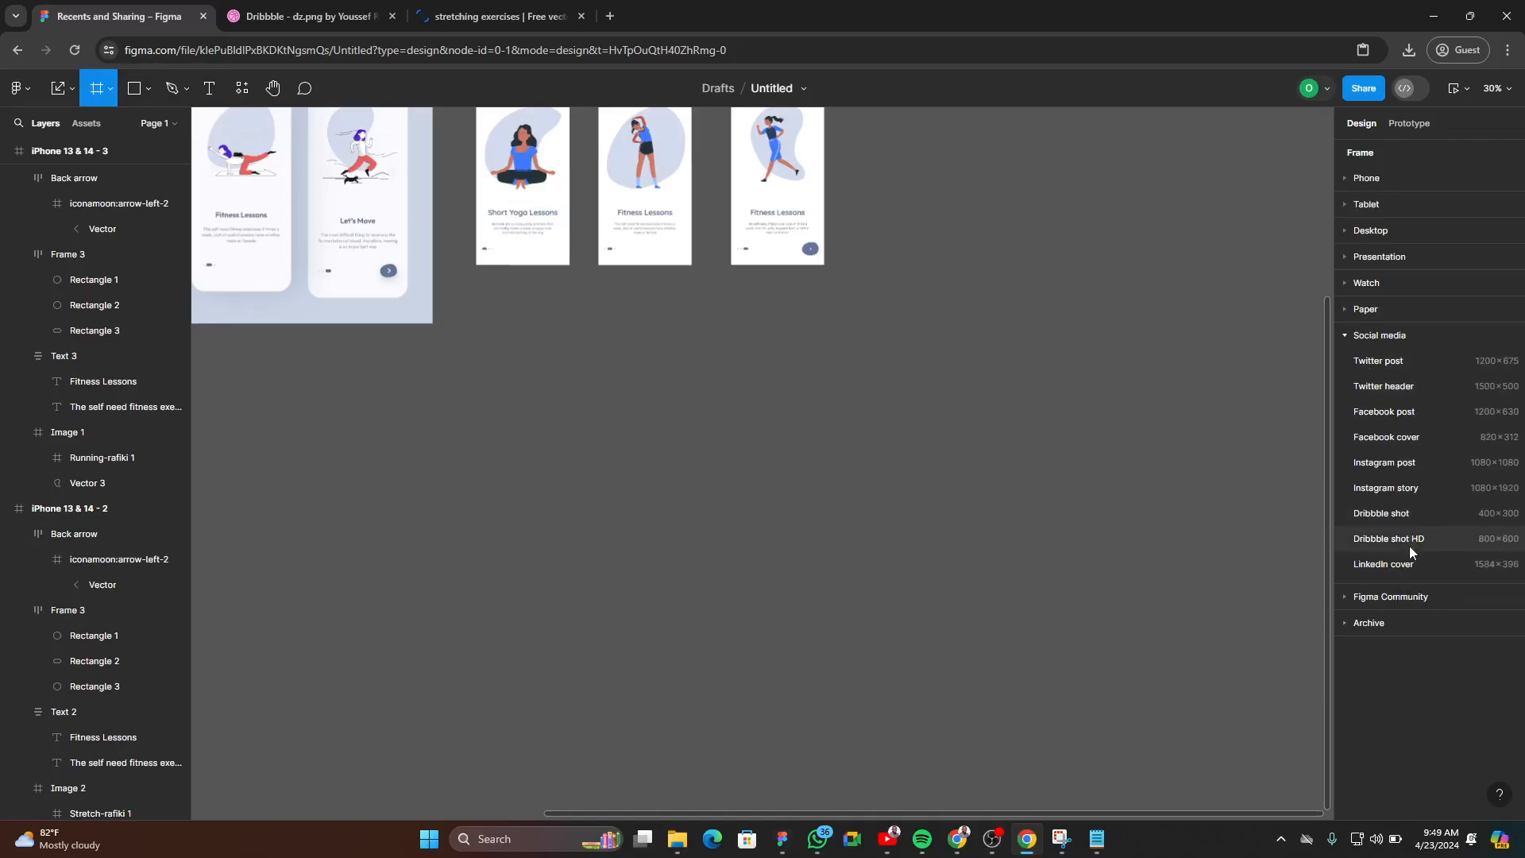
pyautogui.click(1382, 513)
pyautogui.moveTo(750, 424); pyautogui.dragTo(299, 417)
pyautogui.hscroll(-5, 1021, 530)
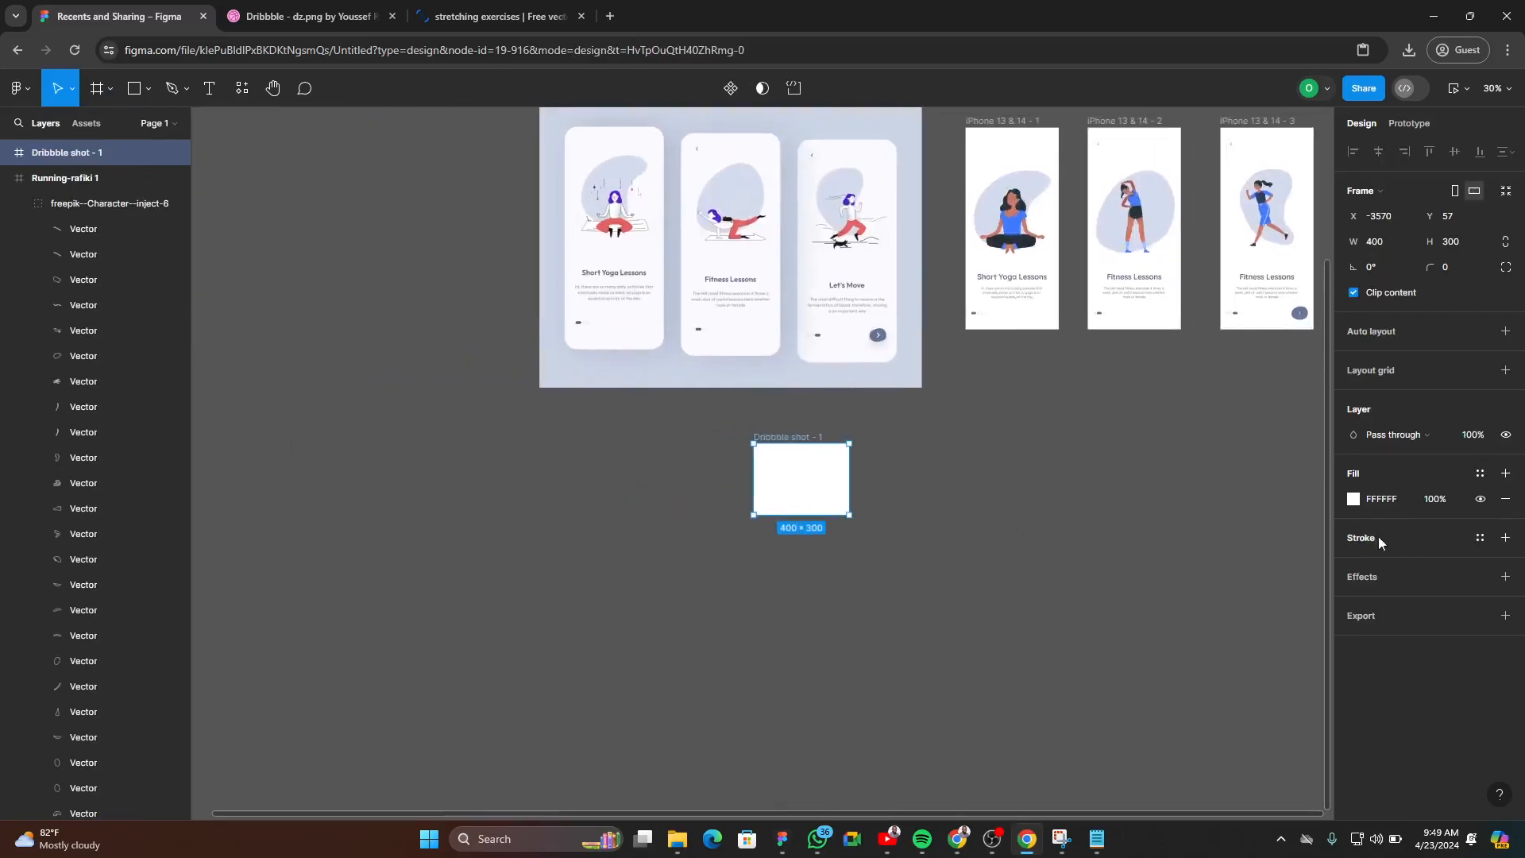
pyautogui.keyDown('ctrl'); pyautogui.click(1101, 242); pyautogui.keyUp('ctrl')
pyautogui.scroll(3, 1092, 242)
pyautogui.moveTo(961, 493); pyautogui.dragTo(782, 493)
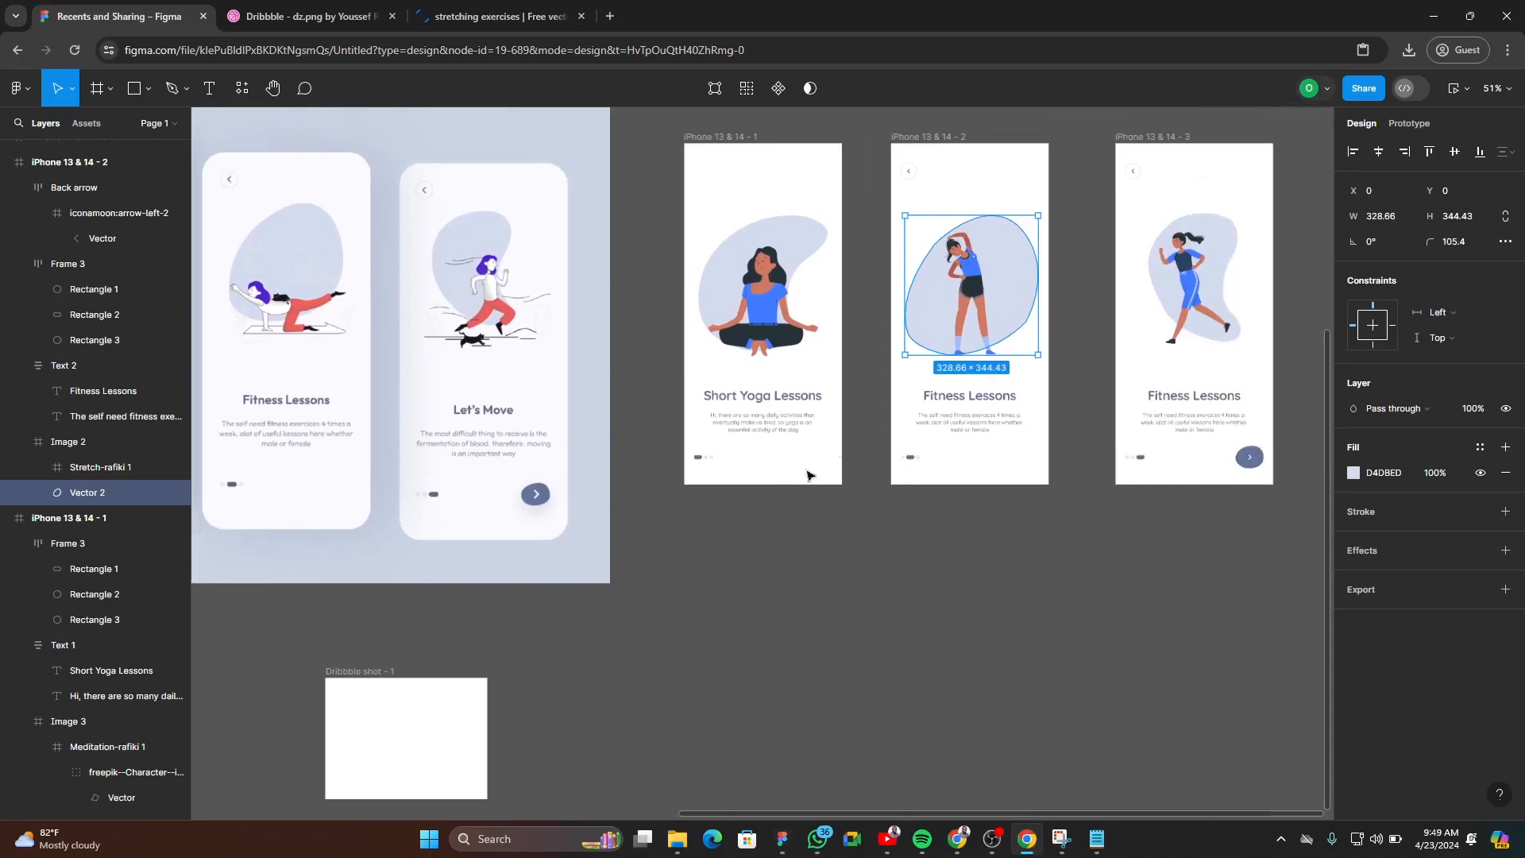
pyautogui.scroll(3, 855, 445)
pyautogui.scroll(-5, 950, 430)
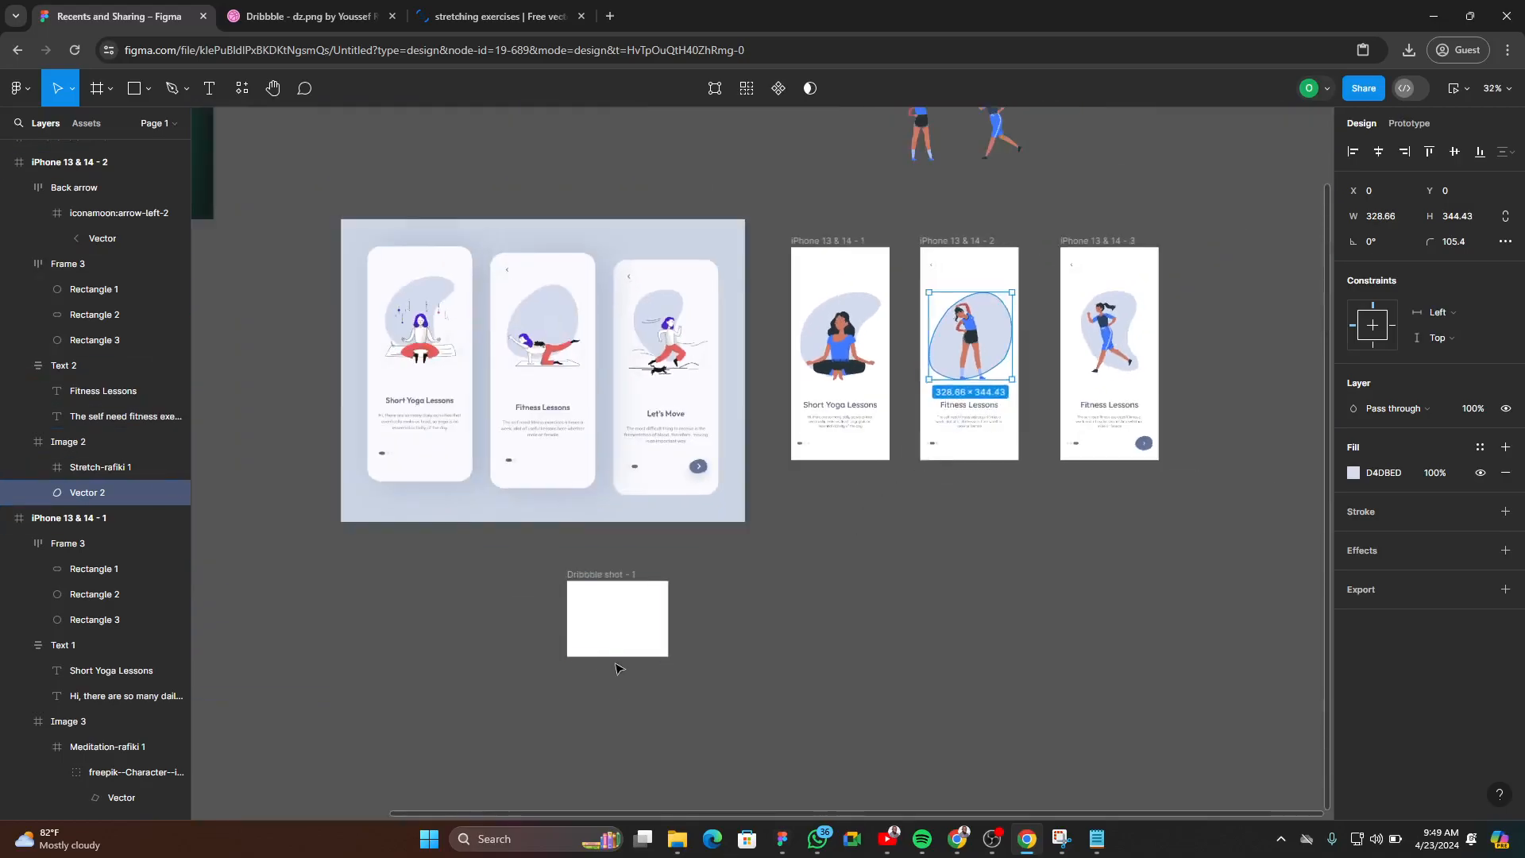
pyautogui.scroll(2, 618, 667)
pyautogui.scroll(-2, 868, 571)
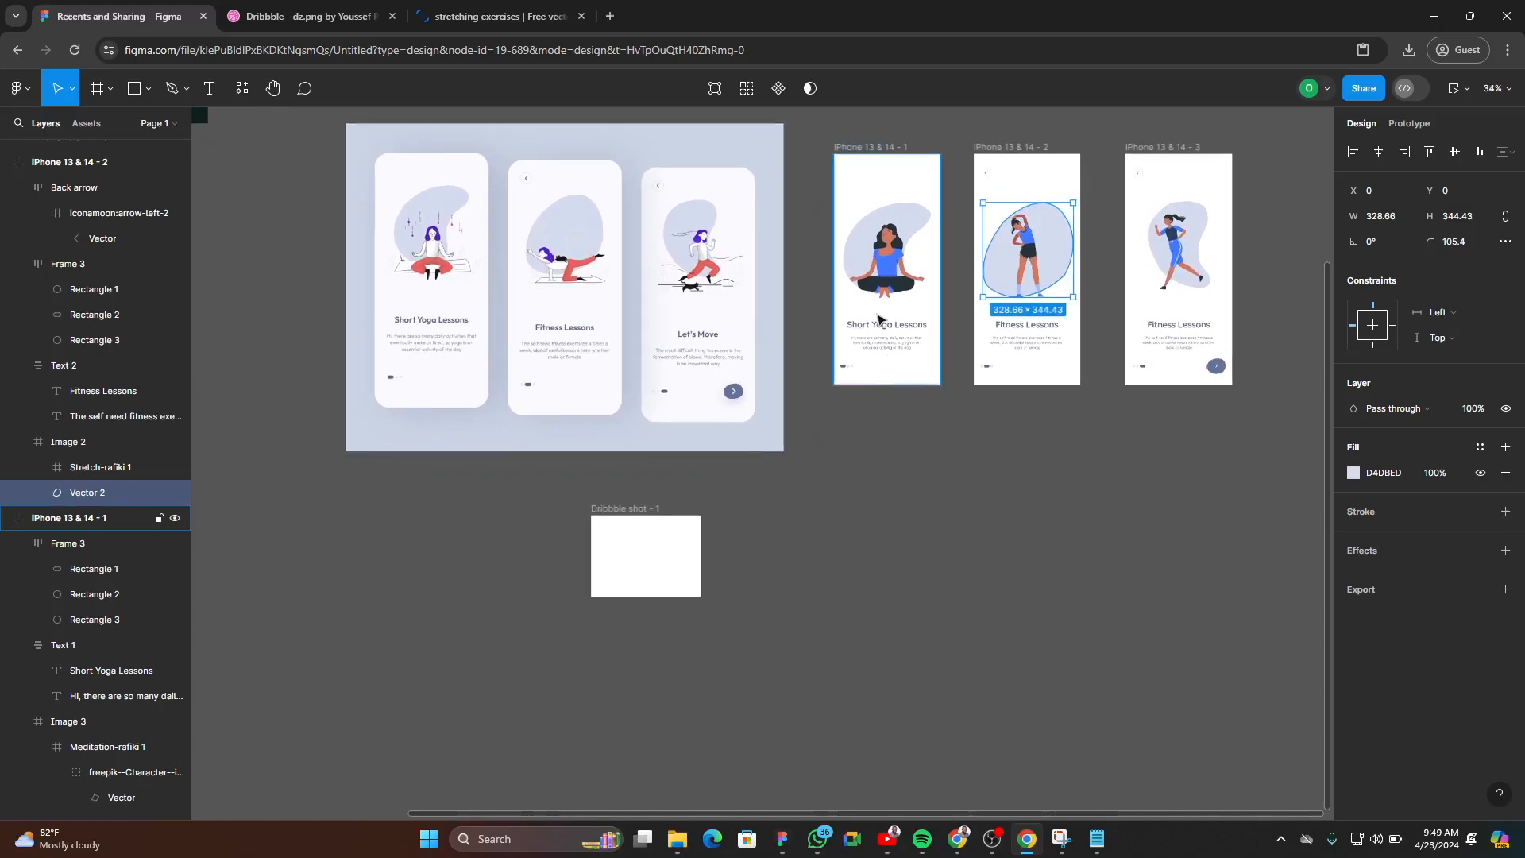
pyautogui.scroll(2, 847, 327)
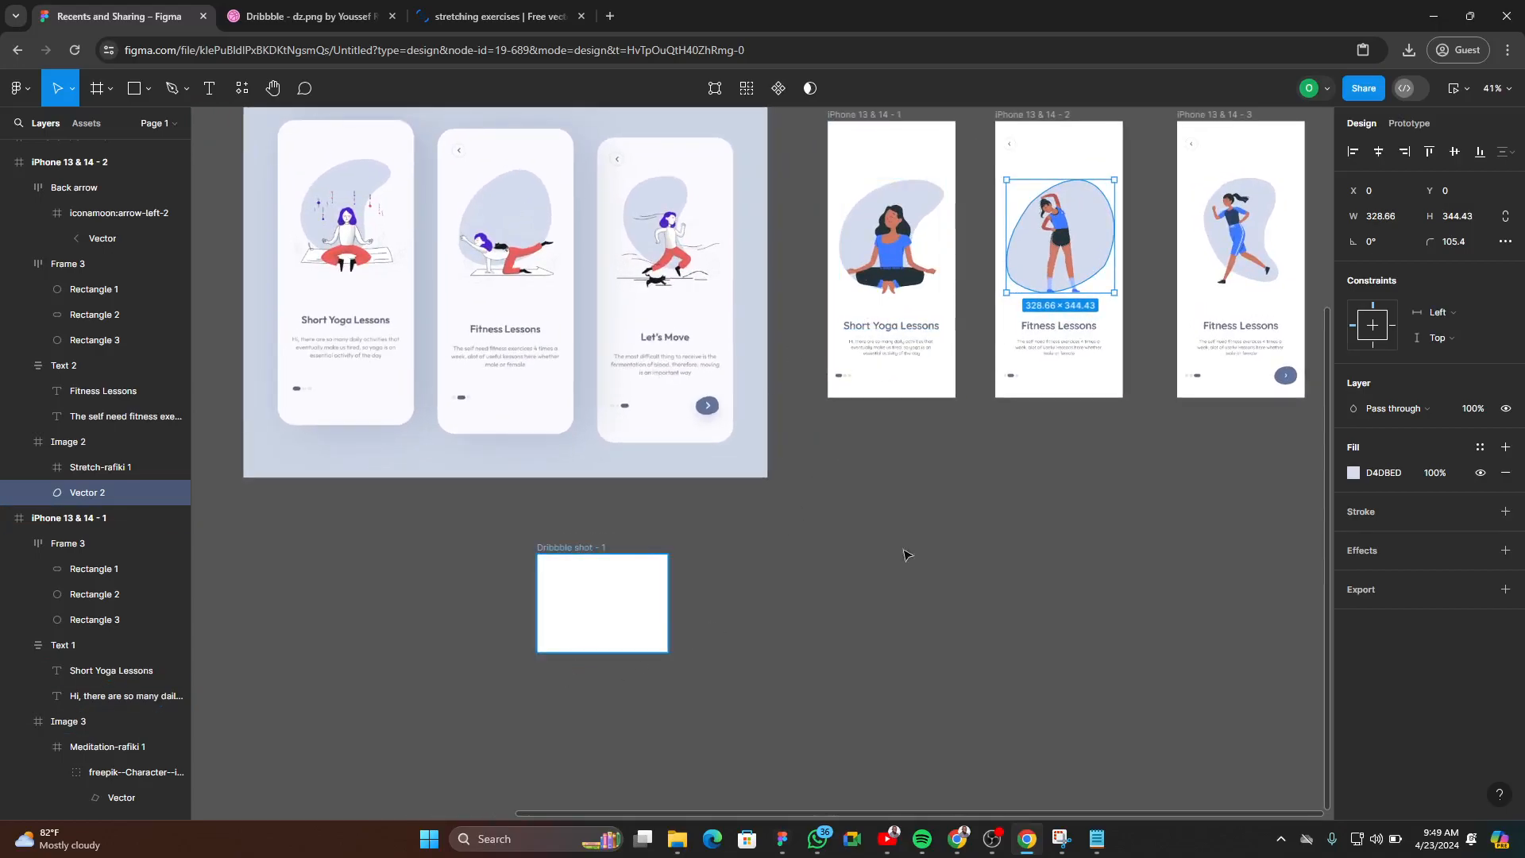
# - Add a 2x PNG export setting to the frames iPhone 13 & 14 - 1, 2 and 3 together
pyautogui.click(871, 117)
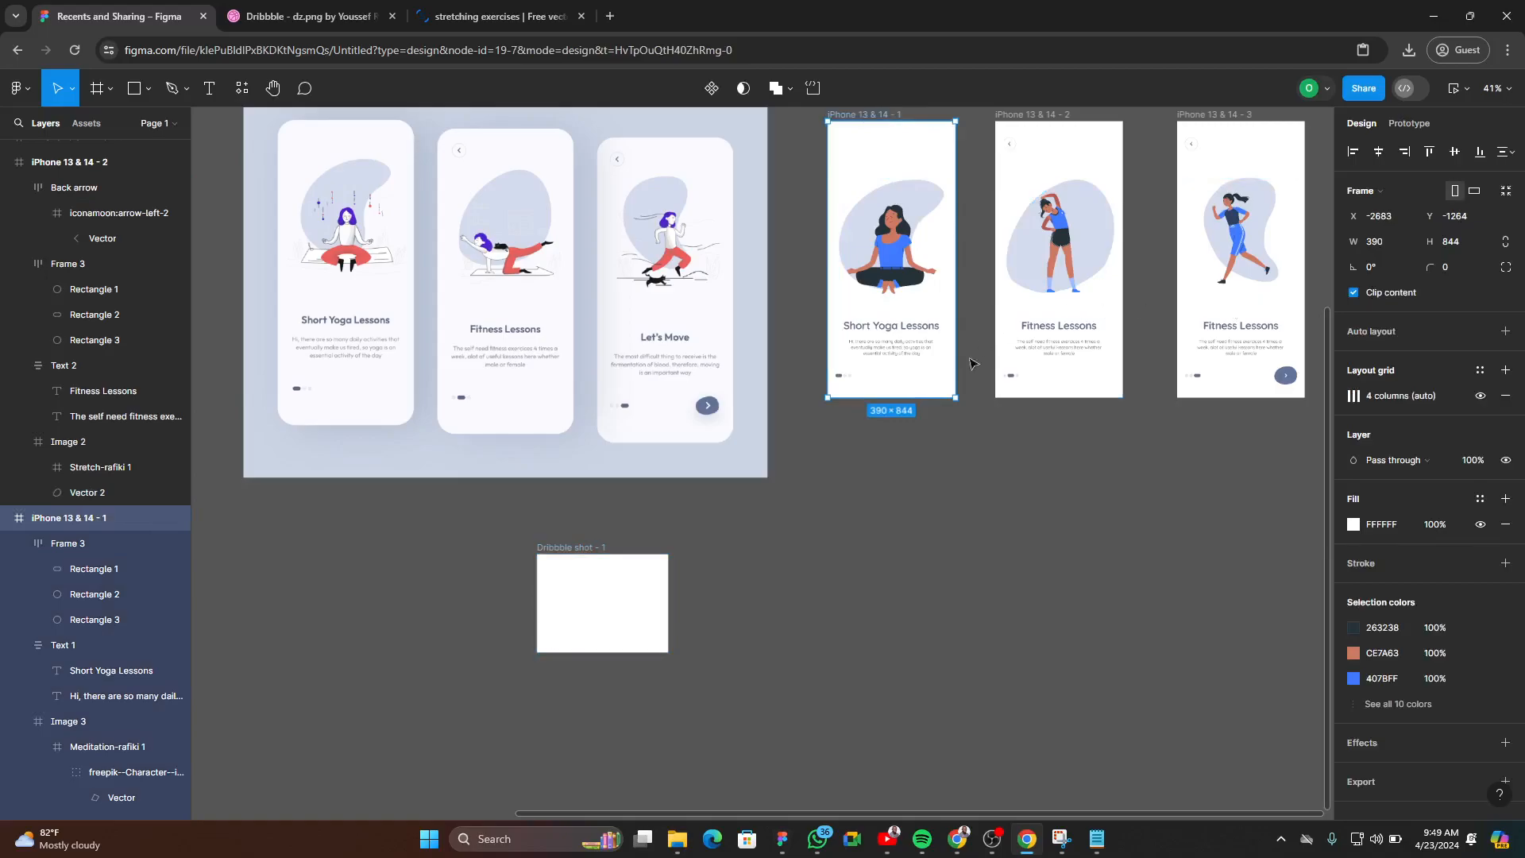
pyautogui.hscroll(-5, 983, 348)
pyautogui.scroll(1, 984, 347)
pyautogui.keyDown('shift'); pyautogui.click(752, 176); pyautogui.keyUp('shift')
pyautogui.keyDown('shift'); pyautogui.click(984, 179); pyautogui.keyUp('shift')
pyautogui.scroll(-1, 1400, 664)
pyautogui.scroll(-1, 1381, 755)
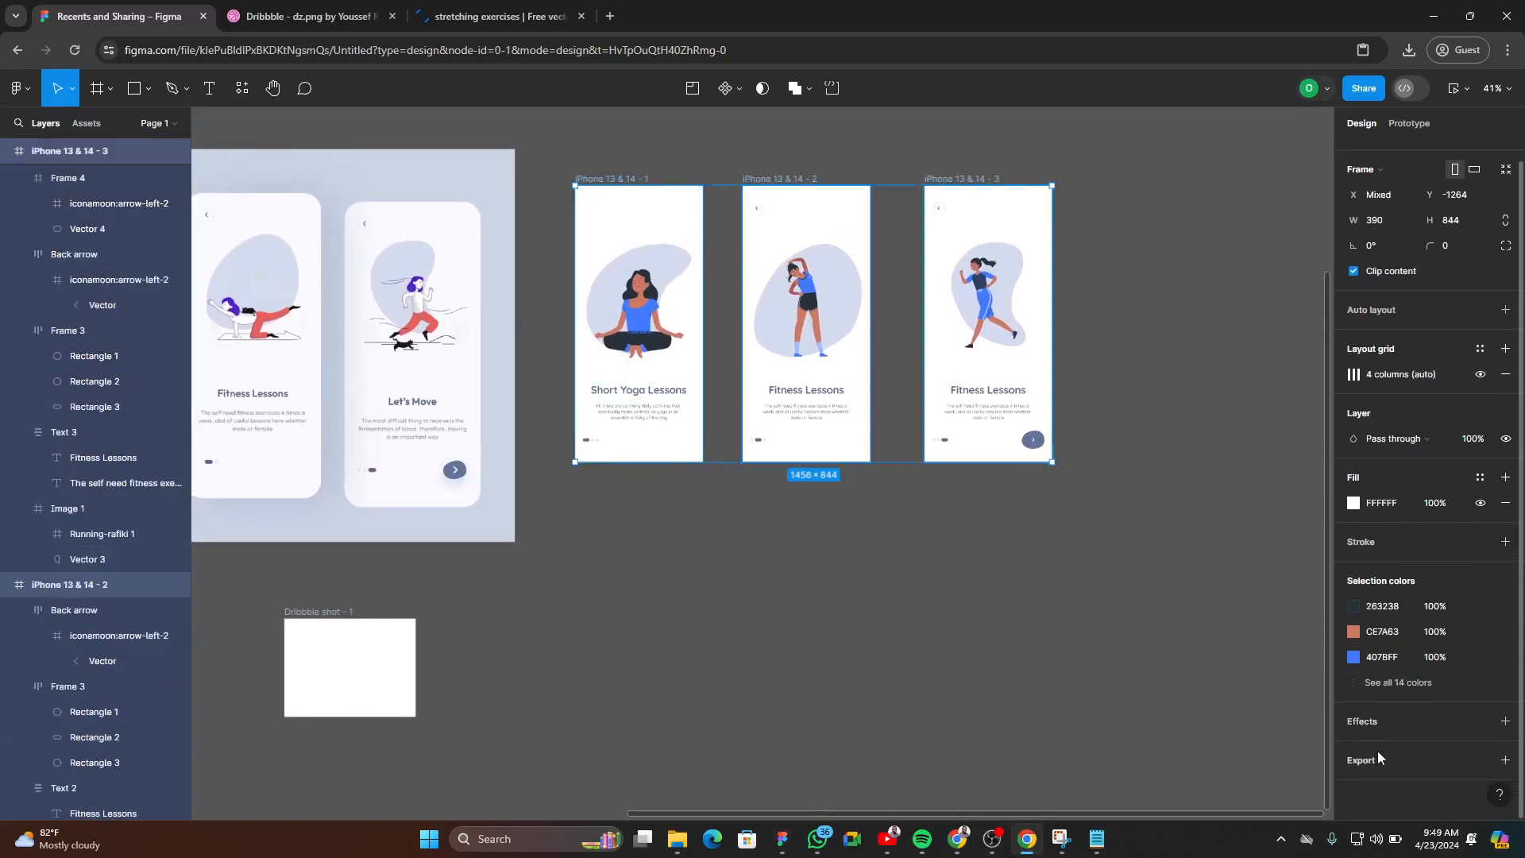
pyautogui.click(1375, 762)
pyautogui.scroll(-3, 1420, 731)
pyautogui.click(1378, 724)
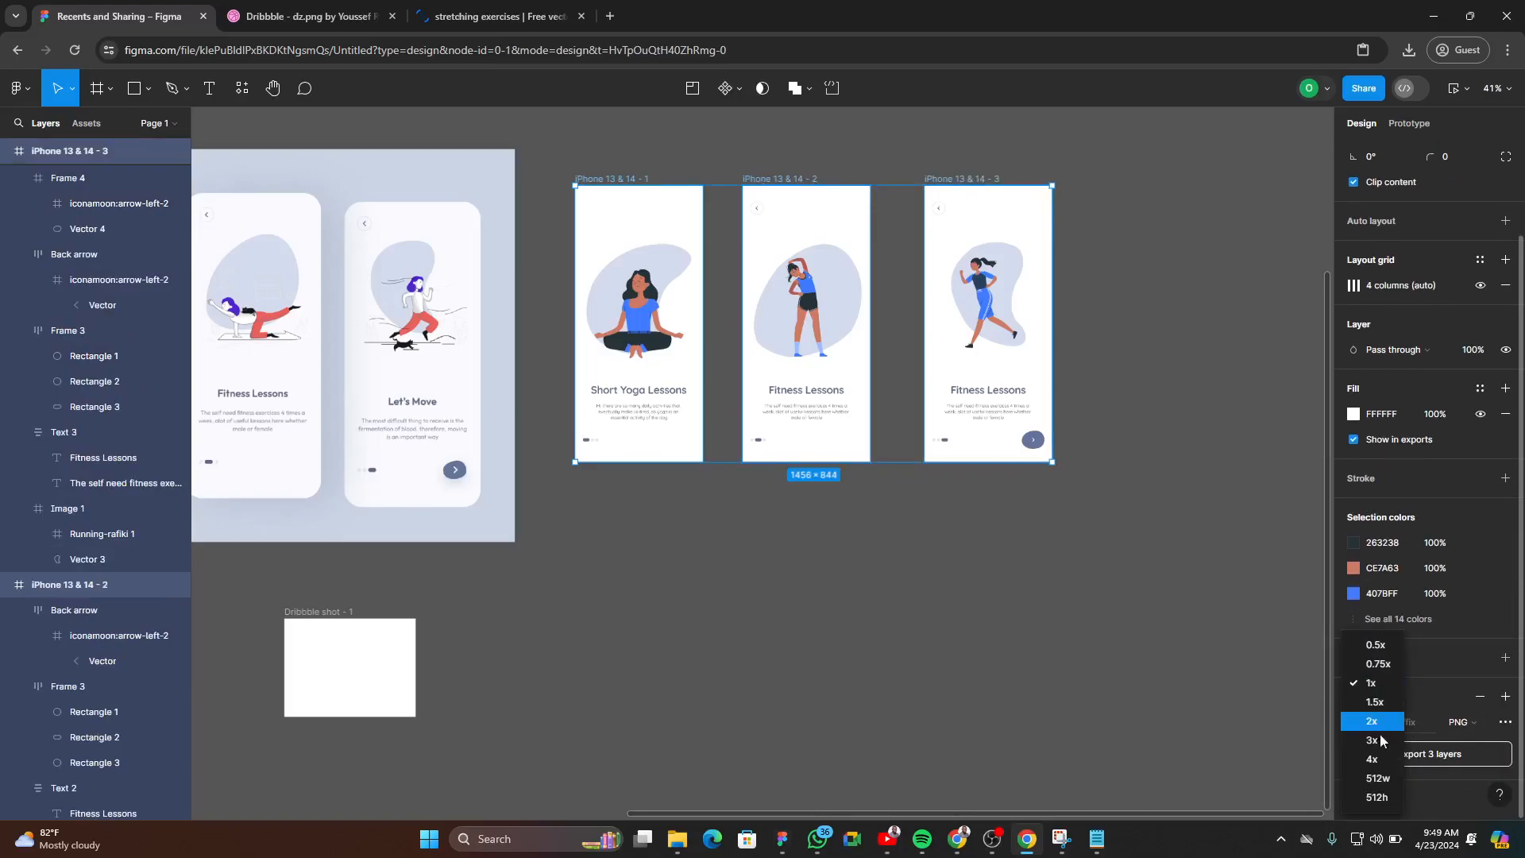
pyautogui.click(1385, 722)
# - Export the three frames as the Untitled zip archive into Training files and extract it there into its own folder
pyautogui.click(1421, 754)
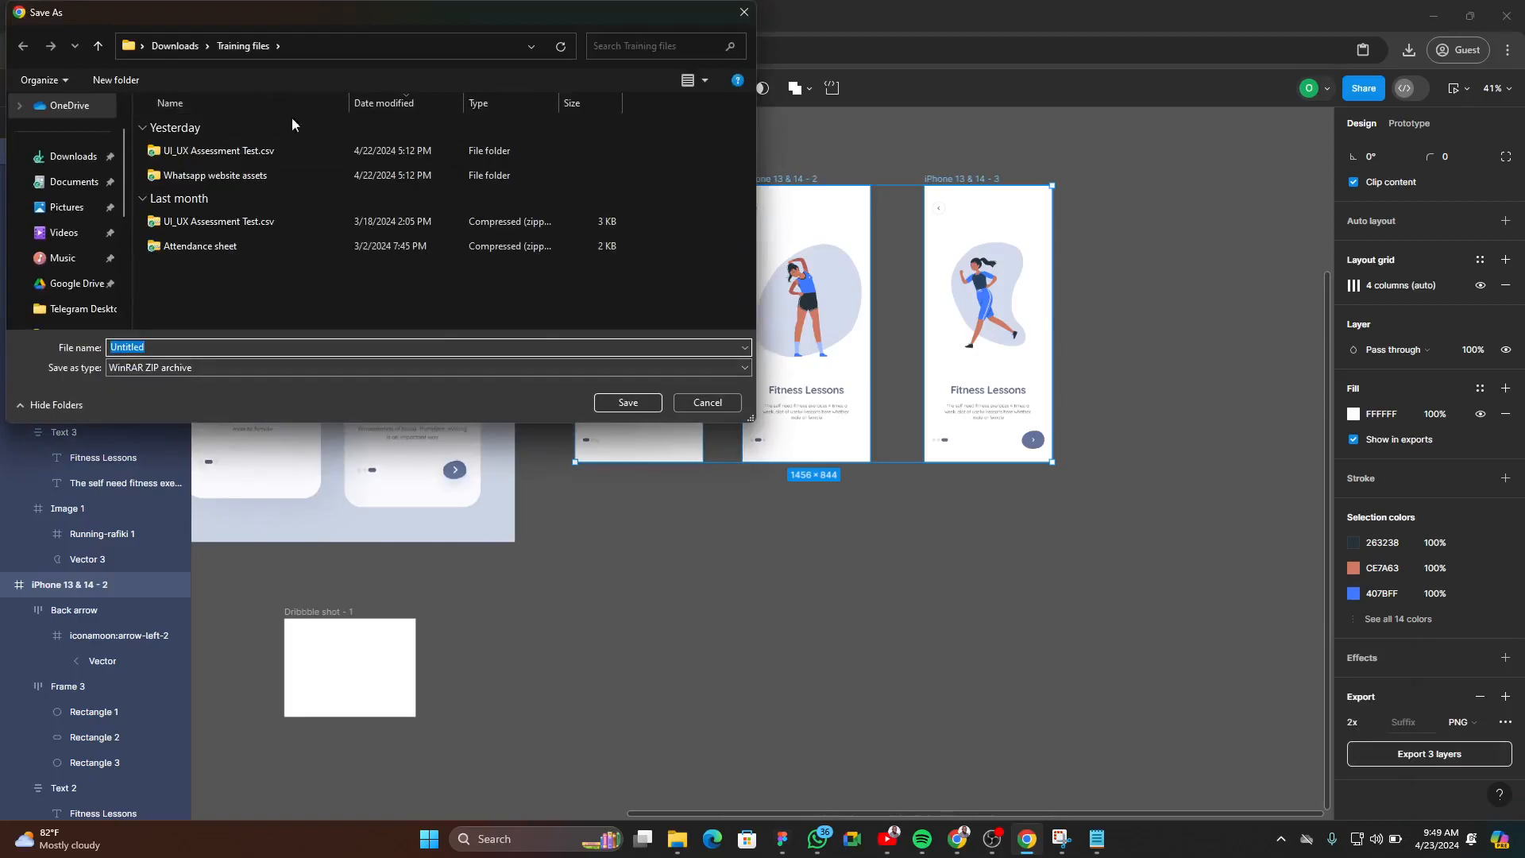
pyautogui.click(627, 403)
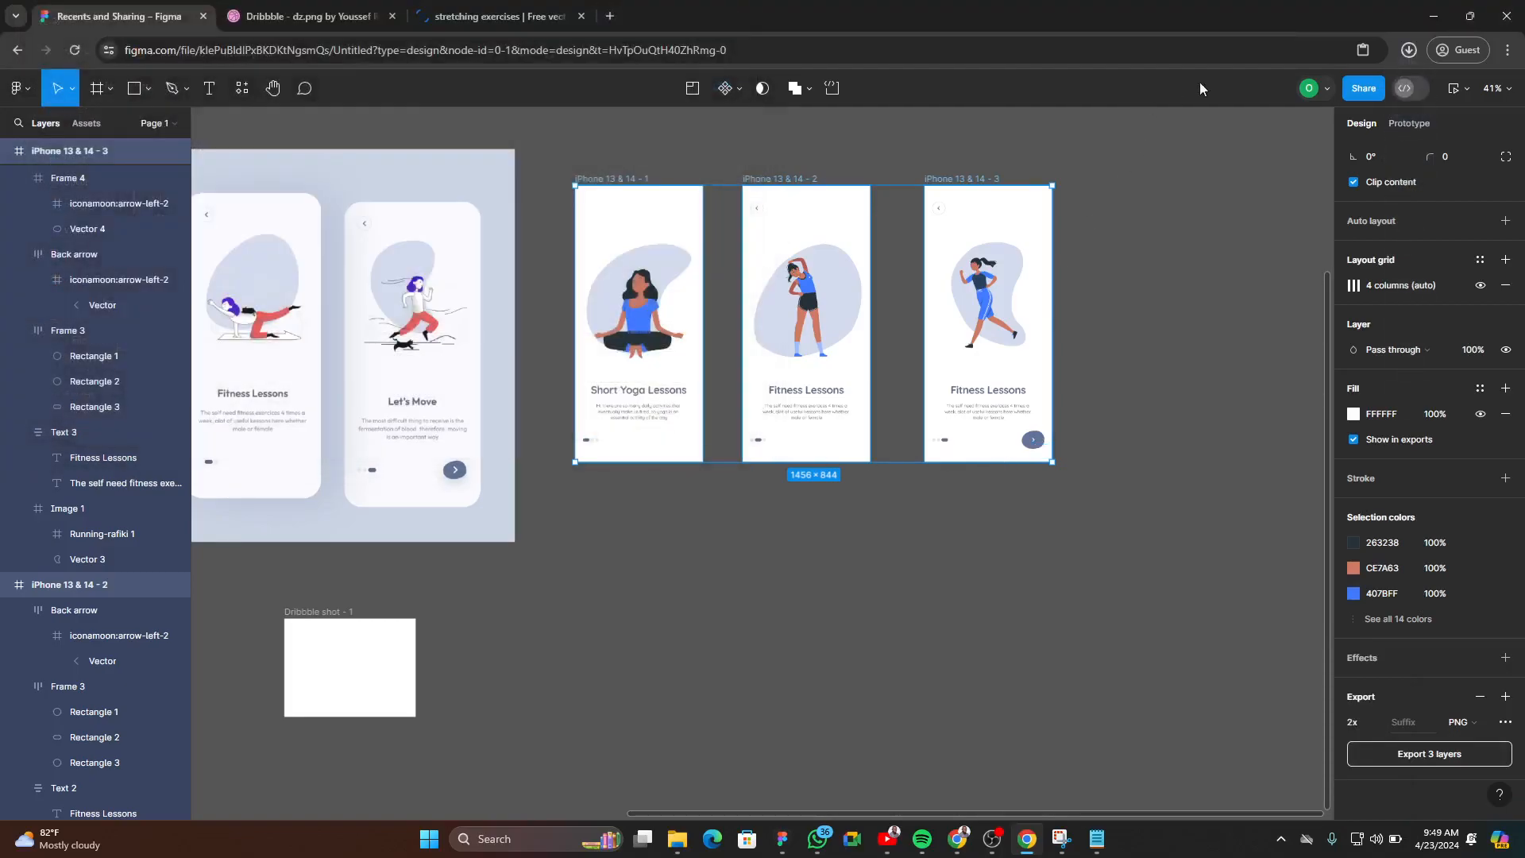
pyautogui.moveTo(1366, 136)
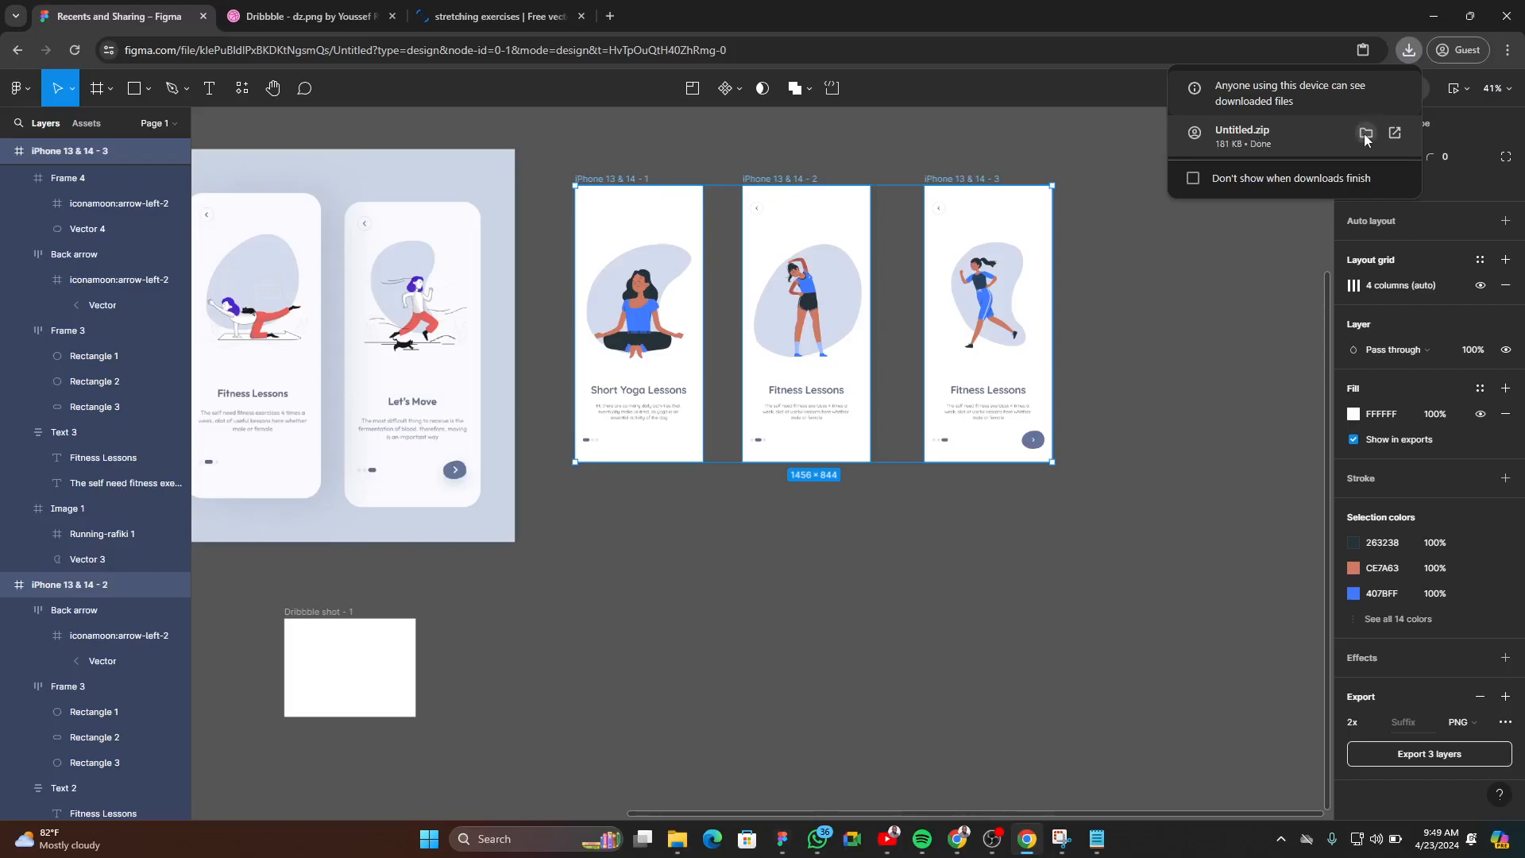
pyautogui.click(1364, 133)
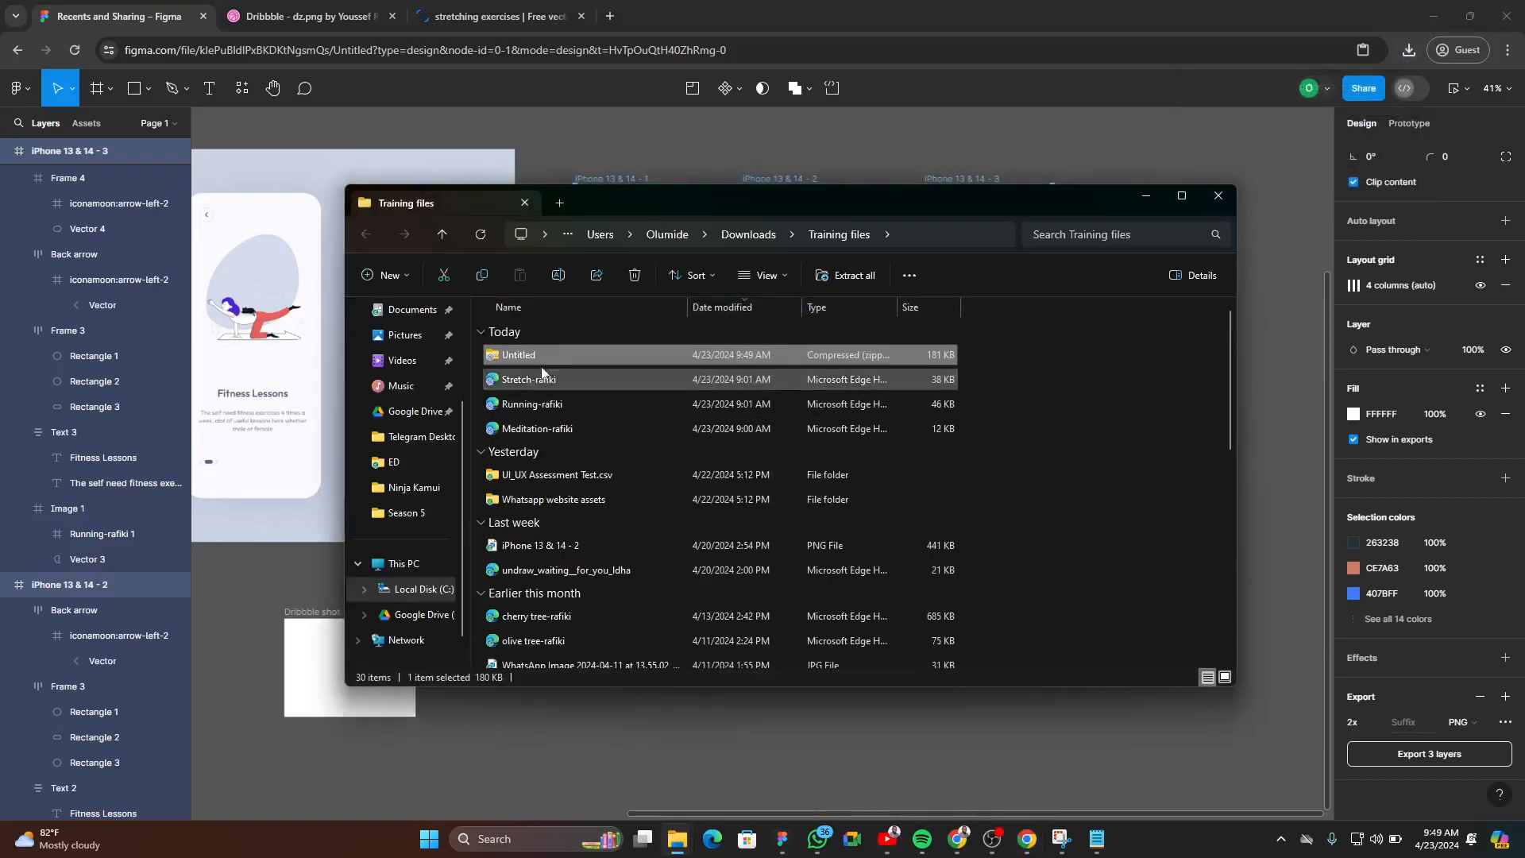
pyautogui.rightClick(564, 350)
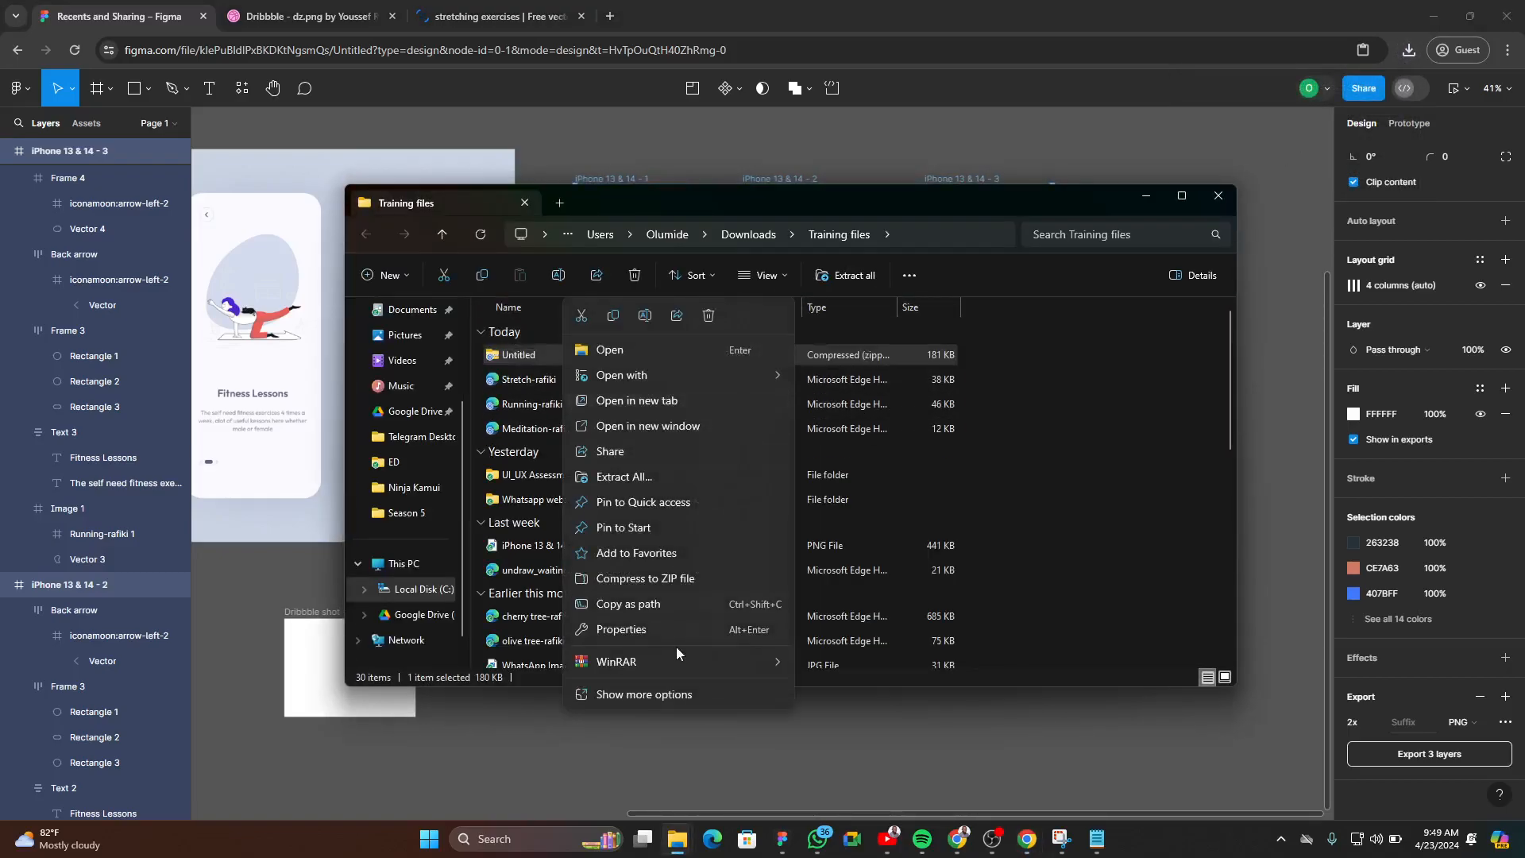
pyautogui.moveTo(678, 655)
pyautogui.click(836, 717)
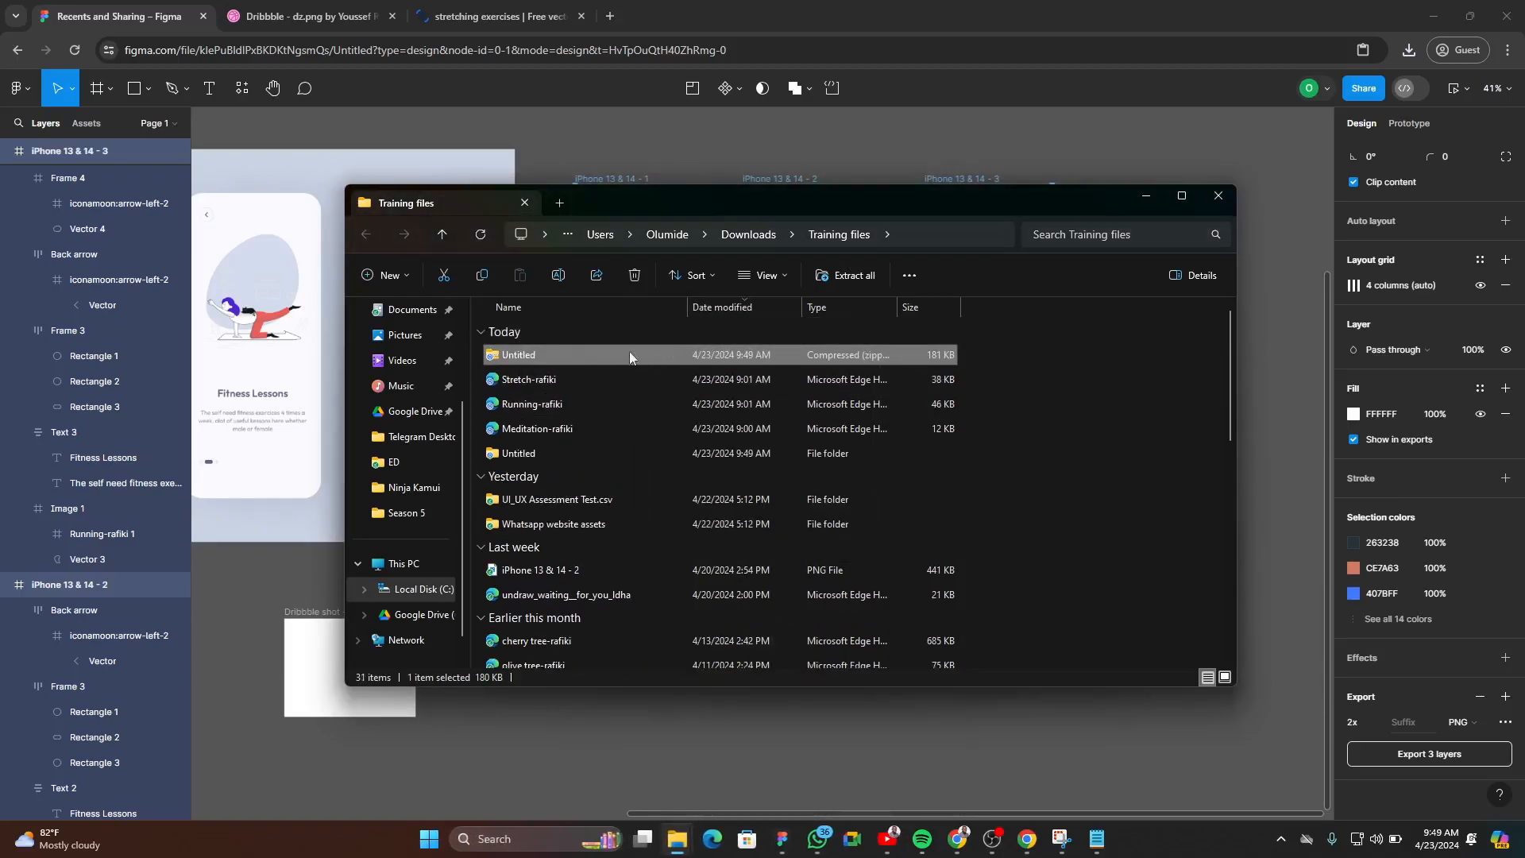
# - Bring the three exported screen images from the extracted Untitled folder onto the Figma canvas
pyautogui.doubleClick(607, 354)
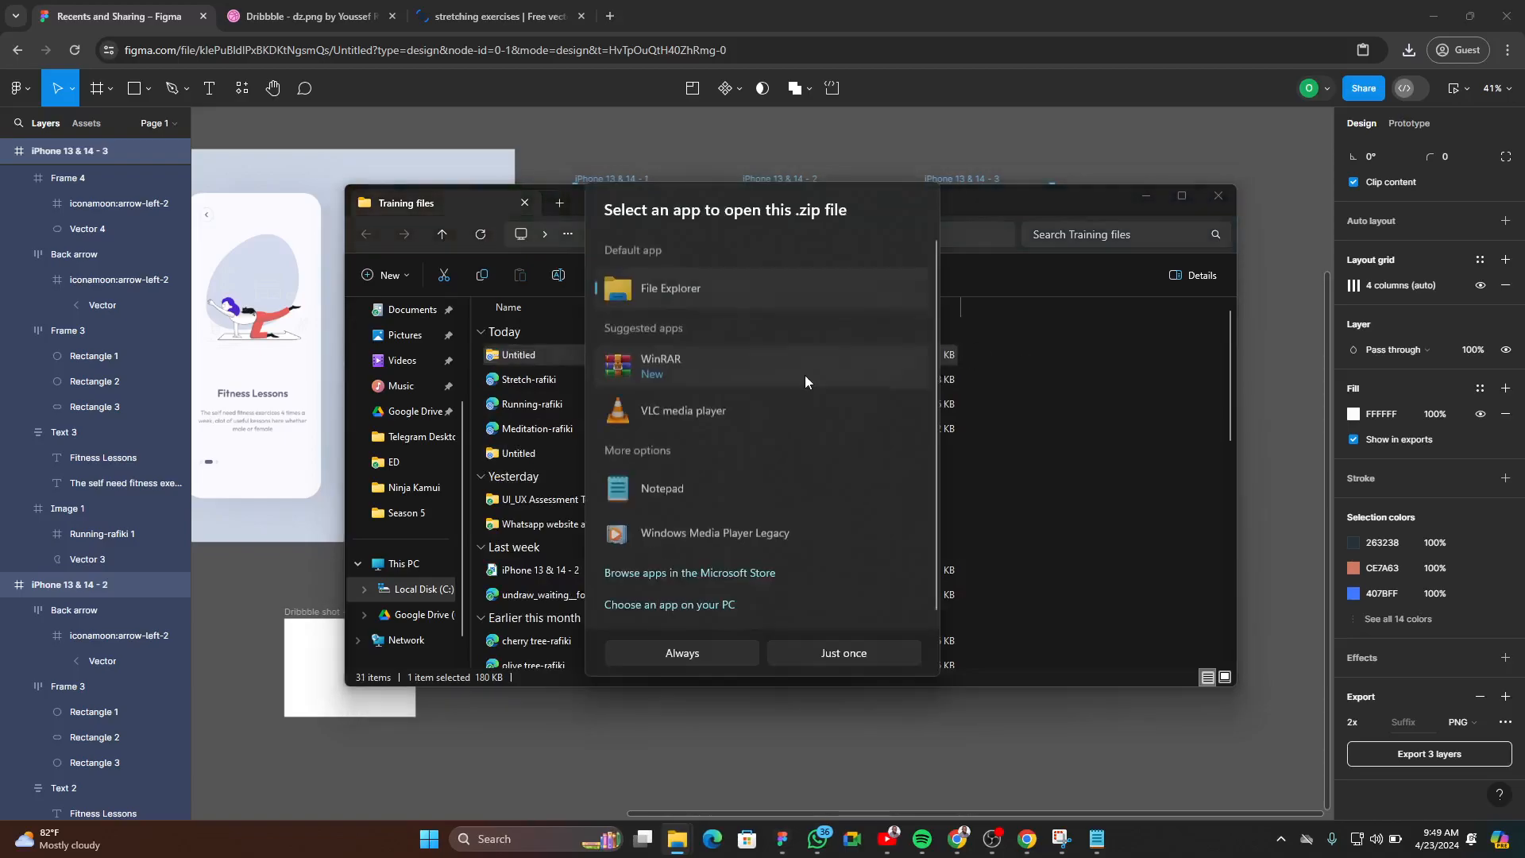
pyautogui.click(1074, 412)
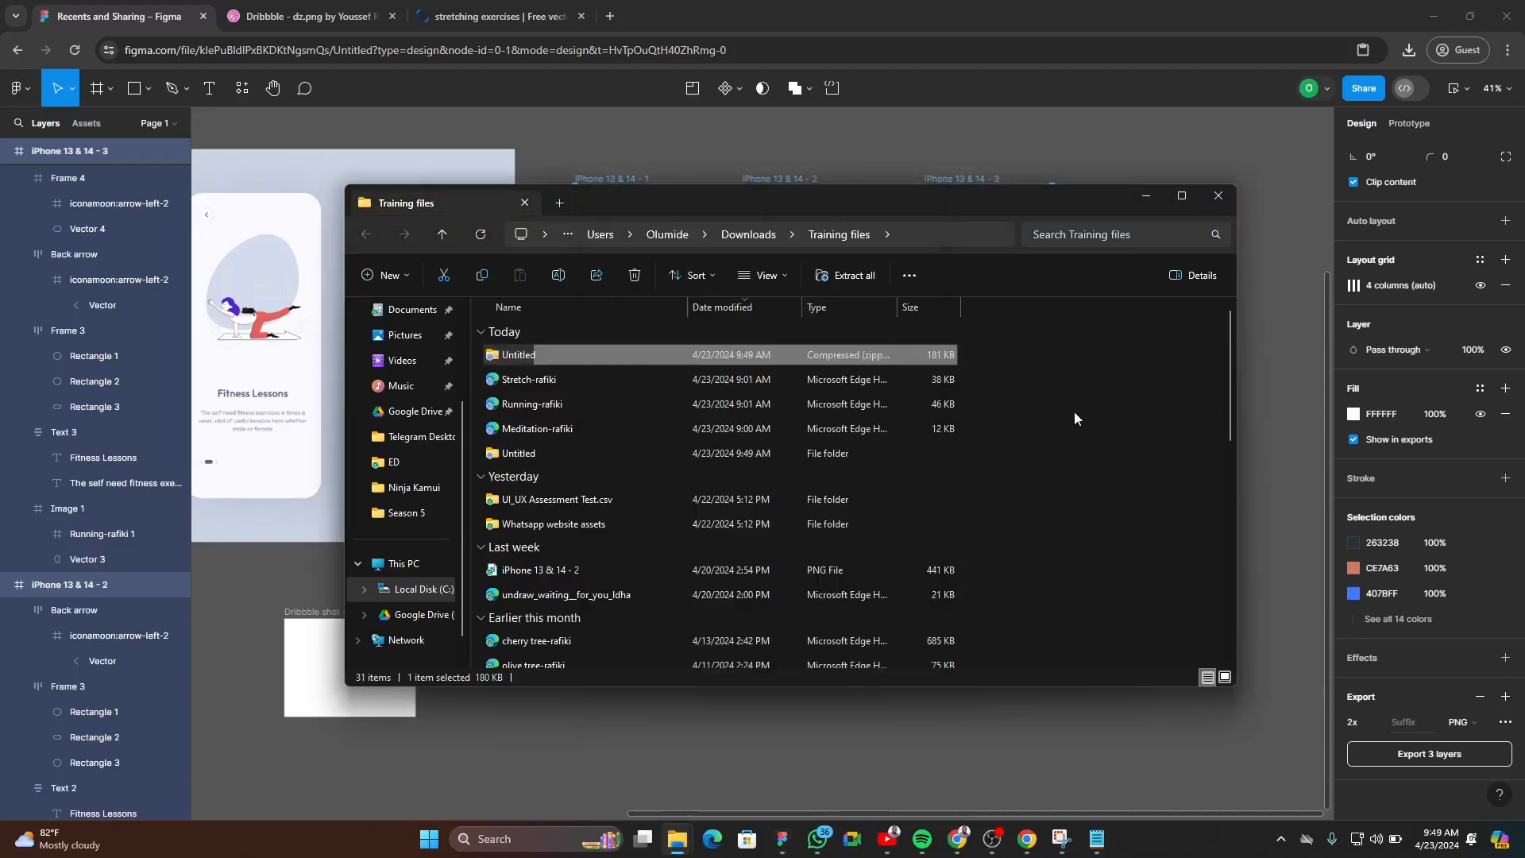
pyautogui.doubleClick(602, 453)
pyautogui.click(639, 405)
pyautogui.moveTo(646, 363); pyautogui.dragTo(619, 744)
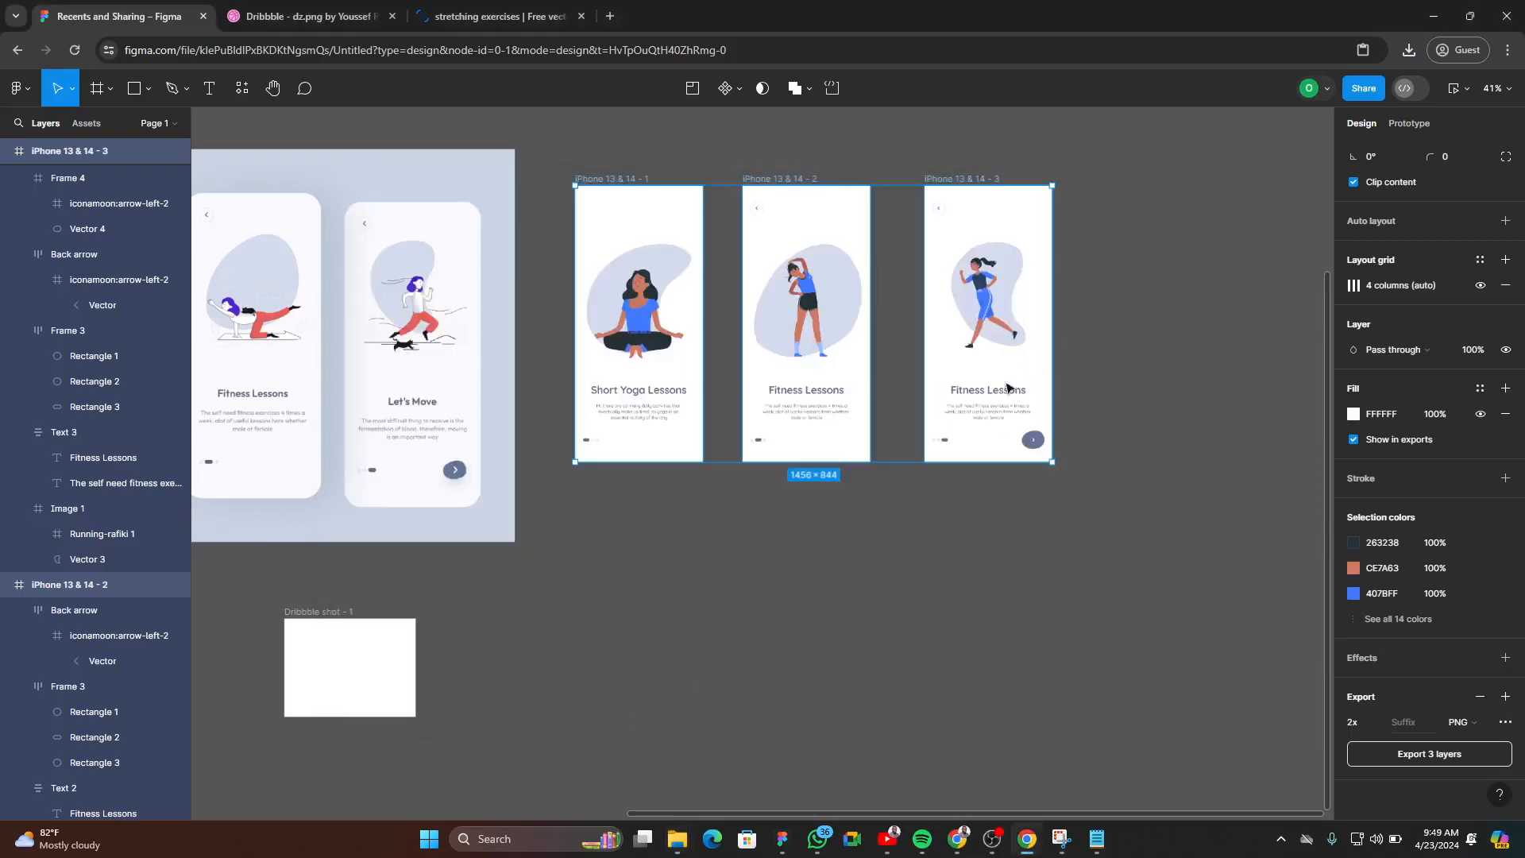
# - Try to reposition the imported screen images around the Dribbble shot frame and undo the changes
pyautogui.scroll(-3, 913, 556)
pyautogui.moveTo(895, 578); pyautogui.dragTo(694, 517)
pyautogui.moveTo(454, 429); pyautogui.dragTo(645, 557)
pyautogui.click(963, 511)
pyautogui.scroll(1, 492, 545)
pyautogui.moveTo(492, 545); pyautogui.dragTo(868, 477)
pyautogui.click(976, 486)
pyautogui.scroll(2, 731, 404)
pyautogui.moveTo(1095, 445); pyautogui.dragTo(693, 440)
pyautogui.scroll(3, 693, 440)
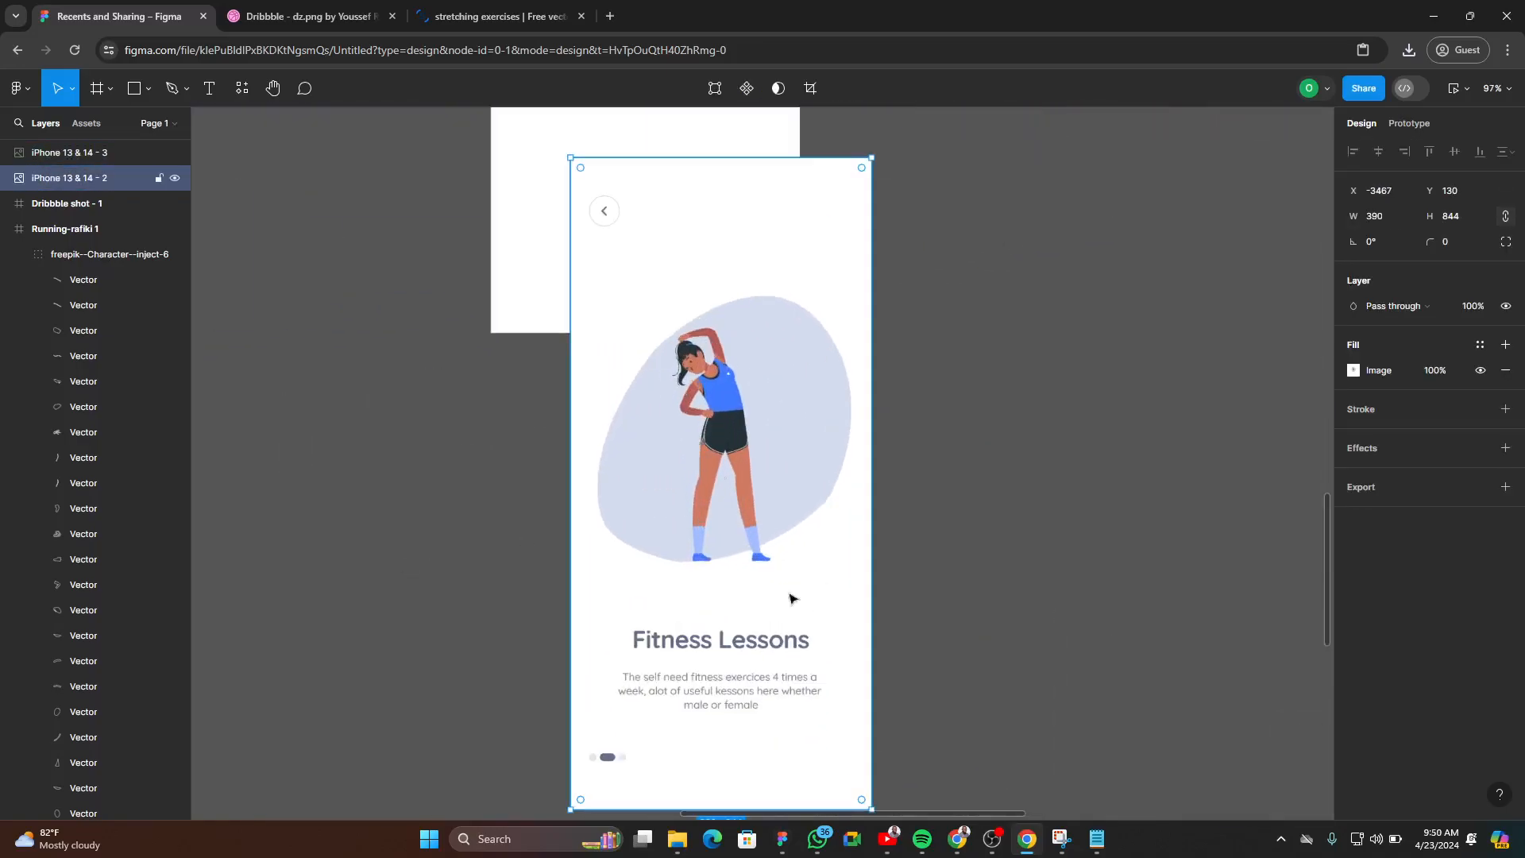
pyautogui.scroll(-2, 806, 603)
pyautogui.moveTo(807, 727); pyautogui.dragTo(723, 596)
pyautogui.hotkey('ctrl', 'z')
pyautogui.moveTo(887, 622); pyautogui.dragTo(648, 385)
pyautogui.scroll(-2, 596, 470)
pyautogui.hotkey('ctrl', 'z')
# - Scale the three imported screen images down together with the Scale tool to about 122 × 265 each
pyautogui.moveTo(1047, 687); pyautogui.dragTo(1138, 818)
pyautogui.moveTo(1230, 644); pyautogui.dragTo(914, 713)
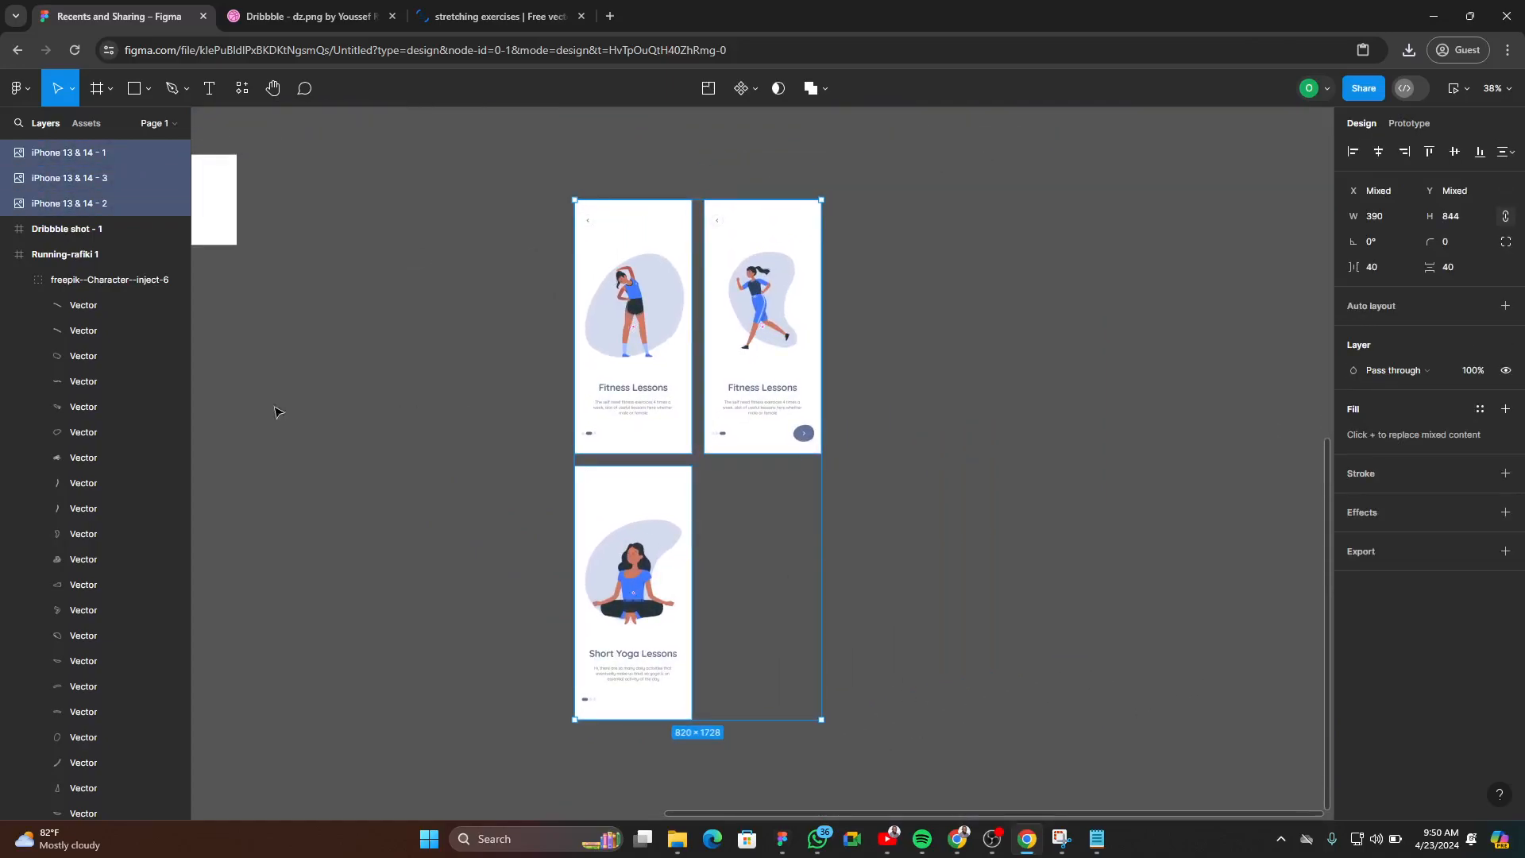
pyautogui.click(72, 88)
pyautogui.click(55, 145)
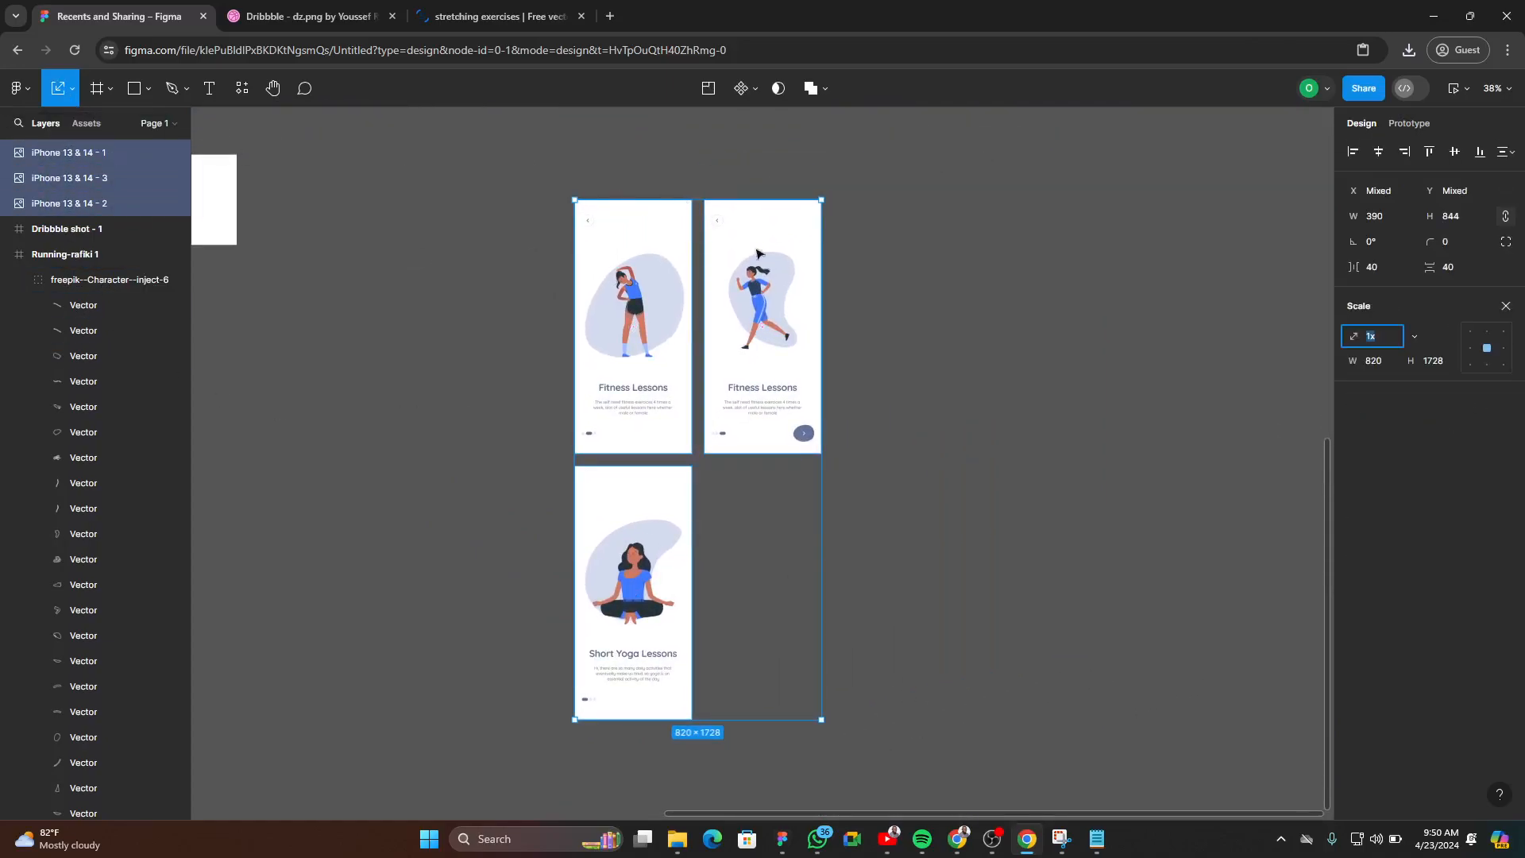
pyautogui.moveTo(819, 345); pyautogui.dragTo(653, 349)
# - Arrange the three scaled screen images in one row, Short Yoga Lessons first, just below the Dribbble shot frame
pyautogui.moveTo(441, 441); pyautogui.dragTo(857, 574)
pyautogui.moveTo(1002, 573); pyautogui.dragTo(525, 392)
pyautogui.click(711, 524)
pyautogui.scroll(3, 572, 516)
pyautogui.scroll(5, 512, 351)
pyautogui.scroll(-4, 526, 430)
pyautogui.click(865, 429)
# - Move the row of three screen images into the Dribbble shot frame
pyautogui.moveTo(398, 330); pyautogui.dragTo(738, 561)
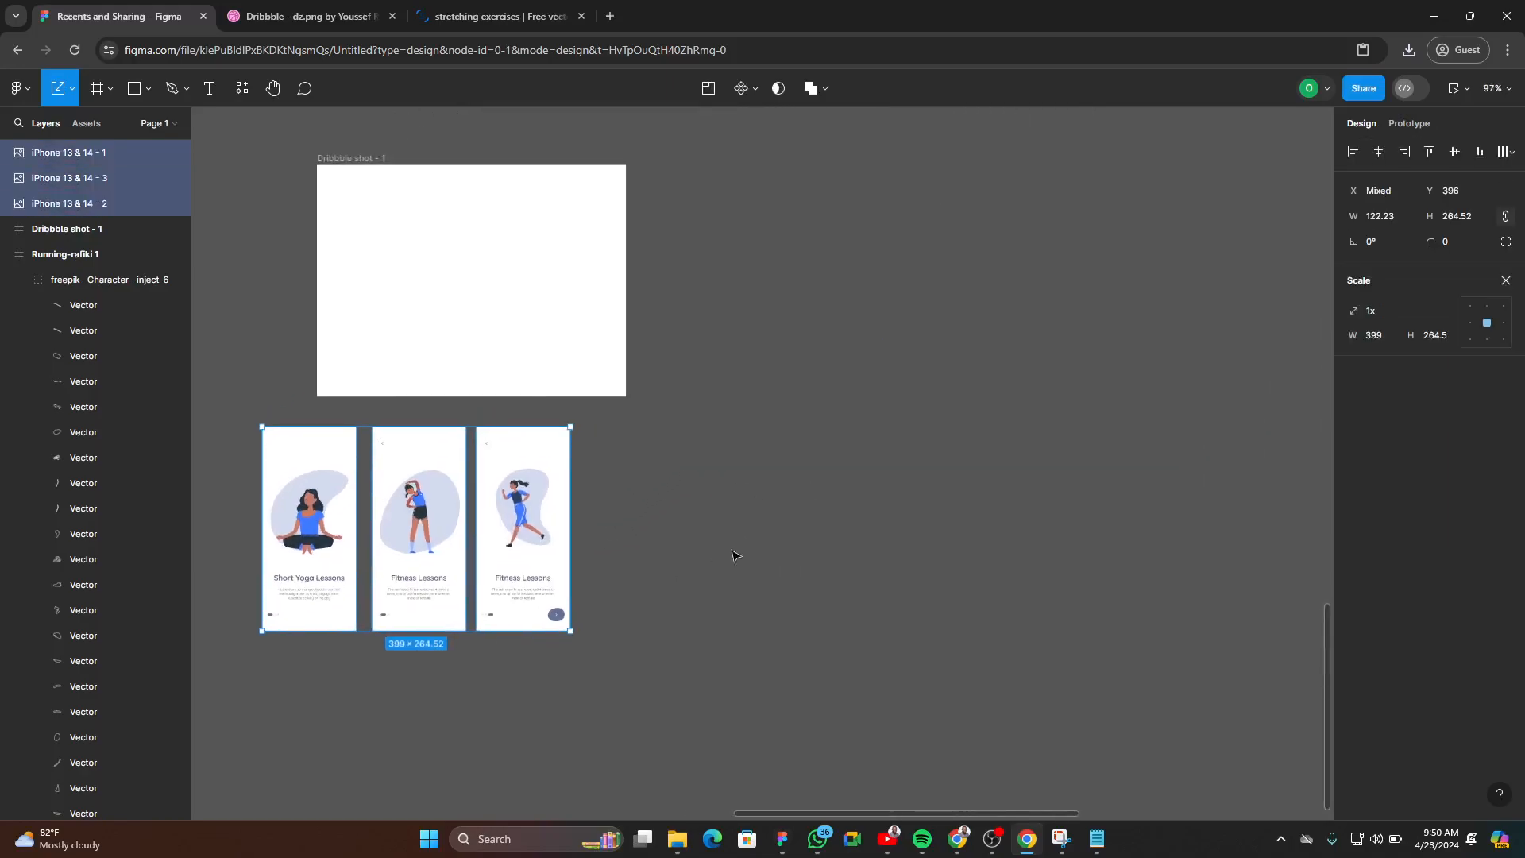
pyautogui.moveTo(464, 535); pyautogui.dragTo(485, 285)
pyautogui.scroll(3, 389, 256)
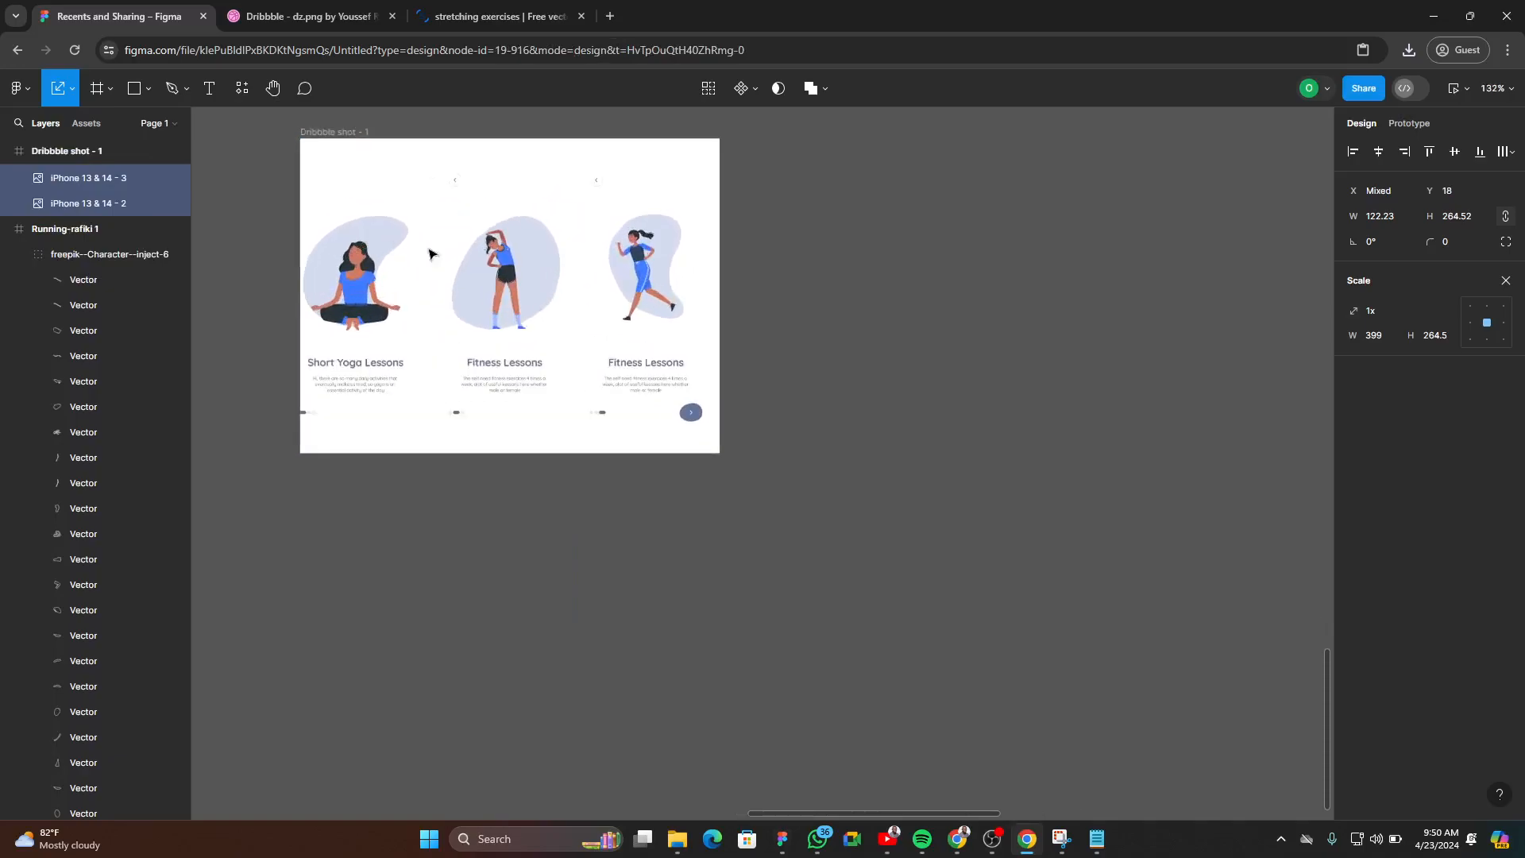
# - Scale the three screen images together to 350 × 232.04 and shift them toward the center of the Dribbble shot frame
pyautogui.scroll(-2, 498, 318)
pyautogui.moveTo(321, 218); pyautogui.dragTo(374, 248)
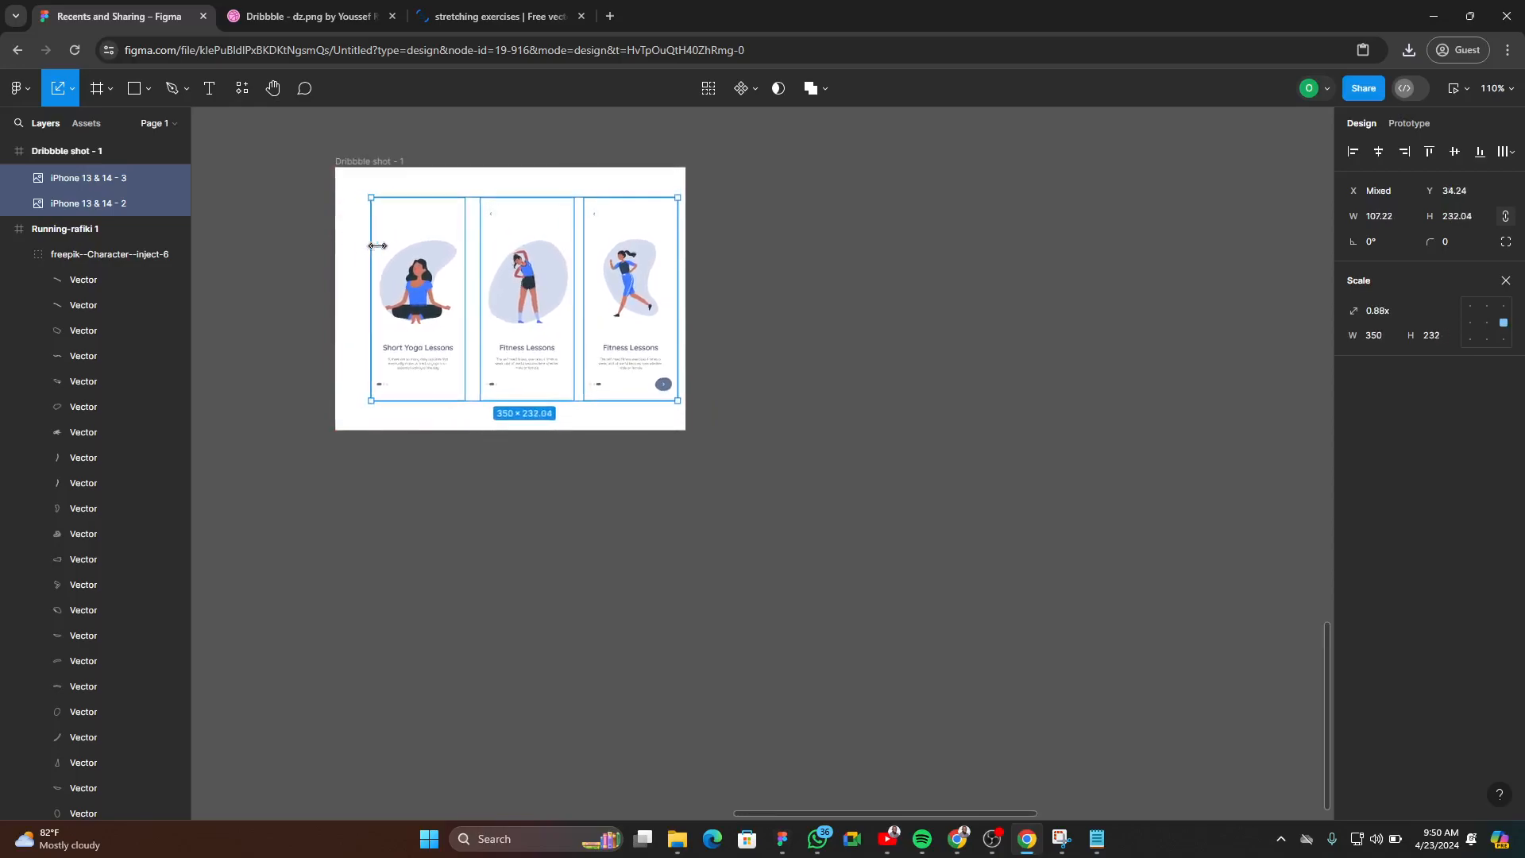
pyautogui.moveTo(486, 262); pyautogui.dragTo(477, 262)
pyautogui.scroll(1, 538, 299)
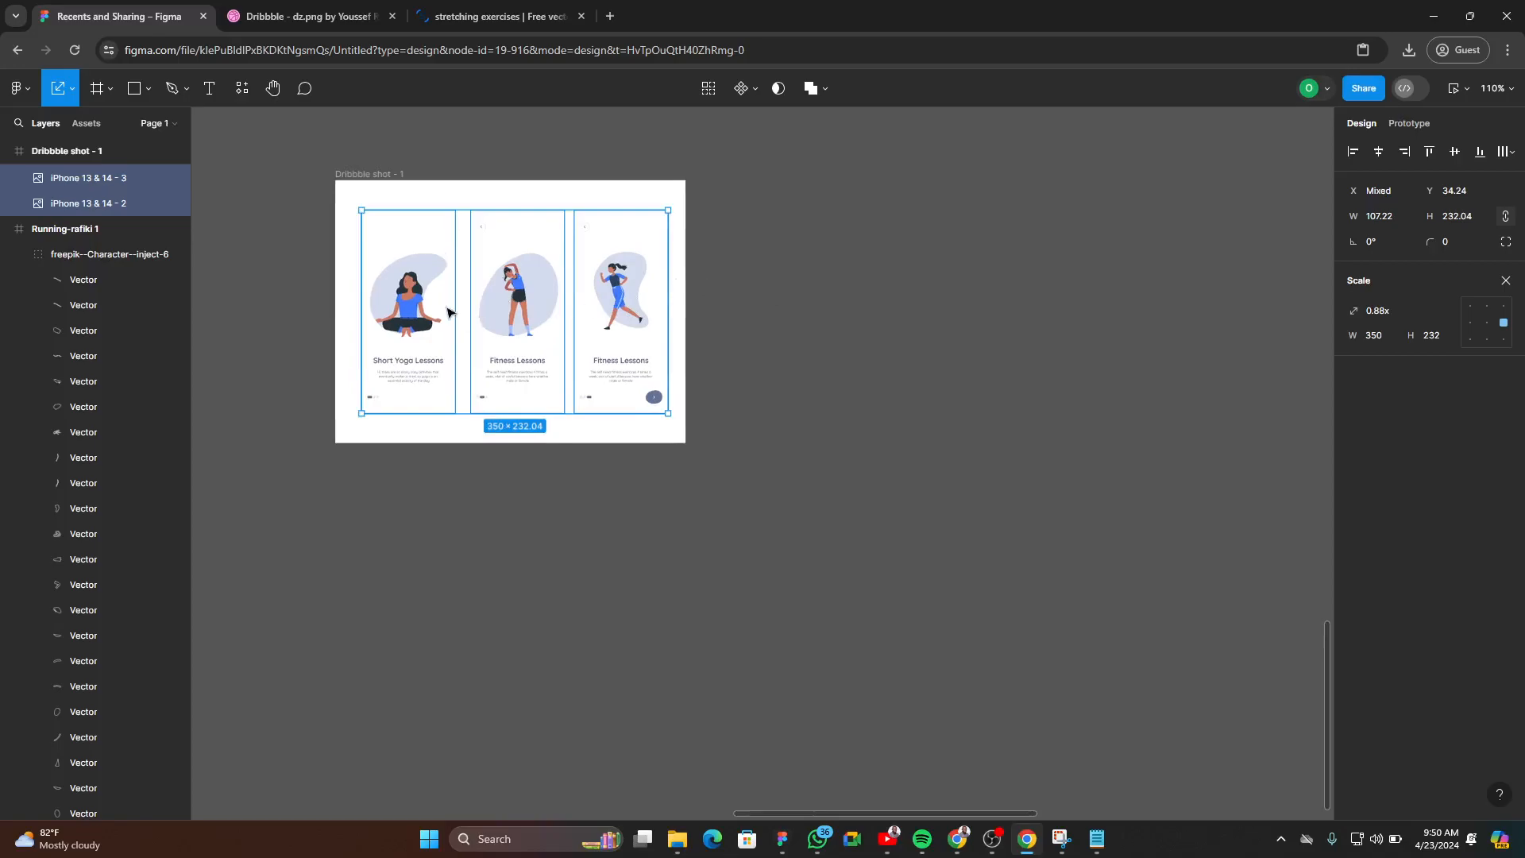
pyautogui.scroll(3, 450, 310)
pyautogui.click(921, 382)
pyautogui.scroll(-4, 920, 383)
pyautogui.scroll(2, 879, 412)
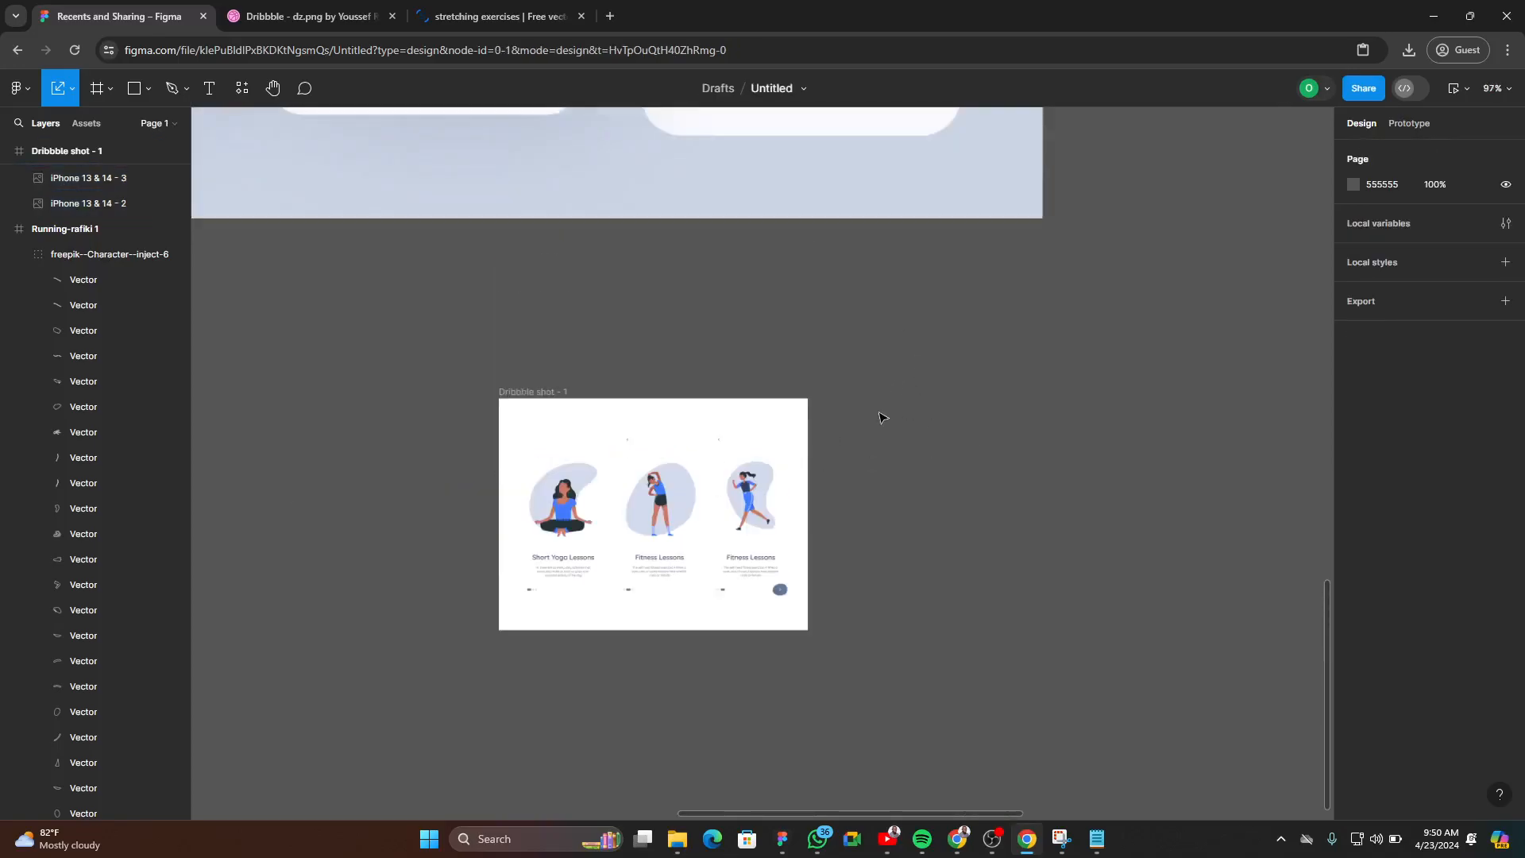
pyautogui.scroll(3, 879, 412)
pyautogui.scroll(-4, 765, 409)
pyautogui.scroll(-3, 802, 442)
pyautogui.scroll(2, 690, 319)
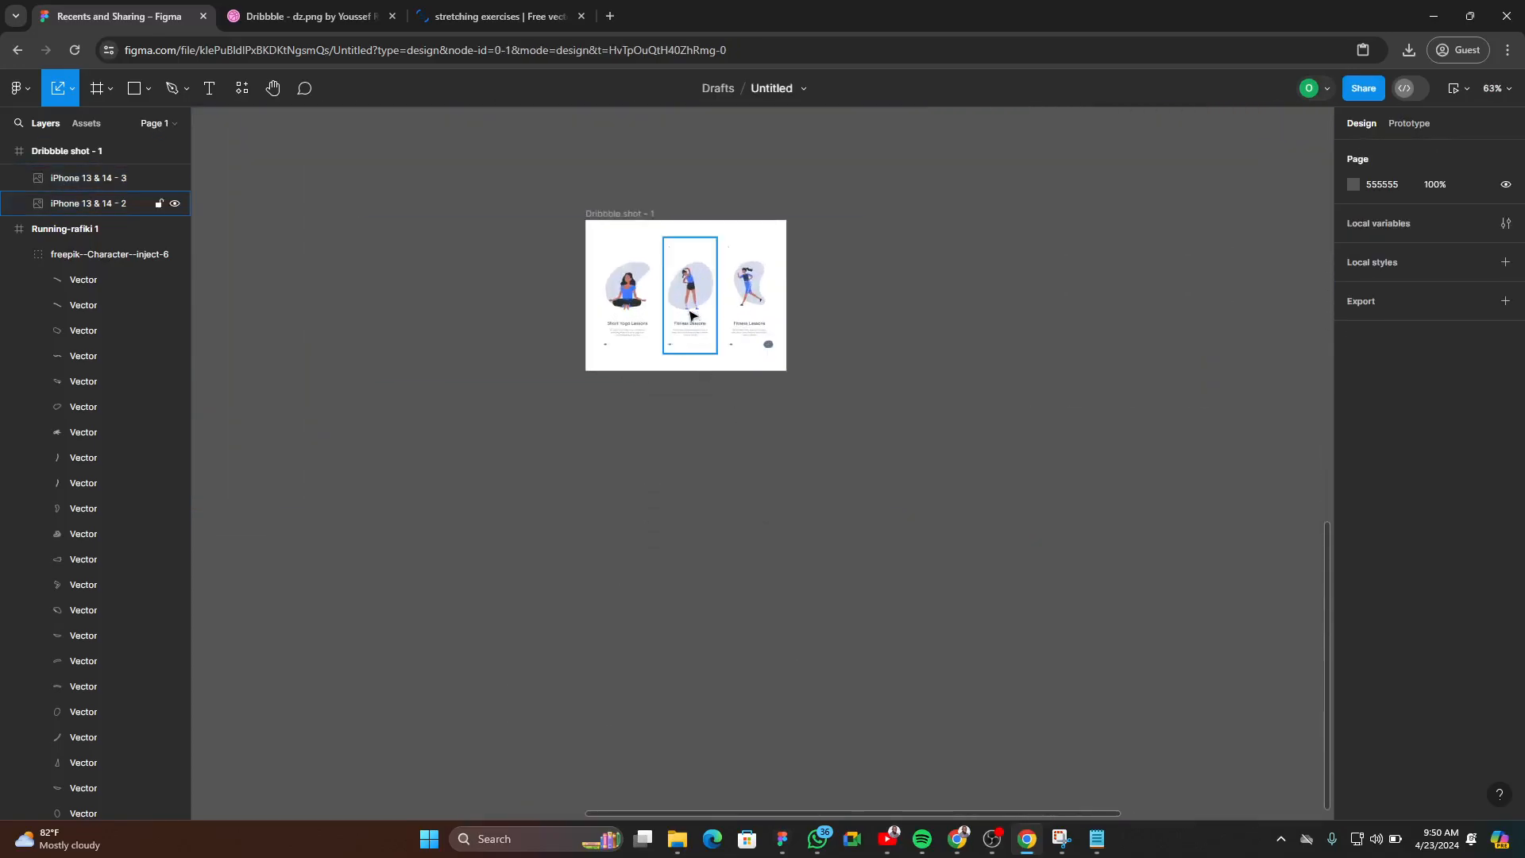
# - Change the Dribbble shot frame's fill to dark blue 071F56, starting from the blue sampled from the illustration's clothing
pyautogui.scroll(4, 690, 319)
pyautogui.click(516, 172)
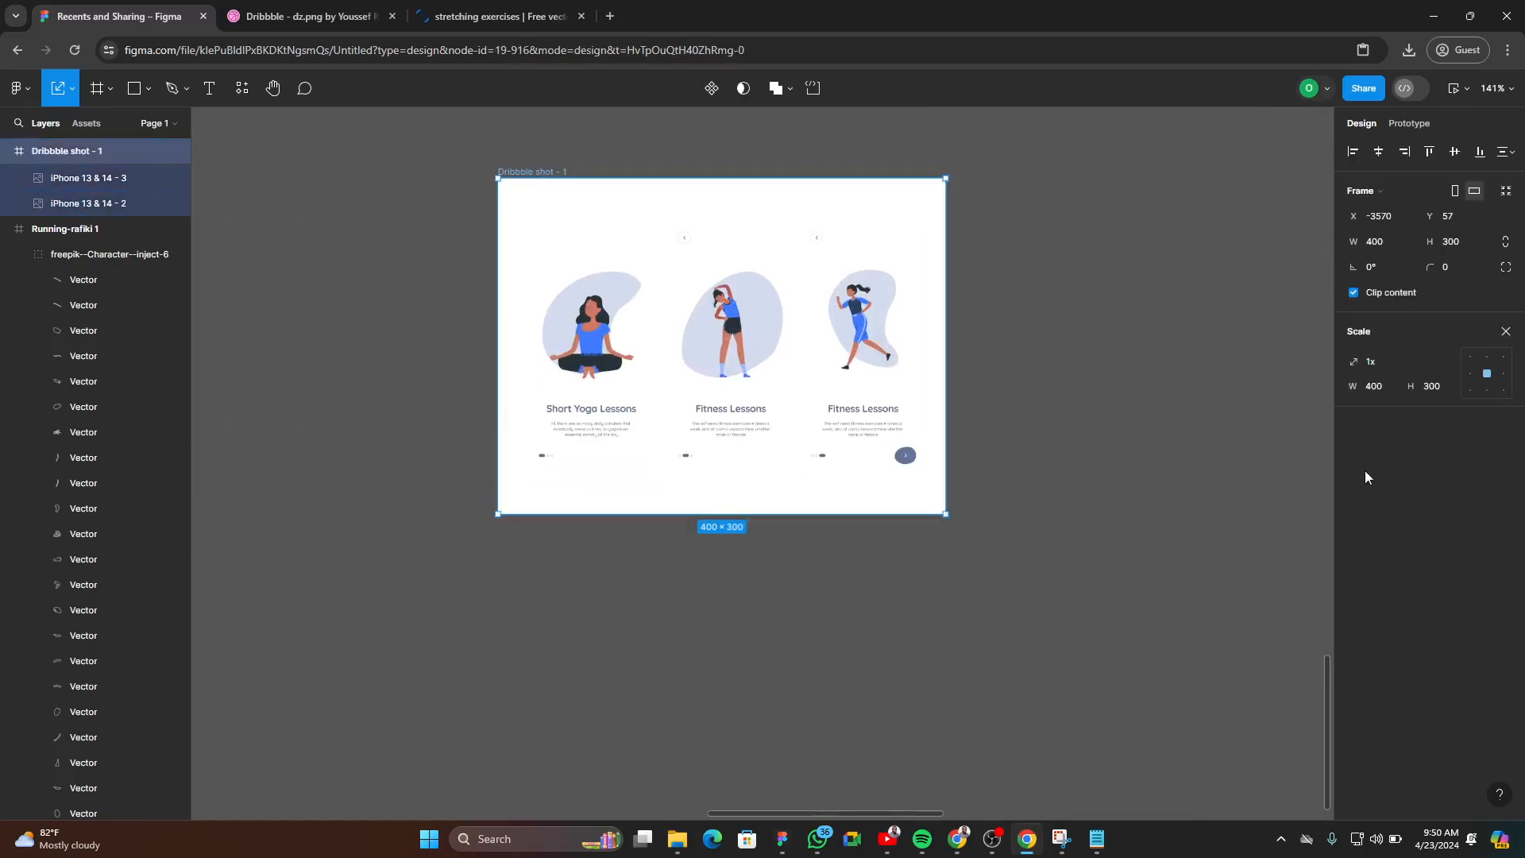
pyautogui.press('v')
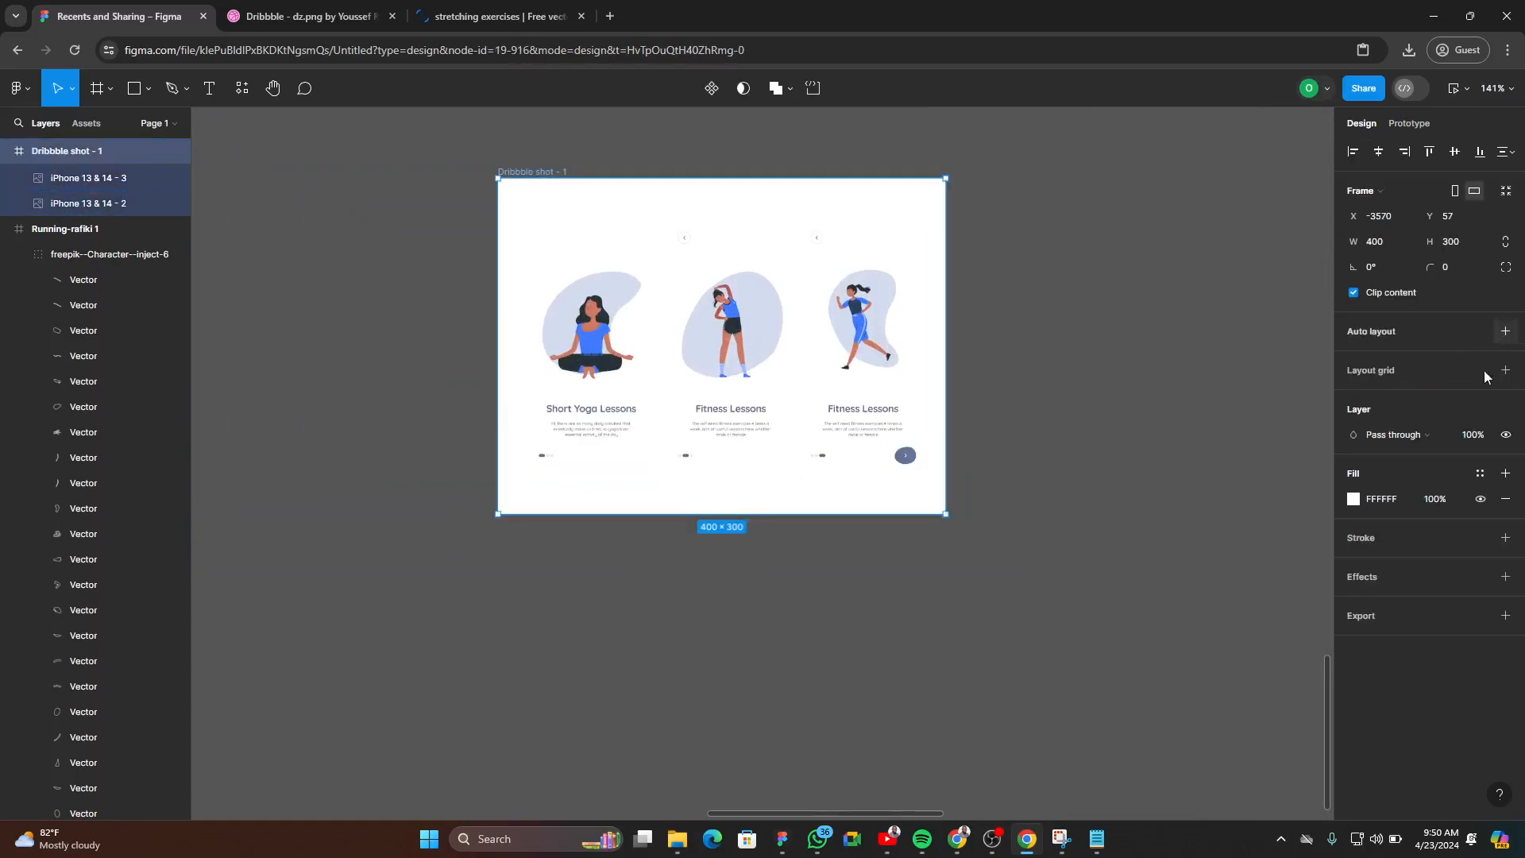
pyautogui.click(1353, 500)
pyautogui.click(1166, 631)
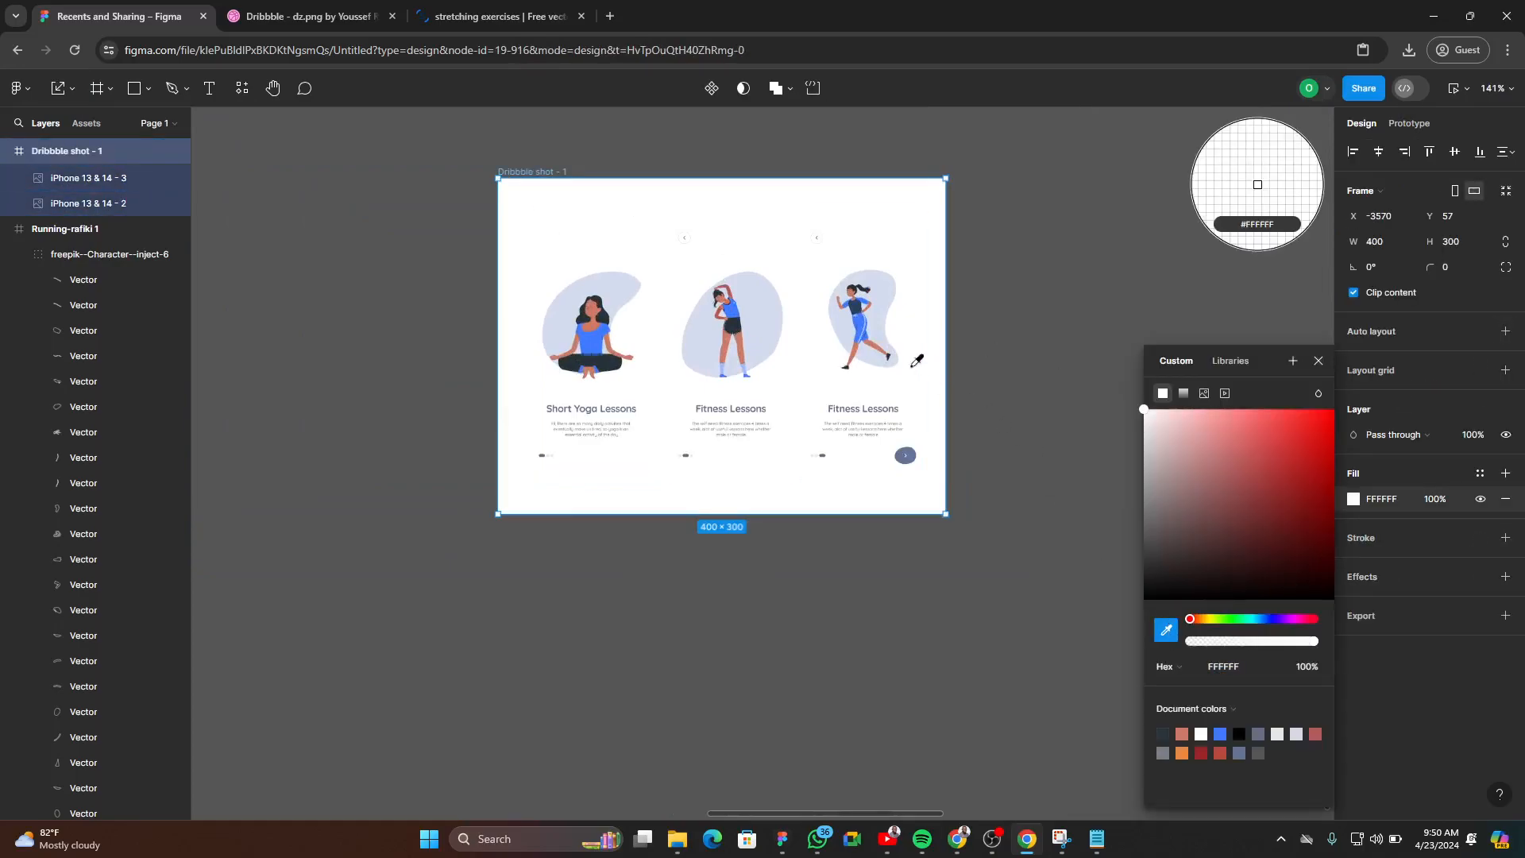
pyautogui.click(745, 309)
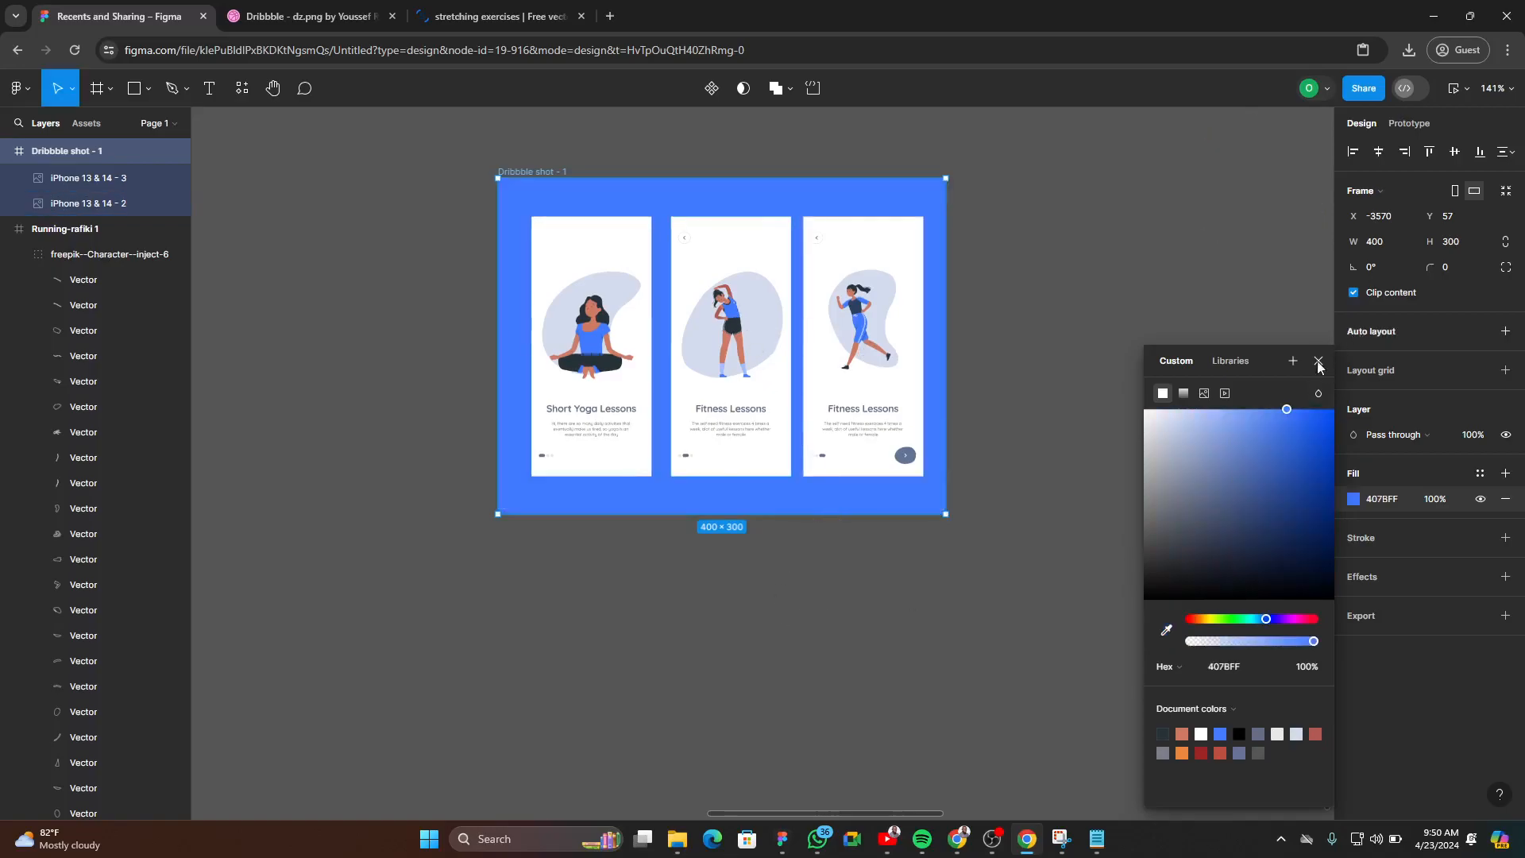
pyautogui.moveTo(1306, 433); pyautogui.dragTo(1321, 547)
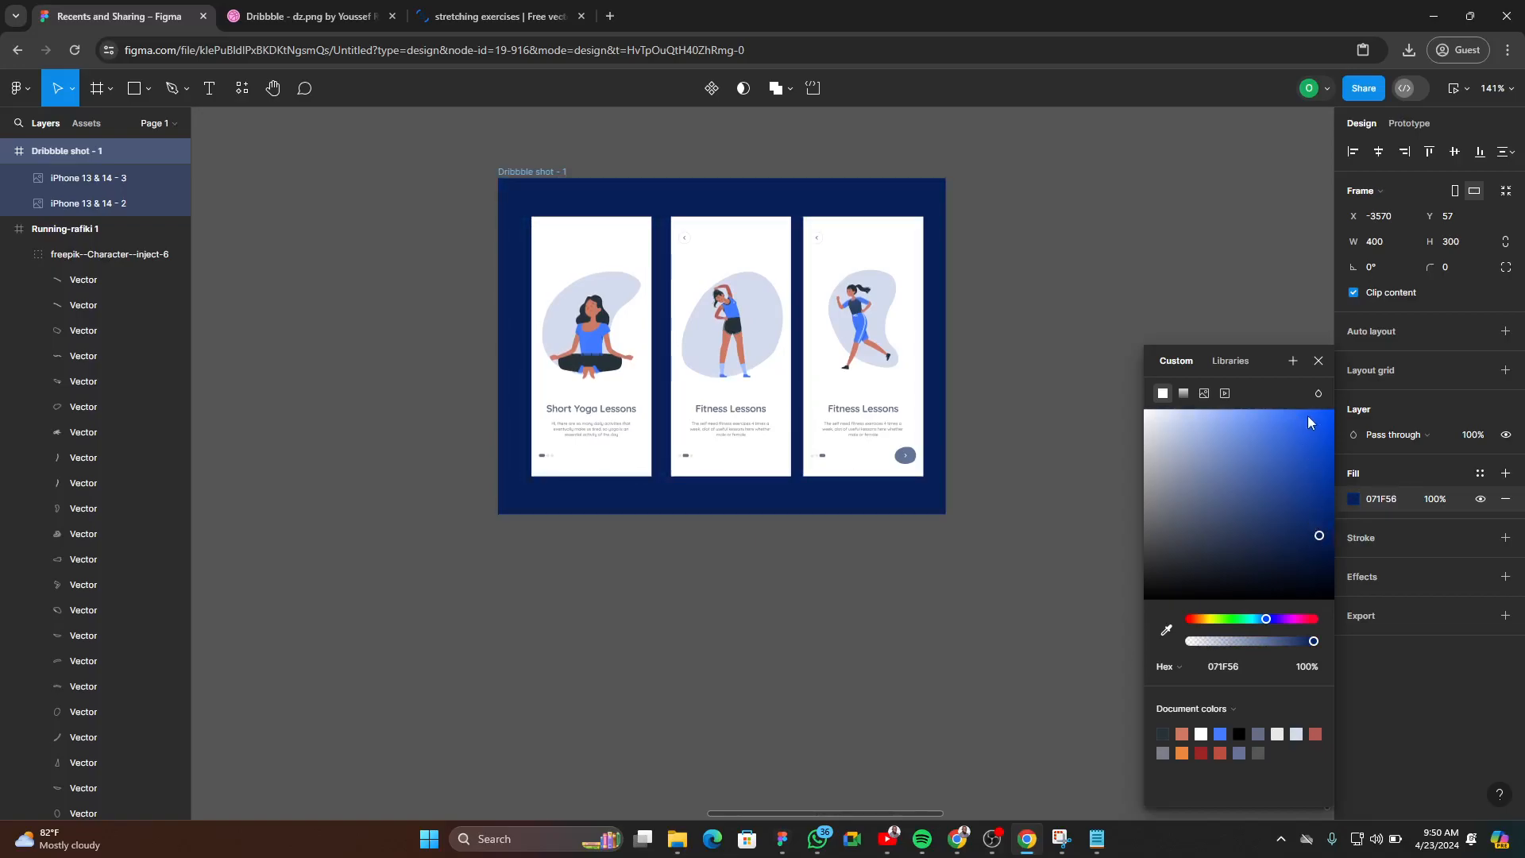
pyautogui.click(1318, 360)
# - Compare the screens in the Dribbble shot frame with the card styling in the reference image
pyautogui.scroll(5, 822, 431)
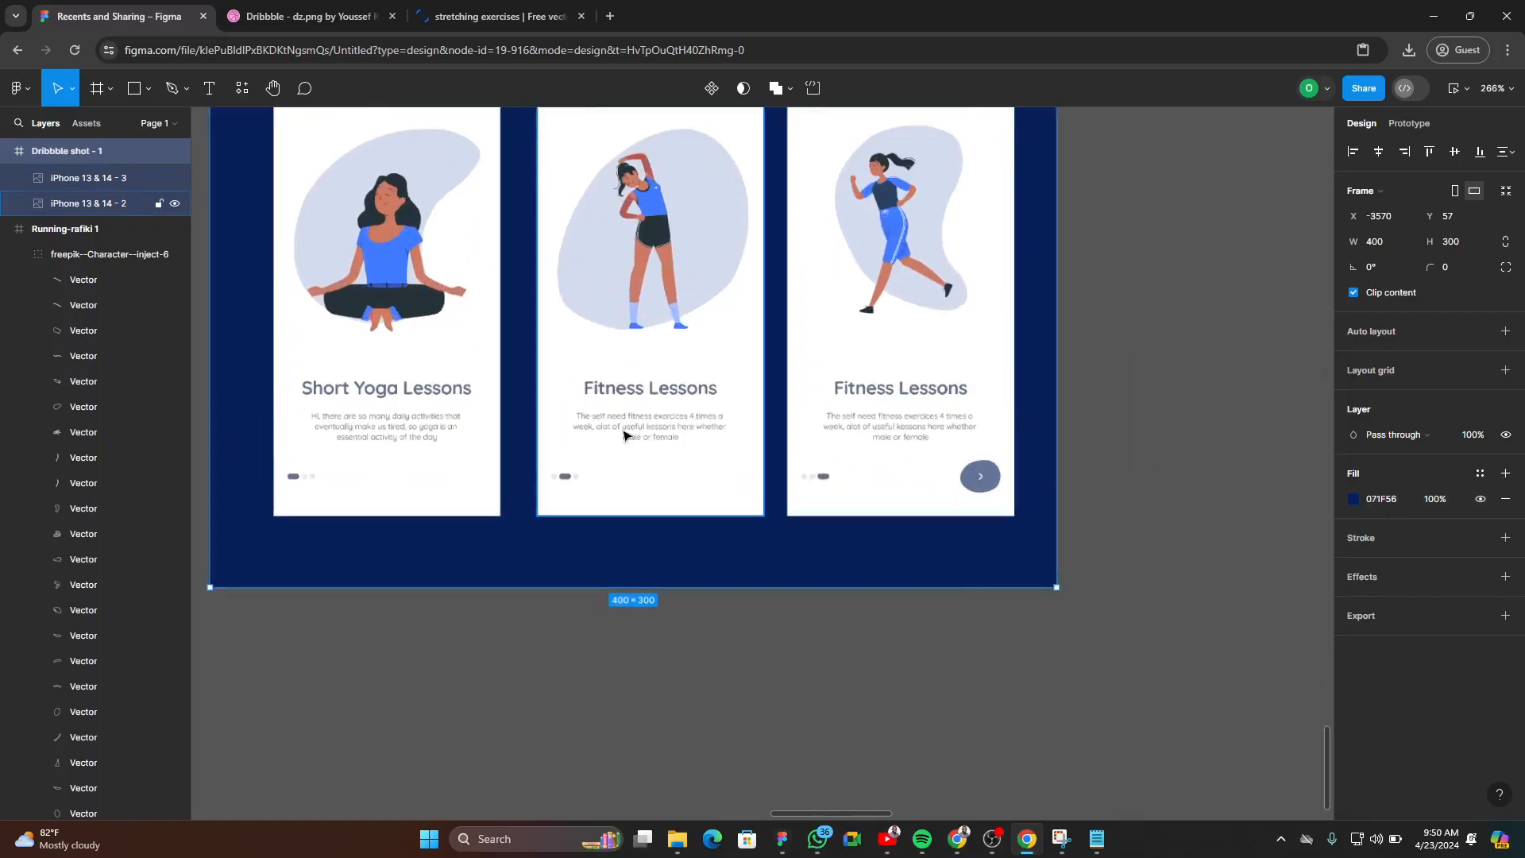
pyautogui.scroll(2, 624, 435)
pyautogui.scroll(-5, 562, 520)
pyautogui.scroll(6, 561, 476)
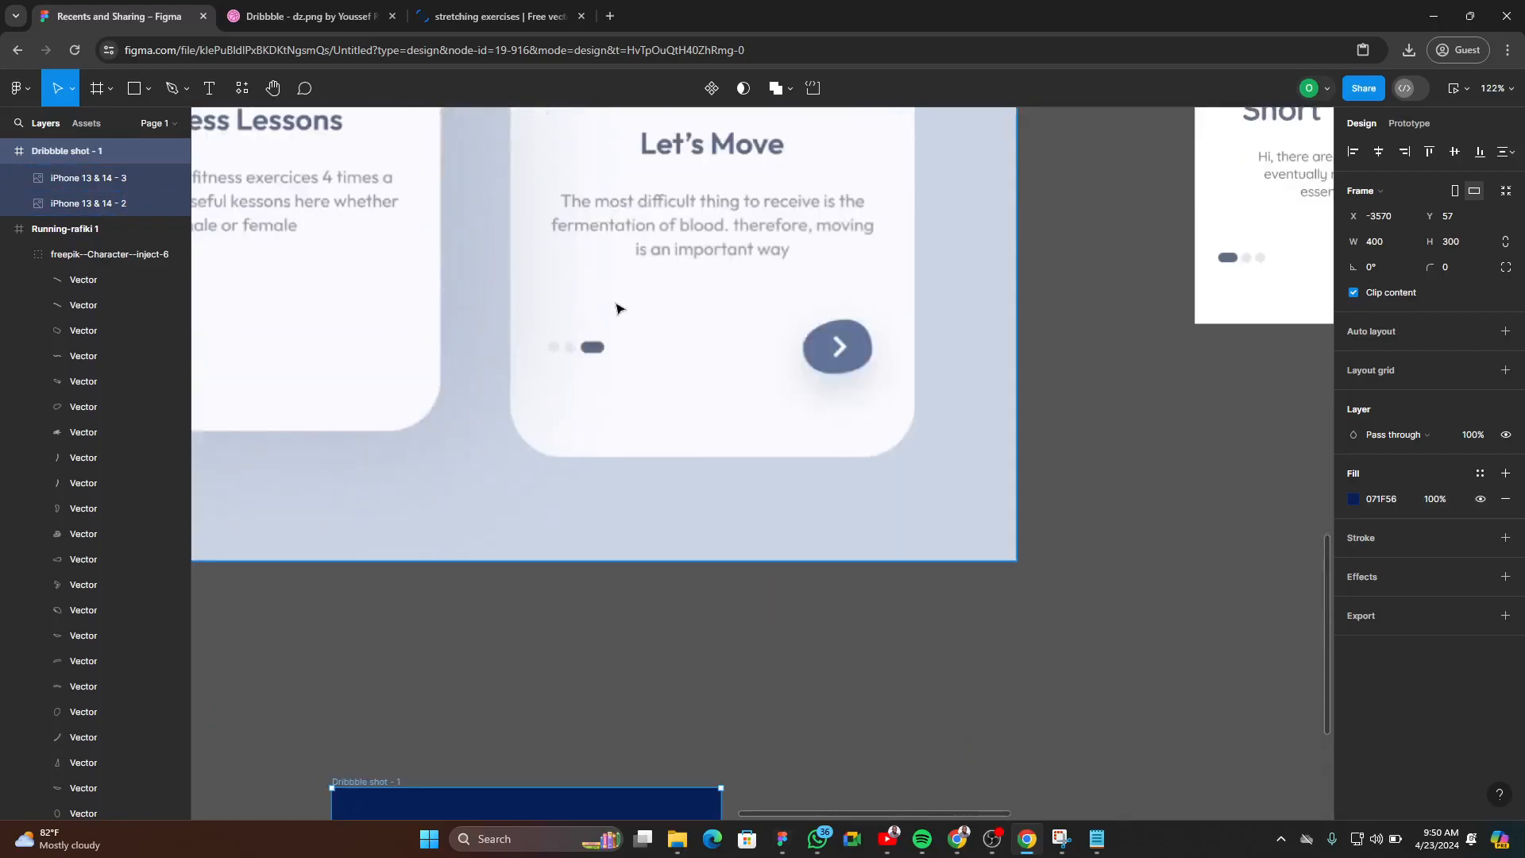
pyautogui.scroll(4, 619, 318)
pyautogui.scroll(-3, 715, 466)
pyautogui.scroll(-5, 667, 534)
pyautogui.scroll(4, 556, 301)
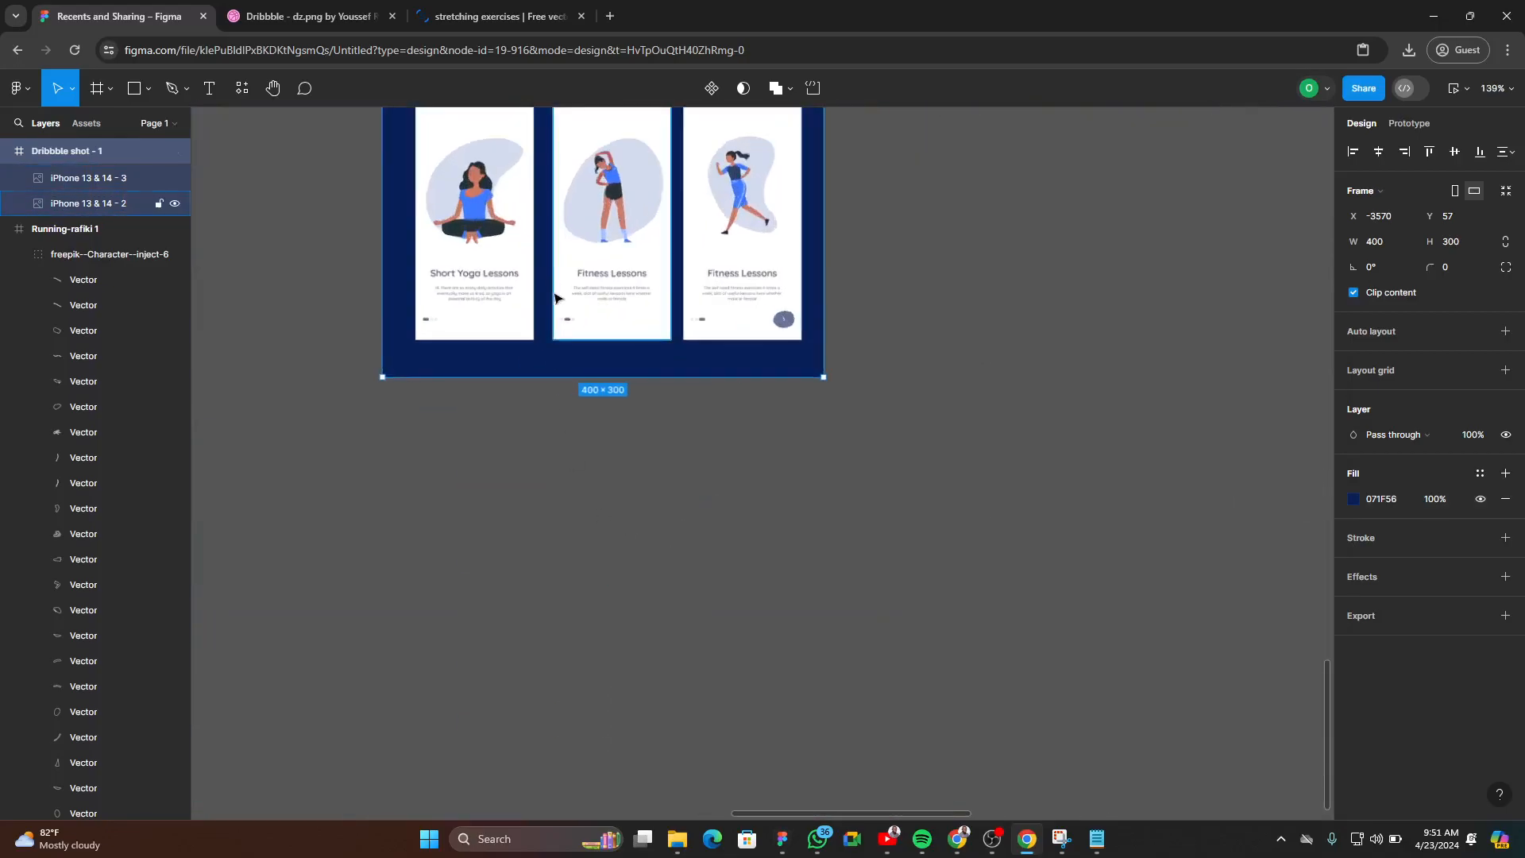
# - Select all three screen images in the Dribbble shot frame and set their corner radius to 40
pyautogui.scroll(2, 556, 302)
pyautogui.click(528, 327)
pyautogui.keyDown('shift'); pyautogui.click(635, 348); pyautogui.keyUp('shift')
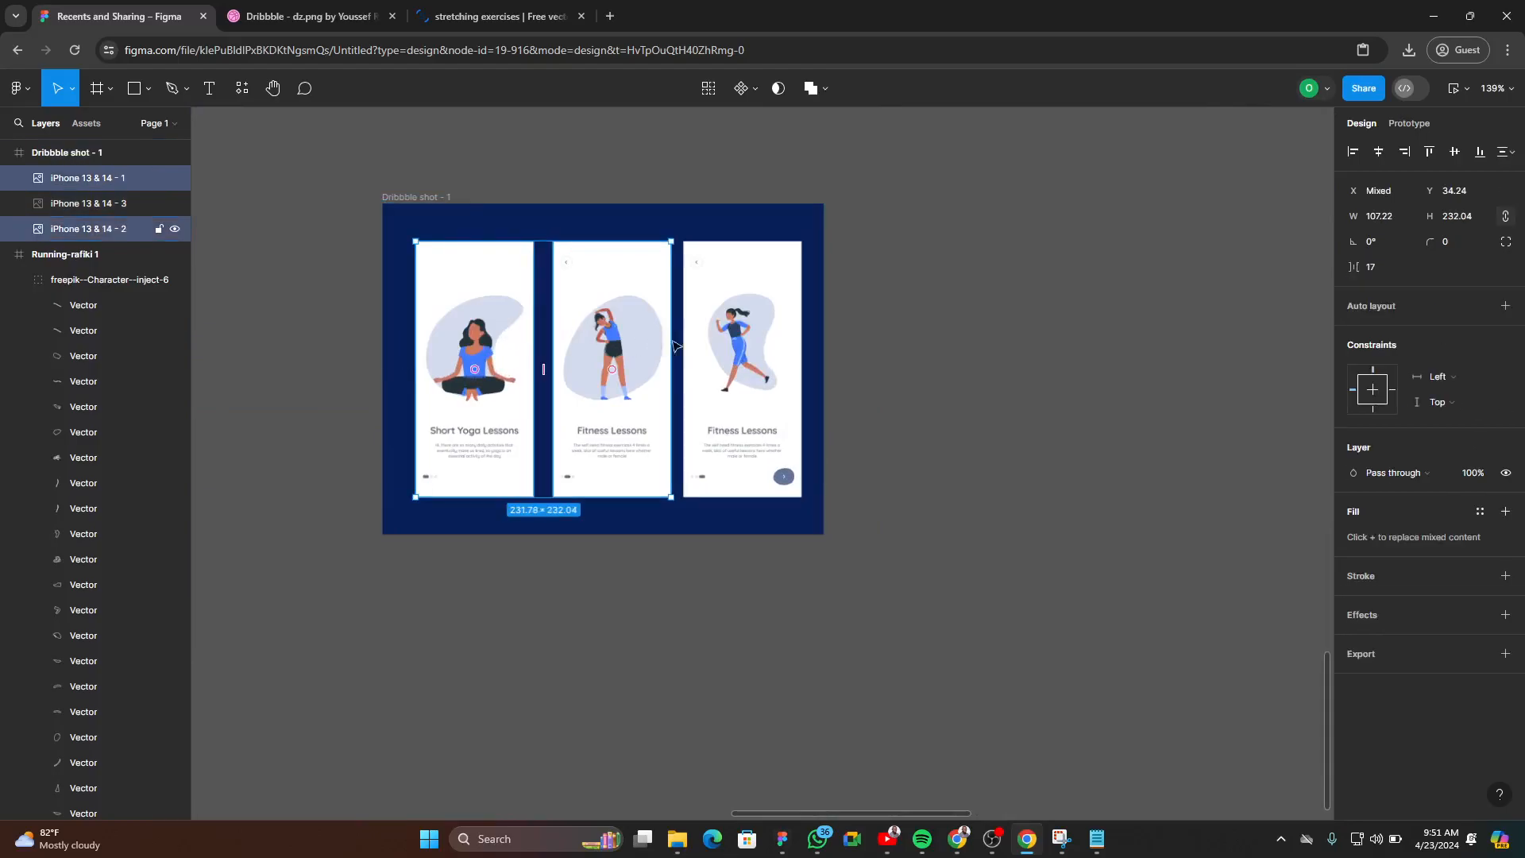
pyautogui.keyDown('shift'); pyautogui.click(751, 345); pyautogui.keyUp('shift')
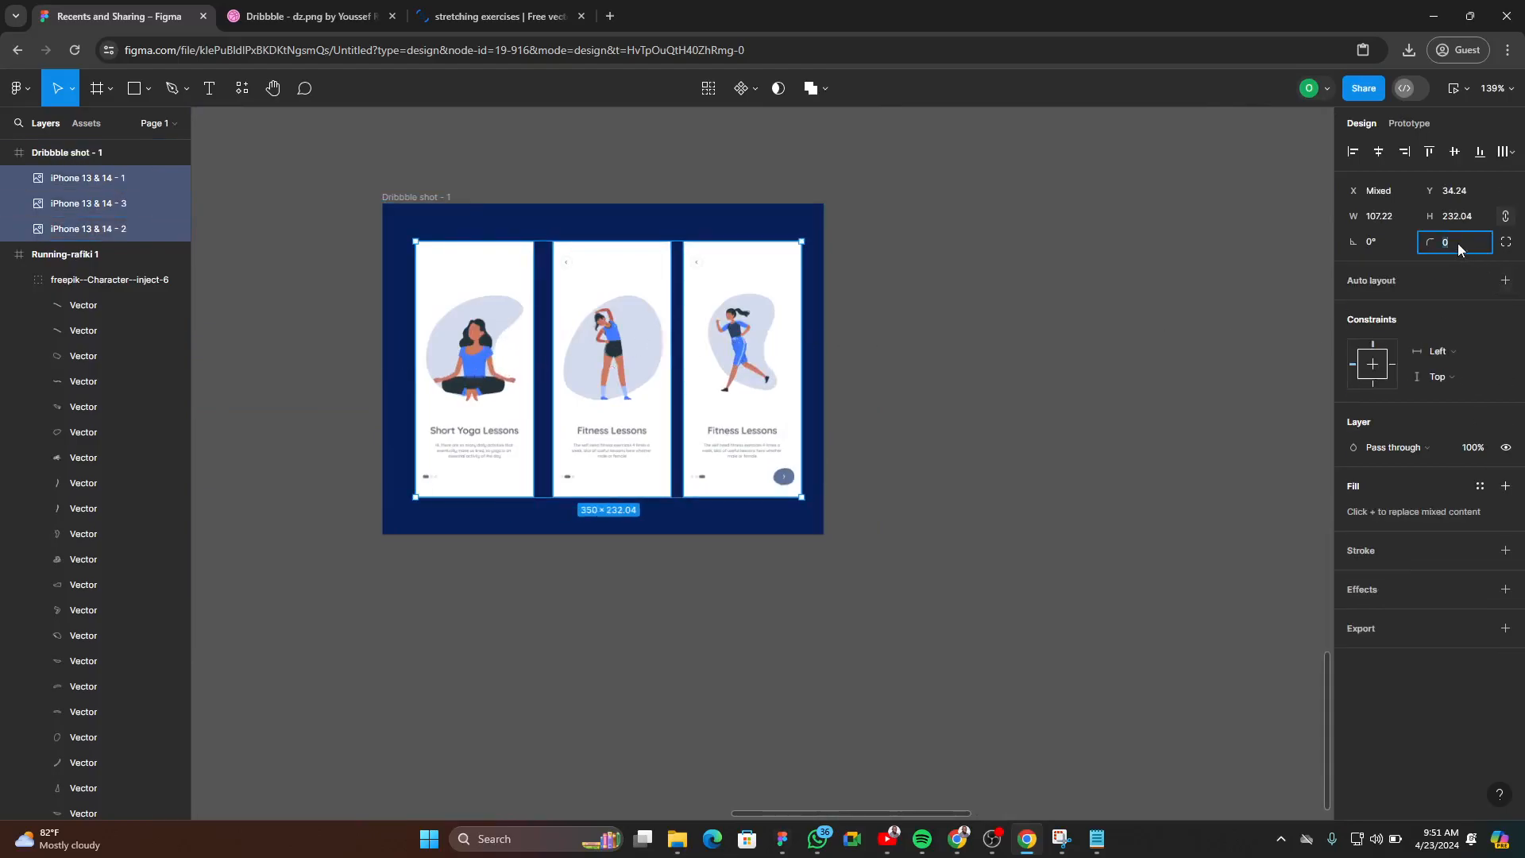
pyautogui.scroll(4, 429, 257)
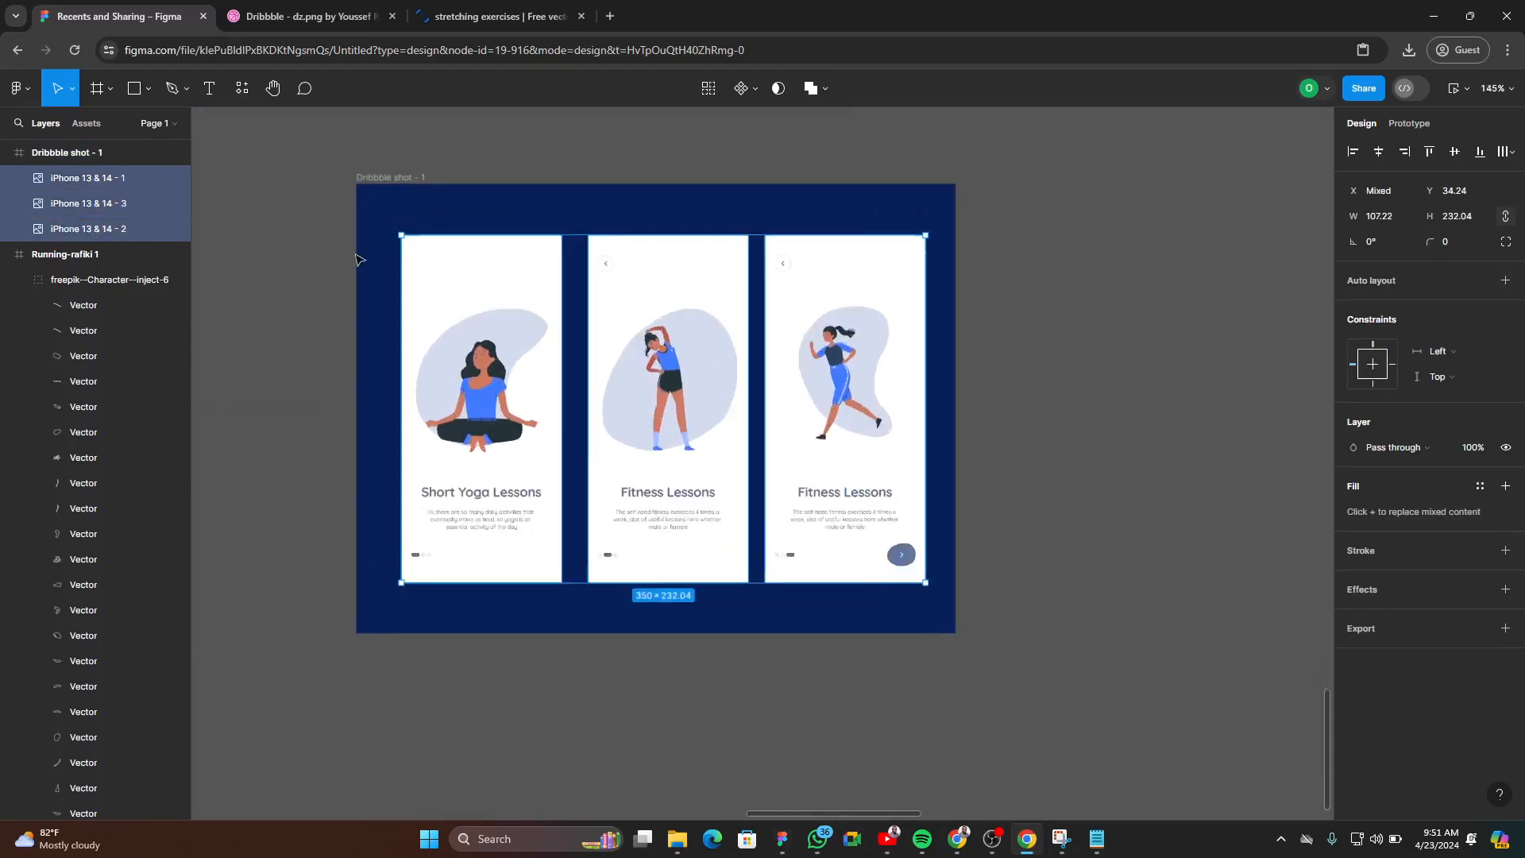
pyautogui.click(1455, 244)
pyautogui.write('40')
pyautogui.press('Return')
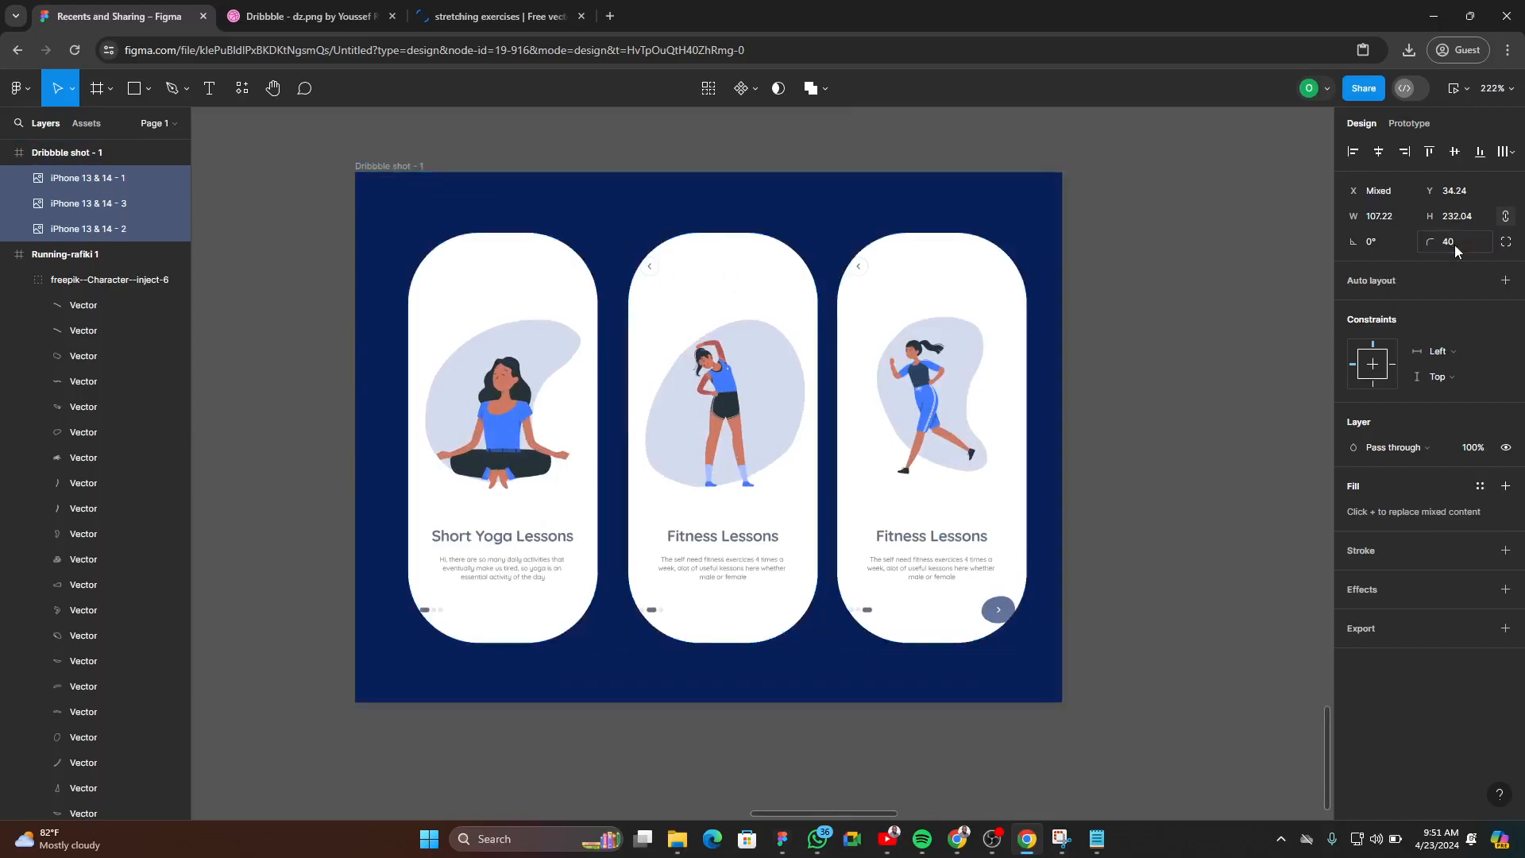
# - Try smaller corner radii on the three screen images and settle on a radius of 10
pyautogui.click(1474, 251)
pyautogui.write('30')
pyautogui.press('Return')
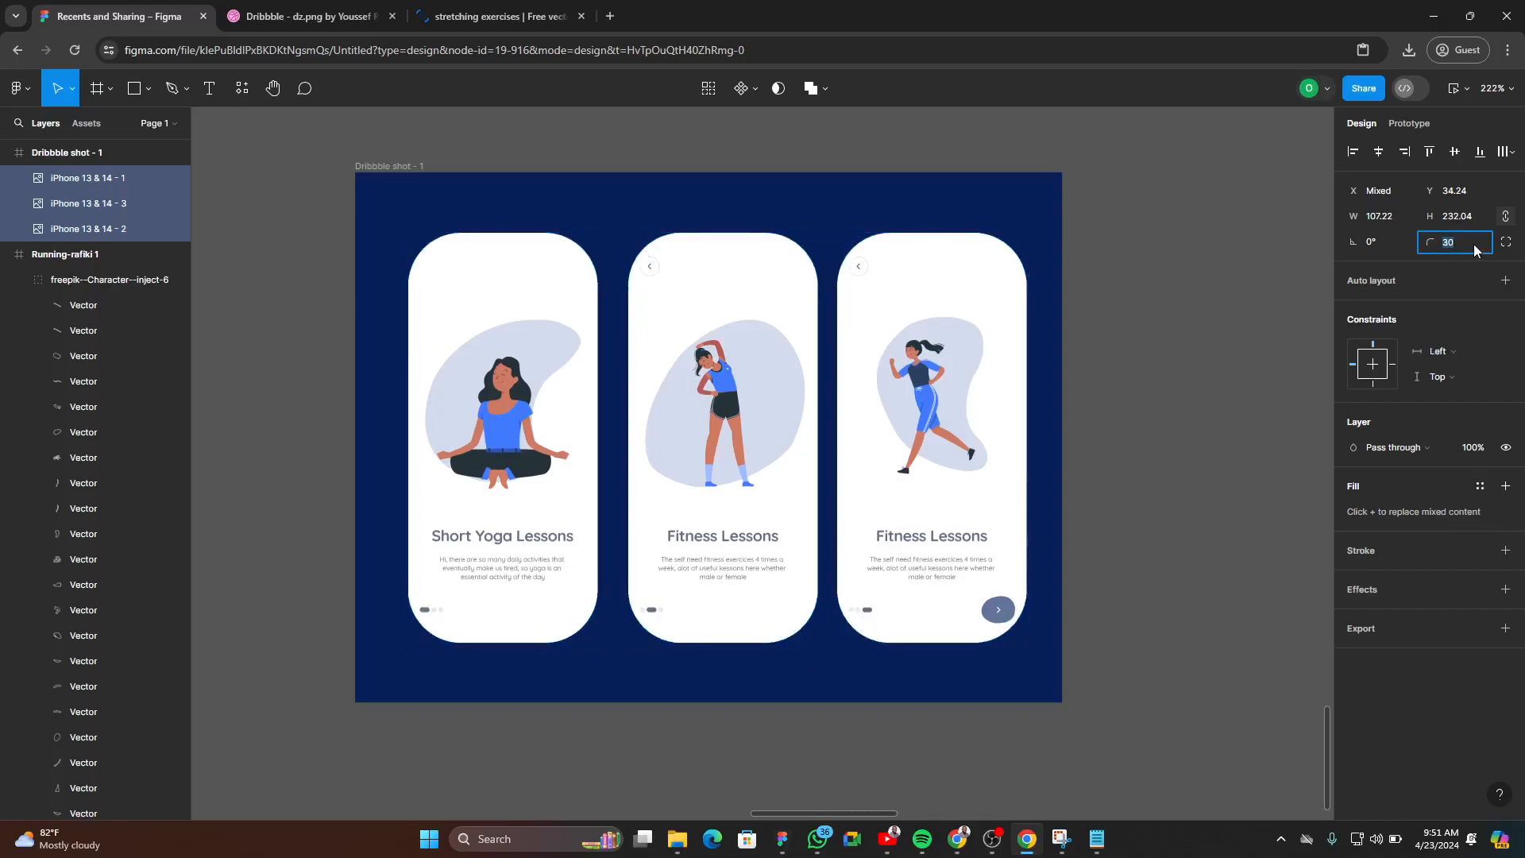
pyautogui.write('10')
pyautogui.press('Return')
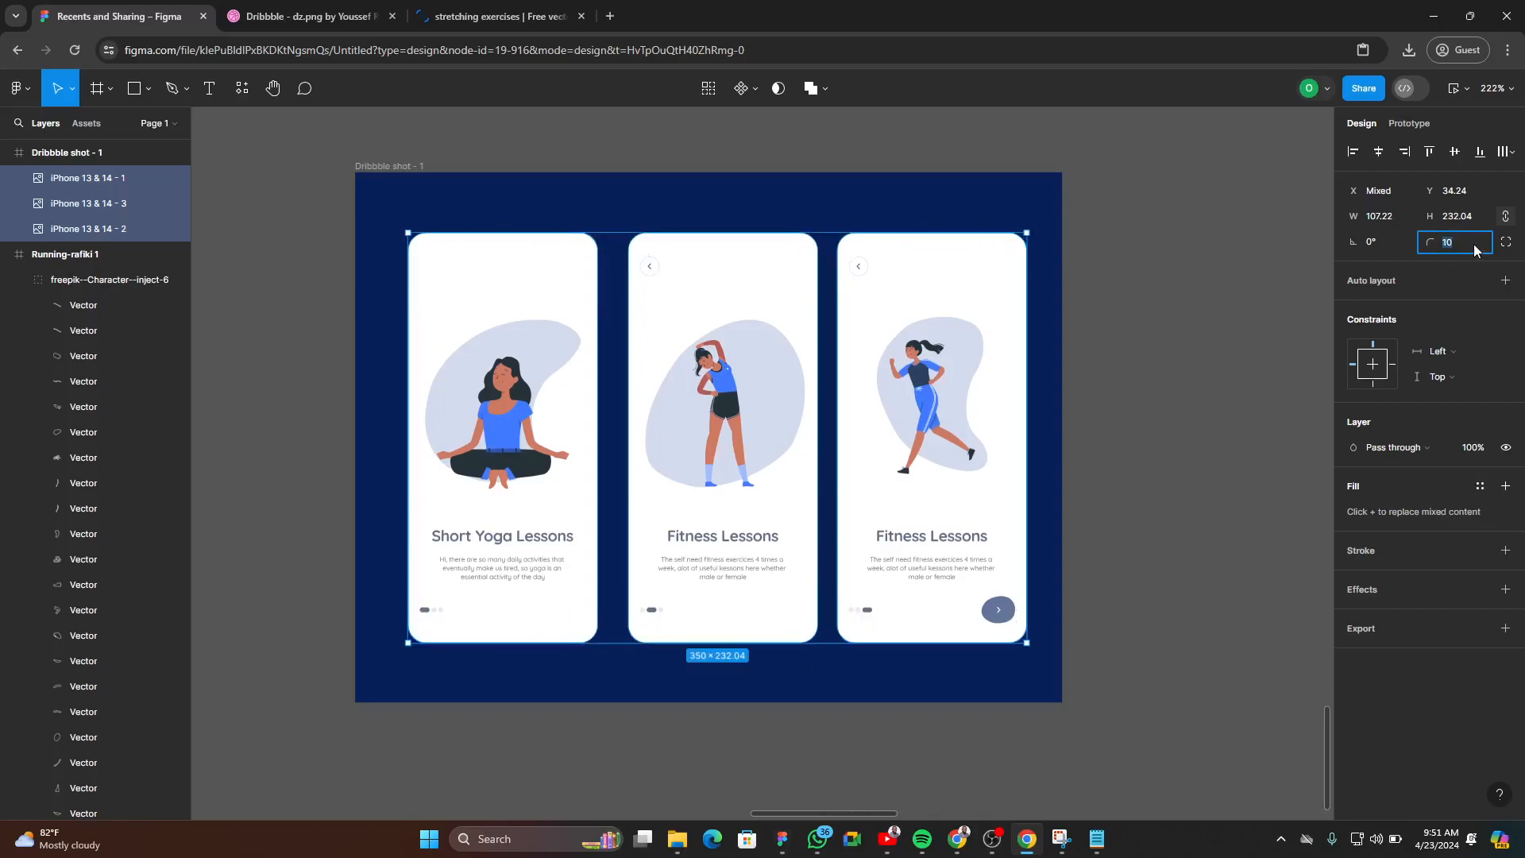
pyautogui.write('15')
pyautogui.press('Return')
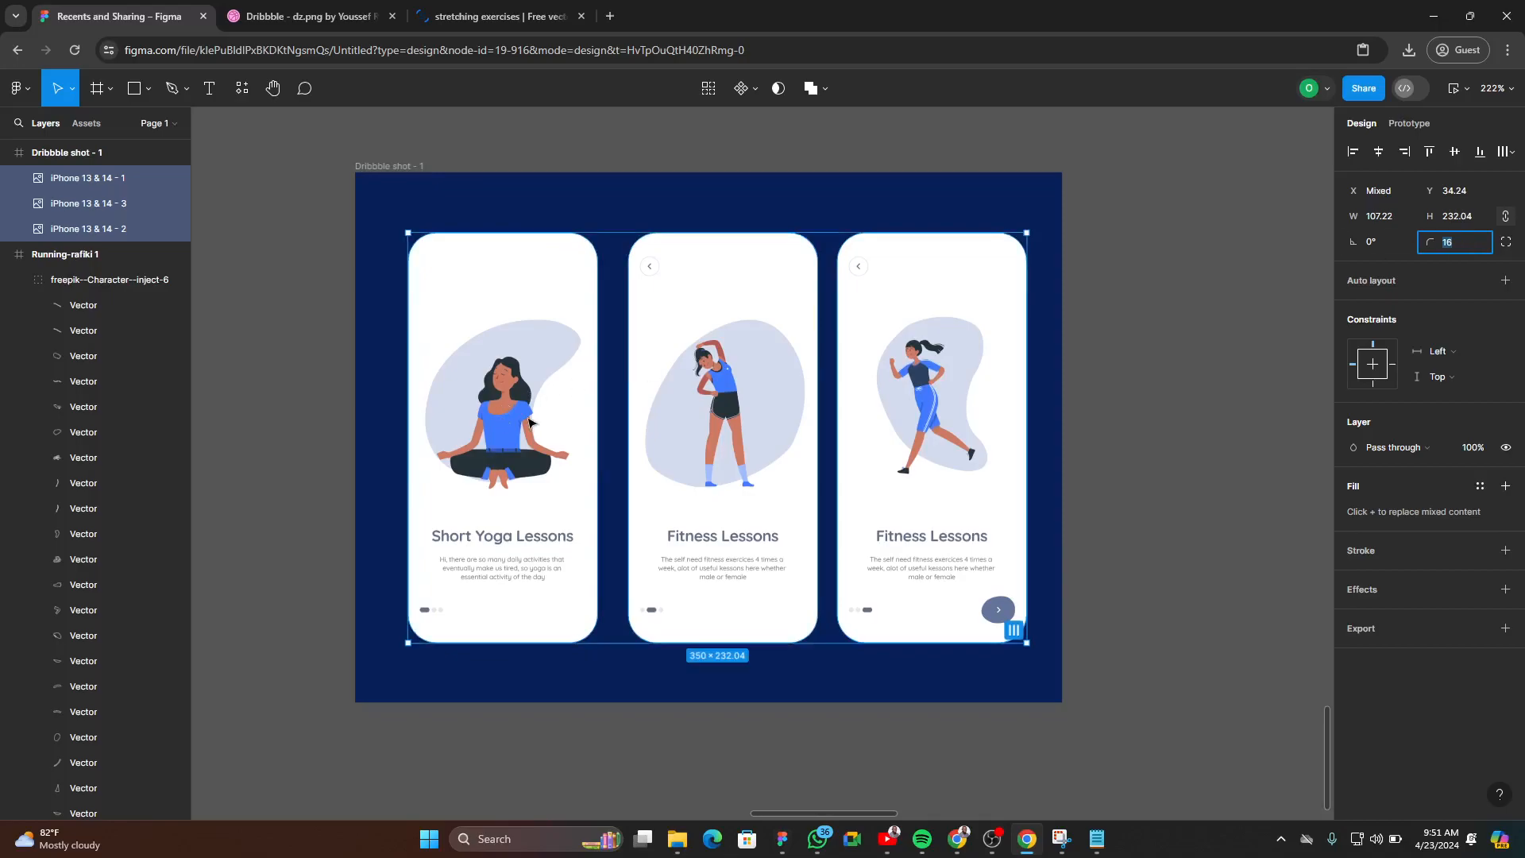
pyautogui.write('13')
pyautogui.press('Return')
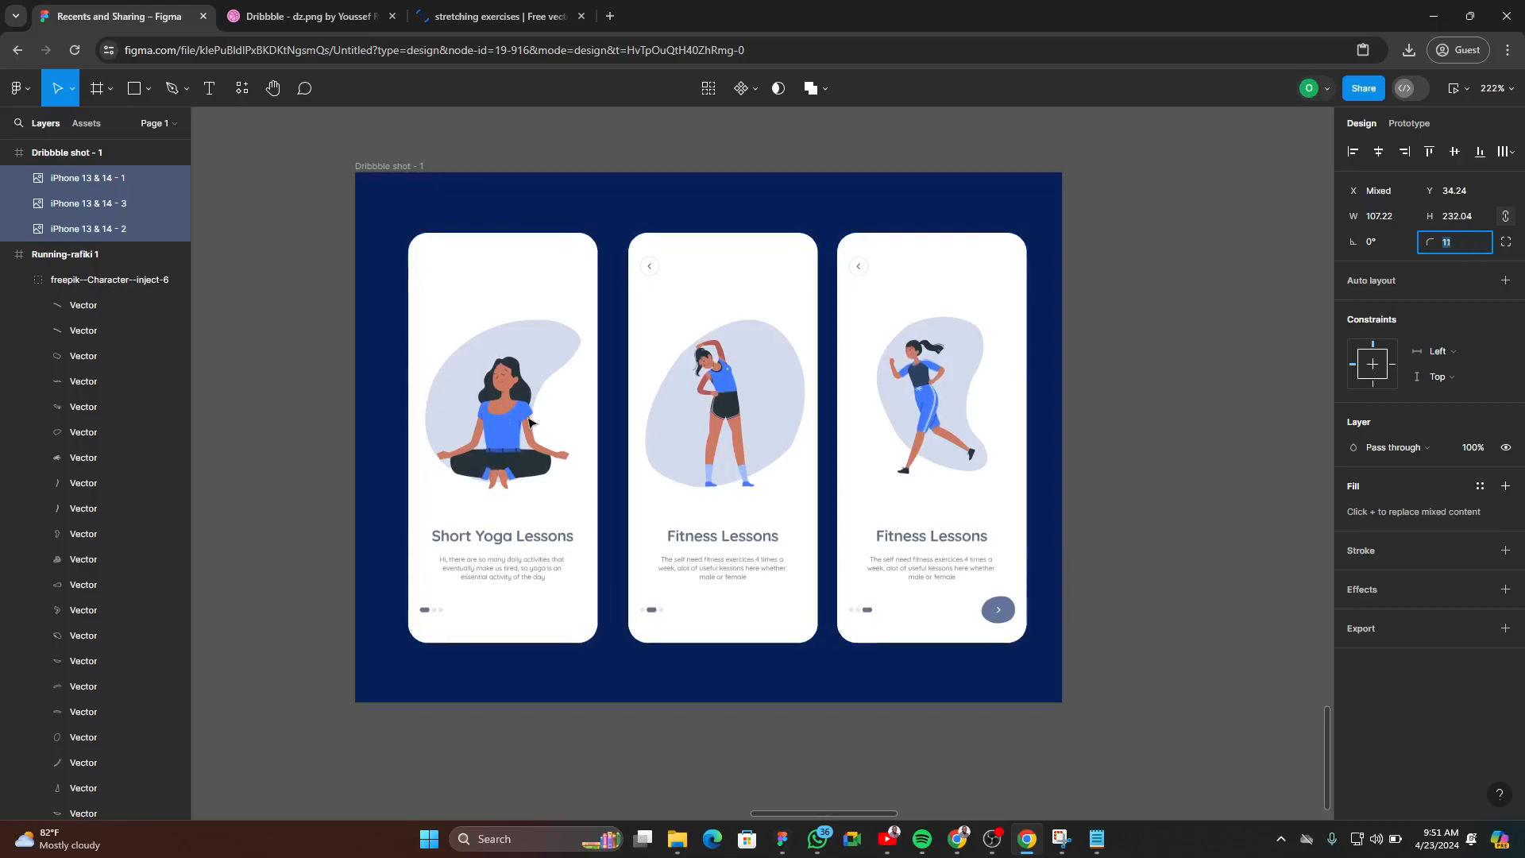
pyautogui.click(1120, 430)
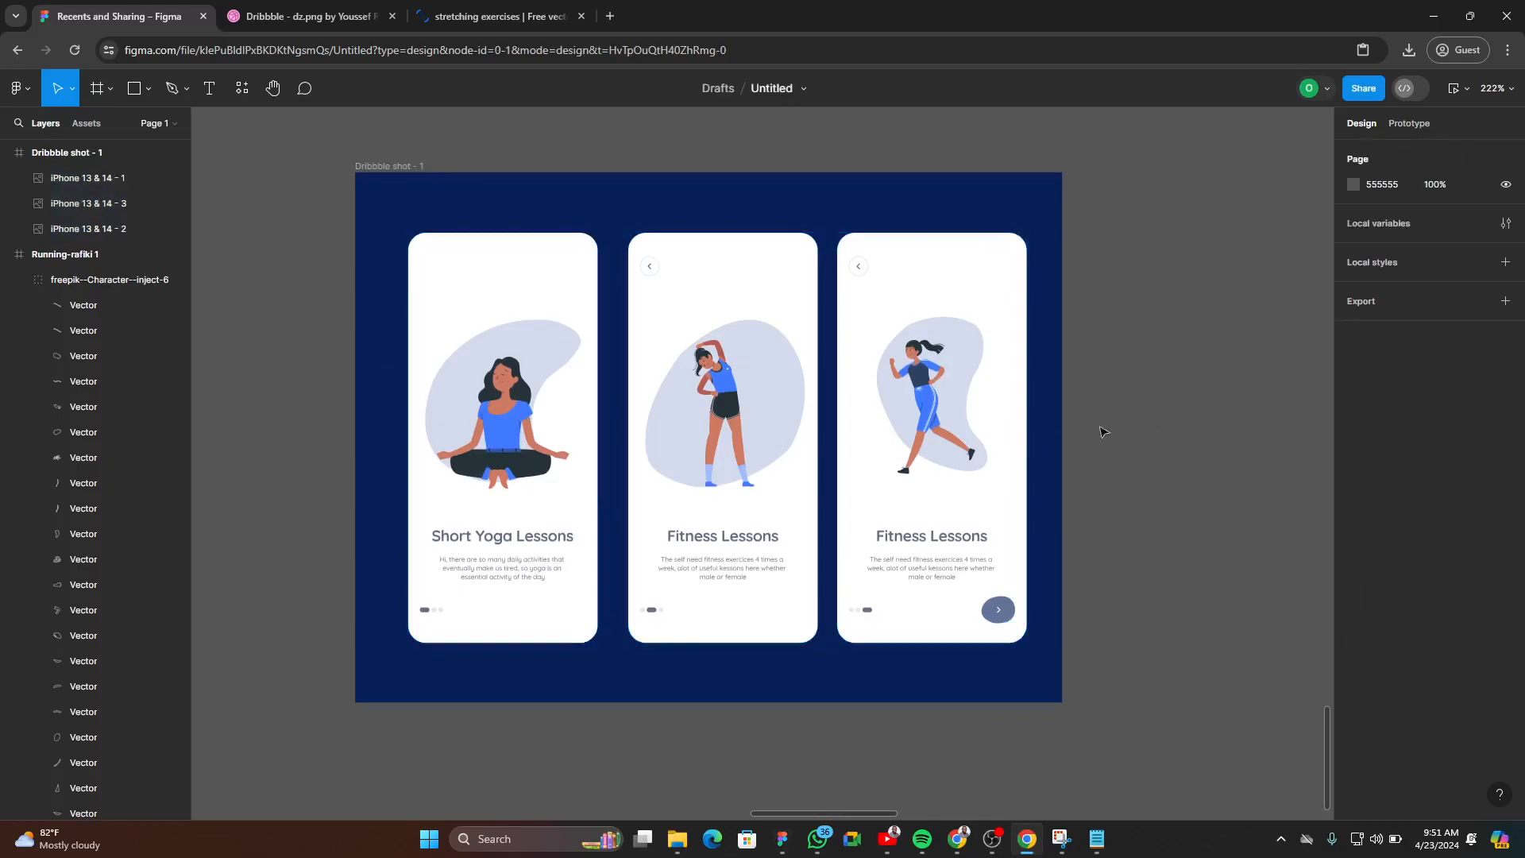
# - Try a staggered layout in the Dribbble shot frame, with the two outer screen images raised and the middle one lowered
pyautogui.scroll(-2, 536, 570)
pyautogui.scroll(2, 609, 575)
pyautogui.moveTo(771, 619); pyautogui.dragTo(737, 537)
pyautogui.scroll(2, 453, 479)
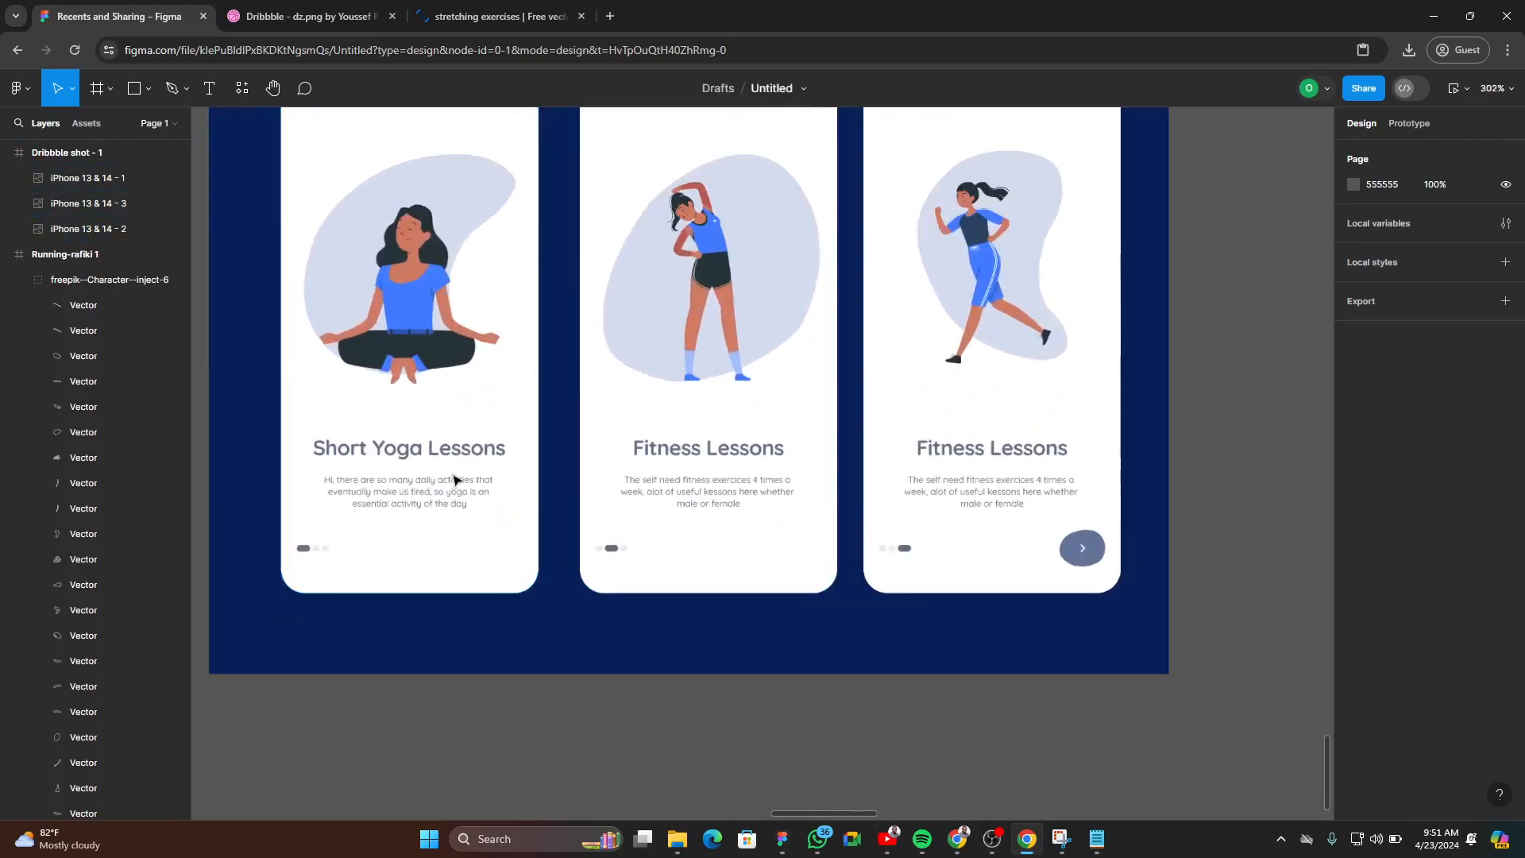
pyautogui.click(453, 479)
pyautogui.scroll(-3, 585, 544)
pyautogui.scroll(2, 525, 453)
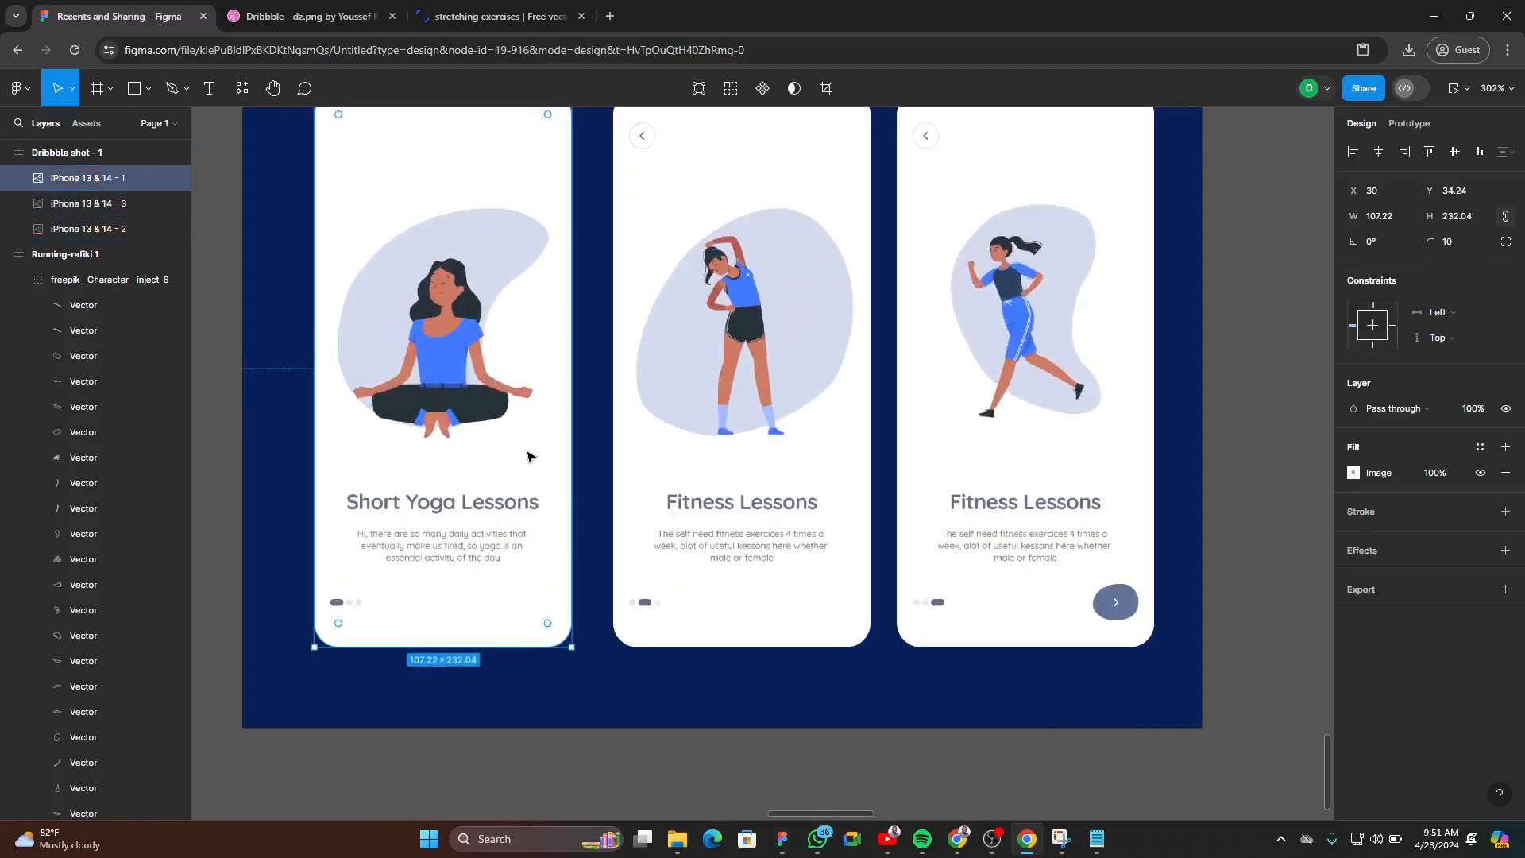
pyautogui.scroll(-2, 535, 539)
pyautogui.moveTo(520, 497); pyautogui.dragTo(503, 436)
pyautogui.moveTo(653, 423); pyautogui.dragTo(653, 511)
pyautogui.moveTo(850, 451); pyautogui.dragTo(849, 395)
pyautogui.scroll(-3, 653, 492)
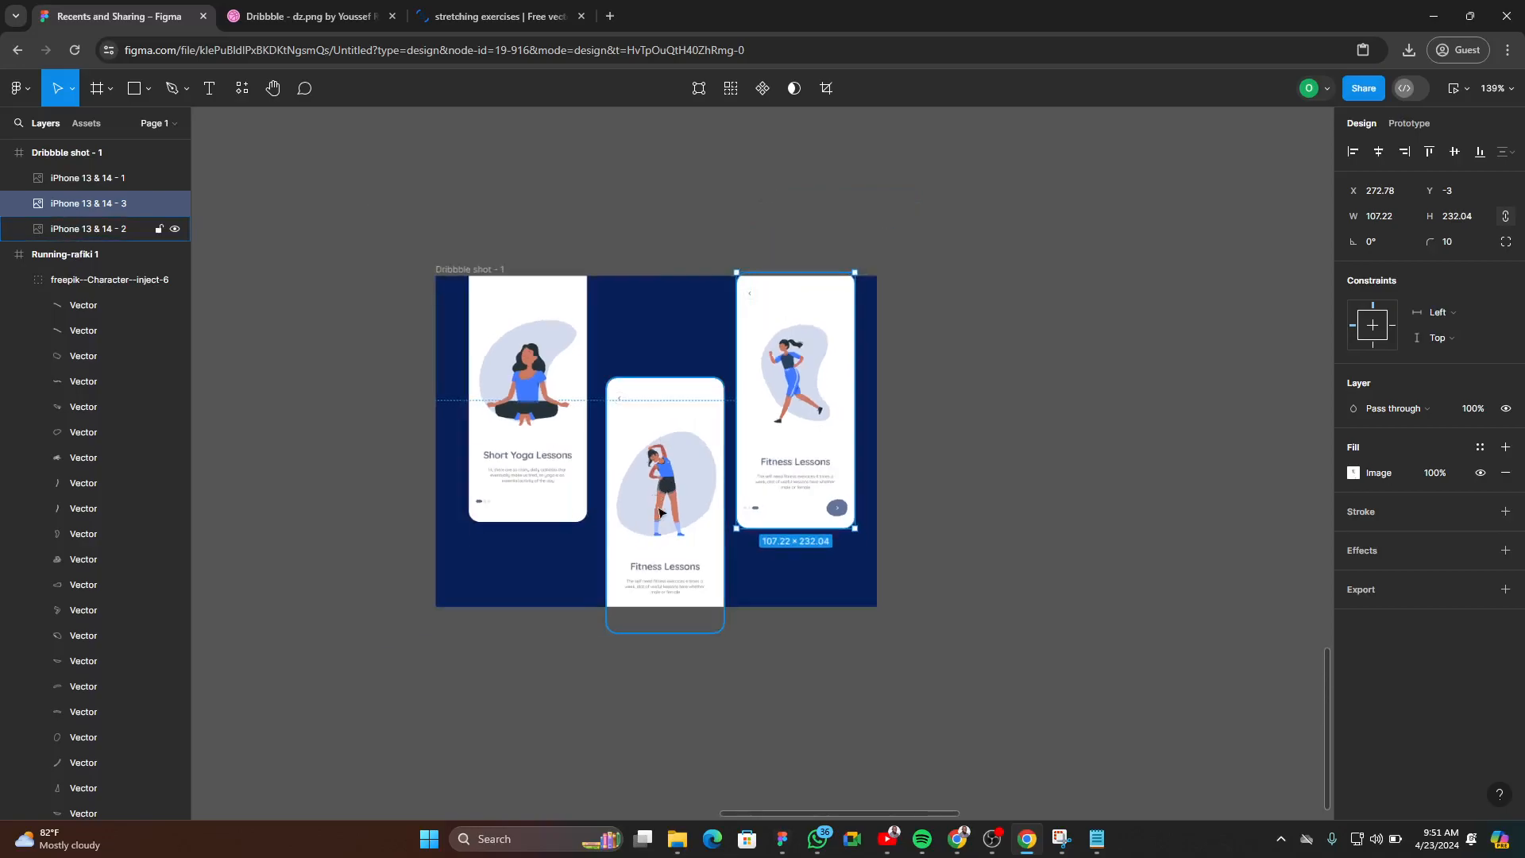
pyautogui.scroll(4, 688, 425)
pyautogui.scroll(-4, 688, 424)
pyautogui.scroll(4, 645, 512)
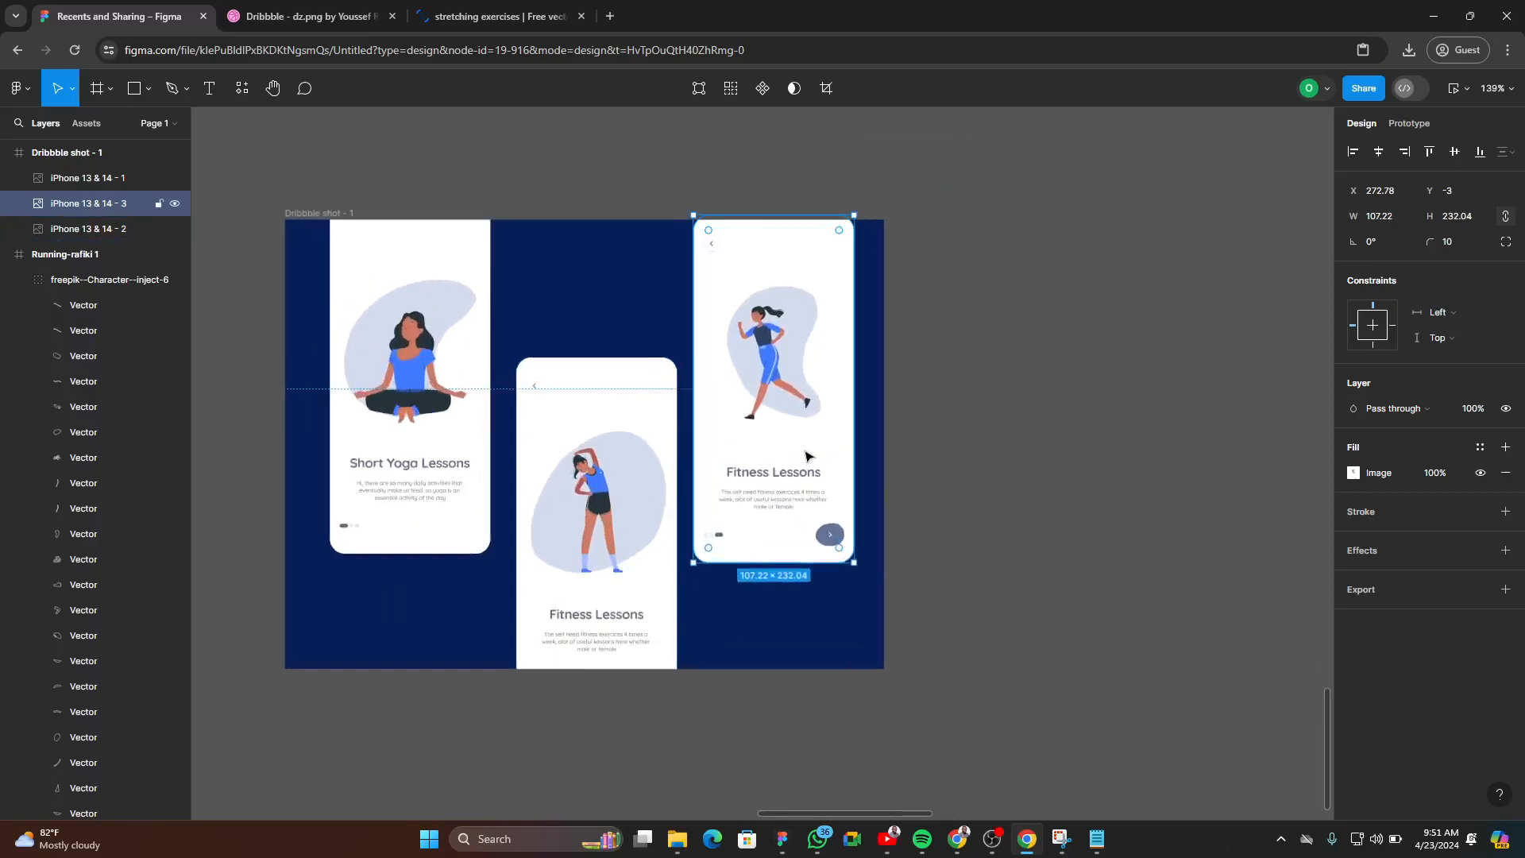
pyautogui.scroll(-4, 640, 509)
pyautogui.scroll(4, 596, 484)
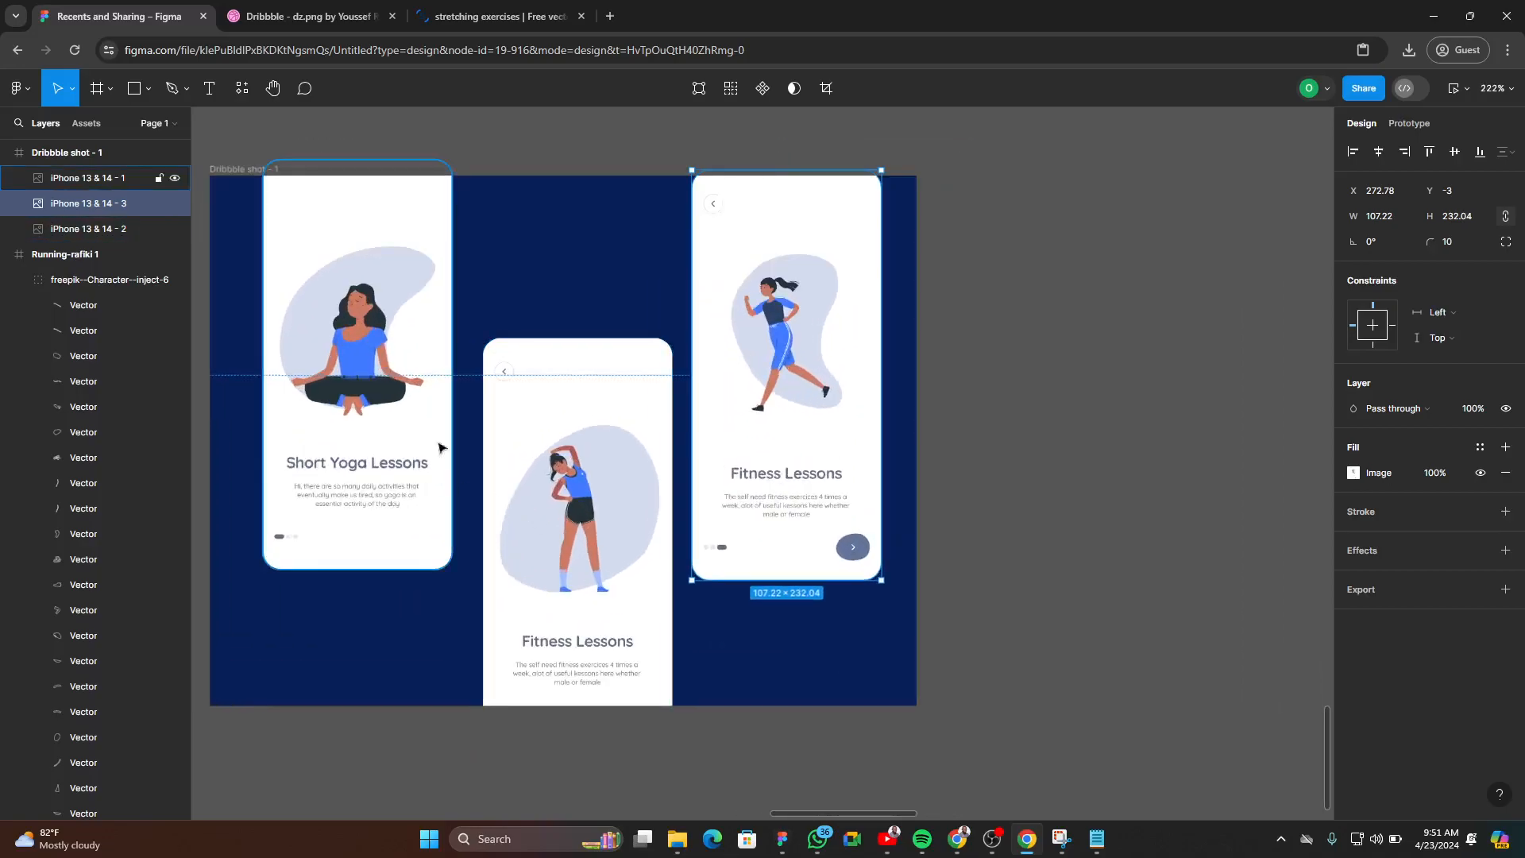
# - Undo the vertical moves of the three screen images
pyautogui.hotkey('ctrl', 'z')
pyautogui.hotkey('ctrl', 'z')
pyautogui.hotkey('ctrl', 'z')
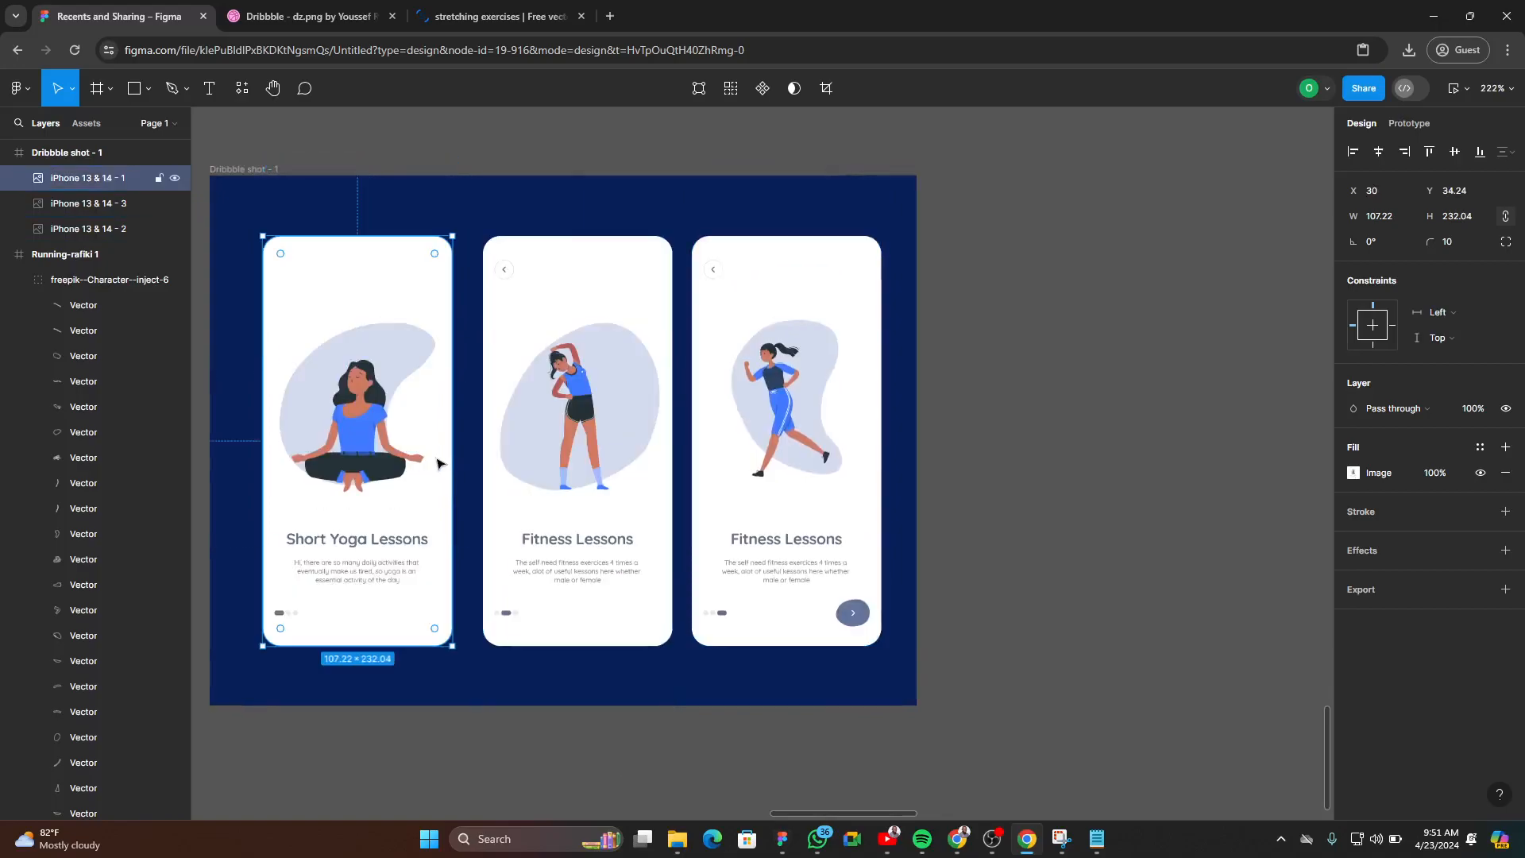
# - Rotate the three screen images together by 9.85° counterclockwise
pyautogui.keyDown('shift'); pyautogui.click(611, 436); pyautogui.keyUp('shift')
pyautogui.keyDown('shift'); pyautogui.click(871, 303); pyautogui.keyUp('shift')
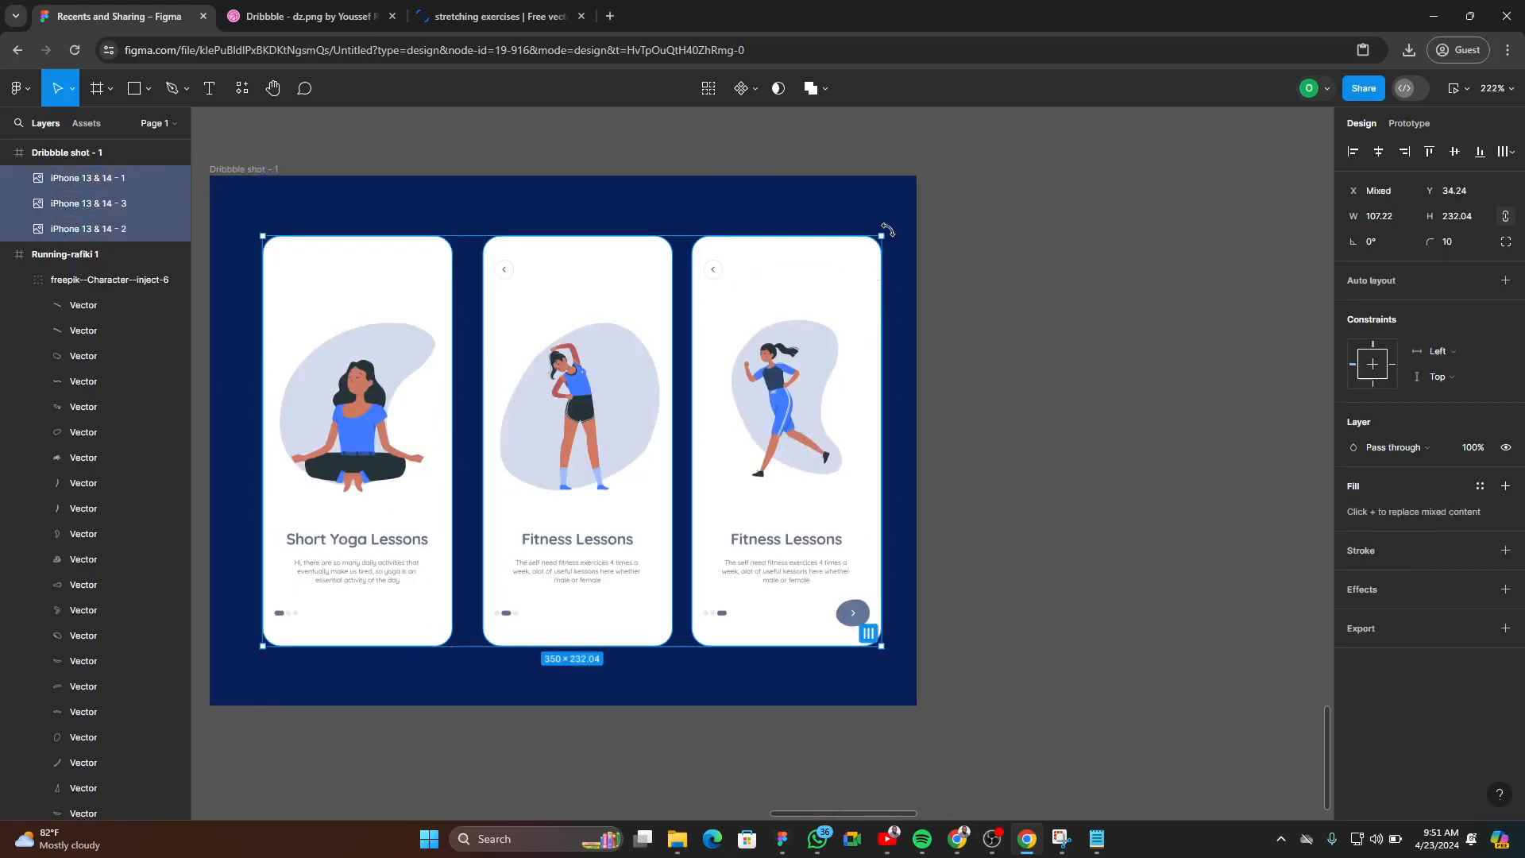
pyautogui.moveTo(879, 206); pyautogui.dragTo(856, 168)
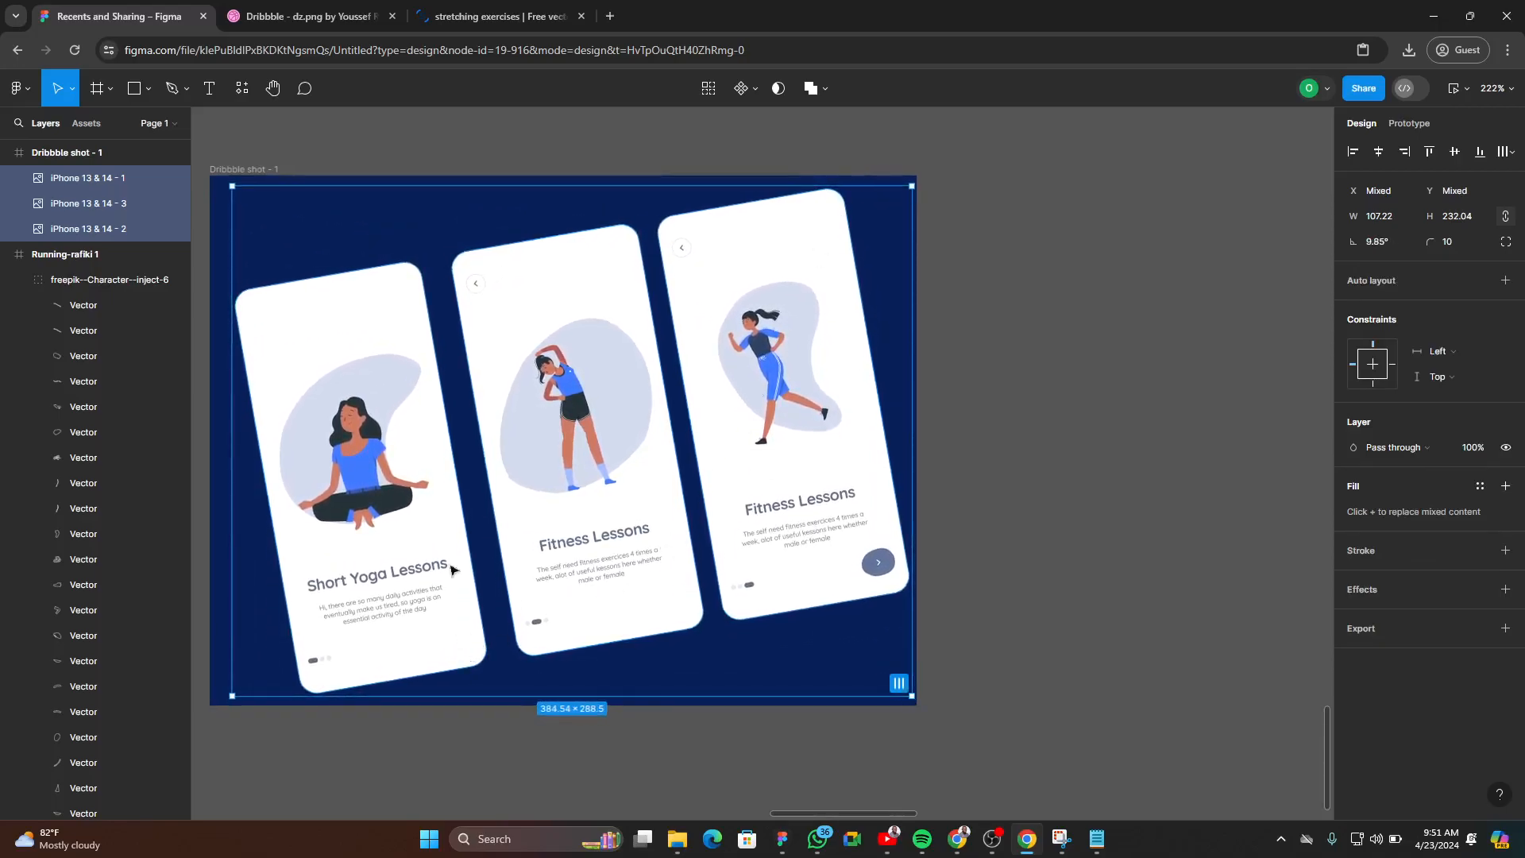
# - Scale the tilted group of three screen images up proportionally to about 412 × 309
pyautogui.press('k')
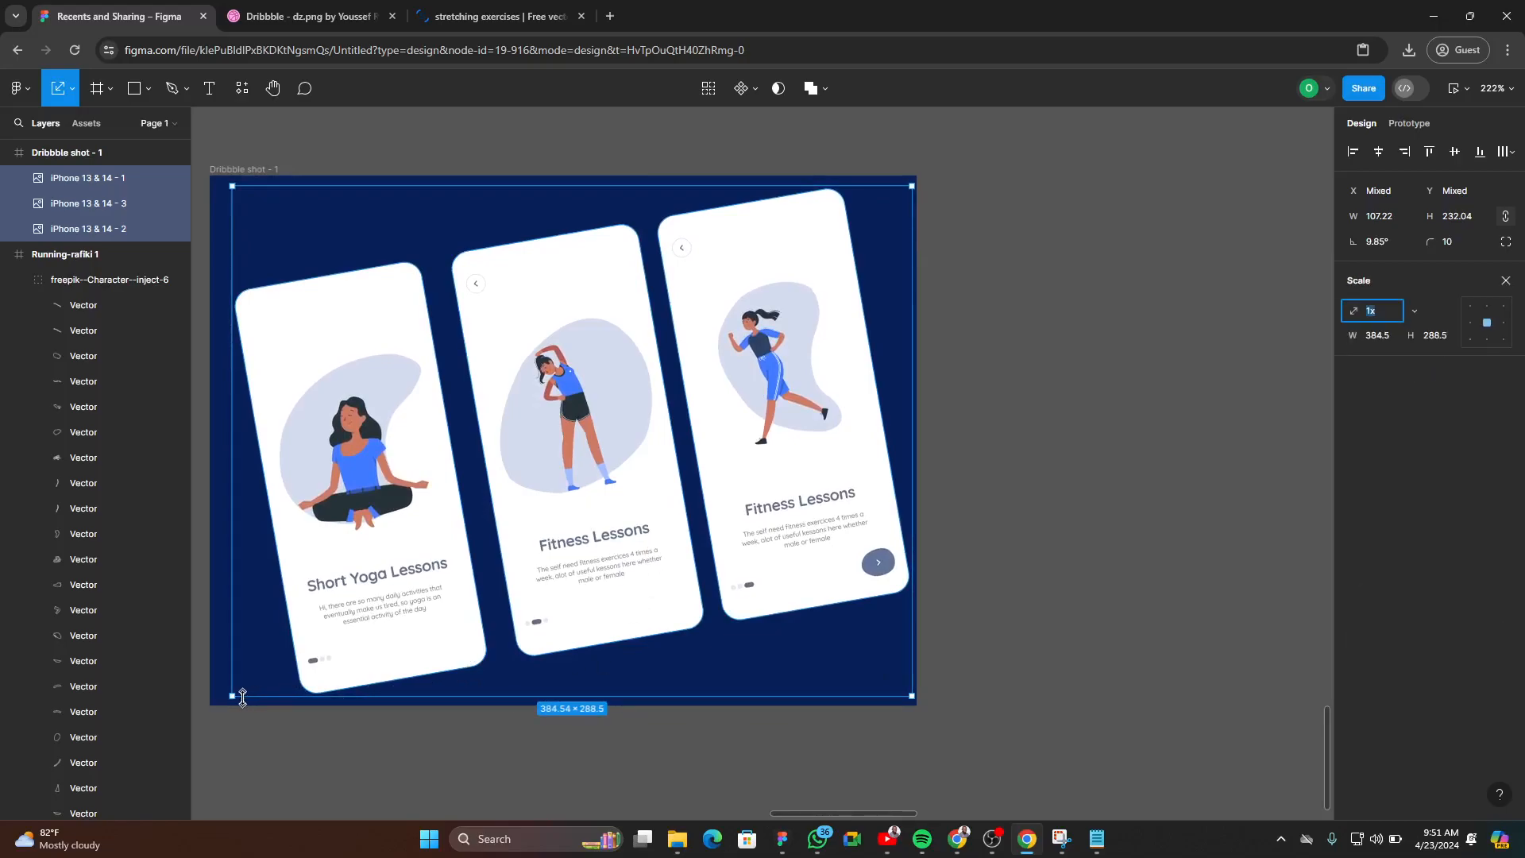
pyautogui.moveTo(240, 698); pyautogui.dragTo(195, 732)
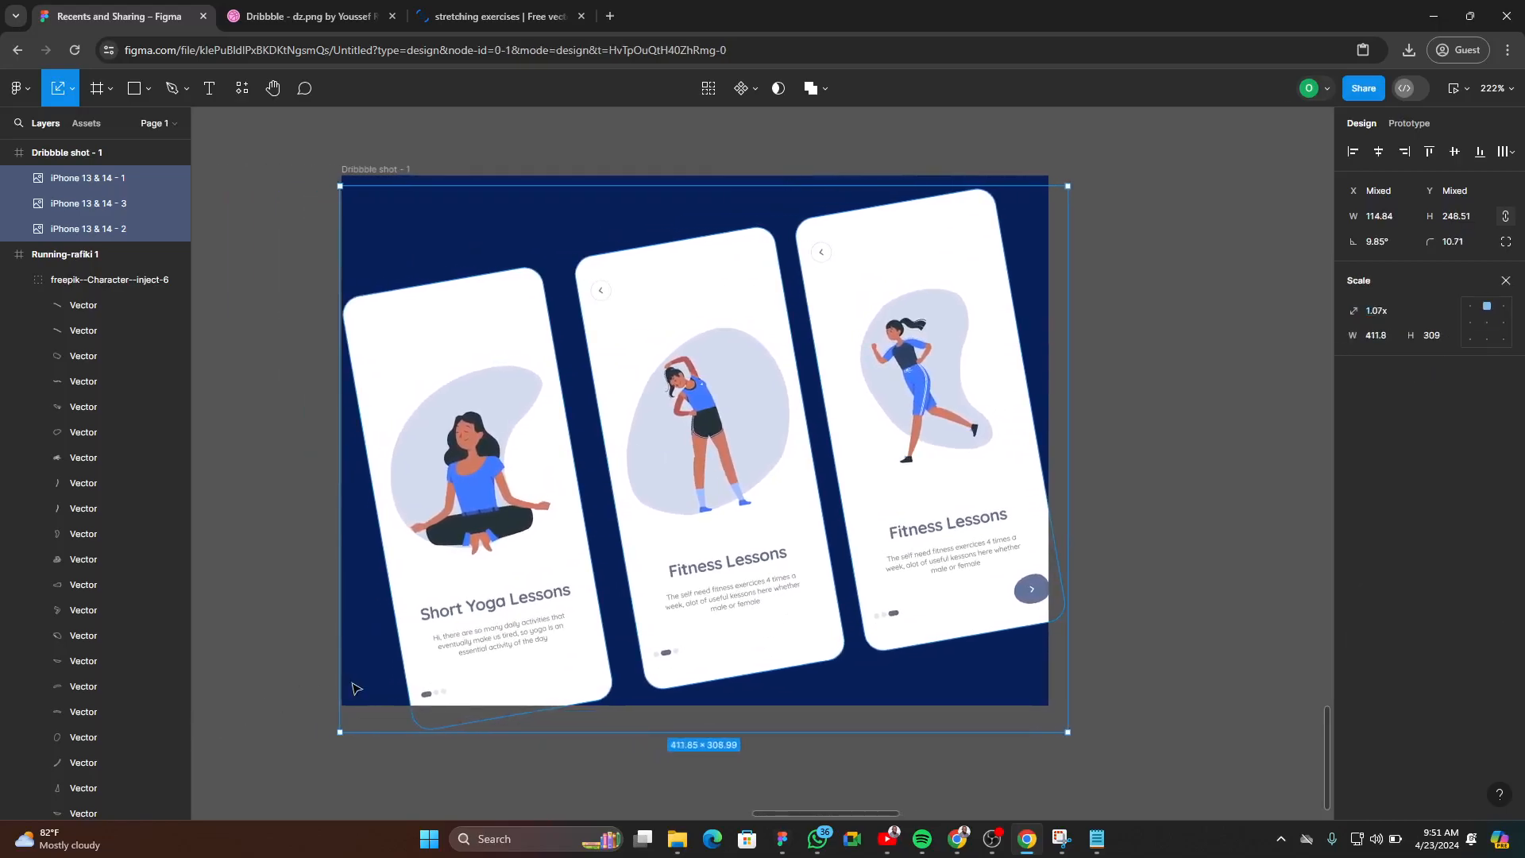
pyautogui.click(354, 688)
pyautogui.scroll(-2, 380, 616)
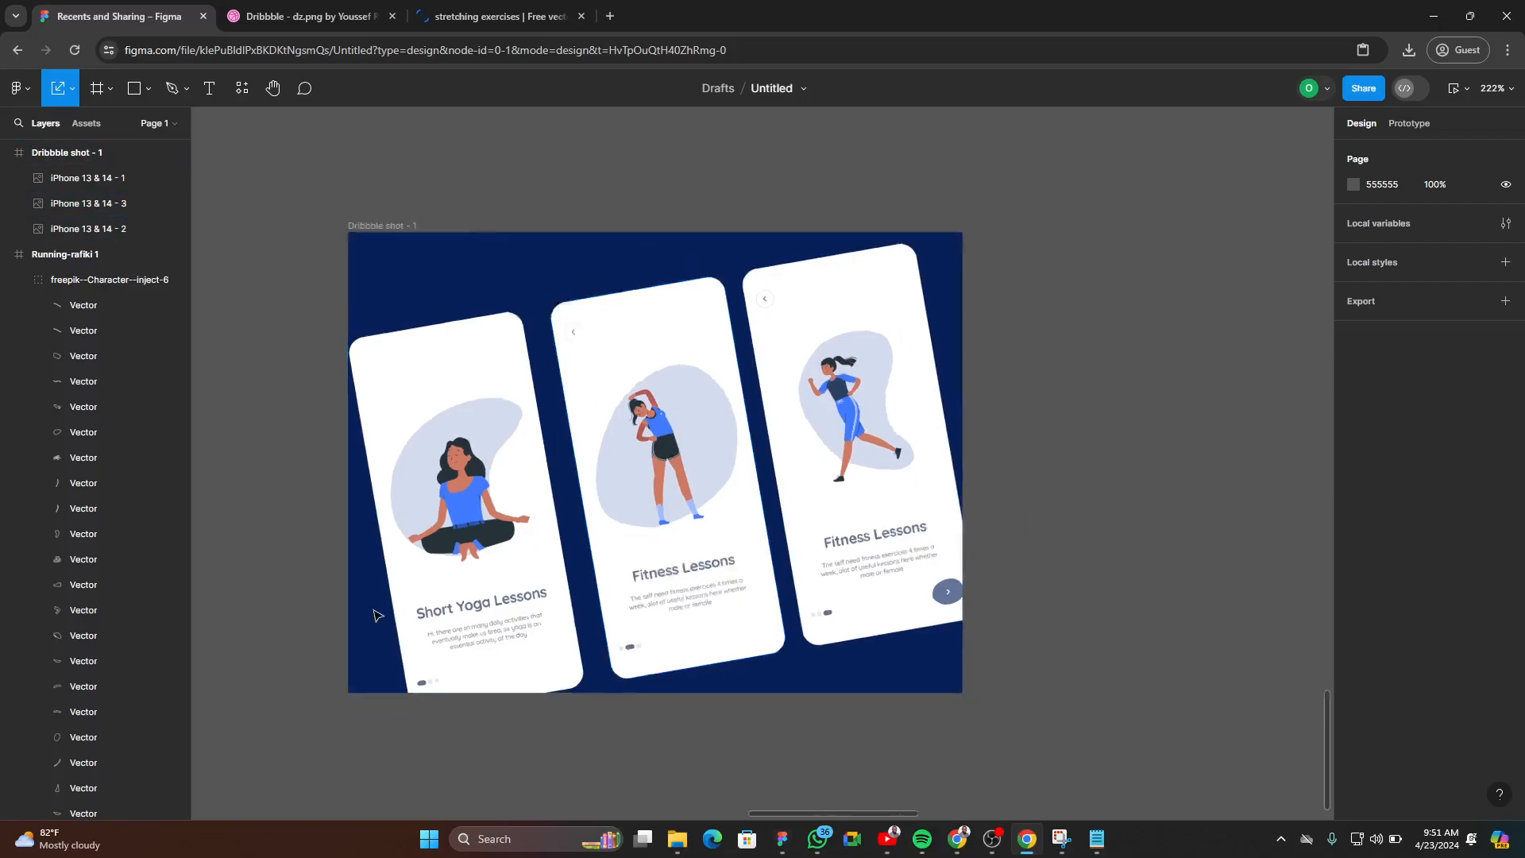
pyautogui.scroll(2, 644, 534)
pyautogui.scroll(-2, 1082, 477)
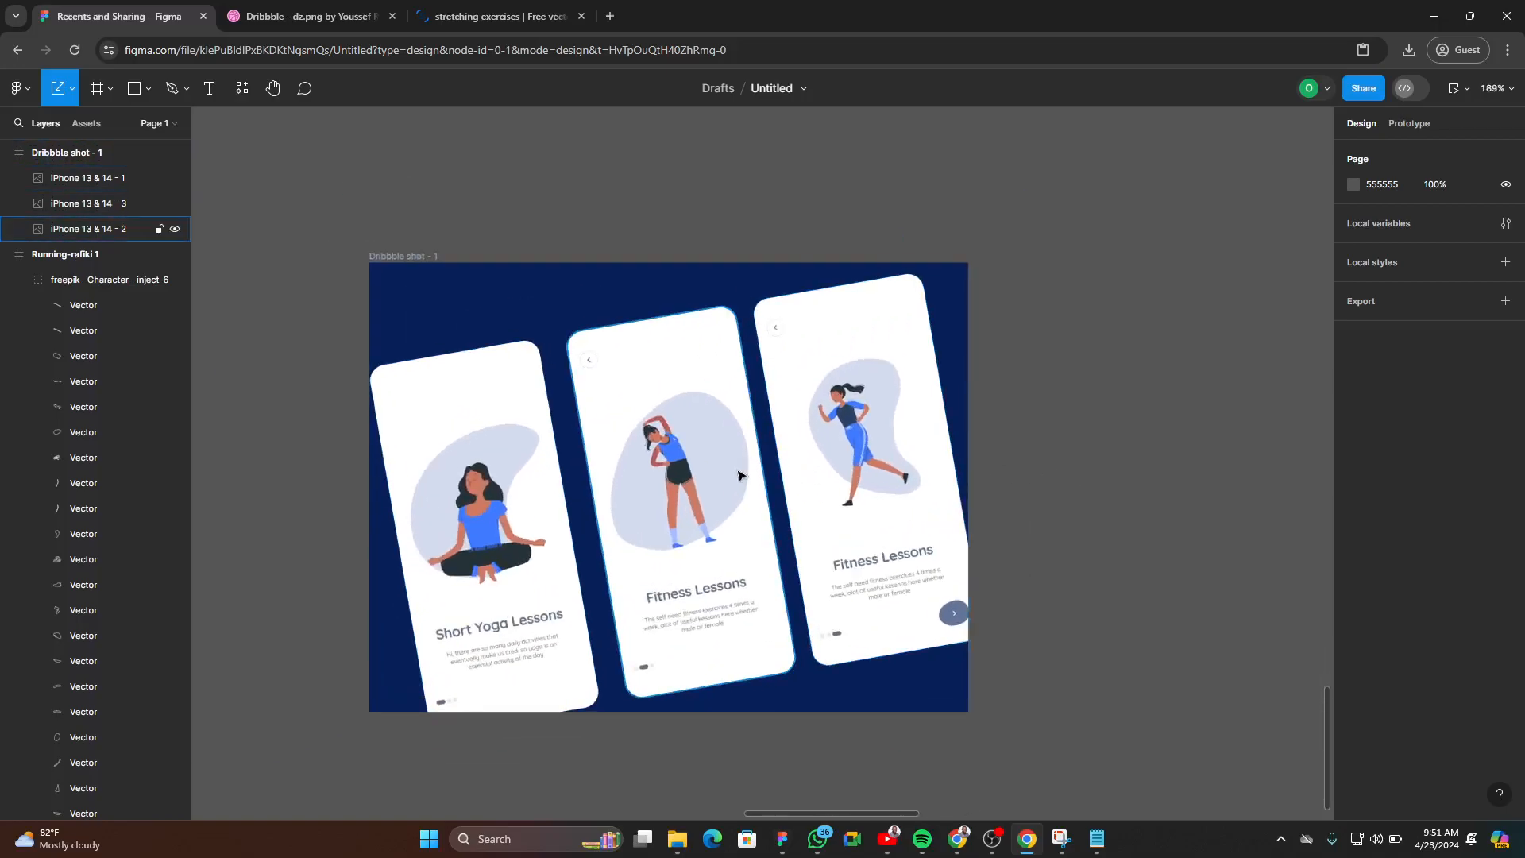
# - Distribute the horizontal spacing evenly between the three tilted screen images
pyautogui.scroll(-2, 533, 543)
pyautogui.moveTo(534, 543); pyautogui.dragTo(1119, 395)
pyautogui.click(1505, 280)
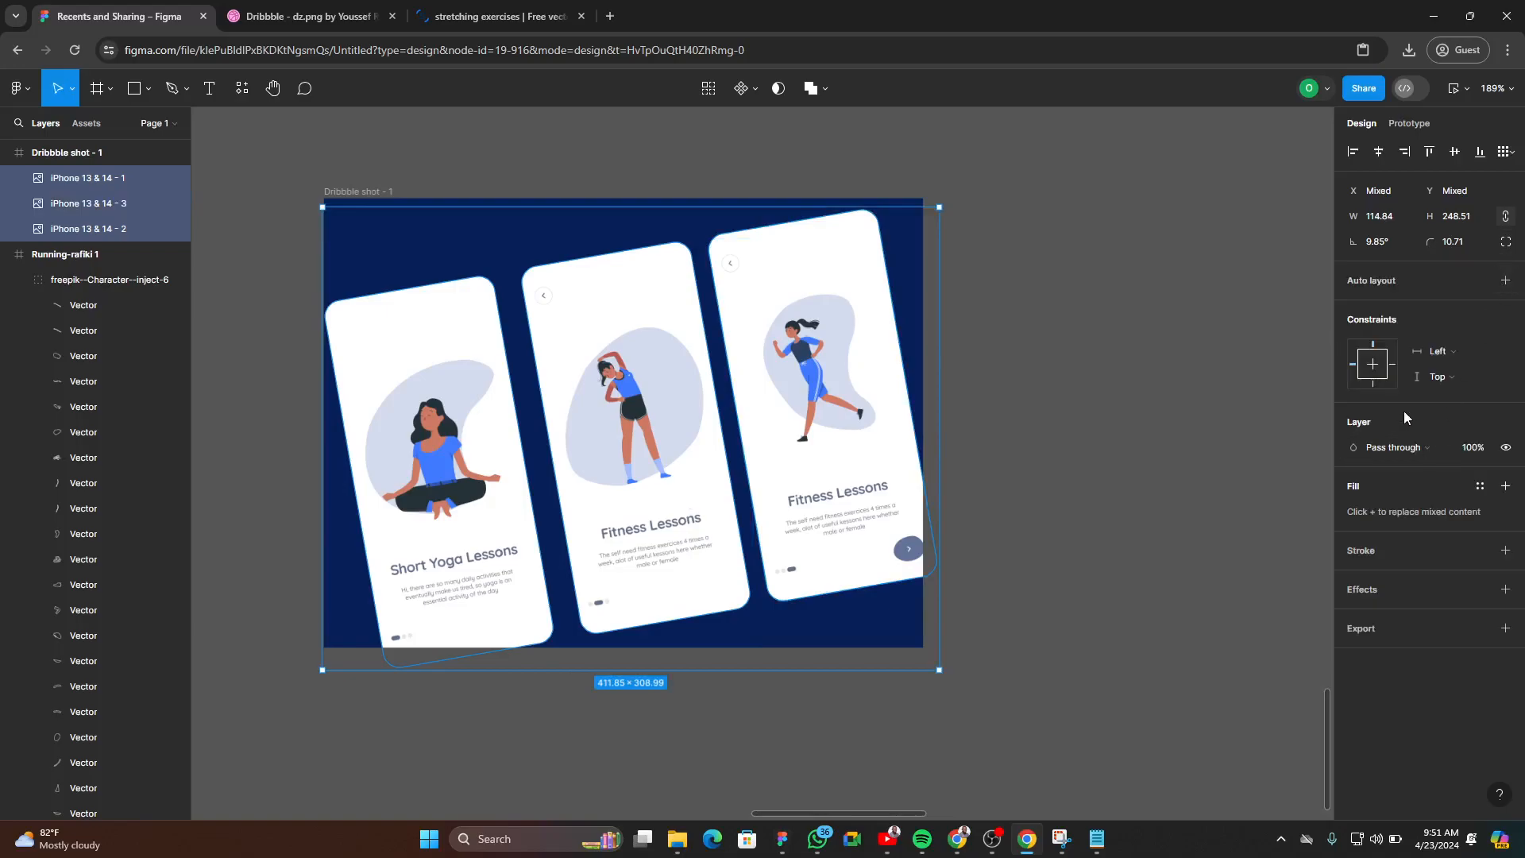
pyautogui.click(1508, 151)
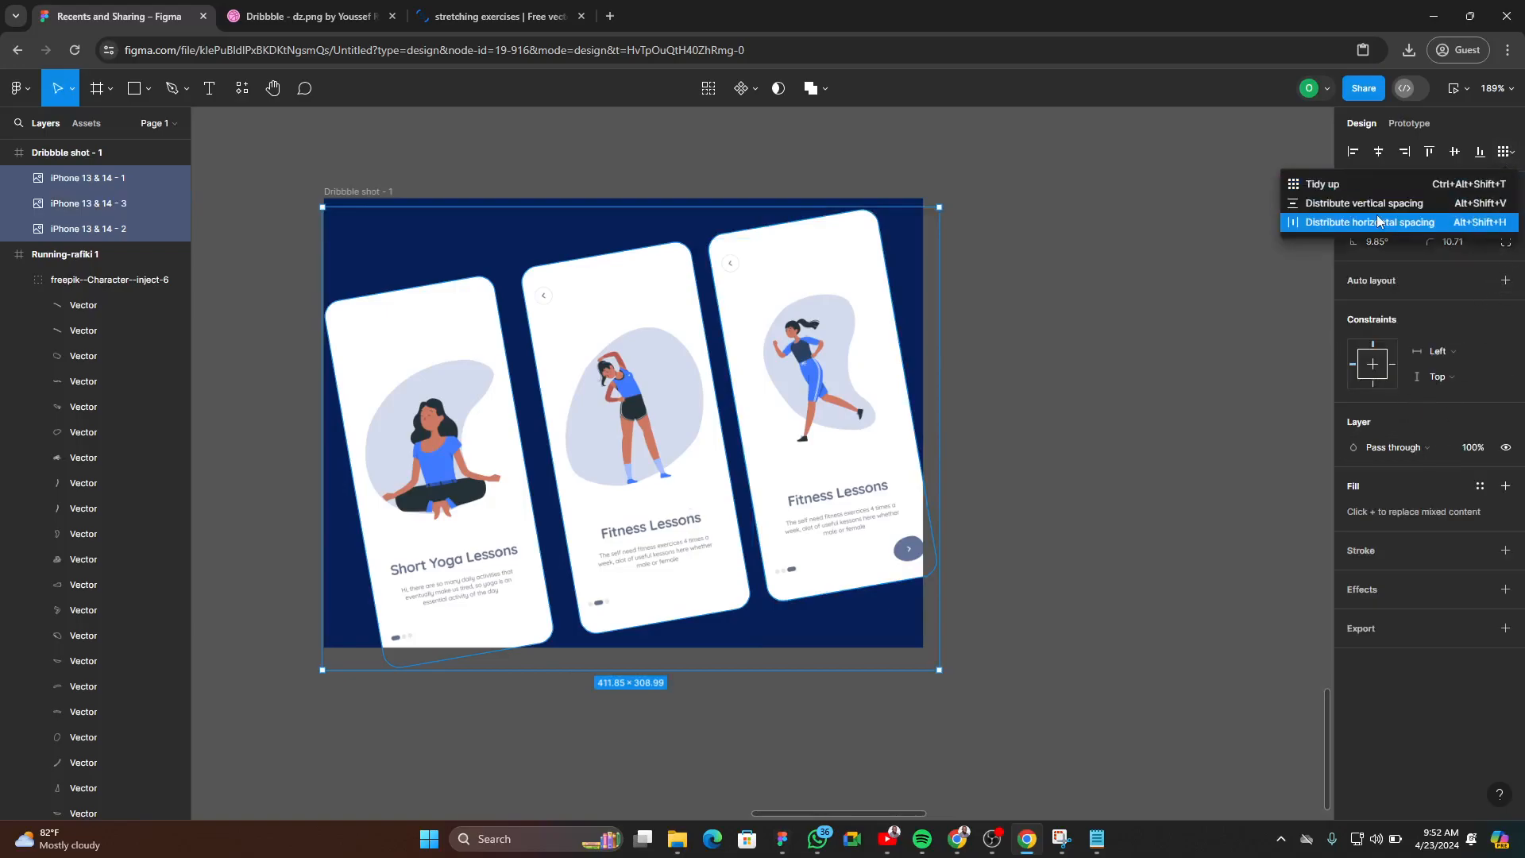
pyautogui.click(1374, 225)
pyautogui.click(1076, 462)
pyautogui.scroll(3, 785, 476)
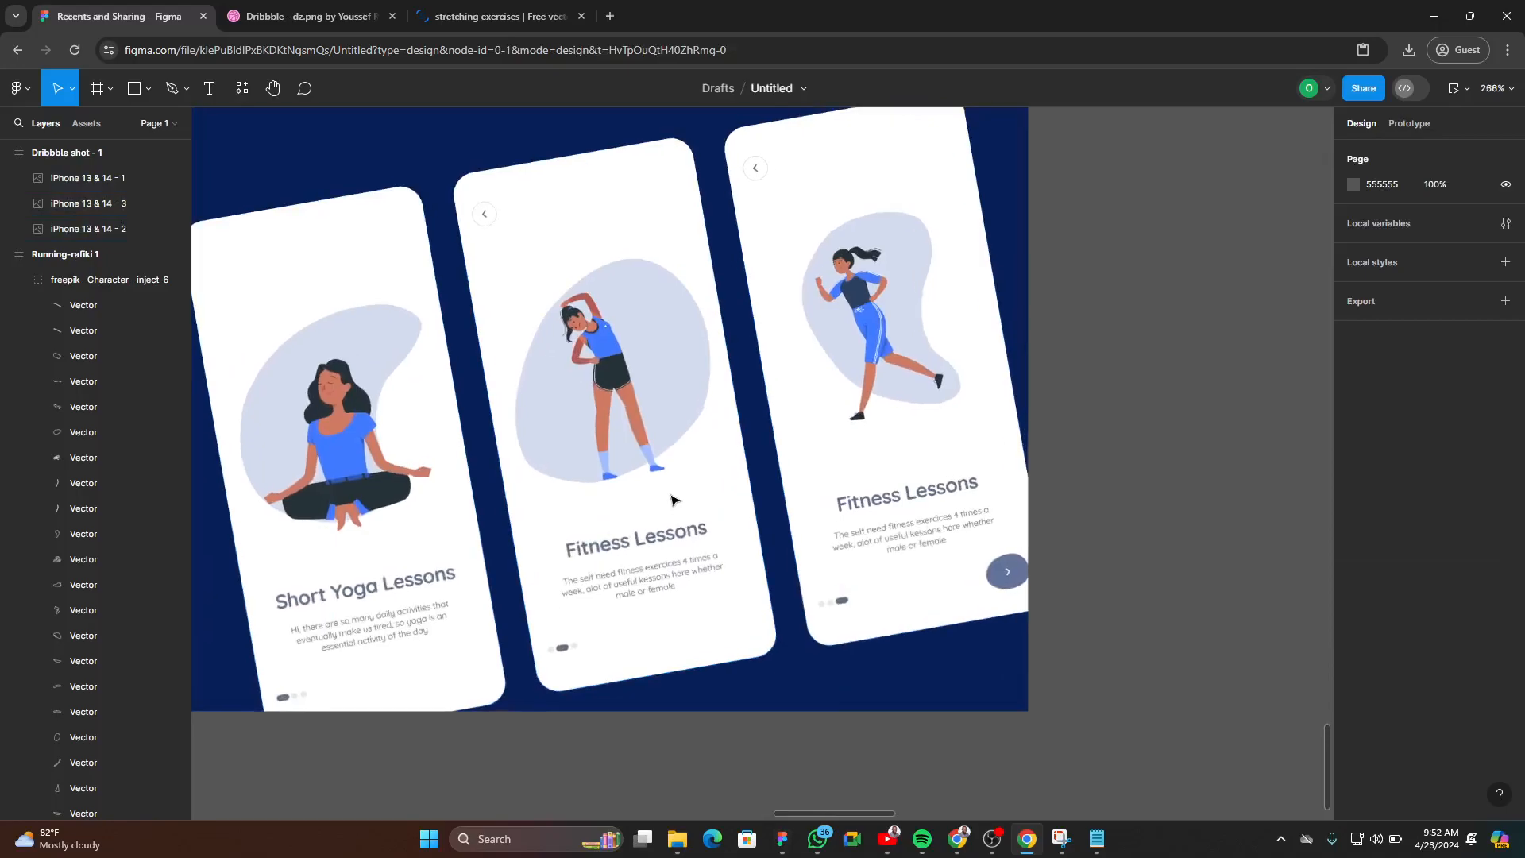
pyautogui.scroll(-4, 784, 476)
pyautogui.scroll(1, 785, 477)
pyautogui.click(785, 476)
pyautogui.scroll(1, 806, 562)
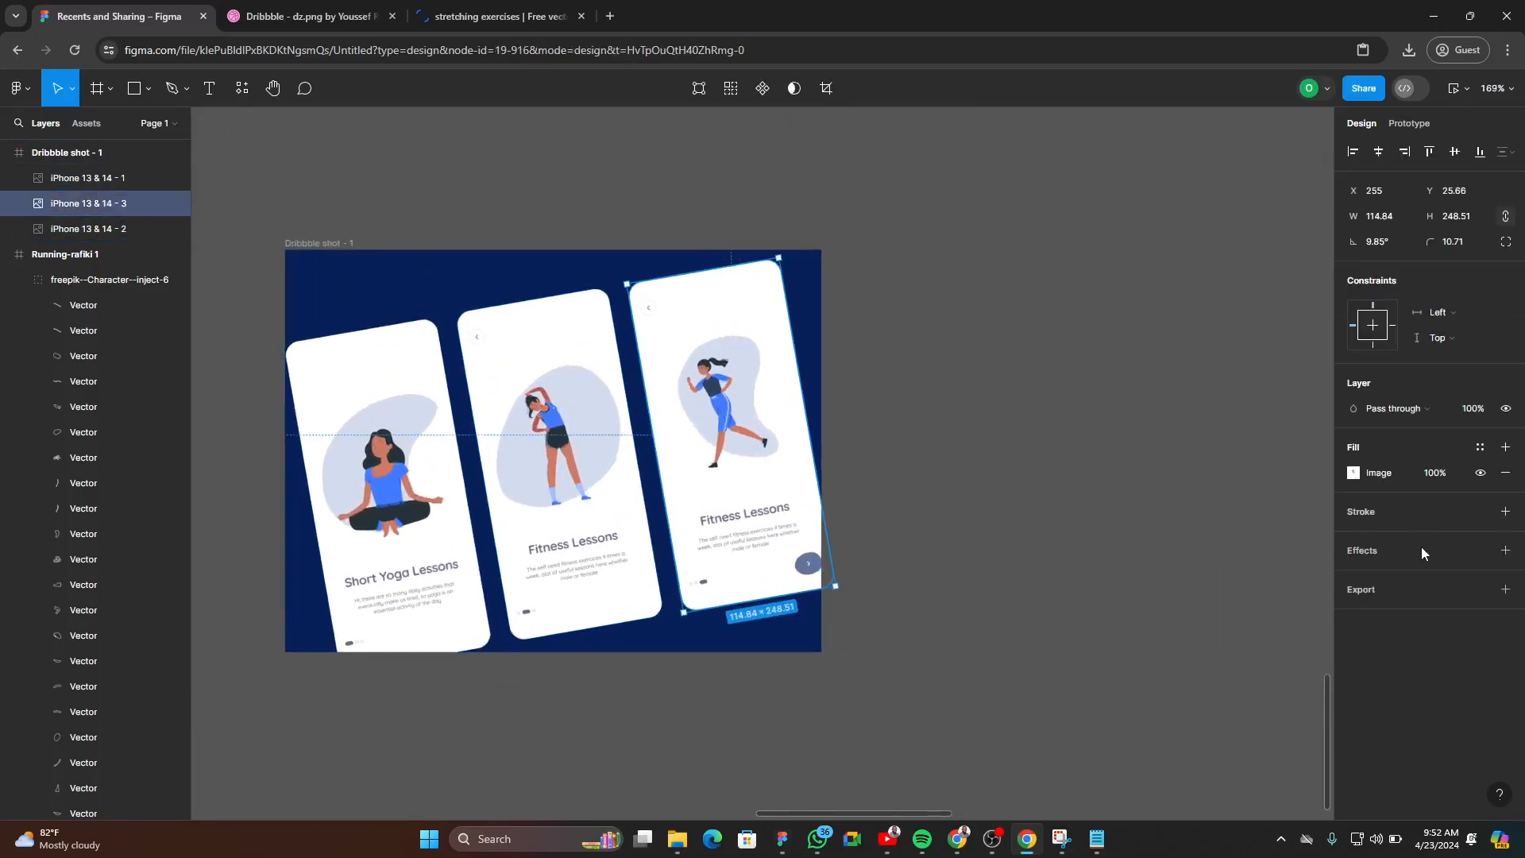
pyautogui.click(1480, 549)
pyautogui.click(912, 529)
# - Add a drop shadow effect to all three screen images and open its settings
pyautogui.click(747, 548)
pyautogui.keyDown('shift'); pyautogui.click(556, 476); pyautogui.keyUp('shift')
pyautogui.keyDown('shift'); pyautogui.click(384, 575); pyautogui.keyUp('shift')
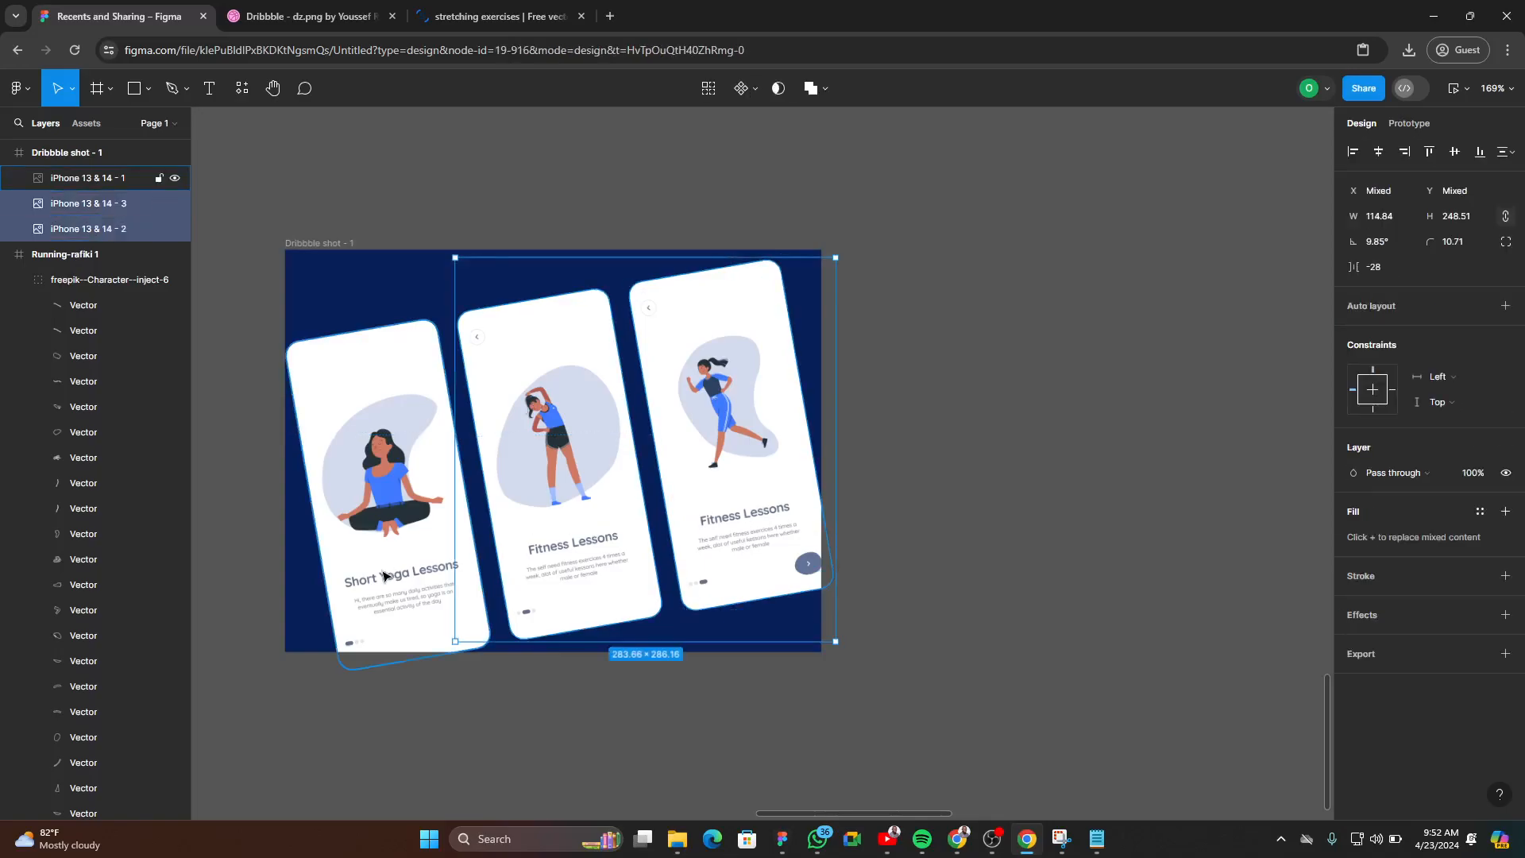
pyautogui.click(1503, 615)
pyautogui.click(1352, 640)
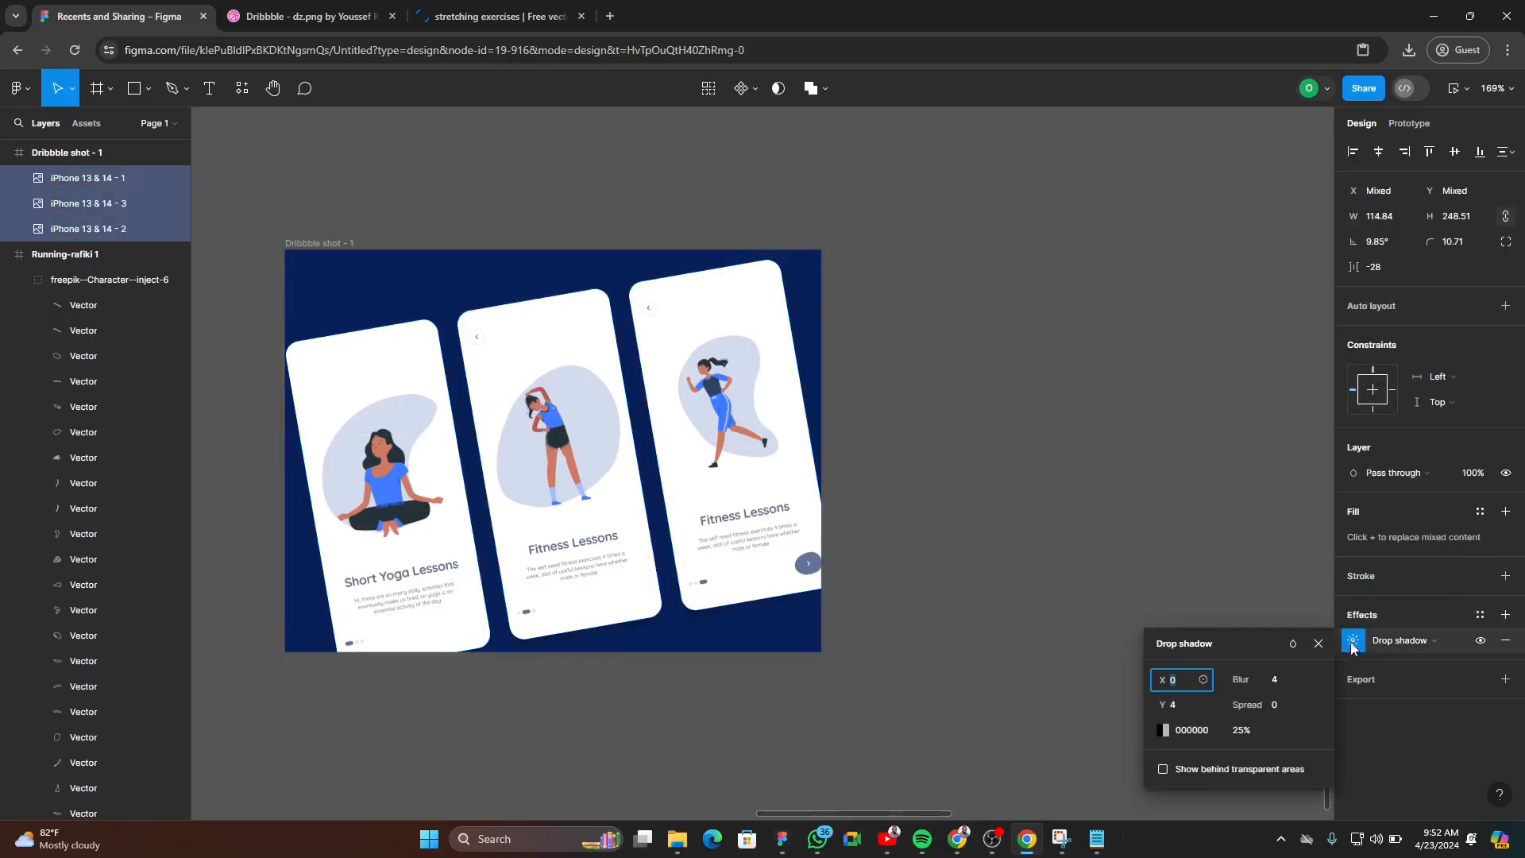
# - Raise the opacity of the screen images' drop shadow to 75%
pyautogui.click(1253, 731)
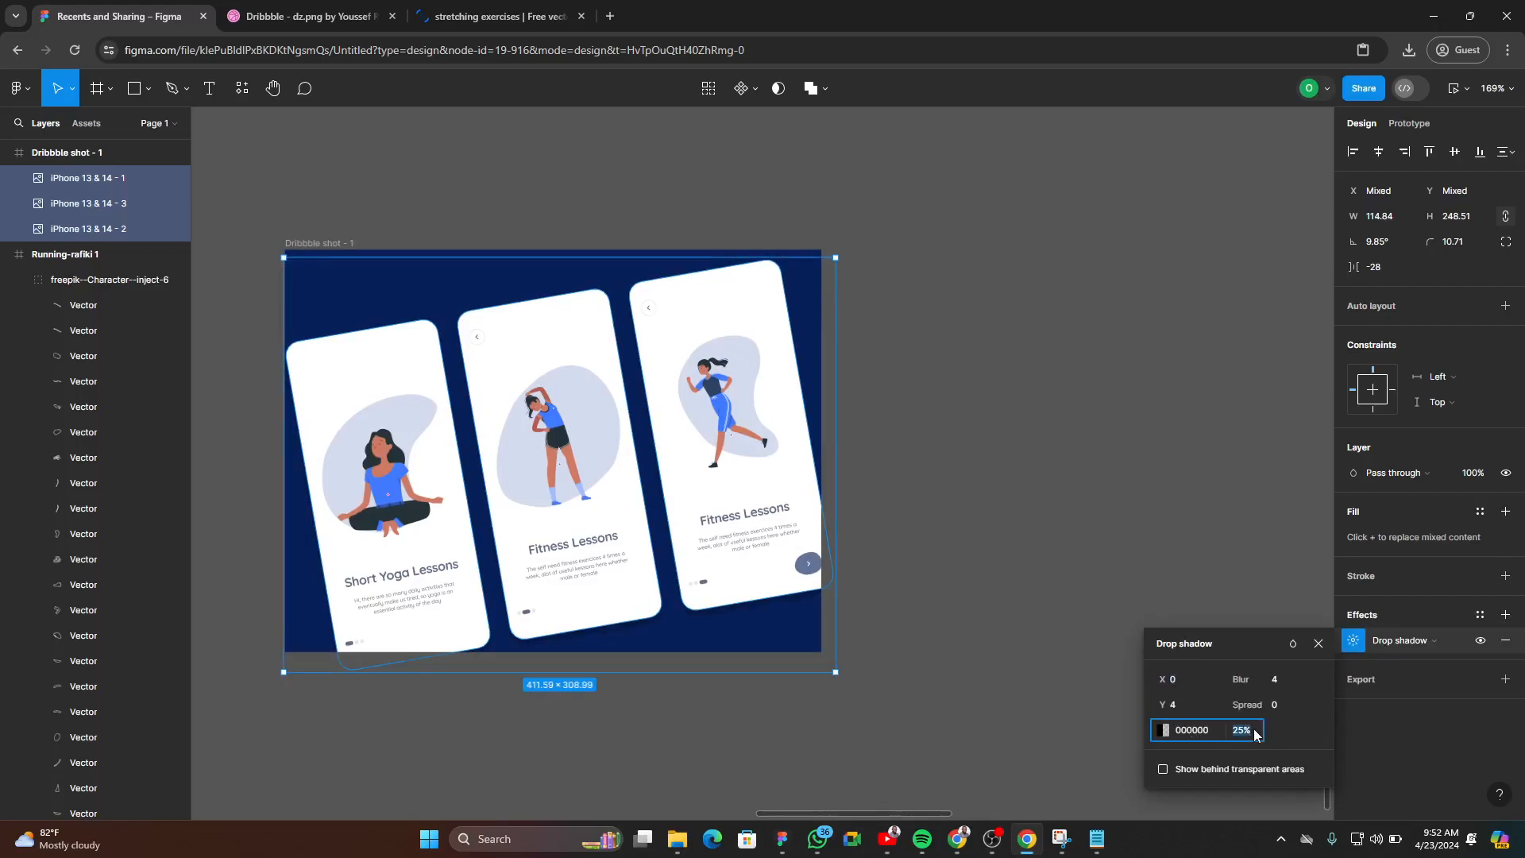
pyautogui.hotkey('shift', 'Up')
pyautogui.scroll(10, 556, 647)
pyautogui.scroll(-5, 383, 607)
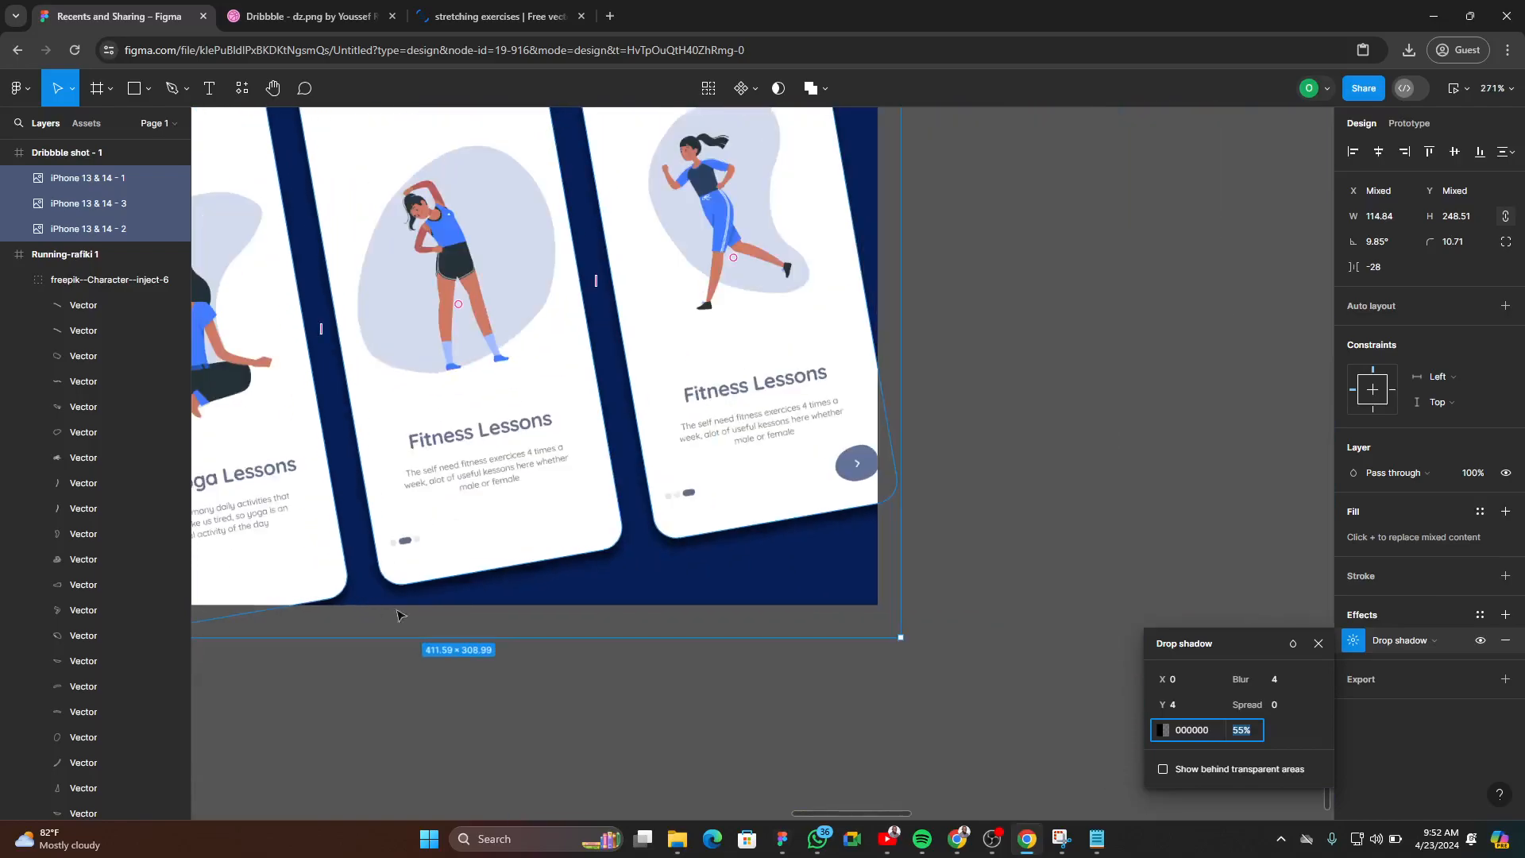
pyautogui.scroll(4, 855, 617)
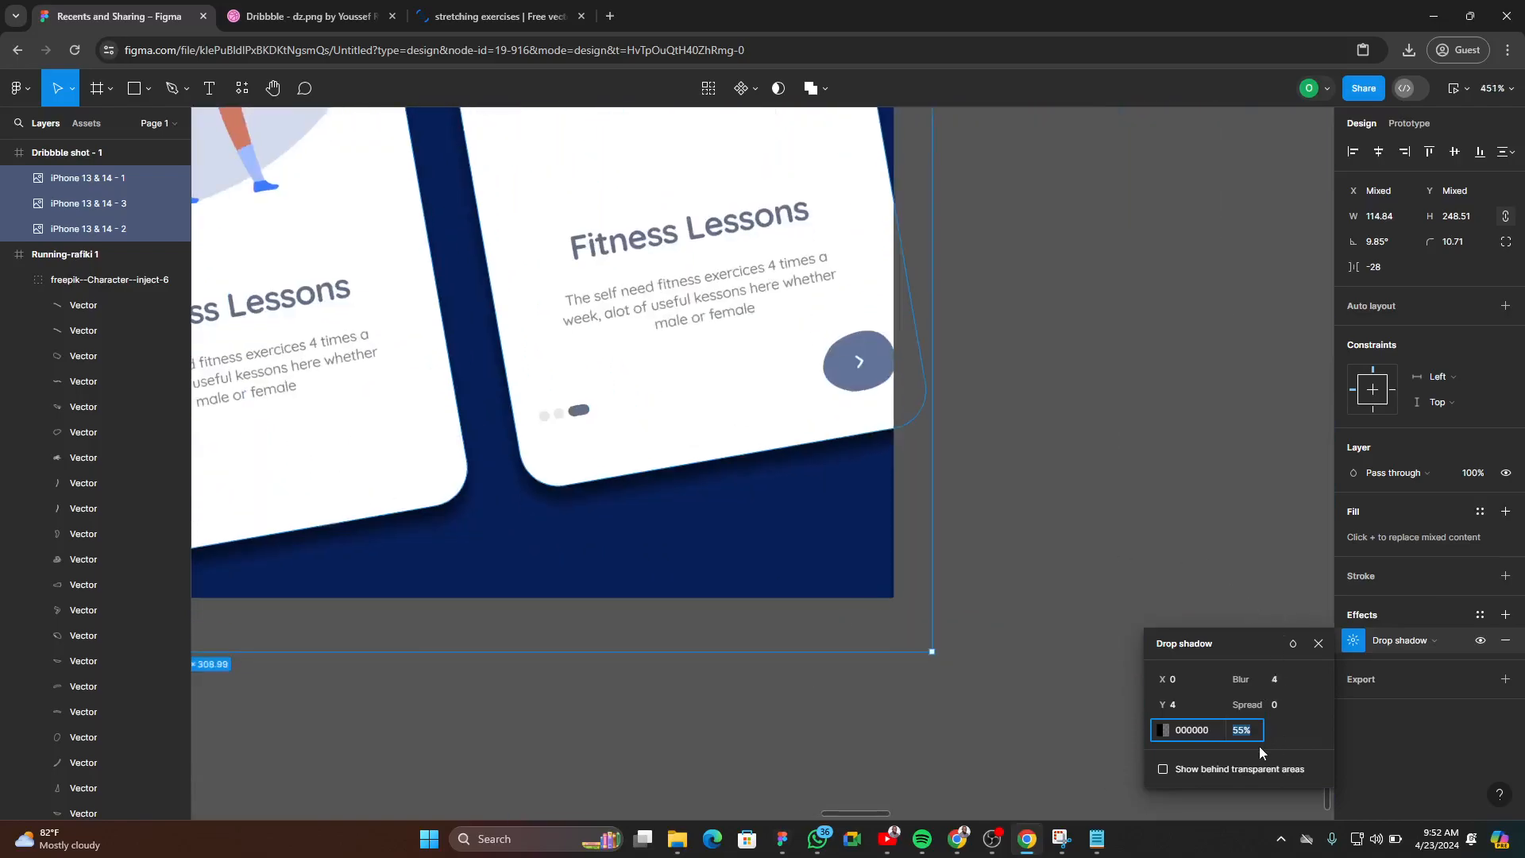
pyautogui.hotkey('shift', 'Up')
pyautogui.hotkey('shift', 'Up')
pyautogui.press('Return')
# - Soften the screen images' drop shadow with a blur of 14, an X offset of -4 and 15% opacity
pyautogui.hotkey('shift', 'Up')
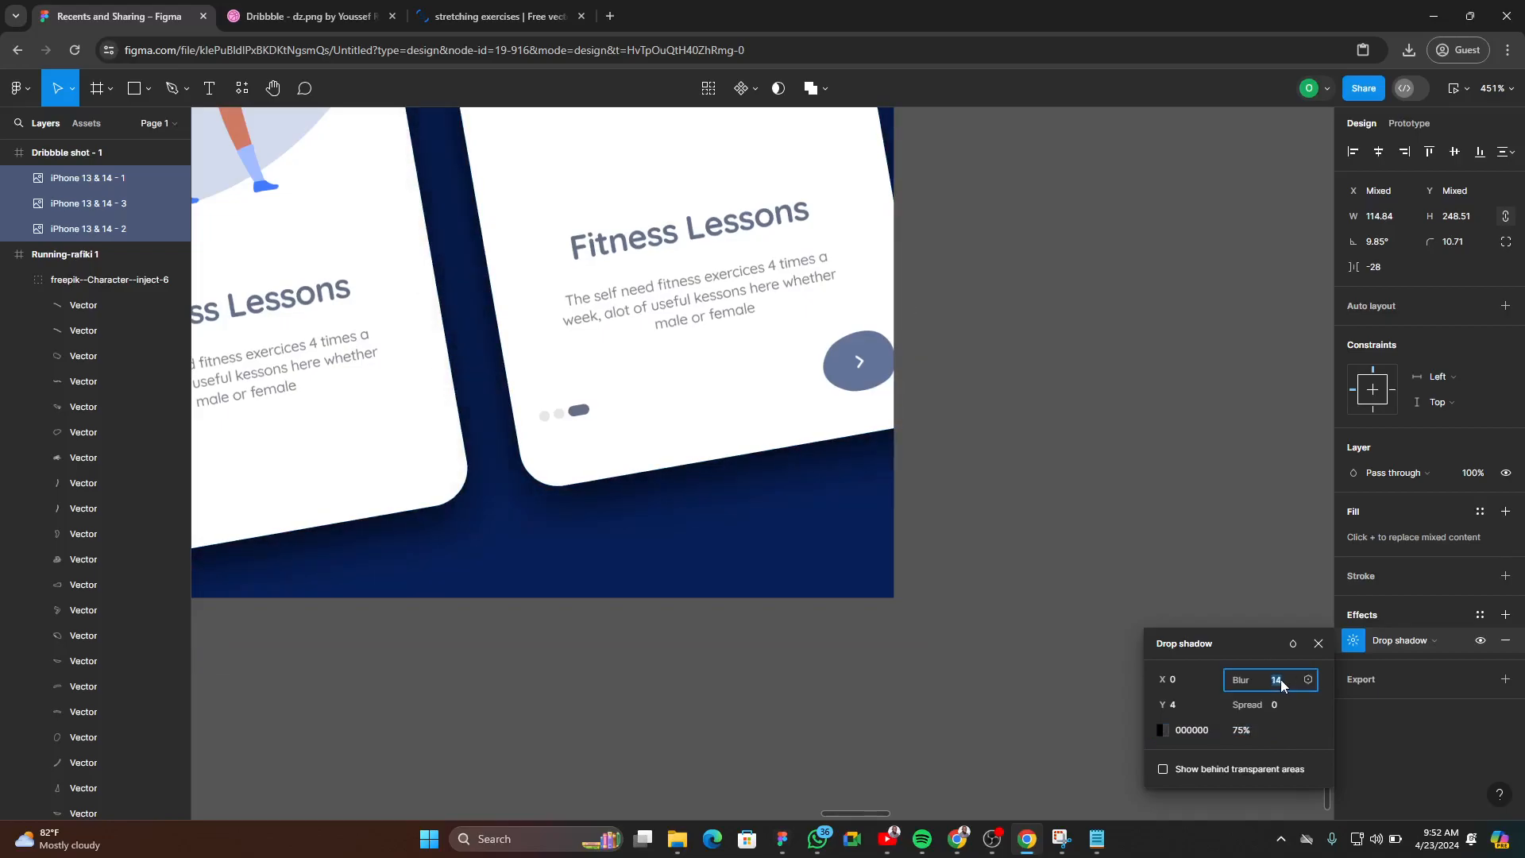
pyautogui.hotkey('shift', 'Down')
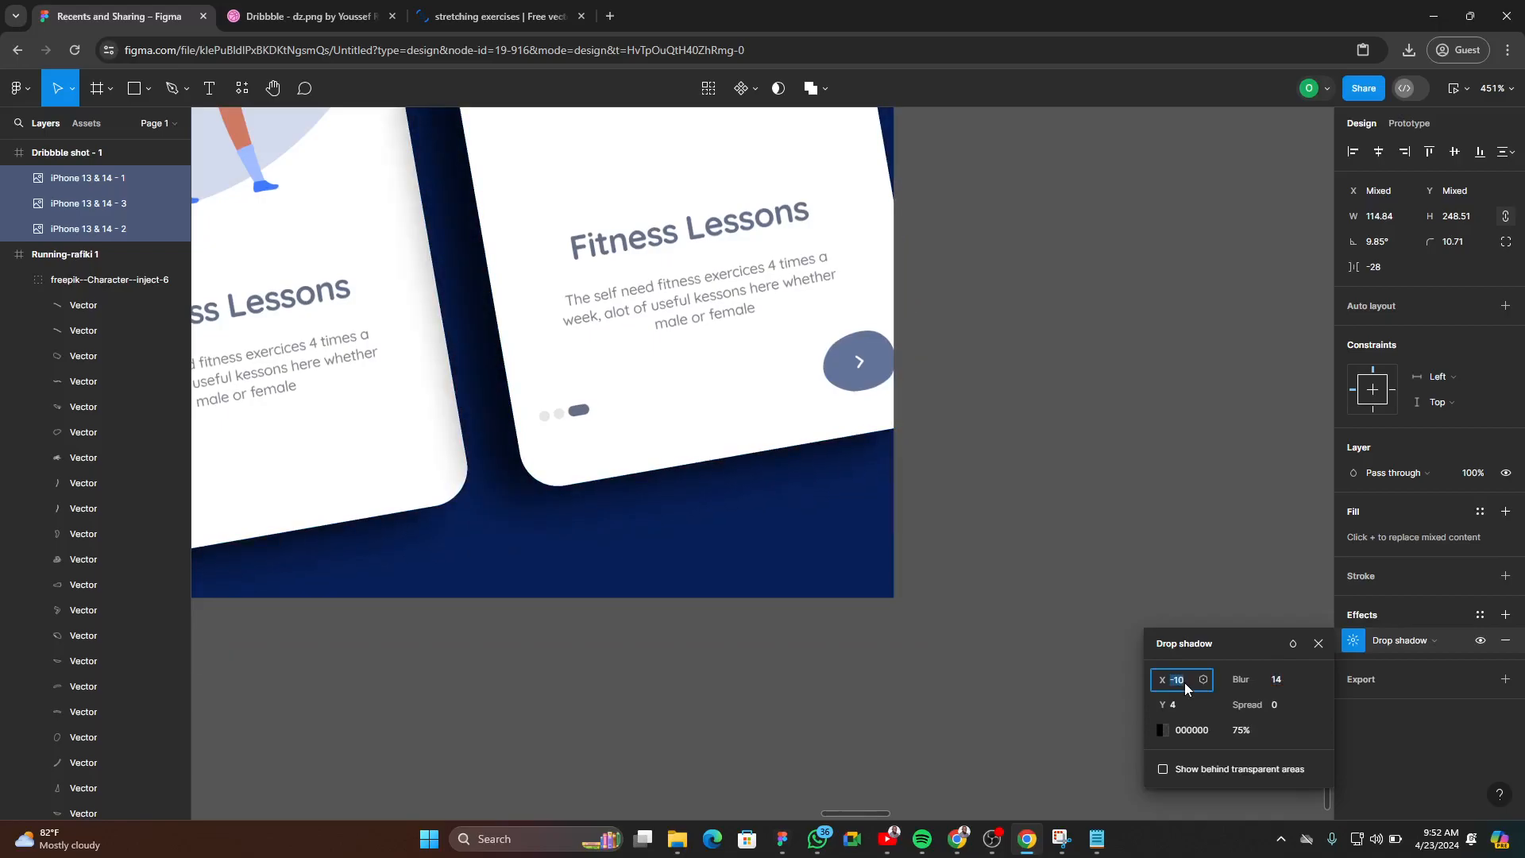
pyautogui.hotkey('shift', 'Up')
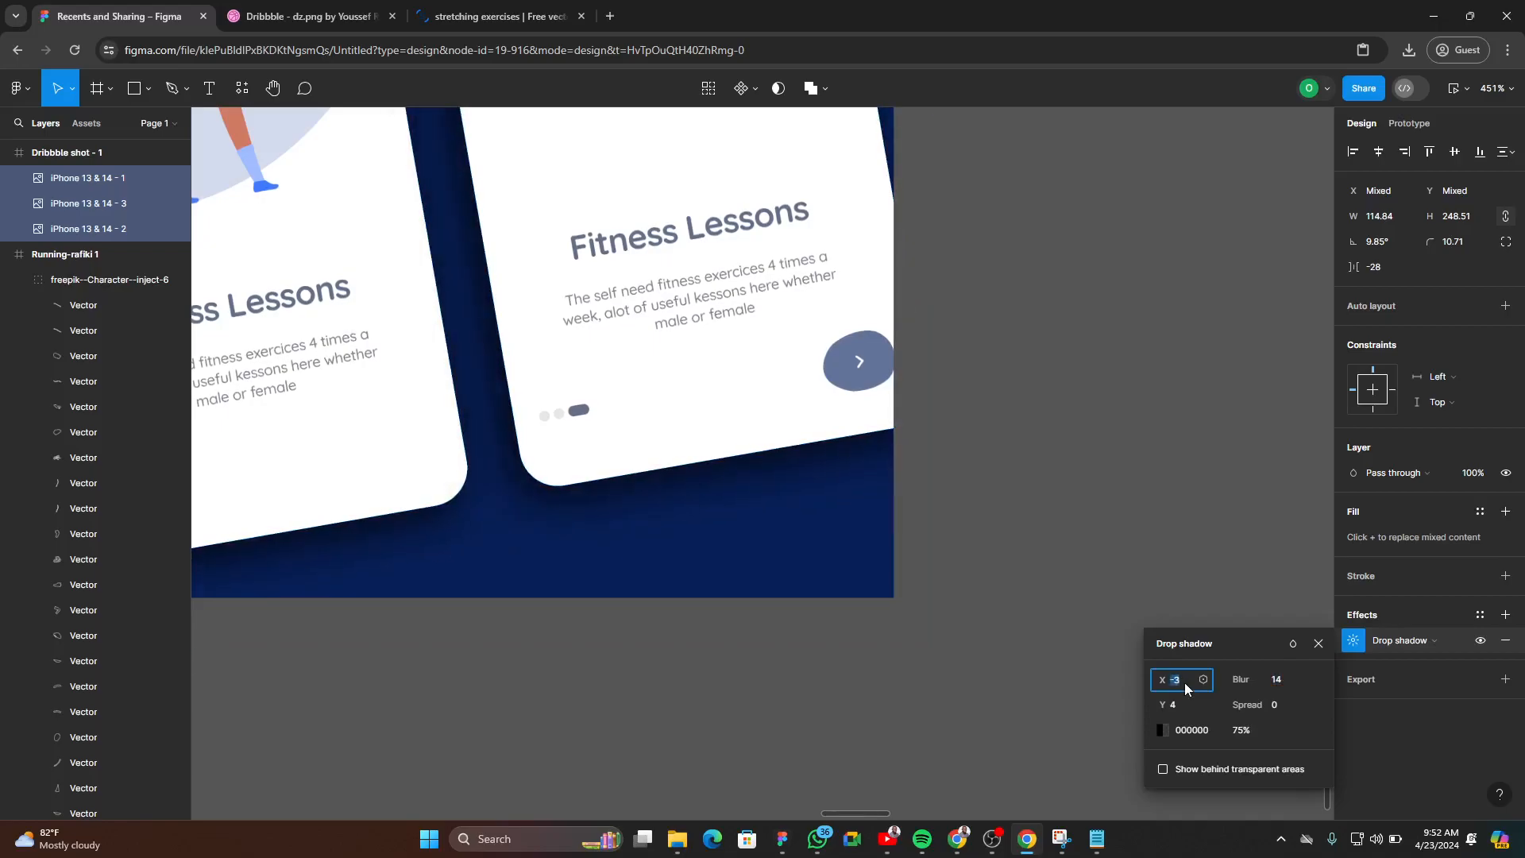
pyautogui.click(1236, 730)
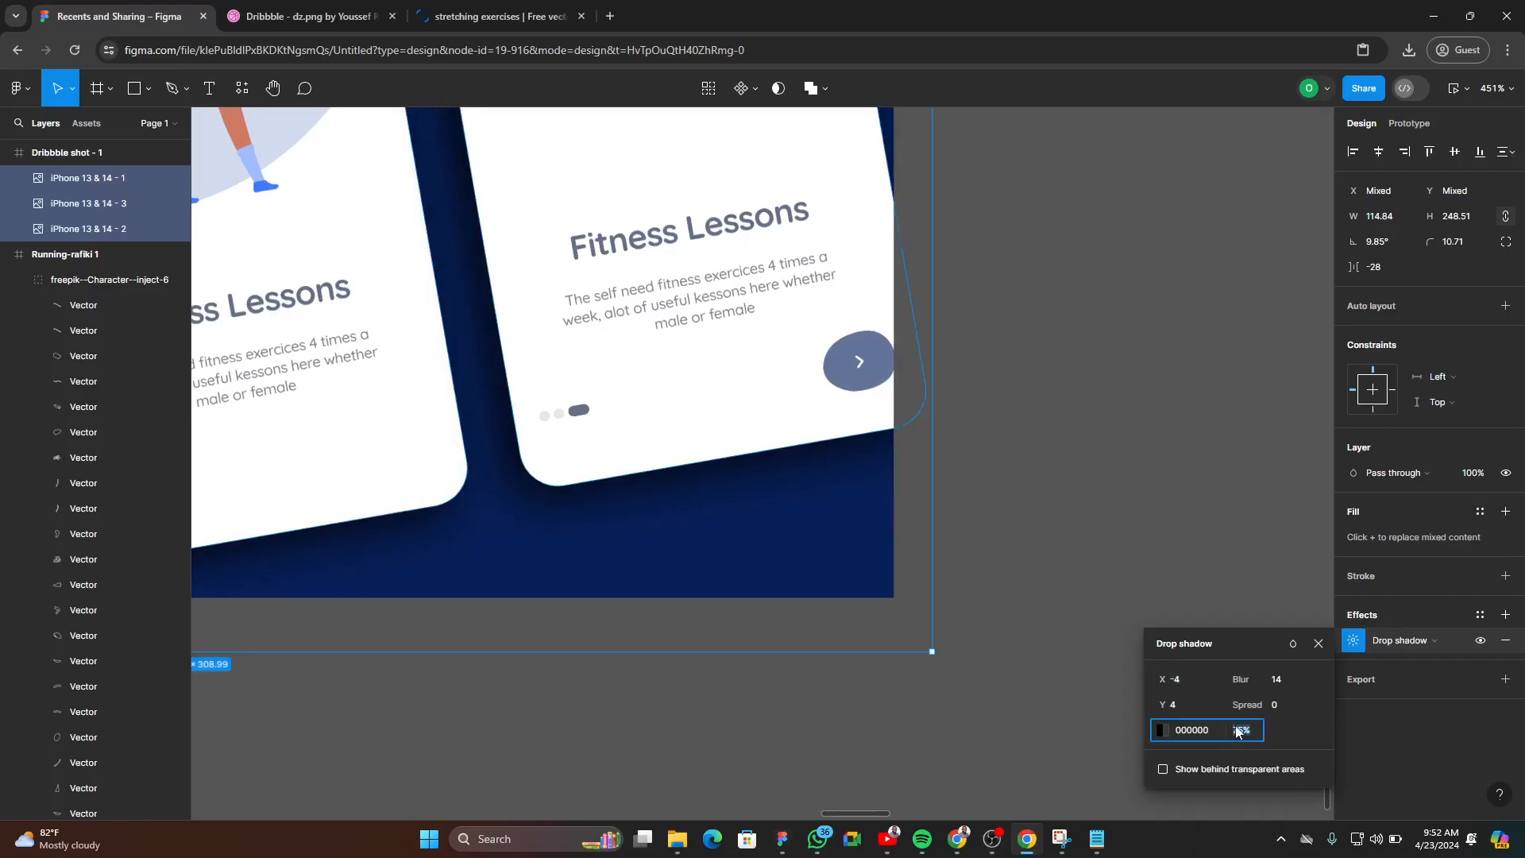
pyautogui.hotkey('shift', 'Down')
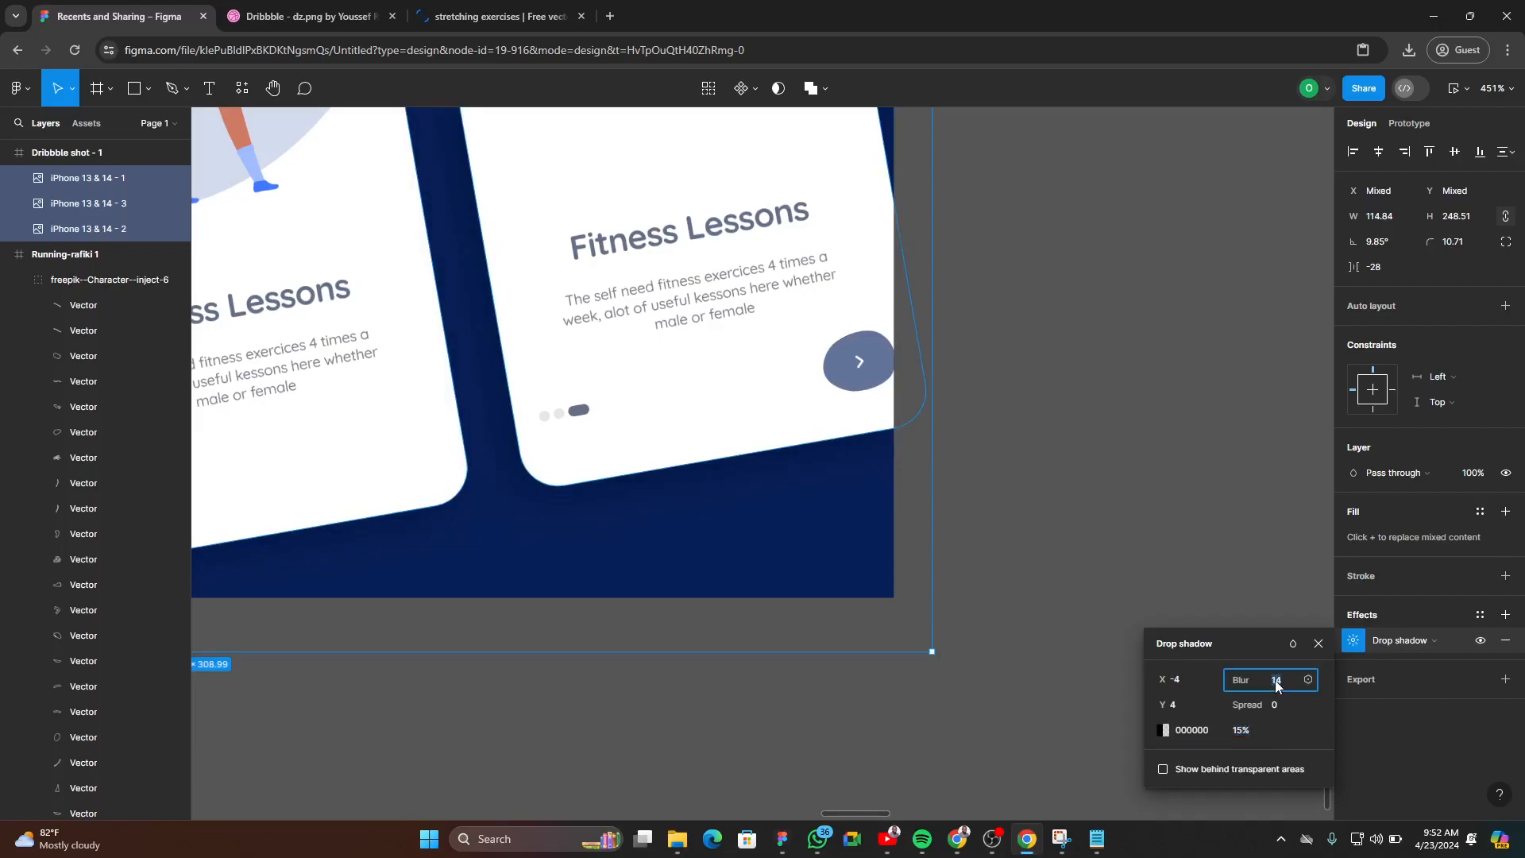
# - Sharpen the three screen images' drop shadow with a blur of 0, 25% opacity and an X offset of -5
pyautogui.write('0')
pyautogui.click(1240, 728)
pyautogui.hotkey('shift', 'Up')
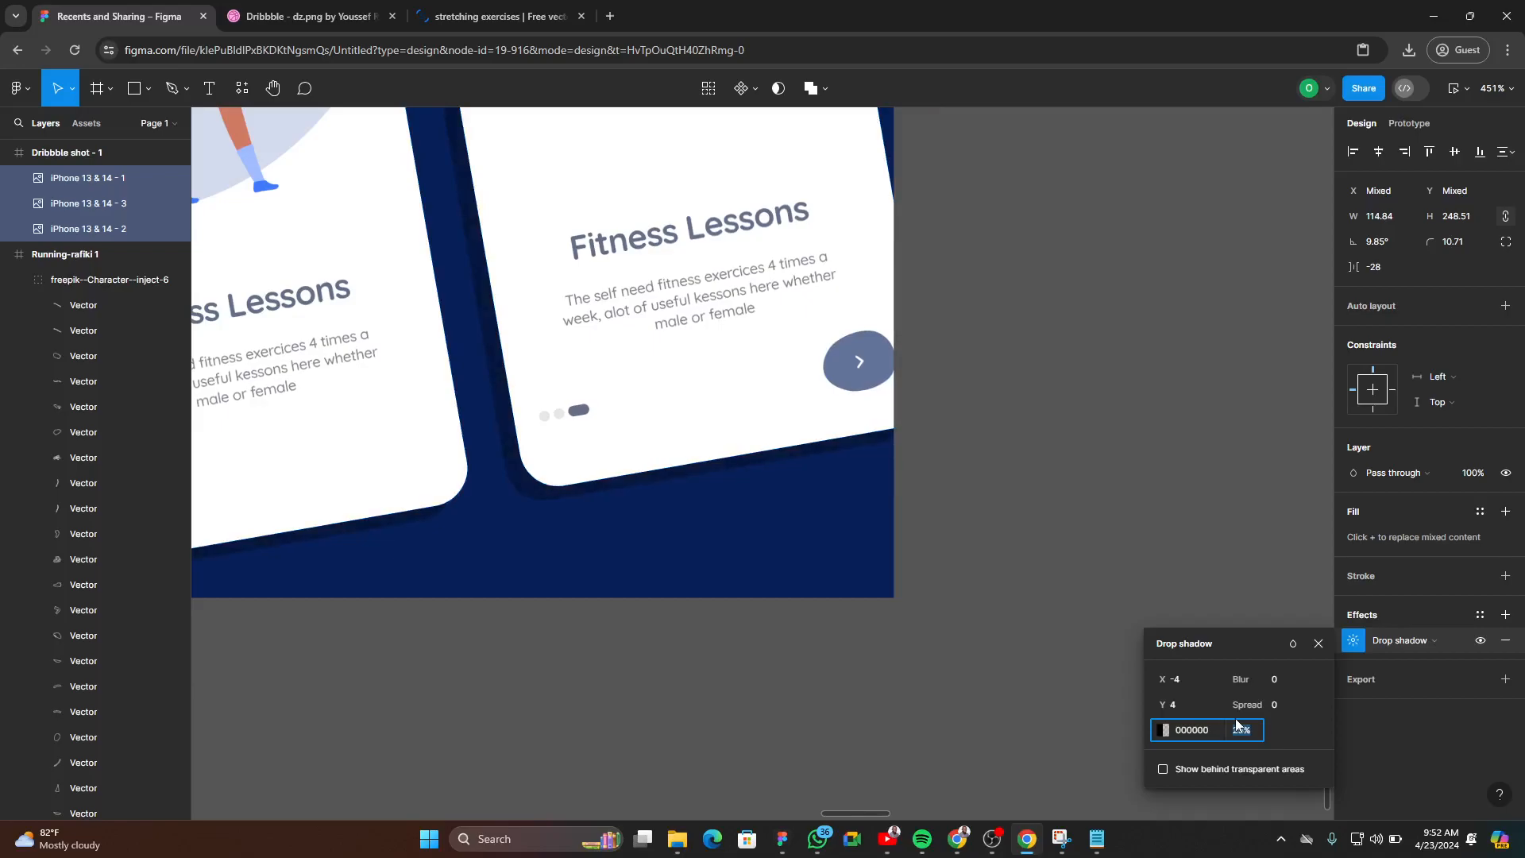
pyautogui.press('Down')
pyautogui.press('Down')
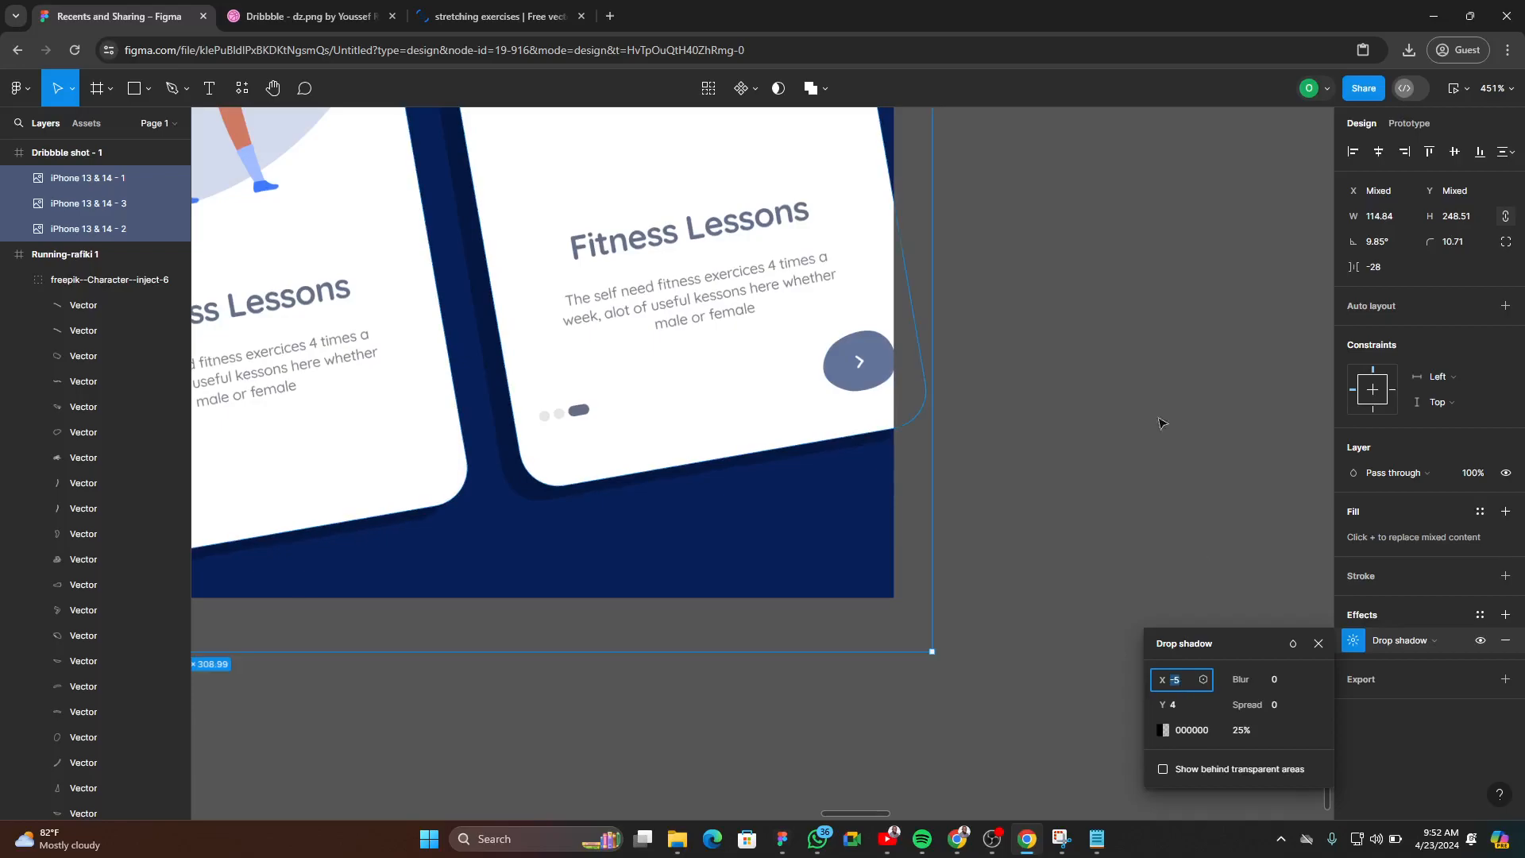
pyautogui.scroll(-5, 1064, 501)
pyautogui.click(891, 624)
# - Inspect the Dribbble shot frame as a whole and up close, checking the shadows and edges of the three tilted screens
pyautogui.scroll(-1, 913, 599)
pyautogui.scroll(1, 943, 486)
pyautogui.scroll(-1, 699, 520)
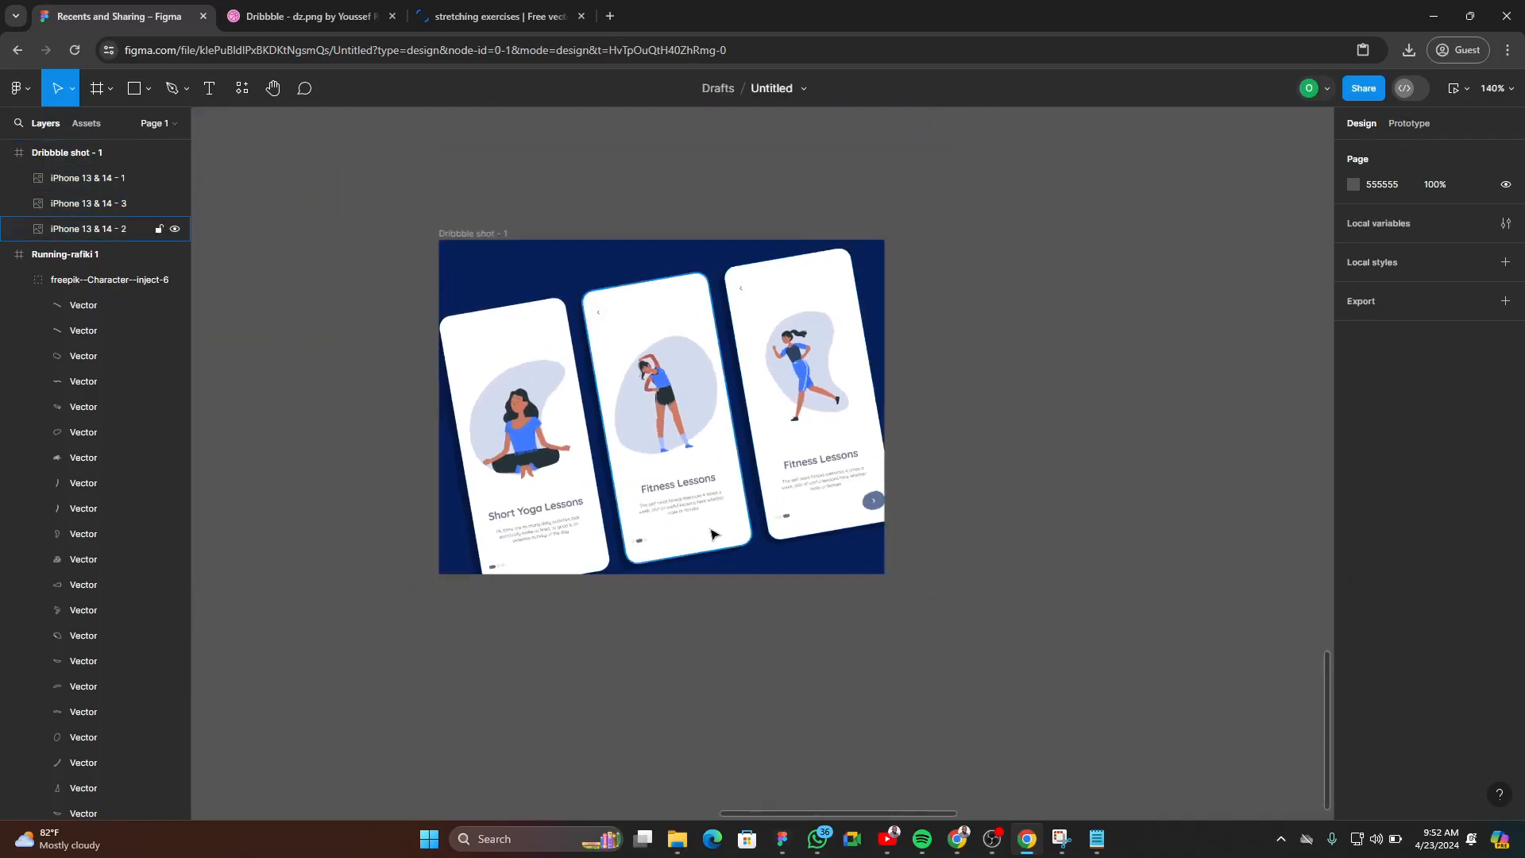
pyautogui.click(466, 229)
pyautogui.scroll(-3, 937, 524)
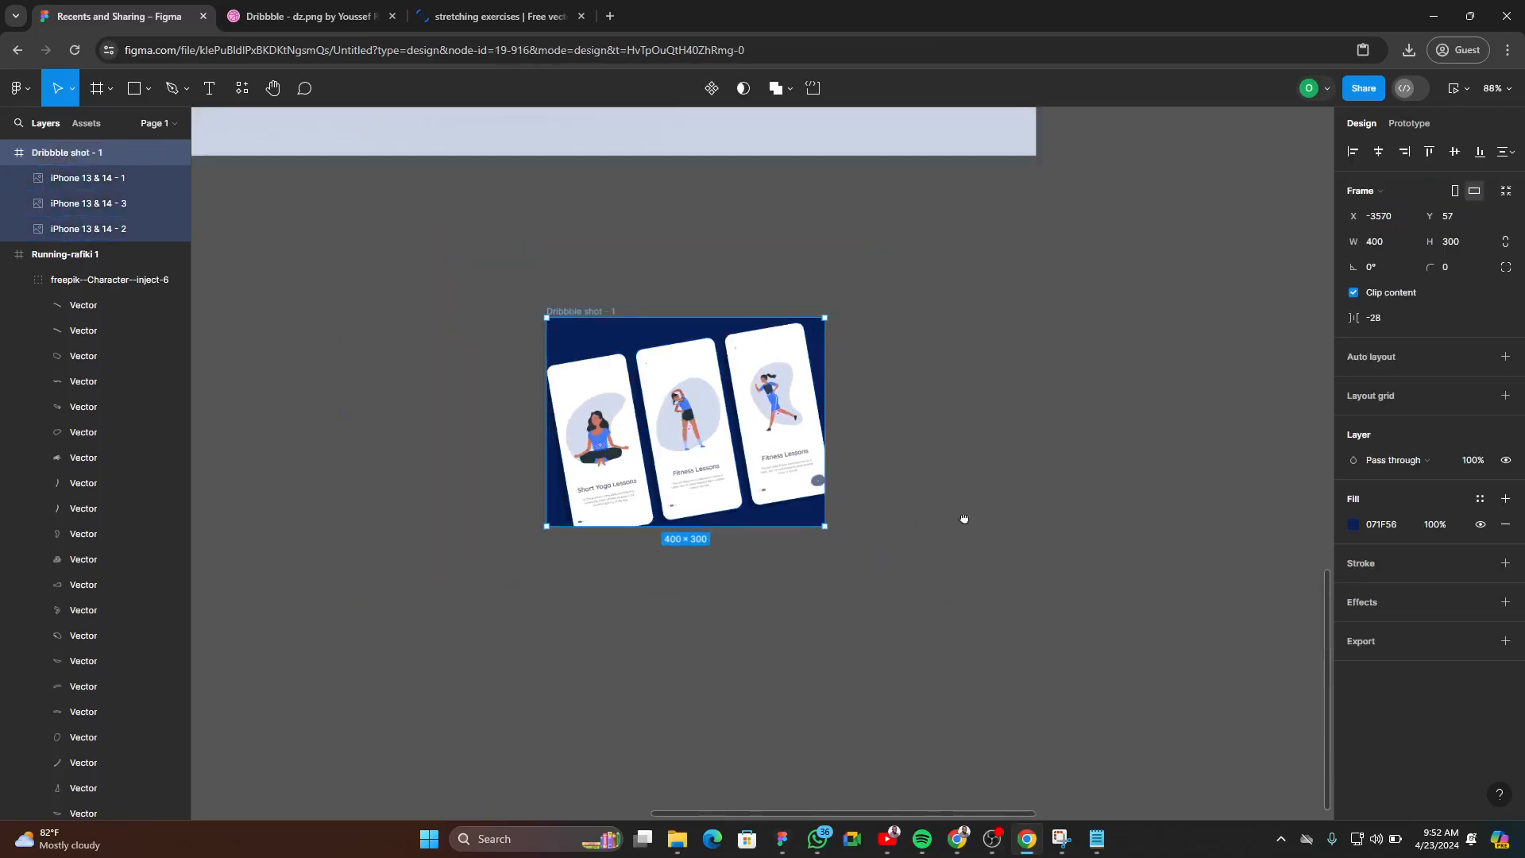
pyautogui.scroll(5, 588, 505)
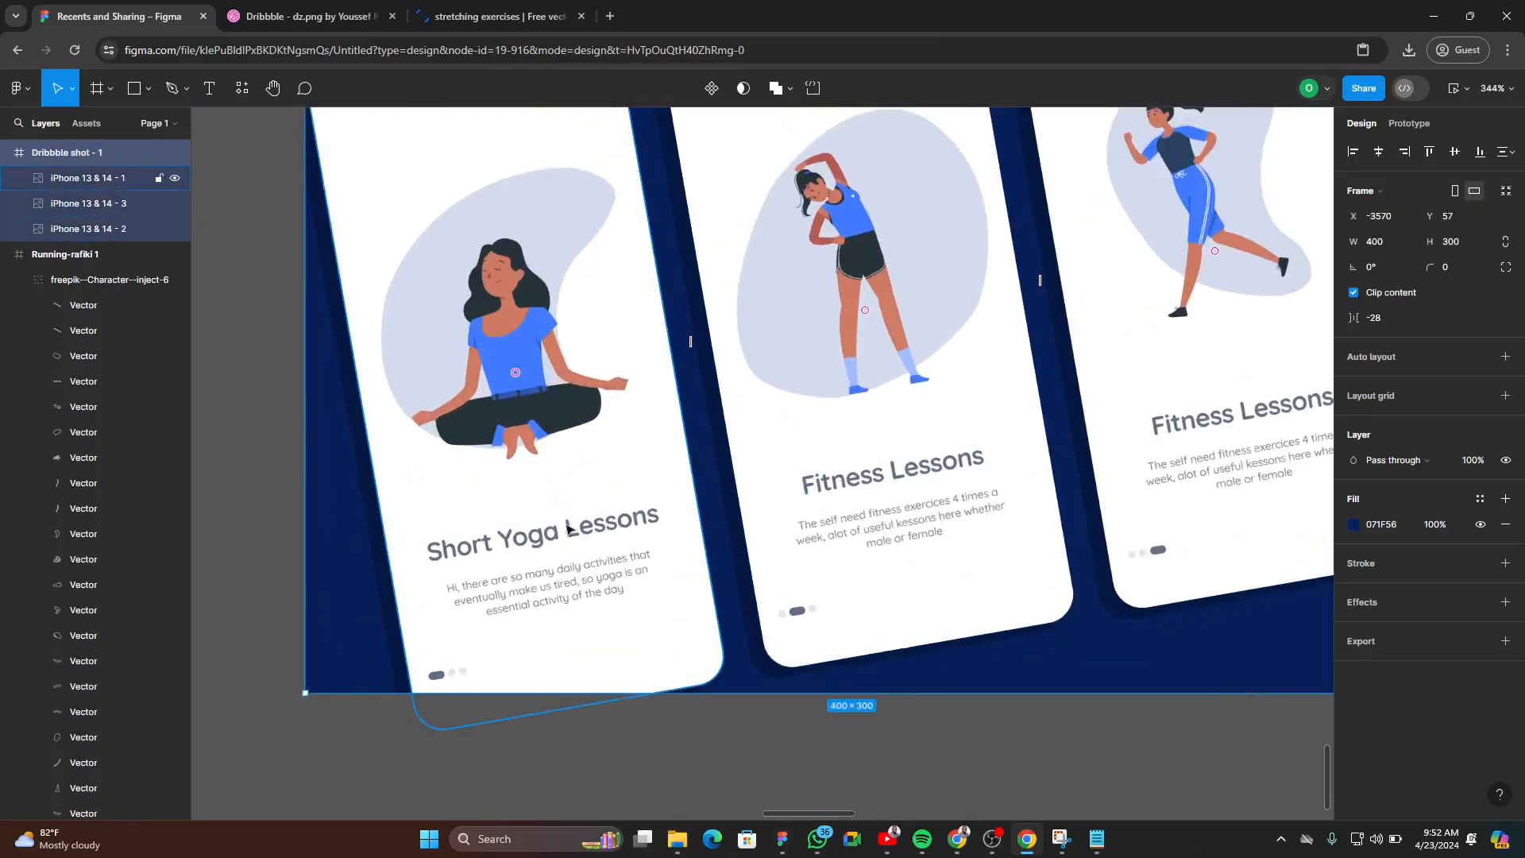
pyautogui.scroll(-1, 961, 560)
pyautogui.scroll(5, 1133, 506)
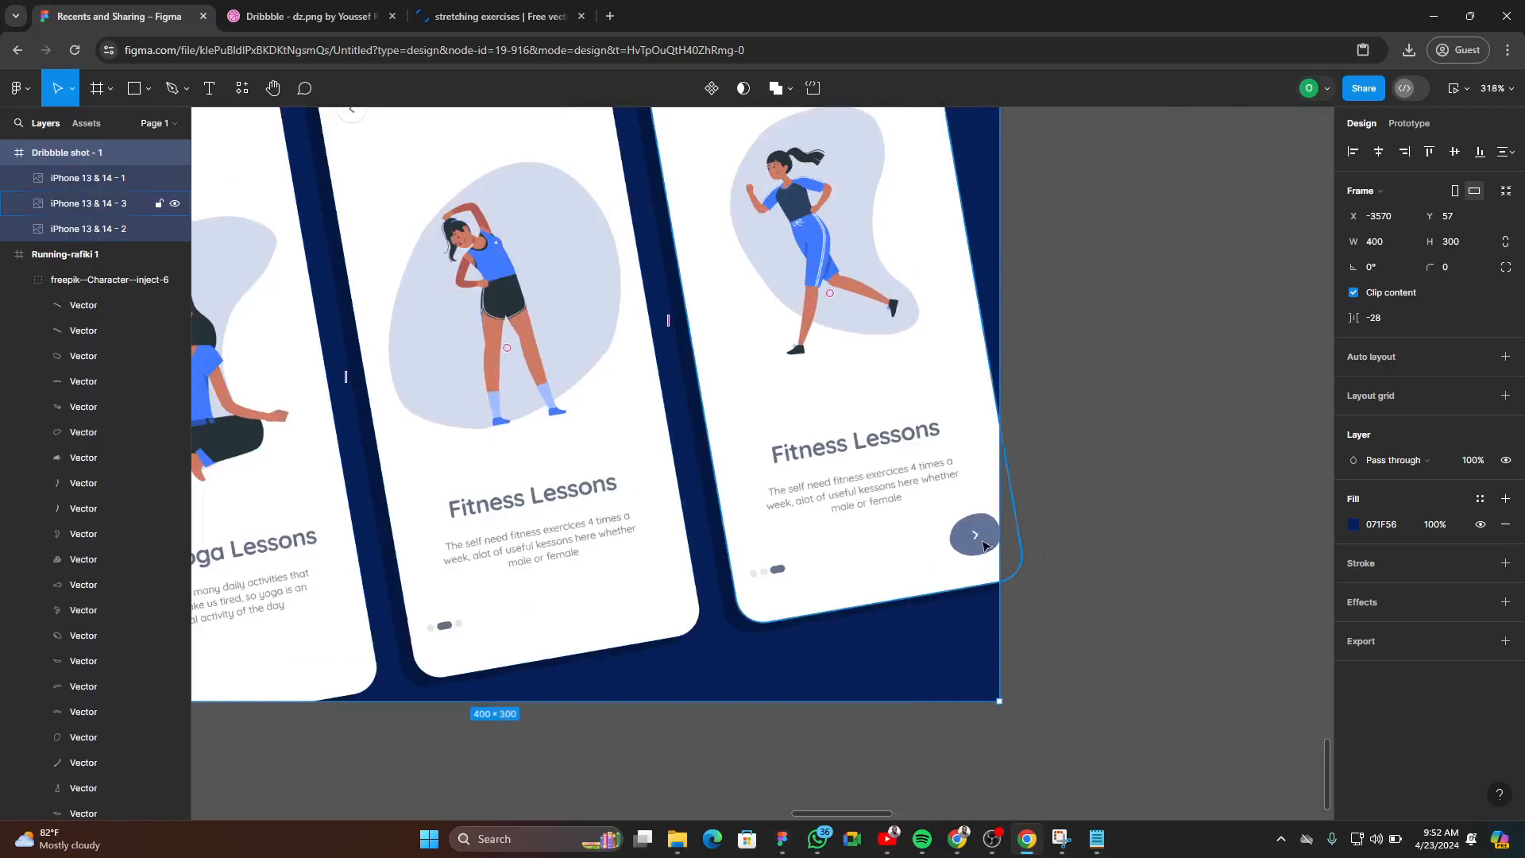
pyautogui.scroll(-5, 985, 545)
# - Review the Onboarding Screens reference on Dribbble, return to Figma and compare it with the recreated screens and the Dribbble shot frame
pyautogui.click(308, 18)
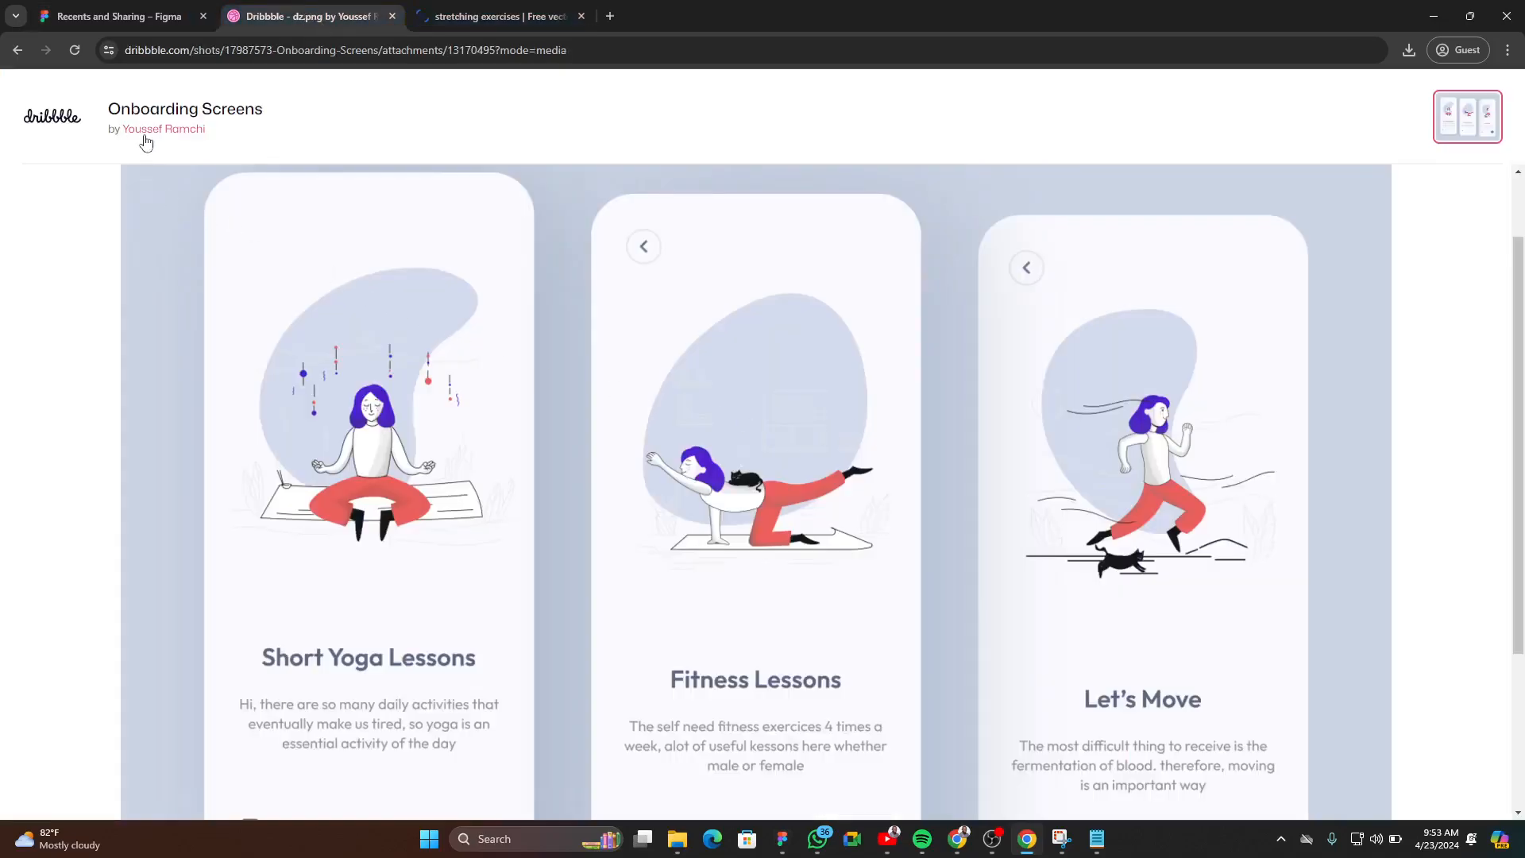
pyautogui.scroll(-3, 666, 472)
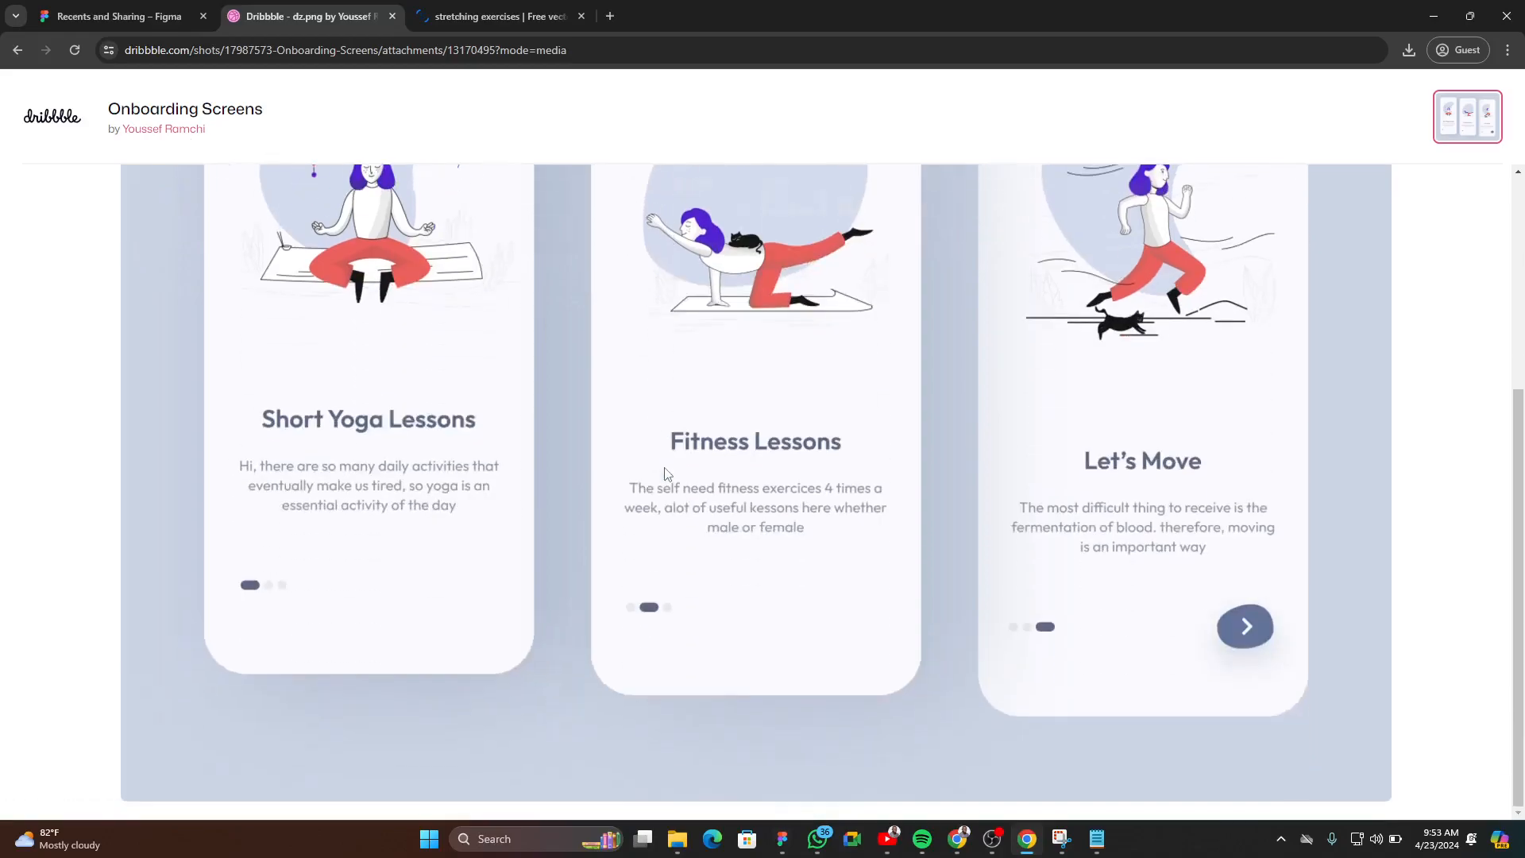
pyautogui.scroll(3, 603, 522)
pyautogui.click(131, 16)
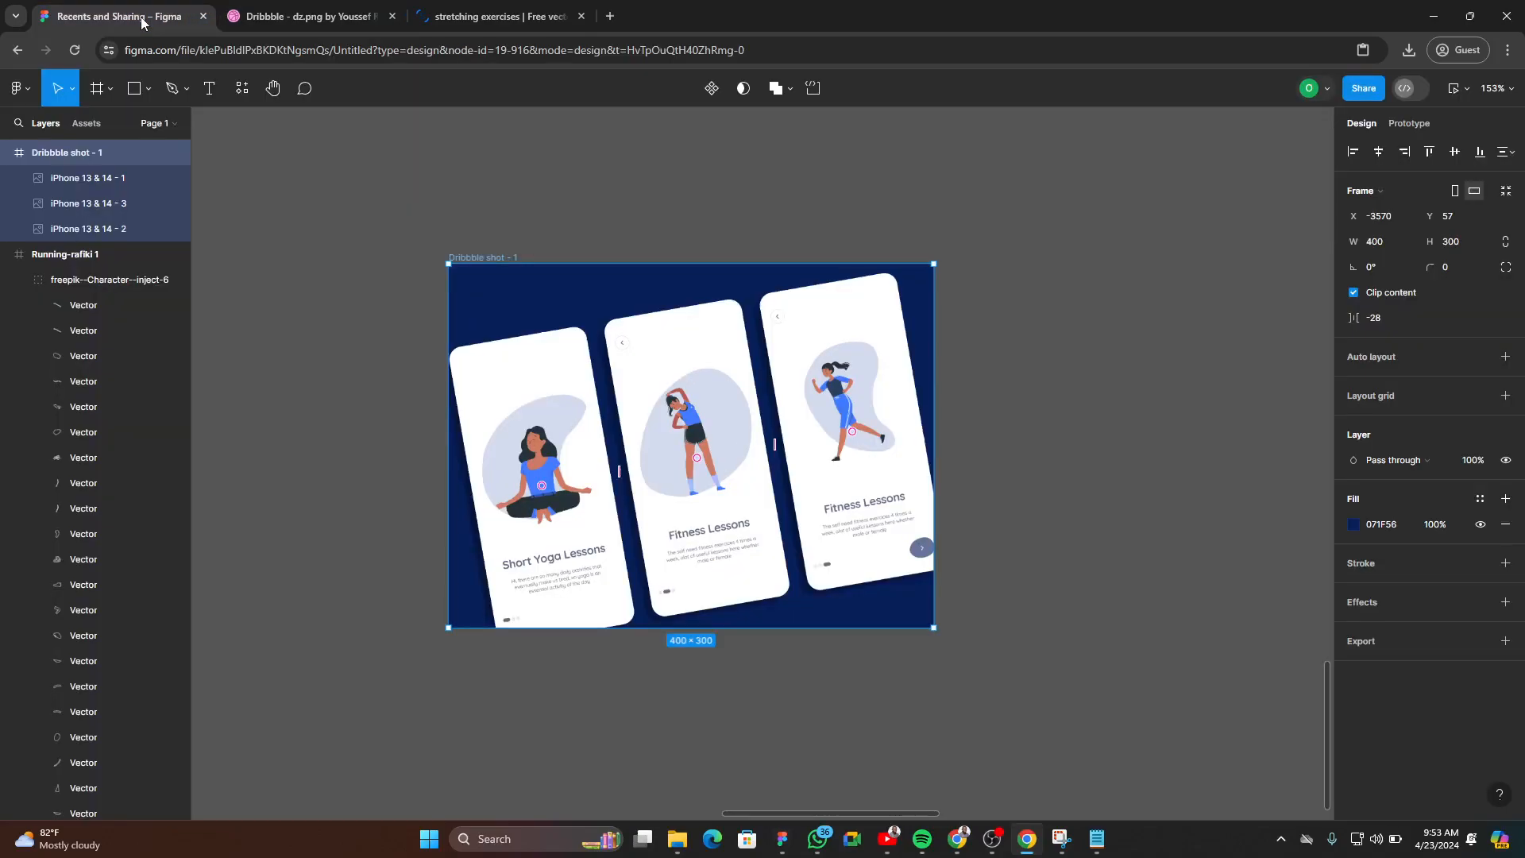
pyautogui.scroll(-8, 715, 468)
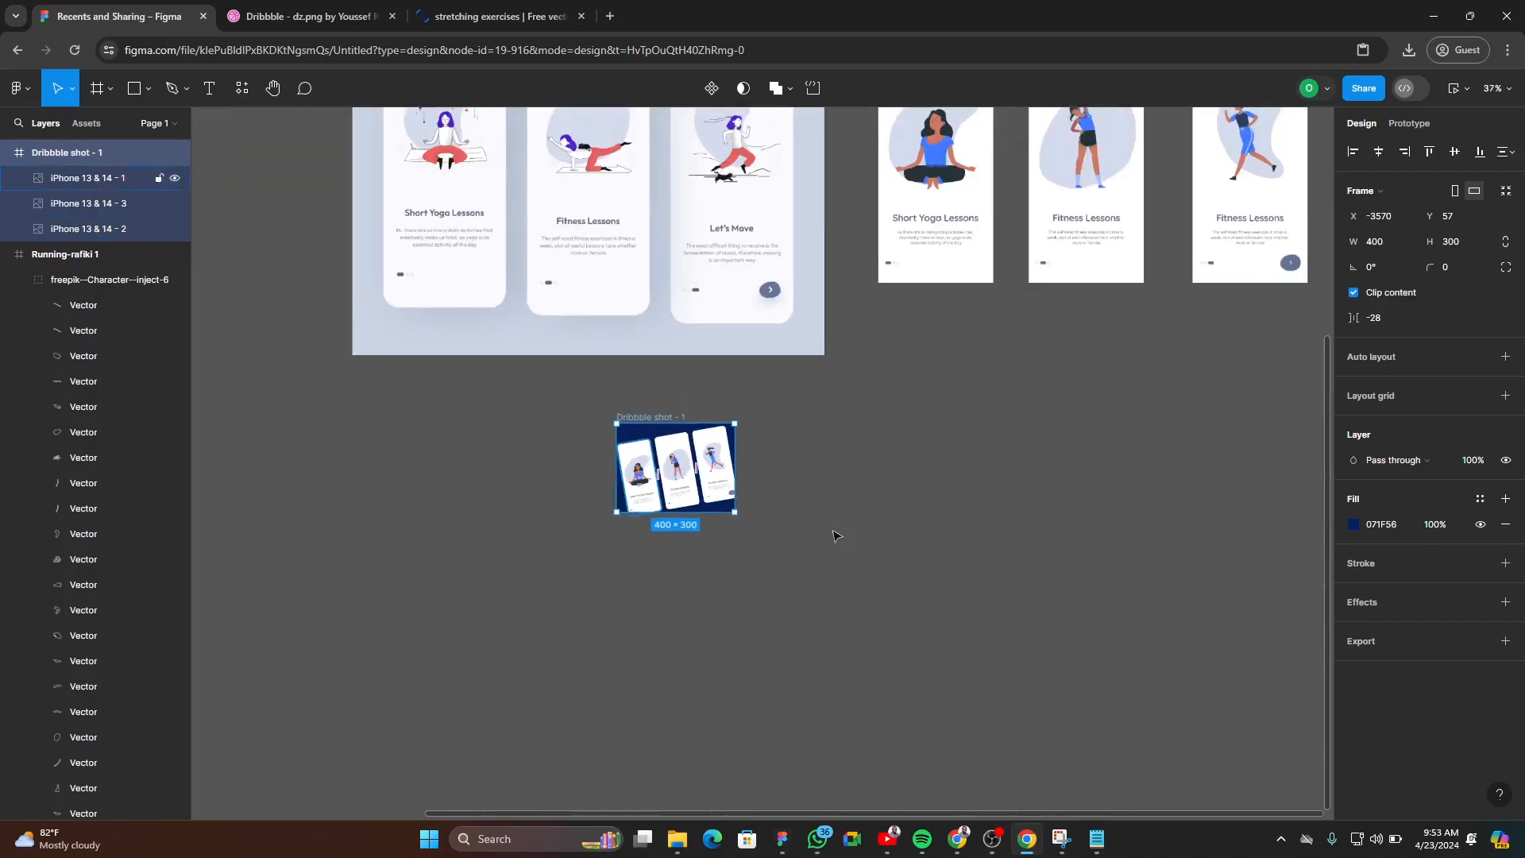
pyautogui.click(845, 502)
pyautogui.scroll(-2, 844, 502)
pyautogui.scroll(4, 779, 506)
pyautogui.click(465, 419)
pyautogui.scroll(-2, 725, 512)
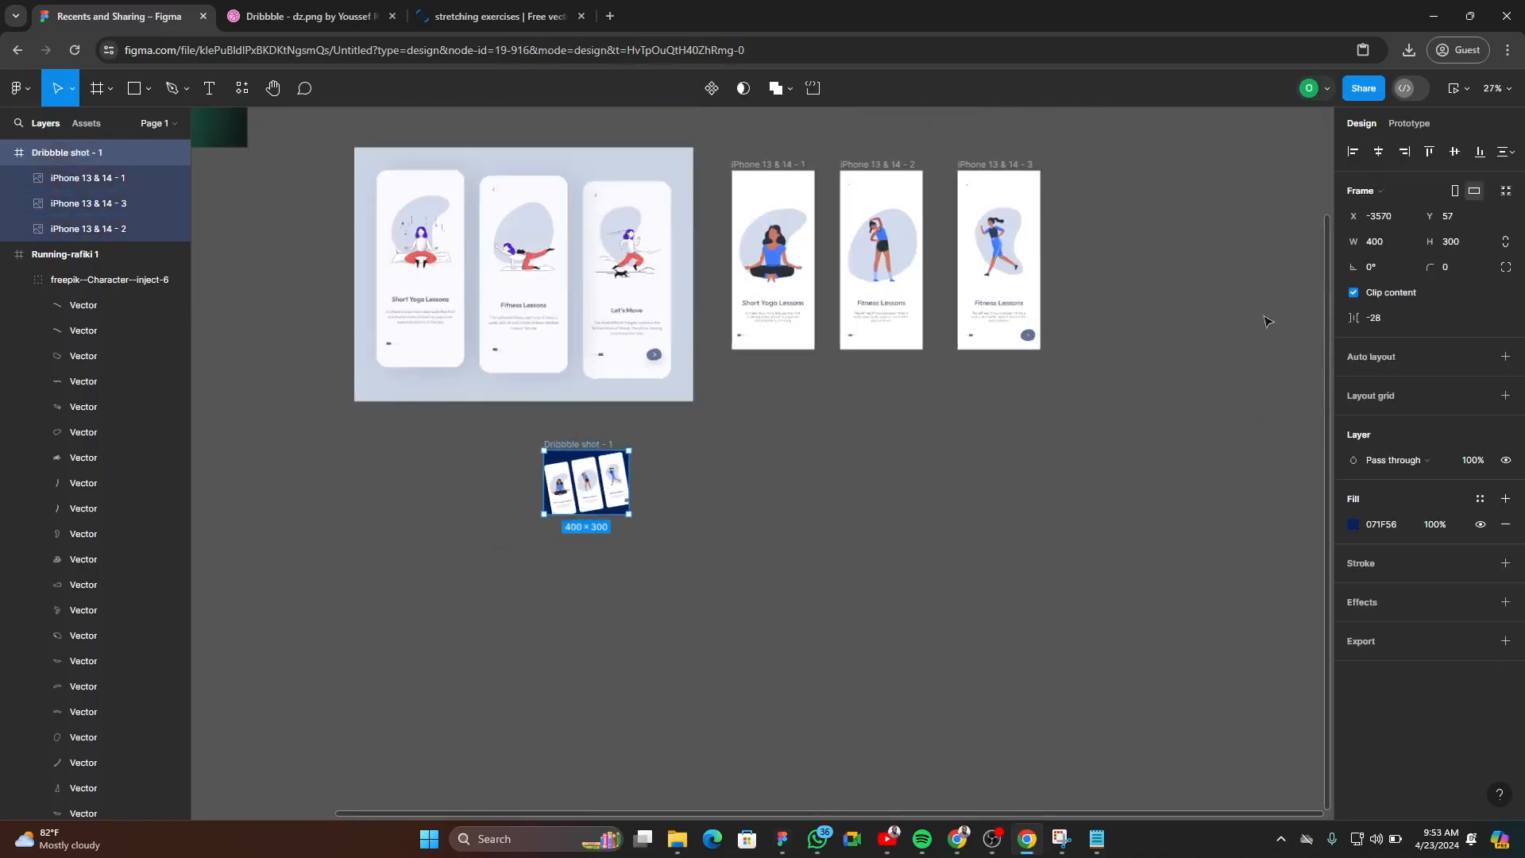